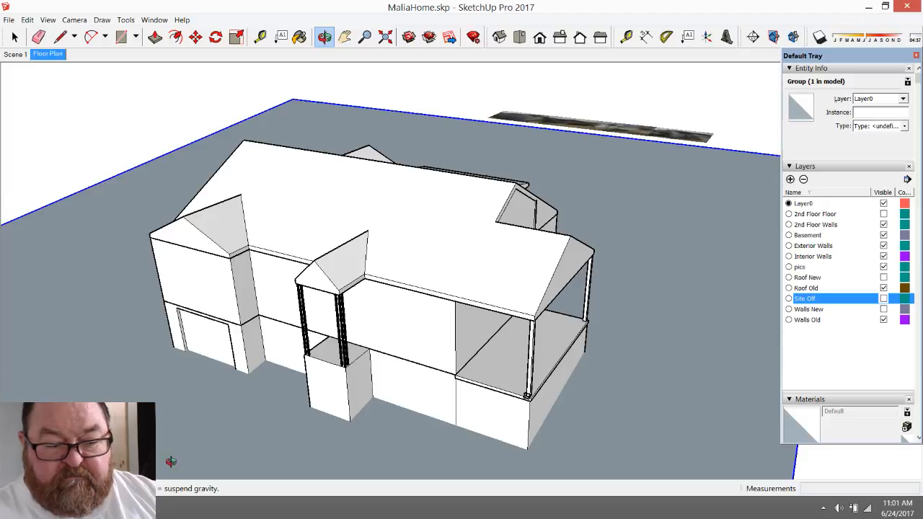
# - Check the OBS window and the YouTube live dashboard, and return to the MaliaHome model in SketchUp
pyautogui.hotkey('alt', 'Tab')
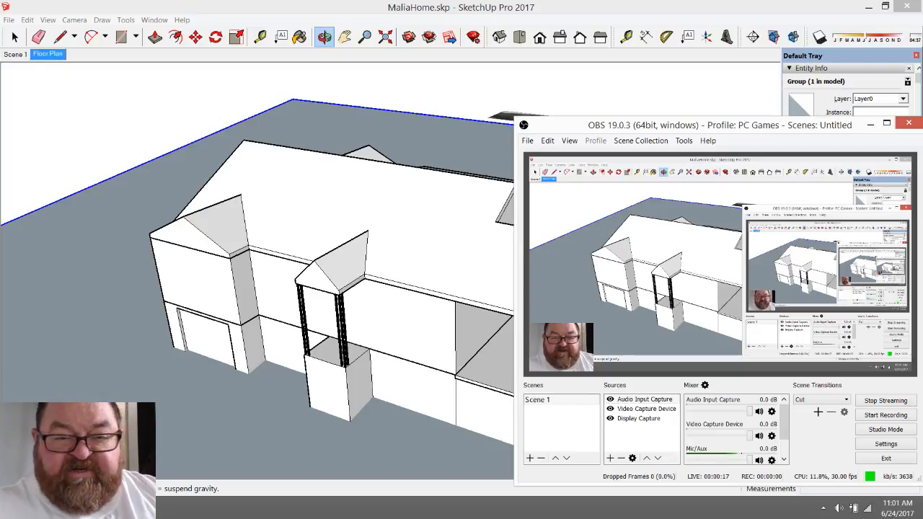
pyautogui.hotkey('alt', 'Tab')
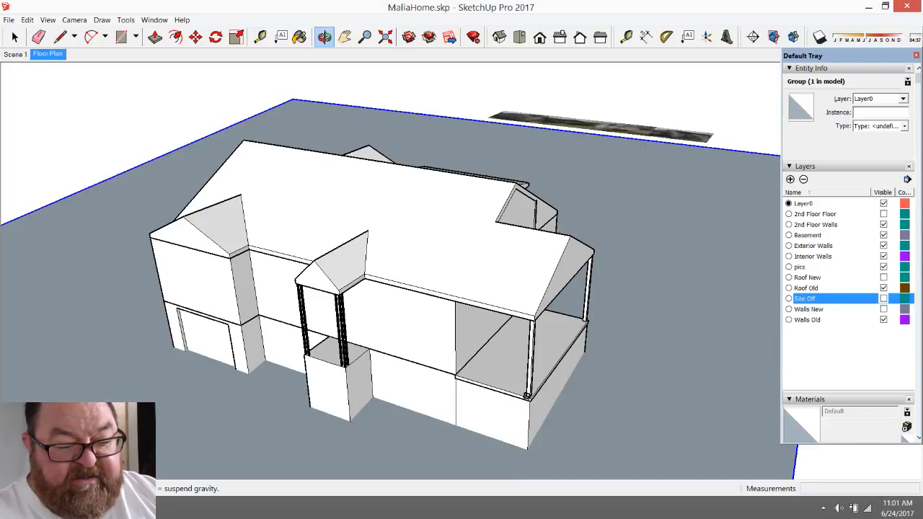
pyautogui.hotkey('alt', 'Tab')
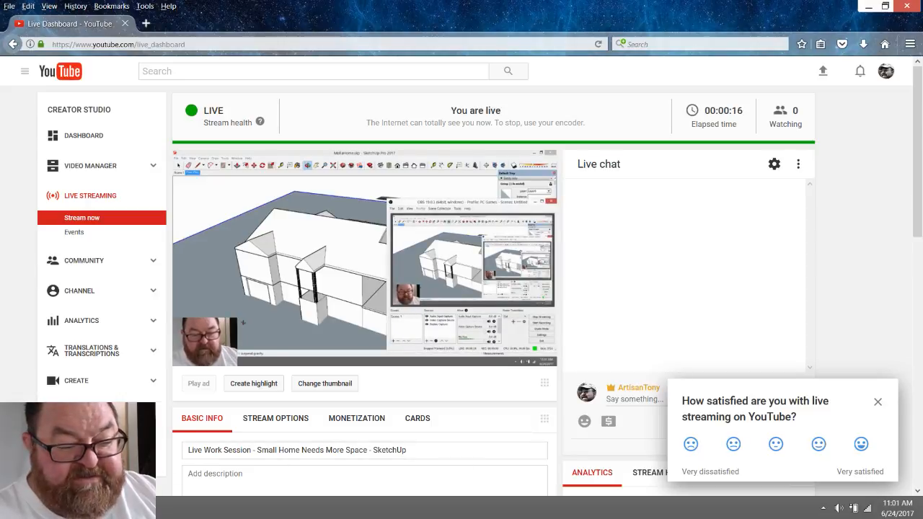
pyautogui.hotkey('alt', 'Tab')
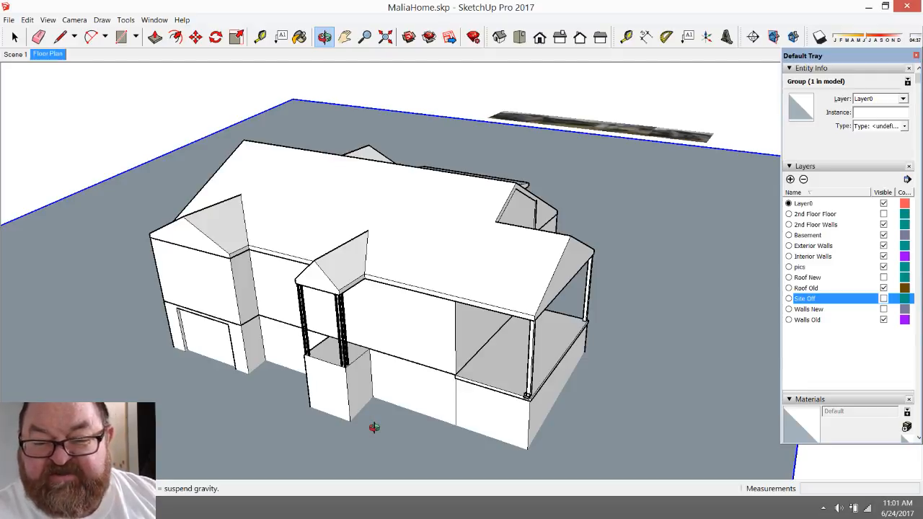
# - Look over the front, porch end and roof of the existing house model
pyautogui.moveTo(415, 228); pyautogui.dragTo(428, 304)
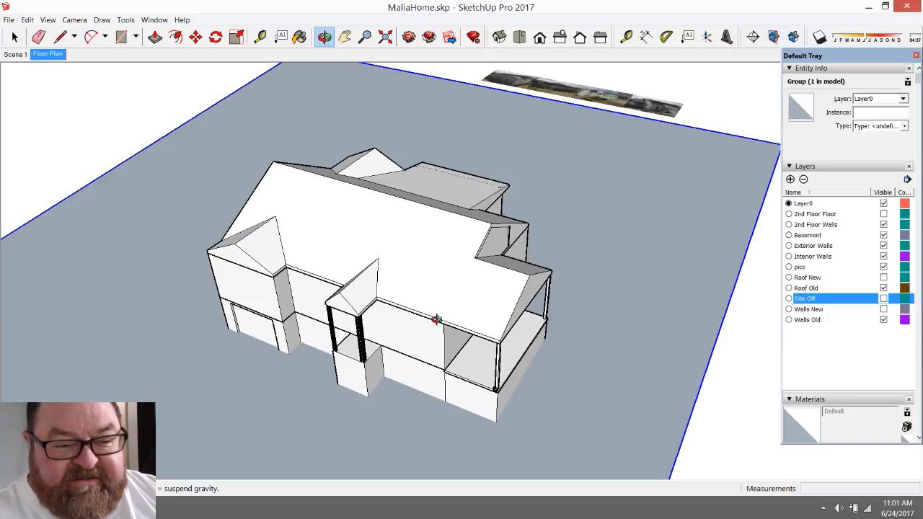
pyautogui.moveTo(437, 319); pyautogui.dragTo(620, 321)
pyautogui.moveTo(368, 328); pyautogui.dragTo(506, 328)
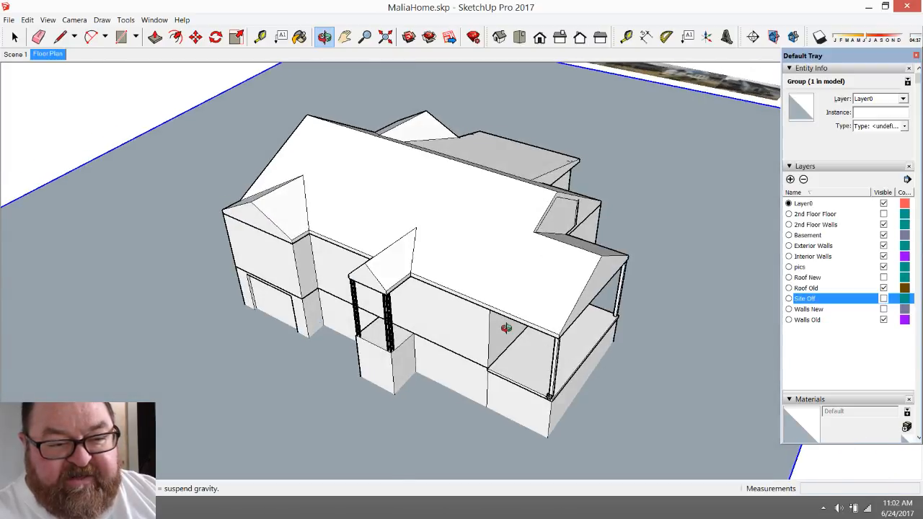
pyautogui.moveTo(463, 361)
pyautogui.mouseDown()
pyautogui.moveTo(483, 315)
pyautogui.moveTo(480, 371)
pyautogui.moveTo(483, 334)
pyautogui.moveTo(485, 347)
pyautogui.moveTo(598, 315)
pyautogui.moveTo(558, 344)
pyautogui.moveTo(338, 331)
pyautogui.moveTo(478, 301)
pyautogui.moveTo(284, 288)
pyautogui.moveTo(510, 345)
pyautogui.moveTo(436, 362)
pyautogui.moveTo(556, 383)
pyautogui.moveTo(377, 379)
pyautogui.moveTo(469, 367)
pyautogui.mouseUp()
# - Examine the row of reference photos of the real house placed beyond the site
pyautogui.scroll(5, 289, 152)
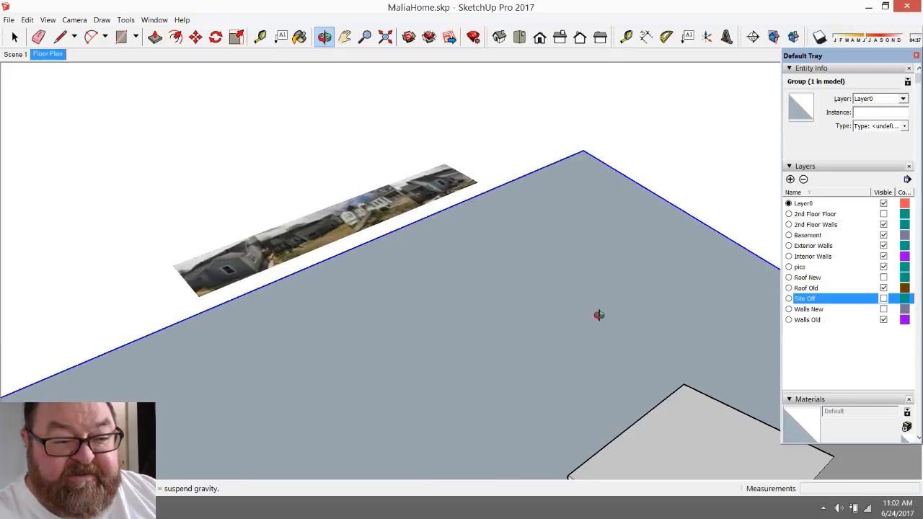
pyautogui.moveTo(600, 316); pyautogui.dragTo(414, 514)
pyautogui.scroll(4, 388, 200)
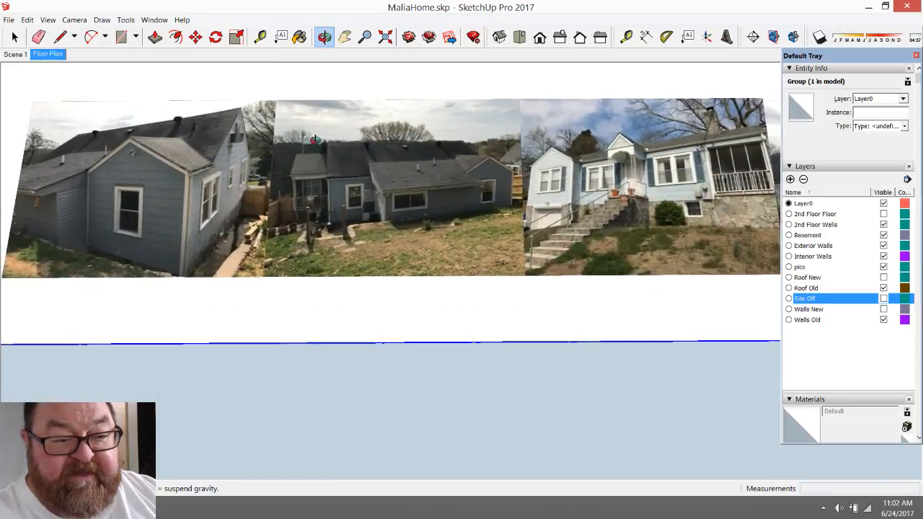
pyautogui.scroll(-1, 291, 182)
pyautogui.scroll(5, 678, 176)
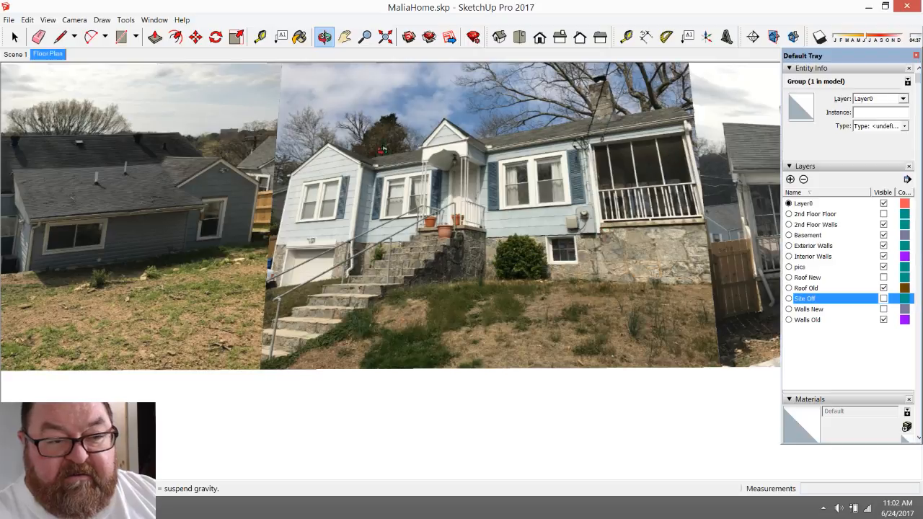
pyautogui.click(345, 37)
pyautogui.moveTo(556, 289); pyautogui.dragTo(589, 317)
pyautogui.moveTo(296, 302); pyautogui.dragTo(686, 344)
pyautogui.moveTo(369, 357); pyautogui.dragTo(617, 317)
pyautogui.scroll(-2, 385, 240)
pyautogui.scroll(-6, 368, 243)
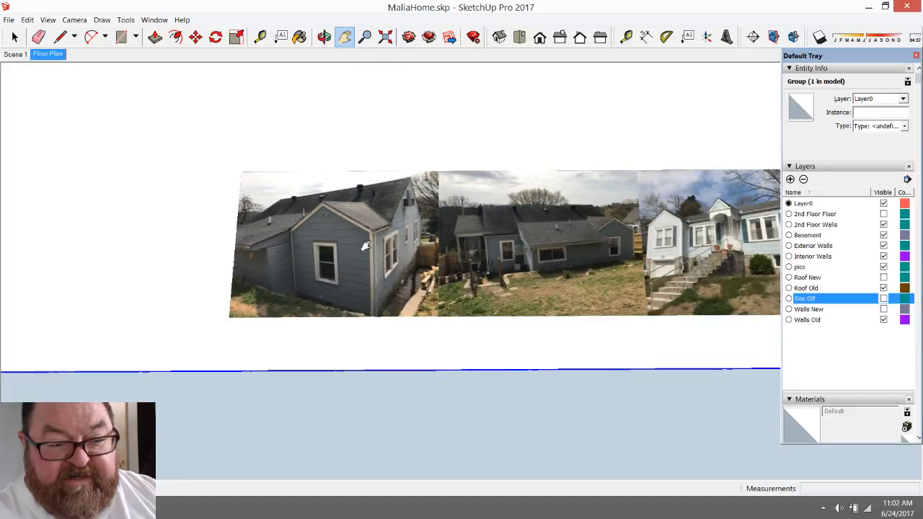
pyautogui.moveTo(367, 243); pyautogui.dragTo(365, 130)
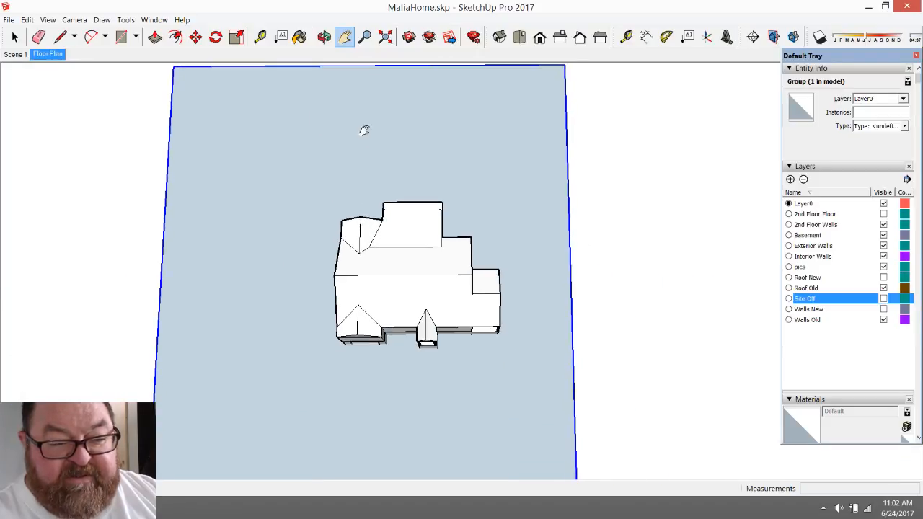
# - Return to the house, hide the Roof Old layer and show the 2nd Floor Floor layer
pyautogui.click(324, 37)
pyautogui.moveTo(396, 295); pyautogui.dragTo(410, 231)
pyautogui.moveTo(395, 144); pyautogui.dragTo(388, 93)
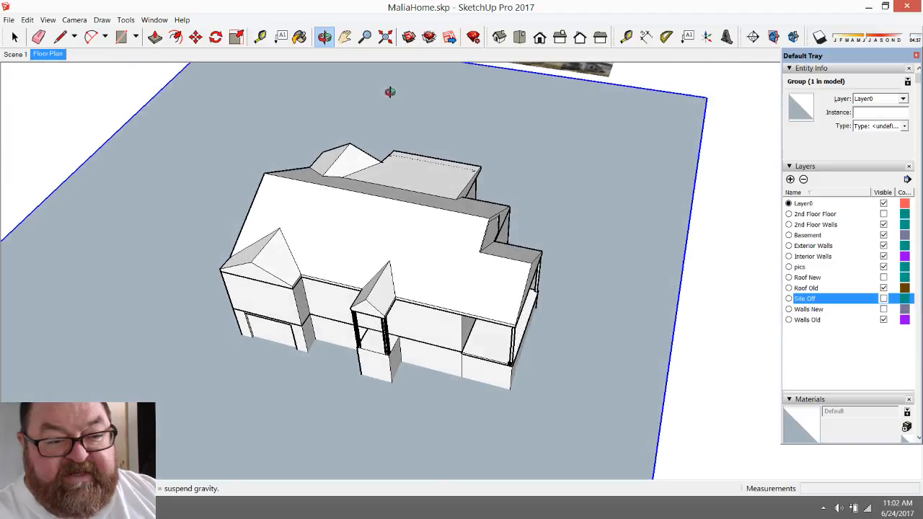
pyautogui.scroll(5, 400, 181)
pyautogui.scroll(-4, 344, 230)
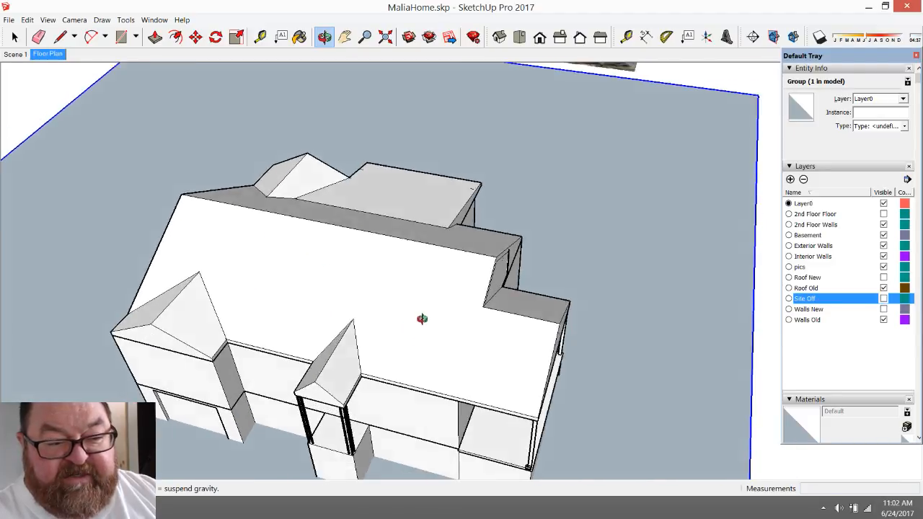
pyautogui.scroll(2, 422, 317)
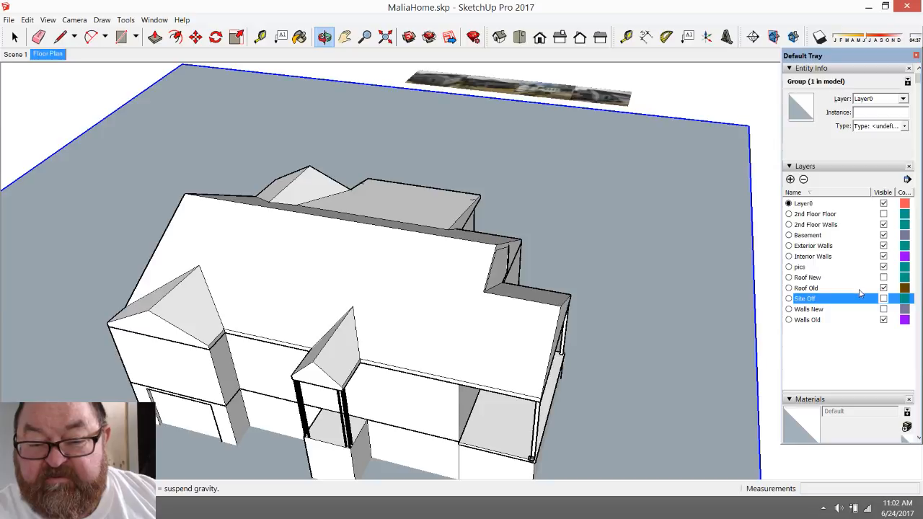
pyautogui.click(884, 287)
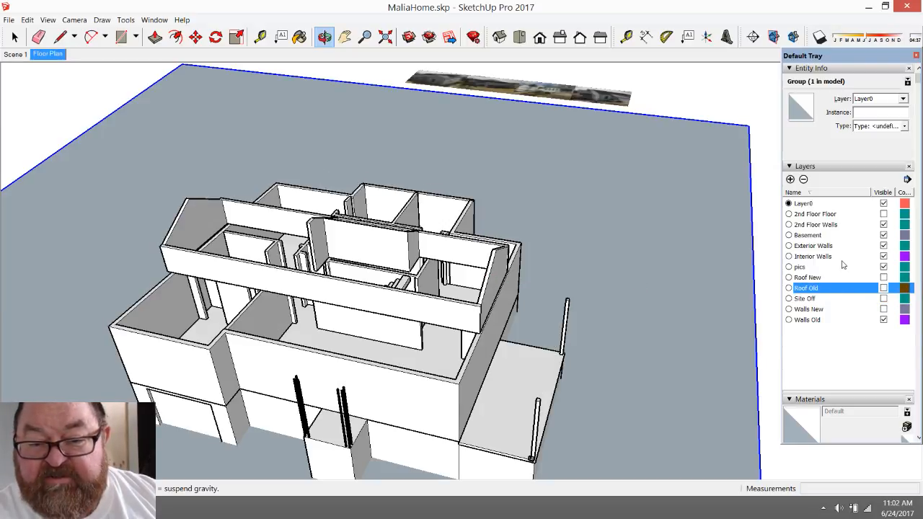
pyautogui.click(884, 214)
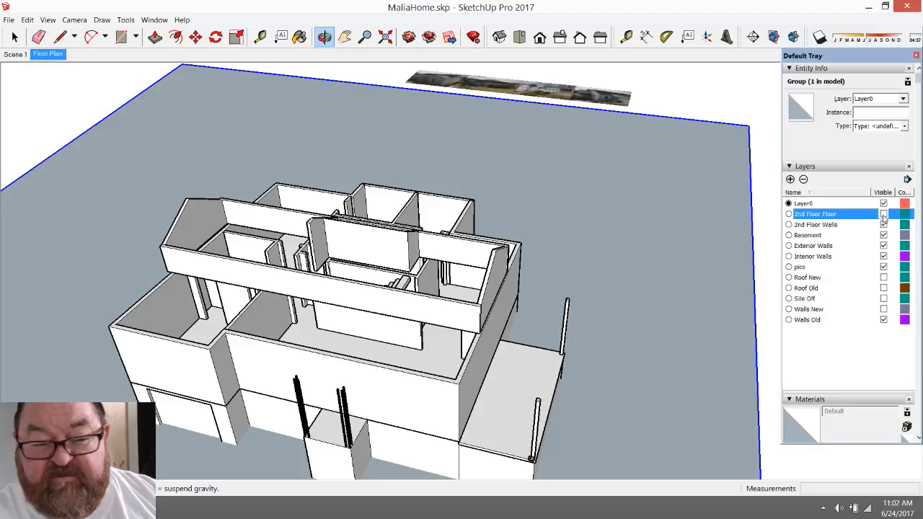
# - Measure upward from the floor along the gable end wall of the second floor with the Tape Measure
pyautogui.moveTo(498, 270); pyautogui.dragTo(451, 365)
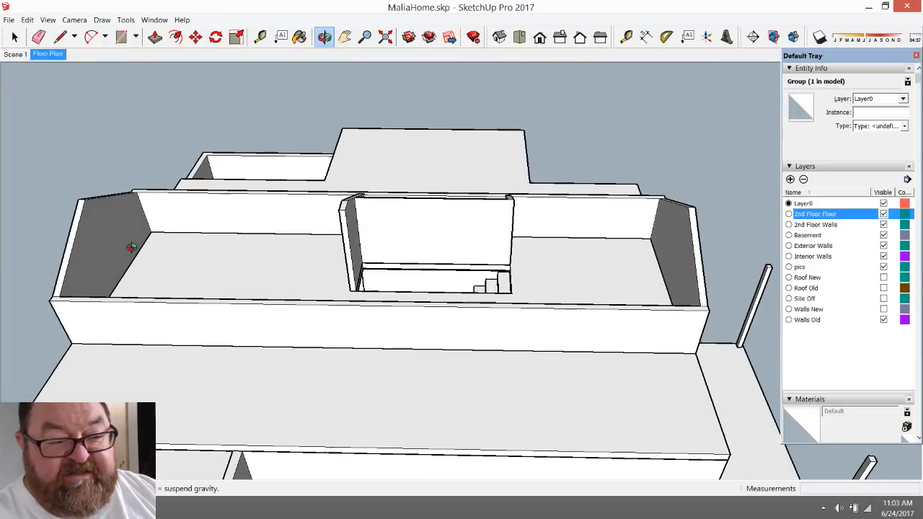
pyautogui.click(261, 37)
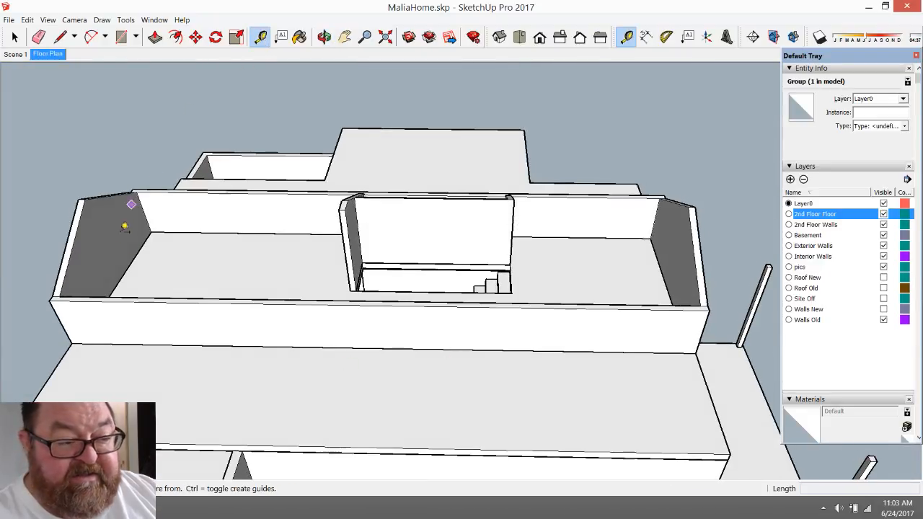
pyautogui.click(123, 275)
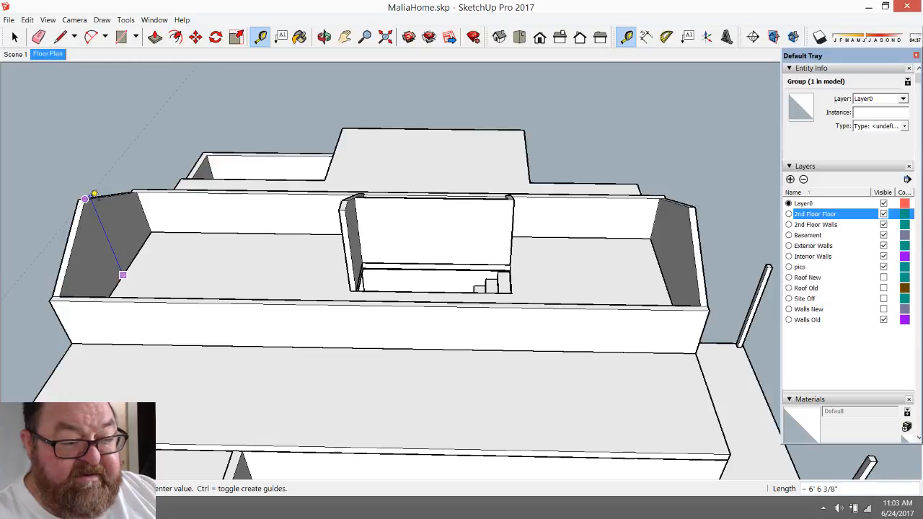
pyautogui.click(127, 221)
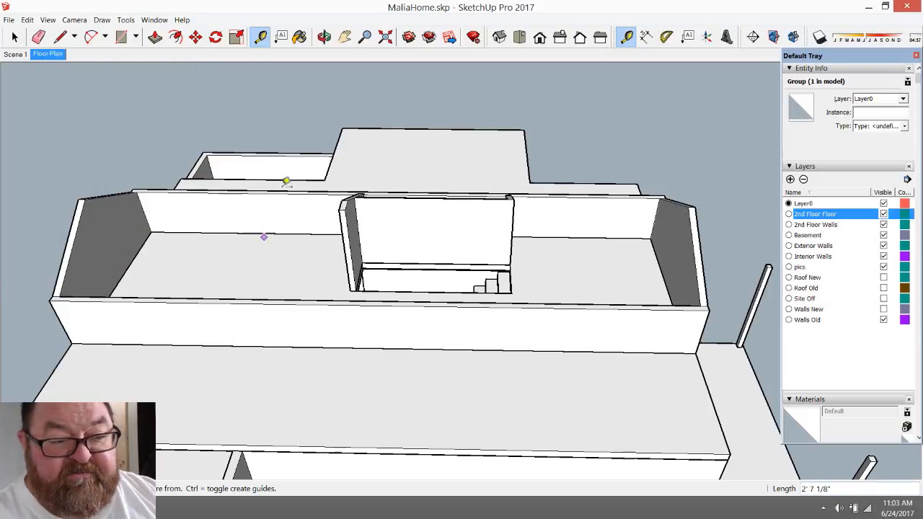
# - Show the Roof New layer over the second floor, and hide it again
pyautogui.click(324, 37)
pyautogui.moveTo(392, 233); pyautogui.dragTo(278, 312)
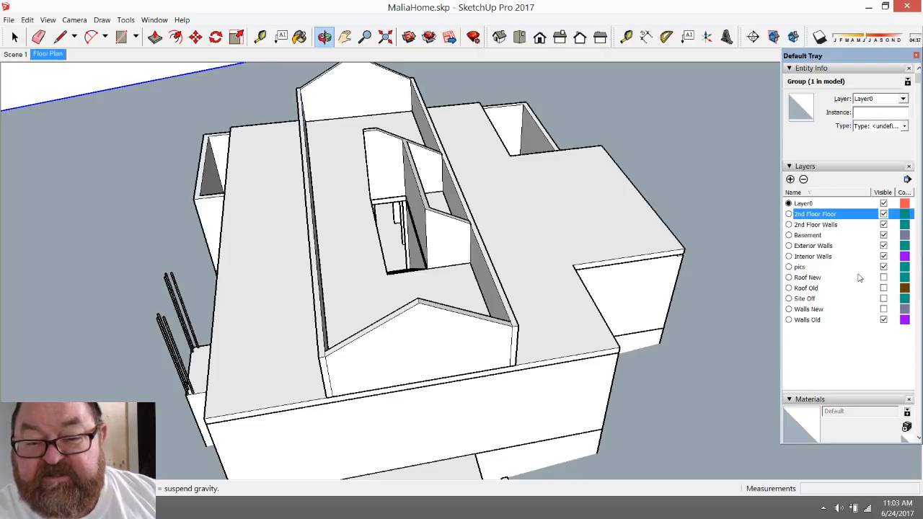
pyautogui.click(885, 278)
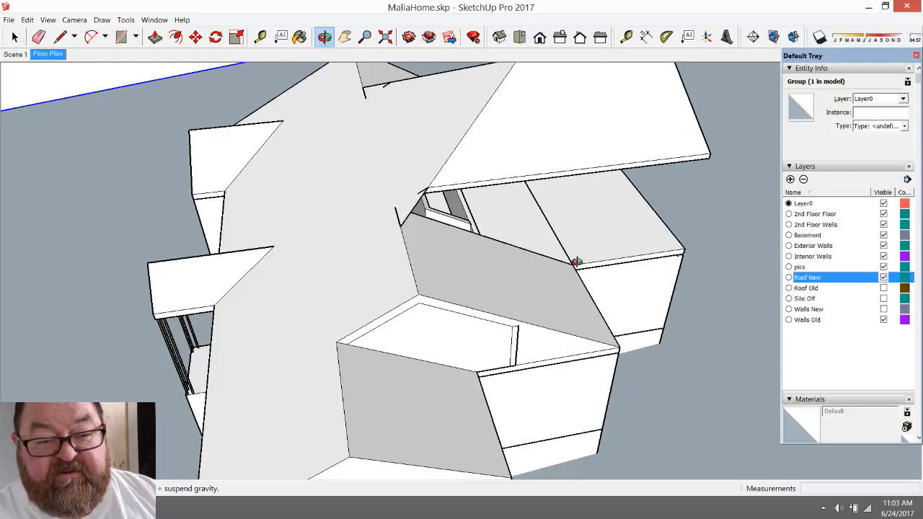
pyautogui.click(884, 277)
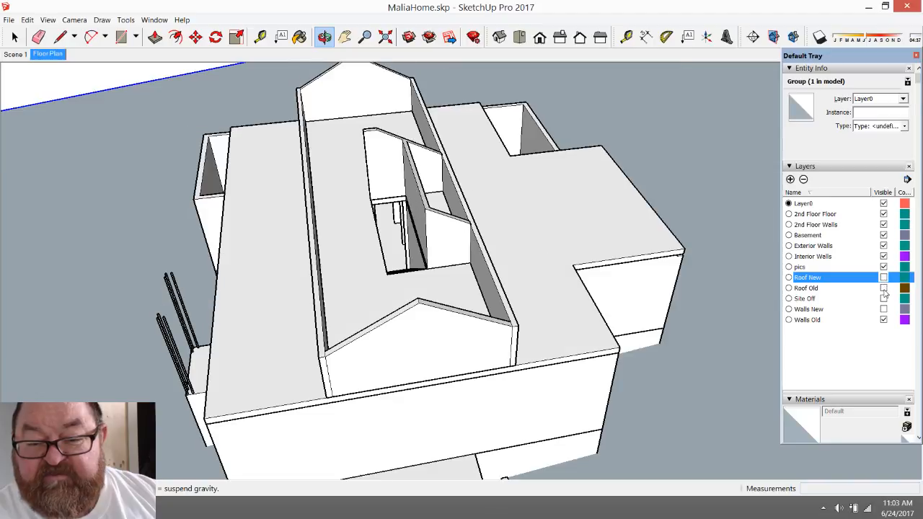
# - Show the Roof Old layer to examine the existing roof from the rear and porch end, and hide it again
pyautogui.click(885, 288)
pyautogui.moveTo(589, 272); pyautogui.dragTo(351, 258)
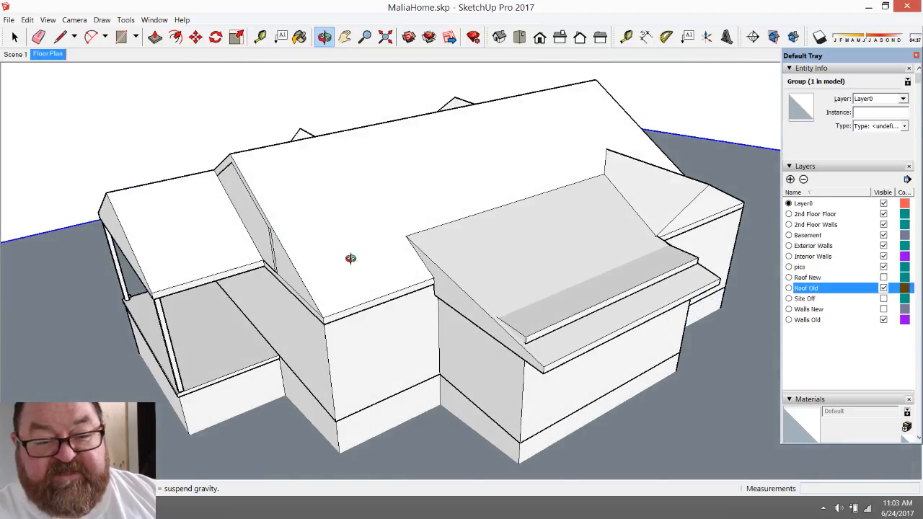
pyautogui.moveTo(596, 335); pyautogui.dragTo(642, 306)
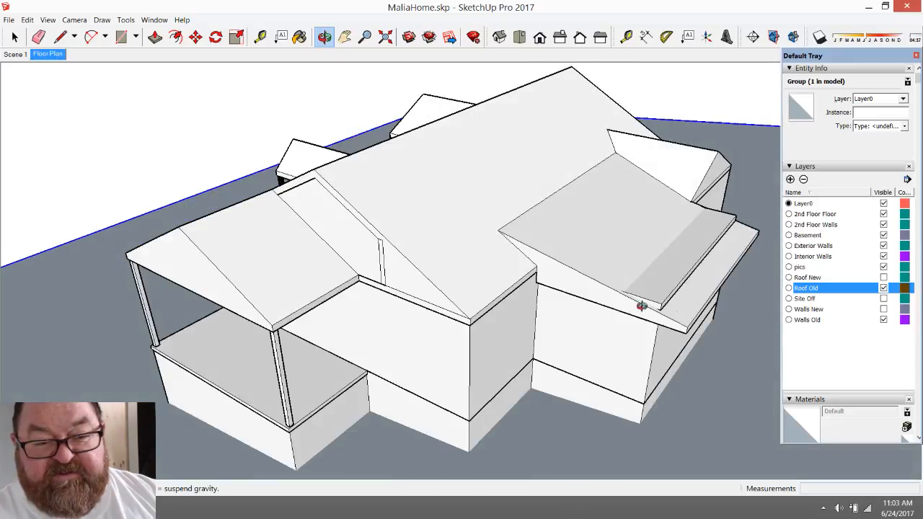
pyautogui.moveTo(426, 279); pyautogui.dragTo(541, 317)
pyautogui.scroll(3, 448, 375)
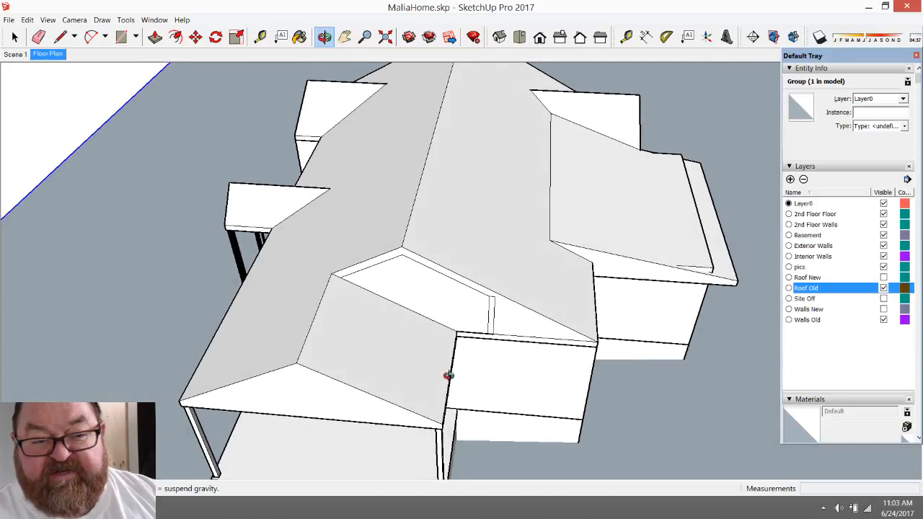
pyautogui.scroll(-3, 433, 353)
pyautogui.moveTo(419, 337); pyautogui.dragTo(507, 320)
pyautogui.scroll(2, 632, 311)
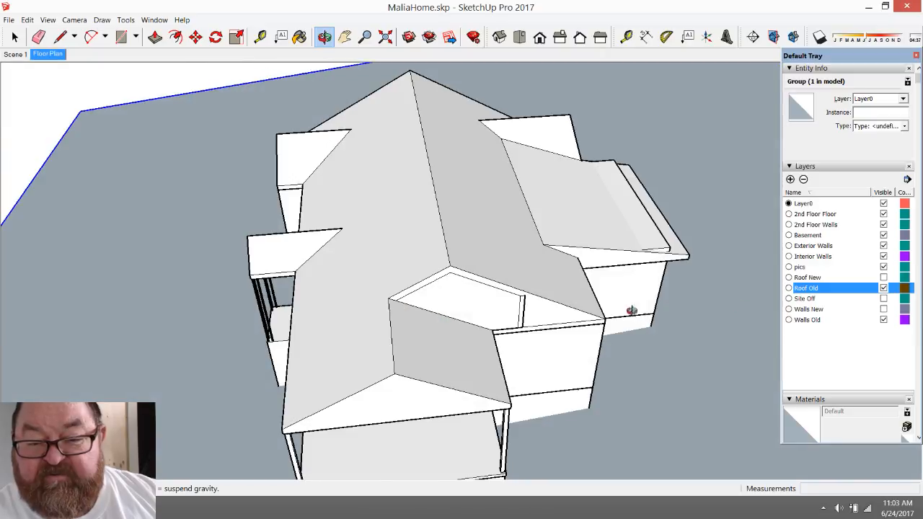
pyautogui.click(885, 288)
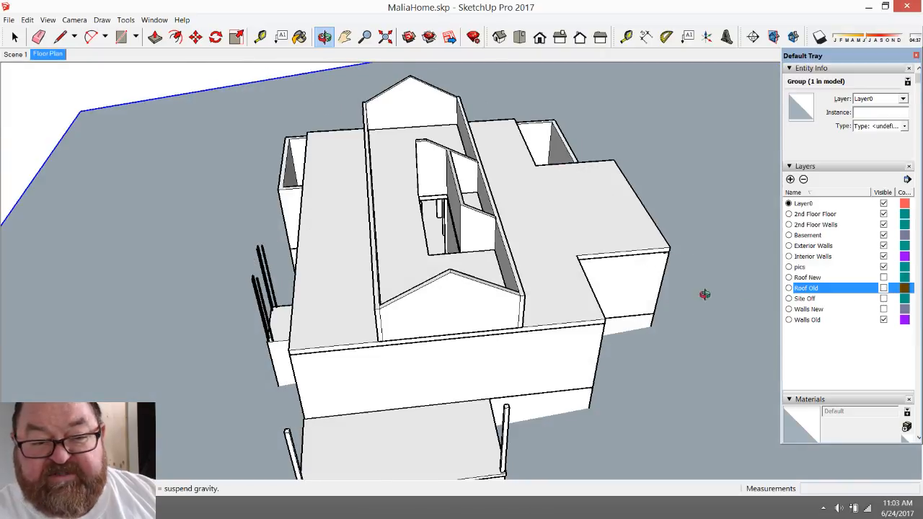
# - Show the Walls New layer and hide the Walls Old layer around the second-floor stairwell
pyautogui.moveTo(500, 286); pyautogui.dragTo(561, 295)
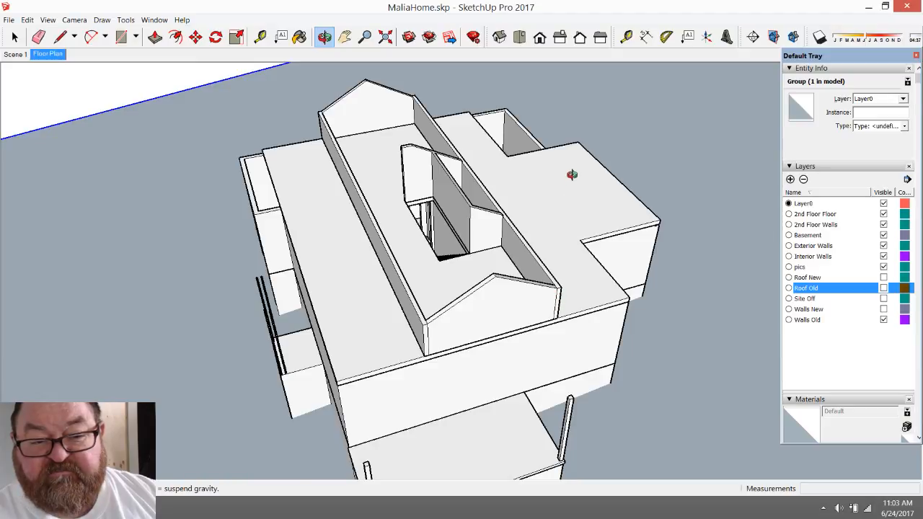
pyautogui.scroll(2, 572, 173)
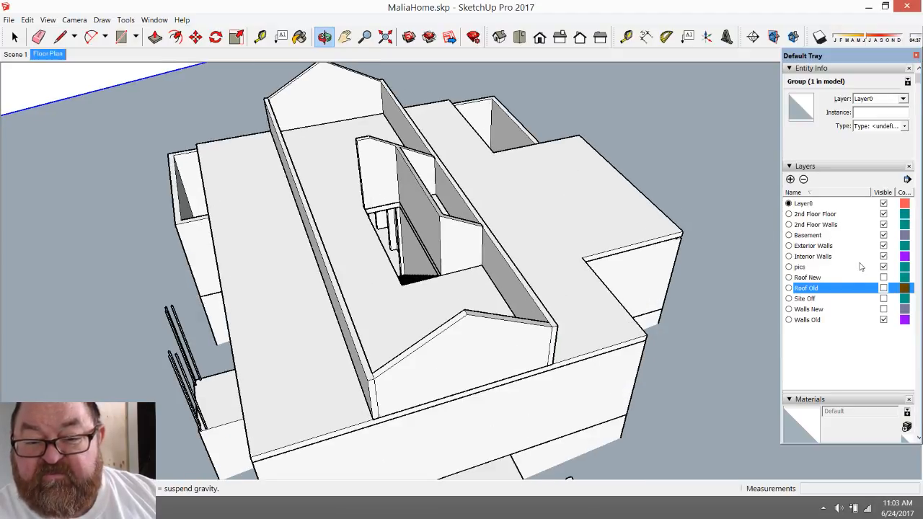
pyautogui.click(884, 225)
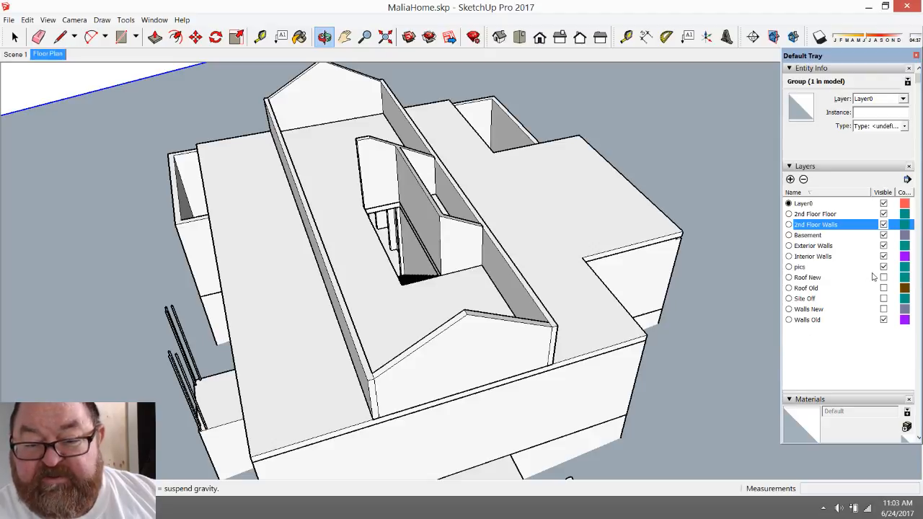
pyautogui.click(884, 310)
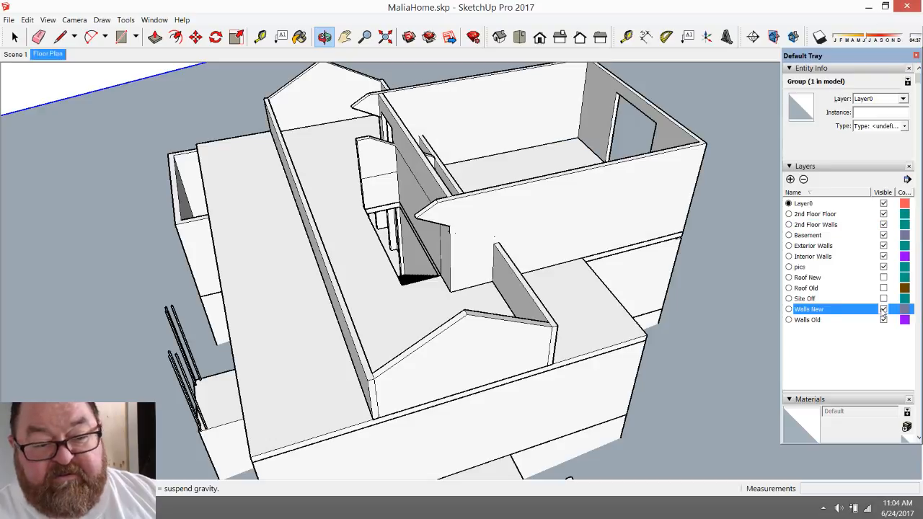
pyautogui.click(884, 320)
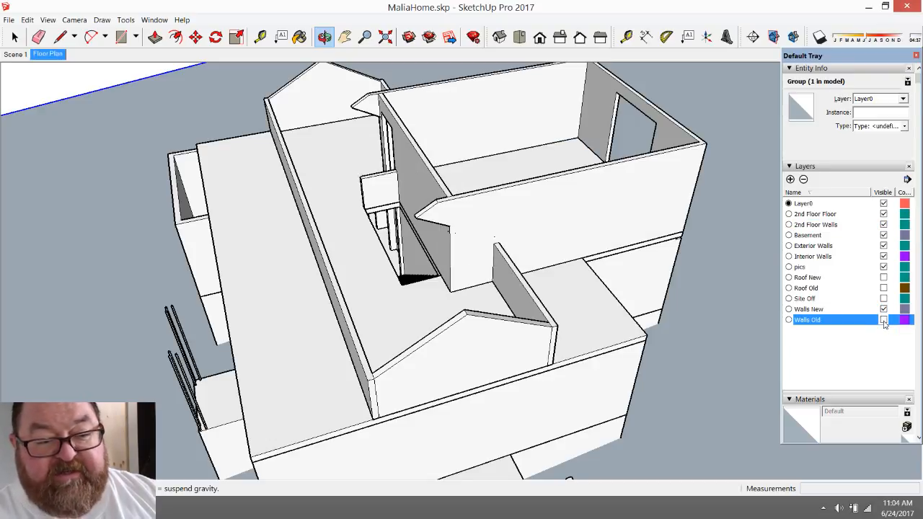
pyautogui.click(884, 319)
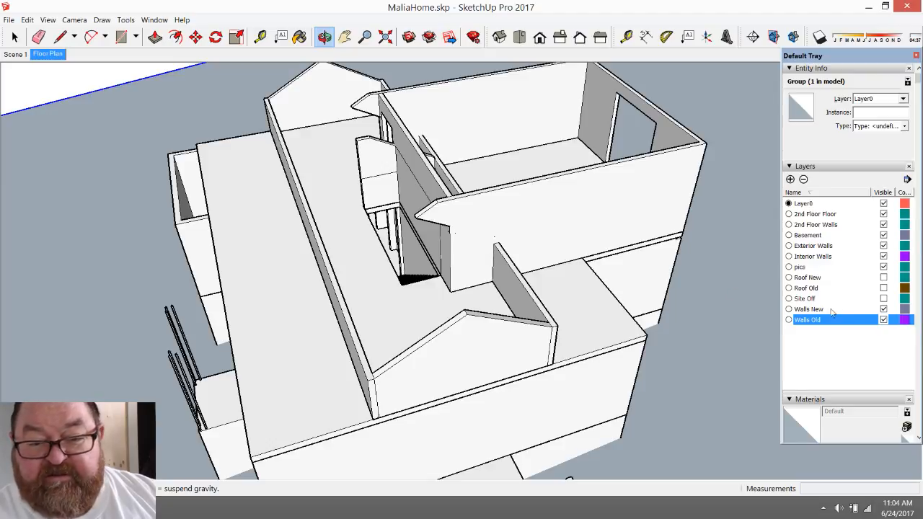
pyautogui.click(884, 319)
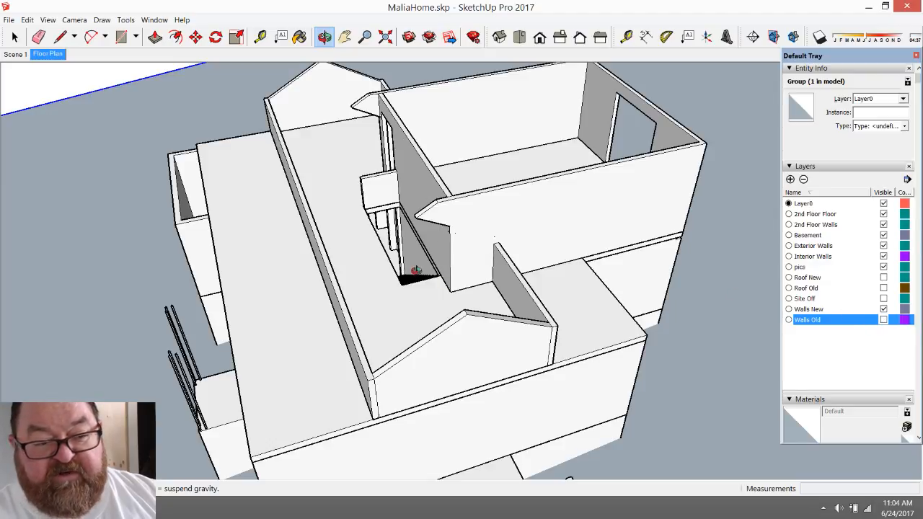
# - Examine the second-floor addition from the side, rear and above, including its large wall opening and the stairwell
pyautogui.moveTo(433, 307); pyautogui.dragTo(274, 267)
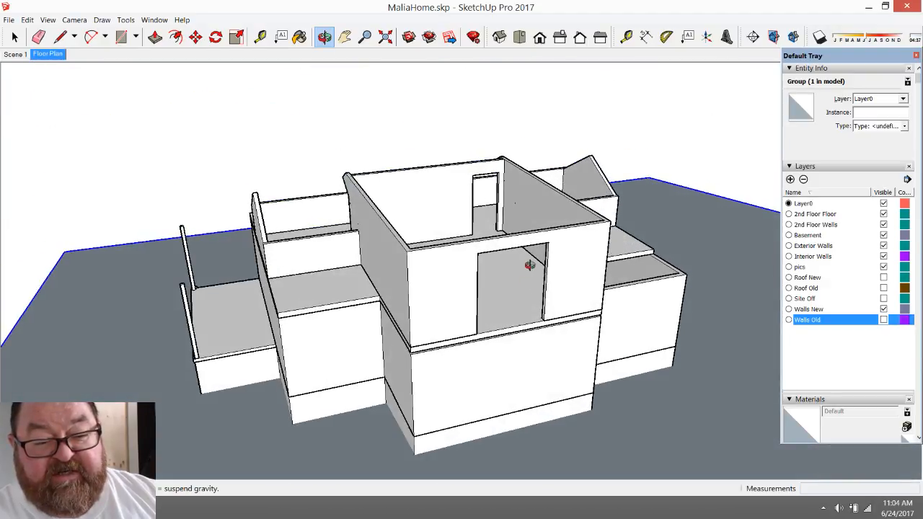
pyautogui.moveTo(462, 279); pyautogui.dragTo(413, 304)
pyautogui.scroll(-3, 552, 355)
pyautogui.scroll(7, 472, 183)
pyautogui.moveTo(494, 206); pyautogui.dragTo(348, 278)
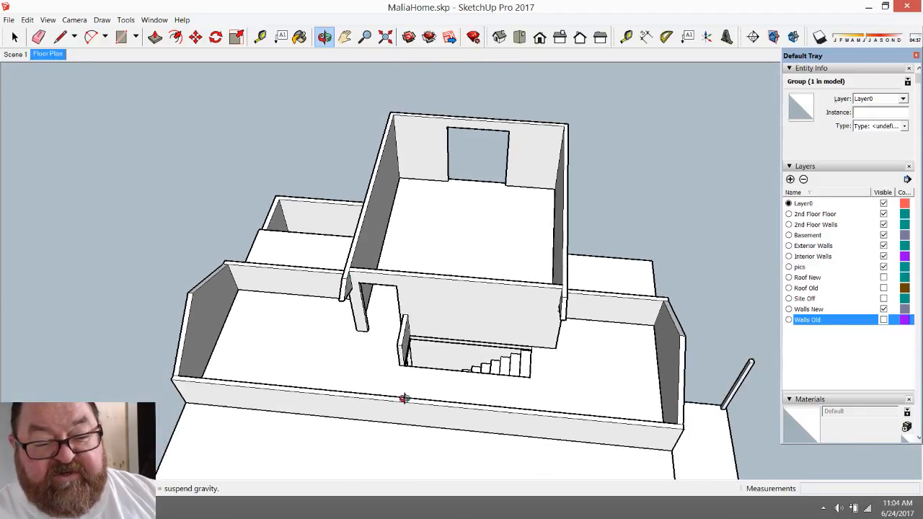
pyautogui.moveTo(521, 421); pyautogui.dragTo(337, 329)
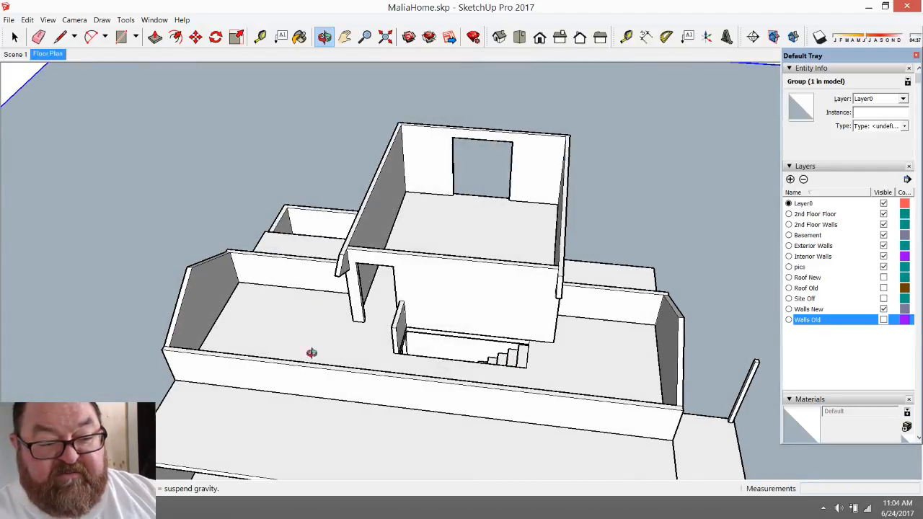
pyautogui.moveTo(422, 379); pyautogui.dragTo(298, 302)
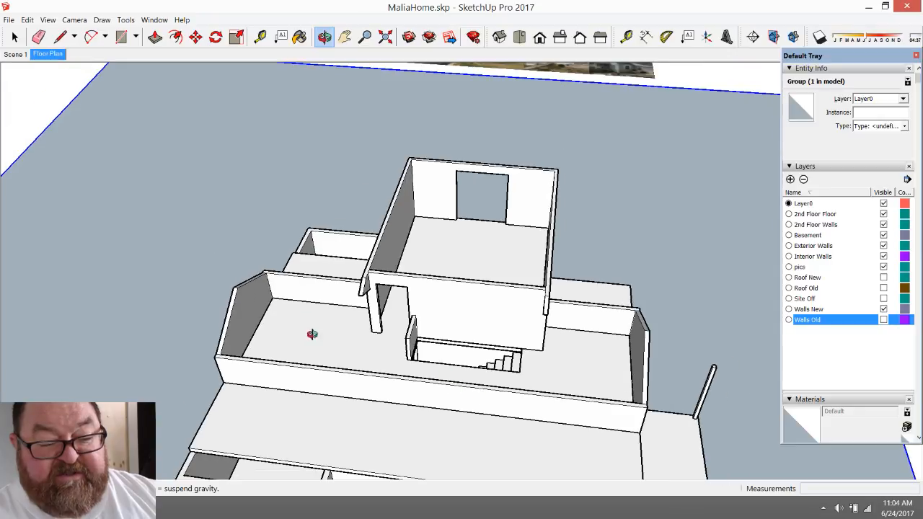
pyautogui.moveTo(312, 334); pyautogui.dragTo(263, 399)
pyautogui.scroll(5, 470, 429)
pyautogui.scroll(-1, 409, 270)
pyautogui.scroll(1, 502, 425)
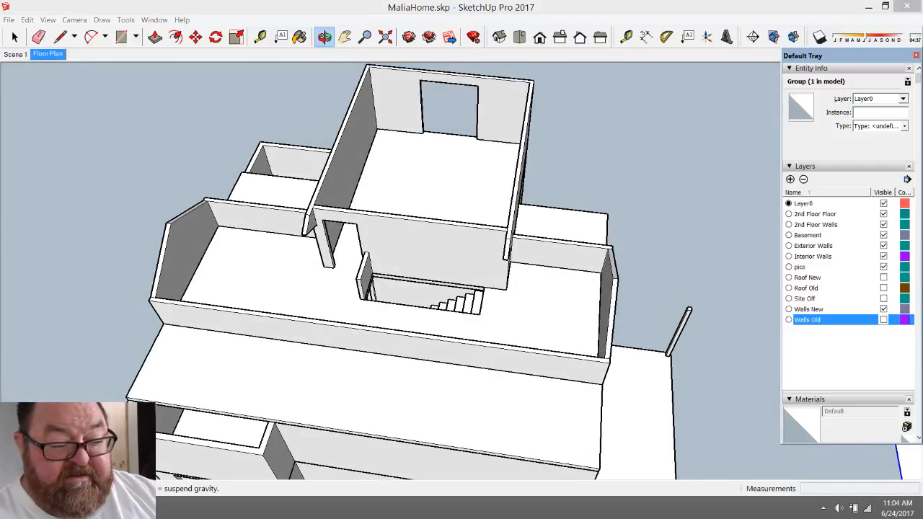
# - Switch to the YouTube live dashboard to check the stream and its chat, and return to the SketchUp model
pyautogui.hotkey('alt', 'Tab')
pyautogui.scroll(-3, 412, 363)
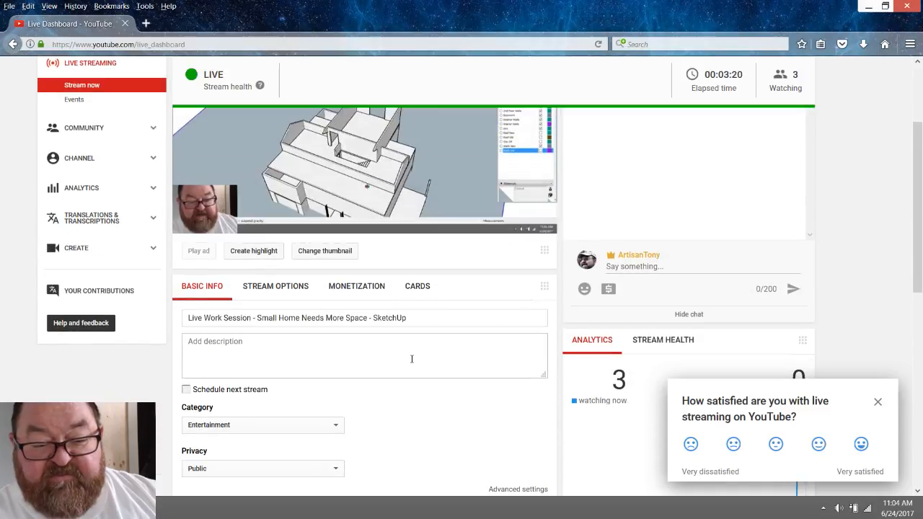
pyautogui.scroll(3, 412, 358)
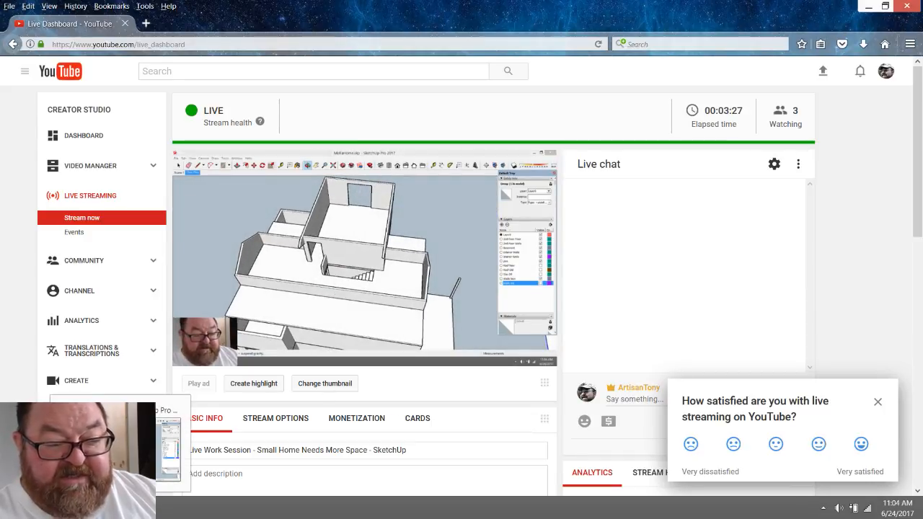
pyautogui.click(119, 508)
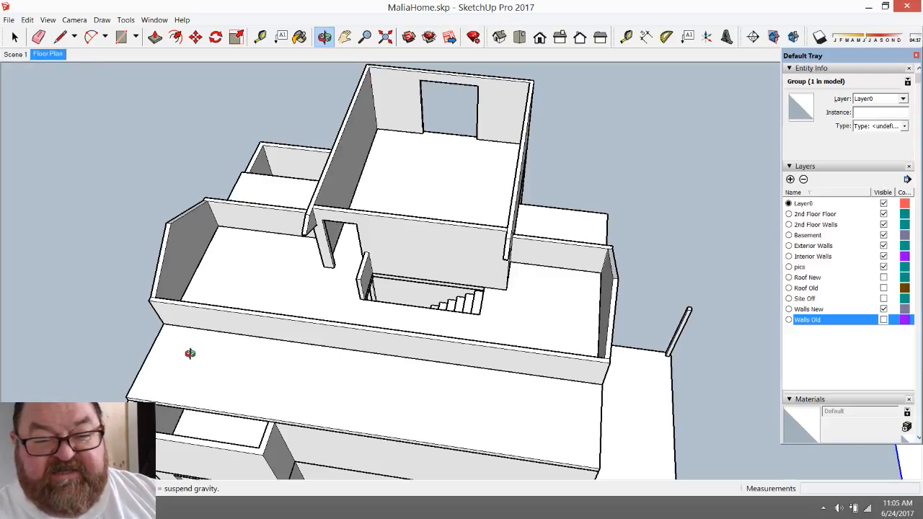
# - Examine the second-floor stairwell, the doorway into the addition and the open floor beside the gable end wall
pyautogui.scroll(-2, 131, 393)
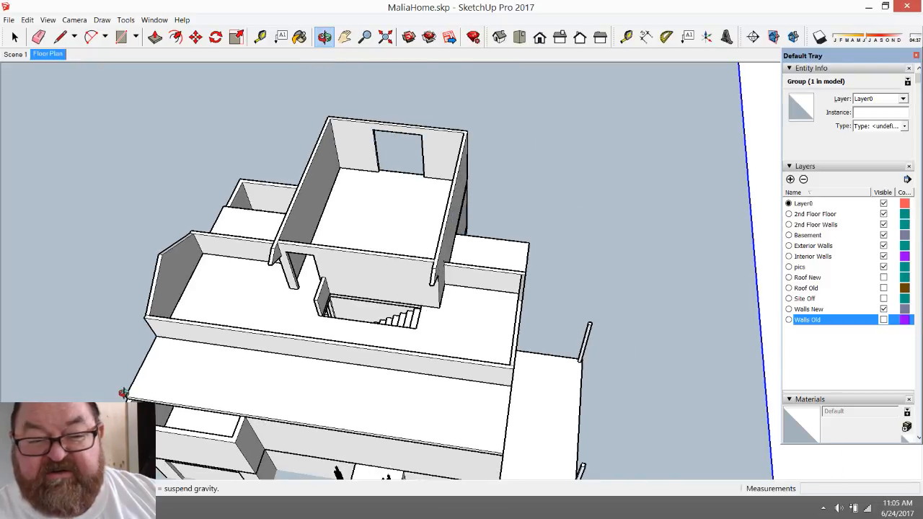
pyautogui.scroll(2, 202, 317)
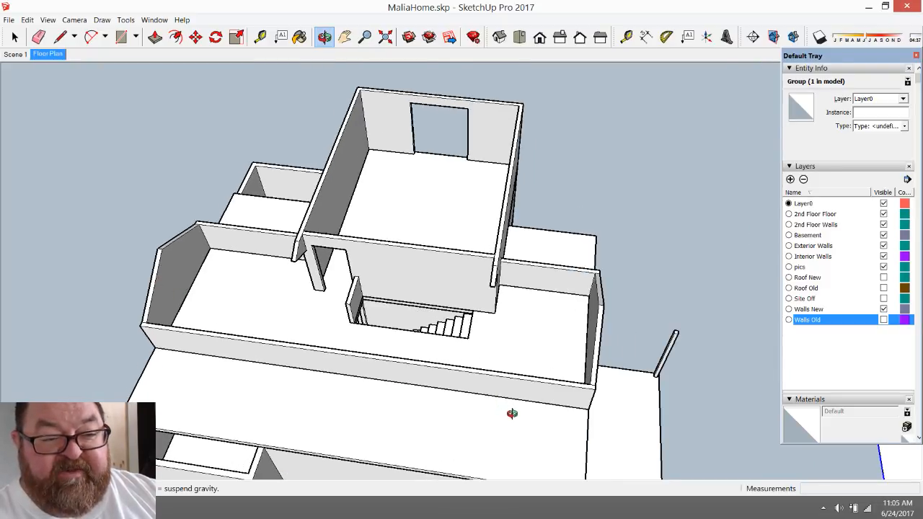
pyautogui.moveTo(510, 411); pyautogui.dragTo(540, 393)
pyautogui.moveTo(380, 368); pyautogui.dragTo(373, 412)
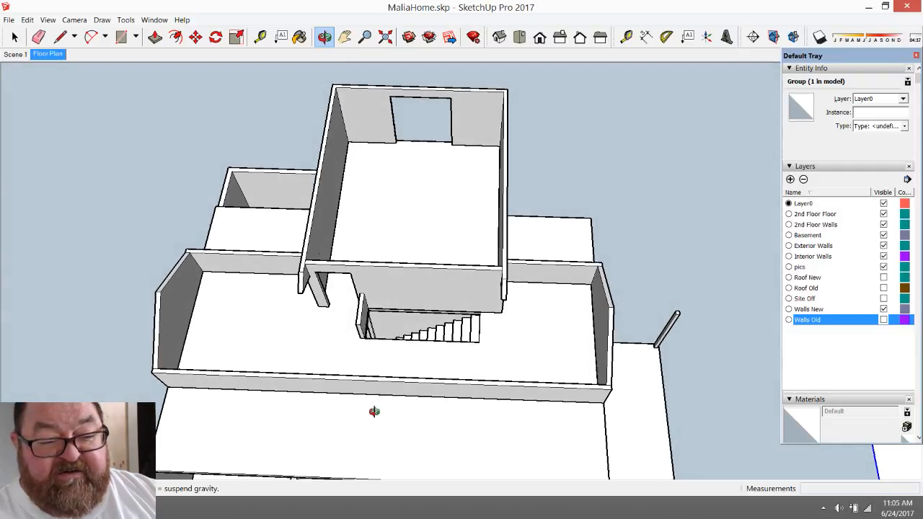
pyautogui.scroll(4, 320, 278)
pyautogui.moveTo(316, 368); pyautogui.dragTo(521, 297)
pyautogui.moveTo(521, 297); pyautogui.dragTo(442, 328, button='middle')
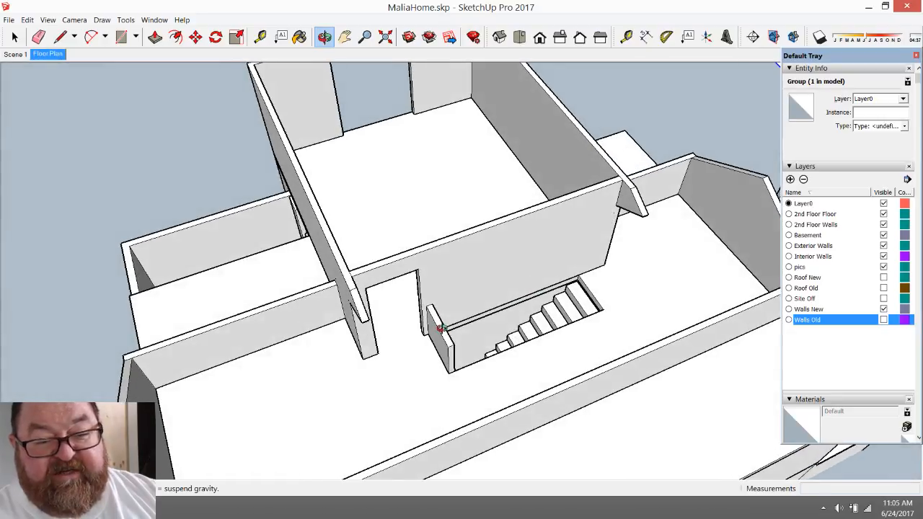
pyautogui.moveTo(455, 388); pyautogui.dragTo(422, 224, button='middle')
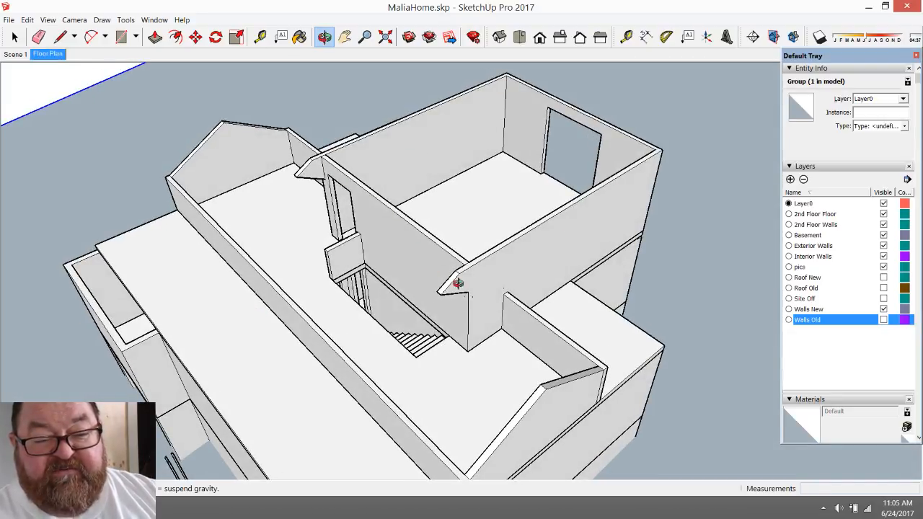
pyautogui.moveTo(458, 284); pyautogui.dragTo(546, 358, button='middle')
pyautogui.moveTo(449, 329); pyautogui.dragTo(530, 310, button='middle')
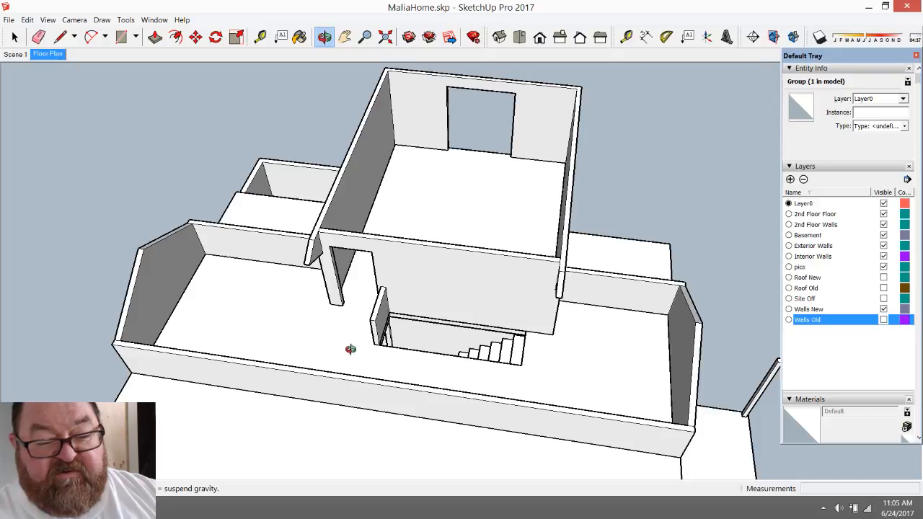
pyautogui.moveTo(361, 294); pyautogui.dragTo(301, 350, button='middle')
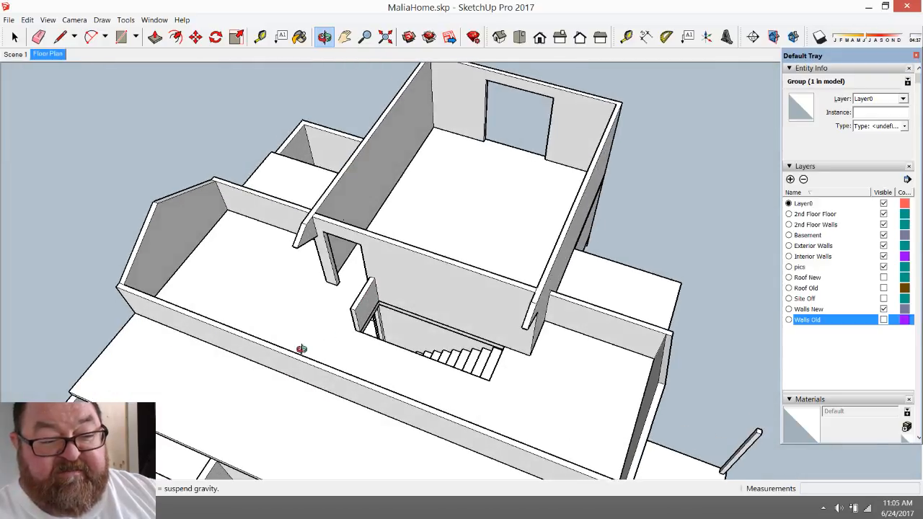
pyautogui.scroll(3, 276, 317)
pyautogui.moveTo(276, 316); pyautogui.dragTo(299, 320, button='middle')
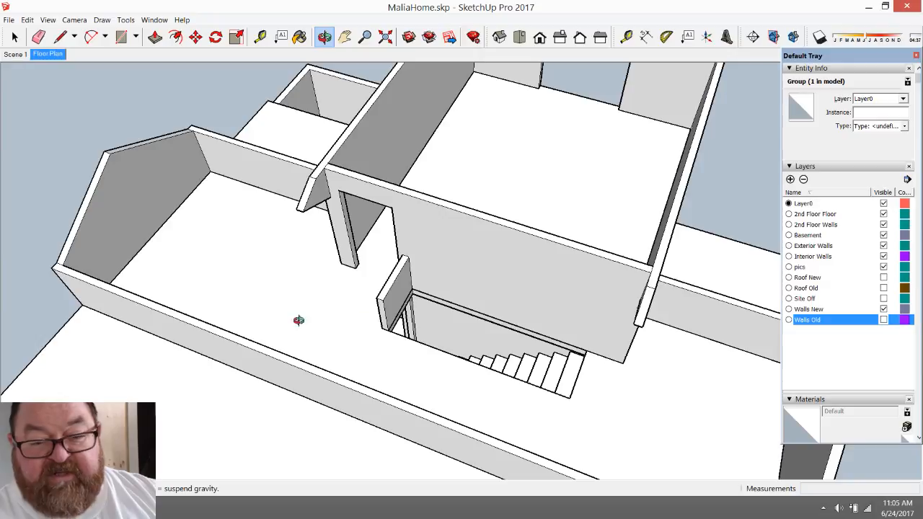
# - Add a layer named Option 1 for the first proposed layout
pyautogui.click(790, 178)
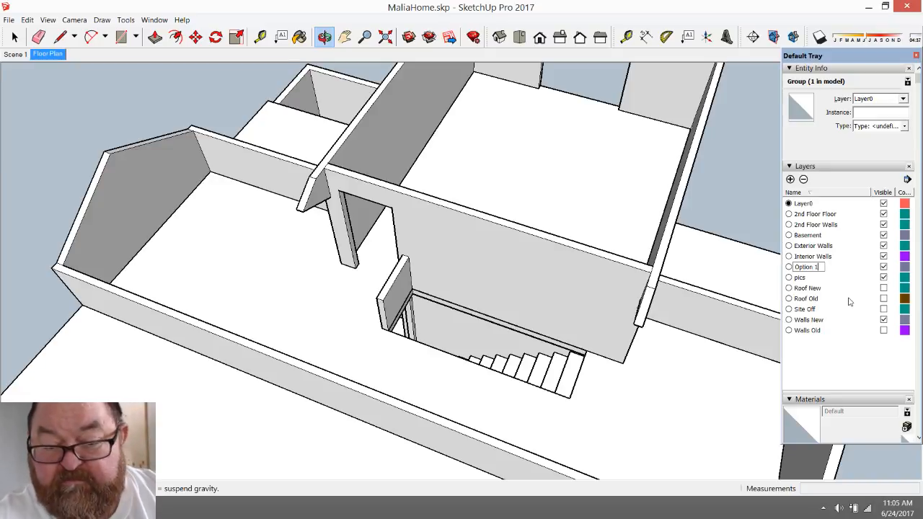
pyautogui.click(847, 301)
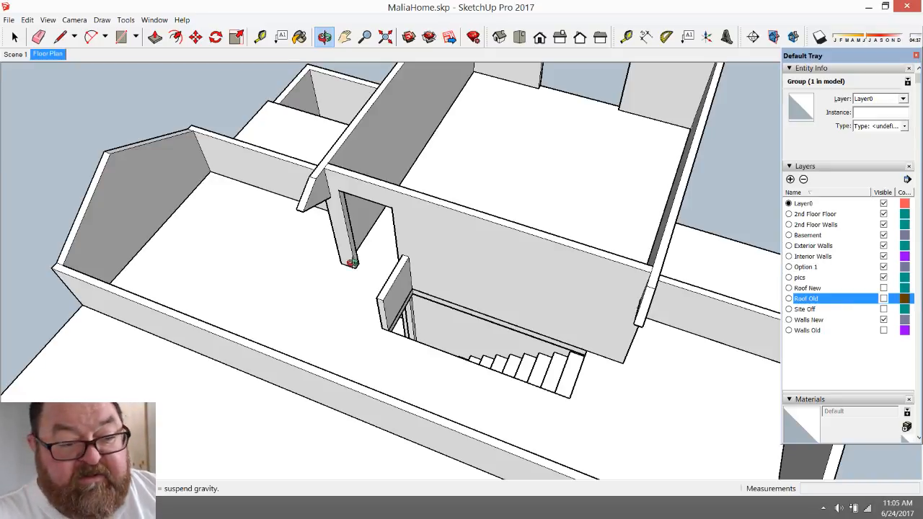
# - Place a Tape Measure guide parallel to the gable end wall, running across the second floor from the doorway jamb's corner
pyautogui.click(121, 37)
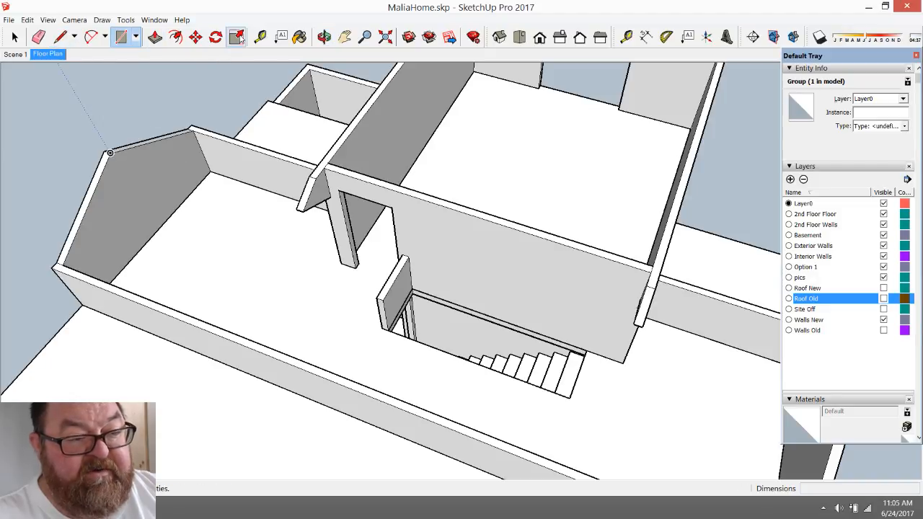
pyautogui.click(260, 36)
pyautogui.click(165, 223)
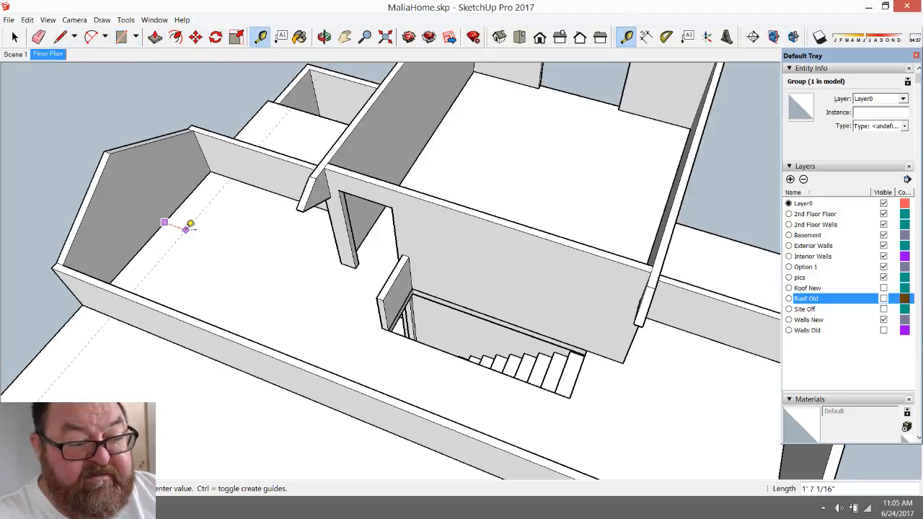
pyautogui.press('Escape')
pyautogui.click(156, 232)
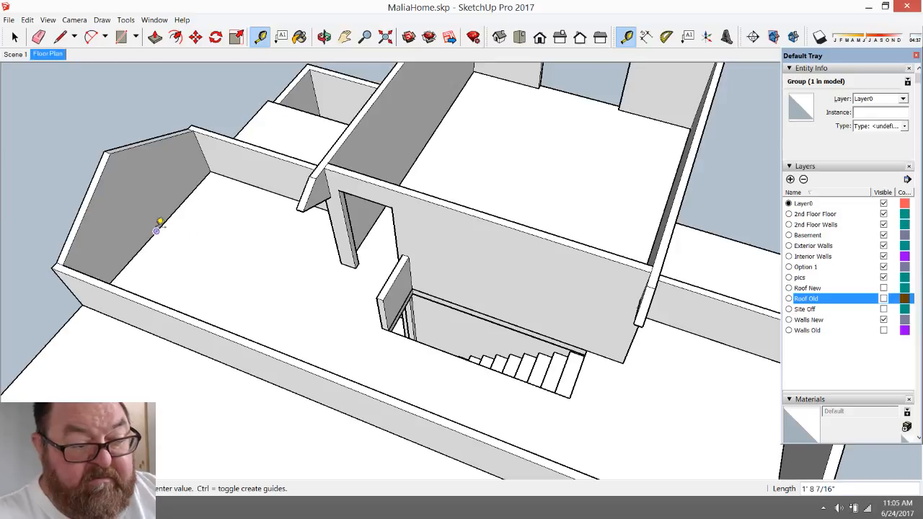
pyautogui.click(336, 270)
pyautogui.scroll(3, 325, 305)
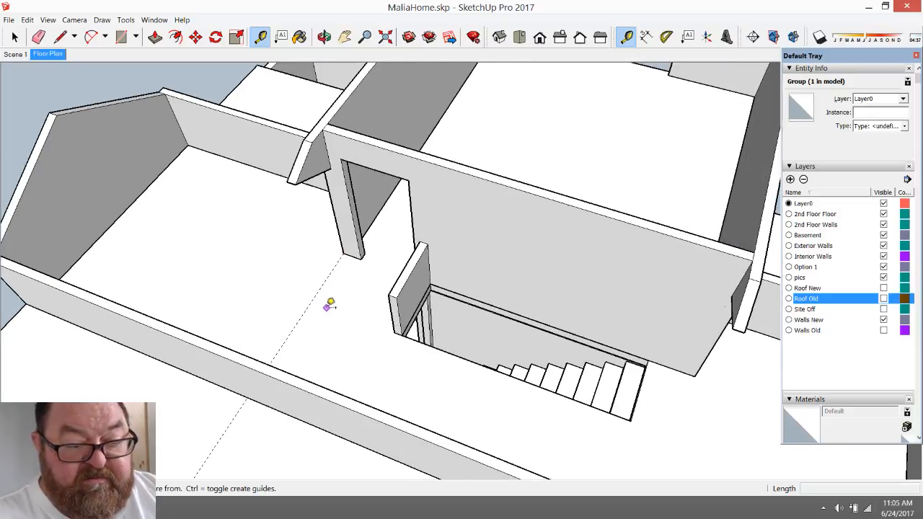
# - Measure the open second-floor space between its side walls, and from the gable end wall to the guide
pyautogui.click(324, 36)
pyautogui.moveTo(341, 141); pyautogui.dragTo(454, 429)
pyautogui.scroll(-3, 454, 428)
pyautogui.moveTo(307, 307); pyautogui.dragTo(457, 288)
pyautogui.scroll(2, 457, 289)
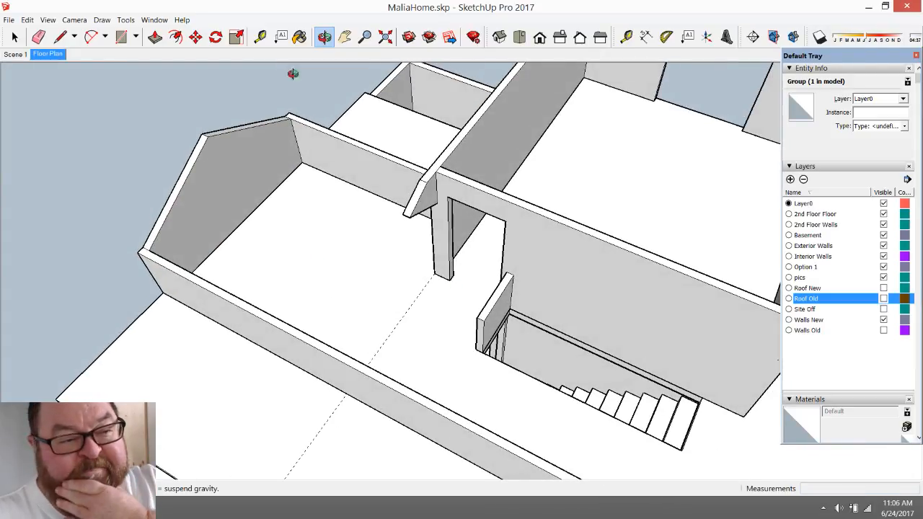
pyautogui.click(260, 37)
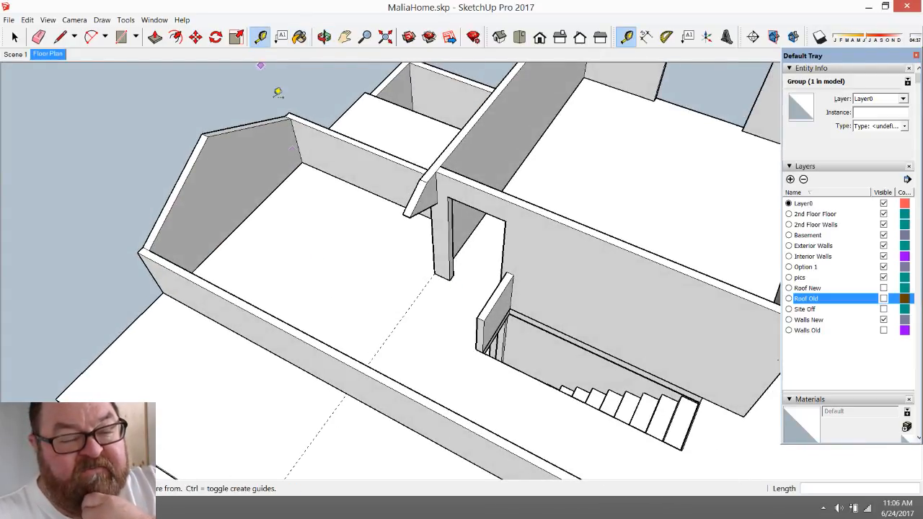
pyautogui.click(324, 36)
pyautogui.moveTo(362, 326); pyautogui.dragTo(349, 278)
pyautogui.press('t')
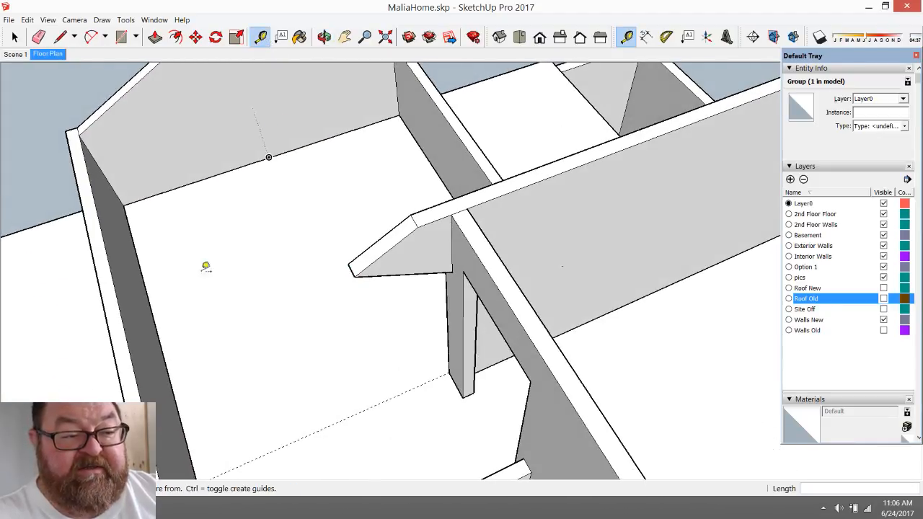
pyautogui.click(144, 284)
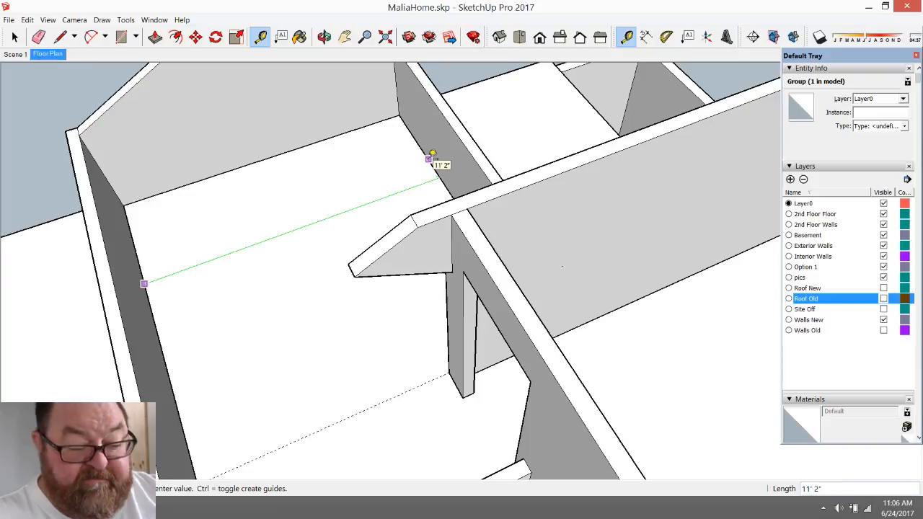
pyautogui.click(430, 158)
pyautogui.click(269, 158)
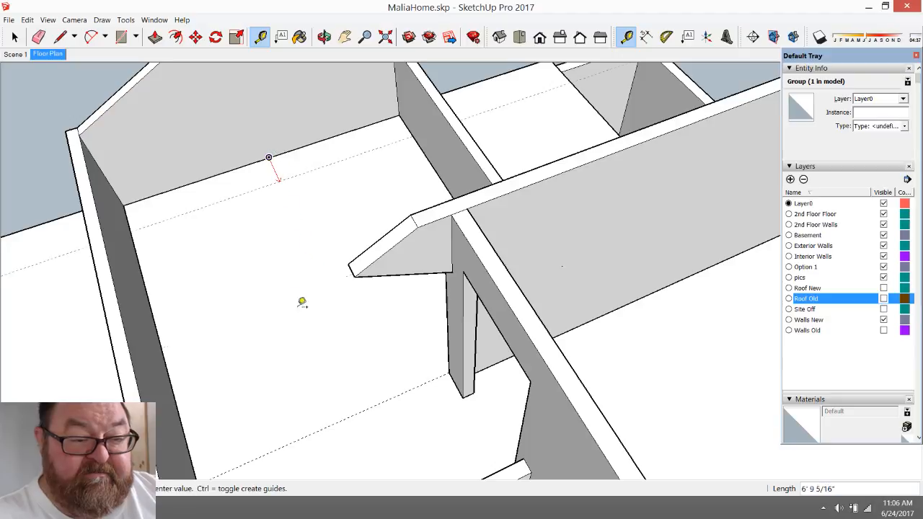
pyautogui.click(383, 398)
# - Place a second guide parallel to the first, offset 4.5 inches toward the stairwell
pyautogui.click(325, 36)
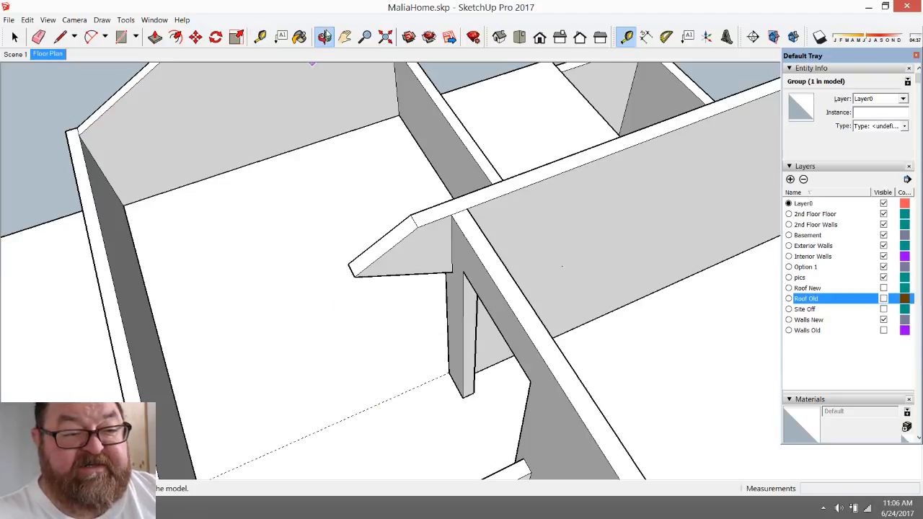
pyautogui.moveTo(172, 247); pyautogui.dragTo(435, 363)
pyautogui.scroll(2, 435, 363)
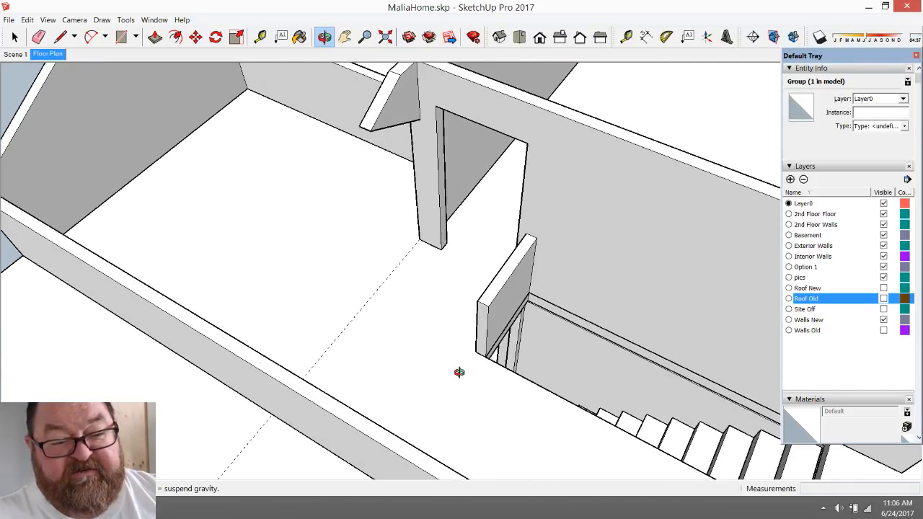
pyautogui.click(261, 37)
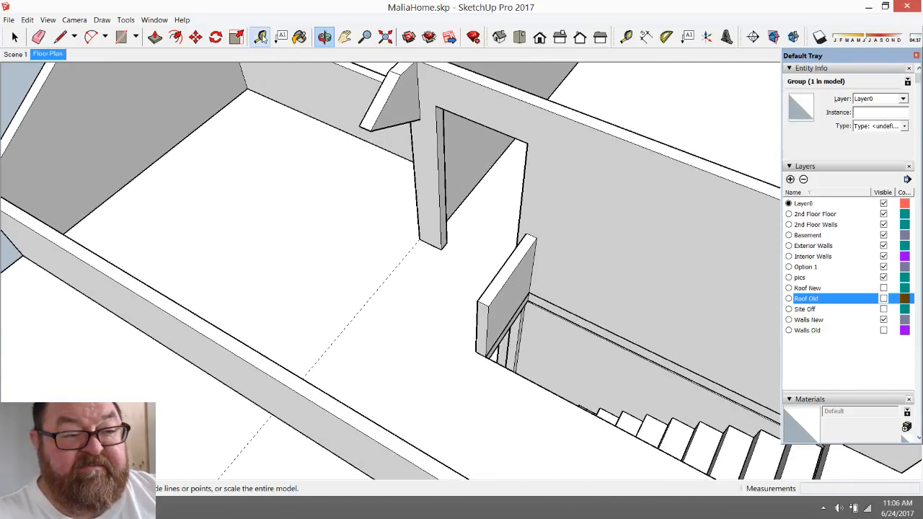
pyautogui.click(384, 281)
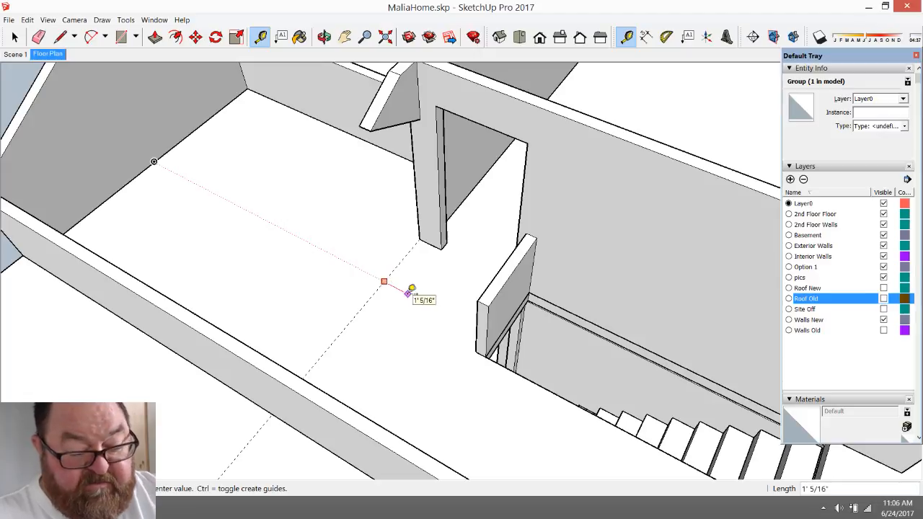
pyautogui.click(409, 292)
pyautogui.click(347, 326)
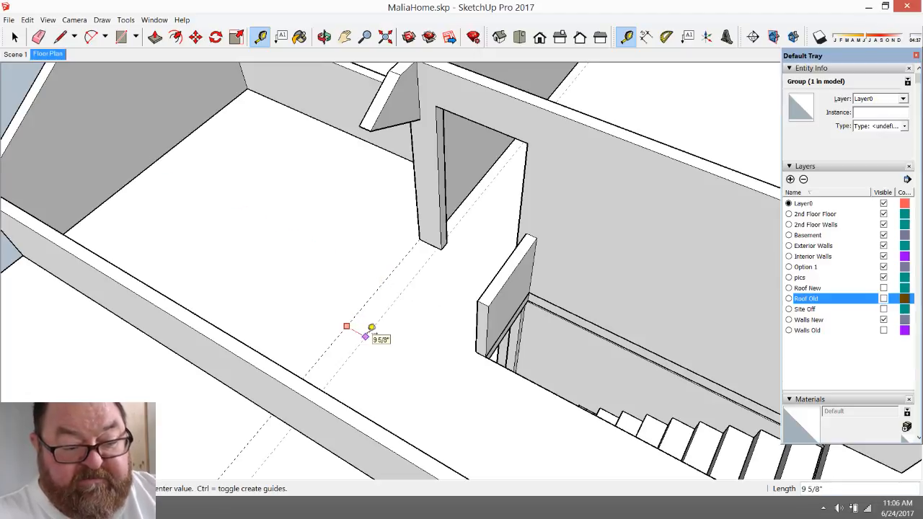
pyautogui.write('4.5')
pyautogui.press('Return')
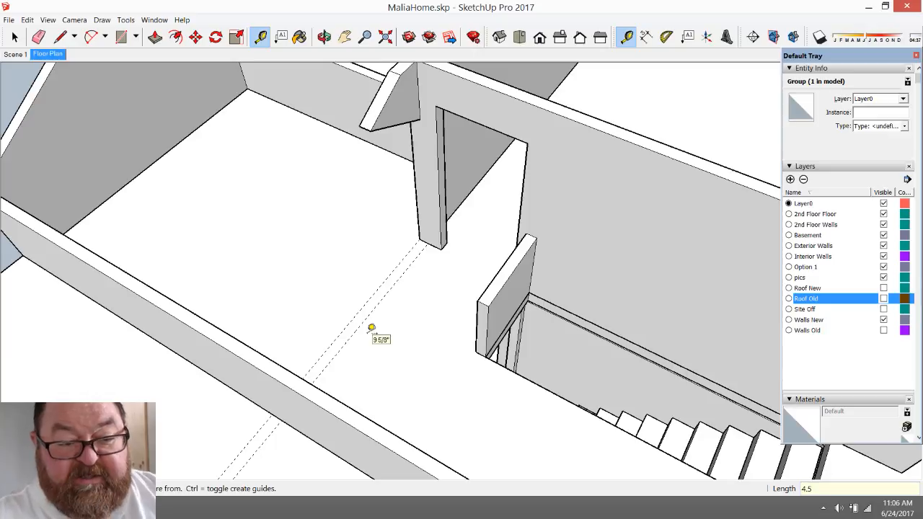
# - Draw a 4 1/2" by about 3' 7" rectangle on the floor between the two guides and extrude it up about 1' 3 3/4"
pyautogui.click(121, 37)
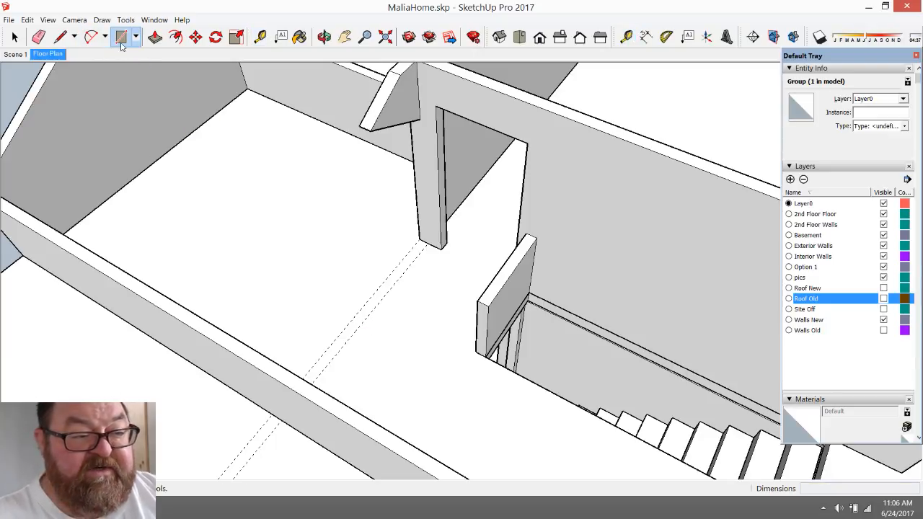
pyautogui.click(389, 276)
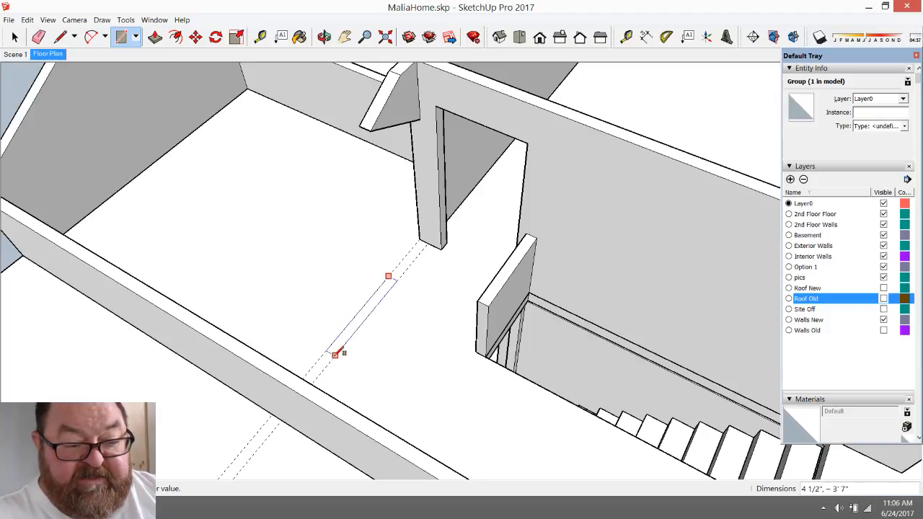
pyautogui.click(335, 354)
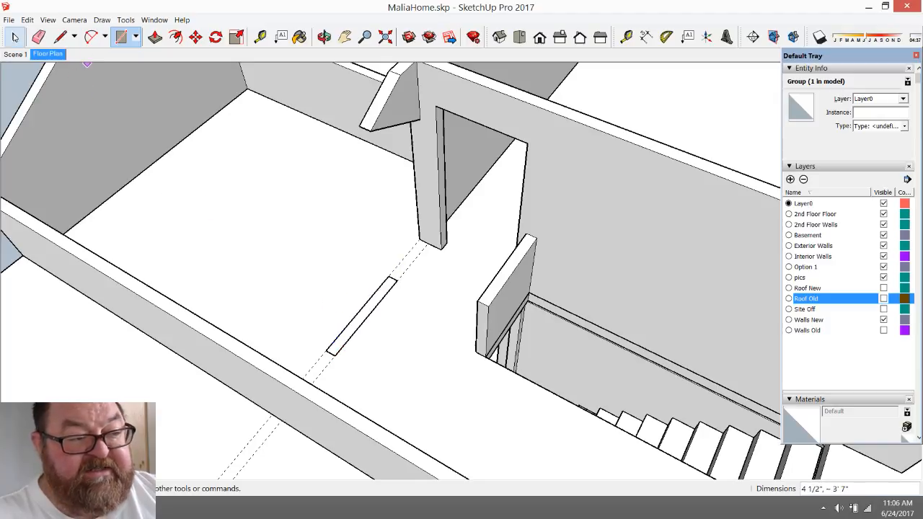
pyautogui.click(155, 37)
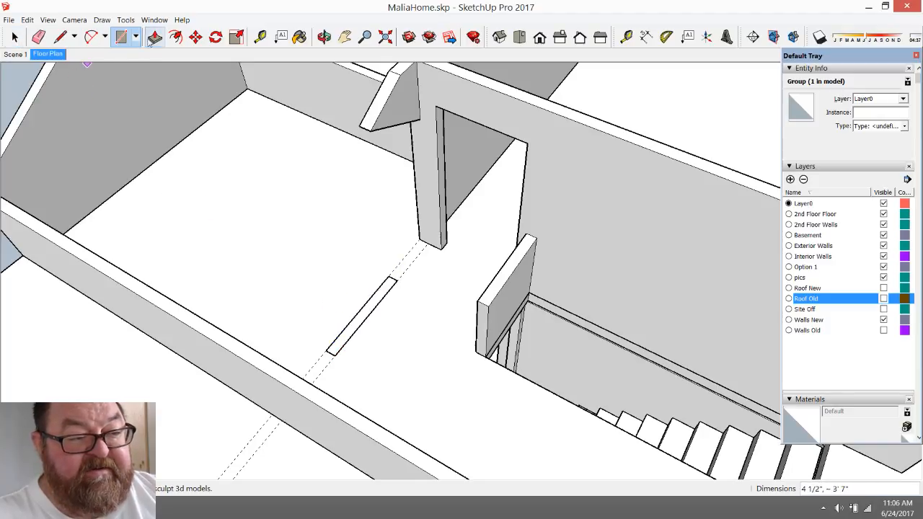
pyautogui.click(367, 324)
pyautogui.click(361, 293)
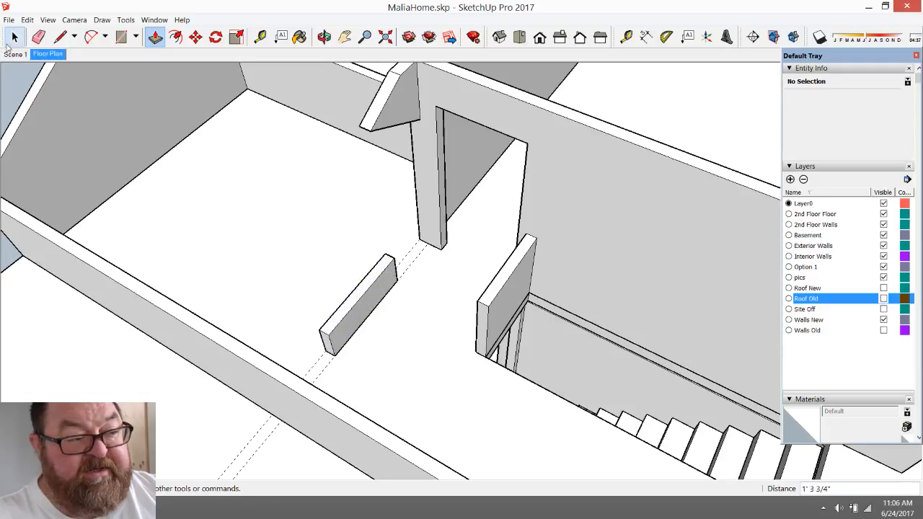
# - Make the new wall block a group and assign it to the Option 1 layer
pyautogui.click(14, 38)
pyautogui.moveTo(306, 239); pyautogui.dragTo(407, 365)
pyautogui.rightClick(373, 301)
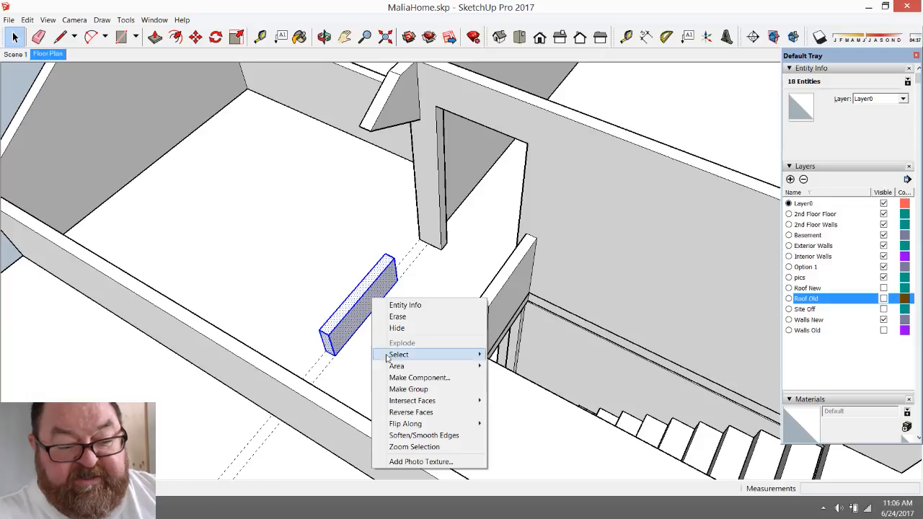
pyautogui.click(396, 388)
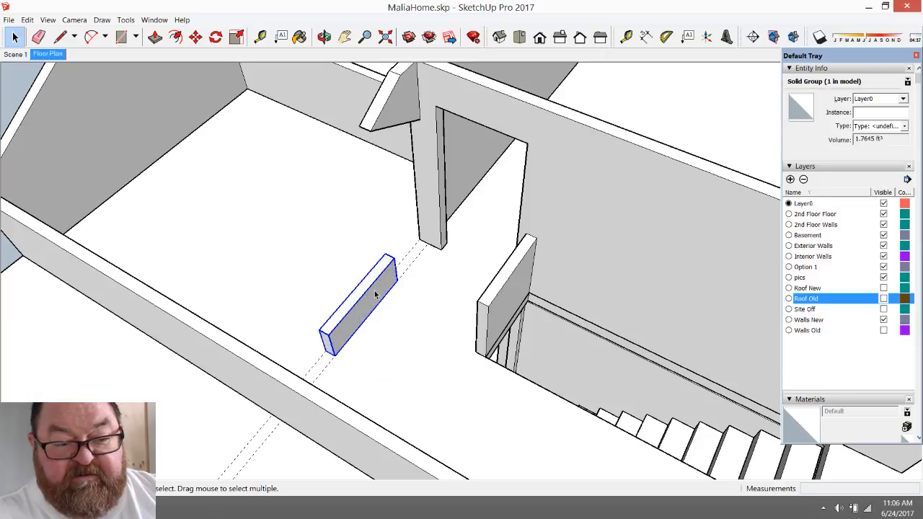
pyautogui.click(904, 100)
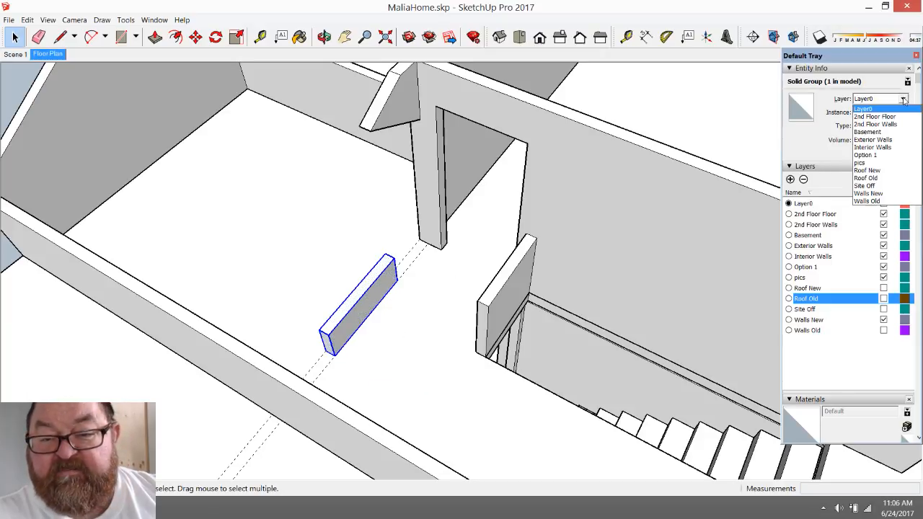
pyautogui.click(880, 149)
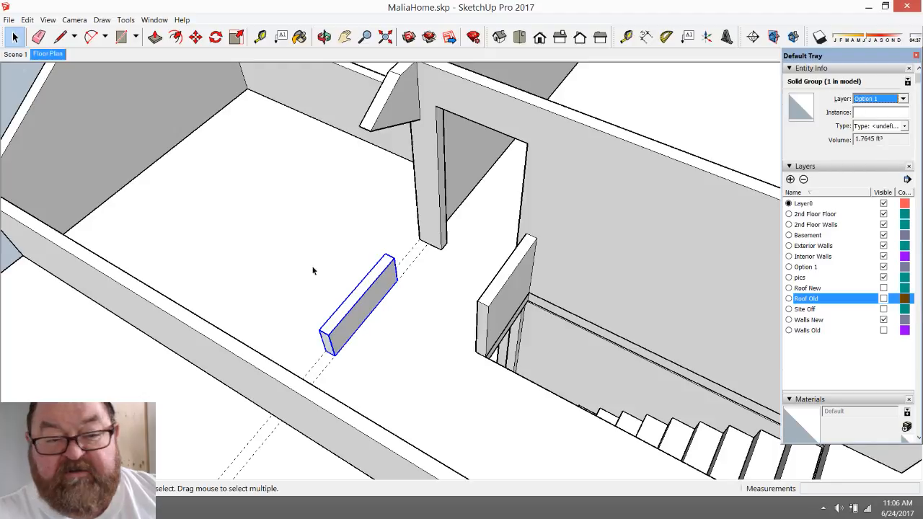
# - Open the wall group for editing and Push/Pull its end face about 2' 3 3/8" to the low exterior side wall
pyautogui.doubleClick(349, 311)
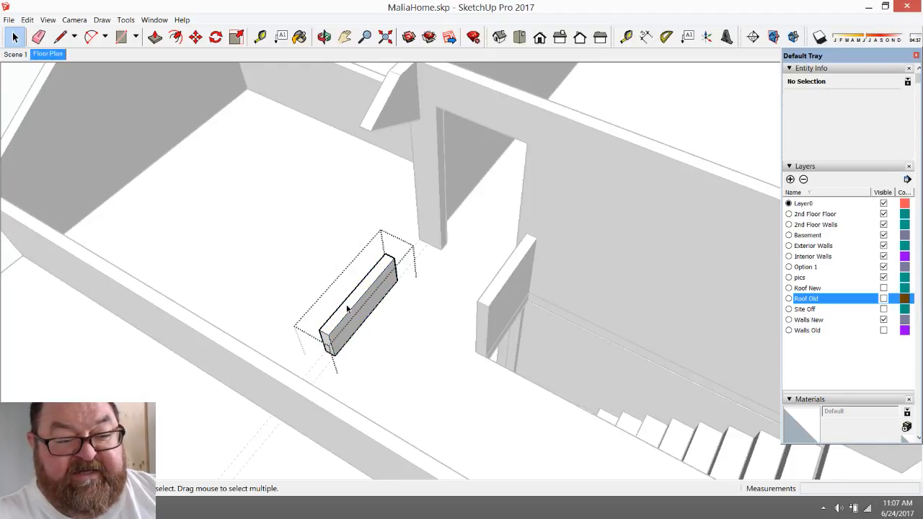
pyautogui.scroll(-1, 374, 343)
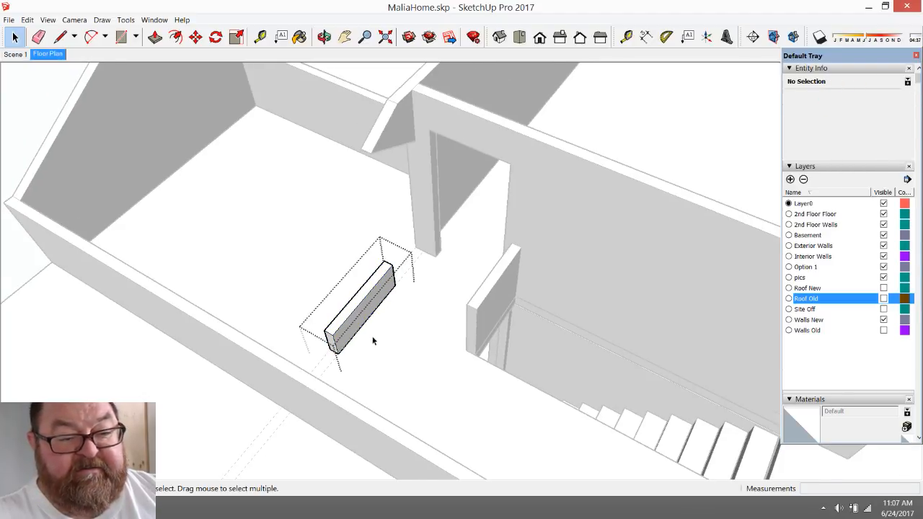
pyautogui.scroll(-1, 368, 330)
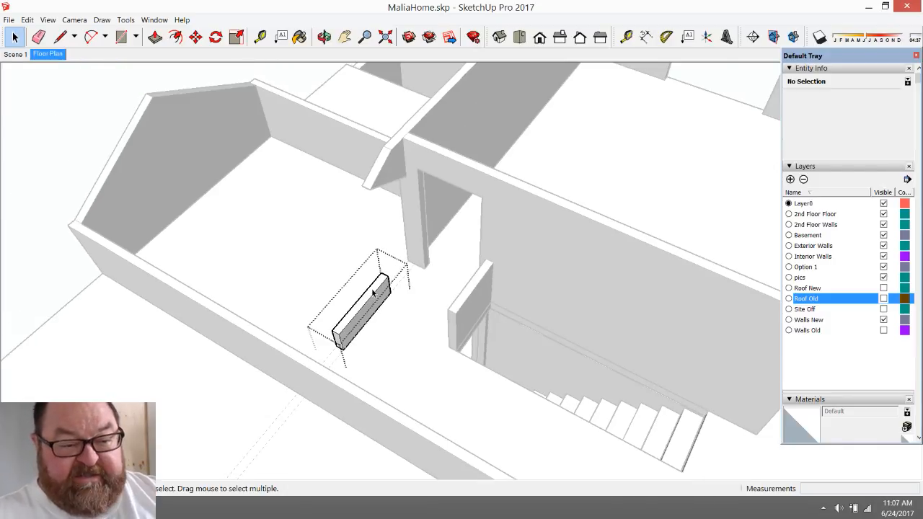
pyautogui.click(374, 303)
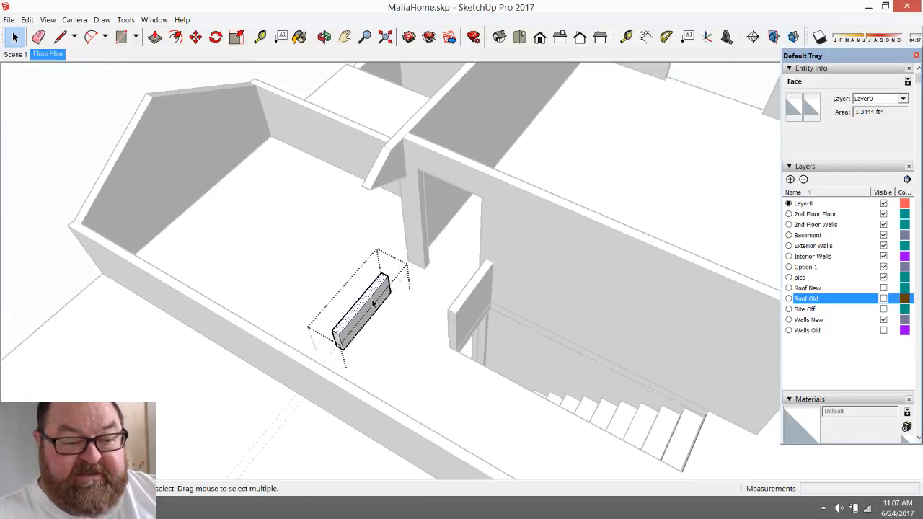
pyautogui.click(337, 342)
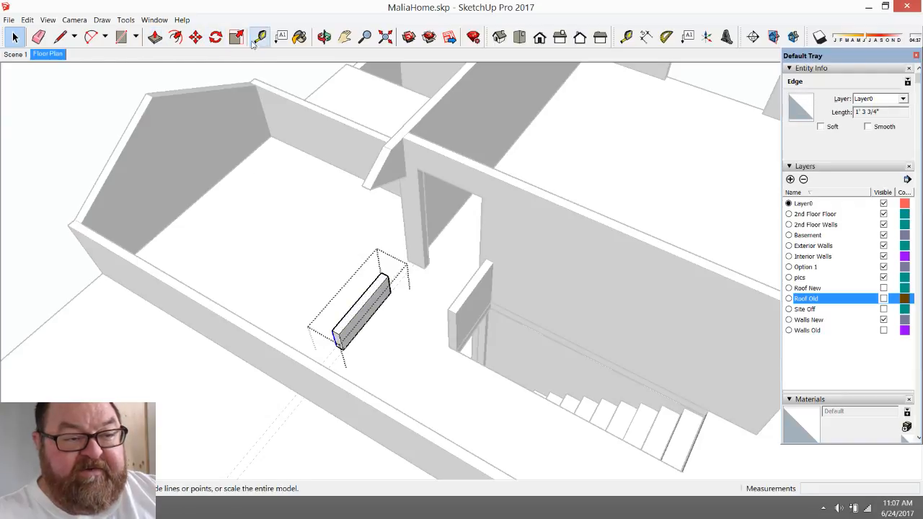
pyautogui.click(156, 36)
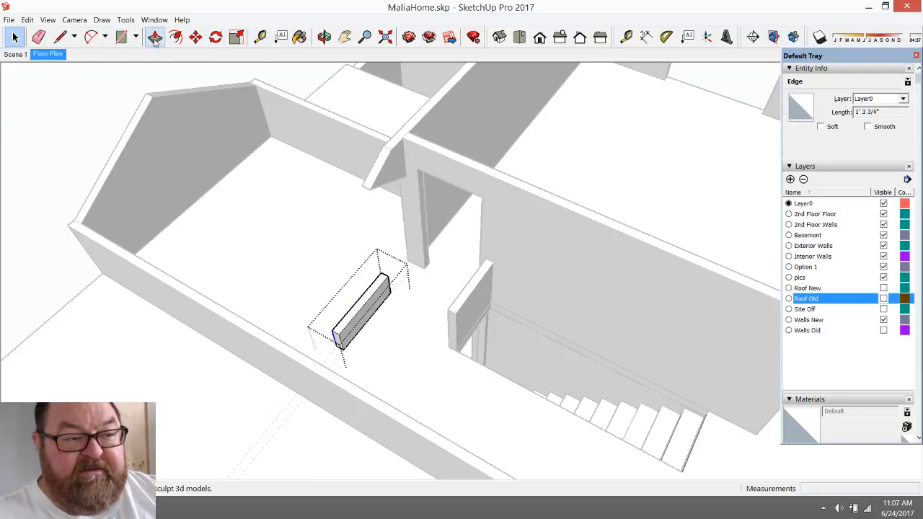
pyautogui.click(337, 342)
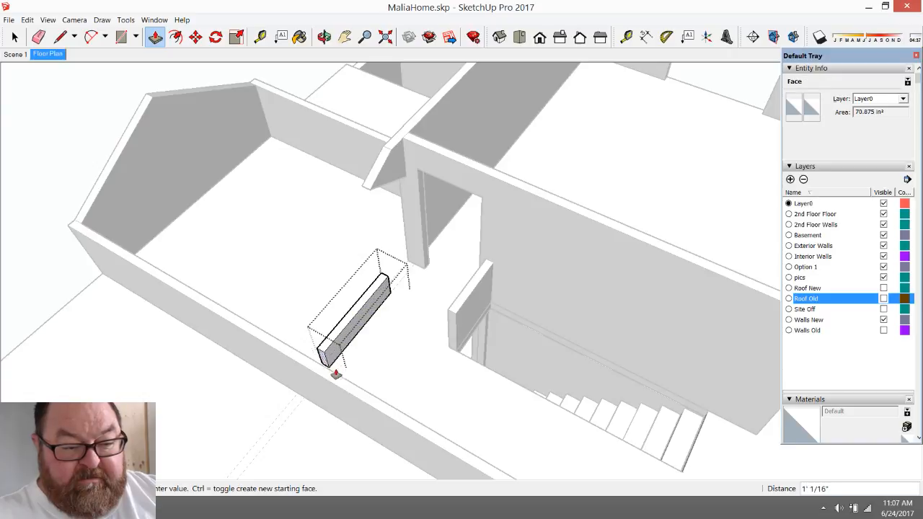
pyautogui.click(341, 378)
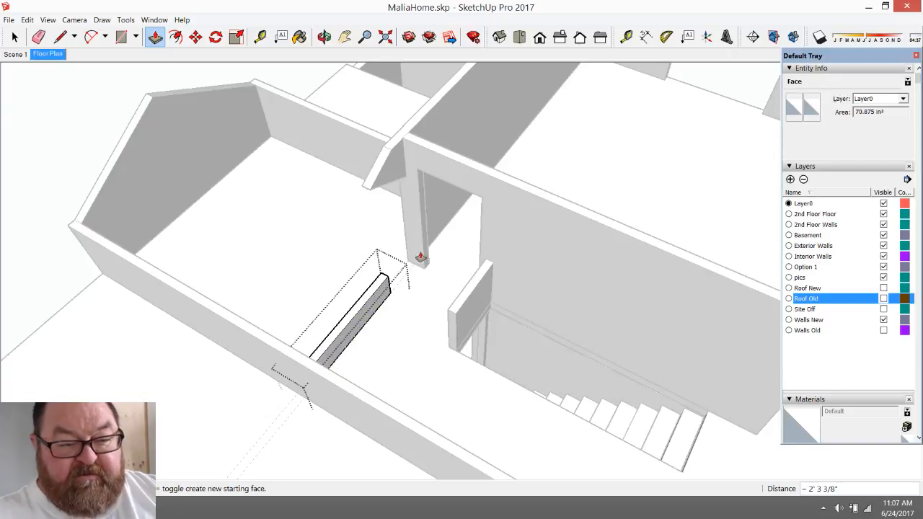
# - Push/Pull the wall's opposite end face about 2' 1/8" to meet the corner at the doorway jamb
pyautogui.click(324, 36)
pyautogui.moveTo(220, 239); pyautogui.dragTo(534, 323)
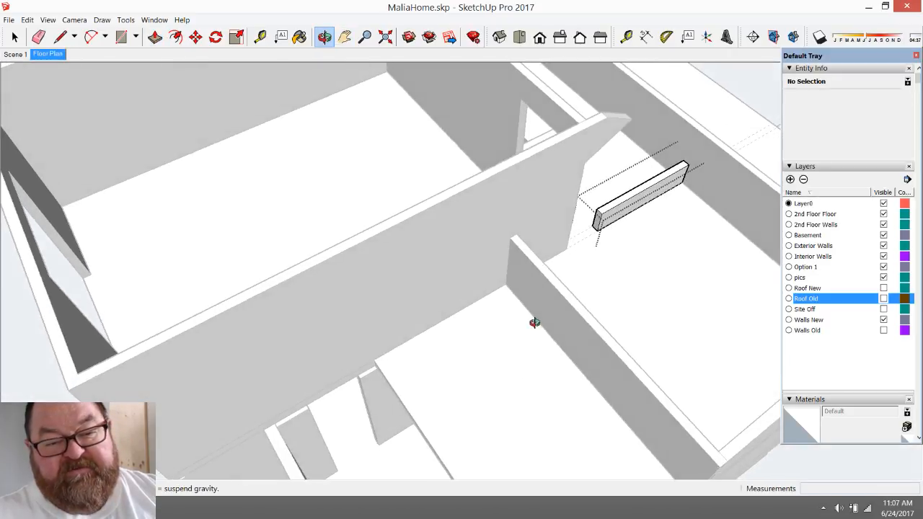
pyautogui.moveTo(598, 195); pyautogui.dragTo(646, 219)
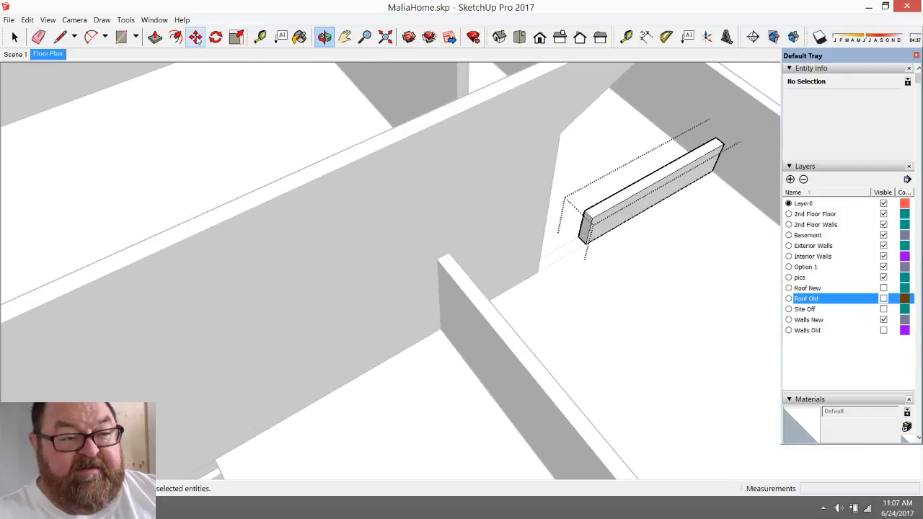
pyautogui.click(155, 37)
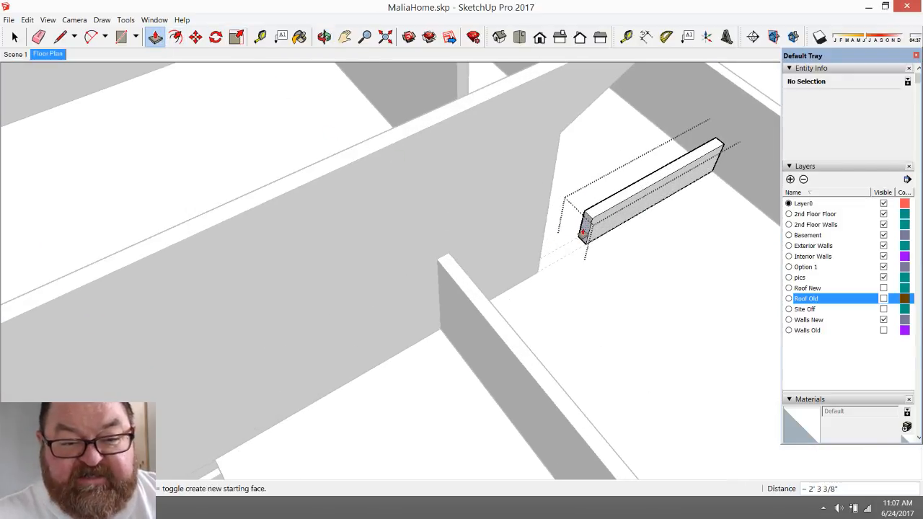
pyautogui.click(539, 270)
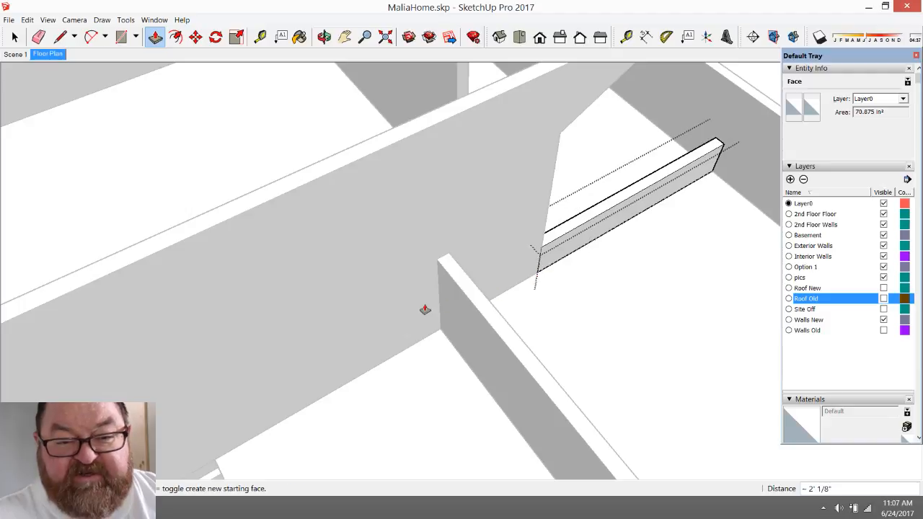
# - Draw a reference line about 13' 6 3/8" long along the red axis from the gable wall's upper corner to the new wall
pyautogui.moveTo(425, 310); pyautogui.dragTo(314, 417, button='middle')
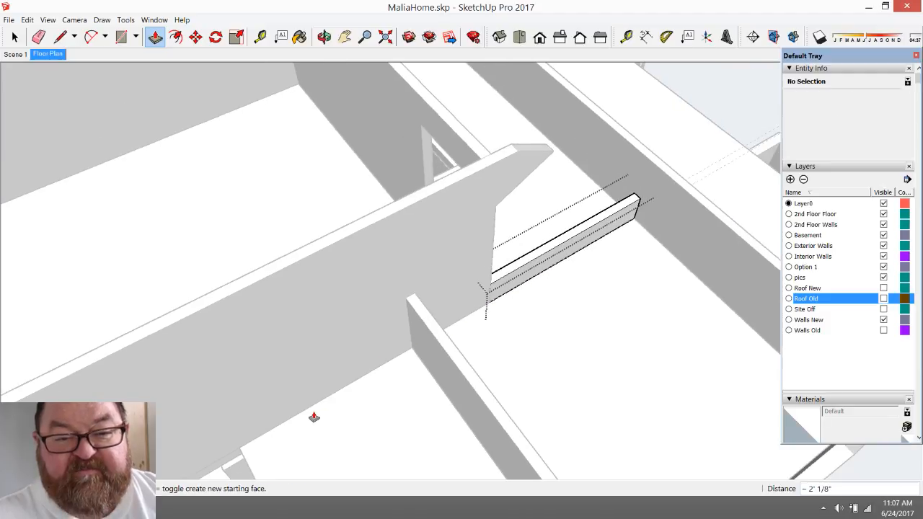
pyautogui.click(325, 38)
pyautogui.moveTo(488, 316); pyautogui.dragTo(411, 331)
pyautogui.click(60, 37)
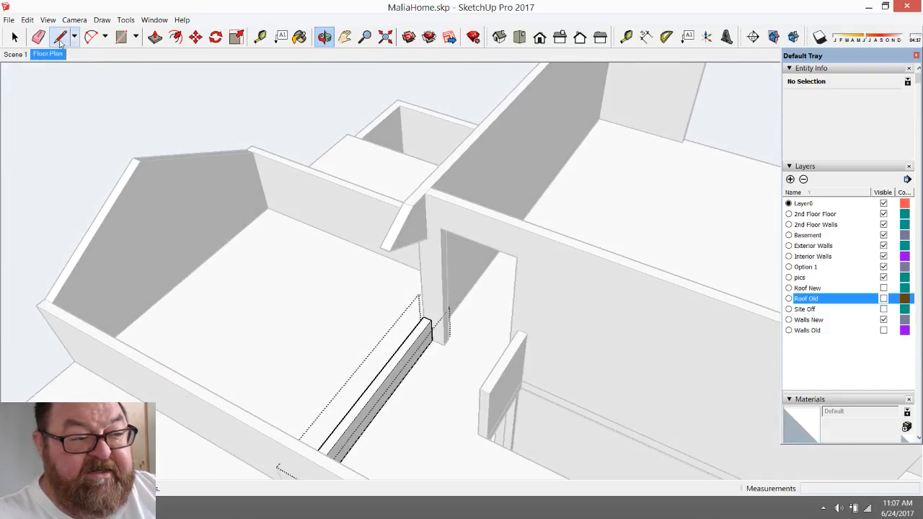
pyautogui.click(140, 159)
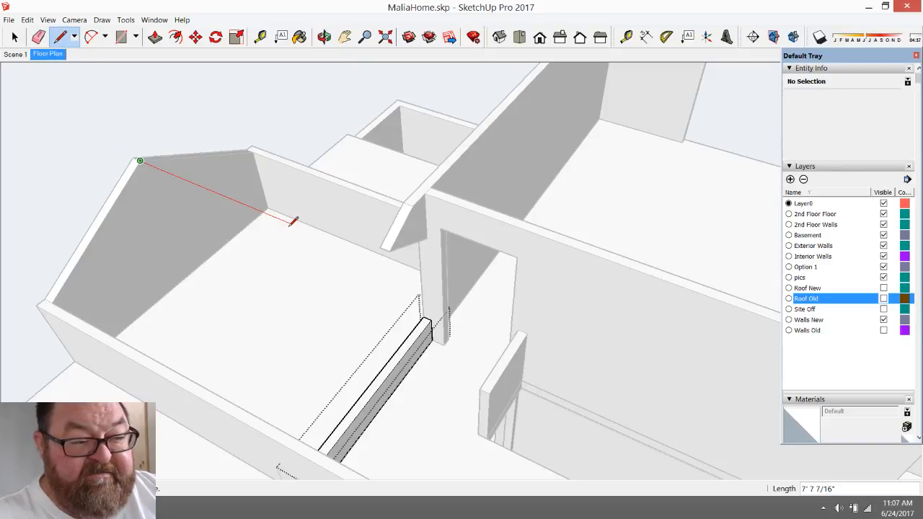
pyautogui.press('shift')
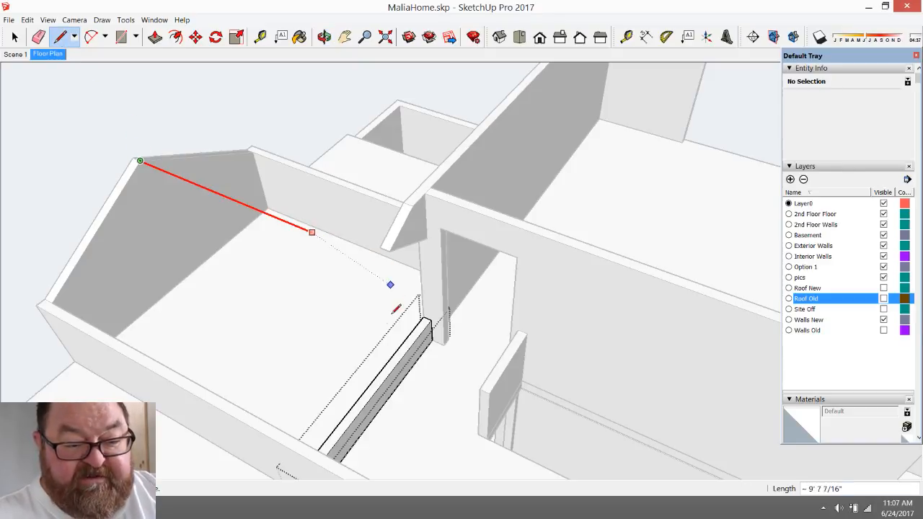
pyautogui.click(384, 369)
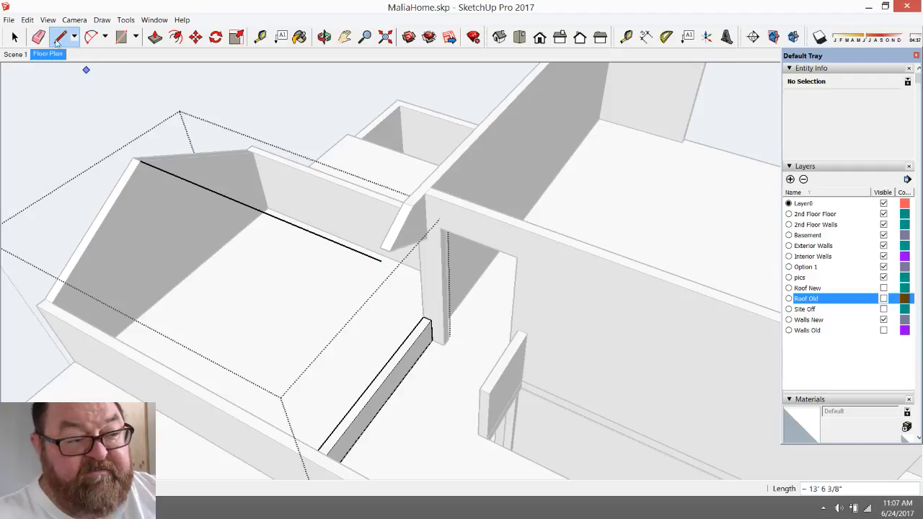
# - Push/Pull the new wall's top face up about 5' 2 5/8" to the height of the reference line
pyautogui.click(154, 38)
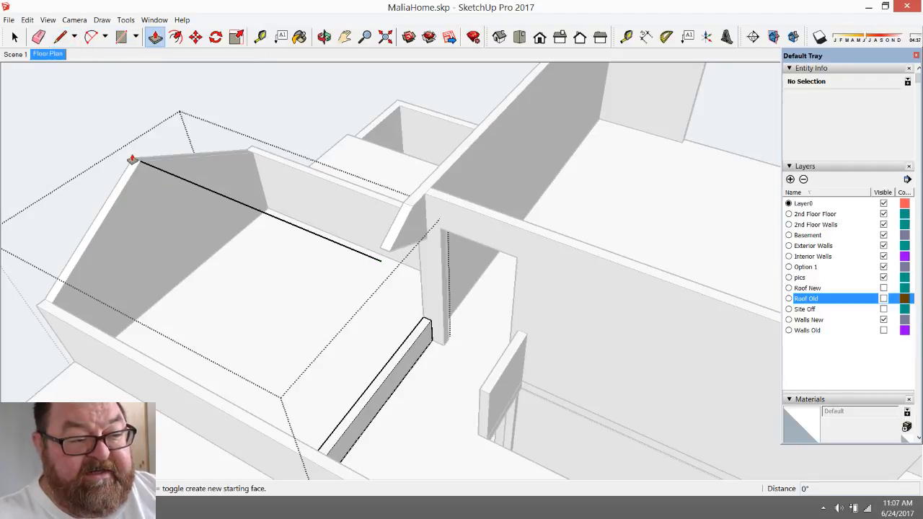
pyautogui.click(380, 375)
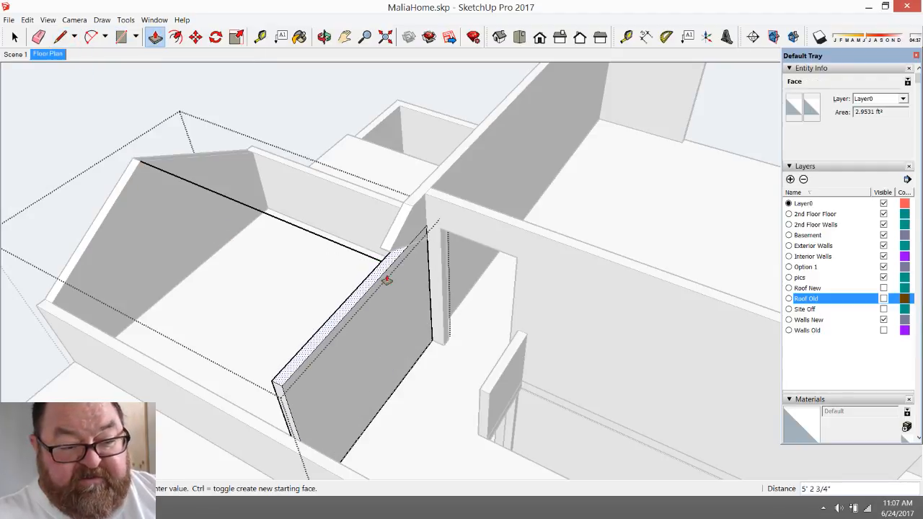
pyautogui.click(341, 248)
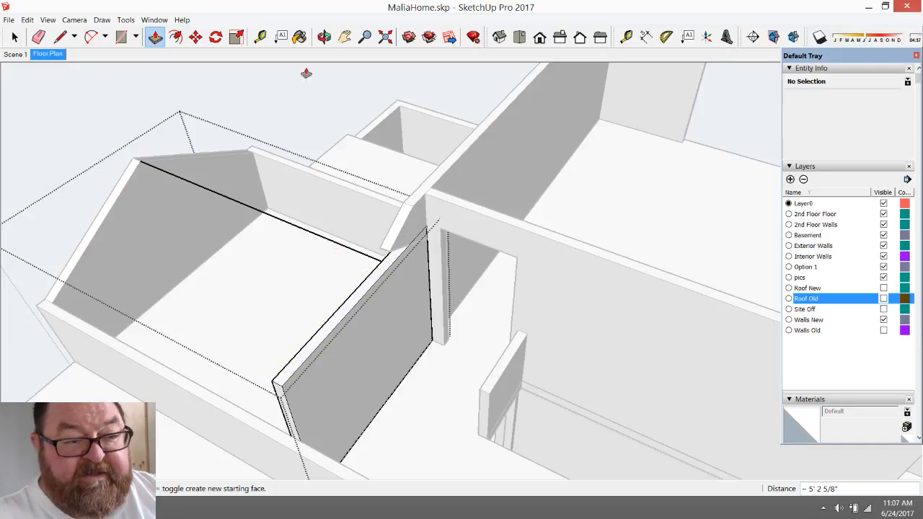
# - Draw a diagonal line about 6' 4 1/4" long across the new wall's face, from the reference line's end to the side wall's top
pyautogui.click(324, 38)
pyautogui.moveTo(242, 237); pyautogui.dragTo(463, 249)
pyautogui.scroll(-2, 224, 244)
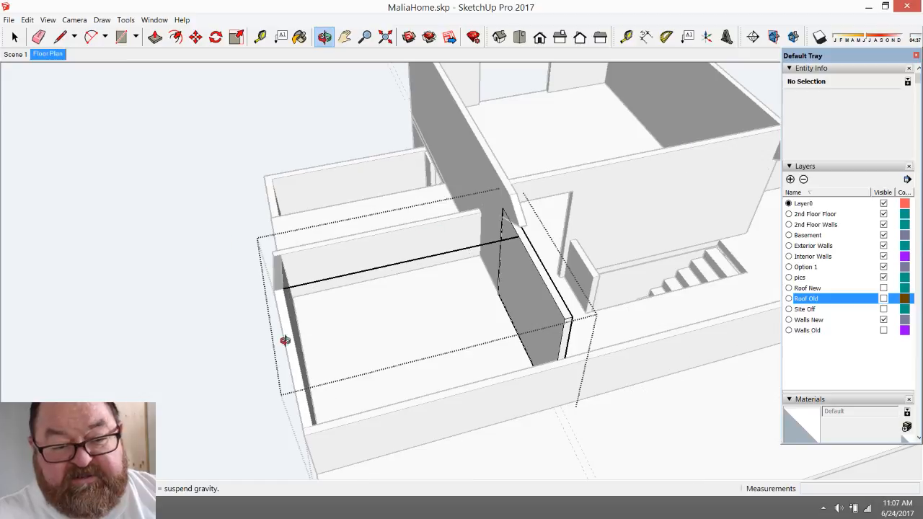
pyautogui.moveTo(287, 340); pyautogui.dragTo(655, 241)
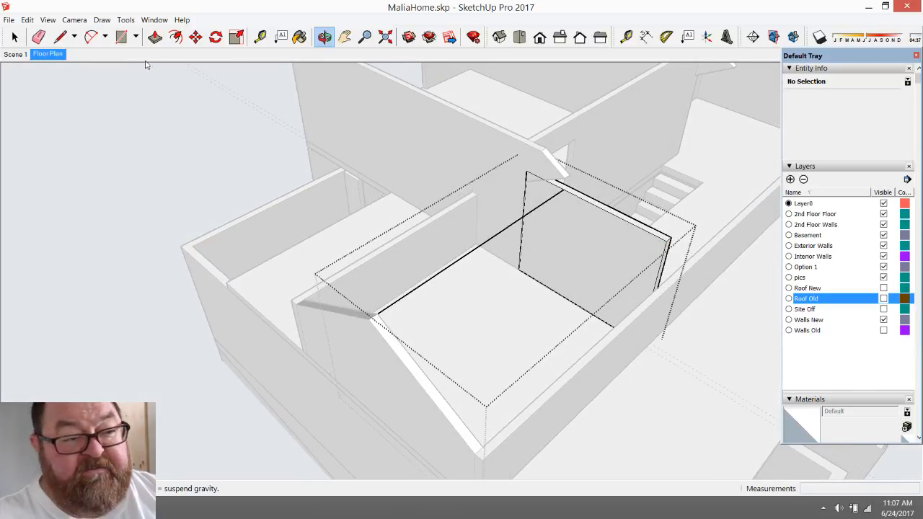
pyautogui.click(60, 38)
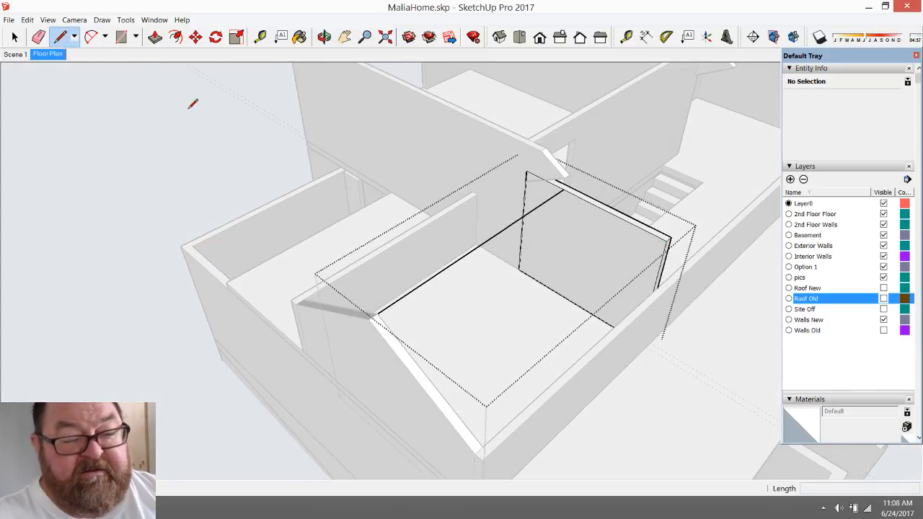
pyautogui.click(565, 190)
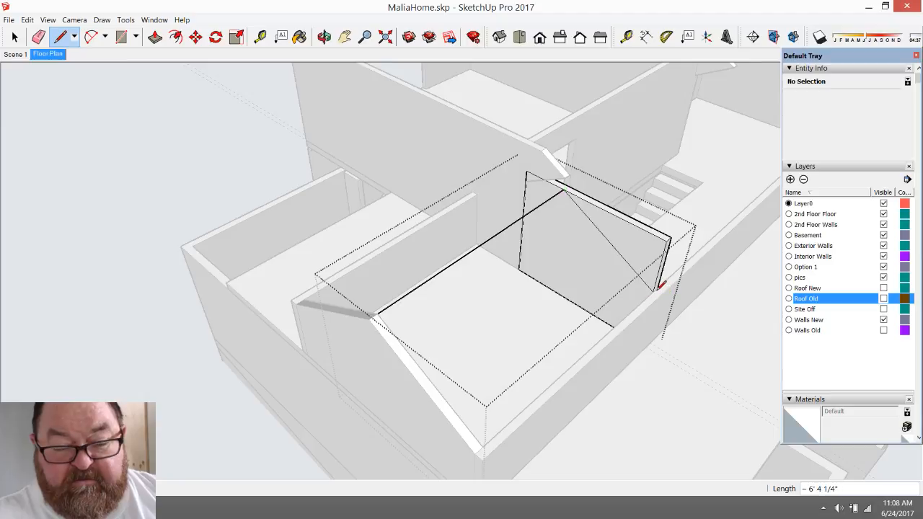
pyautogui.scroll(2, 643, 222)
pyautogui.click(324, 37)
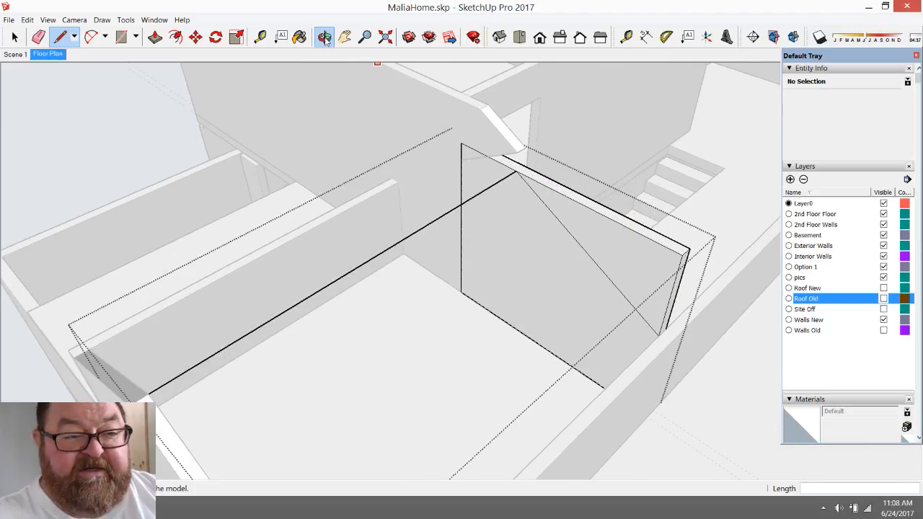
pyautogui.moveTo(570, 289); pyautogui.dragTo(523, 272)
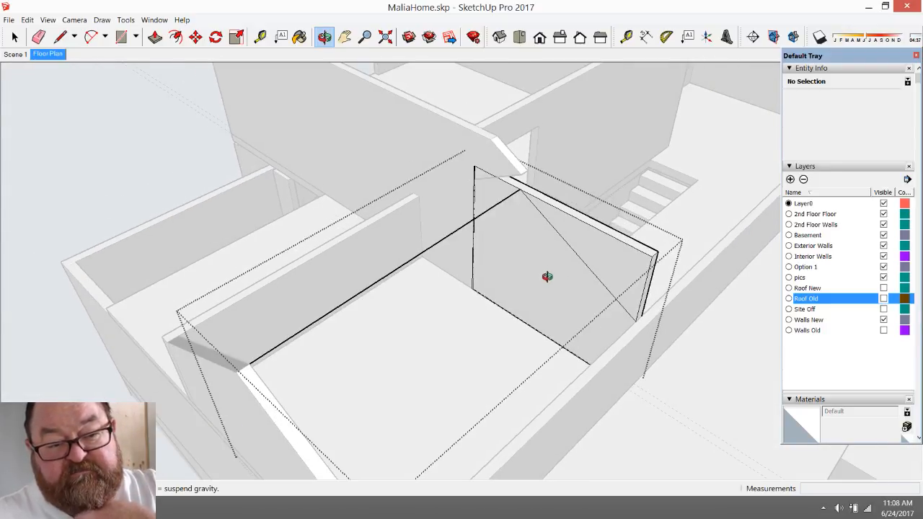
# - Push/Pull the triangular face above the diagonal line back 4 1/2" to cut the new wall's top to the slope
pyautogui.click(155, 38)
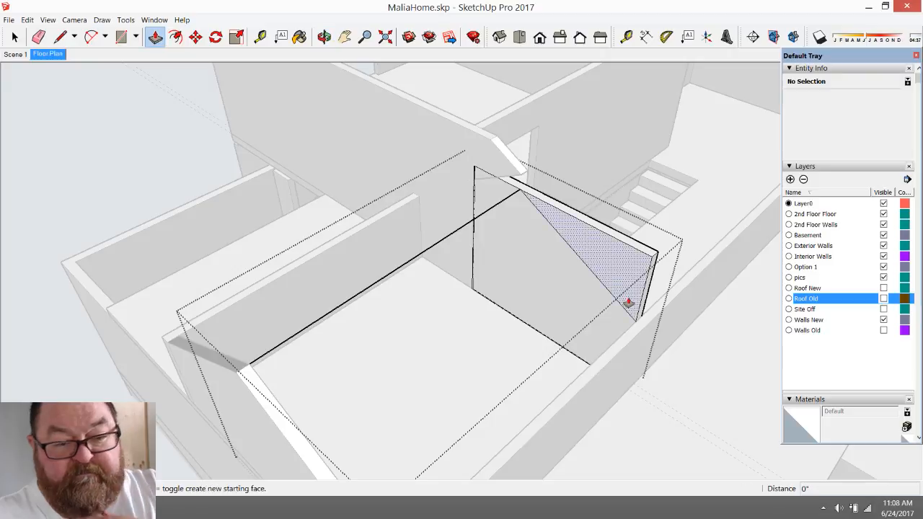
pyautogui.click(634, 278)
pyautogui.click(634, 280)
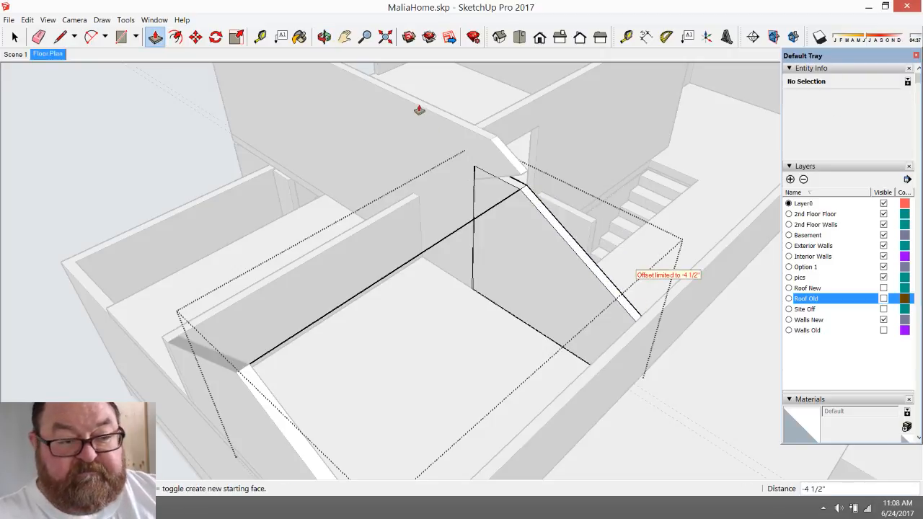
# - Show the Roof Old and Roof New layers over the second floor and close the wall group that is open for editing
pyautogui.click(325, 37)
pyautogui.moveTo(541, 268); pyautogui.dragTo(213, 310)
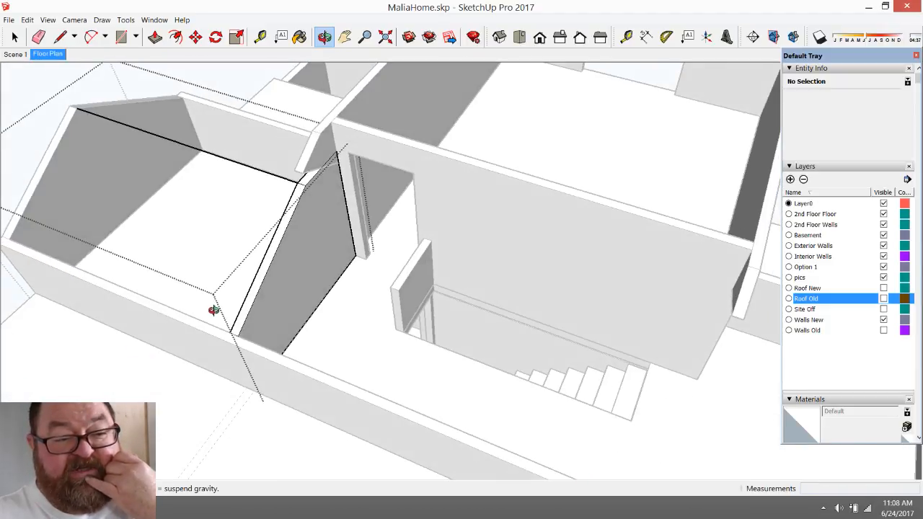
pyautogui.moveTo(347, 326); pyautogui.dragTo(207, 230)
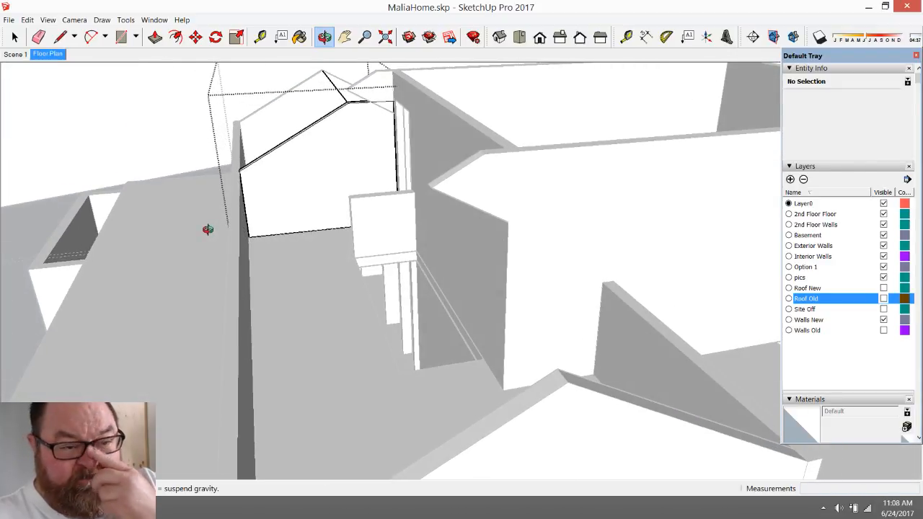
pyautogui.moveTo(208, 229); pyautogui.dragTo(362, 364)
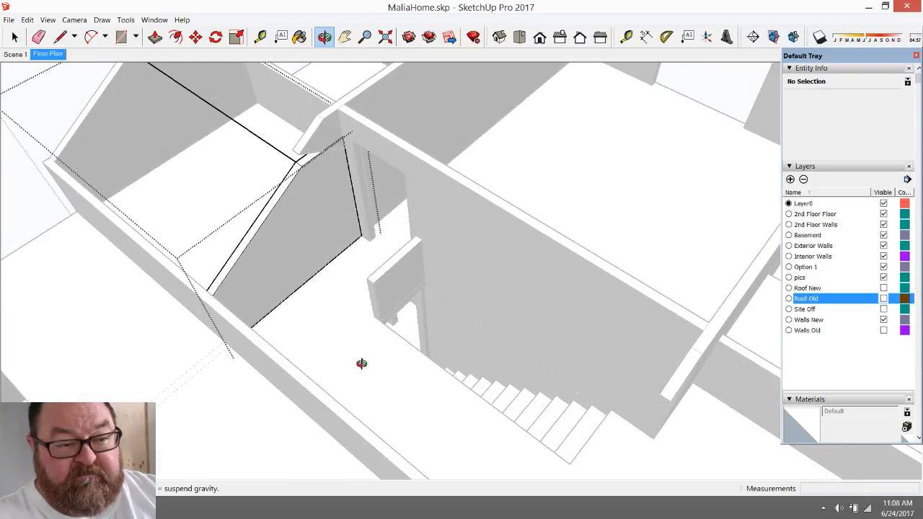
pyautogui.moveTo(631, 372); pyautogui.dragTo(411, 269)
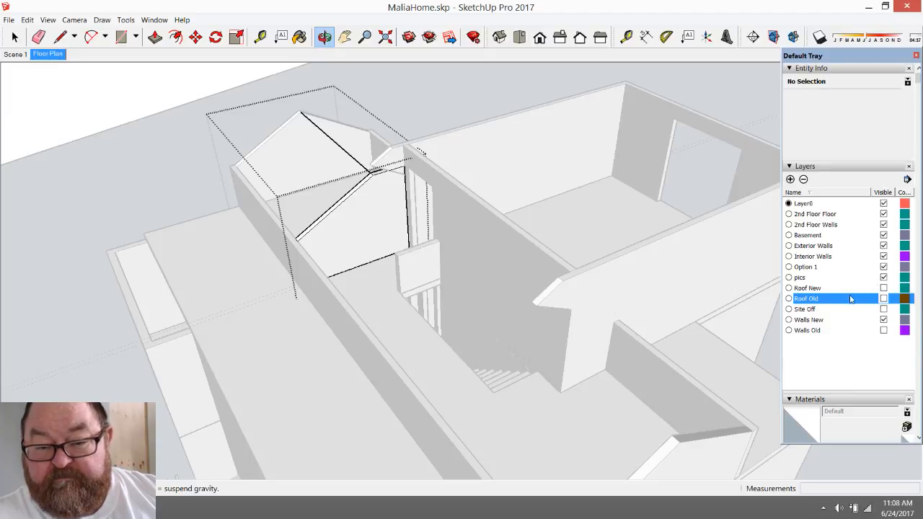
pyautogui.click(884, 299)
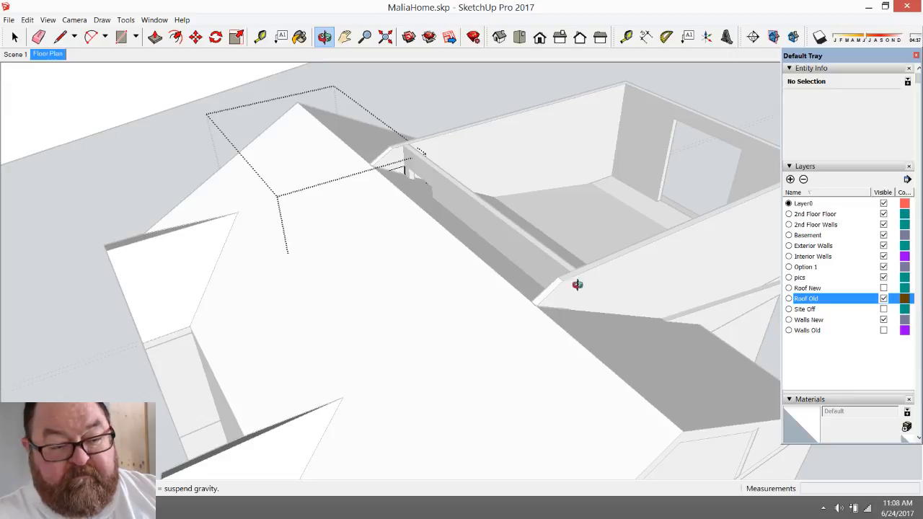
pyautogui.moveTo(461, 257); pyautogui.dragTo(463, 304)
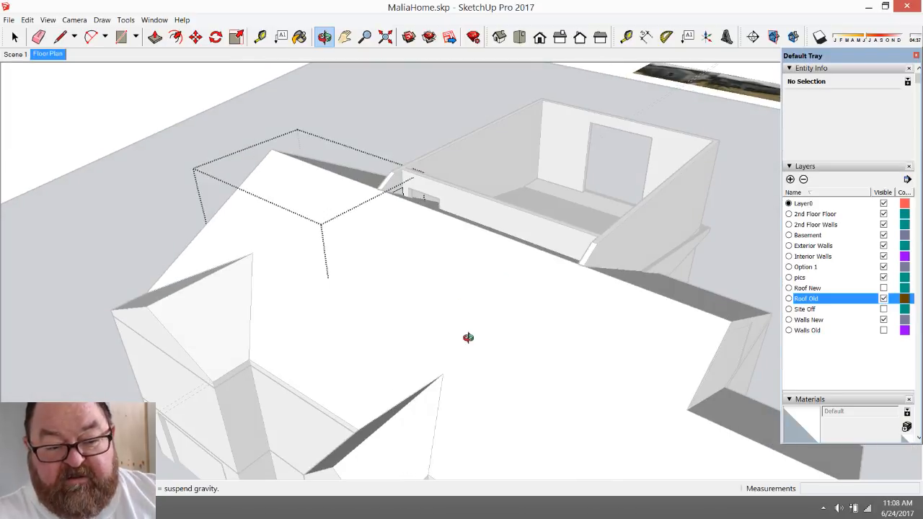
pyautogui.moveTo(468, 337); pyautogui.dragTo(410, 326)
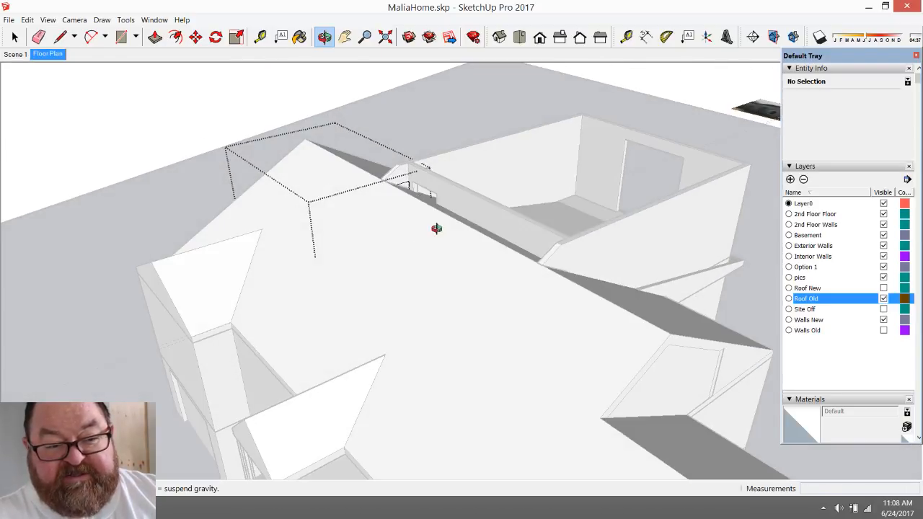
pyautogui.click(883, 289)
pyautogui.moveTo(576, 303); pyautogui.dragTo(389, 294)
pyautogui.moveTo(286, 308); pyautogui.dragTo(308, 256)
pyautogui.press('space')
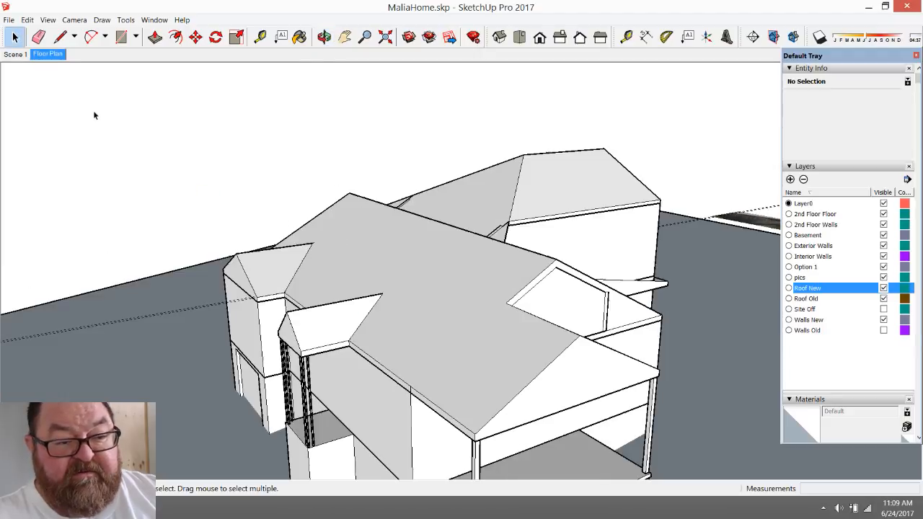
# - Examine the house from ground level and from above, comparing the main roof, its gables and the rear addition's roof
pyautogui.press('o')
pyautogui.moveTo(421, 249); pyautogui.dragTo(495, 332)
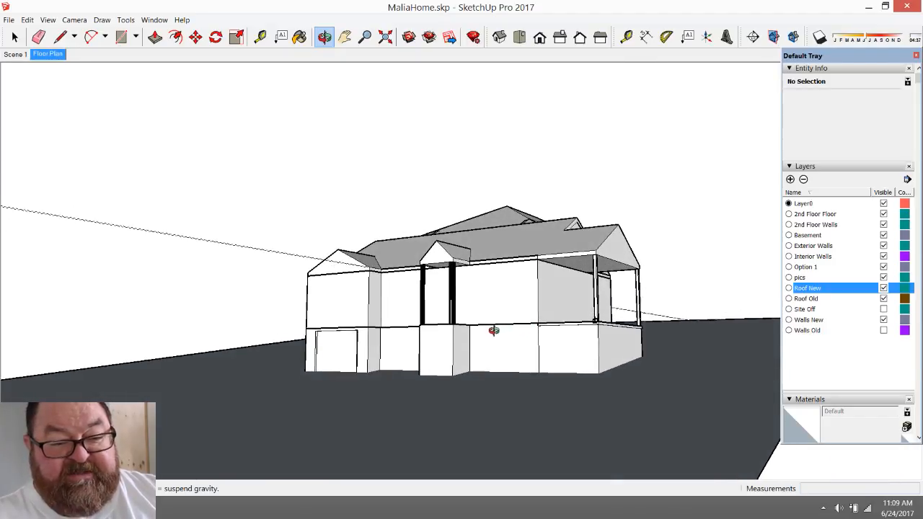
pyautogui.moveTo(456, 328); pyautogui.dragTo(449, 323)
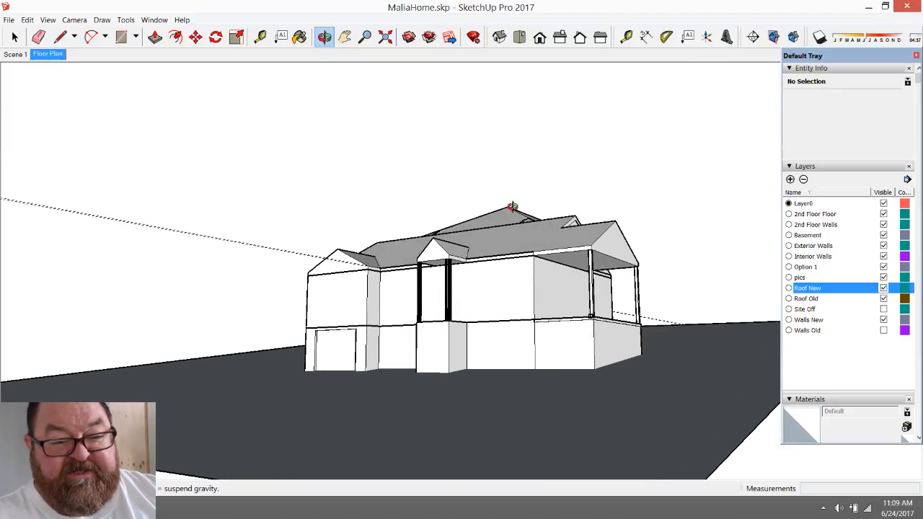
pyautogui.moveTo(436, 248); pyautogui.dragTo(481, 312)
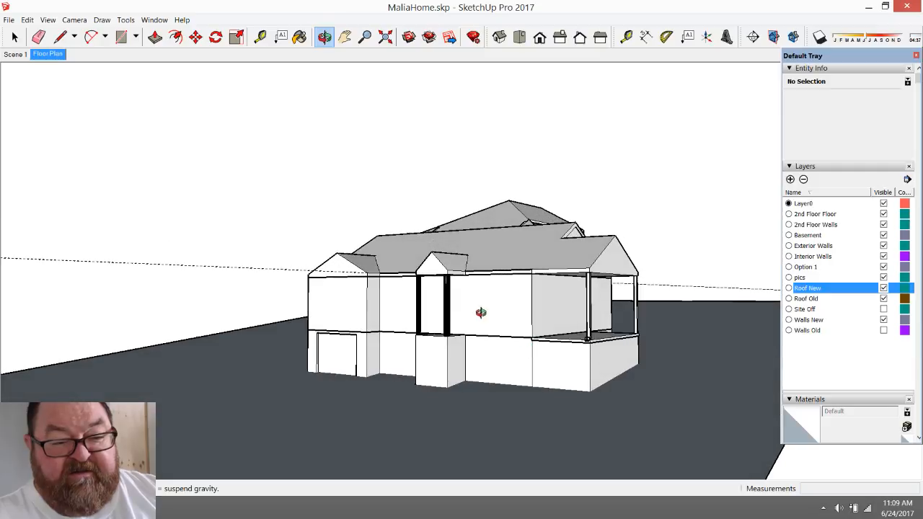
pyautogui.moveTo(599, 306); pyautogui.dragTo(555, 372)
pyautogui.scroll(3, 464, 282)
pyautogui.scroll(5, 466, 276)
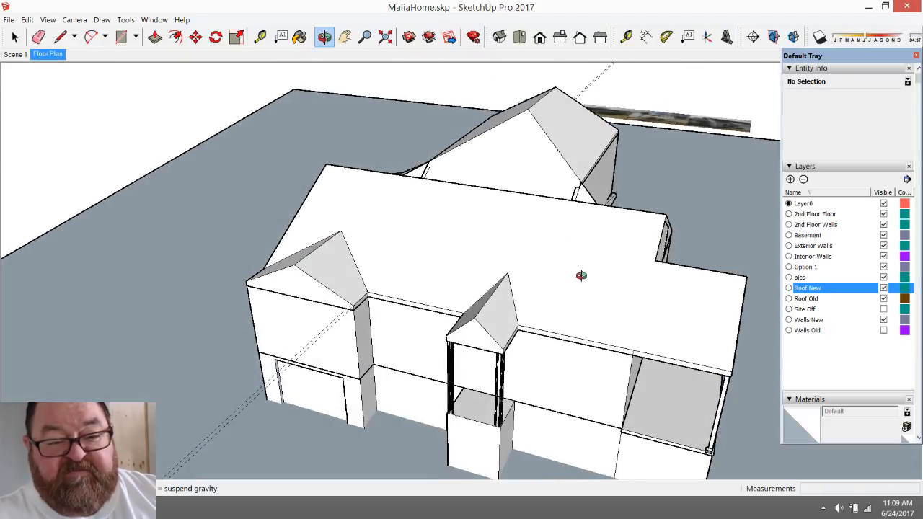
pyautogui.scroll(3, 501, 329)
pyautogui.scroll(-3, 501, 317)
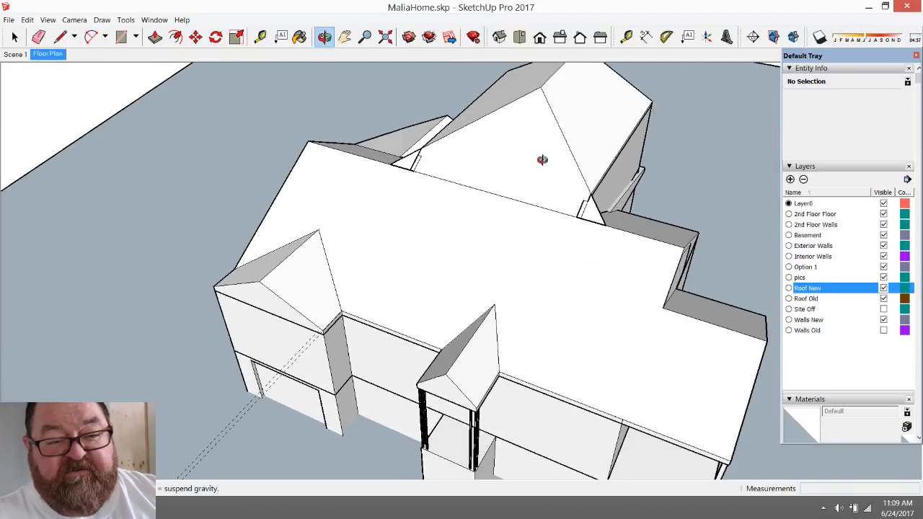
pyautogui.moveTo(551, 280); pyautogui.dragTo(476, 277)
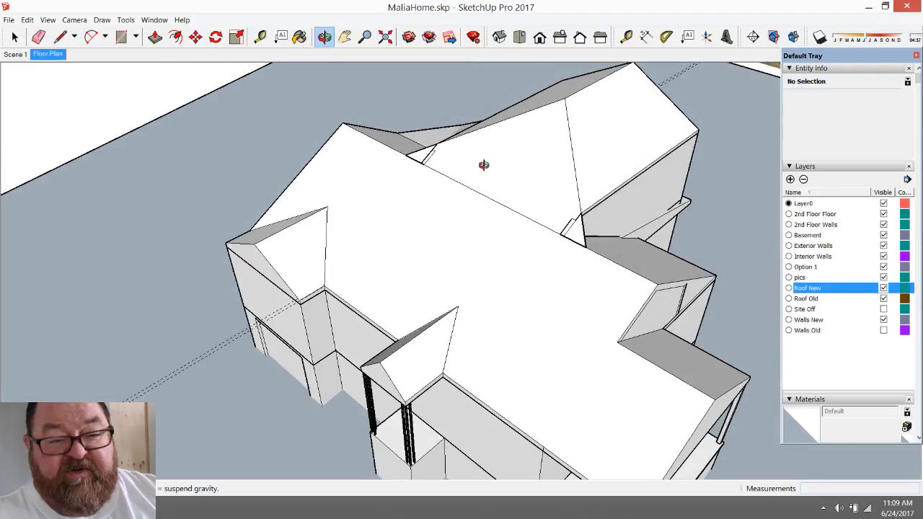
pyautogui.moveTo(471, 229); pyautogui.dragTo(491, 294)
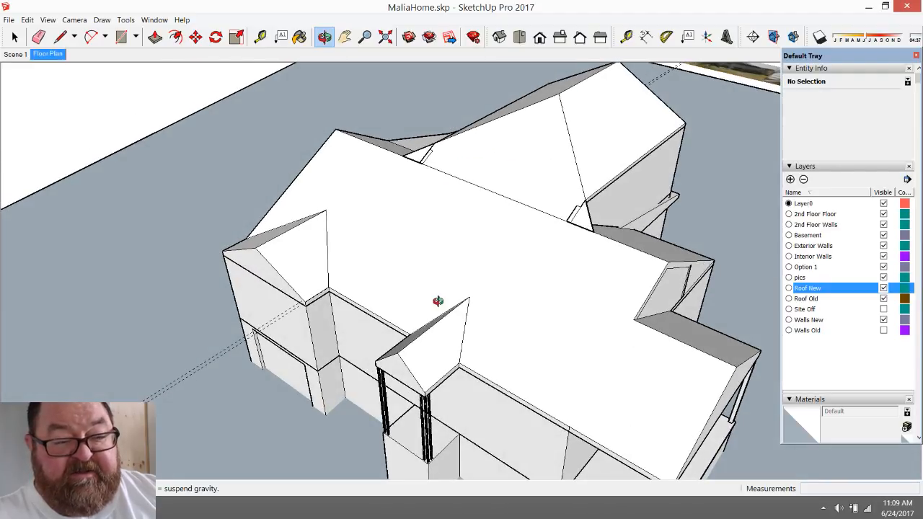
pyautogui.scroll(-3, 549, 354)
pyautogui.scroll(2, 537, 329)
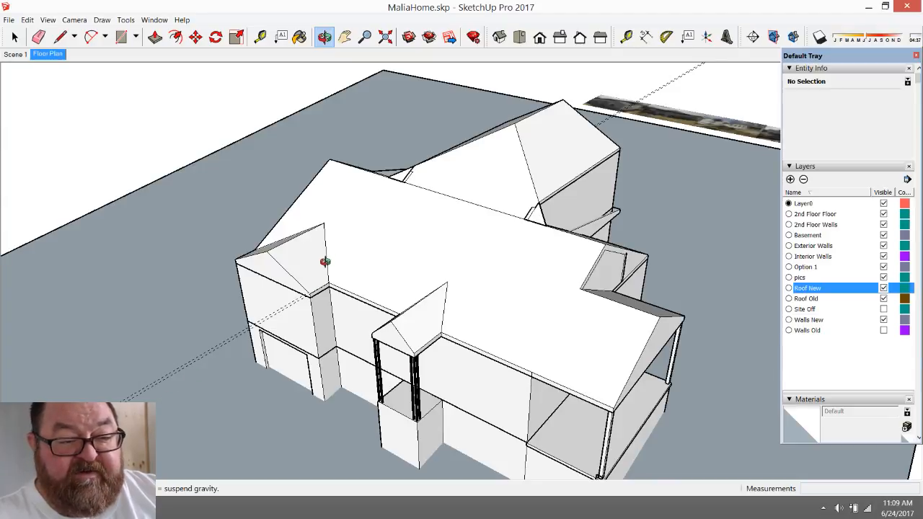
# - Switch to the YouTube Live Dashboard in the browser, check the stream and live chat, and return to the SketchUp model
pyautogui.hotkey('alt', 'Tab')
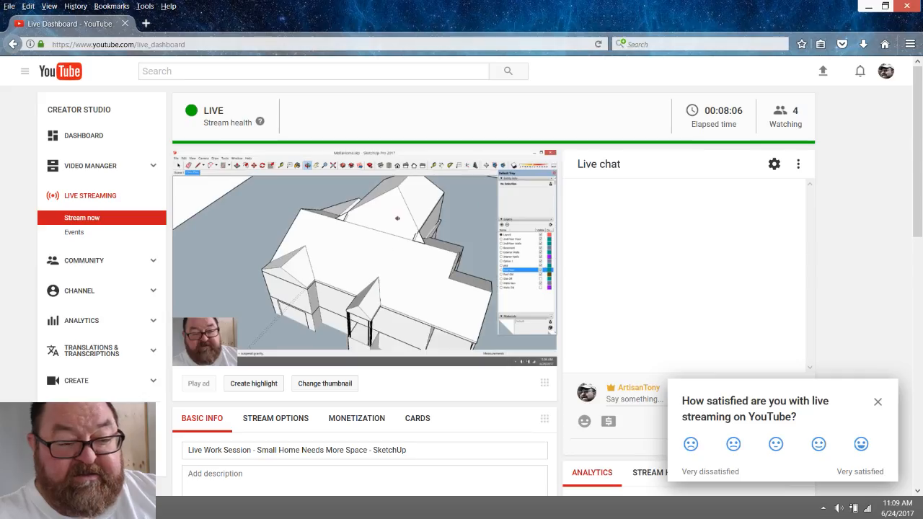
pyautogui.scroll(-3, 282, 386)
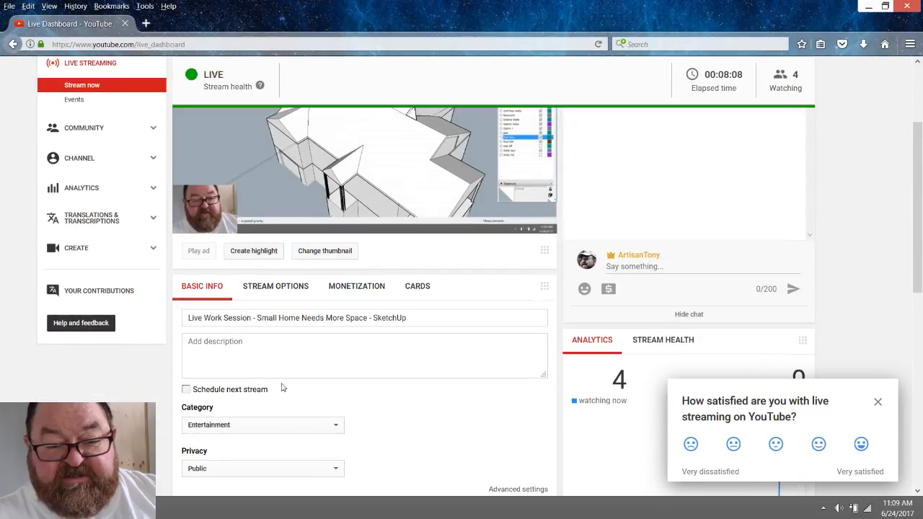
pyautogui.scroll(2, 282, 387)
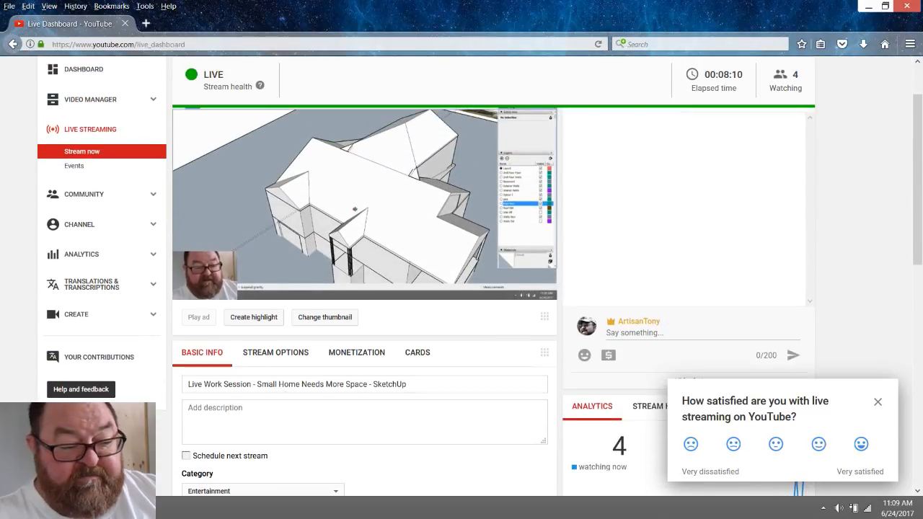
pyautogui.hotkey('alt', 'Tab')
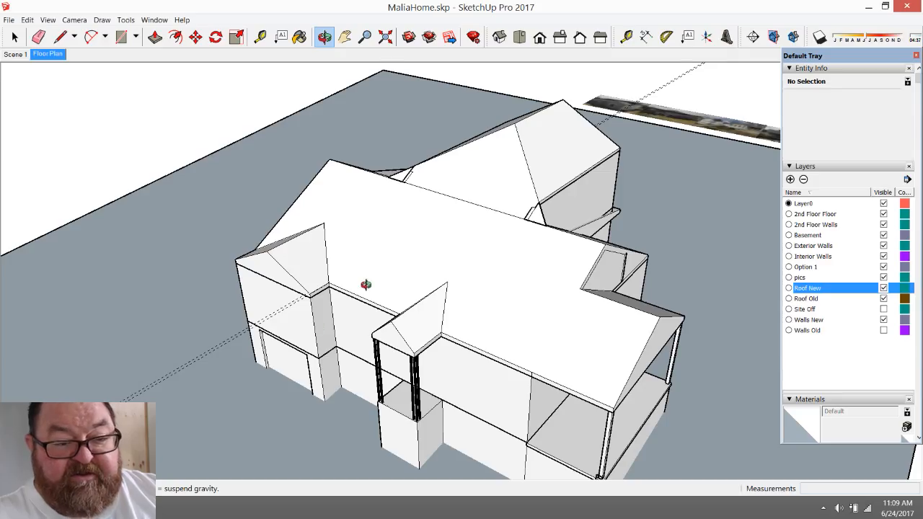
# - Hide the Roof Old layer and inspect where the rear addition's new roof joins the main roof
pyautogui.moveTo(366, 285); pyautogui.dragTo(479, 289, button='middle')
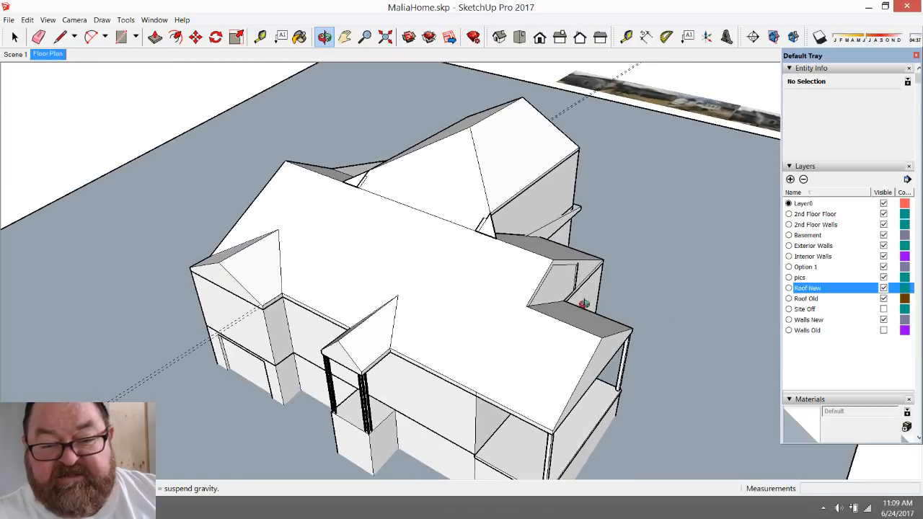
pyautogui.click(884, 300)
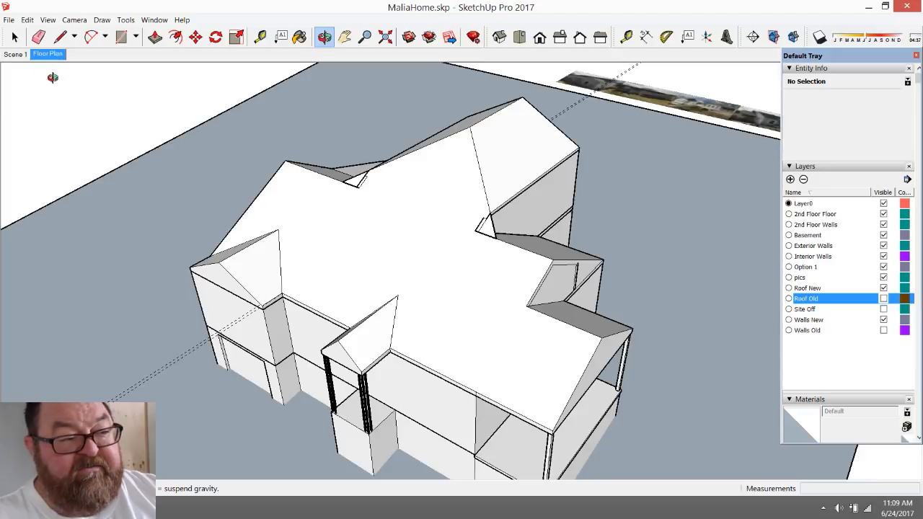
pyautogui.click(15, 36)
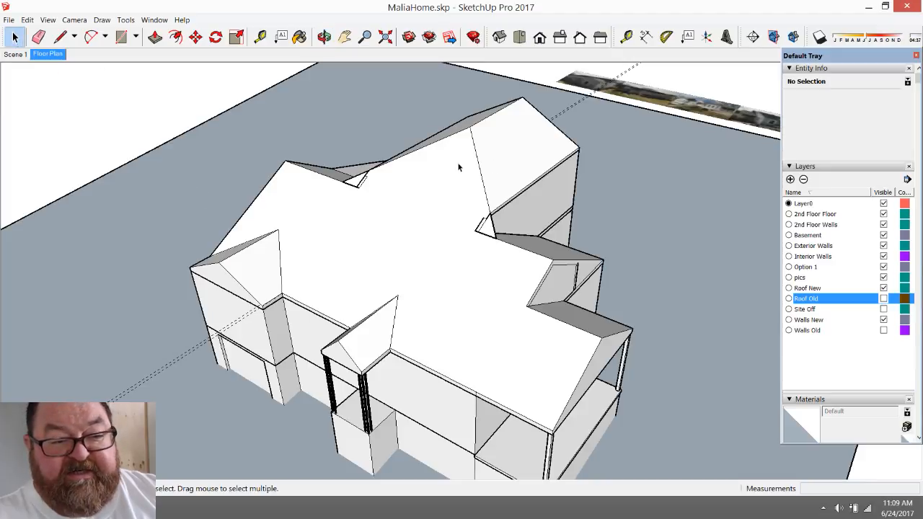
pyautogui.scroll(5, 460, 213)
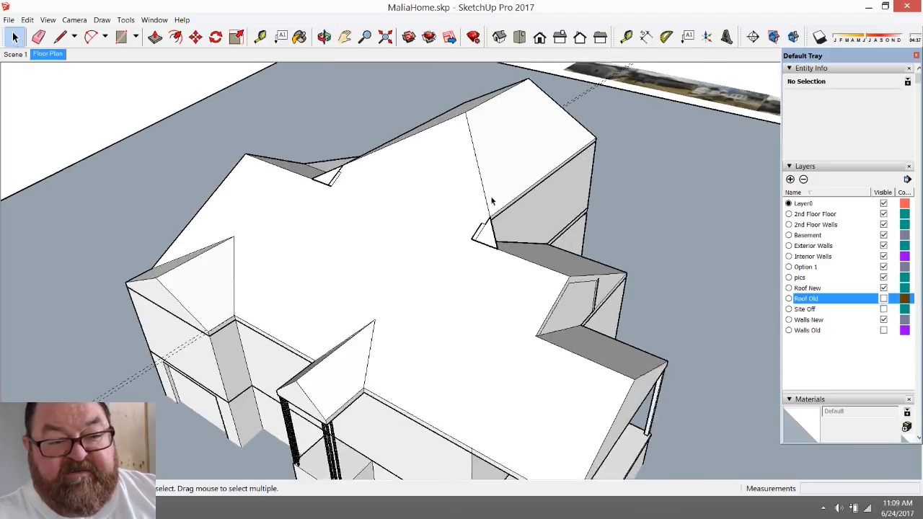
pyautogui.click(325, 39)
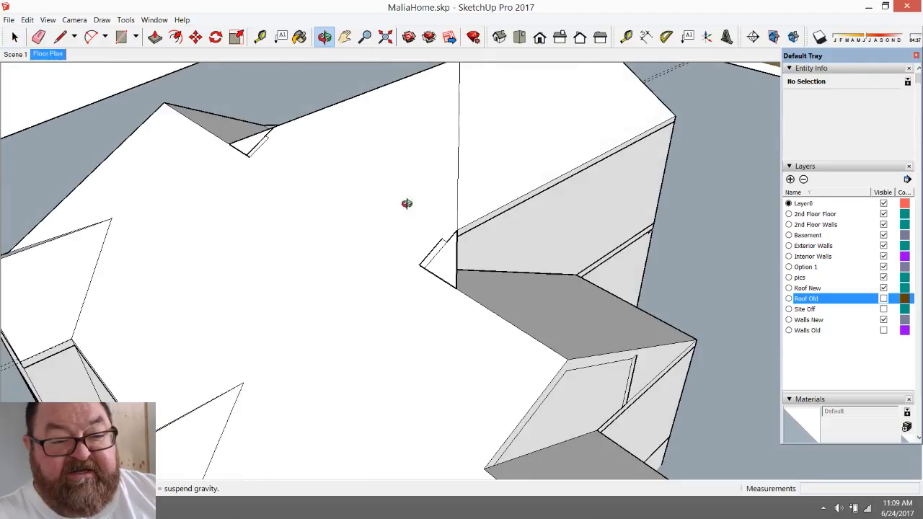
pyautogui.moveTo(406, 204); pyautogui.dragTo(318, 165)
pyautogui.moveTo(349, 194); pyautogui.dragTo(468, 381)
pyautogui.moveTo(478, 289); pyautogui.dragTo(476, 330)
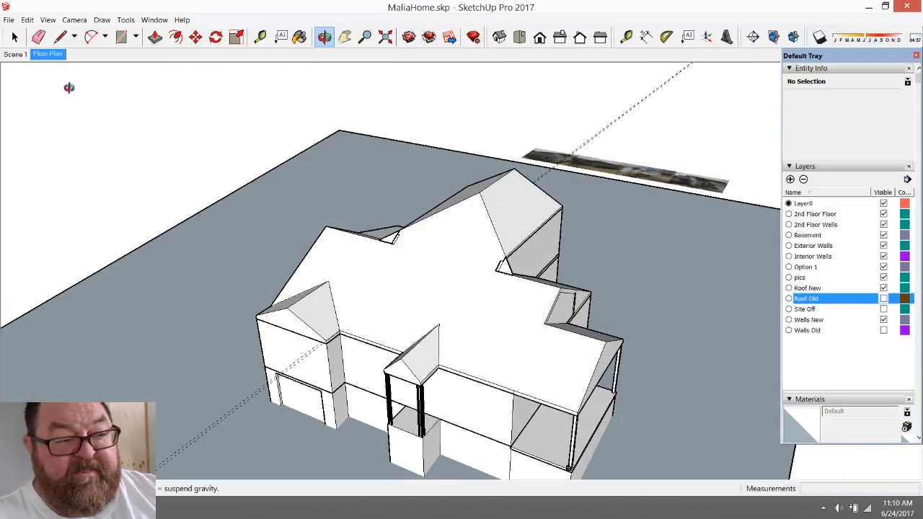
# - Erase the dashed guide lines running across the site and the house
pyautogui.press('space')
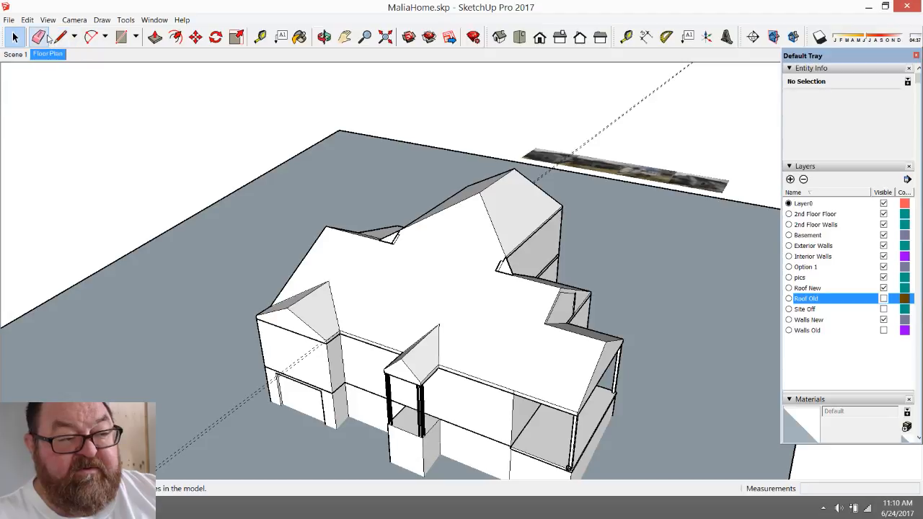
pyautogui.click(41, 37)
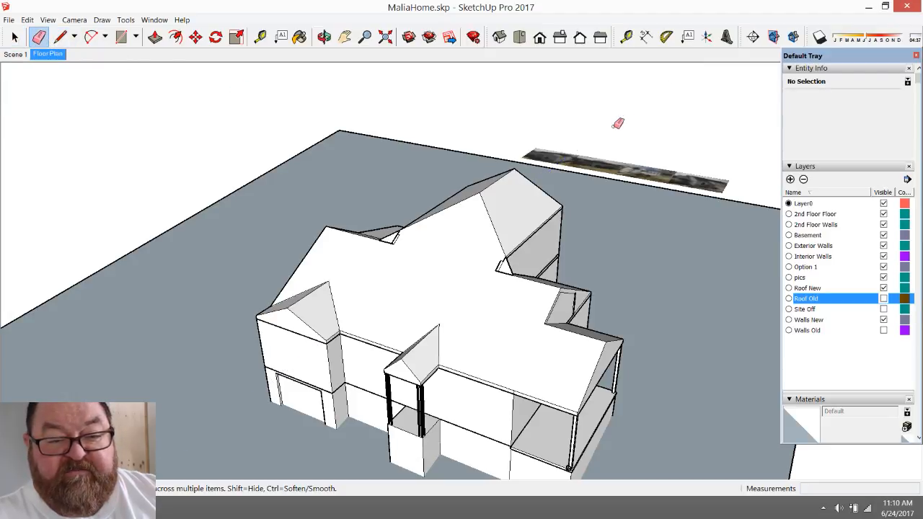
pyautogui.scroll(2, 480, 235)
pyautogui.scroll(2, 442, 219)
pyautogui.scroll(1, 469, 166)
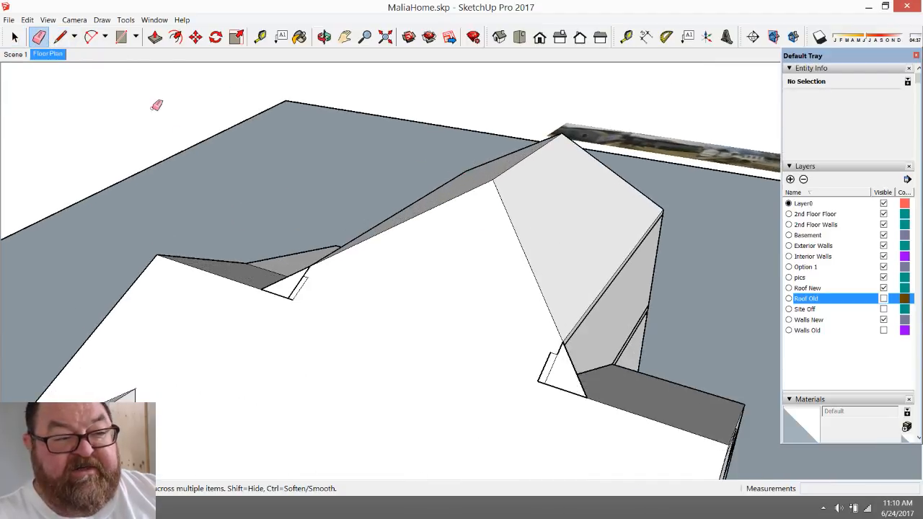
# - Open the new roof group for editing and inspect the wall corners protruding through the roof at both valleys
pyautogui.click(14, 37)
pyautogui.scroll(-1, 435, 276)
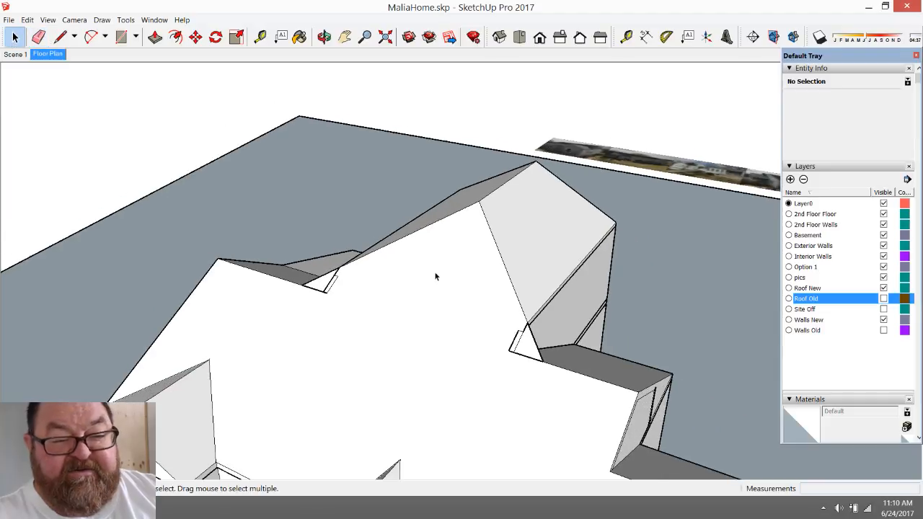
pyautogui.doubleClick(479, 251)
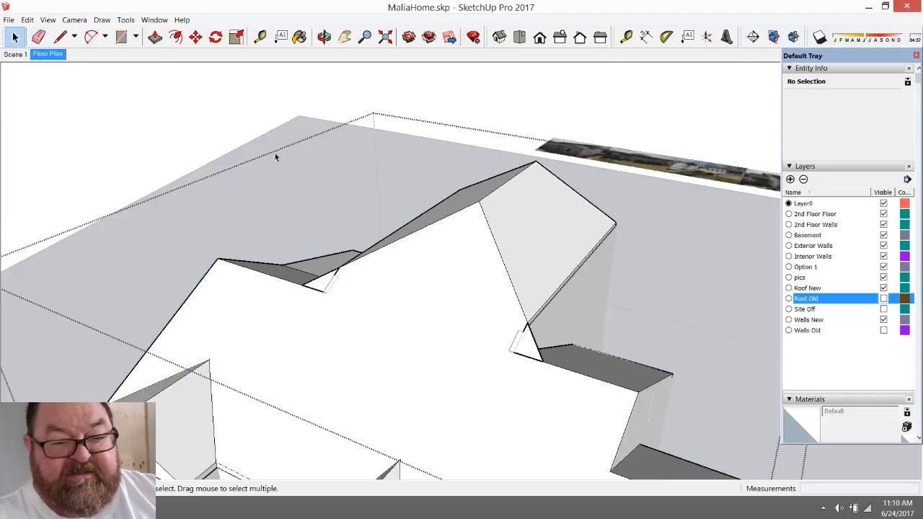
pyautogui.click(324, 37)
pyautogui.moveTo(505, 278); pyautogui.dragTo(336, 302)
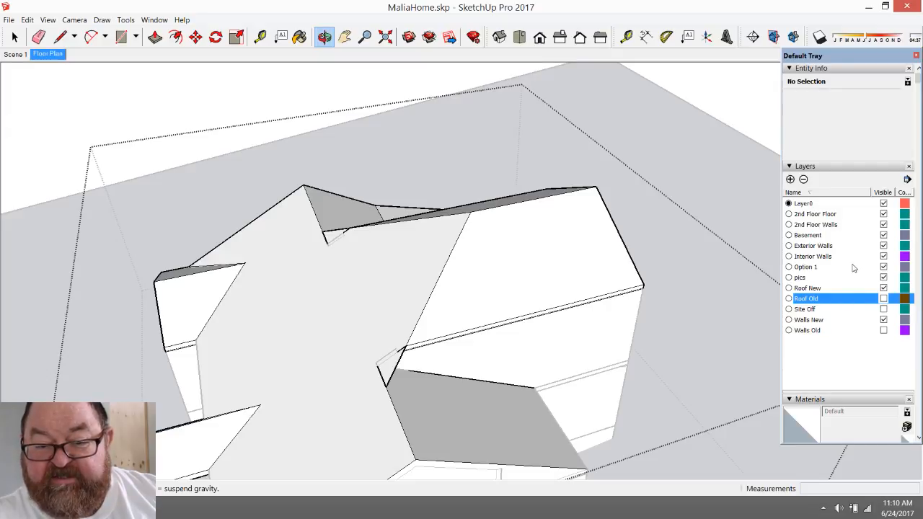
pyautogui.press('space')
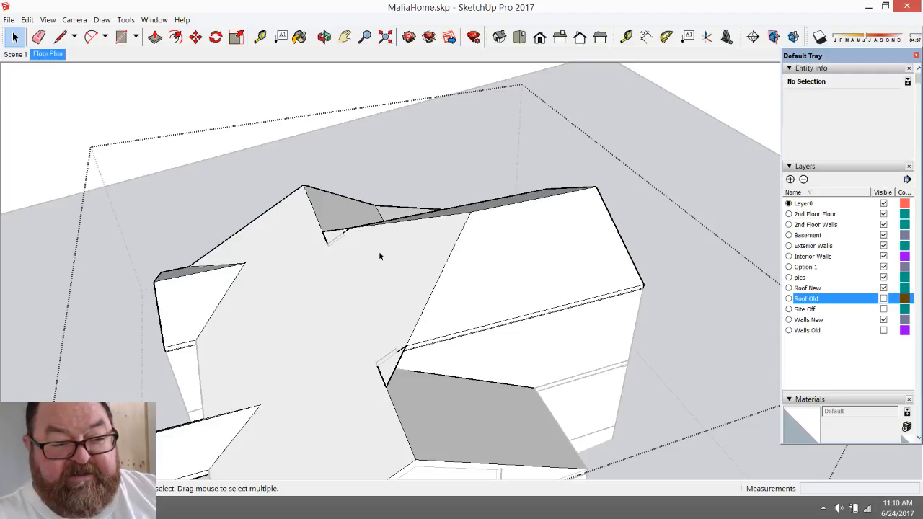
# - Try to erase the valley edge between the rear addition's roof slope and the main roof
pyautogui.click(38, 36)
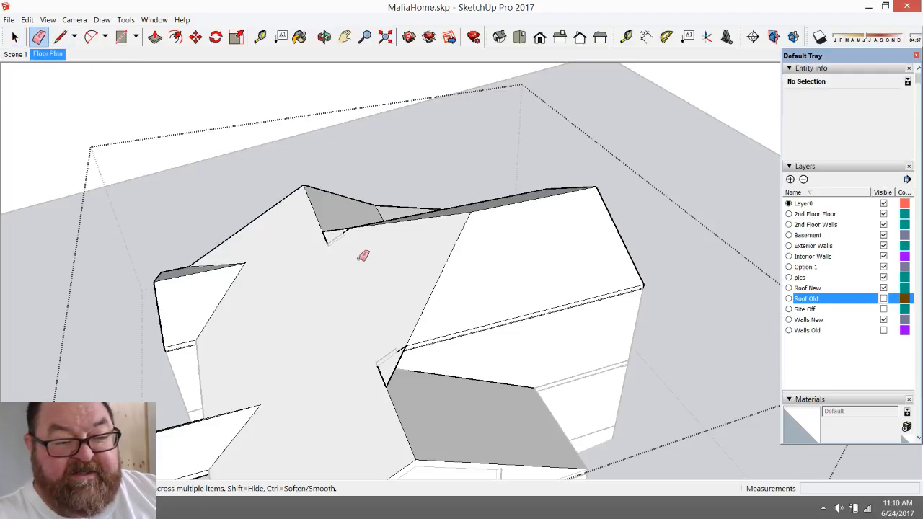
pyautogui.click(443, 282)
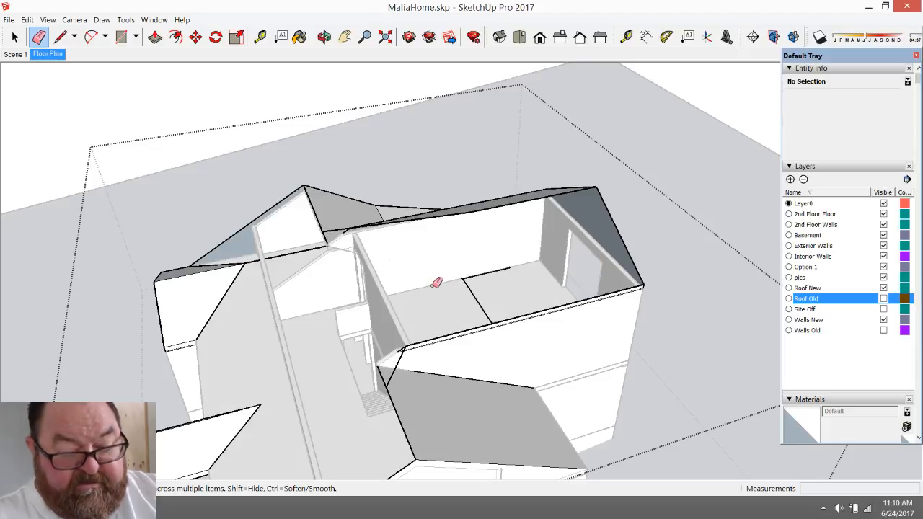
pyautogui.hotkey('ctrl', 'z')
pyautogui.click(15, 36)
pyautogui.click(452, 292)
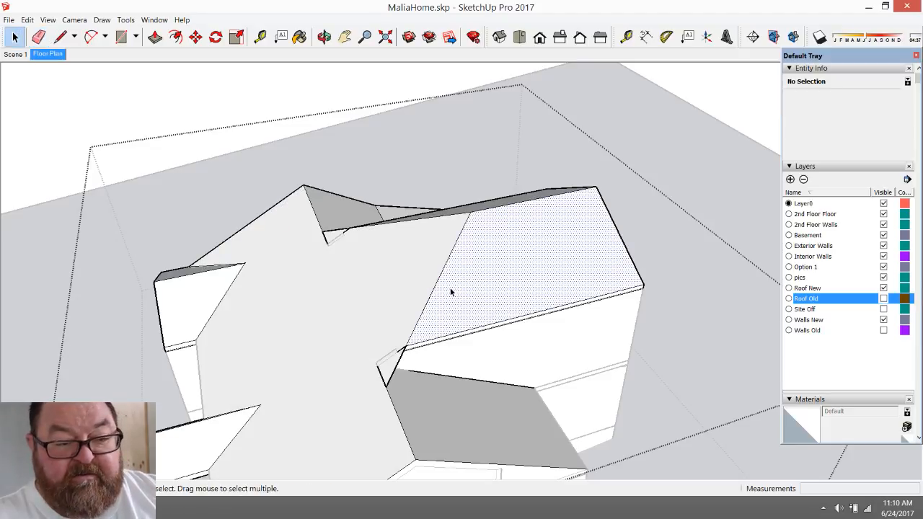
pyautogui.click(443, 282)
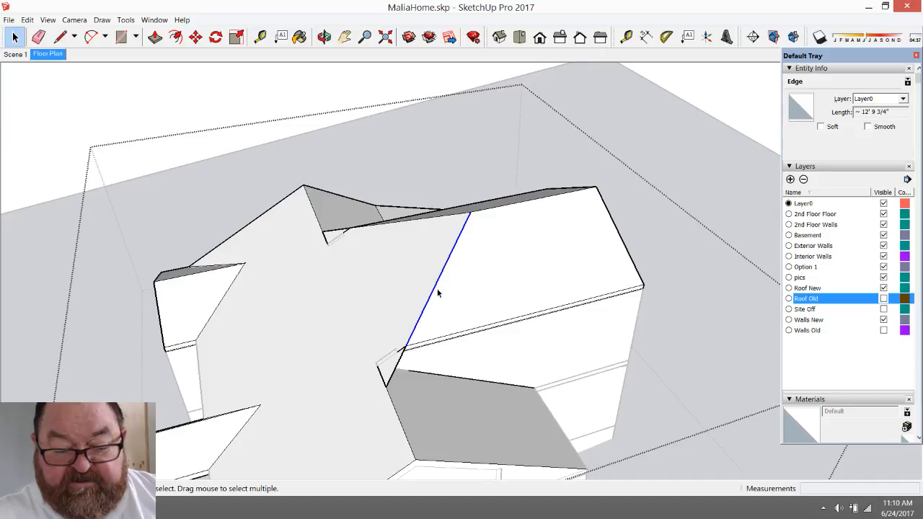
pyautogui.press('Delete')
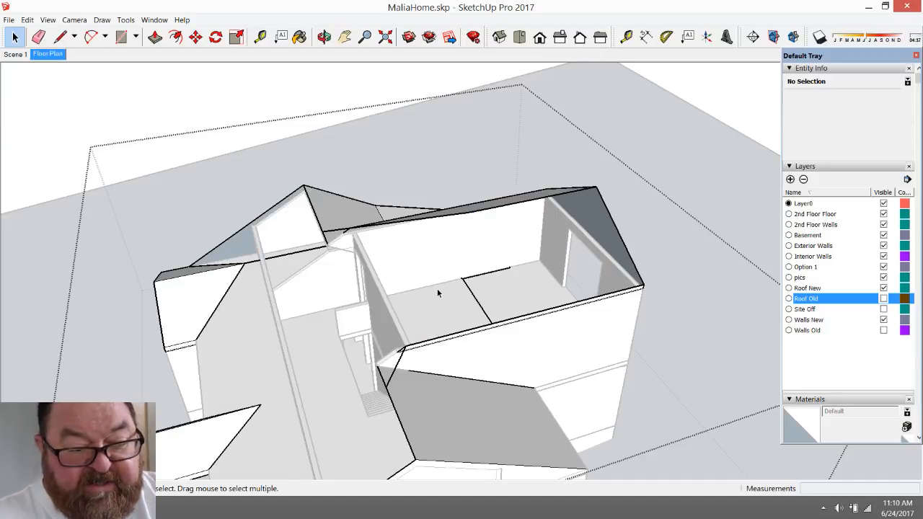
pyautogui.hotkey('ctrl', 'z')
# - Draw a line along the main roof's ridge across the base of the rear addition's roof, splitting off the triangular face between the valleys
pyautogui.scroll(2, 407, 303)
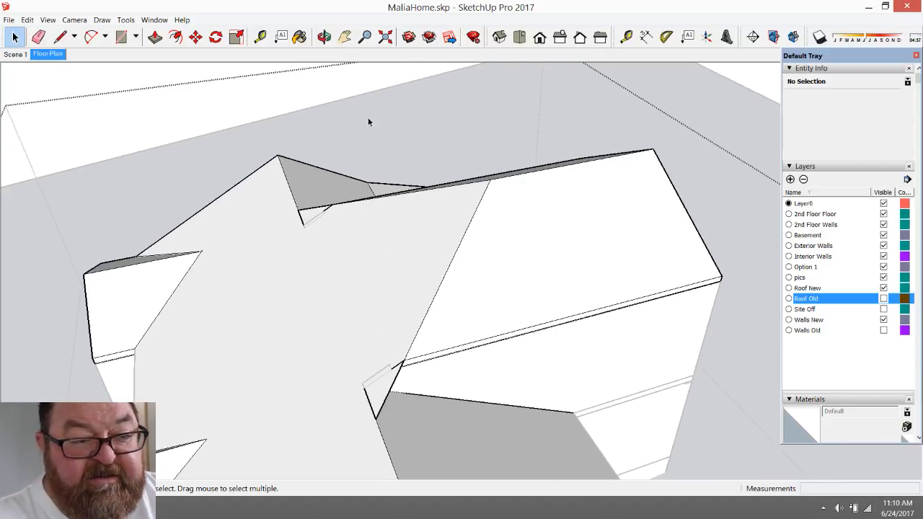
pyautogui.click(324, 37)
pyautogui.moveTo(552, 279); pyautogui.dragTo(243, 247)
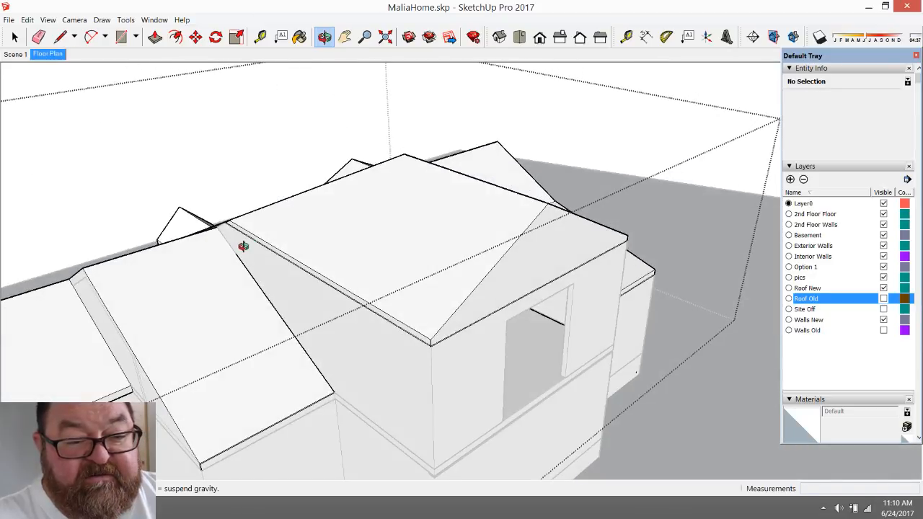
pyautogui.moveTo(243, 246)
pyautogui.mouseDown(button='middle')
pyautogui.moveTo(514, 307)
pyautogui.moveTo(610, 298)
pyautogui.moveTo(305, 375)
pyautogui.moveTo(437, 411)
pyautogui.mouseUp(button='middle')
pyautogui.click(61, 37)
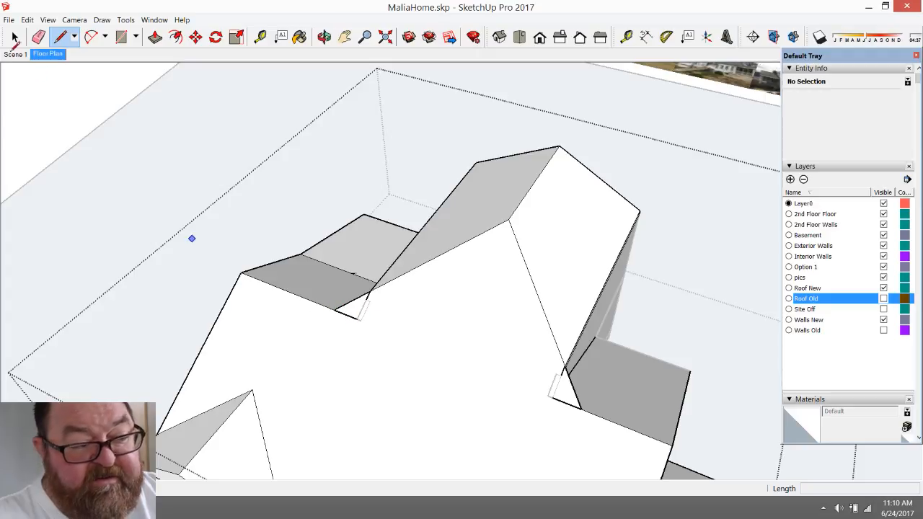
pyautogui.click(15, 37)
pyautogui.click(256, 311)
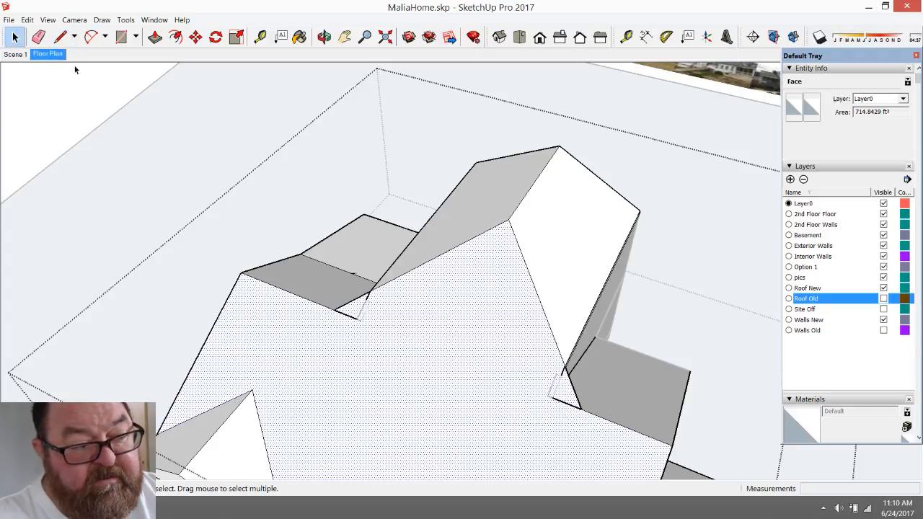
pyautogui.click(61, 37)
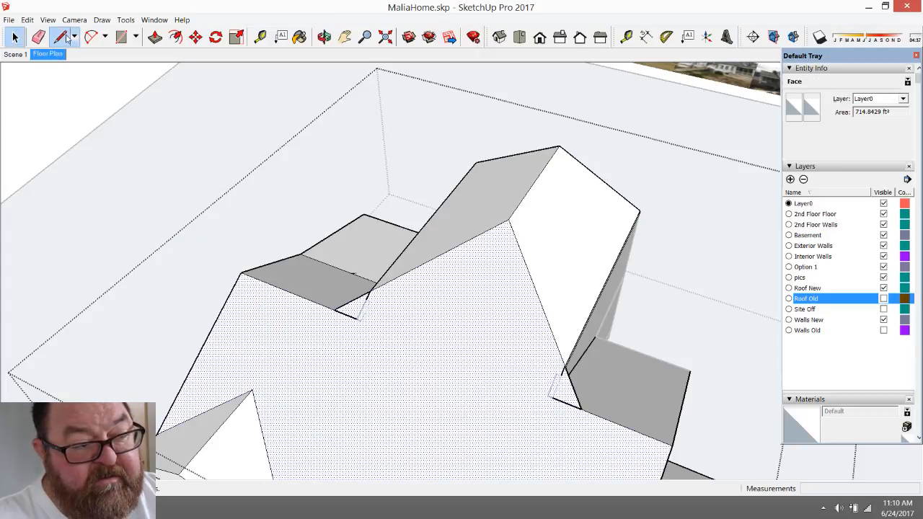
pyautogui.click(299, 295)
pyautogui.click(610, 420)
pyautogui.scroll(-2, 251, 284)
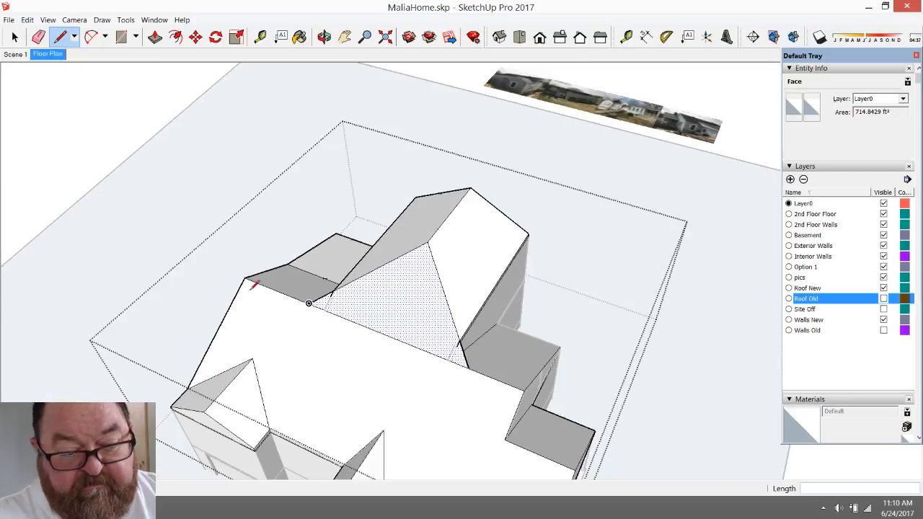
# - Erase the valley edge along the addition's roof slope together with the faces it bounds, opening that side of the roof
pyautogui.scroll(2, 478, 373)
pyautogui.press('e')
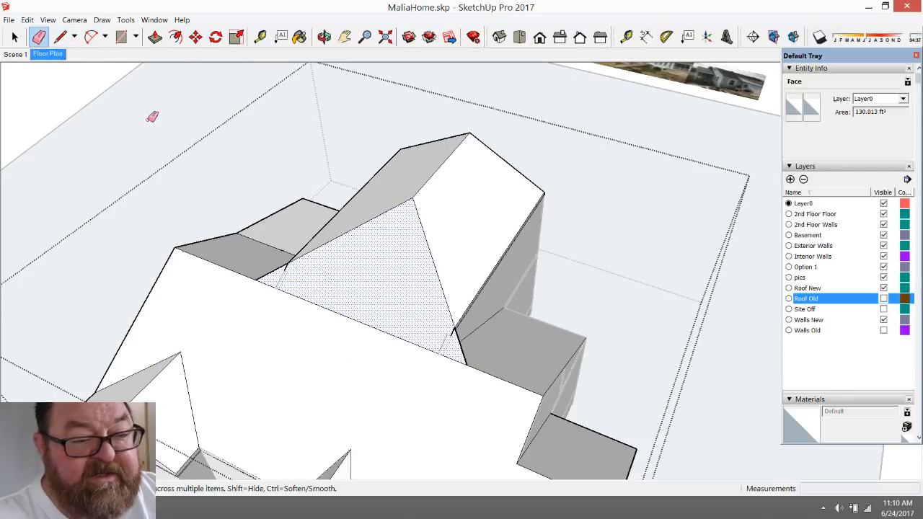
pyautogui.click(439, 258)
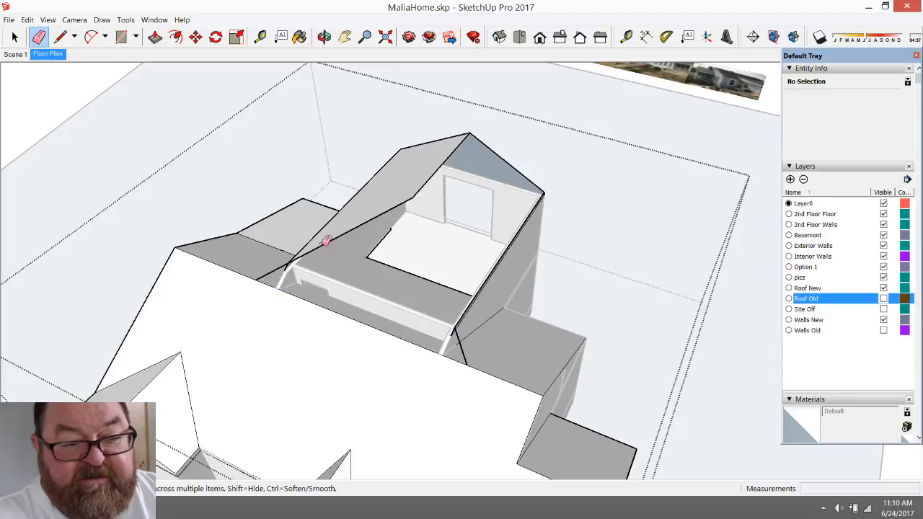
# - Erase the leftover loose edges where the addition's two eave corners meet the main roof
pyautogui.moveTo(320, 237); pyautogui.dragTo(292, 307, button='middle')
pyautogui.scroll(1, 292, 307)
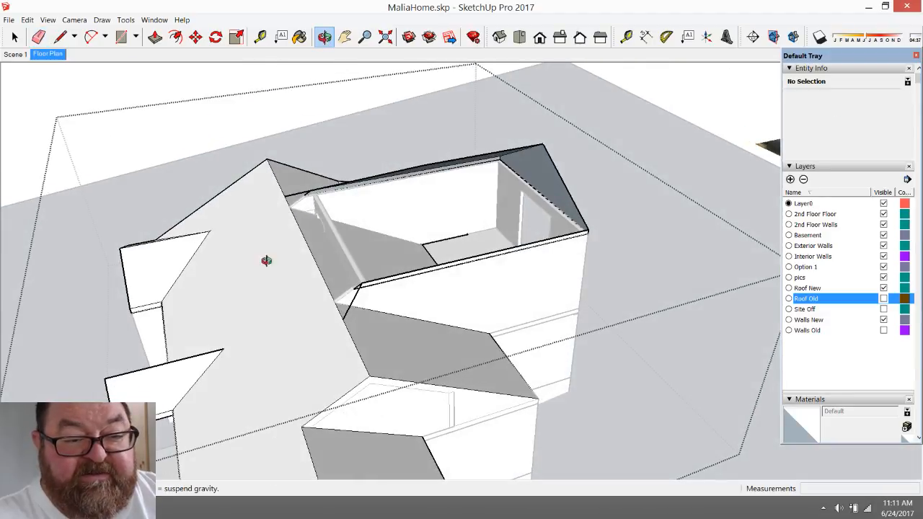
pyautogui.scroll(1, 286, 238)
pyautogui.scroll(2, 281, 360)
pyautogui.moveTo(283, 382); pyautogui.dragTo(202, 260, button='middle')
pyautogui.moveTo(200, 297); pyautogui.dragTo(258, 312, button='middle')
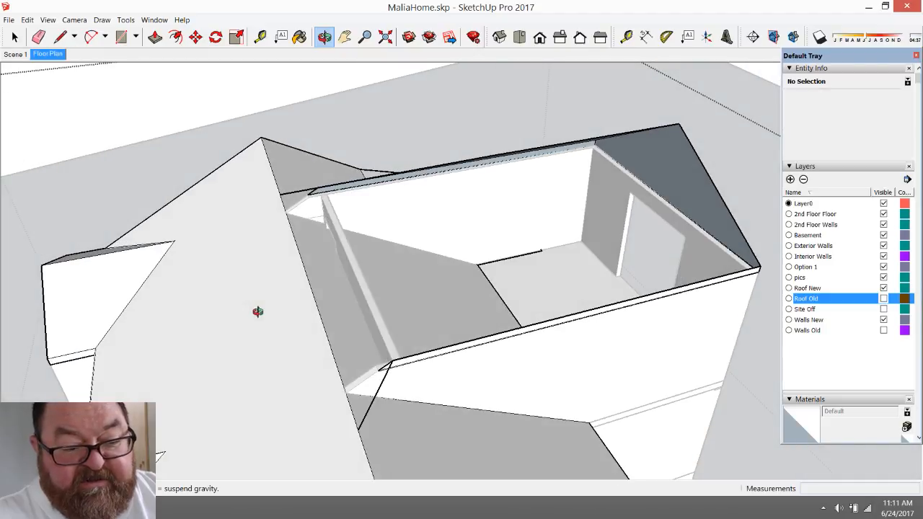
pyautogui.scroll(2, 346, 426)
pyautogui.press('e')
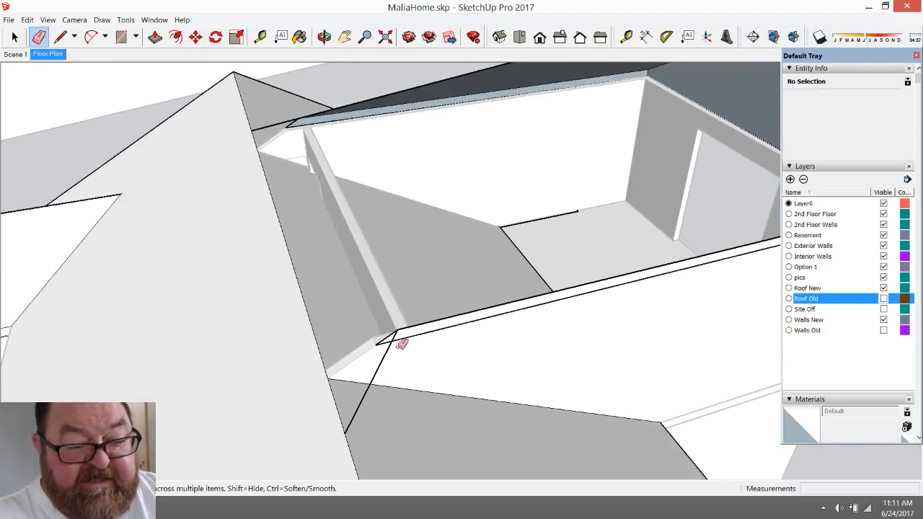
pyautogui.click(390, 346)
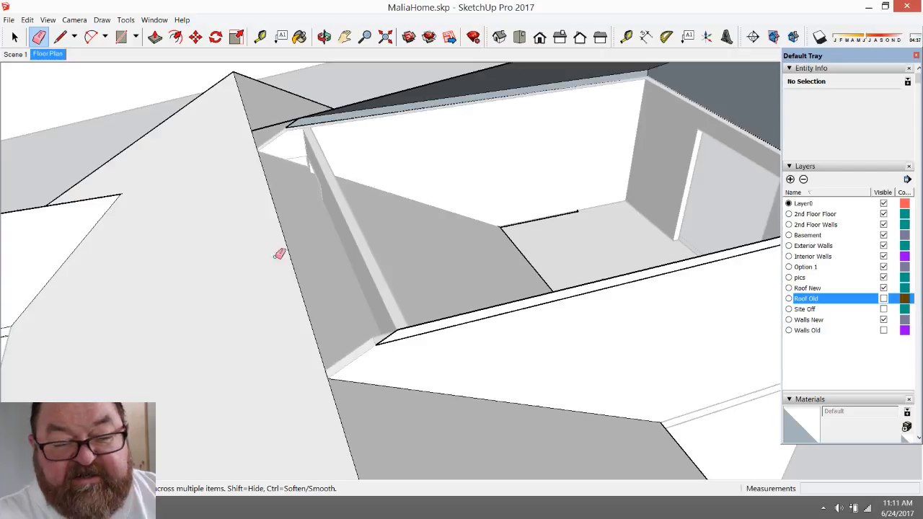
pyautogui.press('o')
pyautogui.moveTo(480, 303)
pyautogui.mouseDown()
pyautogui.moveTo(350, 235)
pyautogui.moveTo(573, 264)
pyautogui.moveTo(305, 313)
pyautogui.moveTo(288, 329)
pyautogui.moveTo(476, 351)
pyautogui.moveTo(412, 402)
pyautogui.moveTo(413, 420)
pyautogui.mouseUp()
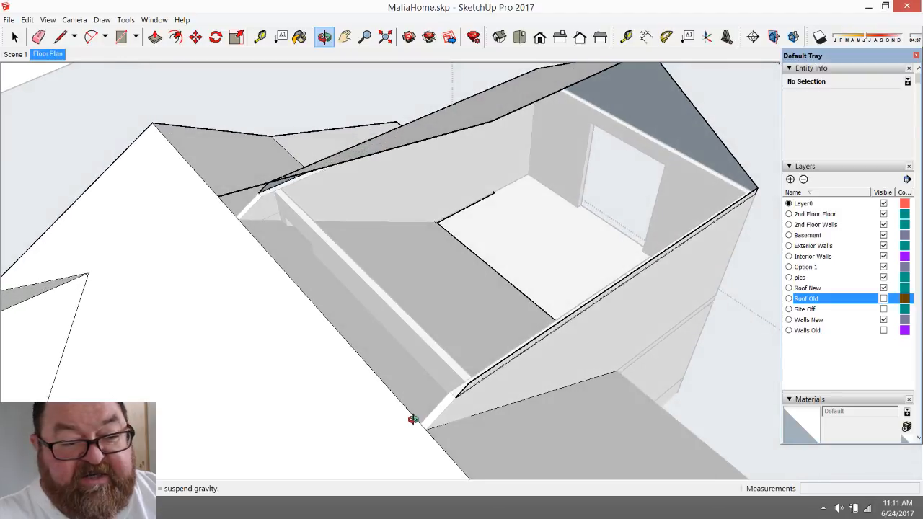
pyautogui.moveTo(235, 256); pyautogui.dragTo(467, 415)
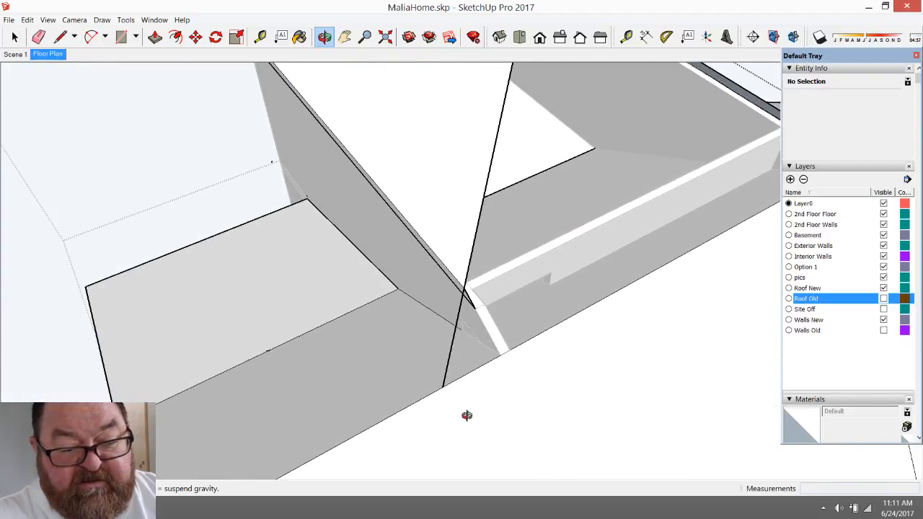
pyautogui.click(38, 37)
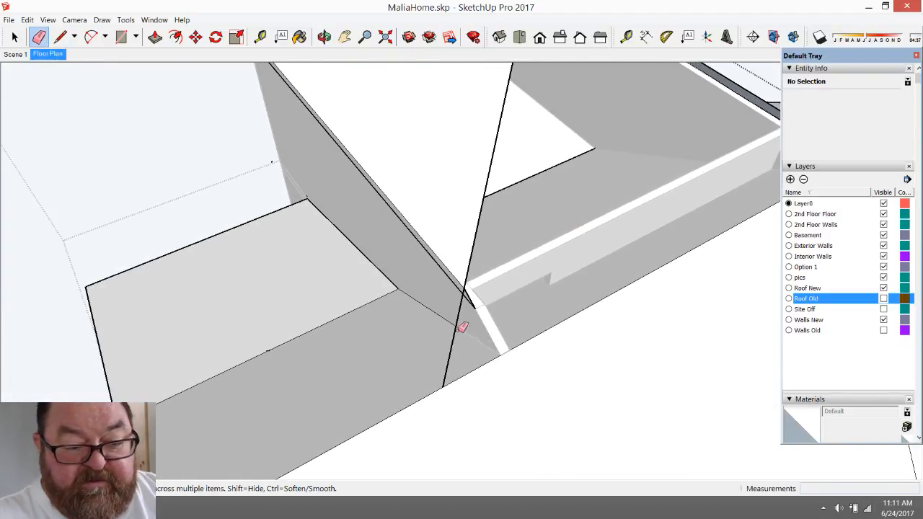
pyautogui.scroll(-5, 437, 331)
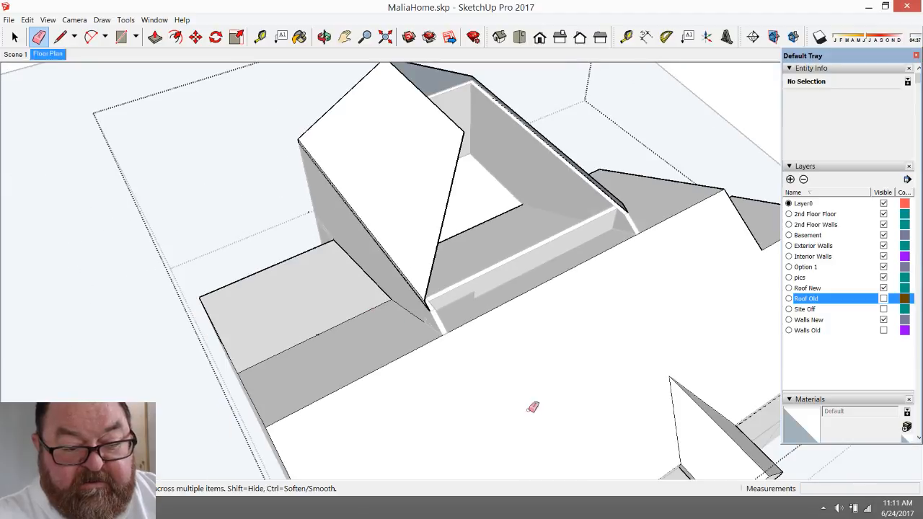
# - Draw a line from the open end of the addition's ridge along the green axis, out past the main roof's ridge
pyautogui.click(324, 37)
pyautogui.moveTo(653, 419)
pyautogui.mouseDown()
pyautogui.moveTo(319, 354)
pyautogui.moveTo(458, 431)
pyautogui.moveTo(455, 452)
pyautogui.mouseUp()
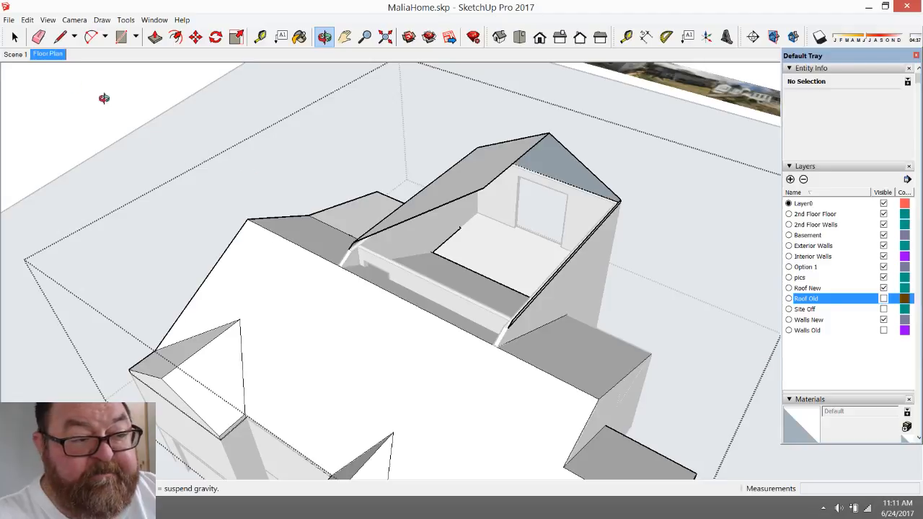
pyautogui.click(60, 37)
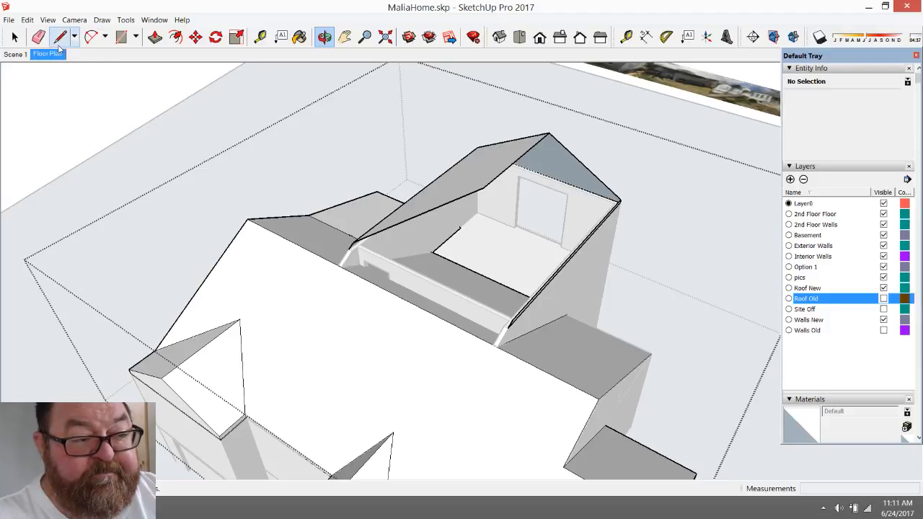
pyautogui.click(484, 188)
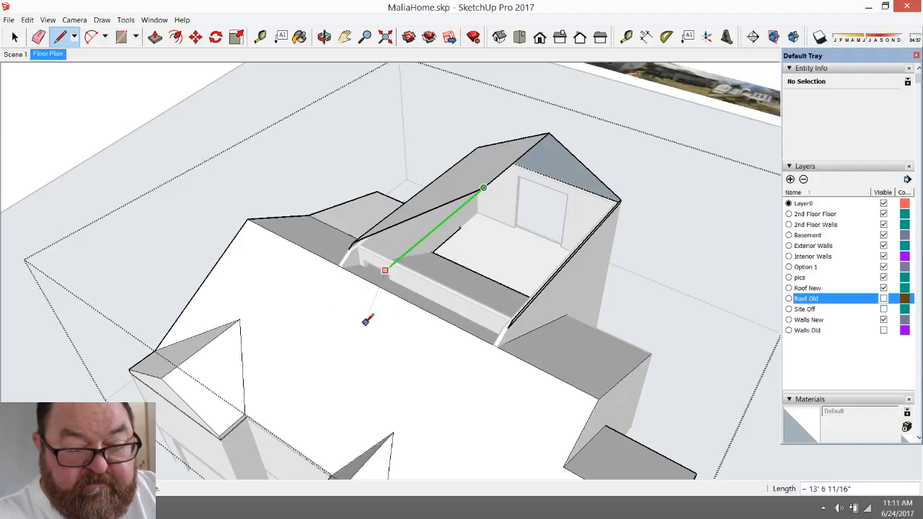
pyautogui.click(336, 366)
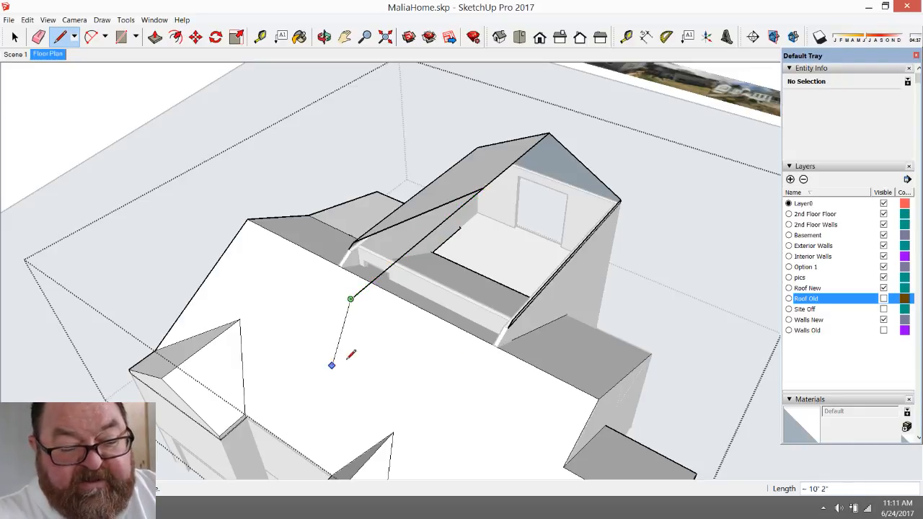
pyautogui.click(324, 37)
pyautogui.moveTo(437, 326)
pyautogui.mouseDown()
pyautogui.moveTo(284, 322)
pyautogui.moveTo(325, 383)
pyautogui.moveTo(363, 399)
pyautogui.mouseUp()
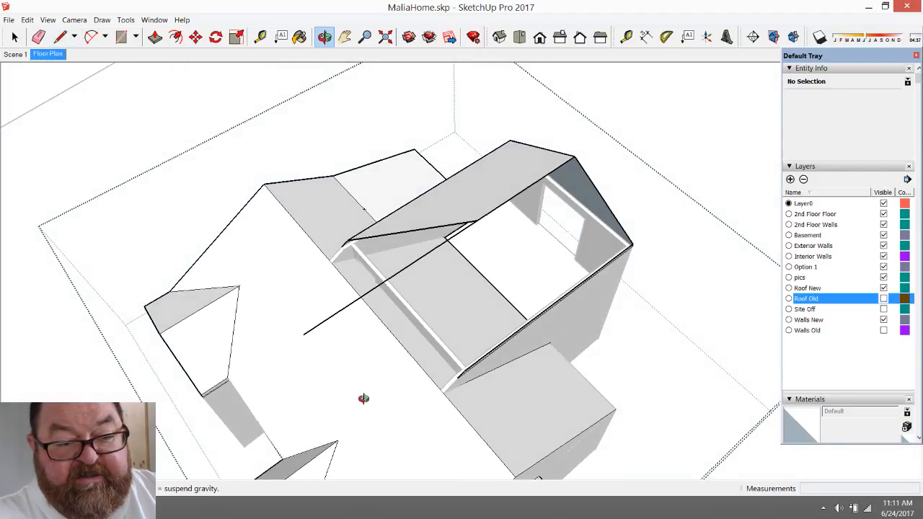
pyautogui.click(121, 37)
pyautogui.click(575, 156)
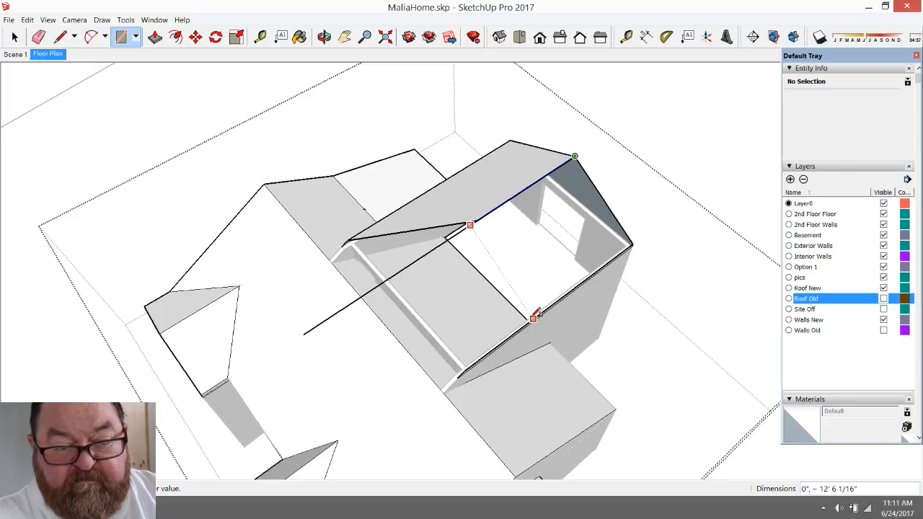
pyautogui.press('Escape')
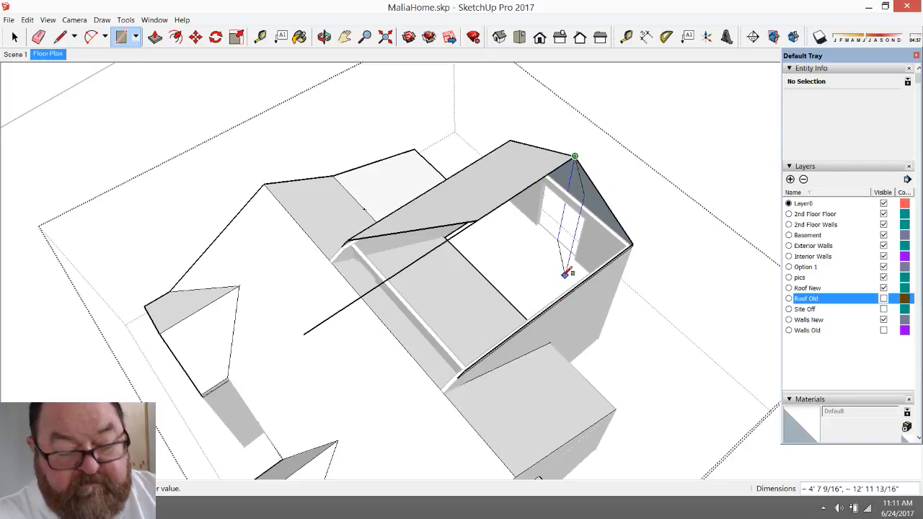
# - Try to draw a line from the addition's ridge down across the open roof slope to the eave
pyautogui.click(61, 37)
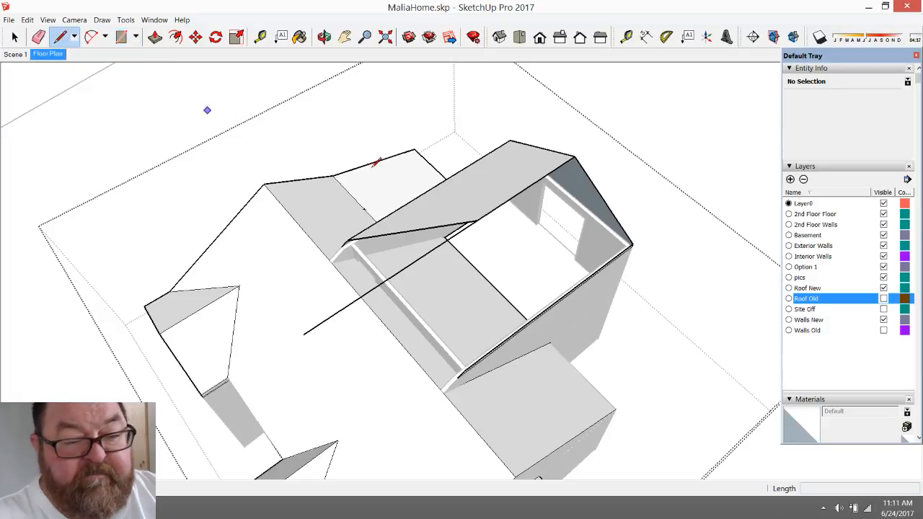
pyautogui.click(476, 229)
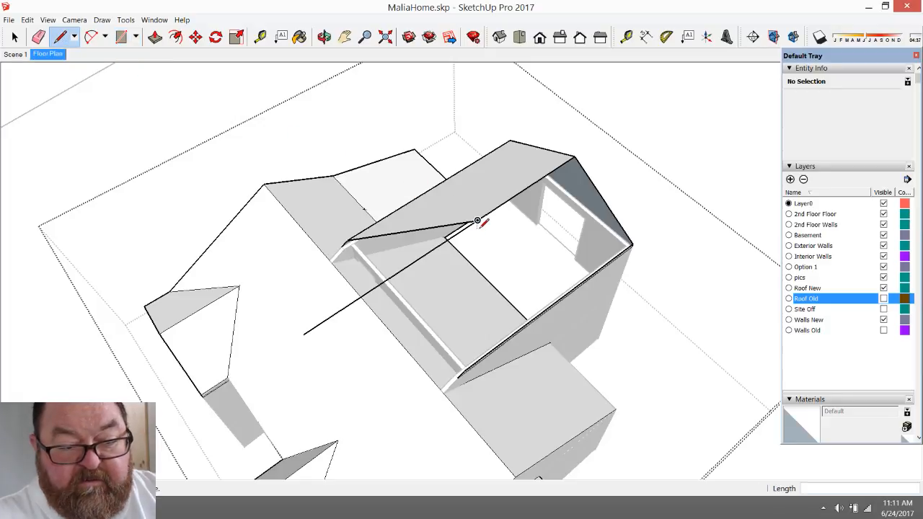
pyautogui.click(540, 314)
pyautogui.hotkey('ctrl', 'z')
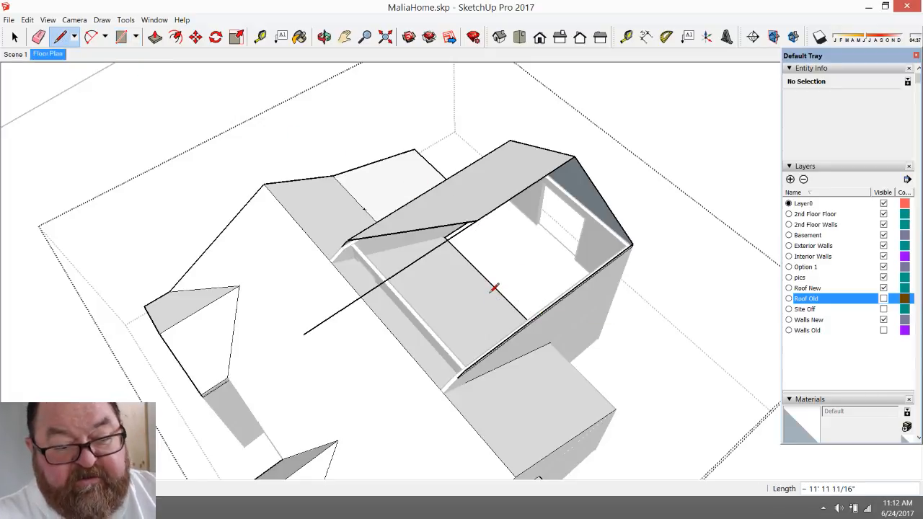
# - Push/Pull the triangular face inside the addition's gable end 22' 4" toward the main roof ridge
pyautogui.press('o')
pyautogui.moveTo(346, 96); pyautogui.dragTo(498, 241)
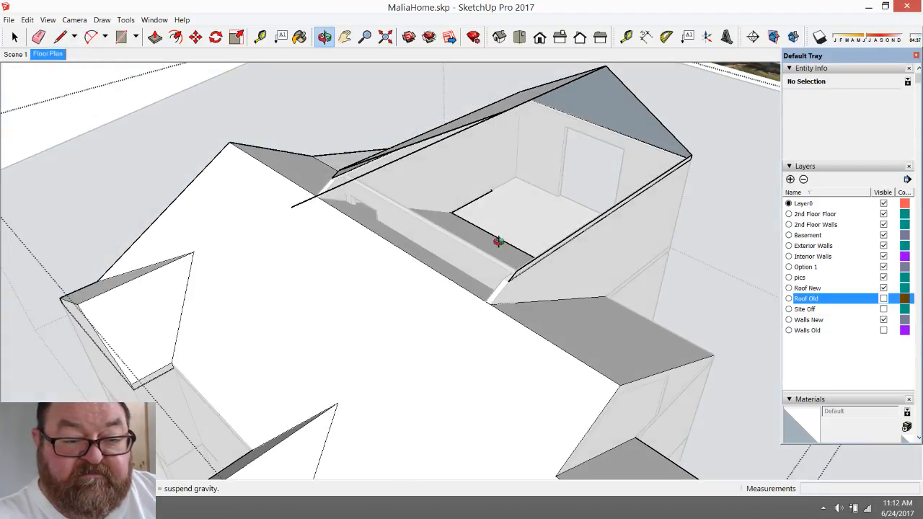
pyautogui.moveTo(386, 280); pyautogui.dragTo(312, 298)
pyautogui.moveTo(390, 278); pyautogui.dragTo(509, 264)
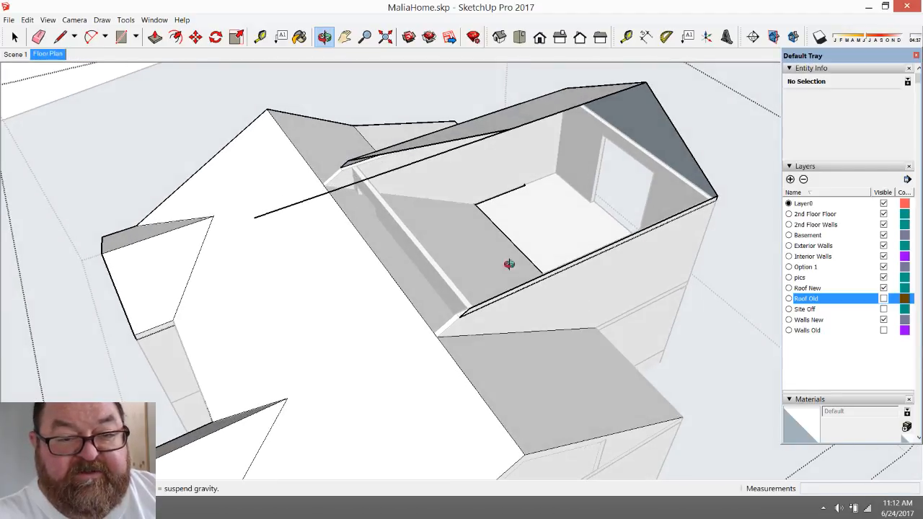
pyautogui.click(155, 38)
pyautogui.click(642, 115)
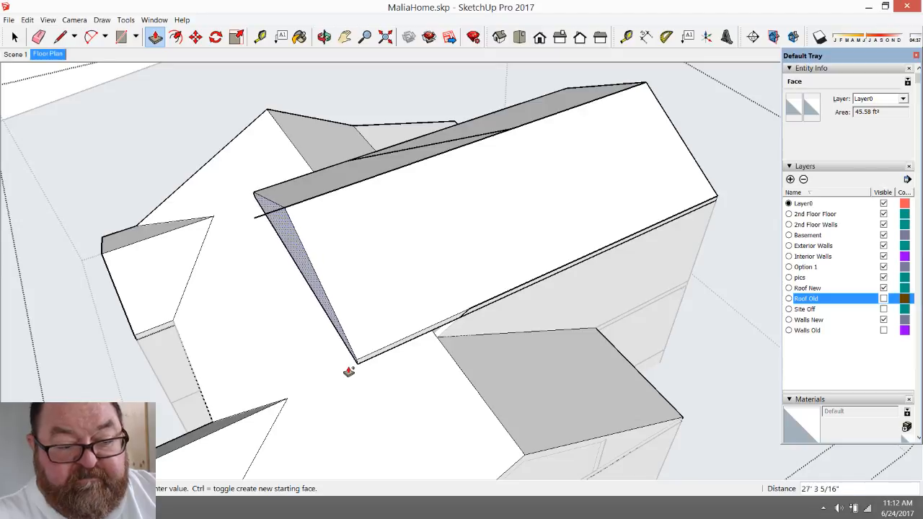
pyautogui.click(449, 354)
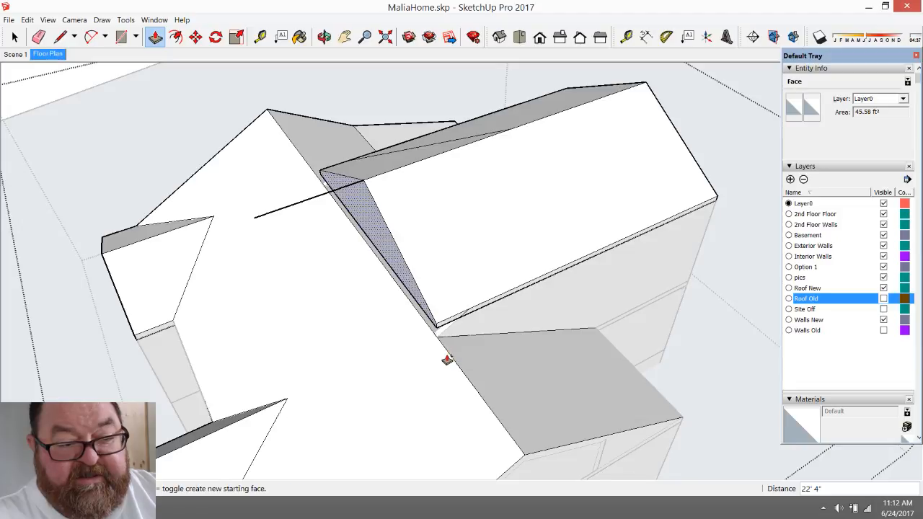
# - Push/Pull the addition's triangular gable face 4' farther over the main roof and erase the leftover seam lines across both slopes
pyautogui.click(375, 233)
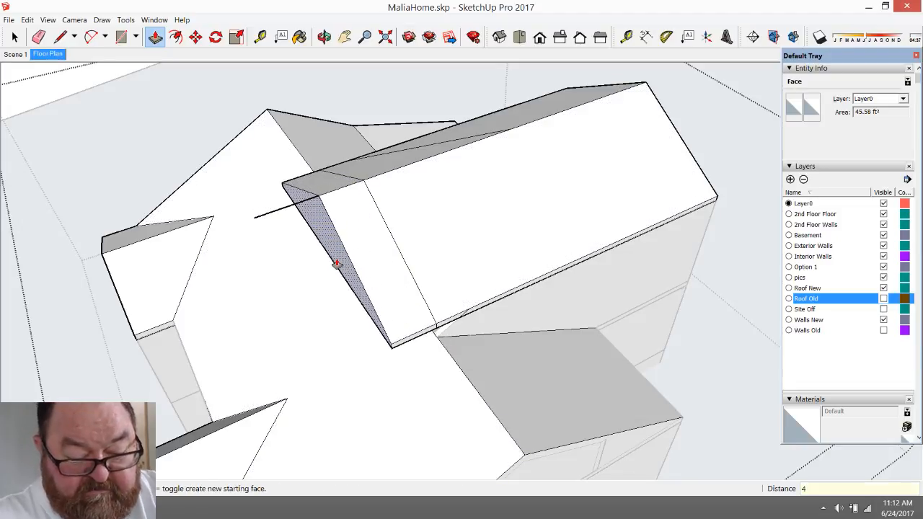
pyautogui.press('Return')
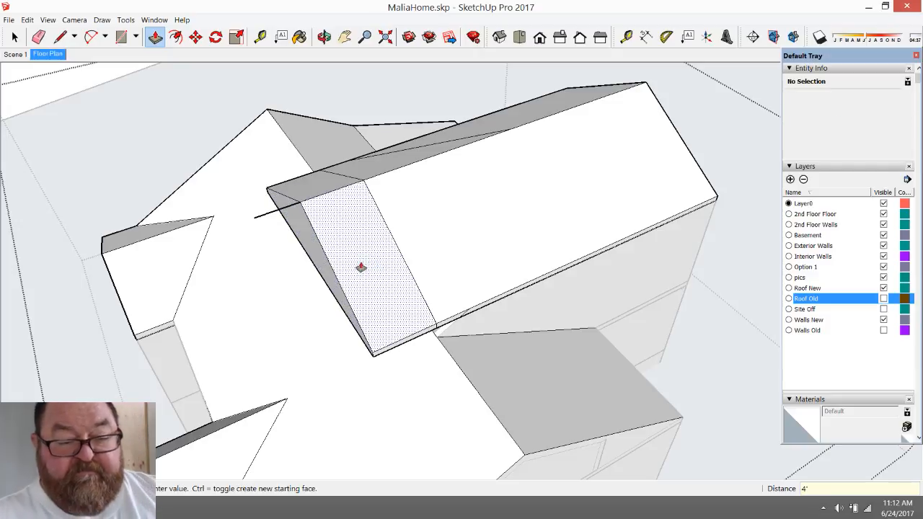
pyautogui.click(325, 37)
pyautogui.moveTo(412, 264); pyautogui.dragTo(414, 214)
pyautogui.click(36, 36)
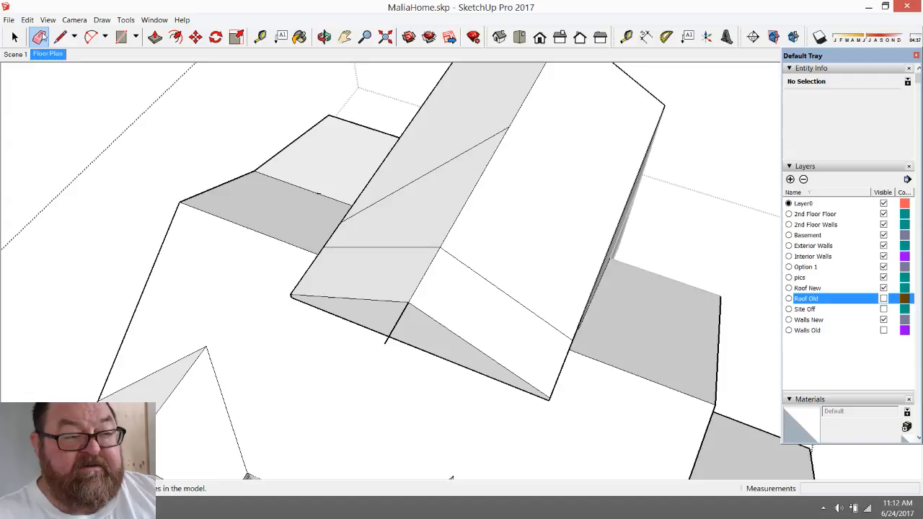
pyautogui.click(483, 142)
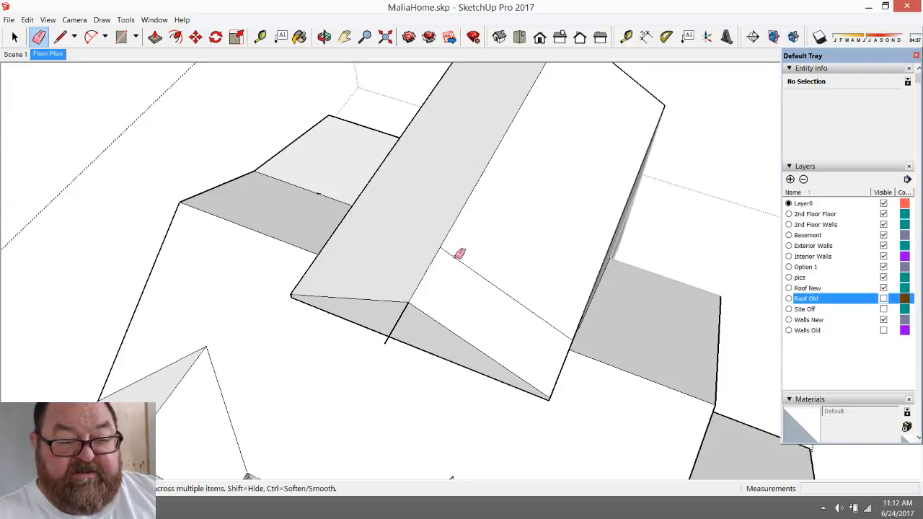
pyautogui.click(462, 256)
# - Draw a line from the gable's eave corner along the extended rake edge down onto the main roof
pyautogui.click(324, 36)
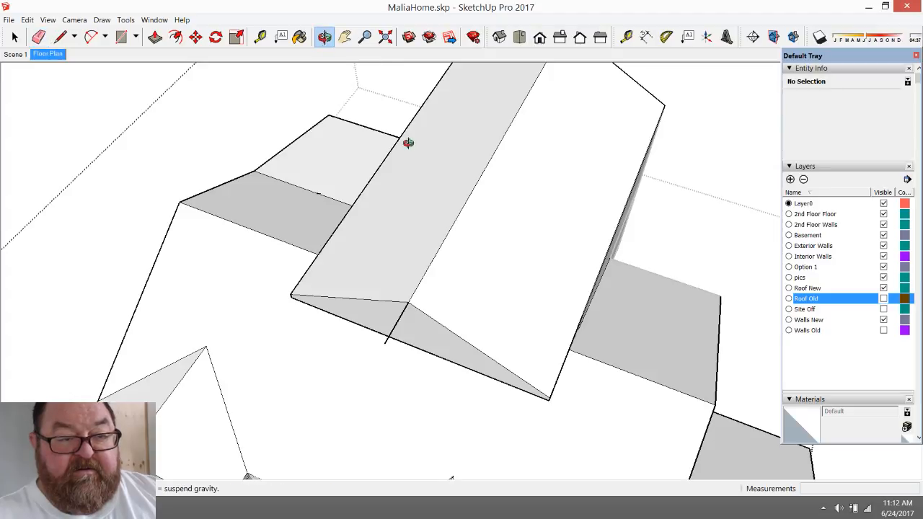
pyautogui.moveTo(408, 144)
pyautogui.mouseDown()
pyautogui.moveTo(453, 197)
pyautogui.moveTo(440, 181)
pyautogui.mouseUp()
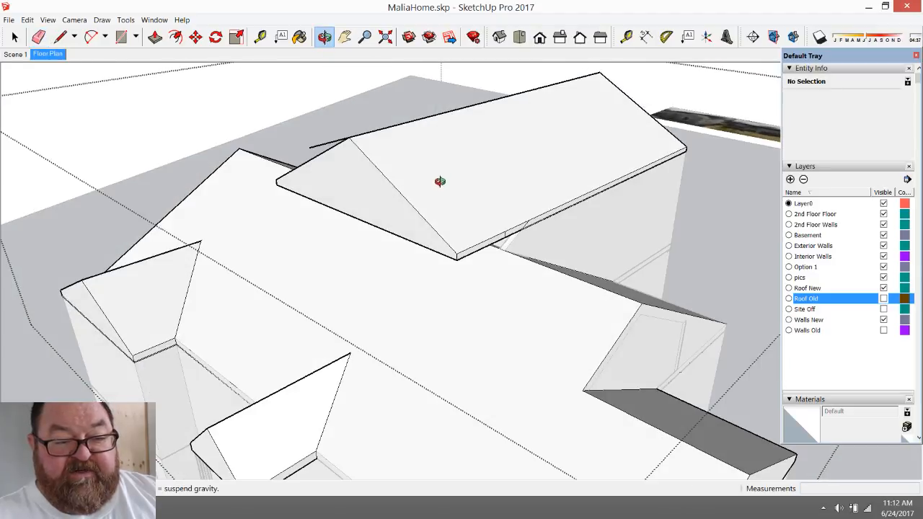
pyautogui.click(61, 37)
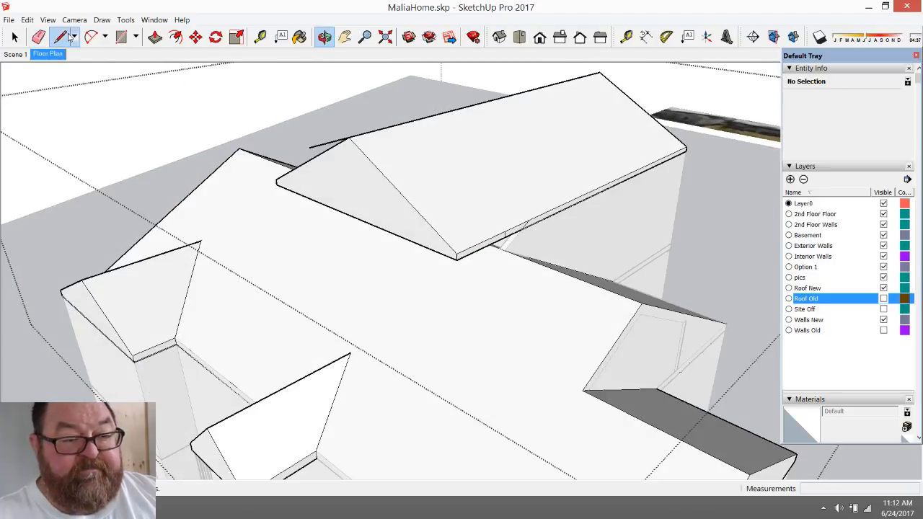
pyautogui.click(457, 253)
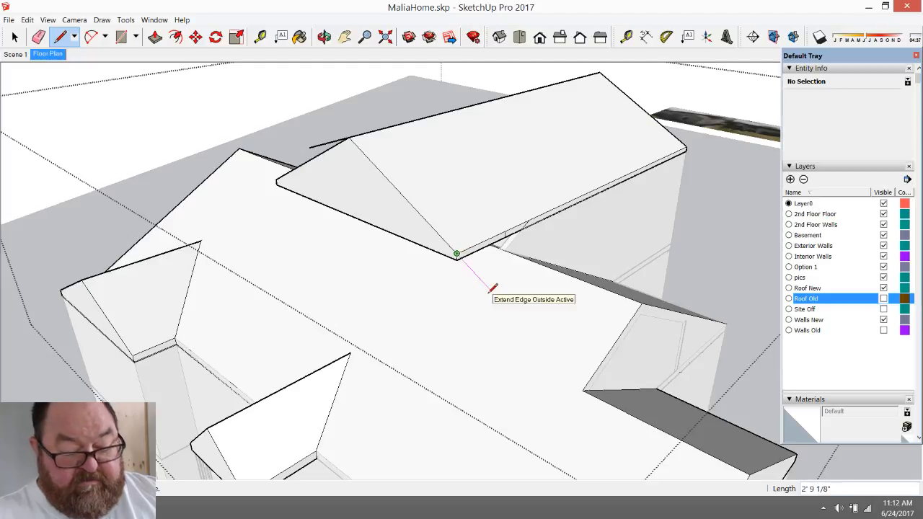
pyautogui.click(550, 354)
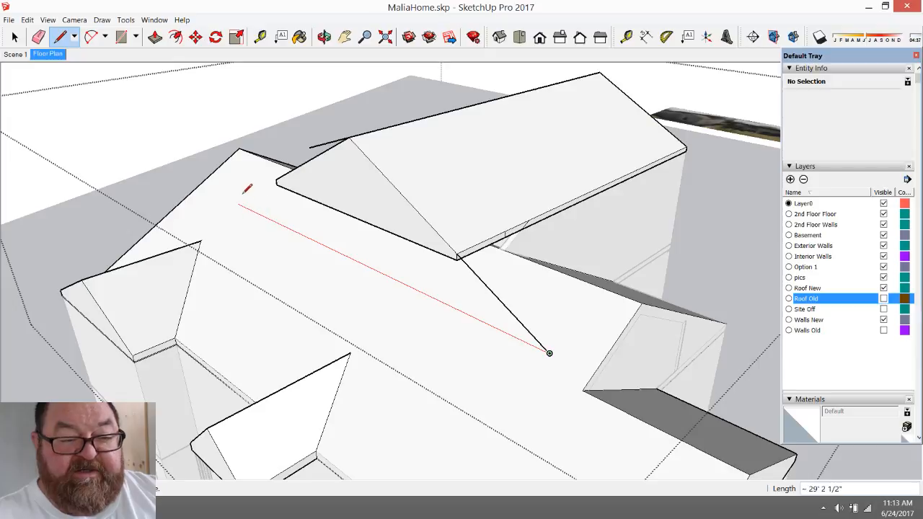
pyautogui.press('Escape')
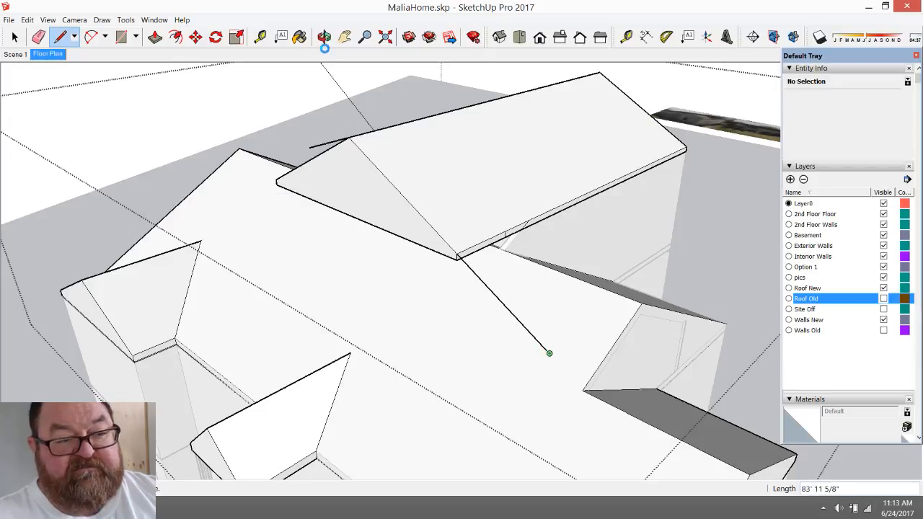
# - Extend the gable's opposite rake edge down to the main roof and join both lower ends to close the enlarged triangle
pyautogui.click(325, 37)
pyautogui.moveTo(526, 250)
pyautogui.mouseDown()
pyautogui.moveTo(376, 236)
pyautogui.moveTo(406, 198)
pyautogui.moveTo(758, 245)
pyautogui.moveTo(556, 264)
pyautogui.moveTo(574, 281)
pyautogui.mouseUp()
pyautogui.click(61, 37)
pyautogui.click(709, 215)
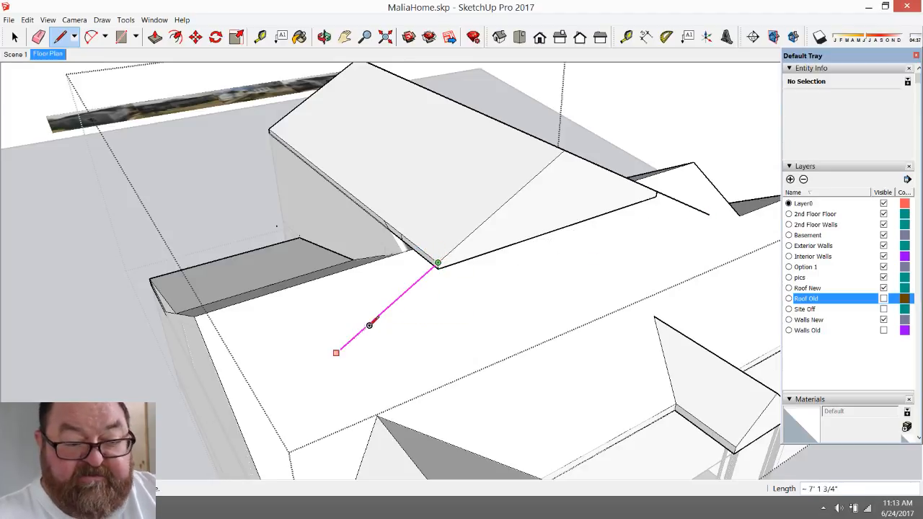
pyautogui.click(336, 353)
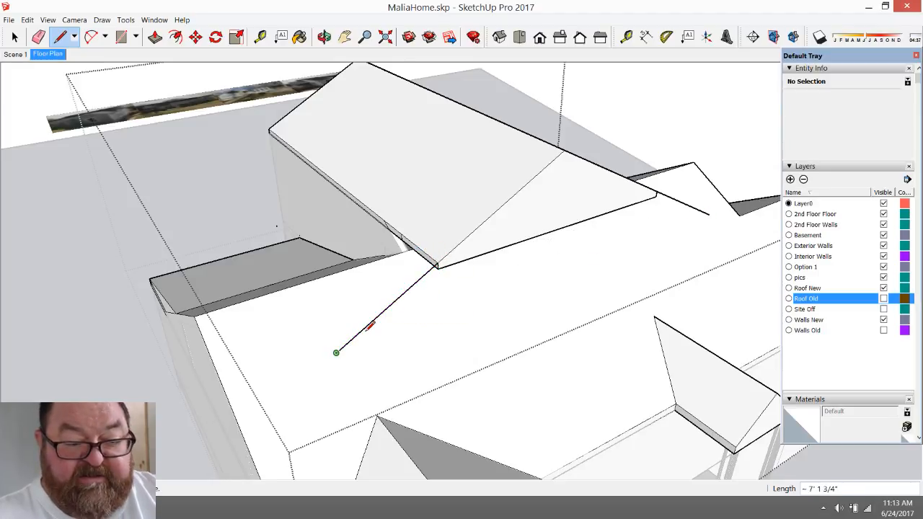
pyautogui.click(709, 214)
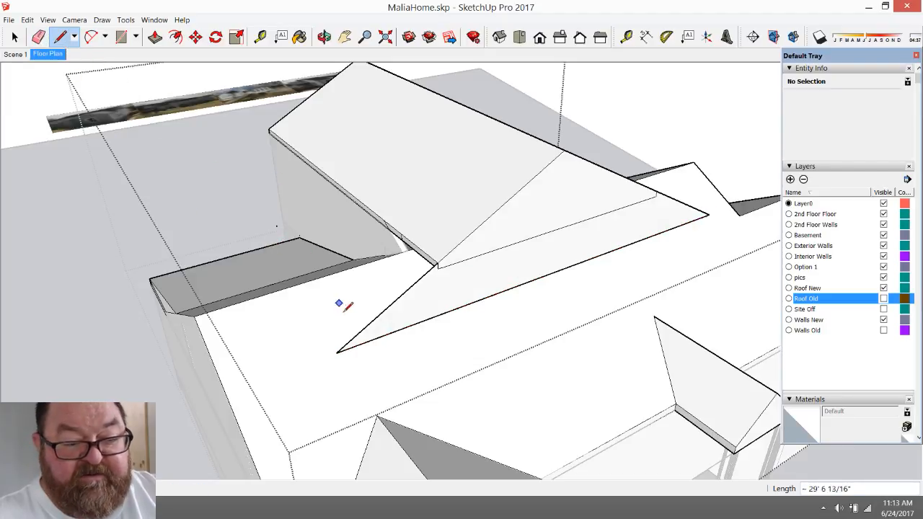
pyautogui.scroll(3, 361, 296)
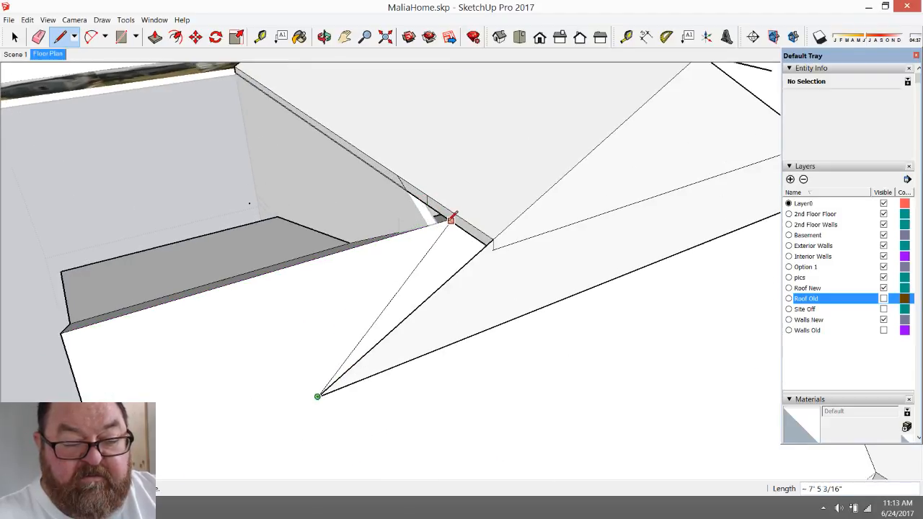
pyautogui.press('Escape')
pyautogui.scroll(-1, 226, 312)
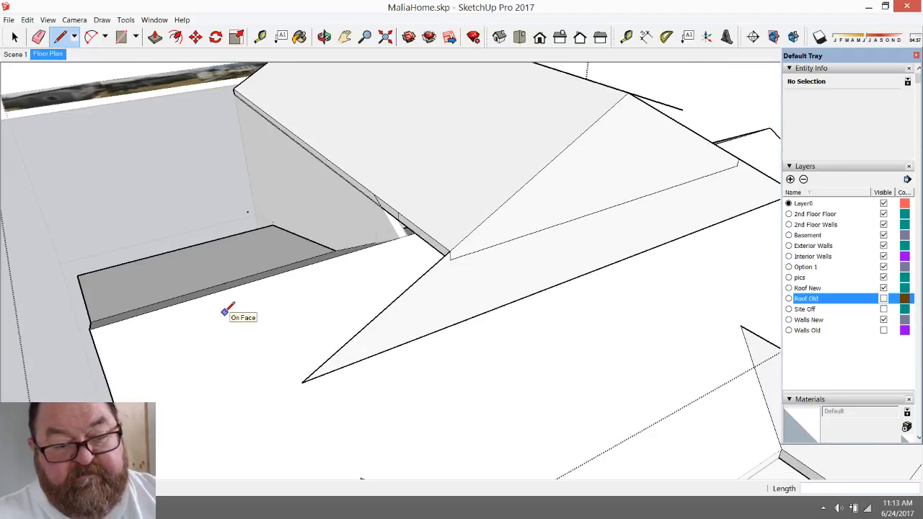
# - Erase the old base edges inside the enlarged gable face and the loose line projecting from its ridge
pyautogui.click(324, 36)
pyautogui.moveTo(561, 238)
pyautogui.mouseDown()
pyautogui.moveTo(309, 223)
pyautogui.moveTo(308, 209)
pyautogui.moveTo(324, 233)
pyautogui.moveTo(241, 194)
pyautogui.mouseUp()
pyautogui.press('e')
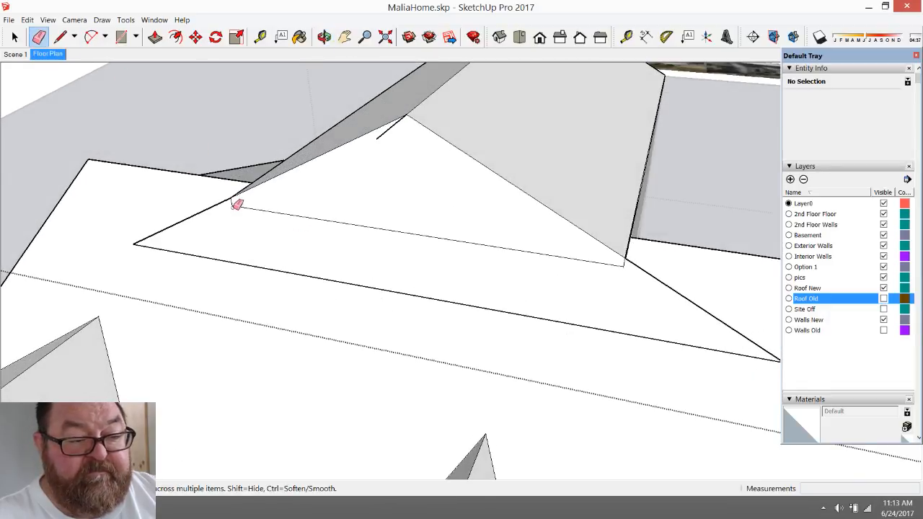
pyautogui.moveTo(236, 201); pyautogui.dragTo(267, 207)
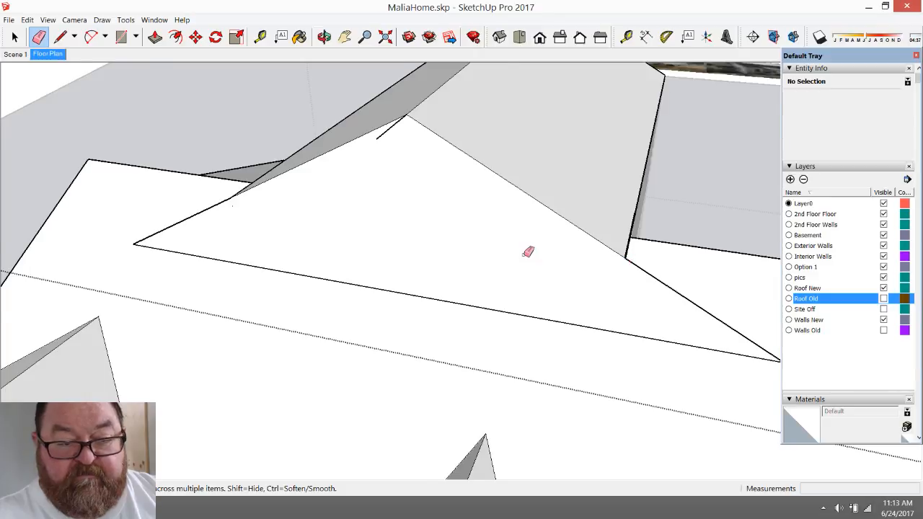
pyautogui.scroll(-2, 498, 247)
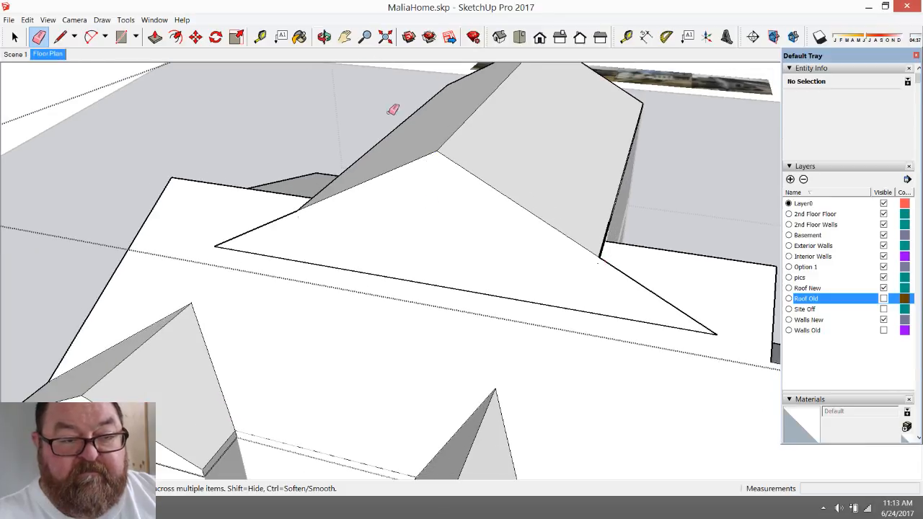
# - Examine the enlarged gable and its fit with the main roof from the front of the house
pyautogui.click(323, 39)
pyautogui.moveTo(448, 251); pyautogui.dragTo(478, 183)
pyautogui.scroll(-5, 442, 242)
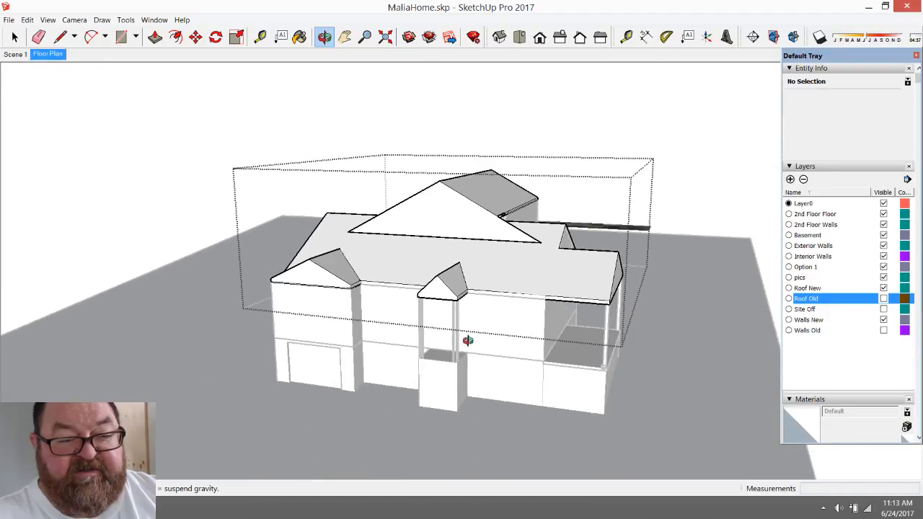
pyautogui.moveTo(468, 340); pyautogui.dragTo(407, 351)
pyautogui.scroll(3, 378, 285)
pyautogui.moveTo(457, 264); pyautogui.dragTo(480, 359)
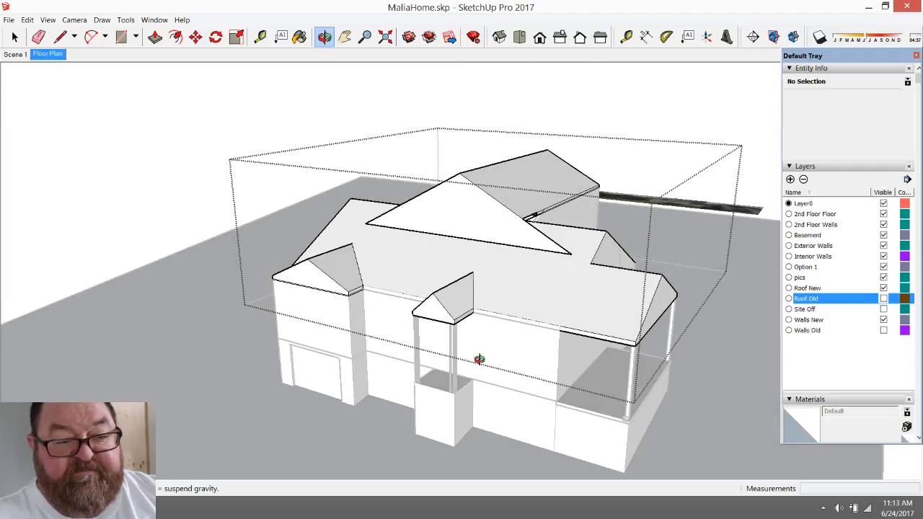
pyautogui.scroll(5, 489, 171)
pyautogui.moveTo(461, 220); pyautogui.dragTo(505, 238)
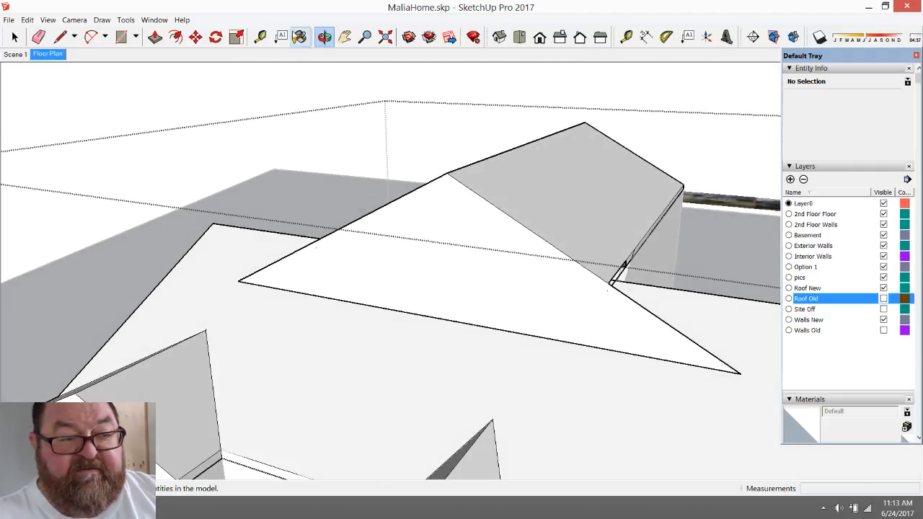
# - Place guide lines 6" inside both sloping edges of the enlarged gable face
pyautogui.press('t')
pyautogui.click(530, 224)
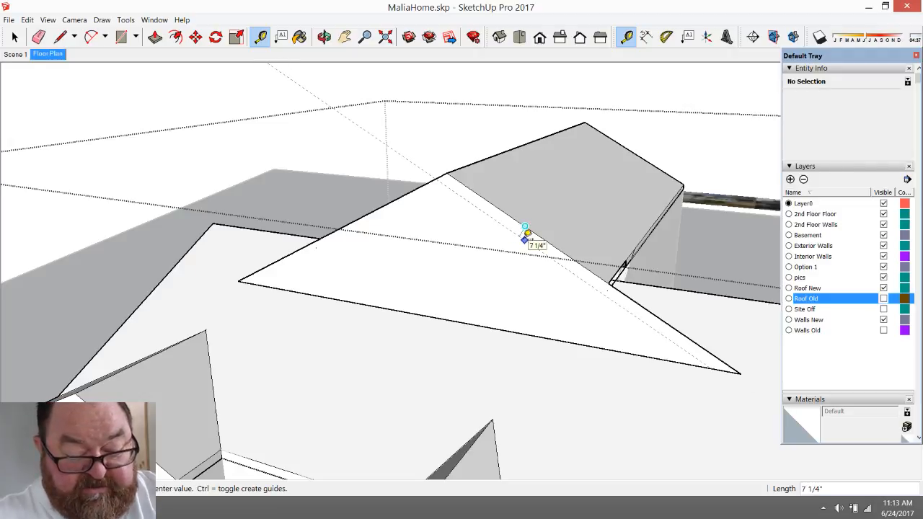
pyautogui.write('6')
pyautogui.press('Return')
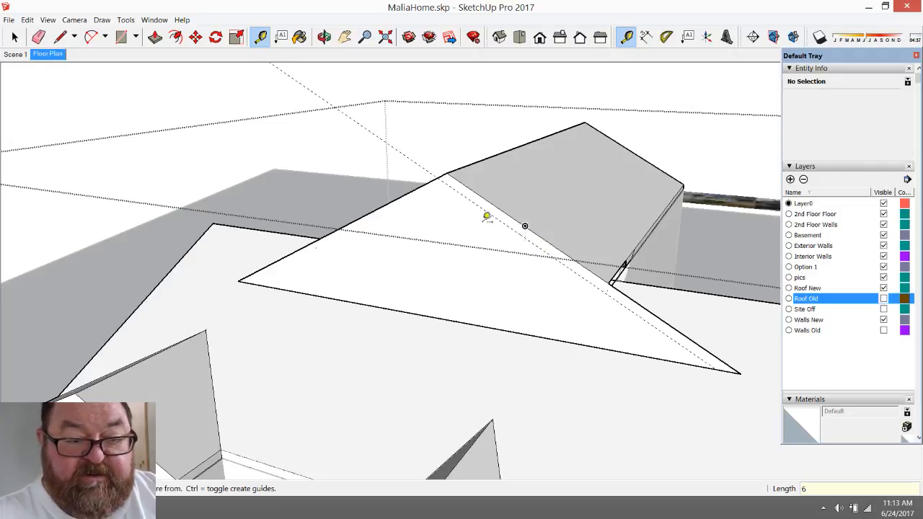
pyautogui.scroll(1, 403, 228)
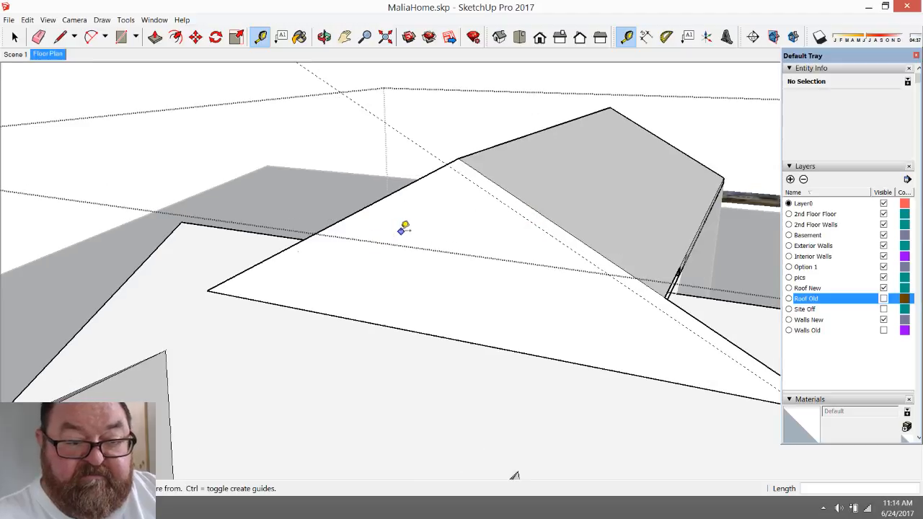
pyautogui.click(402, 187)
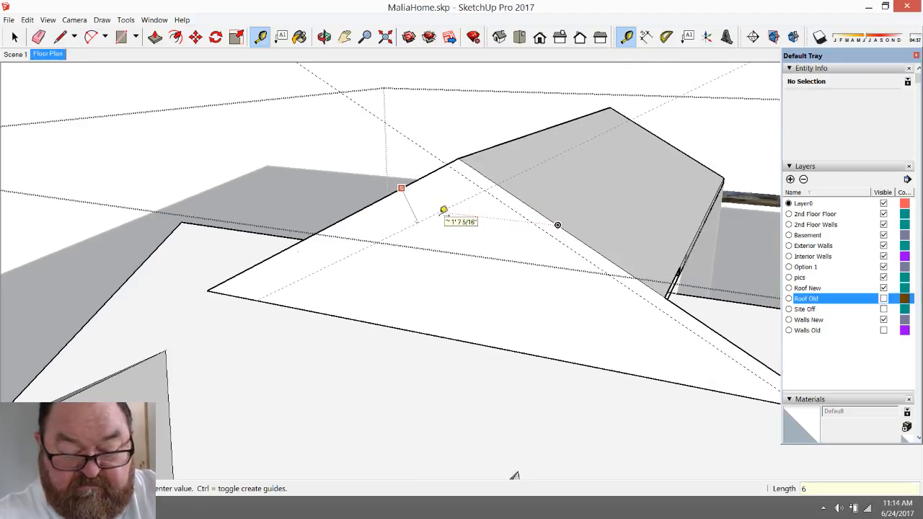
pyautogui.press('Return')
# - Draw lines along both guides from their crossing below the peak down to the gable's base edge
pyautogui.click(61, 37)
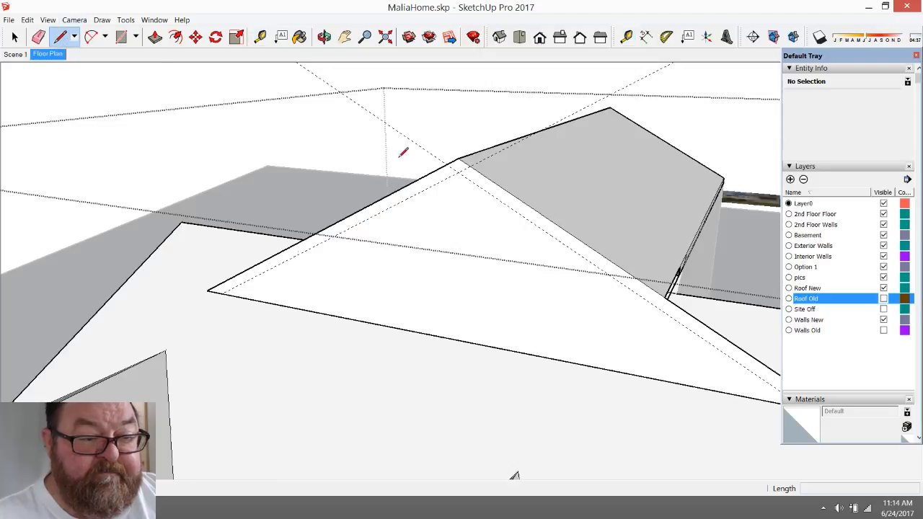
pyautogui.click(459, 172)
pyautogui.scroll(-1, 447, 217)
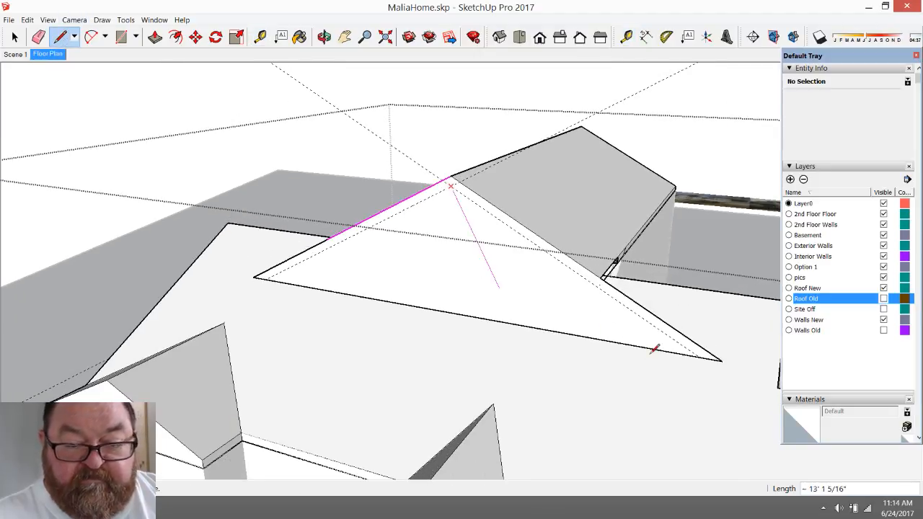
pyautogui.click(700, 355)
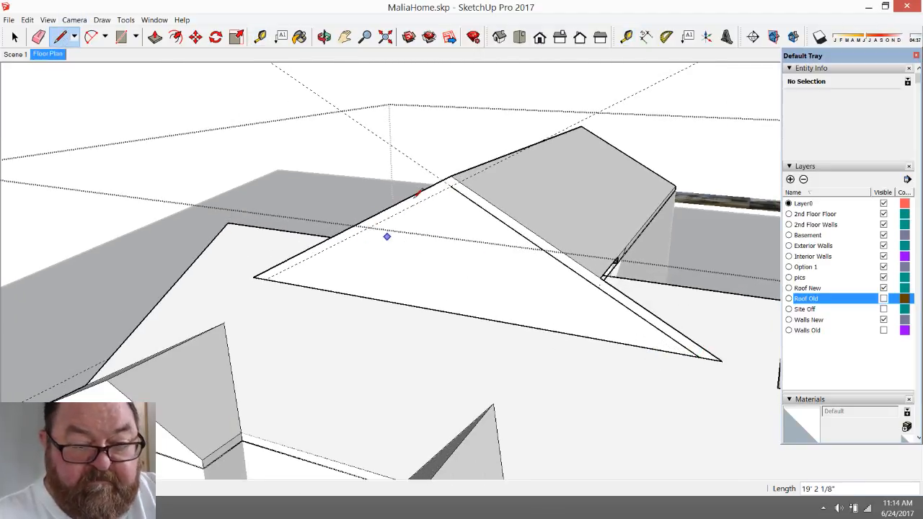
pyautogui.click(451, 186)
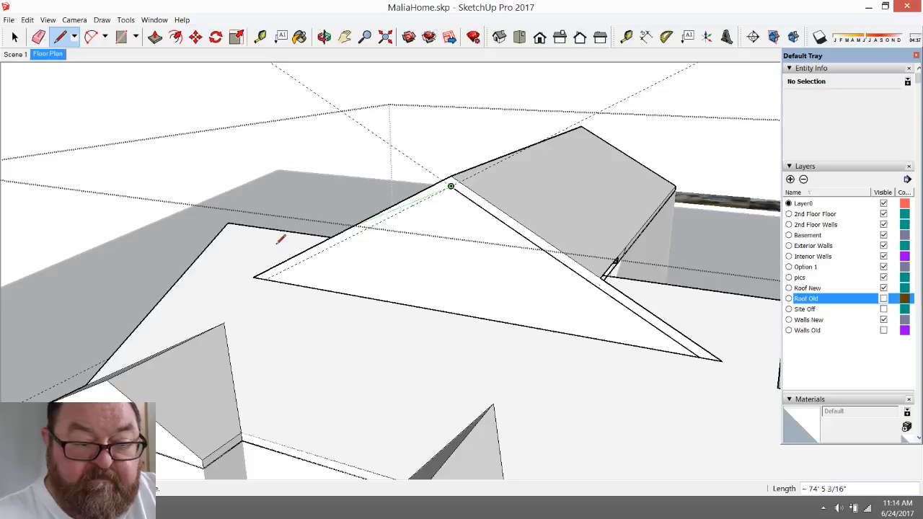
pyautogui.click(266, 278)
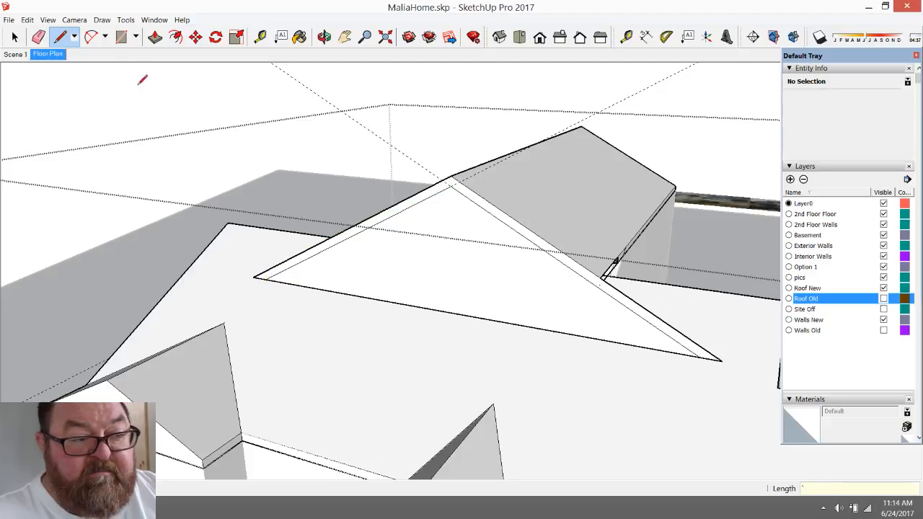
# - Push/Pull the narrow sloping strip around the gable face outward 1' to form a roof overhang
pyautogui.click(155, 37)
pyautogui.click(416, 198)
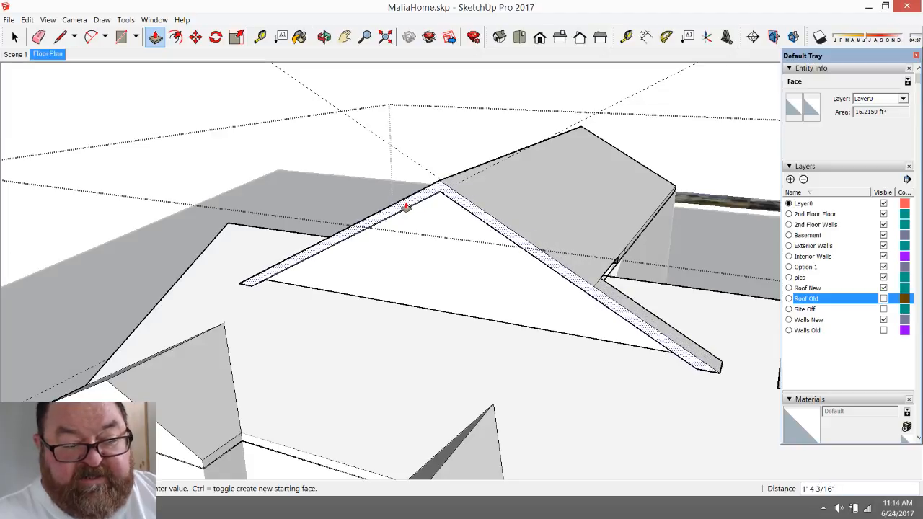
pyautogui.click(406, 207)
pyautogui.write("1'")
pyautogui.press('Return')
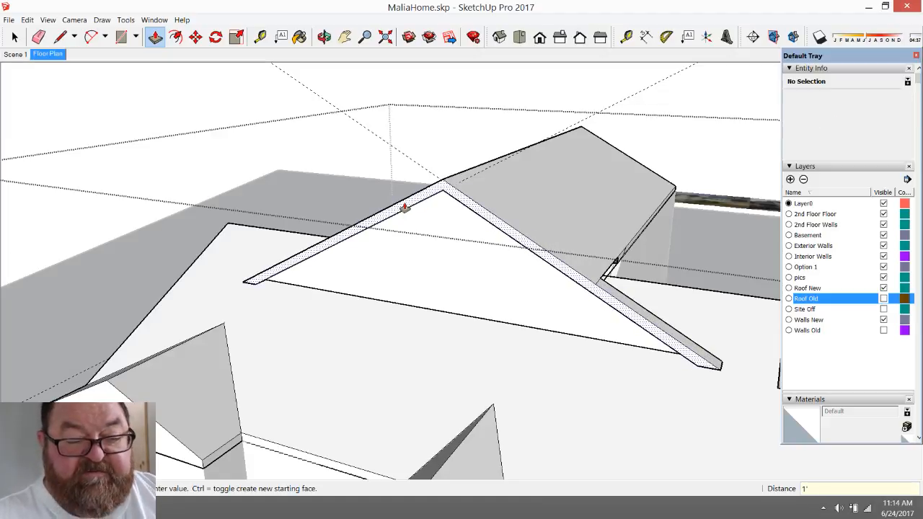
# - Draw a line about 9' 5 5/8" from the overhang's lower corner to the addition's eave edge, closing the triangular gap on that side
pyautogui.click(325, 38)
pyautogui.moveTo(555, 325); pyautogui.dragTo(402, 418)
pyautogui.scroll(10, 548, 340)
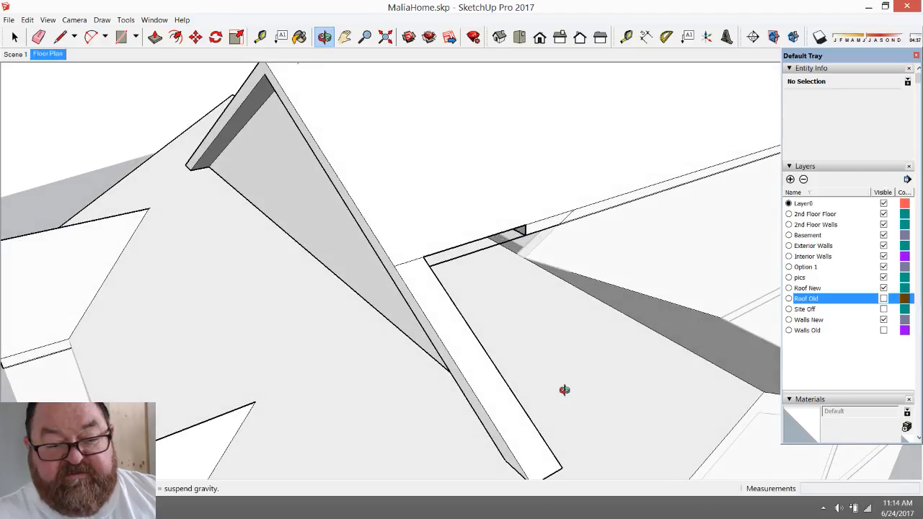
pyautogui.moveTo(565, 390); pyautogui.dragTo(385, 184)
pyautogui.click(60, 36)
pyautogui.scroll(-3, 351, 136)
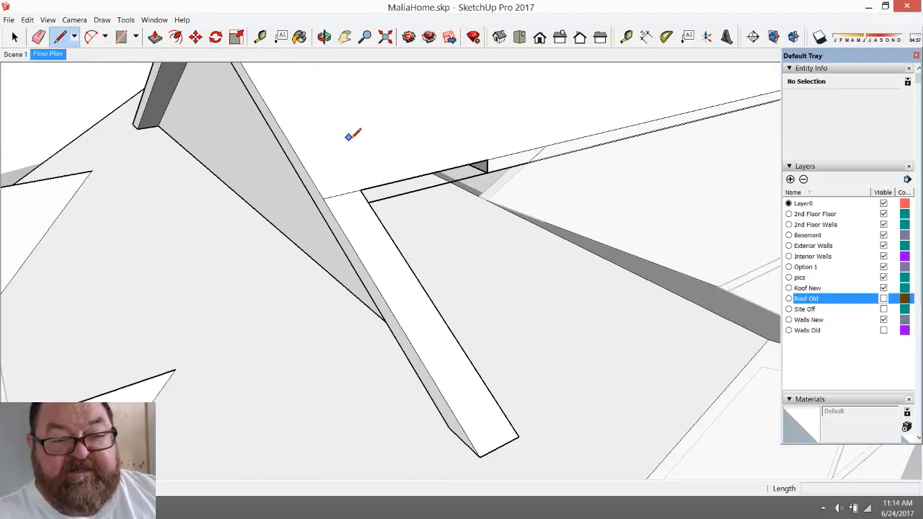
pyautogui.click(469, 349)
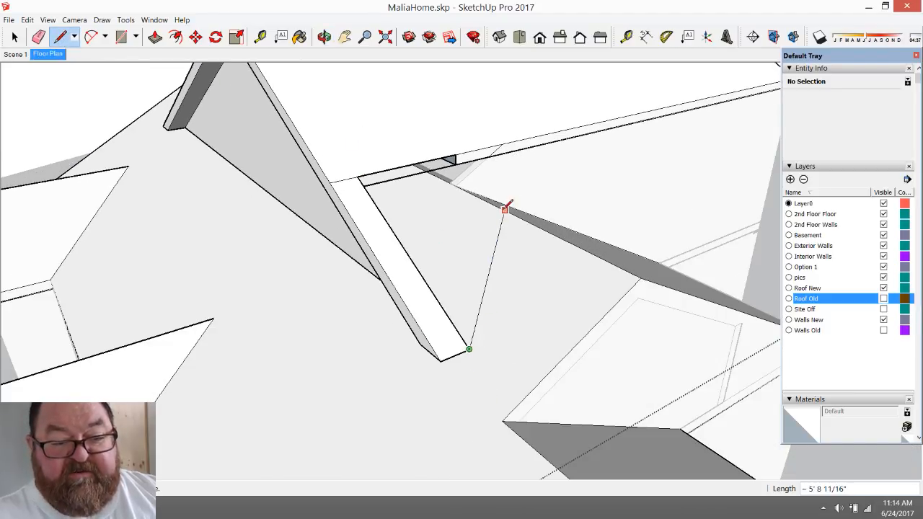
pyautogui.click(503, 144)
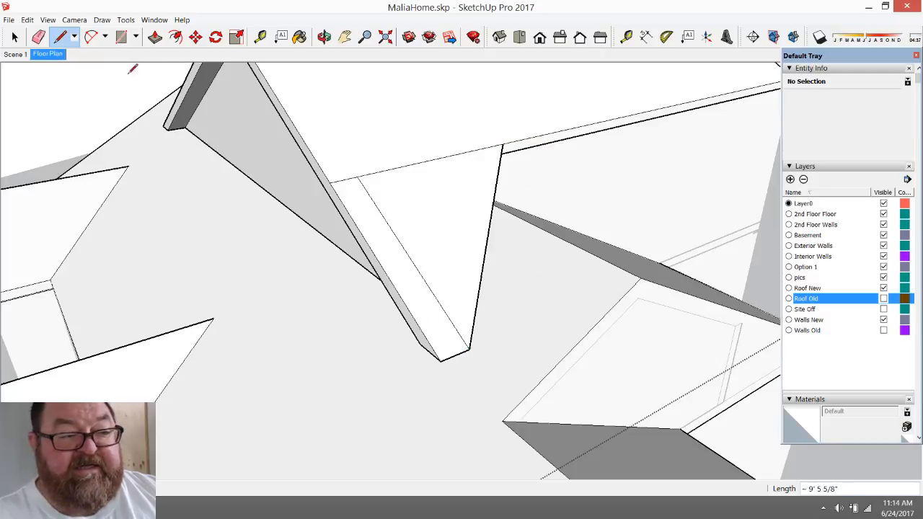
# - Erase the interior edges dividing the new triangular face from the roof slope and the overhang strip
pyautogui.click(38, 36)
pyautogui.scroll(-2, 497, 322)
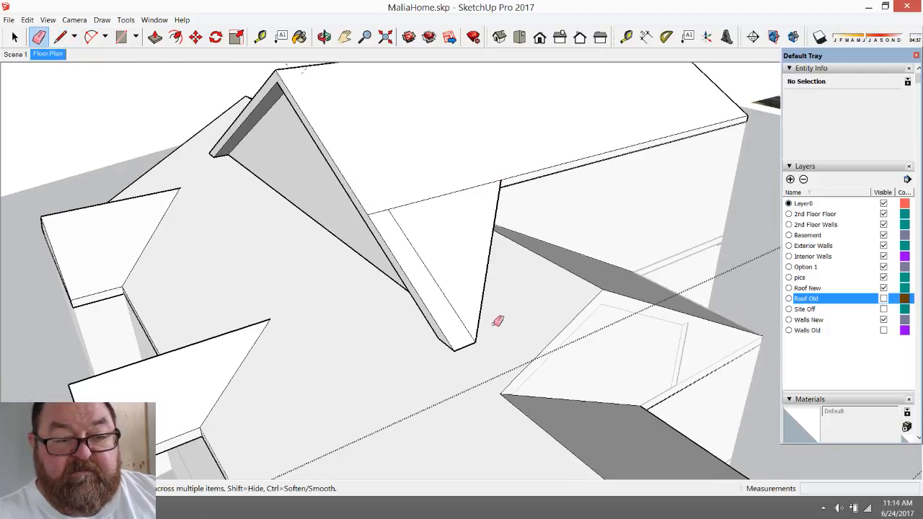
pyautogui.click(444, 192)
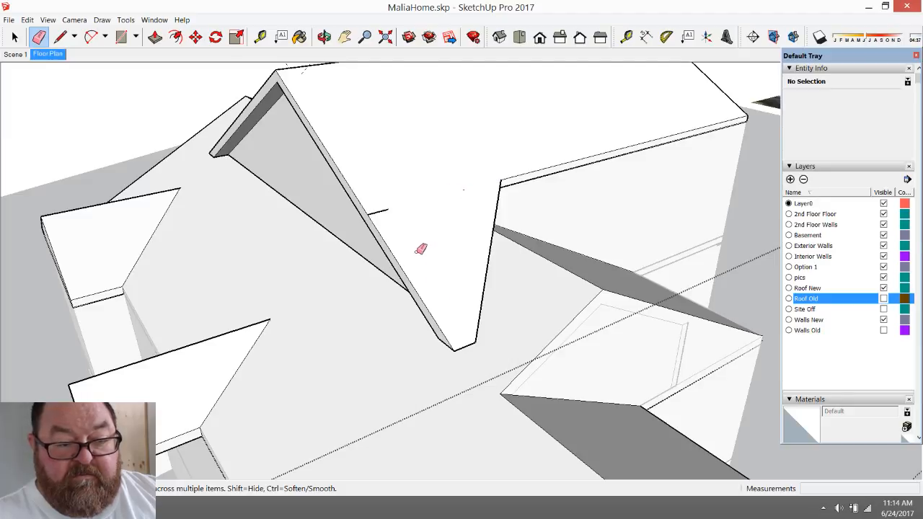
# - On the opposite side of the gable, draw a line about 9' 5 5/8" from the overhang's lower corner to the eave edge
pyautogui.click(324, 37)
pyautogui.moveTo(548, 264); pyautogui.dragTo(329, 205)
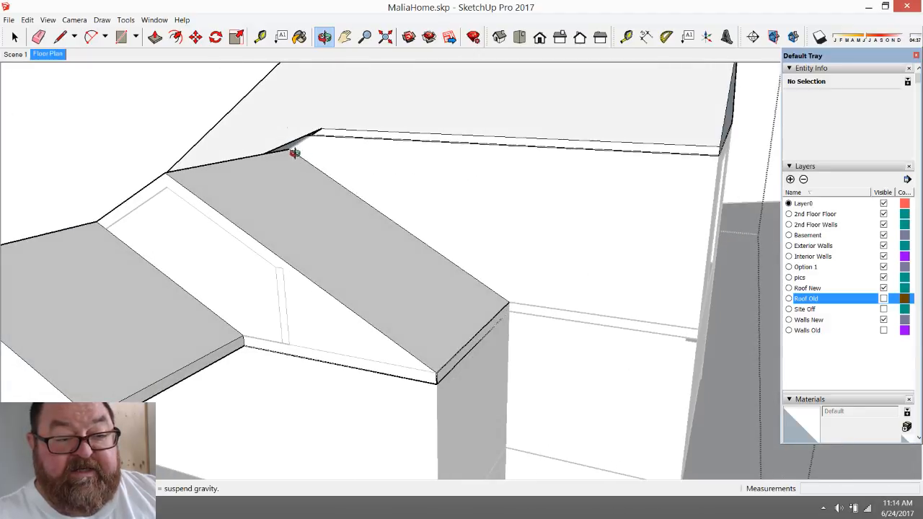
pyautogui.moveTo(295, 153); pyautogui.dragTo(546, 259)
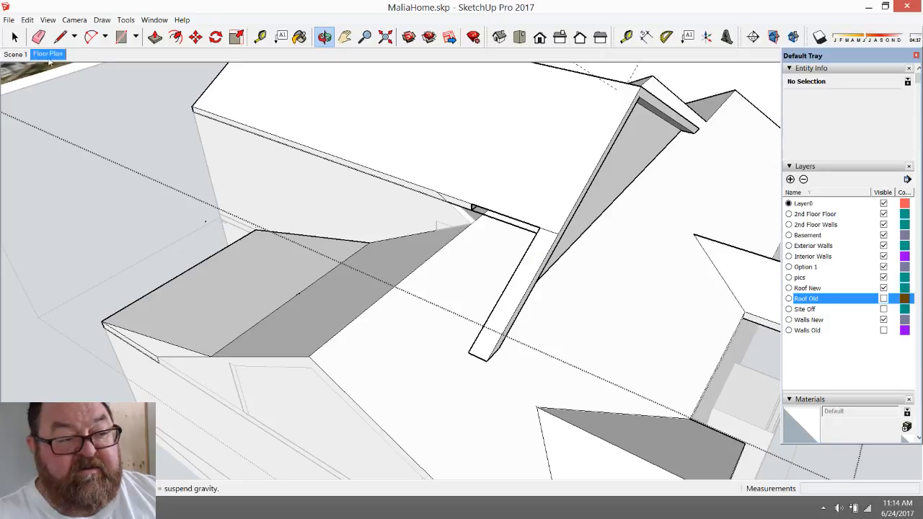
pyautogui.click(60, 37)
pyautogui.click(469, 353)
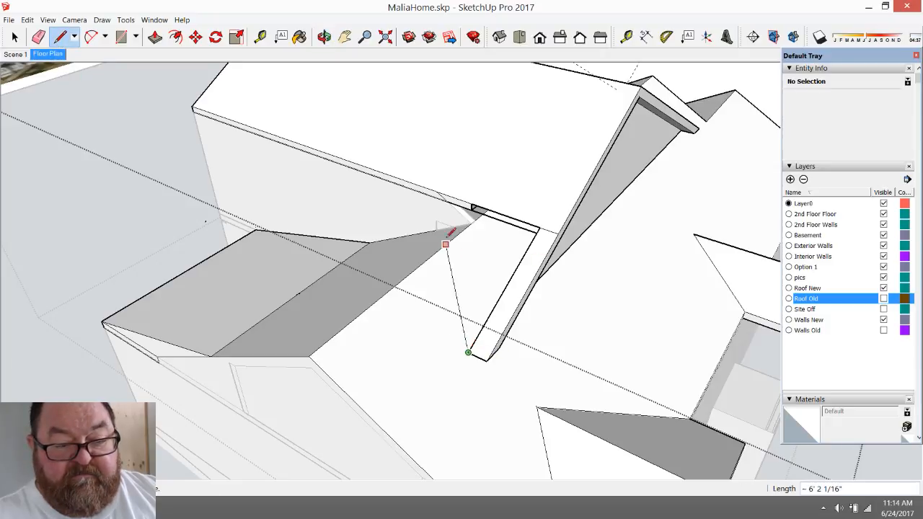
pyautogui.click(437, 194)
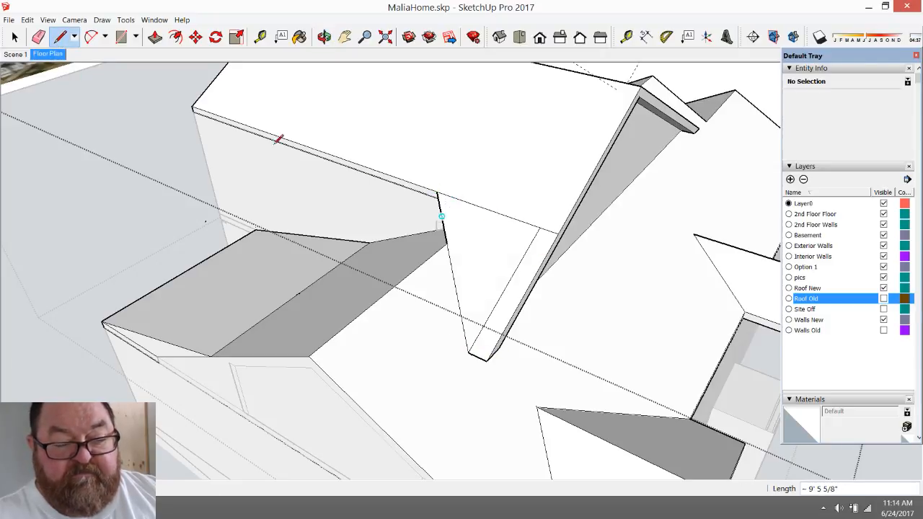
# - Erase the dividing edges between the opposite triangular face, the roof slope and the overhang strip
pyautogui.click(27, 20)
pyautogui.click(56, 7)
pyautogui.click(39, 39)
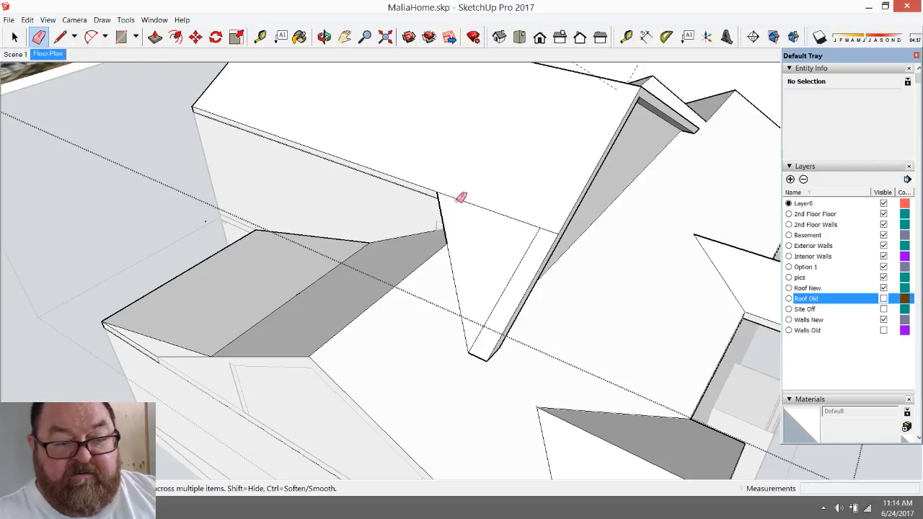
pyautogui.moveTo(466, 201); pyautogui.dragTo(547, 229)
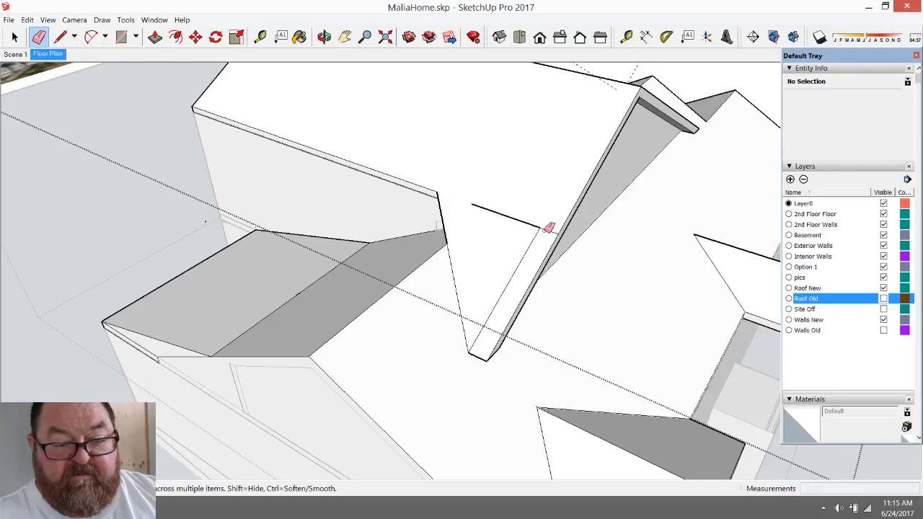
pyautogui.click(538, 233)
pyautogui.click(536, 224)
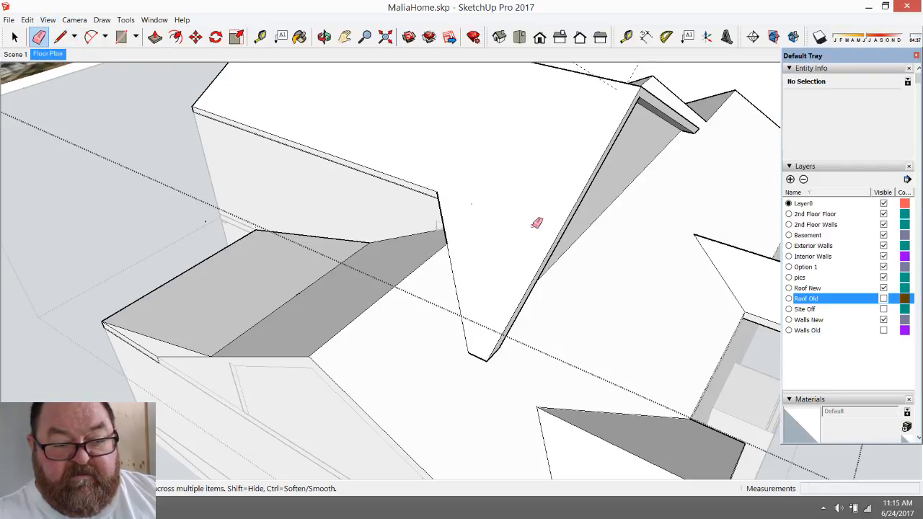
# - Close the roof group being edited and view the finished gable from the front of the house at eye level
pyautogui.moveTo(456, 283); pyautogui.dragTo(404, 130, button='middle')
pyautogui.click(324, 37)
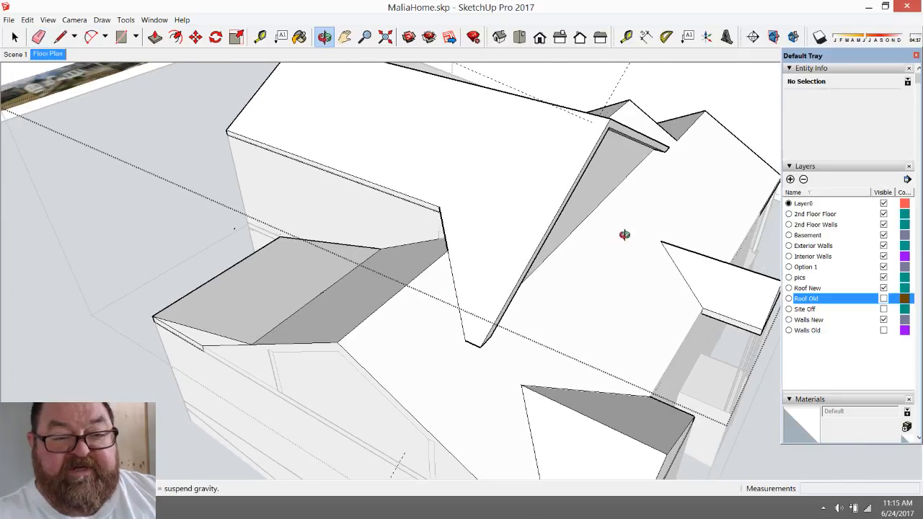
pyautogui.moveTo(625, 234); pyautogui.dragTo(554, 303)
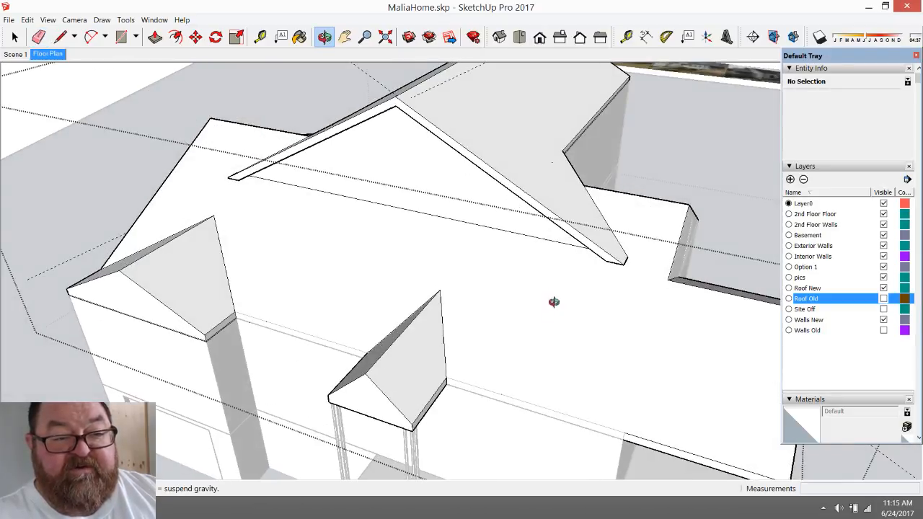
pyautogui.scroll(-10, 554, 302)
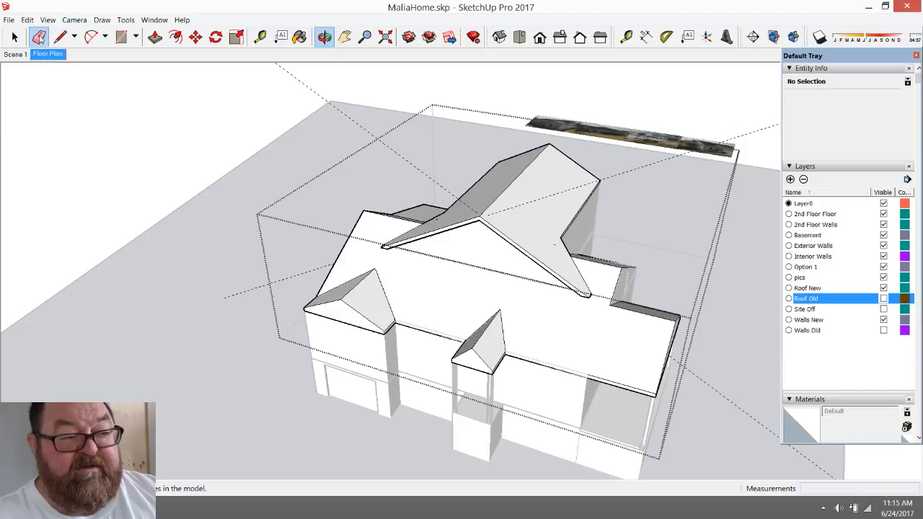
pyautogui.click(40, 38)
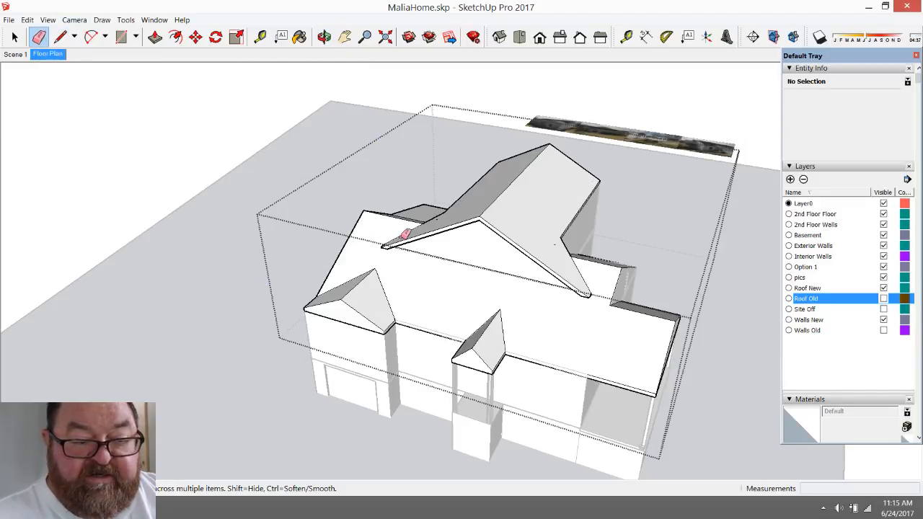
pyautogui.click(14, 38)
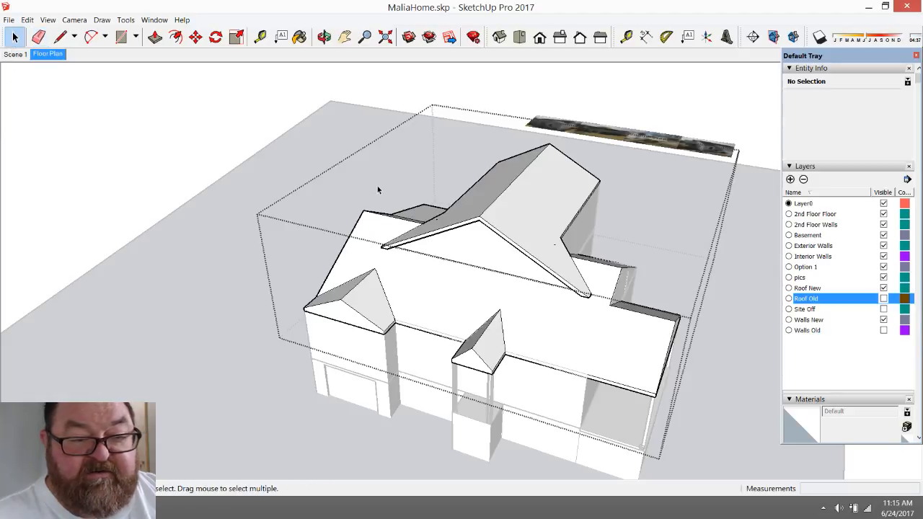
pyautogui.scroll(2, 433, 238)
pyautogui.scroll(2, 518, 288)
pyautogui.press('o')
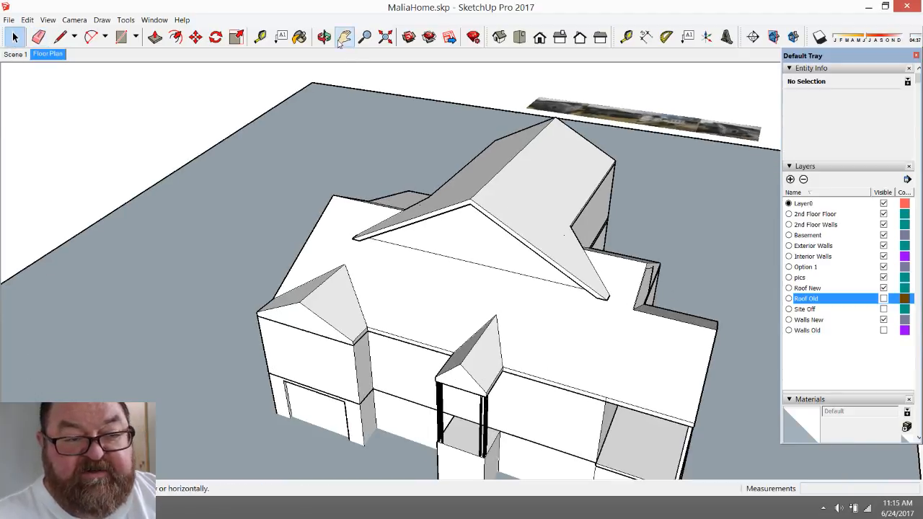
pyautogui.moveTo(442, 179); pyautogui.dragTo(482, 247)
pyautogui.scroll(2, 456, 218)
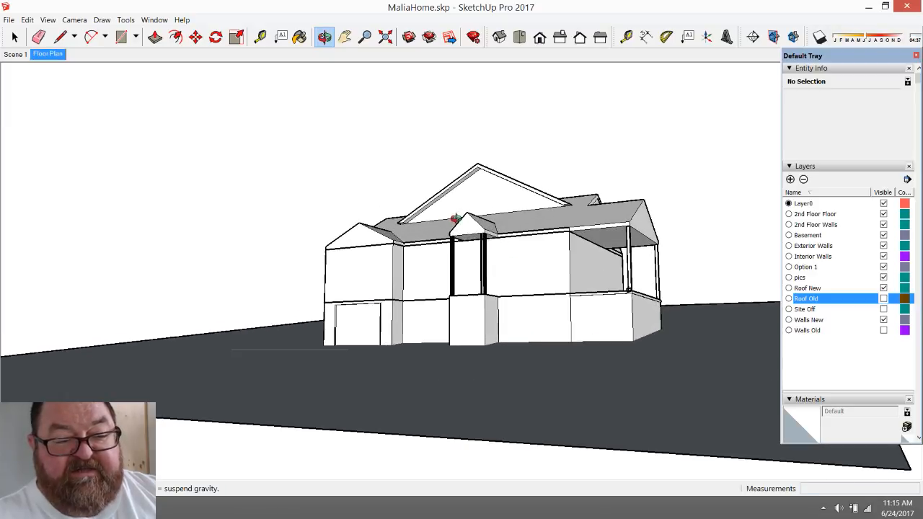
pyautogui.scroll(-3, 423, 280)
# - Examine the photos of the existing house beyond the site and compare its front with the modelled gable roof
pyautogui.moveTo(464, 223); pyautogui.dragTo(574, 457)
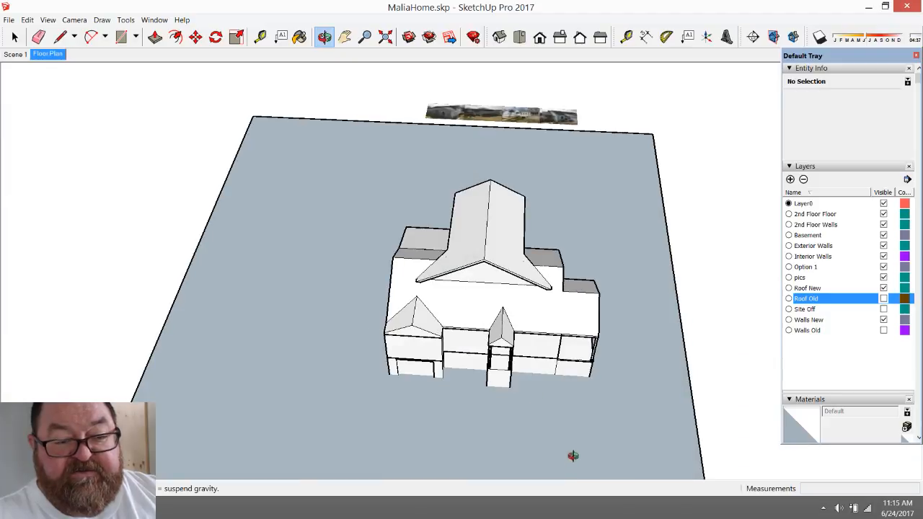
pyautogui.moveTo(414, 241); pyautogui.dragTo(432, 230)
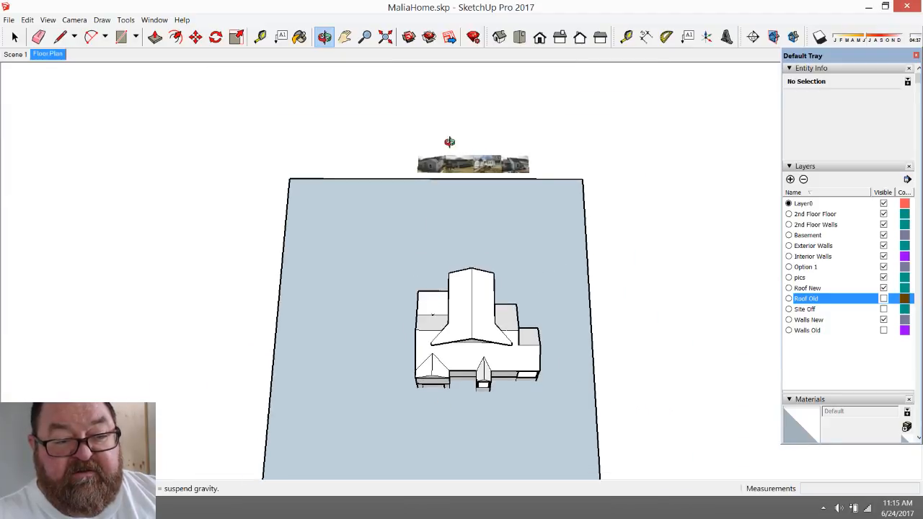
pyautogui.scroll(10, 449, 142)
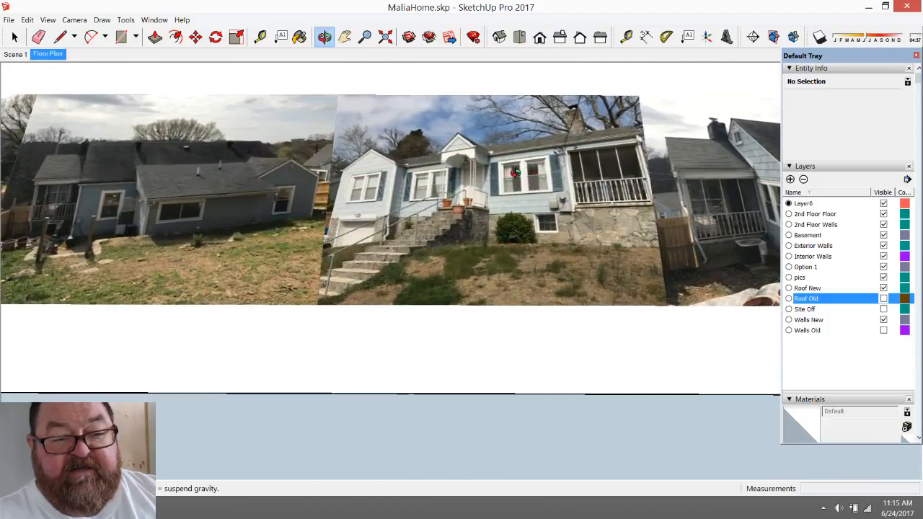
pyautogui.scroll(1, 515, 172)
pyautogui.moveTo(515, 189); pyautogui.dragTo(472, 172)
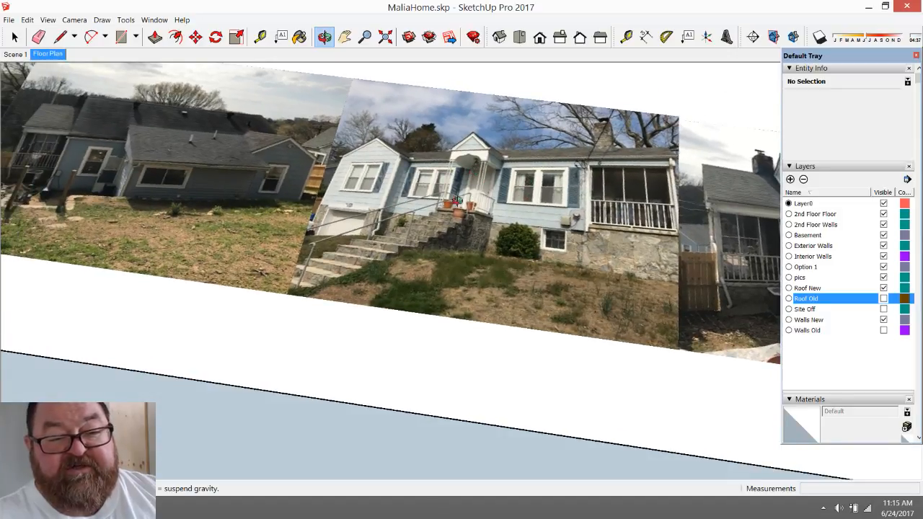
pyautogui.moveTo(193, 221); pyautogui.dragTo(243, 317)
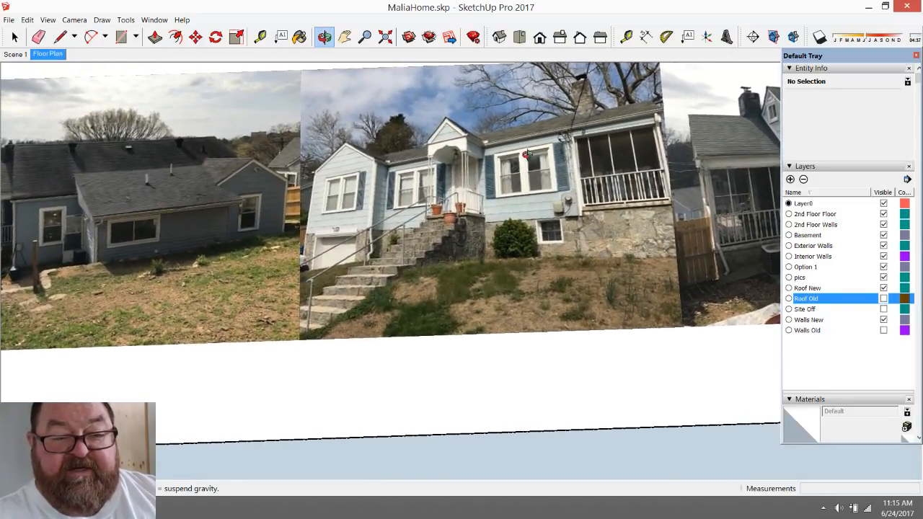
pyautogui.scroll(1, 542, 107)
pyautogui.moveTo(544, 267); pyautogui.dragTo(516, 293)
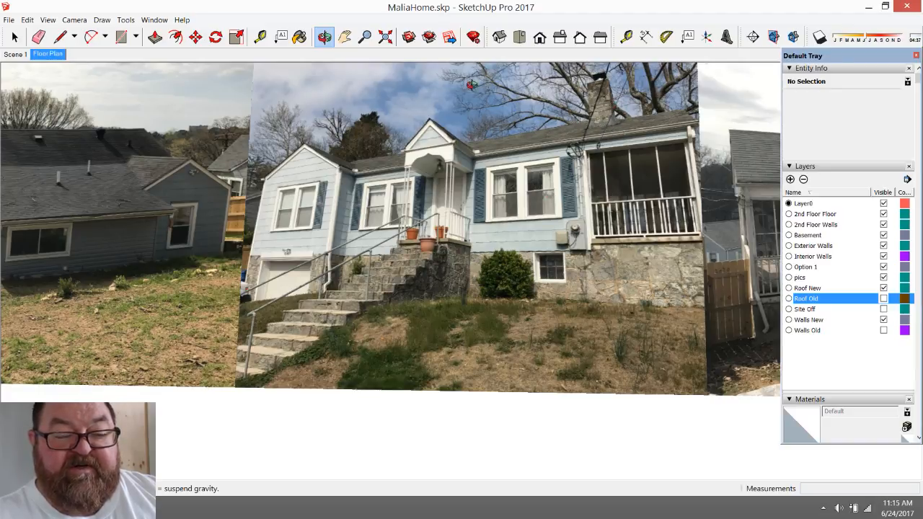
pyautogui.moveTo(613, 129); pyautogui.dragTo(620, 200)
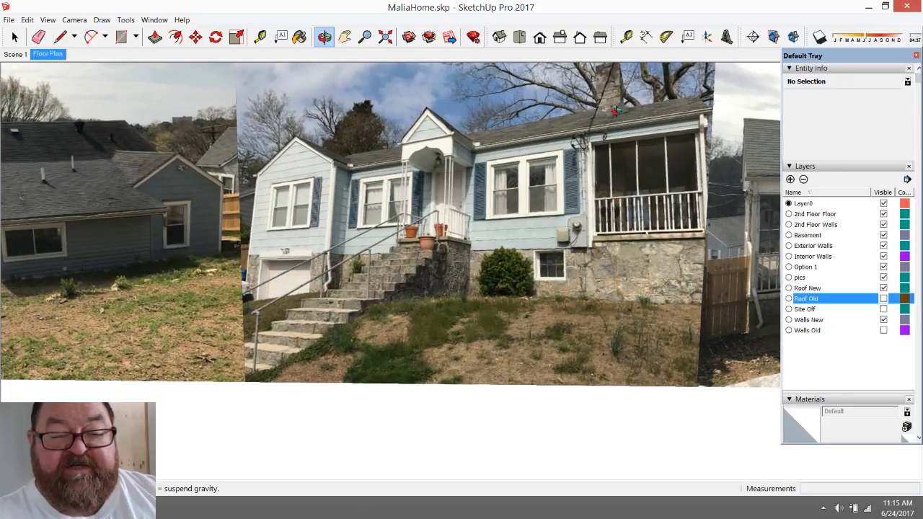
pyautogui.scroll(-5, 548, 130)
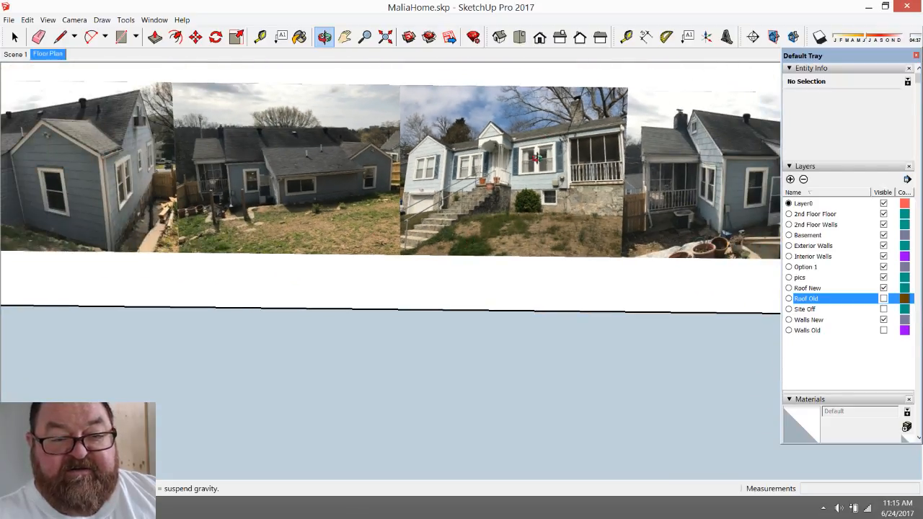
pyautogui.scroll(-10, 429, 255)
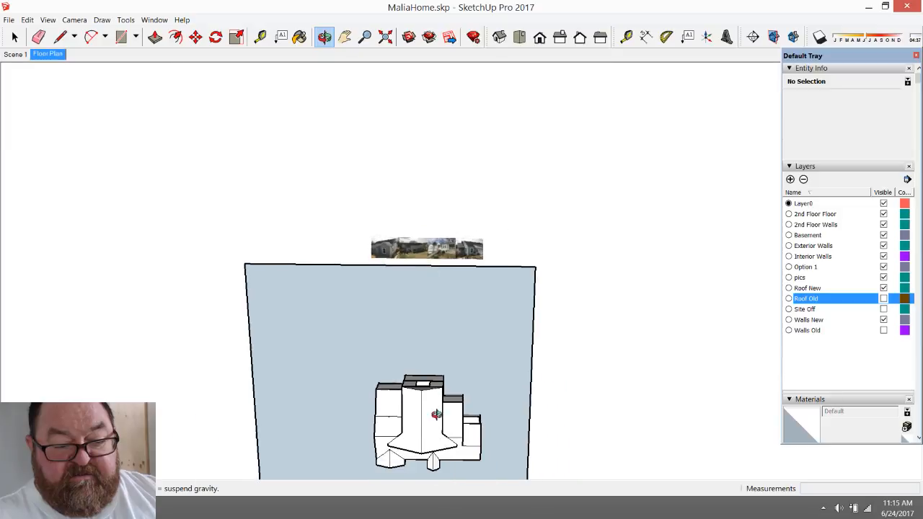
pyautogui.moveTo(436, 414); pyautogui.dragTo(418, 423)
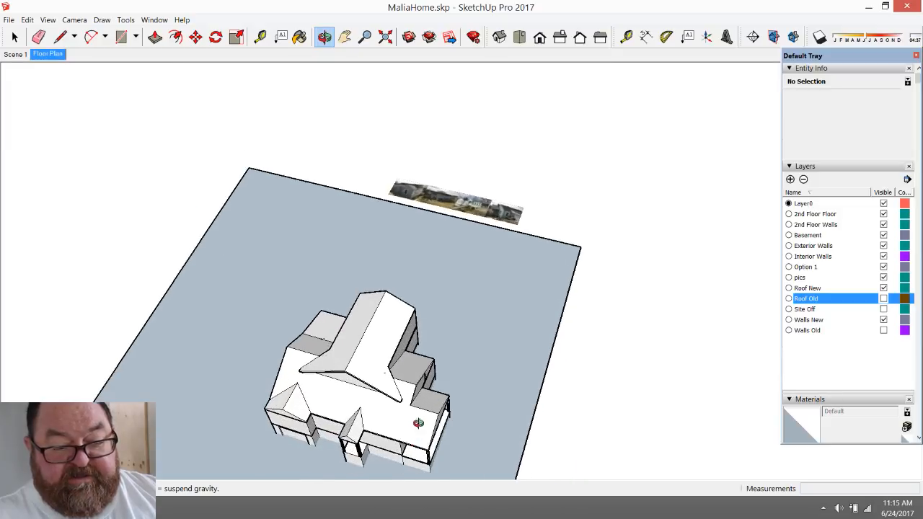
pyautogui.scroll(6, 418, 424)
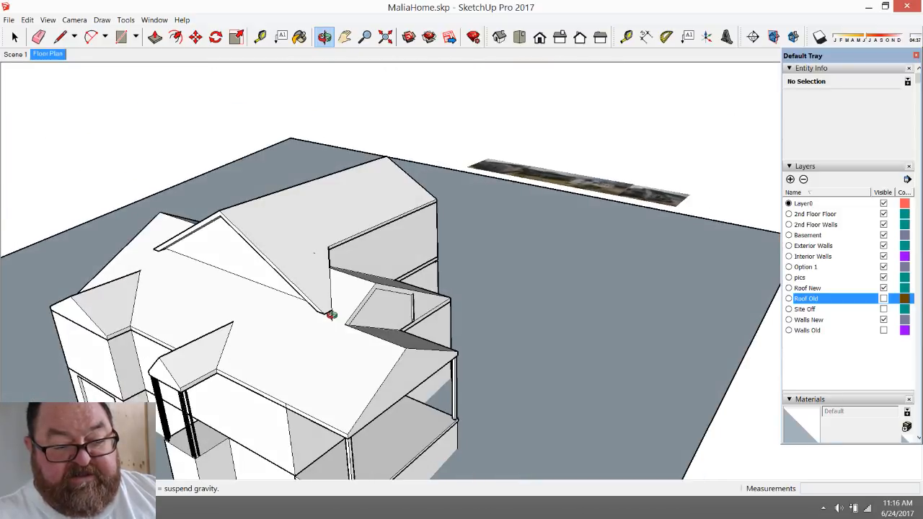
pyautogui.moveTo(326, 315); pyautogui.dragTo(590, 265)
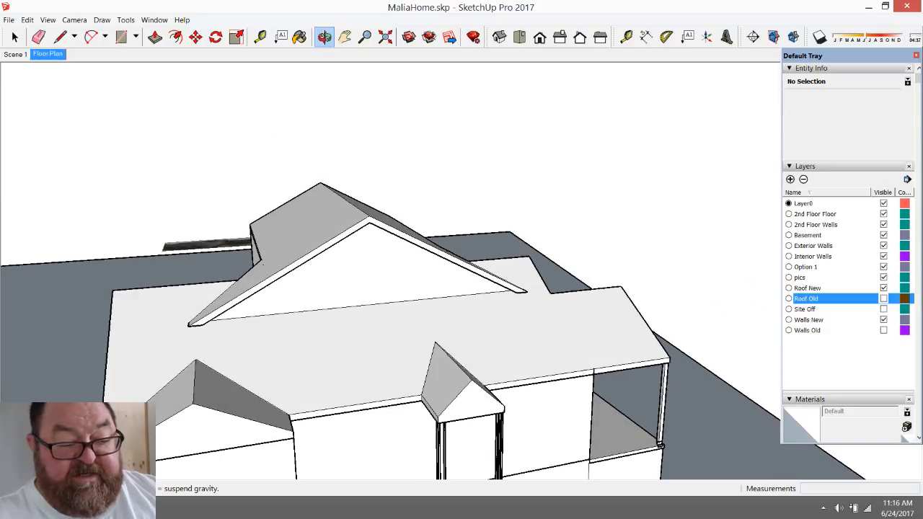
# - Switch to the YouTube Live Dashboard in the browser and view the moderation options for the latest chat message
pyautogui.hotkey('alt', 'Tab')
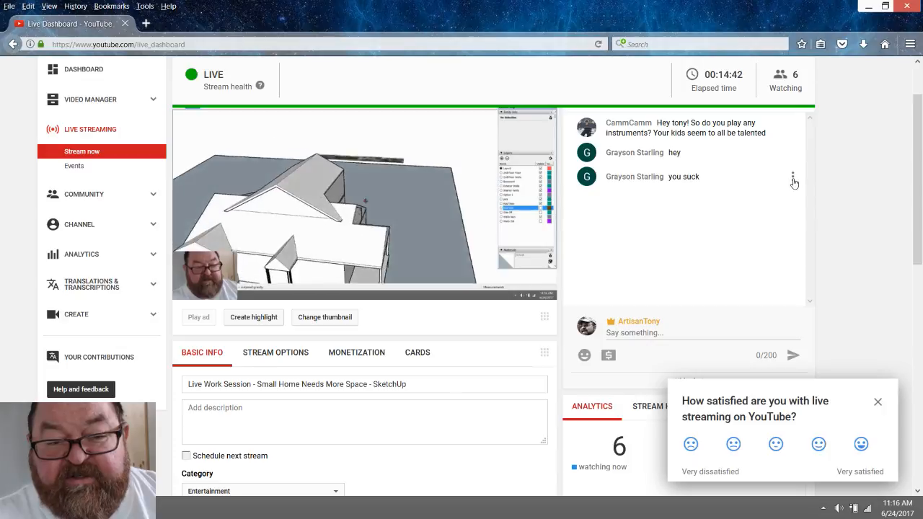
pyautogui.click(793, 178)
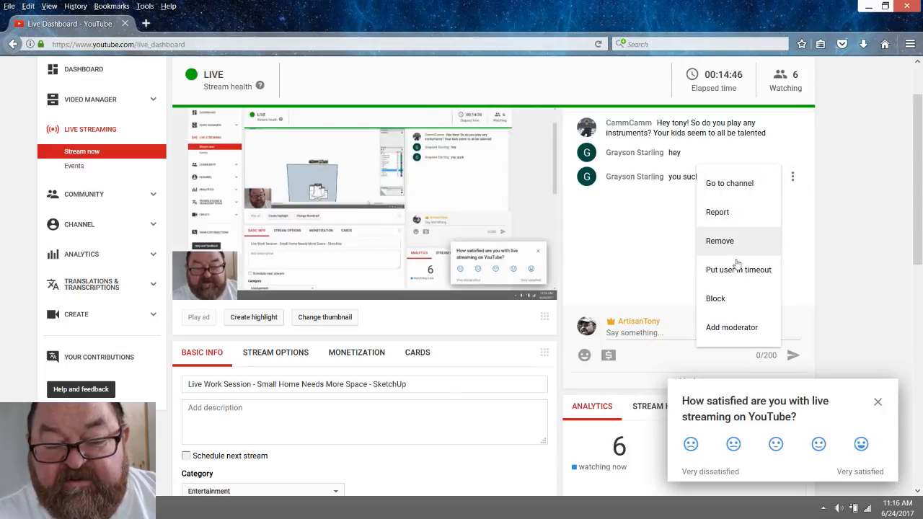
pyautogui.click(686, 240)
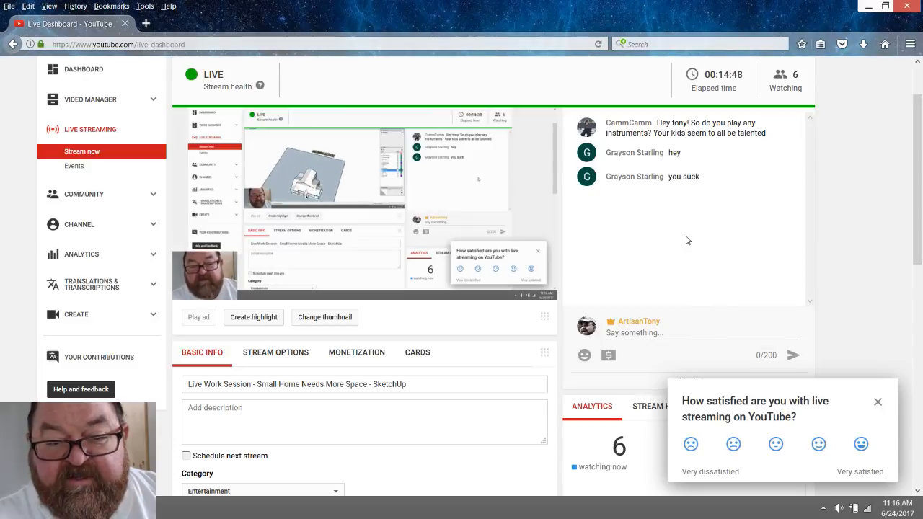
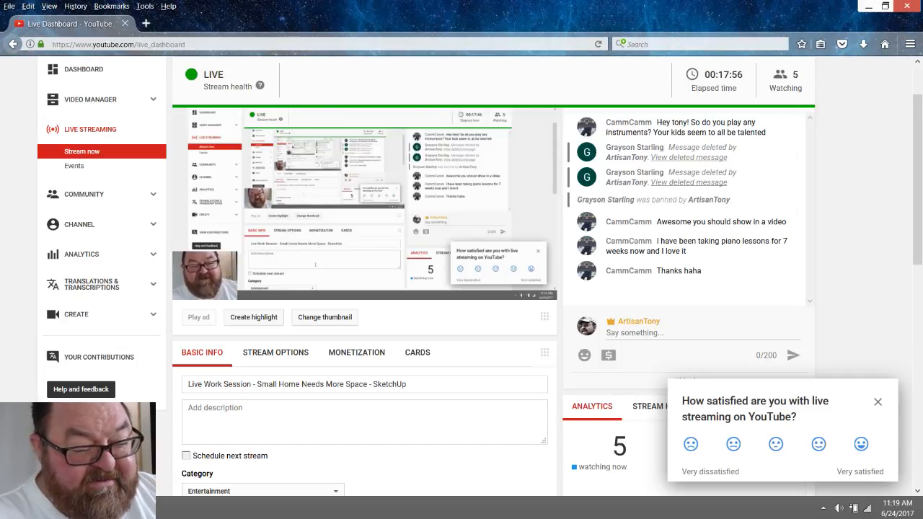
# - Switch back to SketchUp and hide the Roof New layer to expose the second-floor walls
pyautogui.hotkey('alt', 'Tab')
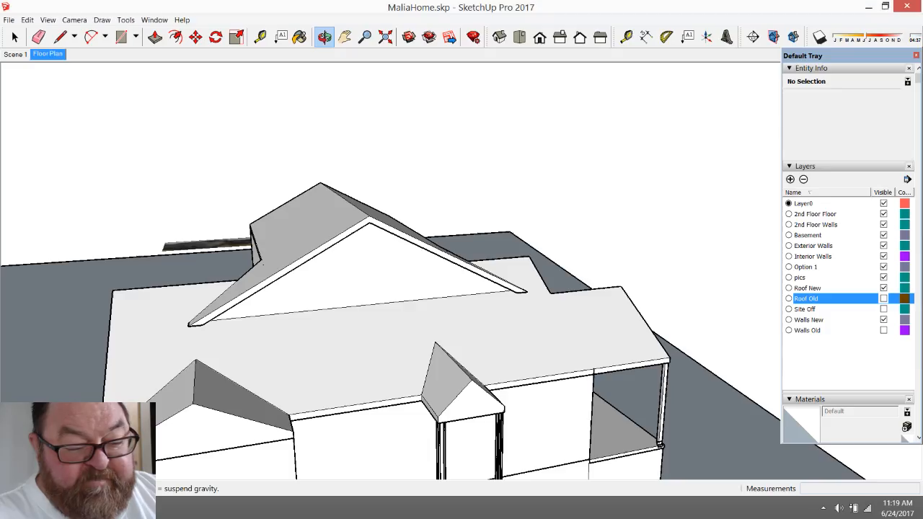
pyautogui.moveTo(371, 305); pyautogui.dragTo(354, 336)
pyautogui.scroll(4, 354, 335)
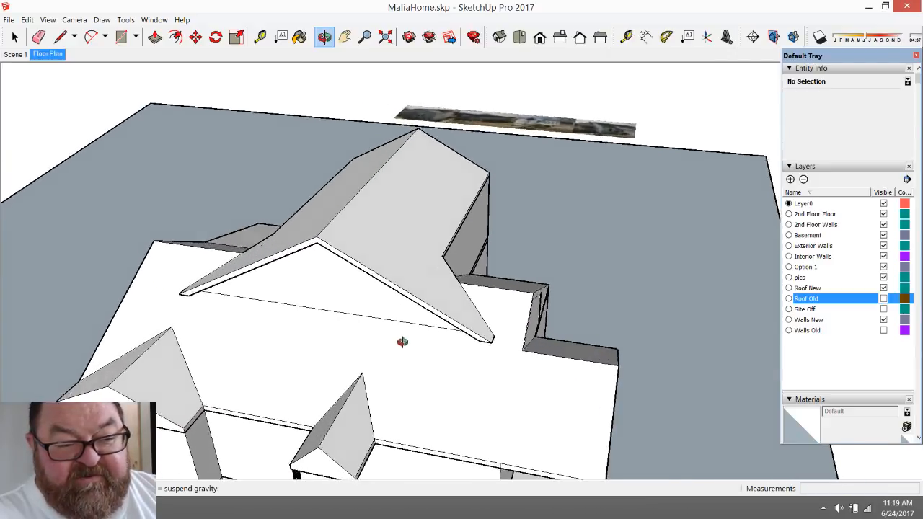
pyautogui.scroll(2, 401, 342)
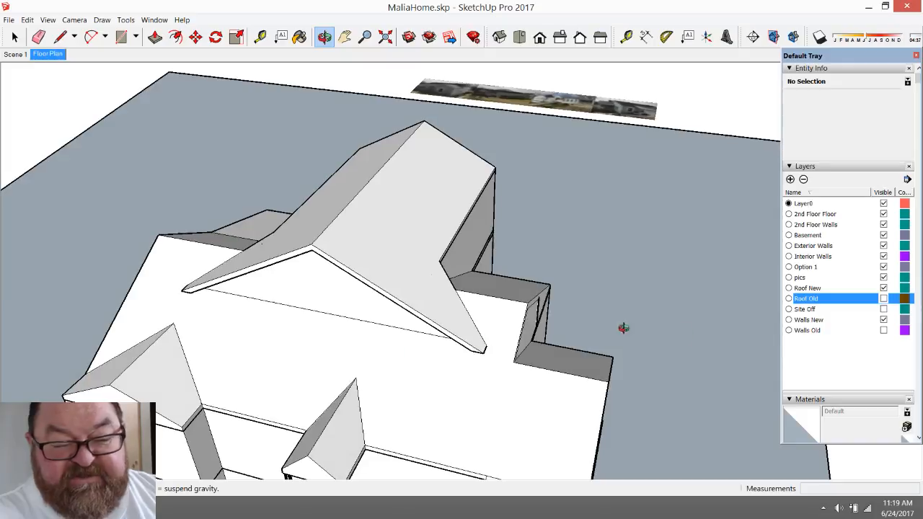
pyautogui.click(884, 288)
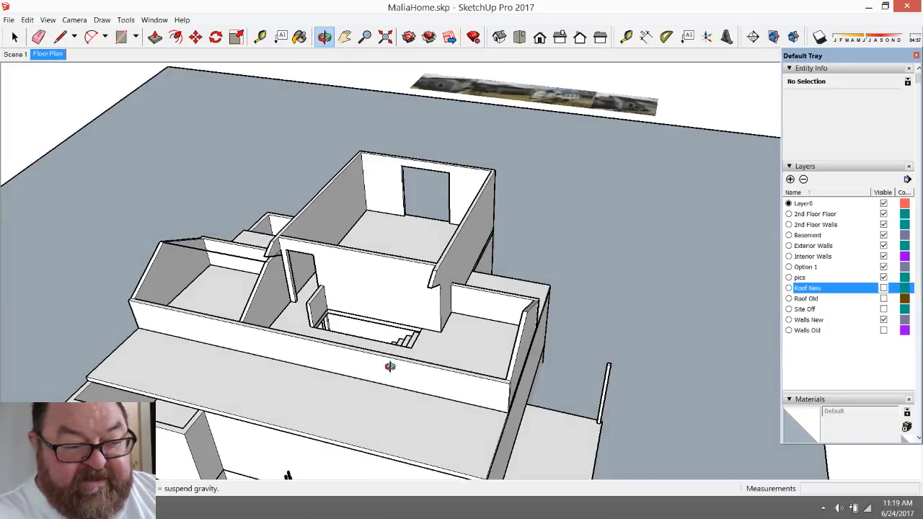
# - Examine the junction where the side room's sloping partition meets the rear addition's wall beside the doorway
pyautogui.moveTo(386, 368); pyautogui.dragTo(274, 267)
pyautogui.scroll(3, 267, 260)
pyautogui.scroll(4, 274, 267)
pyautogui.moveTo(372, 326); pyautogui.dragTo(223, 303)
pyautogui.scroll(-2, 366, 365)
pyautogui.moveTo(271, 285); pyautogui.dragTo(347, 305)
pyautogui.scroll(6, 416, 231)
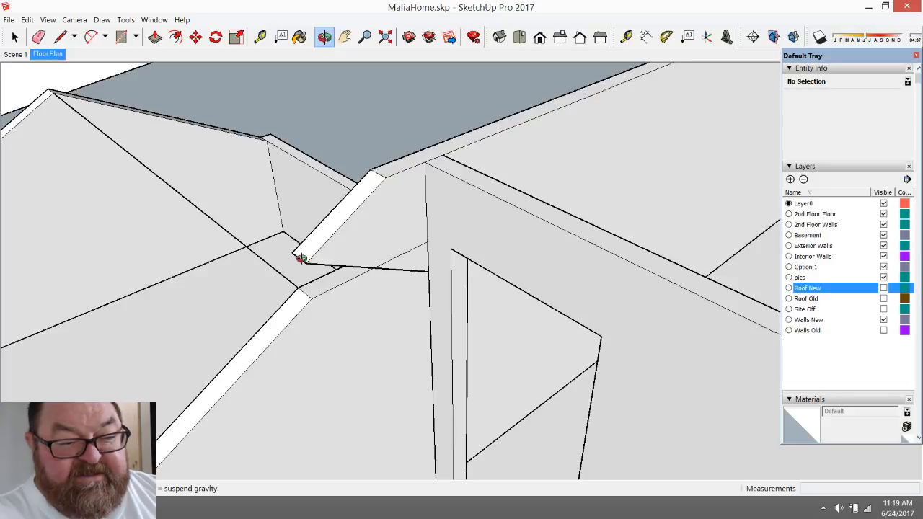
pyautogui.moveTo(398, 270); pyautogui.dragTo(457, 201)
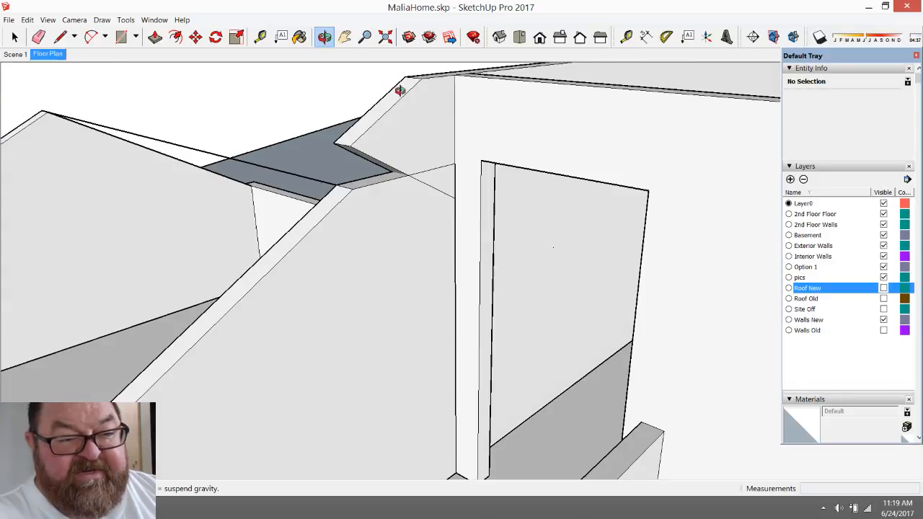
pyautogui.moveTo(457, 193)
pyautogui.mouseDown()
pyautogui.moveTo(522, 173)
pyautogui.moveTo(477, 144)
pyautogui.moveTo(445, 163)
pyautogui.moveTo(447, 198)
pyautogui.mouseUp()
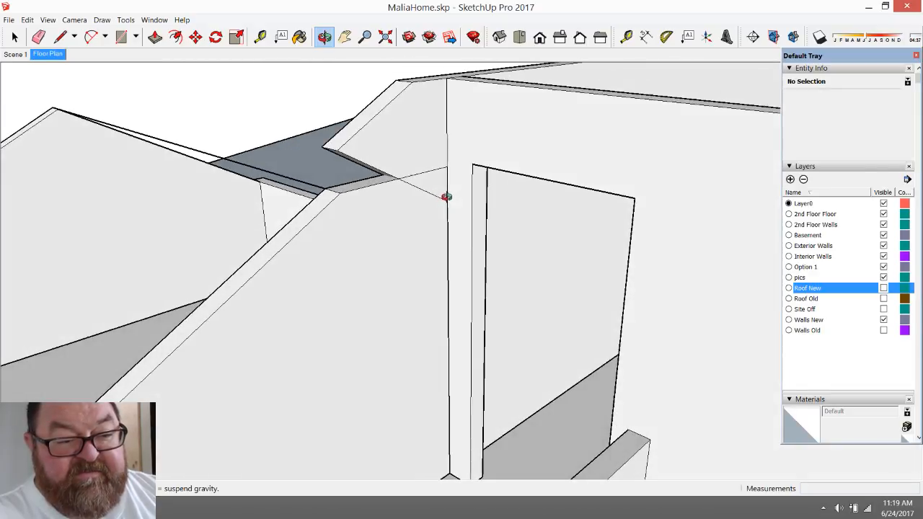
pyautogui.scroll(-2, 451, 202)
pyautogui.moveTo(449, 267); pyautogui.dragTo(397, 264)
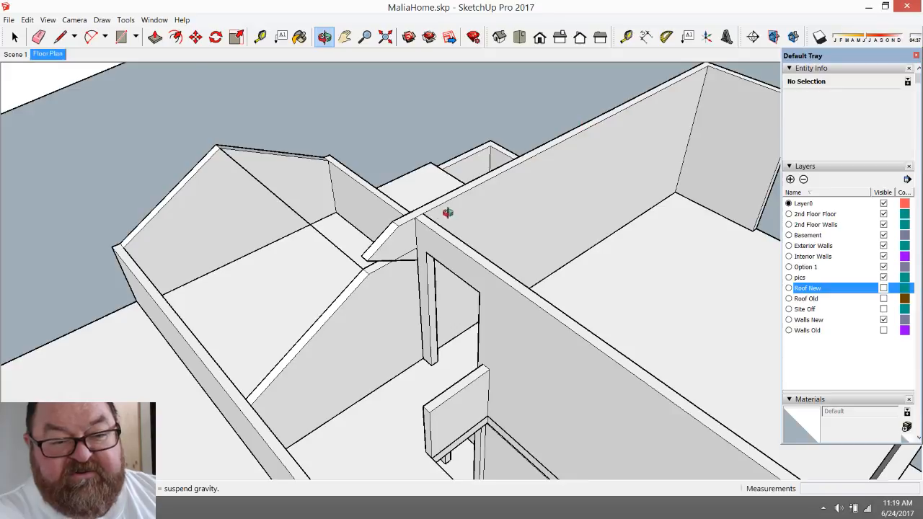
# - Examine the second-floor layout around the rear room, the stairwell and the stair landing
pyautogui.moveTo(445, 212); pyautogui.dragTo(460, 303)
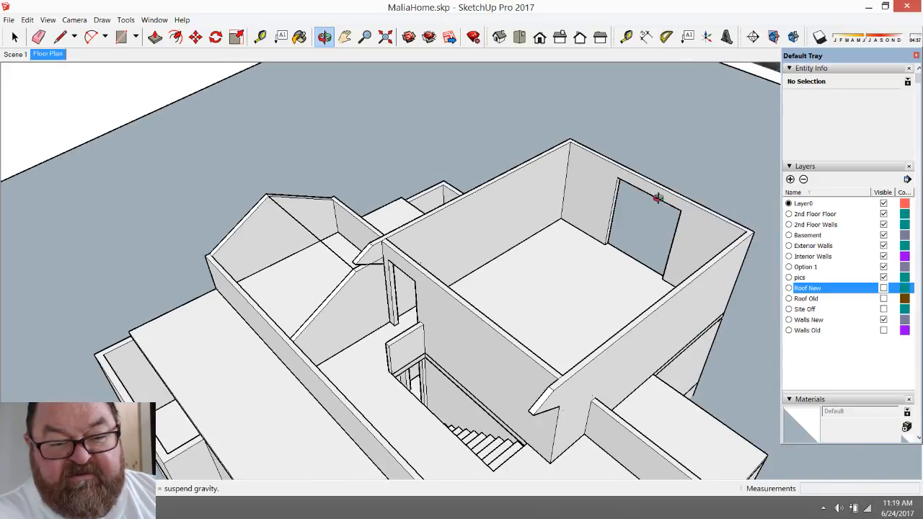
pyautogui.moveTo(434, 372); pyautogui.dragTo(556, 452)
pyautogui.scroll(2, 556, 442)
pyautogui.scroll(2, 556, 442)
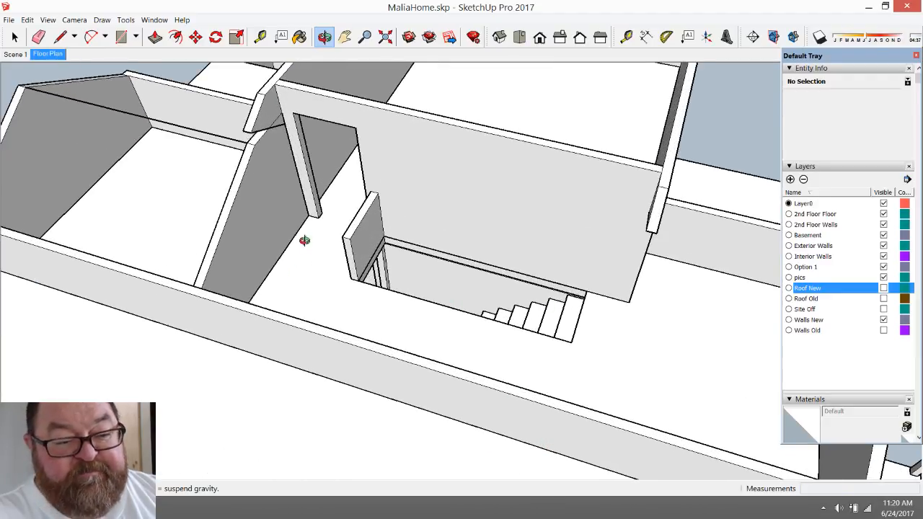
pyautogui.scroll(-2, 326, 264)
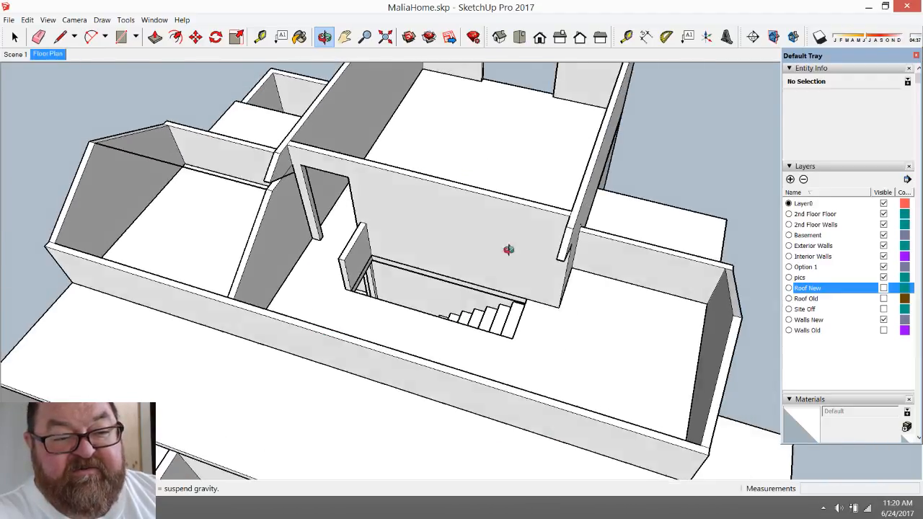
pyautogui.scroll(2, 469, 209)
pyautogui.scroll(-2, 462, 354)
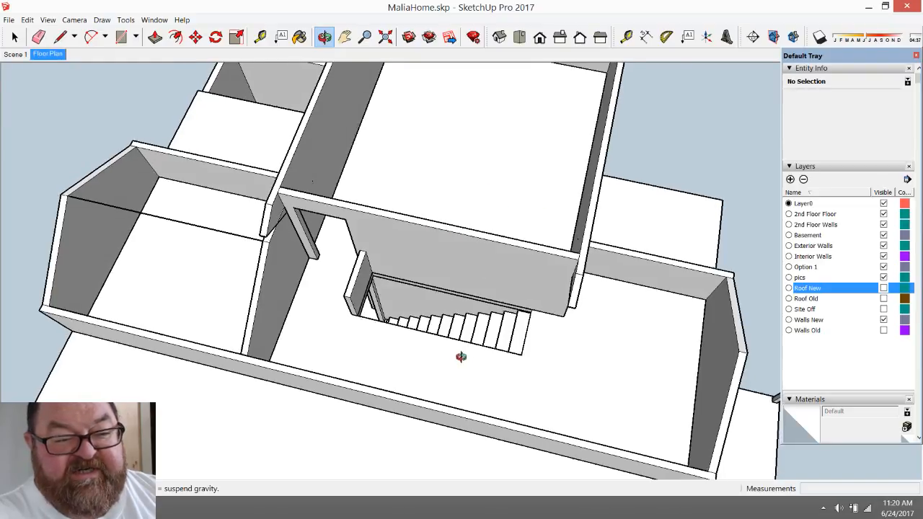
pyautogui.scroll(2, 404, 313)
pyautogui.scroll(-2, 495, 421)
# - Examine the side room and its sloping partition in relation to the hallway and stairs
pyautogui.scroll(3, 236, 210)
pyautogui.scroll(2, 236, 209)
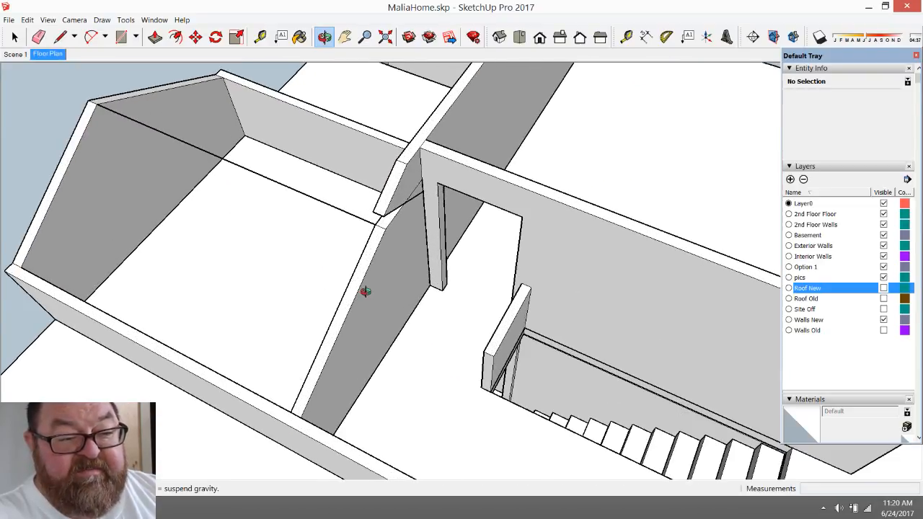
pyautogui.scroll(3, 249, 229)
pyautogui.moveTo(249, 229); pyautogui.dragTo(244, 168)
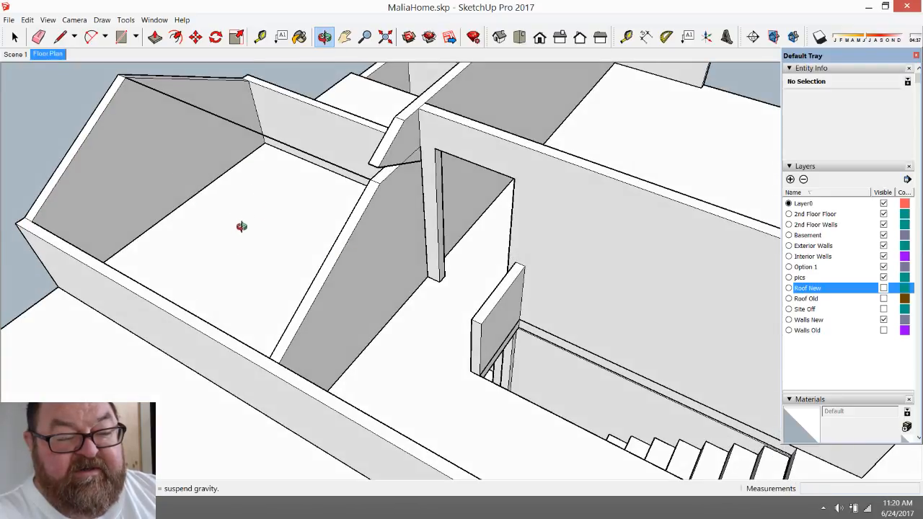
pyautogui.scroll(-2, 157, 217)
pyautogui.scroll(-2, 253, 267)
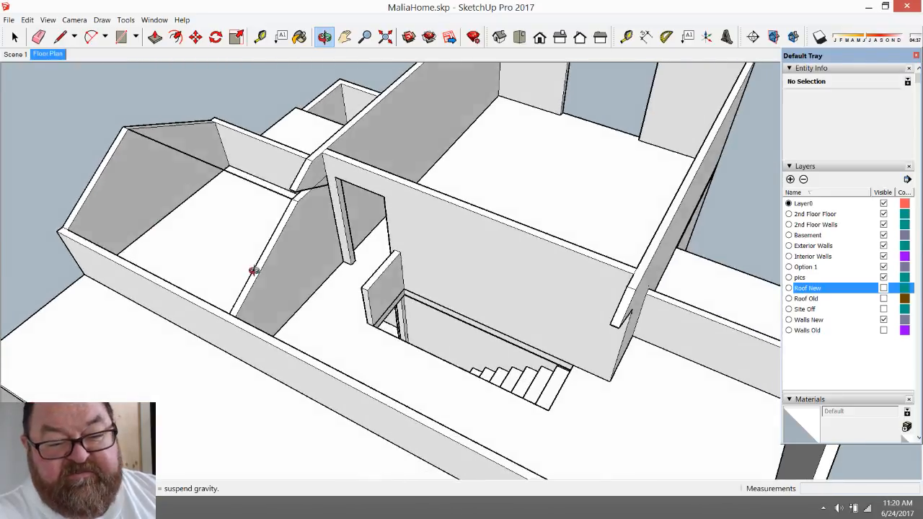
pyautogui.scroll(-2, 136, 260)
pyautogui.moveTo(393, 355); pyautogui.dragTo(493, 268)
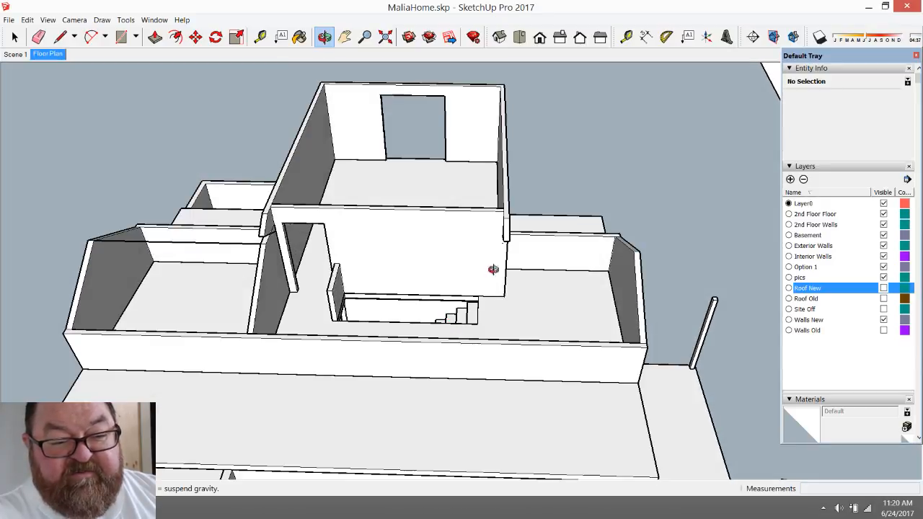
pyautogui.moveTo(493, 317); pyautogui.dragTo(291, 313)
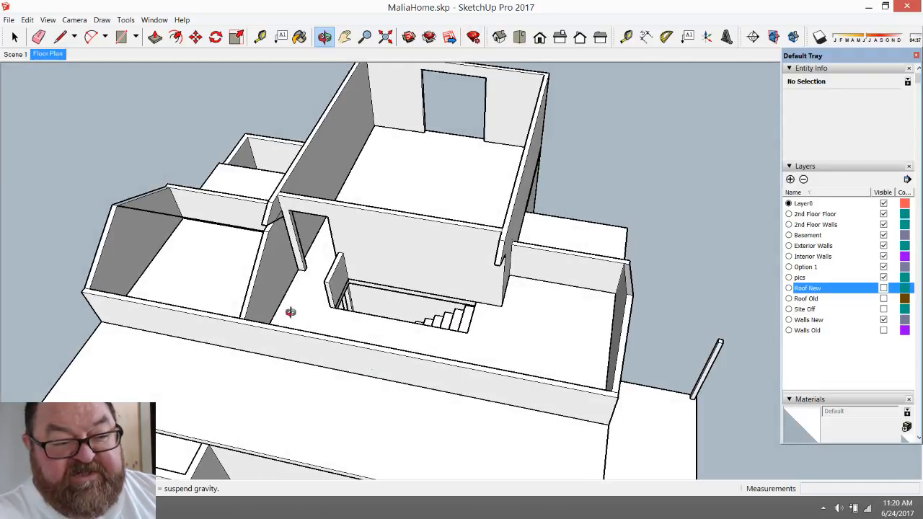
# - Place a vertical guide on the side room's sloping partition, 4.5 inches from the wall end beside the doorway
pyautogui.scroll(3, 267, 238)
pyautogui.moveTo(488, 390); pyautogui.dragTo(244, 306)
pyautogui.scroll(3, 257, 282)
pyautogui.scroll(3, 257, 282)
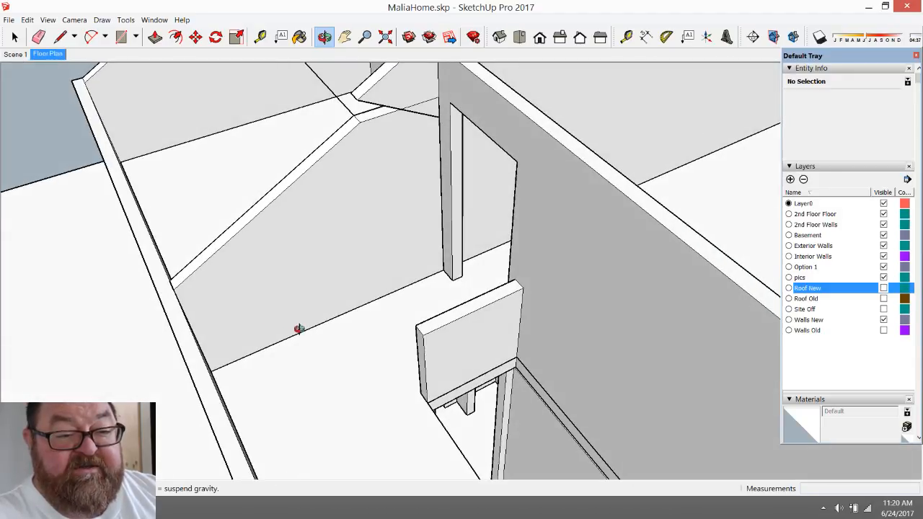
pyautogui.scroll(3, 353, 187)
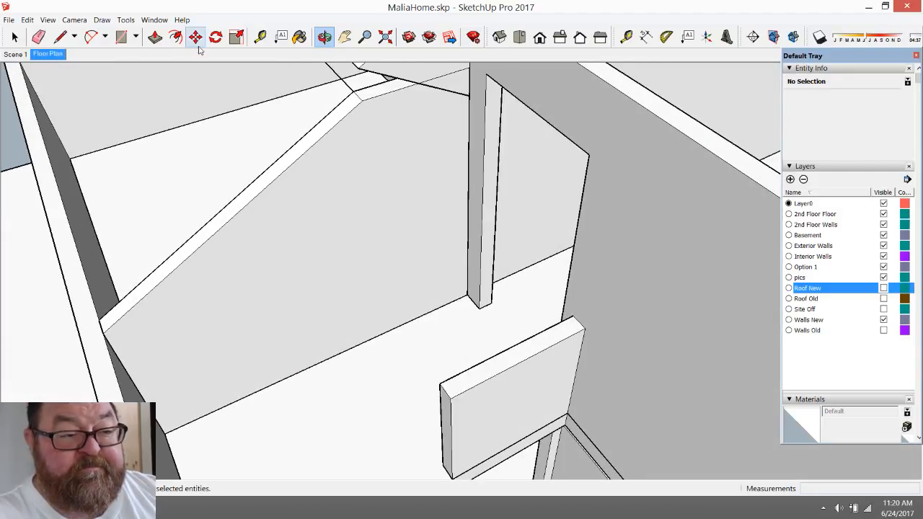
pyautogui.click(259, 37)
pyautogui.click(469, 137)
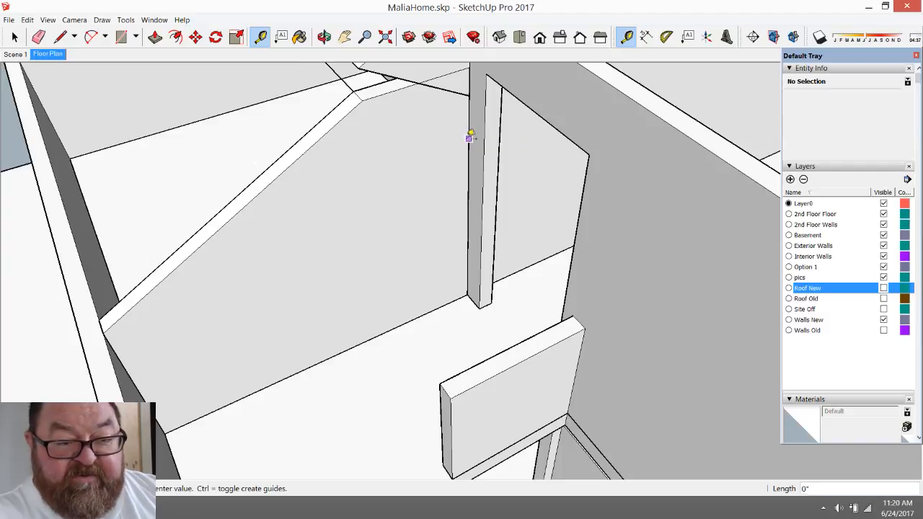
pyautogui.write('4.5')
pyautogui.press('Return')
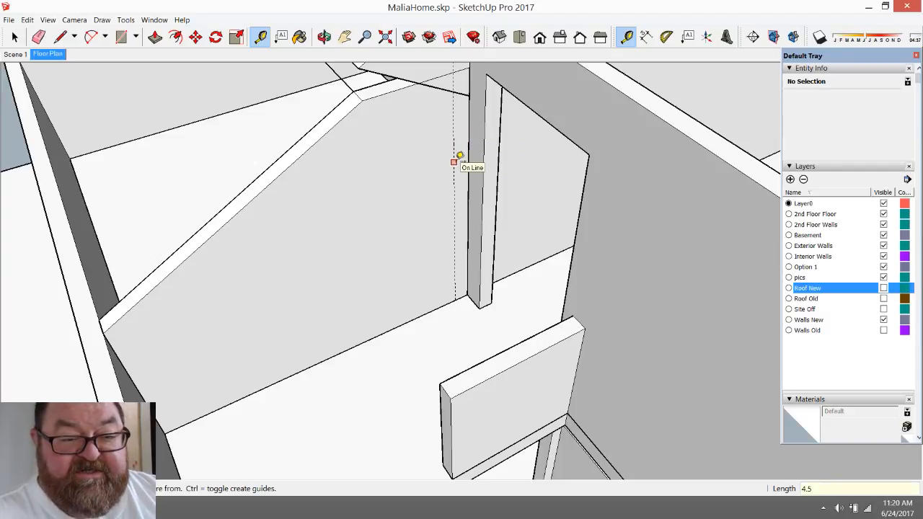
# - Place a second vertical guide on the partition, 32 inches from the first one, marking a door width
pyautogui.click(454, 163)
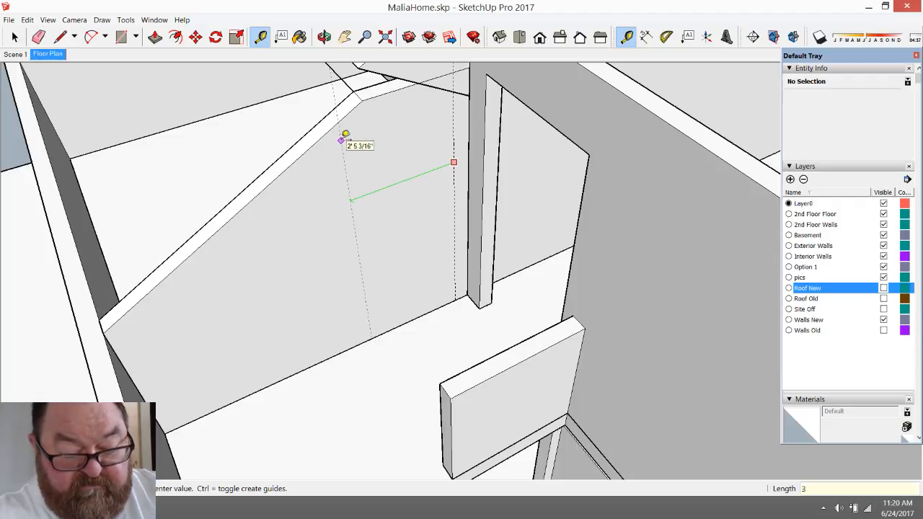
pyautogui.write('2')
pyautogui.press('Return')
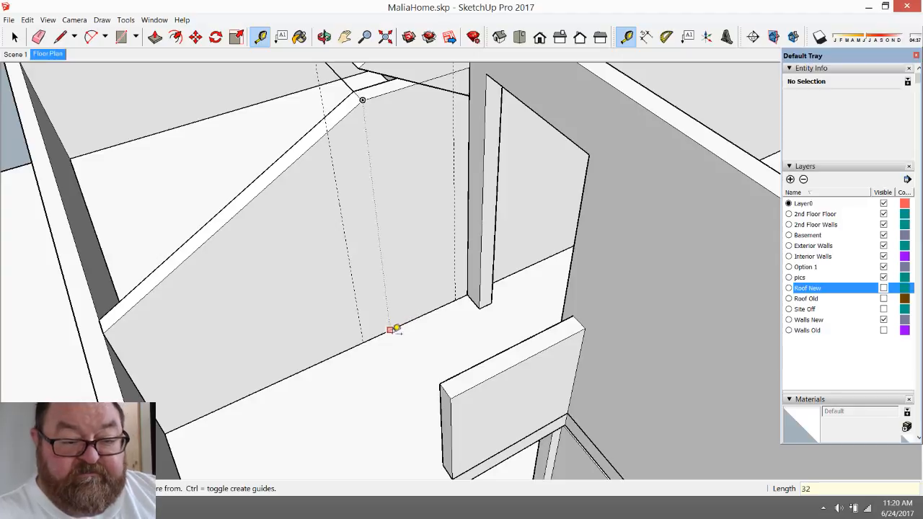
# - Place a horizontal guide along the partition 6'8" above the floor to mark the door head height
pyautogui.click(390, 330)
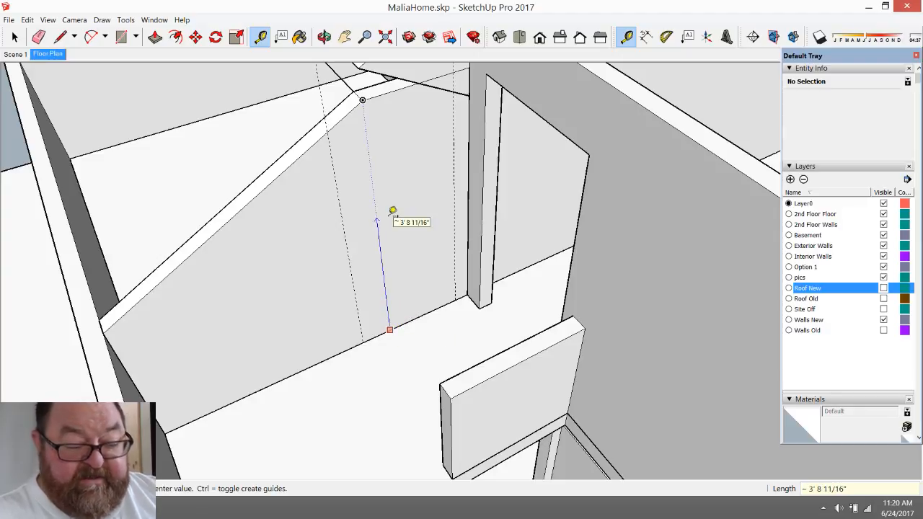
pyautogui.press('Escape')
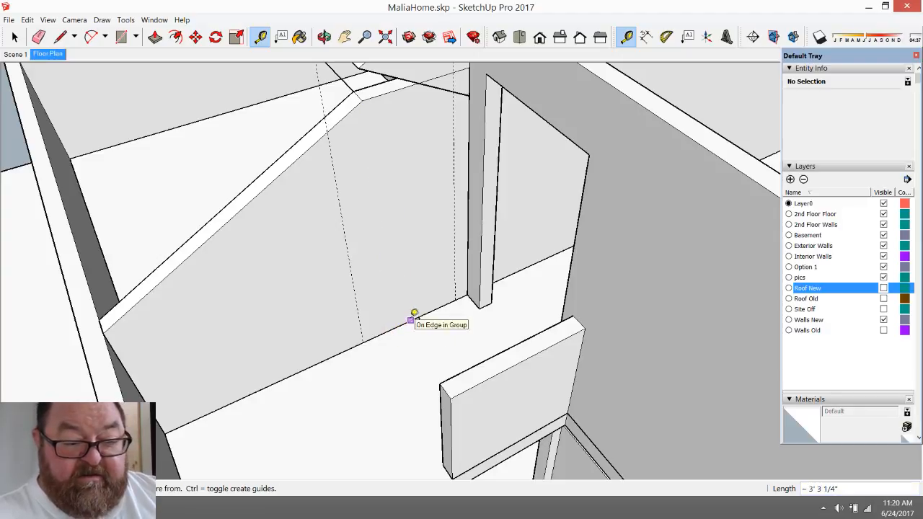
pyautogui.click(411, 319)
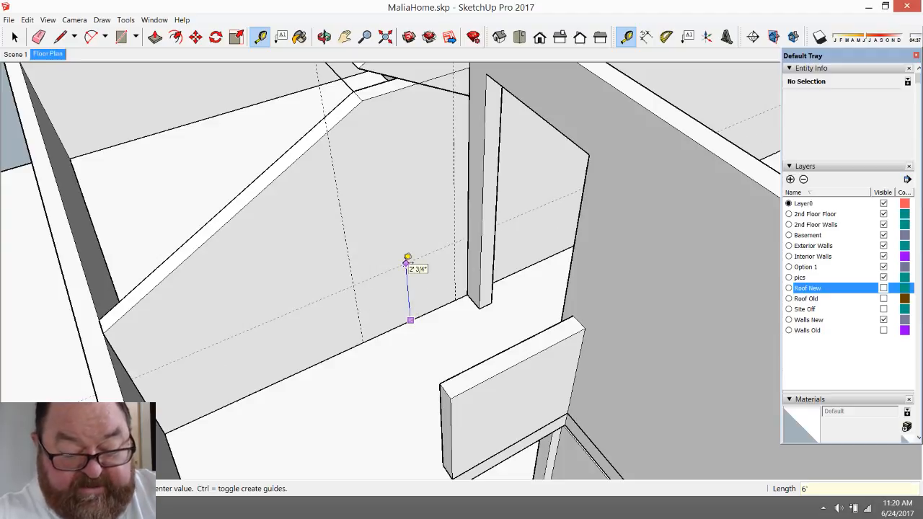
pyautogui.click(408, 258)
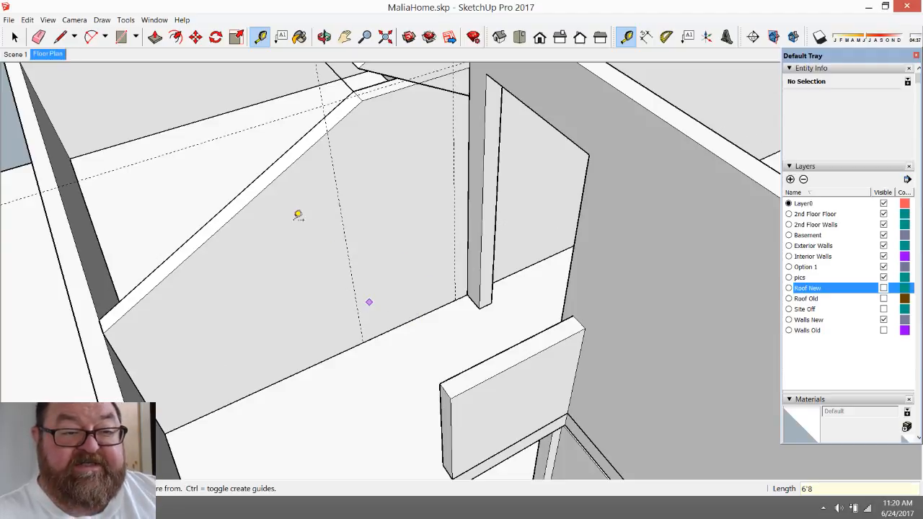
# - Compare the door guides with the sloping top of the partition and show the Roof New layer again
pyautogui.click(324, 37)
pyautogui.moveTo(341, 371); pyautogui.dragTo(415, 224)
pyautogui.scroll(8, 411, 80)
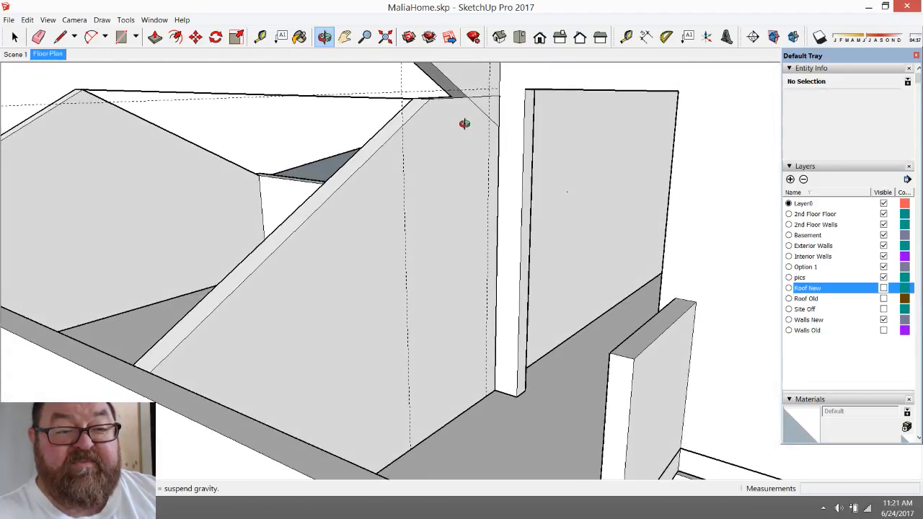
pyautogui.moveTo(464, 124); pyautogui.dragTo(456, 104)
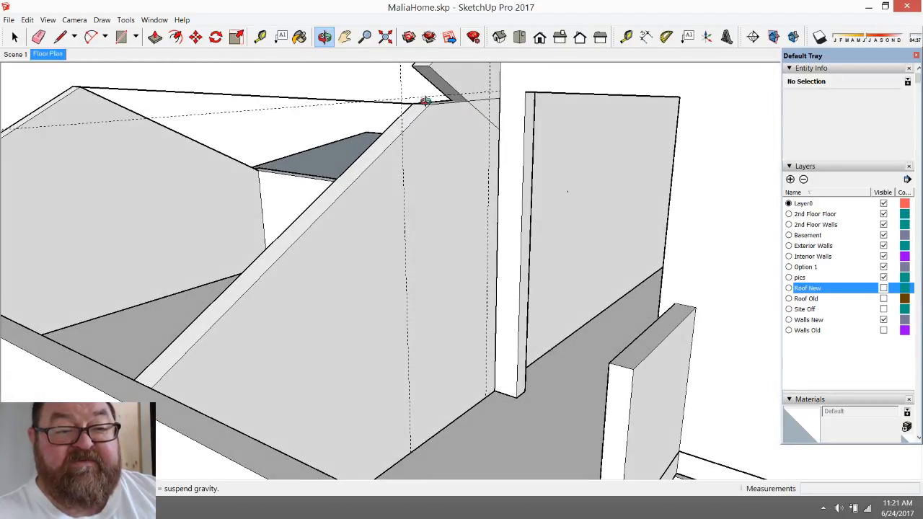
pyautogui.scroll(-4, 455, 243)
pyautogui.moveTo(430, 255); pyautogui.dragTo(331, 333)
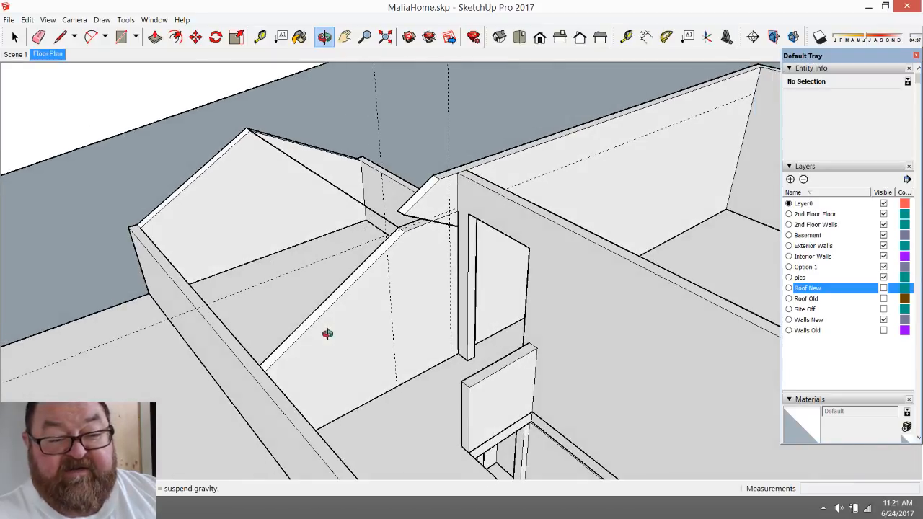
pyautogui.click(883, 289)
# - Examine from above where the door guides fall relative to the new gable roof and the main roof slope
pyautogui.moveTo(381, 268); pyautogui.dragTo(542, 322)
pyautogui.moveTo(434, 268); pyautogui.dragTo(675, 270)
pyautogui.moveTo(662, 229); pyautogui.dragTo(383, 270)
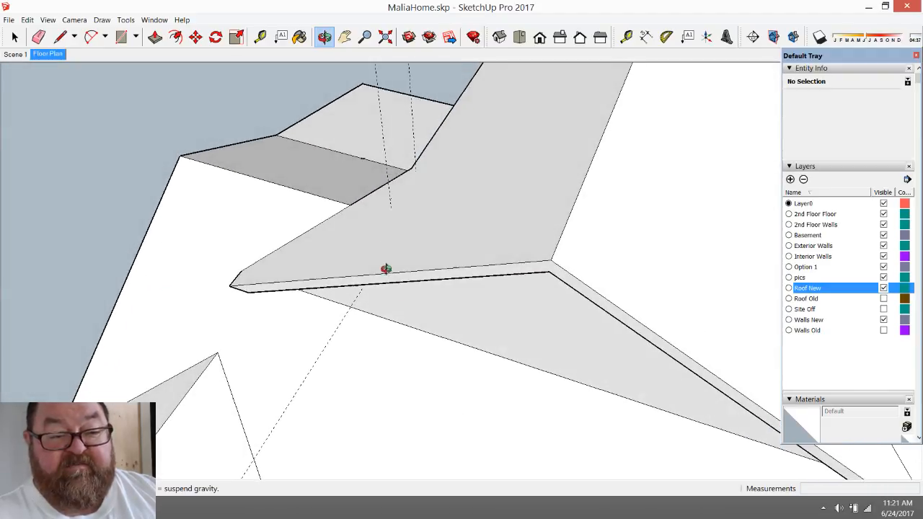
pyautogui.moveTo(387, 196); pyautogui.dragTo(536, 208)
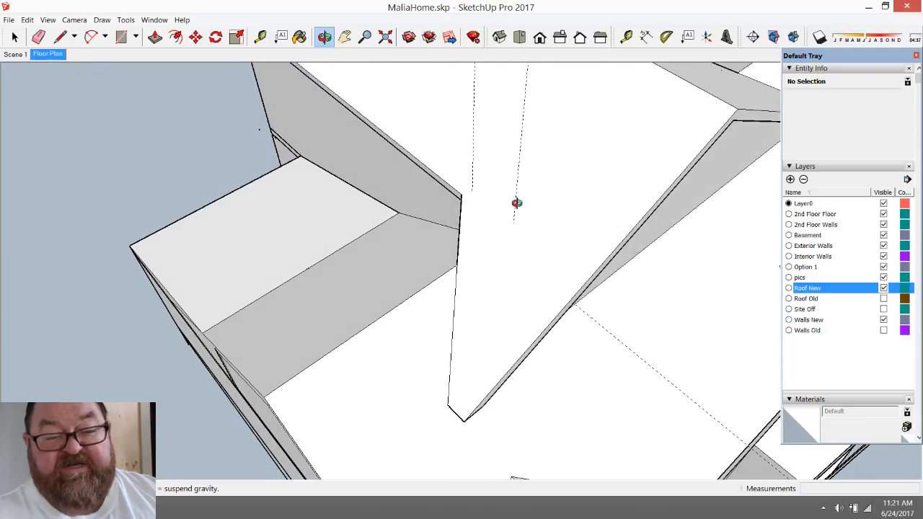
pyautogui.moveTo(561, 252); pyautogui.dragTo(470, 240)
pyautogui.moveTo(587, 209); pyautogui.dragTo(580, 199)
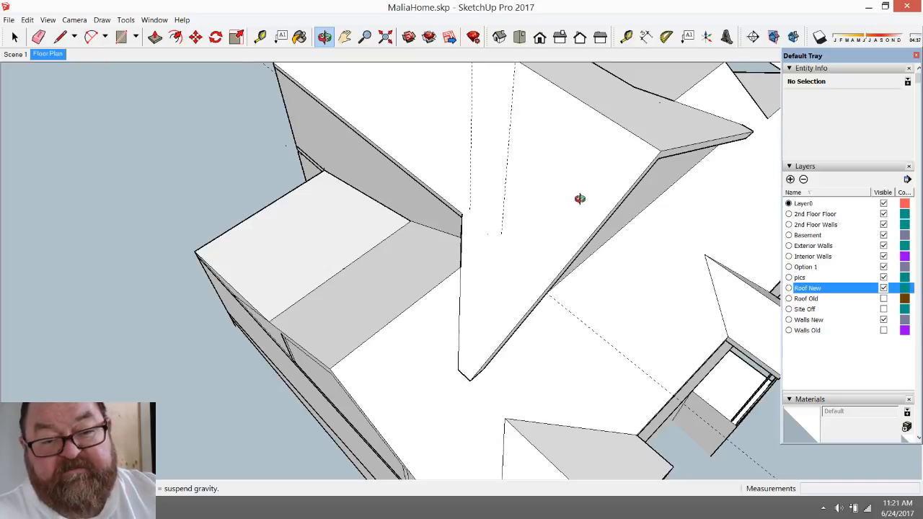
# - Switch to the YouTube Live Dashboard in the browser and read the latest chat messages
pyautogui.hotkey('alt', 'Tab')
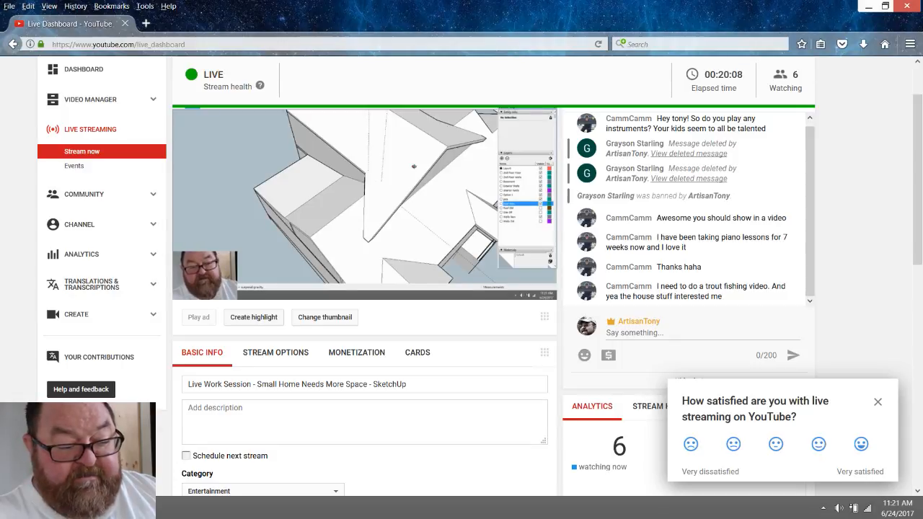
# - Switch back to the MaliaHome model in SketchUp and examine the new gable roof's front end against the door guides
pyautogui.hotkey('alt', 'Tab')
pyautogui.moveTo(362, 260); pyautogui.dragTo(499, 249)
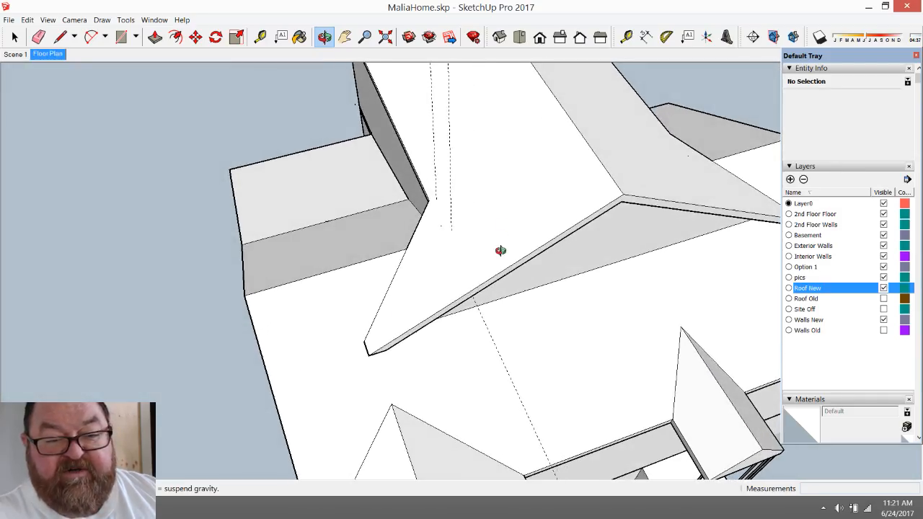
pyautogui.moveTo(456, 310); pyautogui.dragTo(488, 287)
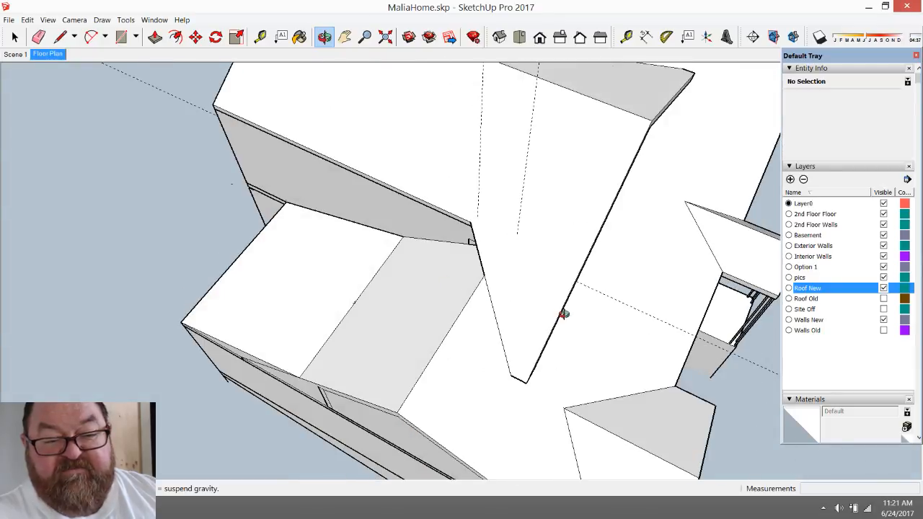
pyautogui.scroll(3, 527, 225)
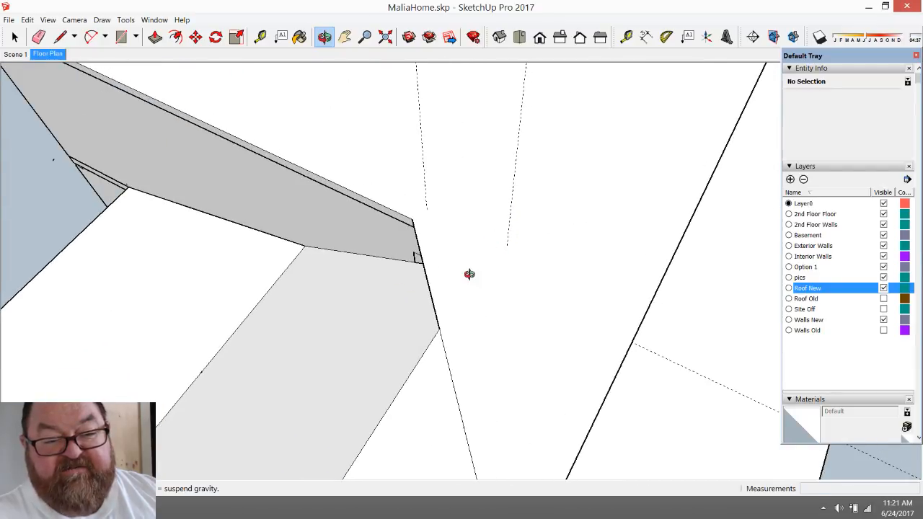
pyautogui.moveTo(470, 275); pyautogui.dragTo(541, 188)
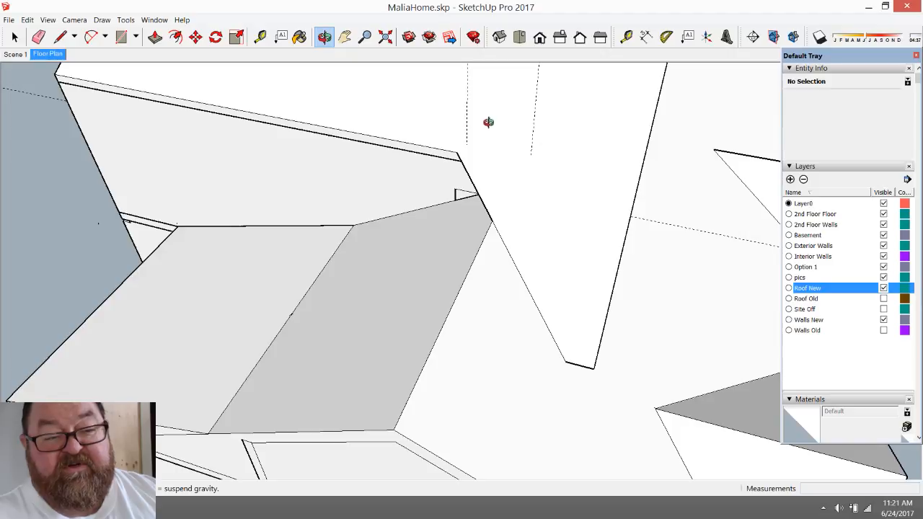
pyautogui.moveTo(483, 291); pyautogui.dragTo(341, 292)
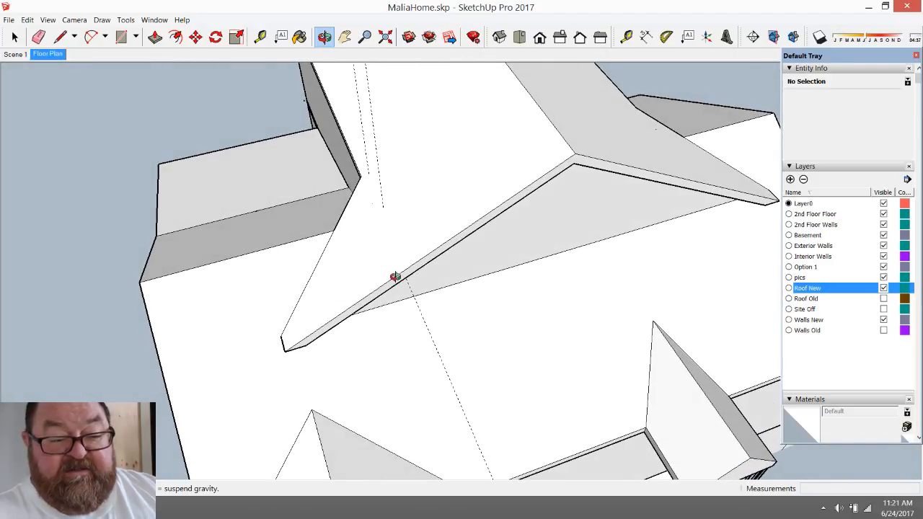
# - Open the Roof New group for editing and push the gable's front overhang back flush with the gable face
pyautogui.click(15, 36)
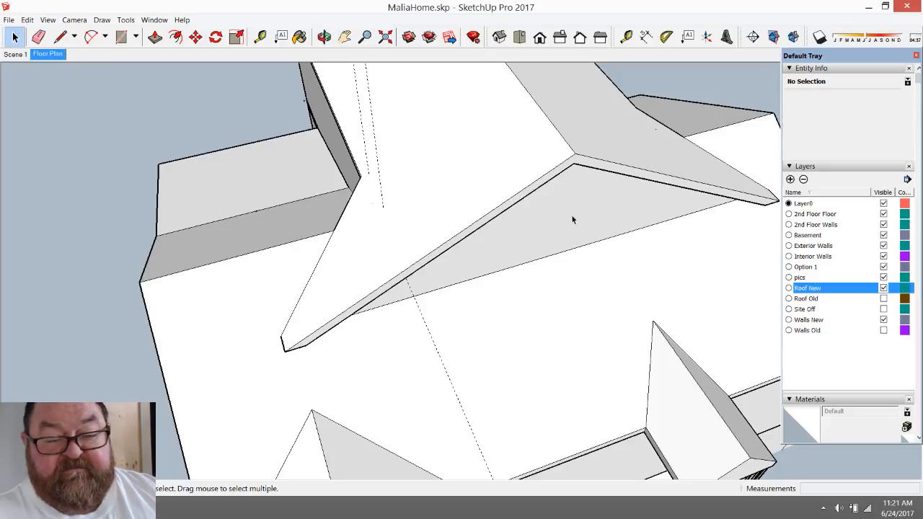
pyautogui.doubleClick(528, 195)
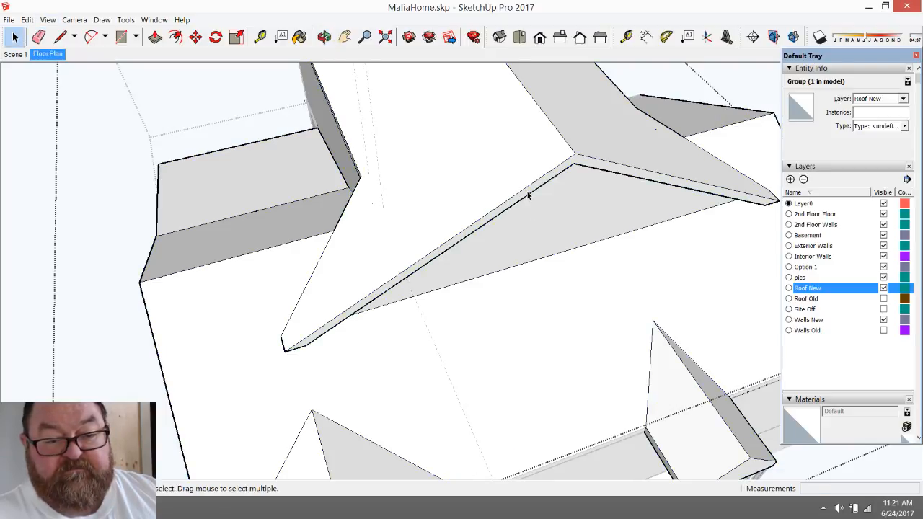
pyautogui.click(155, 37)
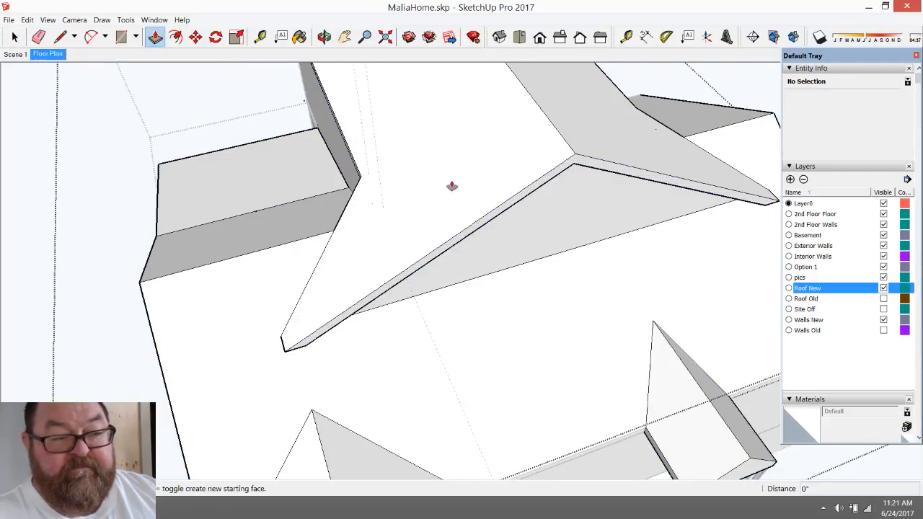
pyautogui.click(544, 188)
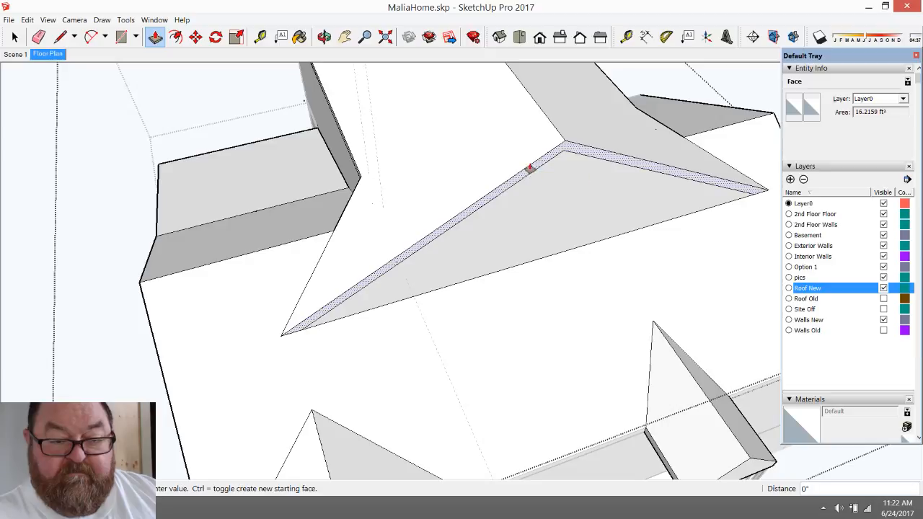
pyautogui.click(531, 167)
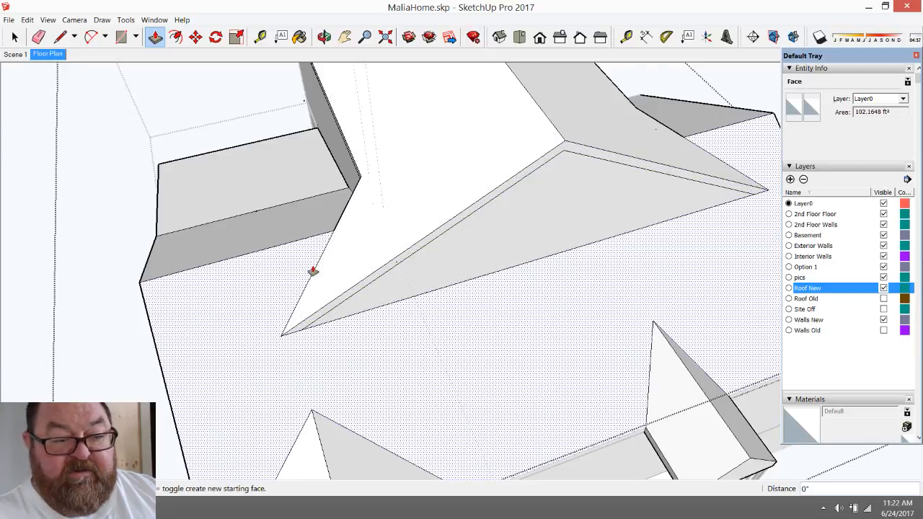
# - Place a guide parallel to the gable's front edge, 24" back on the roof slope with the door guides
pyautogui.click(324, 37)
pyautogui.moveTo(324, 87); pyautogui.dragTo(570, 221)
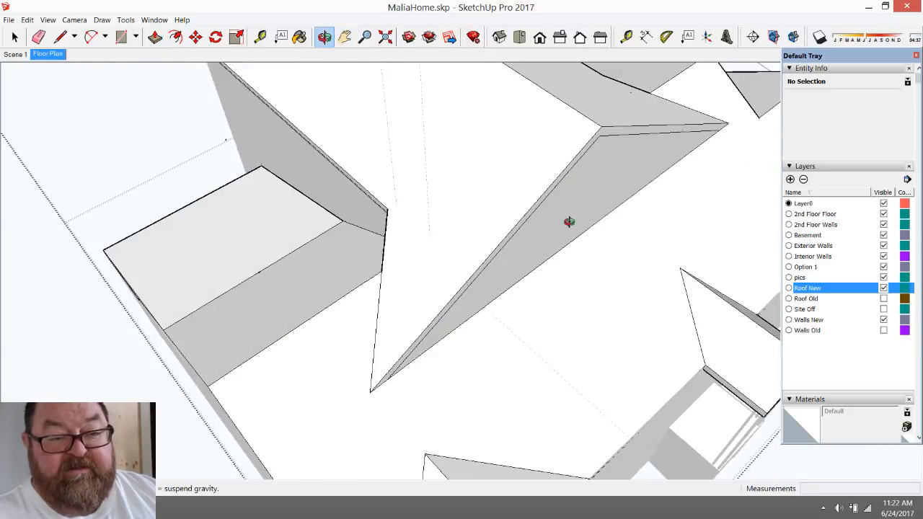
pyautogui.moveTo(570, 222); pyautogui.dragTo(599, 224, button='middle')
pyautogui.moveTo(599, 223); pyautogui.dragTo(555, 261)
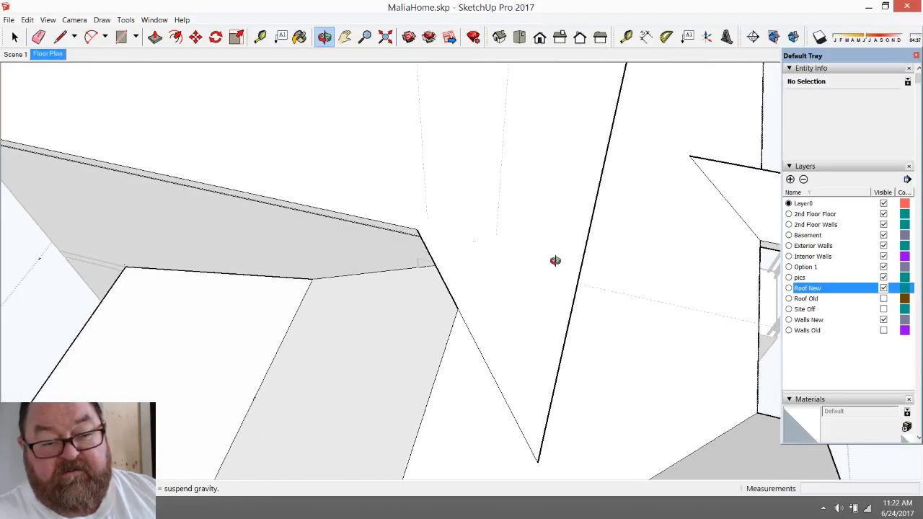
pyautogui.click(260, 36)
pyautogui.click(587, 239)
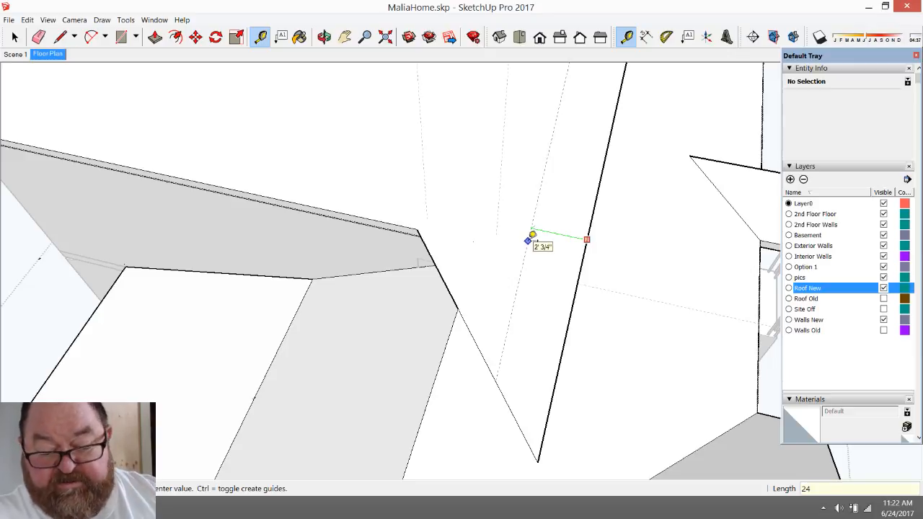
pyautogui.press('Return')
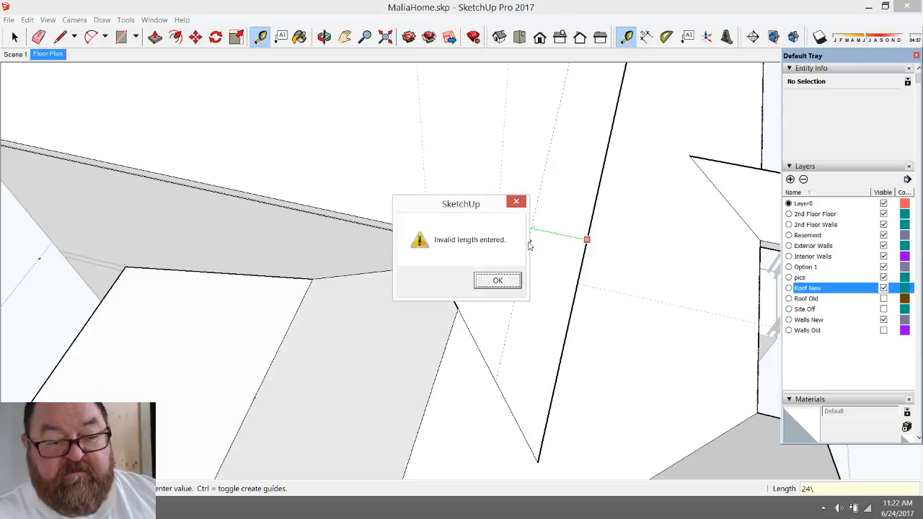
pyautogui.click(498, 280)
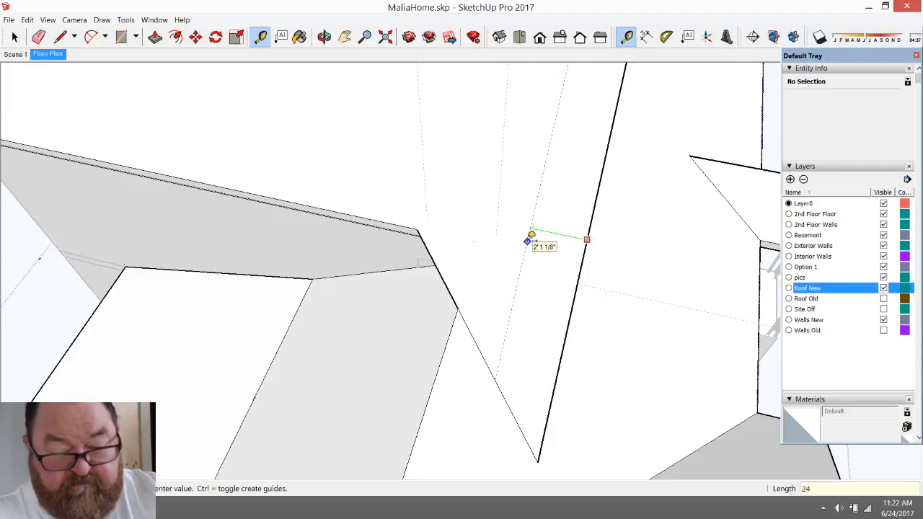
pyautogui.press('Escape')
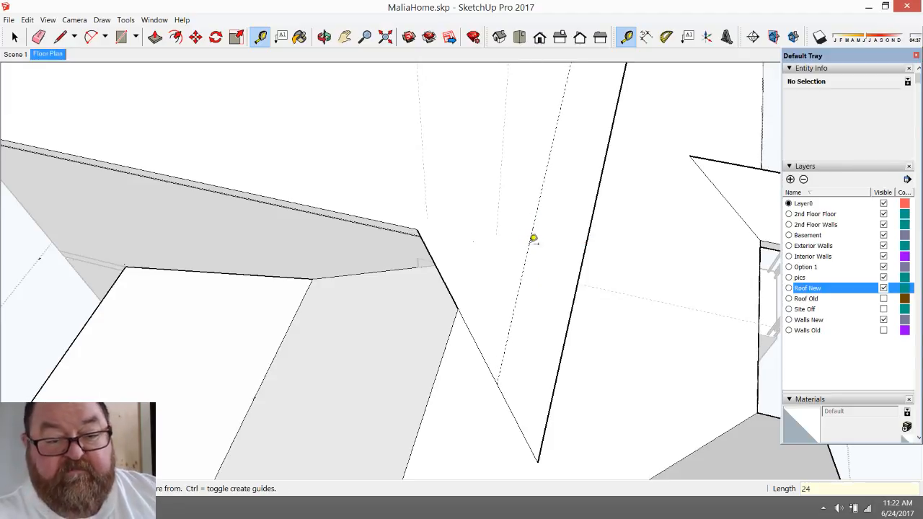
pyautogui.moveTo(533, 237); pyautogui.dragTo(531, 329, button='middle')
# - Draw an edge along the new guide from the valley with the main roof up to the gable ridge
pyautogui.click(325, 37)
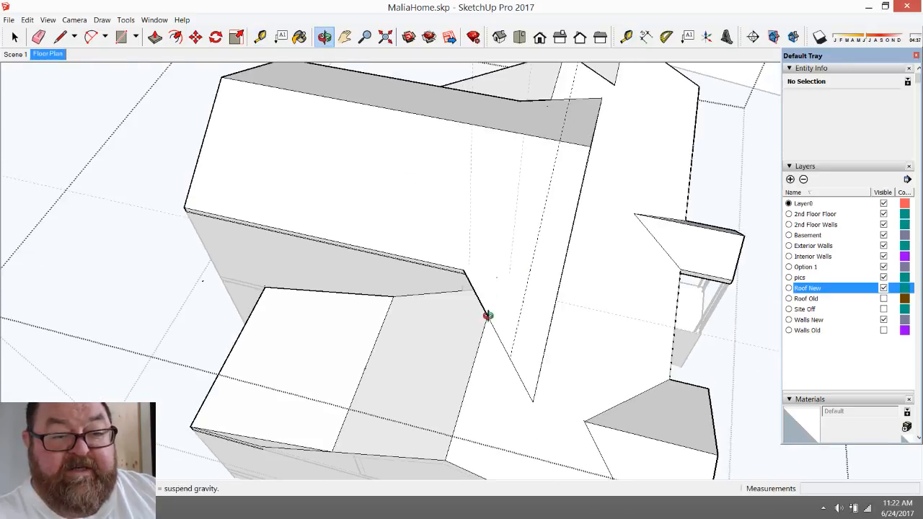
pyautogui.moveTo(488, 315); pyautogui.dragTo(298, 245)
pyautogui.scroll(3, 437, 127)
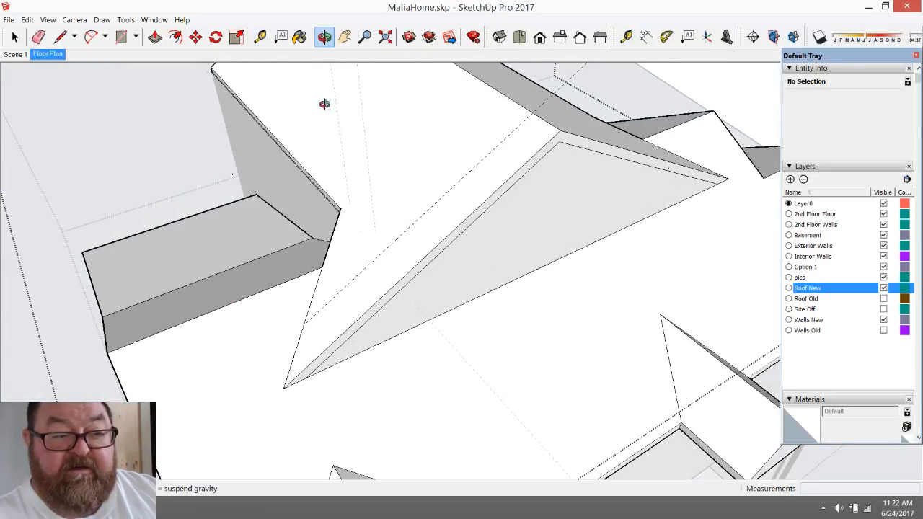
pyautogui.click(60, 36)
pyautogui.click(305, 321)
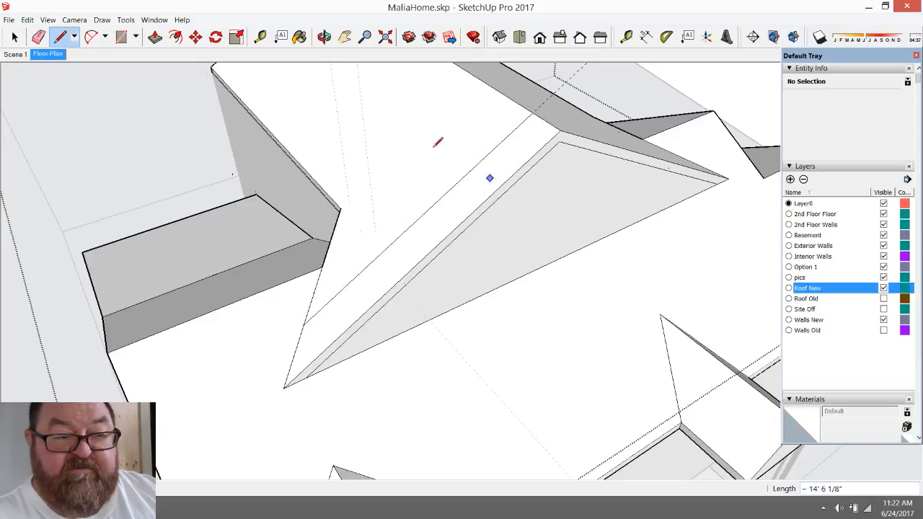
# - Place a matching guide 2' back from the gable's front edge on the opposite slope, through the ridge endpoint of the drawn edge
pyautogui.click(325, 37)
pyautogui.moveTo(497, 155); pyautogui.dragTo(367, 131)
pyautogui.click(262, 38)
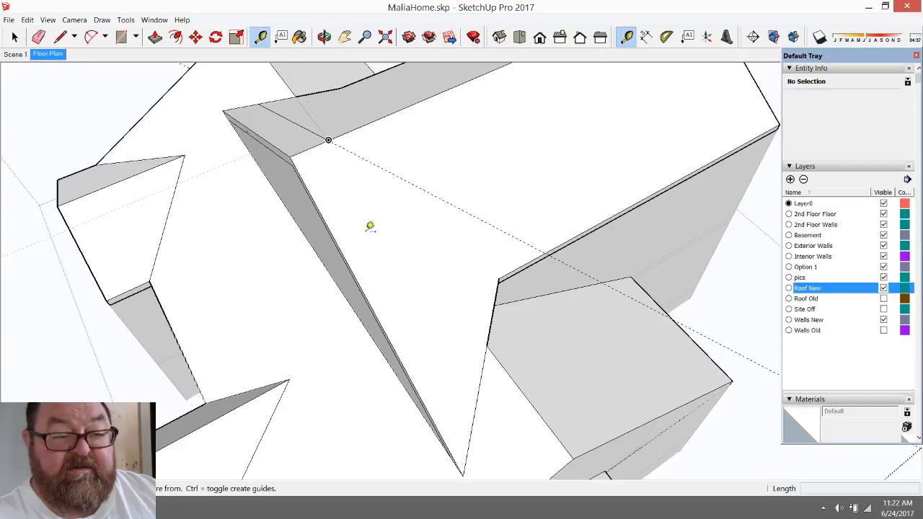
pyautogui.click(326, 225)
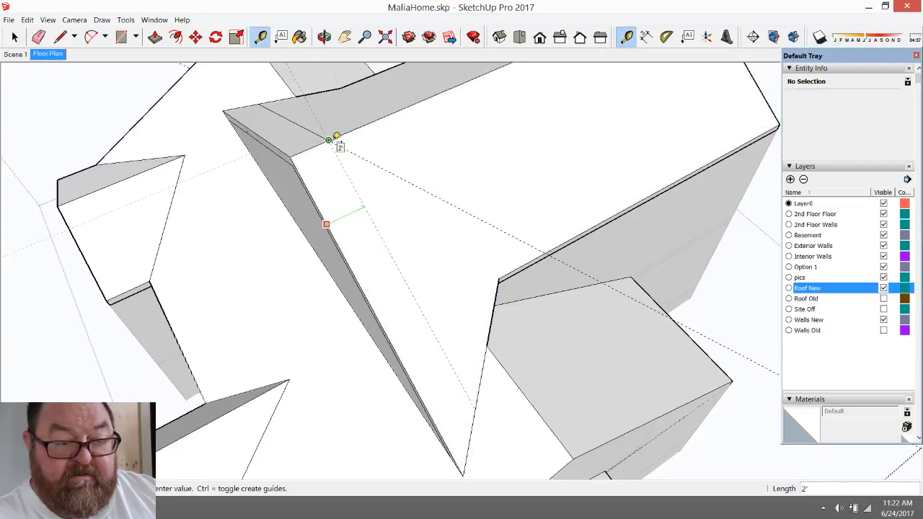
pyautogui.click(338, 139)
# - Draw an edge along the second guide from the gable ridge down to the valley with the main roof
pyautogui.press('l')
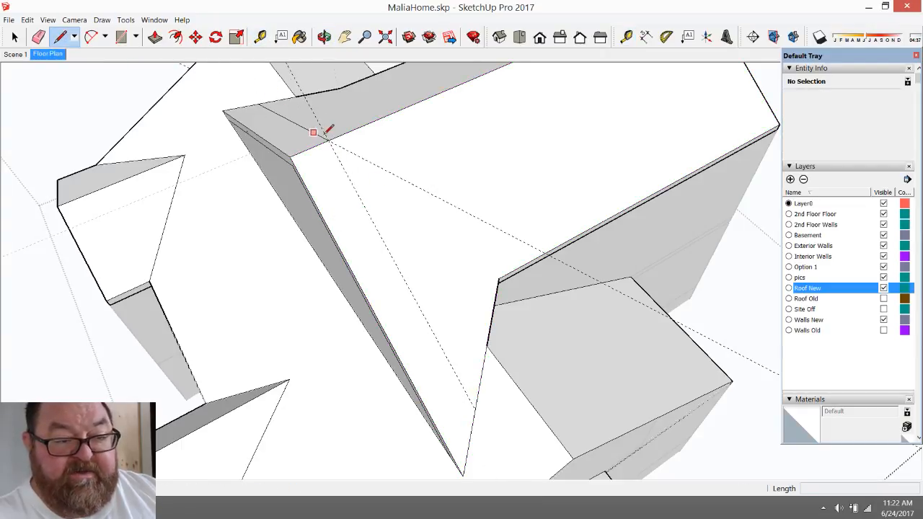
pyautogui.click(328, 137)
pyautogui.scroll(-2, 330, 130)
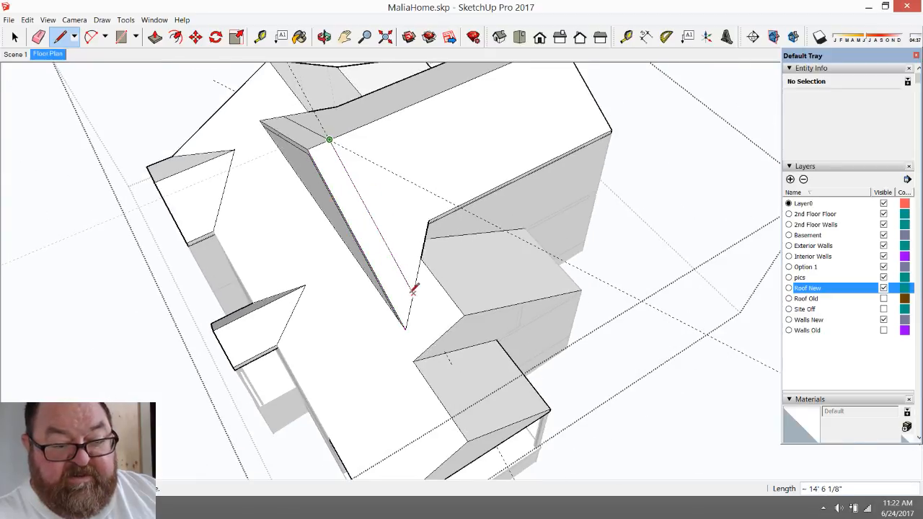
pyautogui.scroll(1, 367, 174)
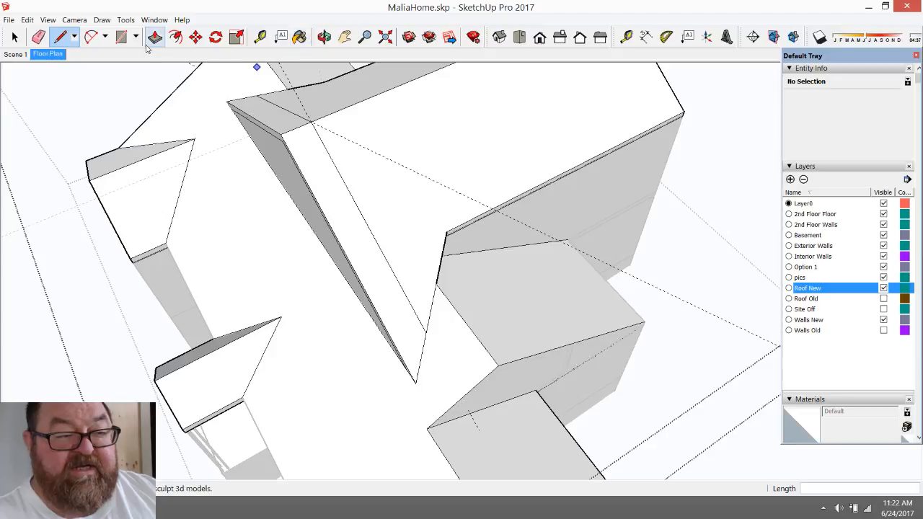
# - Erase the edges of the gable's front strip ahead of the two new cut lines
pyautogui.click(38, 37)
pyautogui.click(292, 147)
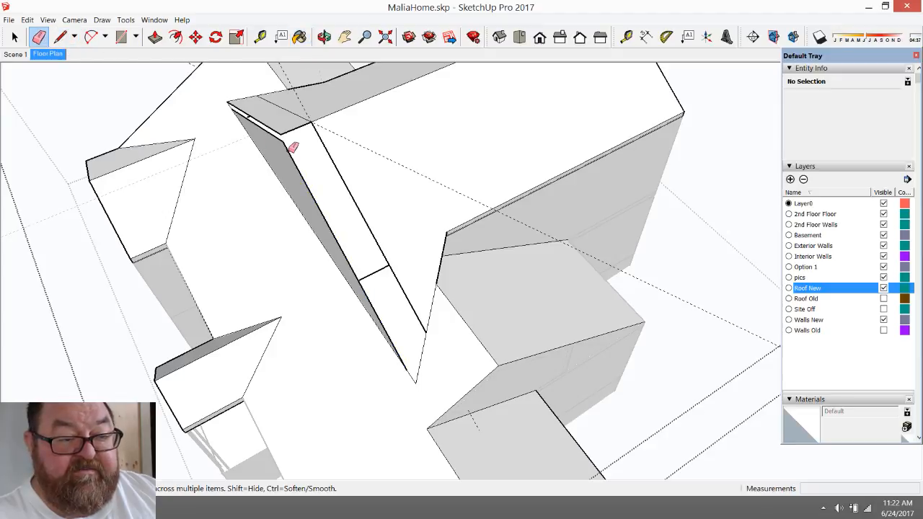
pyautogui.click(292, 153)
pyautogui.click(287, 133)
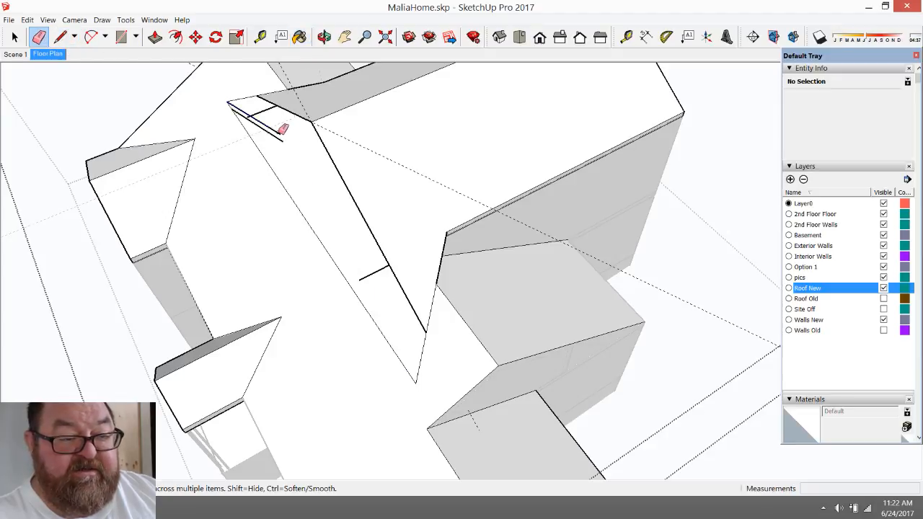
pyautogui.click(277, 133)
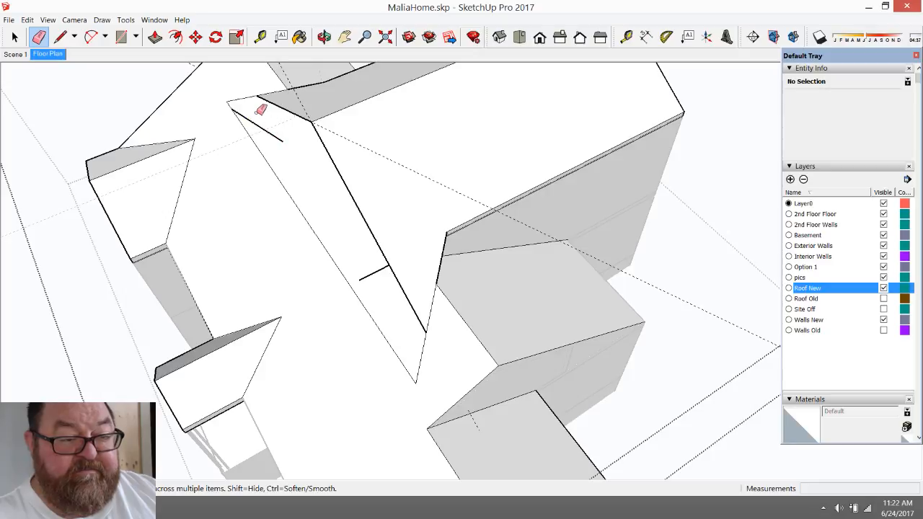
pyautogui.click(256, 143)
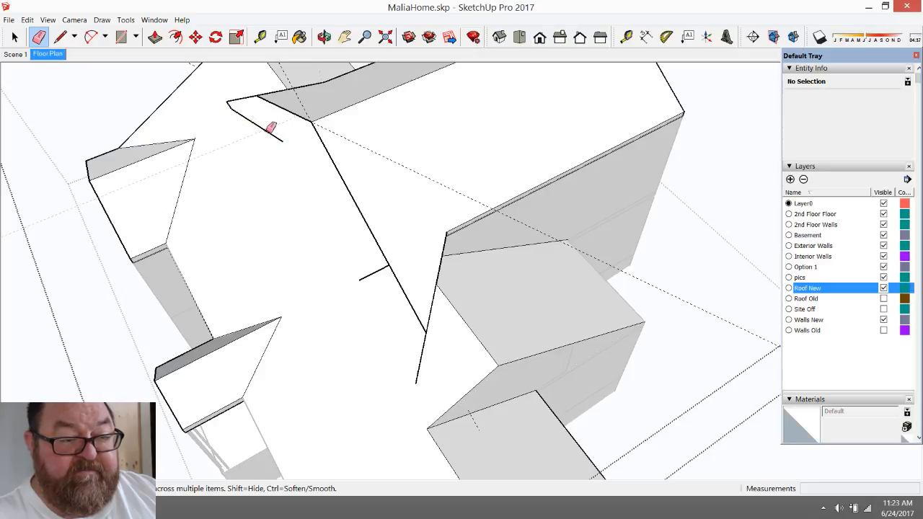
pyautogui.click(273, 133)
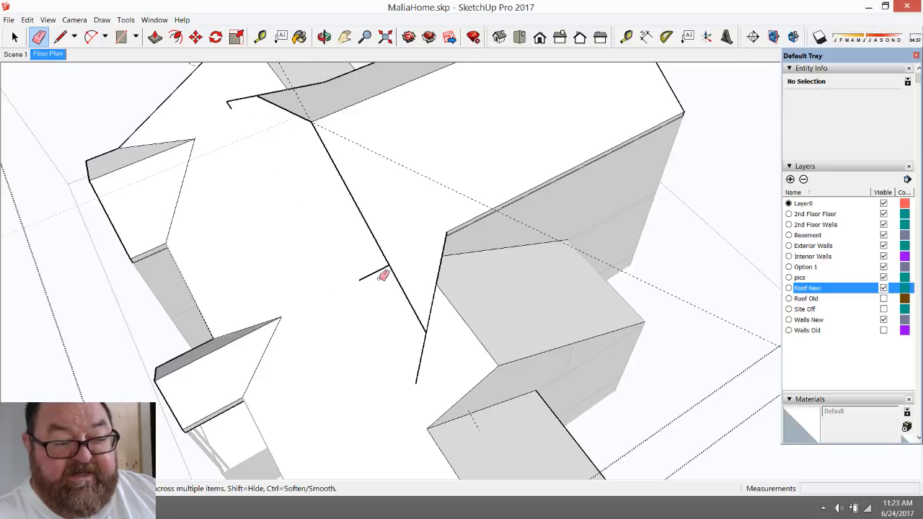
# - Close the shortened gable end with an edge between its two lower corners, and erase the stray edges and the leftover guide beside it
pyautogui.click(325, 37)
pyautogui.moveTo(310, 274)
pyautogui.mouseDown()
pyautogui.moveTo(572, 300)
pyautogui.moveTo(495, 325)
pyautogui.moveTo(518, 322)
pyautogui.moveTo(548, 284)
pyautogui.moveTo(525, 279)
pyautogui.mouseUp()
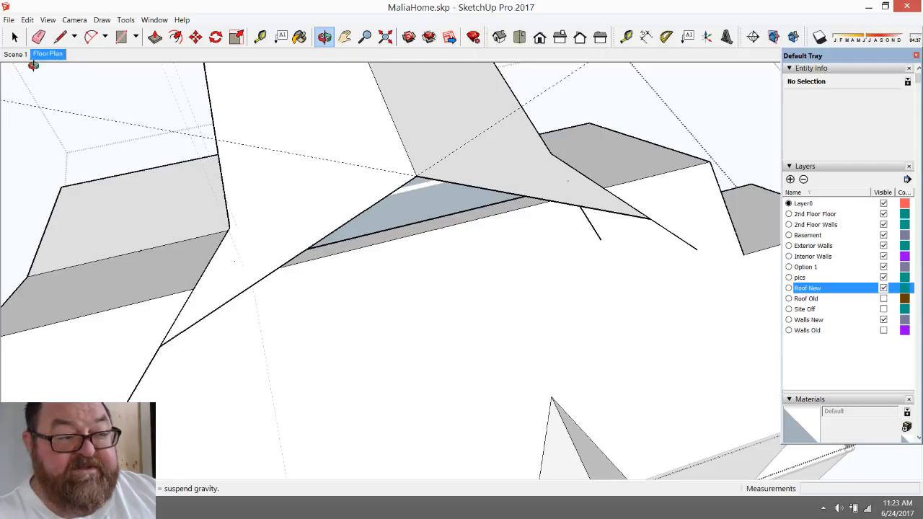
pyautogui.click(39, 36)
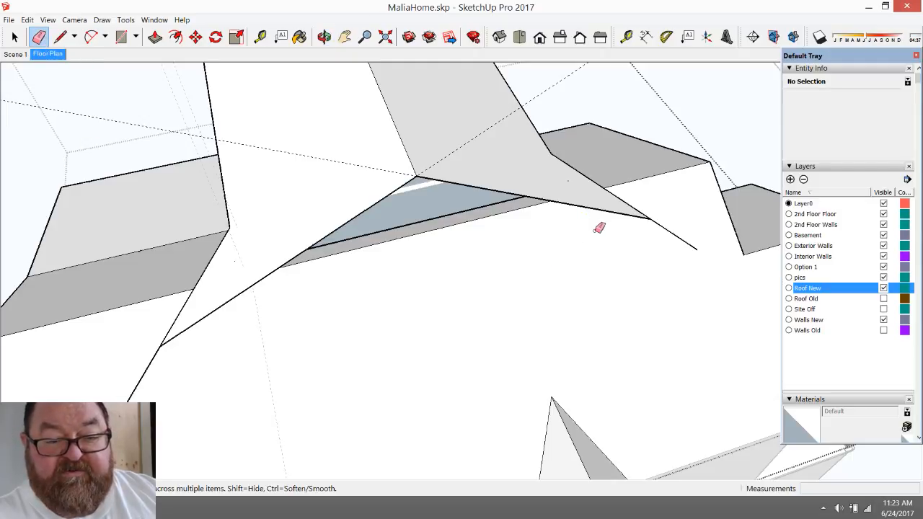
pyautogui.click(60, 36)
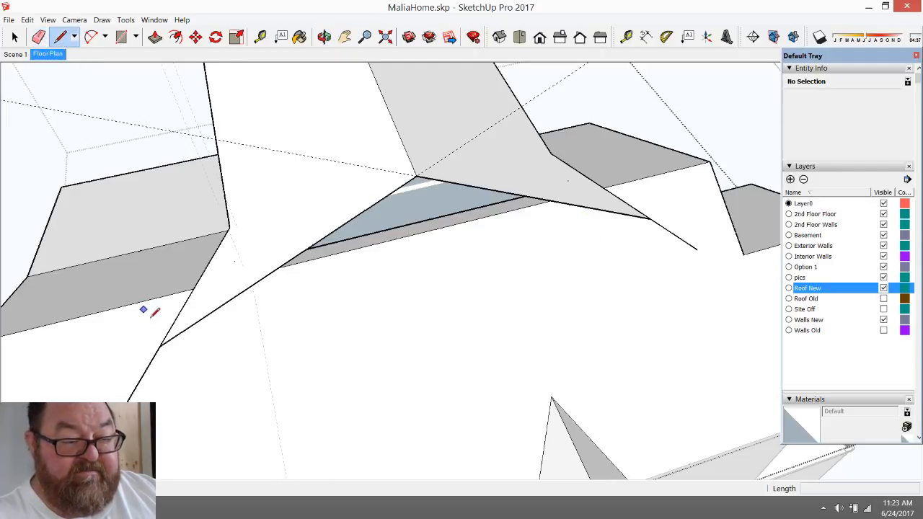
pyautogui.click(159, 346)
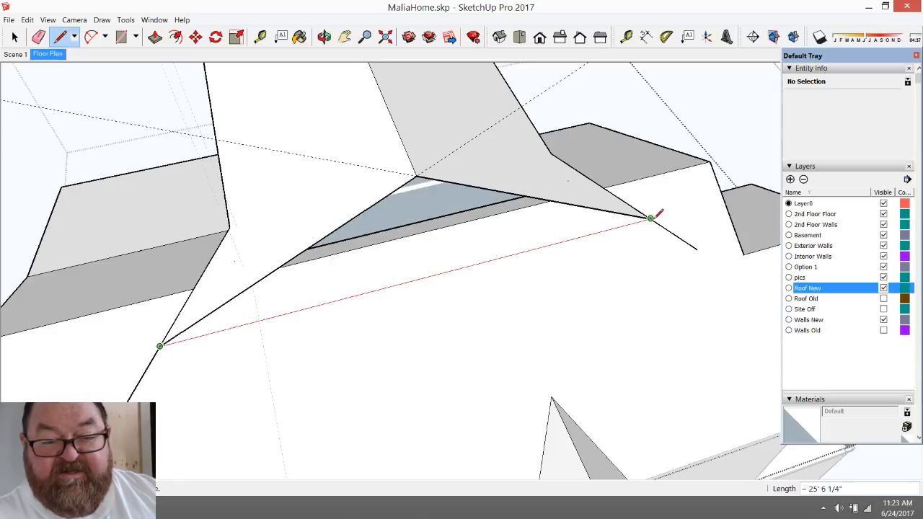
pyautogui.click(649, 218)
pyautogui.click(38, 36)
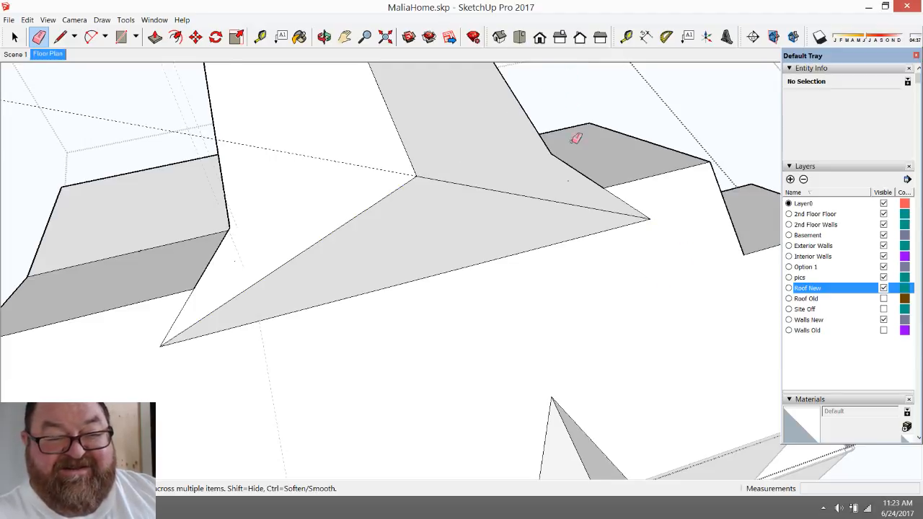
pyautogui.scroll(-2, 598, 232)
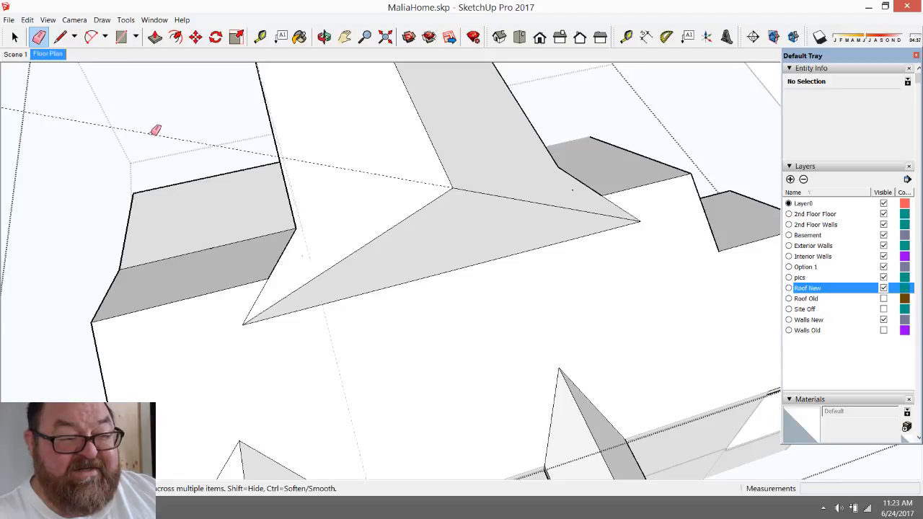
# - Try a guide 7" inside one sloping edge of the triangular face at the shortened gable end
pyautogui.click(325, 37)
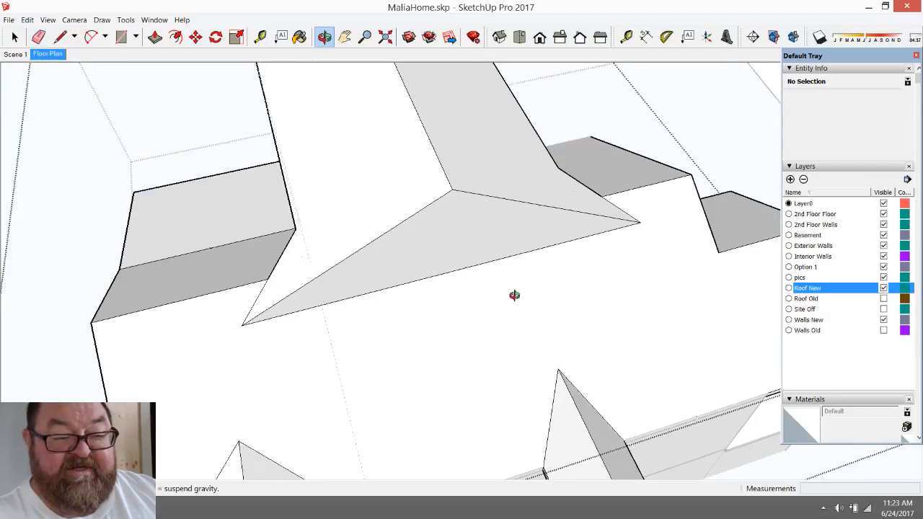
pyautogui.moveTo(513, 295); pyautogui.dragTo(366, 186)
pyautogui.scroll(-3, 366, 185)
pyautogui.scroll(6, 404, 163)
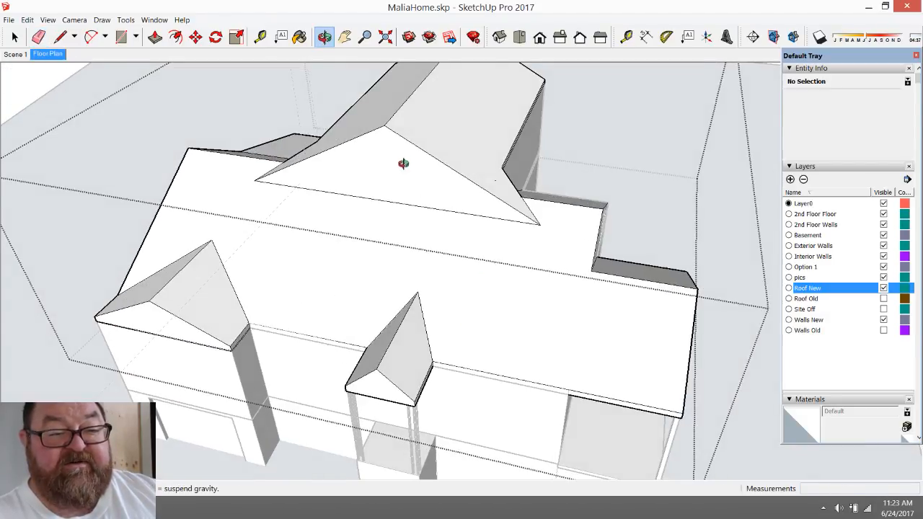
pyautogui.moveTo(381, 116); pyautogui.dragTo(383, 192)
pyautogui.click(261, 36)
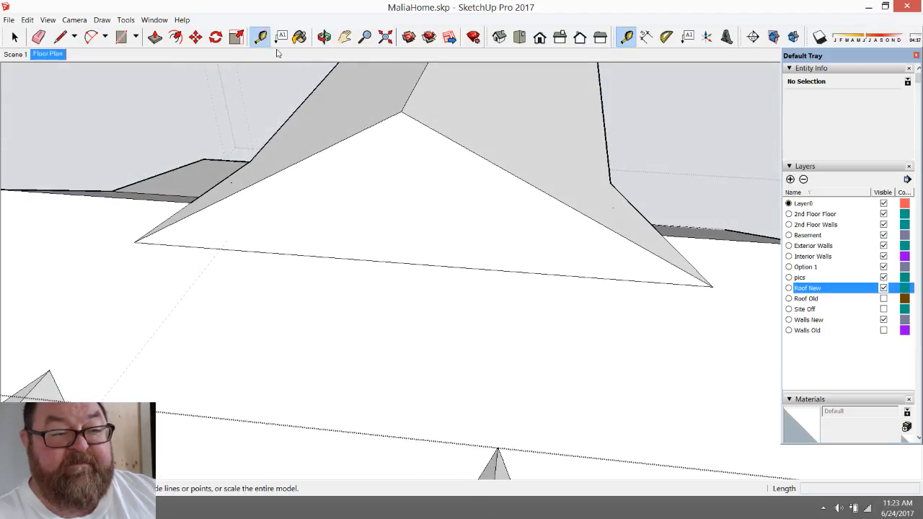
pyautogui.scroll(2, 433, 166)
pyautogui.click(488, 136)
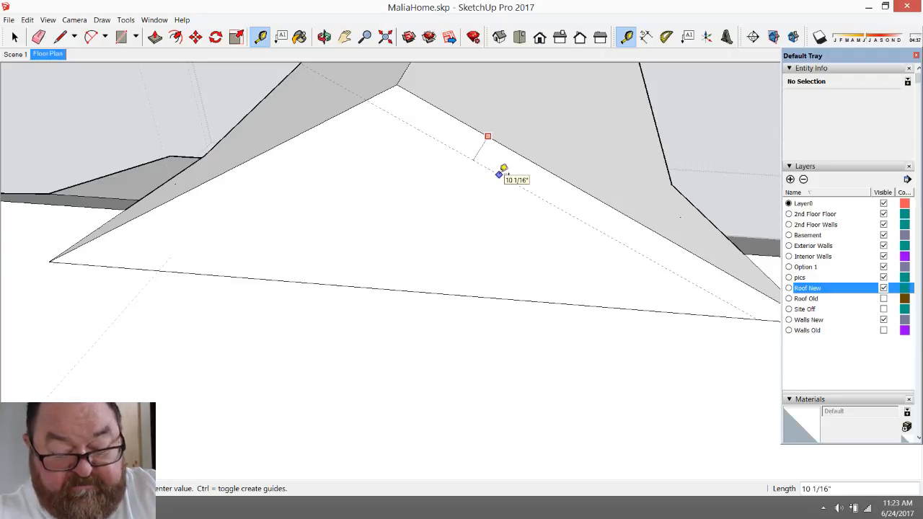
pyautogui.write('7')
pyautogui.press('Return')
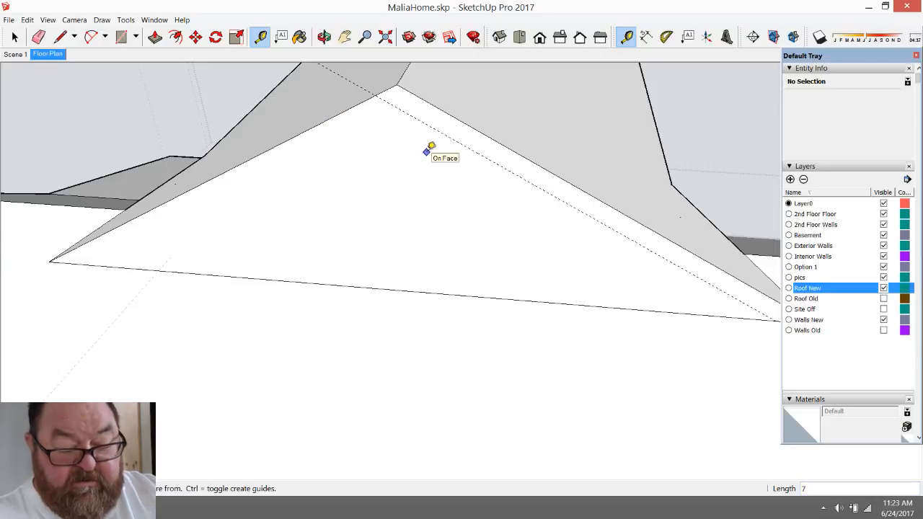
# - Place guides 6" inside both sloping edges of the gable end's triangular face
pyautogui.click(504, 145)
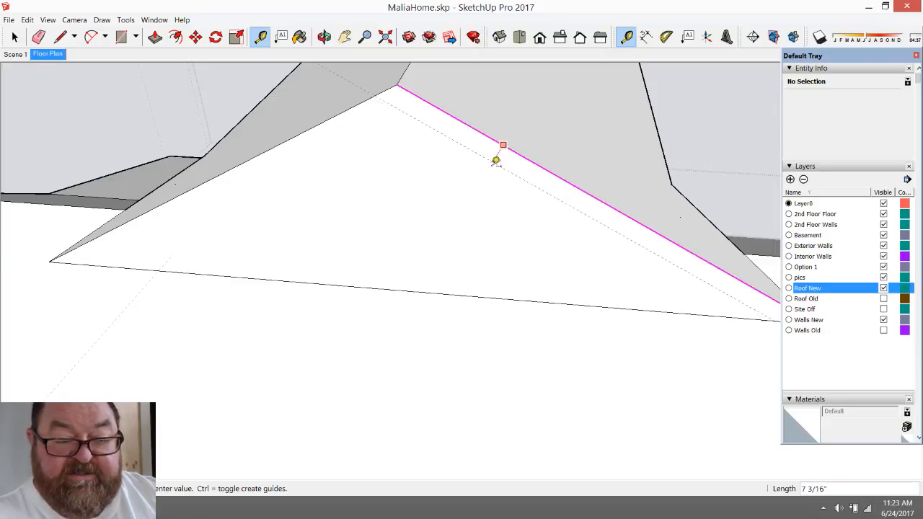
pyautogui.press('Return')
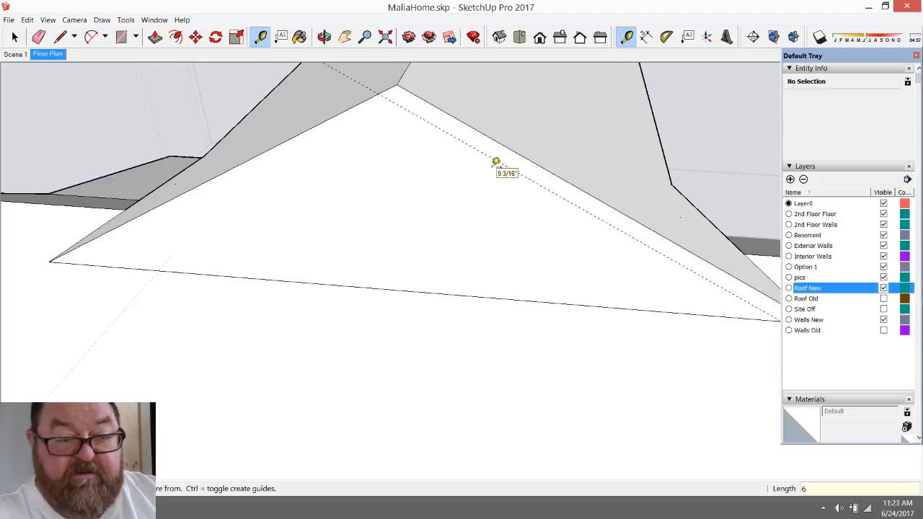
pyautogui.click(287, 141)
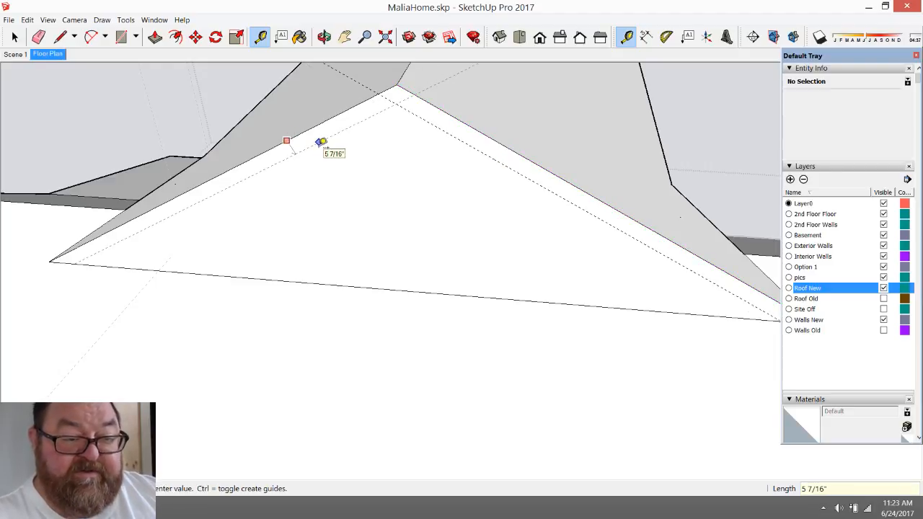
pyautogui.write('6')
pyautogui.press('Return')
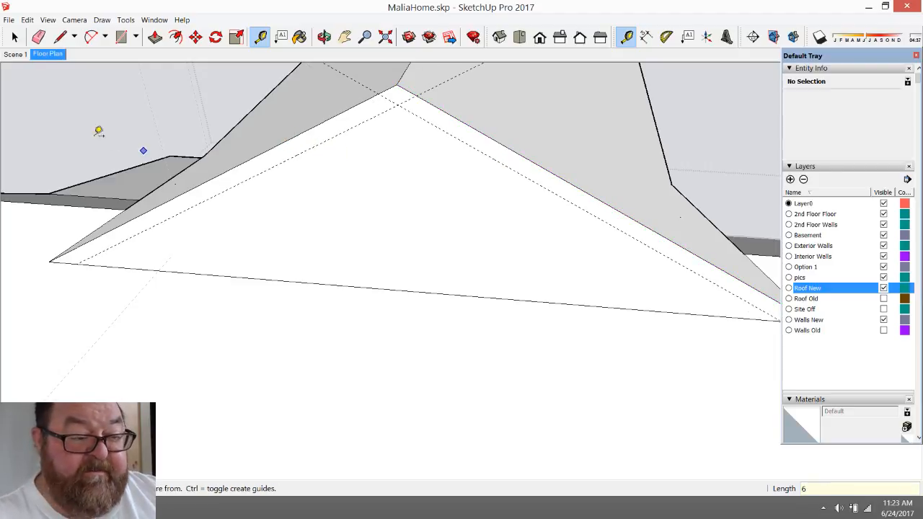
# - Draw edges along both guides, from each lower edge of the gable face up to their crossing beneath the ridge
pyautogui.click(60, 37)
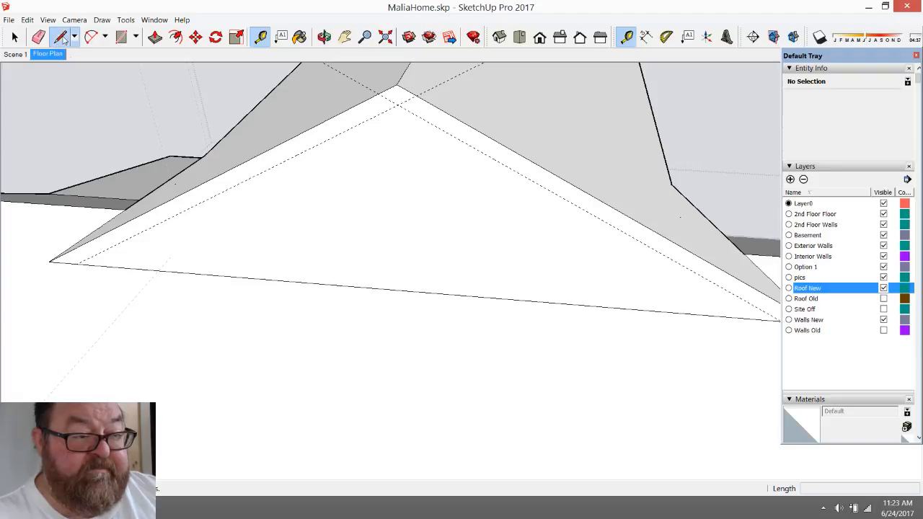
pyautogui.click(77, 263)
pyautogui.click(397, 105)
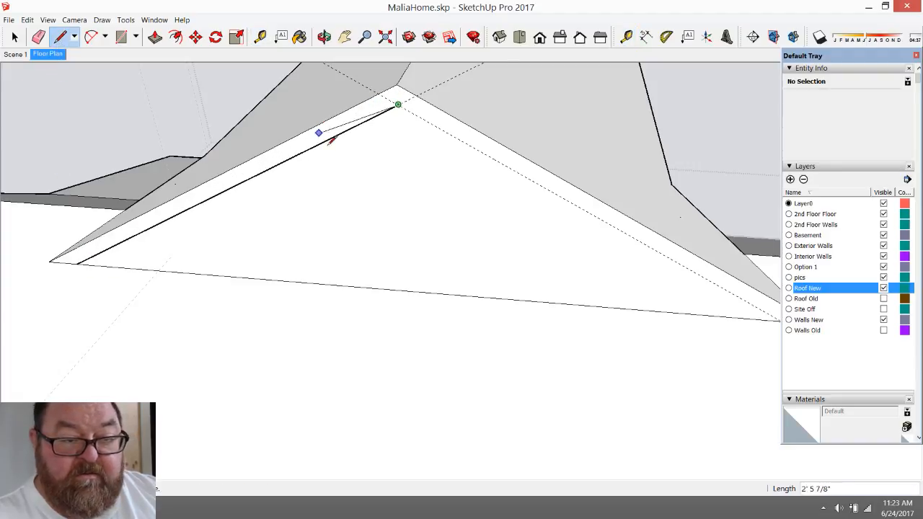
pyautogui.scroll(-2, 330, 139)
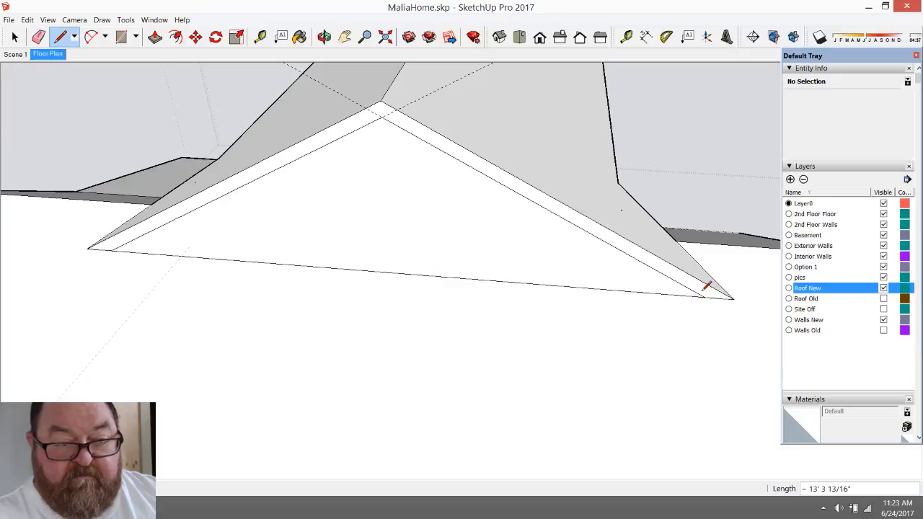
# - Push/Pull the V-shaped band along the gable's sloping edges 1' outward to form an overhang
pyautogui.click(155, 37)
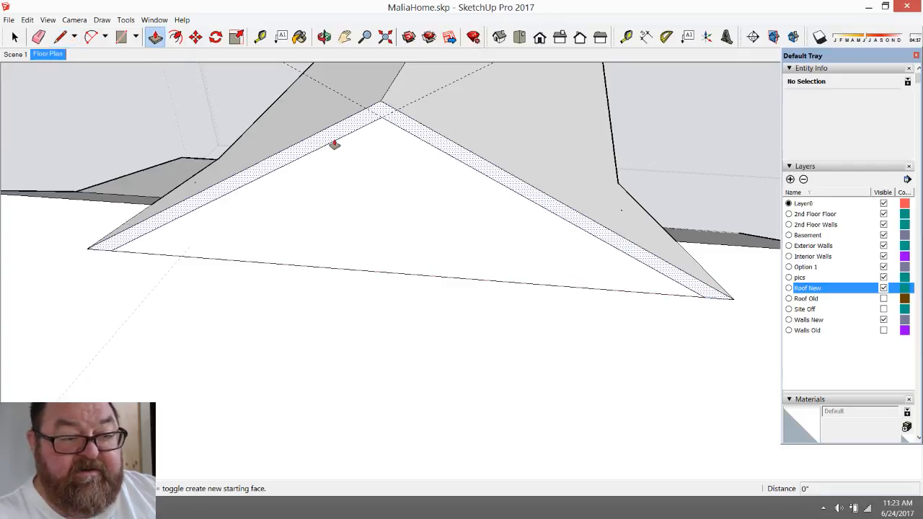
pyautogui.click(333, 144)
pyautogui.write('1')
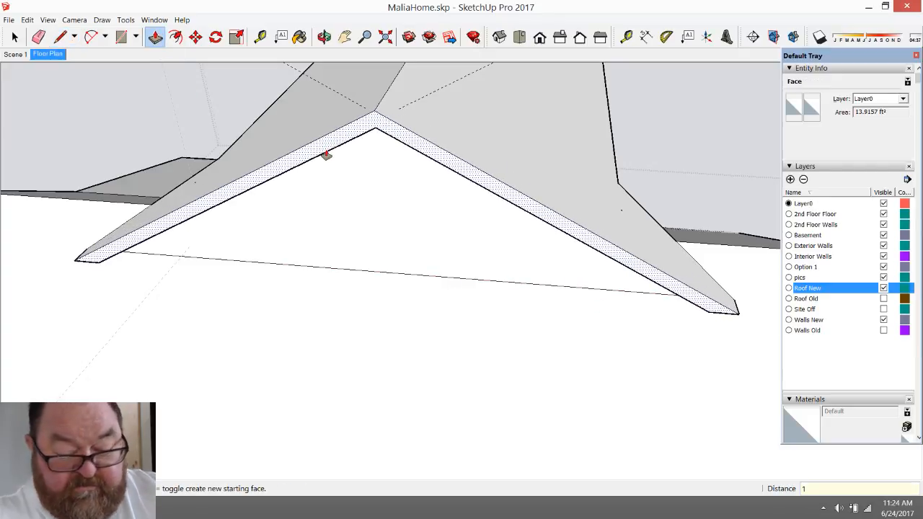
pyautogui.write("'")
pyautogui.press('Return')
pyautogui.scroll(-2, 332, 208)
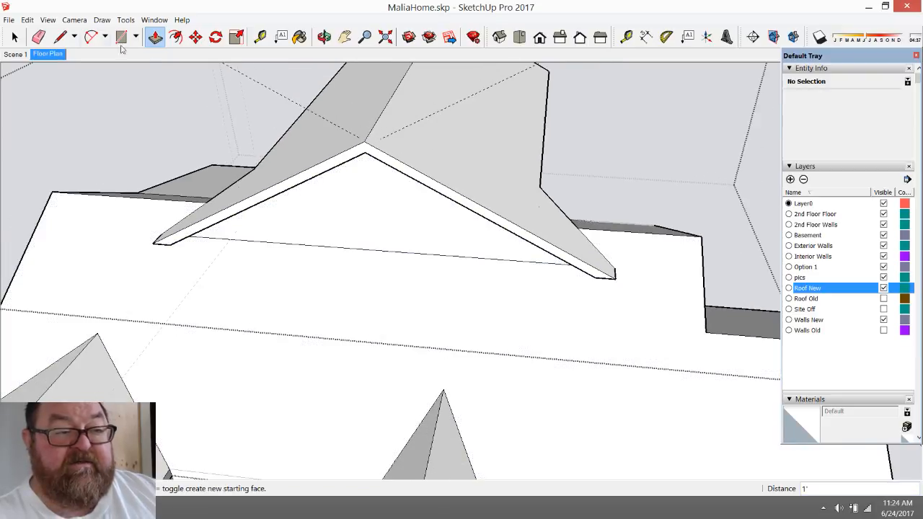
# - Erase the two leftover guides crossing at the gable ridge
pyautogui.click(39, 37)
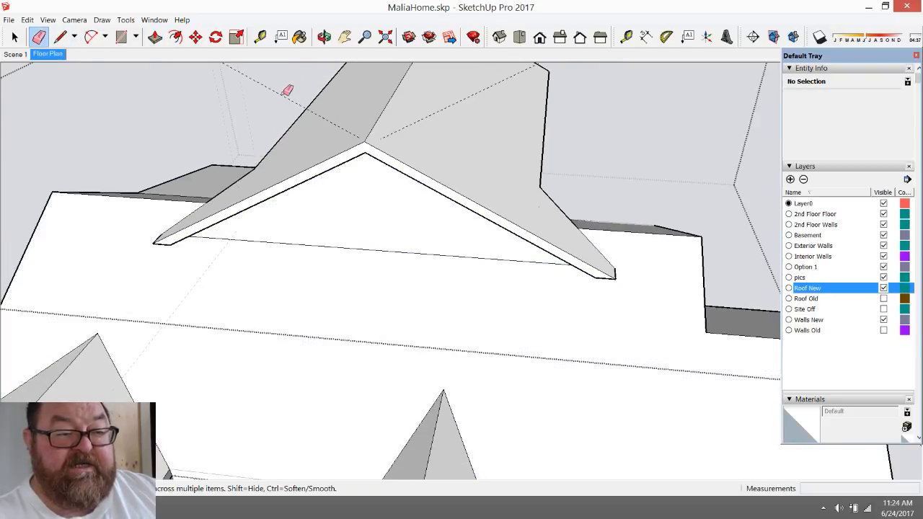
pyautogui.scroll(-2, 602, 237)
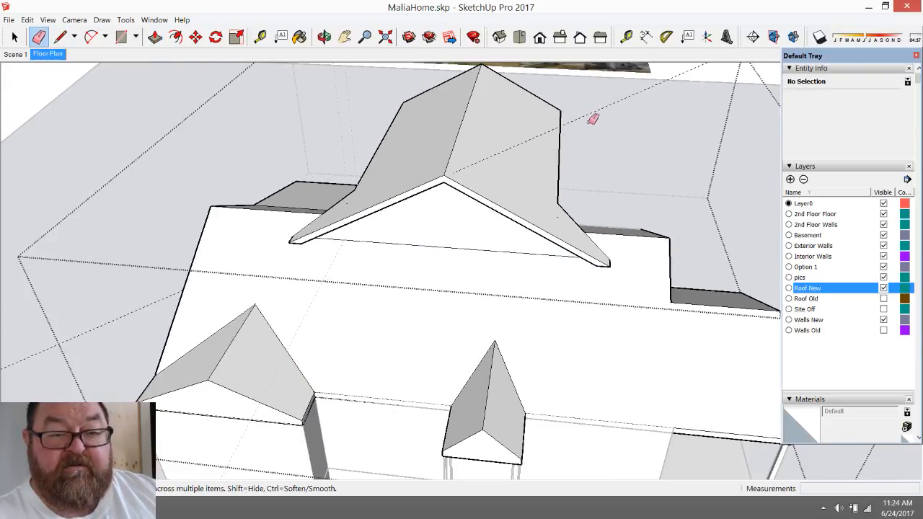
pyautogui.scroll(-1, 595, 120)
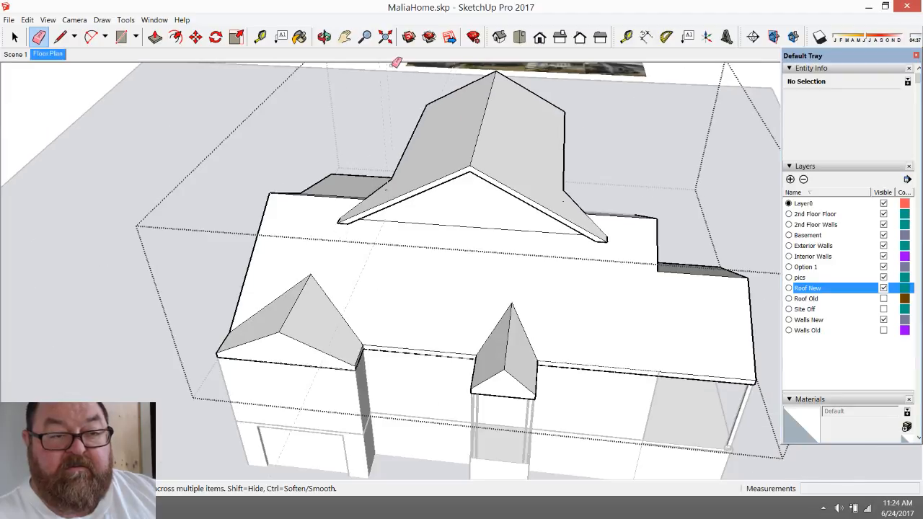
# - Examine the shortened gable and its overhang against the rest of the roof from the front, side and above
pyautogui.click(325, 36)
pyautogui.moveTo(477, 198)
pyautogui.mouseDown()
pyautogui.moveTo(430, 151)
pyautogui.moveTo(480, 291)
pyautogui.moveTo(471, 241)
pyautogui.moveTo(476, 261)
pyautogui.moveTo(345, 221)
pyautogui.mouseUp()
pyautogui.moveTo(458, 231); pyautogui.dragTo(538, 309)
pyautogui.moveTo(427, 284); pyautogui.dragTo(488, 345)
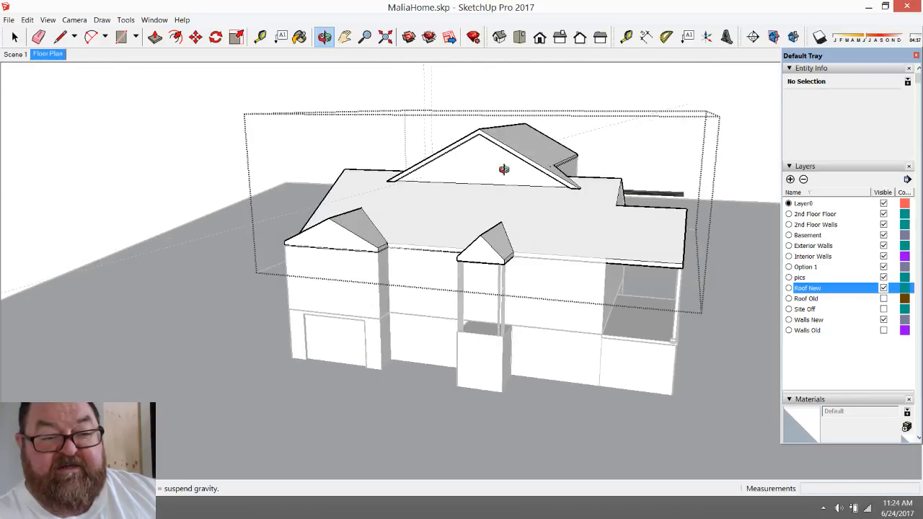
pyautogui.scroll(3, 451, 154)
pyautogui.scroll(3, 462, 166)
pyautogui.moveTo(478, 182); pyautogui.dragTo(523, 269)
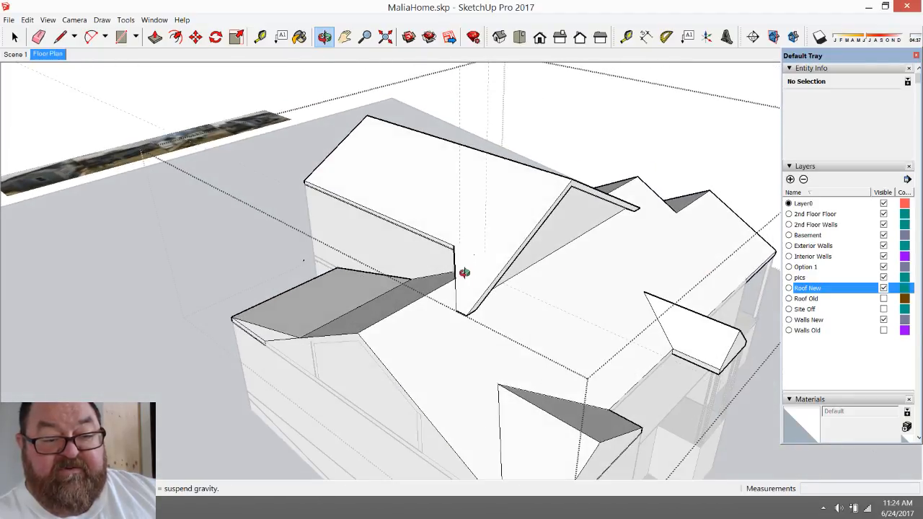
pyautogui.moveTo(465, 273); pyautogui.dragTo(445, 335)
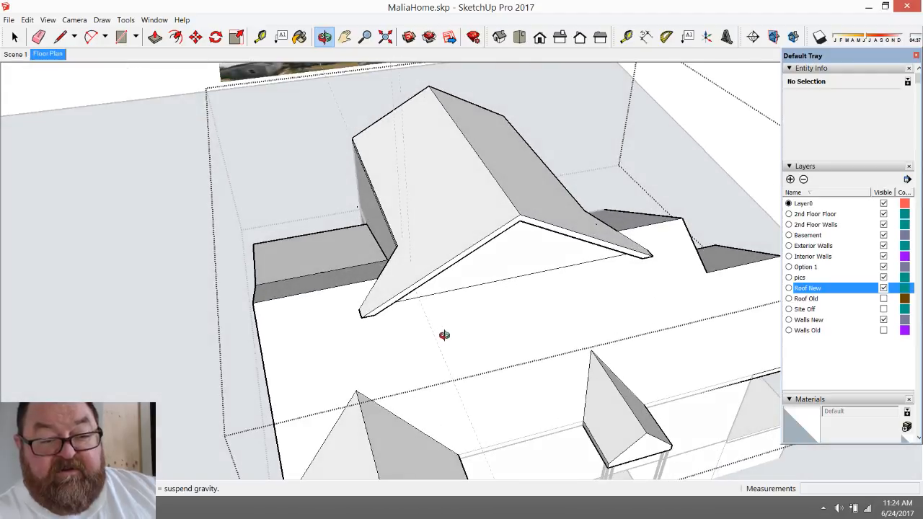
# - Hide the Roof New layer and examine the sloped side-room wall and the doorway beside it
pyautogui.click(14, 37)
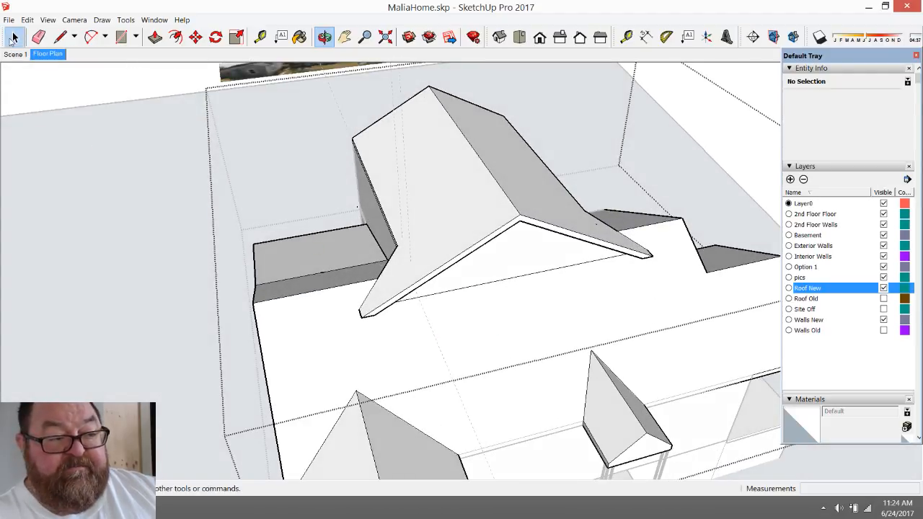
pyautogui.click(885, 288)
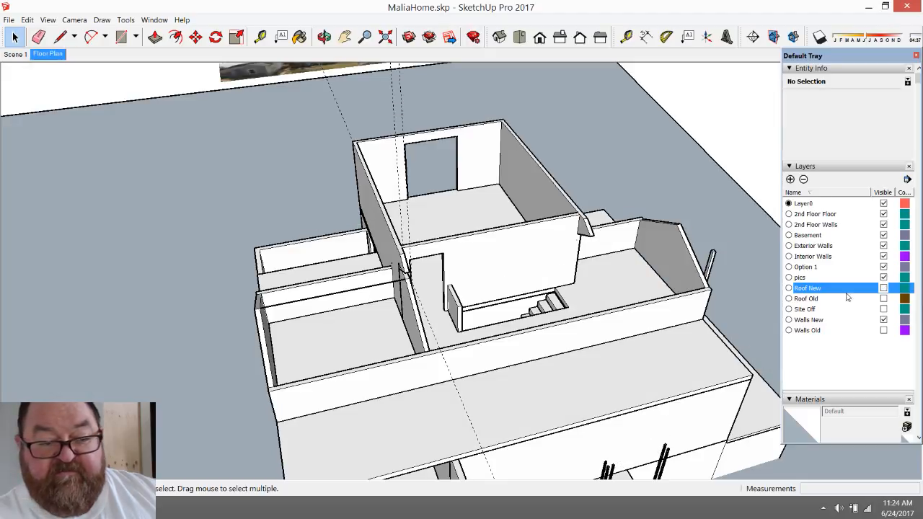
pyautogui.click(324, 37)
pyautogui.moveTo(596, 332); pyautogui.dragTo(341, 213)
pyautogui.scroll(10, 340, 214)
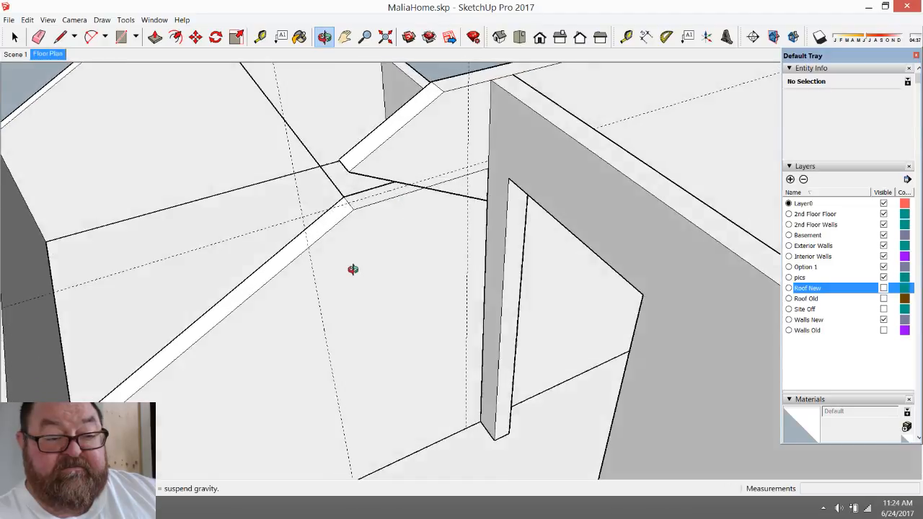
pyautogui.moveTo(353, 270); pyautogui.dragTo(352, 268)
pyautogui.scroll(-2, 442, 292)
pyautogui.moveTo(398, 297); pyautogui.dragTo(426, 309)
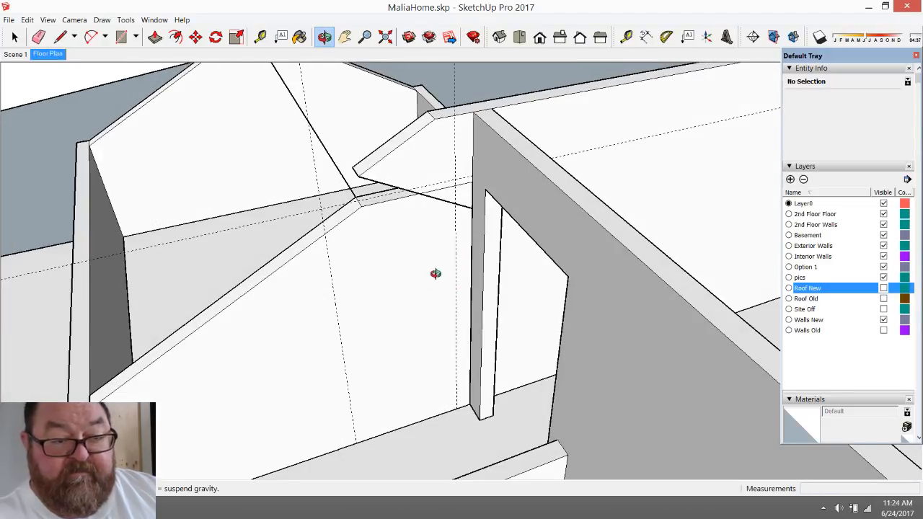
pyautogui.scroll(-1, 435, 272)
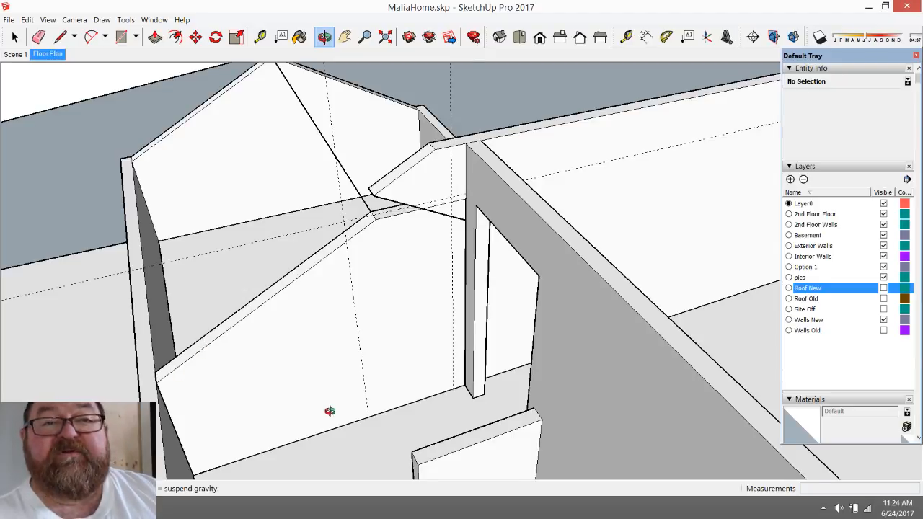
pyautogui.moveTo(330, 412); pyautogui.dragTo(335, 407)
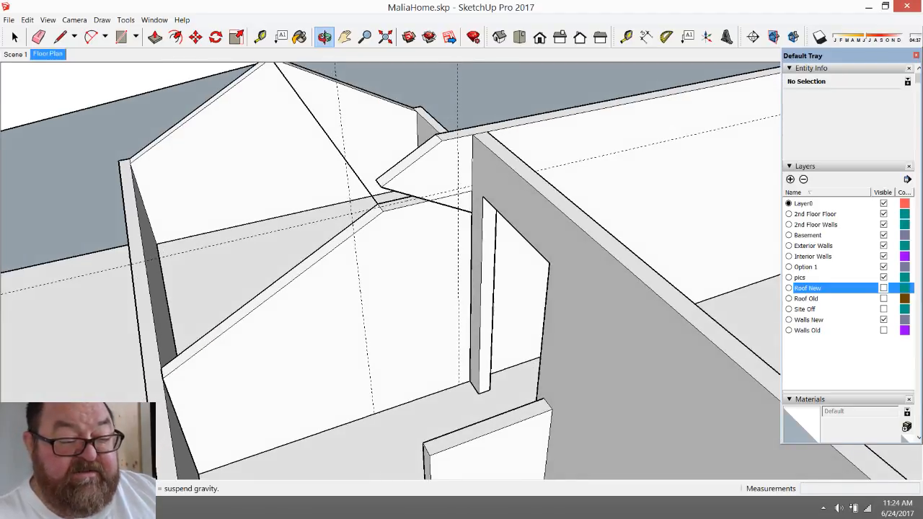
# - Switch to the YouTube live dashboard in the browser to check the stream chat, and return to the SketchUp model
pyautogui.hotkey('alt', 'Tab')
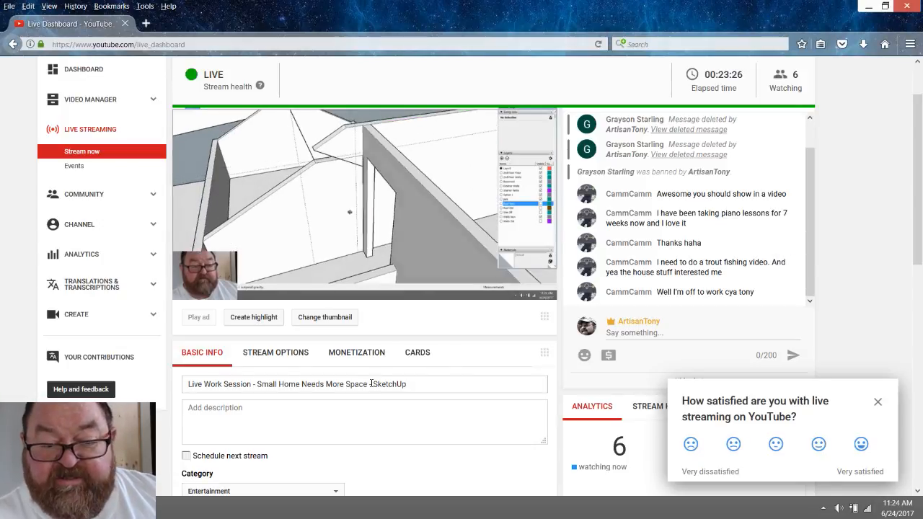
pyautogui.click(672, 333)
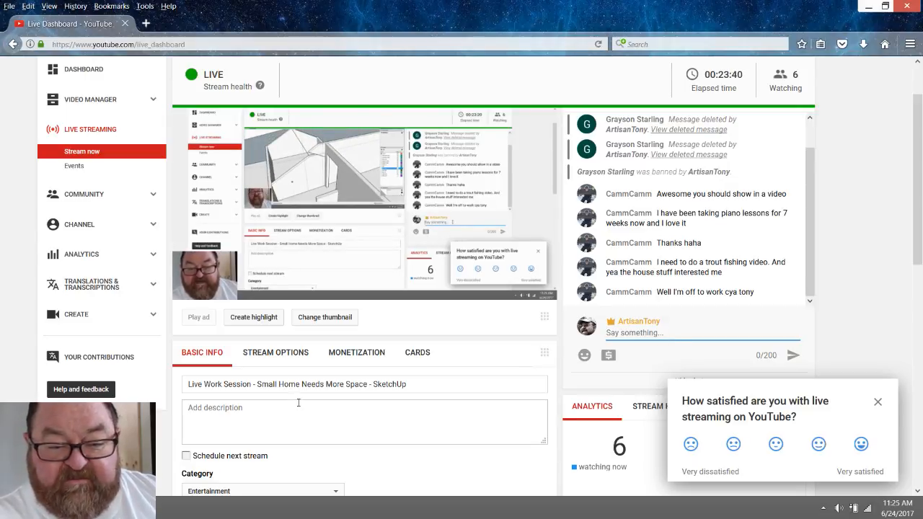
pyautogui.moveTo(115, 509)
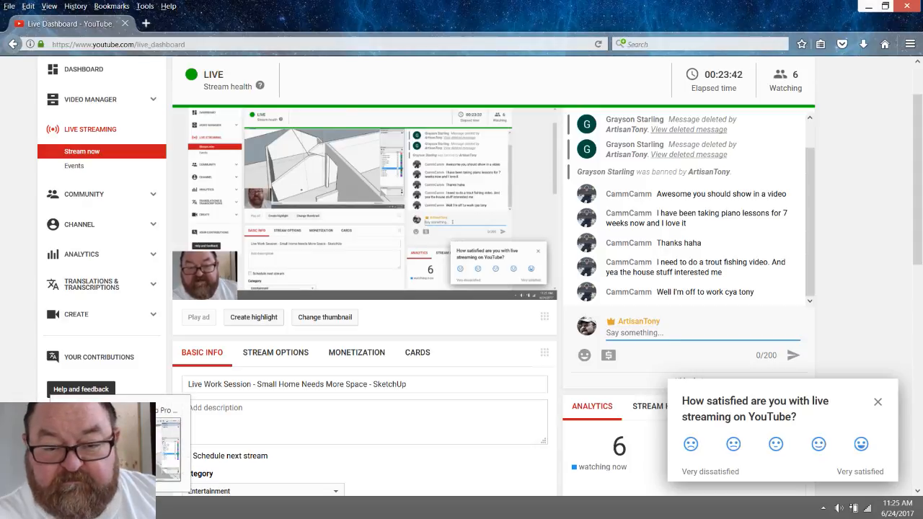
pyautogui.click(119, 451)
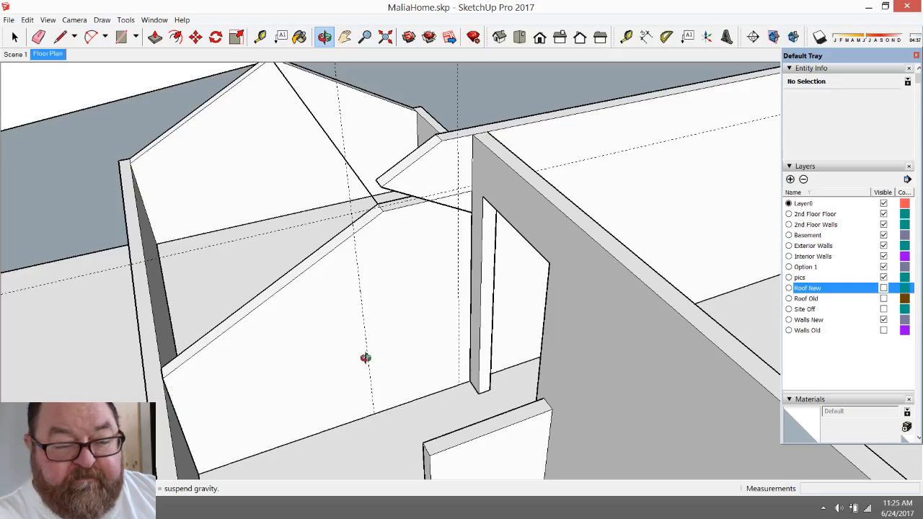
pyautogui.moveTo(223, 357); pyautogui.dragTo(218, 342)
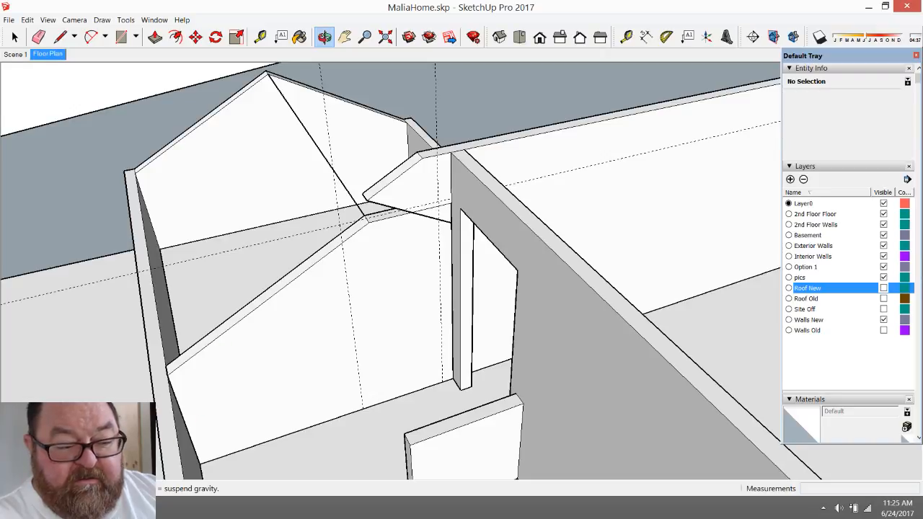
pyautogui.moveTo(292, 334); pyautogui.dragTo(263, 333)
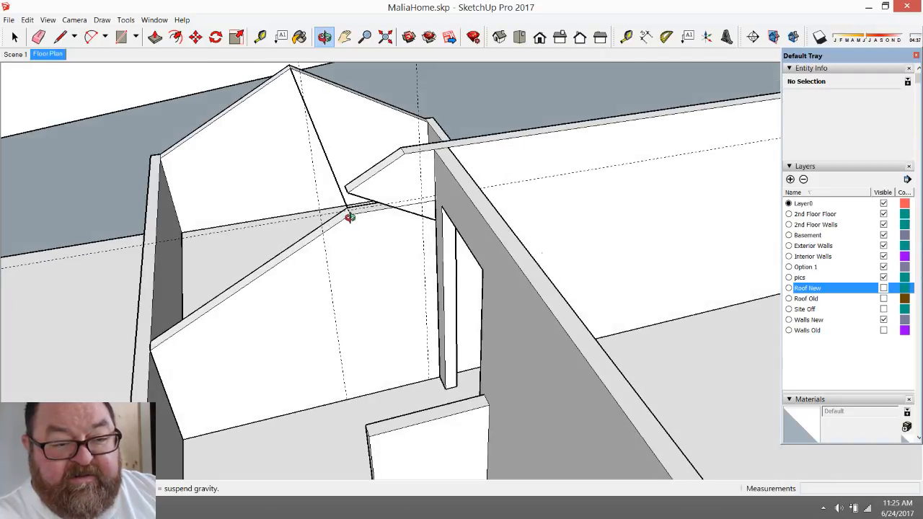
pyautogui.moveTo(349, 217); pyautogui.dragTo(351, 234)
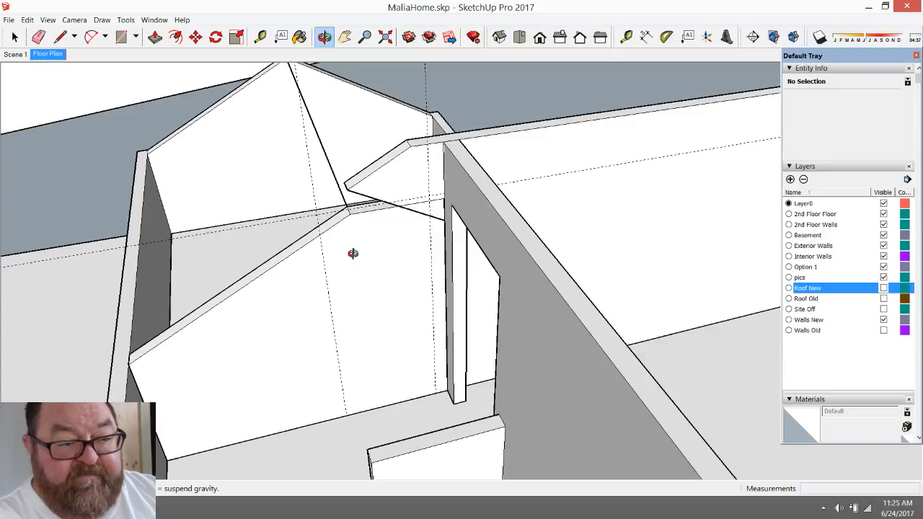
pyautogui.moveTo(366, 277); pyautogui.dragTo(448, 321)
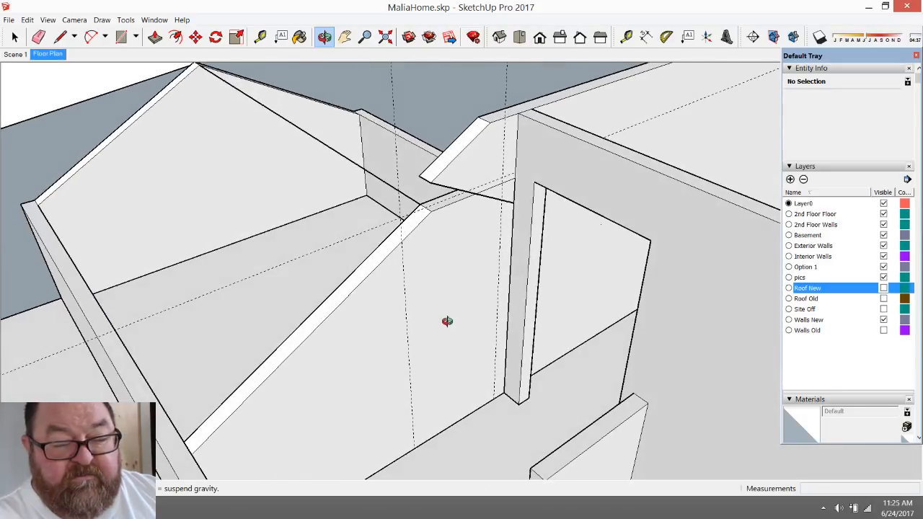
# - Draw the doorway's first vertical edge up the guide on the sloped side-room wall, with a 9" level line to the wall's upper corner
pyautogui.click(14, 37)
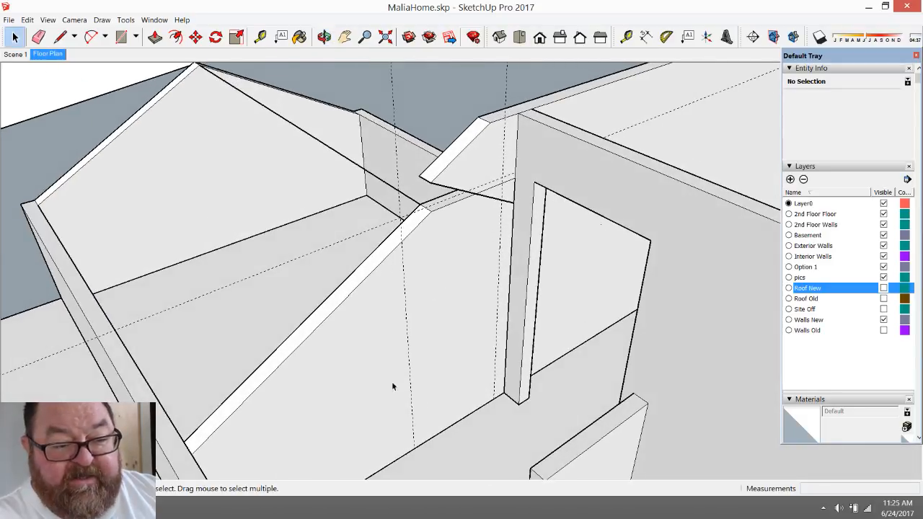
pyautogui.click(358, 339)
pyautogui.click(57, 37)
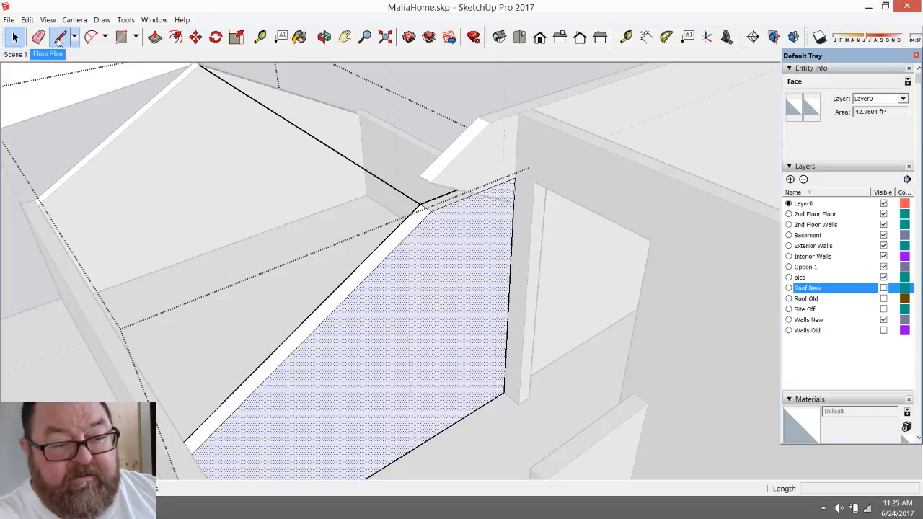
pyautogui.click(415, 447)
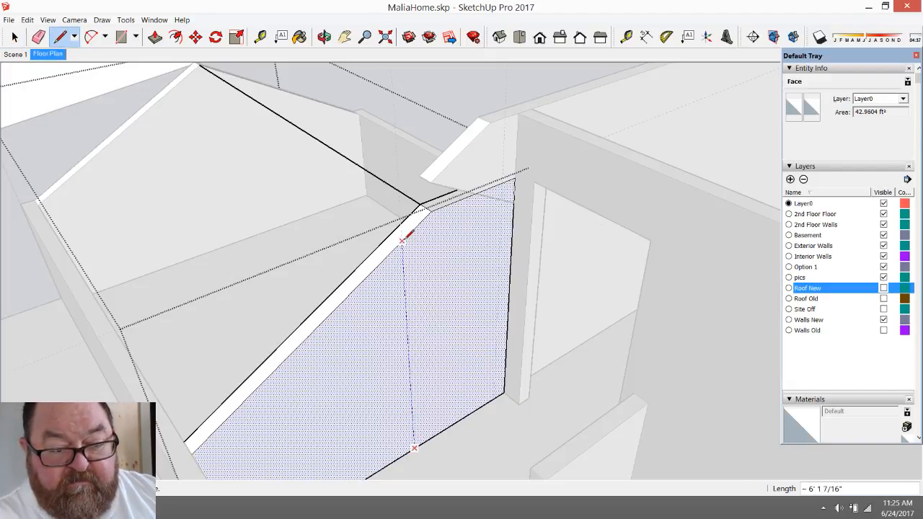
pyautogui.scroll(3, 443, 258)
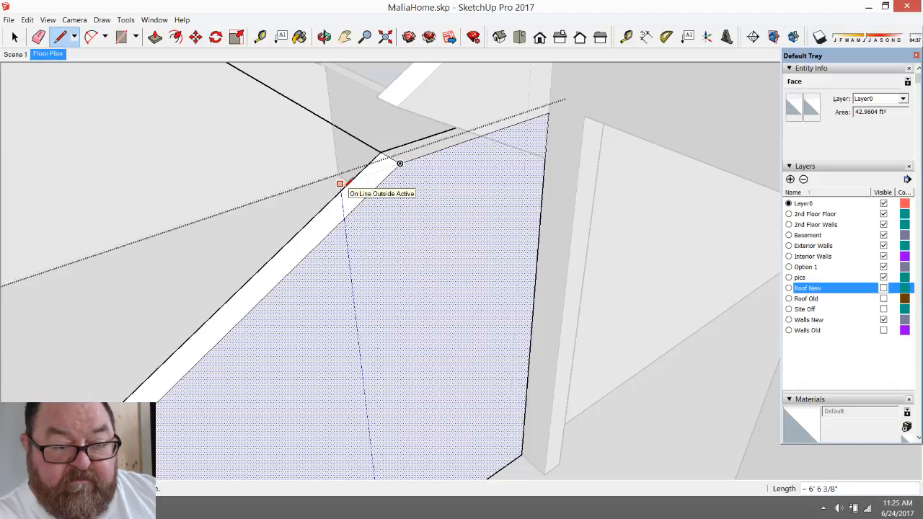
pyautogui.click(340, 184)
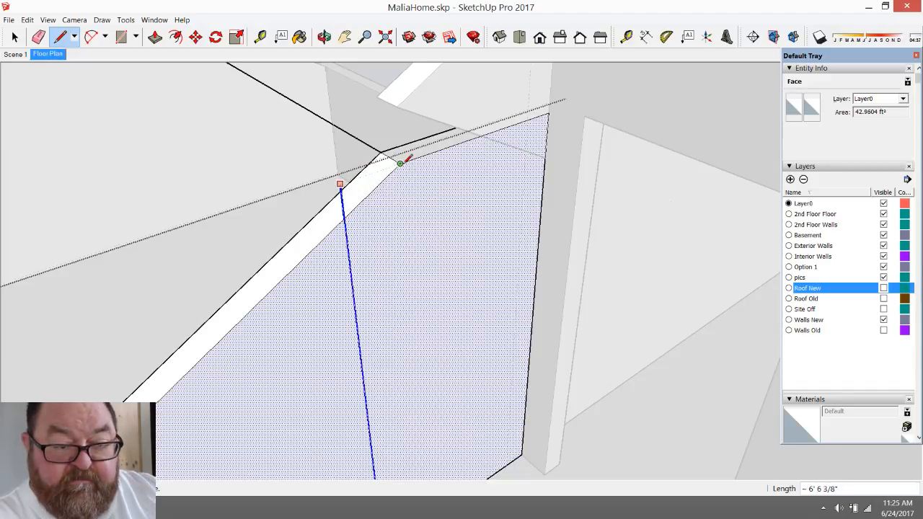
pyautogui.click(401, 164)
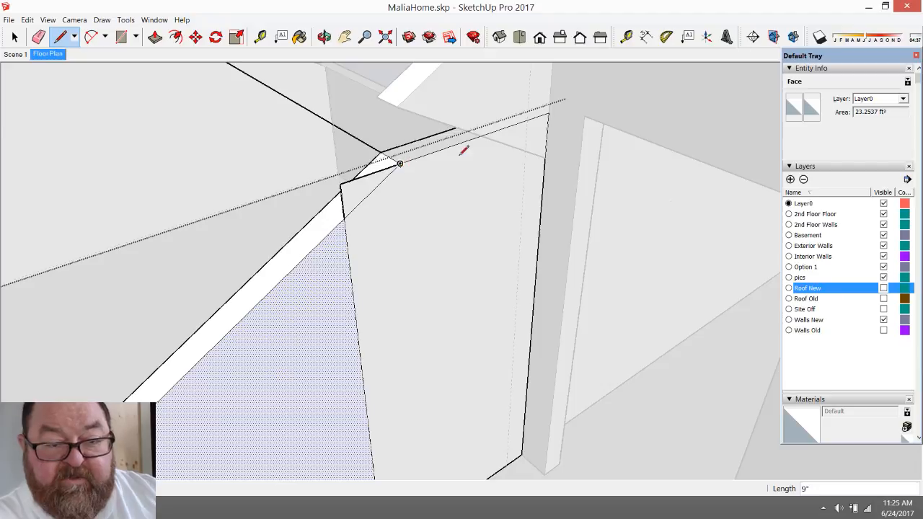
# - Draw the doorway's second vertical edge down the guide beside the wall junction, from the wall top to the floor
pyautogui.click(527, 120)
pyautogui.scroll(-2, 528, 268)
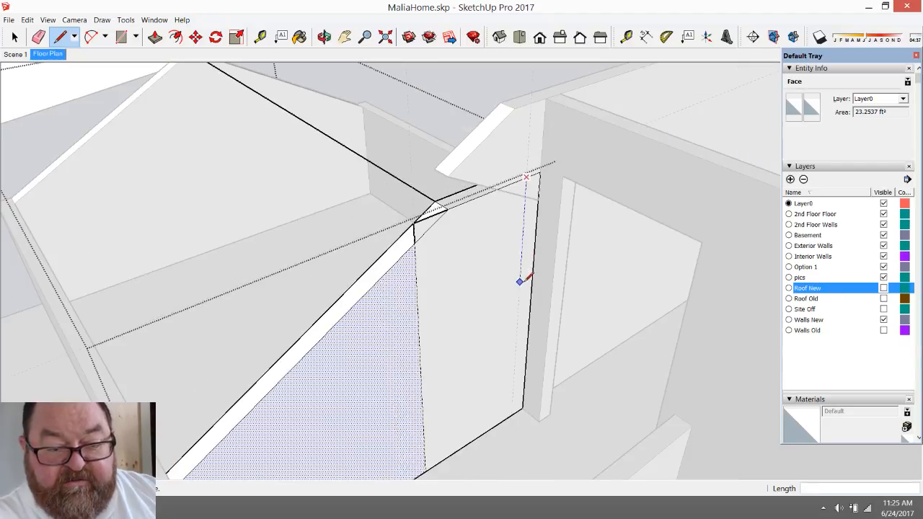
pyautogui.scroll(1, 443, 295)
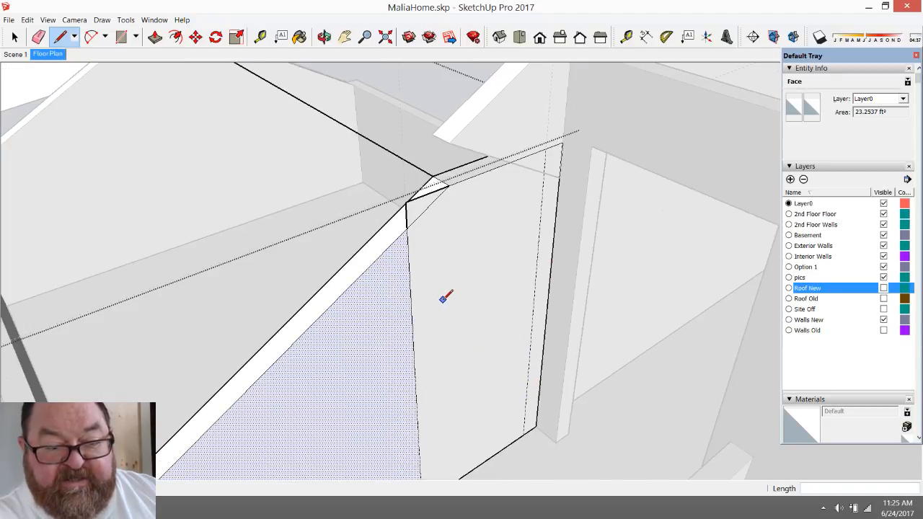
# - Push the face between the two vertical edges 4 1/2" through the wall, and erase the leftover sloped edges above the opening
pyautogui.click(155, 37)
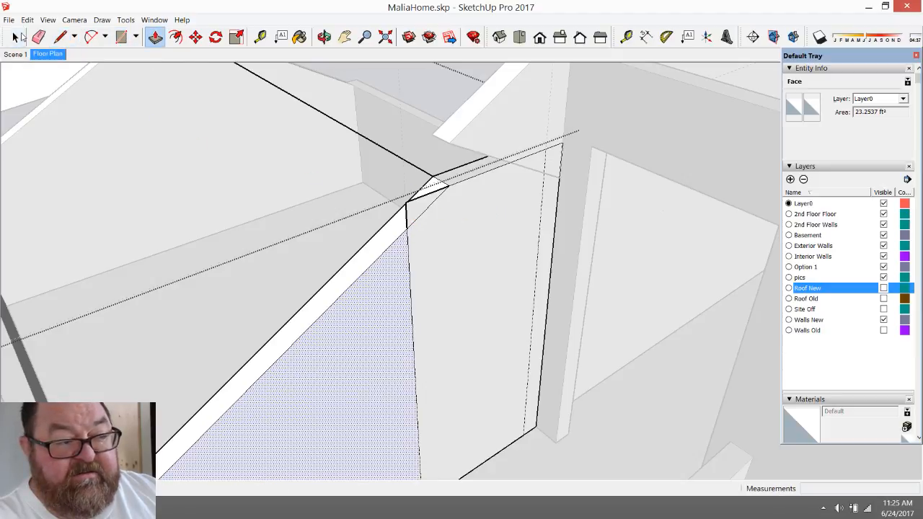
pyautogui.click(14, 36)
pyautogui.click(455, 245)
pyautogui.click(156, 37)
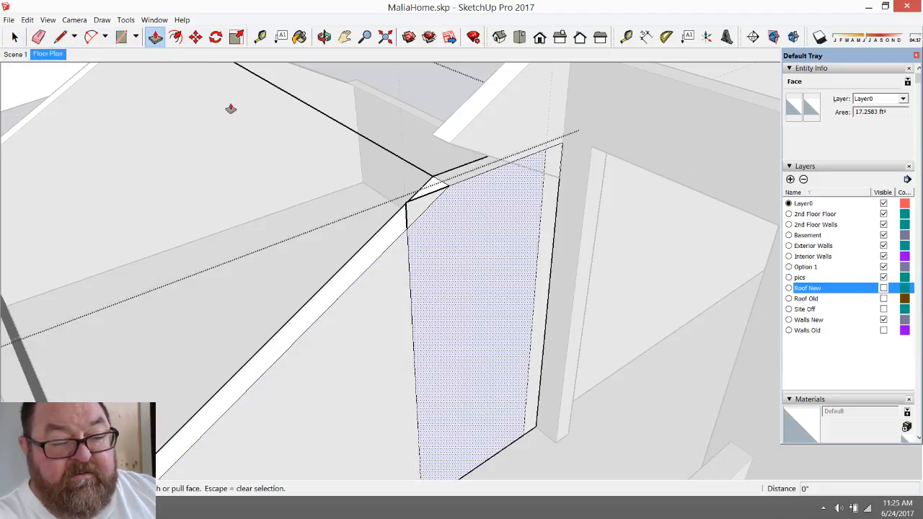
pyautogui.click(499, 274)
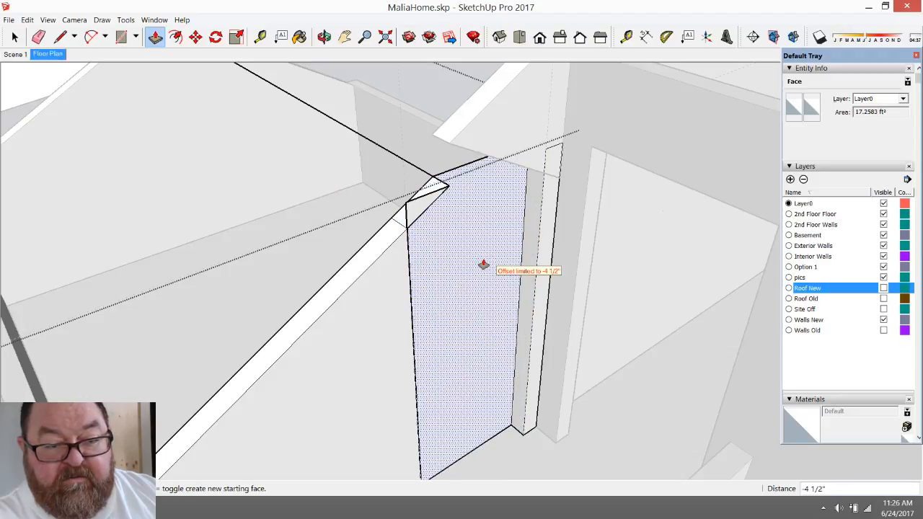
pyautogui.click(413, 209)
pyautogui.click(38, 36)
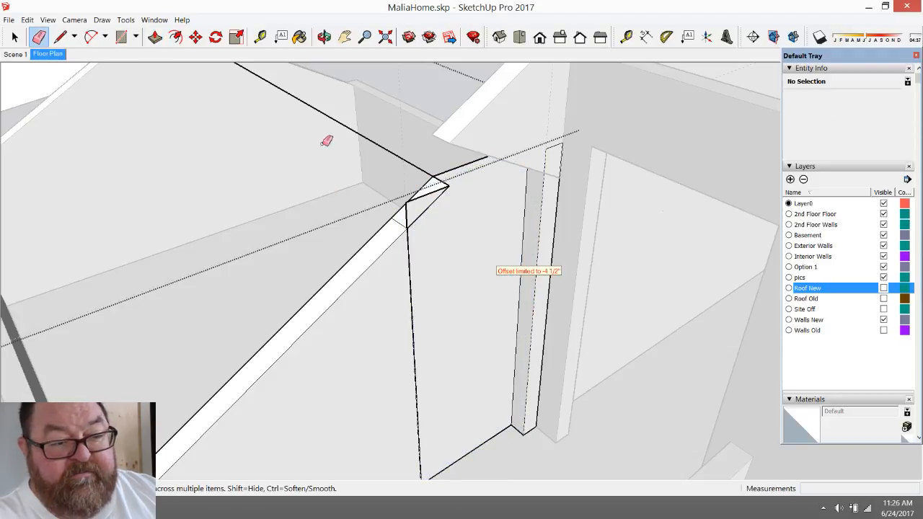
pyautogui.click(425, 212)
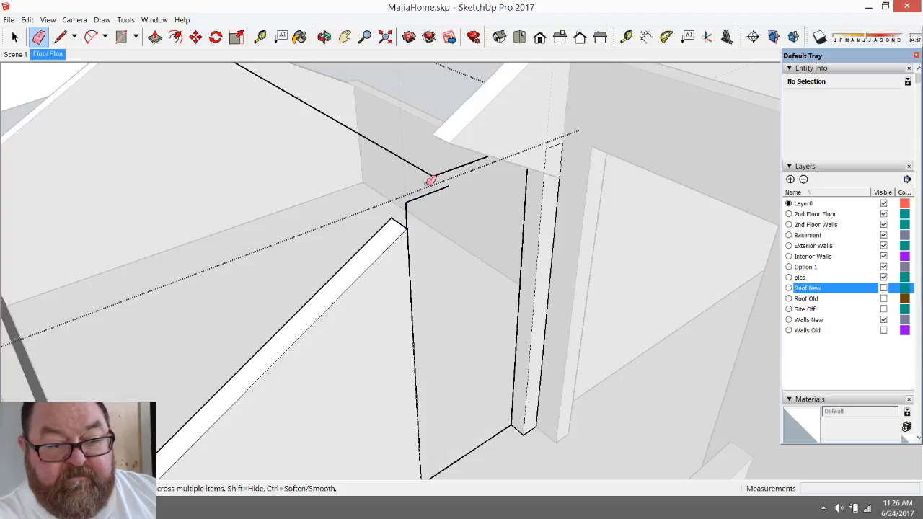
# - Draw a level 1' 11" line across the top of the opening to the upper endpoint of the far jamb
pyautogui.click(60, 37)
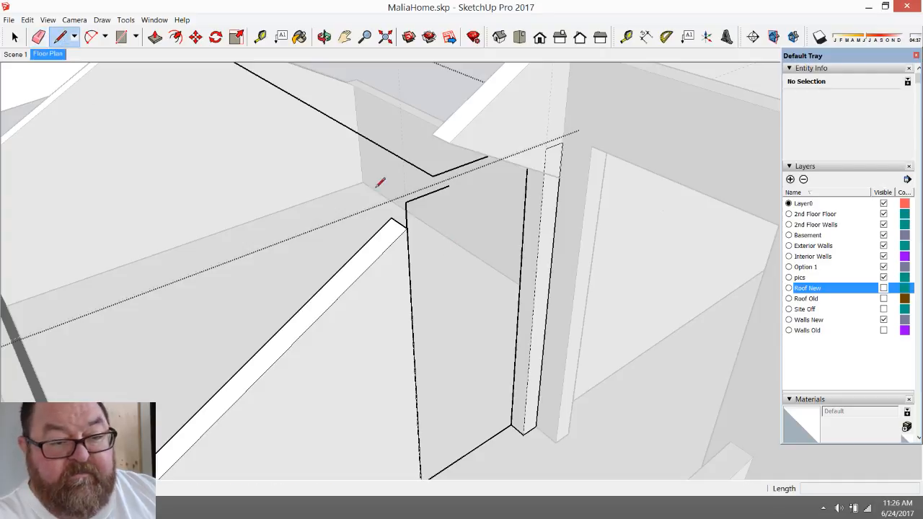
pyautogui.click(450, 185)
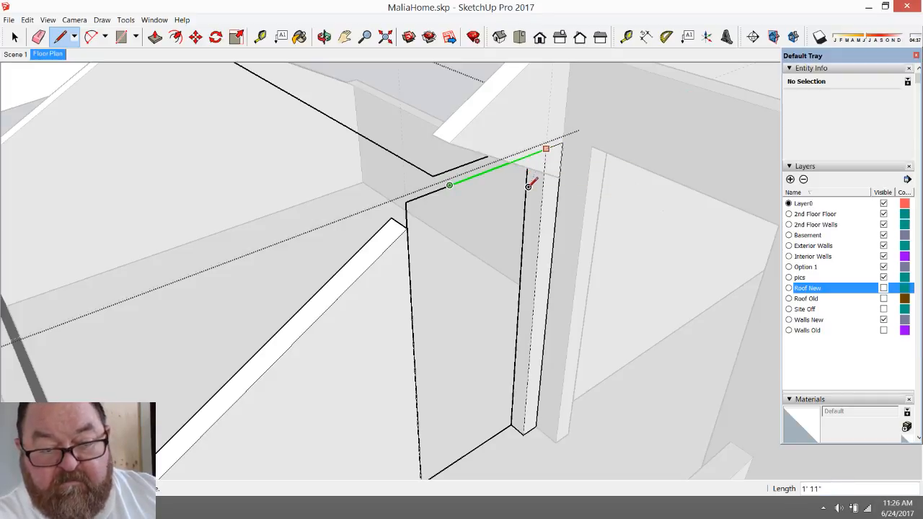
pyautogui.click(324, 37)
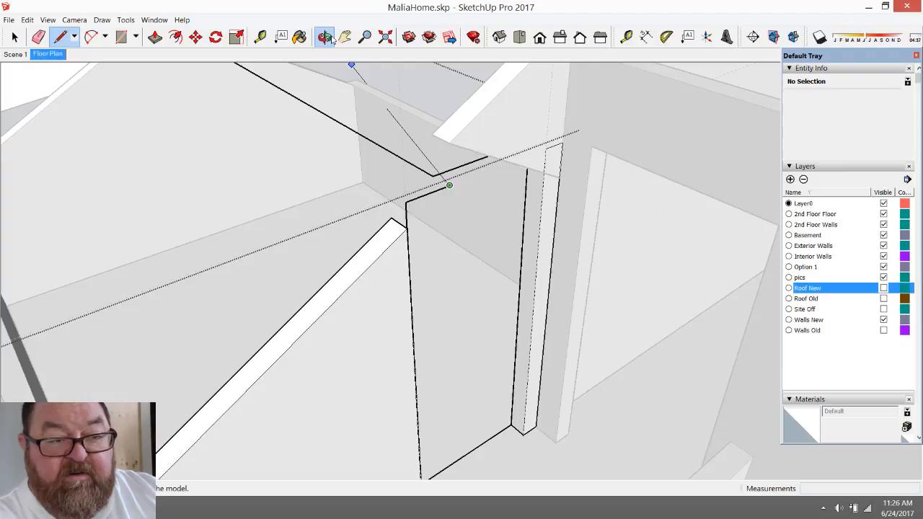
pyautogui.moveTo(433, 238); pyautogui.dragTo(581, 241)
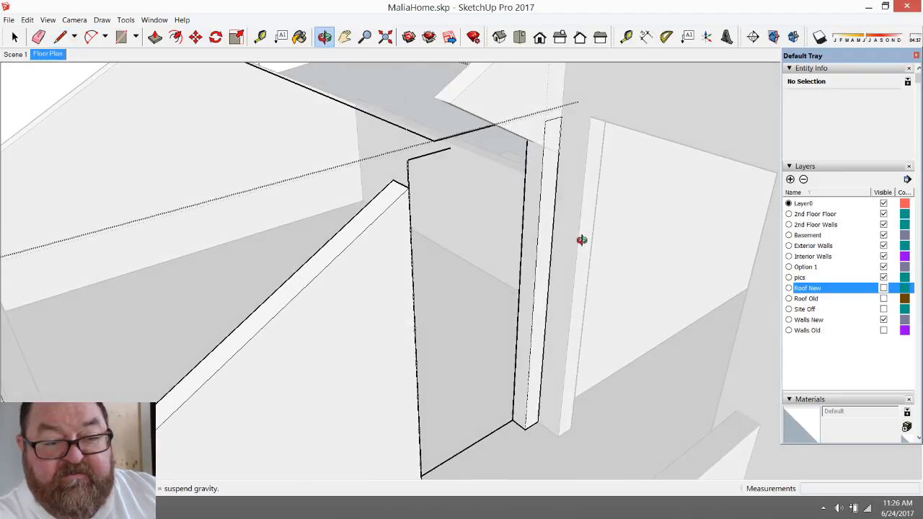
pyautogui.rightClick(516, 153)
pyautogui.click(533, 158)
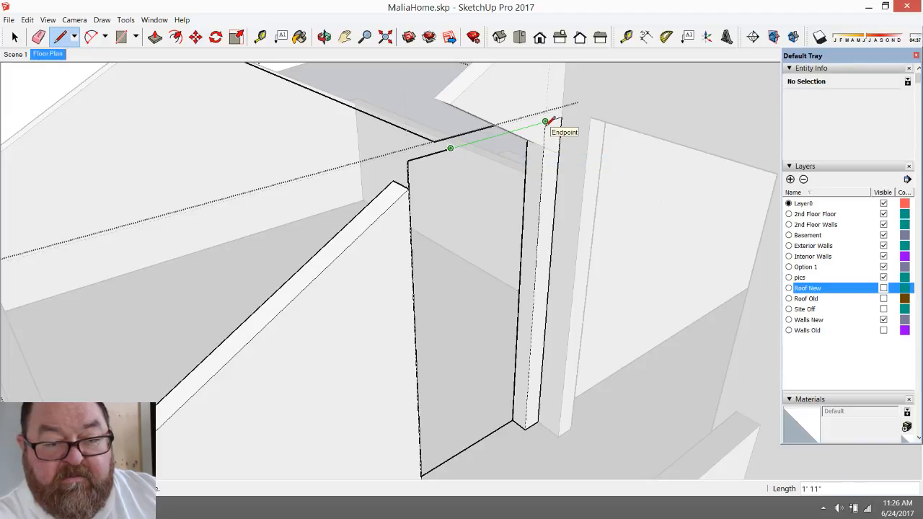
pyautogui.click(546, 121)
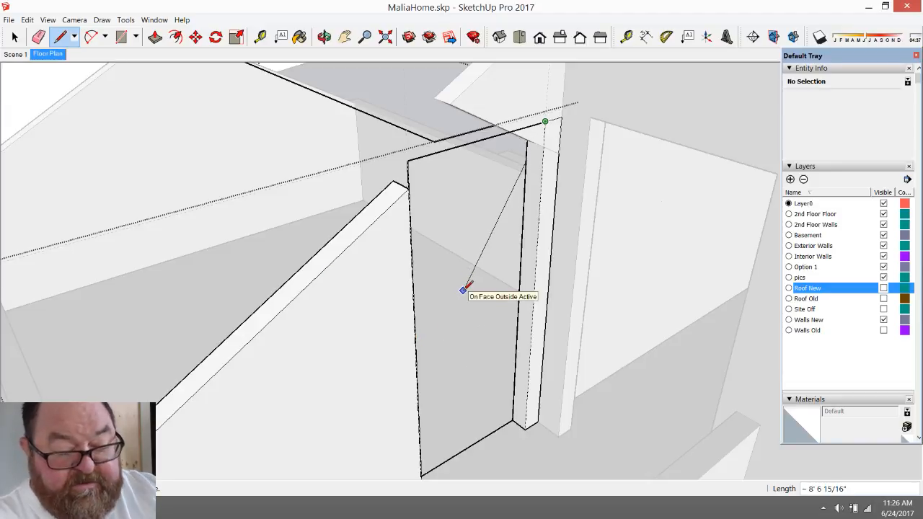
# - Erase the leftover ridge line spanning the side room from the gable peak to the new doorway
pyautogui.scroll(-4, 463, 290)
pyautogui.click(325, 37)
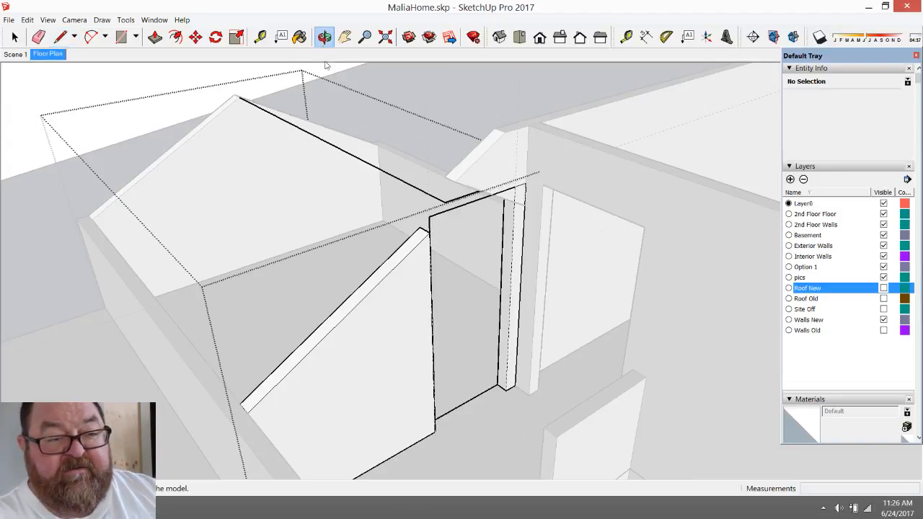
pyautogui.moveTo(325, 66); pyautogui.dragTo(442, 311)
pyautogui.moveTo(352, 371); pyautogui.dragTo(491, 410)
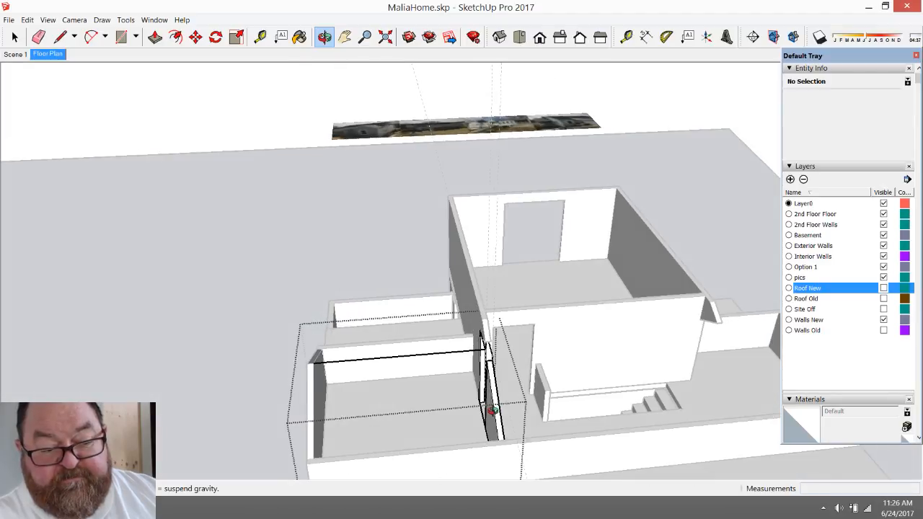
pyautogui.moveTo(344, 399); pyautogui.dragTo(284, 281)
pyautogui.press('e')
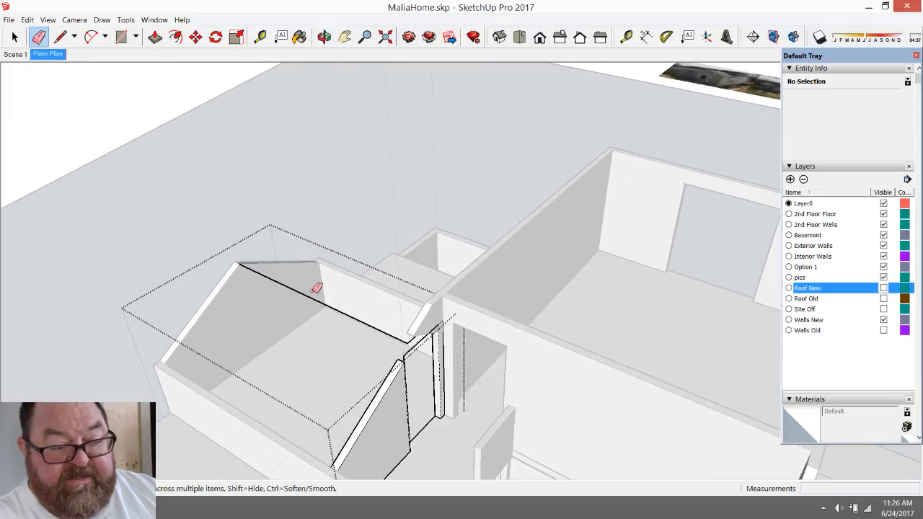
# - Erase the stray long edge extending from the sloped interior wall across the room and close that wall group
pyautogui.moveTo(321, 298); pyautogui.dragTo(226, 275)
pyautogui.scroll(-3, 225, 276)
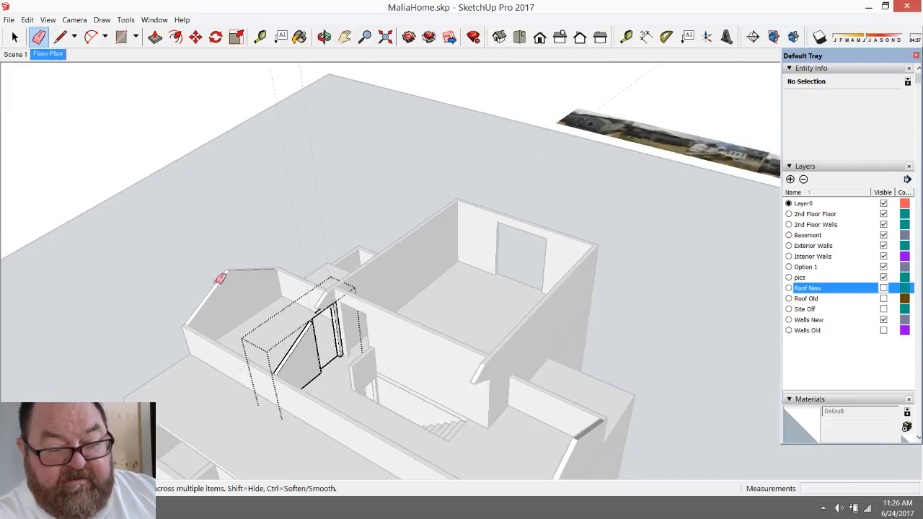
pyautogui.scroll(3, 329, 363)
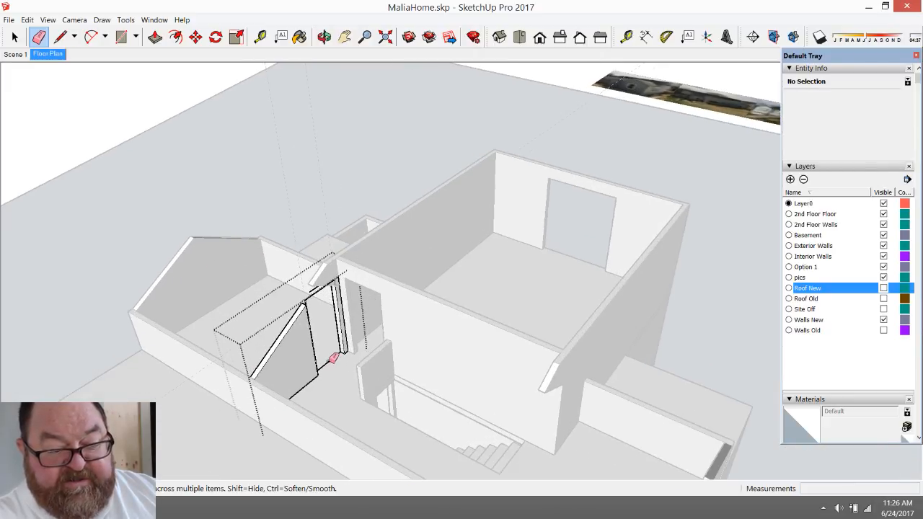
pyautogui.scroll(3, 340, 320)
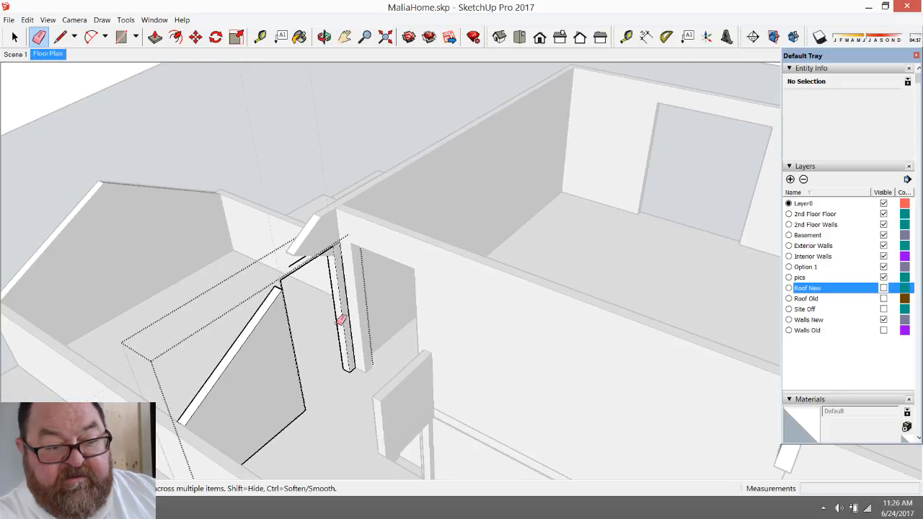
pyautogui.press('space')
pyautogui.click(317, 171)
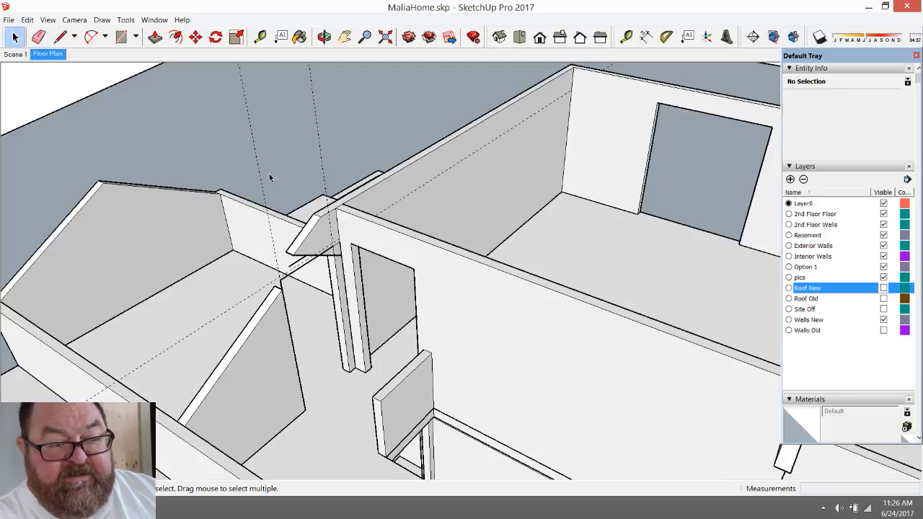
# - Open the new walls group and draw a dividing line across the wall top at the corner beside the doorway
pyautogui.click(356, 233)
pyautogui.doubleClick(358, 233)
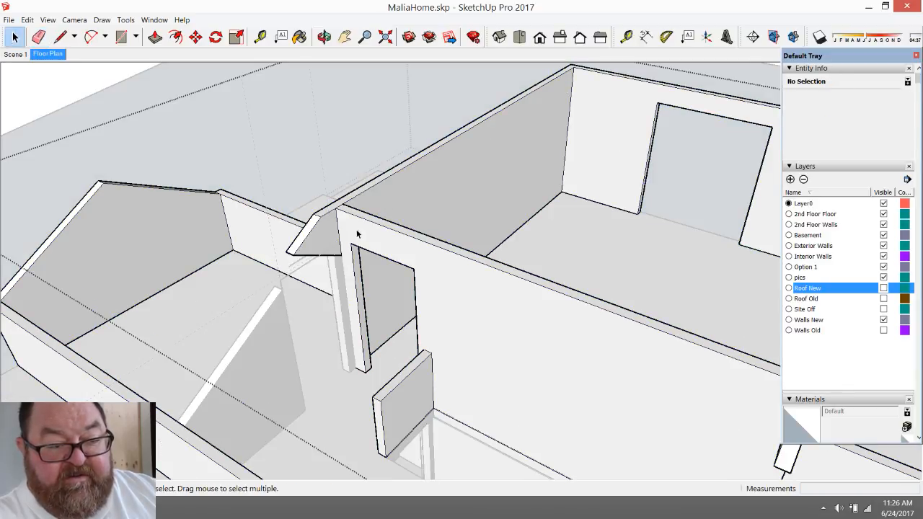
pyautogui.click(351, 232)
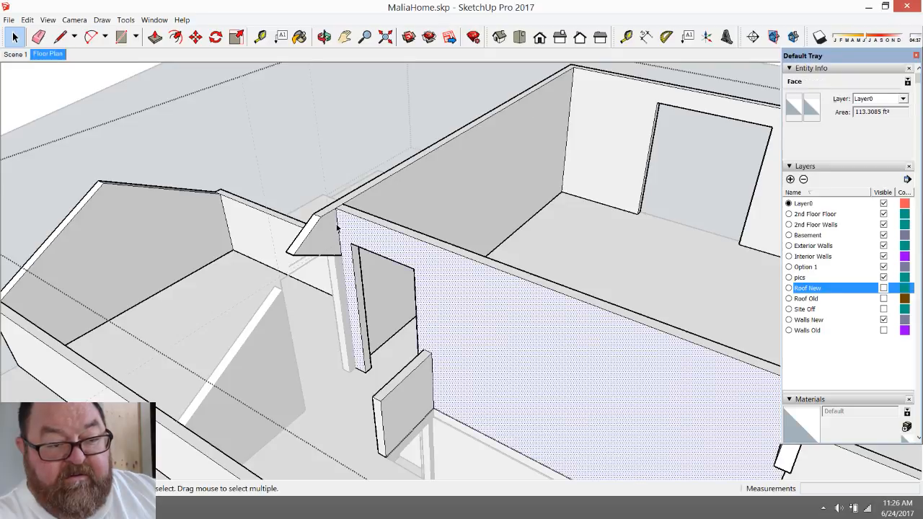
pyautogui.scroll(3, 332, 225)
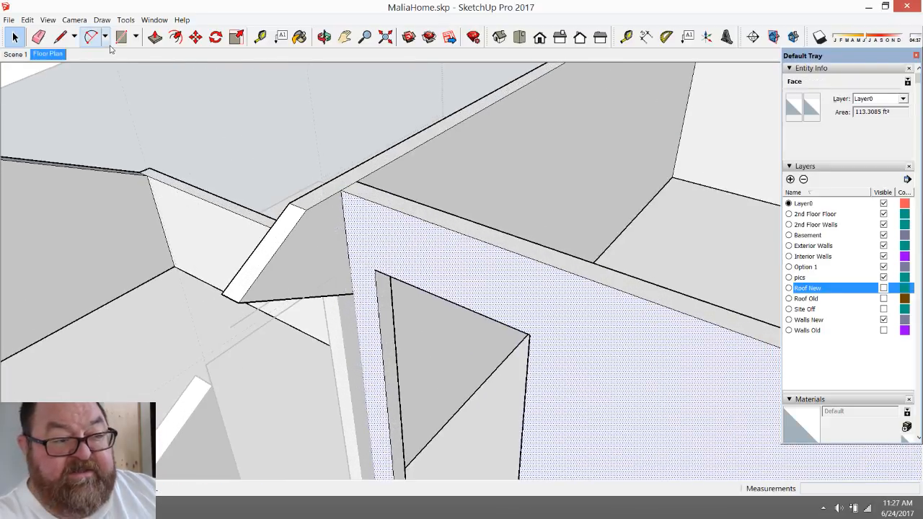
pyautogui.click(61, 37)
pyautogui.click(341, 190)
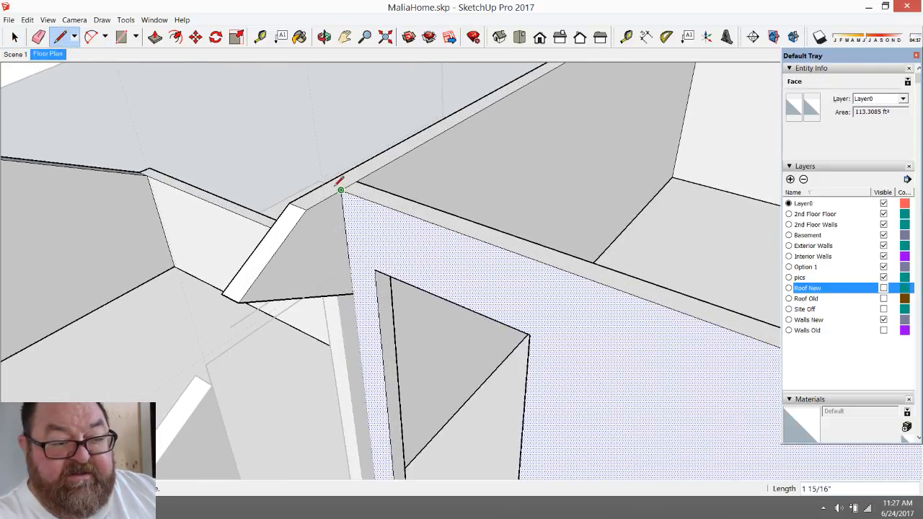
# - Erase the sloped wall stub projecting past the dividing line, including its leftover bottom and top edges
pyautogui.click(38, 37)
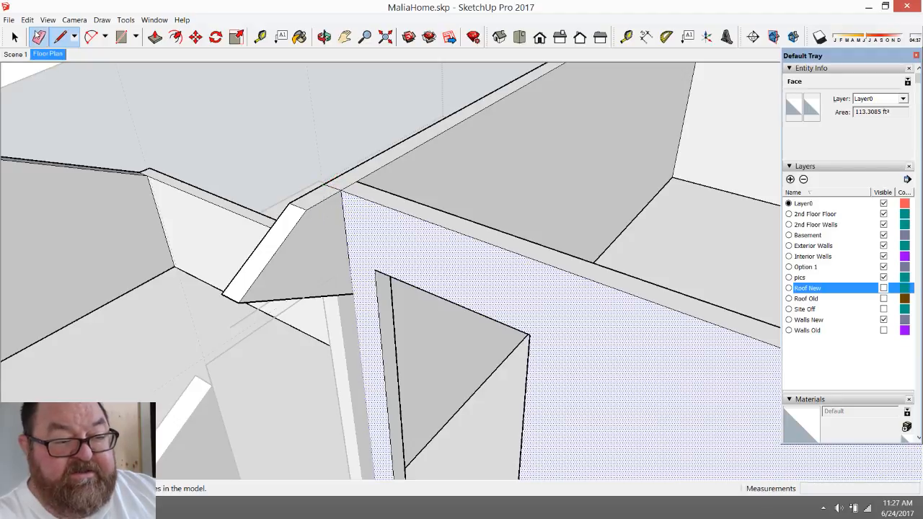
pyautogui.moveTo(275, 258); pyautogui.dragTo(257, 250)
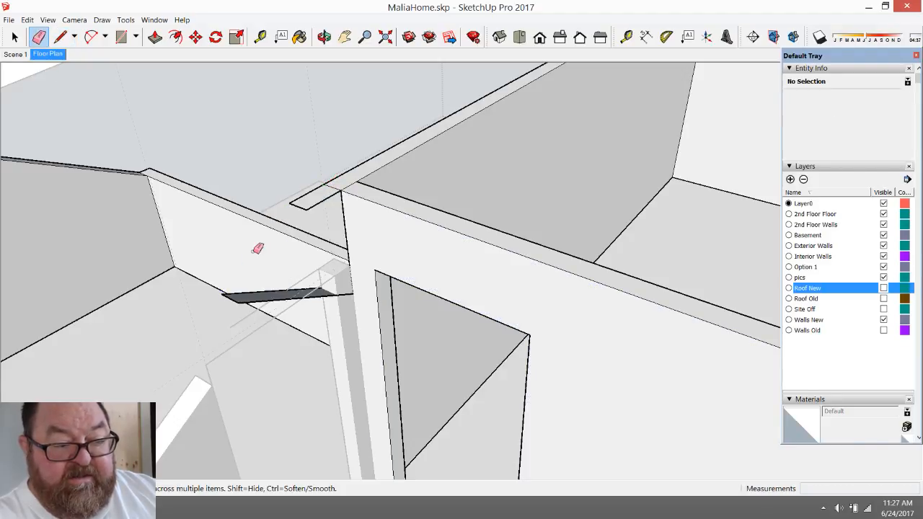
pyautogui.click(254, 290)
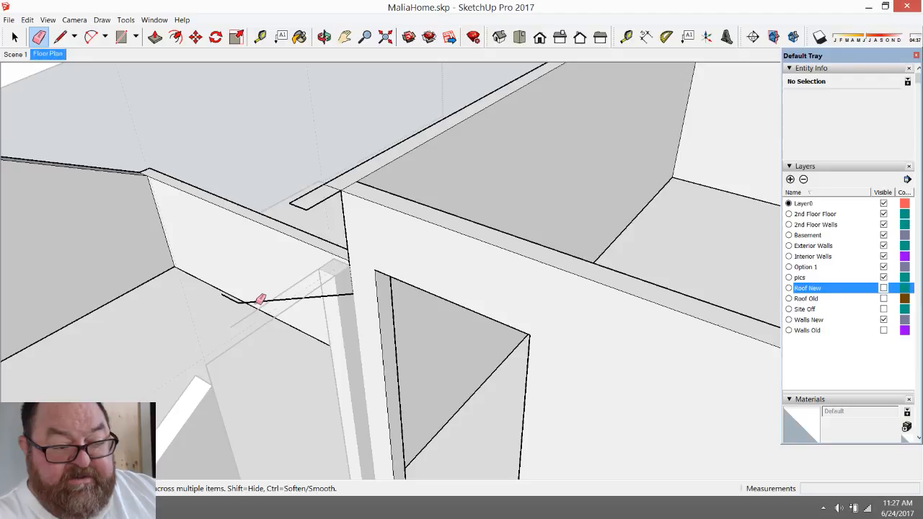
pyautogui.click(258, 300)
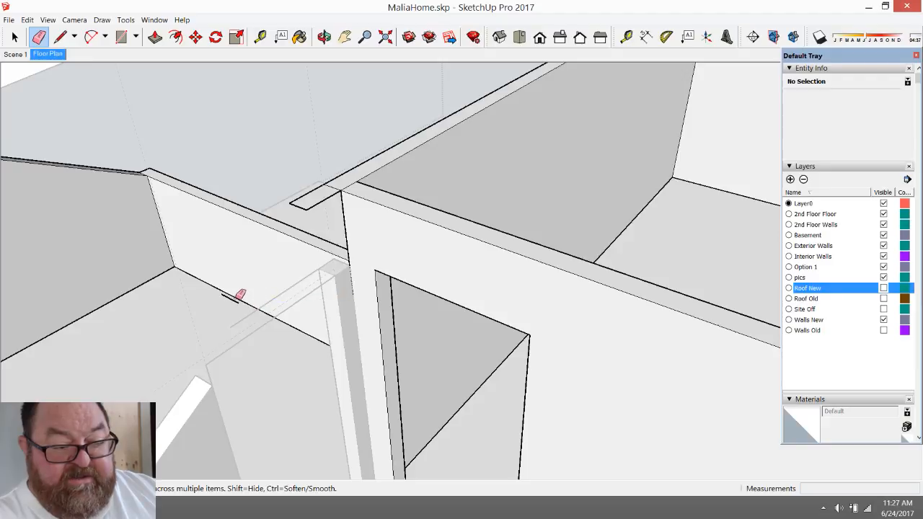
pyautogui.click(309, 209)
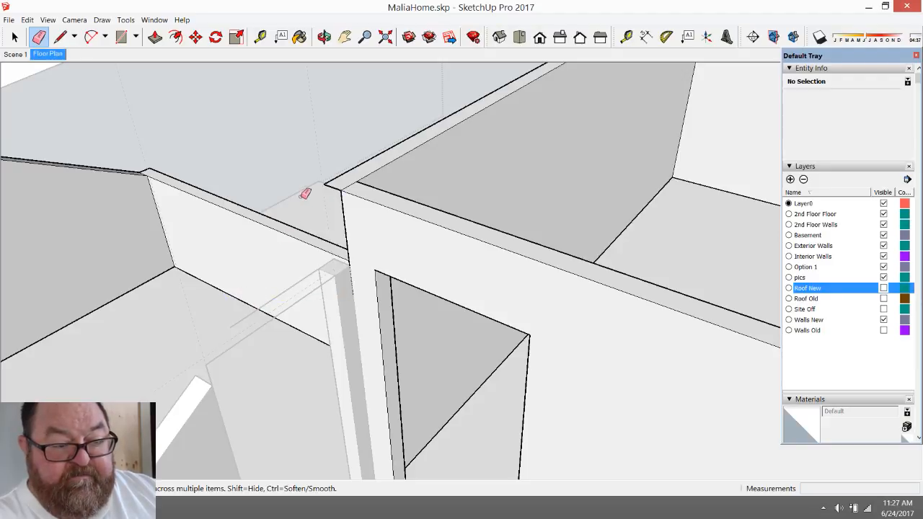
# - Draw an 8' vertical line from the wall's top corner down to the floor to close the open wall side
pyautogui.click(325, 37)
pyautogui.moveTo(295, 194); pyautogui.dragTo(637, 342)
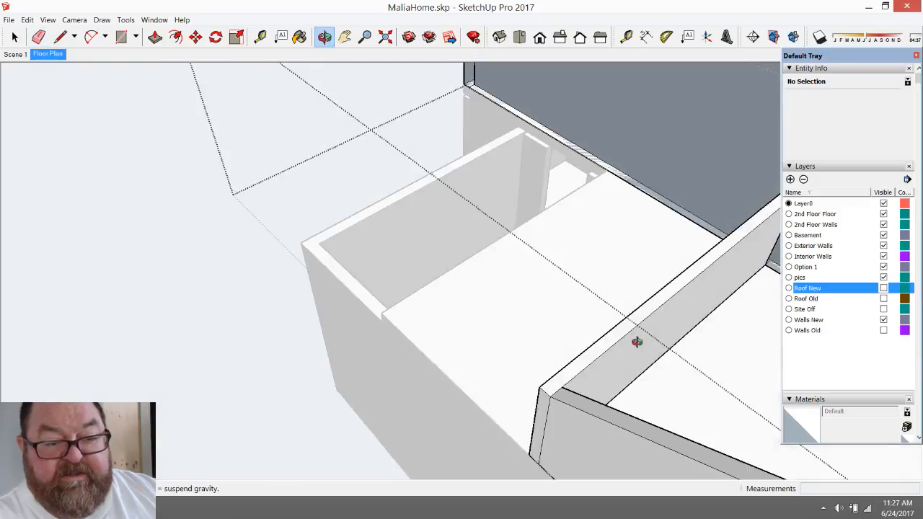
pyautogui.scroll(-5, 173, 303)
pyautogui.scroll(5, 379, 336)
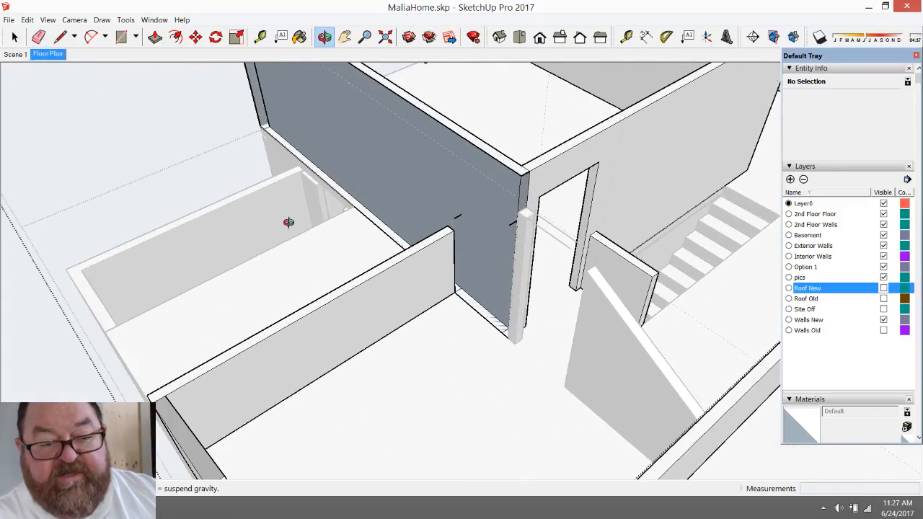
pyautogui.click(61, 37)
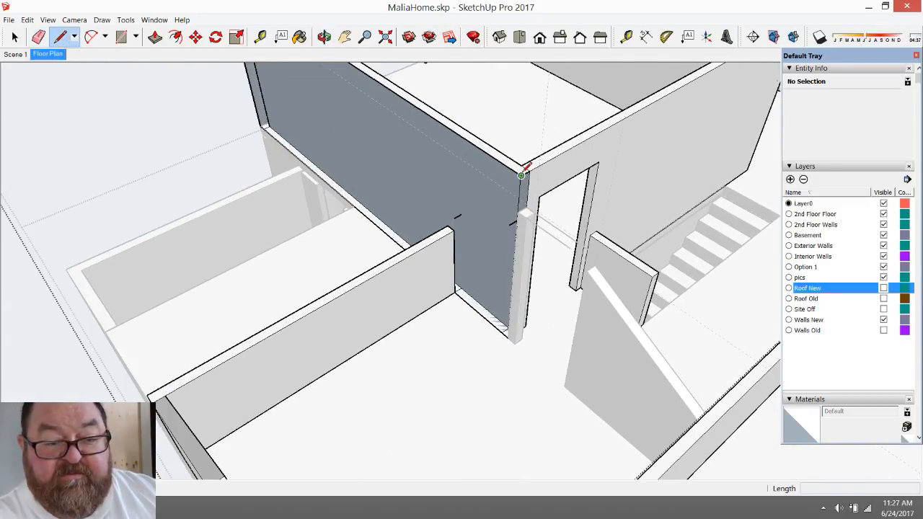
pyautogui.click(521, 175)
pyautogui.click(508, 338)
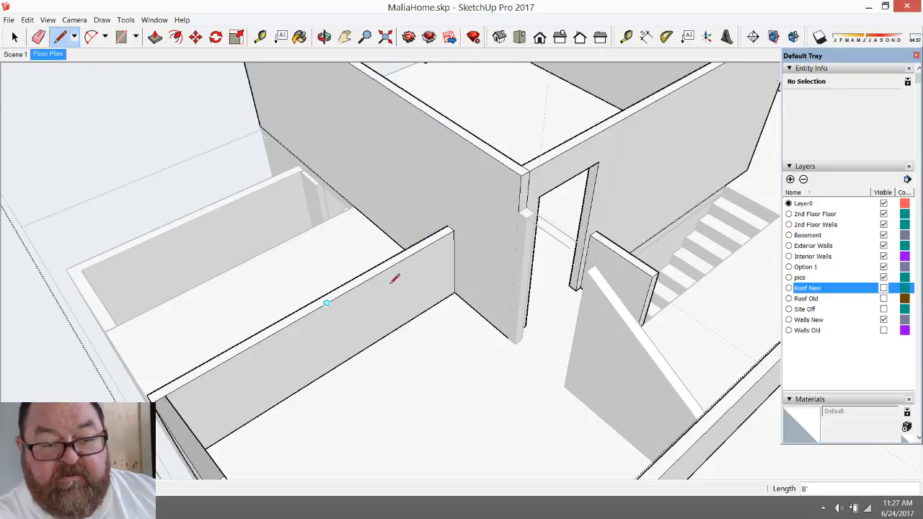
# - Erase the leftover seam edges at the wall corner beside the doorway and close the new walls group
pyautogui.click(38, 36)
pyautogui.scroll(3, 566, 179)
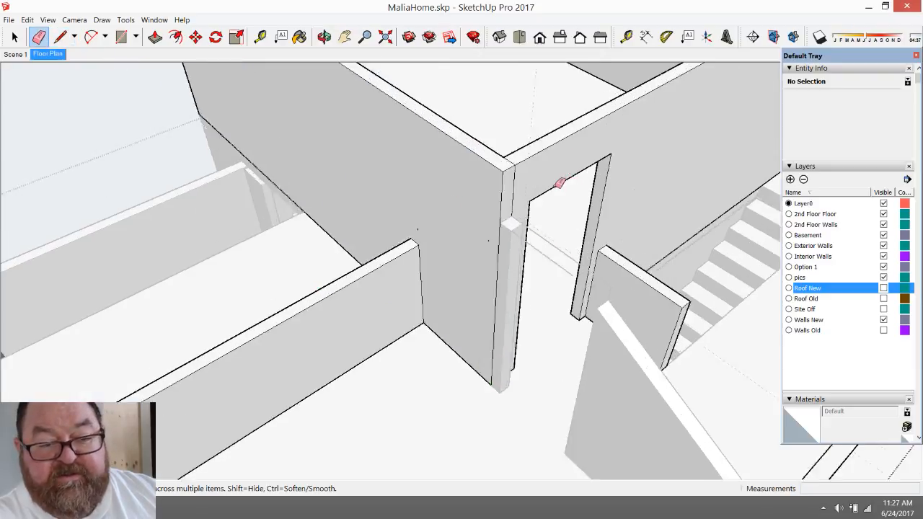
pyautogui.click(482, 180)
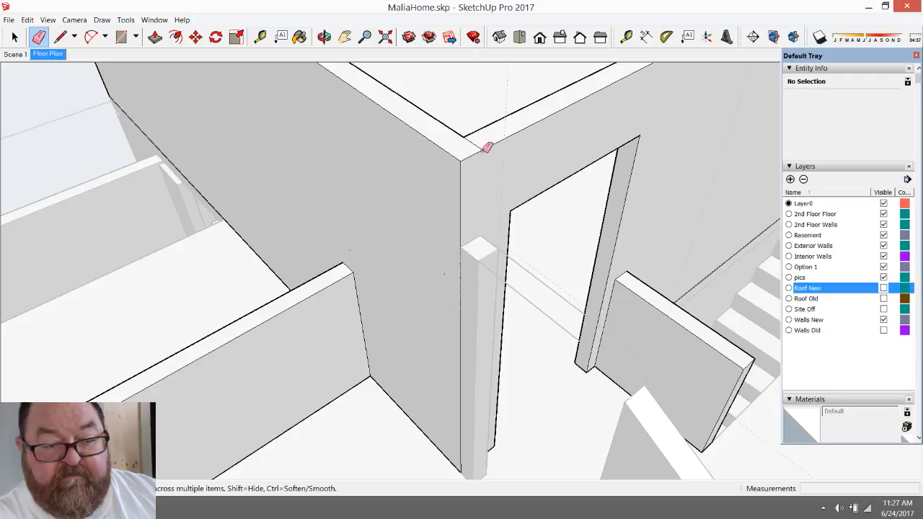
pyautogui.scroll(-3, 401, 236)
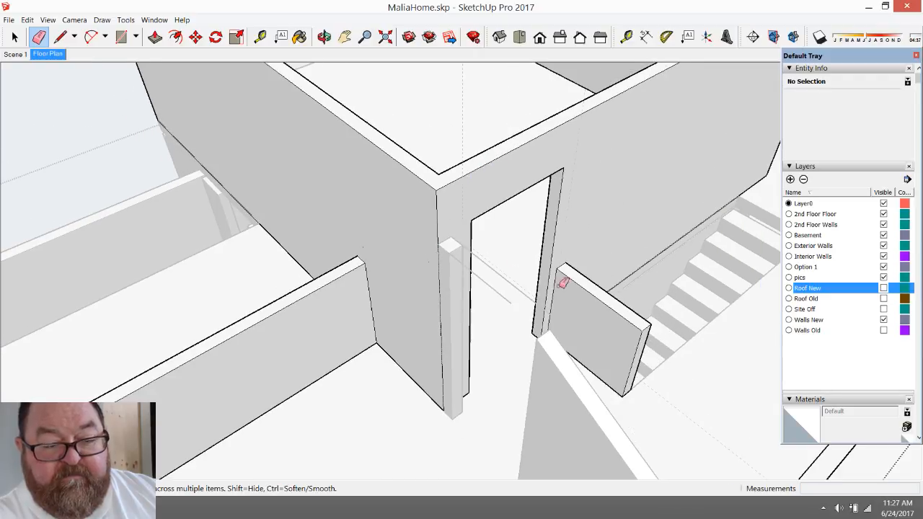
pyautogui.click(324, 37)
pyautogui.moveTo(585, 177)
pyautogui.mouseDown()
pyautogui.moveTo(354, 178)
pyautogui.moveTo(381, 181)
pyautogui.moveTo(394, 246)
pyautogui.moveTo(282, 200)
pyautogui.moveTo(231, 130)
pyautogui.moveTo(384, 386)
pyautogui.moveTo(149, 178)
pyautogui.mouseUp()
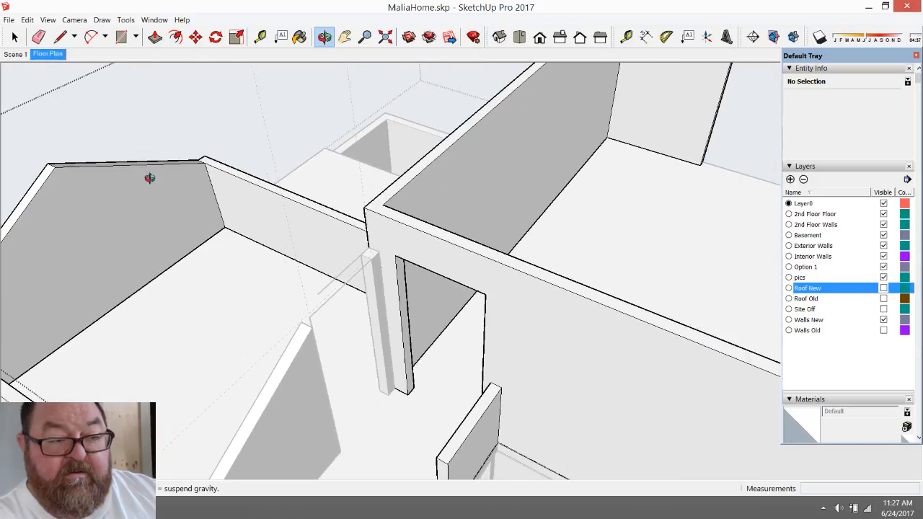
pyautogui.click(15, 38)
pyautogui.moveTo(32, 80); pyautogui.dragTo(154, 209, button='middle')
# - Draw a vertical line from the post's top corner to the wall top and a 4 1/2" line across the wall's end
pyautogui.click(60, 37)
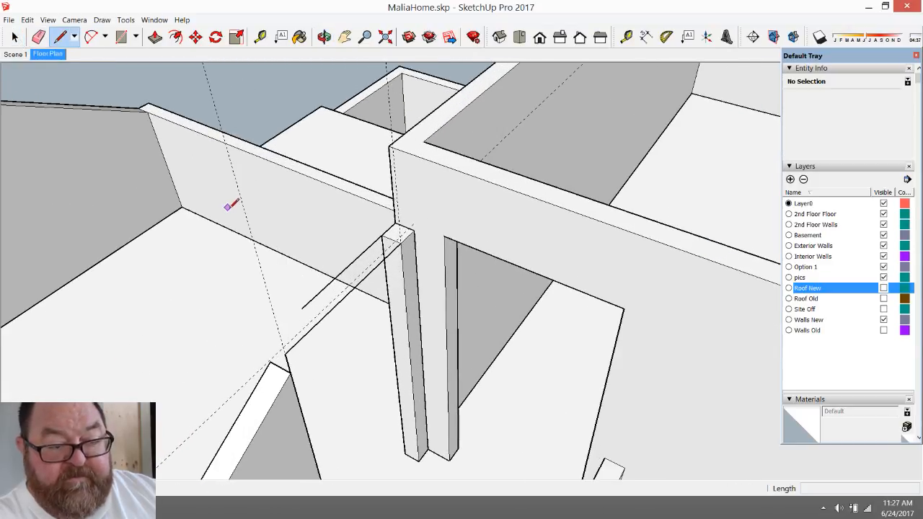
pyautogui.scroll(-1, 227, 208)
pyautogui.scroll(2, 270, 392)
pyautogui.scroll(-1, 288, 335)
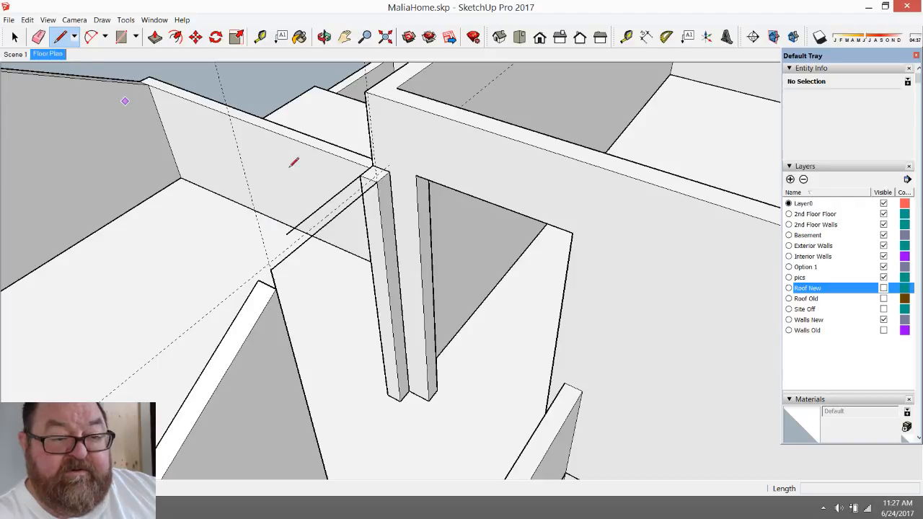
pyautogui.click(390, 171)
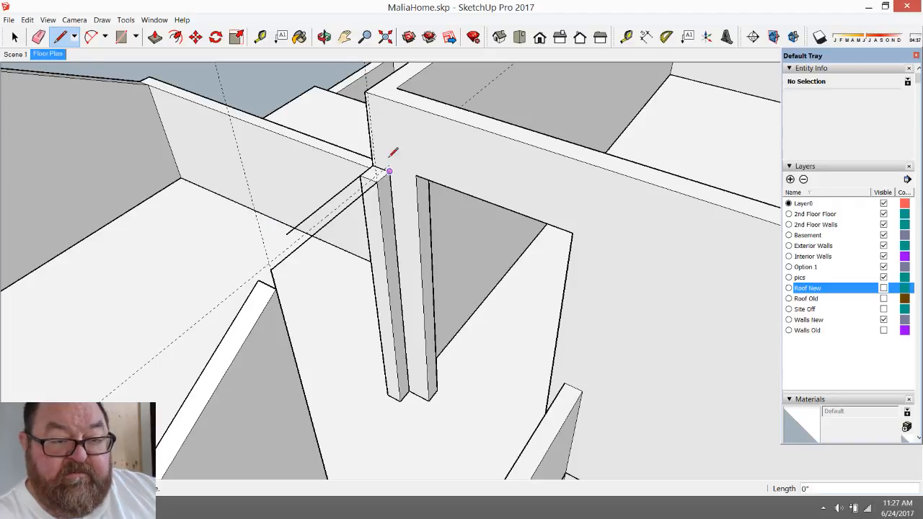
pyautogui.click(383, 97)
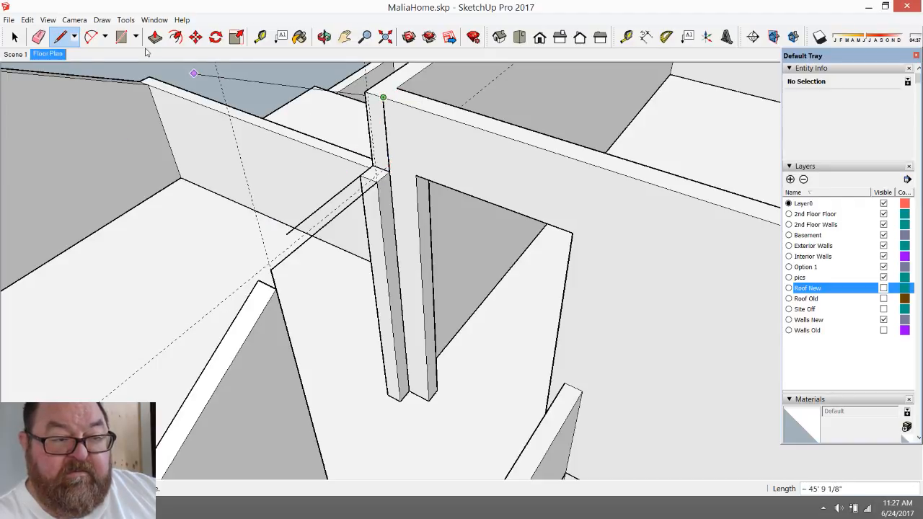
pyautogui.press('p')
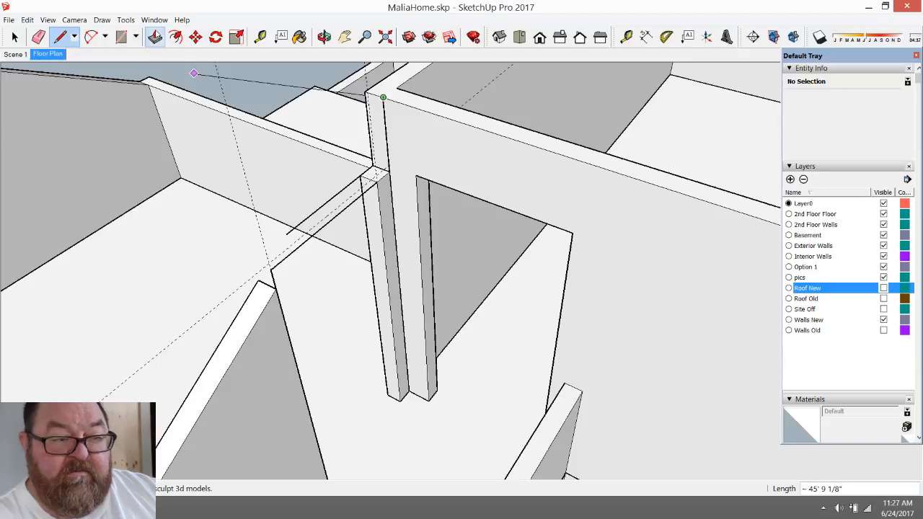
pyautogui.click(61, 37)
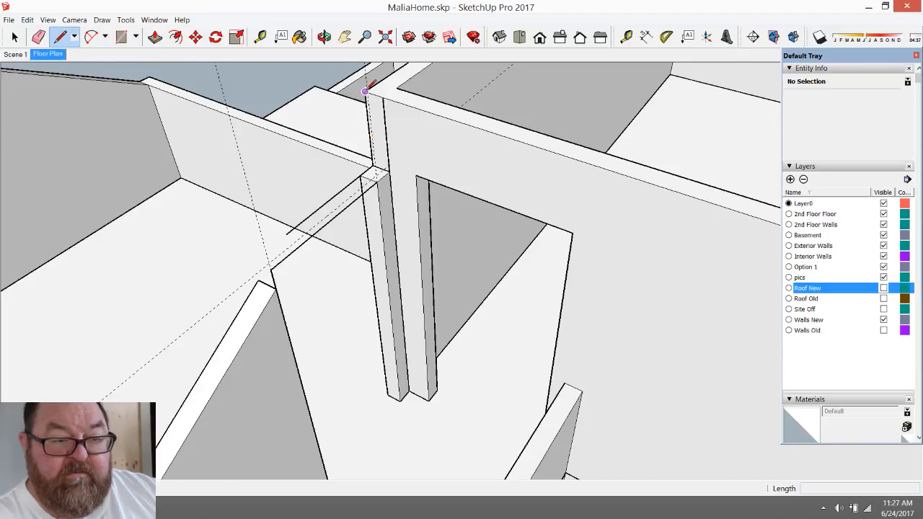
pyautogui.click(365, 91)
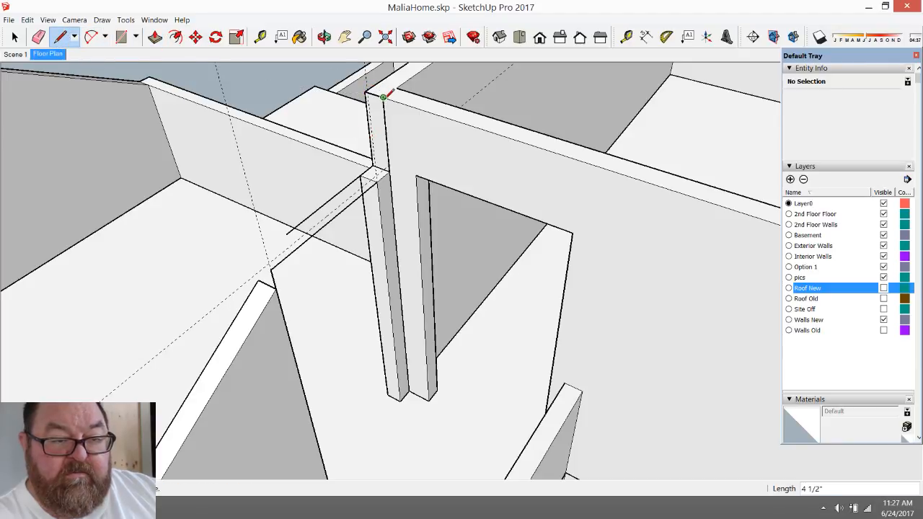
pyautogui.click(155, 38)
pyautogui.click(15, 37)
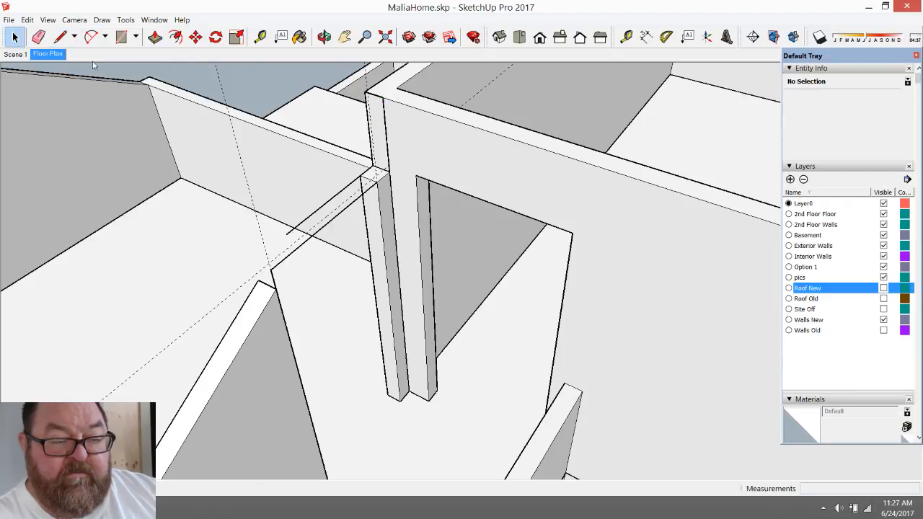
pyautogui.click(381, 117)
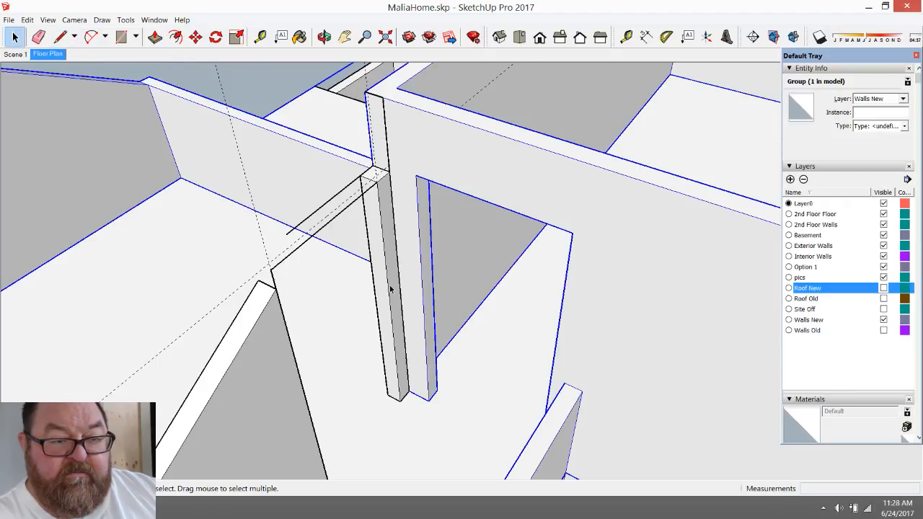
# - Draw a rectangle about 4 1/2" by 1' 5 5/8" on the wall's end, from the post's top corner to the wall's top corner
pyautogui.scroll(-3, 390, 289)
pyautogui.scroll(2, 388, 208)
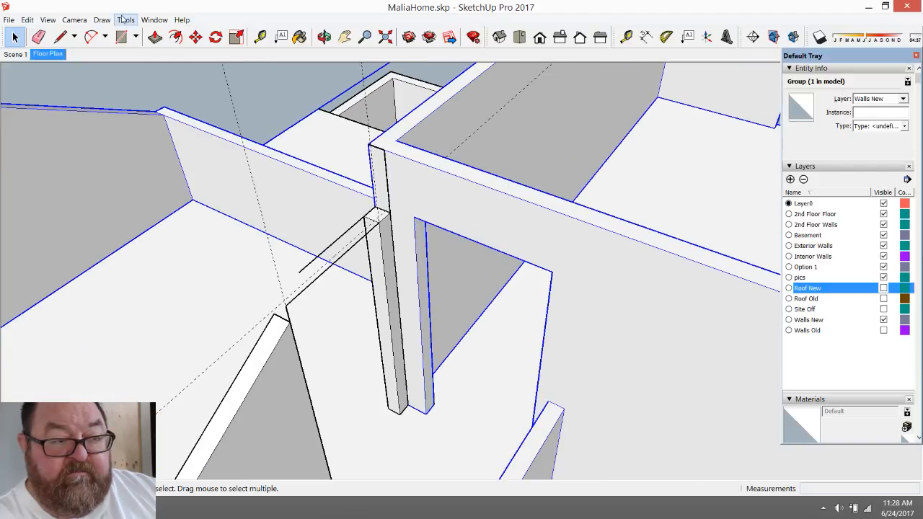
pyautogui.click(121, 37)
pyautogui.click(390, 212)
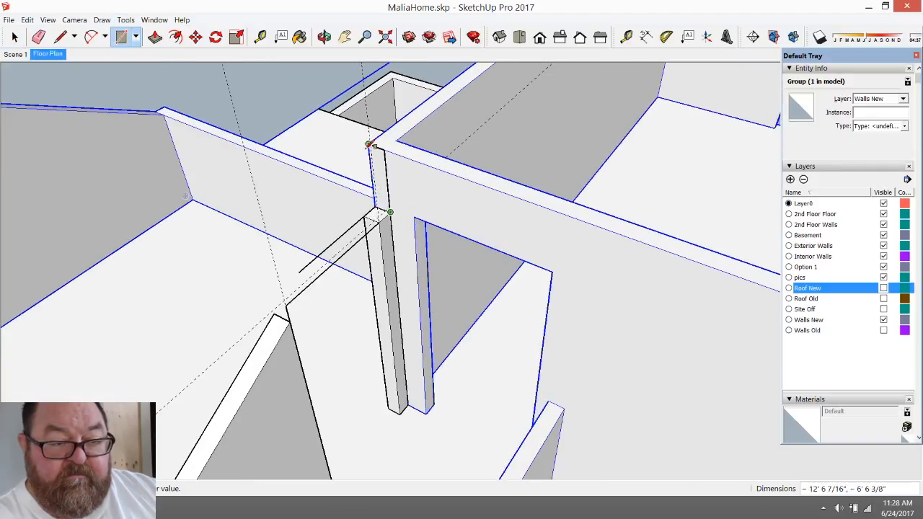
pyautogui.click(370, 145)
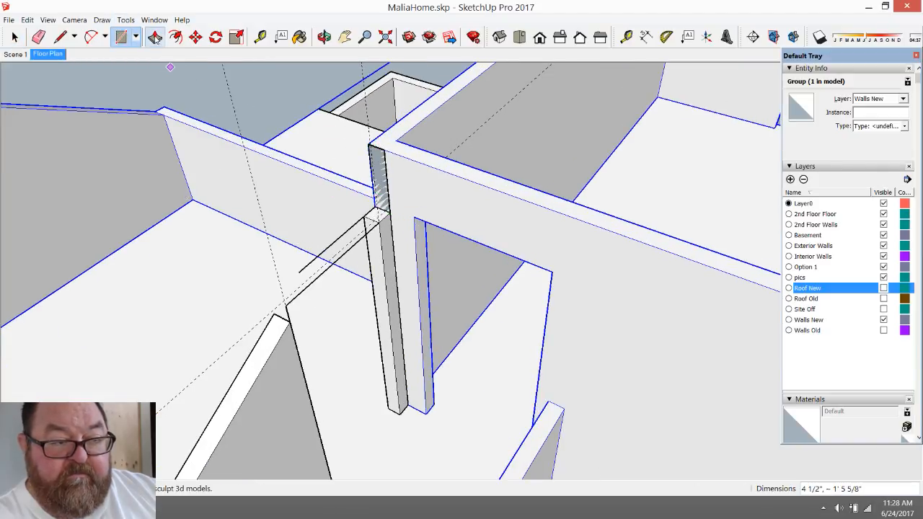
# - Push/Pull the rectangle about 3' 1/2" to the upper end of the sloped wall, forming a header over the opening
pyautogui.click(155, 37)
pyautogui.click(375, 184)
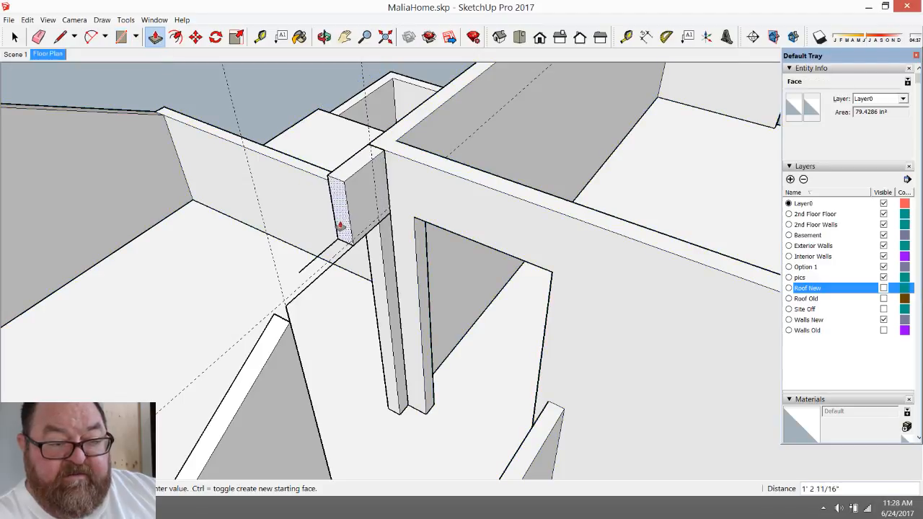
pyautogui.click(286, 323)
pyautogui.moveTo(200, 284); pyautogui.dragTo(270, 326, button='middle')
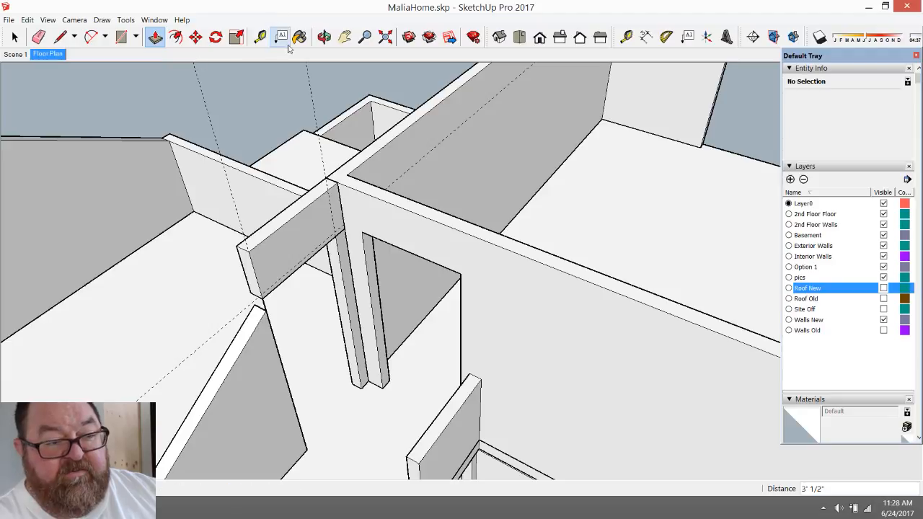
# - Check the new header against the roofs by temporarily showing the Roof Old and Roof New layers, with both hidden again
pyautogui.click(325, 36)
pyautogui.moveTo(351, 231); pyautogui.dragTo(215, 196)
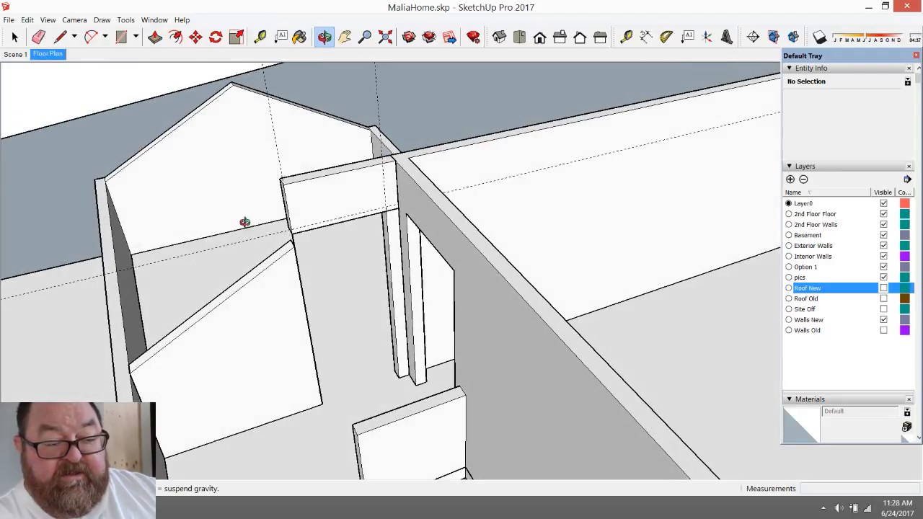
pyautogui.moveTo(208, 310); pyautogui.dragTo(253, 288)
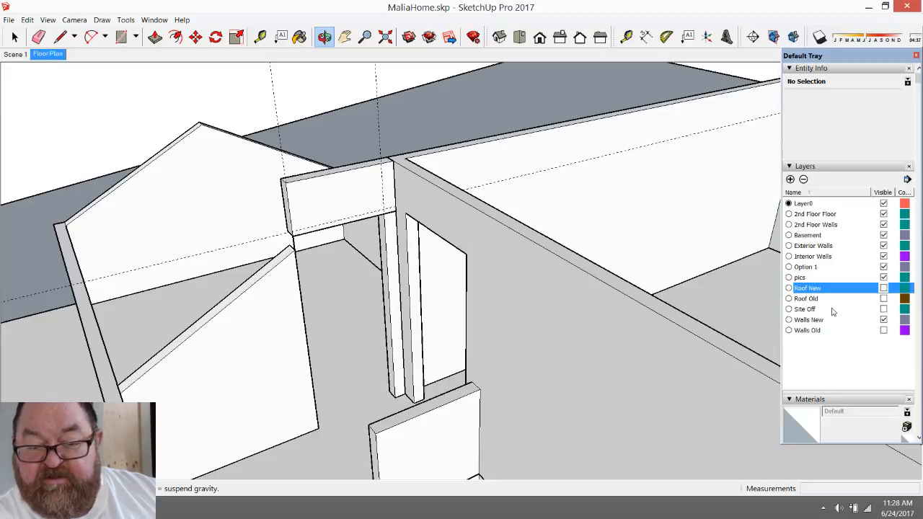
pyautogui.click(884, 299)
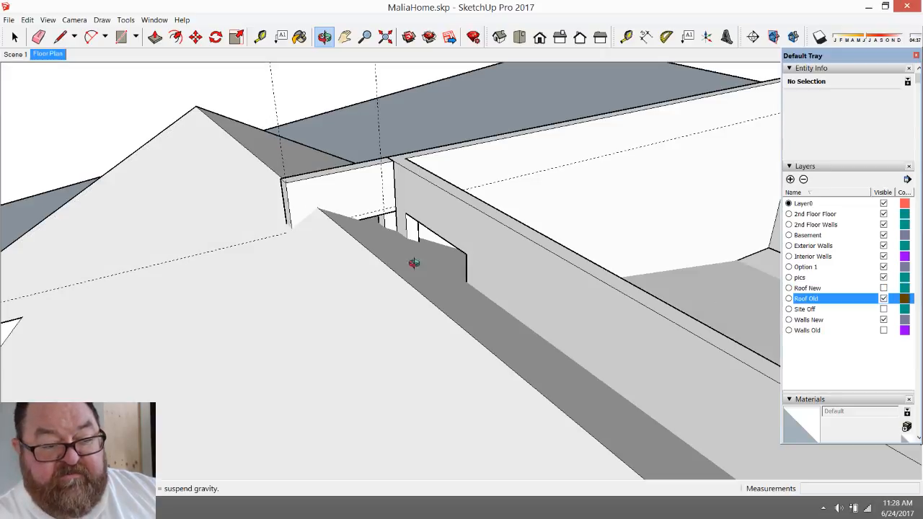
pyautogui.moveTo(297, 260); pyautogui.dragTo(352, 274)
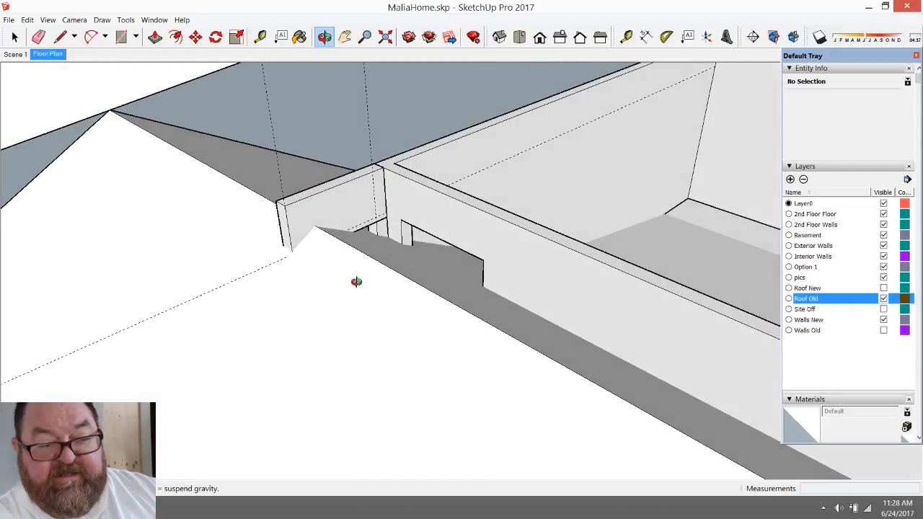
pyautogui.click(884, 289)
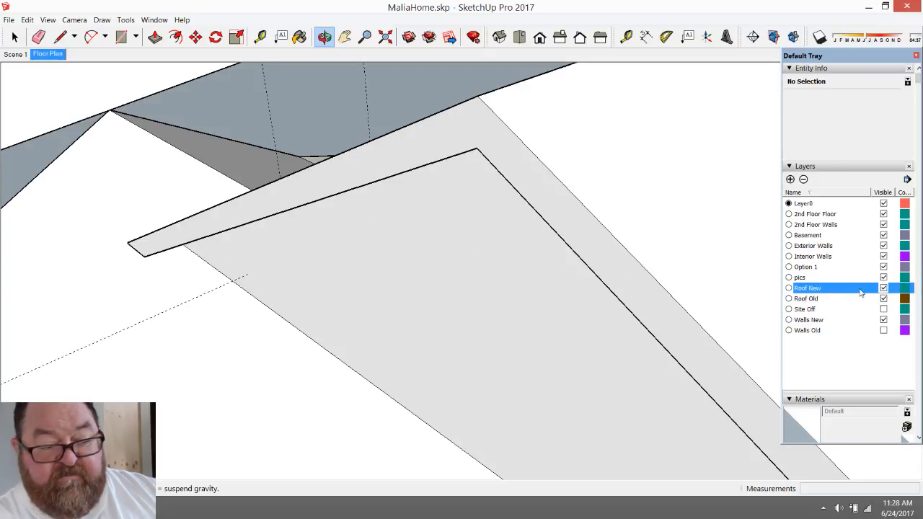
pyautogui.moveTo(217, 253); pyautogui.dragTo(298, 277)
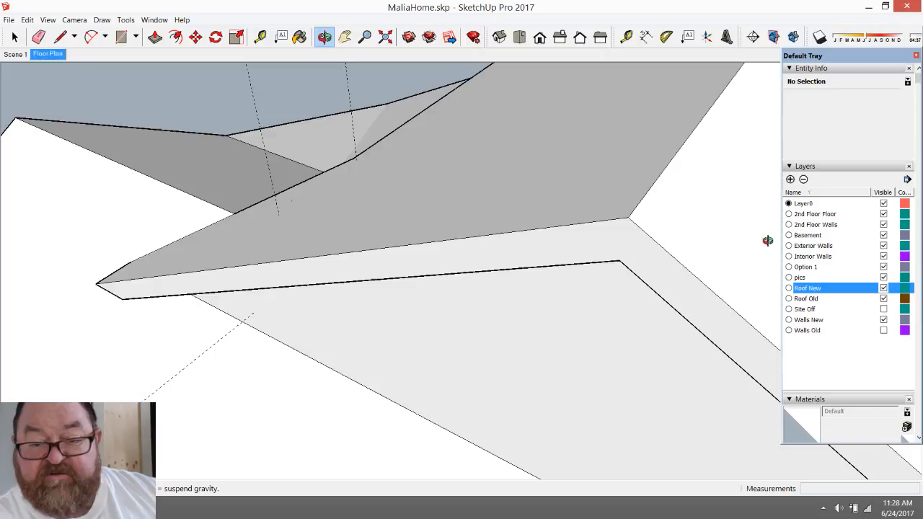
pyautogui.click(884, 289)
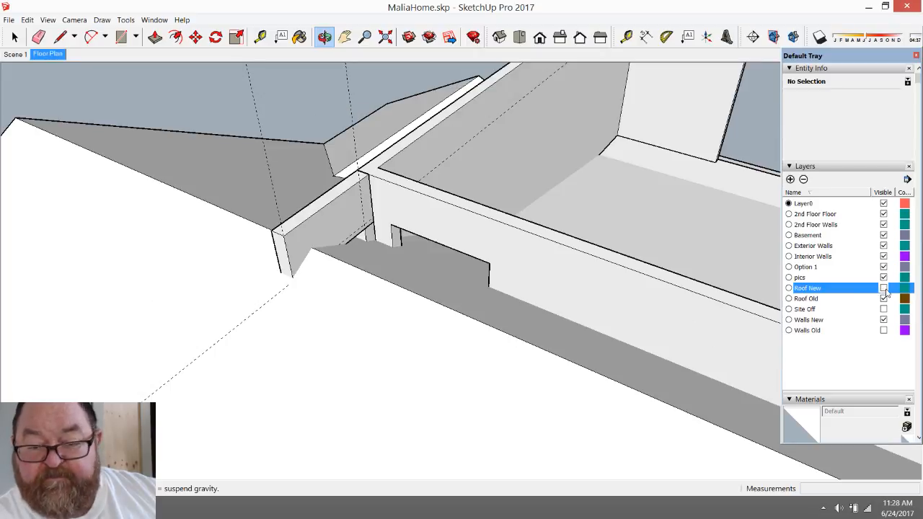
pyautogui.click(884, 299)
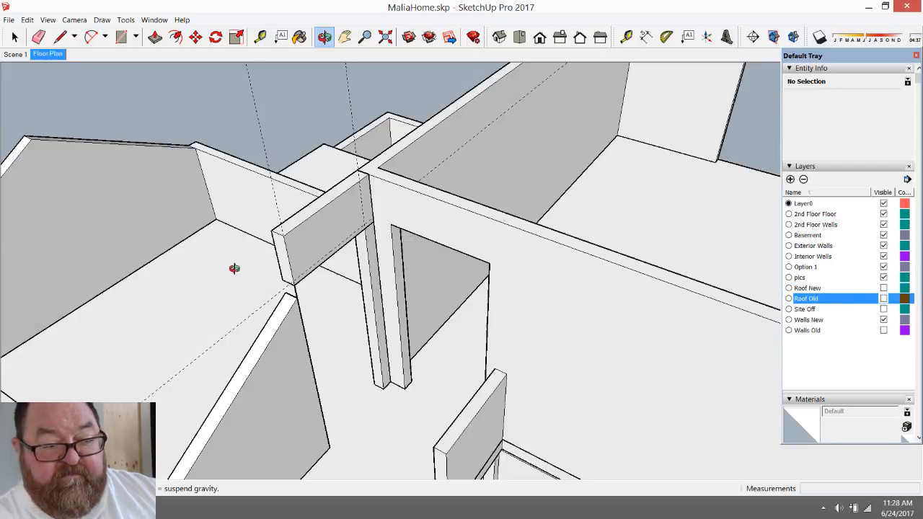
# - Erase the dashed construction guides running through the new header and past the sloped wall
pyautogui.click(39, 37)
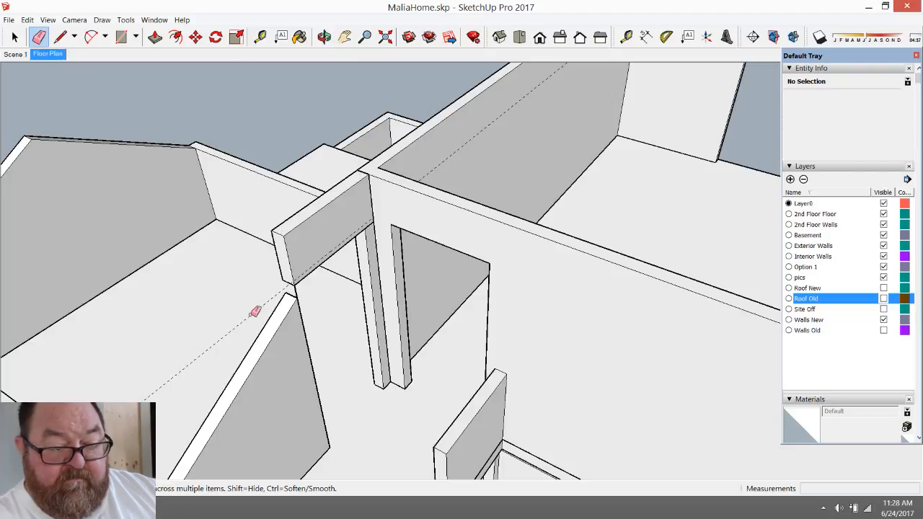
pyautogui.scroll(-6, 255, 312)
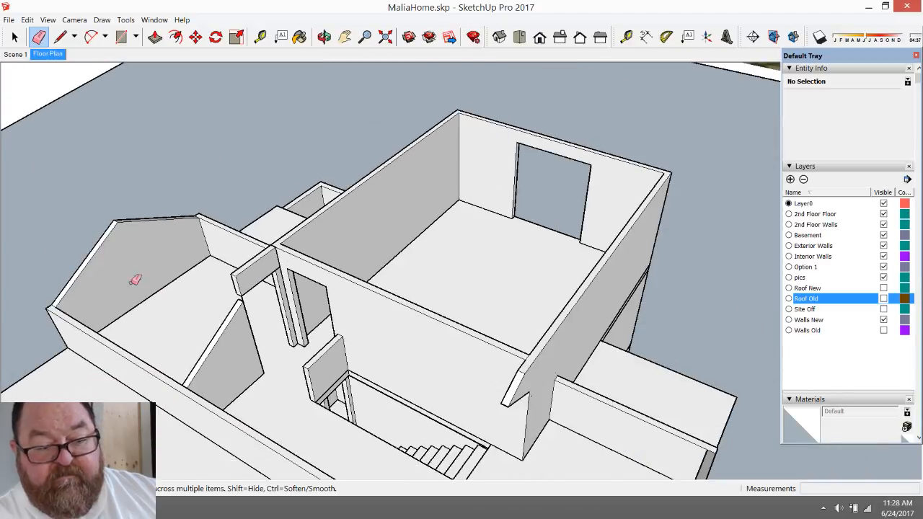
pyautogui.click(324, 37)
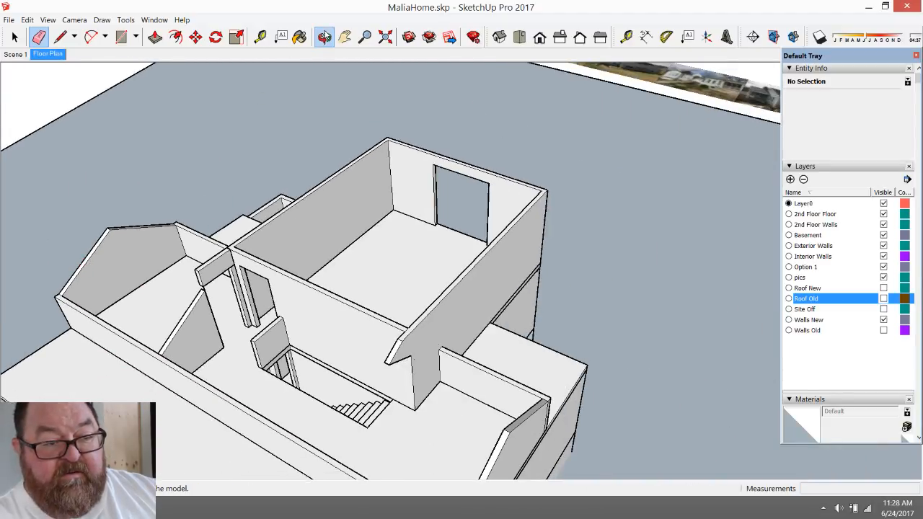
pyautogui.moveTo(180, 319)
pyautogui.mouseDown()
pyautogui.moveTo(361, 303)
pyautogui.moveTo(364, 263)
pyautogui.moveTo(449, 277)
pyautogui.moveTo(465, 365)
pyautogui.moveTo(354, 446)
pyautogui.moveTo(332, 378)
pyautogui.mouseUp()
# - Select the sloped wall group and measure the distance from the stair opening's end to the neighbouring wall corner
pyautogui.click(14, 36)
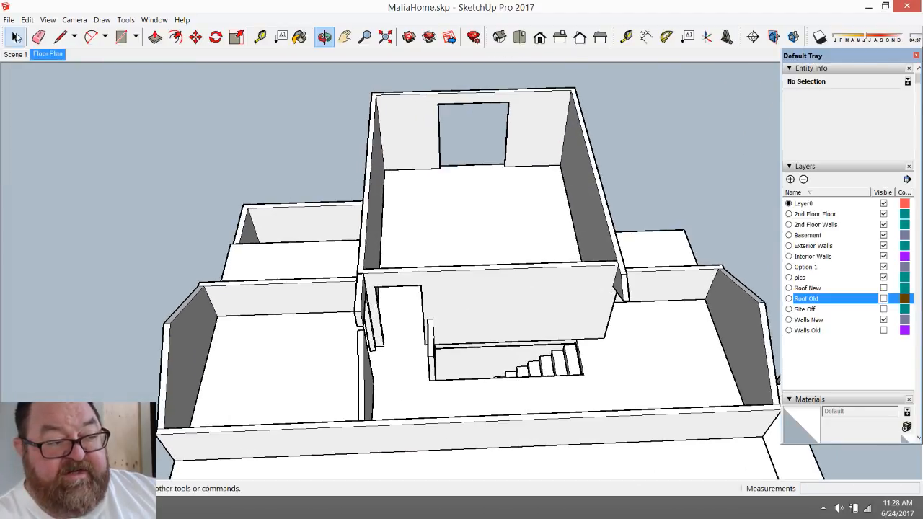
pyautogui.click(363, 385)
pyautogui.click(323, 37)
pyautogui.moveTo(445, 285); pyautogui.dragTo(387, 373)
pyautogui.moveTo(278, 309); pyautogui.dragTo(493, 375)
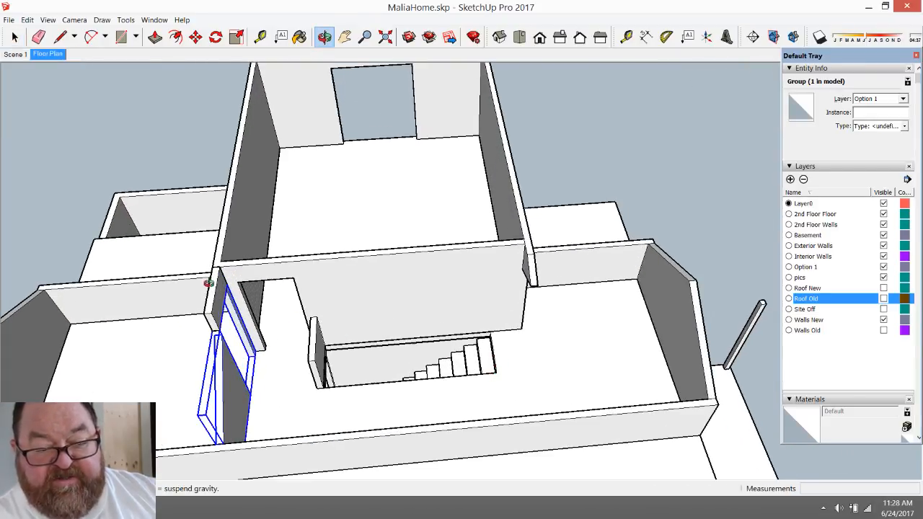
pyautogui.scroll(3, 390, 386)
pyautogui.scroll(4, 438, 389)
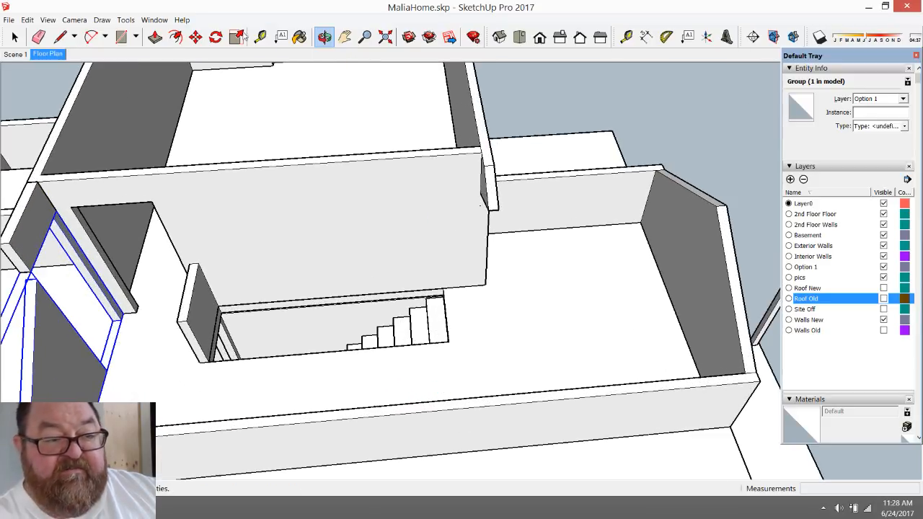
pyautogui.click(261, 37)
pyautogui.click(447, 313)
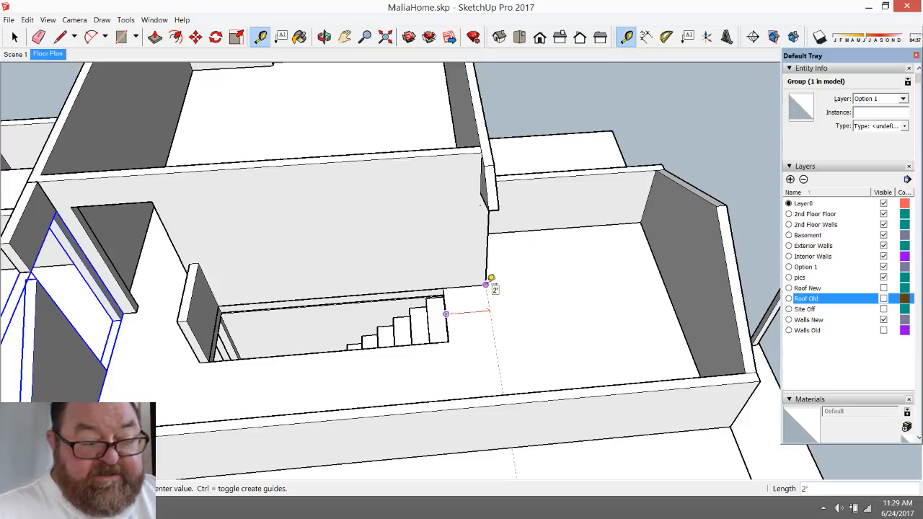
pyautogui.click(487, 284)
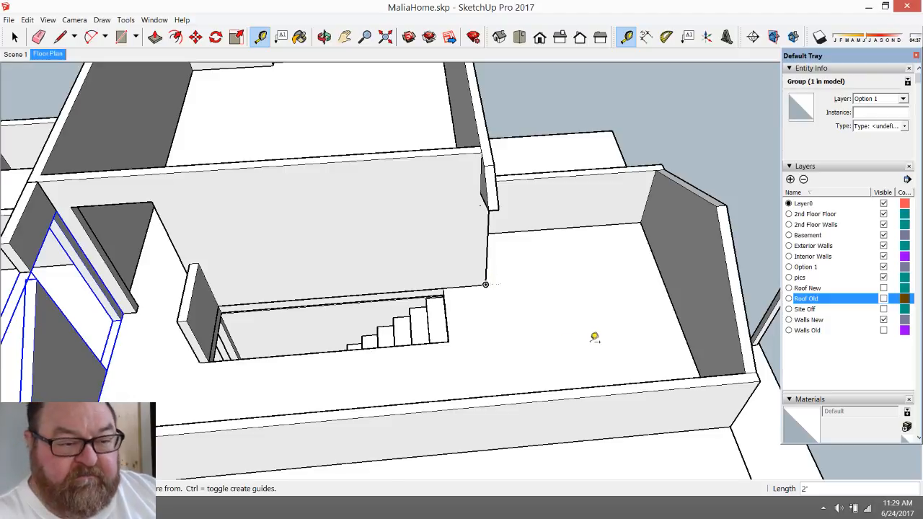
# - Examine the second-floor layout around the stair opening and the unenclosed area beyond it from several angles
pyautogui.scroll(-2, 594, 336)
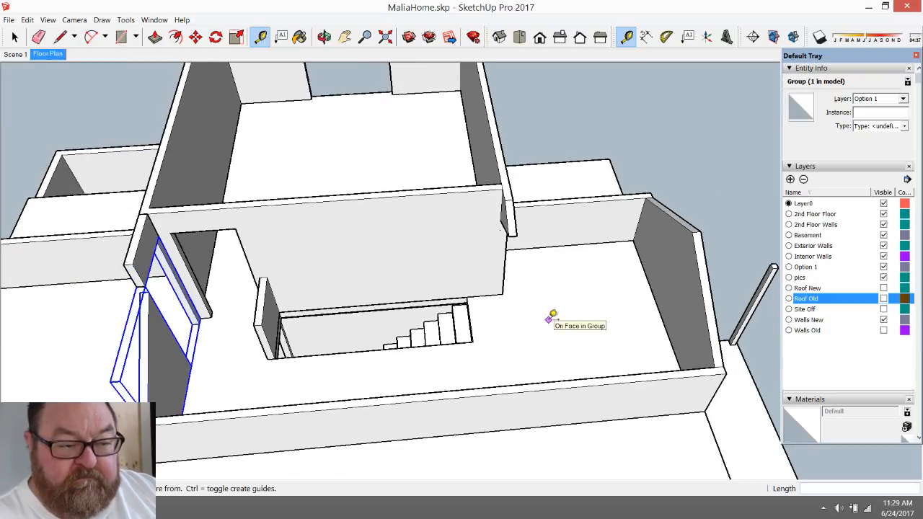
pyautogui.scroll(-2, 551, 318)
pyautogui.moveTo(450, 160); pyautogui.dragTo(386, 303, button='middle')
pyautogui.scroll(2, 450, 321)
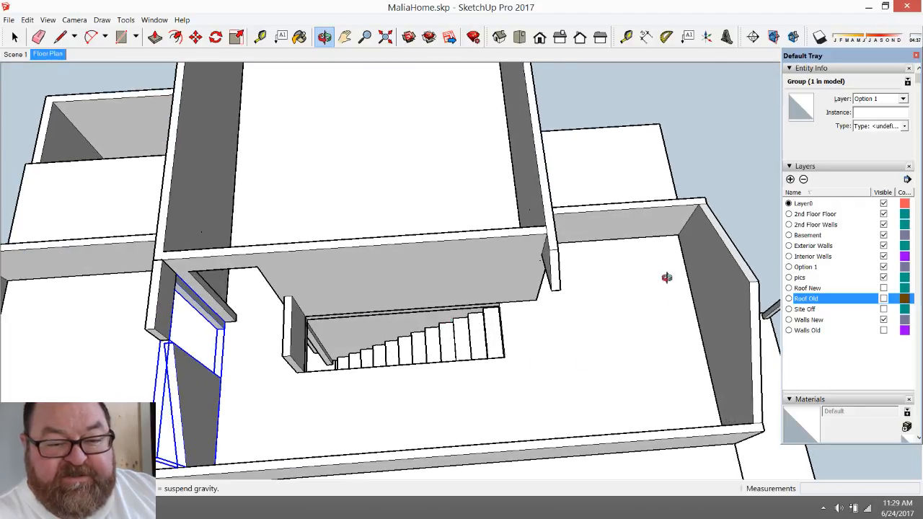
pyautogui.moveTo(636, 391); pyautogui.dragTo(644, 436, button='middle')
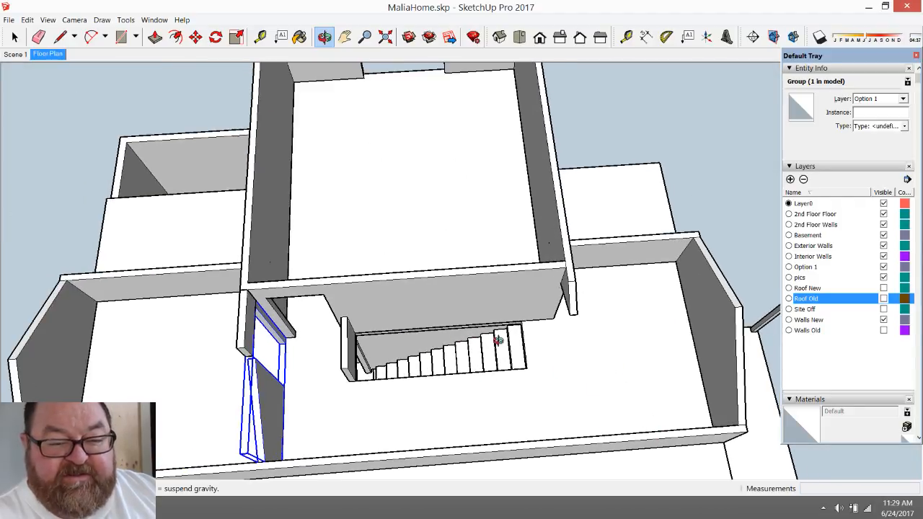
pyautogui.moveTo(458, 410); pyautogui.dragTo(449, 225, button='middle')
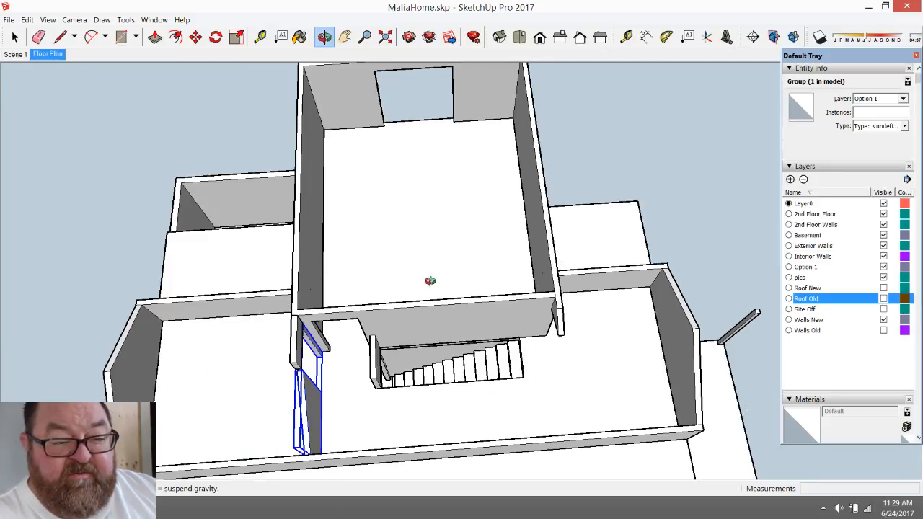
pyautogui.moveTo(314, 422); pyautogui.dragTo(612, 295, button='middle')
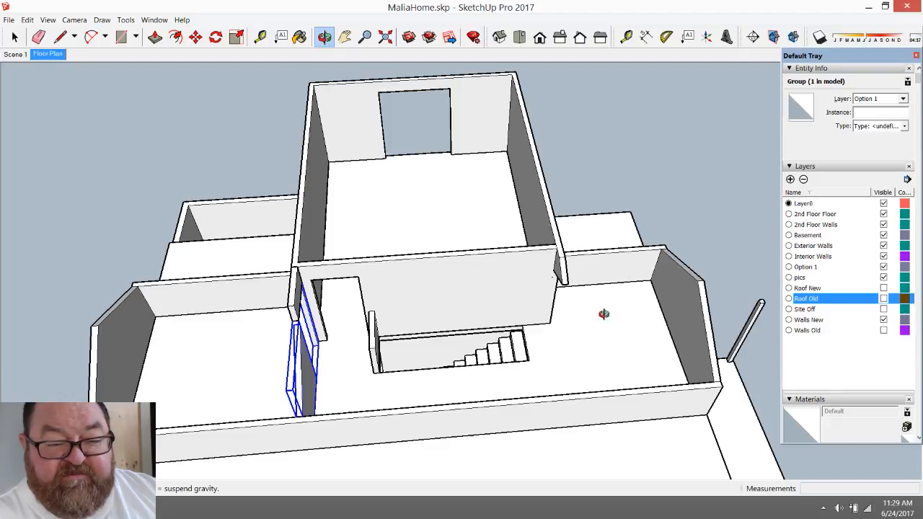
pyautogui.moveTo(557, 308); pyautogui.dragTo(371, 284, button='middle')
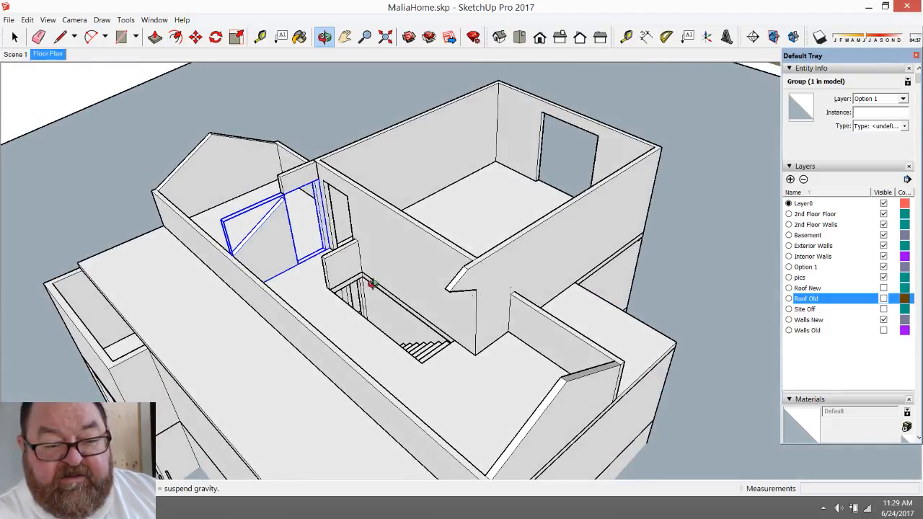
pyautogui.scroll(3, 445, 288)
pyautogui.scroll(4, 544, 351)
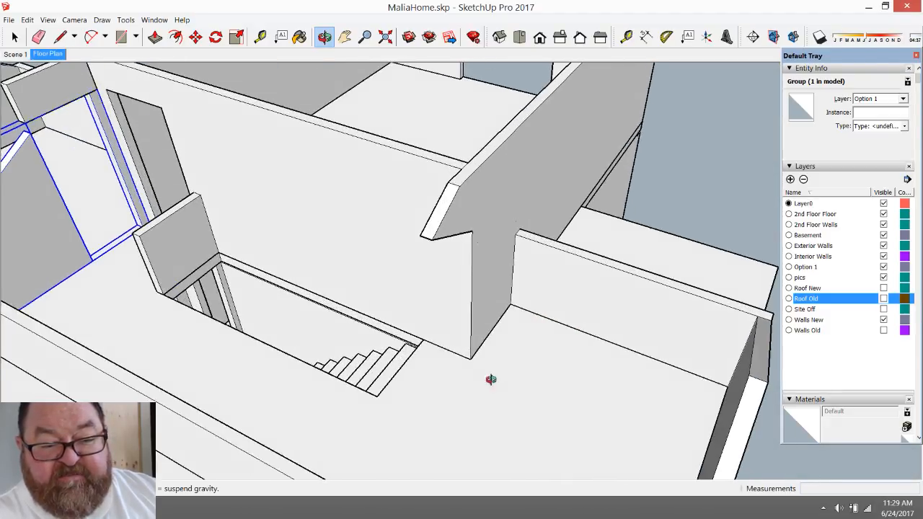
pyautogui.moveTo(491, 380); pyautogui.dragTo(485, 383, button='middle')
pyautogui.scroll(-3, 293, 369)
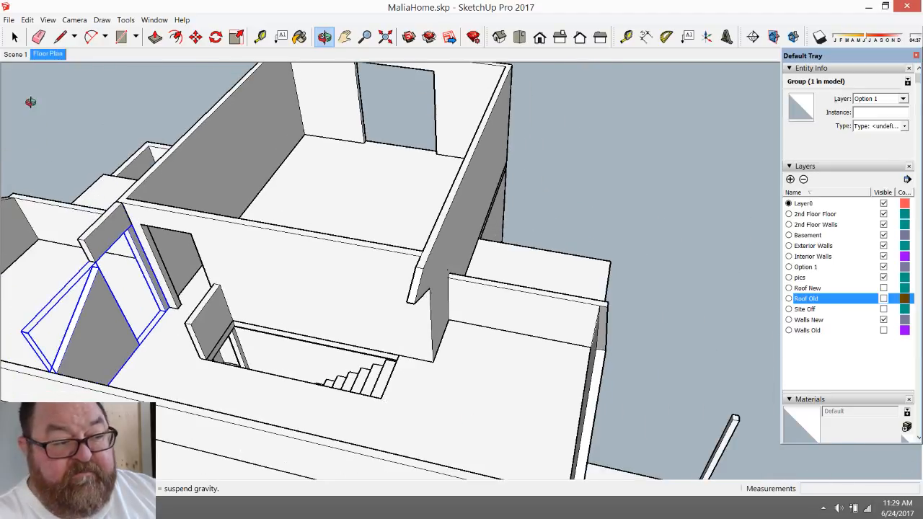
# - Open the sloped wall group for editing and draw a floor line from the wall corner beside the stairs straight to the exterior end wall
pyautogui.press('space')
pyautogui.doubleClick(107, 326)
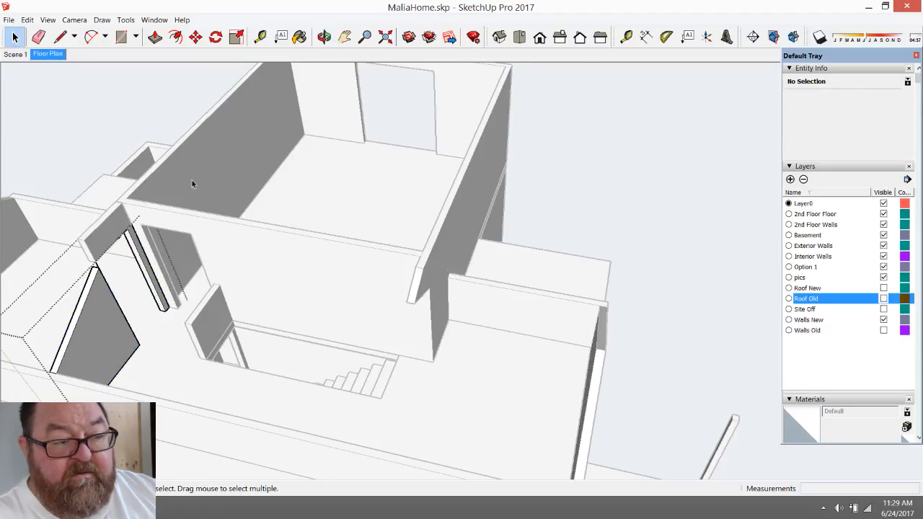
pyautogui.press('l')
pyautogui.scroll(4, 471, 379)
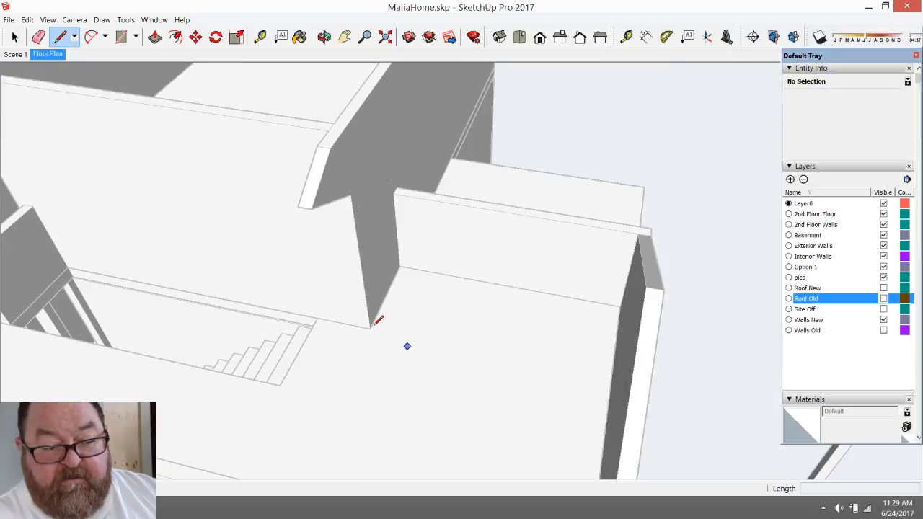
pyautogui.click(370, 329)
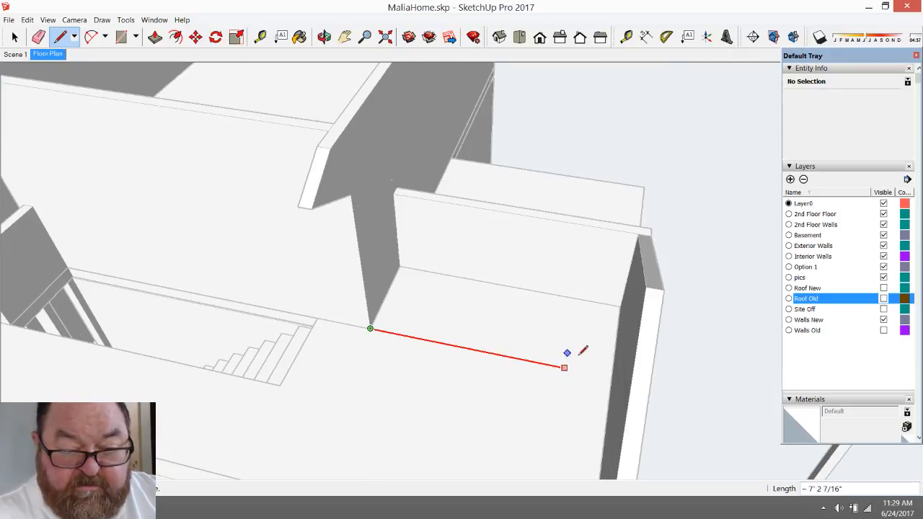
pyautogui.click(613, 377)
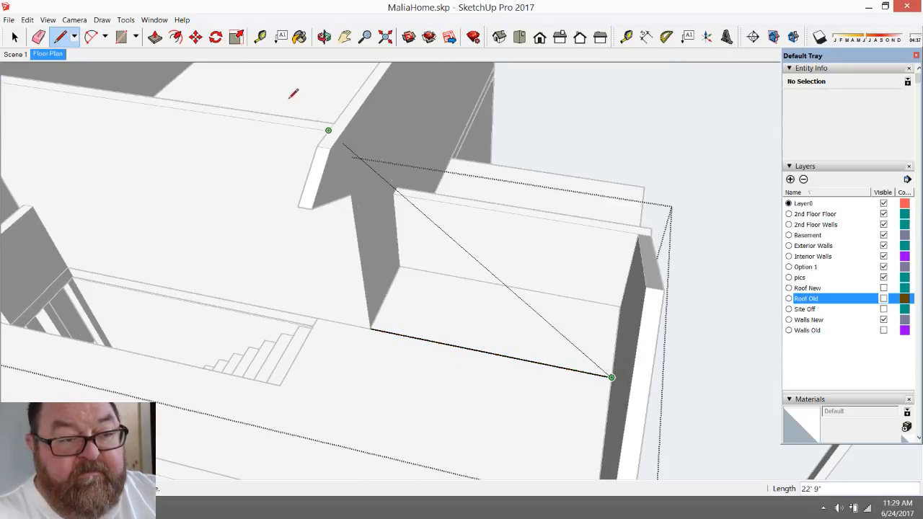
# - Place a parallel guide 4.5" from the new floor line, on the side away from the stairs
pyautogui.click(260, 37)
pyautogui.click(477, 349)
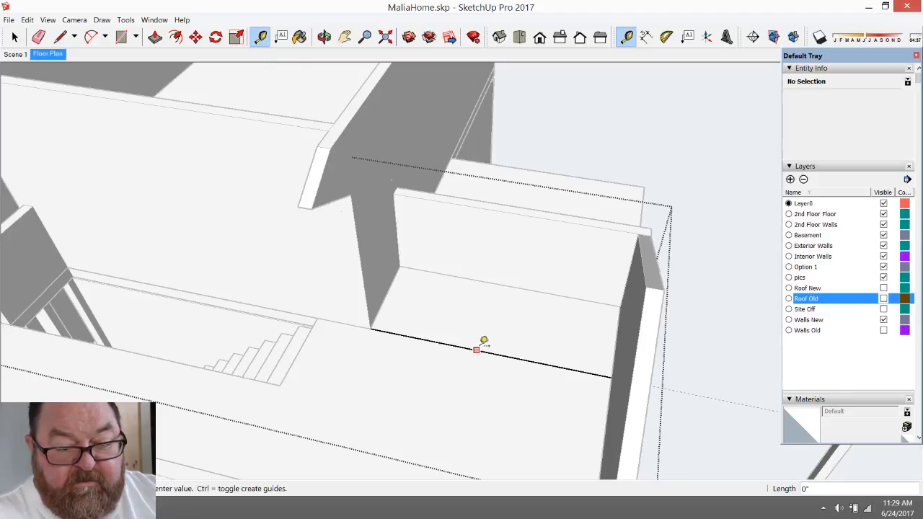
pyautogui.write('4.')
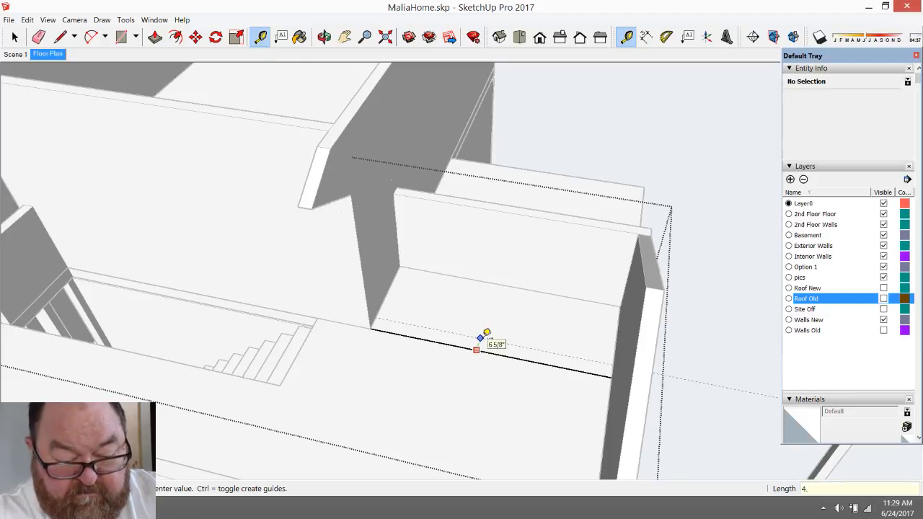
pyautogui.write('5')
pyautogui.press('Return')
pyautogui.scroll(2, 487, 333)
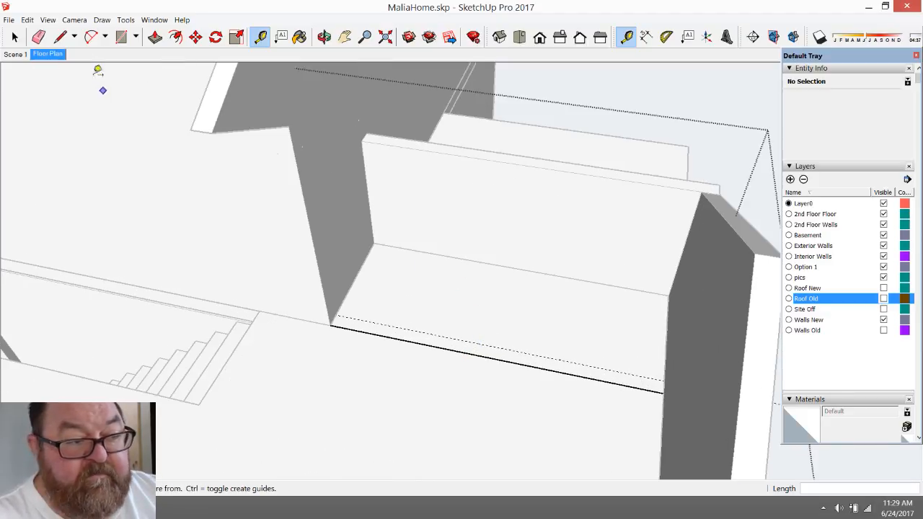
# - Draw a 4 1/2" line across the far end and a line along the guide back to the corner, closing the wall footprint
pyautogui.click(61, 37)
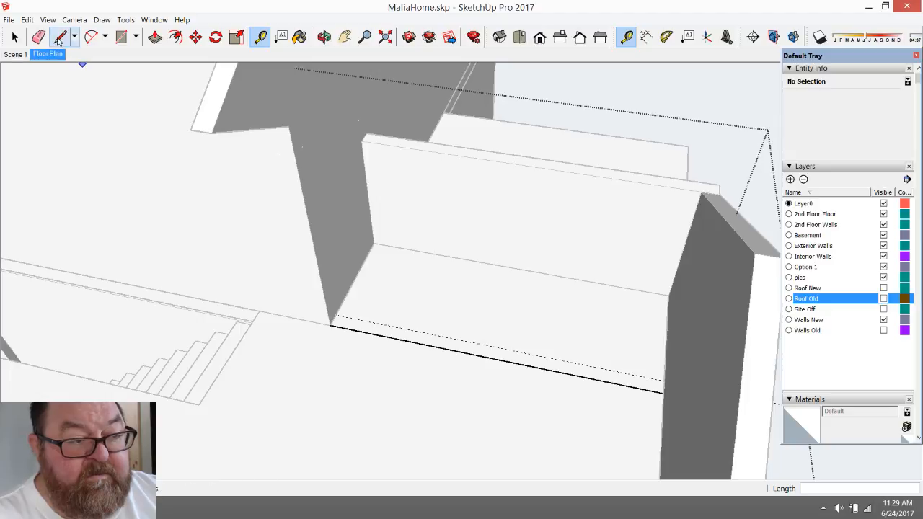
pyautogui.click(665, 381)
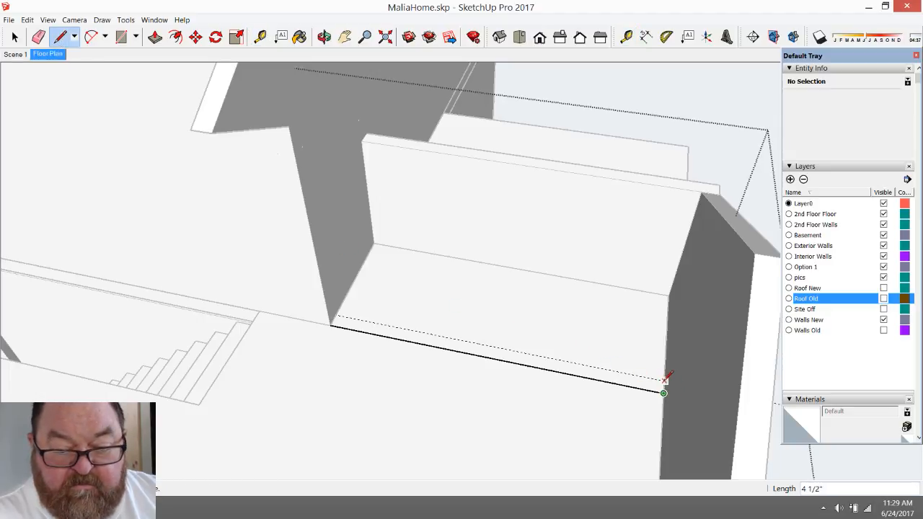
pyautogui.click(335, 316)
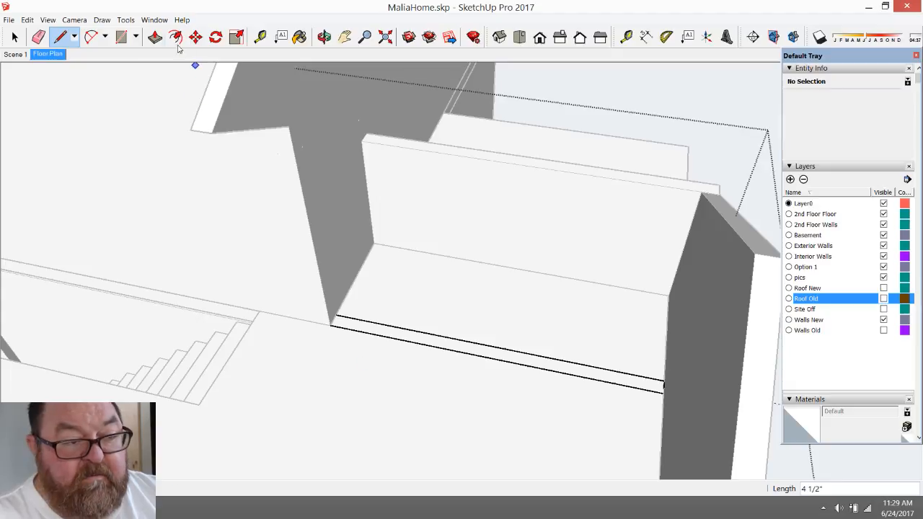
# - Push/Pull the new wall footprint up about 5', snapping to the adjoining end wall, and measure the wall's height
pyautogui.click(155, 37)
pyautogui.click(365, 328)
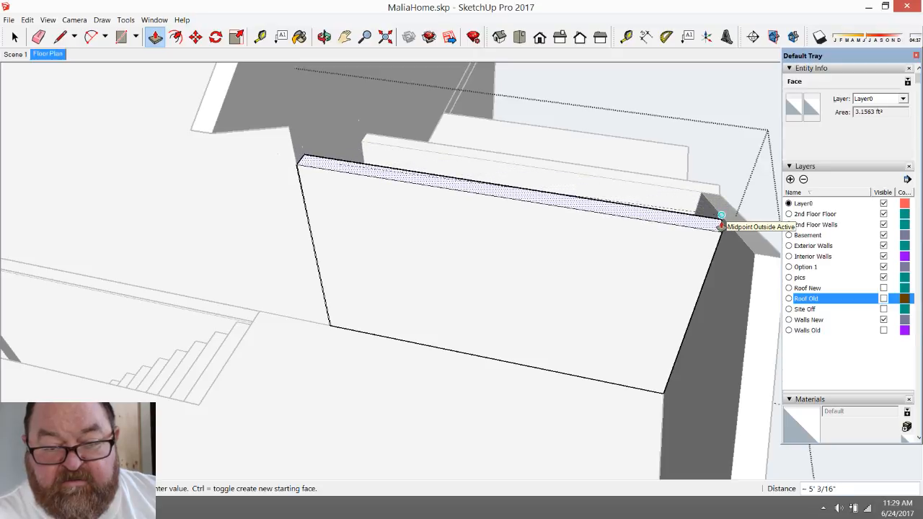
pyautogui.click(722, 217)
pyautogui.press('t')
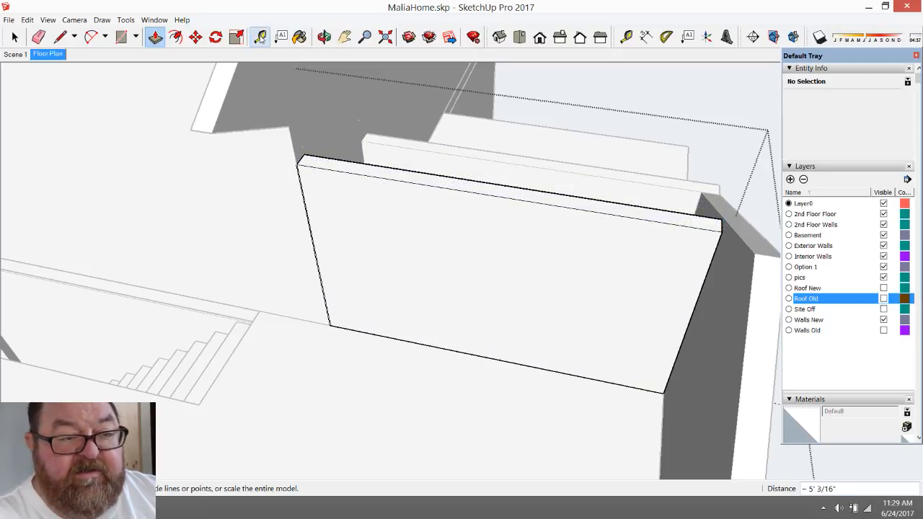
pyautogui.click(444, 349)
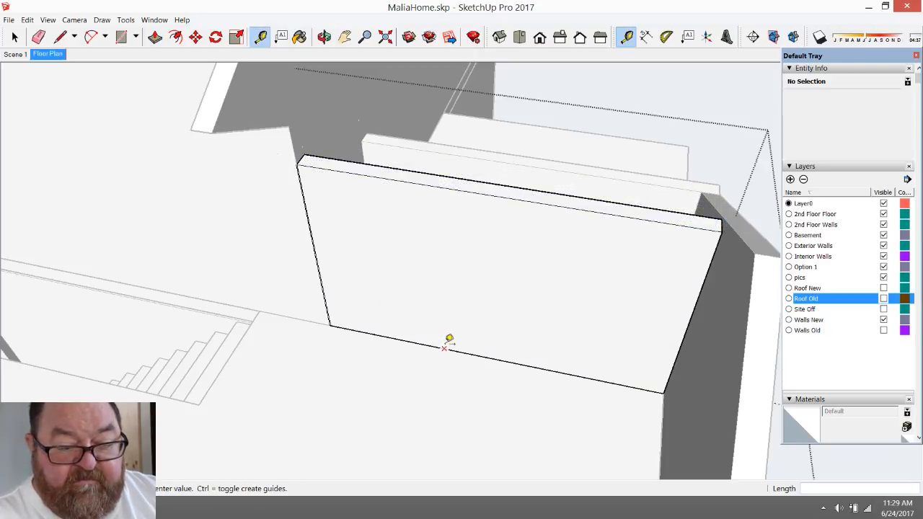
pyautogui.click(450, 186)
pyautogui.scroll(-2, 470, 330)
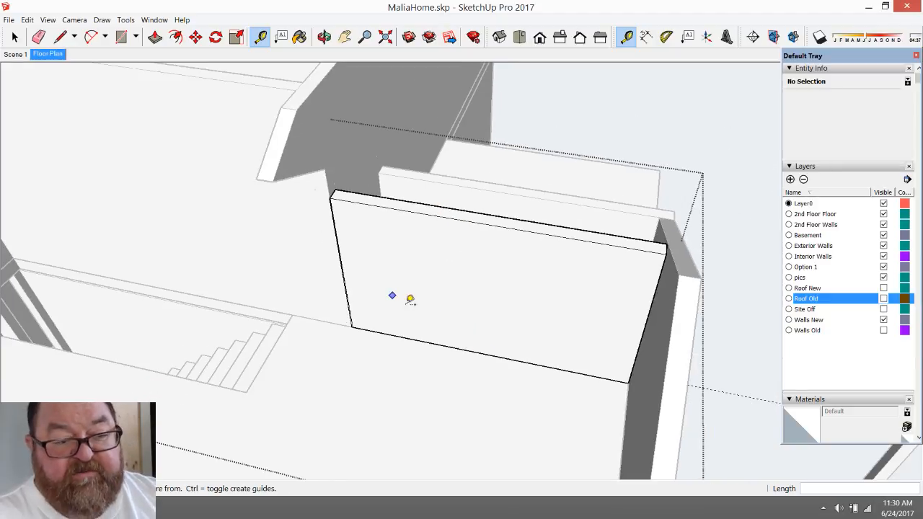
# - Place a vertical guide on the new wall's face, 4' 2 1/2" from its exterior end edge, at the wall's midpoint
pyautogui.click(123, 38)
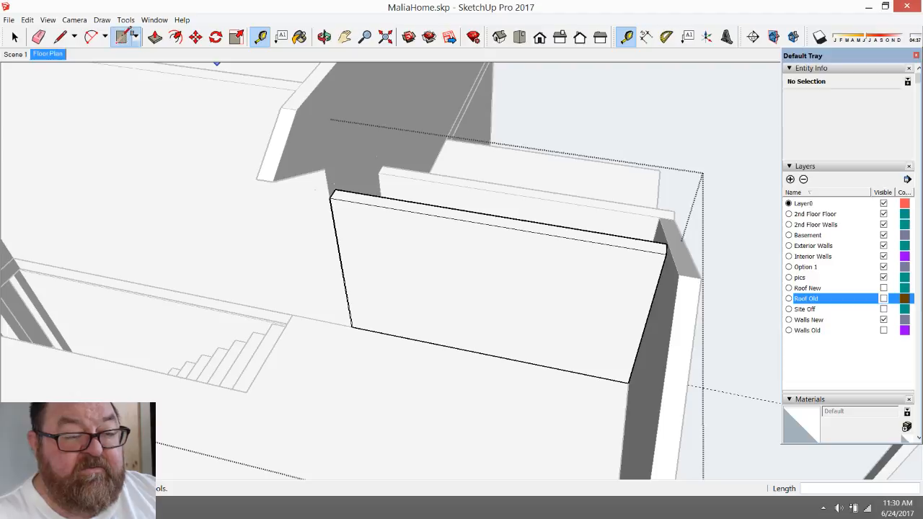
pyautogui.click(261, 37)
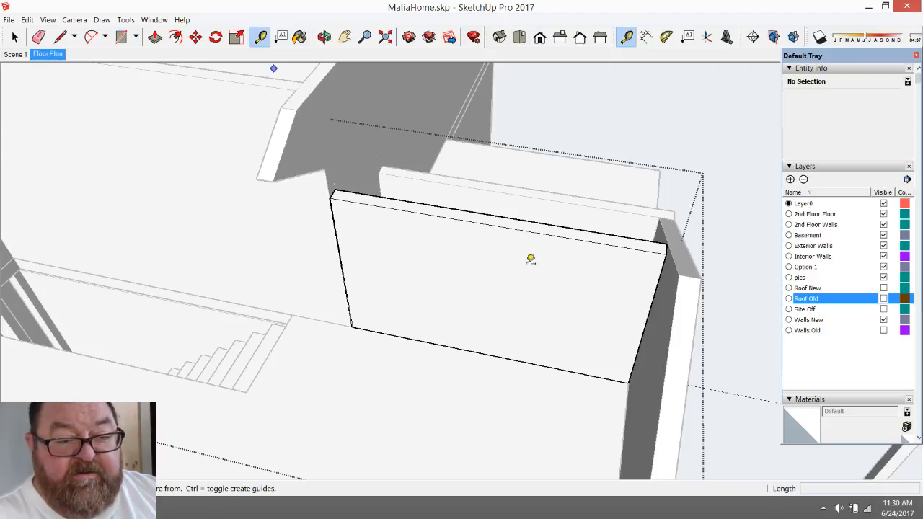
pyautogui.click(655, 292)
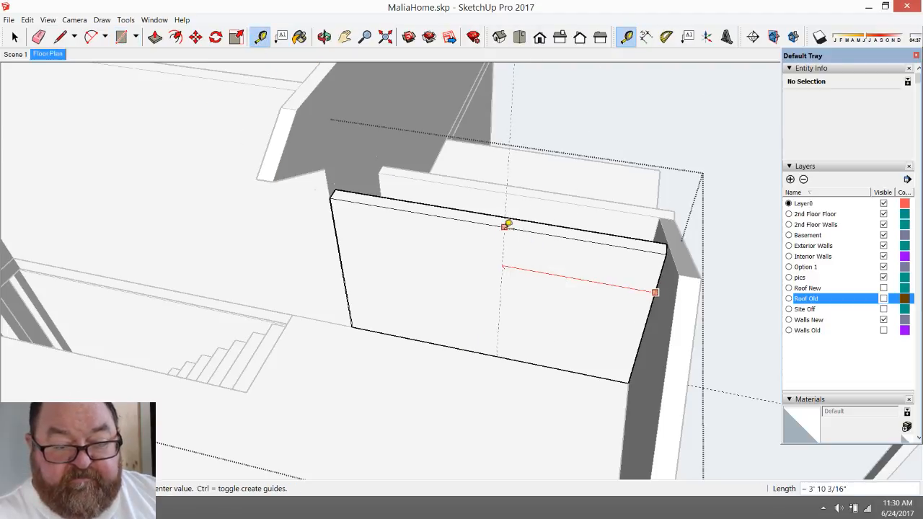
pyautogui.click(491, 225)
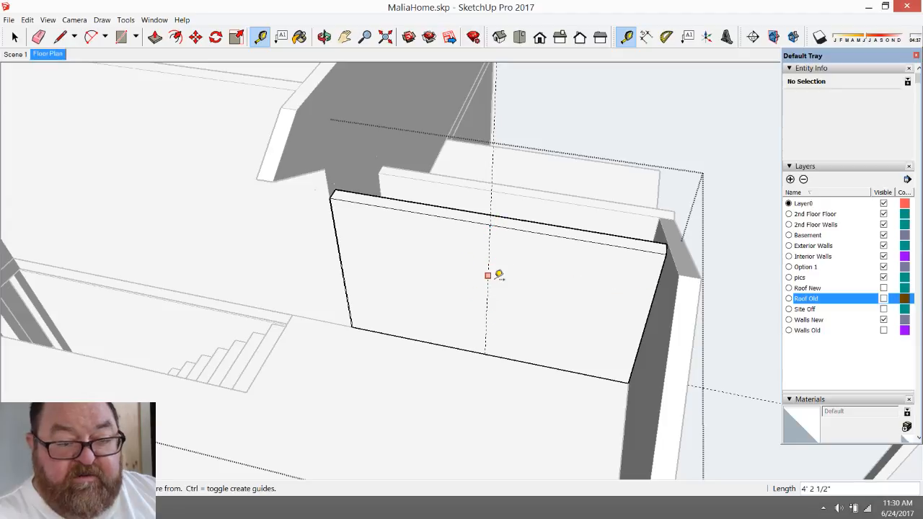
# - Place two vertical guides on the wall face, 18" to either side of the centre guide
pyautogui.click(489, 283)
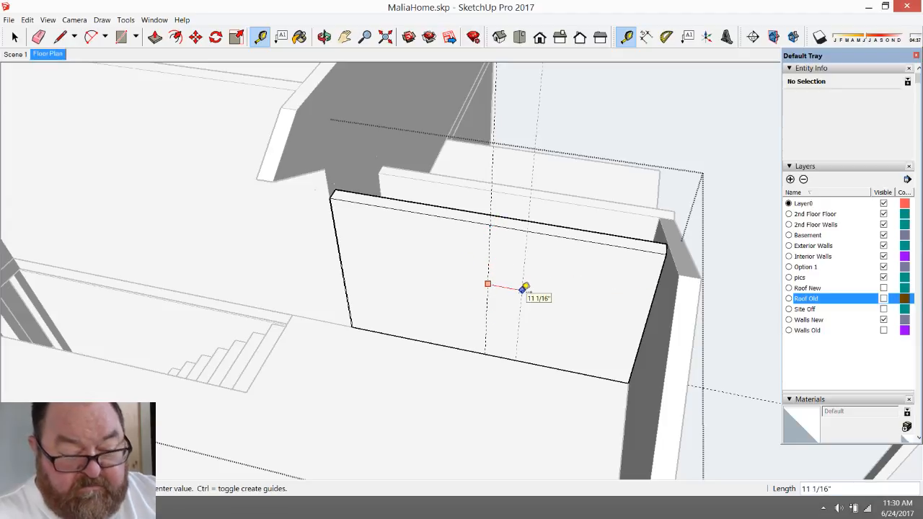
pyautogui.press('Return')
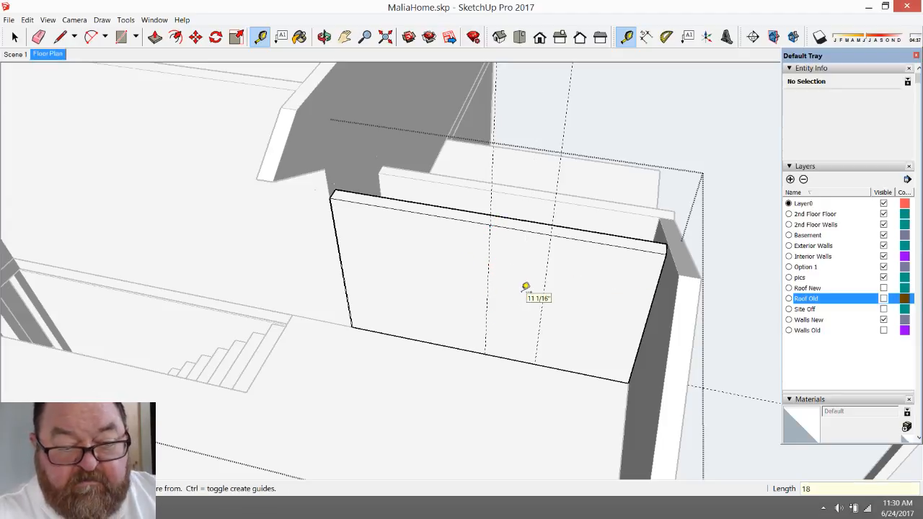
pyautogui.click(488, 268)
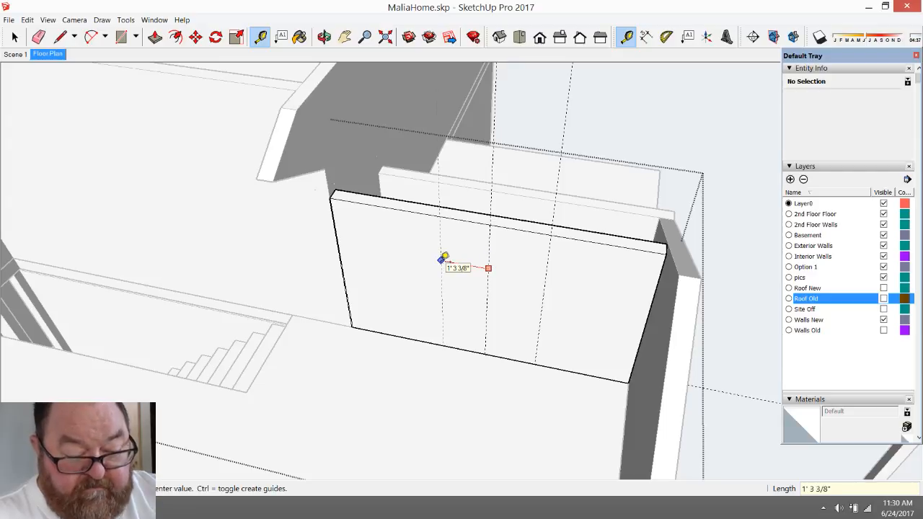
pyautogui.write('18')
pyautogui.press('Return')
# - Draw a doorway rectangle 3' wide and about 4' 4 3/4" high from the wall's base between the outer guides, and push it 4 1/2" through the wall
pyautogui.press('a')
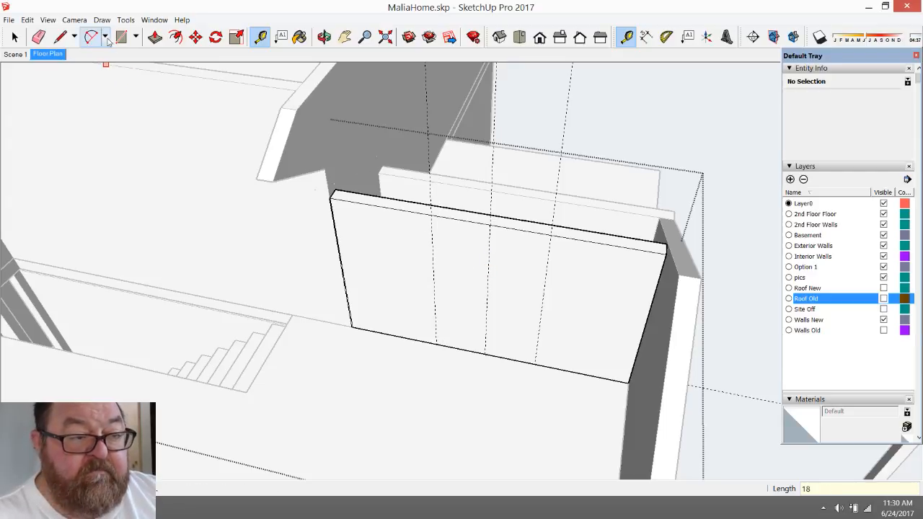
pyautogui.press('r')
pyautogui.click(436, 344)
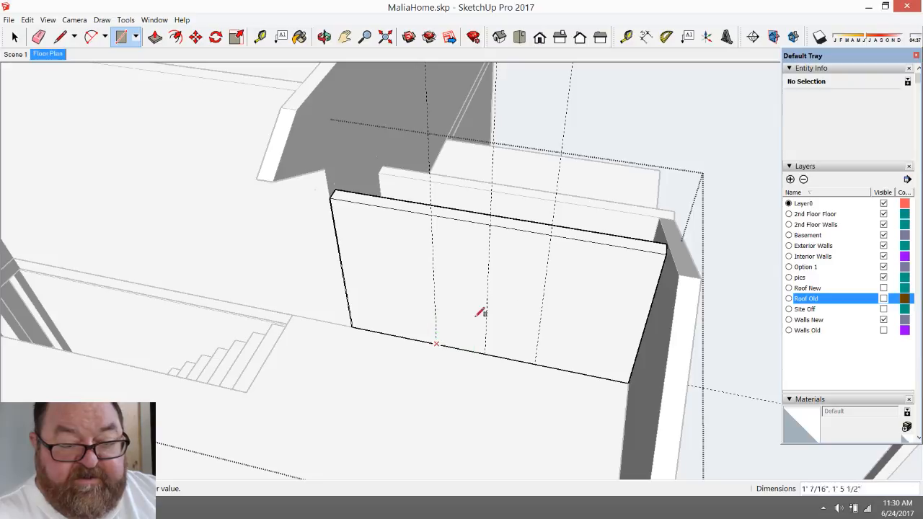
pyautogui.click(550, 252)
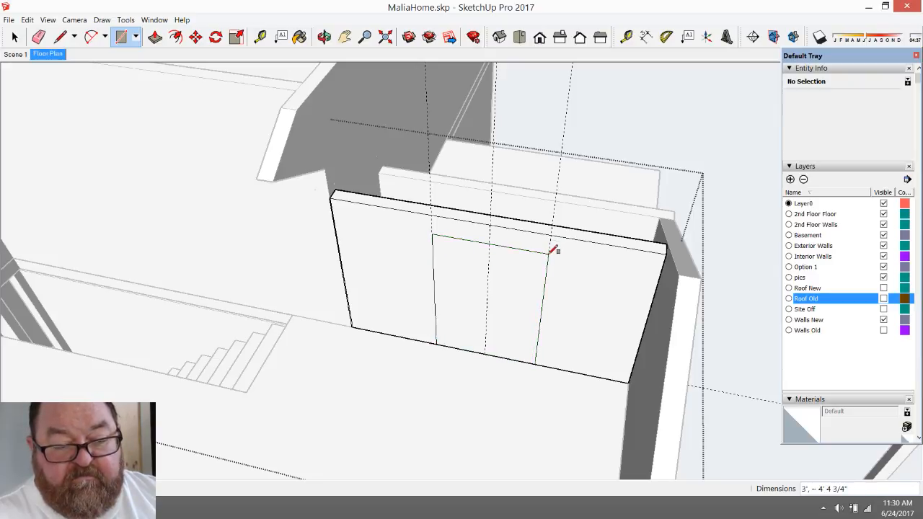
pyautogui.press('p')
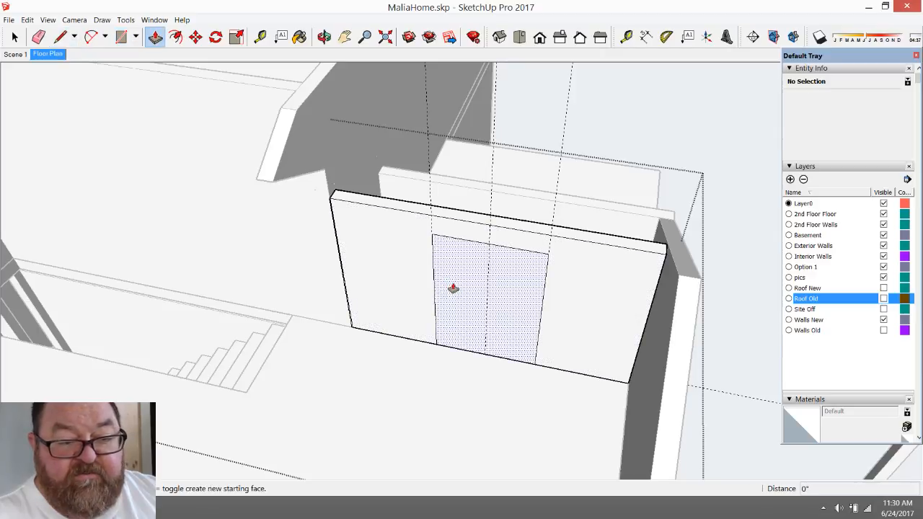
pyautogui.click(453, 289)
pyautogui.click(460, 289)
# - Erase the vertical guides around the new doorway and close the wall group
pyautogui.moveTo(460, 289); pyautogui.dragTo(479, 412, button='middle')
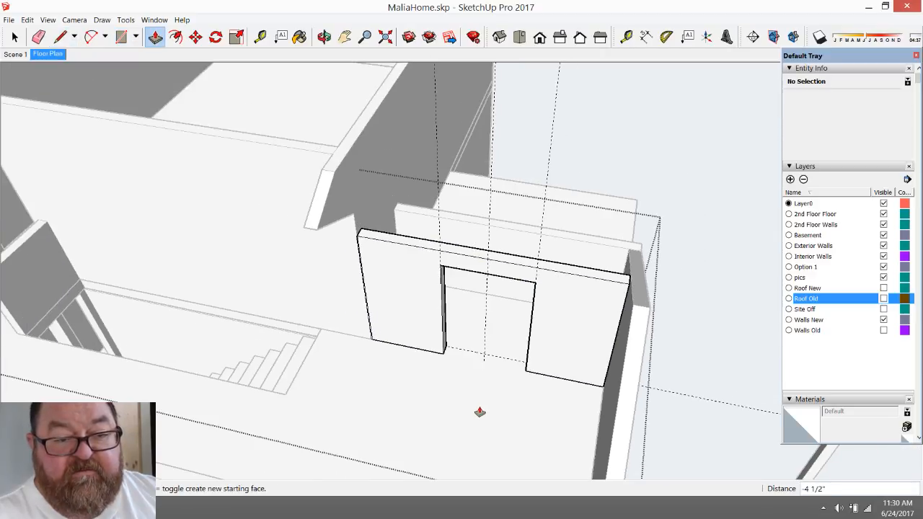
pyautogui.click(38, 36)
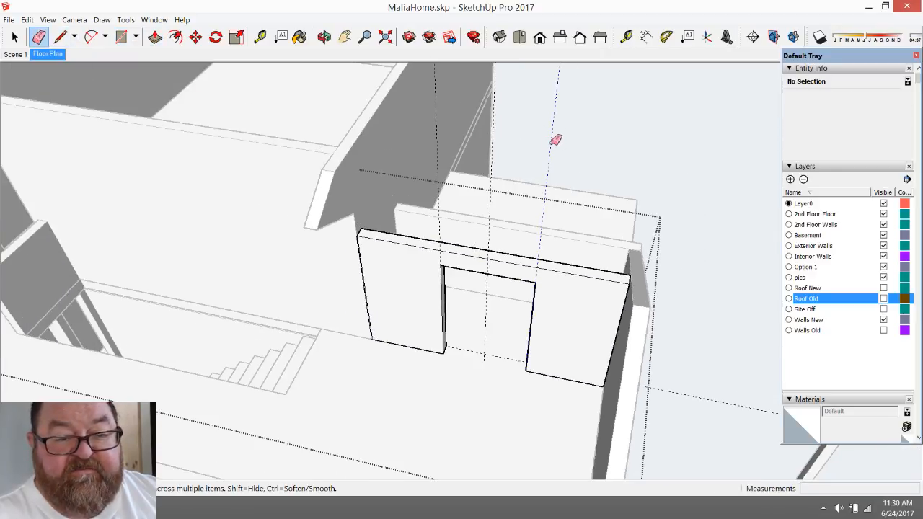
pyautogui.scroll(-8, 556, 139)
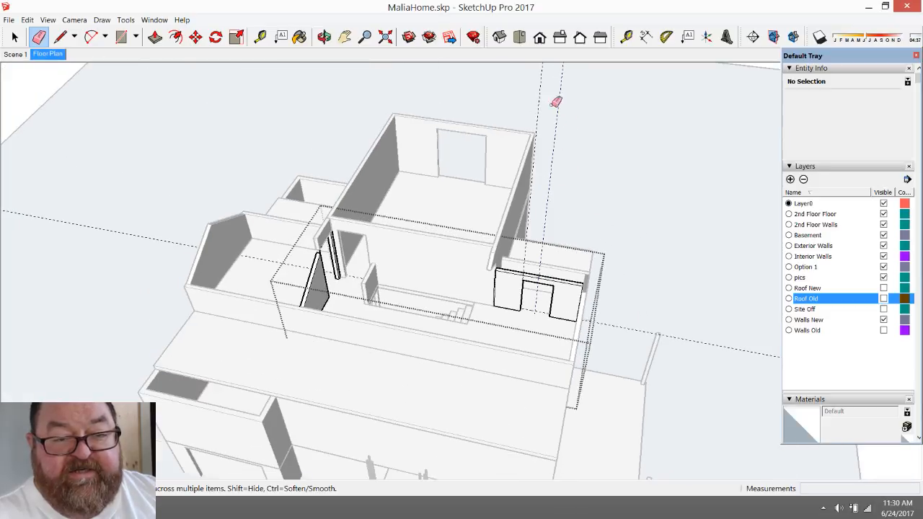
pyautogui.scroll(3, 531, 326)
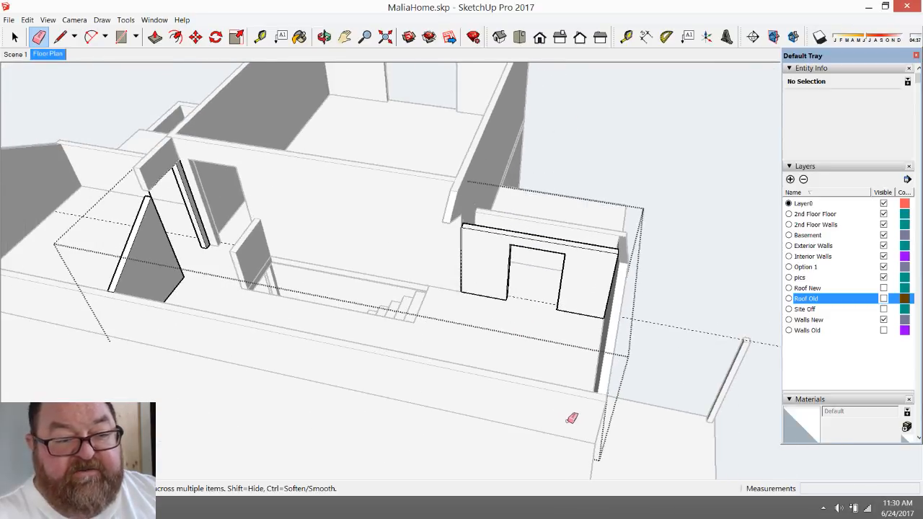
pyautogui.click(14, 37)
pyautogui.scroll(-2, 654, 179)
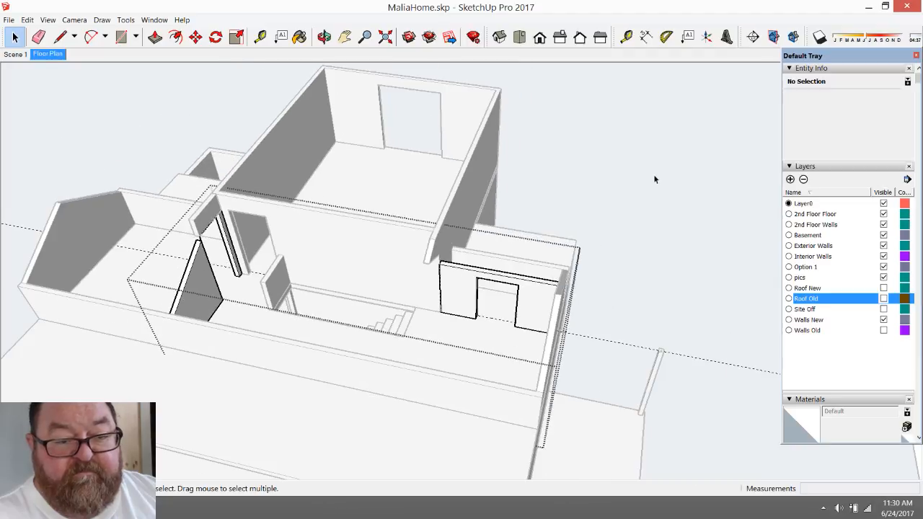
# - Reopen the new wall's group, erase the leftover guide line across the doorway threshold, and close the group
pyautogui.click(324, 37)
pyautogui.moveTo(404, 274); pyautogui.dragTo(243, 355)
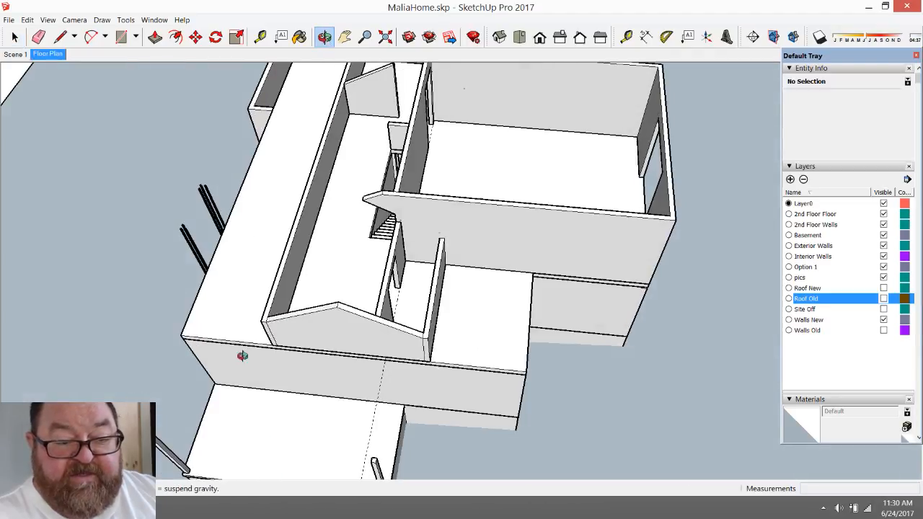
pyautogui.scroll(6, 423, 274)
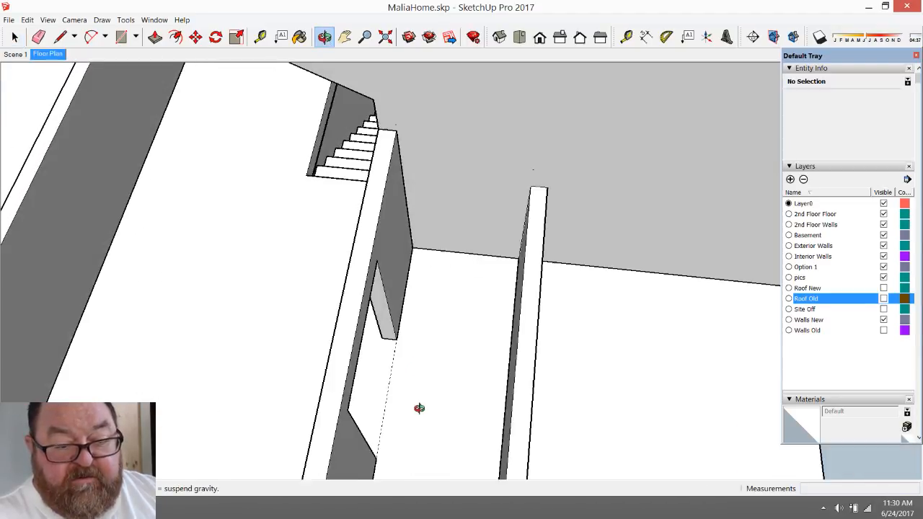
pyautogui.moveTo(420, 409); pyautogui.dragTo(447, 282)
pyautogui.moveTo(250, 283); pyautogui.dragTo(300, 325)
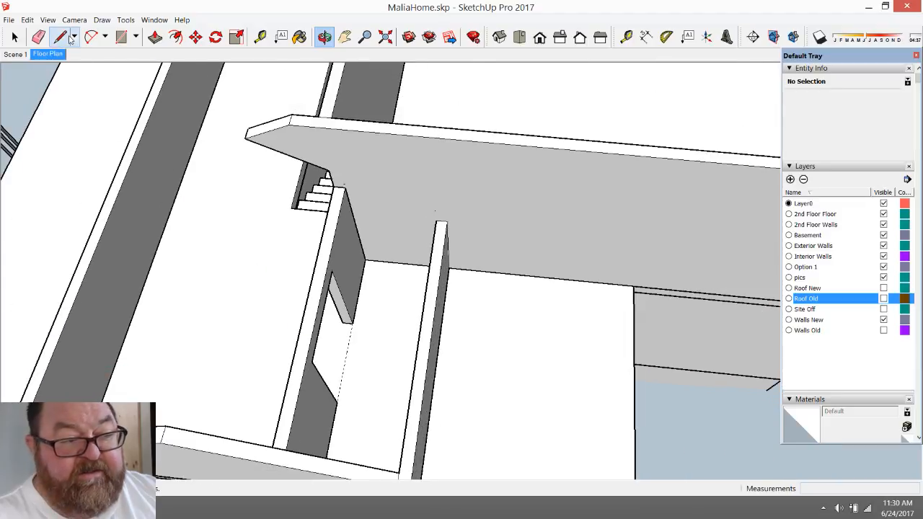
pyautogui.click(38, 37)
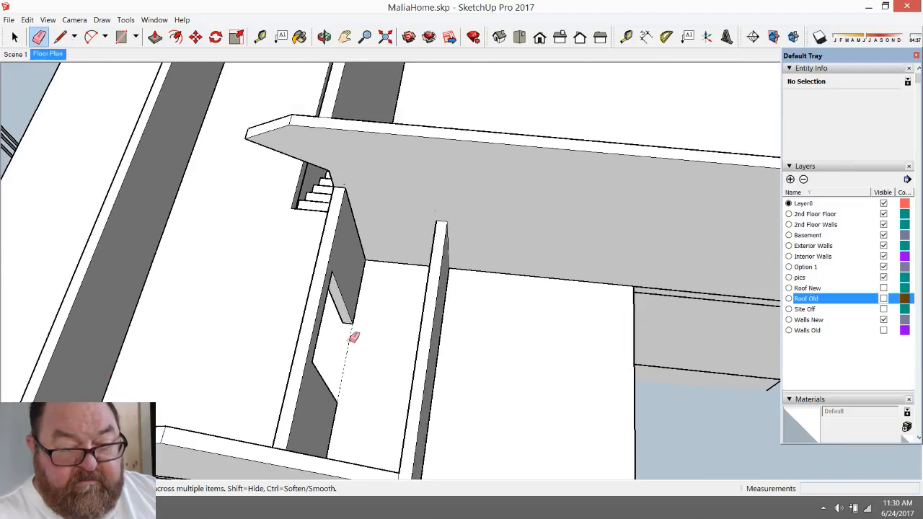
pyautogui.click(14, 37)
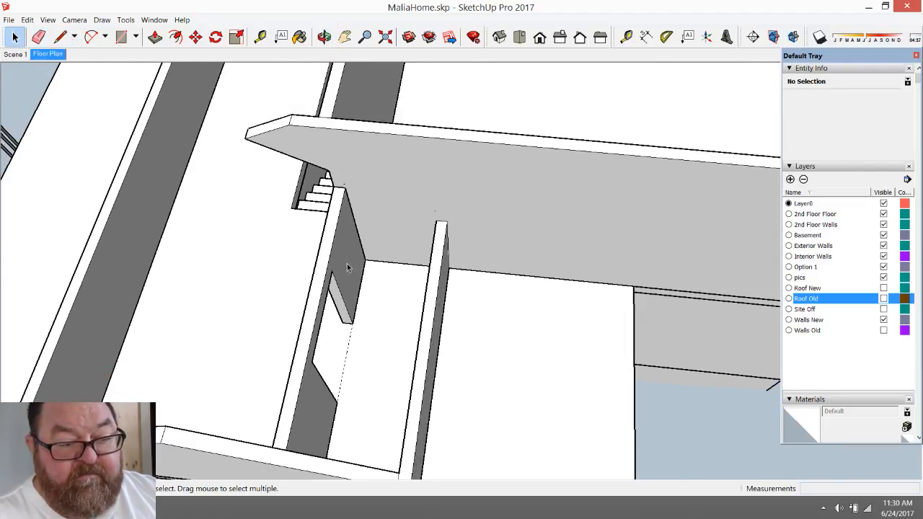
pyautogui.doubleClick(343, 262)
pyautogui.click(40, 36)
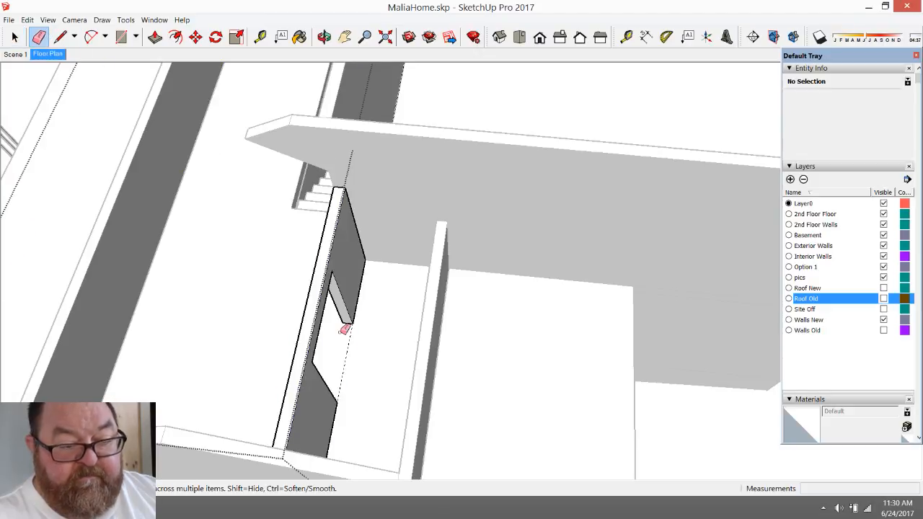
pyautogui.scroll(-5, 354, 342)
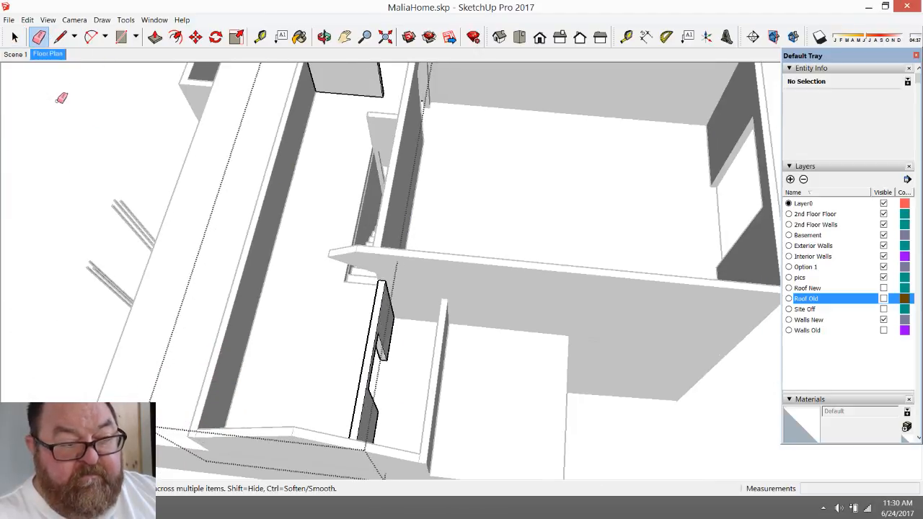
pyautogui.click(15, 37)
pyautogui.click(107, 171)
# - Check the live chat on the YouTube Live Dashboard and return to the SketchUp model
pyautogui.moveTo(309, 126); pyautogui.dragTo(371, 319, button='middle')
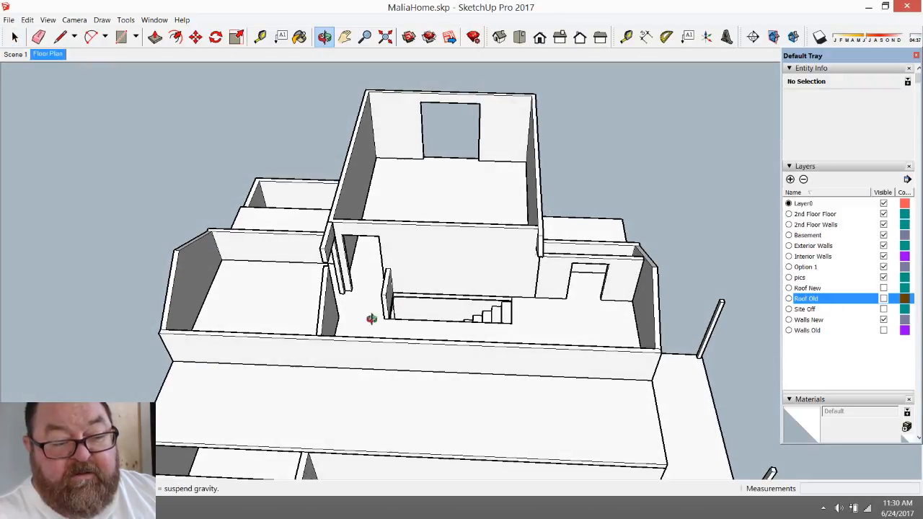
pyautogui.hotkey('alt', 'Tab')
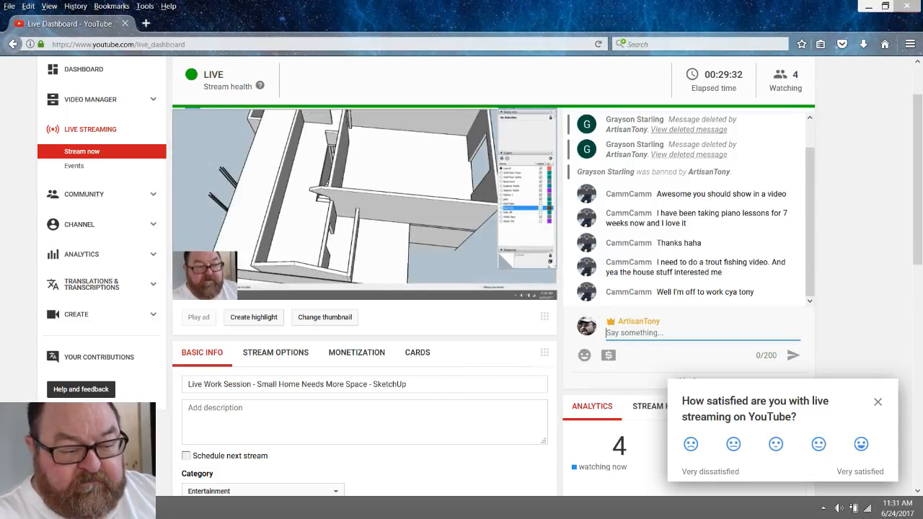
pyautogui.hotkey('alt', 'Tab')
# - Place a guide 48" from the large room's side wall beside the doorway, and erase it
pyautogui.moveTo(427, 279); pyautogui.dragTo(449, 336)
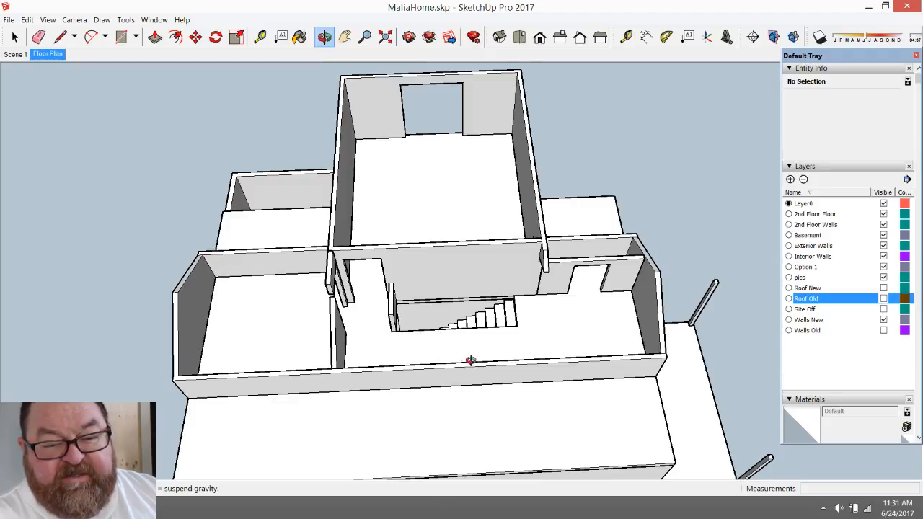
pyautogui.moveTo(470, 360); pyautogui.dragTo(572, 265)
pyautogui.moveTo(482, 316); pyautogui.dragTo(622, 210)
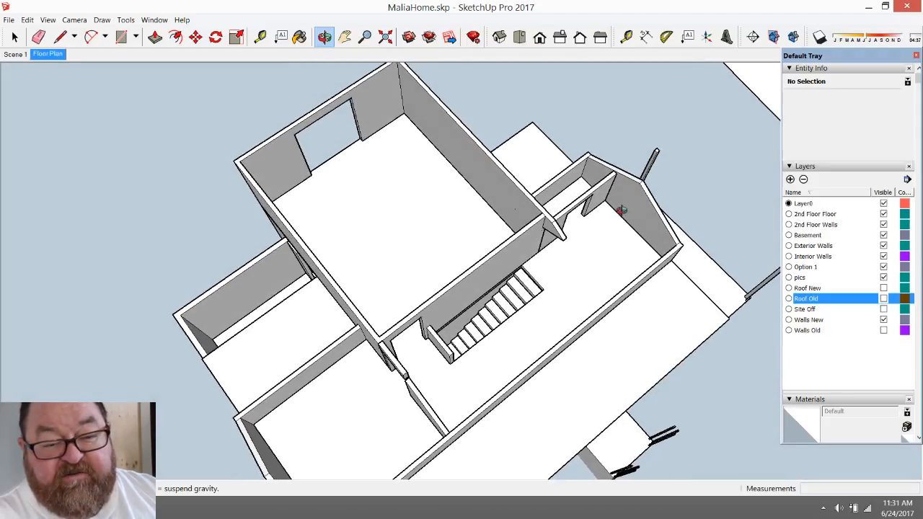
pyautogui.moveTo(538, 341); pyautogui.dragTo(508, 191)
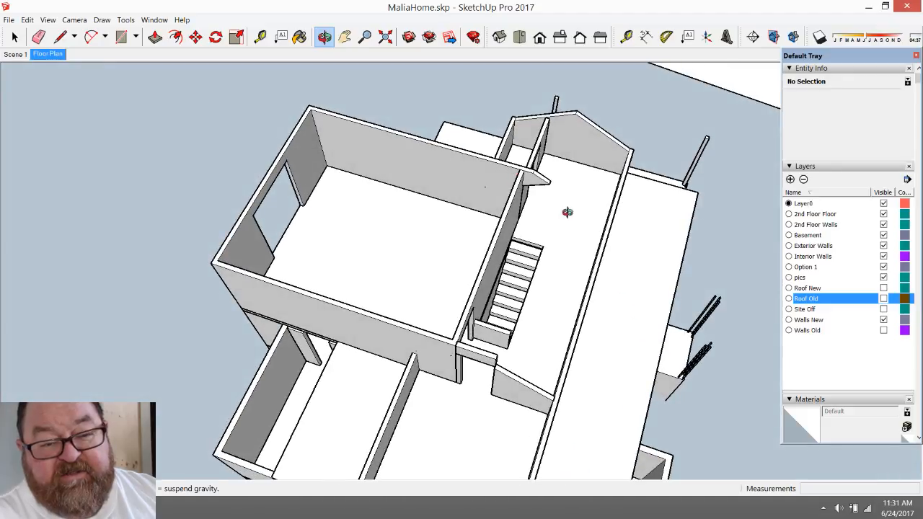
pyautogui.moveTo(357, 248); pyautogui.dragTo(535, 275)
pyautogui.scroll(3, 535, 274)
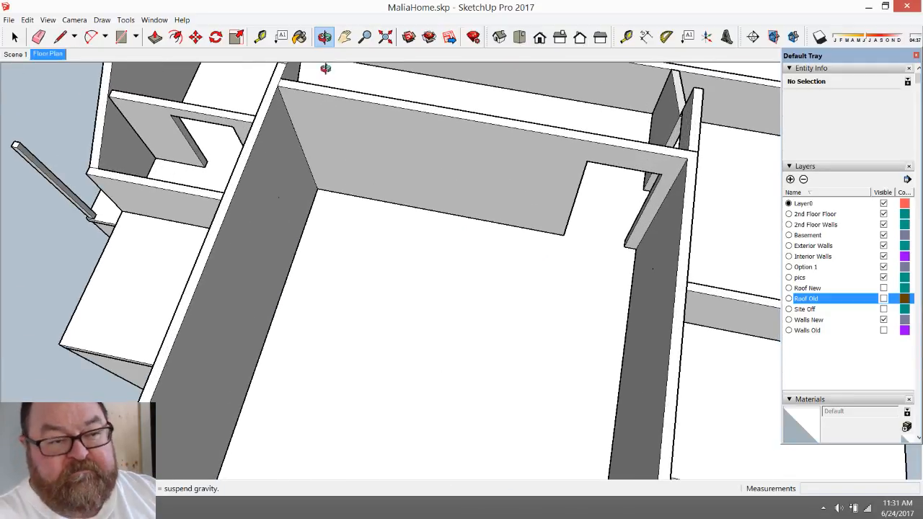
pyautogui.click(261, 37)
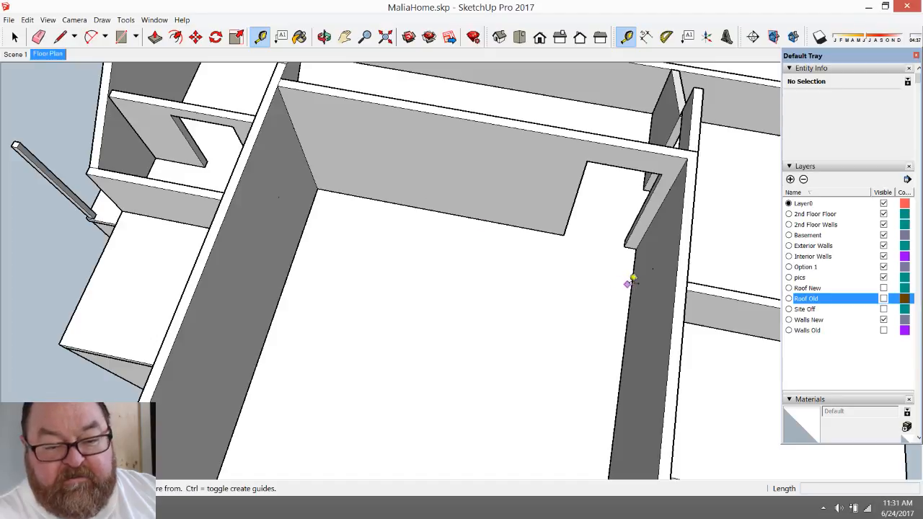
pyautogui.click(633, 286)
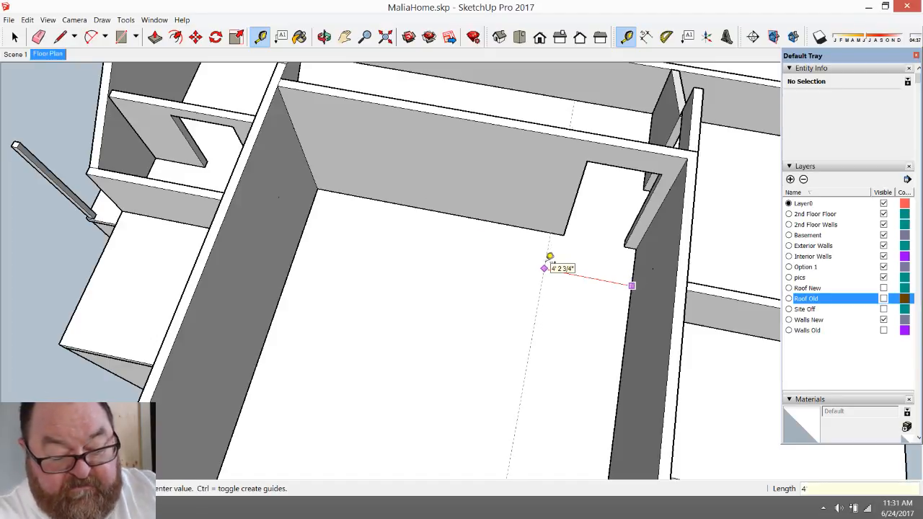
pyautogui.write('48')
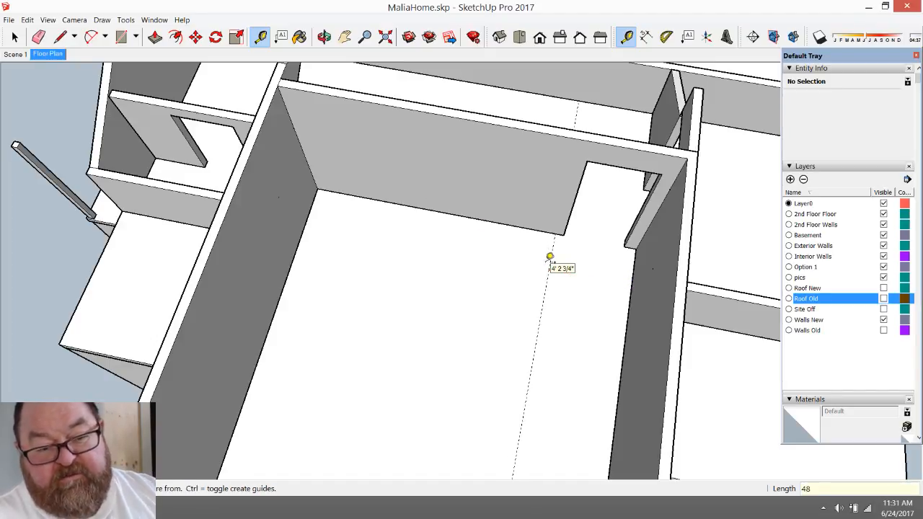
pyautogui.scroll(-2, 454, 270)
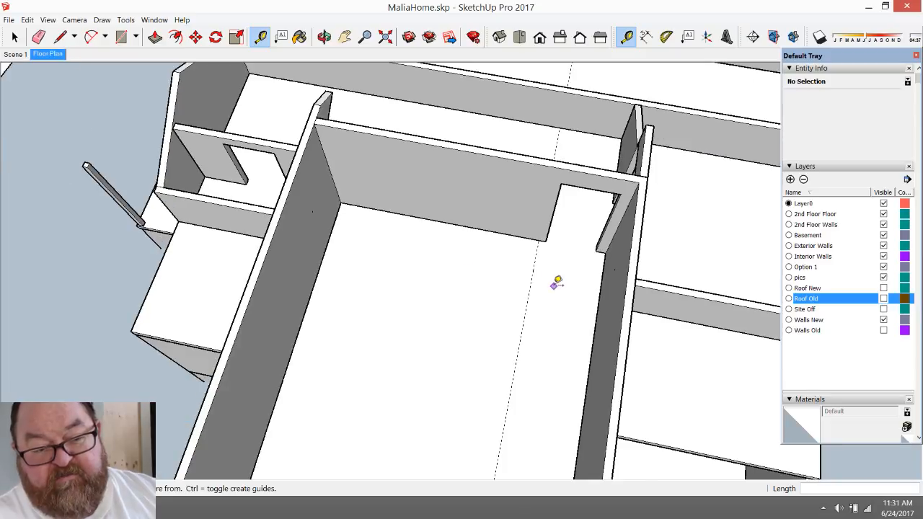
pyautogui.scroll(2, 557, 281)
pyautogui.press('e')
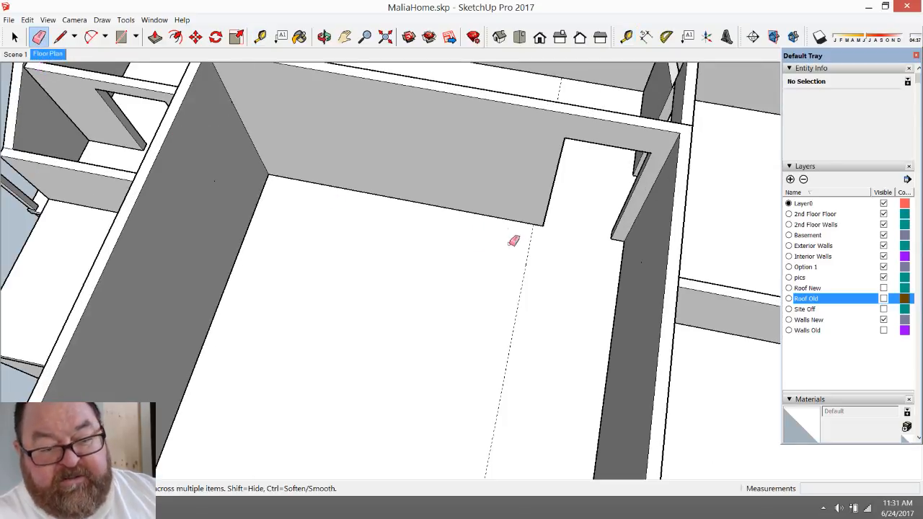
pyautogui.click(533, 251)
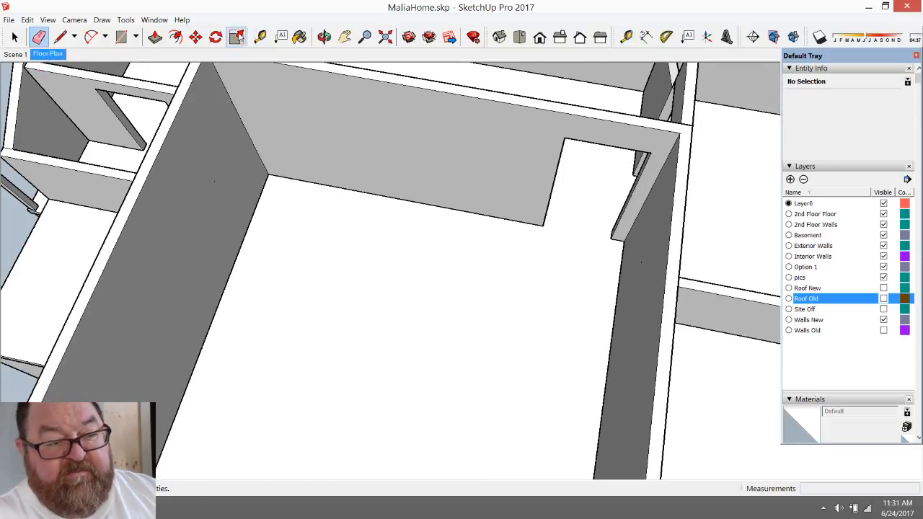
# - Try guides 4.5" from the doorway jamb and 3' 11 1/2" from the side wall, and measure the floor gap between them and the wall
pyautogui.click(261, 37)
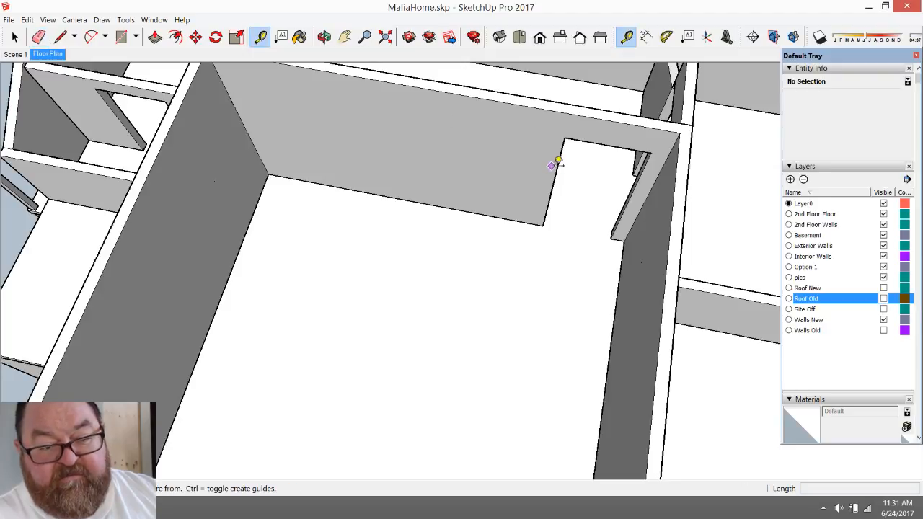
pyautogui.click(558, 166)
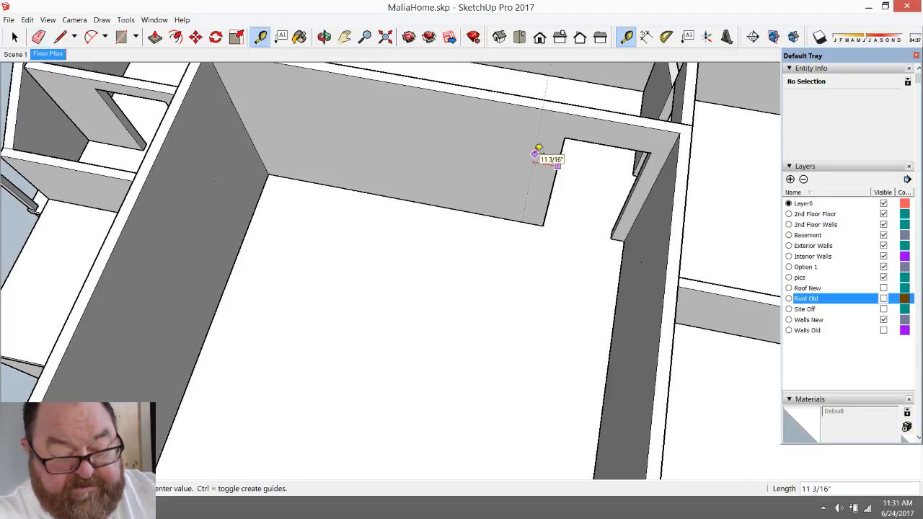
pyautogui.press('Return')
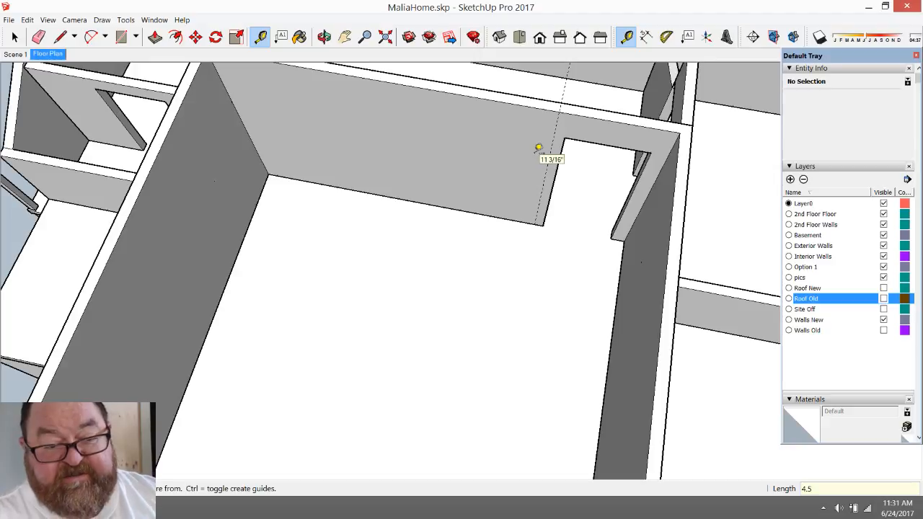
pyautogui.click(622, 263)
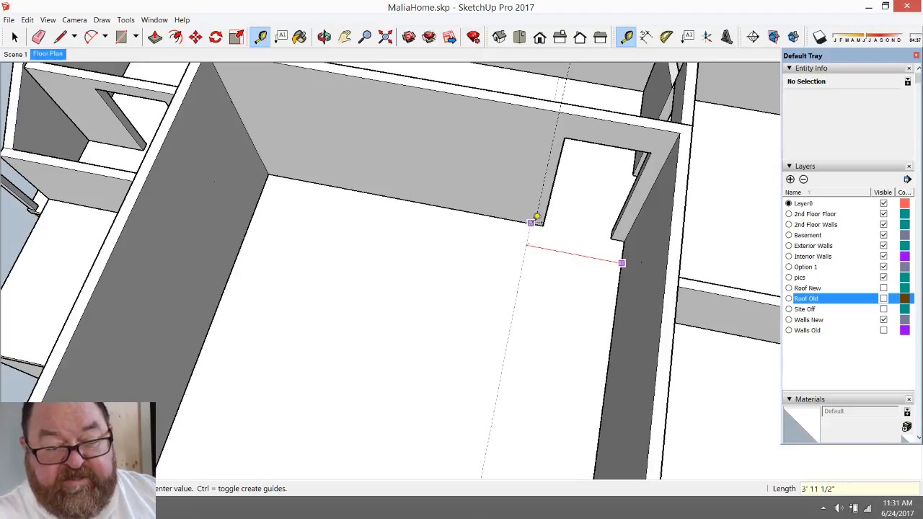
pyautogui.click(538, 217)
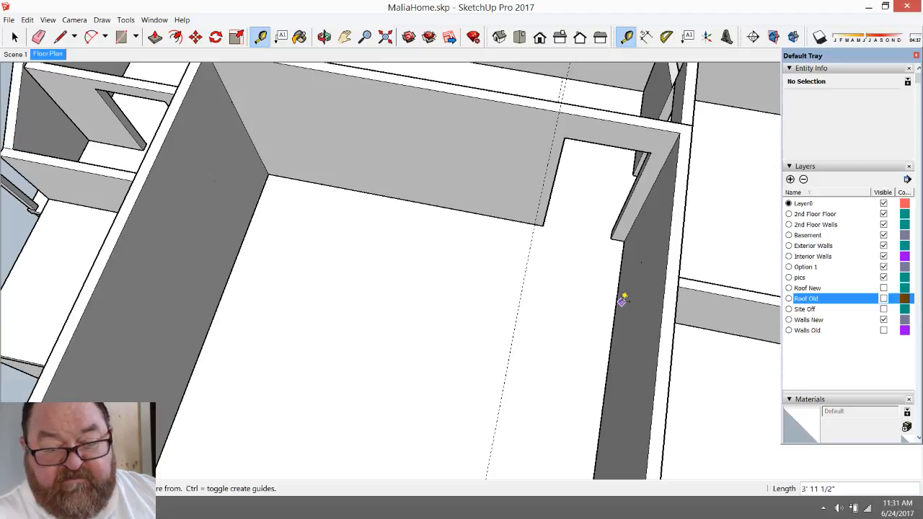
pyautogui.click(617, 303)
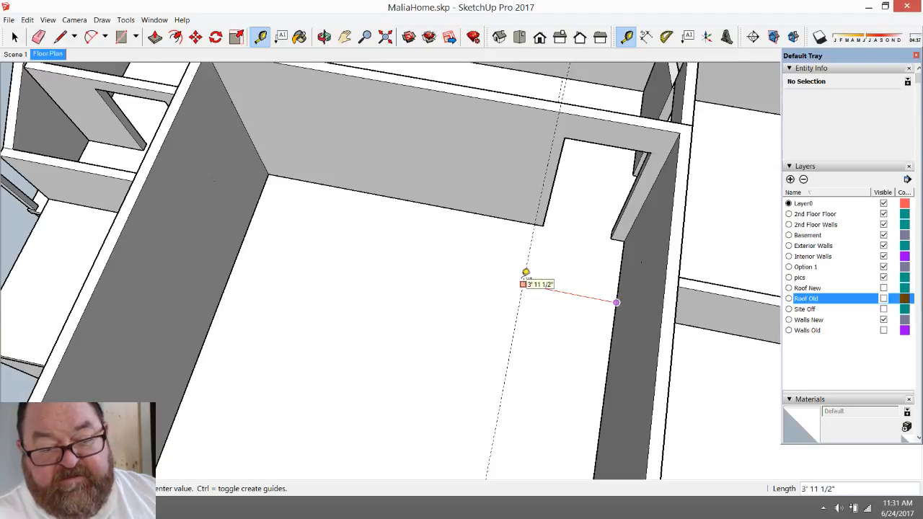
pyautogui.click(530, 307)
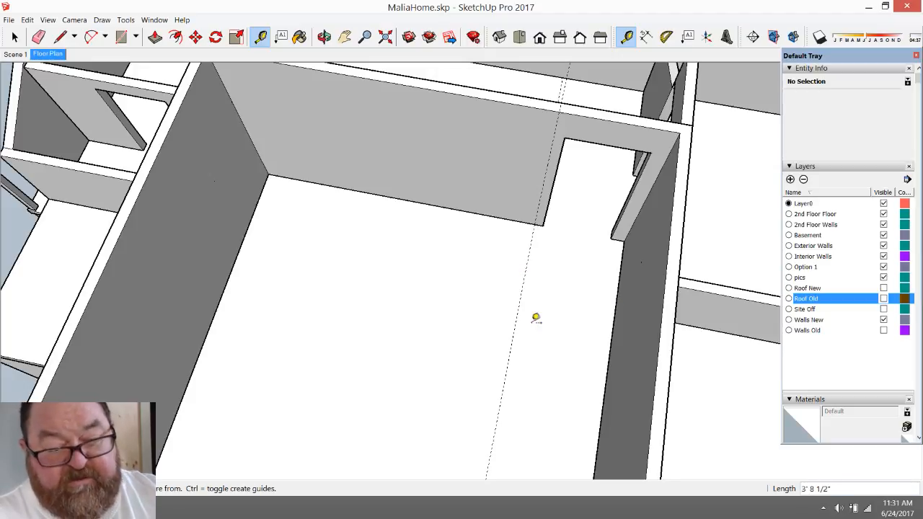
# - Place a guide 48" from the side wall beside the doorway, and a parallel guide 4.5" farther into the room for the wall thickness
pyautogui.click(618, 291)
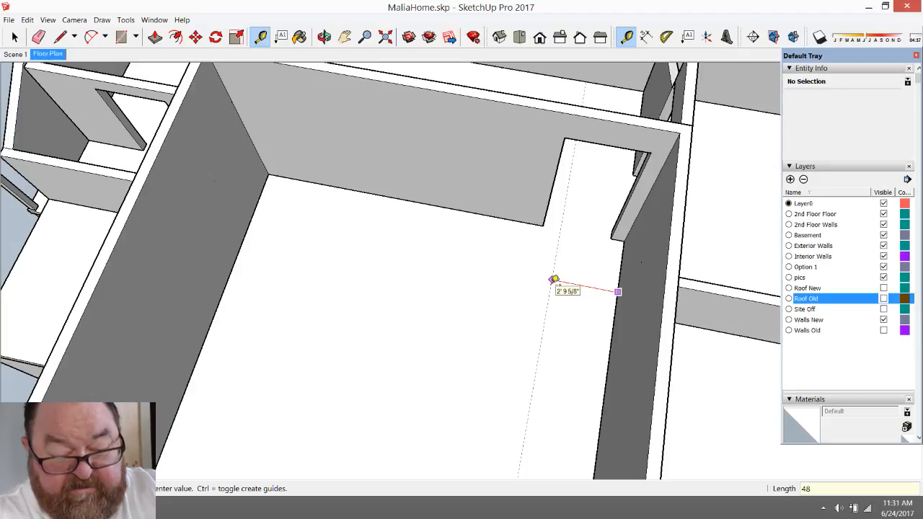
pyautogui.press('Return')
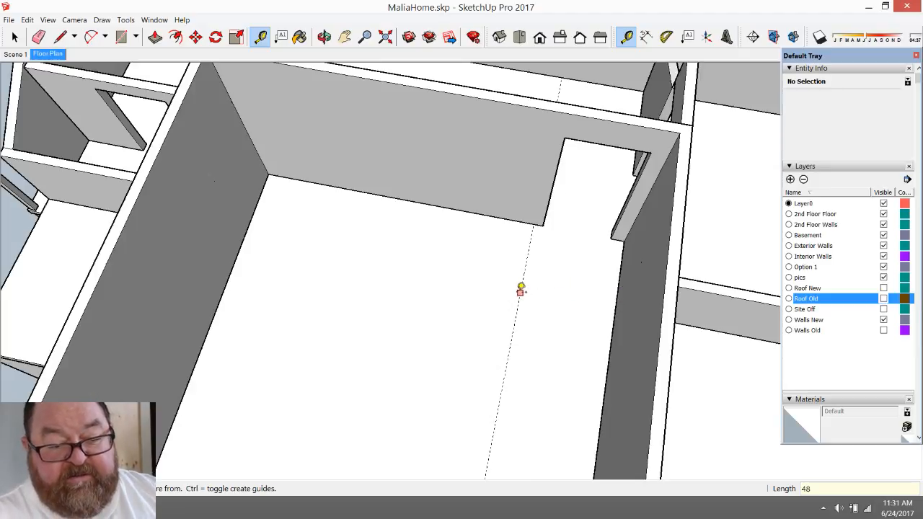
pyautogui.click(519, 312)
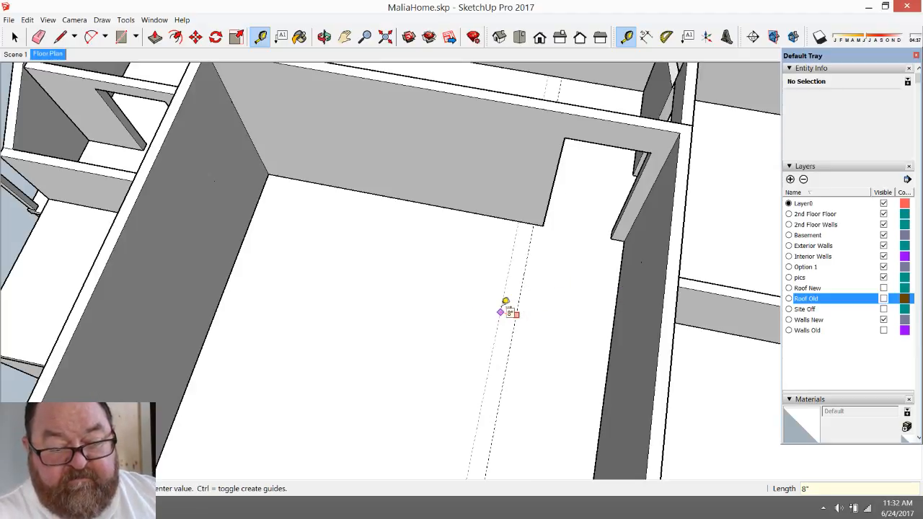
pyautogui.write('4.5')
pyautogui.press('Return')
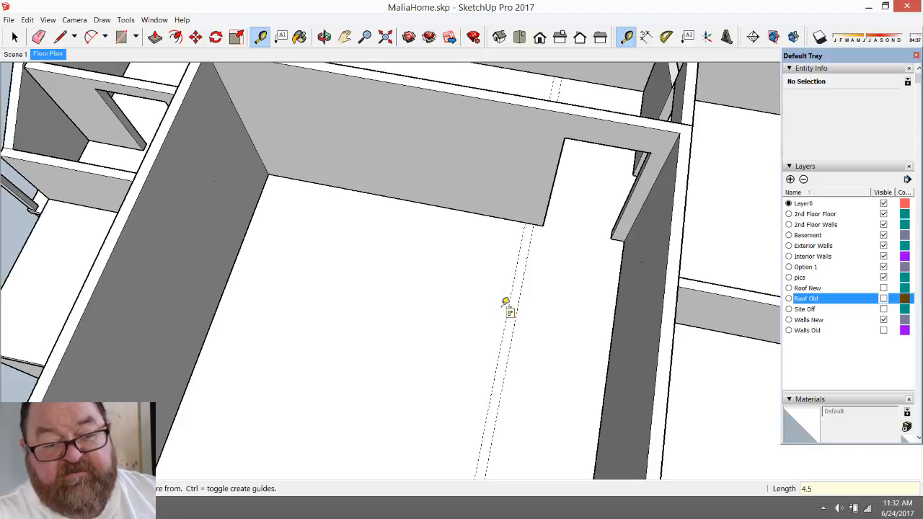
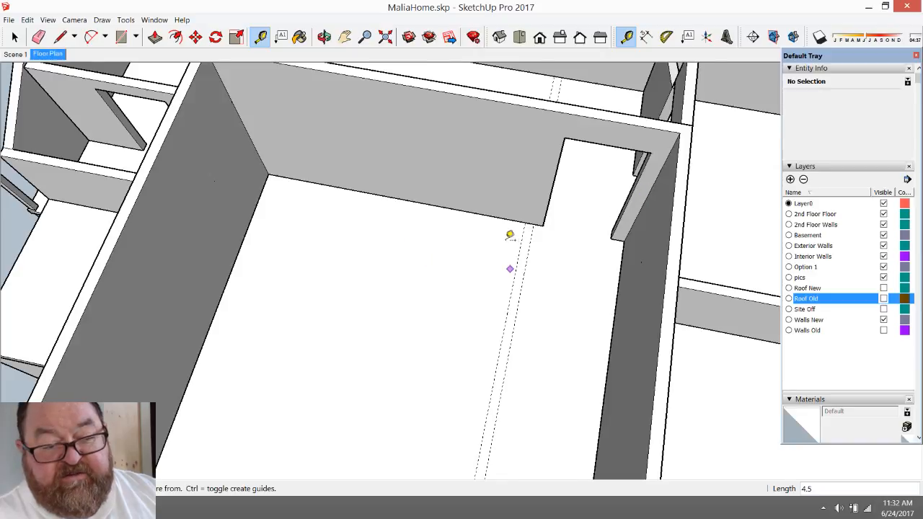
# - Measure the floor from the farther wall guide across to the large room's opposite side wall
pyautogui.scroll(-2, 517, 238)
pyautogui.scroll(2, 451, 245)
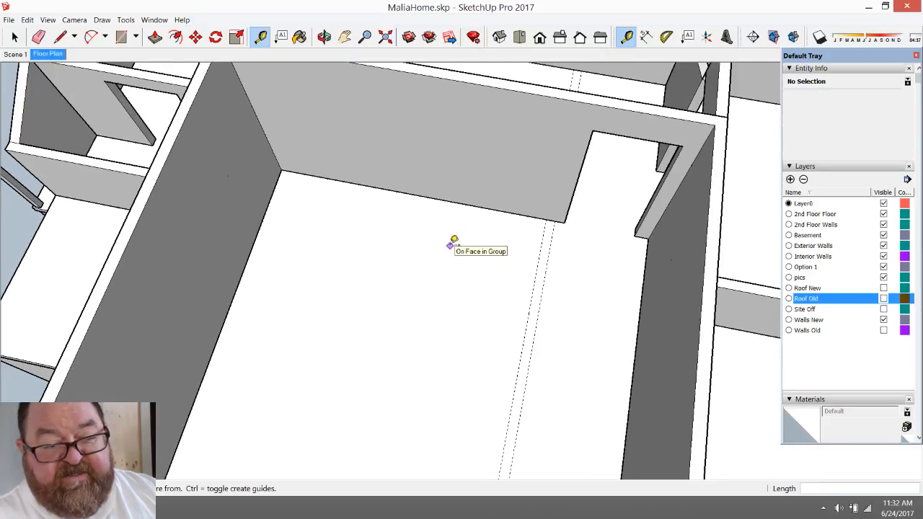
pyautogui.click(540, 256)
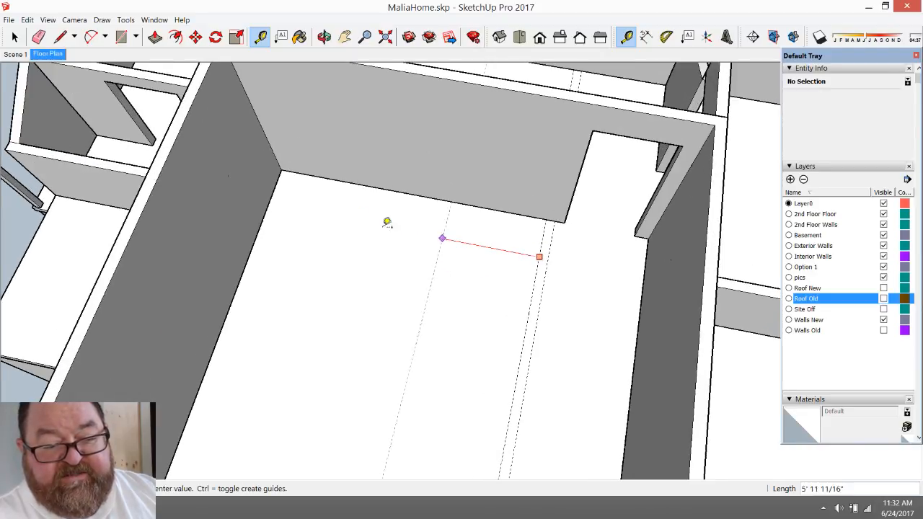
pyautogui.click(268, 204)
pyautogui.scroll(-1, 455, 243)
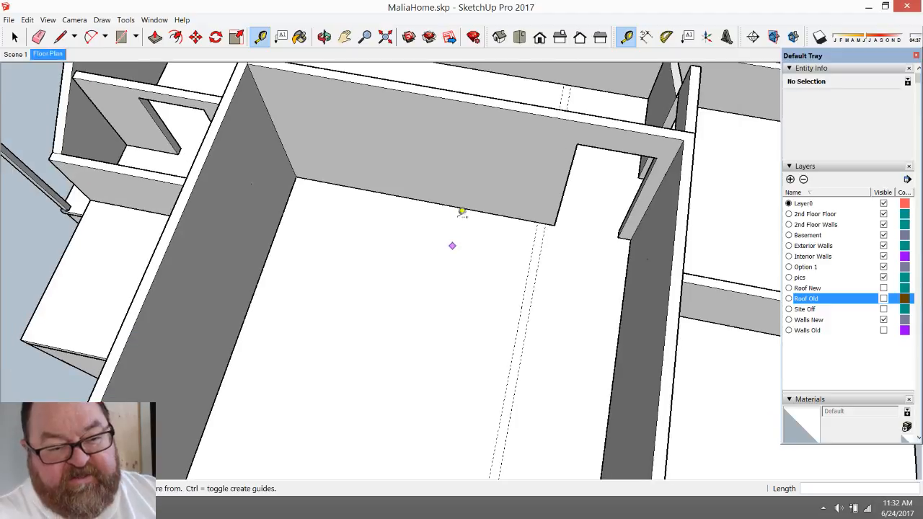
# - Place a guide across the large room, offset from and parallel to the base of the doorway wall
pyautogui.click(463, 208)
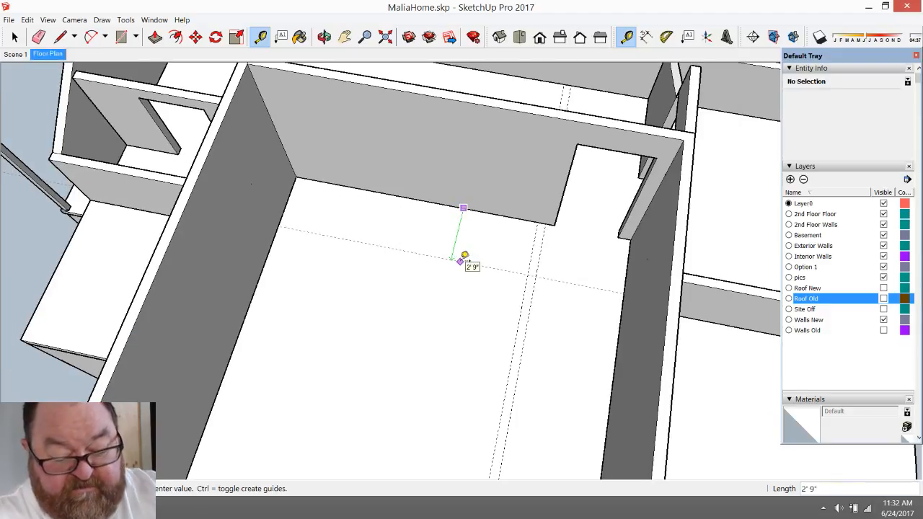
pyautogui.click(463, 256)
pyautogui.scroll(-2, 464, 256)
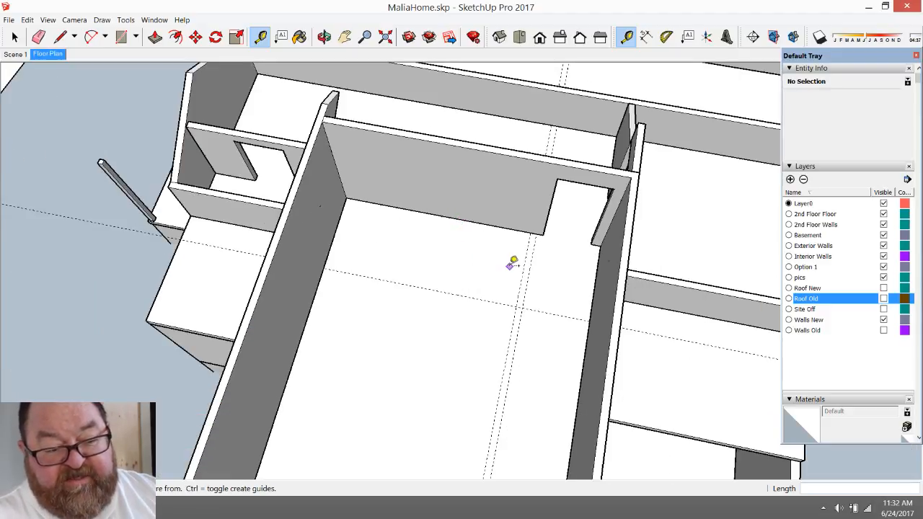
# - Measure from the end wall with the opening to the cross guide, check the room's width between side walls, and review the layout
pyautogui.click(325, 38)
pyautogui.moveTo(527, 361); pyautogui.dragTo(369, 364)
pyautogui.scroll(4, 293, 305)
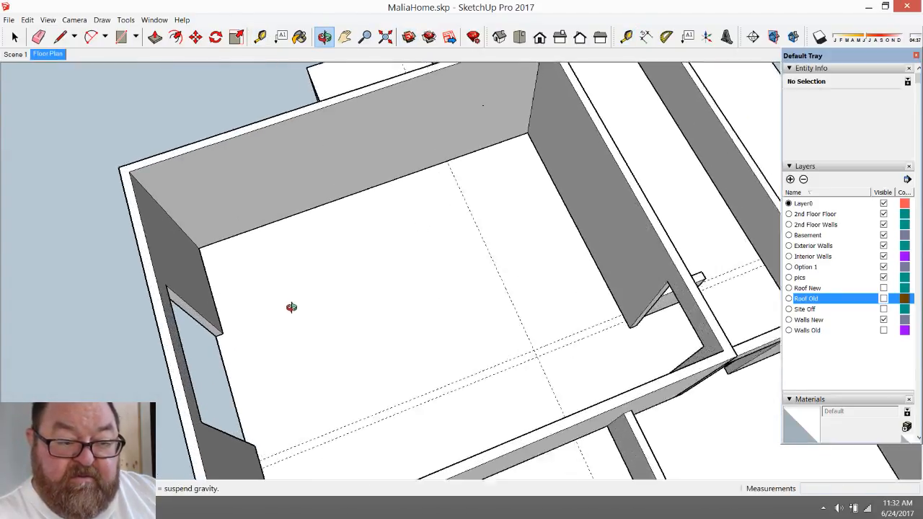
pyautogui.click(260, 38)
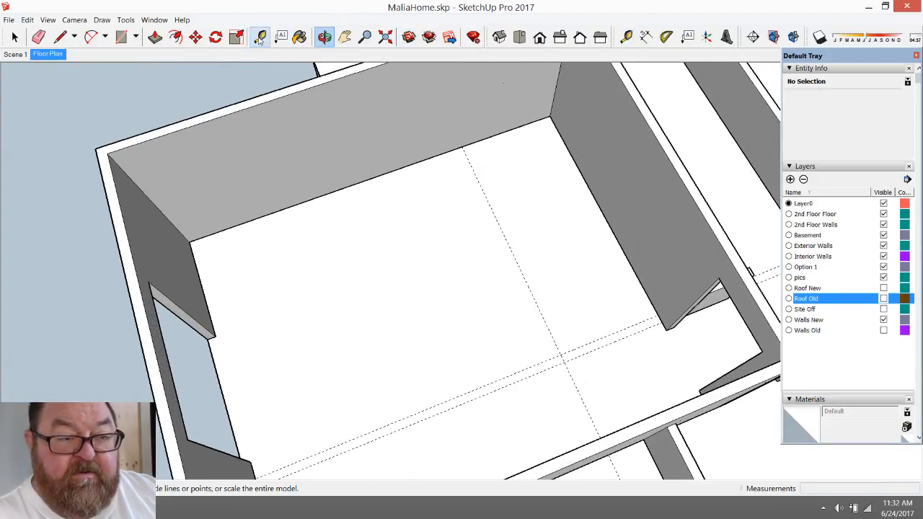
pyautogui.click(202, 288)
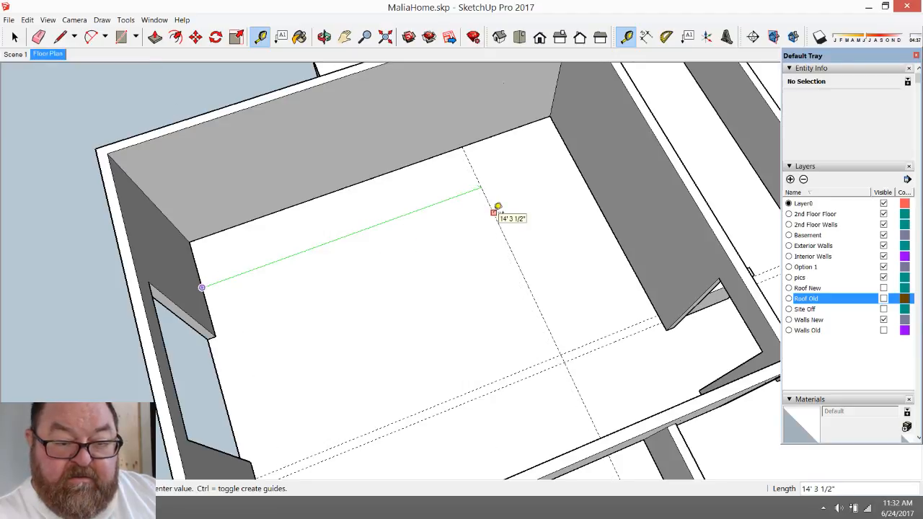
pyautogui.click(415, 239)
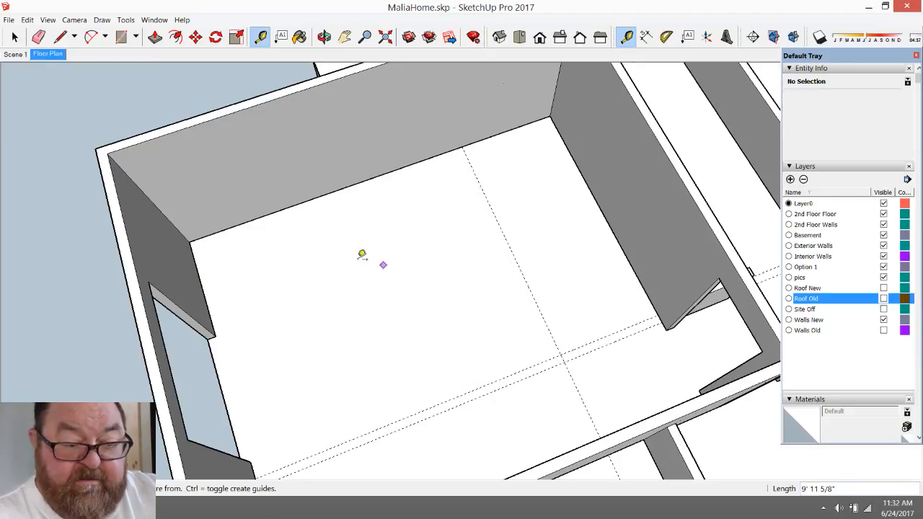
pyautogui.click(338, 189)
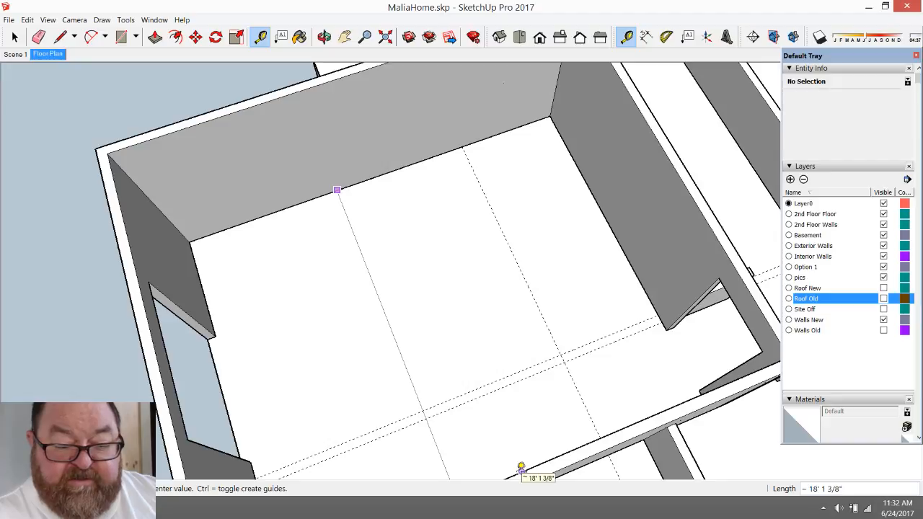
pyautogui.click(434, 321)
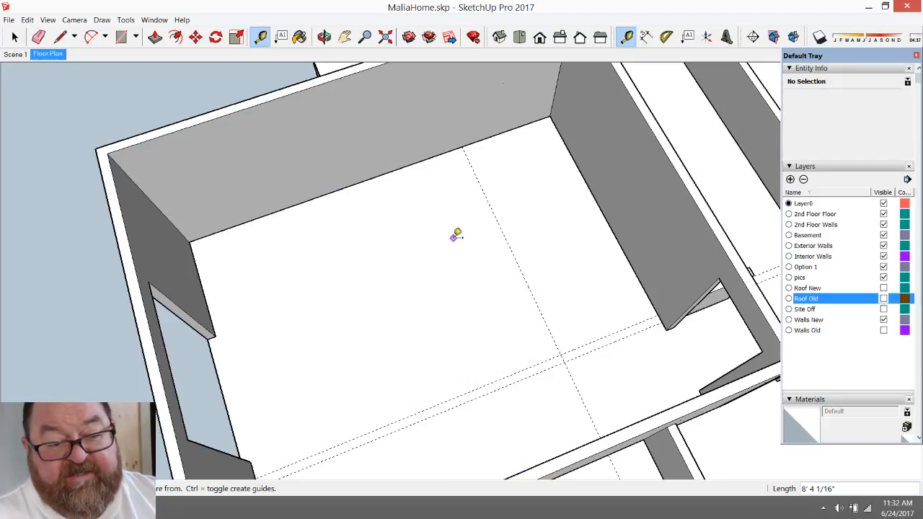
pyautogui.click(324, 36)
pyautogui.moveTo(336, 280); pyautogui.dragTo(494, 325)
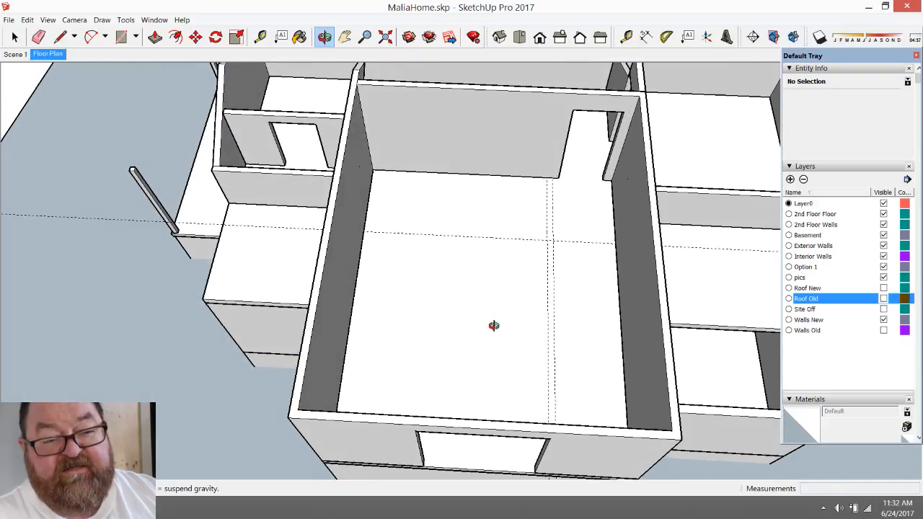
pyautogui.scroll(-3, 279, 335)
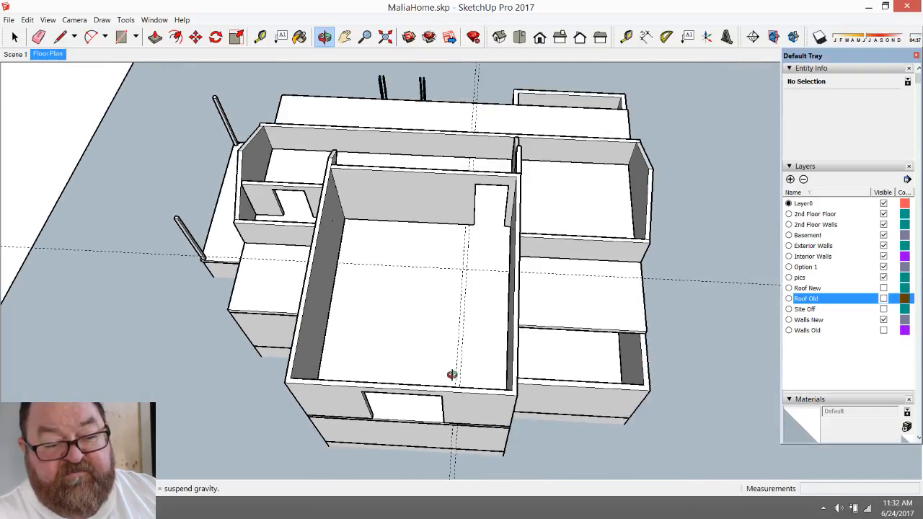
# - Show the Site Off layer and examine how the house's exterior sits against the site surface
pyautogui.moveTo(452, 374); pyautogui.dragTo(425, 302)
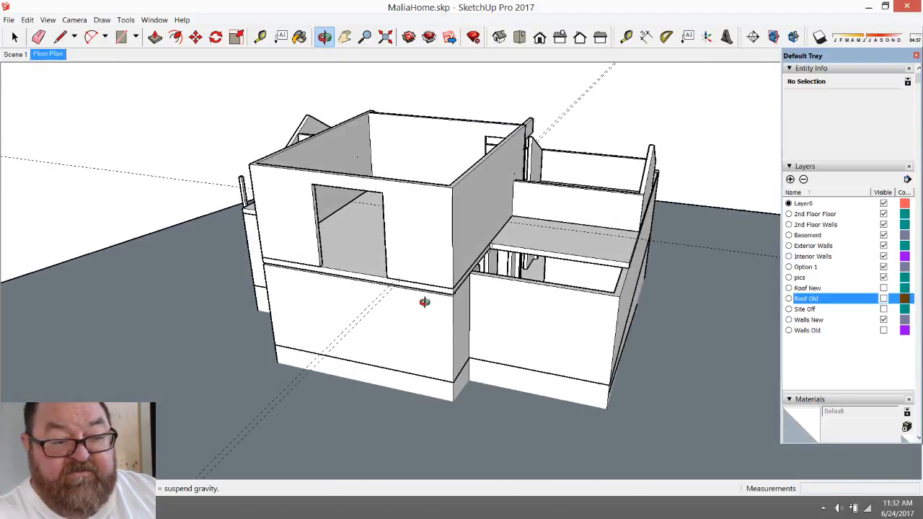
pyautogui.moveTo(559, 314); pyautogui.dragTo(469, 303)
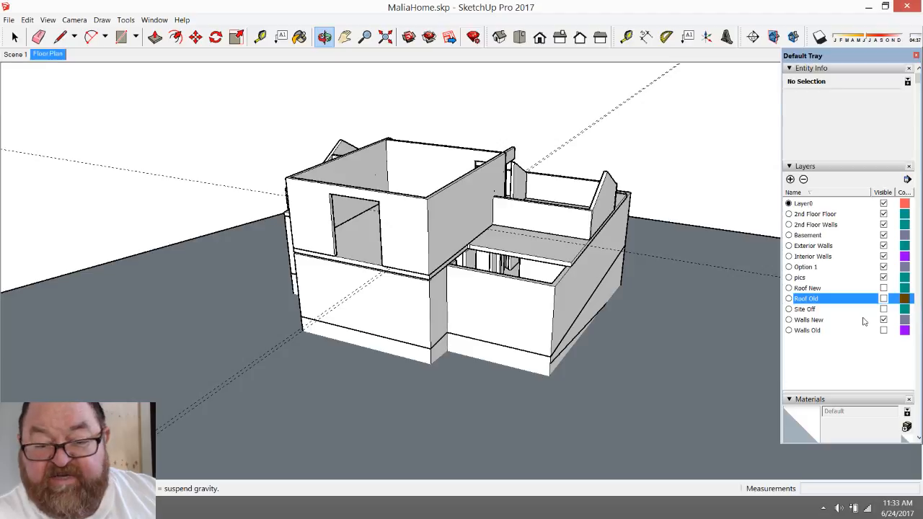
pyautogui.click(884, 309)
pyautogui.moveTo(575, 325); pyautogui.dragTo(439, 295)
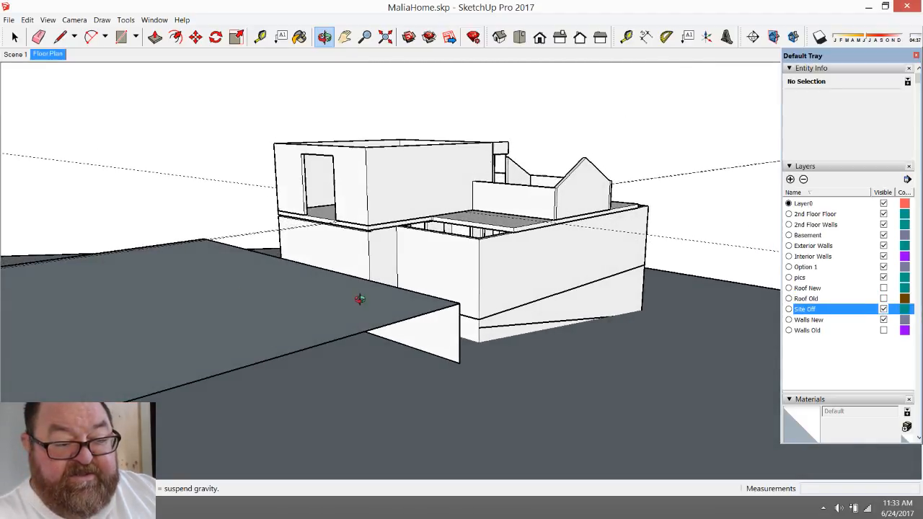
pyautogui.moveTo(360, 298); pyautogui.dragTo(365, 322)
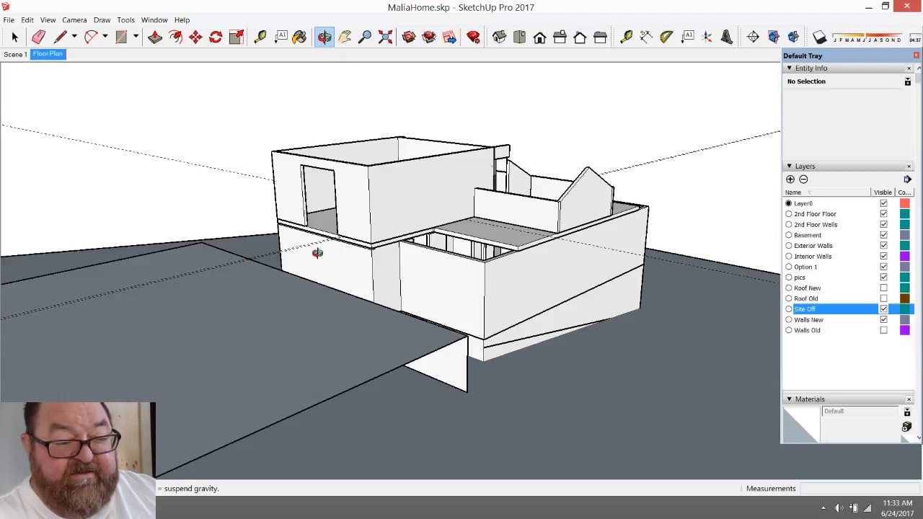
pyautogui.moveTo(317, 255); pyautogui.dragTo(321, 262)
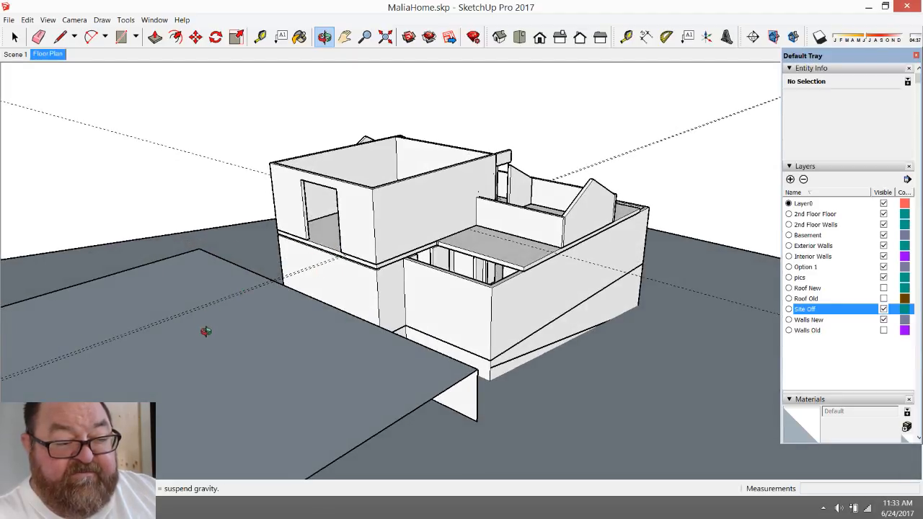
# - Measure from the farther wall guide across the large room's floor toward the opposite side wall
pyautogui.moveTo(354, 264); pyautogui.dragTo(552, 354)
pyautogui.scroll(2, 488, 266)
pyautogui.scroll(4, 486, 267)
pyautogui.moveTo(486, 369); pyautogui.dragTo(441, 368)
pyautogui.press('t')
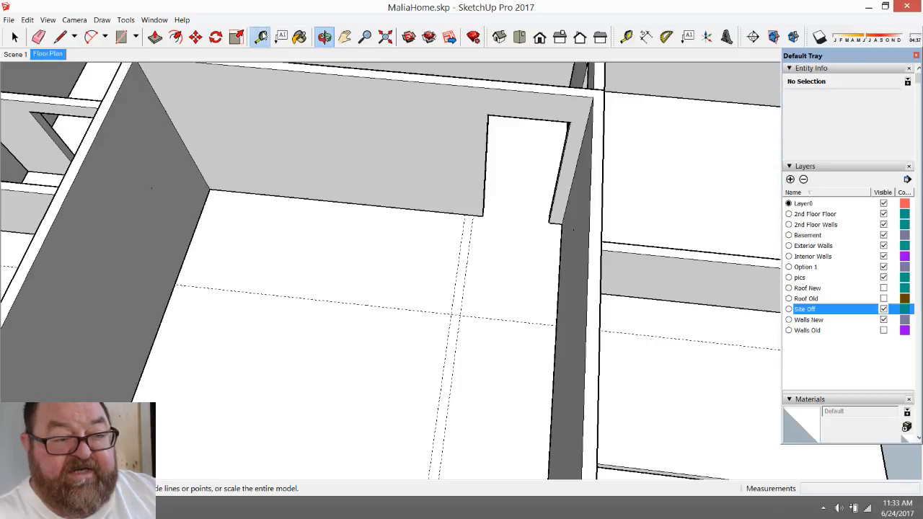
pyautogui.scroll(-3, 368, 243)
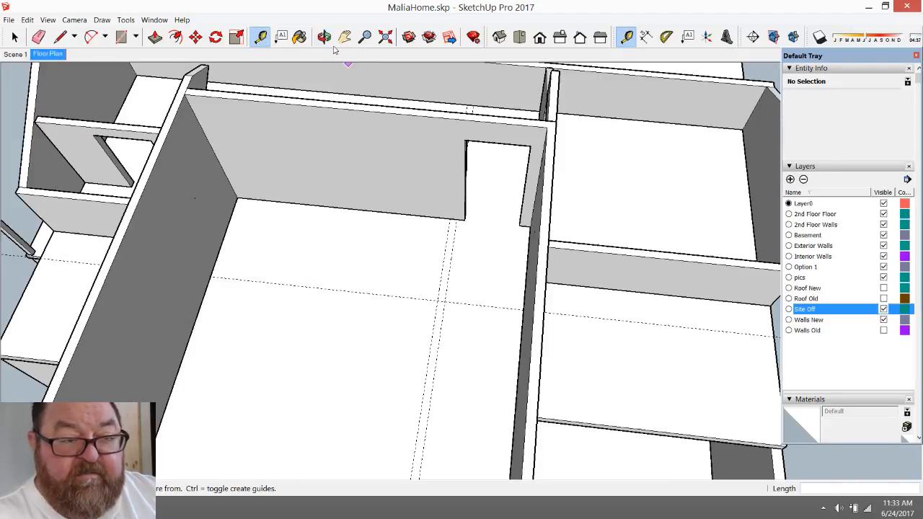
pyautogui.press('o')
pyautogui.moveTo(377, 114); pyautogui.dragTo(422, 311)
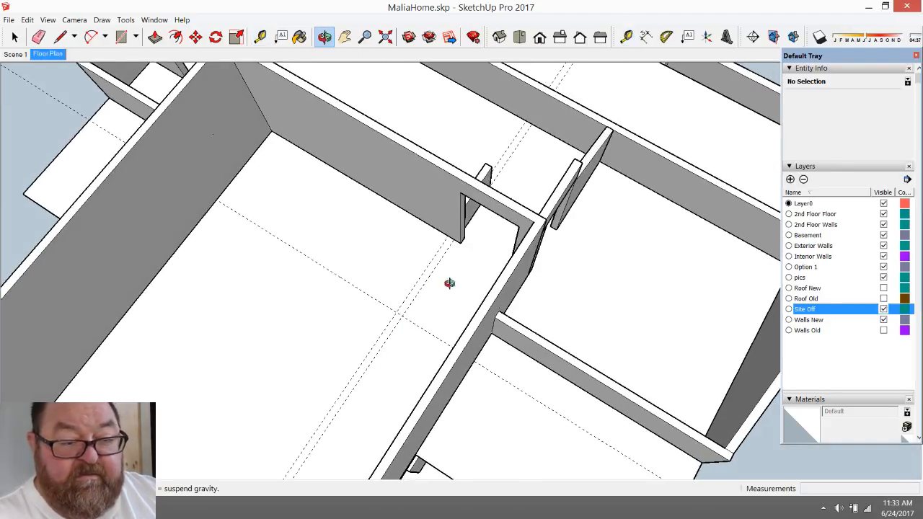
pyautogui.moveTo(325, 91); pyautogui.dragTo(538, 247)
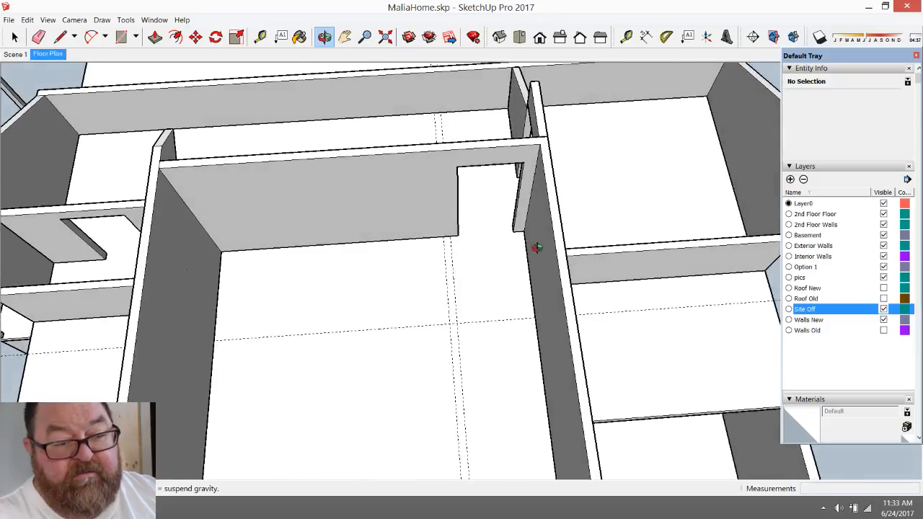
pyautogui.click(260, 37)
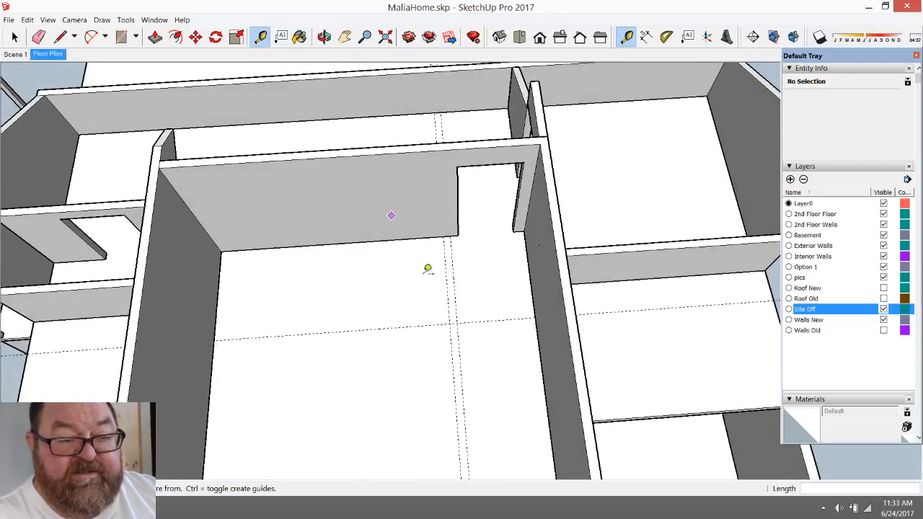
pyautogui.click(448, 285)
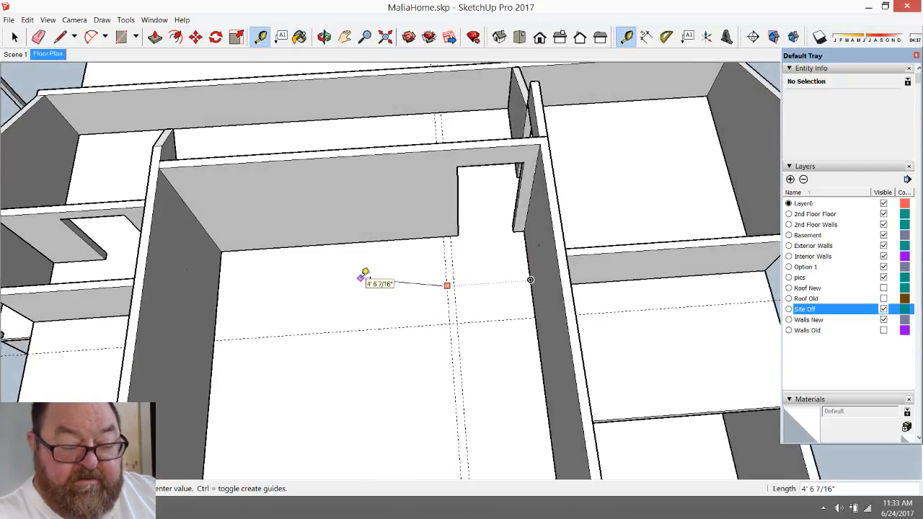
pyautogui.click(365, 274)
pyautogui.scroll(-3, 366, 278)
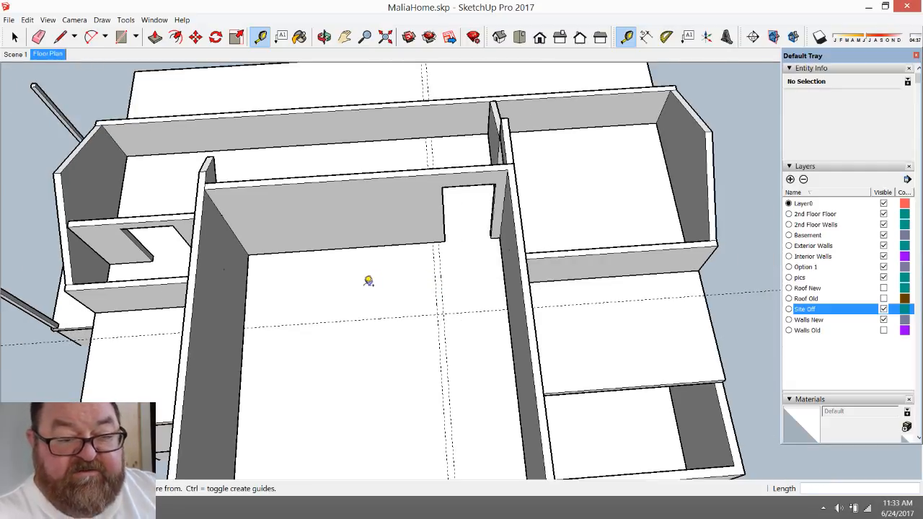
# - Place a parallel guide 8'8" from the farther wall guide, and measure from it to the opposite side wall
pyautogui.scroll(5, 367, 283)
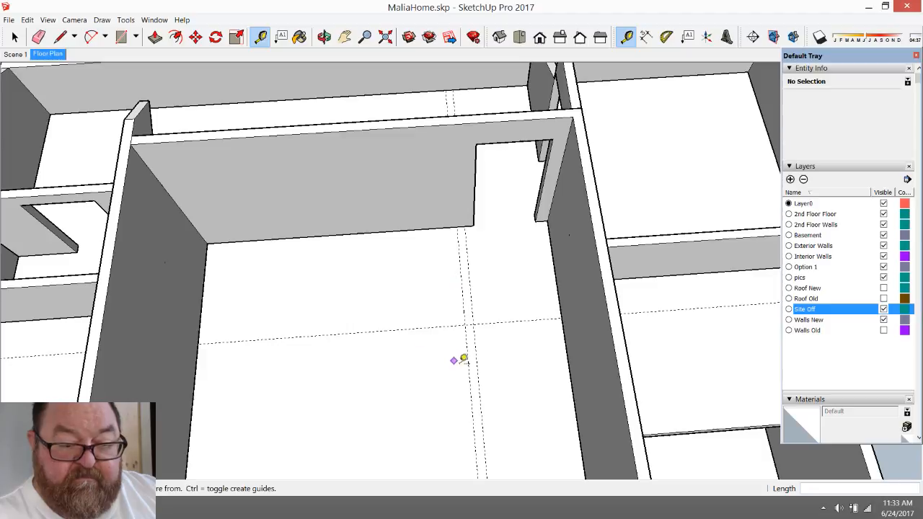
pyautogui.click(468, 358)
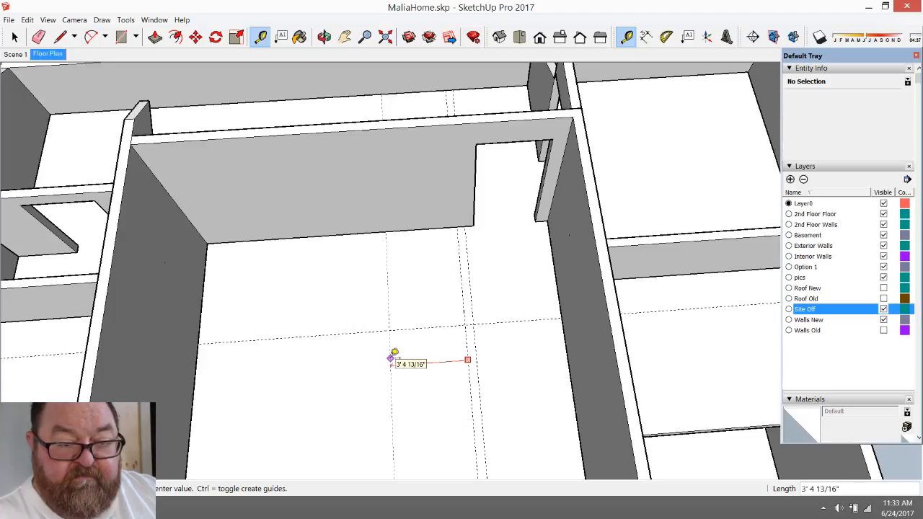
pyautogui.write("8'")
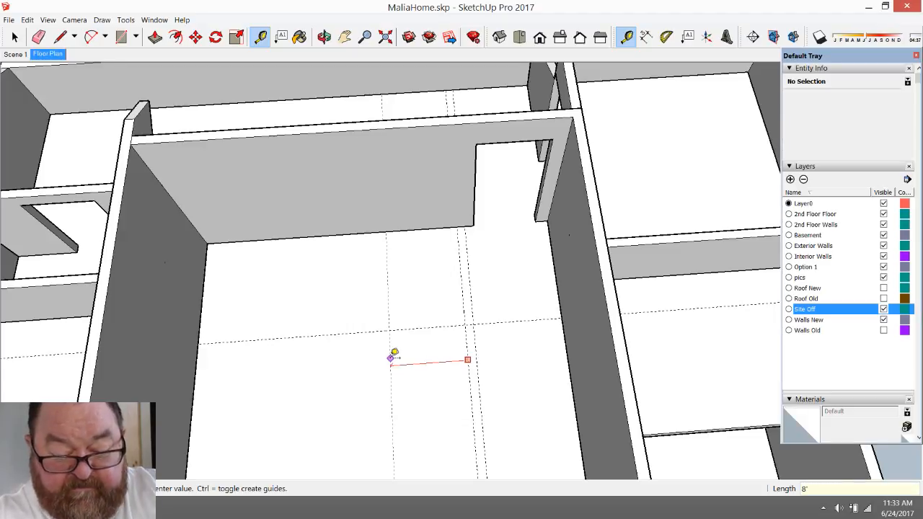
pyautogui.write('8')
pyautogui.press('Return')
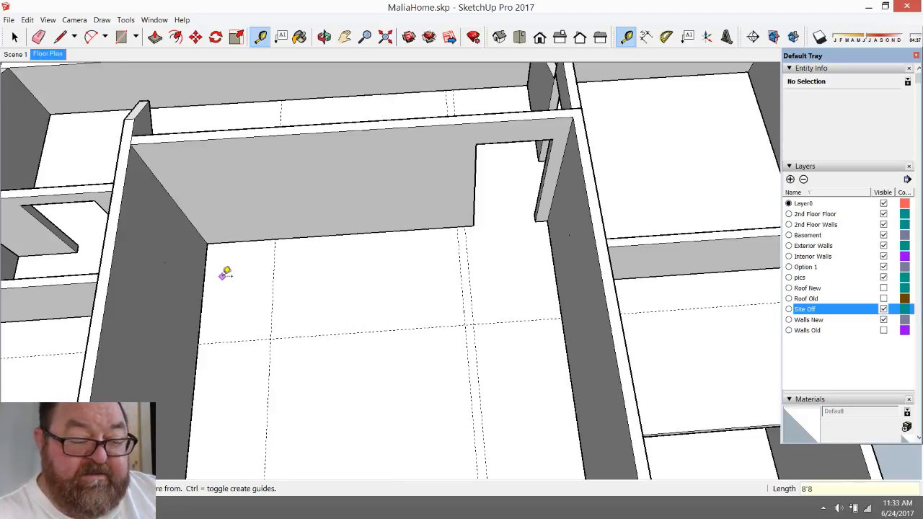
pyautogui.click(276, 281)
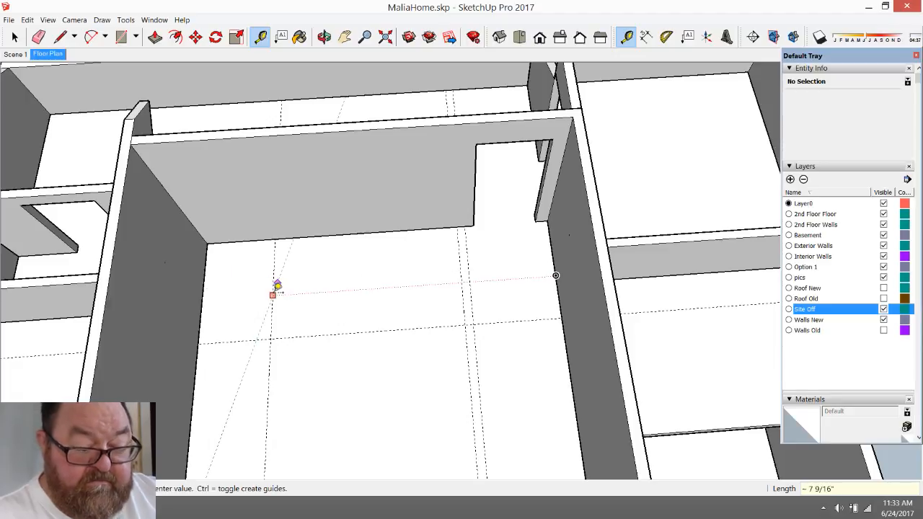
pyautogui.click(205, 308)
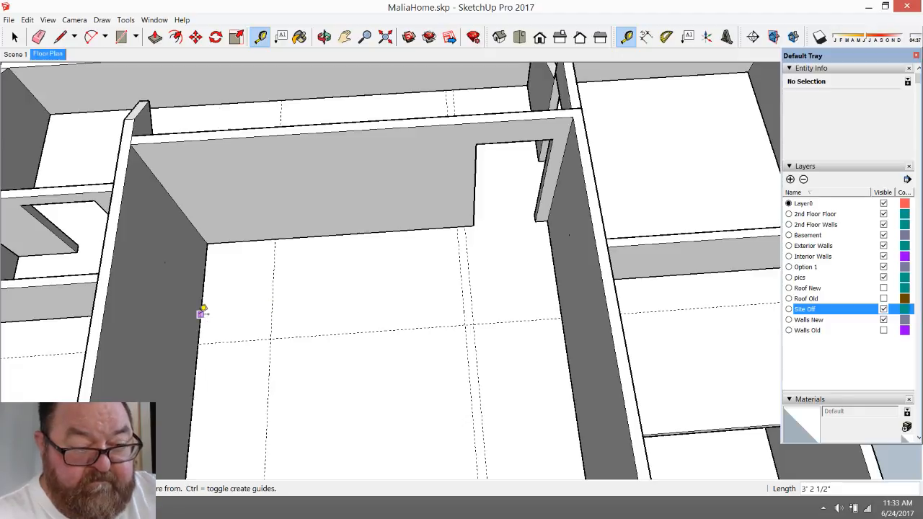
# - Place a parallel guide 32" from the farther wall guide toward the opposite side wall
pyautogui.scroll(2, 292, 288)
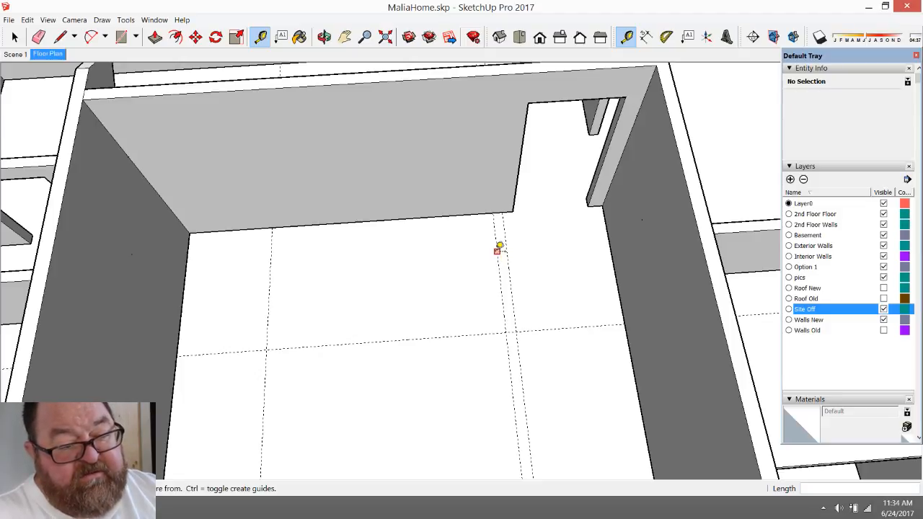
pyautogui.click(498, 250)
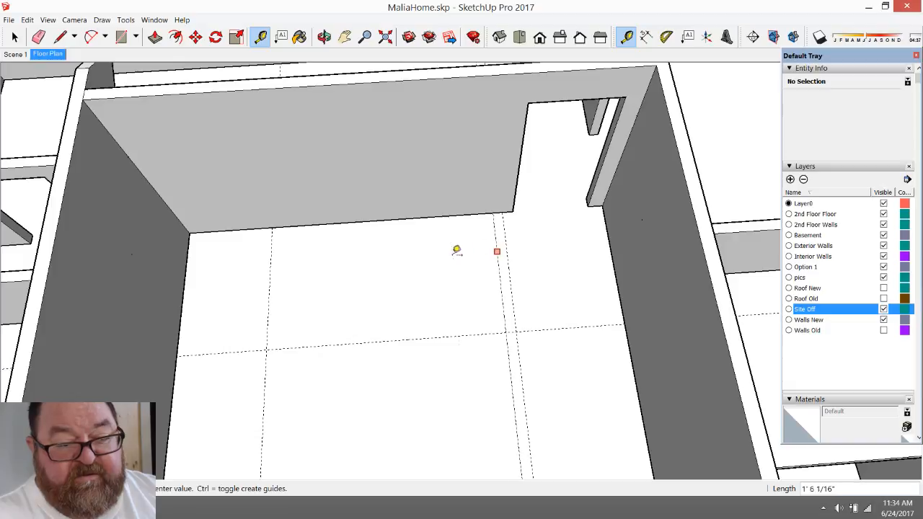
pyautogui.press('Return')
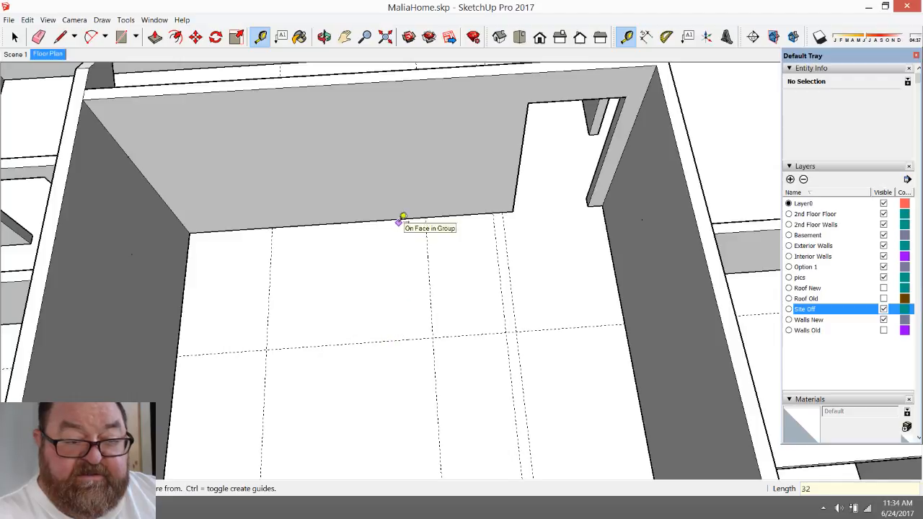
# - Measure from the doorway wall to the cross guide, and place a parallel guide 4.5" beyond it for the wall thickness
pyautogui.click(399, 217)
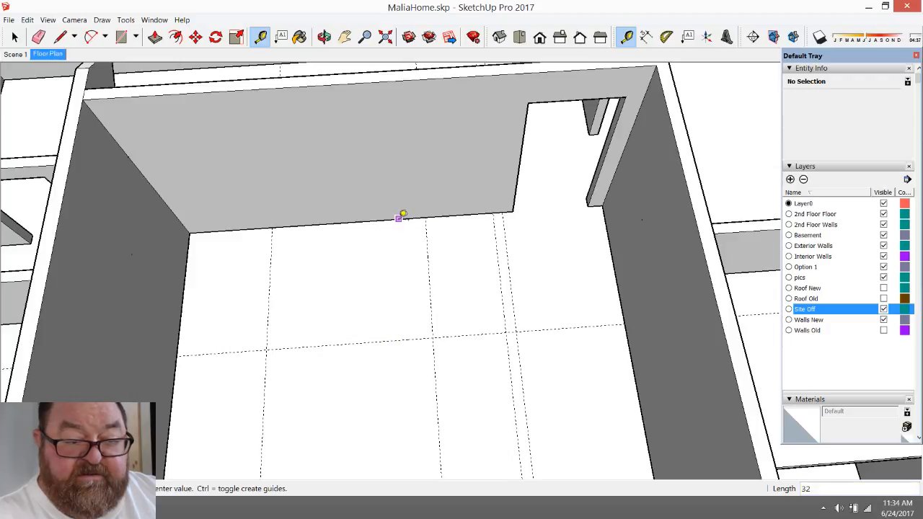
pyautogui.click(404, 339)
pyautogui.click(404, 339)
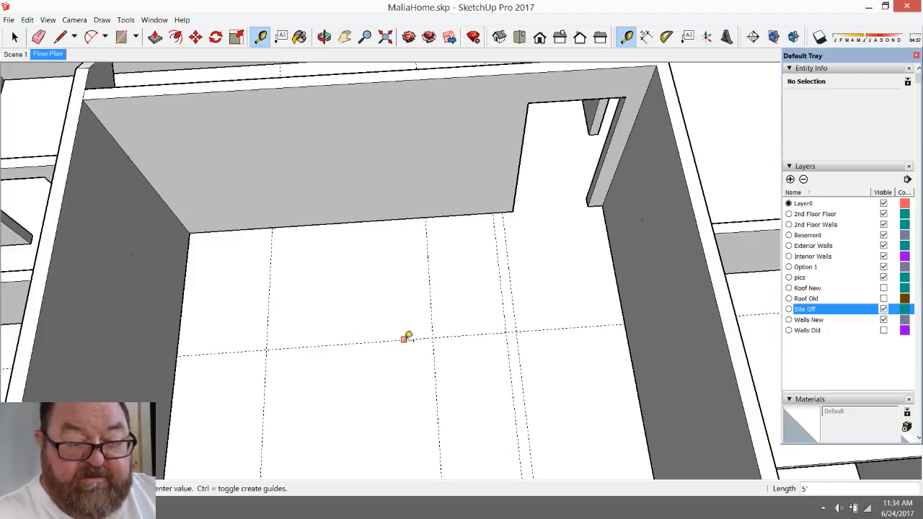
pyautogui.write('4.5')
pyautogui.press('Return')
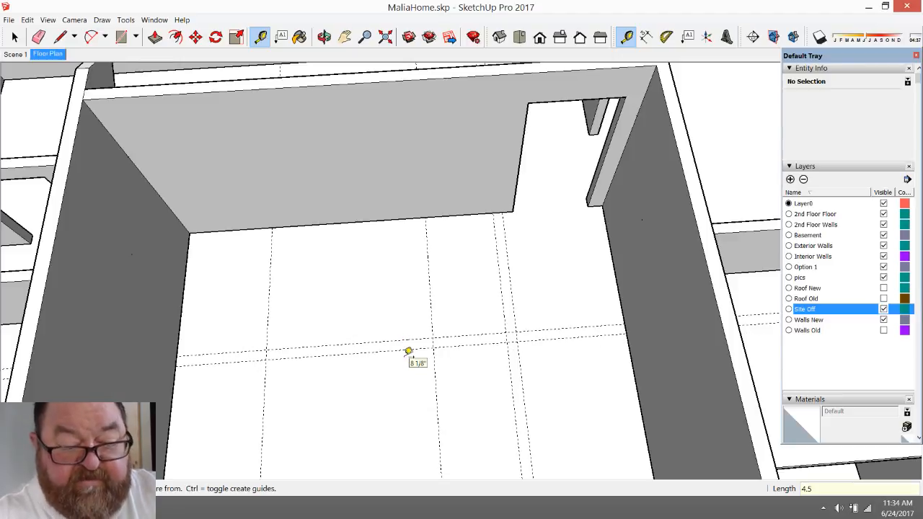
# - Place a guide 30" past the 32" offset guide toward the opposite side wall, and another 42" farther
pyautogui.click(427, 231)
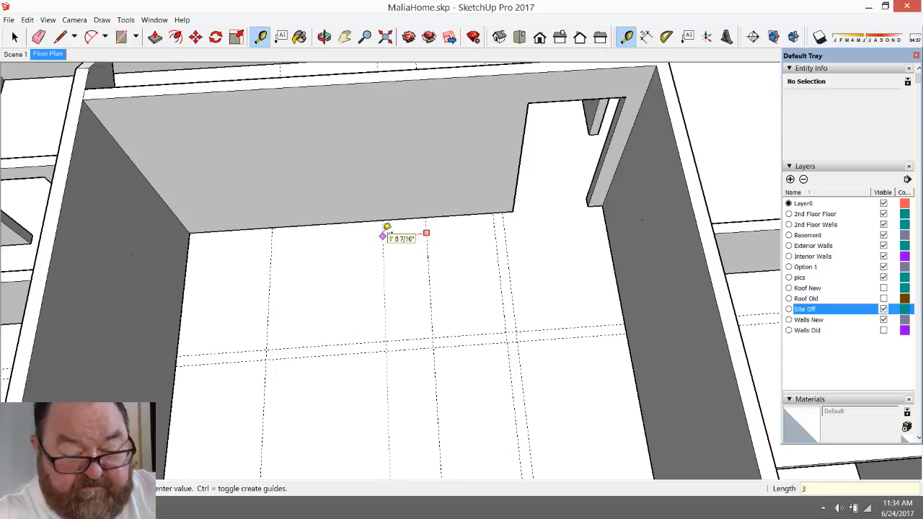
pyautogui.write('30')
pyautogui.press('Return')
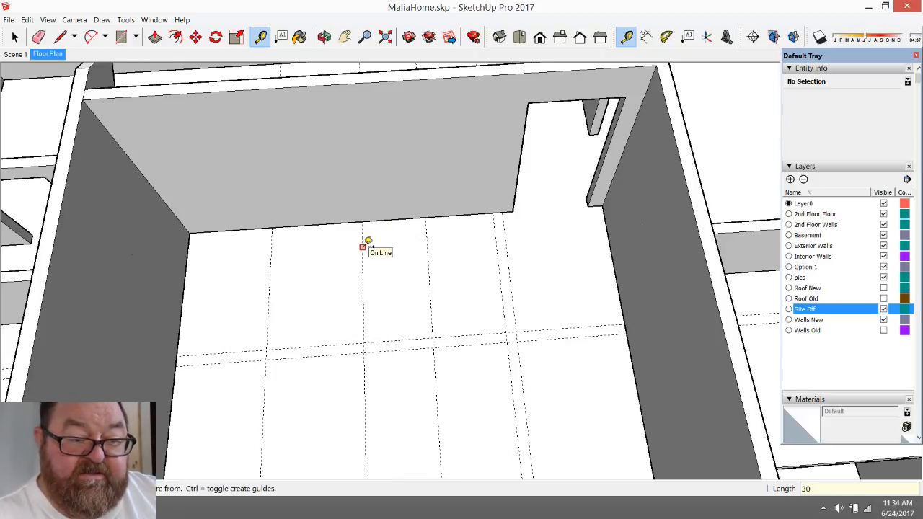
pyautogui.click(363, 248)
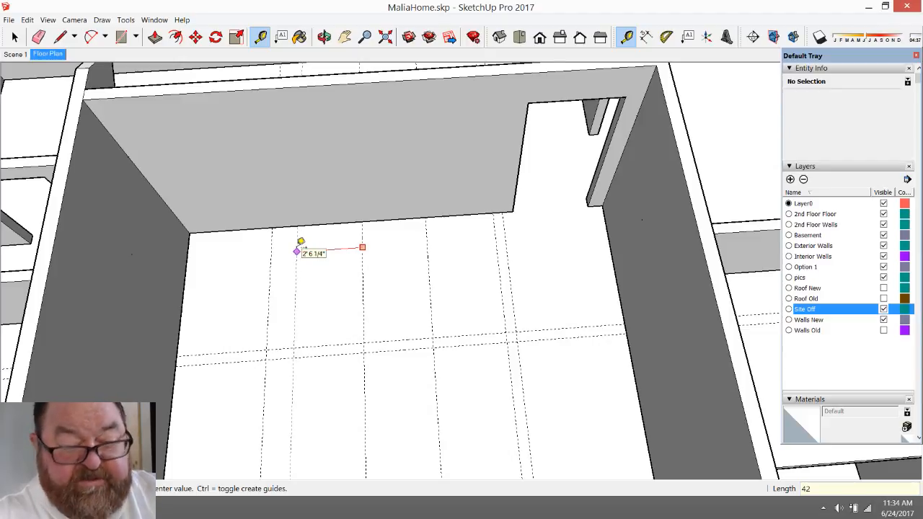
pyautogui.press('Return')
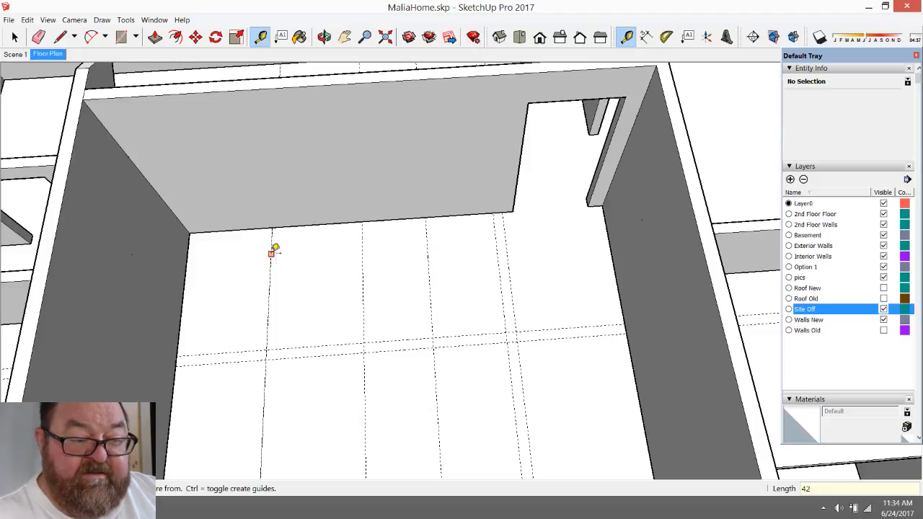
# - Place a guide 36" past the 30" offset guide, and erase the guide at the 42" offset
pyautogui.click(362, 242)
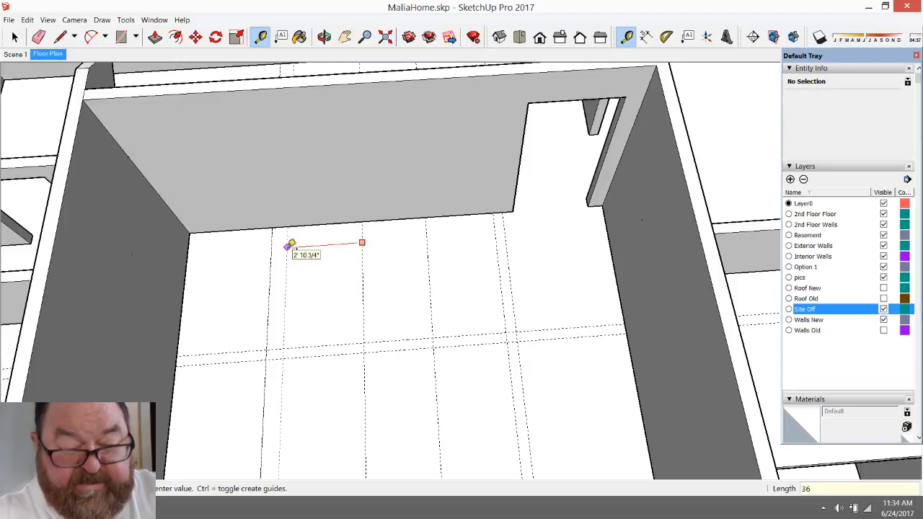
pyautogui.write('36')
pyautogui.press('Return')
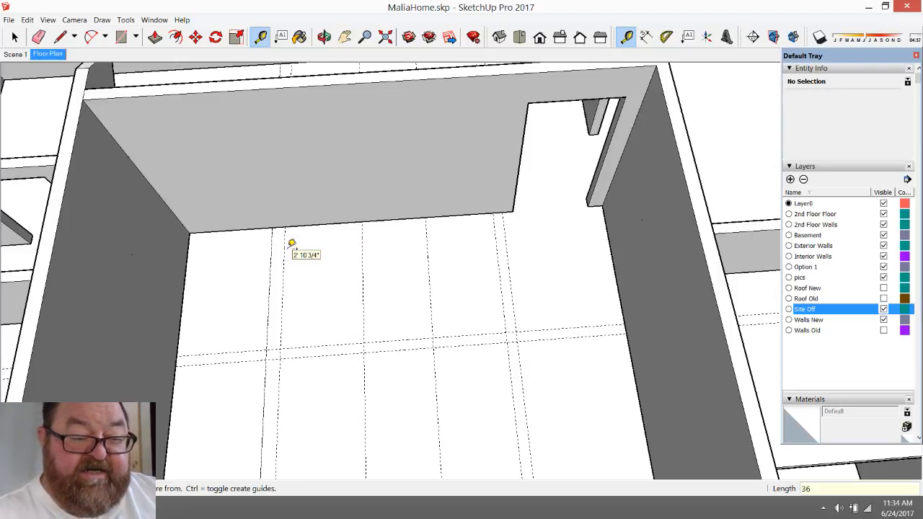
pyautogui.click(39, 37)
pyautogui.click(273, 255)
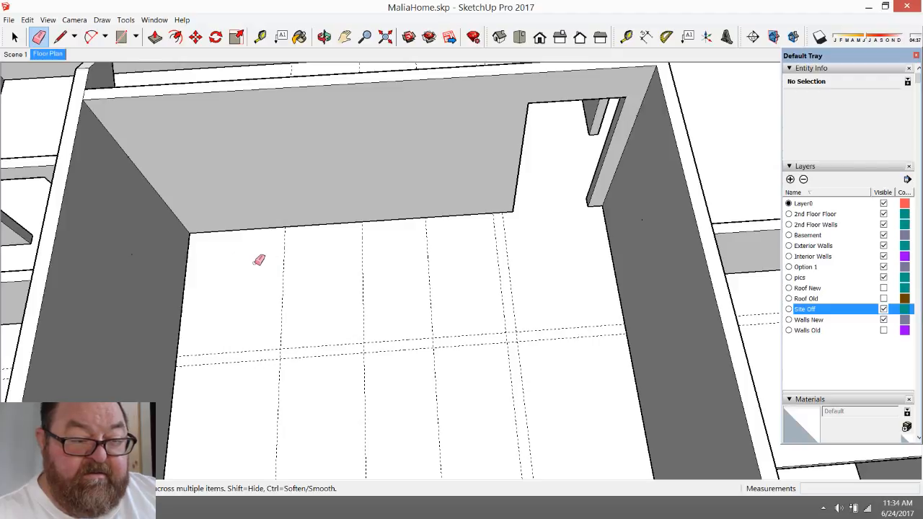
# - Place a parallel guide 4.5" past the 36" offset guide, toward the side wall, for the wall thickness
pyautogui.click(261, 36)
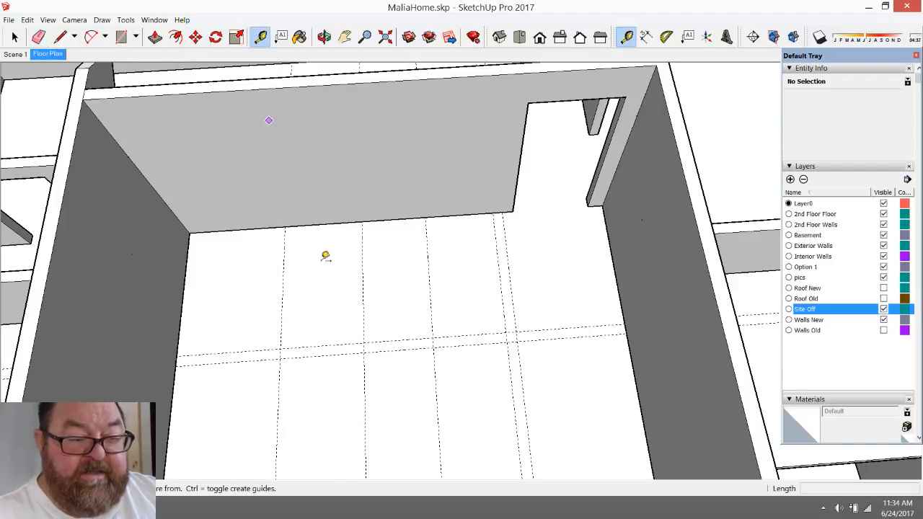
pyautogui.click(284, 281)
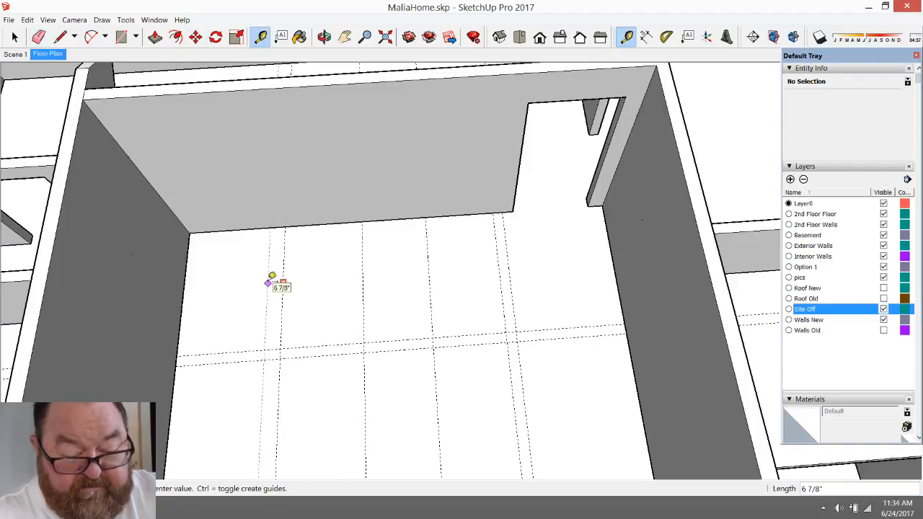
pyautogui.write('4.5')
pyautogui.press('Return')
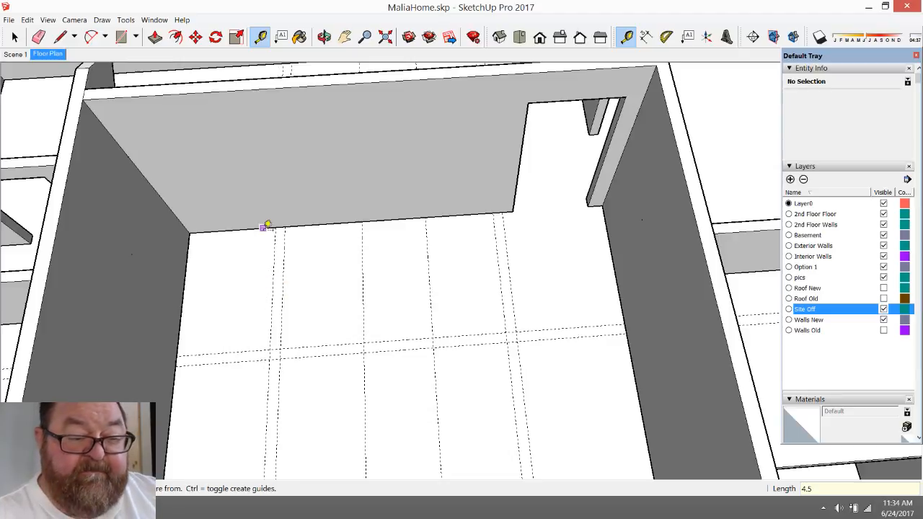
pyautogui.click(60, 37)
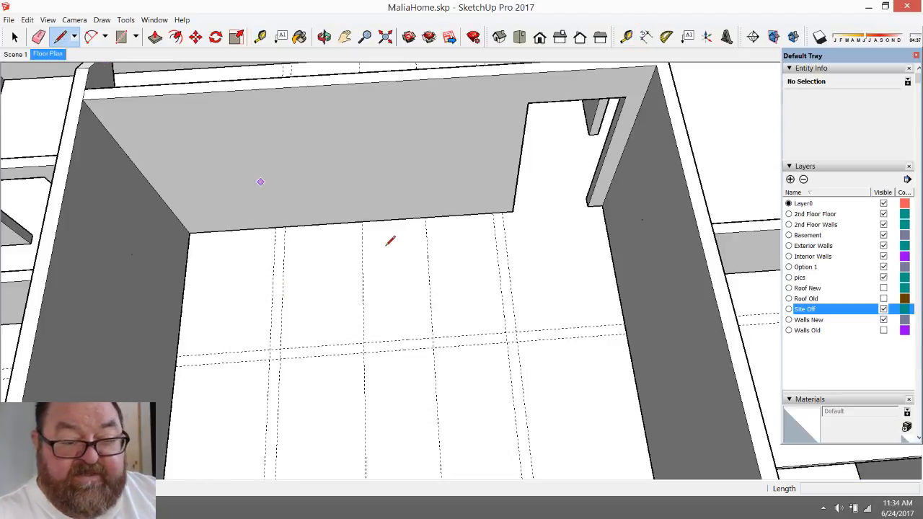
pyautogui.click(503, 212)
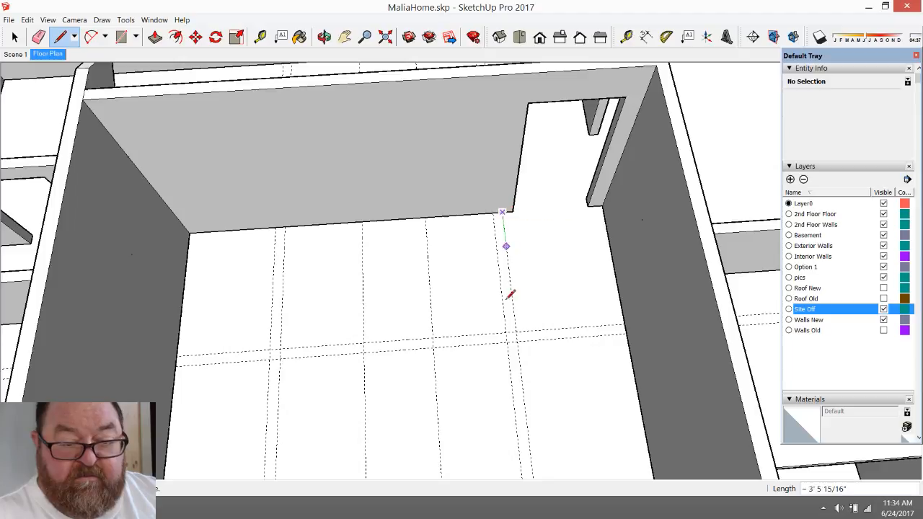
pyautogui.click(517, 340)
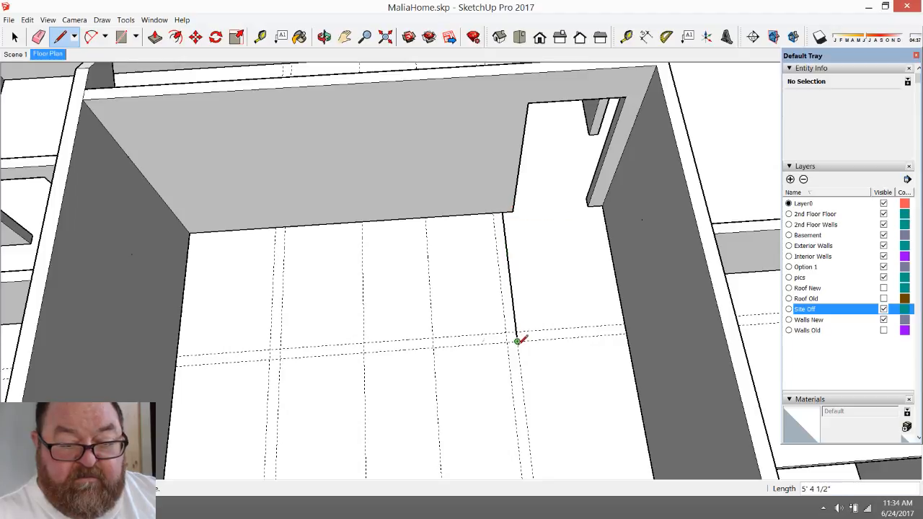
pyautogui.click(181, 365)
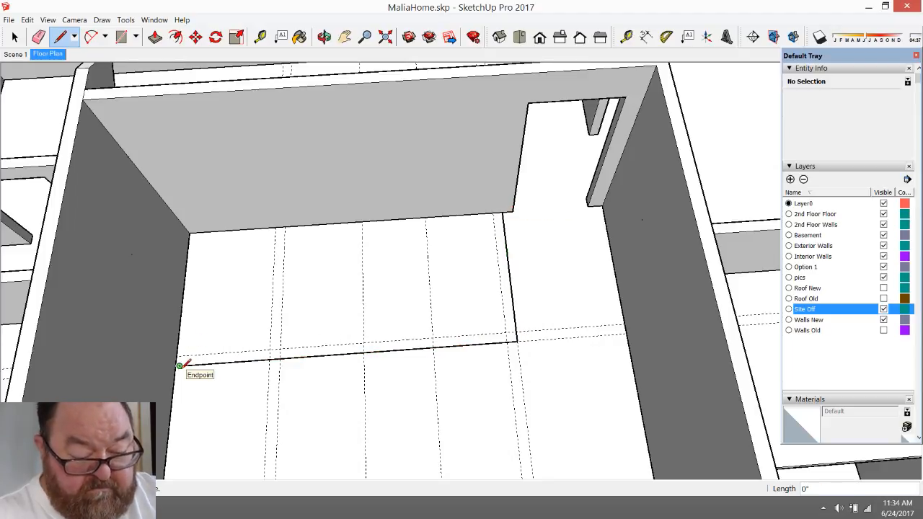
pyautogui.hotkey('ctrl', 'z')
pyautogui.hotkey('ctrl', 'z')
pyautogui.scroll(-3, 350, 406)
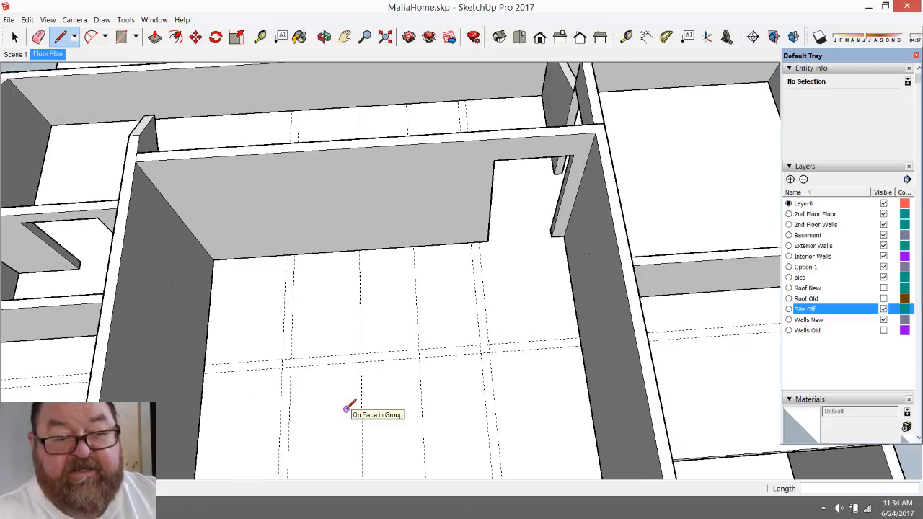
# - Open the Option 1 wall group for editing
pyautogui.click(15, 37)
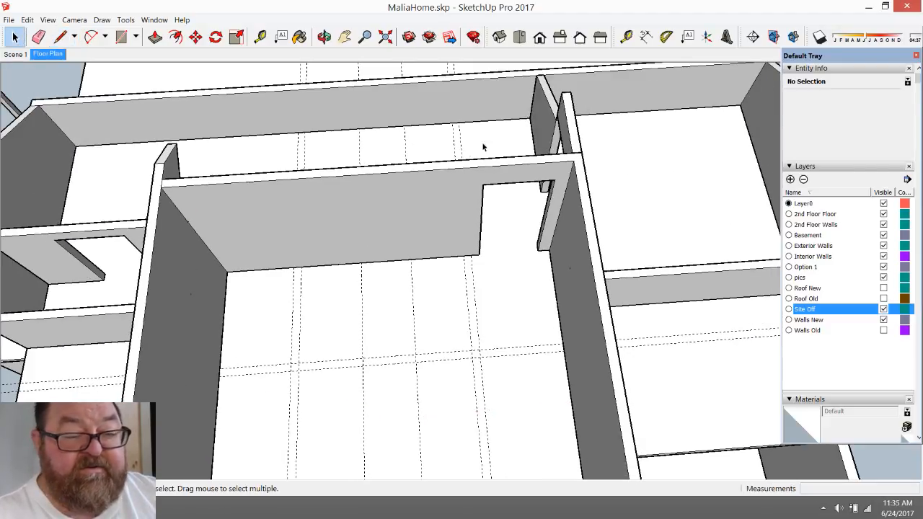
pyautogui.click(546, 131)
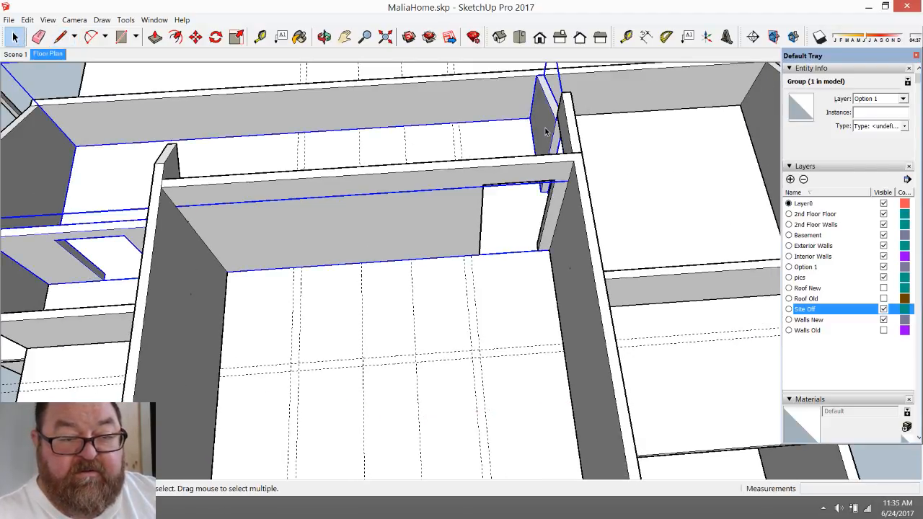
pyautogui.doubleClick(546, 130)
pyautogui.scroll(2, 398, 349)
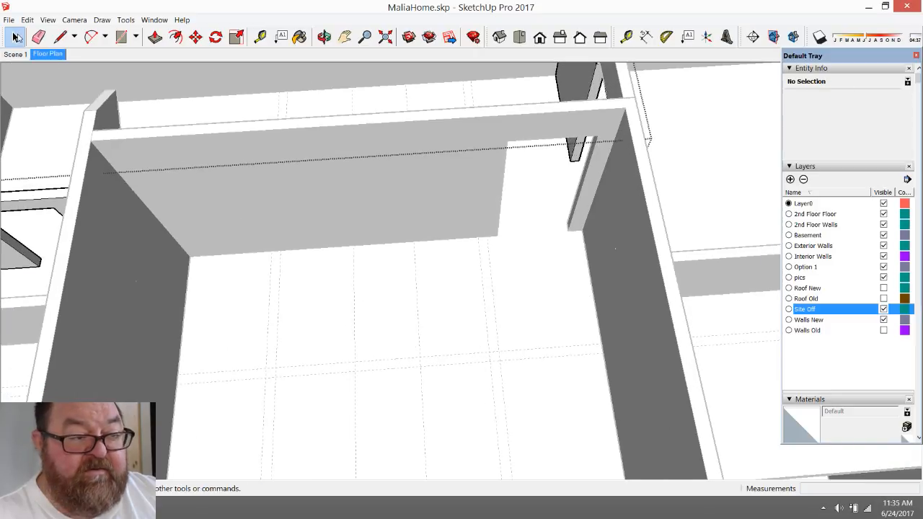
# - Outline an L-shaped wall 4 1/2" thick along the paired guides, from beside the doorway to the cross guides and over to the side wall
pyautogui.click(61, 37)
pyautogui.scroll(2, 462, 301)
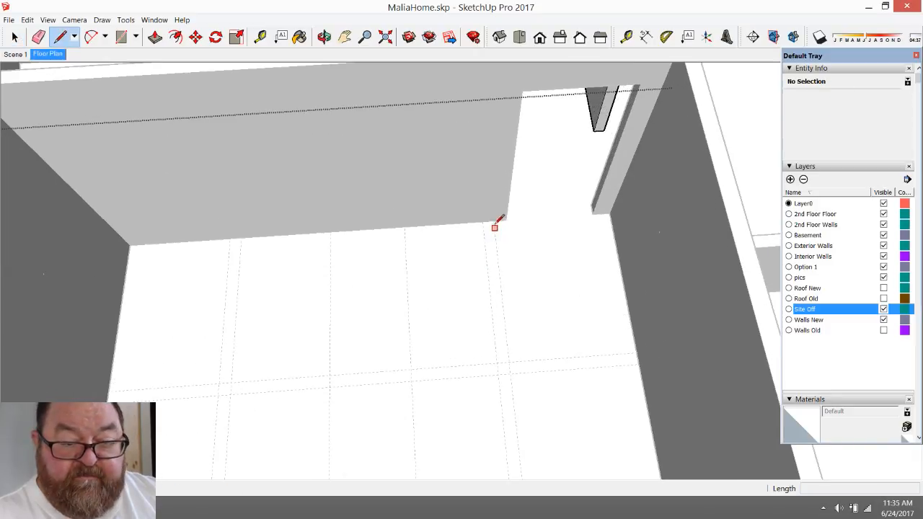
pyautogui.click(495, 223)
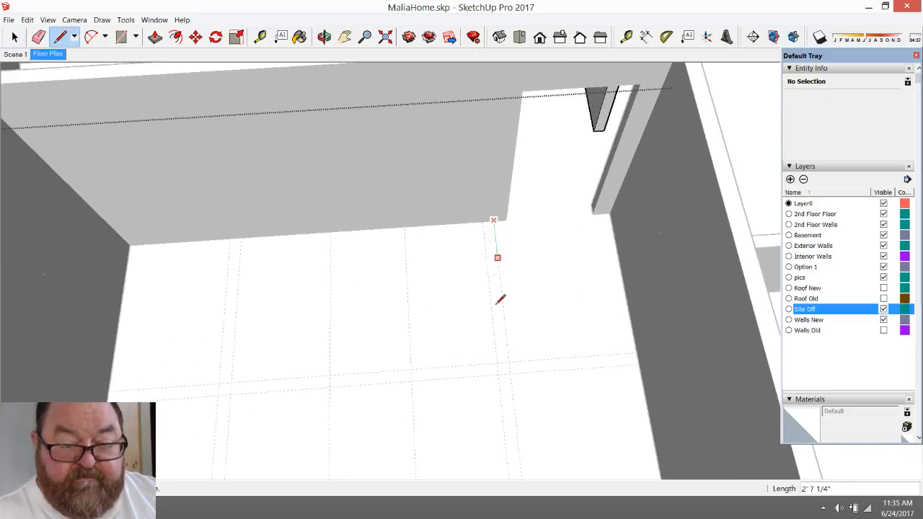
pyautogui.click(511, 373)
pyautogui.click(107, 400)
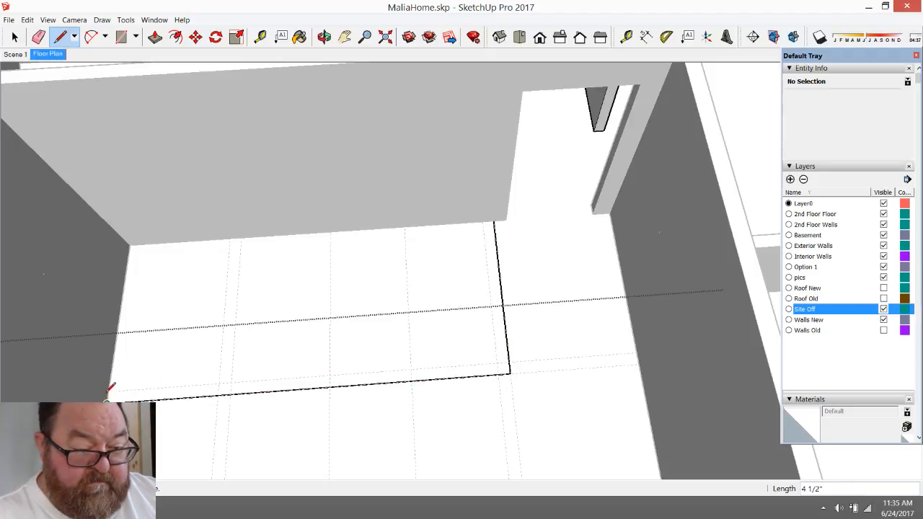
pyautogui.click(498, 363)
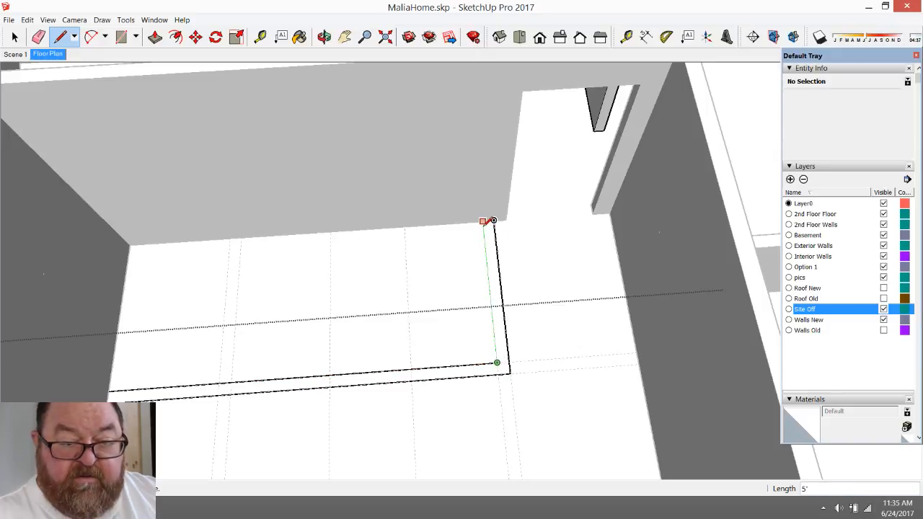
pyautogui.click(484, 221)
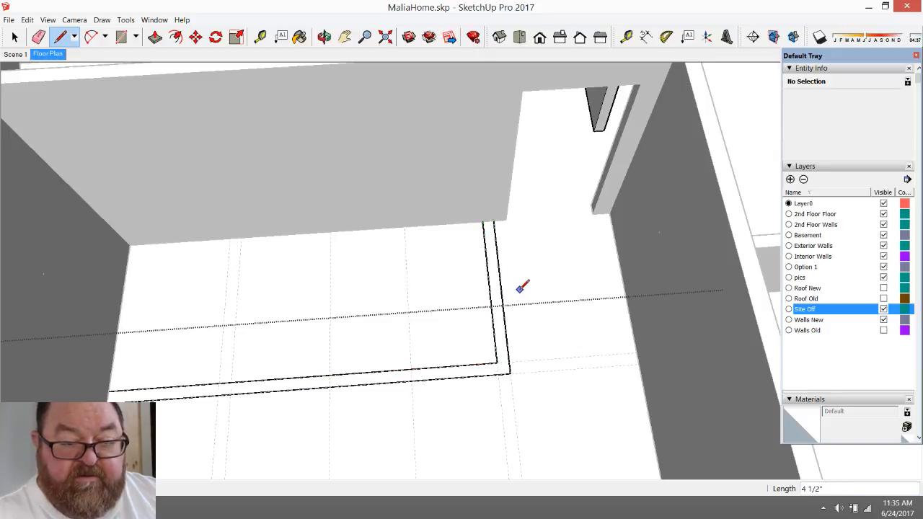
# - Draw the two 5' edges of the dividing wall along its paired guides, from the doorway wall to the new long wall
pyautogui.click(231, 237)
pyautogui.click(220, 382)
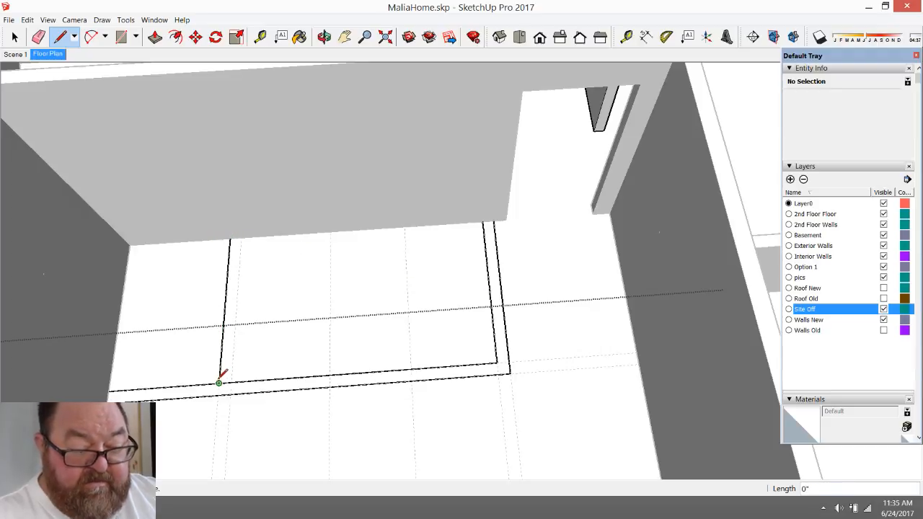
pyautogui.click(241, 237)
pyautogui.click(231, 382)
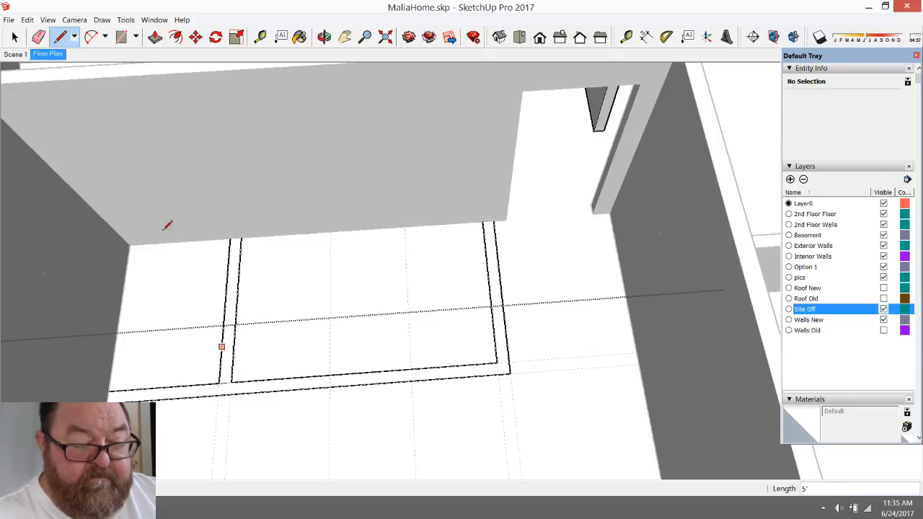
# - Push/Pull the connected wall footprint up 8' to the height of the existing walls
pyautogui.click(154, 37)
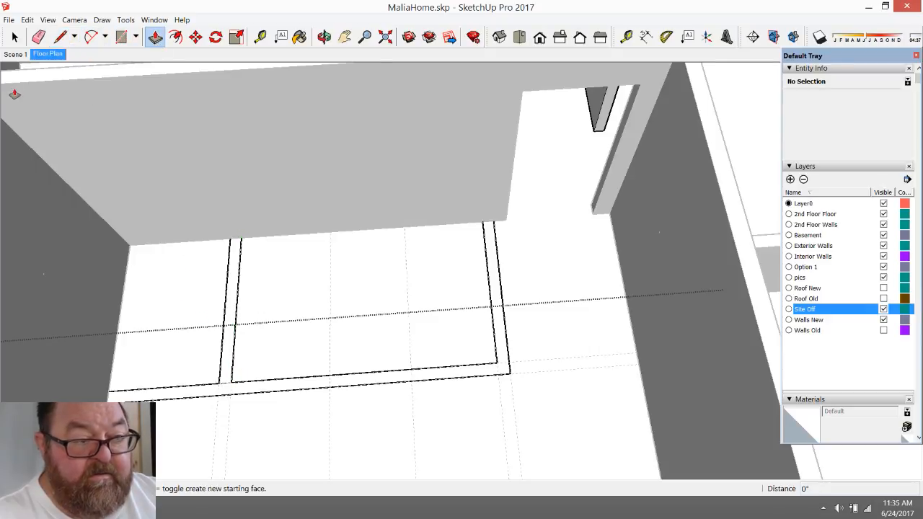
pyautogui.press('e')
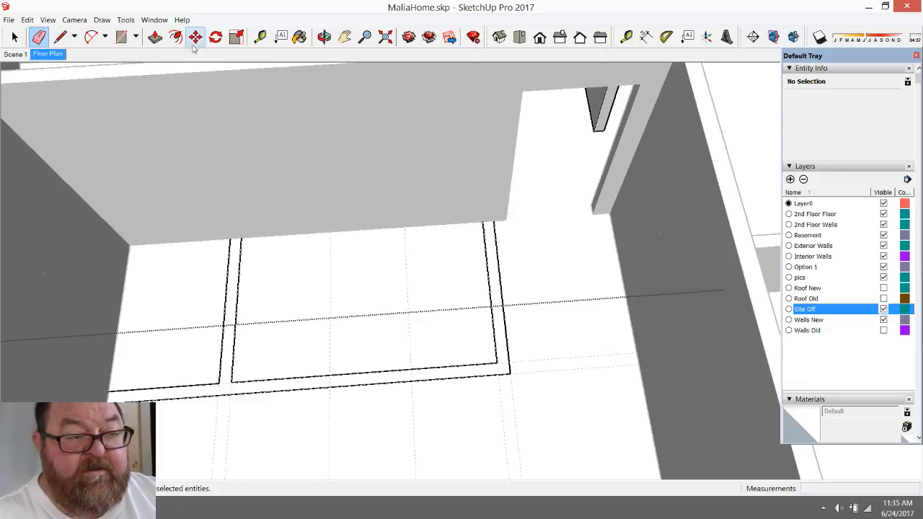
pyautogui.click(155, 37)
pyautogui.click(226, 319)
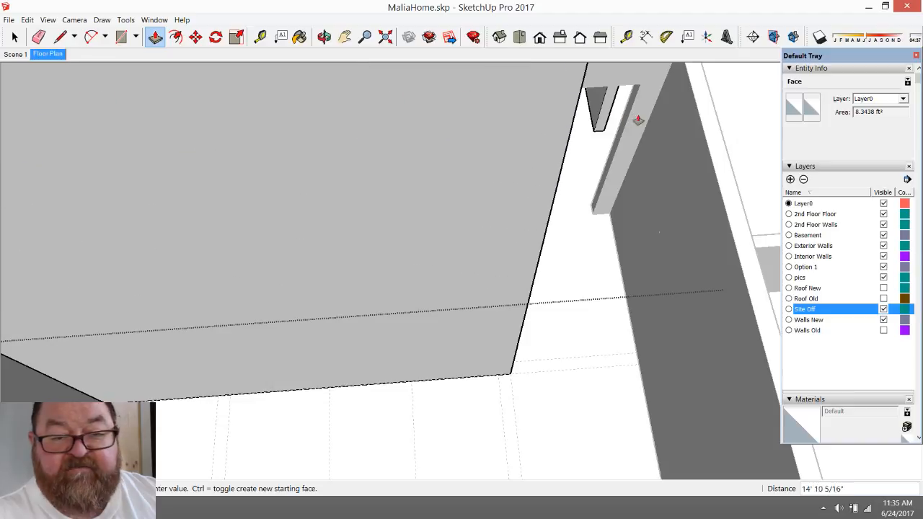
pyautogui.click(706, 139)
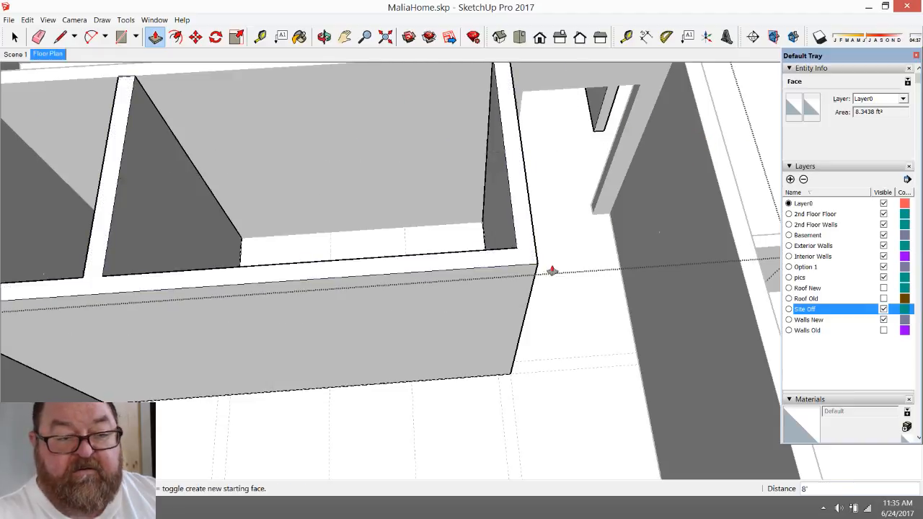
# - Place a horizontal guide and a vertical guide on the long wall's face, each 3' 4" from the side wall, in line with the dividing wall
pyautogui.scroll(-3, 533, 331)
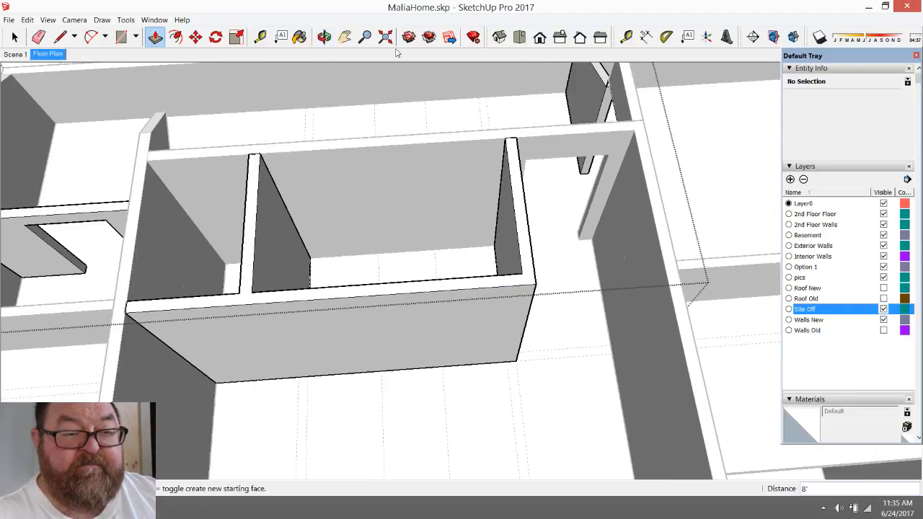
pyautogui.click(324, 36)
pyautogui.moveTo(345, 275); pyautogui.dragTo(440, 331)
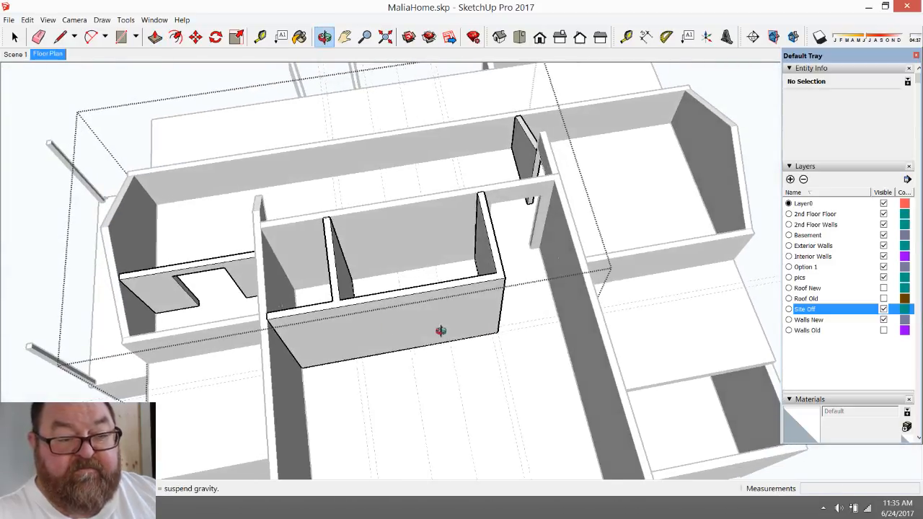
pyautogui.scroll(5, 284, 333)
pyautogui.moveTo(290, 347); pyautogui.dragTo(295, 346)
pyautogui.scroll(-3, 295, 322)
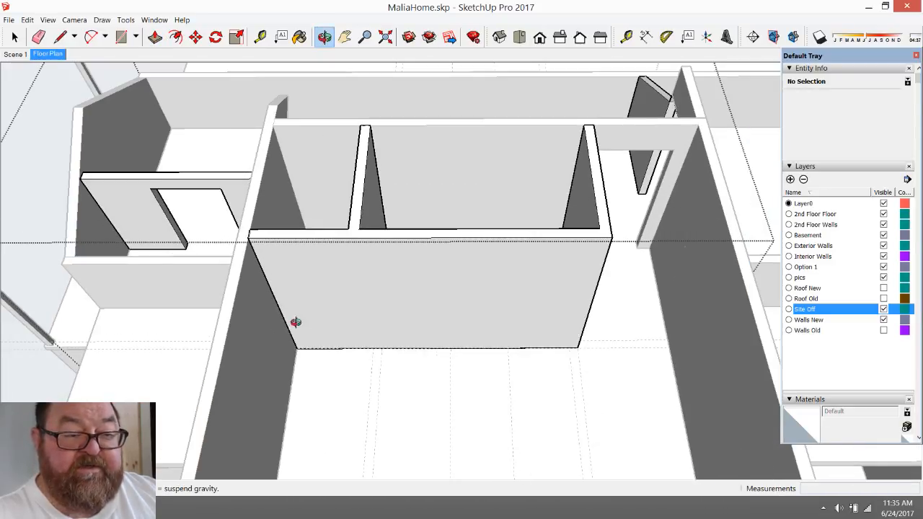
pyautogui.scroll(5, 267, 254)
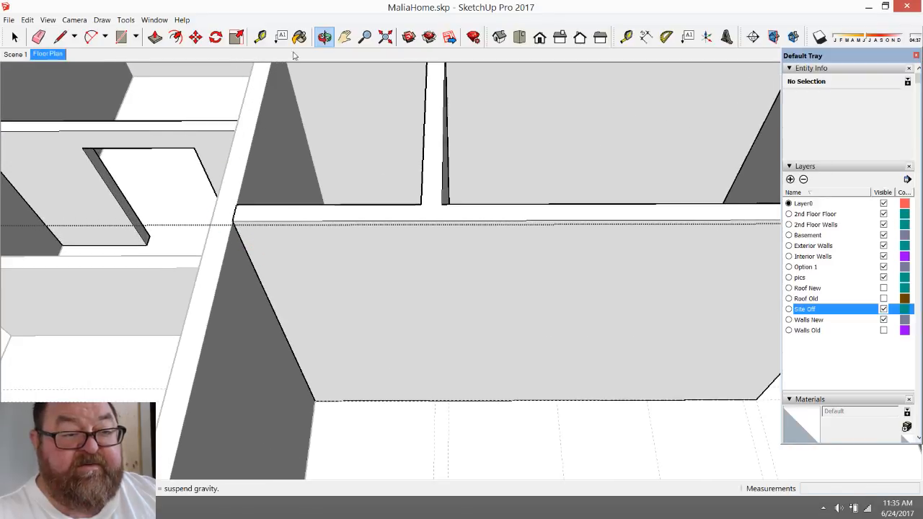
pyautogui.click(260, 37)
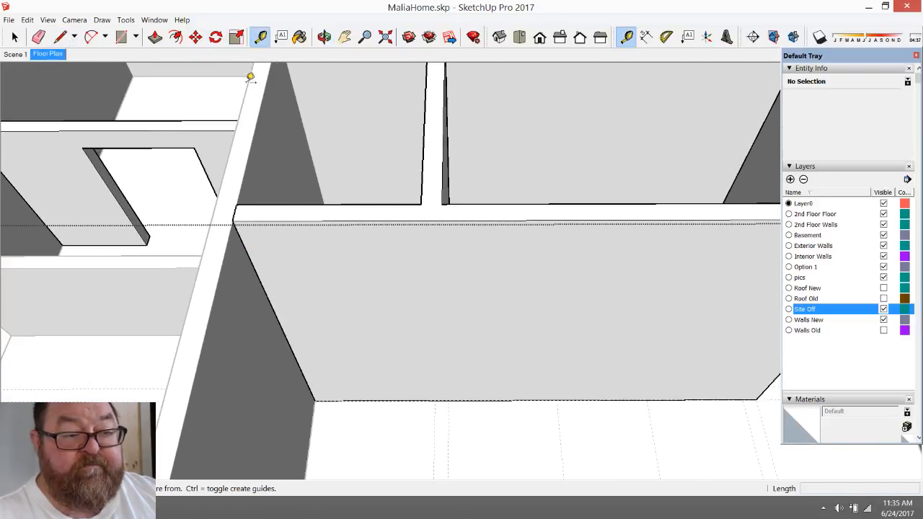
pyautogui.click(260, 110)
pyautogui.click(427, 141)
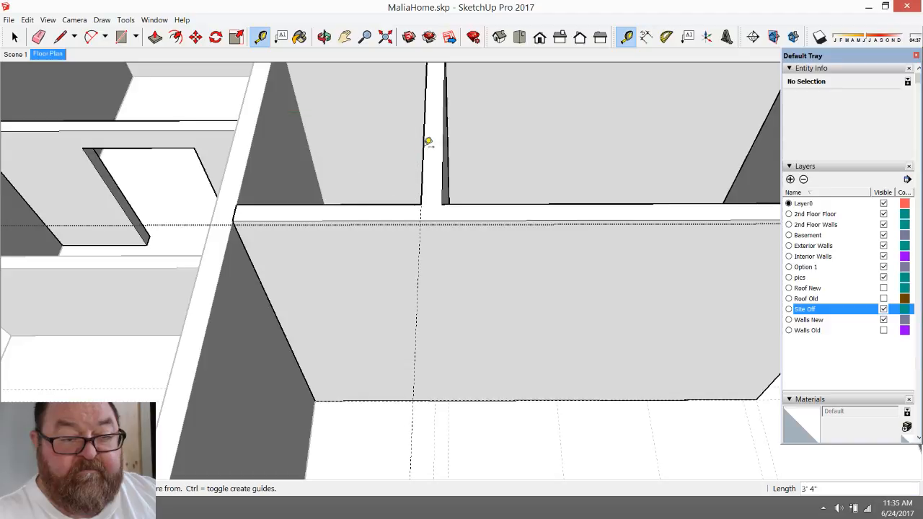
pyautogui.click(248, 248)
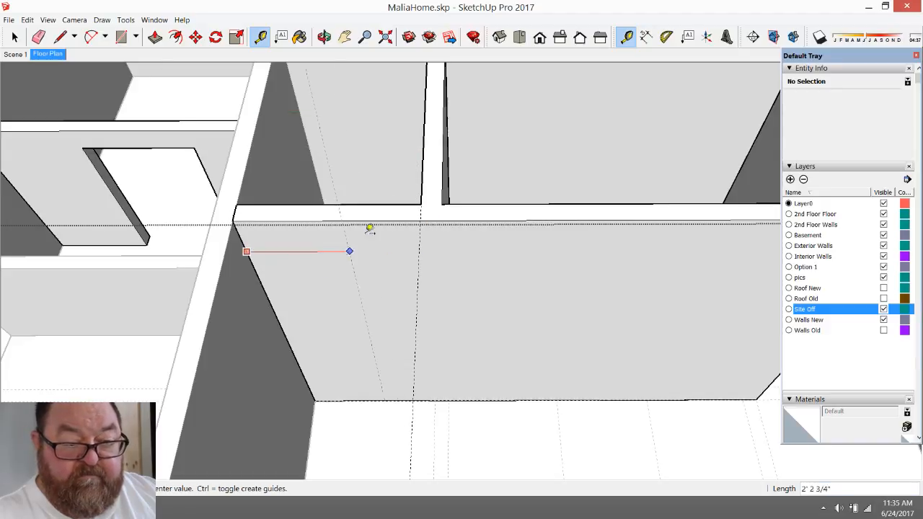
pyautogui.click(423, 222)
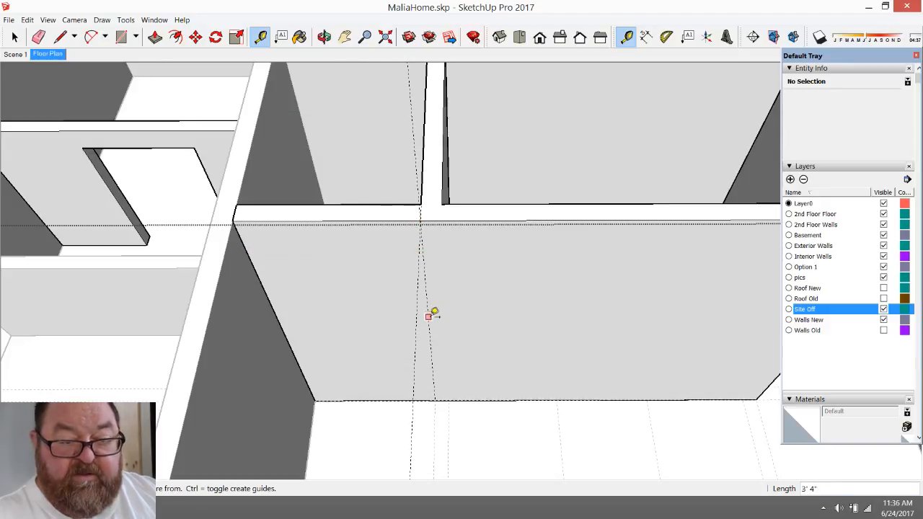
# - Place a vertical guide 3" from the dividing wall's vertical guide toward the side wall, and another 30" farther for the door opening
pyautogui.click(427, 294)
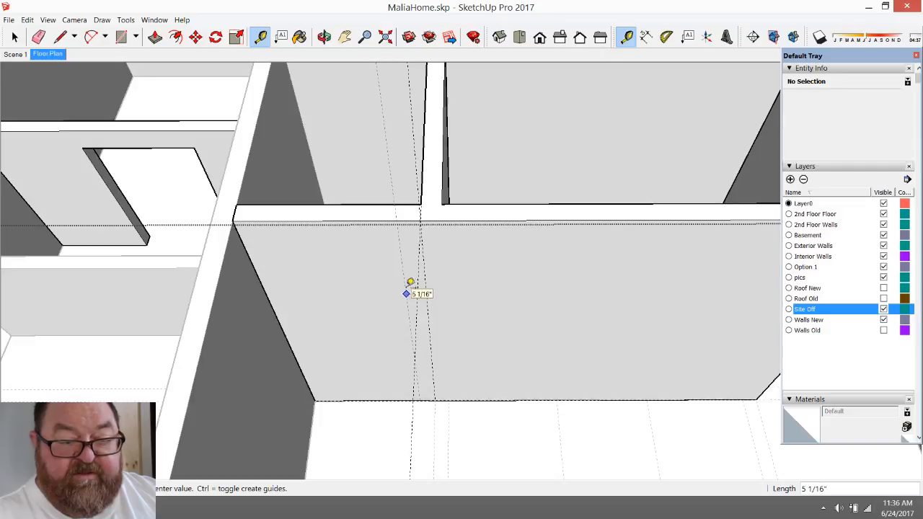
pyautogui.write('3')
pyautogui.press('Return')
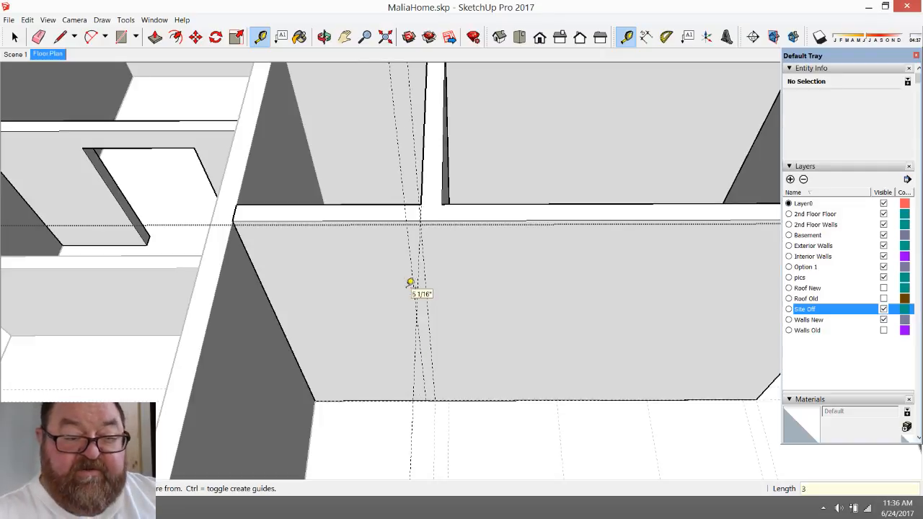
pyautogui.click(411, 263)
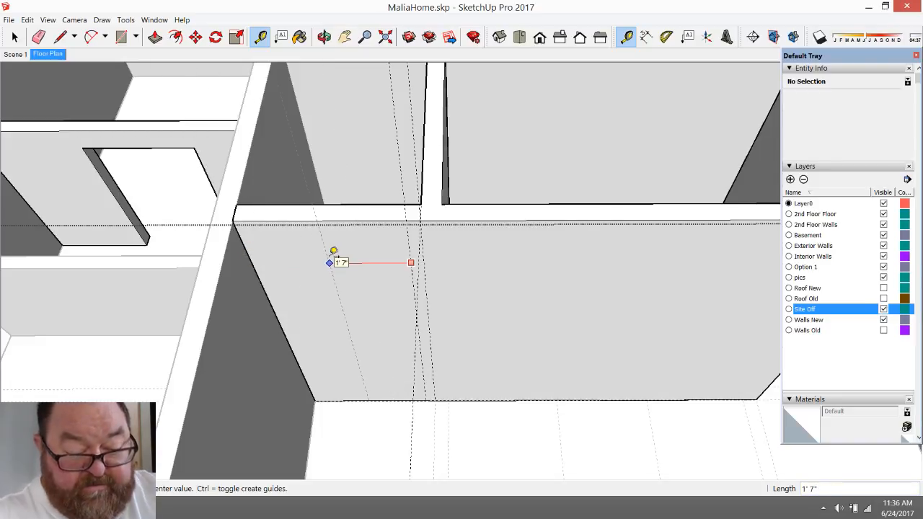
pyautogui.write('30')
pyautogui.press('Return')
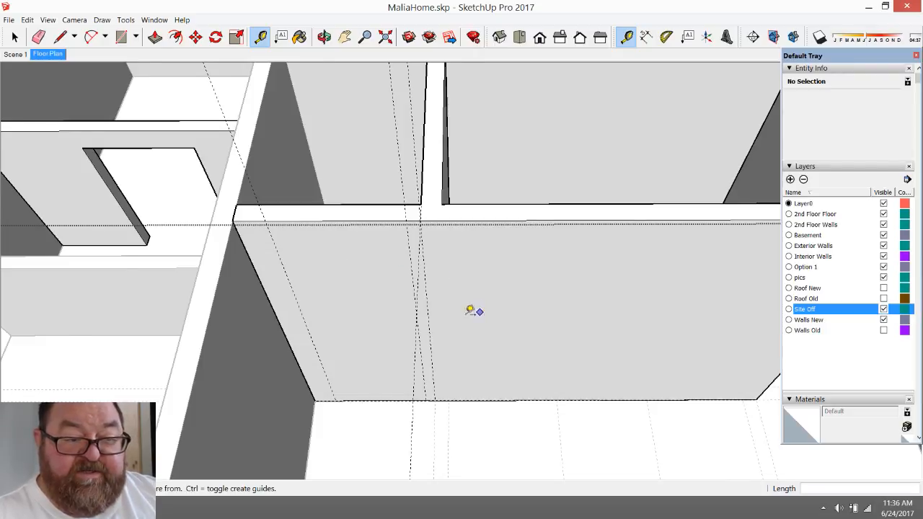
# - Draw a 30" by 80" door rectangle between the vertical guides on the long wall and Push/Pull it 4 1/2" through the wall
pyautogui.scroll(-1, 470, 309)
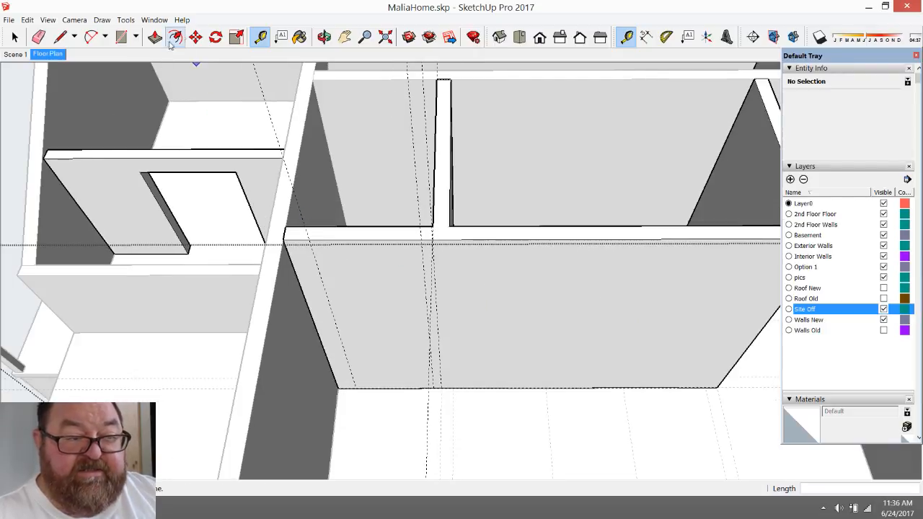
pyautogui.click(121, 37)
pyautogui.click(434, 387)
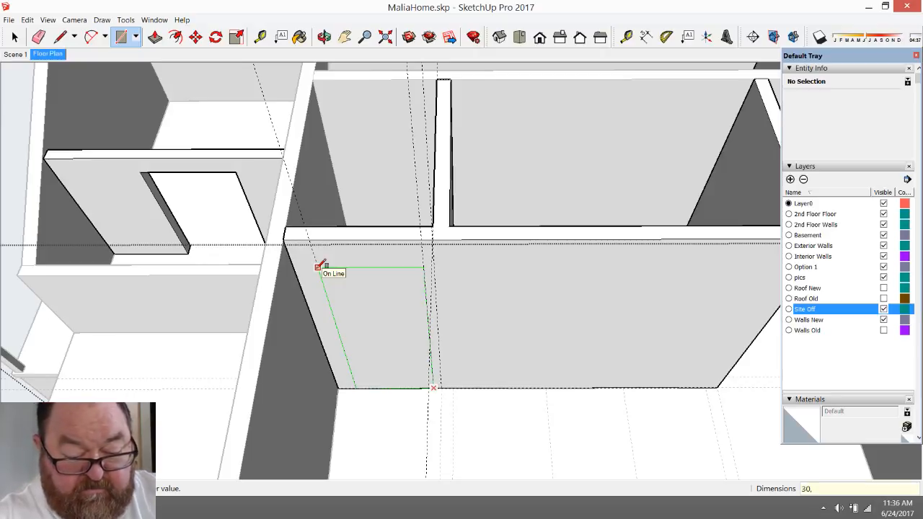
pyautogui.click(318, 267)
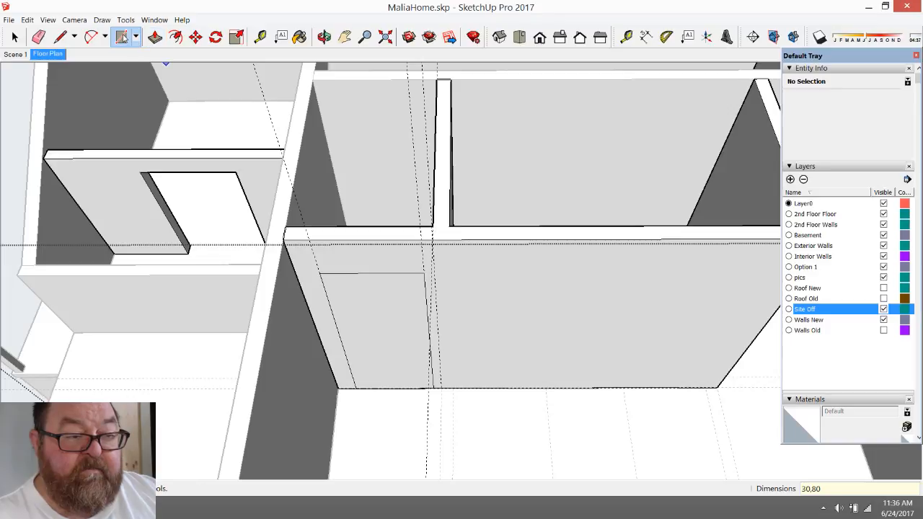
pyautogui.click(154, 37)
pyautogui.click(375, 307)
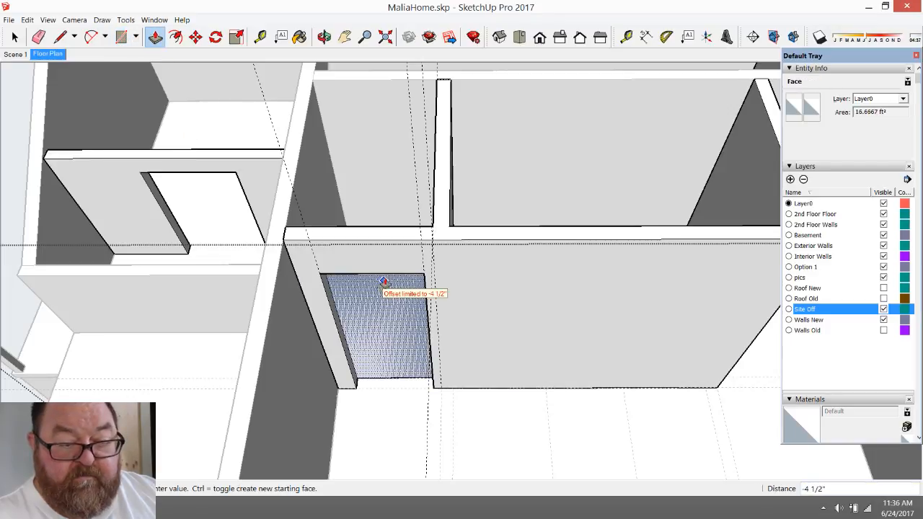
pyautogui.click(377, 319)
# - Erase the vertical door-layout guides and the dividing-wall guide left from the first doorway
pyautogui.moveTo(377, 319); pyautogui.dragTo(273, 226, button='middle')
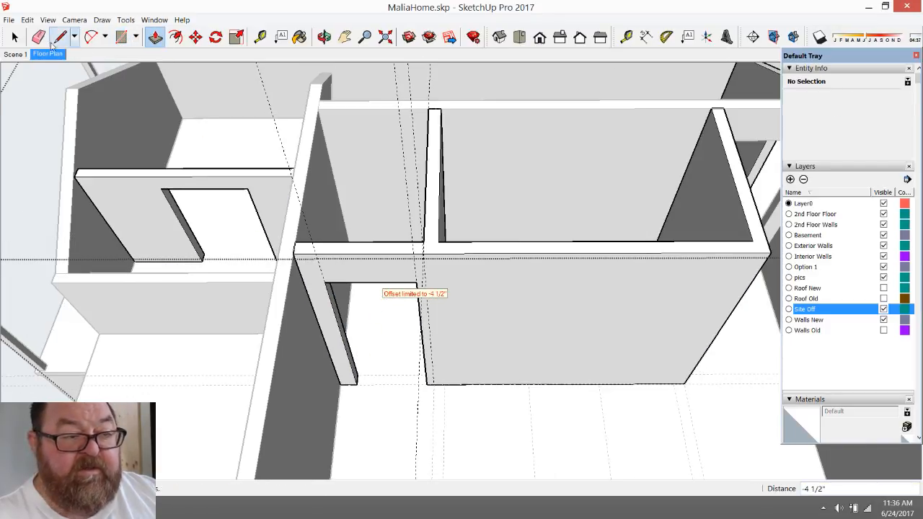
pyautogui.click(38, 36)
pyautogui.scroll(-3, 272, 87)
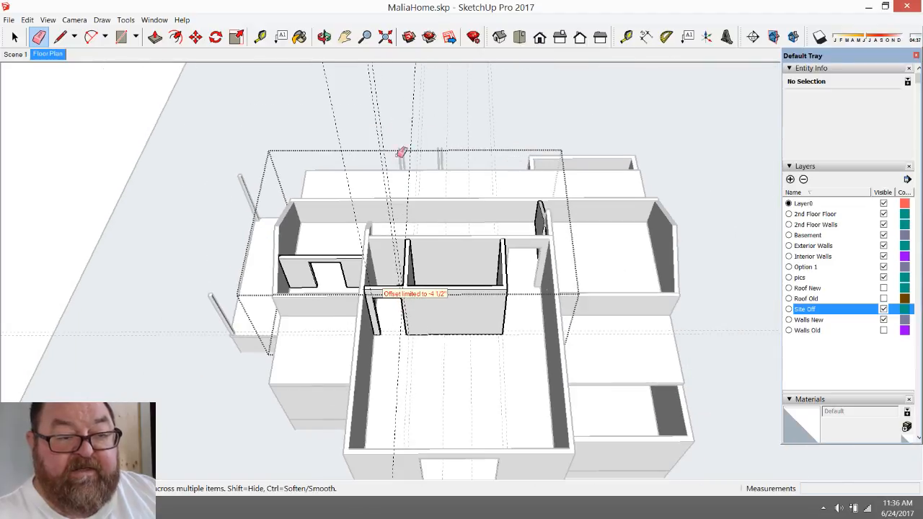
pyautogui.moveTo(361, 131); pyautogui.dragTo(371, 127)
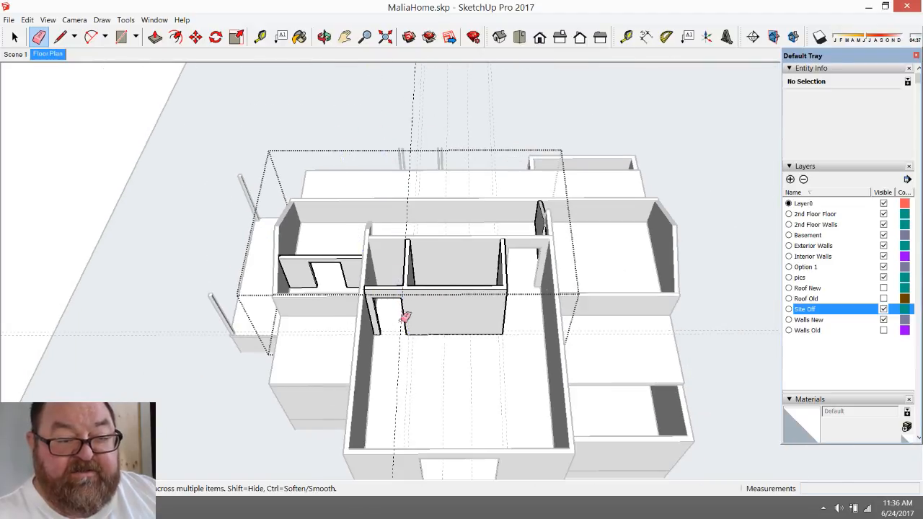
pyautogui.moveTo(407, 318); pyautogui.dragTo(404, 107, button='middle')
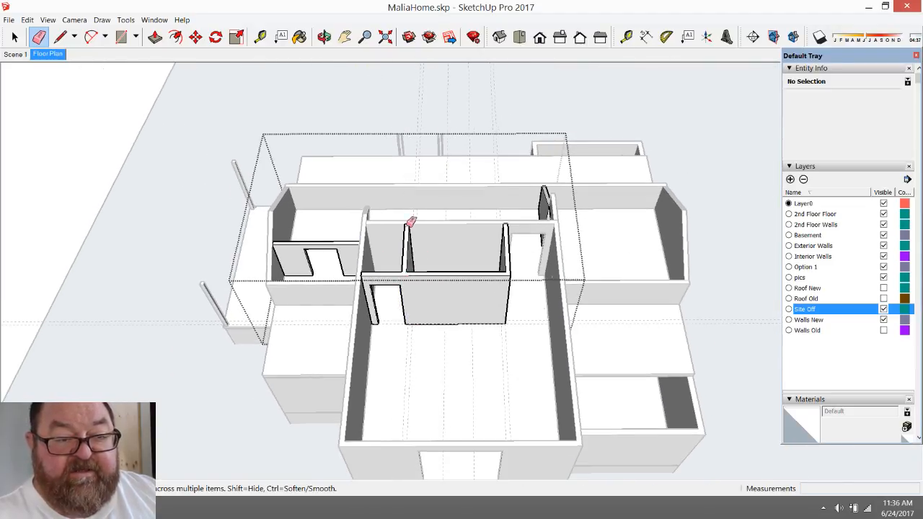
# - Examine the new doorway, the dividing wall and the two enclosed rooms from several angles
pyautogui.scroll(4, 398, 294)
pyautogui.click(324, 36)
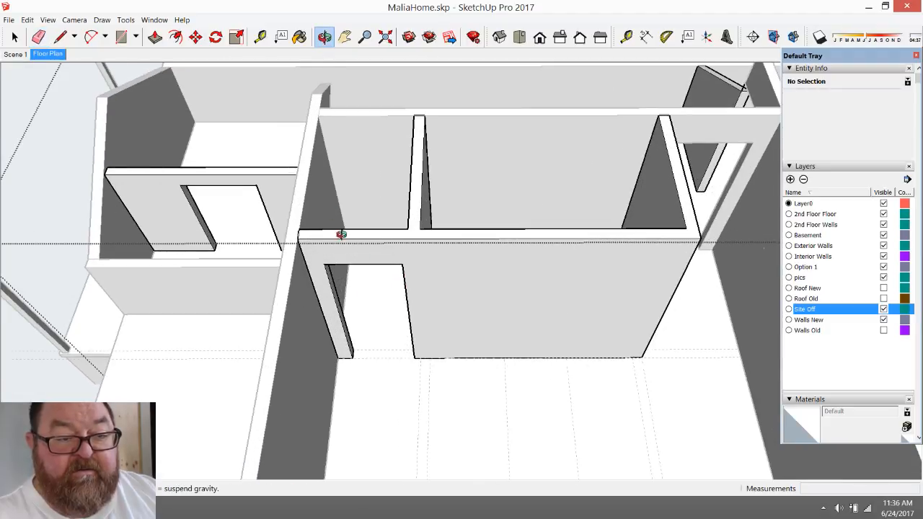
pyautogui.moveTo(340, 233); pyautogui.dragTo(353, 263)
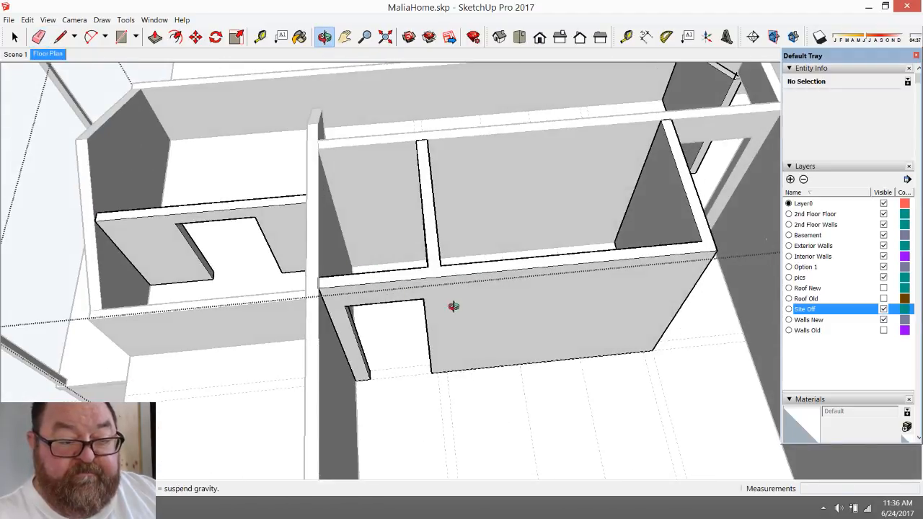
pyautogui.moveTo(453, 307); pyautogui.dragTo(379, 245)
pyautogui.moveTo(463, 320); pyautogui.dragTo(357, 251)
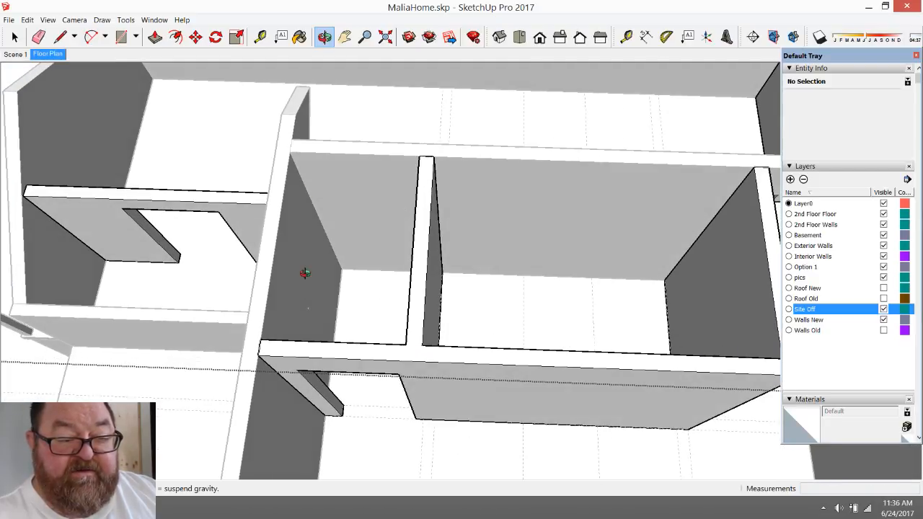
pyautogui.scroll(8, 470, 300)
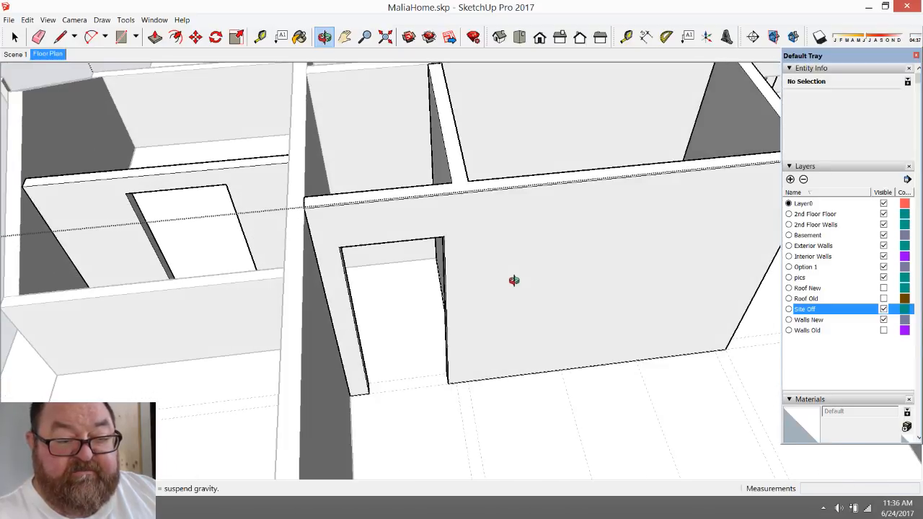
pyautogui.moveTo(514, 281); pyautogui.dragTo(442, 306)
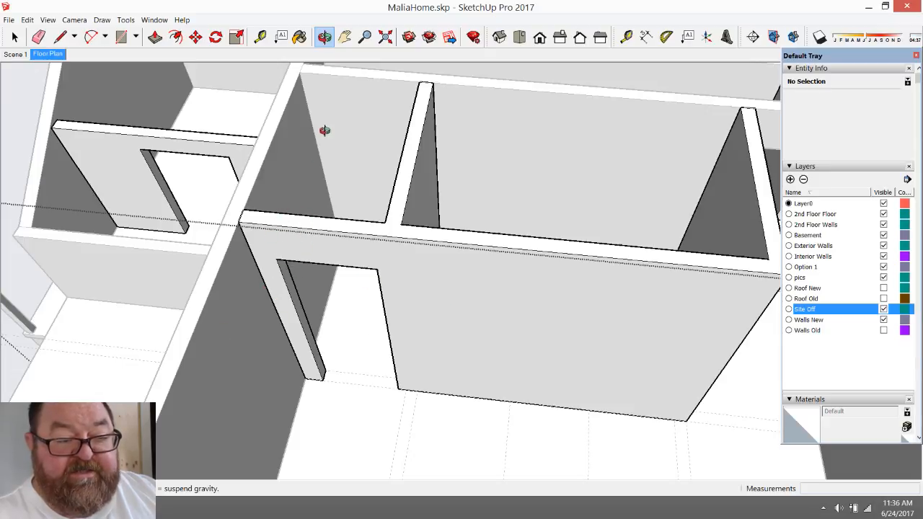
pyautogui.moveTo(279, 262); pyautogui.dragTo(445, 331)
pyautogui.scroll(-3, 436, 310)
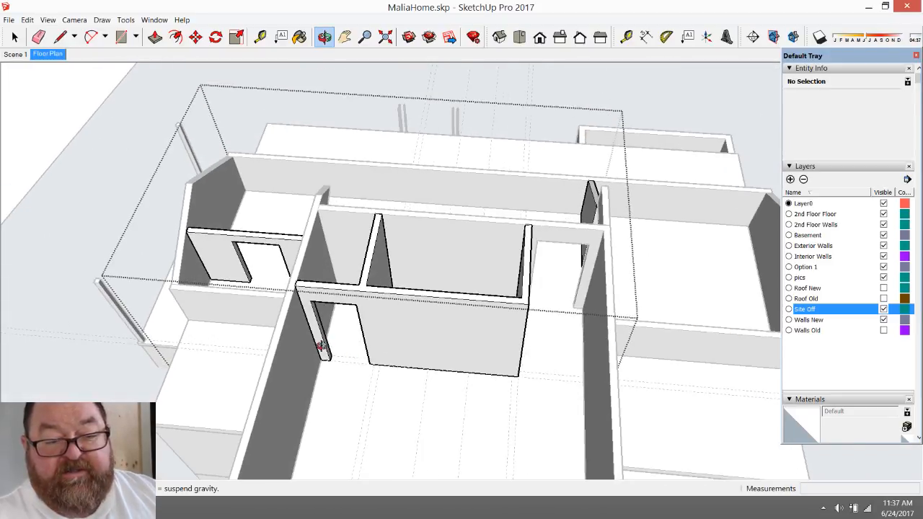
# - Place a horizontal and a vertical guide 3' 8 1/2" from the side wall, in line with the dividing wall's far face
pyautogui.scroll(5, 429, 325)
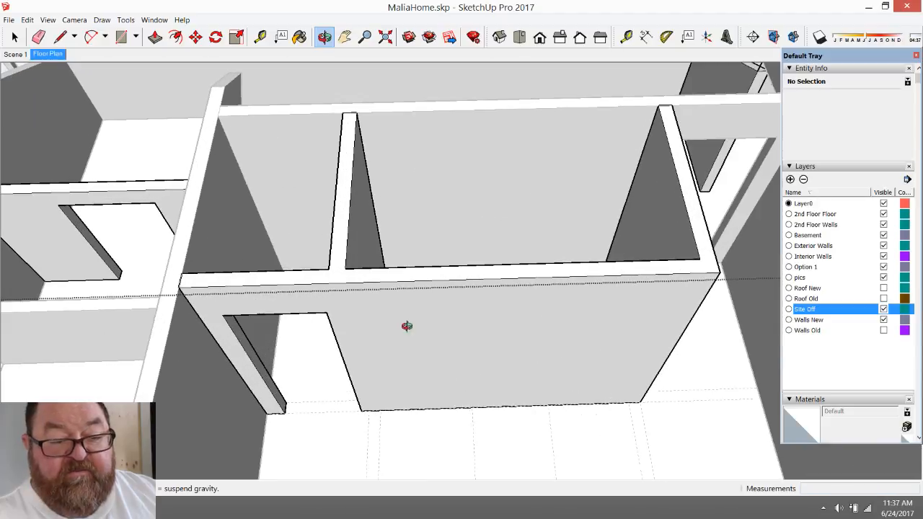
pyautogui.click(260, 37)
pyautogui.click(187, 248)
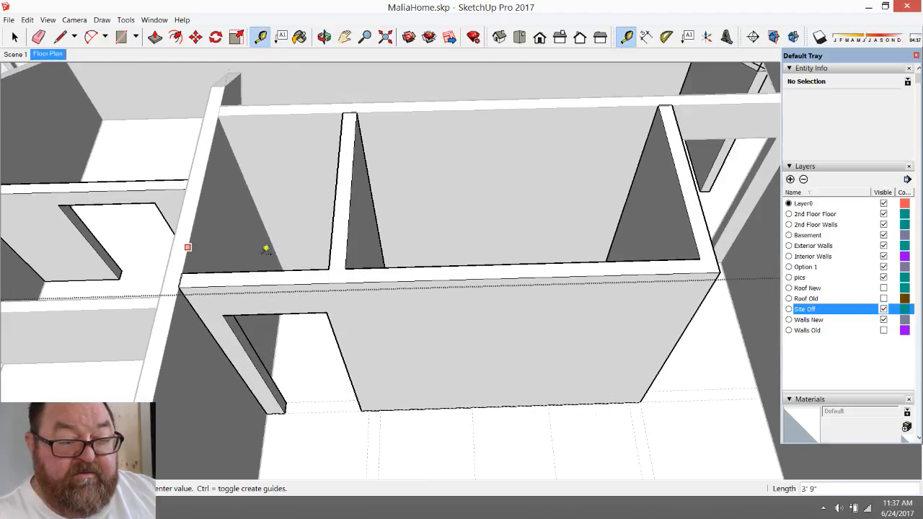
pyautogui.click(344, 249)
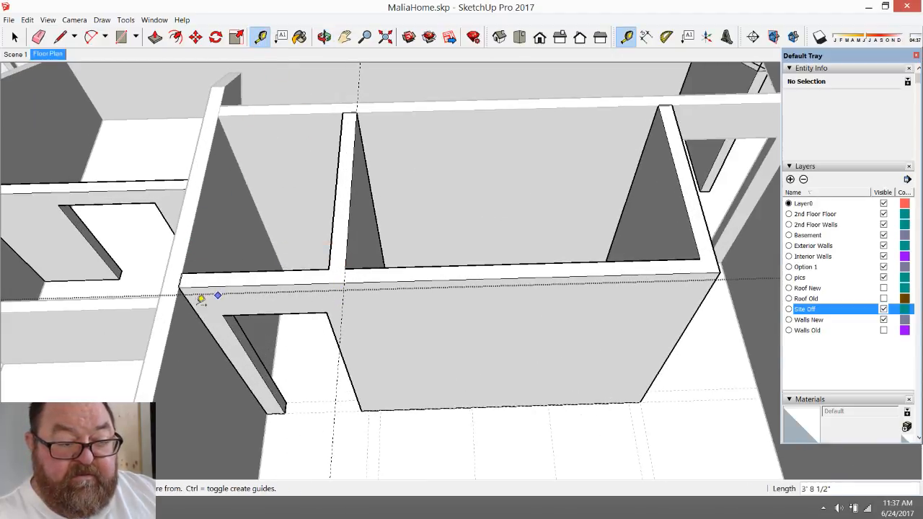
pyautogui.click(193, 308)
pyautogui.click(346, 274)
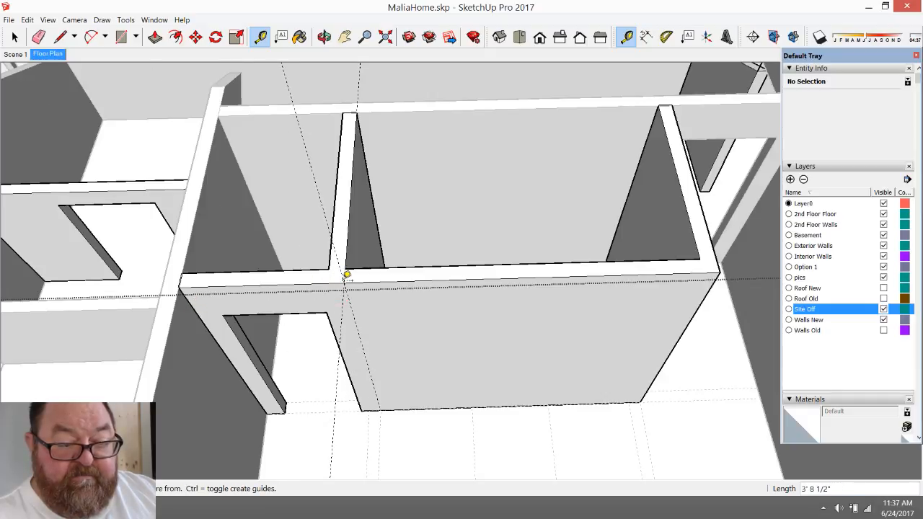
# - Place a vertical guide 3.5" beyond the dividing wall's far-face guide, and another 30" farther for a second door opening
pyautogui.click(354, 317)
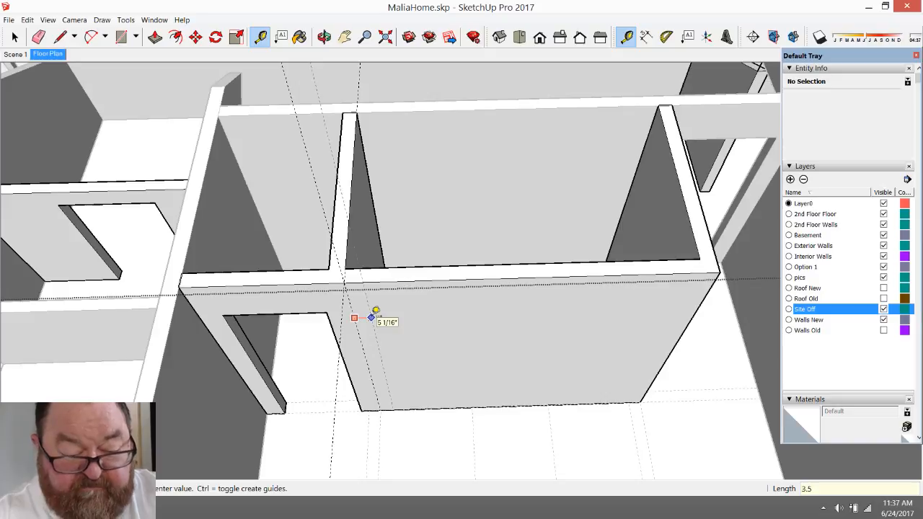
pyautogui.click(372, 318)
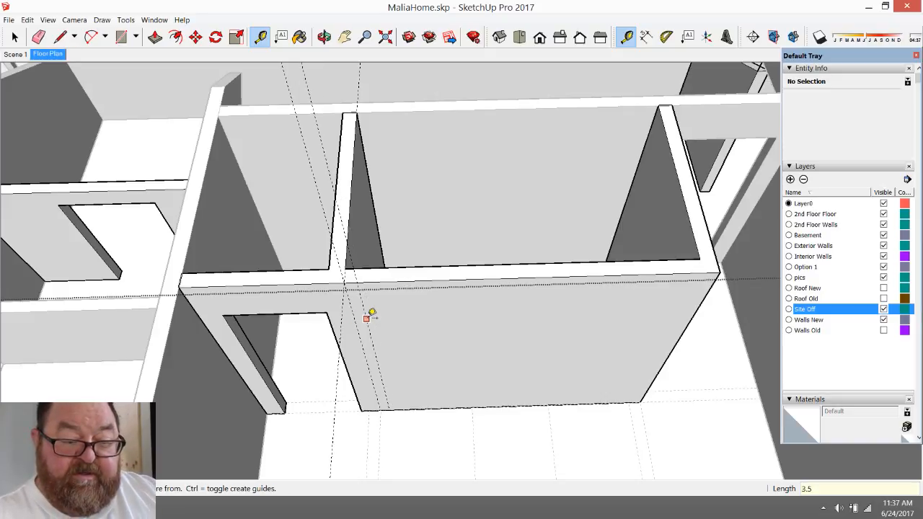
pyautogui.click(367, 319)
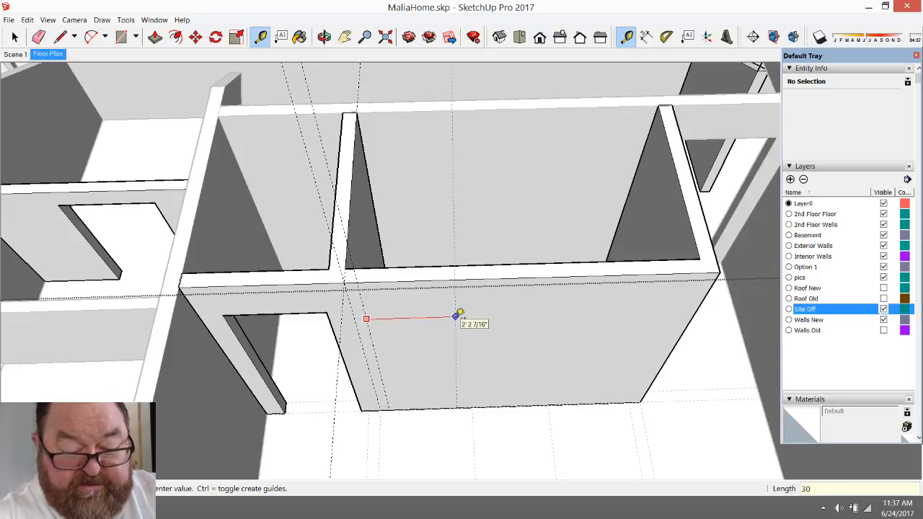
pyautogui.click(457, 316)
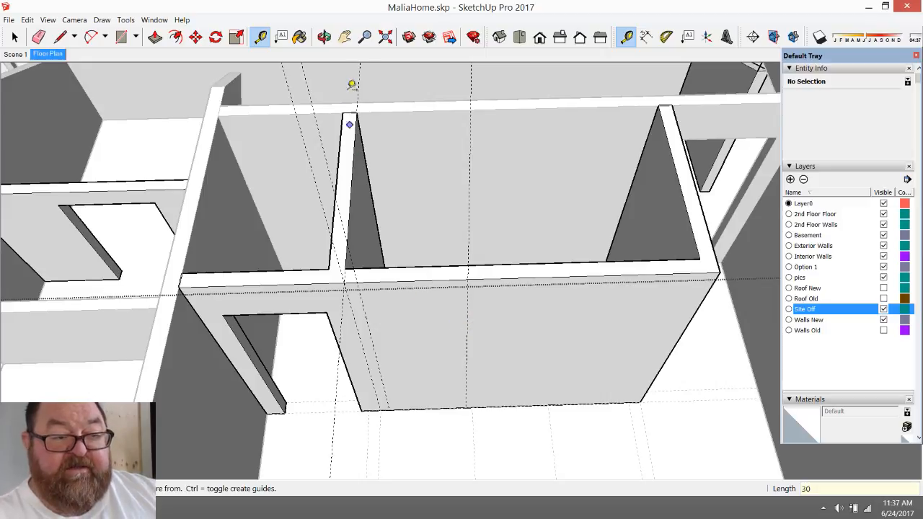
# - Draw a 30" by 80" rectangle between the second pair of door guides and Push/Pull it 4 1/2" through the long wall
pyautogui.click(324, 37)
pyautogui.moveTo(411, 354); pyautogui.dragTo(373, 292)
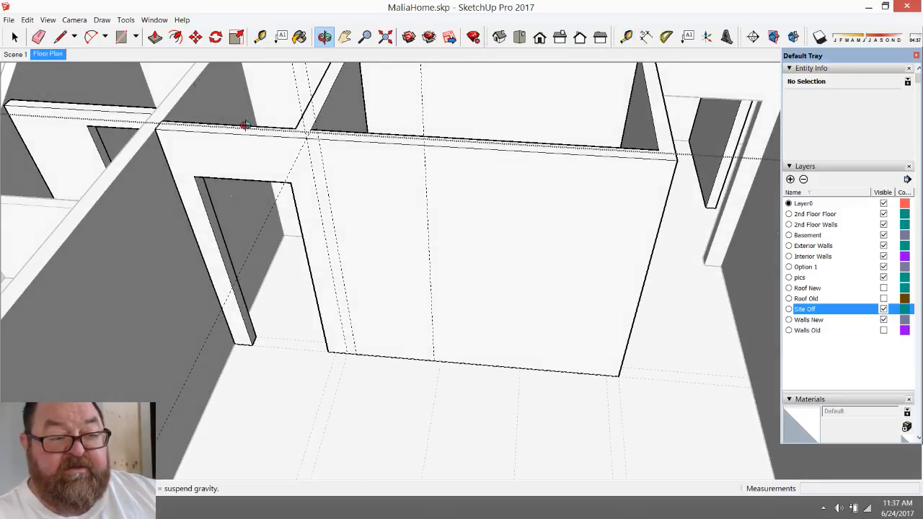
pyautogui.click(120, 37)
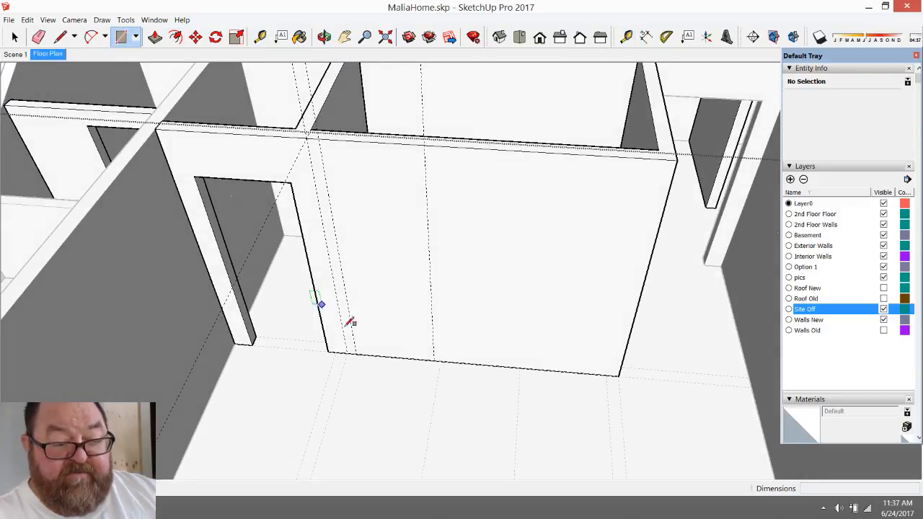
pyautogui.click(356, 355)
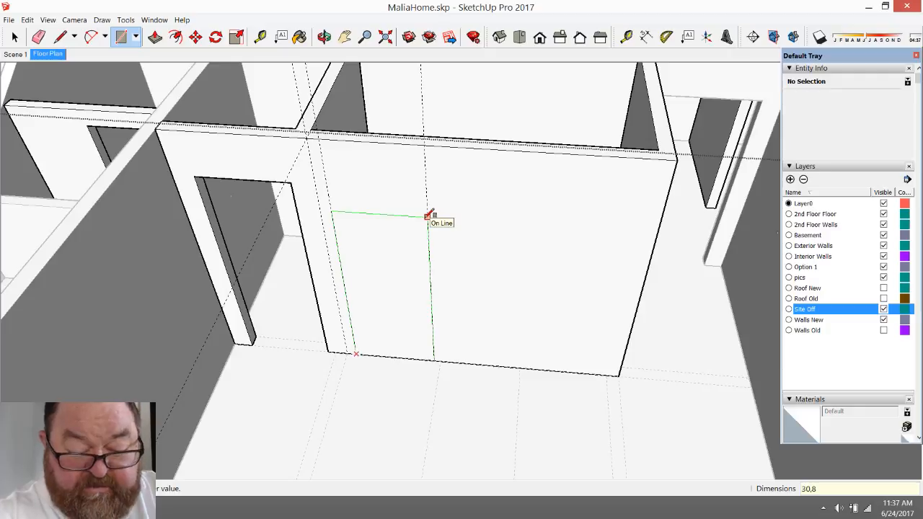
pyautogui.click(429, 215)
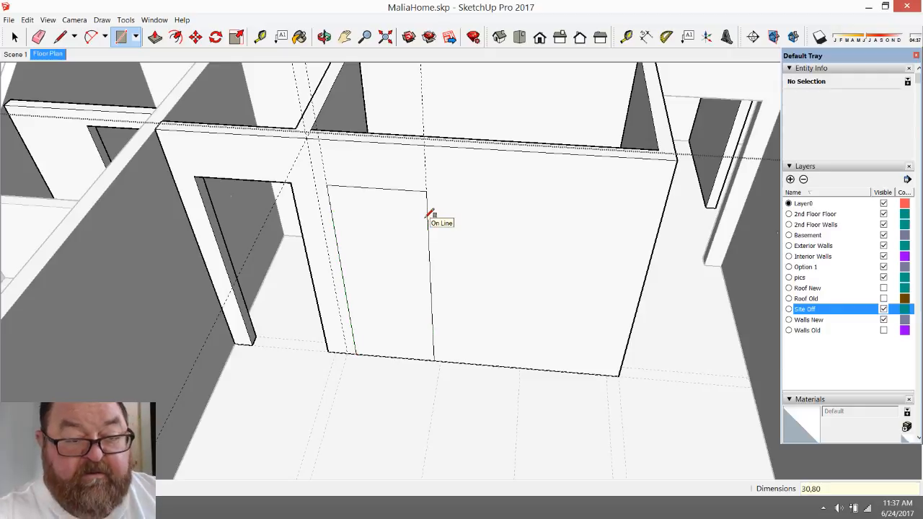
pyautogui.click(155, 37)
pyautogui.click(379, 249)
pyautogui.click(397, 229)
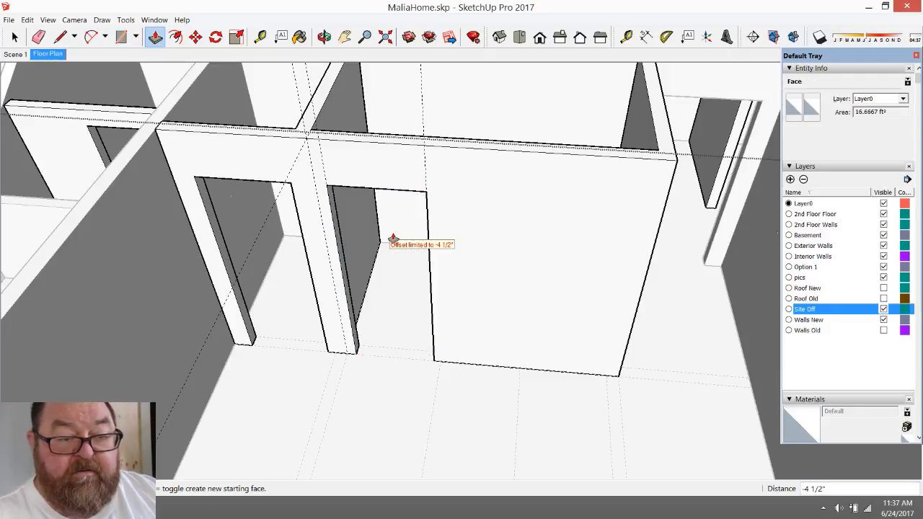
# - Erase the three vertical guides used to lay out the second doorway
pyautogui.scroll(-1, 379, 349)
pyautogui.scroll(-2, 379, 349)
pyautogui.moveTo(380, 363); pyautogui.dragTo(354, 354, button='middle')
pyautogui.scroll(-1, 355, 354)
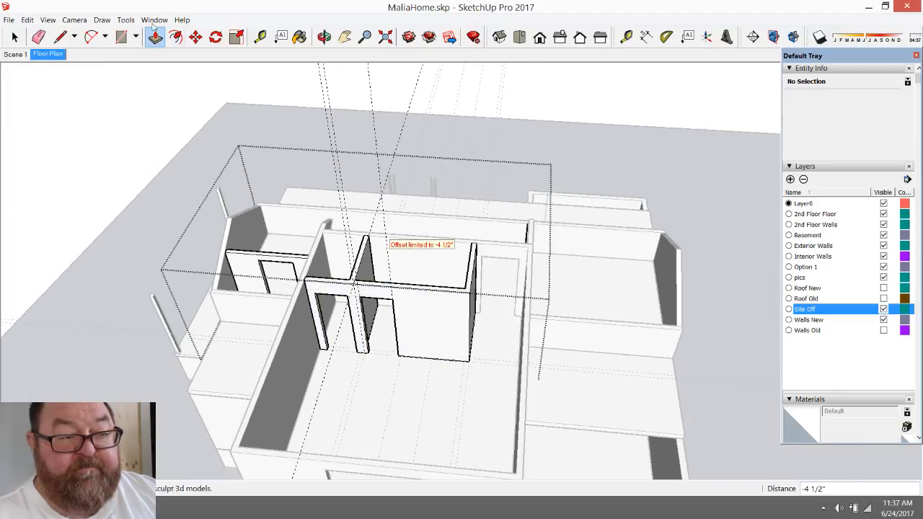
pyautogui.click(38, 36)
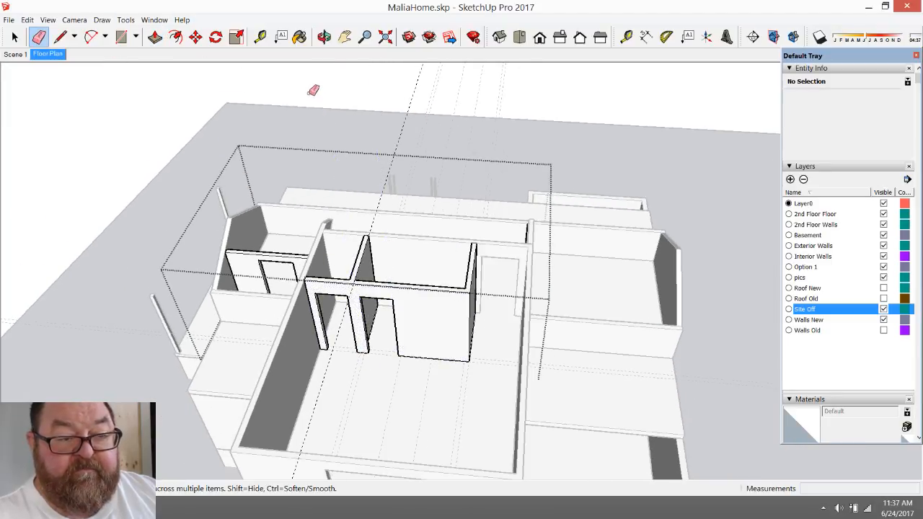
pyautogui.scroll(-1, 376, 265)
# - Look over the finished rooms from above and close the second-floor interior walls group
pyautogui.scroll(5, 377, 299)
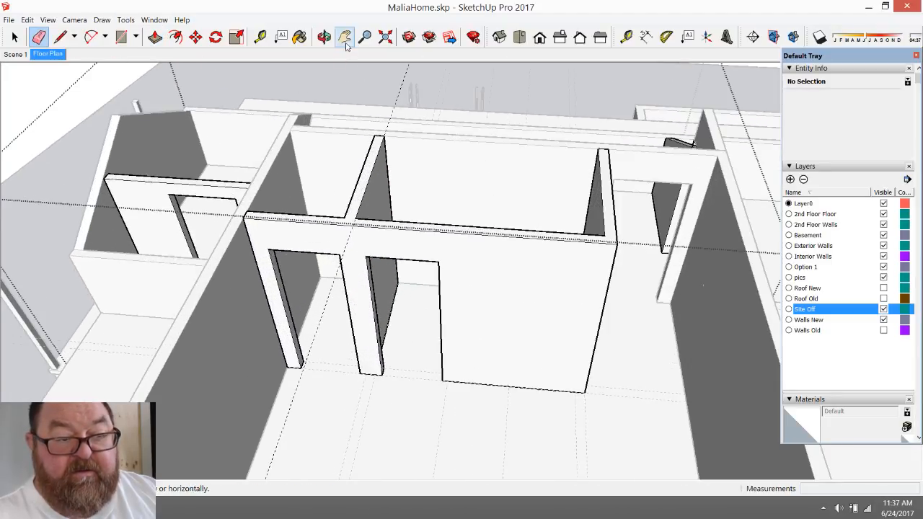
pyautogui.click(325, 36)
pyautogui.moveTo(355, 249); pyautogui.dragTo(459, 357)
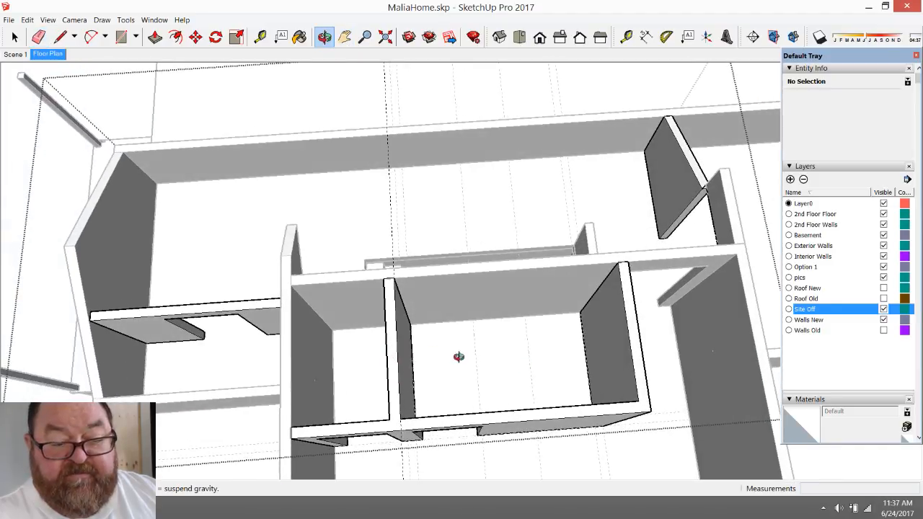
pyautogui.scroll(-6, 429, 400)
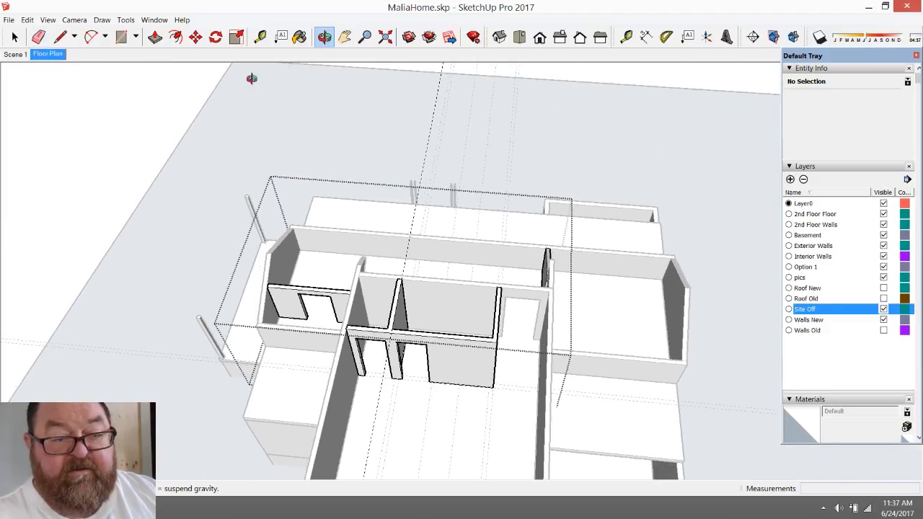
pyautogui.click(15, 37)
pyautogui.click(79, 98)
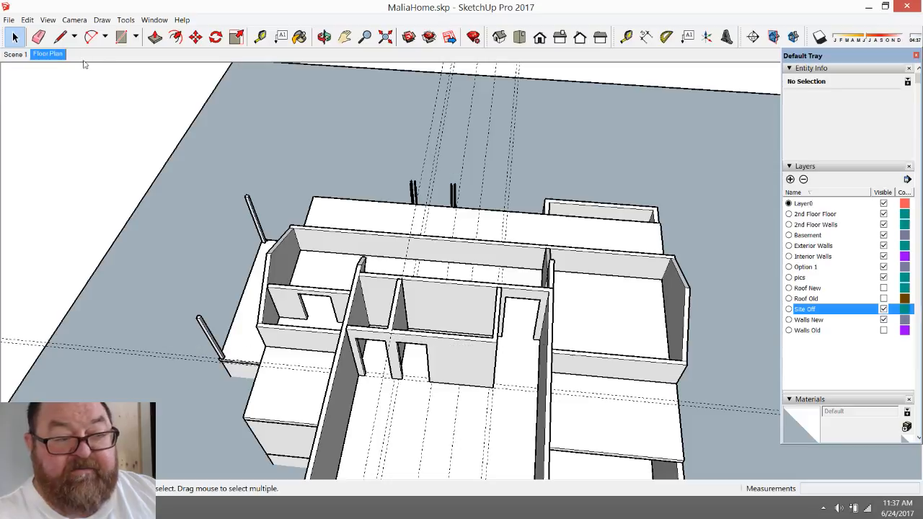
# - Erase the wall-layout guides running lengthwise across the second floor outside the walls group
pyautogui.click(39, 38)
pyautogui.scroll(-3, 238, 292)
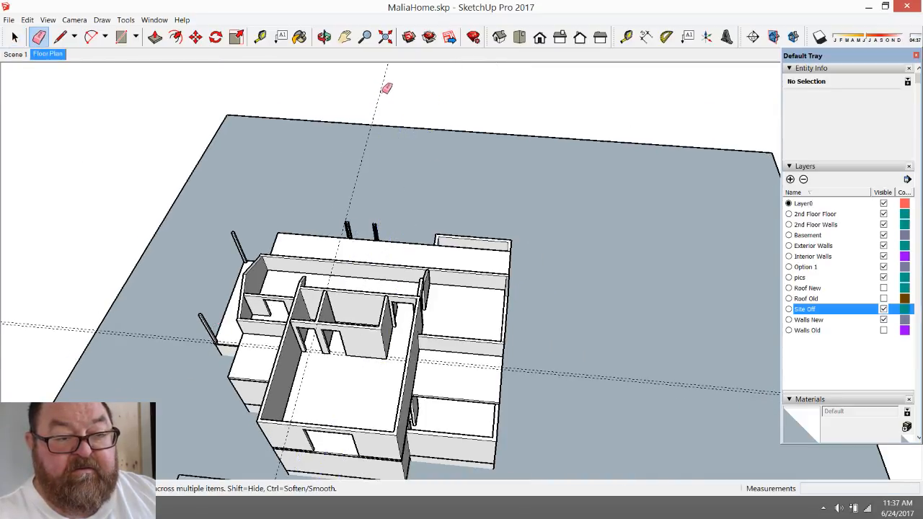
pyautogui.click(15, 37)
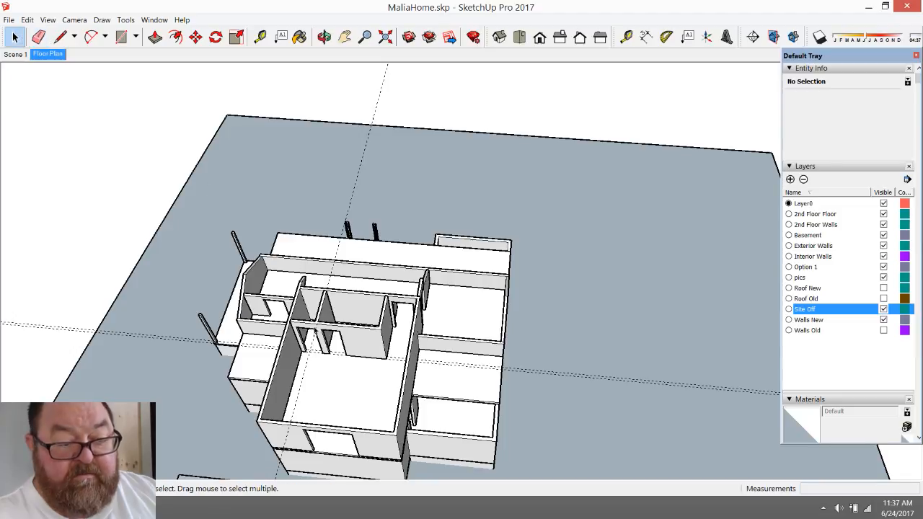
pyautogui.doubleClick(345, 311)
pyautogui.click(38, 38)
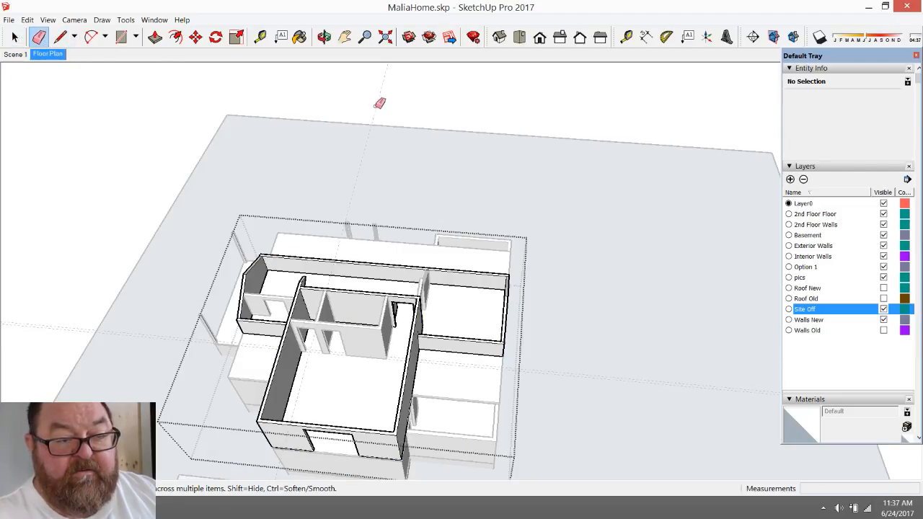
pyautogui.press('space')
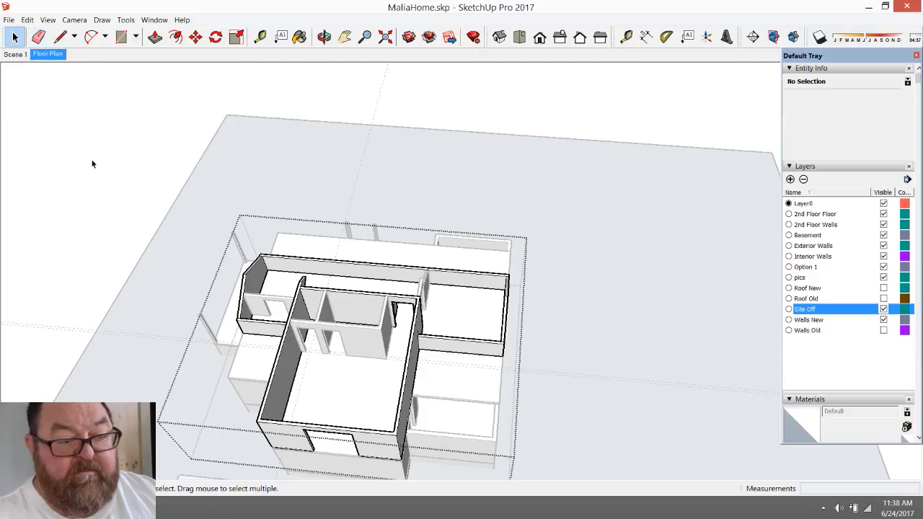
pyautogui.click(91, 160)
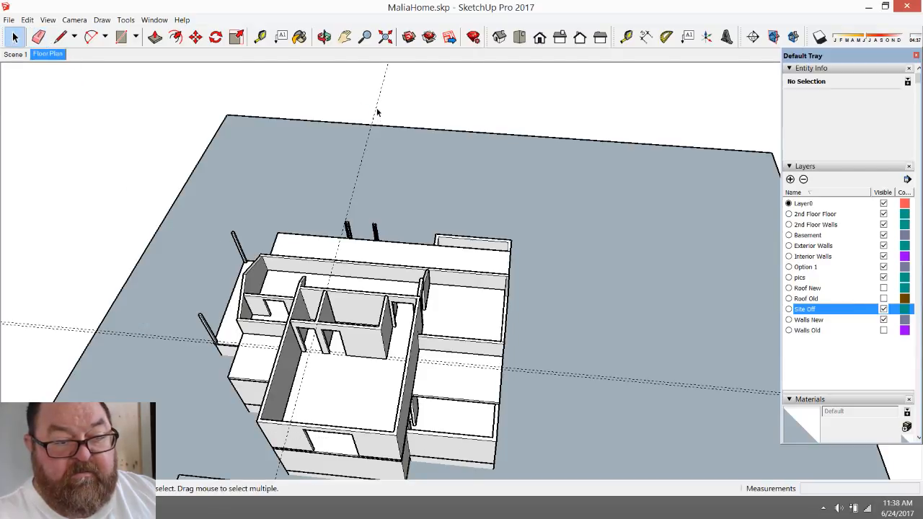
# - Reopen the second-floor interior walls group and delete the long guide running through the house inside it
pyautogui.hotkey('ctrl', 'z')
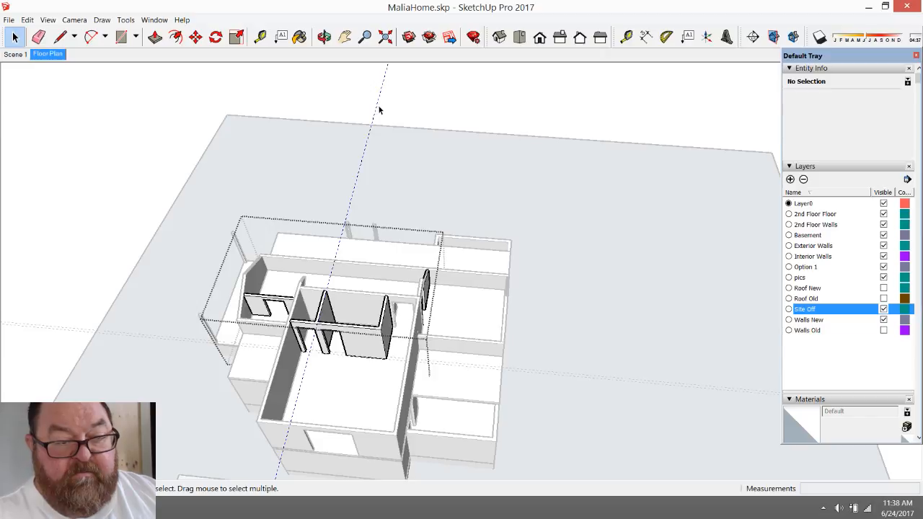
pyautogui.click(379, 109)
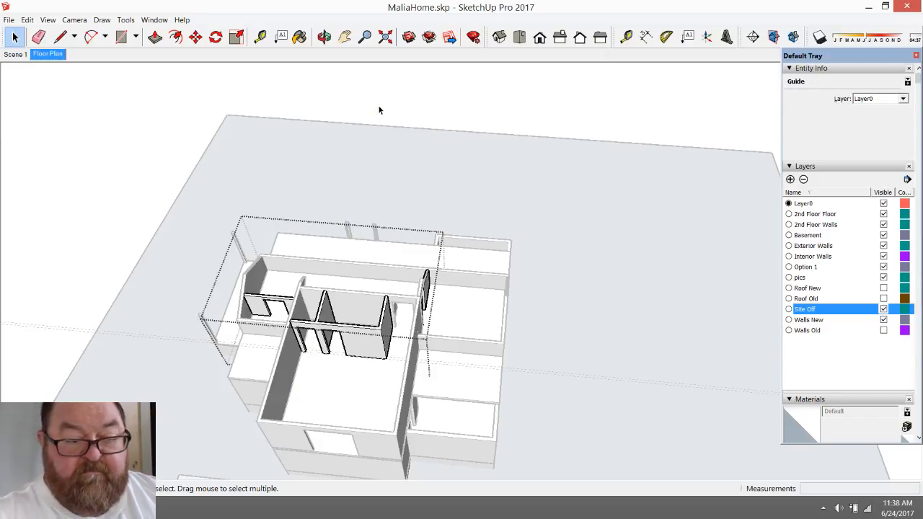
pyautogui.press('Delete')
# - Inspect the second-floor rooms, doorways and stair area from several sides and close the interior walls group
pyautogui.press('o')
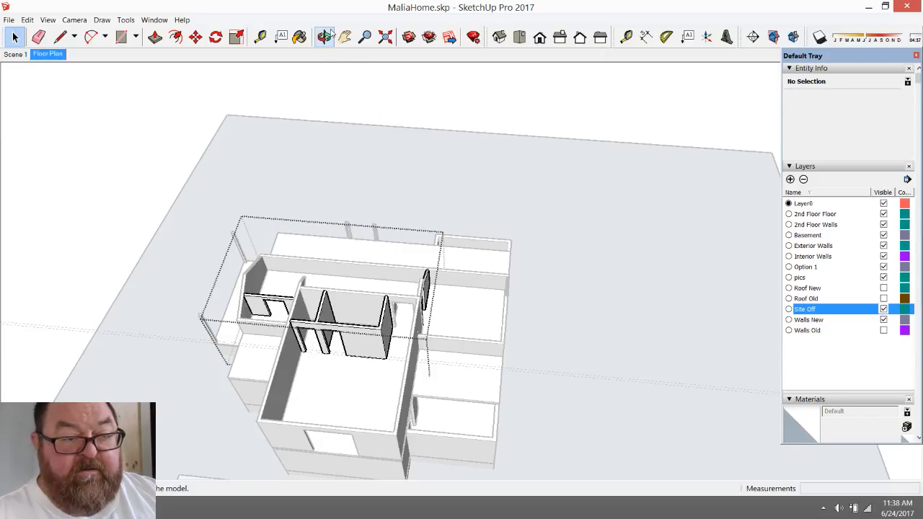
pyautogui.moveTo(382, 385); pyautogui.dragTo(359, 426)
pyautogui.scroll(6, 359, 426)
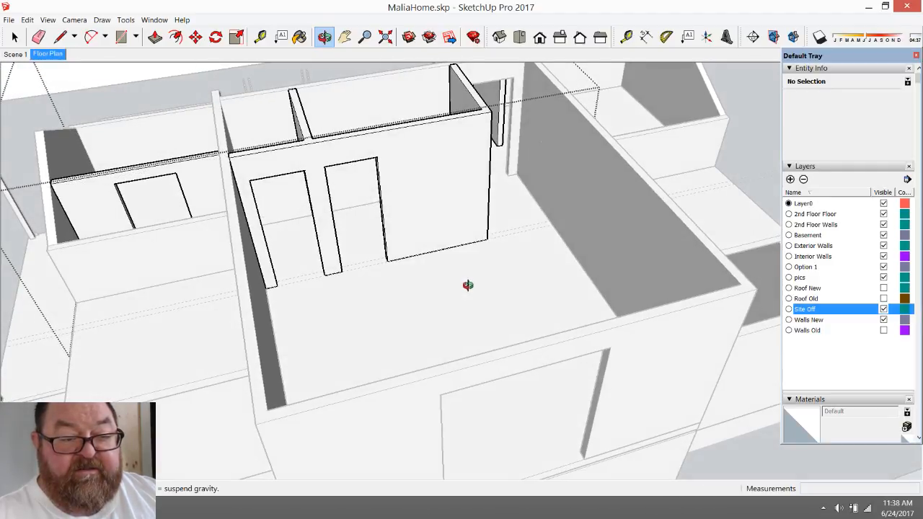
pyautogui.moveTo(468, 286); pyautogui.dragTo(507, 433, button='middle')
pyautogui.scroll(-5, 507, 432)
pyautogui.moveTo(560, 380); pyautogui.dragTo(254, 308, button='middle')
pyautogui.click(14, 36)
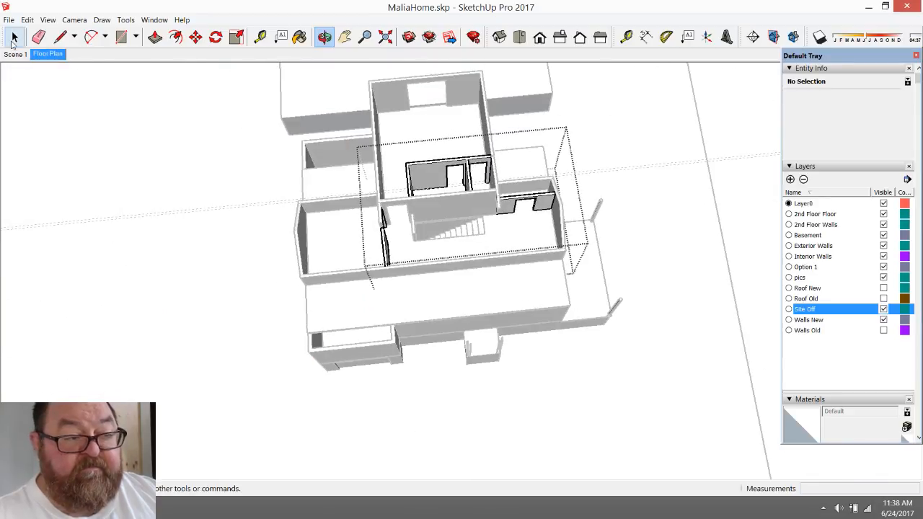
pyautogui.scroll(6, 184, 80)
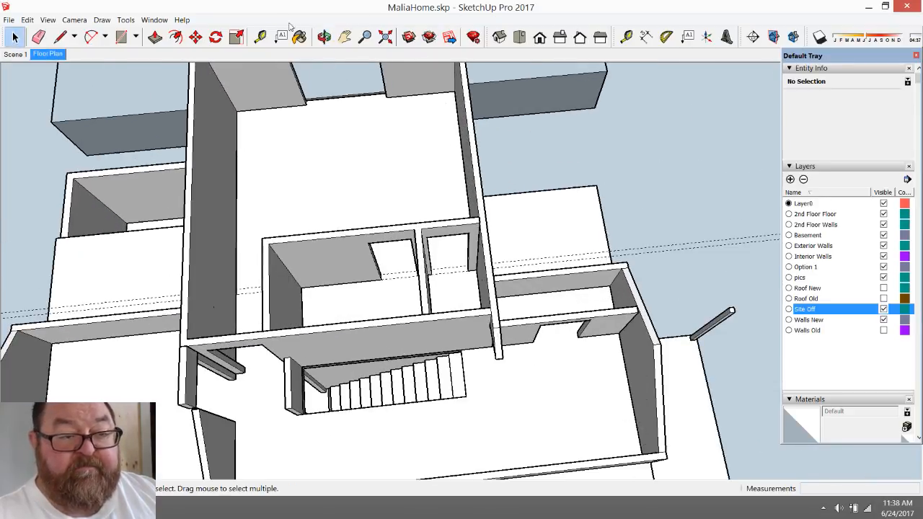
pyautogui.click(324, 37)
pyautogui.moveTo(375, 238); pyautogui.dragTo(444, 285)
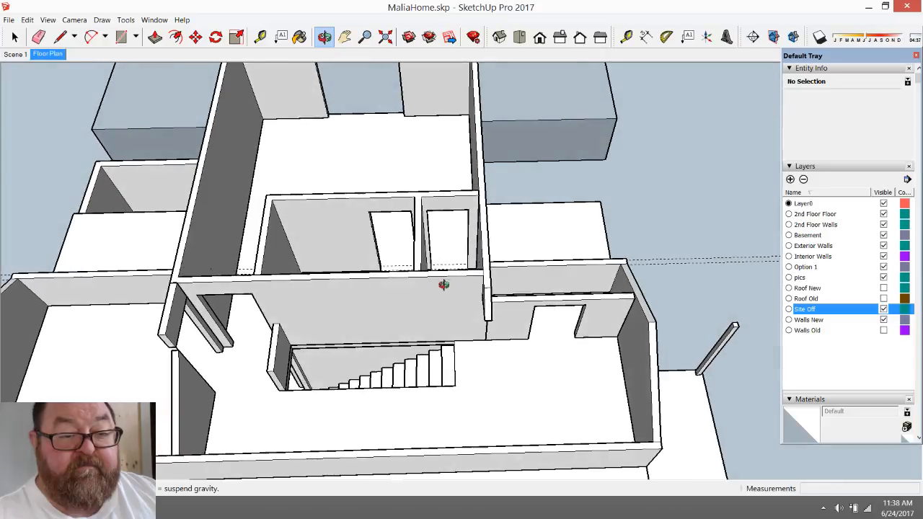
pyautogui.scroll(-3, 444, 285)
pyautogui.scroll(3, 341, 225)
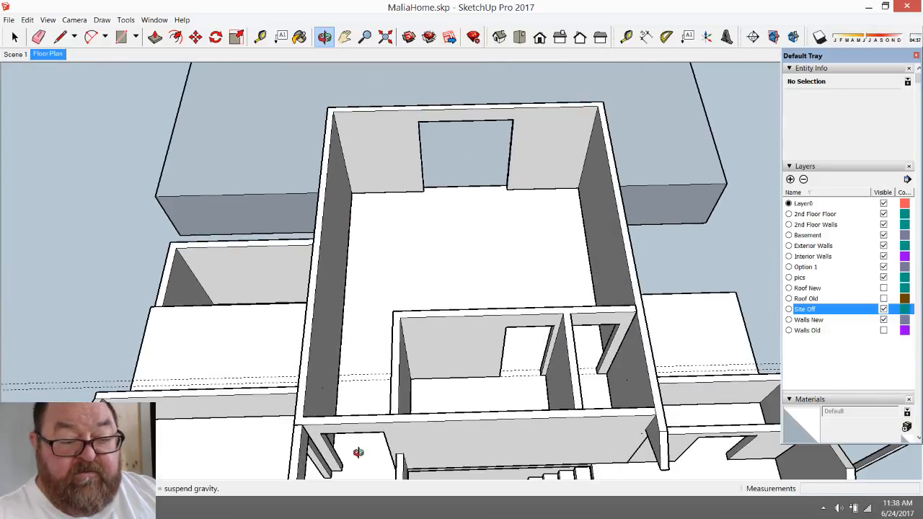
pyautogui.moveTo(366, 289)
pyautogui.mouseDown()
pyautogui.moveTo(424, 303)
pyautogui.moveTo(394, 278)
pyautogui.mouseUp()
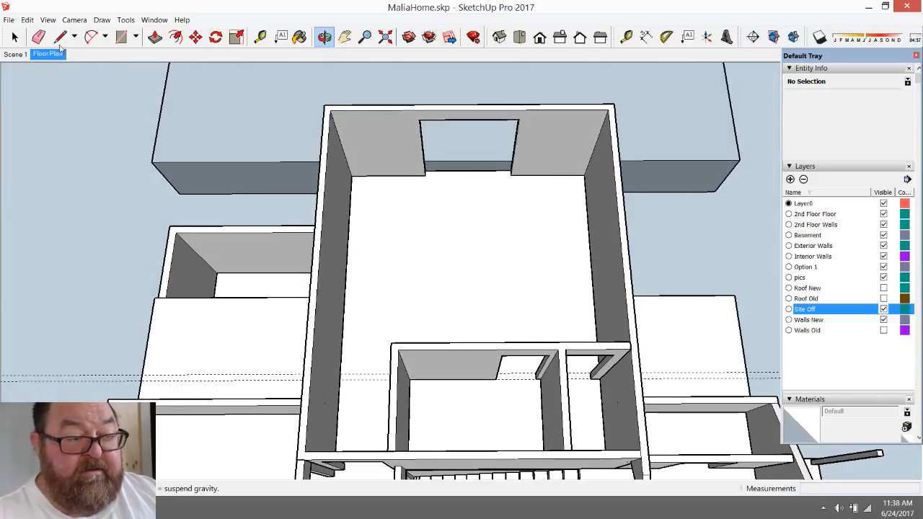
# - Erase the two parallel guides still crossing the house outside the interior walls group
pyautogui.press('e')
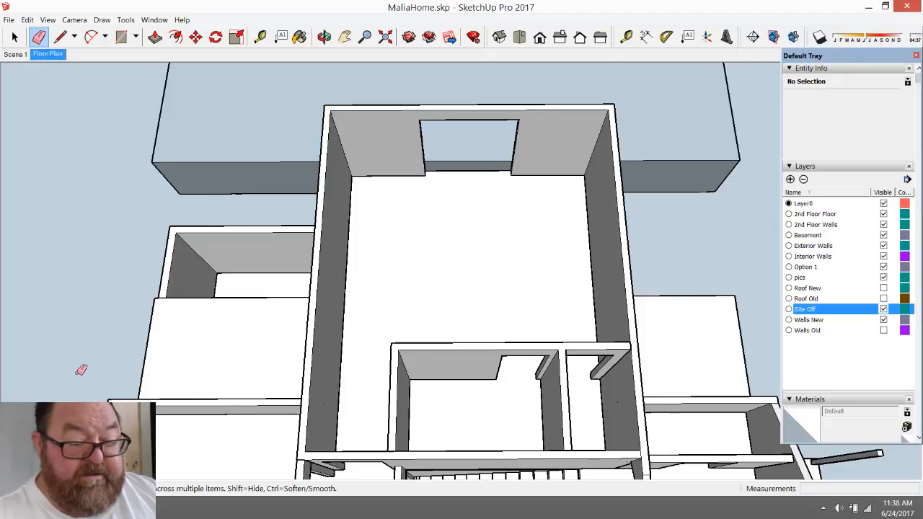
pyautogui.press('t')
pyautogui.press('b')
# - Examine the layout of the large room, the two small enclosed rooms and their doorways from above and from both ends
pyautogui.press('o')
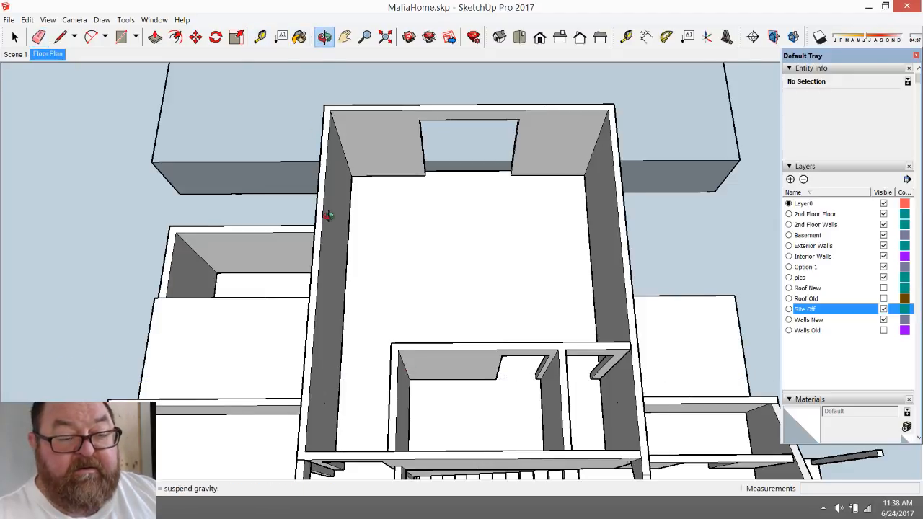
pyautogui.moveTo(325, 212)
pyautogui.mouseDown()
pyautogui.moveTo(371, 383)
pyautogui.moveTo(358, 466)
pyautogui.mouseUp()
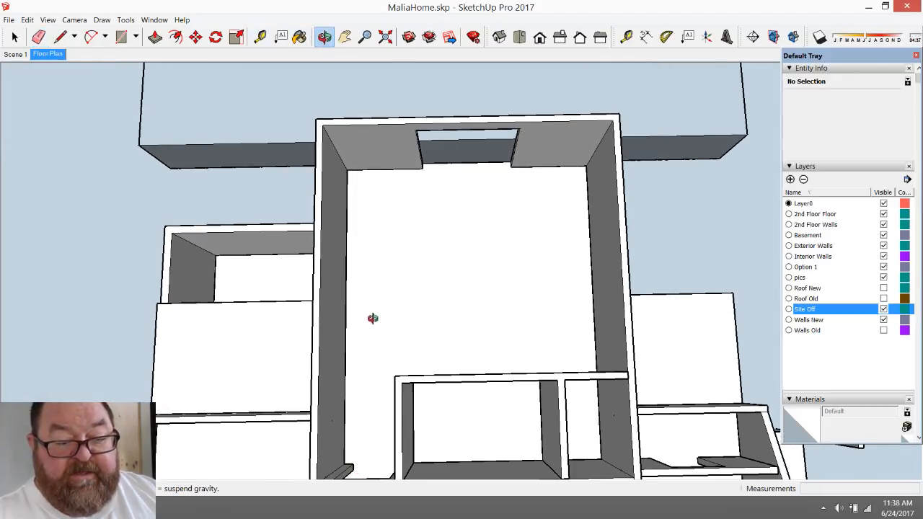
pyautogui.moveTo(373, 318); pyautogui.dragTo(377, 296)
pyautogui.moveTo(493, 221); pyautogui.dragTo(504, 271)
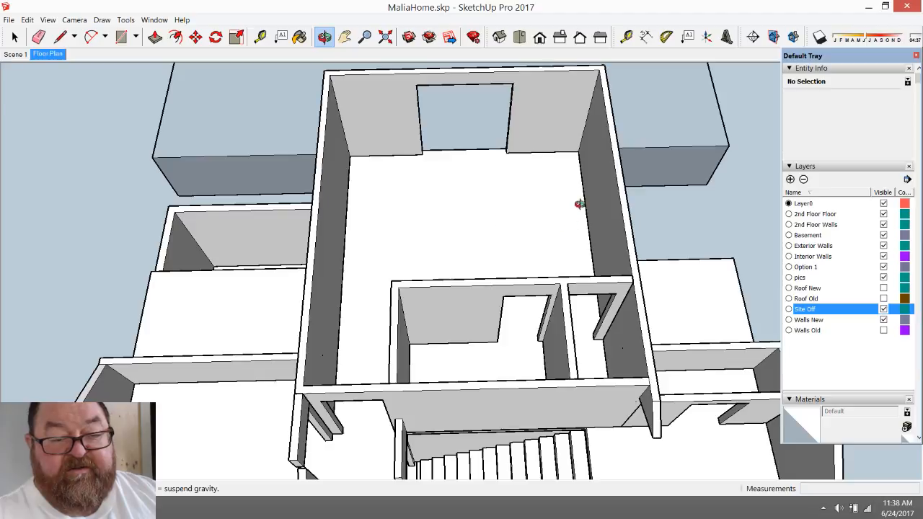
pyautogui.moveTo(579, 204); pyautogui.dragTo(351, 207)
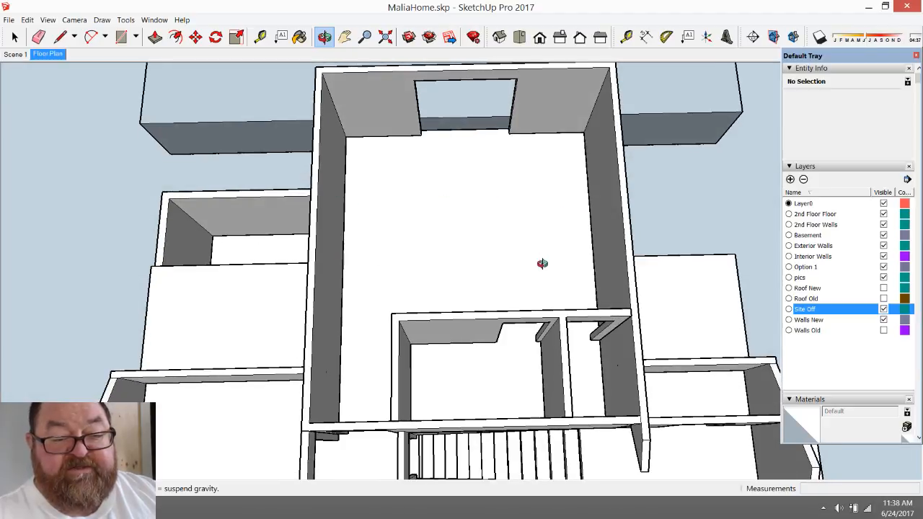
pyautogui.moveTo(543, 264); pyautogui.dragTo(440, 296)
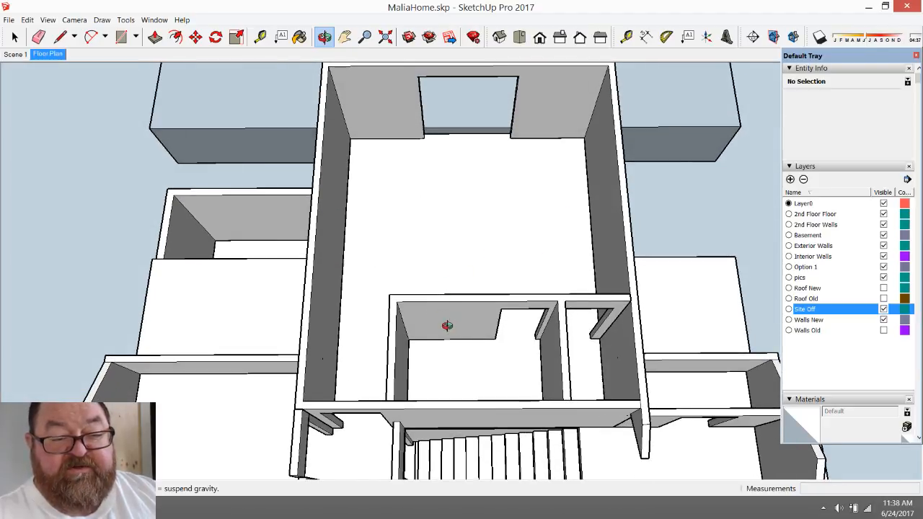
pyautogui.moveTo(427, 316); pyautogui.dragTo(478, 274)
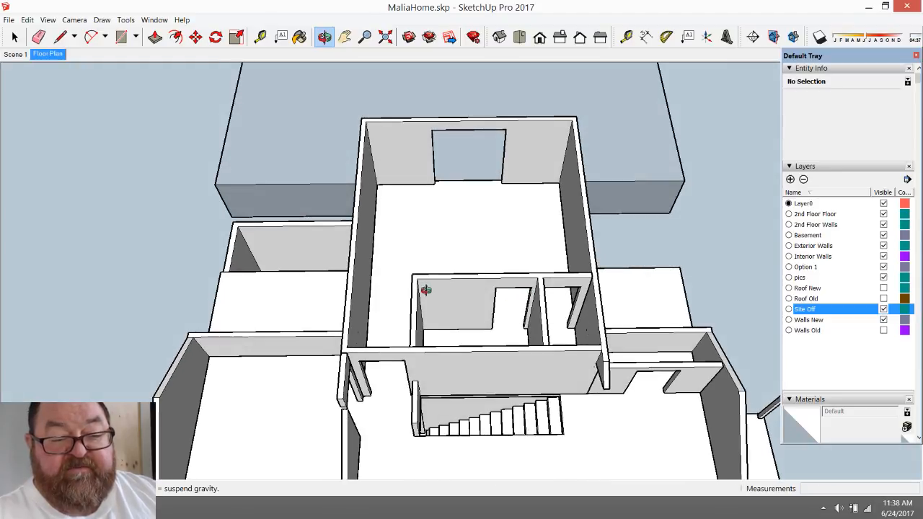
pyautogui.scroll(6, 441, 289)
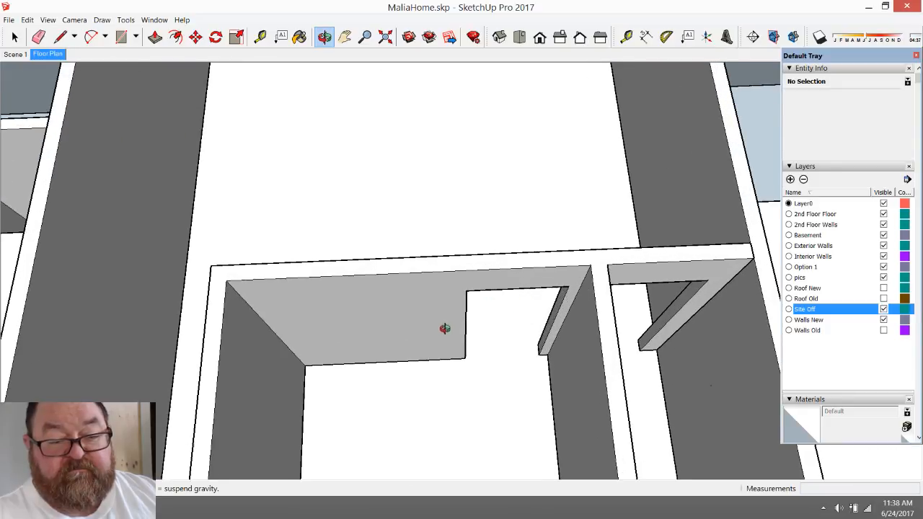
pyautogui.moveTo(445, 328); pyautogui.dragTo(462, 303)
pyautogui.scroll(-3, 468, 301)
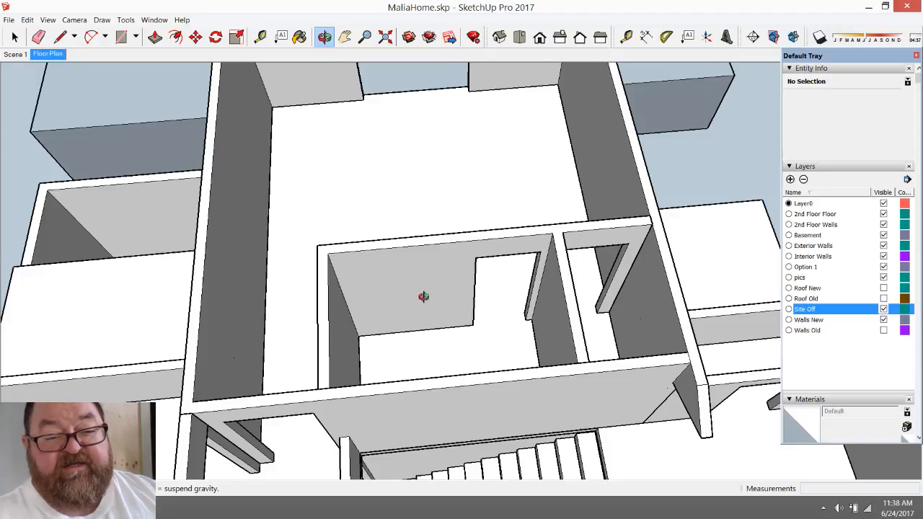
pyautogui.scroll(-5, 424, 296)
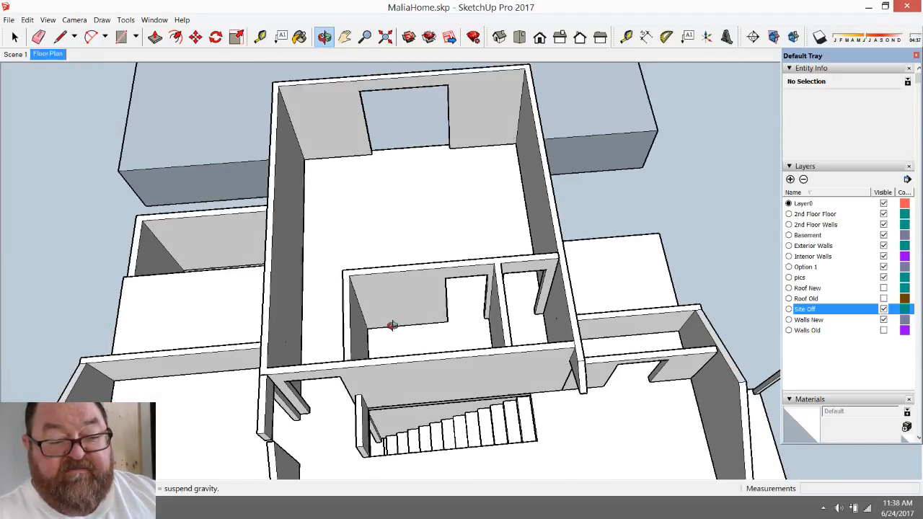
pyautogui.moveTo(391, 325); pyautogui.dragTo(407, 356)
pyautogui.scroll(5, 433, 382)
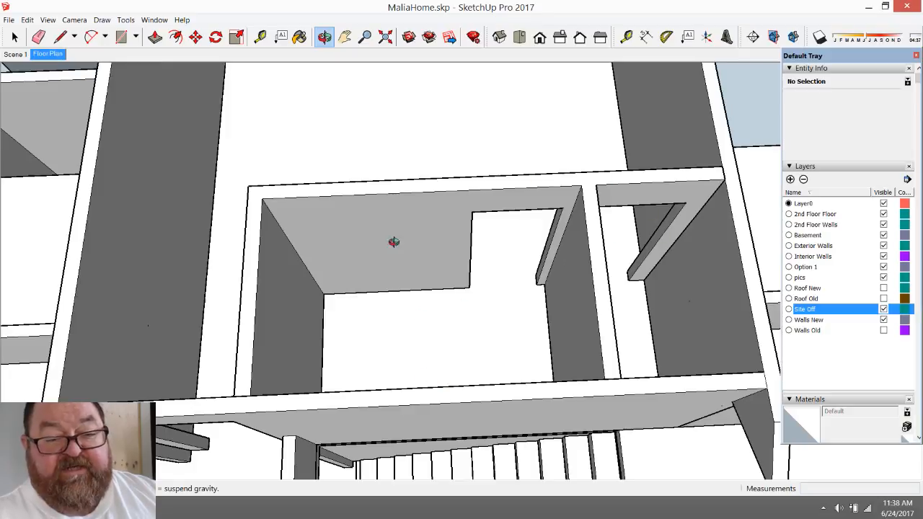
pyautogui.scroll(-2, 364, 303)
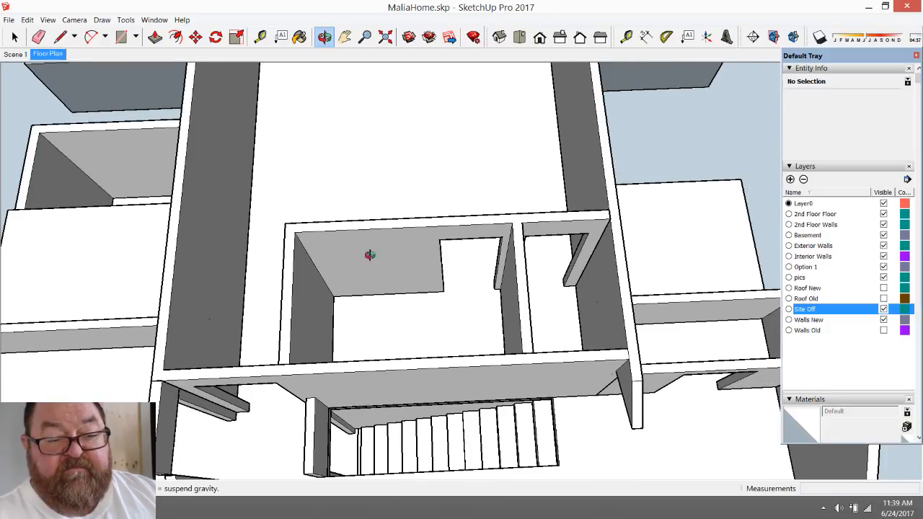
pyautogui.moveTo(395, 295); pyautogui.dragTo(383, 347)
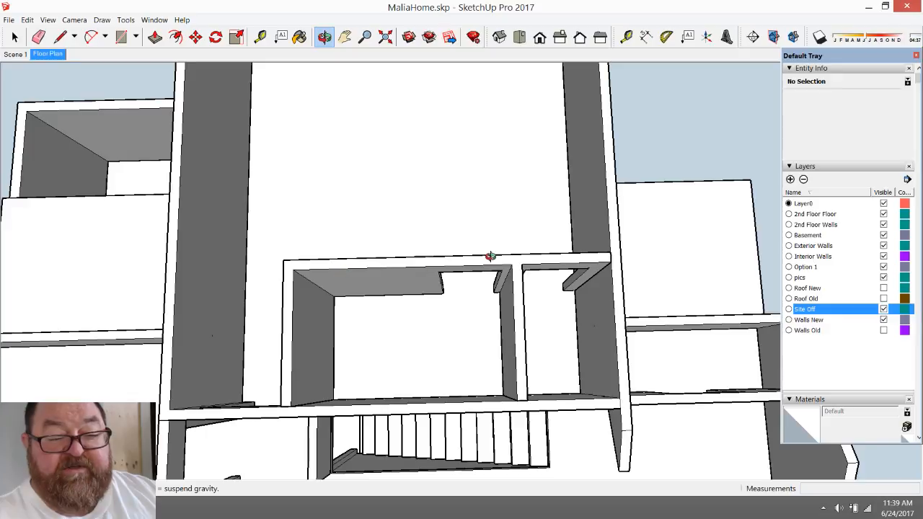
pyautogui.moveTo(512, 378); pyautogui.dragTo(511, 279)
pyautogui.moveTo(266, 266); pyautogui.dragTo(518, 366)
pyautogui.scroll(2, 513, 181)
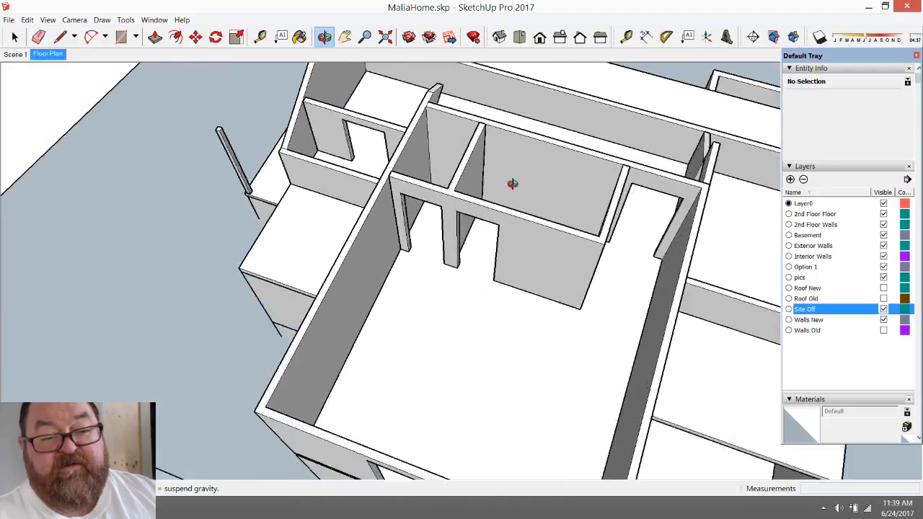
pyautogui.scroll(2, 420, 264)
pyautogui.scroll(3, 412, 289)
pyautogui.moveTo(413, 290); pyautogui.dragTo(412, 292, button='middle')
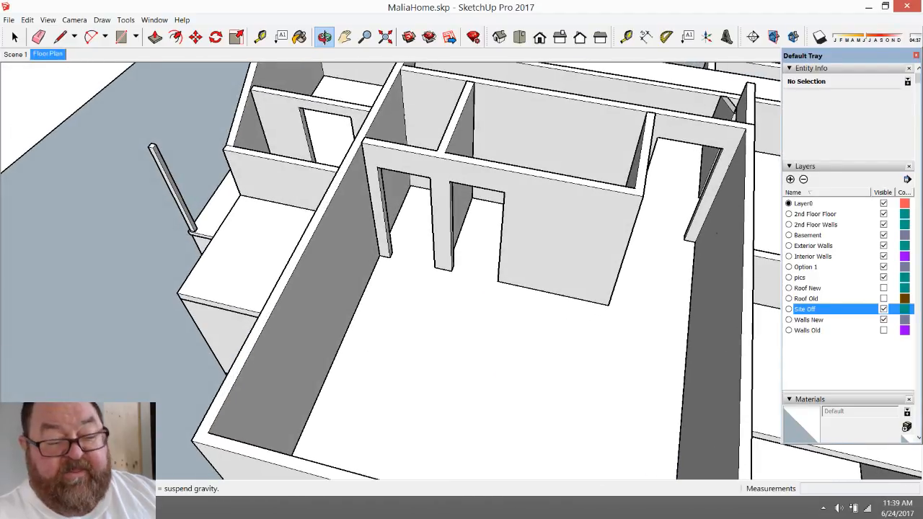
# - Switch to the YouTube Live Dashboard to check the stream chat and return to the SketchUp model
pyautogui.hotkey('alt', 'Tab')
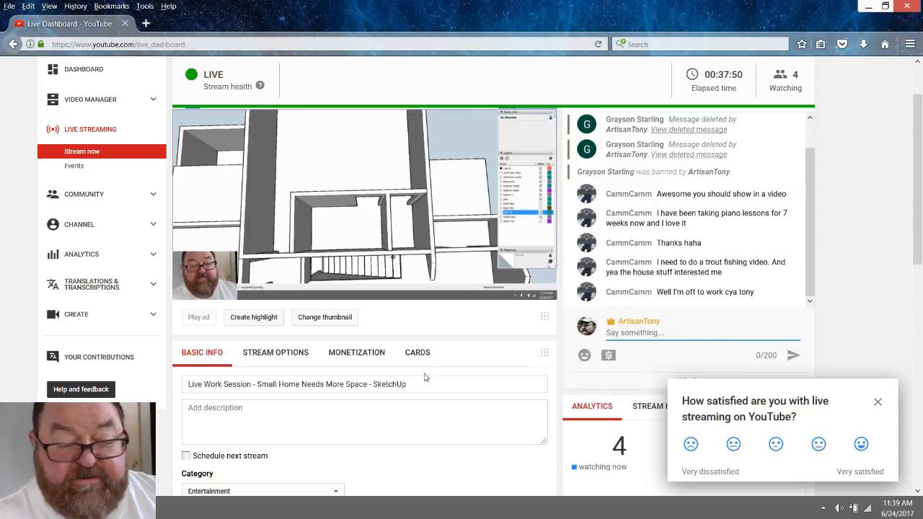
pyautogui.hotkey('alt', 'Tab')
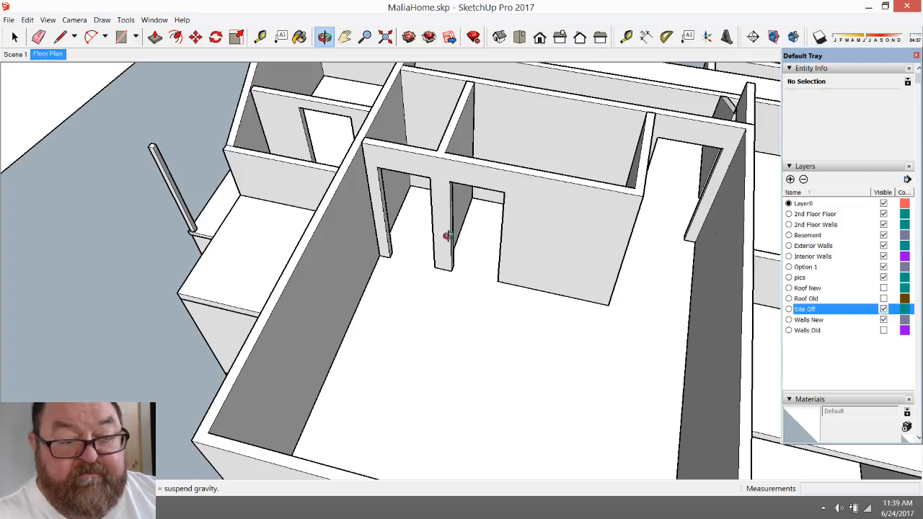
# - Open the interior walls group and select the connected walls of the two small rooms within the large room
pyautogui.moveTo(447, 236); pyautogui.dragTo(350, 363)
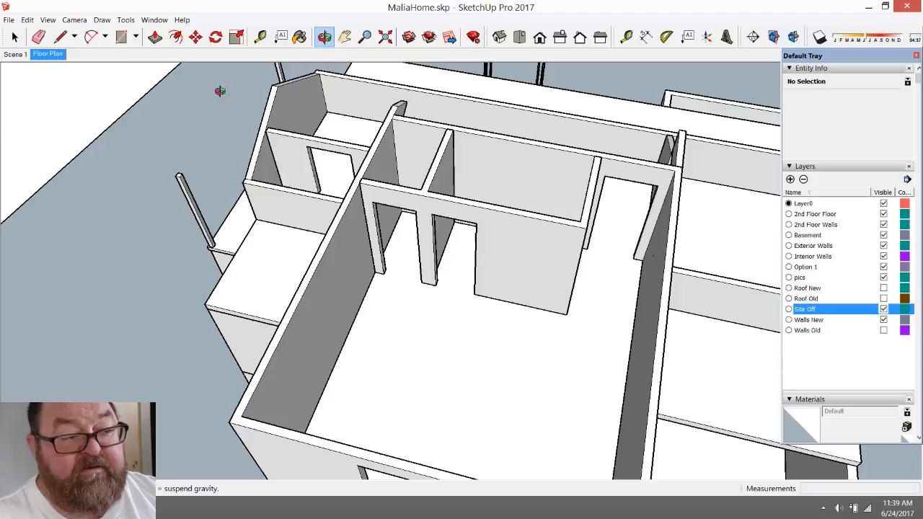
pyautogui.click(14, 36)
pyautogui.doubleClick(472, 226)
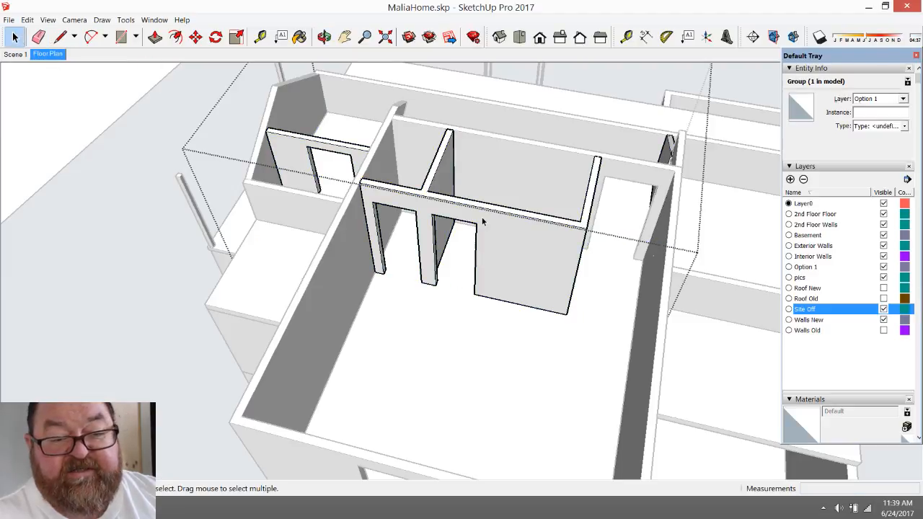
pyautogui.click(325, 37)
pyautogui.moveTo(333, 194); pyautogui.dragTo(383, 226)
pyautogui.click(14, 36)
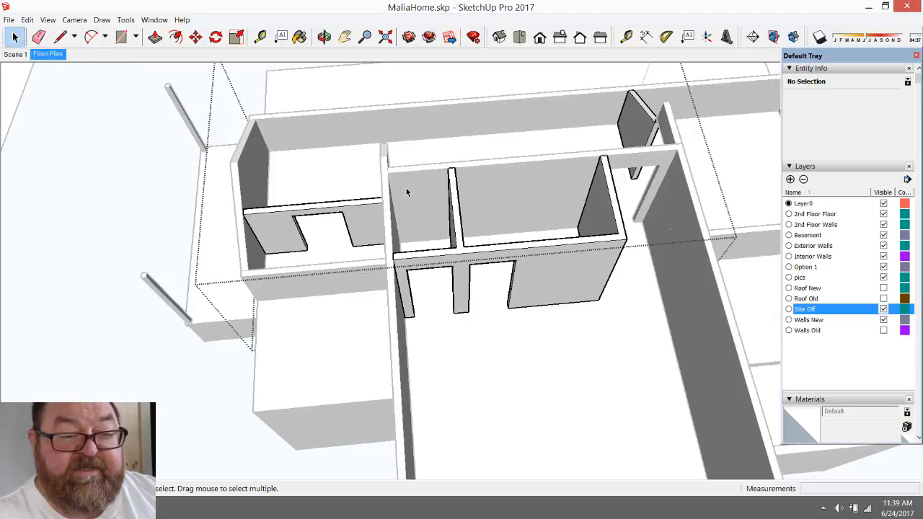
pyautogui.moveTo(412, 226); pyautogui.dragTo(637, 327)
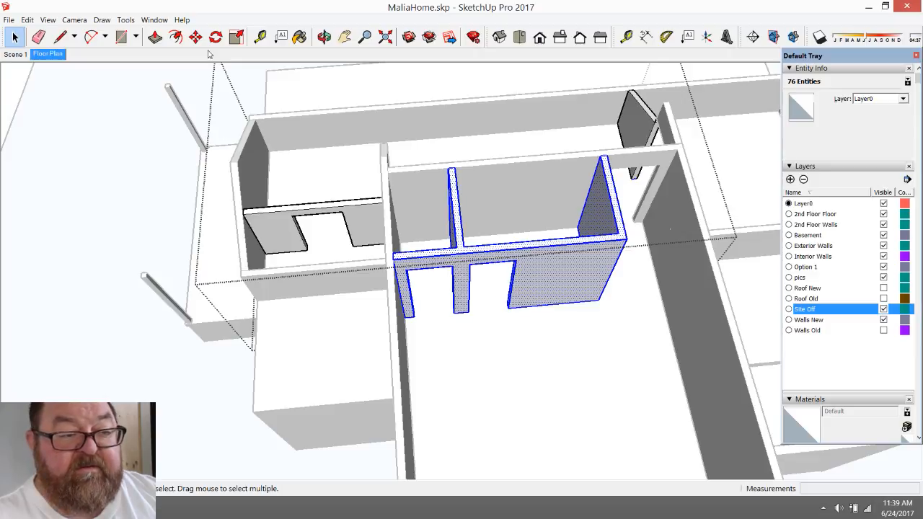
# - Try to scale the selected small-room walls along the red and blue axes to about 0.98 and 0.74
pyautogui.scroll(-2, 51, 205)
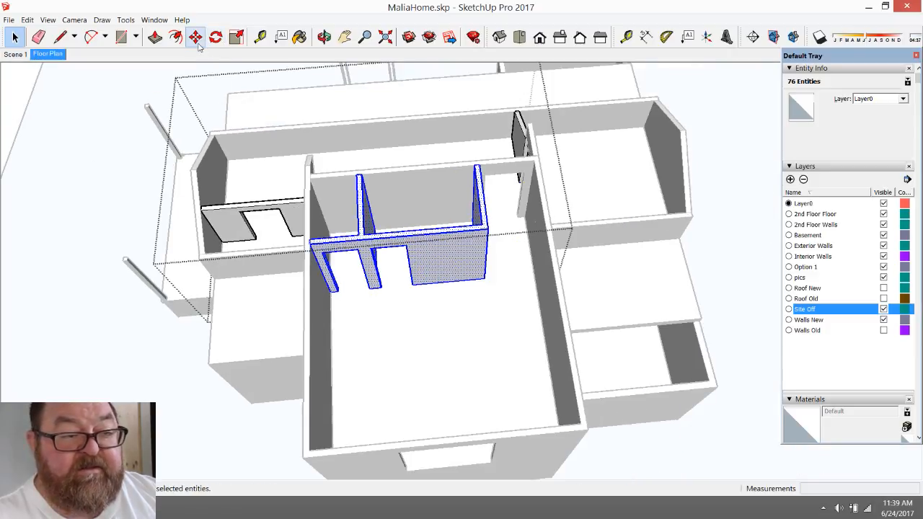
pyautogui.click(237, 37)
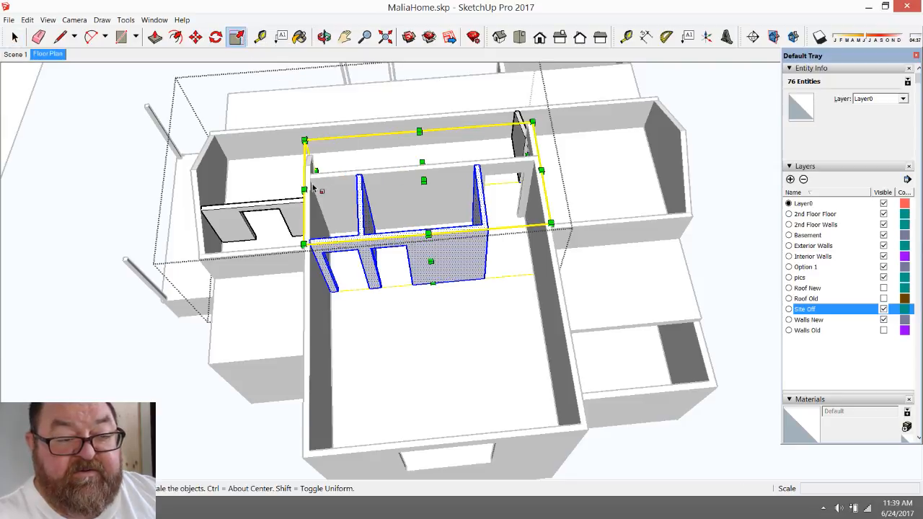
pyautogui.moveTo(305, 190)
pyautogui.mouseDown()
pyautogui.moveTo(570, 187)
pyautogui.moveTo(437, 189)
pyautogui.moveTo(317, 207)
pyautogui.moveTo(316, 198)
pyautogui.mouseUp()
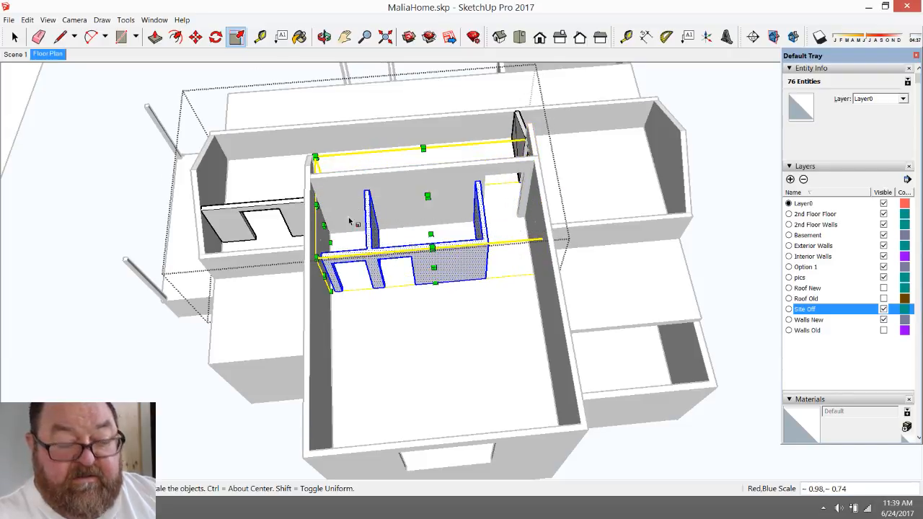
pyautogui.hotkey('ctrl', 'z')
pyautogui.click(197, 34)
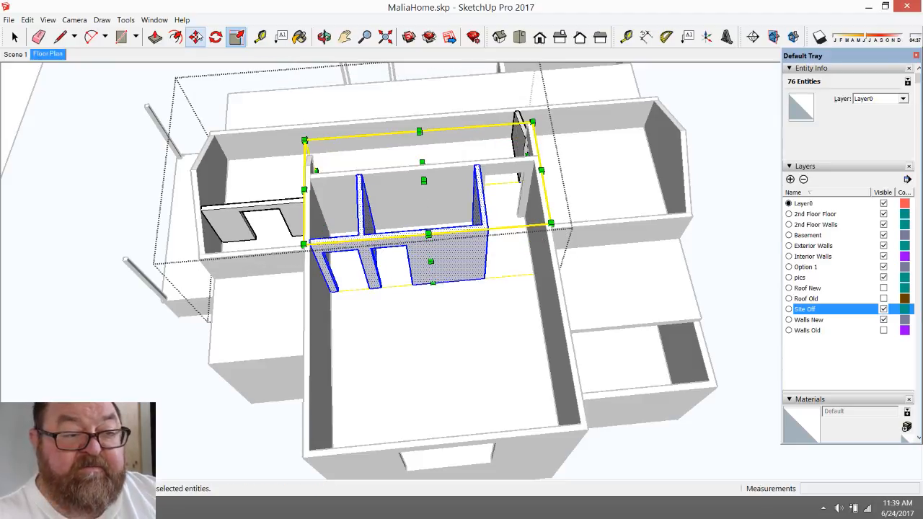
pyautogui.scroll(-3, 170, 141)
pyautogui.click(401, 240)
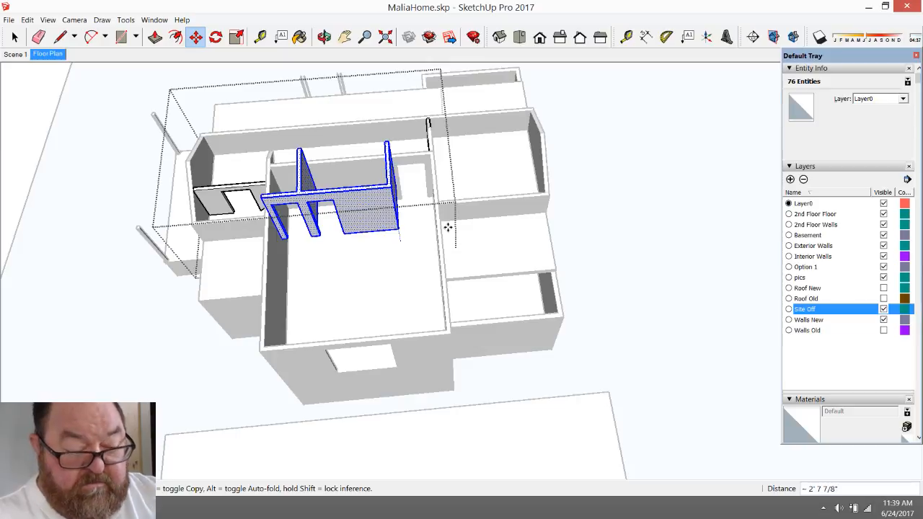
pyautogui.press('Escape')
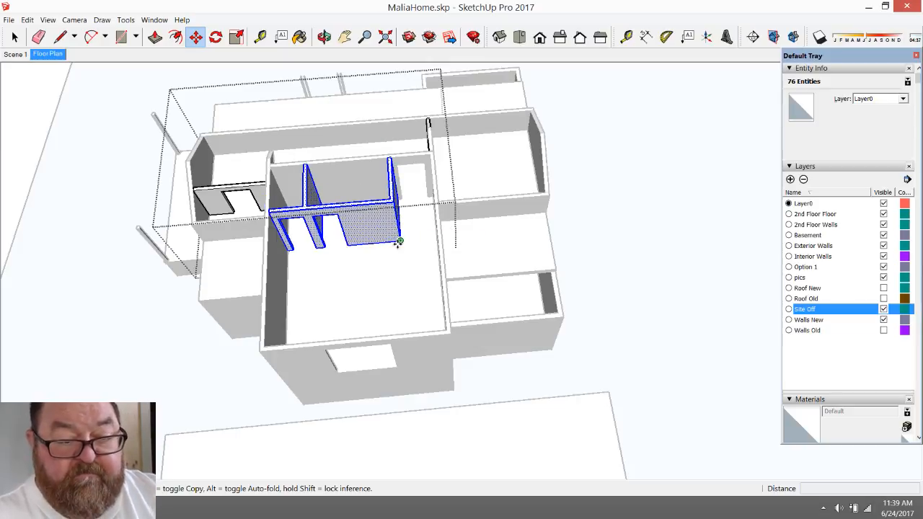
pyautogui.click(324, 38)
pyautogui.moveTo(321, 62); pyautogui.dragTo(364, 288)
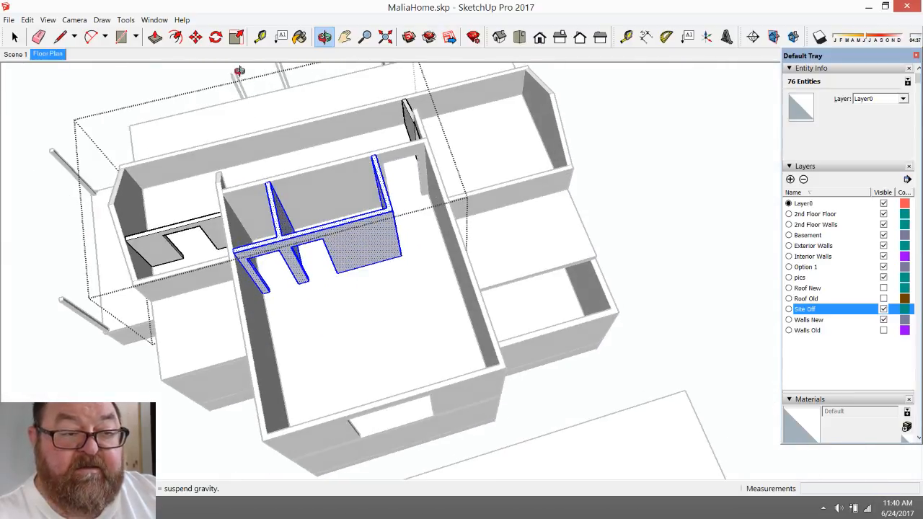
pyautogui.click(195, 38)
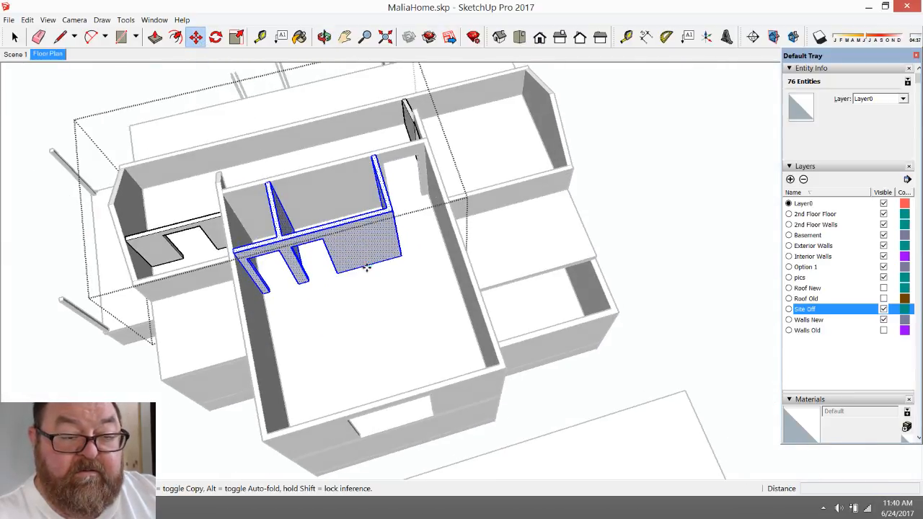
pyautogui.click(367, 267)
pyautogui.press('Escape')
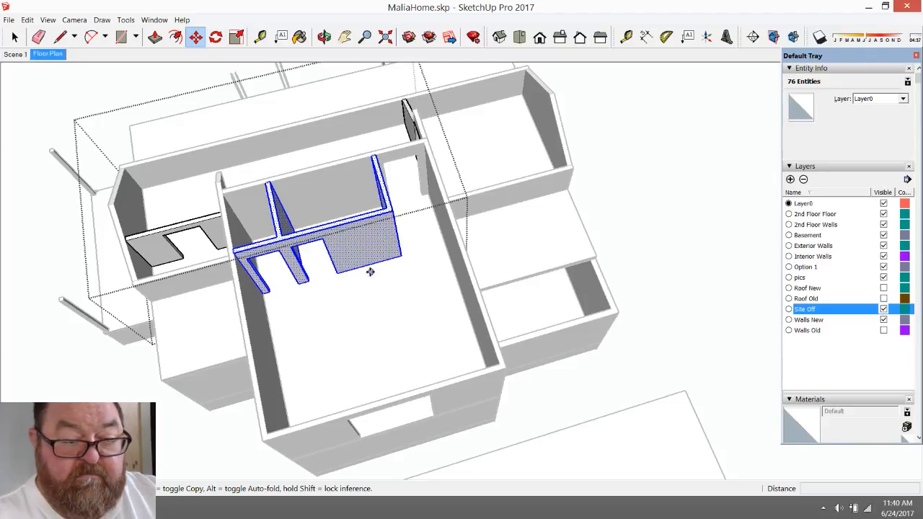
# - Make the selected walls of the two small rooms into their own group
pyautogui.rightClick(358, 245)
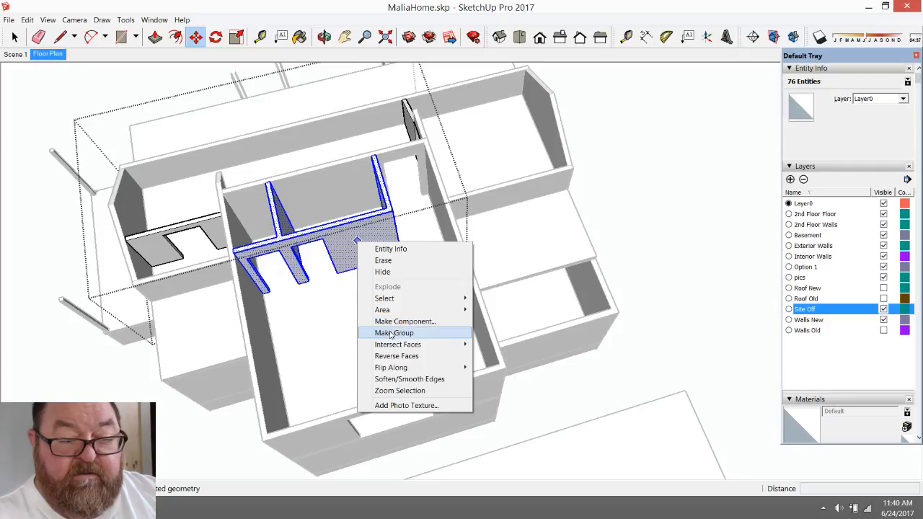
pyautogui.click(394, 333)
pyautogui.scroll(-2, 293, 263)
pyautogui.scroll(3, 385, 231)
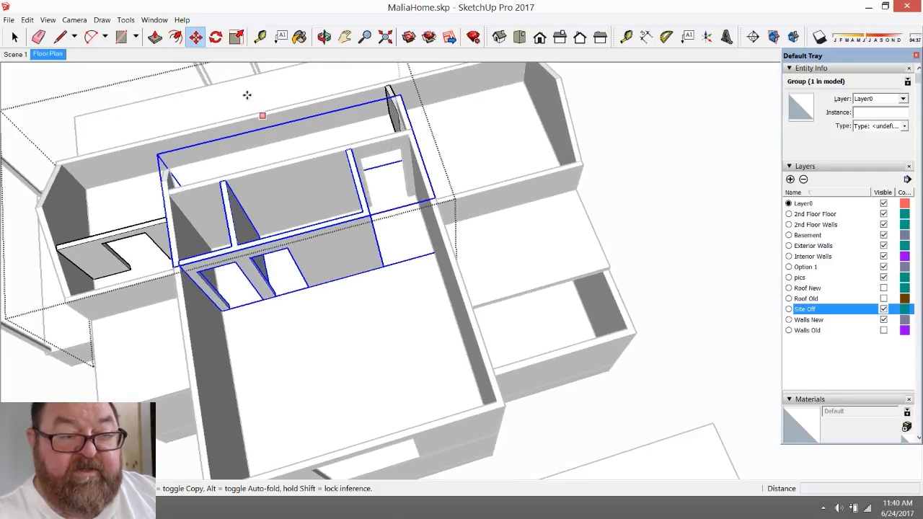
pyautogui.scroll(-1, 293, 281)
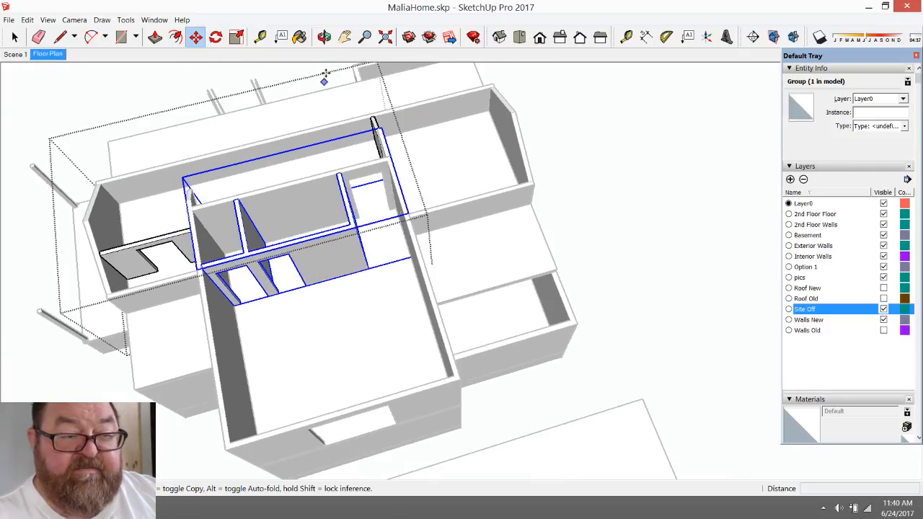
# - Move the small-rooms group about 36' 5" along the red axis, out of the large room and clear of the house
pyautogui.click(324, 36)
pyautogui.moveTo(423, 208); pyautogui.dragTo(317, 235)
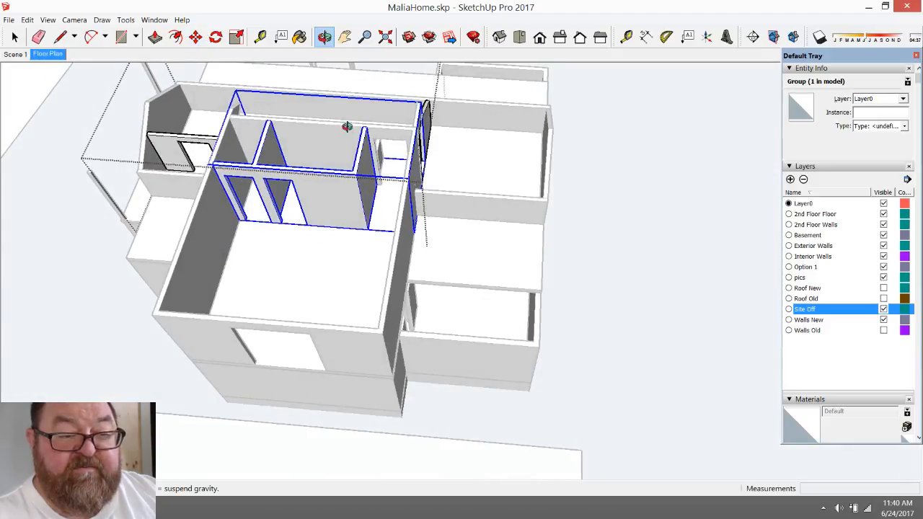
pyautogui.click(196, 37)
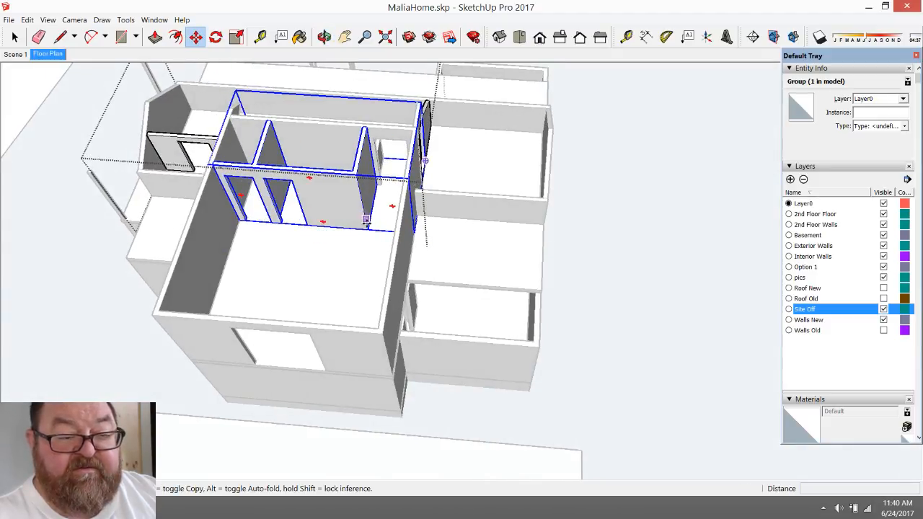
pyautogui.click(367, 220)
pyautogui.scroll(-2, 505, 263)
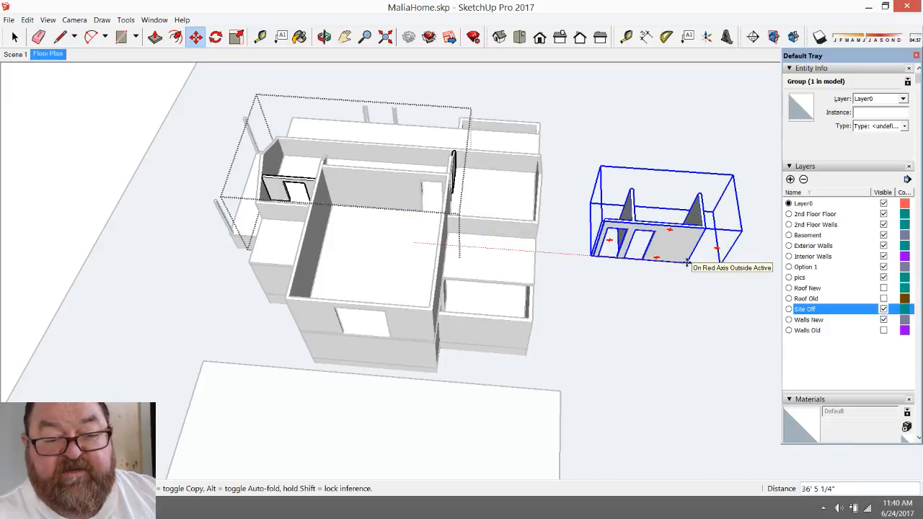
pyautogui.click(687, 263)
# - Move the small-rooms group about 10' 10" farther from the house along the red axis
pyautogui.scroll(-1, 176, 238)
pyautogui.scroll(3, 610, 213)
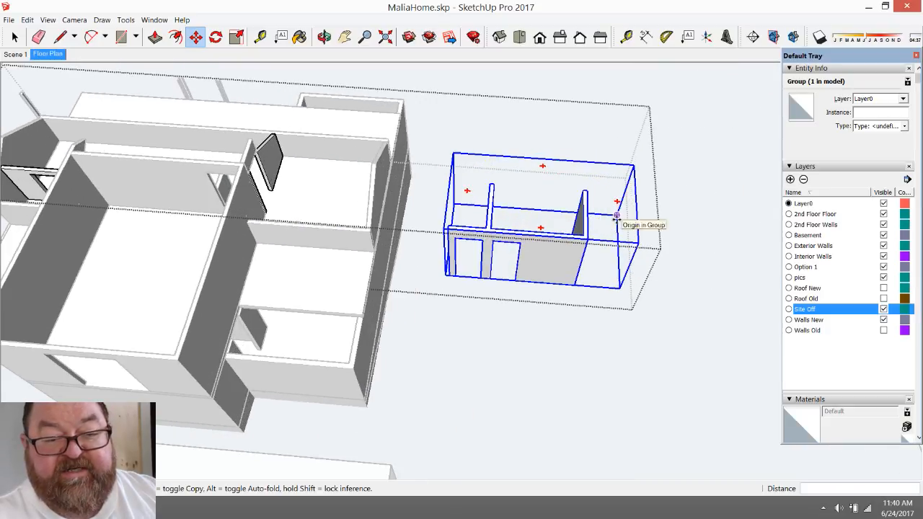
pyautogui.click(236, 36)
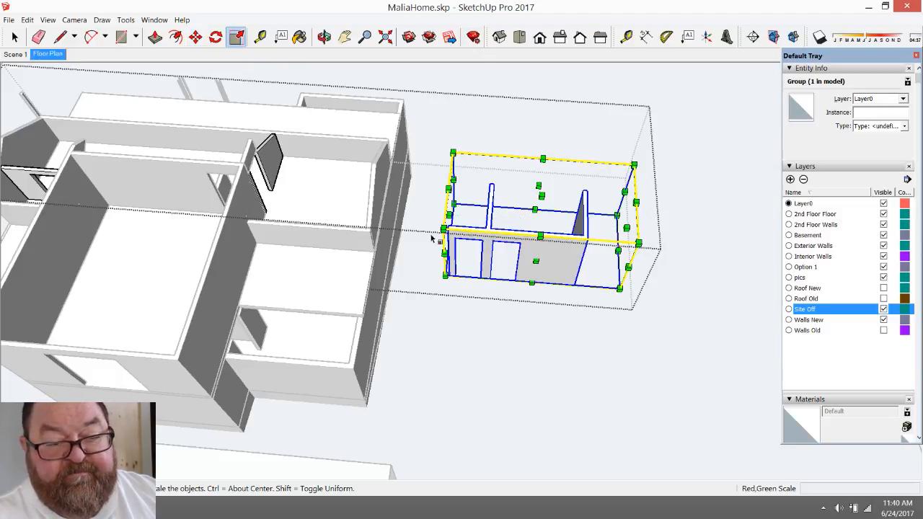
pyautogui.scroll(-3, 148, 225)
pyautogui.click(195, 37)
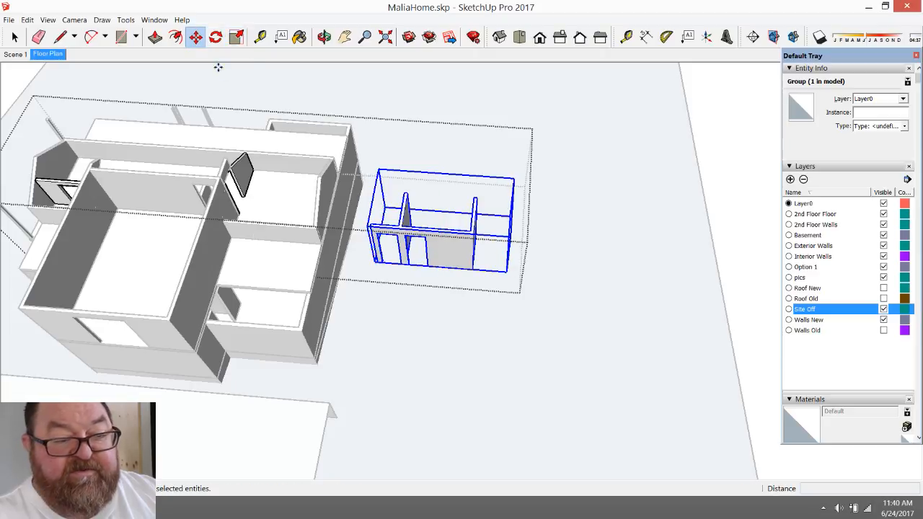
pyautogui.click(403, 268)
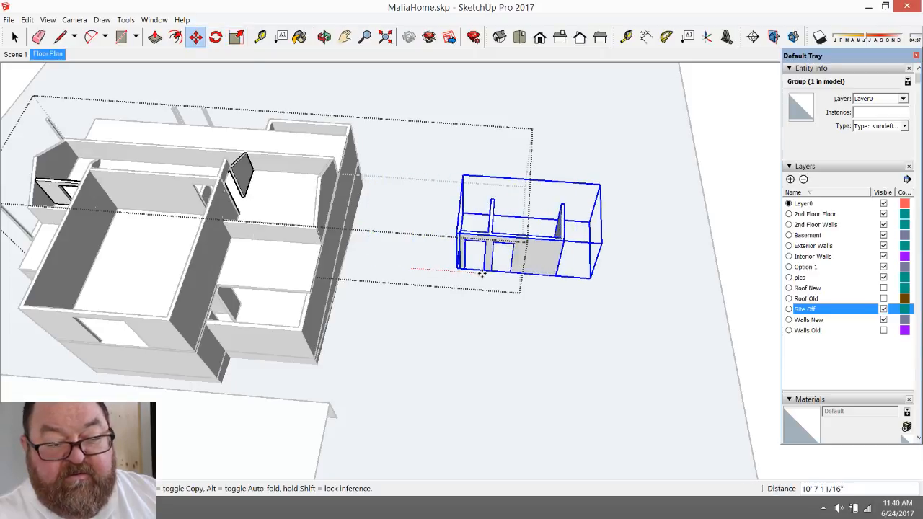
pyautogui.click(489, 273)
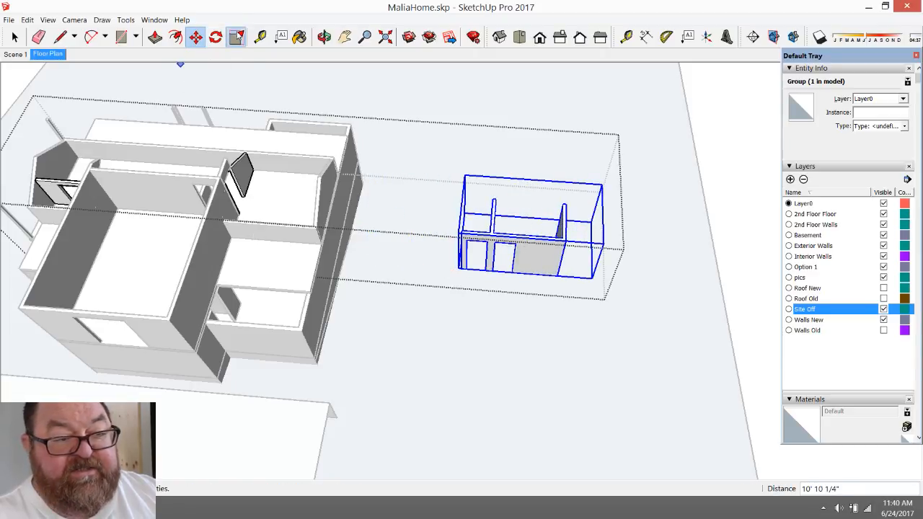
# - Try to mirror the small-rooms group with a freehand red-axis scale of about -0.85
pyautogui.click(237, 37)
pyautogui.moveTo(590, 238); pyautogui.dragTo(349, 215)
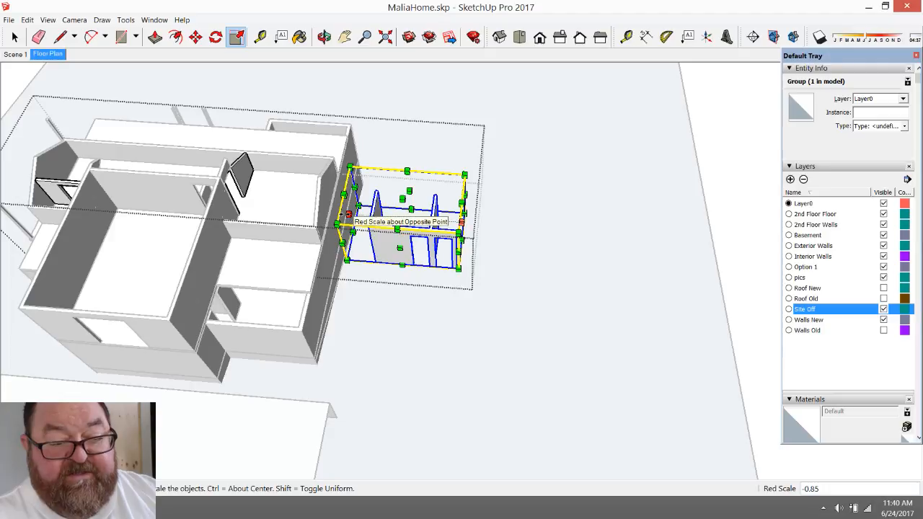
pyautogui.hotkey('ctrl', 'z')
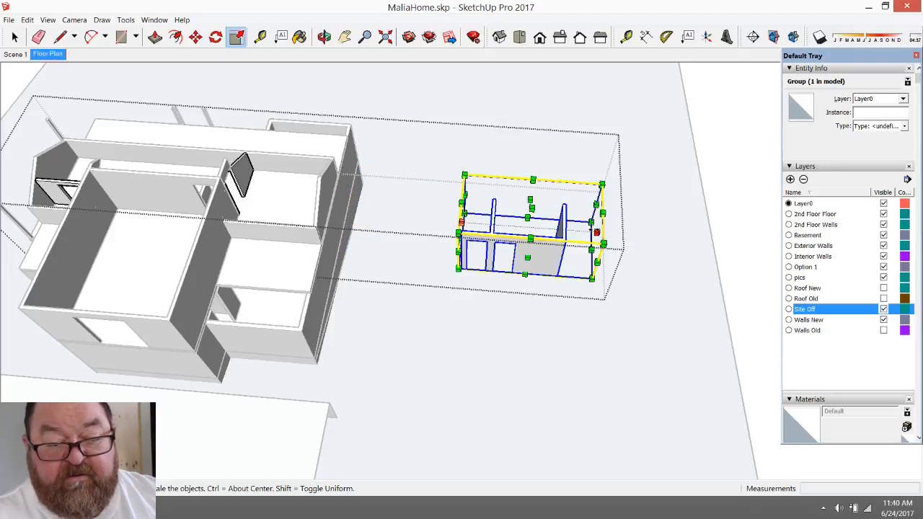
# - Mirror the small-rooms group along the red axis with a scale factor of -1.0
pyautogui.moveTo(591, 224); pyautogui.dragTo(317, 227)
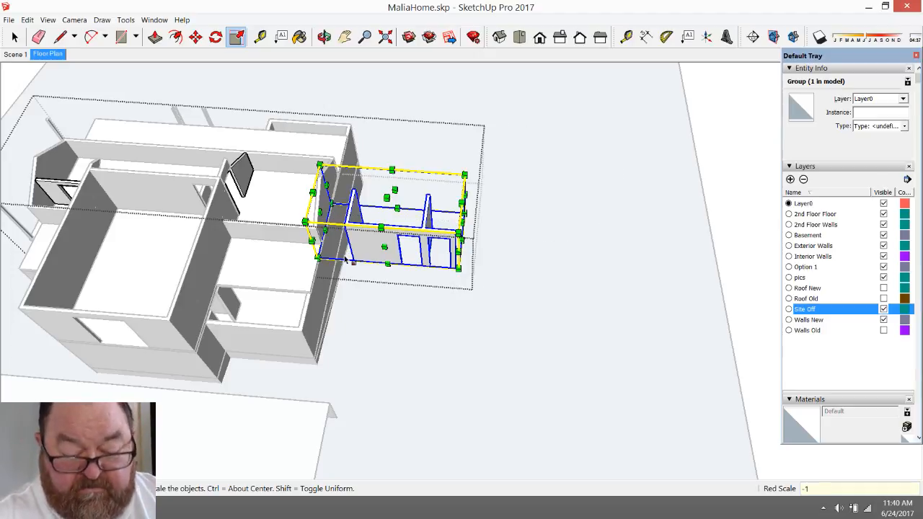
pyautogui.press('Return')
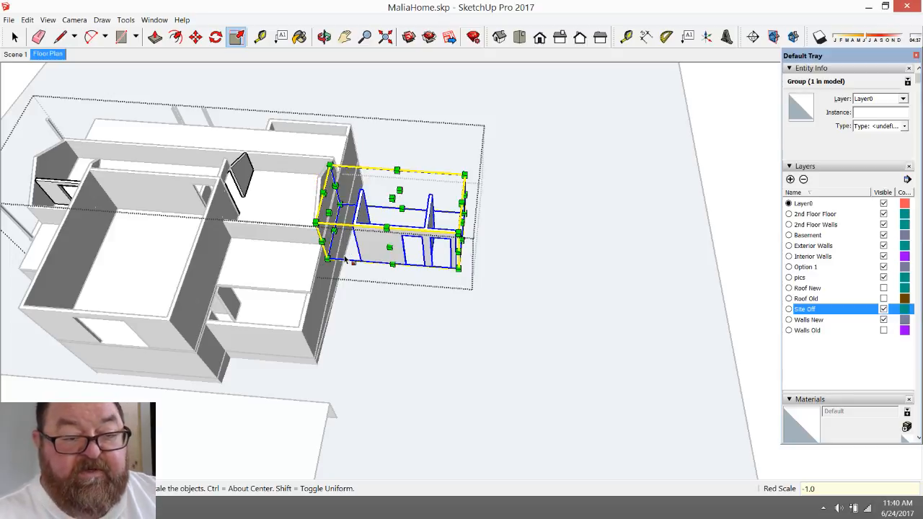
pyautogui.scroll(-1, 453, 283)
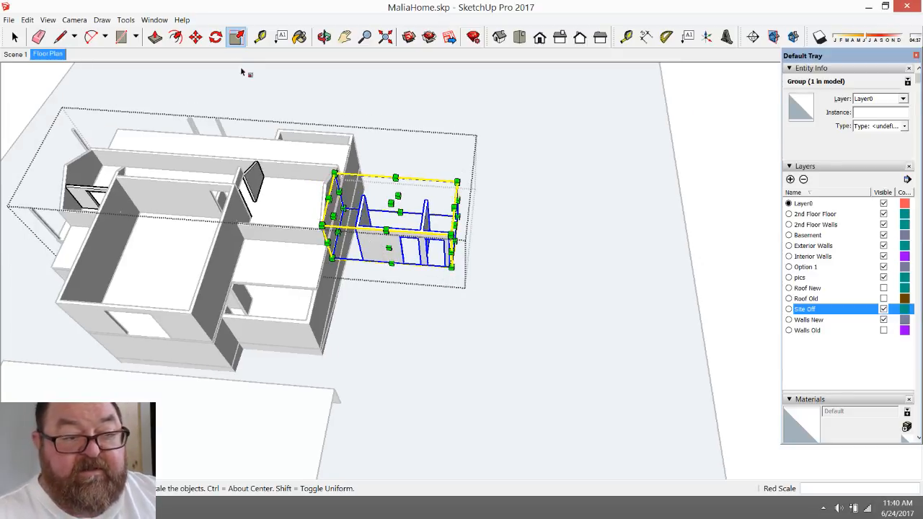
# - Open the mirrored small-rooms group and select all of its connected wall geometry
pyautogui.click(324, 37)
pyautogui.moveTo(361, 174); pyautogui.dragTo(406, 265)
pyautogui.moveTo(462, 271); pyautogui.dragTo(356, 275)
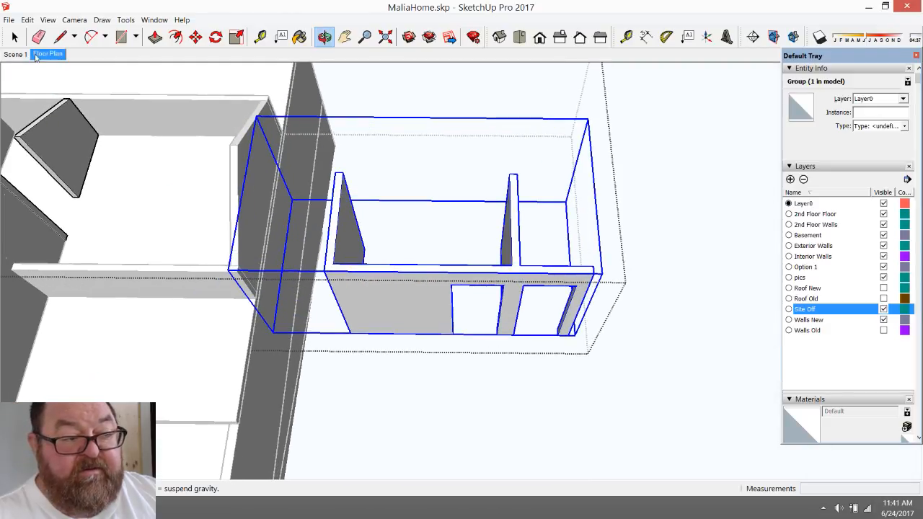
pyautogui.press('space')
pyautogui.tripleClick(389, 293)
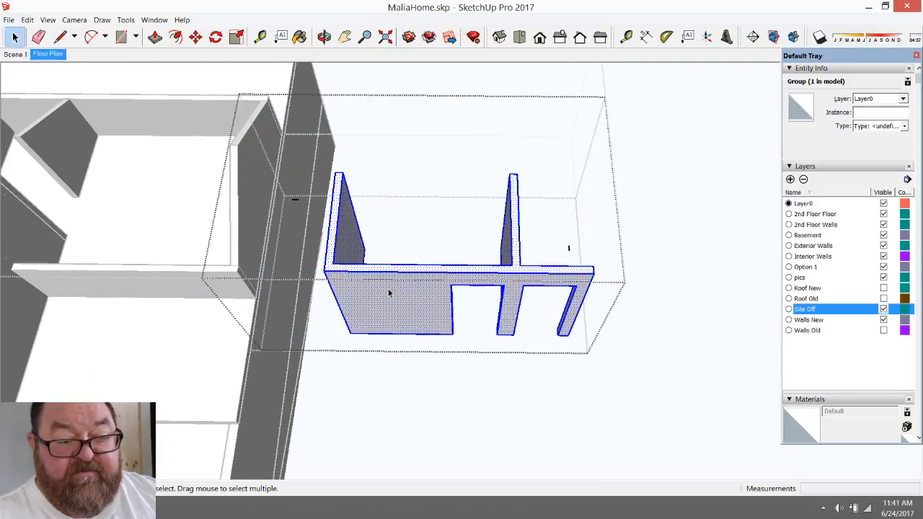
# - Draw an 8' vertical line down the long wall's front face, one wall thickness in from its solid end
pyautogui.click(59, 37)
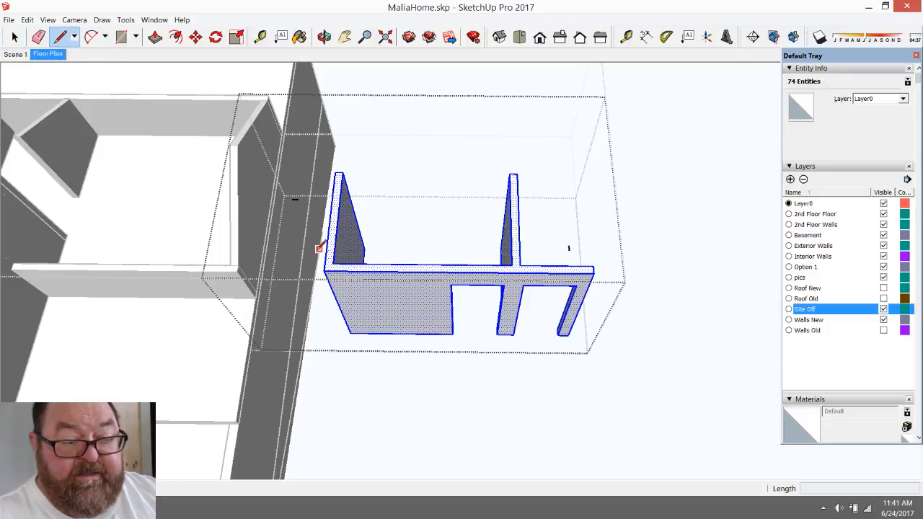
pyautogui.click(330, 270)
pyautogui.scroll(2, 333, 272)
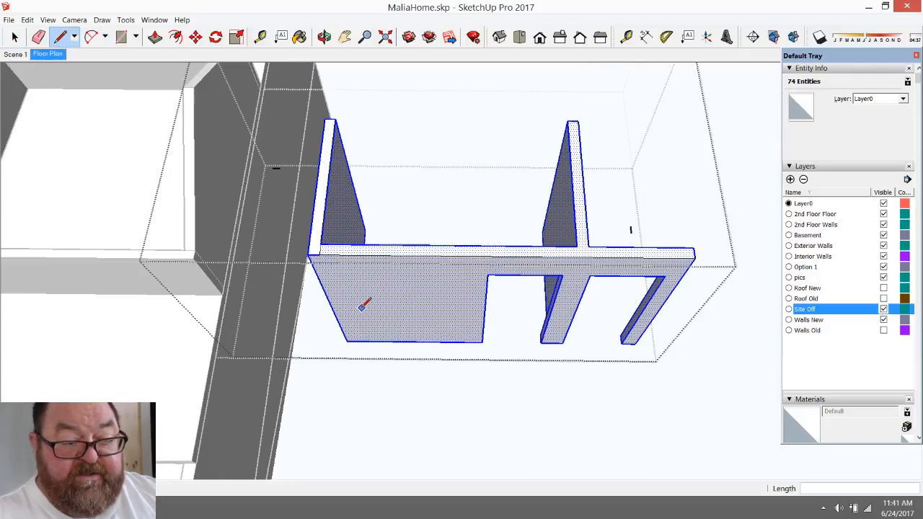
pyautogui.click(319, 254)
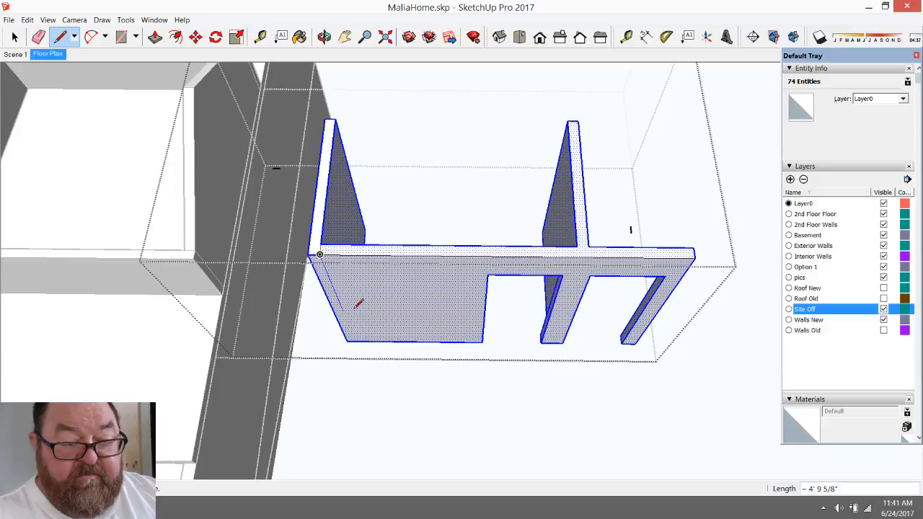
pyautogui.click(359, 340)
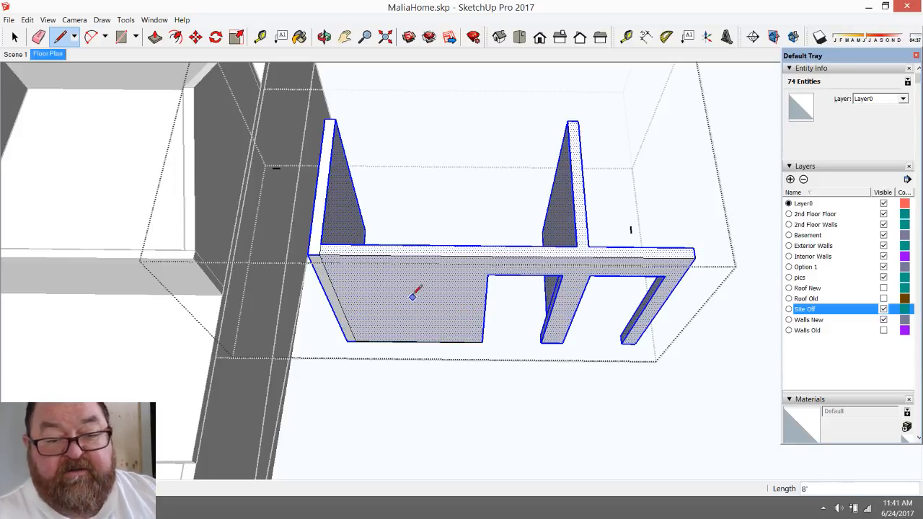
# - Copy the cross wall at the long wall's solid end 12' 3" along the red axis to the doorway end
pyautogui.scroll(-1, 653, 278)
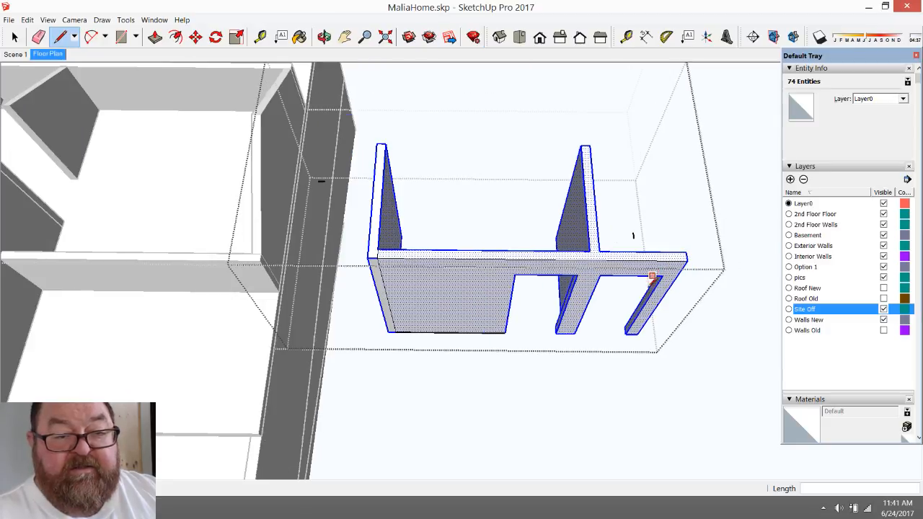
pyautogui.click(324, 37)
pyautogui.scroll(-2, 515, 340)
pyautogui.scroll(3, 379, 284)
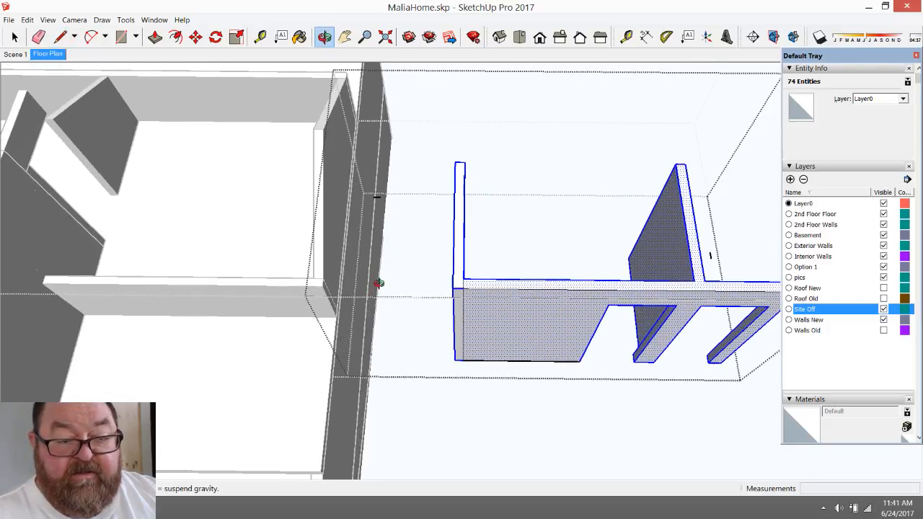
pyautogui.click(15, 37)
pyautogui.moveTo(408, 132); pyautogui.dragTo(482, 390)
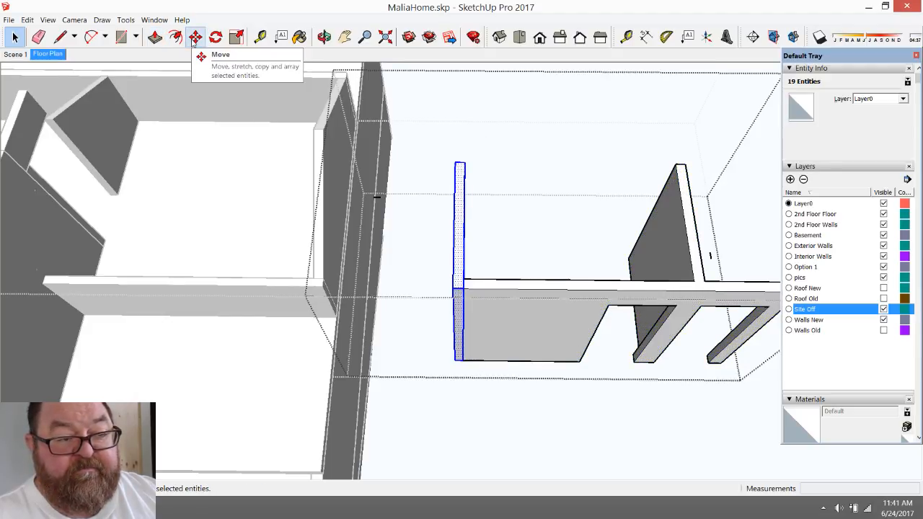
pyautogui.click(194, 37)
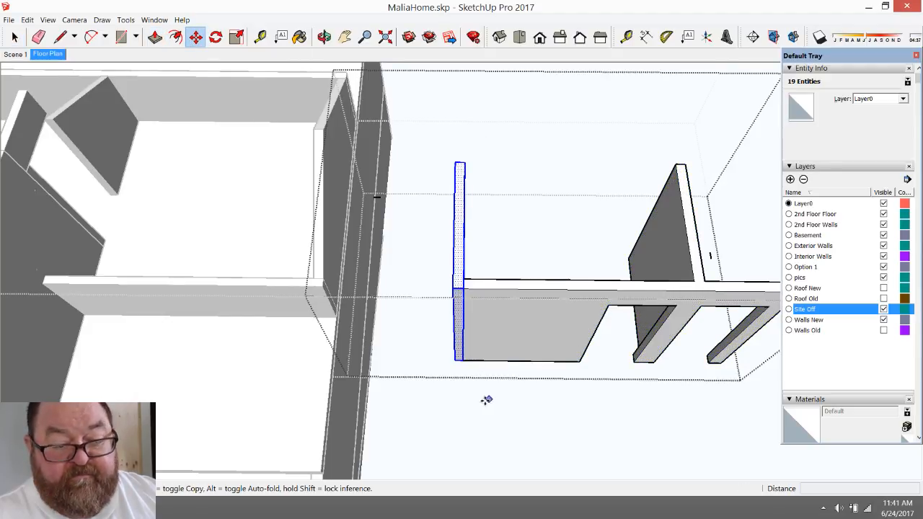
pyautogui.click(454, 361)
pyautogui.scroll(-3, 598, 231)
pyautogui.scroll(5, 639, 365)
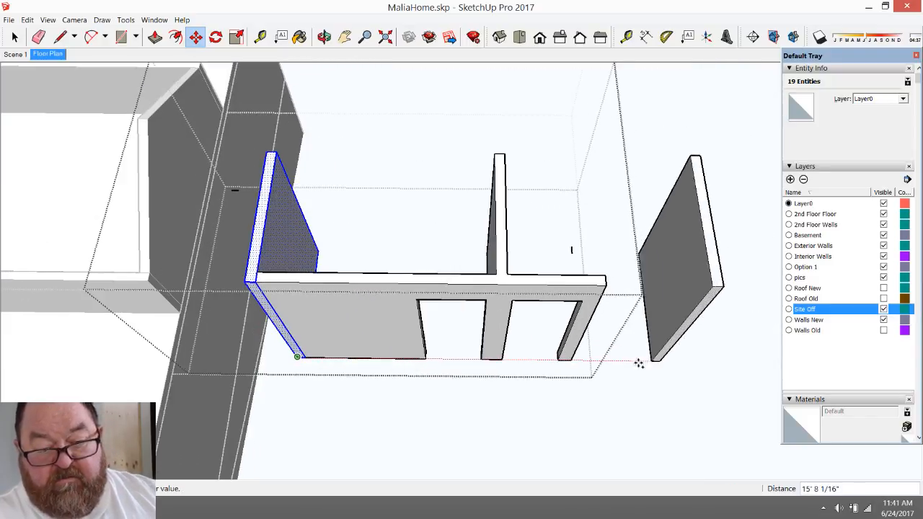
pyautogui.click(542, 363)
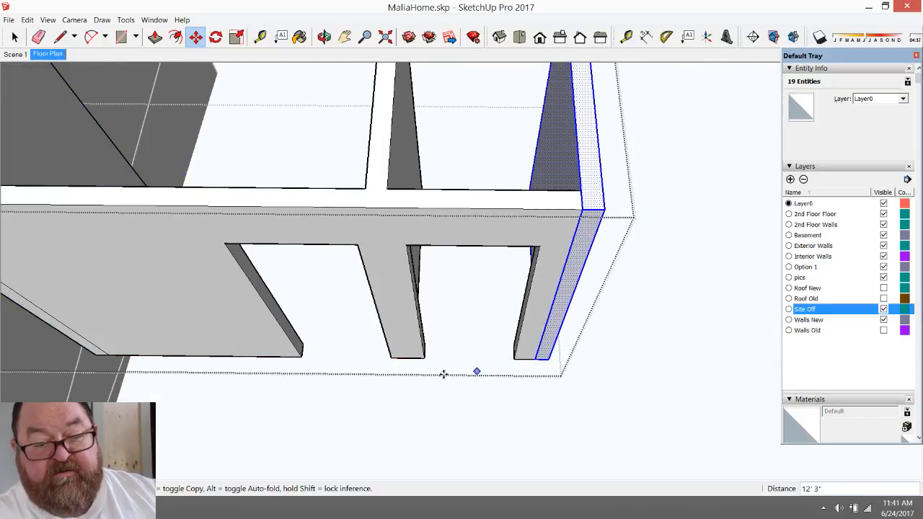
# - Erase the original cross wall at the long wall's solid end, including the leftover strip on the front face
pyautogui.scroll(-3, 258, 391)
pyautogui.scroll(-3, 553, 401)
pyautogui.scroll(6, 311, 362)
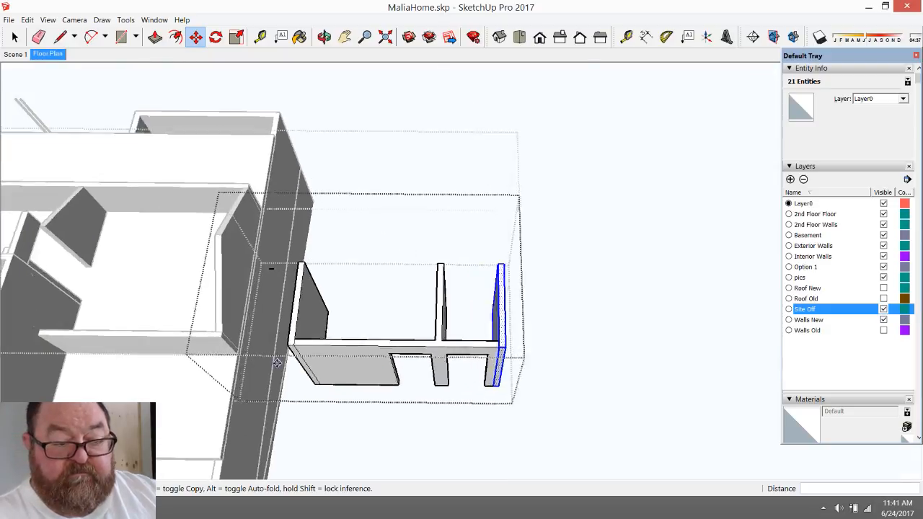
pyautogui.click(324, 36)
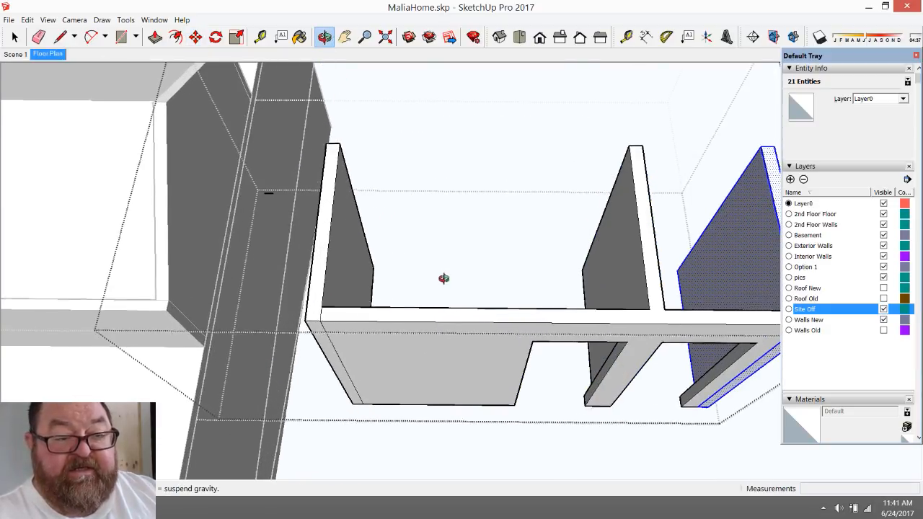
pyautogui.moveTo(443, 274); pyautogui.dragTo(531, 263)
pyautogui.click(38, 37)
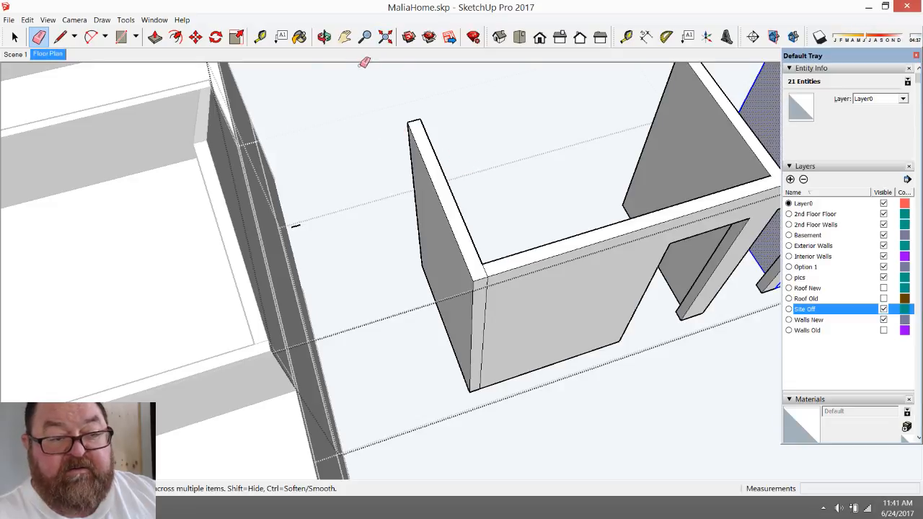
pyautogui.moveTo(425, 114); pyautogui.dragTo(411, 202)
pyautogui.moveTo(427, 257); pyautogui.dragTo(452, 288)
pyautogui.click(441, 308)
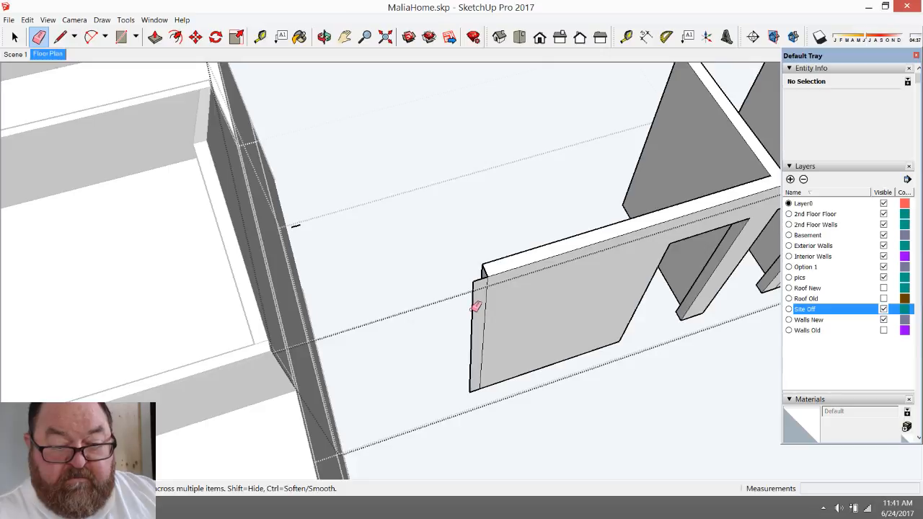
pyautogui.scroll(4, 477, 302)
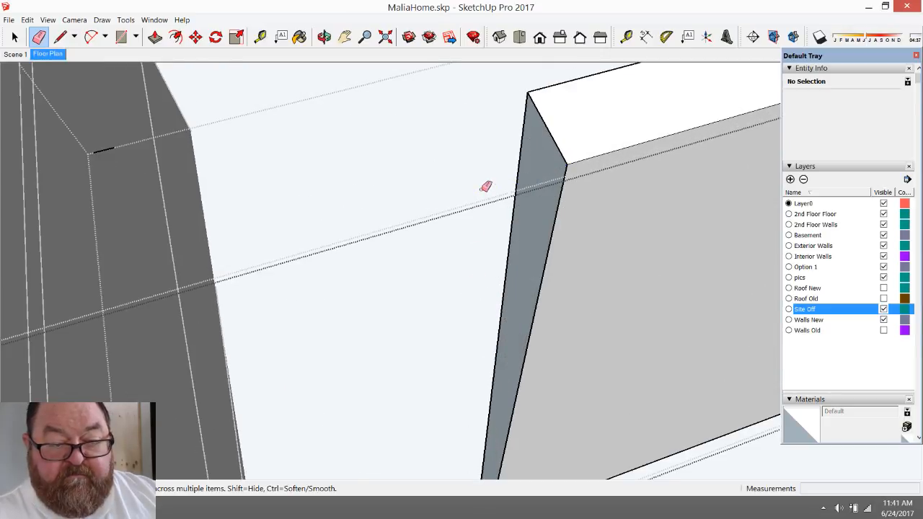
# - Draw a 4 1/2" line across the base of the long wall's open end to close its end face
pyautogui.scroll(-3, 486, 187)
pyautogui.scroll(3, 460, 304)
pyautogui.press('l')
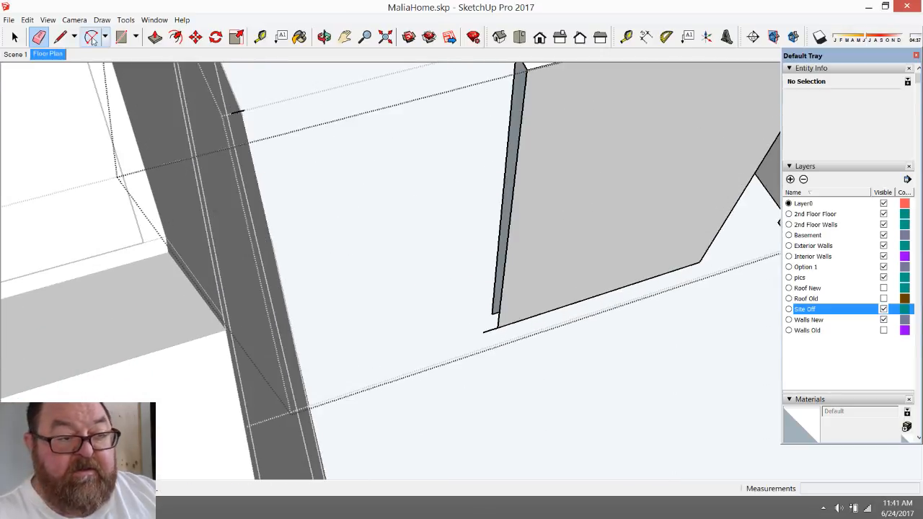
pyautogui.click(494, 309)
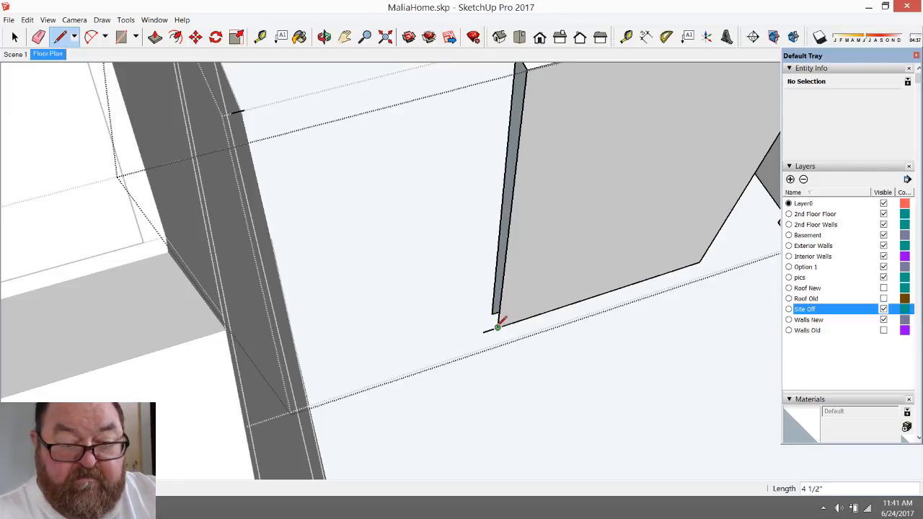
pyautogui.press('Escape')
pyautogui.scroll(-2, 495, 378)
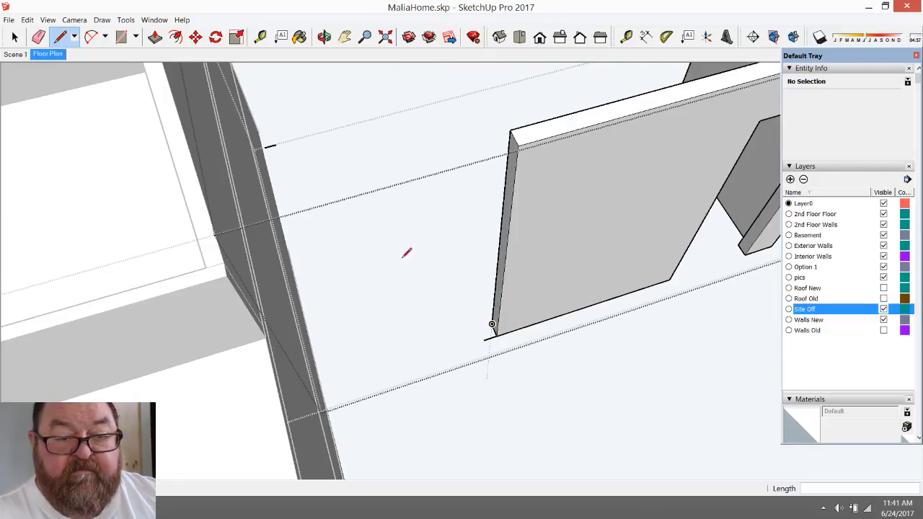
# - Erase the stray edge at the long wall's solid end and the seam beside the copied wall, and close the small-rooms group
pyautogui.click(39, 37)
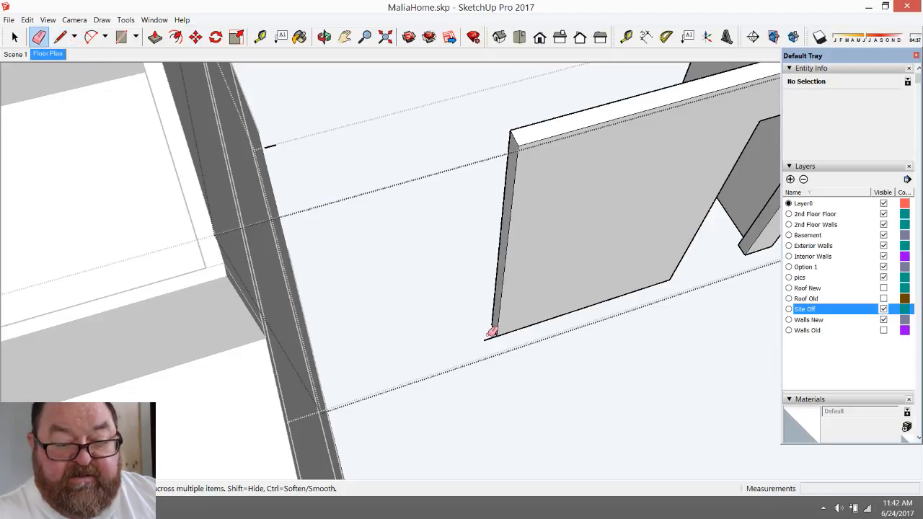
pyautogui.scroll(-3, 480, 377)
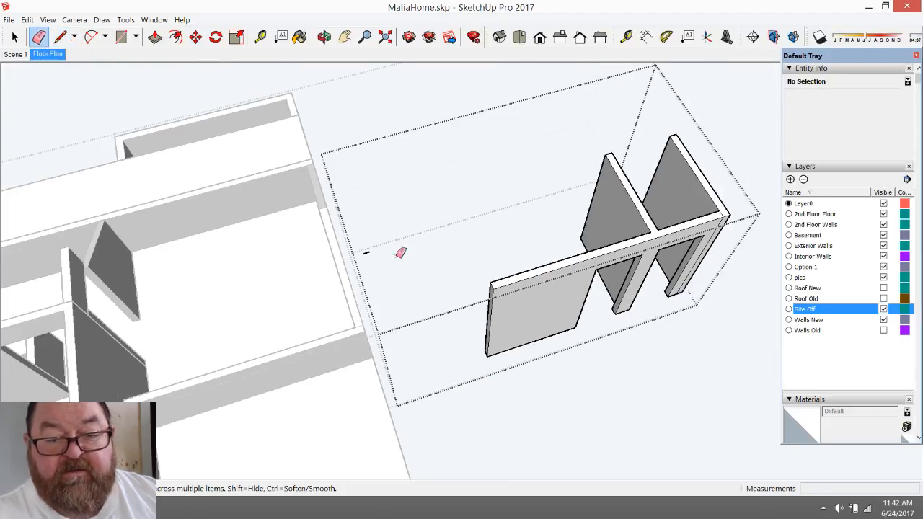
pyautogui.scroll(5, 725, 214)
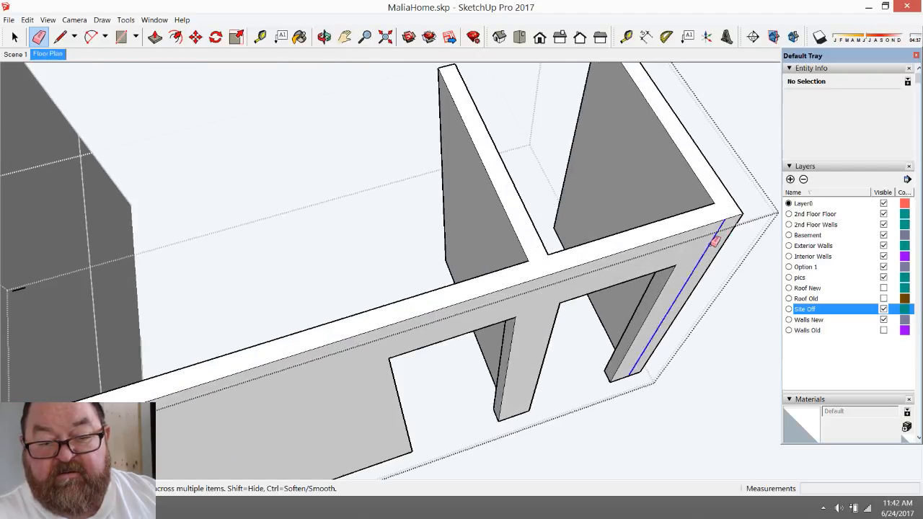
pyautogui.scroll(-1, 688, 291)
pyautogui.click(324, 36)
pyautogui.moveTo(570, 216); pyautogui.dragTo(614, 239)
pyautogui.moveTo(537, 254); pyautogui.dragTo(534, 261)
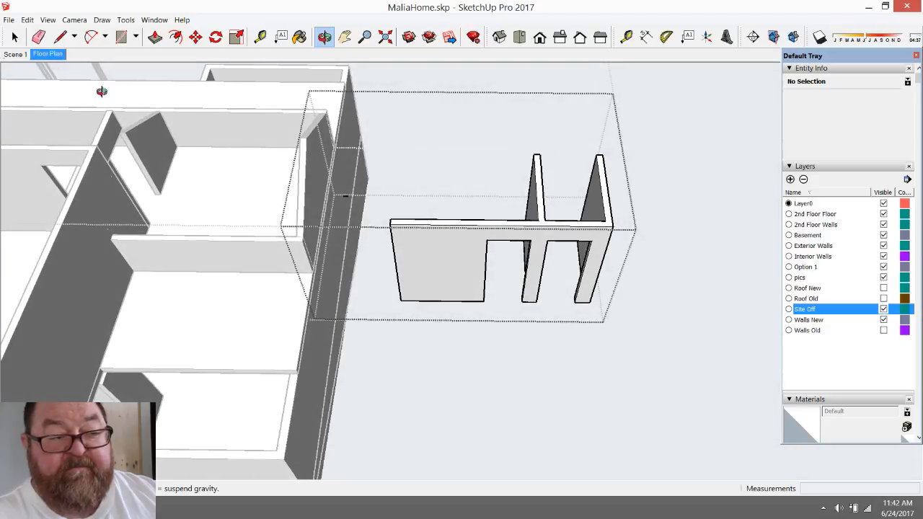
pyautogui.click(14, 37)
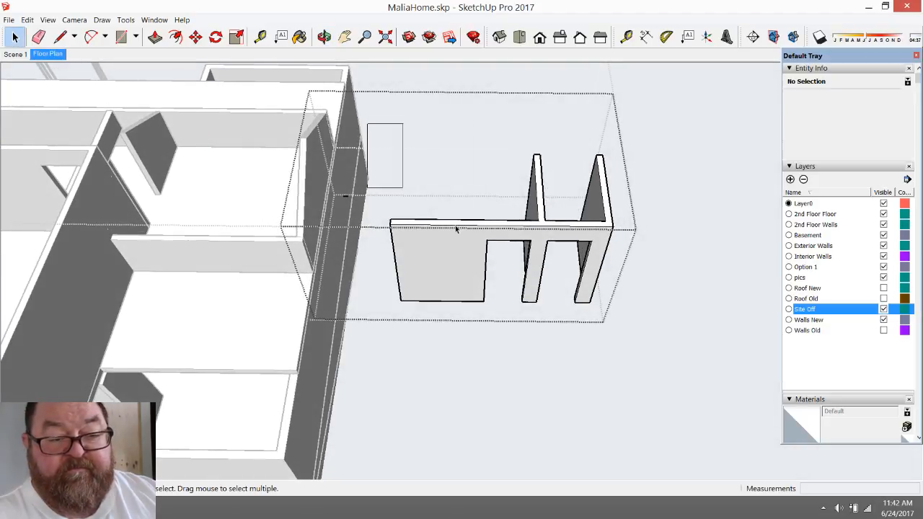
pyautogui.click(553, 317)
pyautogui.click(624, 350)
# - Move the mirrored small-rooms group along the red axis into the house until its solid end meets the far long interior wall
pyautogui.scroll(-2, 623, 351)
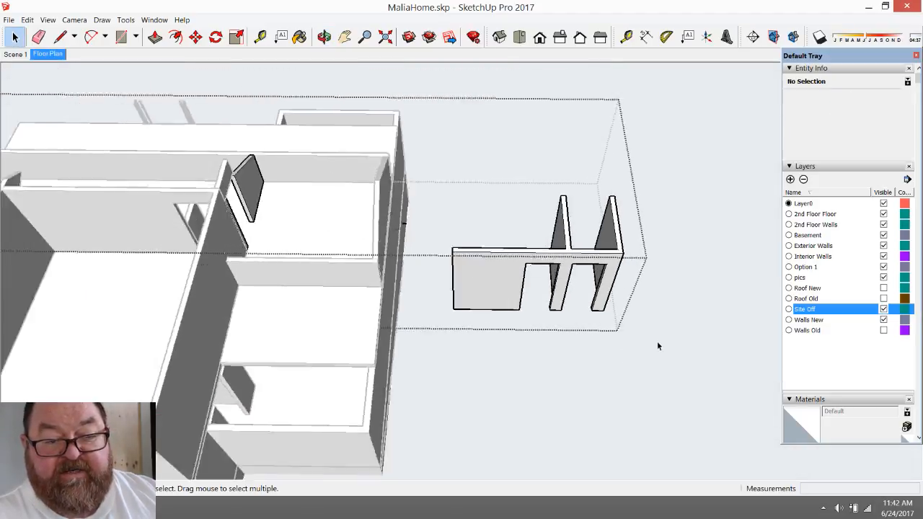
pyautogui.scroll(2, 657, 341)
pyautogui.click(519, 295)
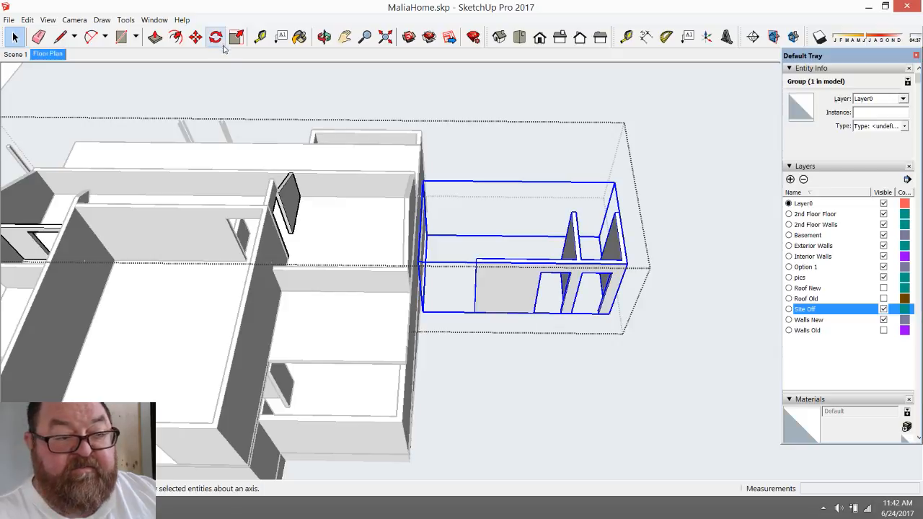
pyautogui.click(196, 37)
pyautogui.click(474, 312)
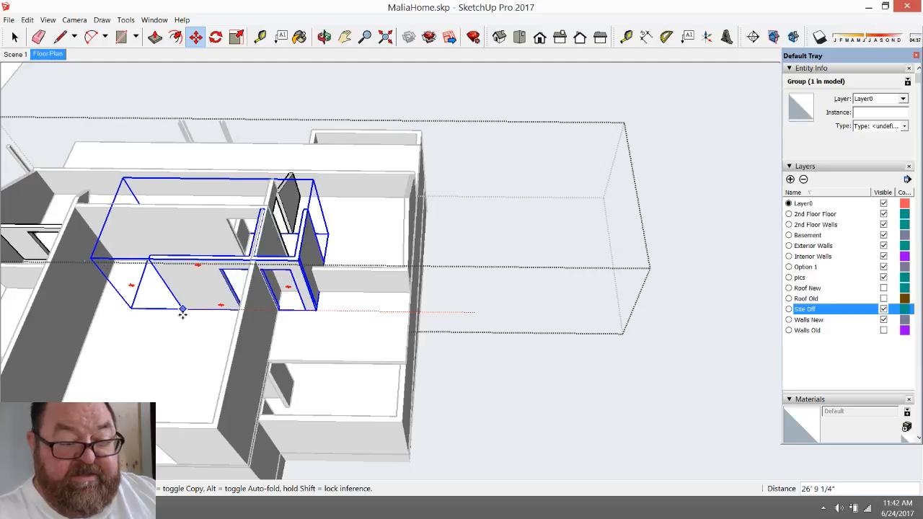
pyautogui.click(93, 315)
pyautogui.scroll(-4, 528, 386)
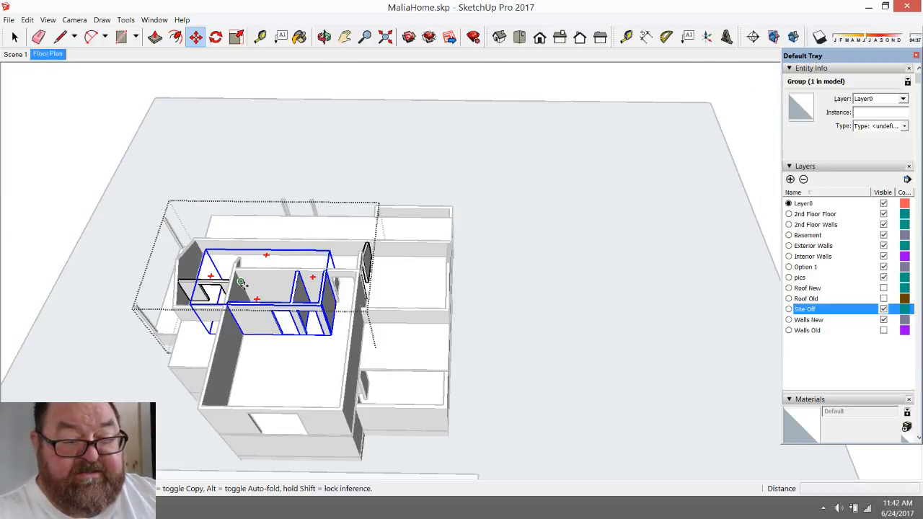
pyautogui.scroll(4, 249, 289)
pyautogui.scroll(-2, 520, 318)
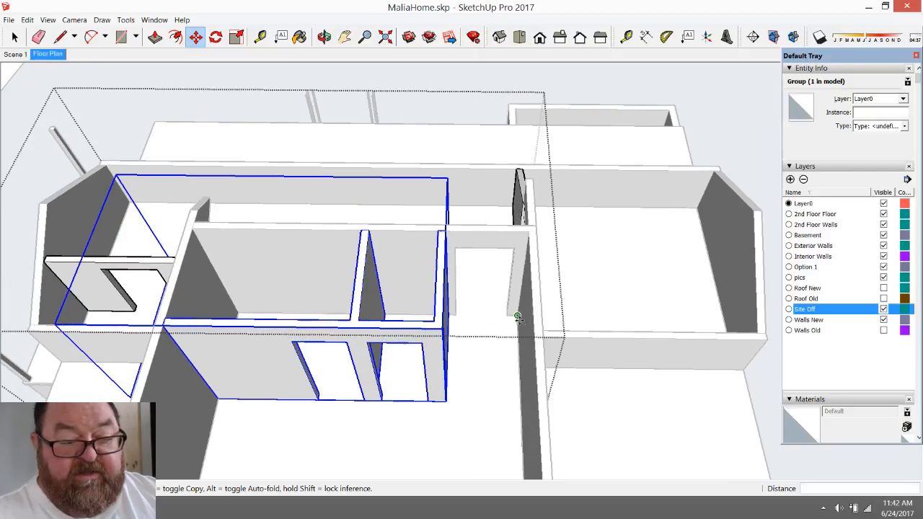
pyautogui.click(14, 37)
pyautogui.click(125, 171)
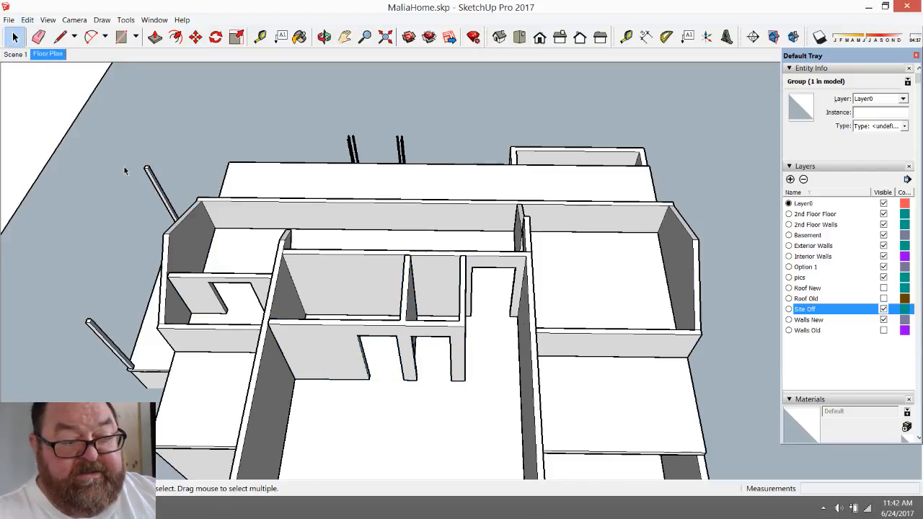
# - Inspect the placed small rooms, switch to the YouTube Live Dashboard to check the chat, and return to SketchUp
pyautogui.scroll(-3, 269, 209)
pyautogui.scroll(2, 283, 361)
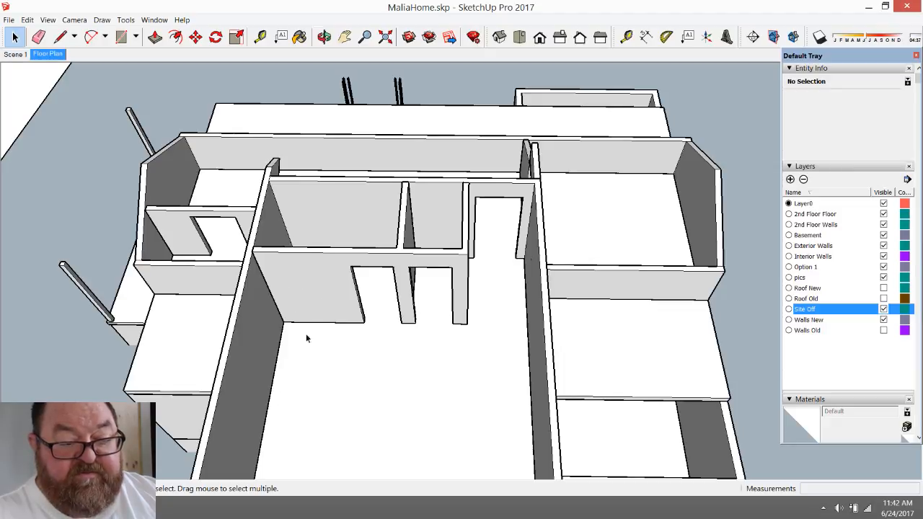
pyautogui.scroll(2, 282, 418)
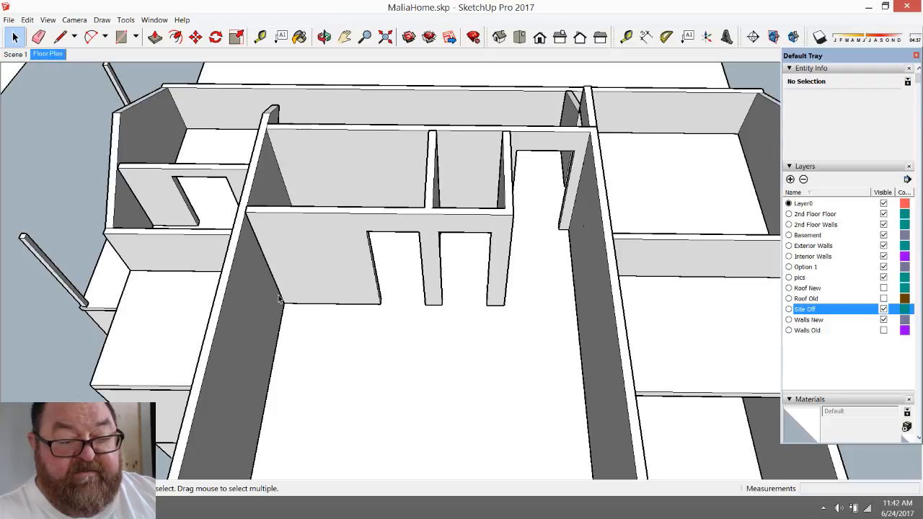
pyautogui.hotkey('alt', 'Tab')
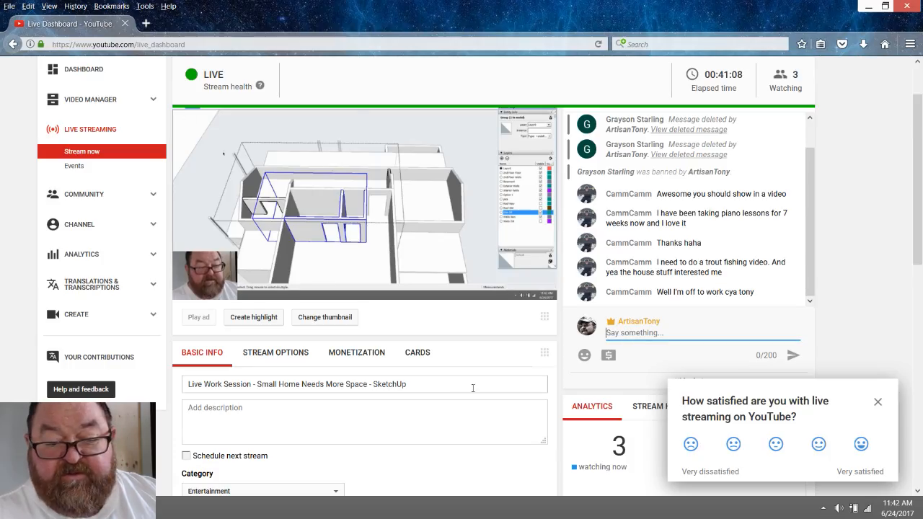
pyautogui.hotkey('alt', 'Tab')
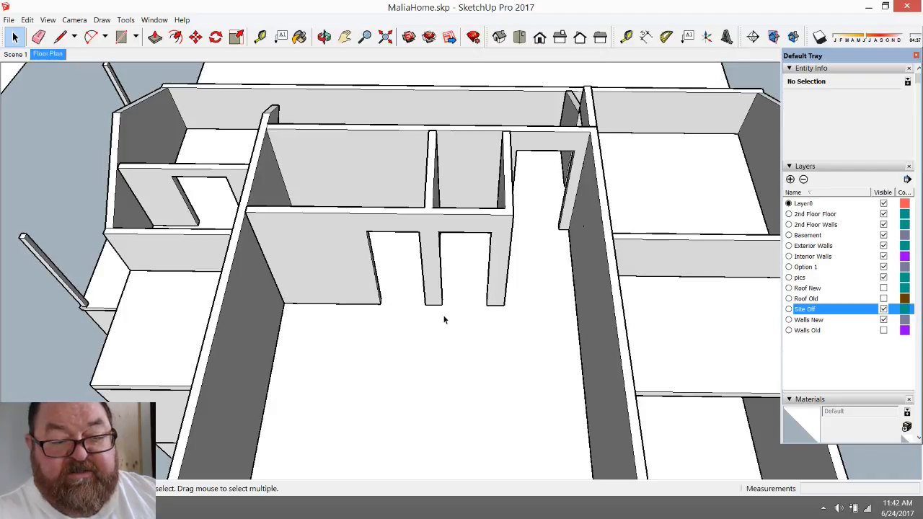
# - Open the small-rooms group for editing at its open wall corner
pyautogui.click(325, 36)
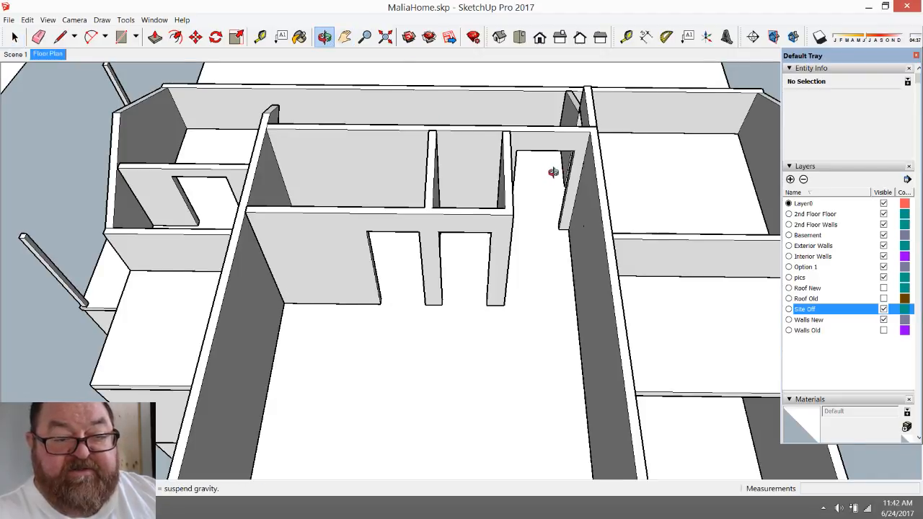
pyautogui.scroll(-3, 552, 171)
pyautogui.moveTo(615, 251); pyautogui.dragTo(456, 344)
pyautogui.scroll(5, 456, 343)
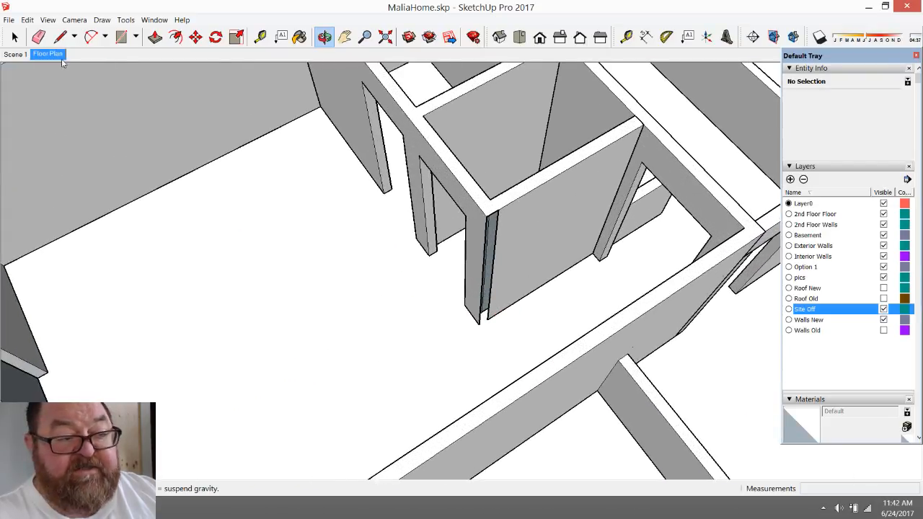
pyautogui.click(14, 36)
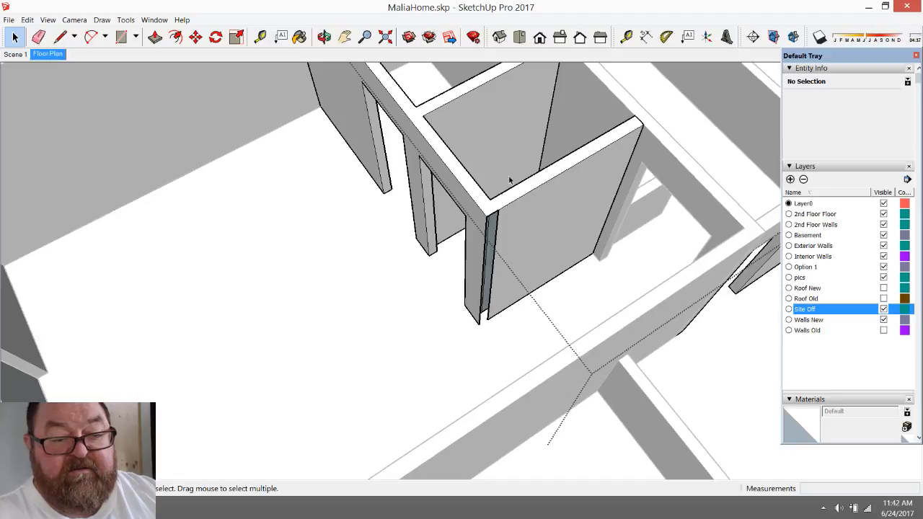
pyautogui.press('l')
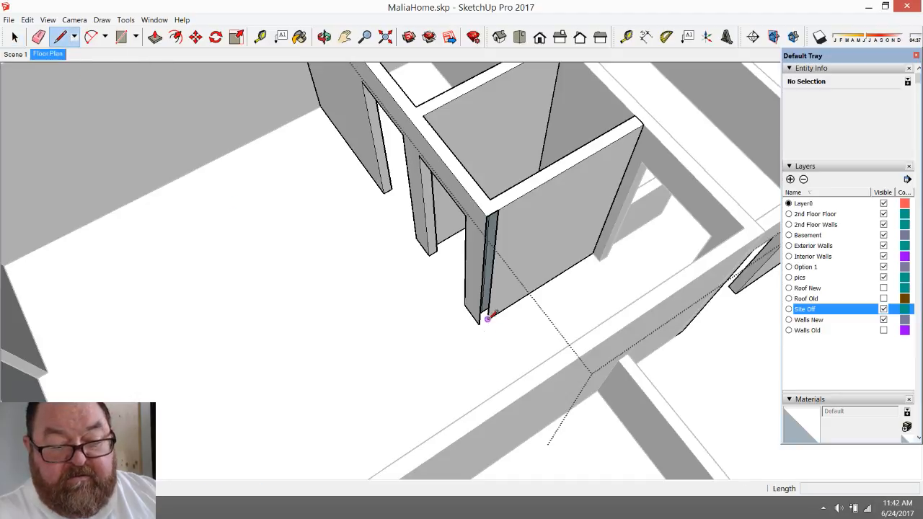
pyautogui.click(480, 323)
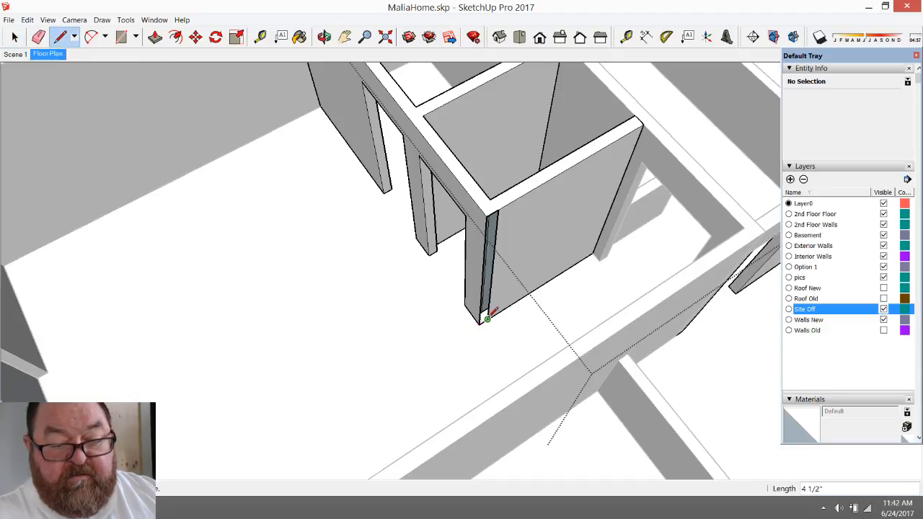
pyautogui.scroll(2, 487, 310)
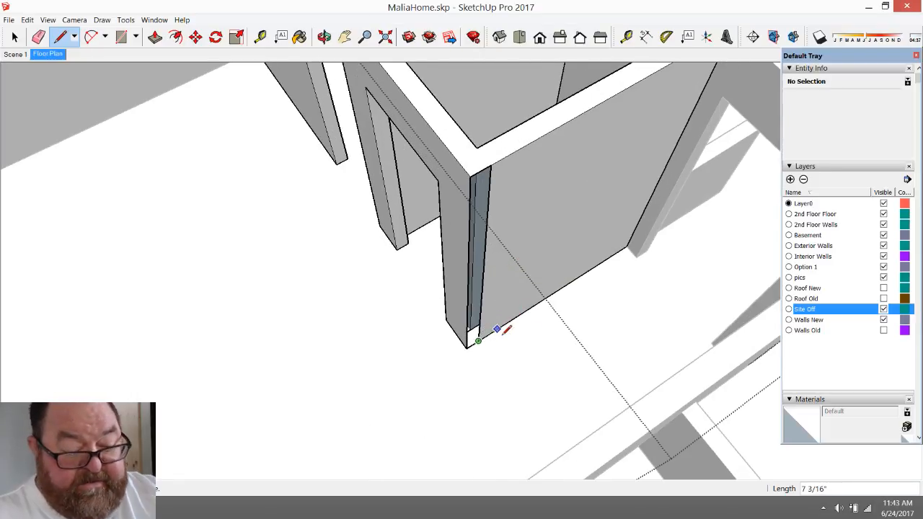
pyautogui.press('Escape')
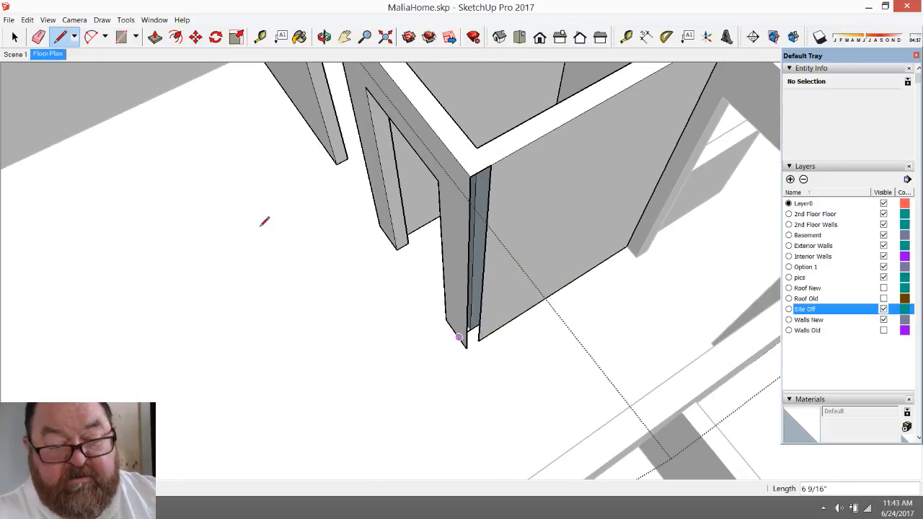
# - Try to cover the open wall corner with an 8' by 4 1/2" rectangle and erase its seam edge, and undo both changes
pyautogui.click(121, 37)
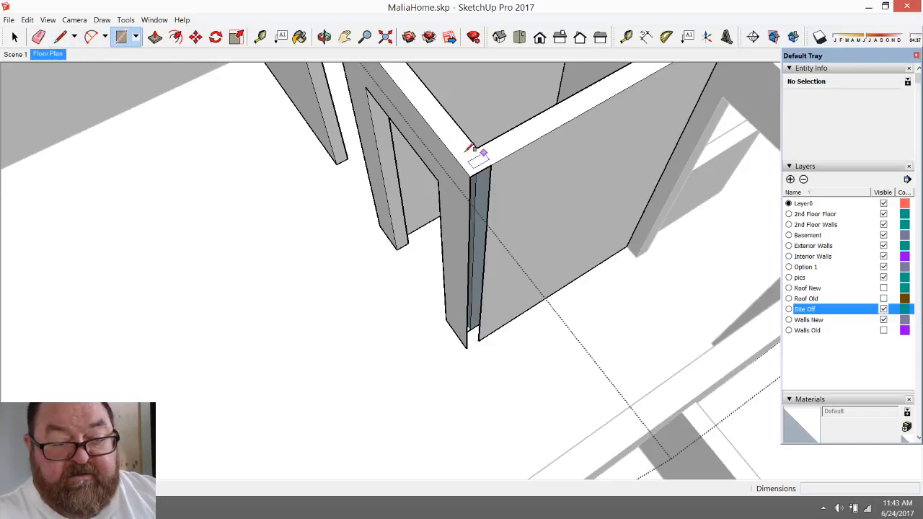
pyautogui.click(471, 174)
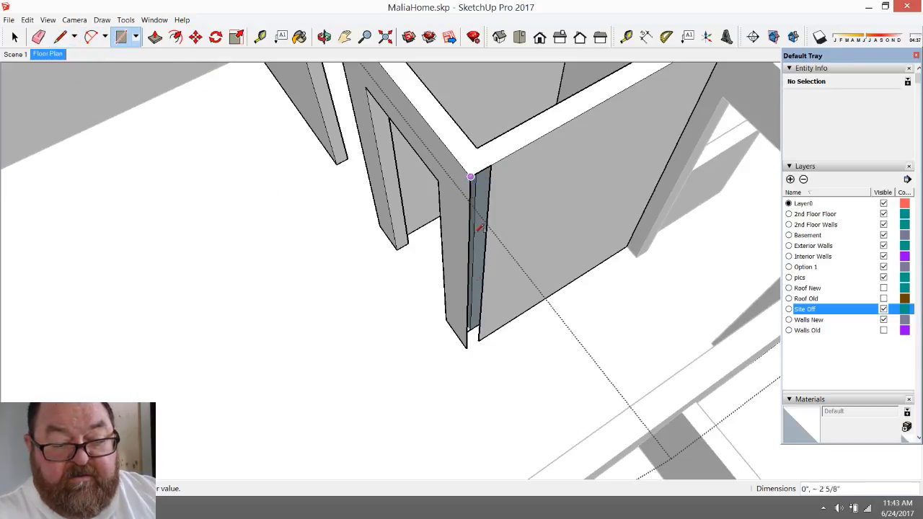
pyautogui.click(480, 339)
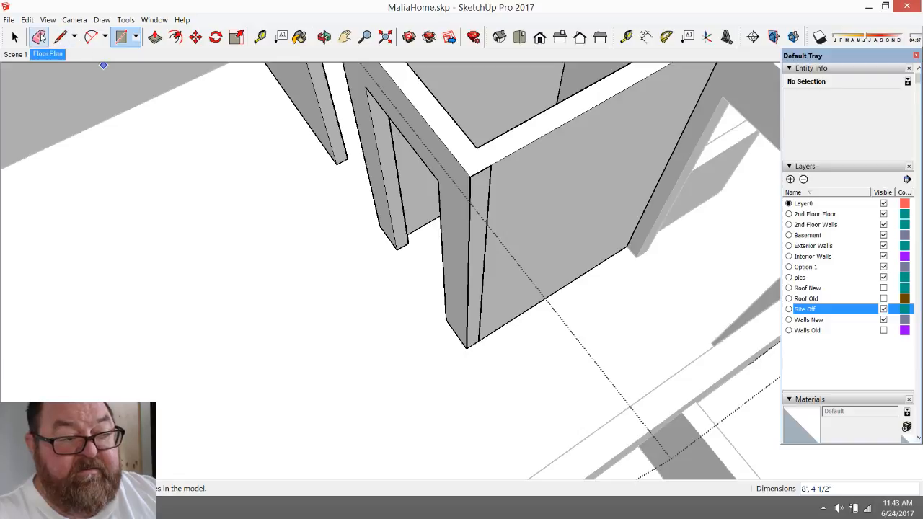
pyautogui.click(38, 37)
pyautogui.click(495, 176)
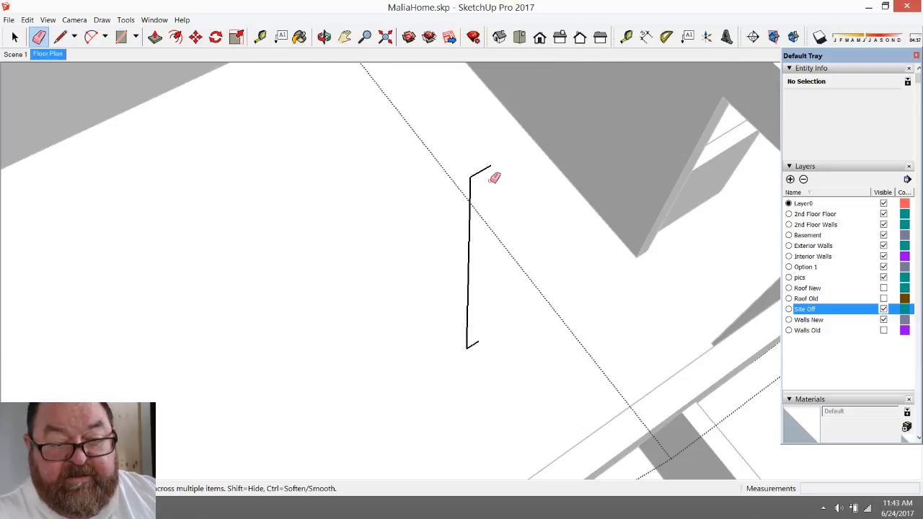
pyautogui.hotkey('ctrl', 'z')
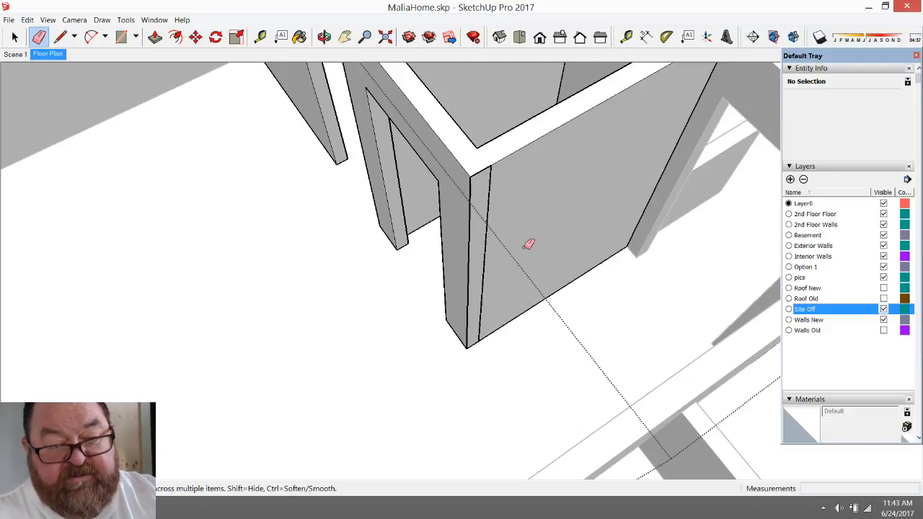
pyautogui.hotkey('ctrl', 'z')
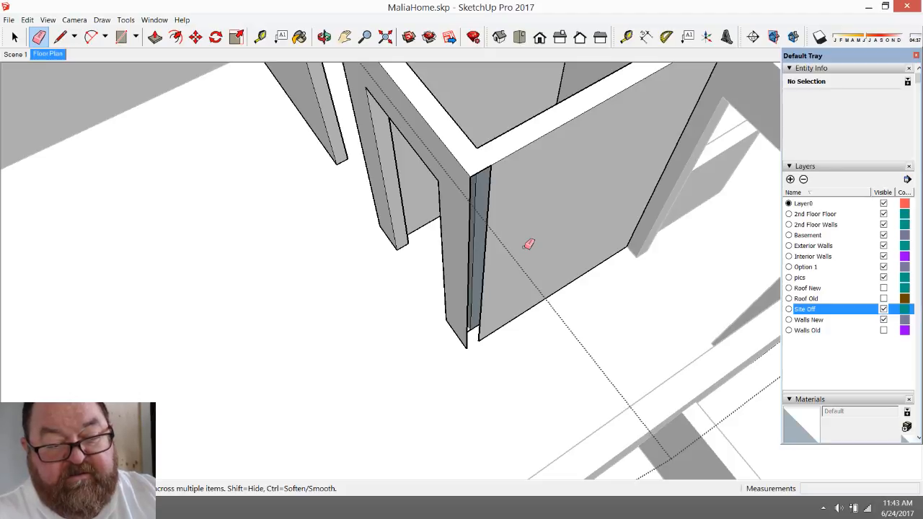
# - Explode the nested wall group that contains the open corner, and clear the selection
pyautogui.click(14, 36)
pyautogui.click(578, 188)
pyautogui.scroll(-3, 556, 217)
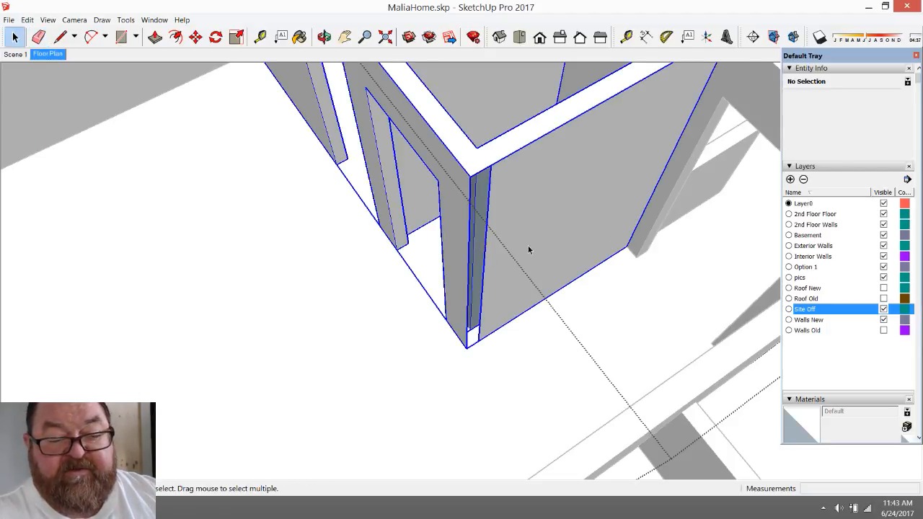
pyautogui.moveTo(528, 245); pyautogui.dragTo(351, 368, button='middle')
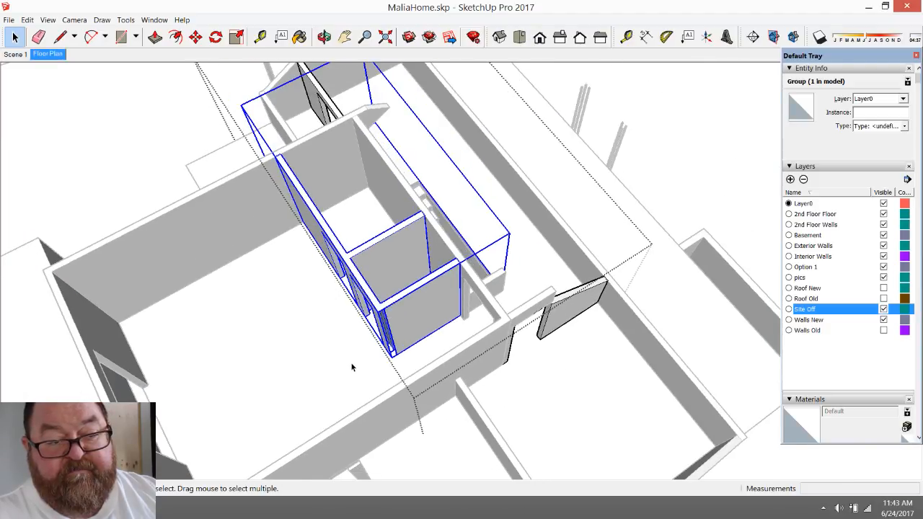
pyautogui.scroll(3, 352, 367)
pyautogui.rightClick(471, 269)
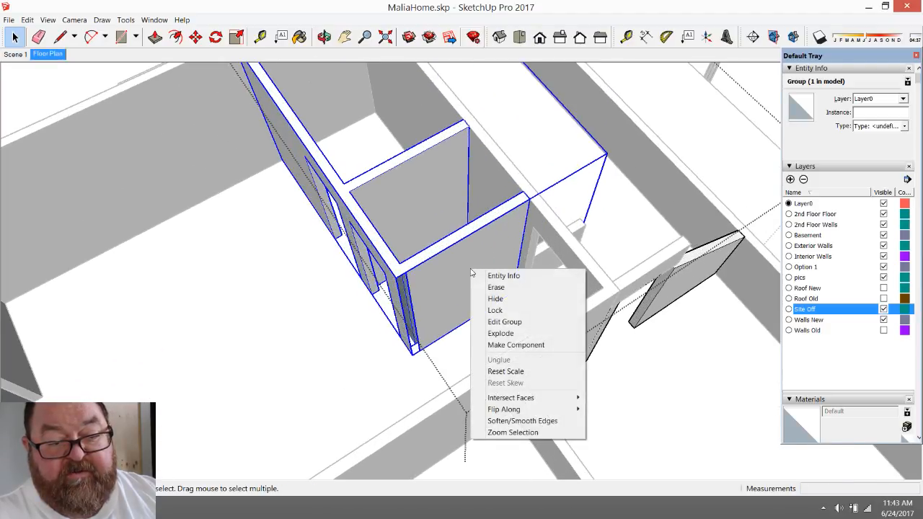
pyautogui.click(491, 334)
pyautogui.scroll(4, 614, 206)
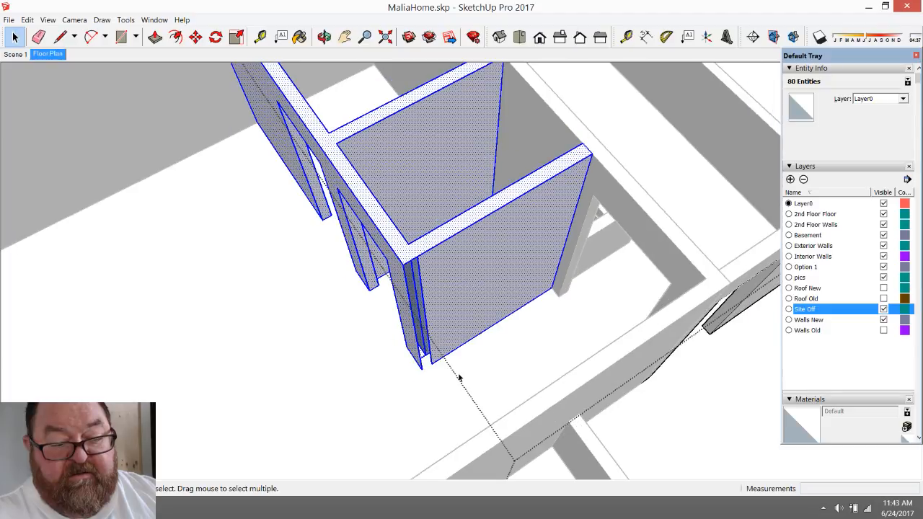
pyautogui.click(460, 378)
# - Close the open wall corner with an 8' by 4 1/2" rectangle and erase the vertical seam beside it
pyautogui.scroll(3, 424, 376)
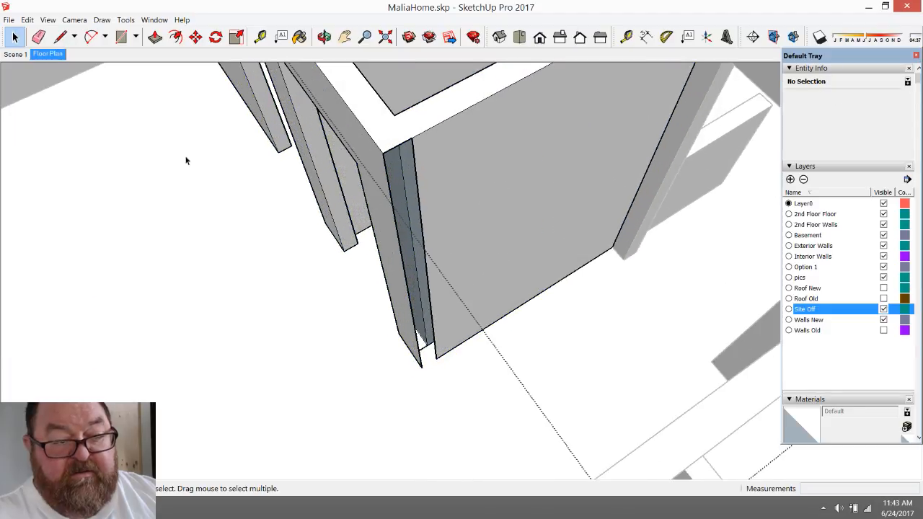
pyautogui.click(123, 41)
pyautogui.click(383, 153)
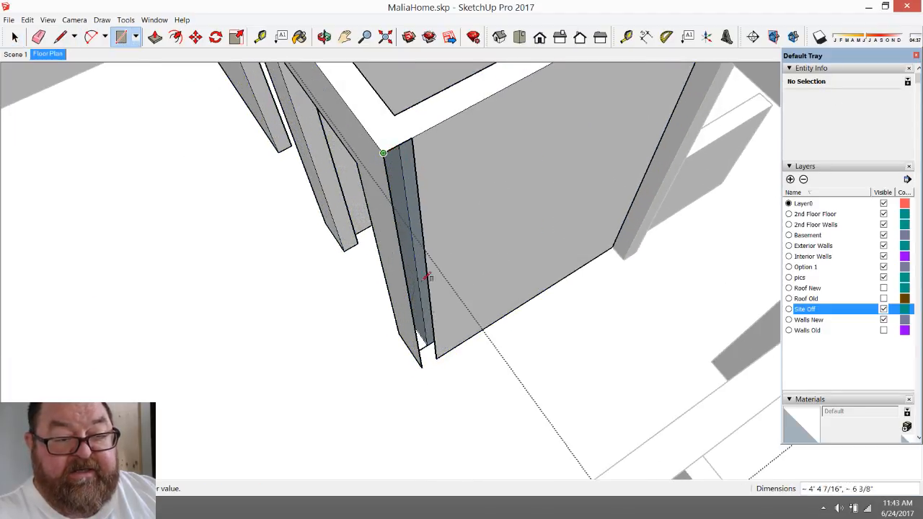
pyautogui.click(437, 359)
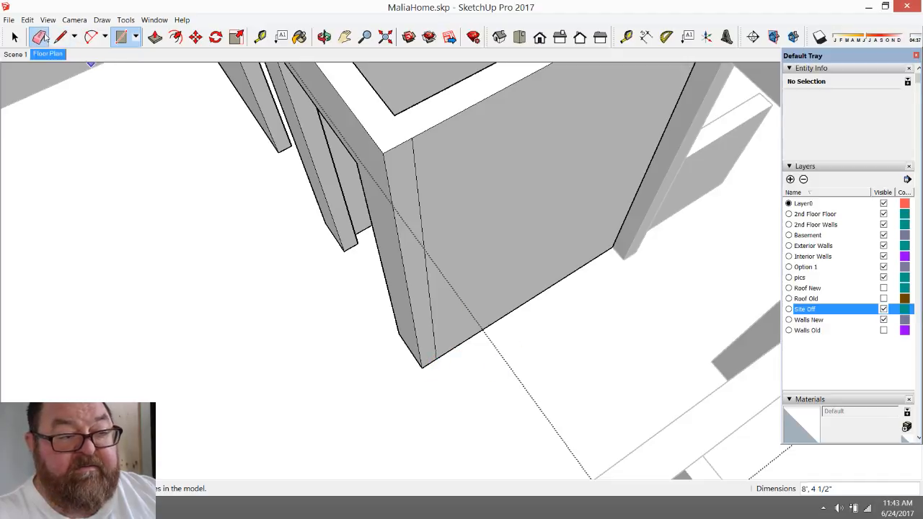
pyautogui.click(41, 38)
pyautogui.click(417, 177)
pyautogui.moveTo(419, 179); pyautogui.dragTo(496, 255, button='middle')
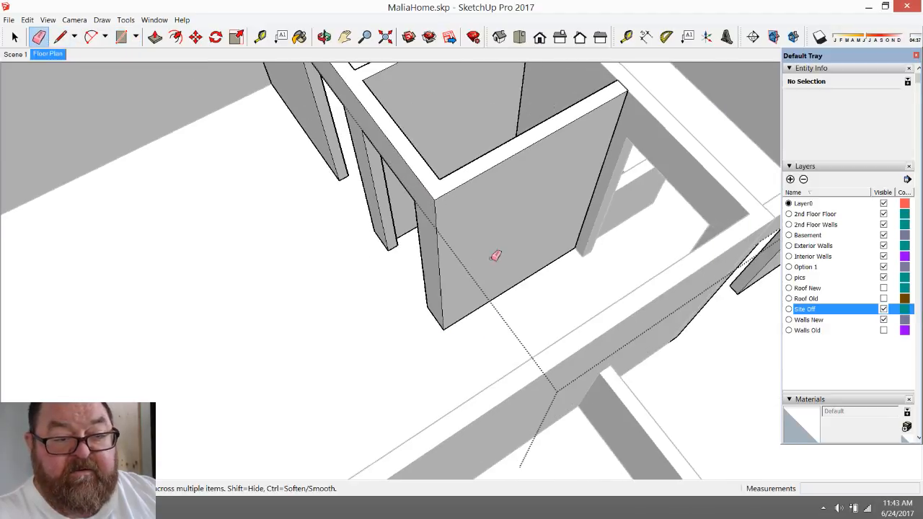
# - Examine the finished small rooms, the main room and the large opening in the exterior end wall from several sides
pyautogui.click(324, 37)
pyautogui.moveTo(466, 261)
pyautogui.mouseDown()
pyautogui.moveTo(510, 282)
pyautogui.moveTo(555, 240)
pyautogui.moveTo(556, 297)
pyautogui.moveTo(419, 336)
pyautogui.moveTo(644, 336)
pyautogui.moveTo(422, 336)
pyautogui.moveTo(325, 239)
pyautogui.moveTo(457, 298)
pyautogui.mouseUp()
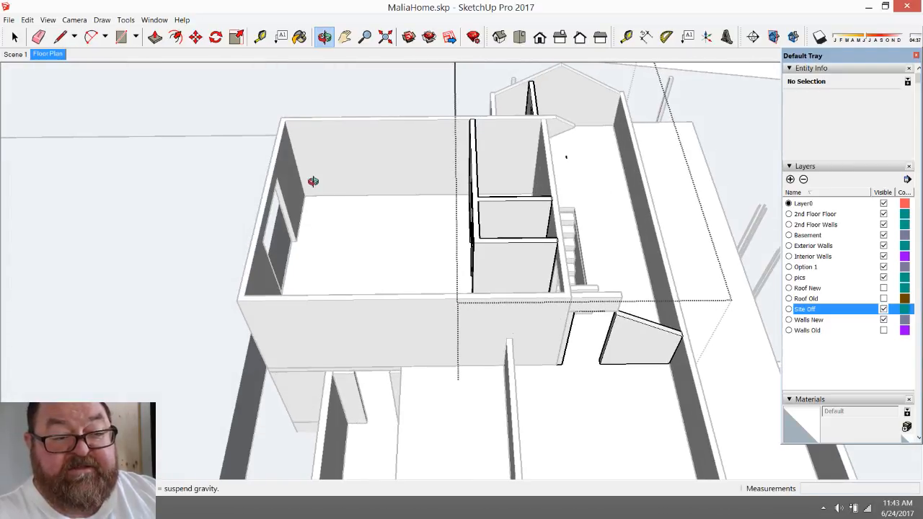
pyautogui.scroll(3, 380, 257)
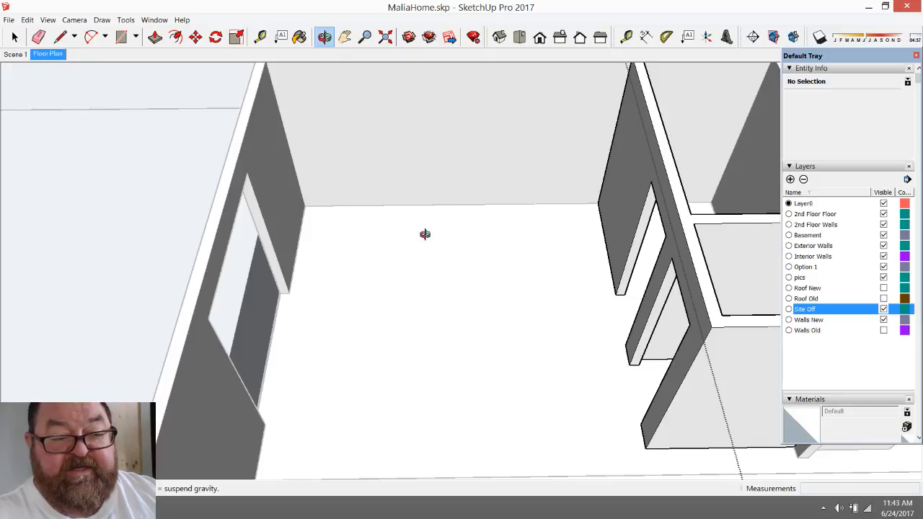
pyautogui.scroll(-4, 440, 251)
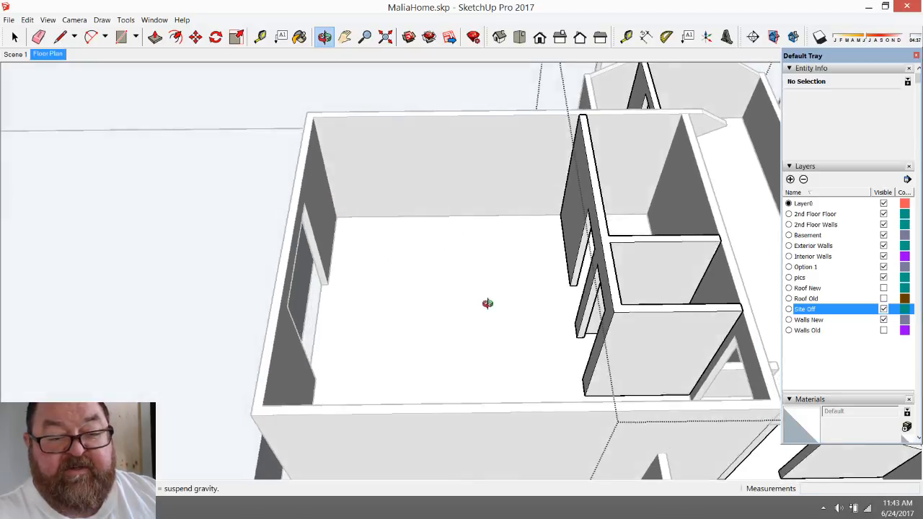
pyautogui.moveTo(489, 303); pyautogui.dragTo(547, 237)
pyautogui.scroll(-2, 362, 339)
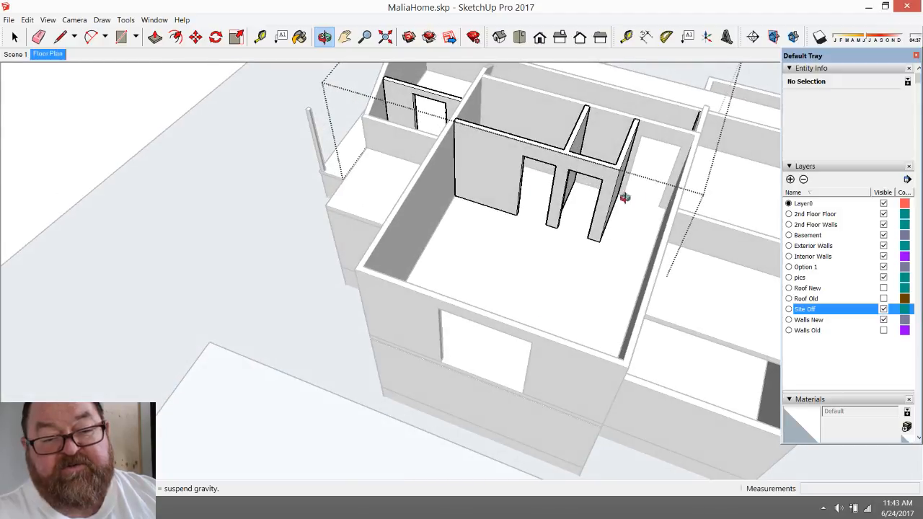
pyautogui.moveTo(557, 279); pyautogui.dragTo(500, 335)
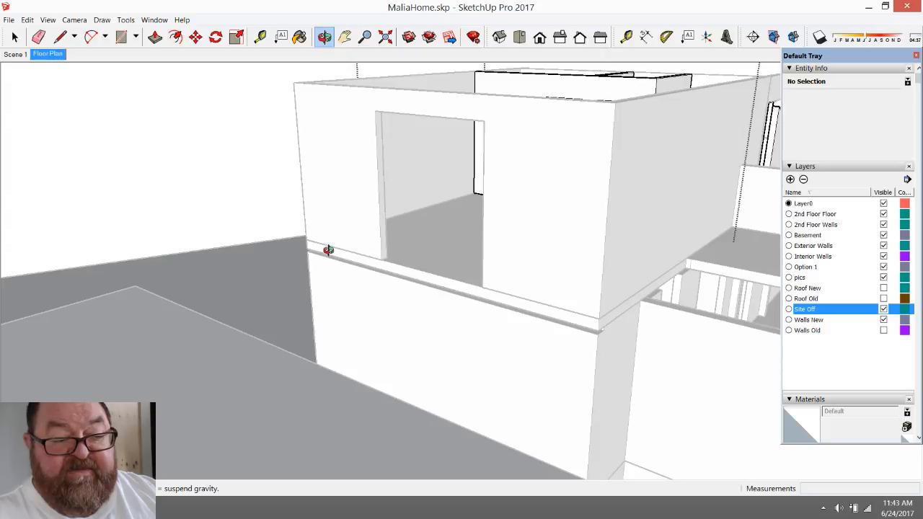
pyautogui.moveTo(259, 298); pyautogui.dragTo(514, 369)
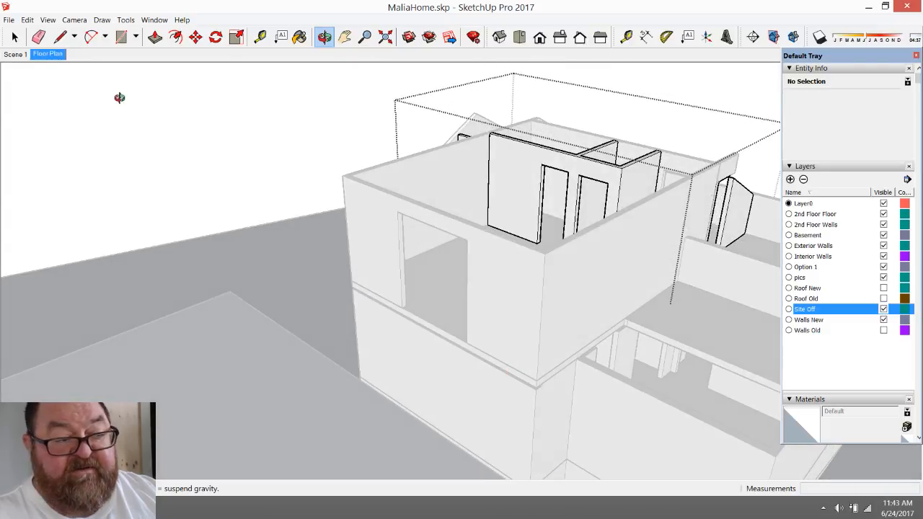
# - Close the open group and draw a 17' by 12' rectangle outward from the base of the second-floor end wall with the large opening
pyautogui.click(15, 37)
pyautogui.click(169, 131)
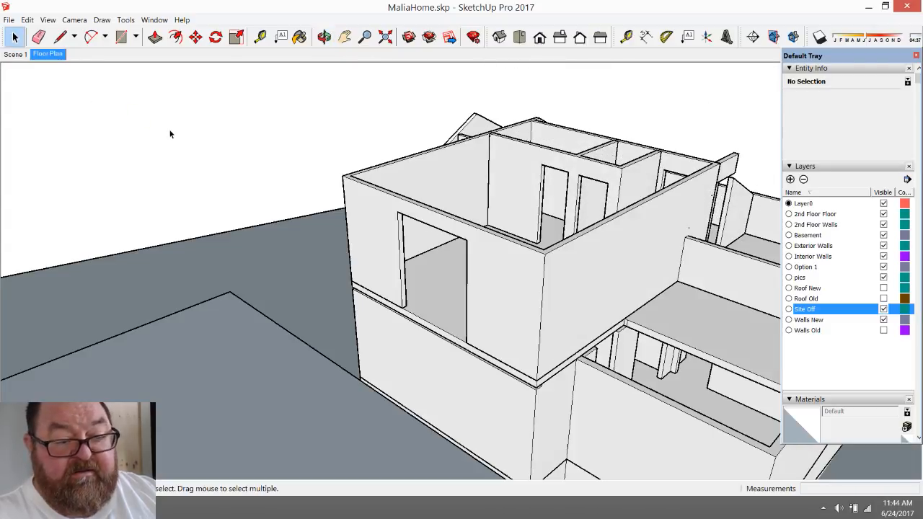
pyautogui.scroll(-2, 340, 208)
pyautogui.scroll(3, 402, 339)
pyautogui.scroll(1, 402, 343)
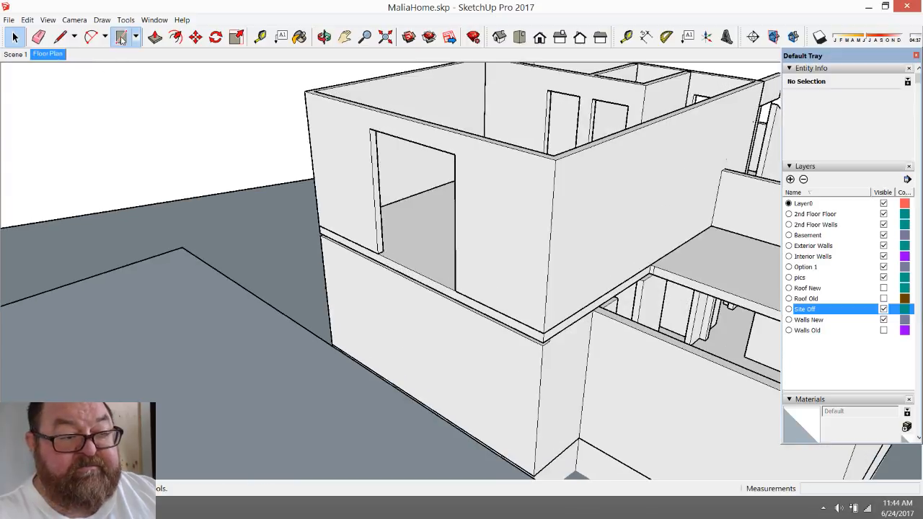
pyautogui.click(121, 37)
pyautogui.click(319, 225)
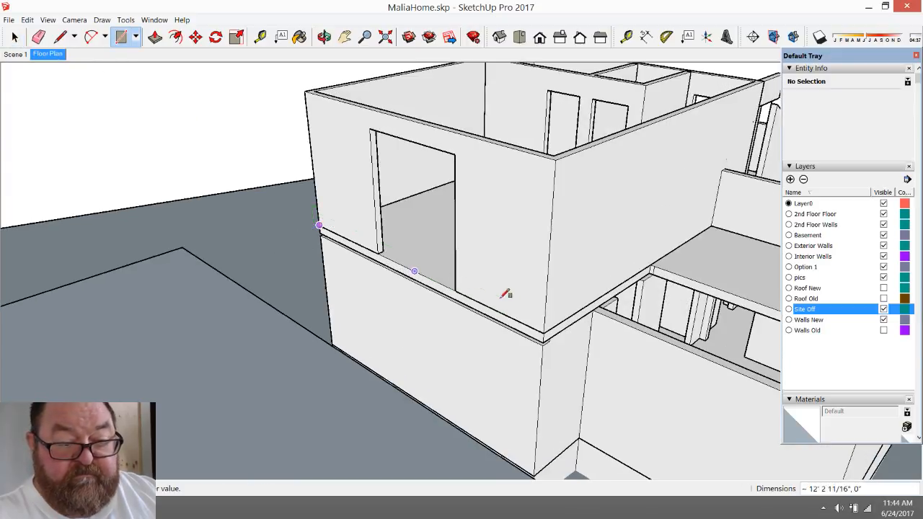
pyautogui.click(544, 333)
pyautogui.scroll(-1, 450, 388)
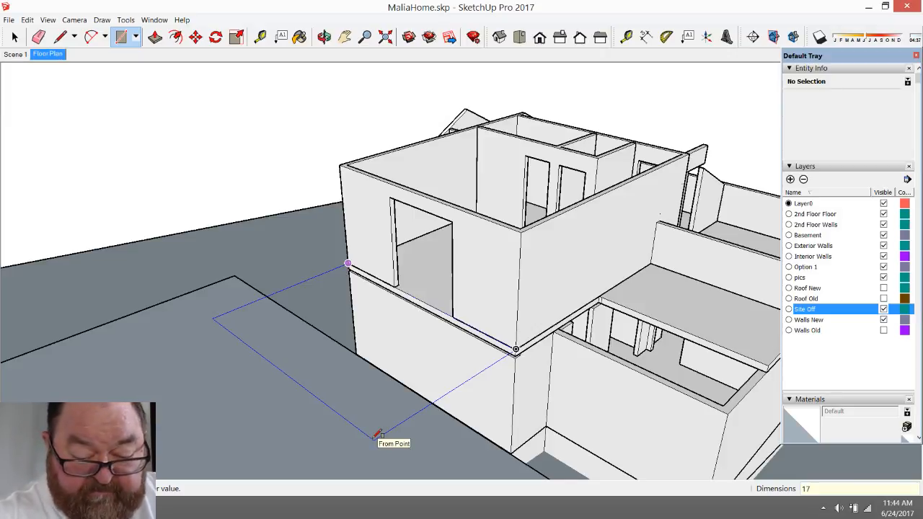
pyautogui.write("17',12")
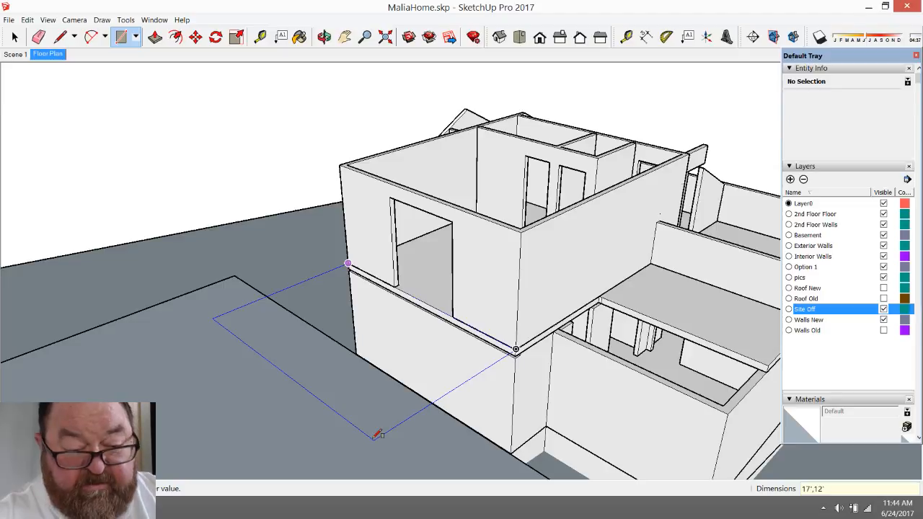
pyautogui.write("'")
pyautogui.press('Return')
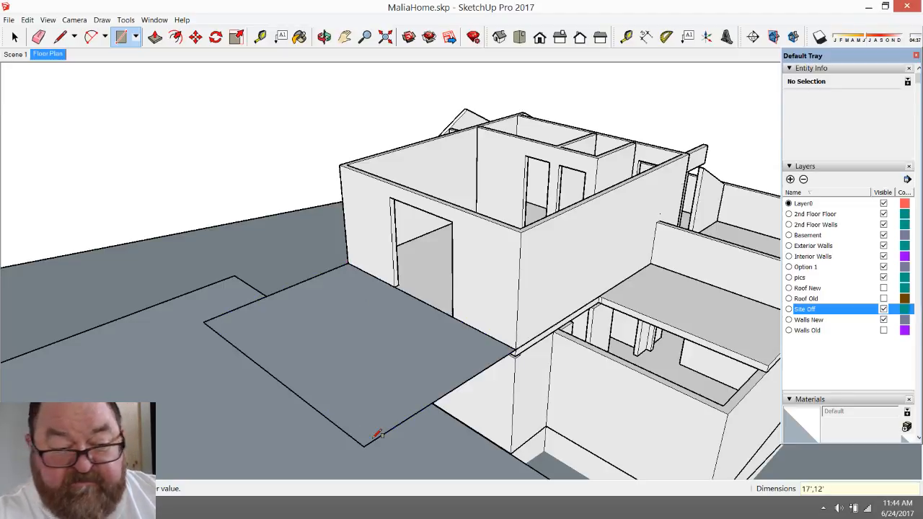
# - Push/Pull the 17' by 12' rectangle outside the second-floor end wall downward 10" to form a platform slab
pyautogui.scroll(-1, 404, 261)
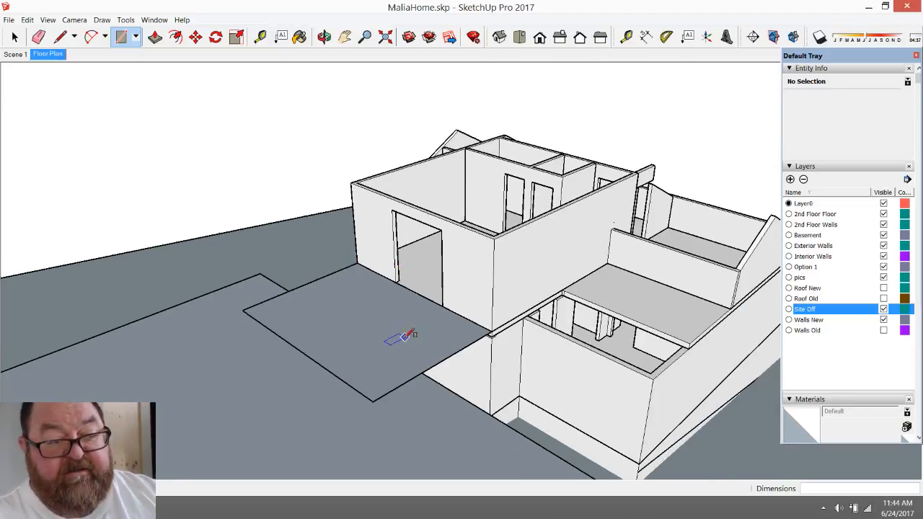
pyautogui.scroll(-1, 392, 336)
pyautogui.click(156, 37)
pyautogui.click(382, 404)
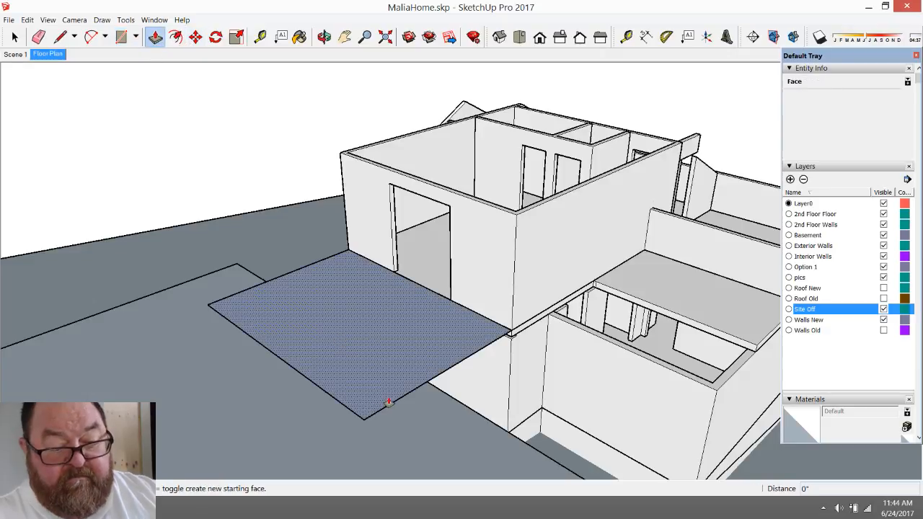
pyautogui.write('10')
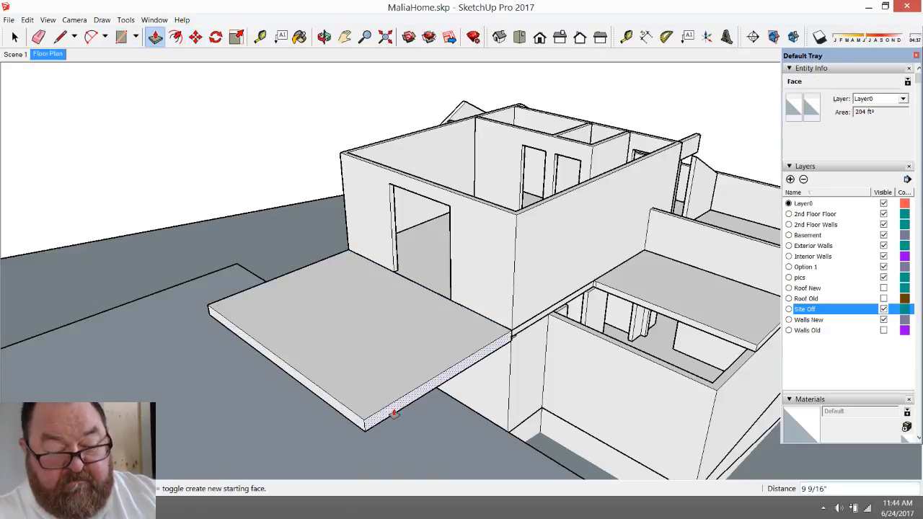
pyautogui.press('Return')
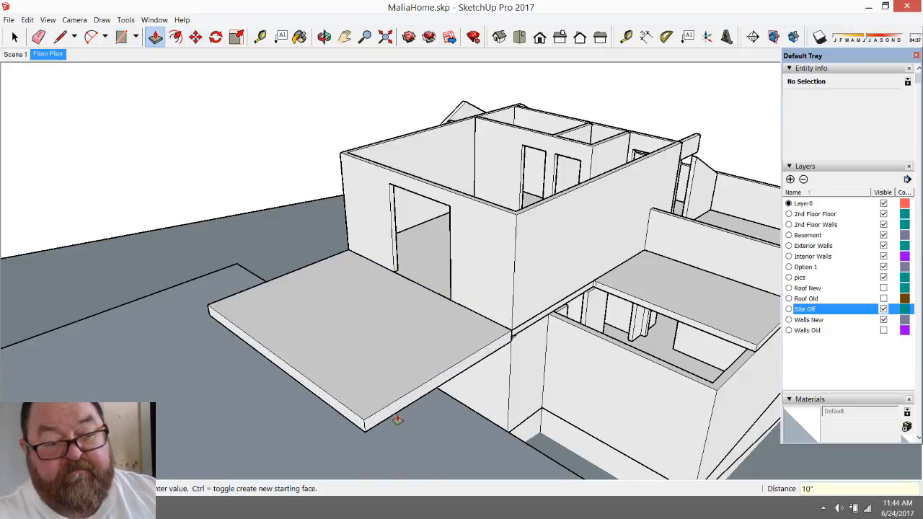
# - Examine how the platform slab sits relative to the house and the surrounding site, from low side angles and from a distance
pyautogui.scroll(-2, 497, 274)
pyautogui.scroll(3, 377, 347)
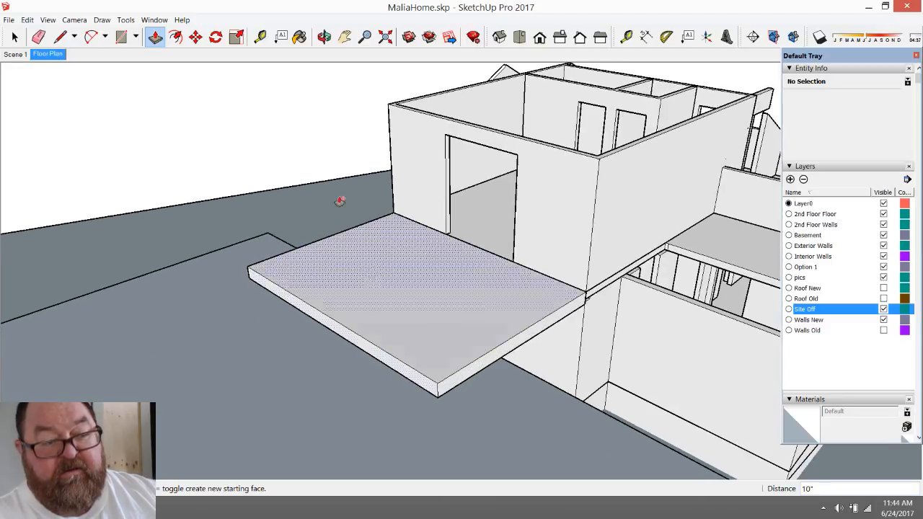
pyautogui.click(325, 36)
pyautogui.moveTo(328, 187); pyautogui.dragTo(324, 238)
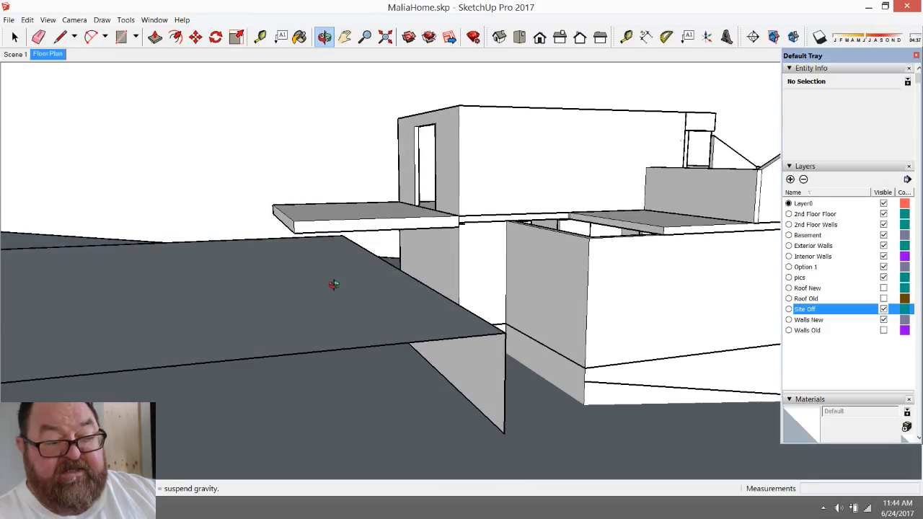
pyautogui.moveTo(334, 285); pyautogui.dragTo(390, 332)
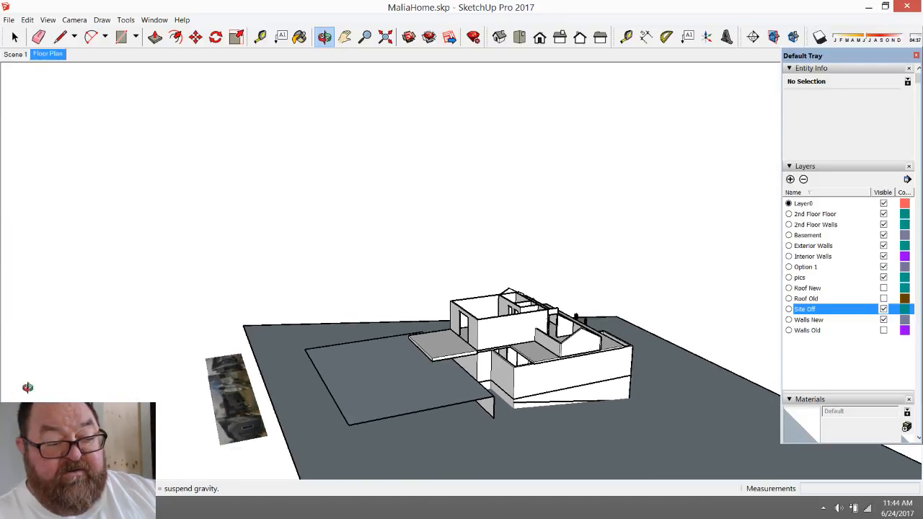
pyautogui.scroll(-2, 477, 318)
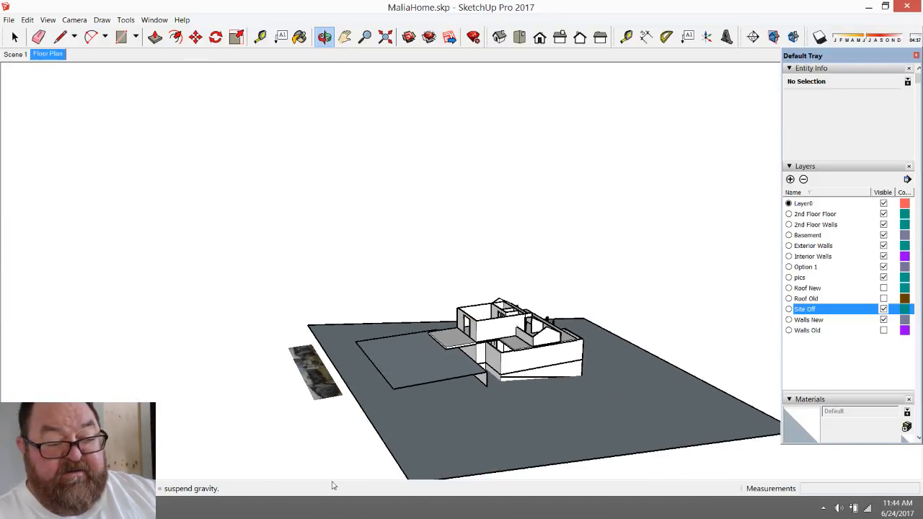
# - Undo the last extrusion that formed the slab projecting outside the upper-floor wall opening
pyautogui.moveTo(448, 367); pyautogui.dragTo(554, 381)
pyautogui.scroll(3, 550, 376)
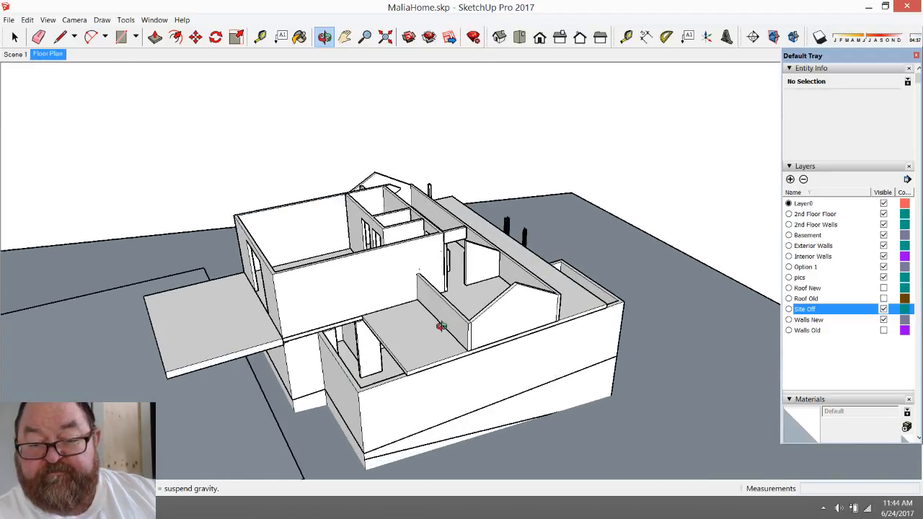
pyautogui.moveTo(442, 326); pyautogui.dragTo(476, 346)
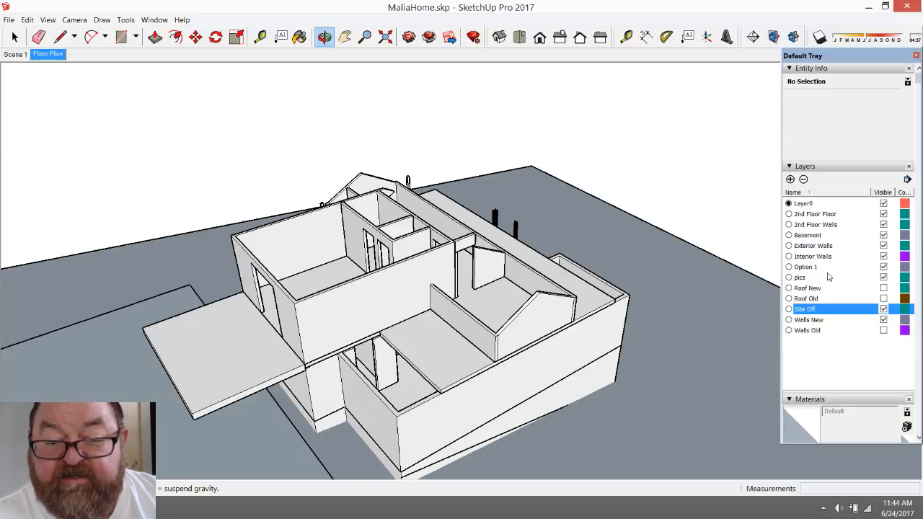
pyautogui.moveTo(466, 247); pyautogui.dragTo(421, 329)
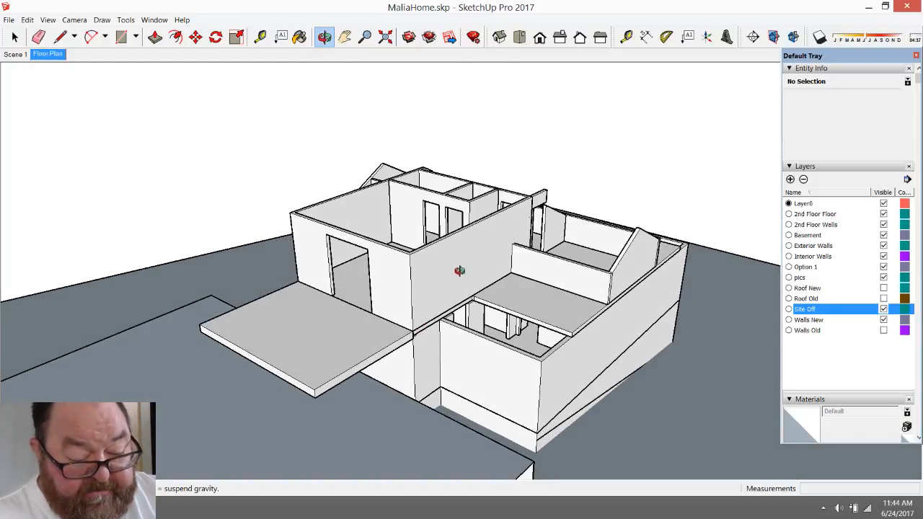
pyautogui.hotkey('ctrl', 'z')
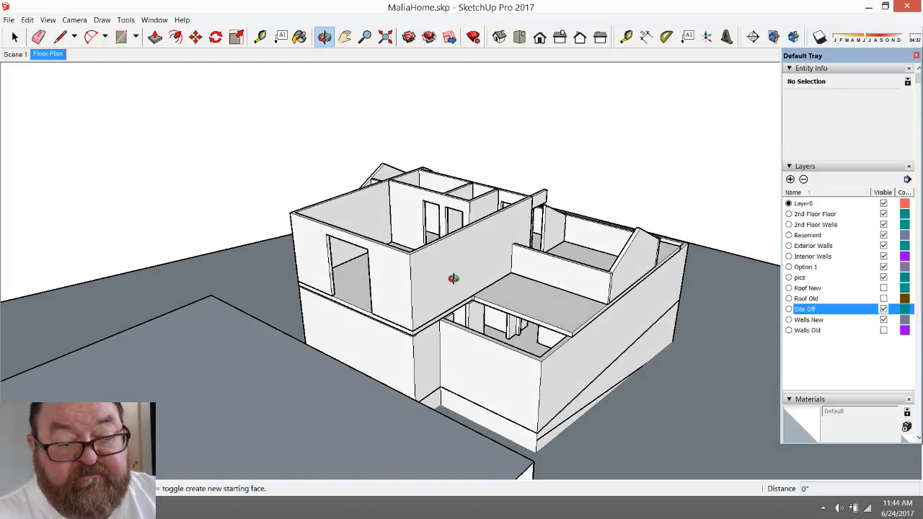
# - Delete the short stray edge on the upper floor inside the Option 1 interior walls group, and leave the group
pyautogui.moveTo(478, 306); pyautogui.dragTo(436, 347, button='middle')
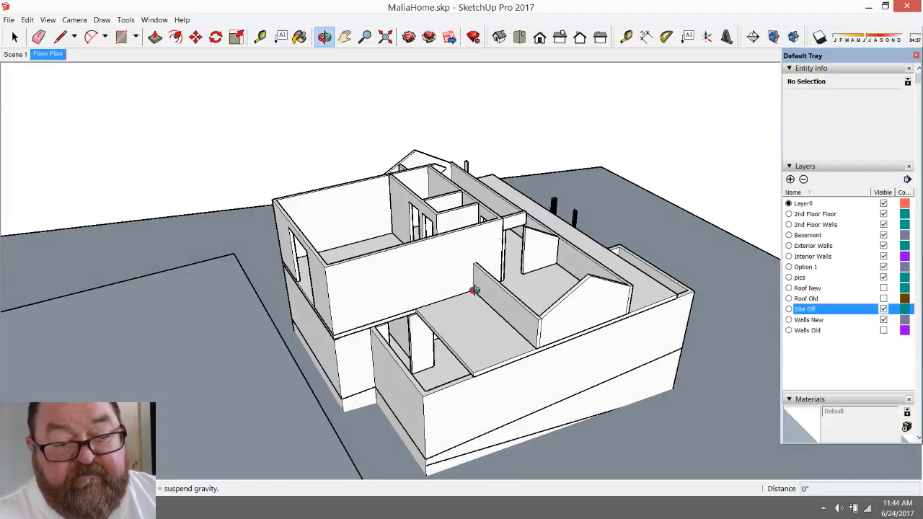
pyautogui.moveTo(474, 291); pyautogui.dragTo(594, 258, button='middle')
pyautogui.scroll(4, 468, 157)
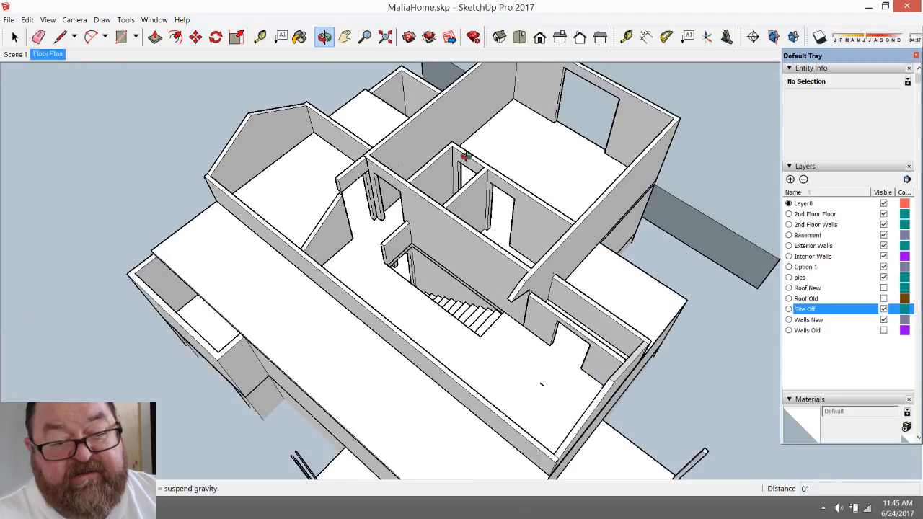
pyautogui.scroll(-3, 473, 335)
pyautogui.moveTo(454, 400); pyautogui.dragTo(523, 268, button='middle')
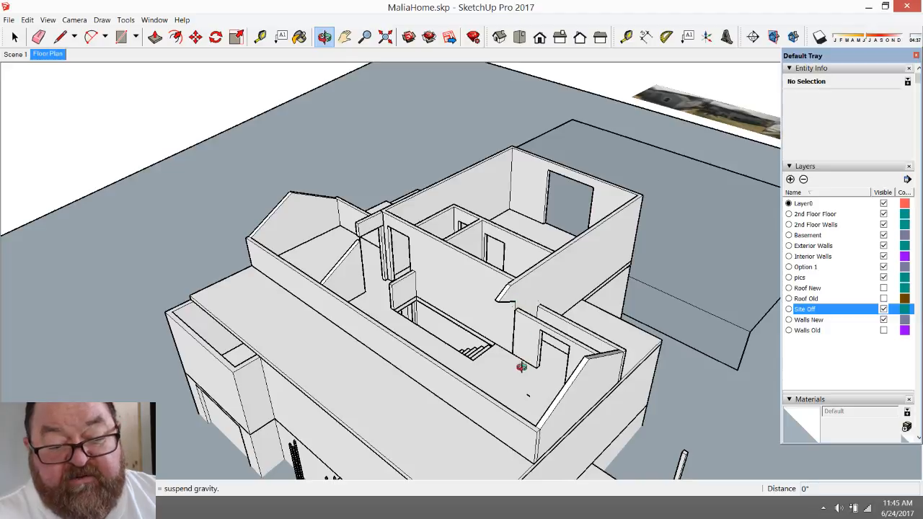
pyautogui.scroll(2, 540, 408)
pyautogui.press('space')
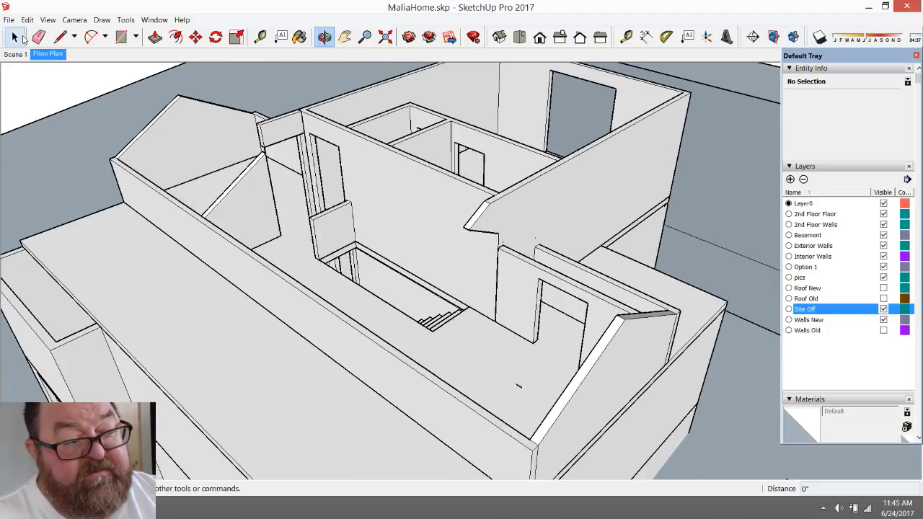
pyautogui.click(521, 389)
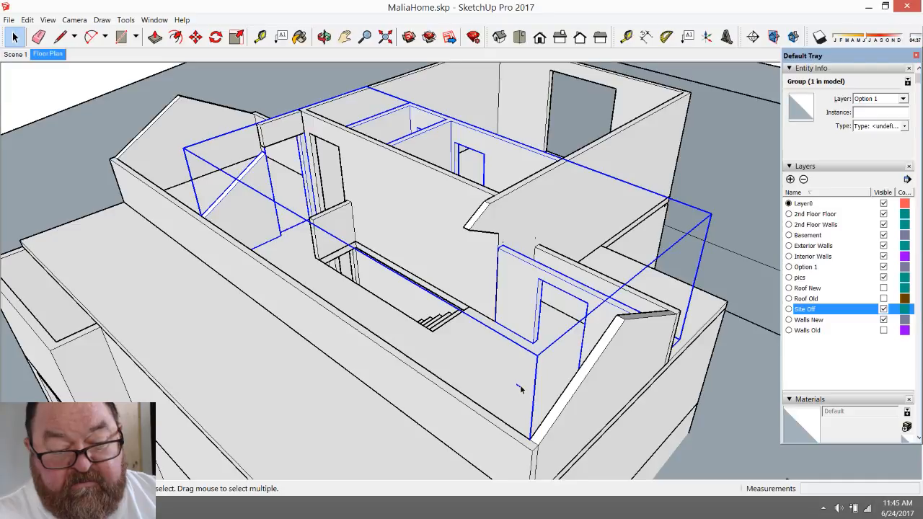
pyautogui.doubleClick(520, 389)
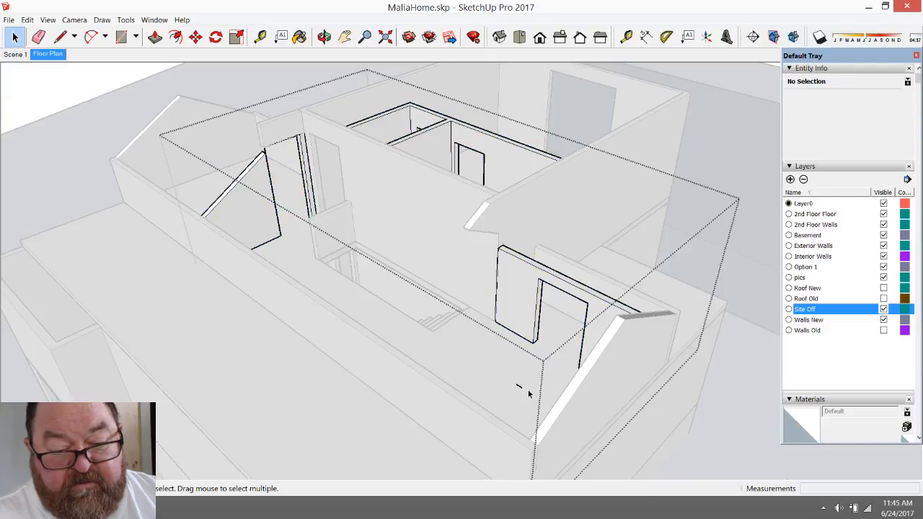
pyautogui.click(519, 386)
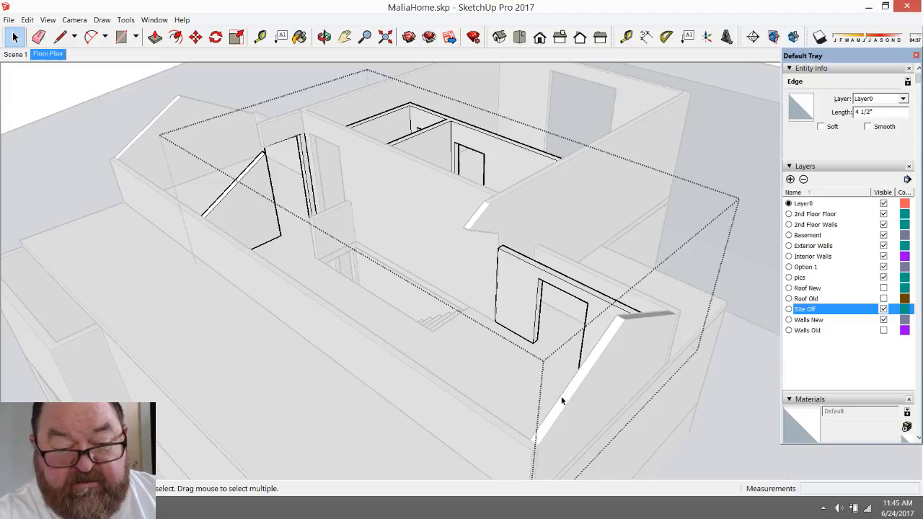
pyautogui.press('Escape')
pyautogui.scroll(-3, 563, 401)
pyautogui.click(134, 146)
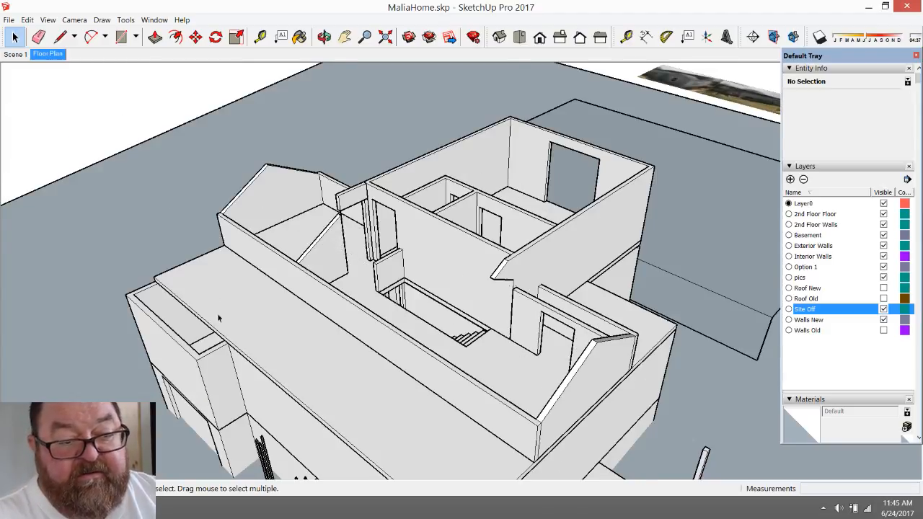
# - Examine the doorway, wall header and sloped partition at the upper-floor hallway, checking which group the doorway framing belongs to
pyautogui.scroll(-2, 220, 321)
pyautogui.click(322, 36)
pyautogui.moveTo(293, 244); pyautogui.dragTo(291, 189)
pyautogui.scroll(3, 339, 343)
pyautogui.scroll(3, 296, 205)
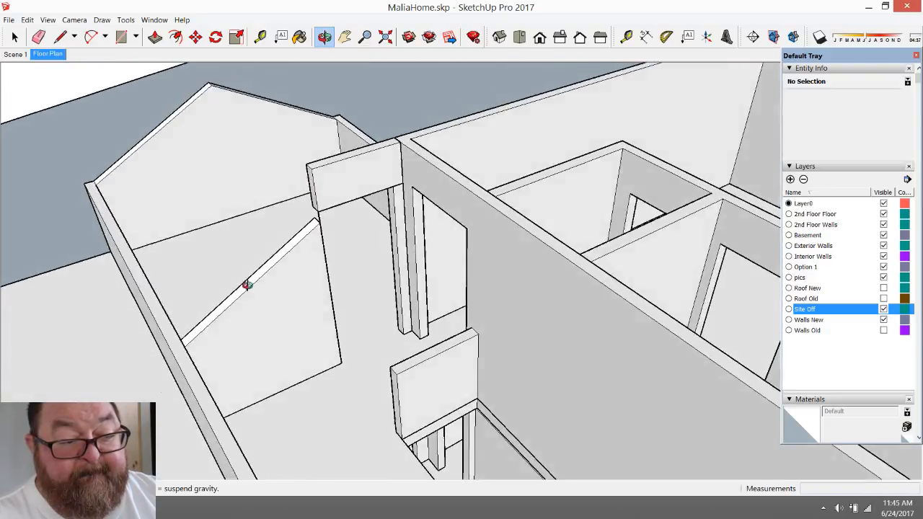
pyautogui.scroll(3, 217, 260)
pyautogui.moveTo(205, 246); pyautogui.dragTo(295, 259)
pyautogui.press('space')
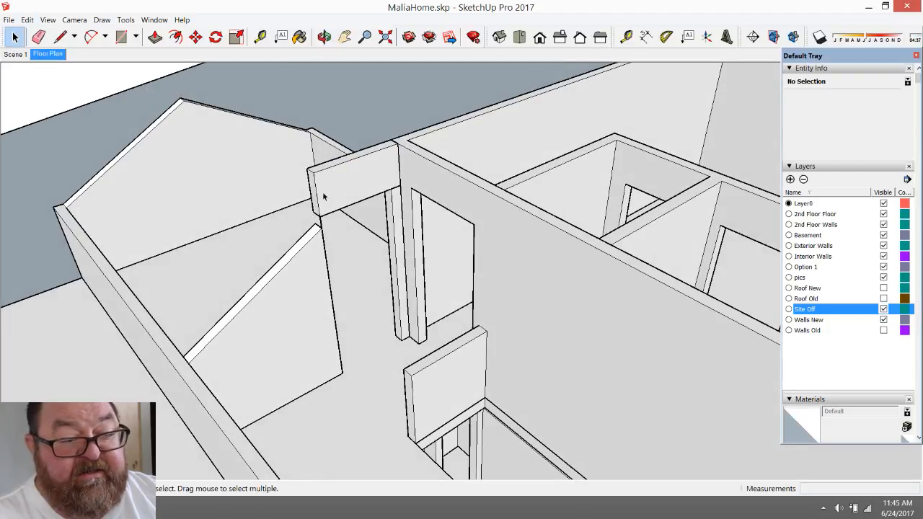
pyautogui.click(394, 196)
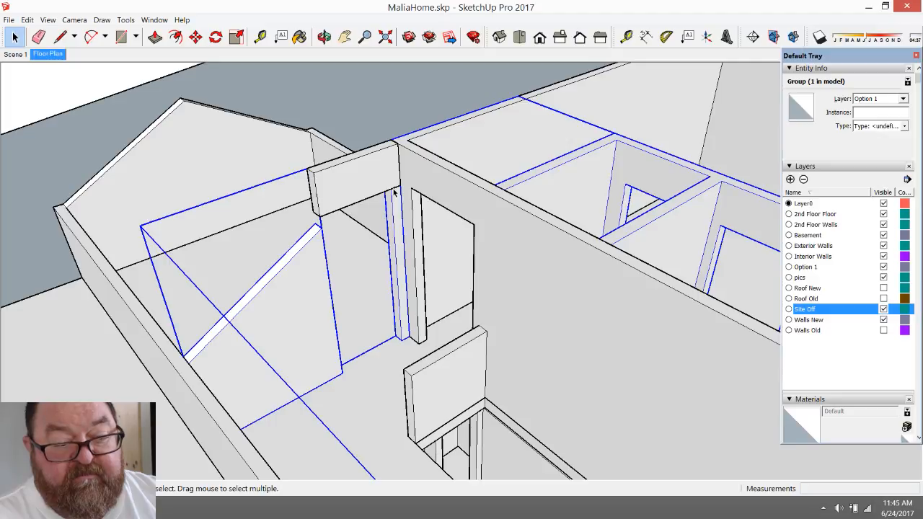
pyautogui.click(396, 108)
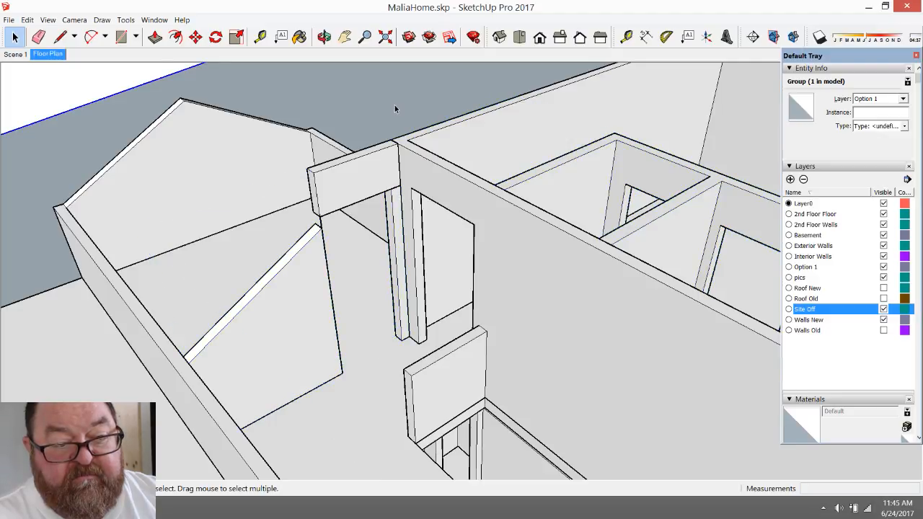
pyautogui.scroll(-3, 351, 223)
pyautogui.scroll(-3, 370, 204)
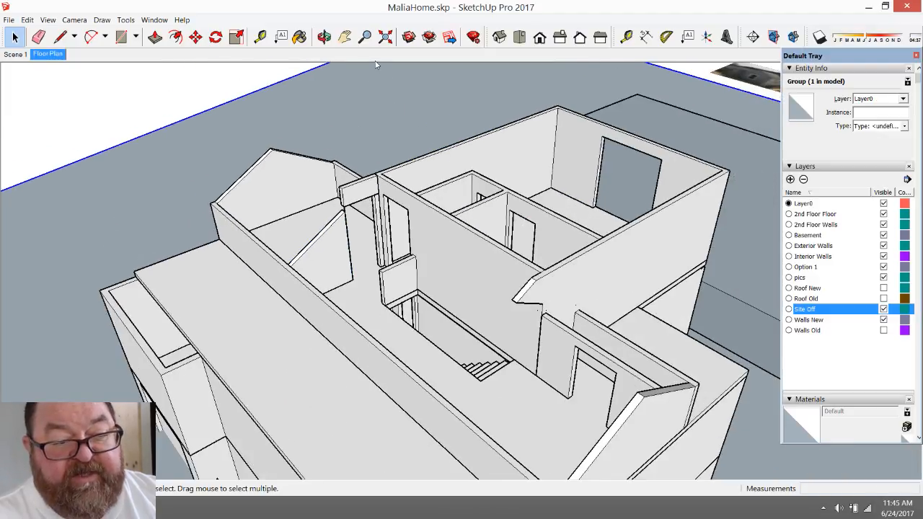
# - Examine the upper-floor layout around the staircase from the front of the house
pyautogui.click(324, 36)
pyautogui.moveTo(418, 289); pyautogui.dragTo(659, 394)
pyautogui.scroll(3, 552, 268)
pyautogui.scroll(-3, 364, 334)
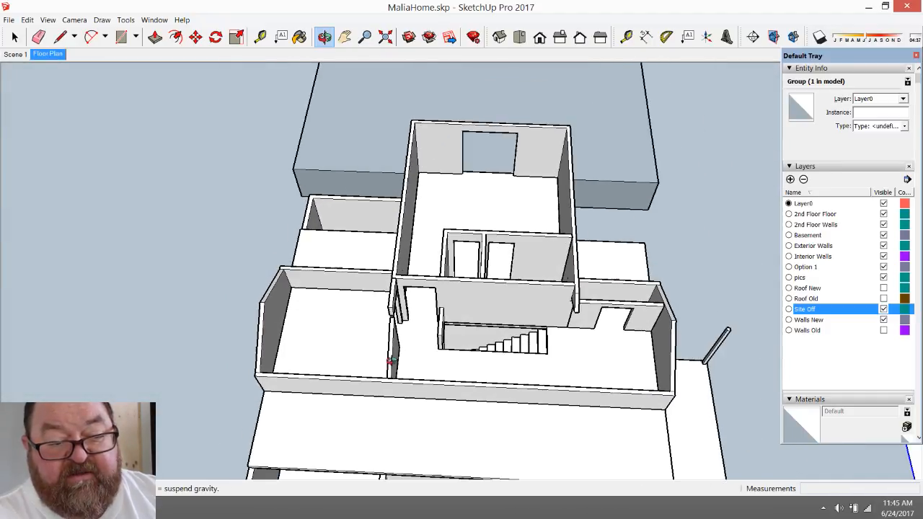
pyautogui.moveTo(555, 380); pyautogui.dragTo(479, 321)
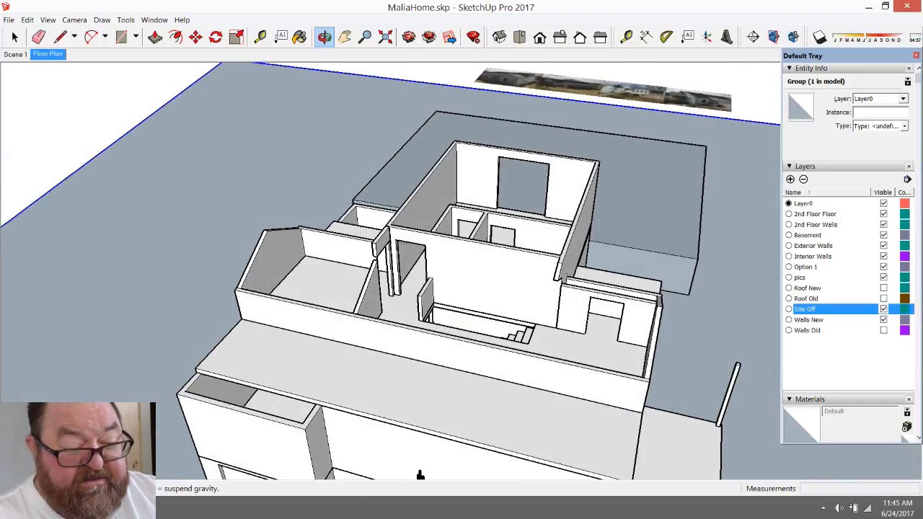
# - Check the live chat on the YouTube Live Dashboard and return to SketchUp
pyautogui.hotkey('alt', 'Tab')
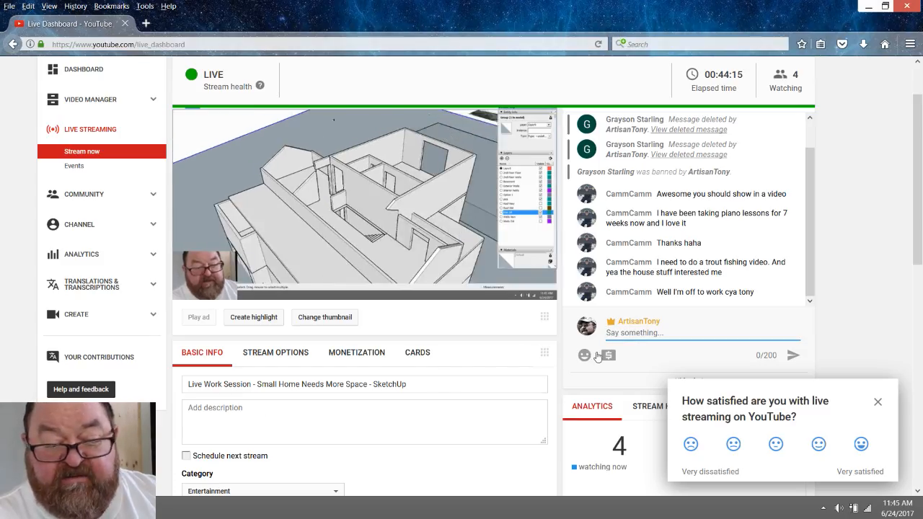
pyautogui.hotkey('alt', 'Tab')
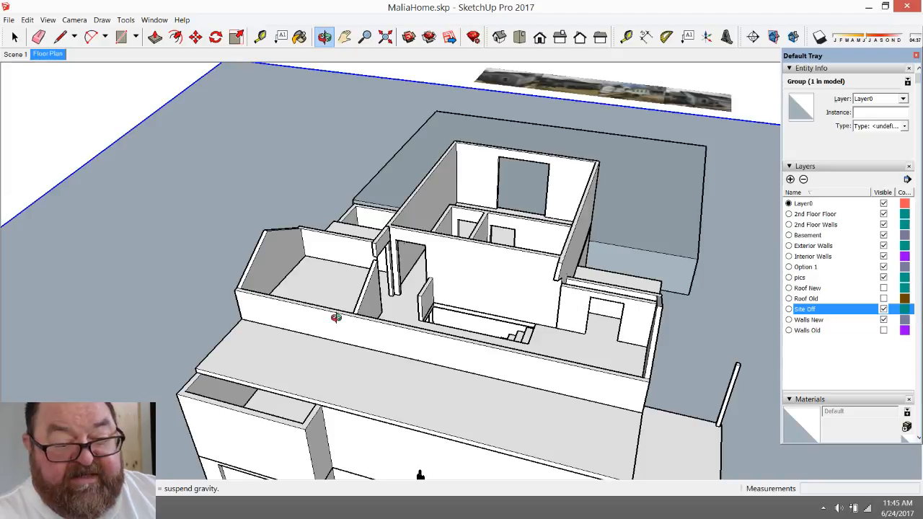
# - Examine the large rear room, its wall opening and the two small adjoining rooms on the upper floor
pyautogui.moveTo(413, 319); pyautogui.dragTo(325, 375)
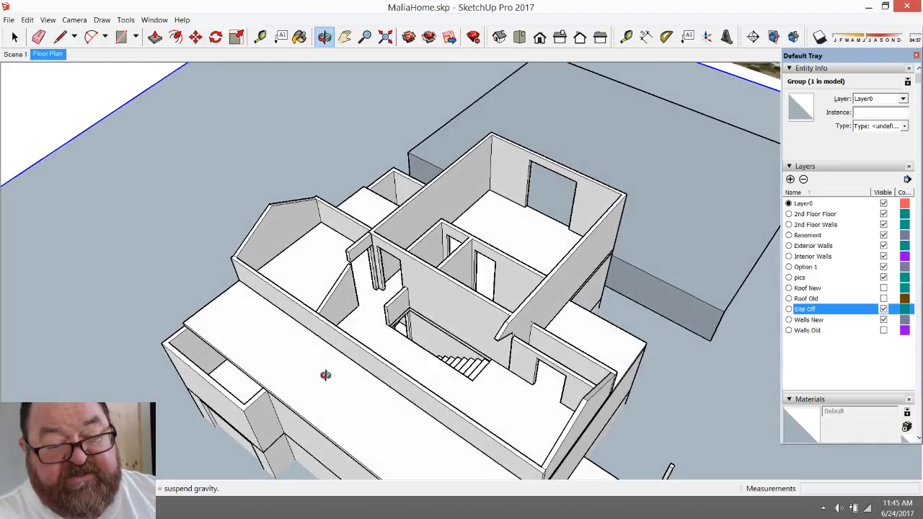
pyautogui.scroll(5, 526, 230)
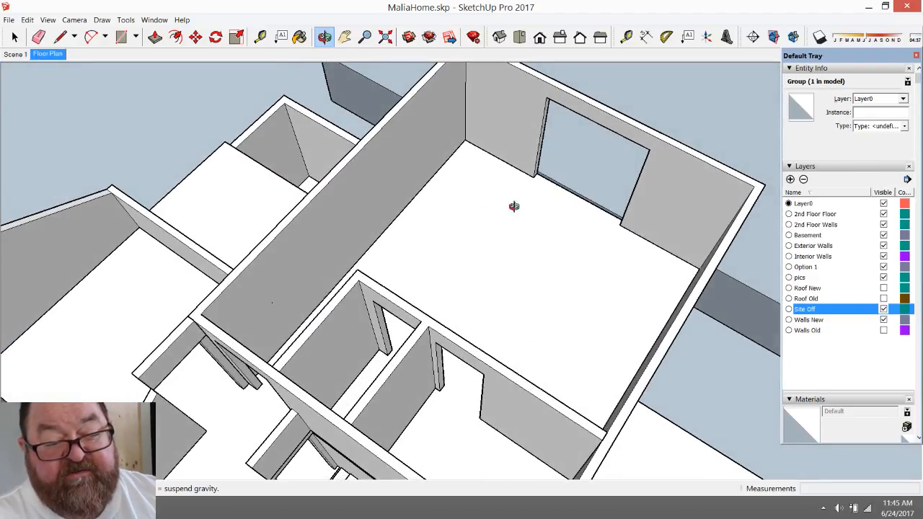
pyautogui.moveTo(495, 322); pyautogui.dragTo(494, 316)
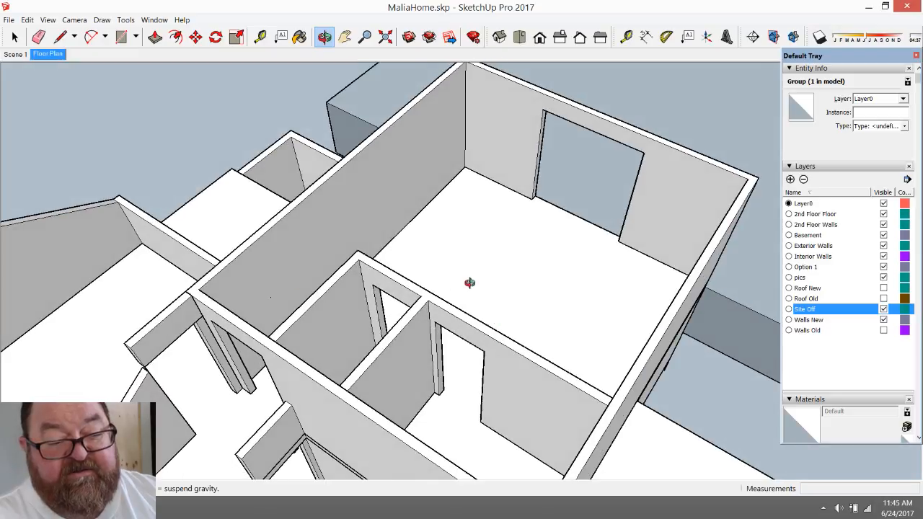
pyautogui.scroll(-4, 479, 303)
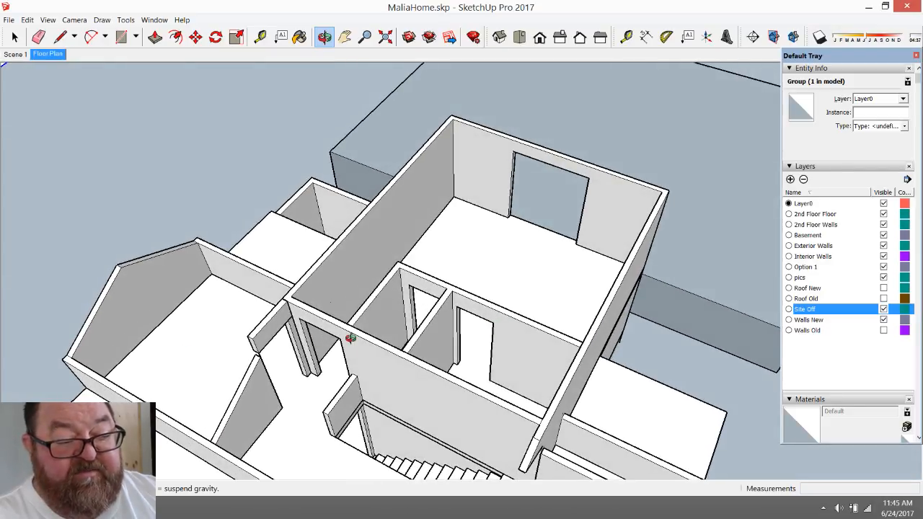
pyautogui.moveTo(350, 338); pyautogui.dragTo(511, 389)
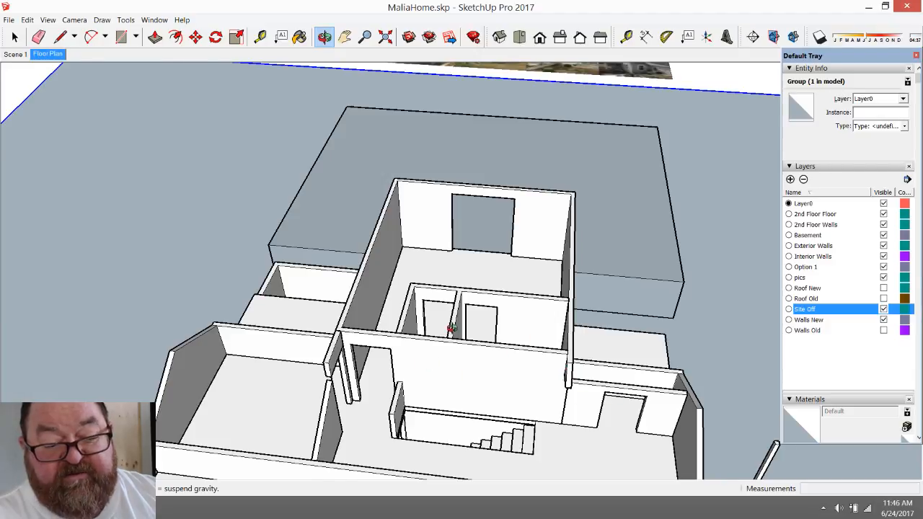
pyautogui.moveTo(452, 328); pyautogui.dragTo(631, 369)
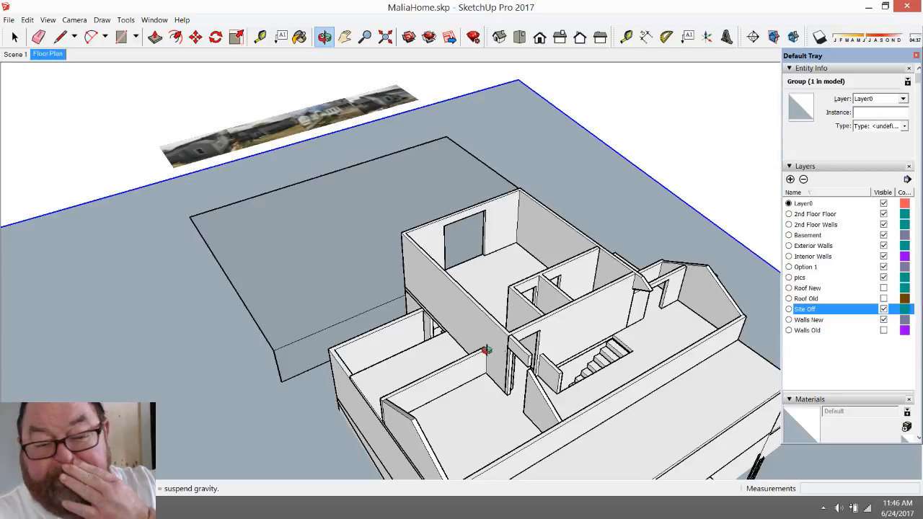
# - Make the Roof New layer visible over the house model
pyautogui.moveTo(477, 367); pyautogui.dragTo(438, 336)
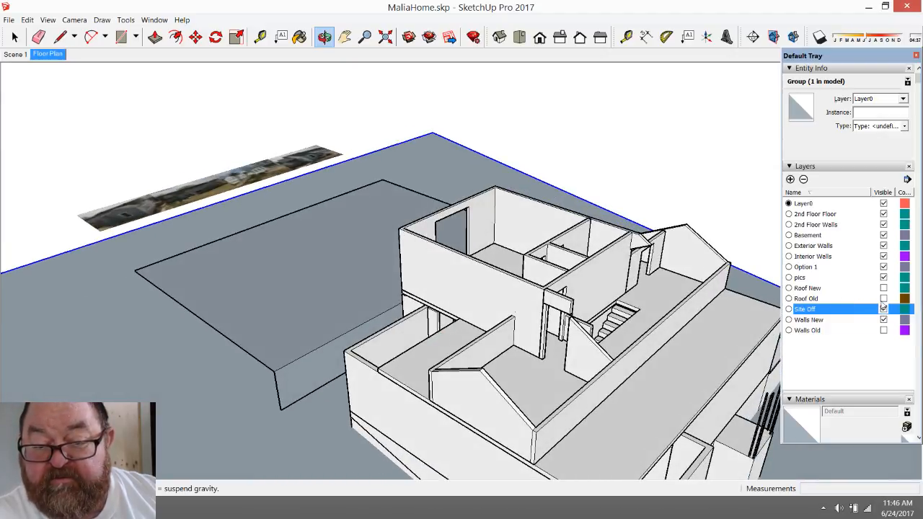
pyautogui.click(884, 288)
pyautogui.moveTo(578, 334); pyautogui.dragTo(345, 311)
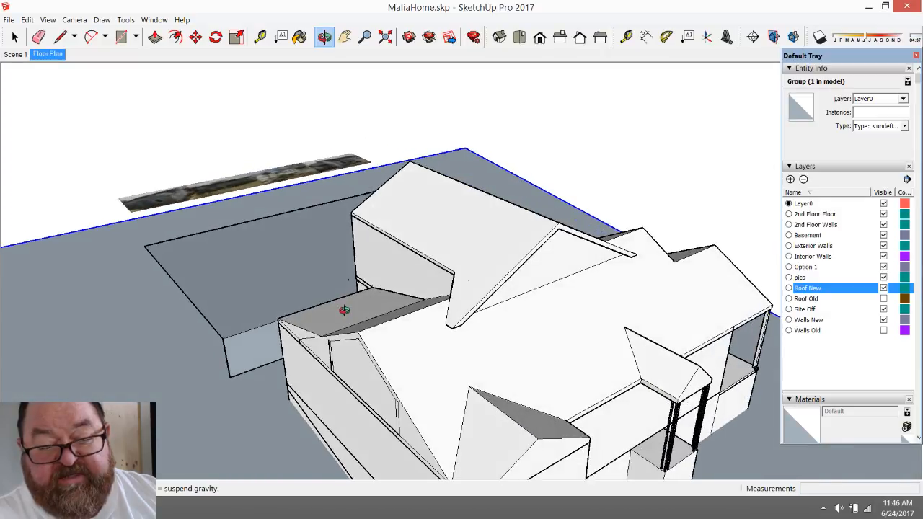
# - Examine the reference photos of the existing house's front and rear beside the site
pyautogui.moveTo(640, 318); pyautogui.dragTo(432, 209)
pyautogui.scroll(5, 432, 209)
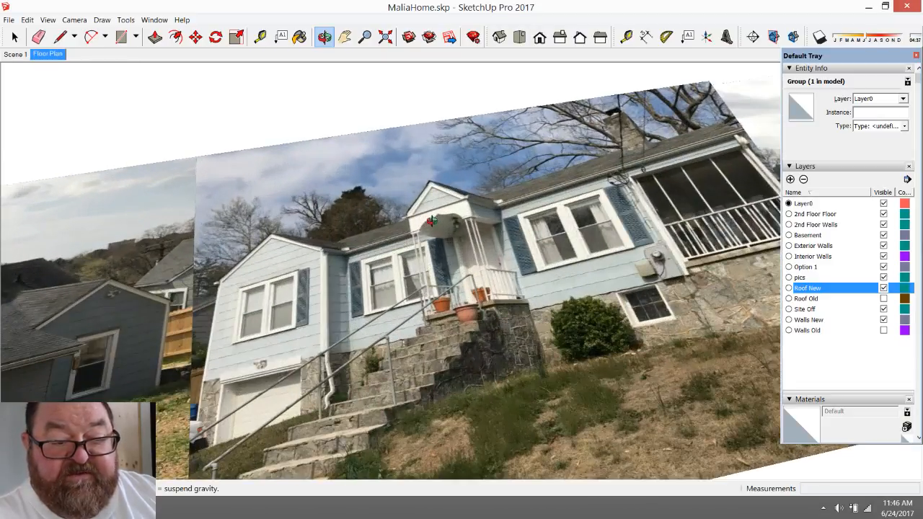
pyautogui.moveTo(496, 267); pyautogui.dragTo(445, 363)
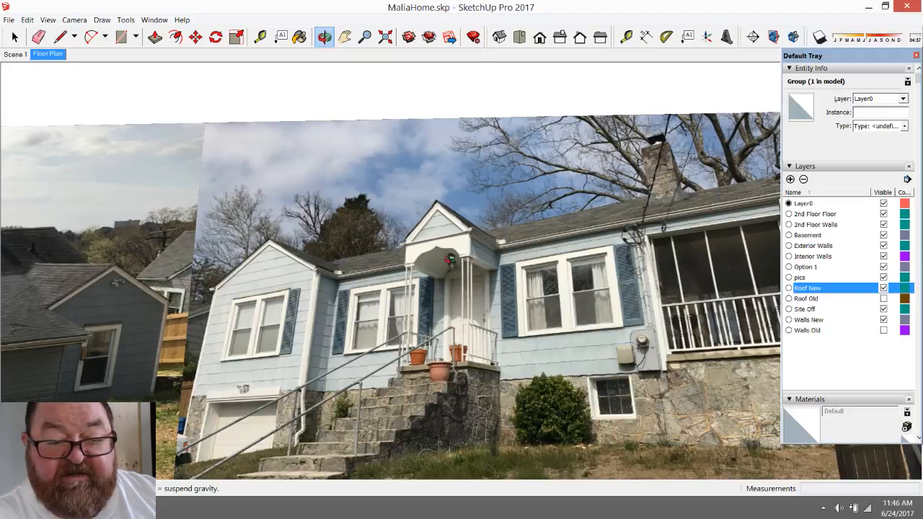
pyautogui.moveTo(260, 246); pyautogui.dragTo(384, 288)
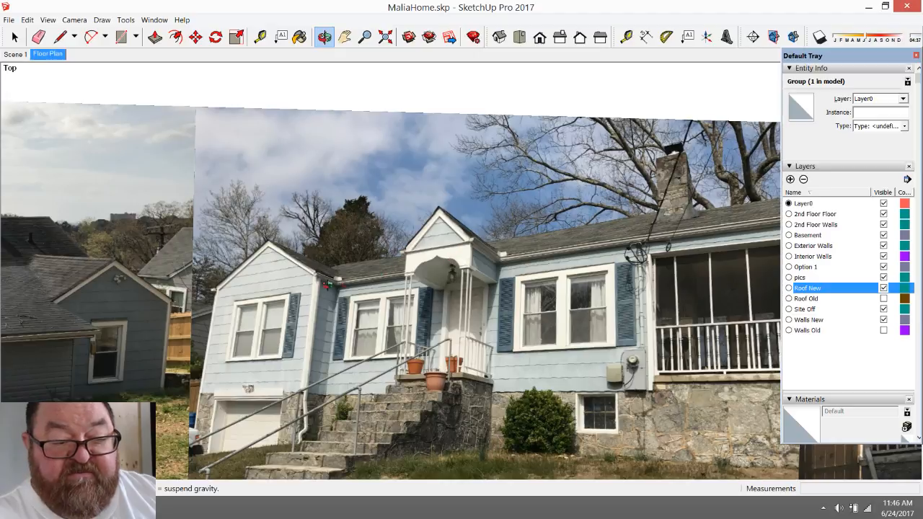
pyautogui.scroll(-1, 448, 352)
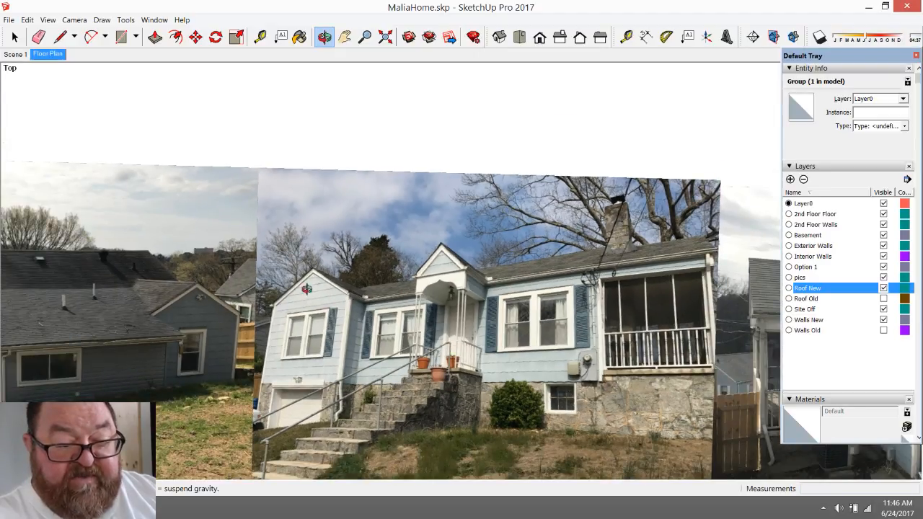
pyautogui.scroll(-1, 467, 375)
pyautogui.scroll(2, 169, 376)
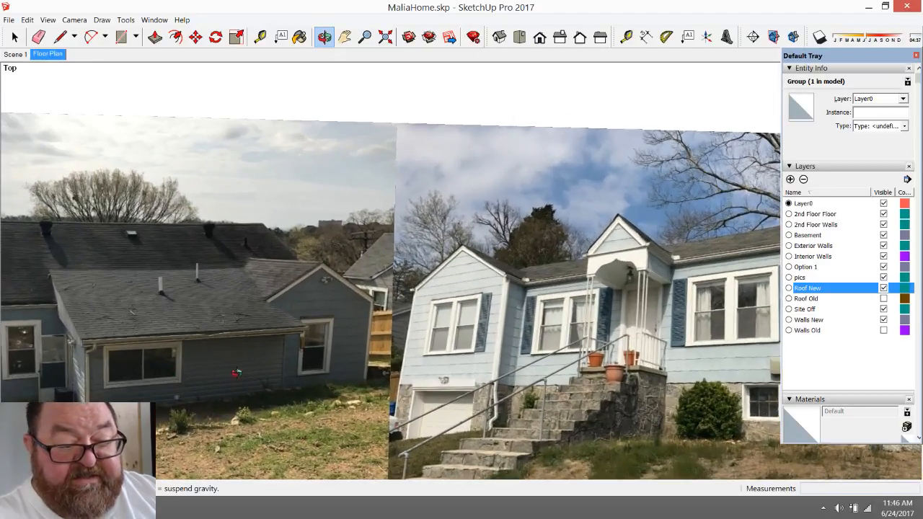
pyautogui.moveTo(236, 373); pyautogui.dragTo(433, 282)
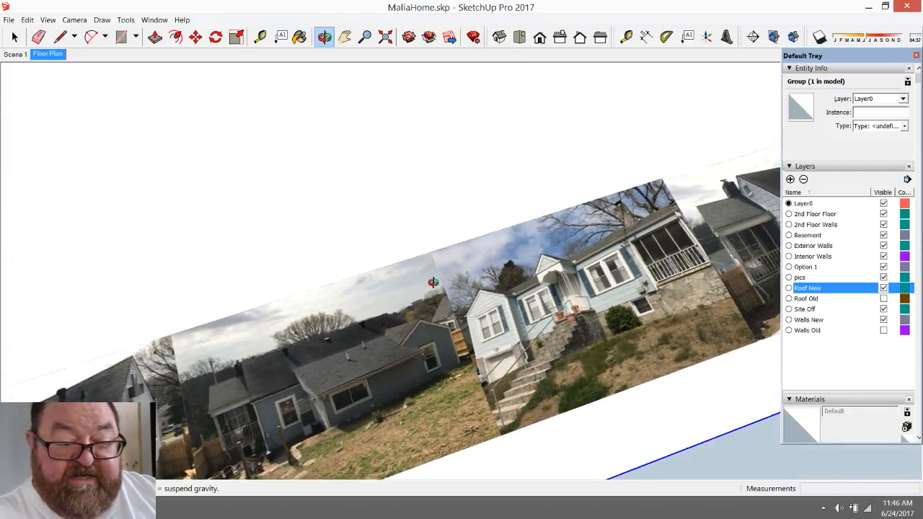
# - Examine the reference photo of the existing house's rear wall, shed roof and main roof
pyautogui.moveTo(611, 273); pyautogui.dragTo(300, 329)
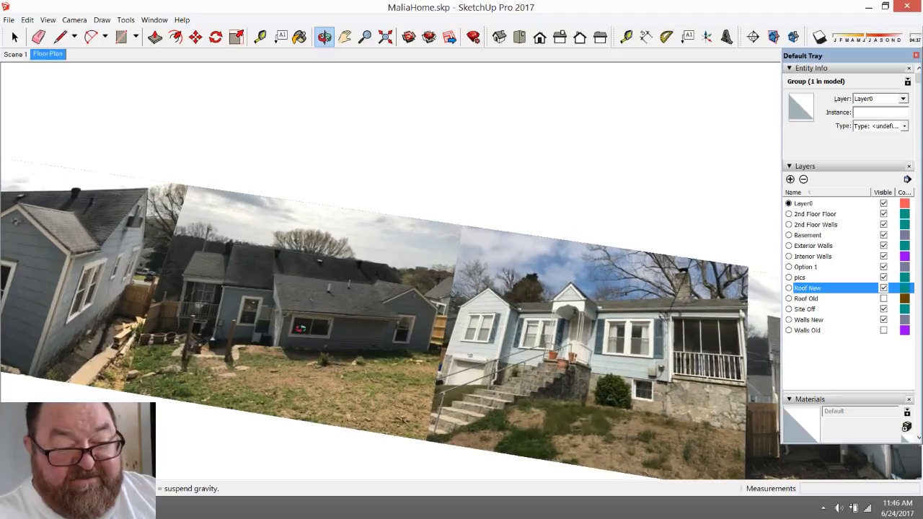
pyautogui.scroll(5, 300, 329)
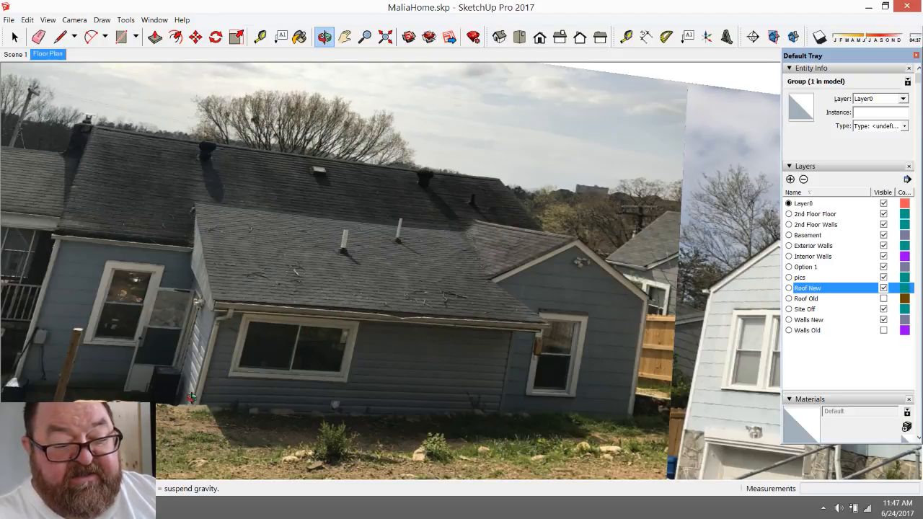
pyautogui.moveTo(203, 303); pyautogui.dragTo(306, 443)
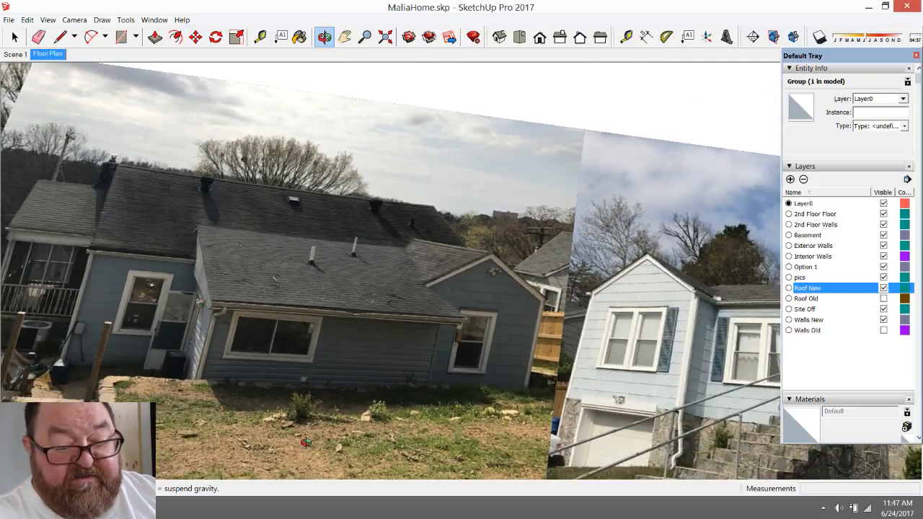
pyautogui.scroll(4, 202, 376)
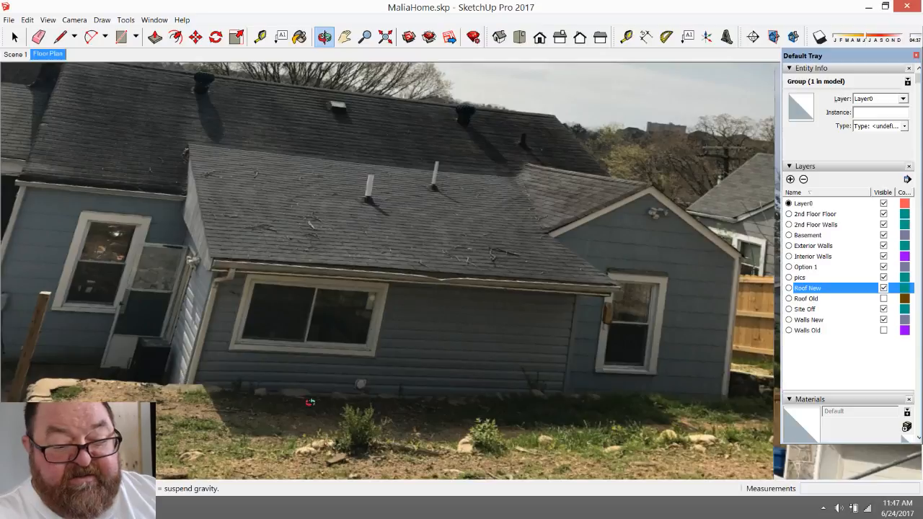
pyautogui.scroll(-8, 361, 427)
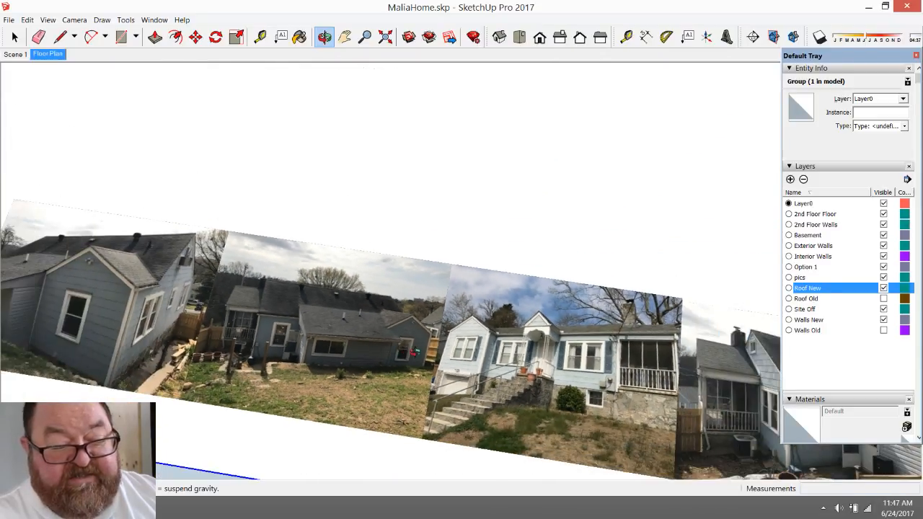
pyautogui.scroll(6, 217, 361)
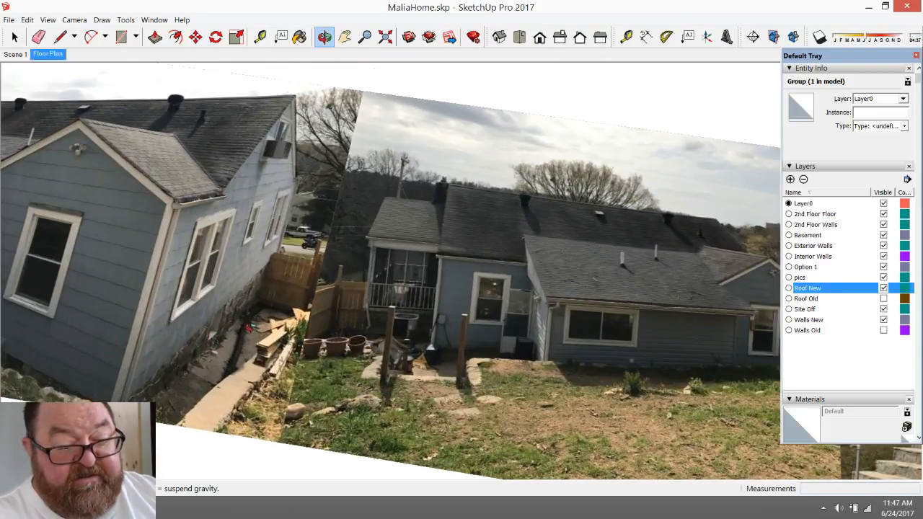
pyautogui.scroll(-6, 231, 336)
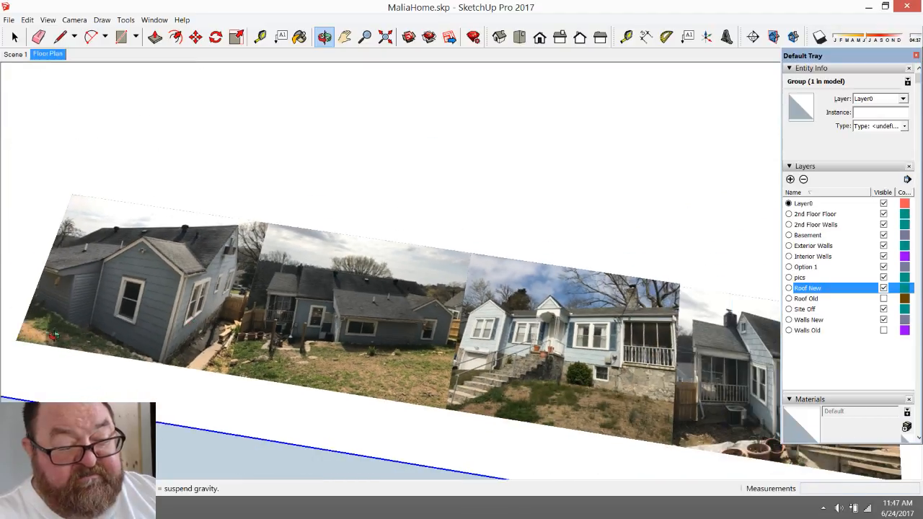
# - Examine the reference photos of the rear gabled corner, its side wall and the screened-porch side of the existing house
pyautogui.scroll(5, 43, 318)
pyautogui.scroll(3, 43, 317)
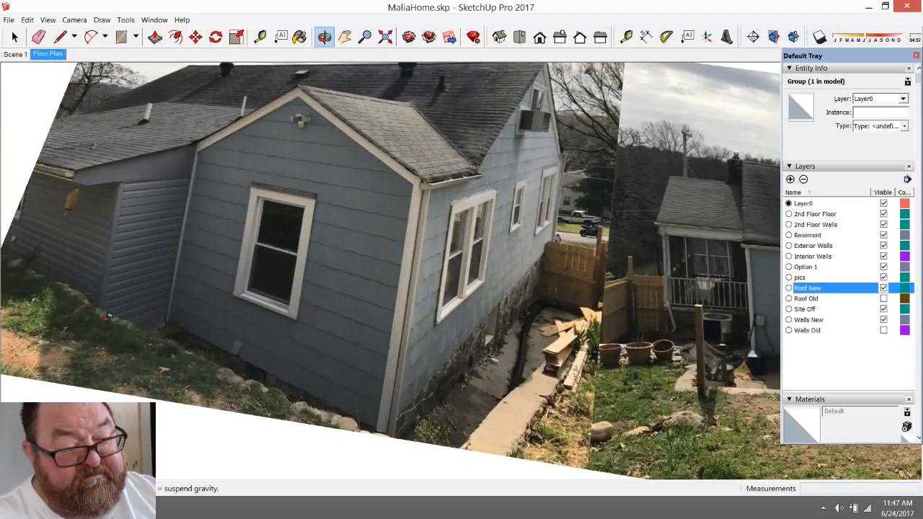
pyautogui.scroll(-3, 119, 306)
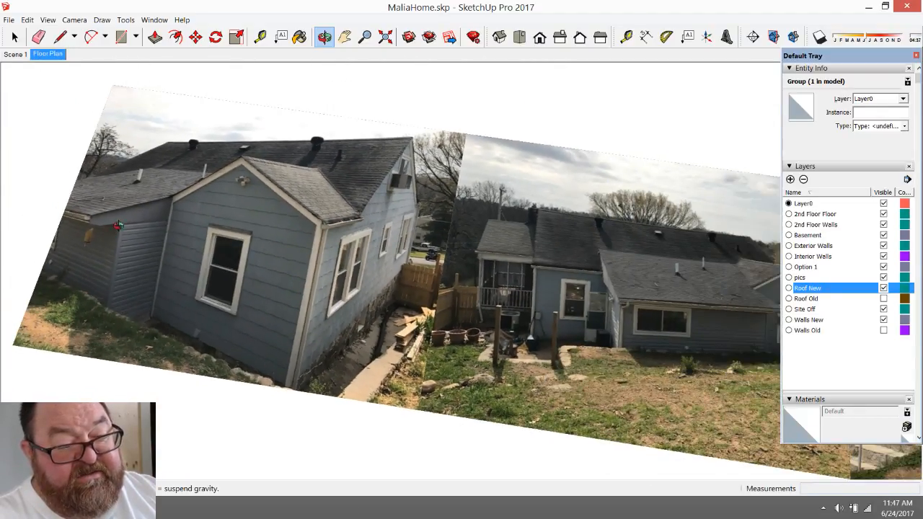
pyautogui.scroll(5, 220, 271)
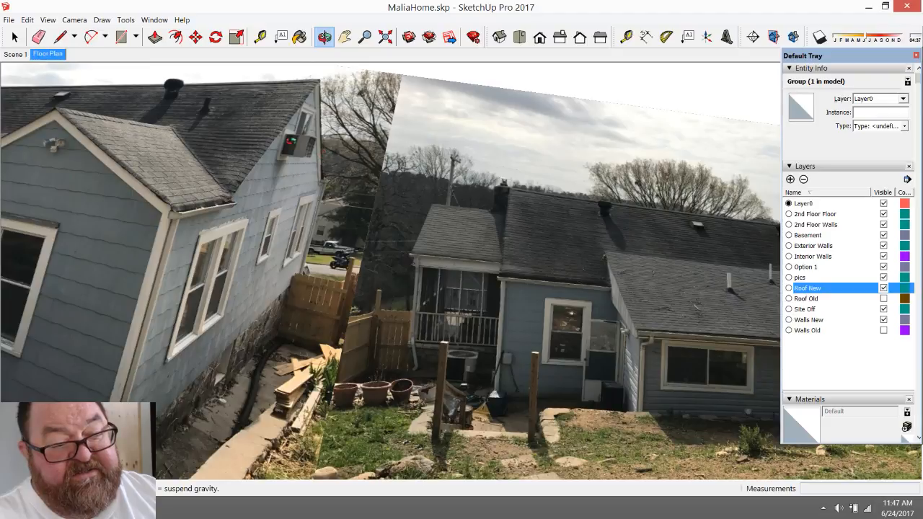
pyautogui.scroll(-1, 227, 275)
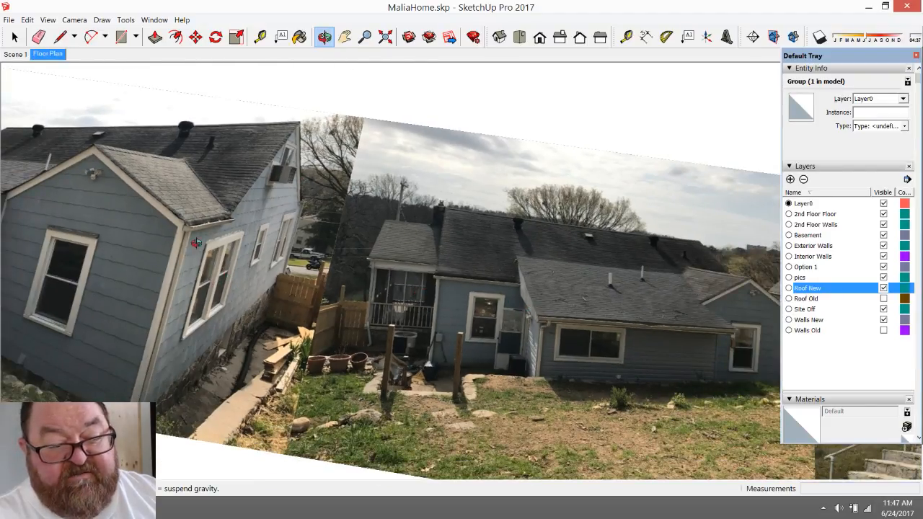
pyautogui.scroll(3, 196, 243)
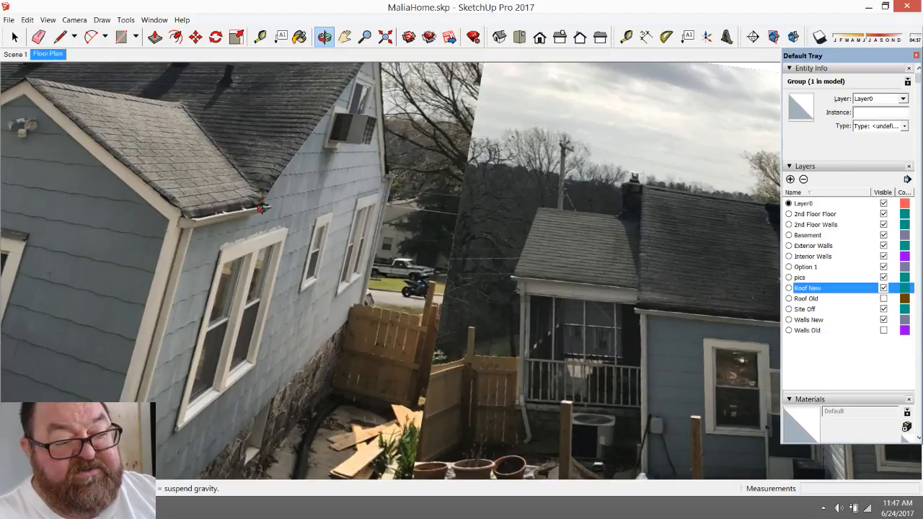
pyautogui.scroll(-3, 264, 286)
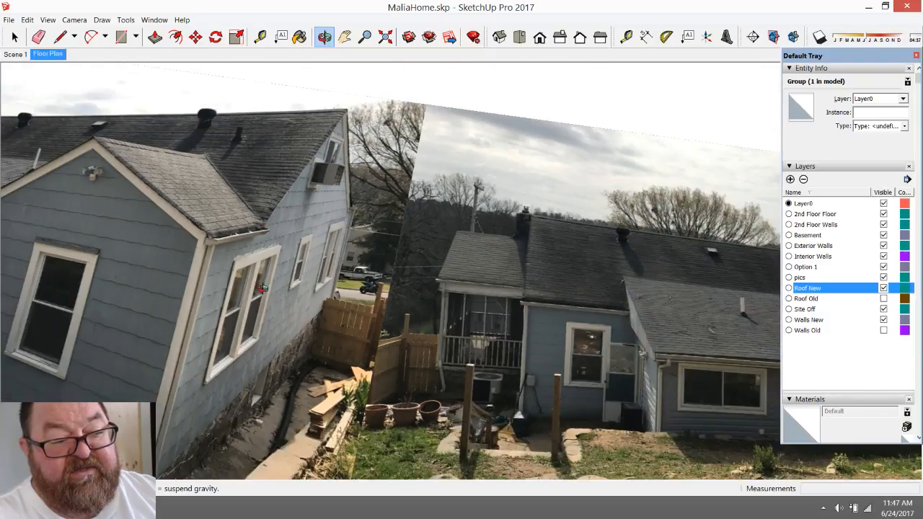
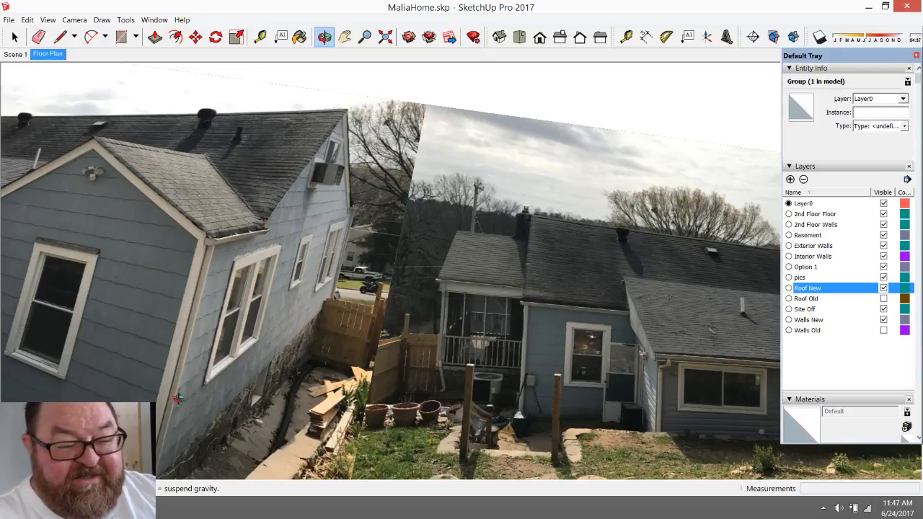
pyautogui.scroll(-8, 258, 308)
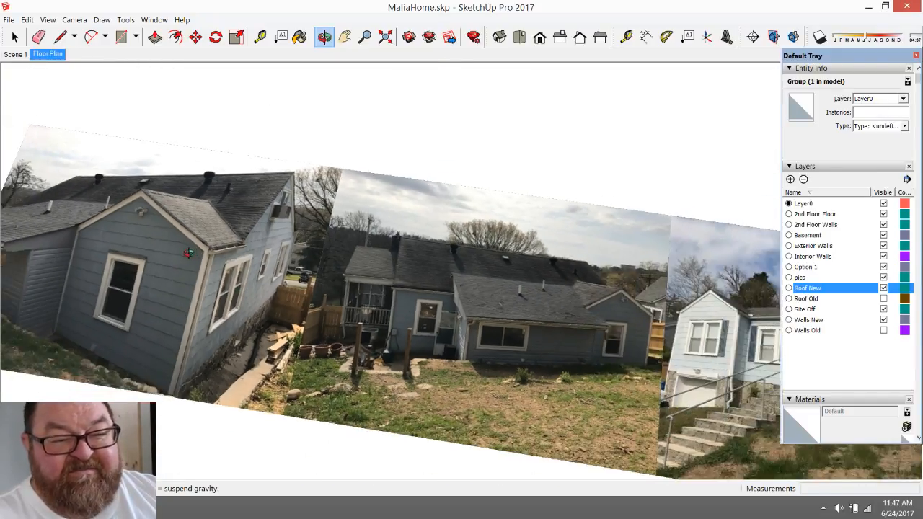
pyautogui.scroll(10, 542, 352)
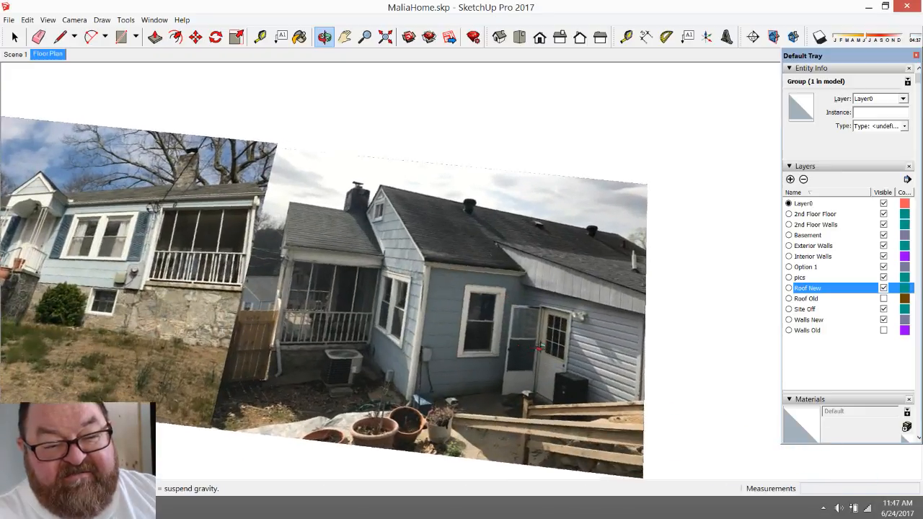
pyautogui.moveTo(540, 348); pyautogui.dragTo(532, 365)
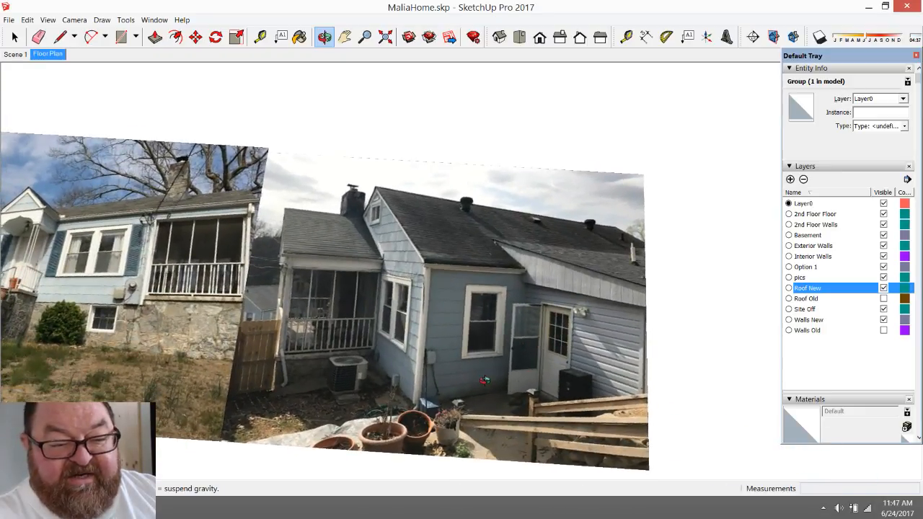
# - Switch to the YouTube Live Dashboard, dismiss the satisfaction survey, check the live chat and return to SketchUp
pyautogui.hotkey('alt', 'Tab')
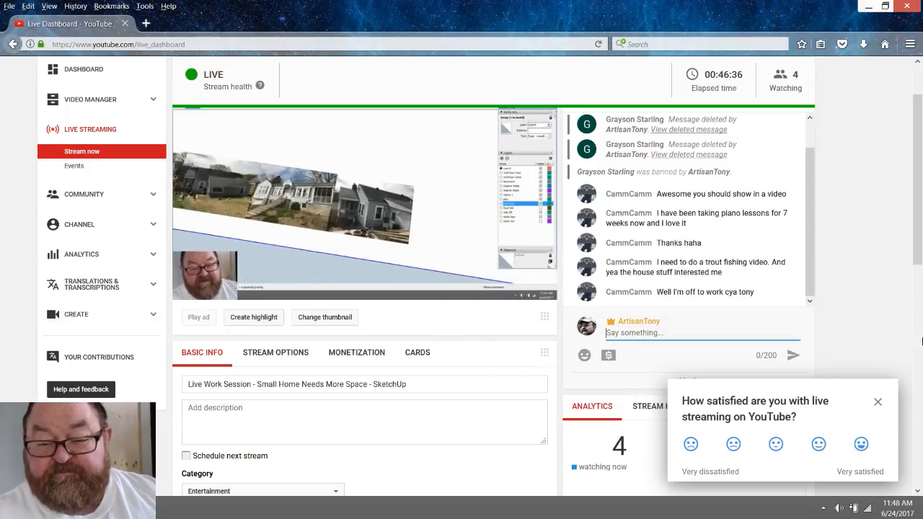
pyautogui.click(878, 406)
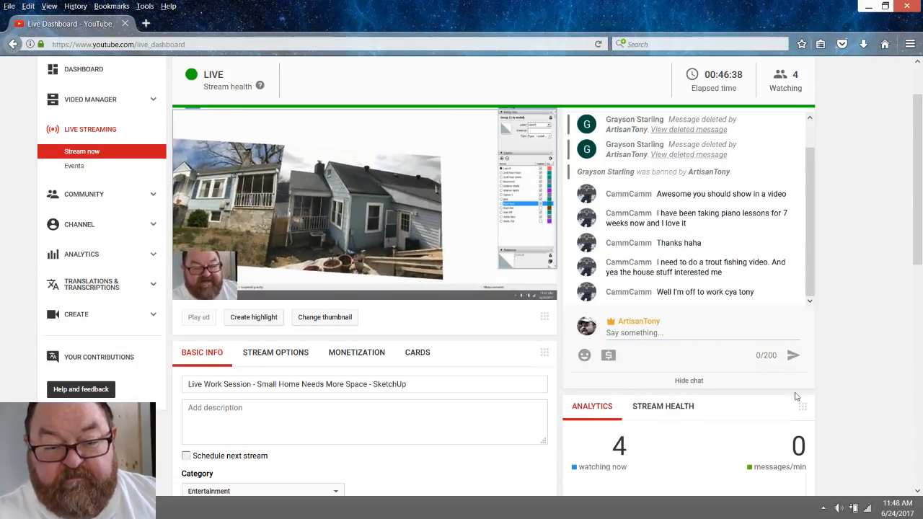
pyautogui.scroll(2, 489, 385)
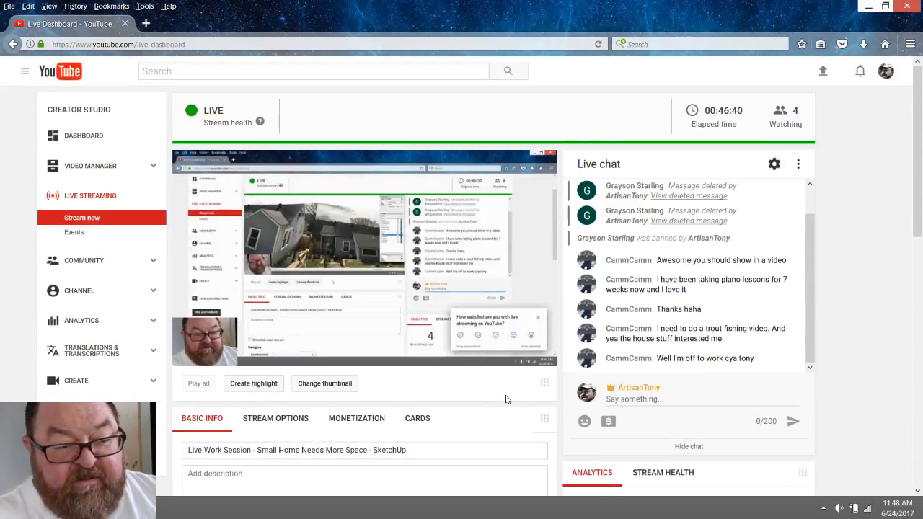
pyautogui.scroll(-1, 505, 397)
pyautogui.scroll(1, 506, 399)
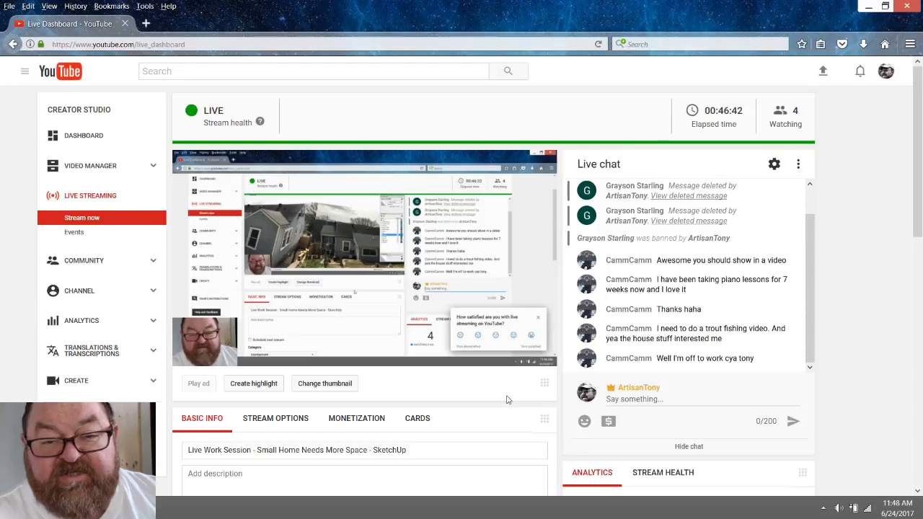
pyautogui.click(158, 512)
# - Examine the house model's front, including the entry and garage gables, the side porch and the new upper roof
pyautogui.moveTo(322, 306); pyautogui.dragTo(310, 372)
pyautogui.scroll(7, 269, 423)
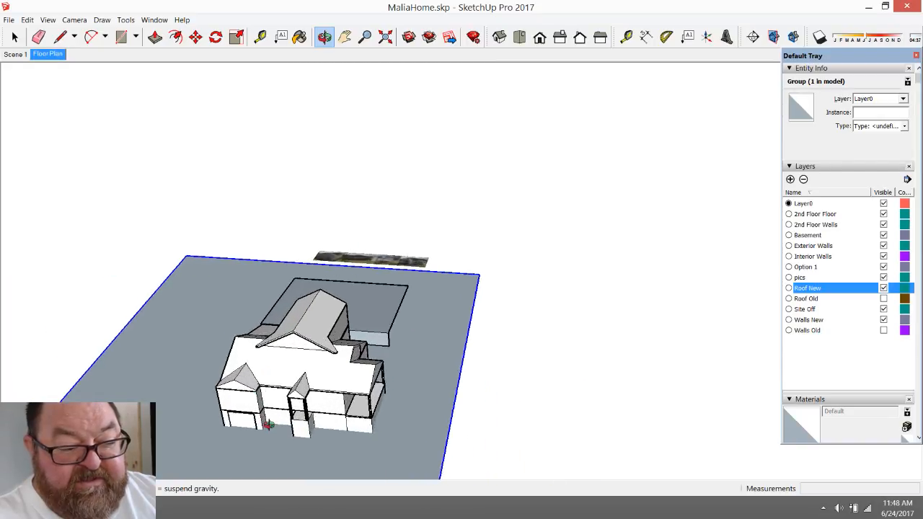
pyautogui.moveTo(354, 419); pyautogui.dragTo(249, 358)
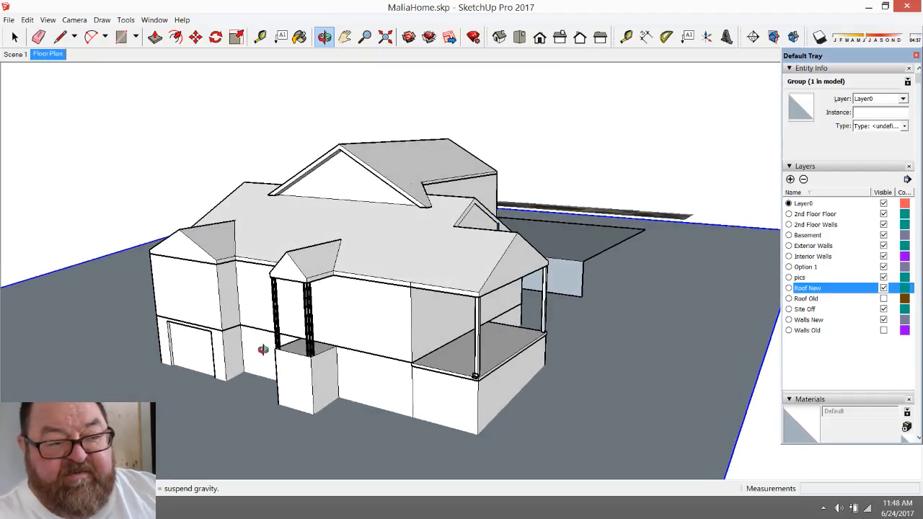
pyautogui.moveTo(380, 308); pyautogui.dragTo(328, 342)
pyautogui.scroll(5, 292, 317)
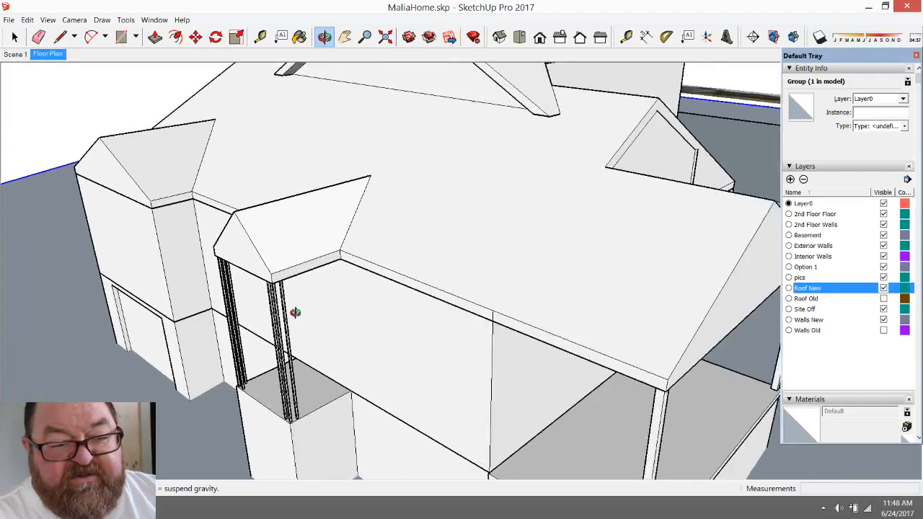
pyautogui.scroll(-2, 437, 330)
pyautogui.moveTo(584, 357)
pyautogui.mouseDown()
pyautogui.moveTo(261, 332)
pyautogui.moveTo(566, 352)
pyautogui.mouseUp()
pyautogui.scroll(-2, 277, 346)
pyautogui.moveTo(265, 375); pyautogui.dragTo(338, 359)
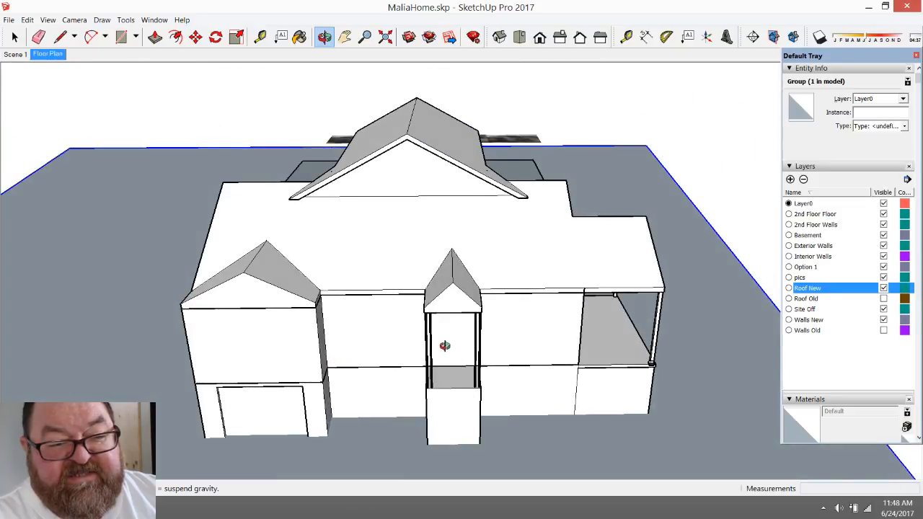
pyautogui.moveTo(445, 347)
pyautogui.mouseDown()
pyautogui.moveTo(488, 392)
pyautogui.moveTo(438, 333)
pyautogui.mouseUp()
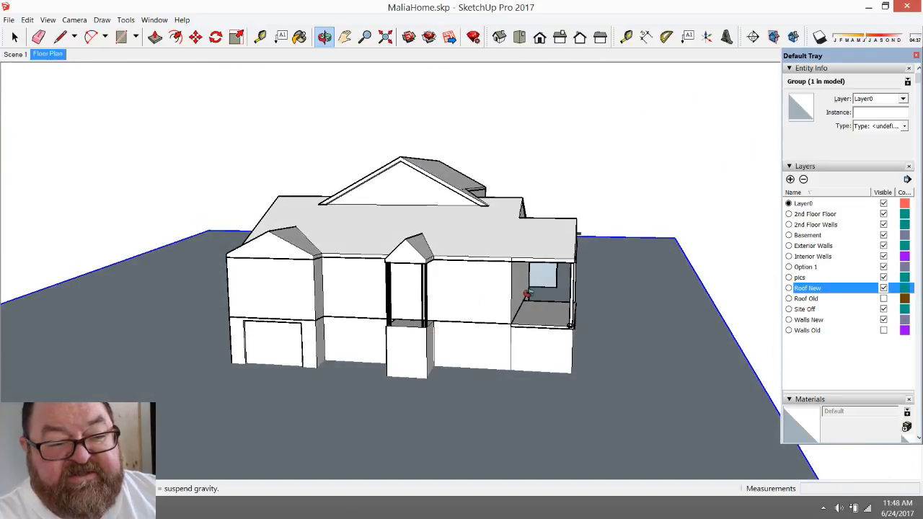
# - Open the new roof group and reverse the gable face above the rear wall opening
pyautogui.moveTo(526, 294); pyautogui.dragTo(337, 340)
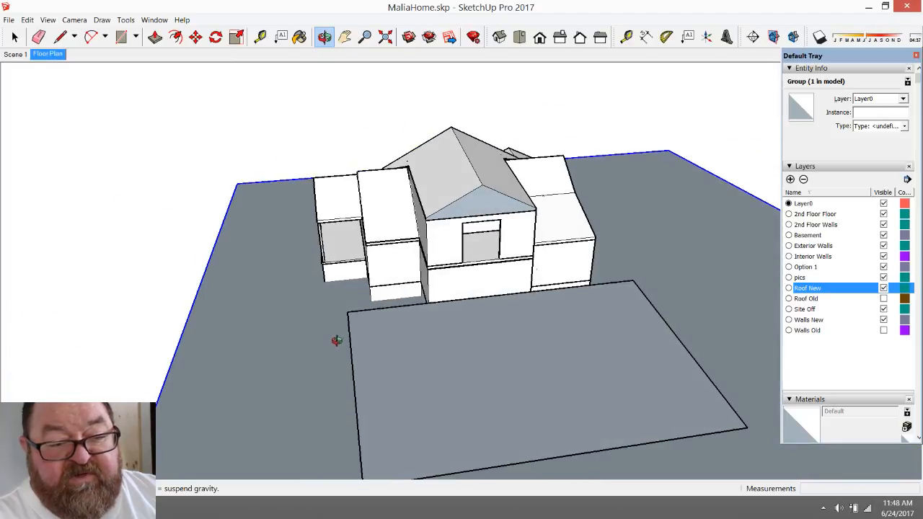
pyautogui.scroll(10, 480, 191)
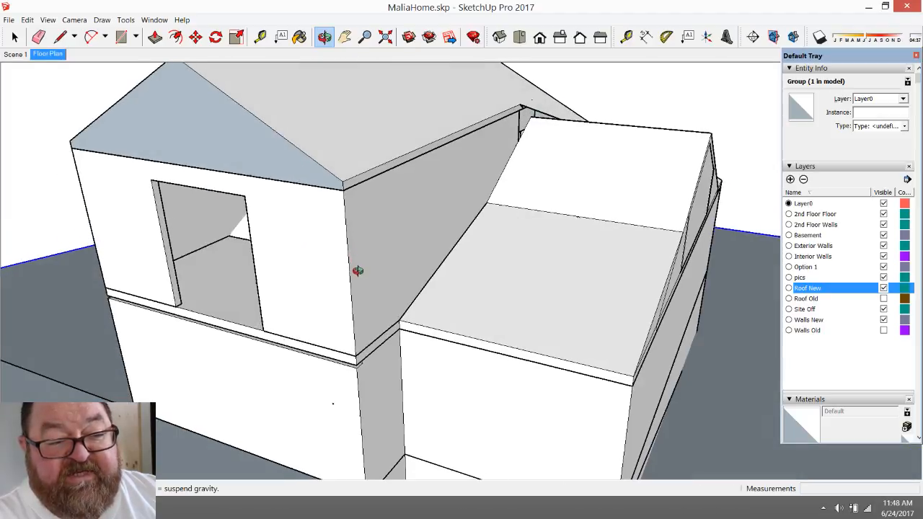
pyautogui.scroll(-5, 482, 332)
pyautogui.scroll(2, 267, 198)
pyautogui.click(14, 37)
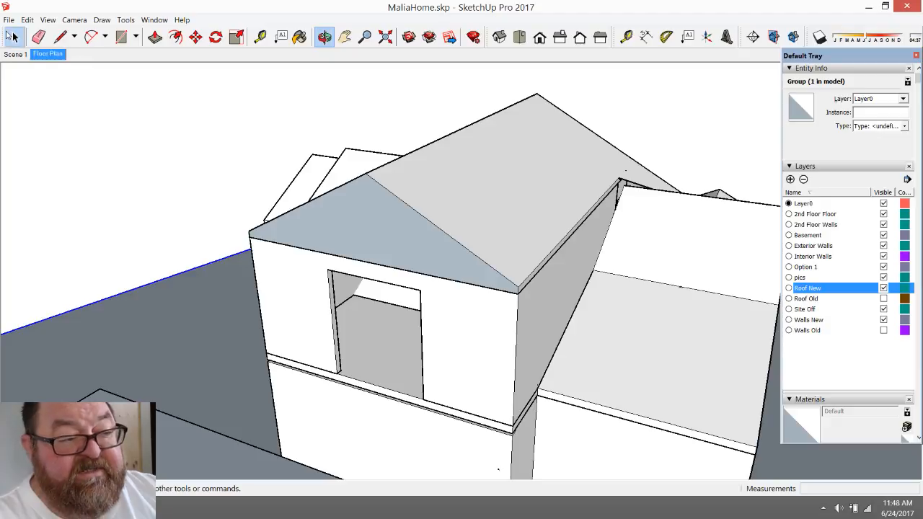
pyautogui.click(337, 189)
pyautogui.doubleClick(347, 204)
pyautogui.click(347, 203)
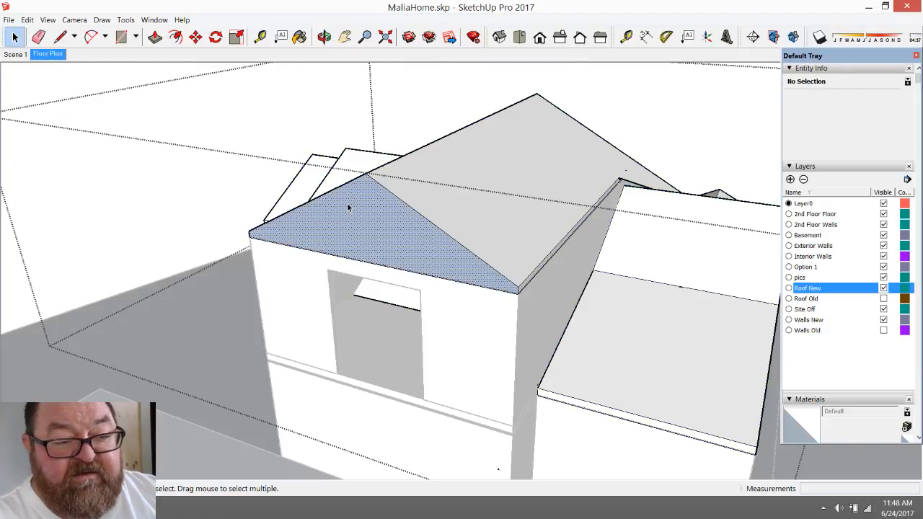
pyautogui.rightClick(347, 204)
pyautogui.click(384, 307)
pyautogui.scroll(3, 423, 194)
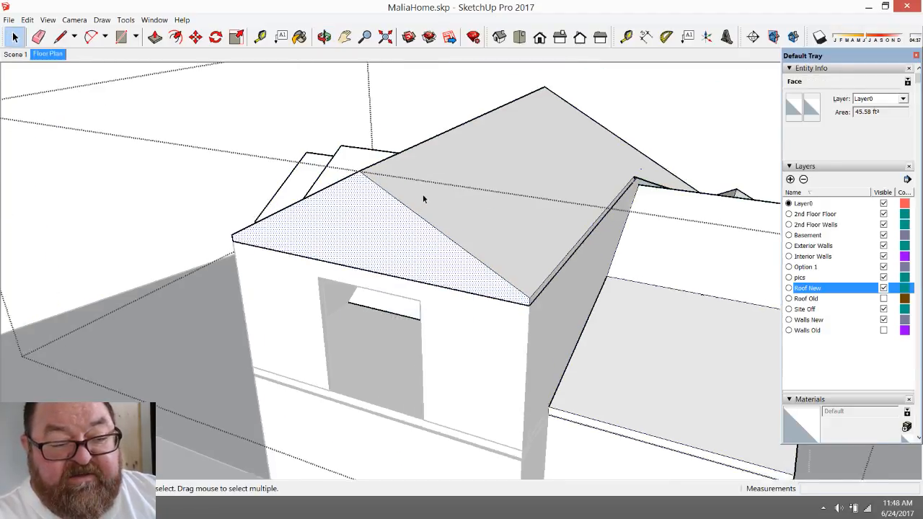
pyautogui.click(260, 36)
pyautogui.scroll(2, 355, 206)
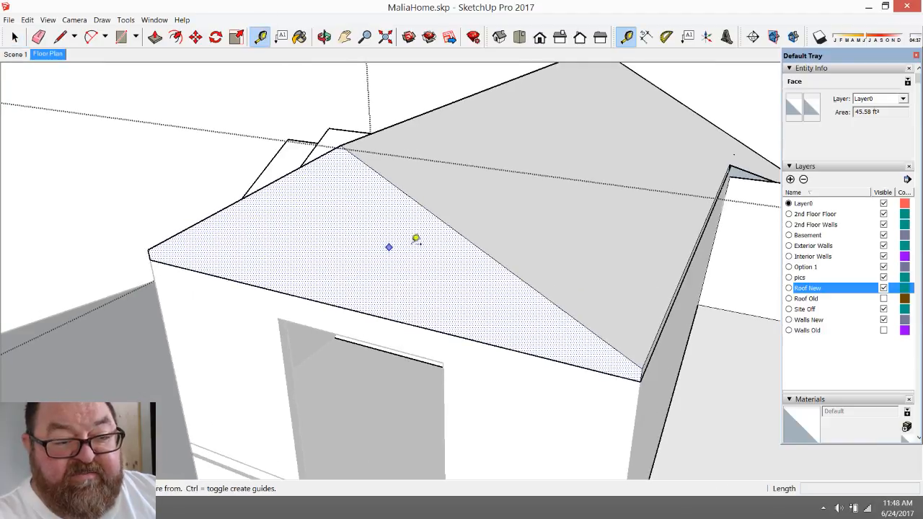
pyautogui.click(440, 219)
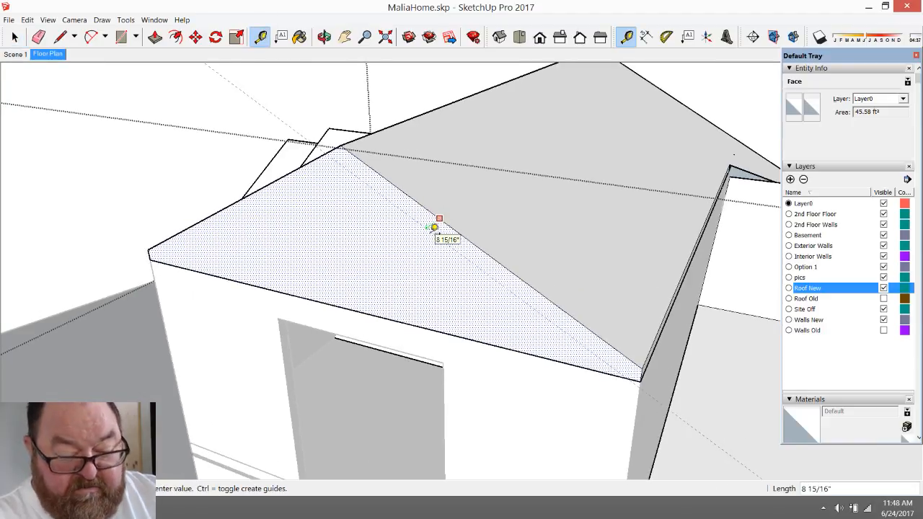
pyautogui.write('6')
pyautogui.press('Return')
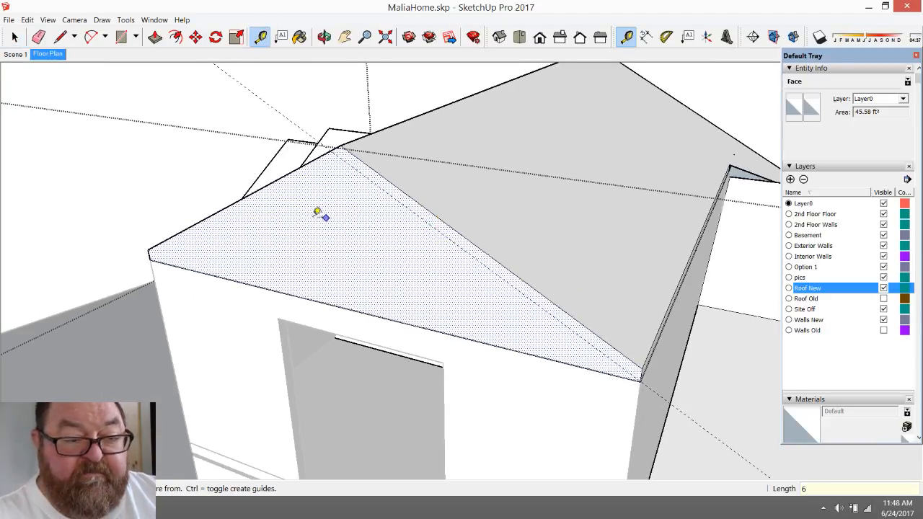
pyautogui.click(285, 176)
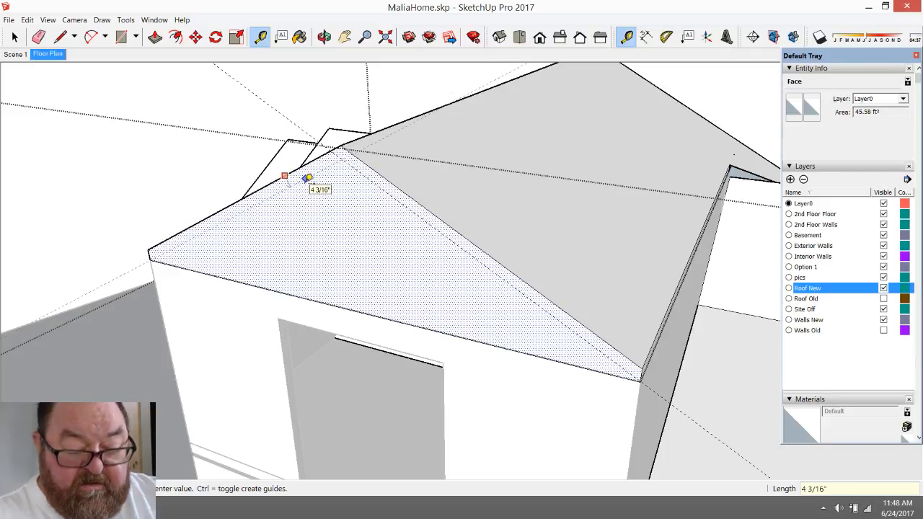
pyautogui.press('Escape')
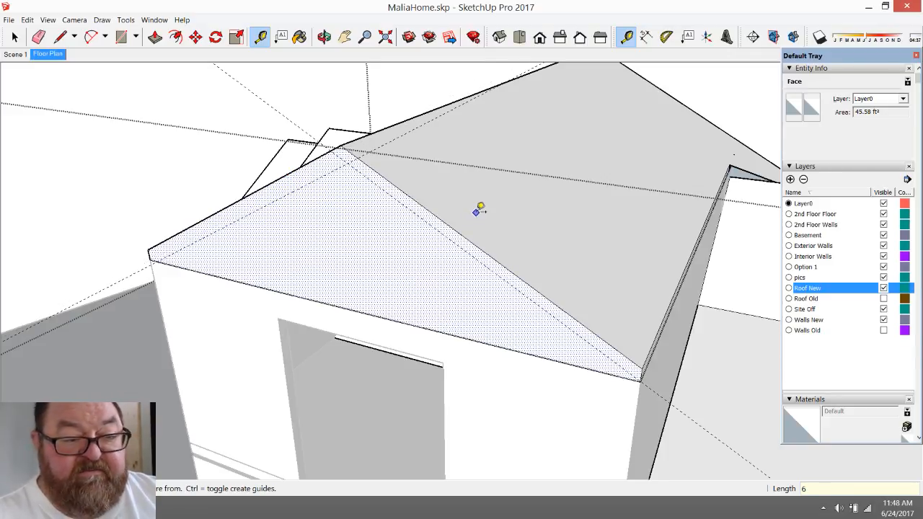
pyautogui.scroll(1, 474, 213)
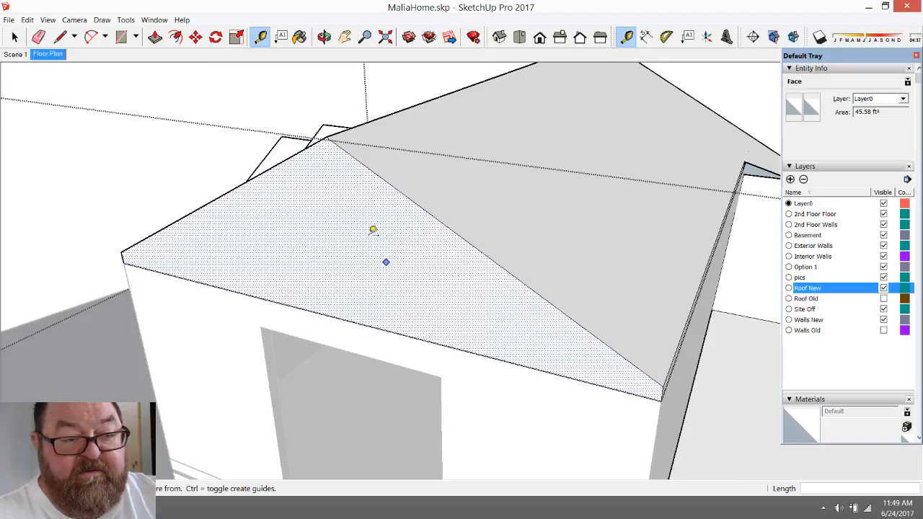
# - Place guides 6 inches inside both sloping edges of the rear gable face
pyautogui.press('o')
pyautogui.moveTo(404, 226); pyautogui.dragTo(389, 207)
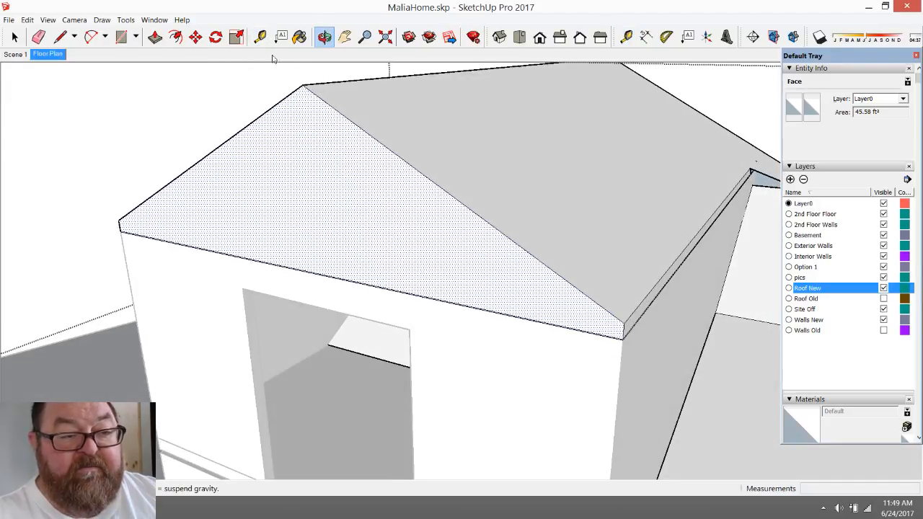
pyautogui.click(260, 37)
pyautogui.click(390, 149)
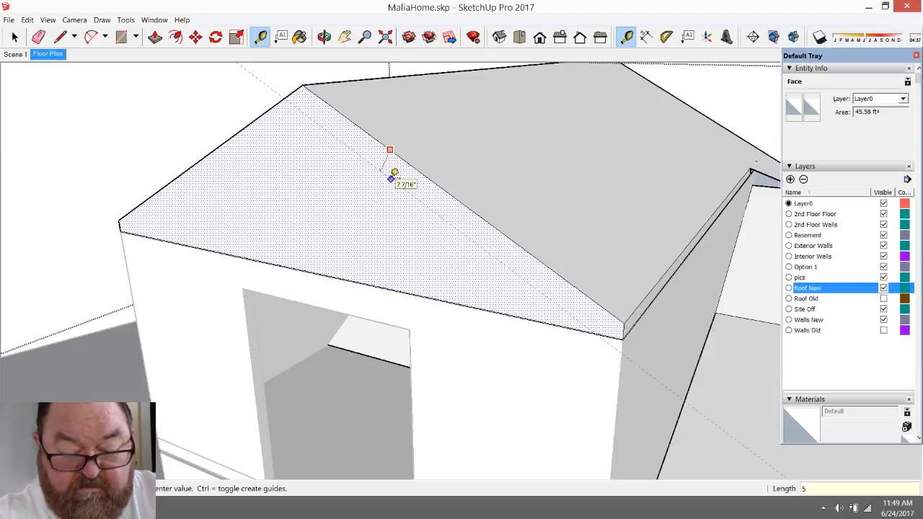
pyautogui.press('Return')
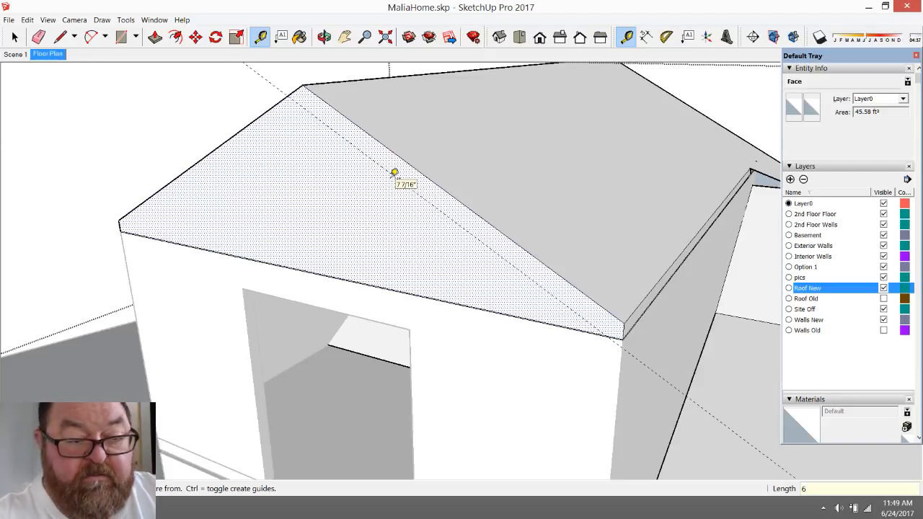
pyautogui.click(274, 107)
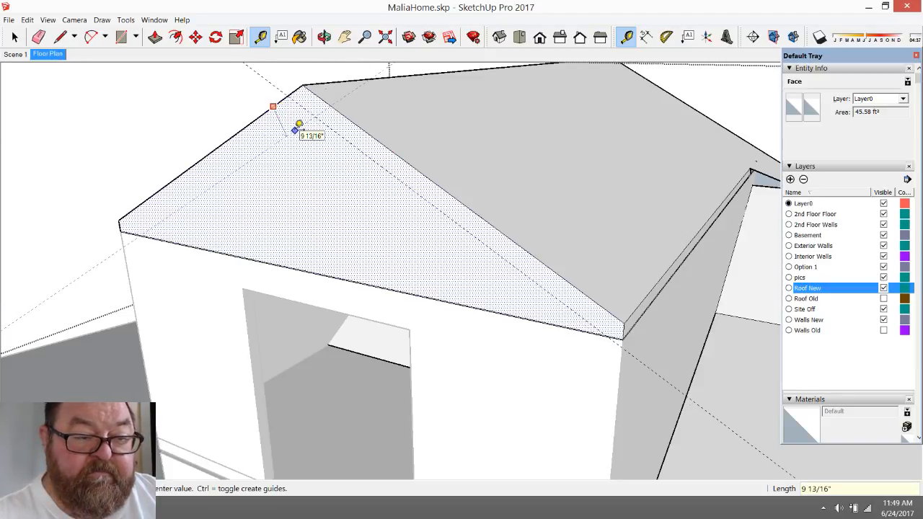
pyautogui.write('6')
pyautogui.press('Return')
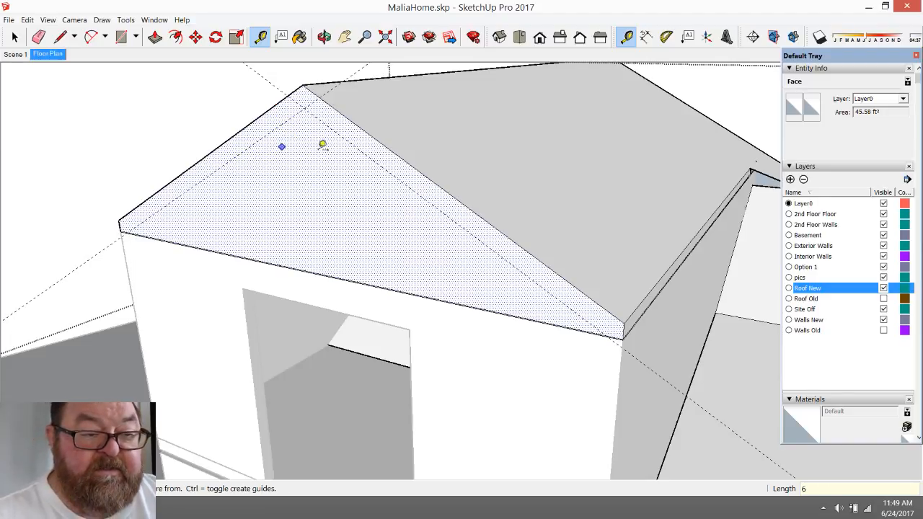
# - Draw lines along the two guides from their intersection down to the gable's base edge, separating a rake band from the gable face
pyautogui.click(60, 37)
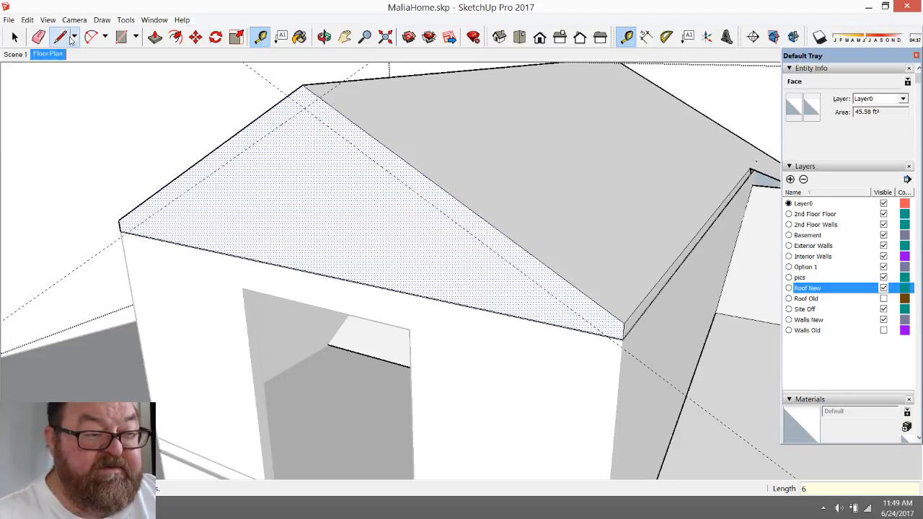
pyautogui.click(304, 107)
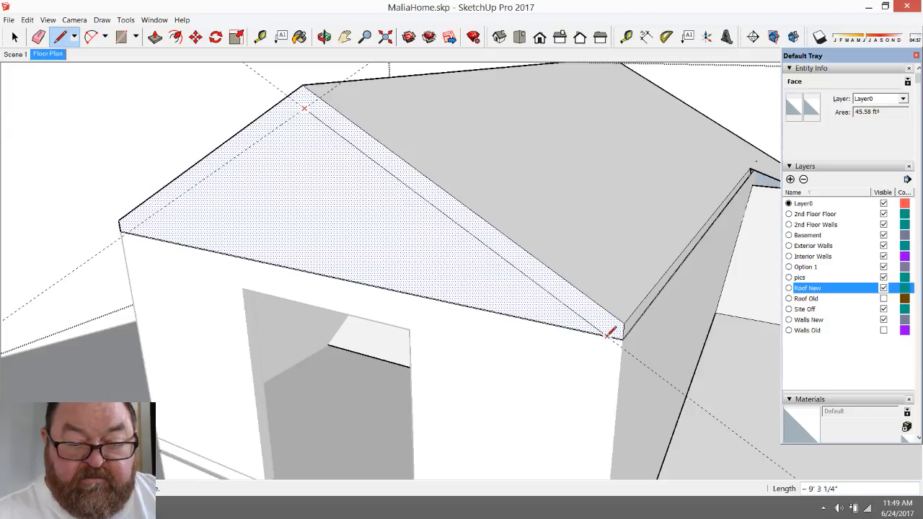
pyautogui.click(608, 335)
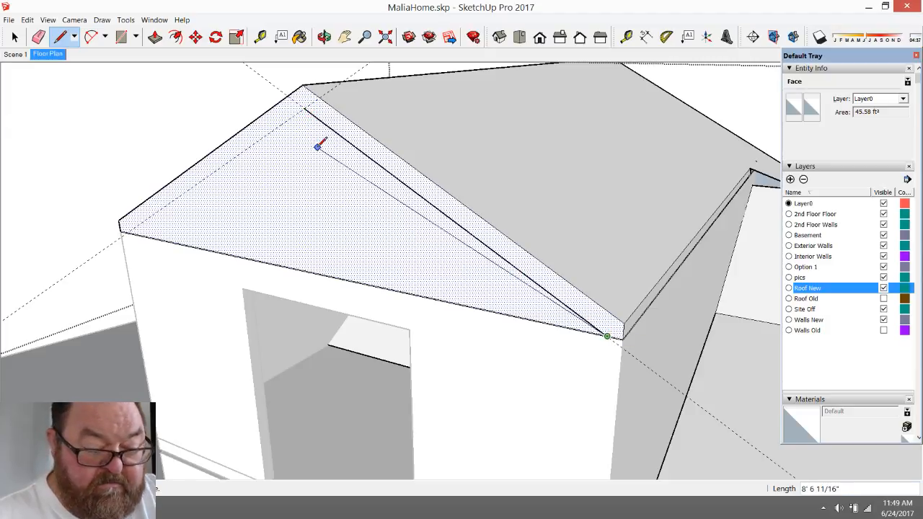
pyautogui.click(306, 108)
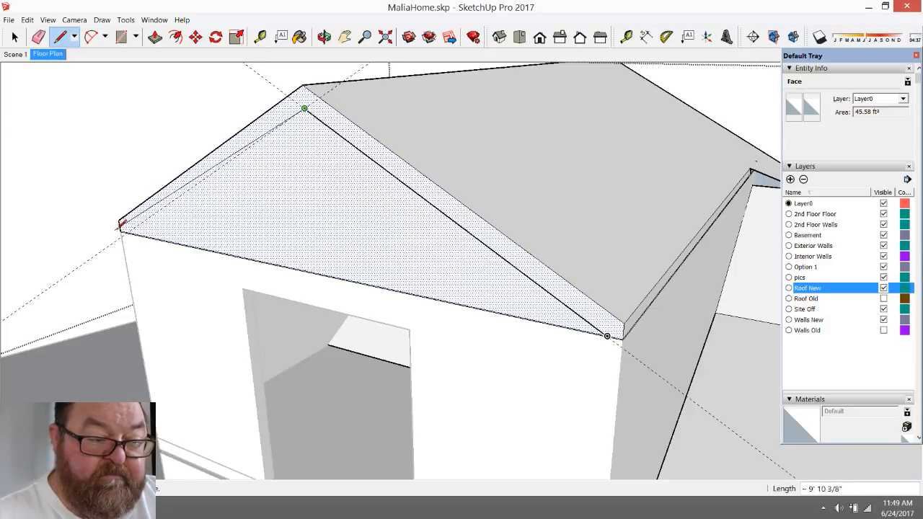
pyautogui.click(127, 231)
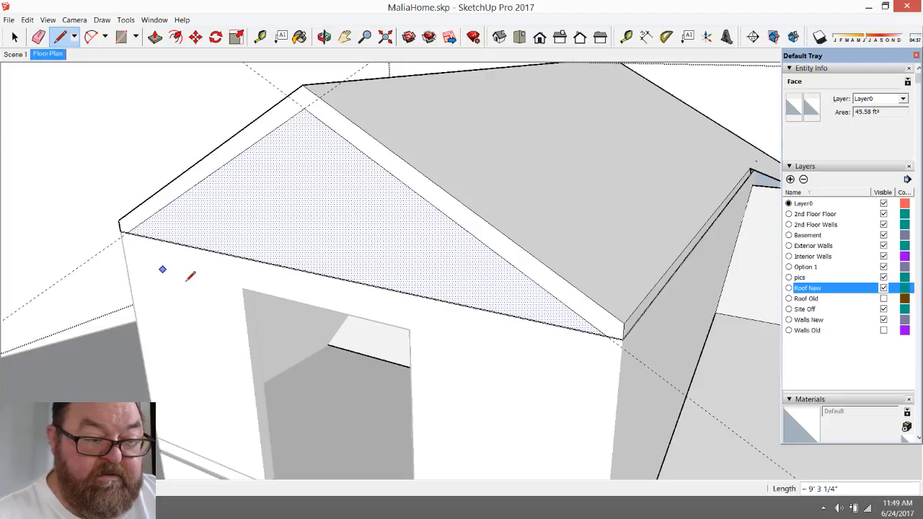
# - Push/Pull the rake band 1' outward from the rear gable to form a roof overhang
pyautogui.click(155, 36)
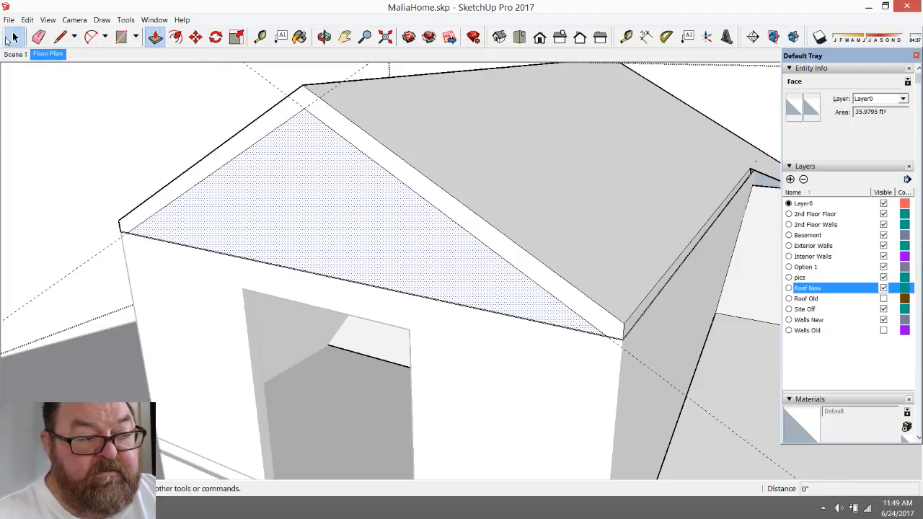
pyautogui.click(14, 37)
pyautogui.click(248, 134)
pyautogui.click(155, 37)
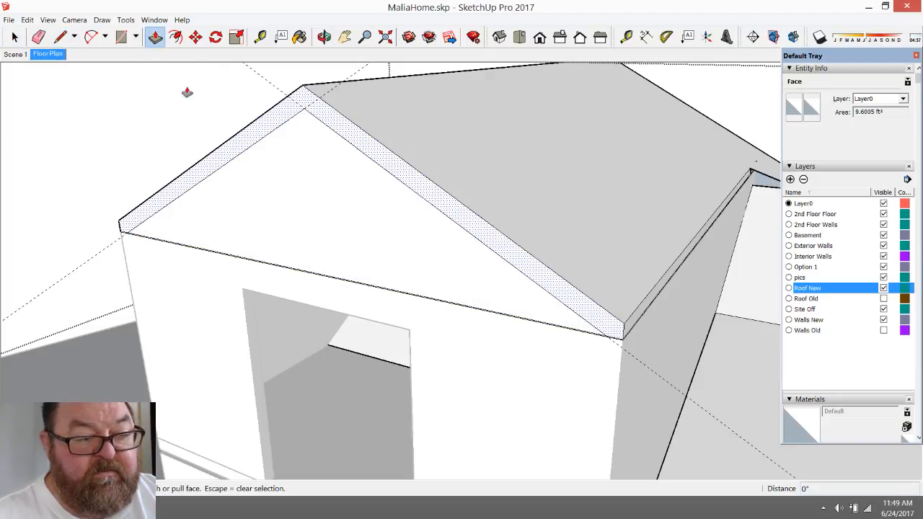
pyautogui.moveTo(244, 147); pyautogui.dragTo(221, 159)
pyautogui.write('1')
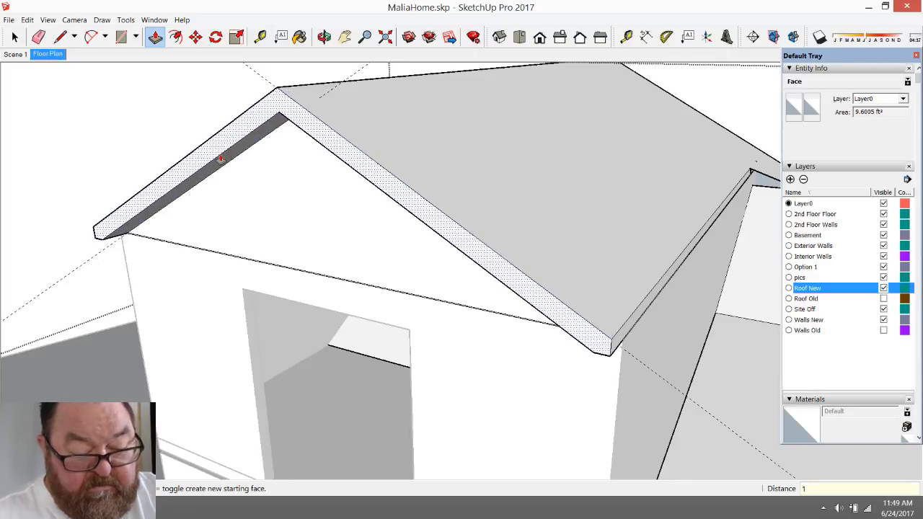
pyautogui.write("'")
pyautogui.press('Return')
pyautogui.scroll(-3, 220, 159)
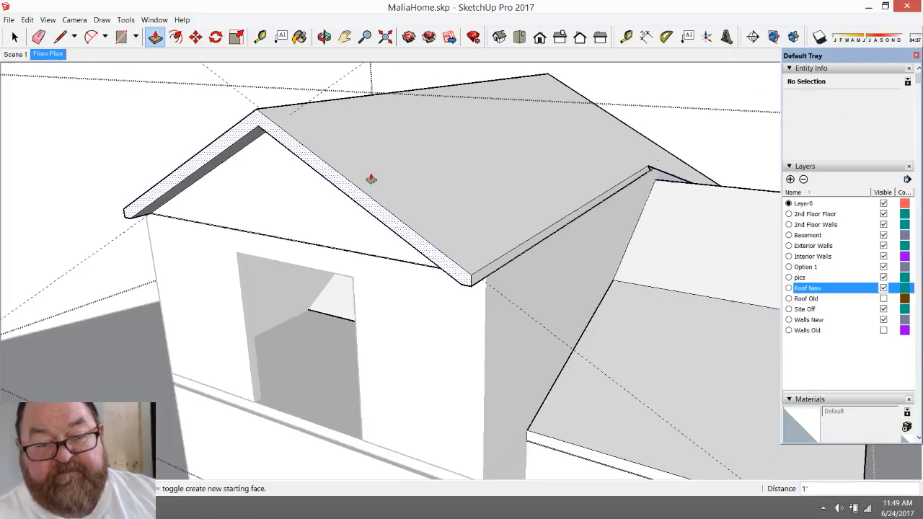
# - Extend the roof slope 12 inches past the side eave corner and draw the new eave edge parallel to the old one toward the main roof
pyautogui.scroll(4, 483, 303)
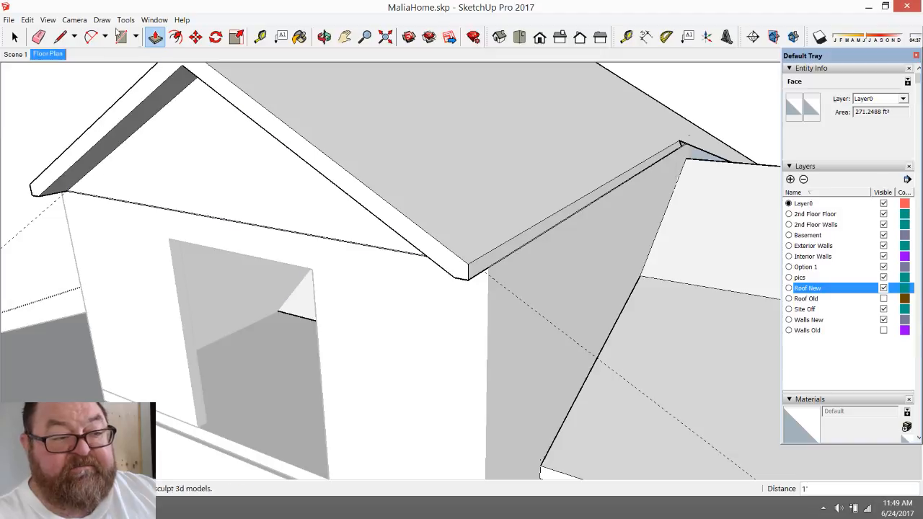
pyautogui.press('l')
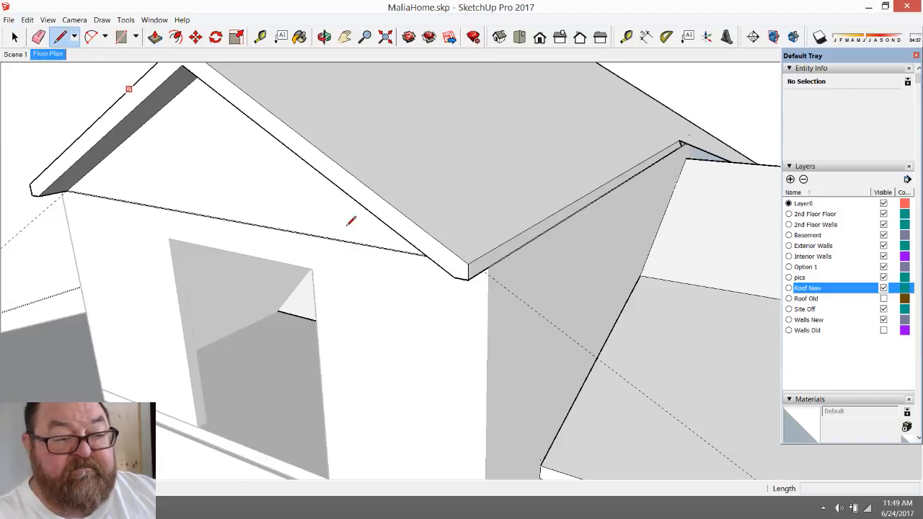
pyautogui.click(469, 263)
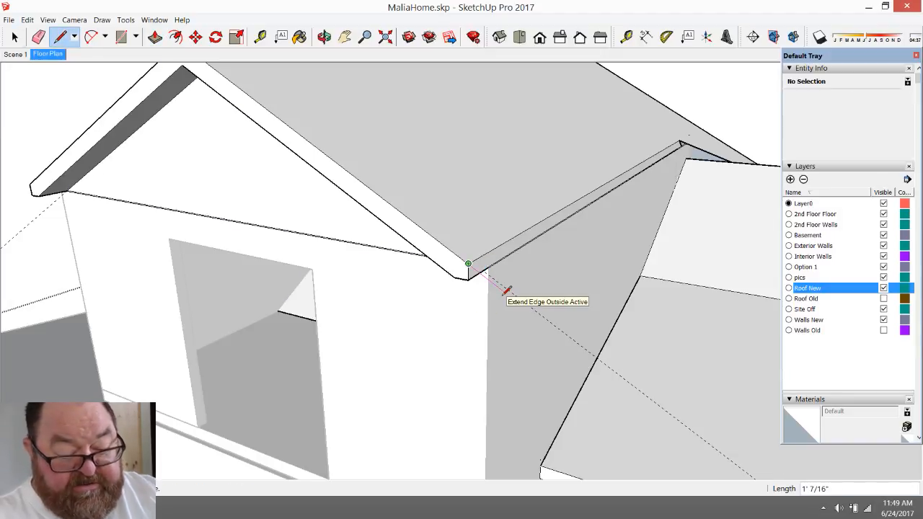
pyautogui.write('12')
pyautogui.press('Return')
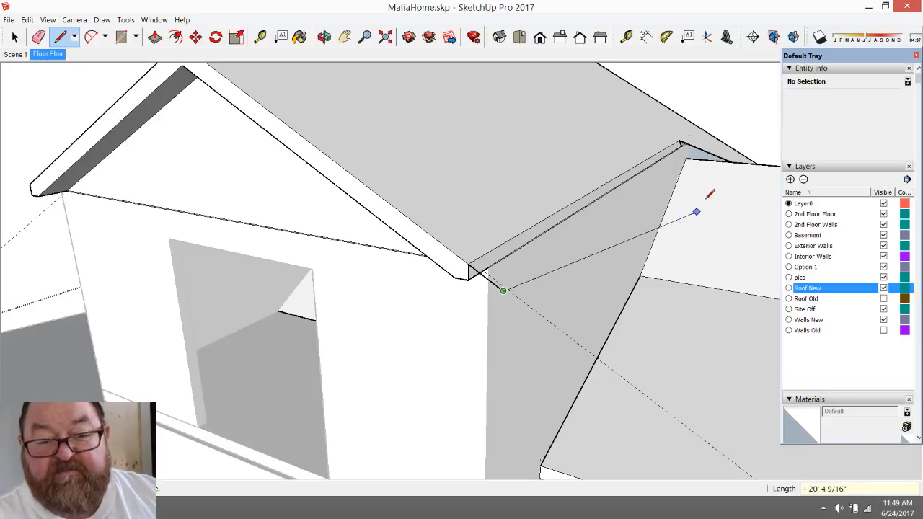
pyautogui.click(725, 132)
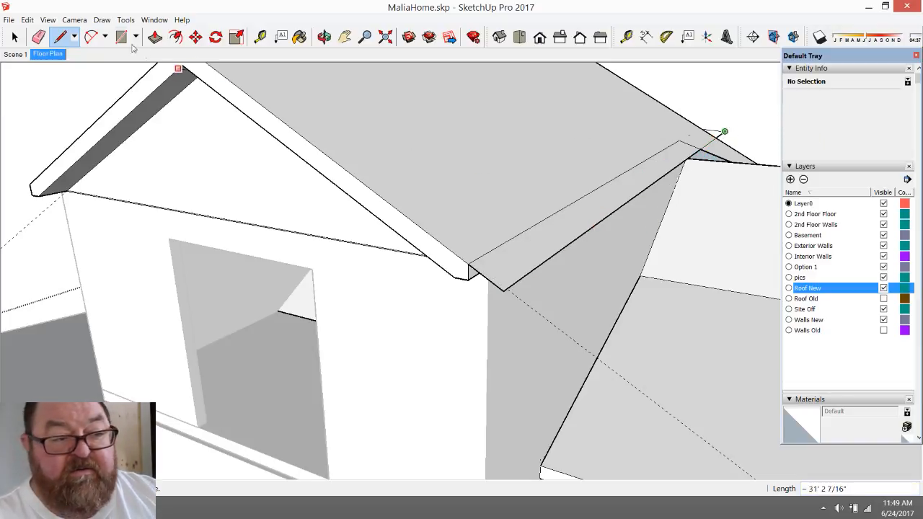
# - Erase the overshooting end of the new eave line and the old eave edge within the roof slope
pyautogui.click(38, 36)
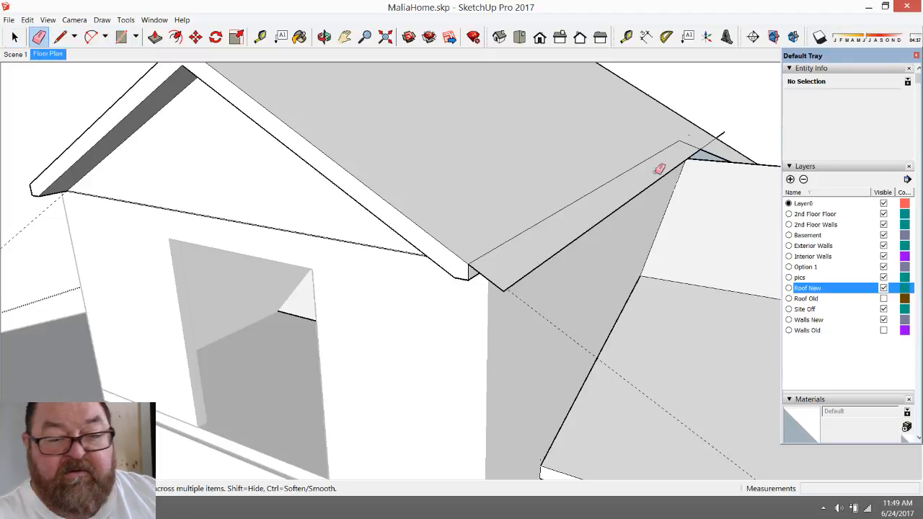
pyautogui.click(691, 142)
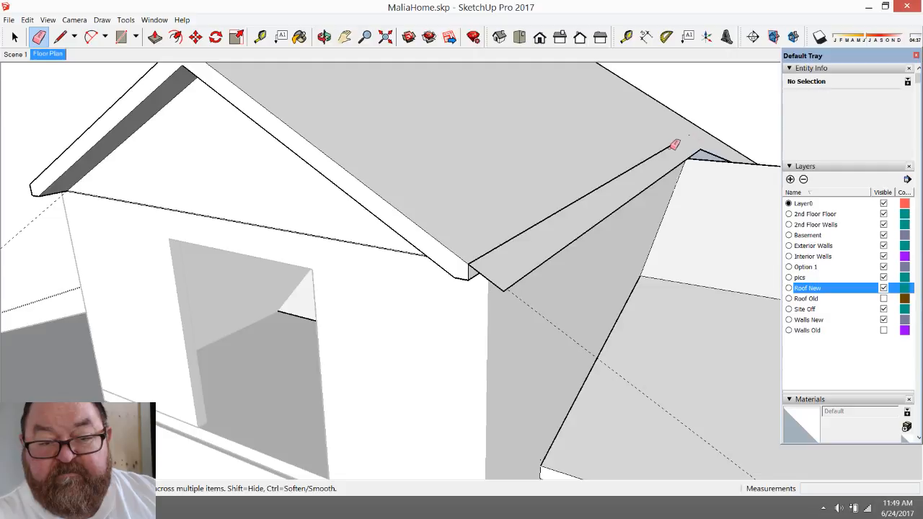
pyautogui.click(671, 148)
# - Draw a vertical line down from the new eave corner, extend the rake band's lower edge to meet it, and erase the excess lines
pyautogui.scroll(-1, 499, 214)
pyautogui.scroll(2, 536, 292)
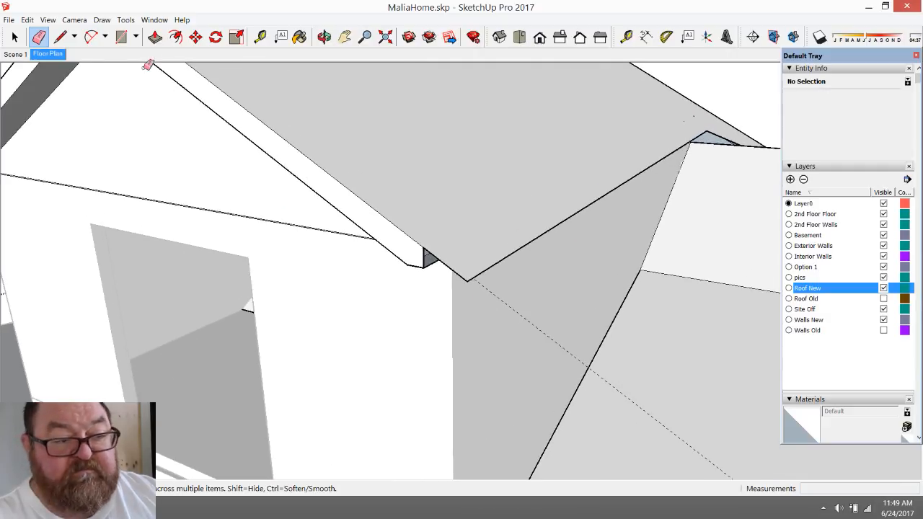
pyautogui.click(60, 37)
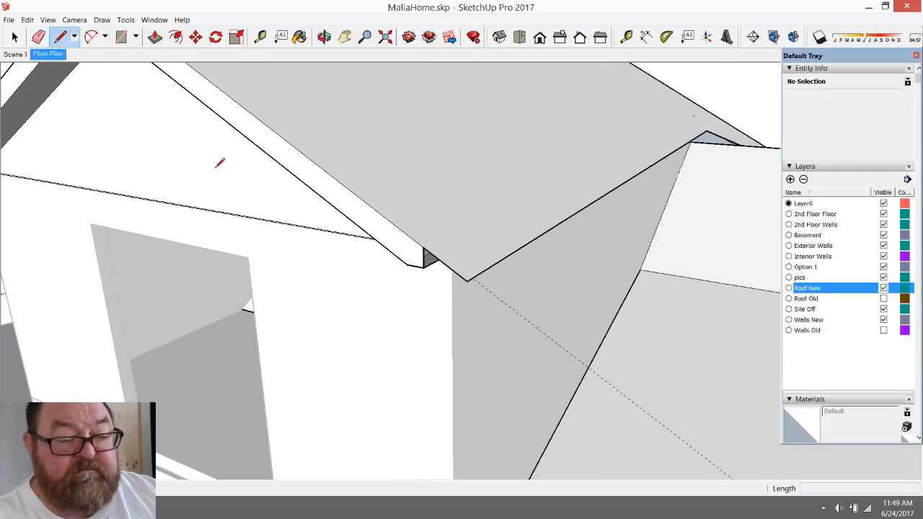
pyautogui.click(468, 282)
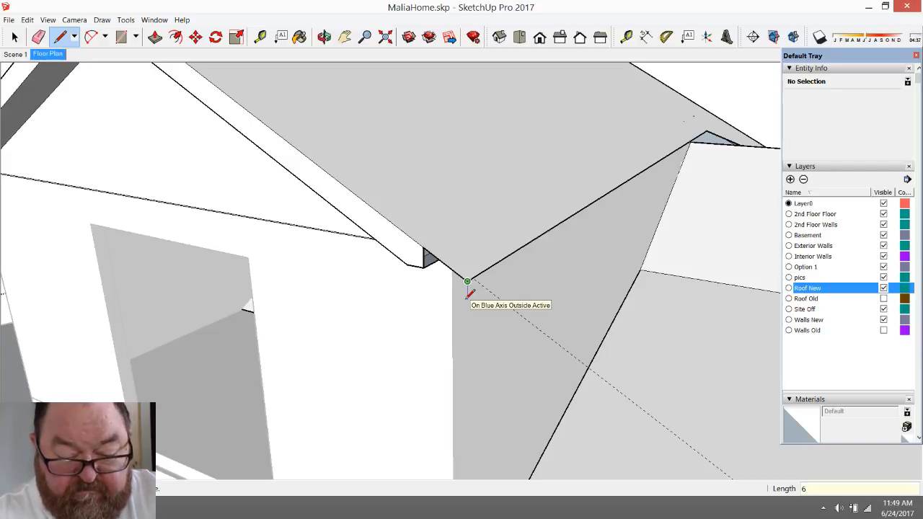
pyautogui.press('Escape')
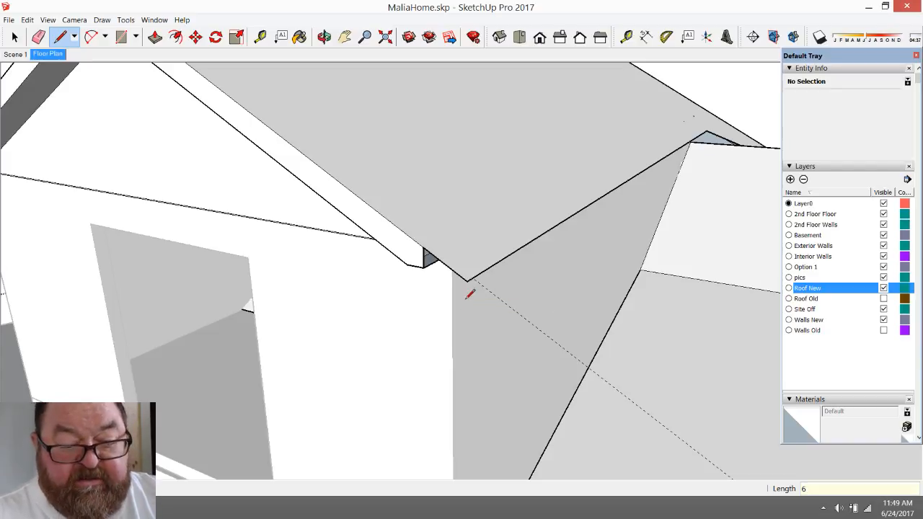
pyautogui.click(468, 281)
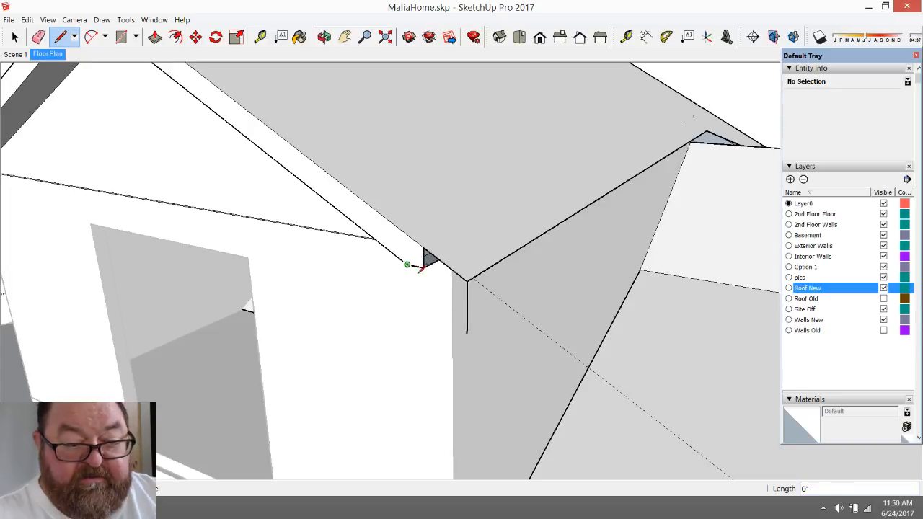
pyautogui.click(478, 320)
pyautogui.click(38, 38)
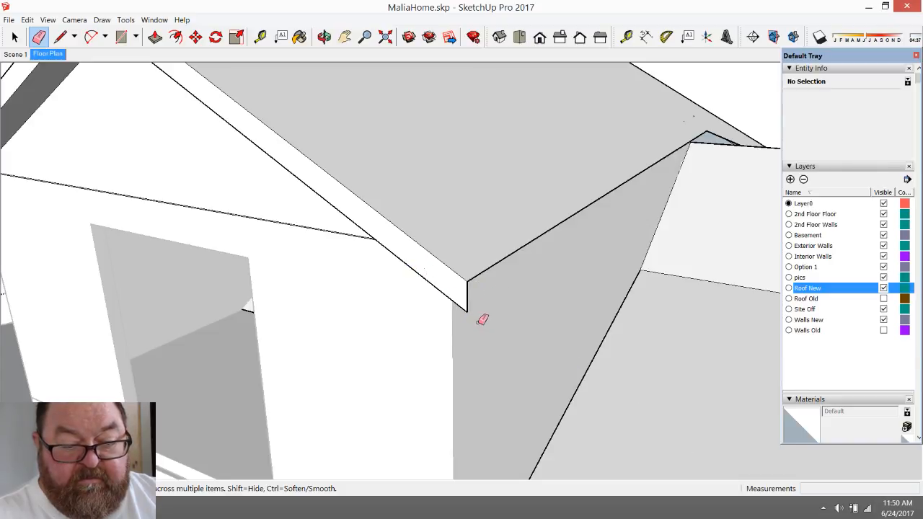
# - Draw the side fascia's lower edge from the overhang's lower corner, parallel to the eave, until it meets the main roof
pyautogui.click(60, 38)
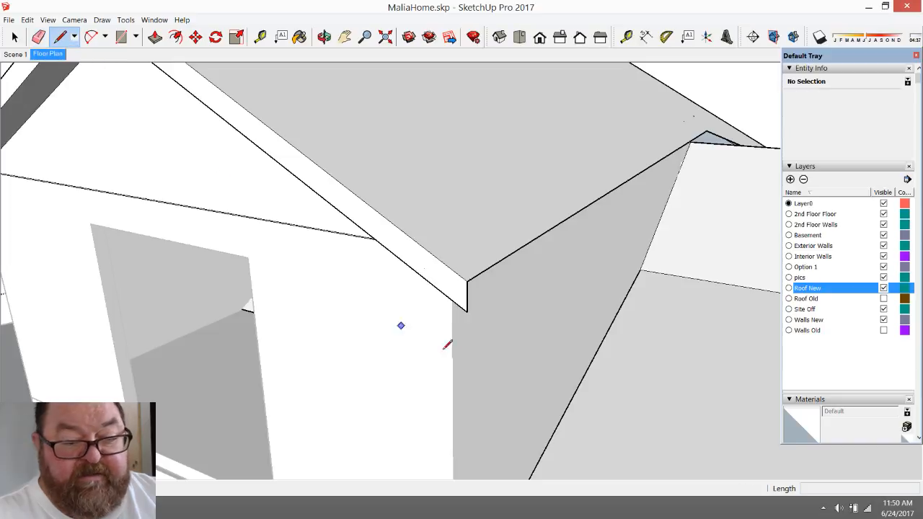
pyautogui.click(467, 311)
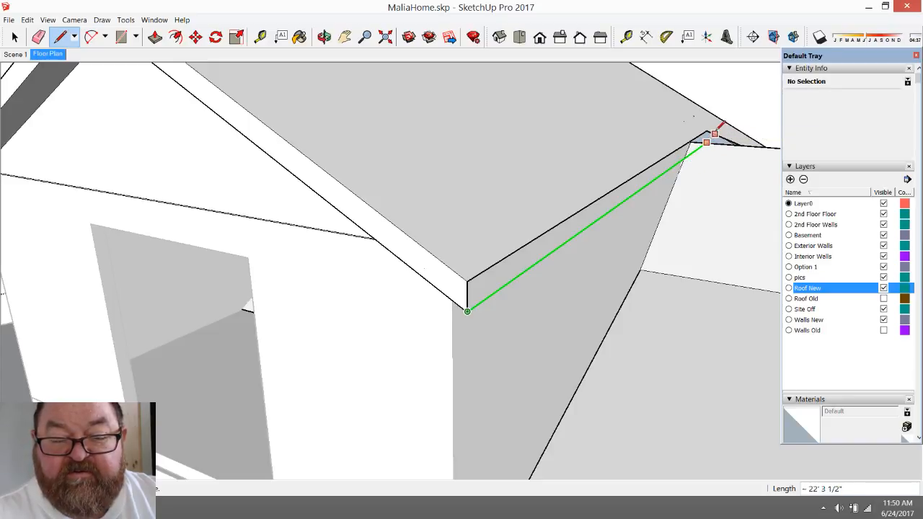
pyautogui.click(717, 132)
pyautogui.scroll(2, 718, 137)
pyautogui.scroll(1, 722, 134)
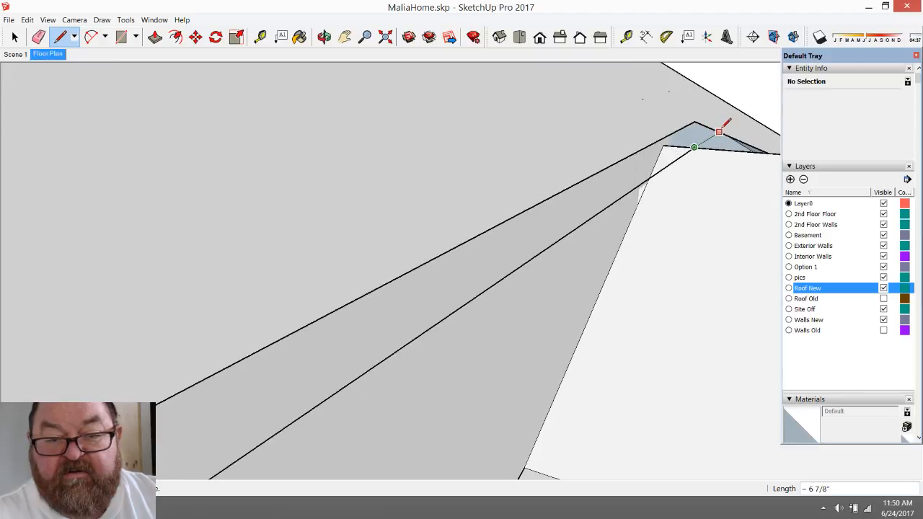
pyautogui.click(651, 176)
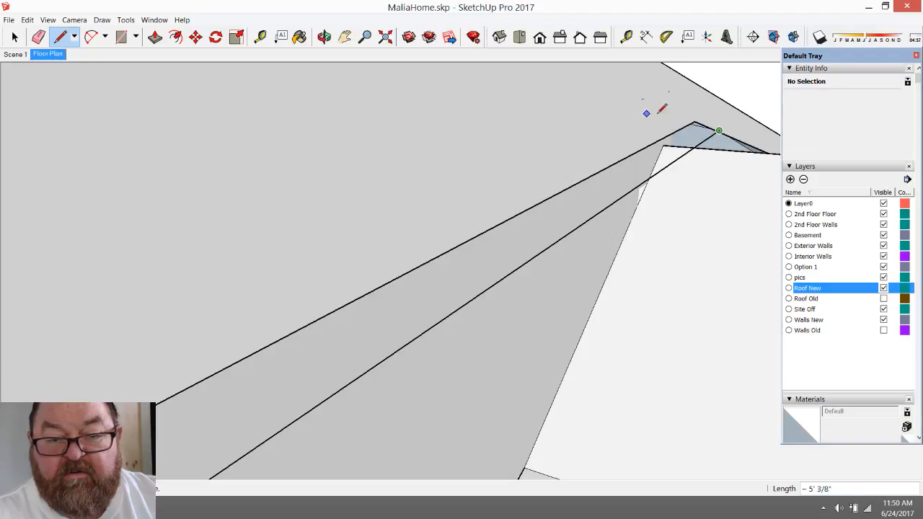
pyautogui.scroll(-2, 692, 118)
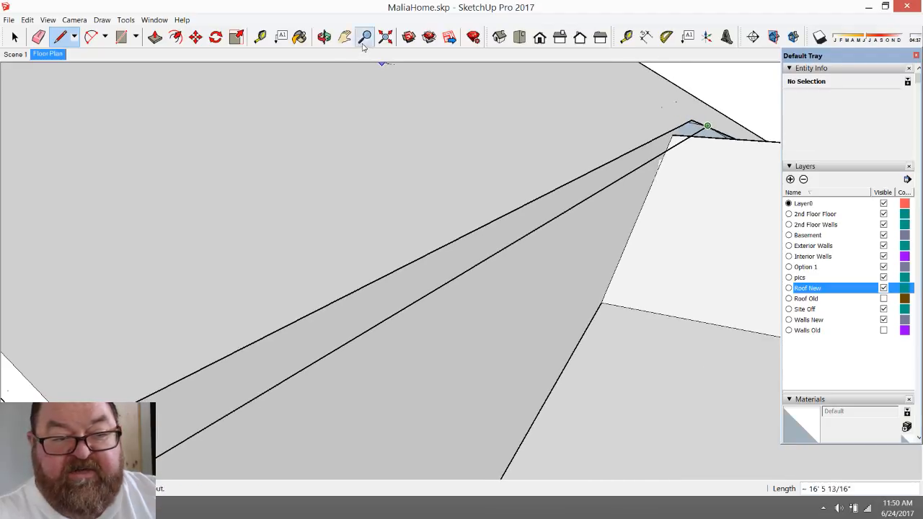
# - Close the side fascia face by drawing the short edge between its far upper and lower ends at the main roof
pyautogui.click(323, 36)
pyautogui.moveTo(548, 155); pyautogui.dragTo(425, 146)
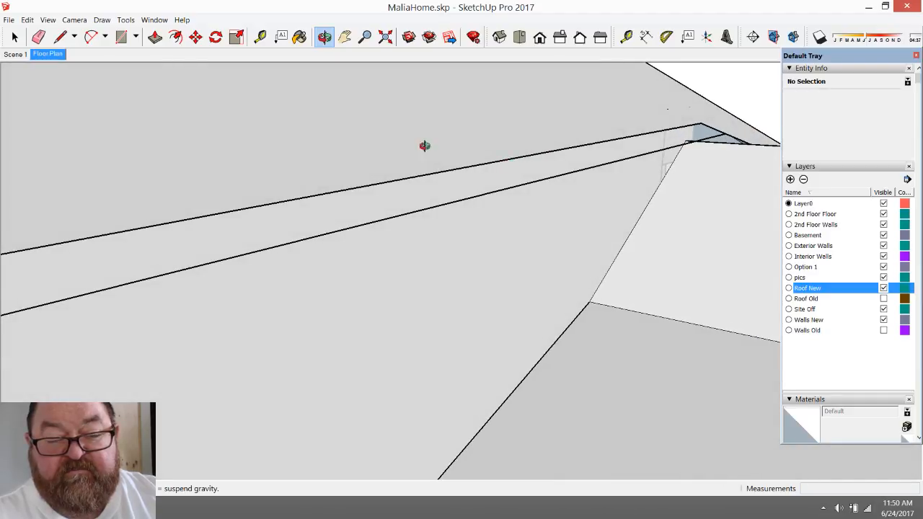
pyautogui.click(61, 37)
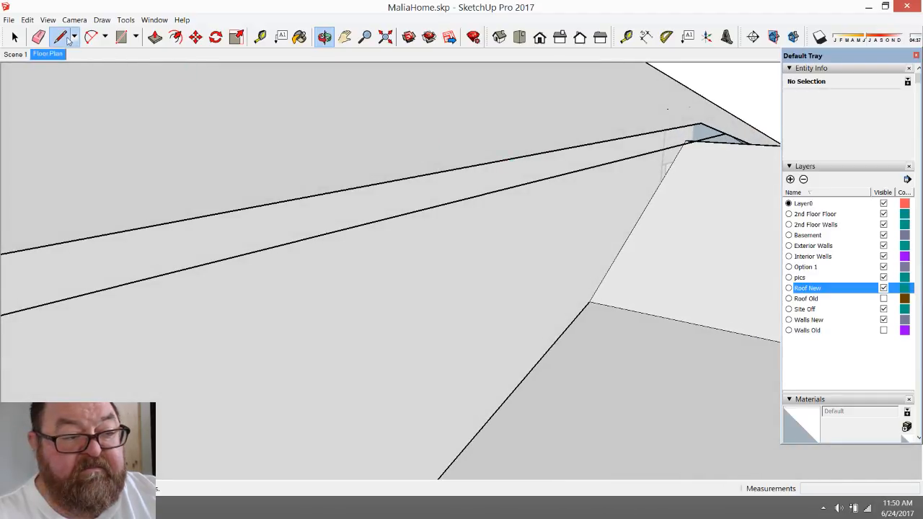
pyautogui.click(701, 122)
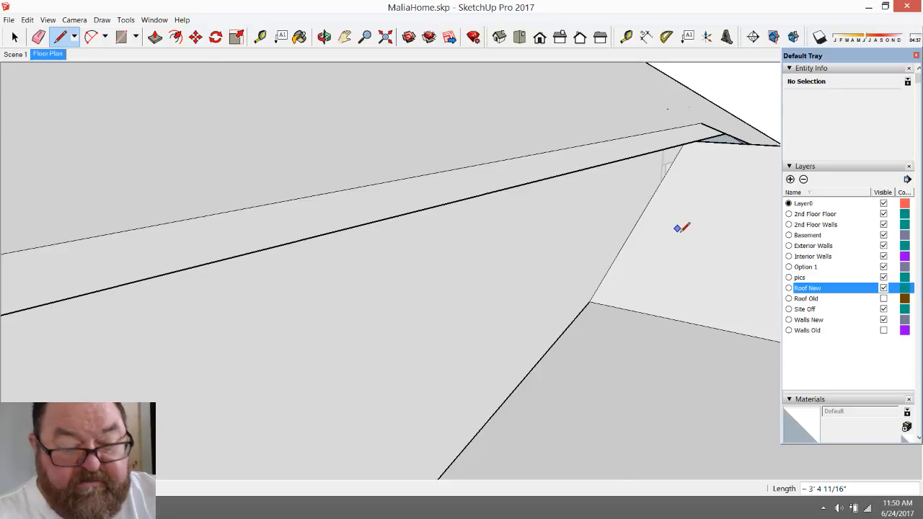
pyautogui.scroll(-4, 682, 228)
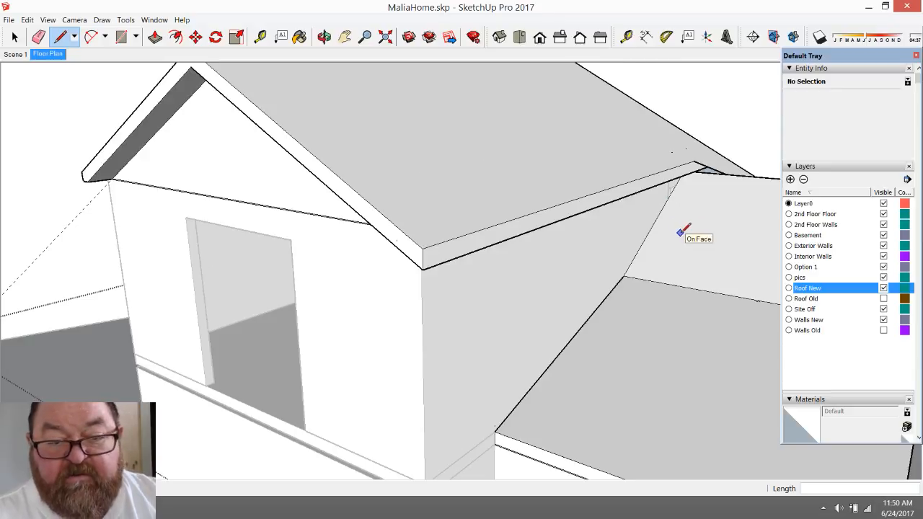
# - Try to outline the opposite eave's 12-inch overhang by extending the roof slope and the rake band's lower edge past the corner
pyautogui.click(324, 37)
pyautogui.moveTo(383, 173); pyautogui.dragTo(498, 261)
pyautogui.scroll(3, 531, 252)
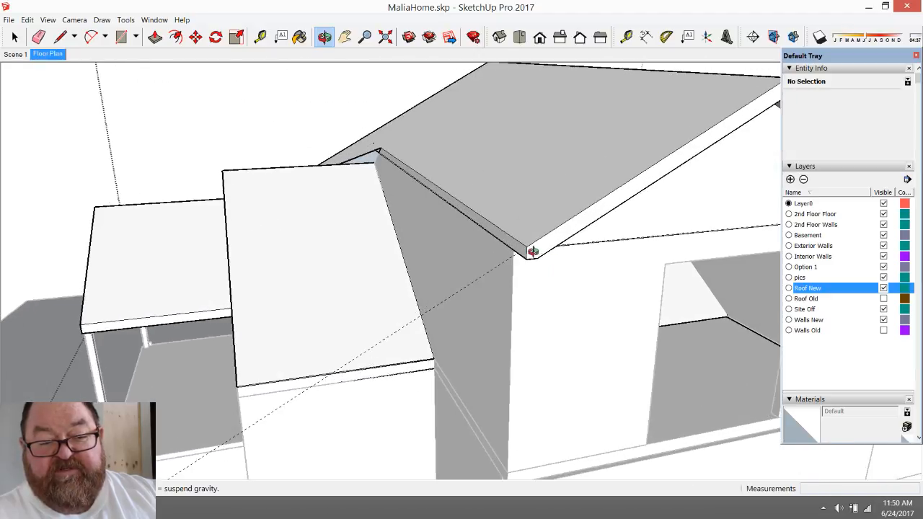
pyautogui.press('l')
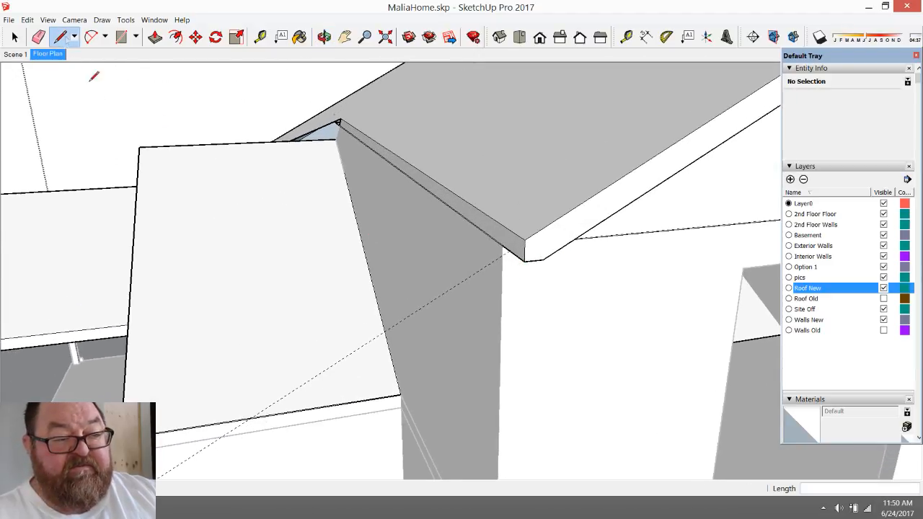
pyautogui.click(527, 237)
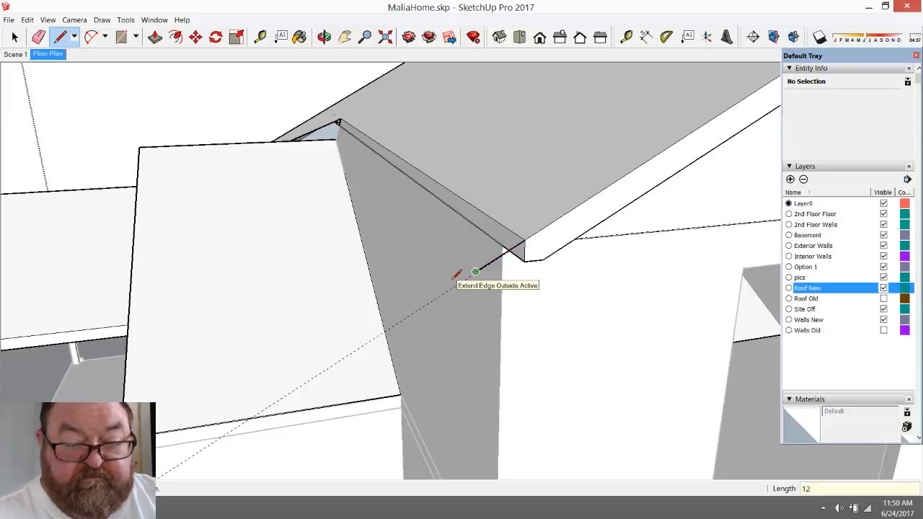
pyautogui.write('12')
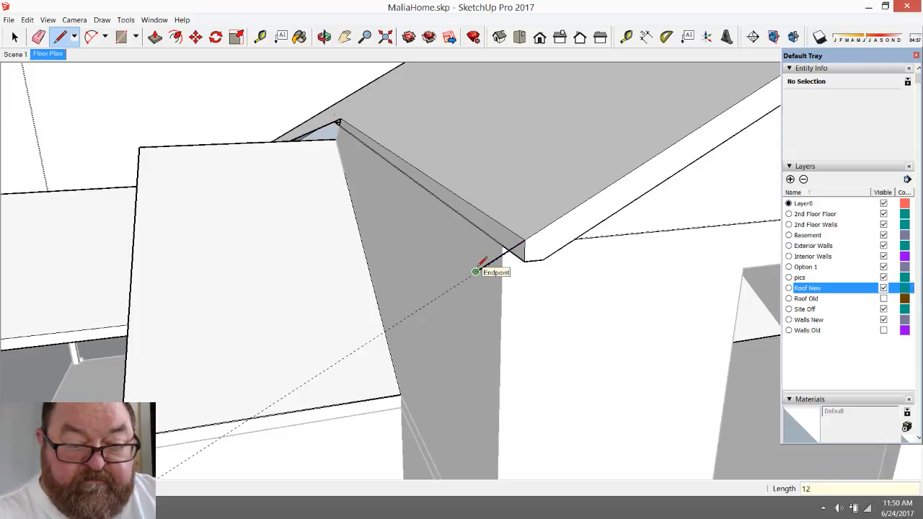
pyautogui.press('Return')
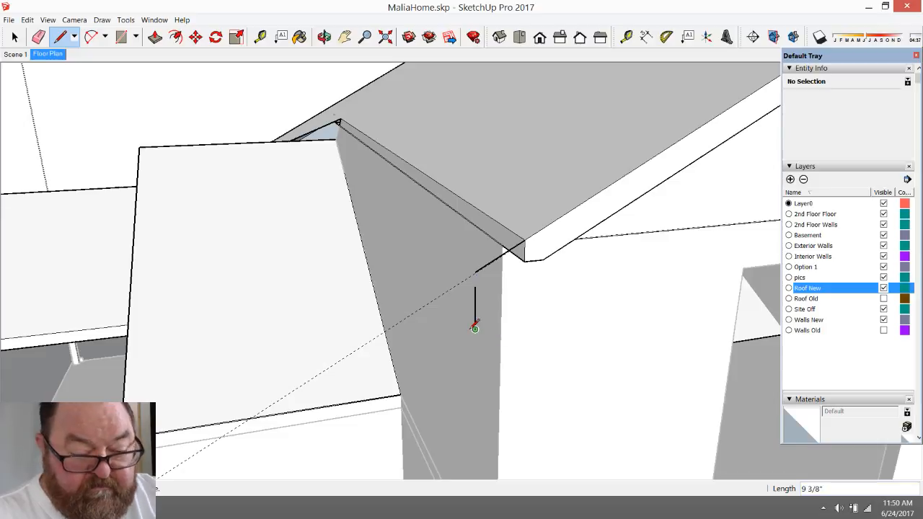
pyautogui.click(543, 259)
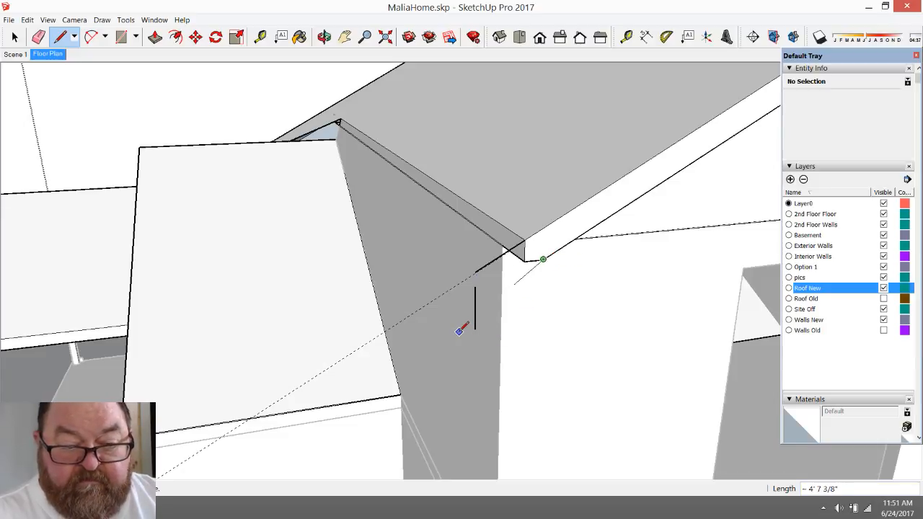
pyautogui.click(449, 321)
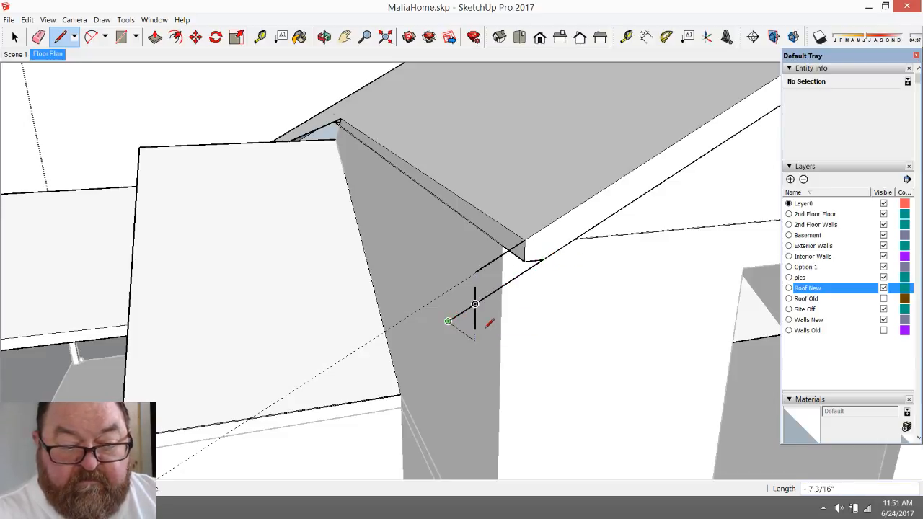
pyautogui.scroll(4, 491, 271)
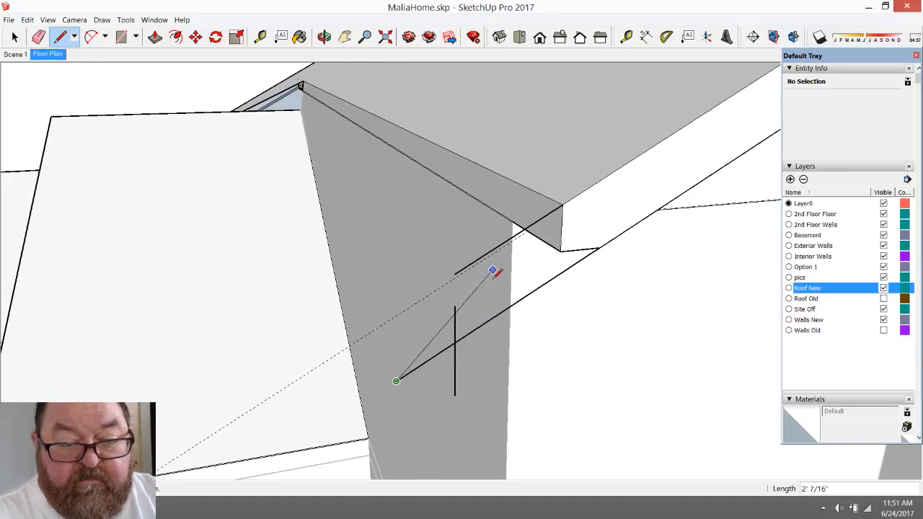
# - Undo the three overhang outline lines drawn at the opposite eave corner
pyautogui.press('Escape')
pyautogui.hotkey('ctrl', 'z')
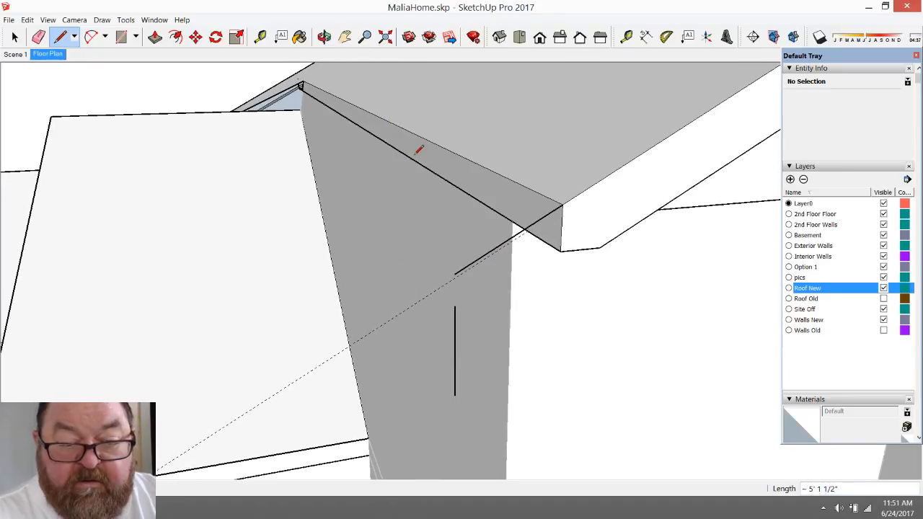
pyautogui.hotkey('ctrl', 'z')
pyautogui.hotkey('ctrl', 'z')
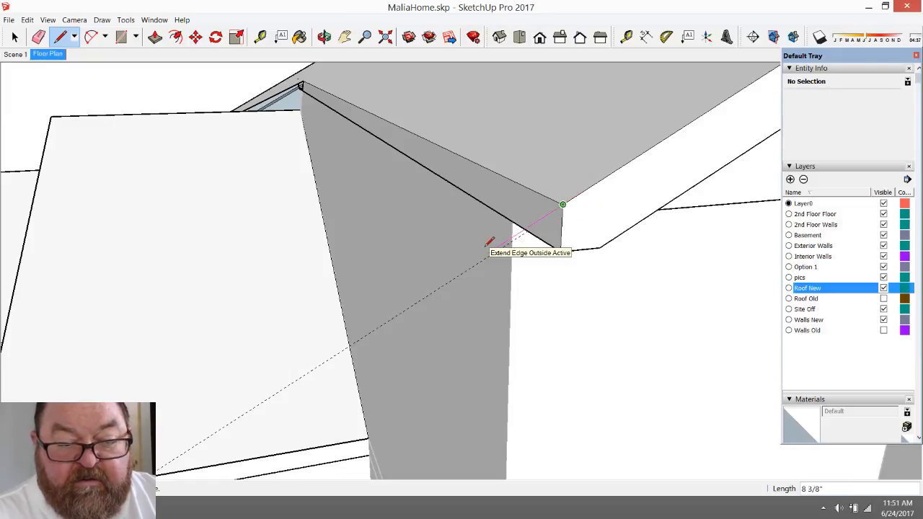
# - Extend the opposite roof slope 12 inches with a vertical line about 9 5/8" down from its end, and erase the dashed guide
pyautogui.press('Return')
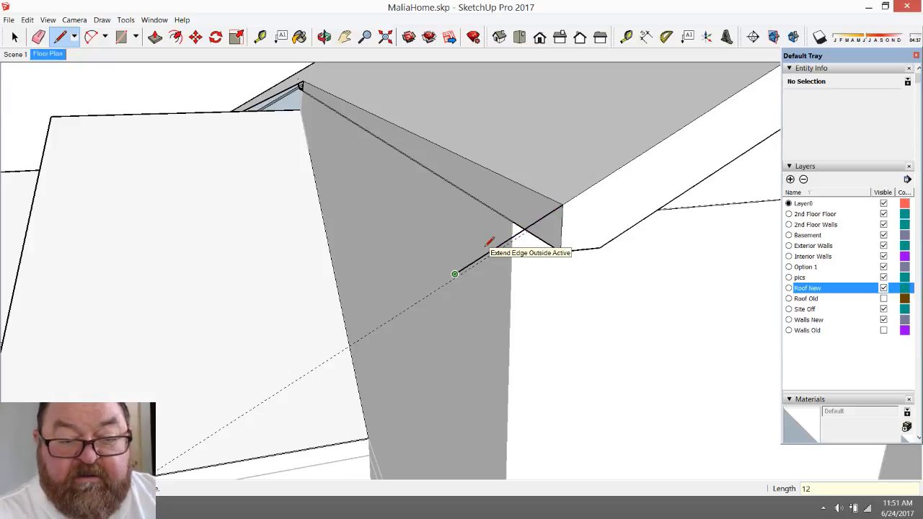
pyautogui.click(454, 368)
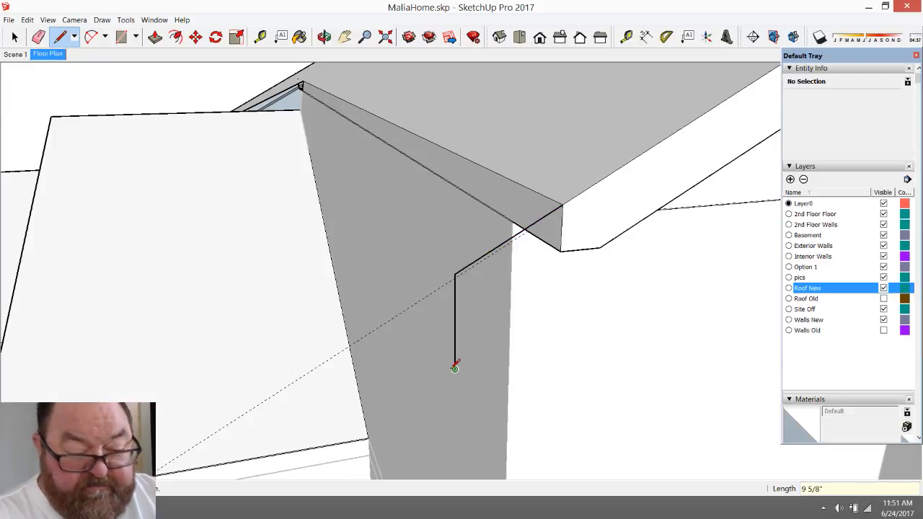
pyautogui.click(38, 36)
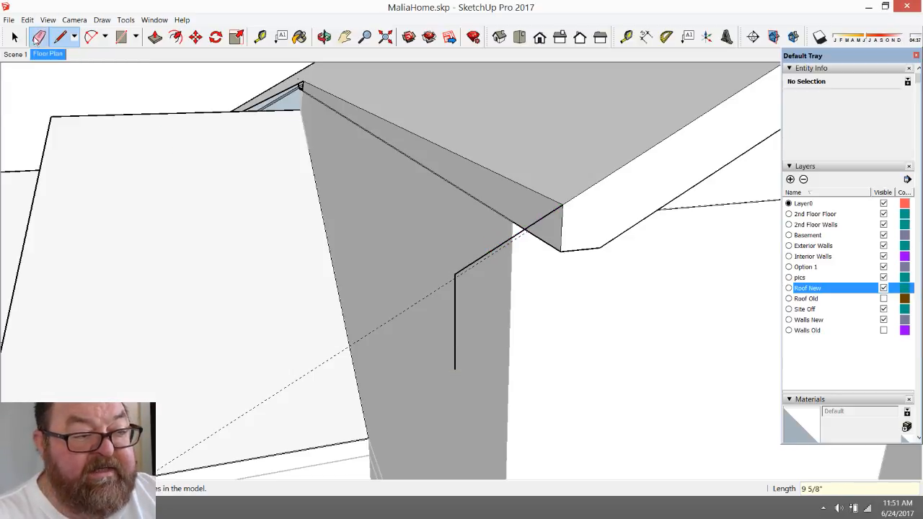
pyautogui.click(422, 301)
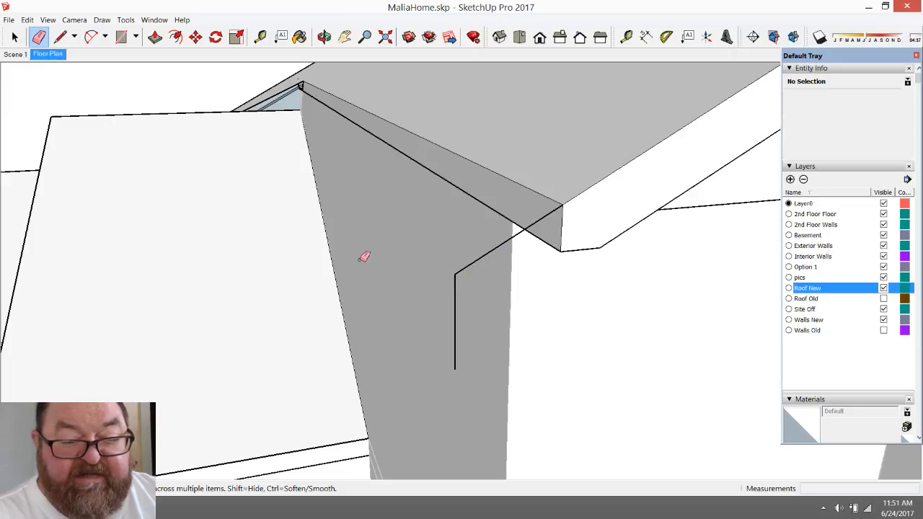
# - Extend the rake band's lower edge past the vertical line, and erase the old corner edges and overshooting line ends
pyautogui.click(60, 37)
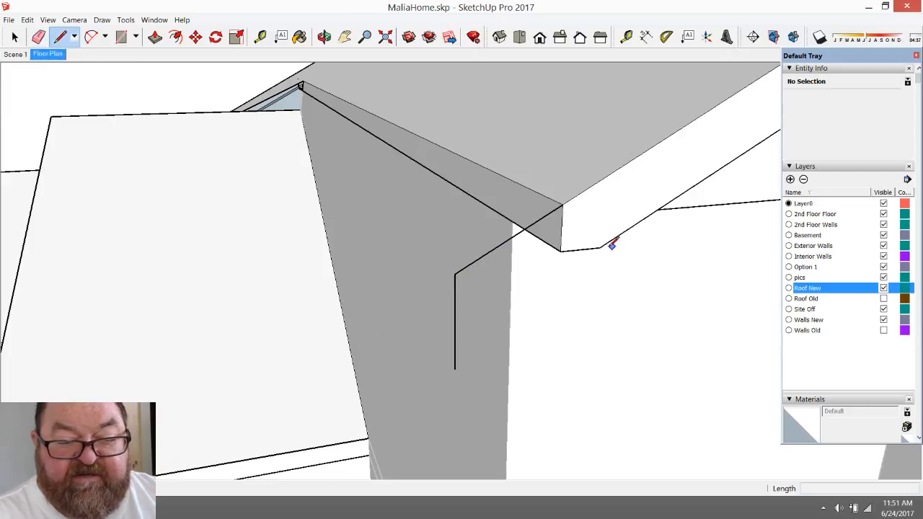
pyautogui.click(600, 247)
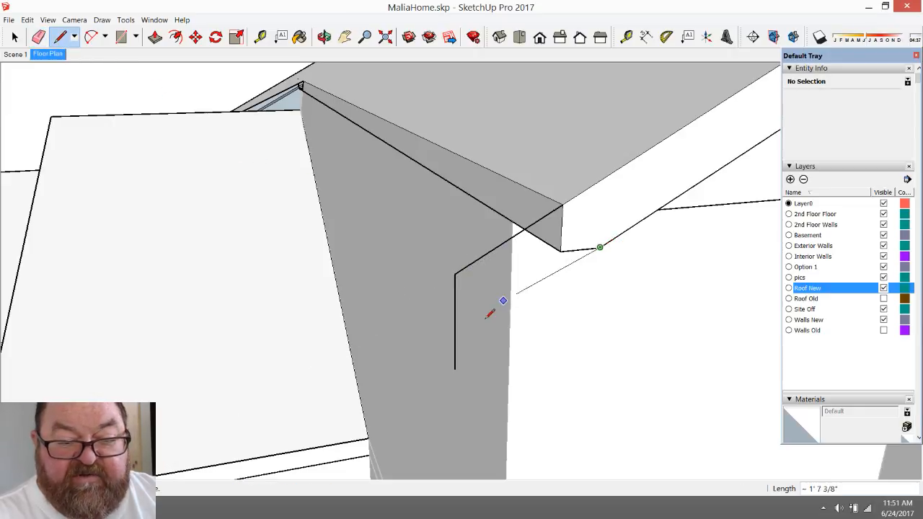
pyautogui.click(419, 366)
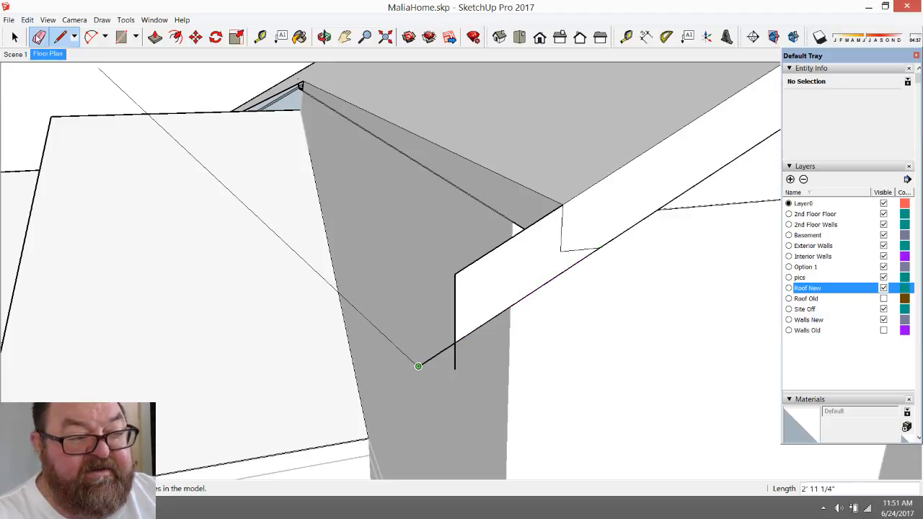
pyautogui.click(39, 37)
pyautogui.click(562, 222)
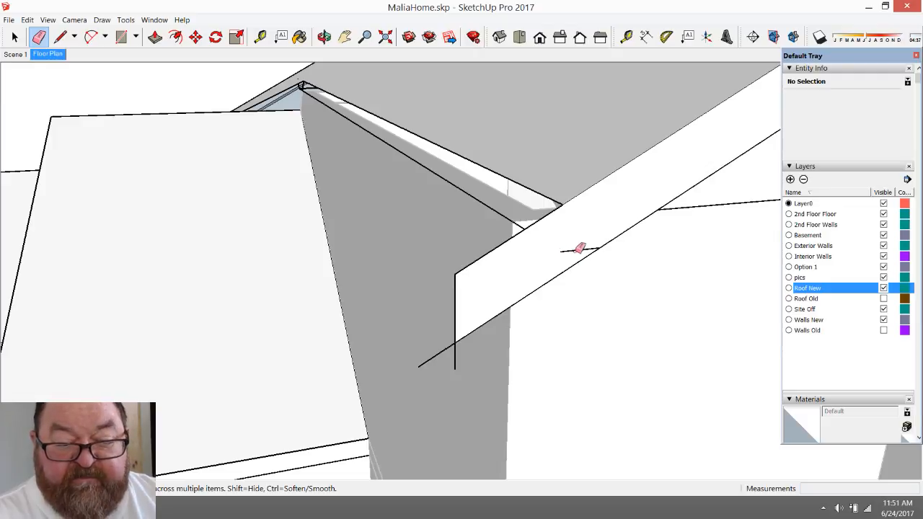
pyautogui.click(578, 250)
pyautogui.click(455, 355)
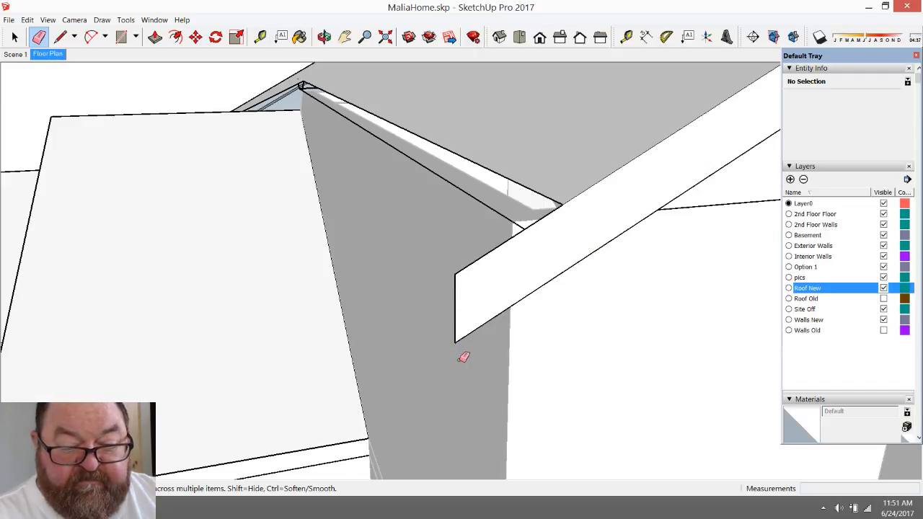
# - Draw the new eave edge from the overhang's upper corner, parallel to the old eave, to the main roof
pyautogui.click(60, 37)
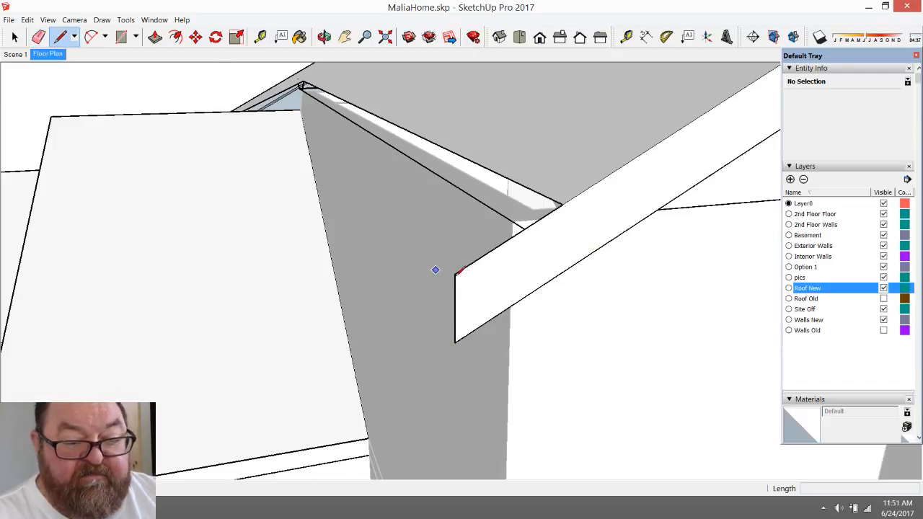
pyautogui.click(455, 274)
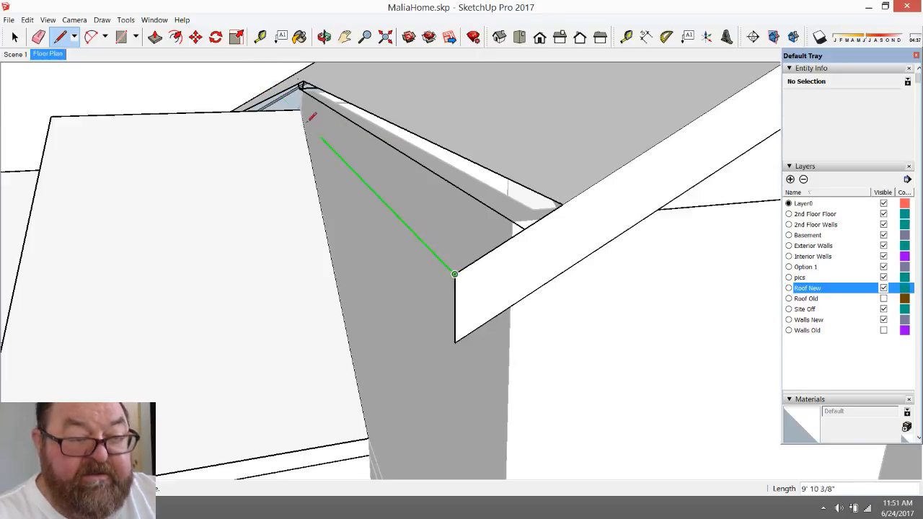
pyautogui.click(281, 93)
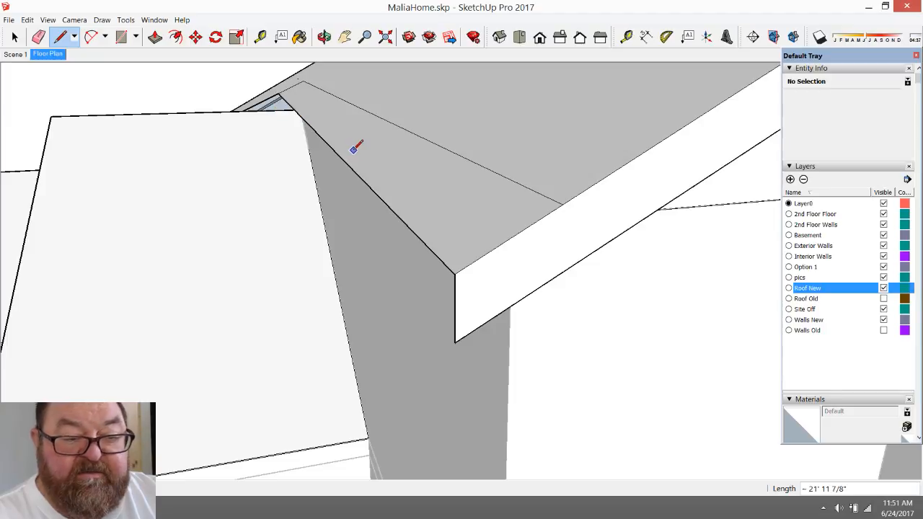
# - Draw the opposite fascia's lower edge from the overhang's lower corner, parallel to the new eave, toward the main roof
pyautogui.click(455, 342)
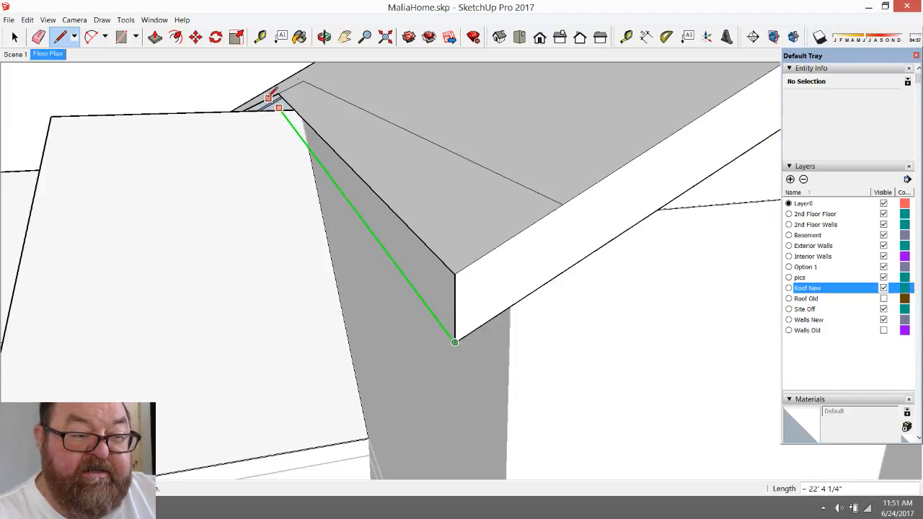
pyautogui.click(270, 99)
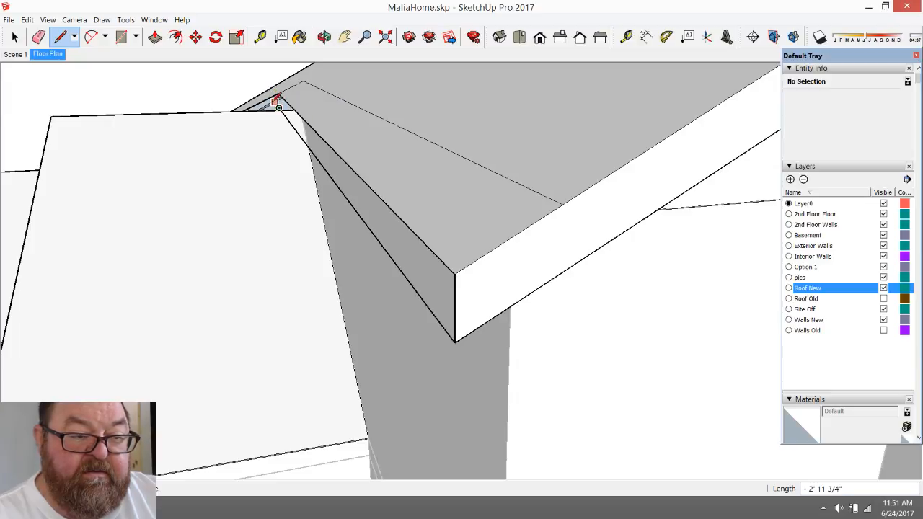
pyautogui.scroll(2, 287, 118)
pyautogui.scroll(1, 267, 92)
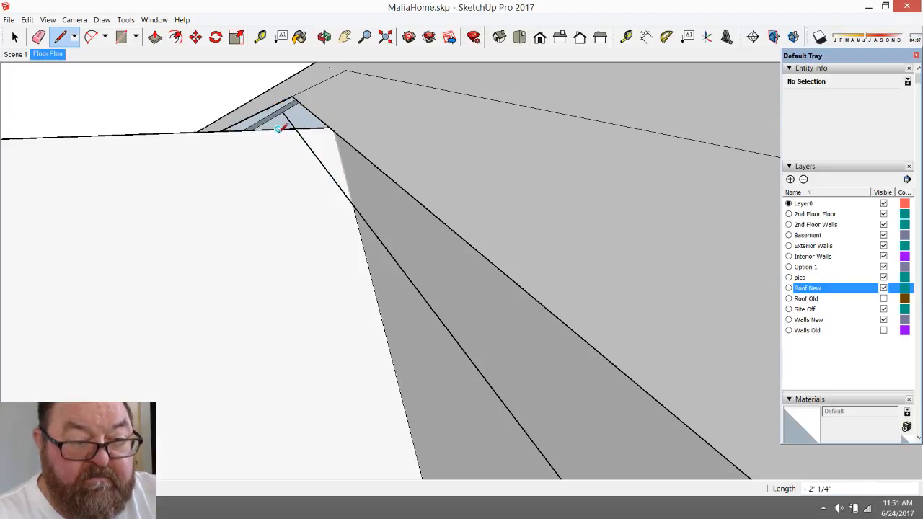
pyautogui.scroll(-1, 312, 150)
pyautogui.scroll(-2, 330, 134)
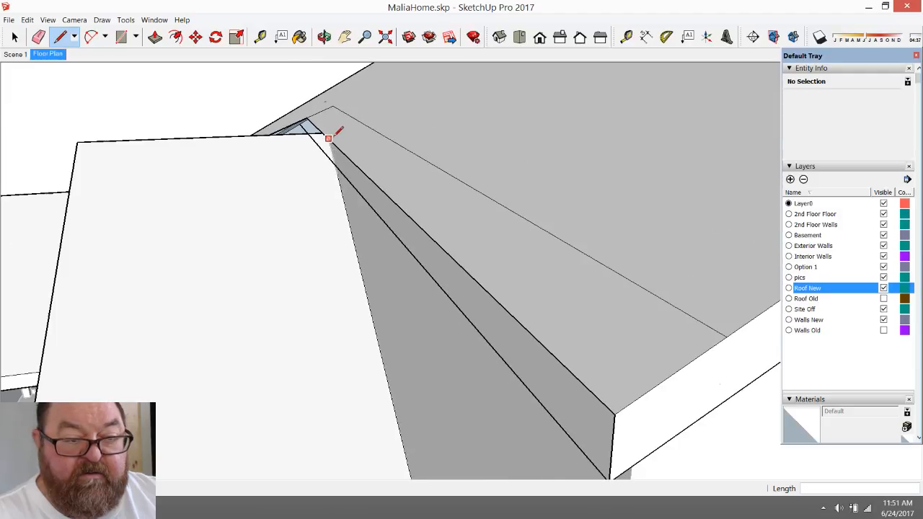
# - Erase the old eave edge from the roof slope and close the fascia's end at the main roof with a short vertical line
pyautogui.click(38, 37)
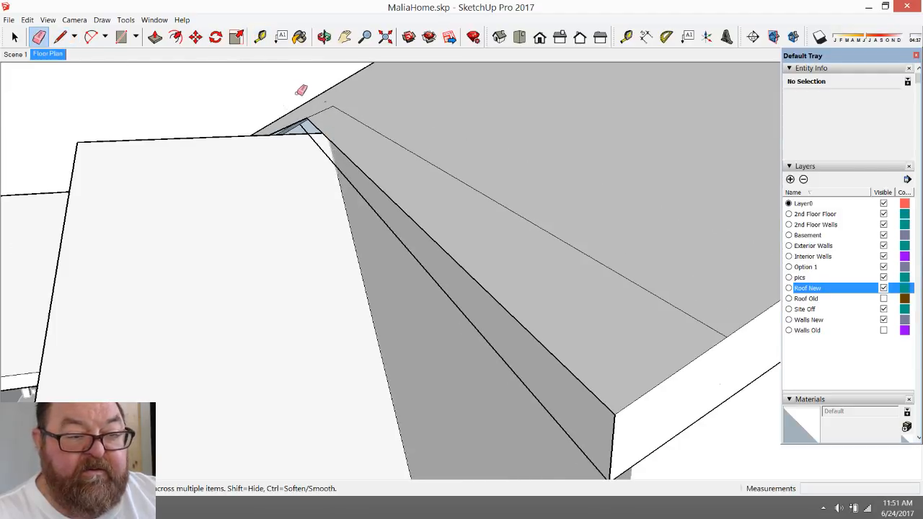
pyautogui.click(349, 115)
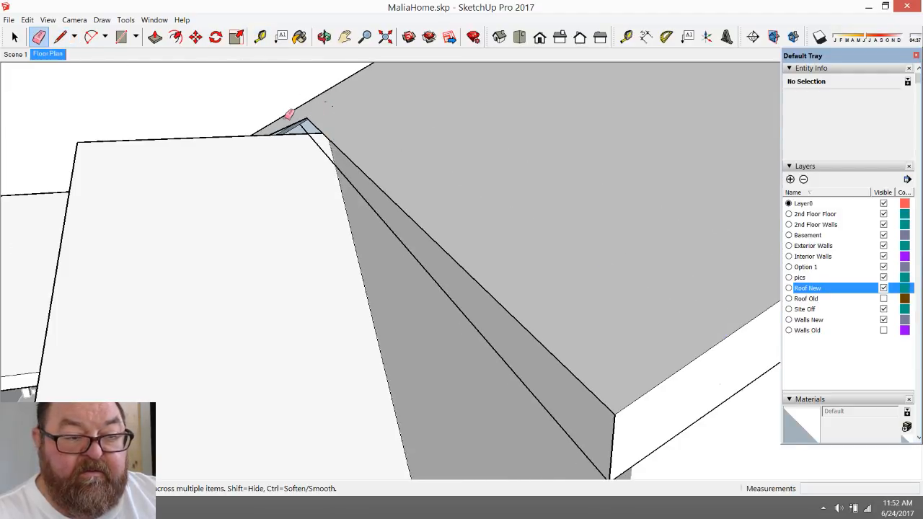
pyautogui.scroll(2, 289, 114)
pyautogui.scroll(2, 289, 113)
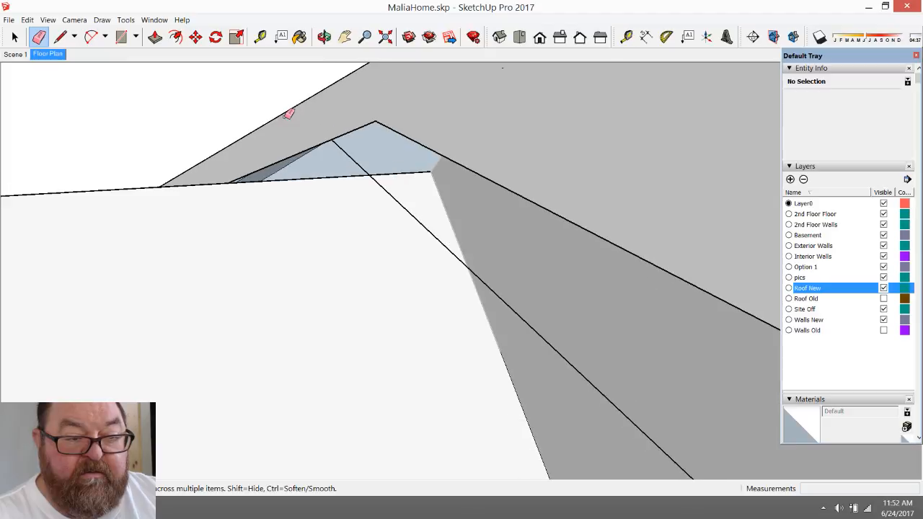
pyautogui.click(60, 37)
pyautogui.click(371, 175)
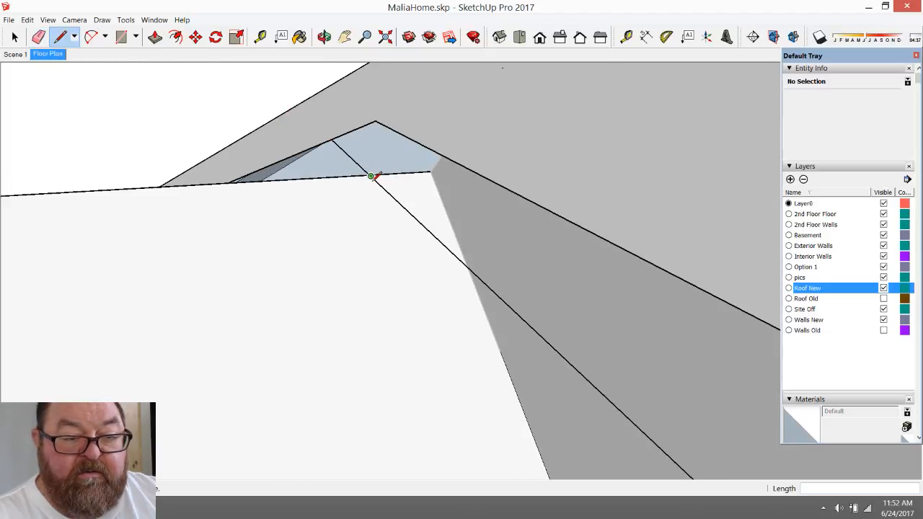
pyautogui.click(368, 118)
pyautogui.scroll(-3, 368, 118)
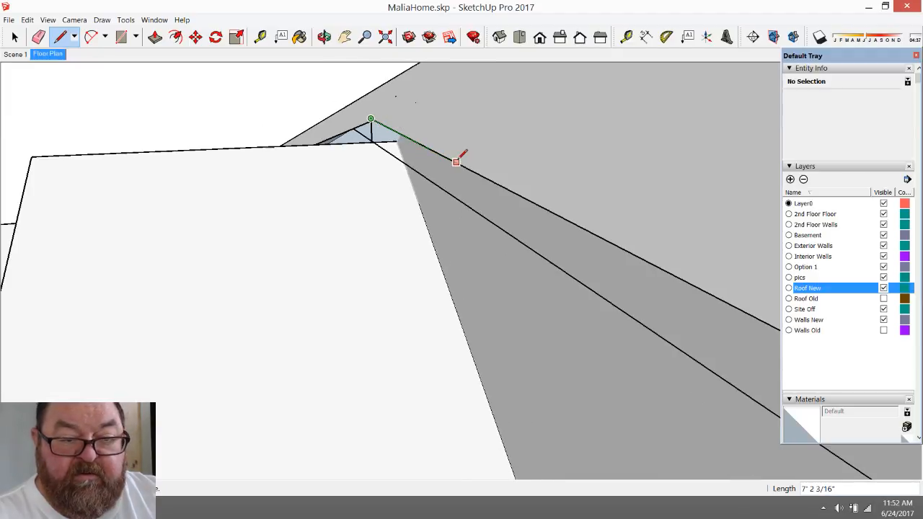
pyautogui.press('Escape')
# - Examine the rear gable roof's new overhangs and fascias from the back, both sides and the front
pyautogui.scroll(-1, 341, 154)
pyautogui.scroll(-3, 341, 154)
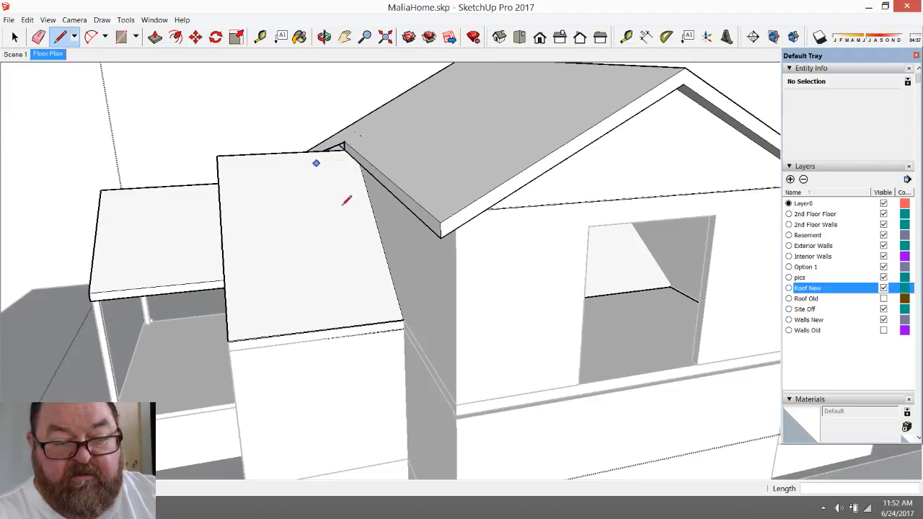
pyautogui.click(325, 38)
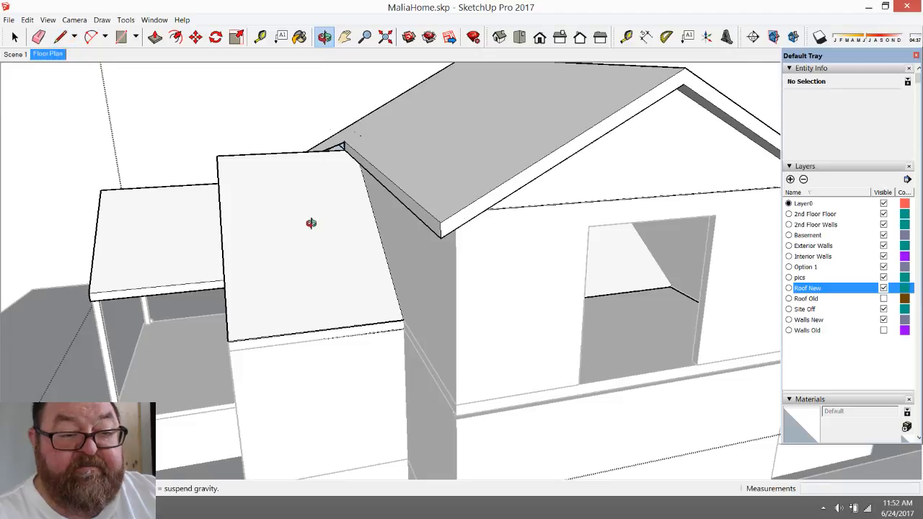
pyautogui.scroll(-3, 312, 223)
pyautogui.moveTo(470, 230); pyautogui.dragTo(301, 205)
pyautogui.scroll(5, 315, 252)
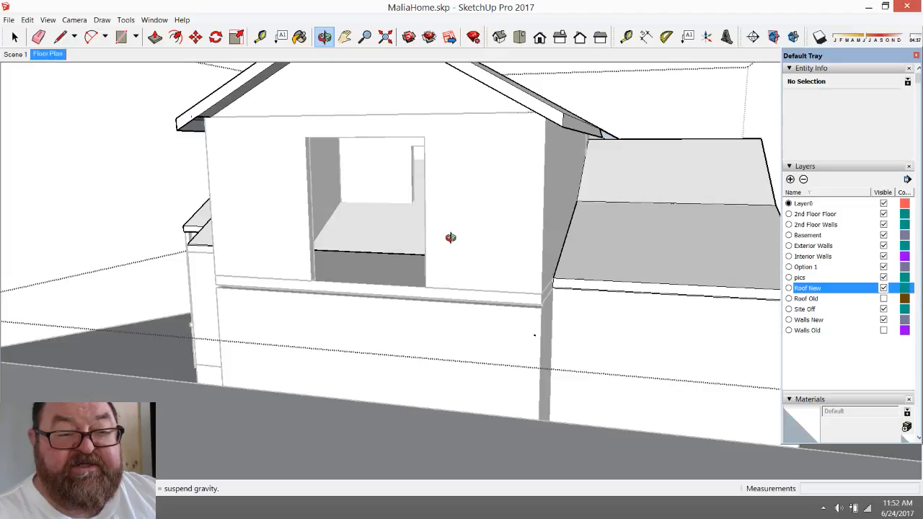
pyautogui.moveTo(451, 239); pyautogui.dragTo(452, 300)
pyautogui.scroll(-2, 458, 308)
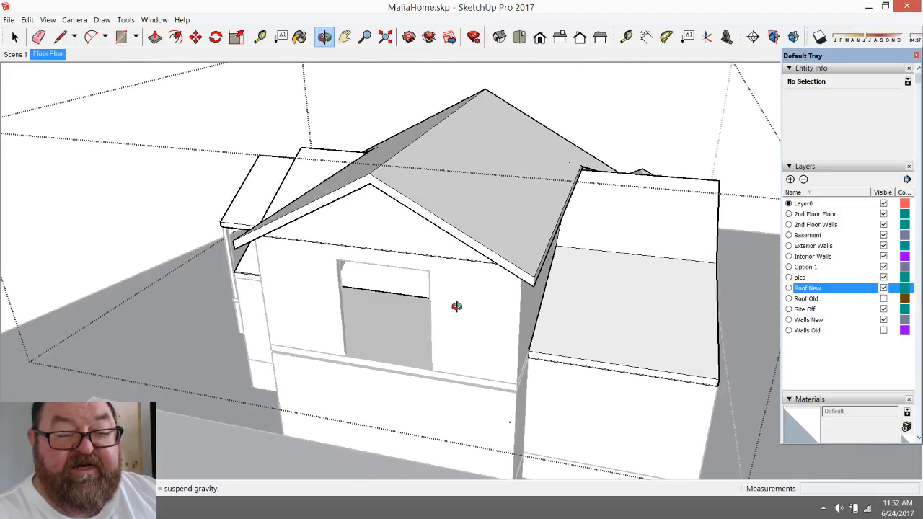
pyautogui.moveTo(595, 277); pyautogui.dragTo(346, 296)
pyautogui.moveTo(533, 269); pyautogui.dragTo(422, 175)
pyautogui.scroll(4, 461, 149)
pyautogui.moveTo(461, 148); pyautogui.dragTo(542, 243)
pyautogui.moveTo(541, 243); pyautogui.dragTo(531, 269, button='middle')
pyautogui.scroll(-3, 565, 308)
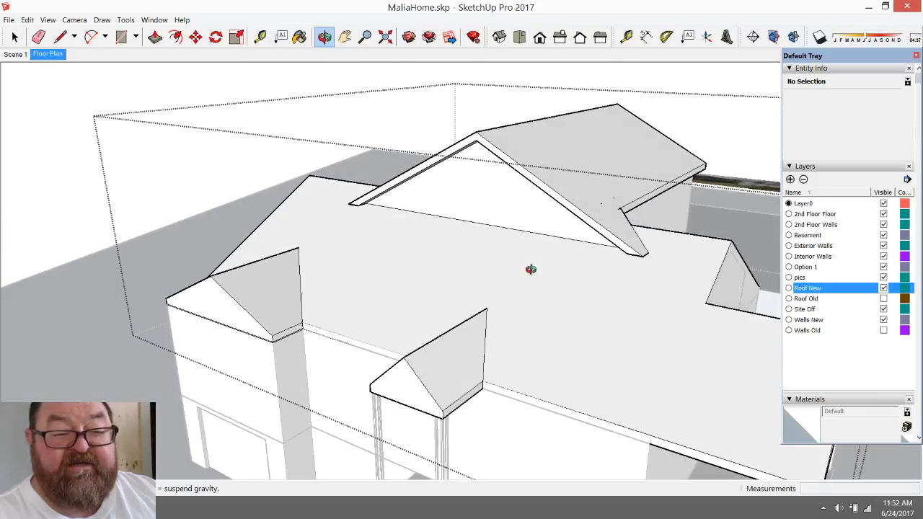
pyautogui.moveTo(603, 285); pyautogui.dragTo(371, 305, button='middle')
pyautogui.scroll(2, 371, 306)
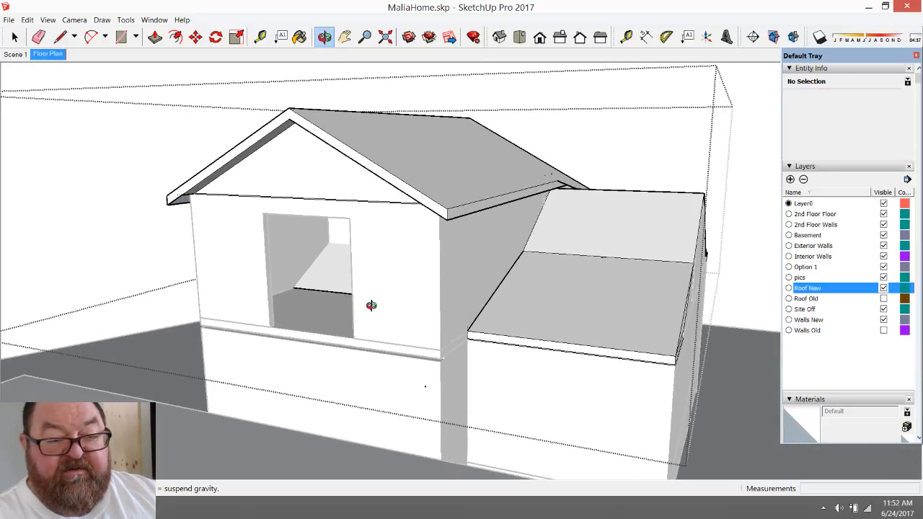
pyautogui.scroll(-2, 372, 306)
pyautogui.moveTo(317, 305); pyautogui.dragTo(536, 217, button='middle')
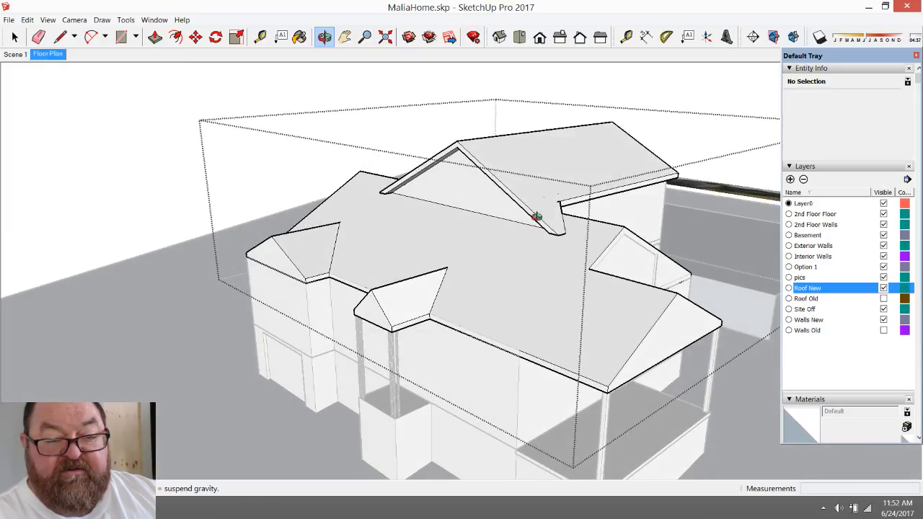
pyautogui.scroll(3, 538, 196)
pyautogui.moveTo(450, 266); pyautogui.dragTo(411, 204)
pyautogui.moveTo(492, 200); pyautogui.dragTo(526, 217)
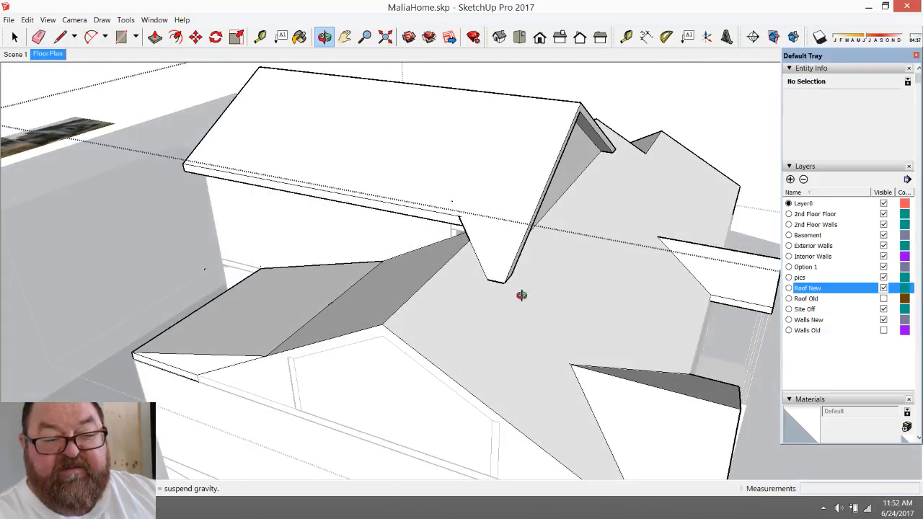
pyautogui.moveTo(522, 296); pyautogui.dragTo(464, 290)
pyautogui.moveTo(498, 242); pyautogui.dragTo(382, 233)
pyautogui.moveTo(513, 245); pyautogui.dragTo(490, 208)
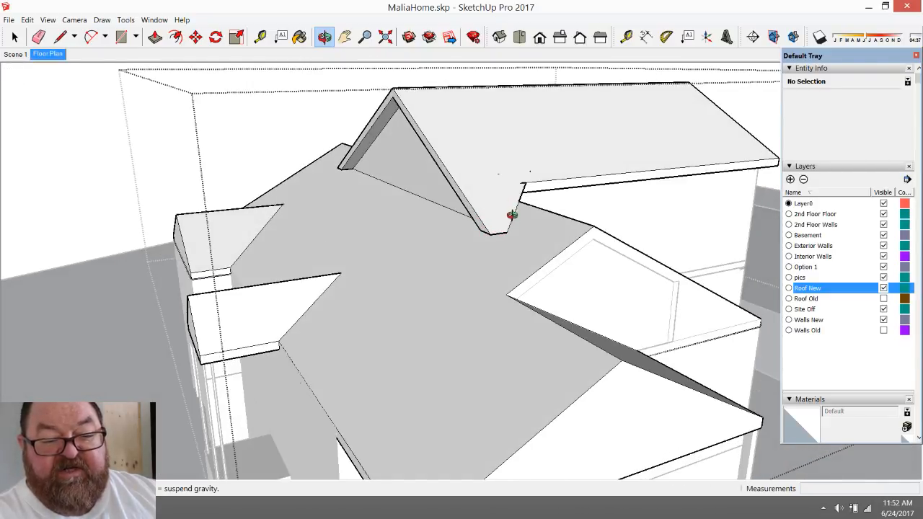
pyautogui.moveTo(387, 281); pyautogui.dragTo(500, 270)
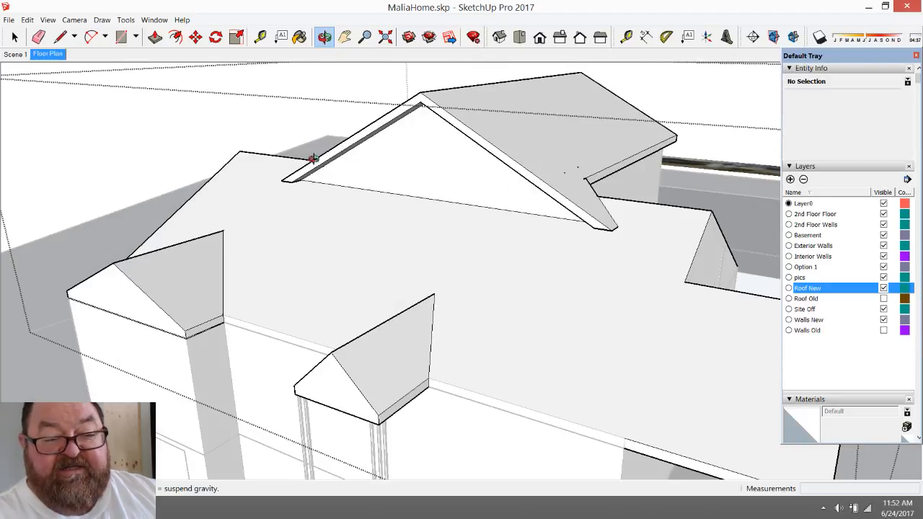
# - Close the roof group and view the whole house from the front and from above
pyautogui.hotkey('shift', 'z')
pyautogui.moveTo(437, 295); pyautogui.dragTo(343, 204)
pyautogui.press('space')
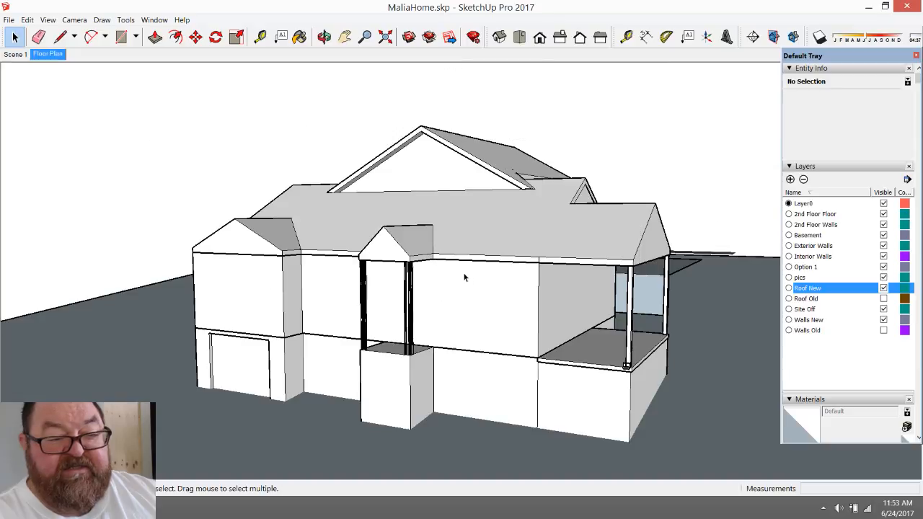
pyautogui.click(324, 37)
pyautogui.moveTo(414, 193); pyautogui.dragTo(466, 209)
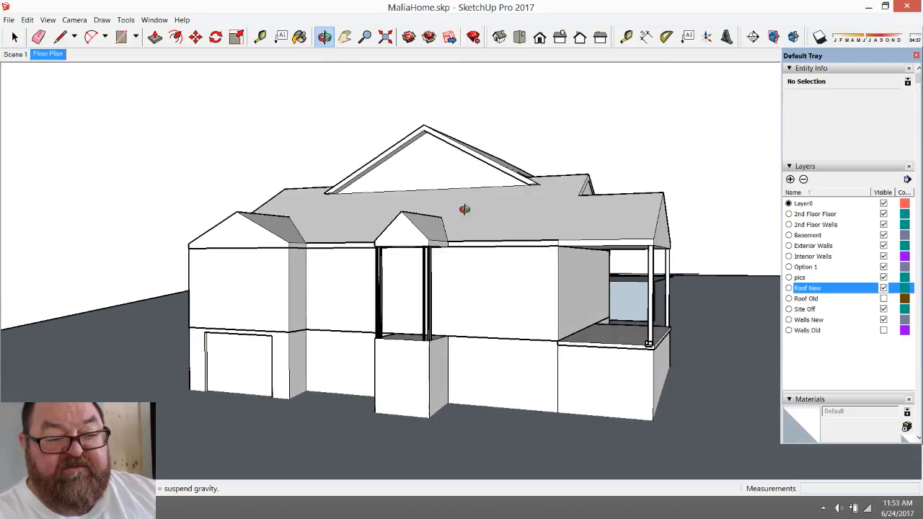
pyautogui.scroll(-2, 493, 252)
pyautogui.moveTo(493, 253)
pyautogui.mouseDown()
pyautogui.moveTo(383, 321)
pyautogui.moveTo(494, 316)
pyautogui.moveTo(499, 268)
pyautogui.mouseUp()
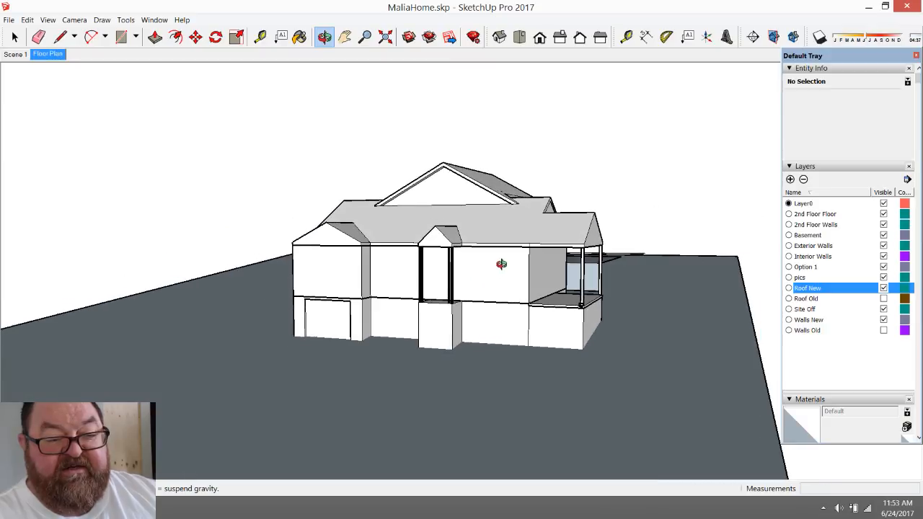
pyautogui.scroll(-3, 493, 276)
pyautogui.moveTo(406, 246); pyautogui.dragTo(501, 311)
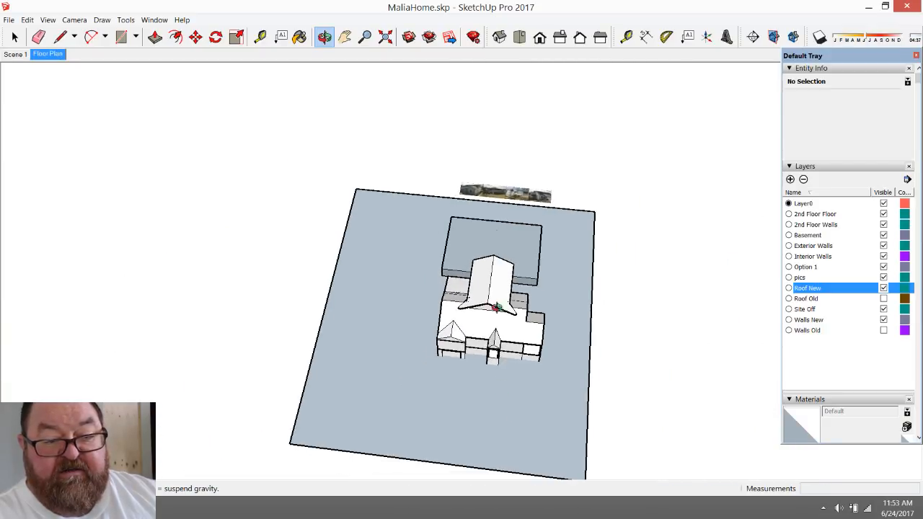
# - Examine the four reference photos of the existing house up close in the top view
pyautogui.scroll(4, 522, 175)
pyautogui.scroll(6, 522, 175)
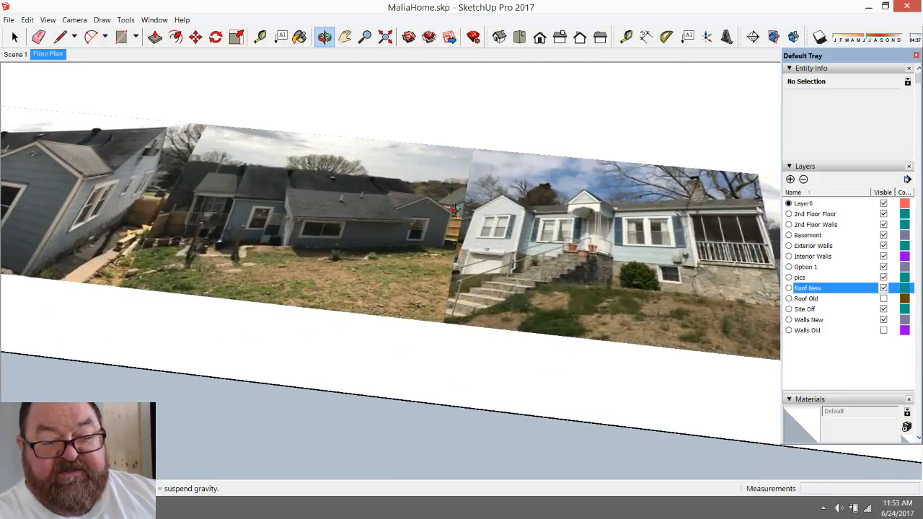
pyautogui.scroll(1, 594, 238)
pyautogui.scroll(-2, 594, 238)
pyautogui.scroll(-3, 614, 250)
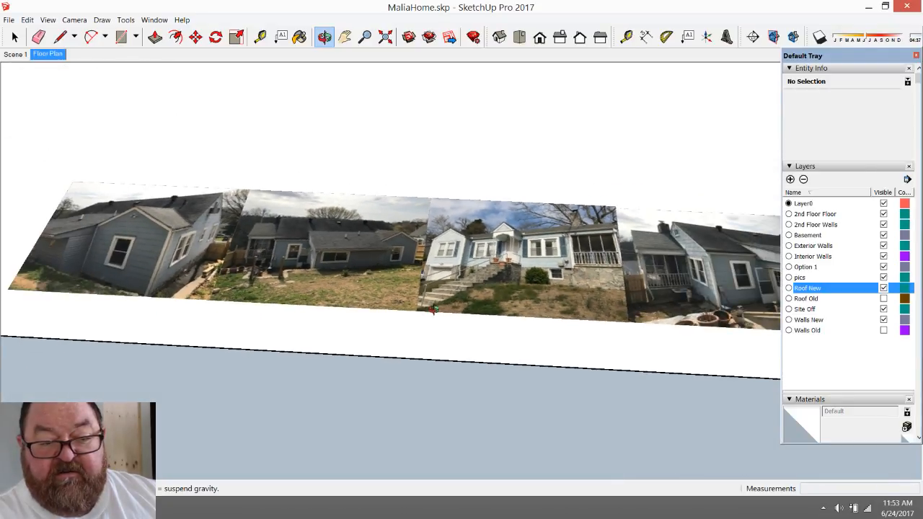
pyautogui.click(520, 37)
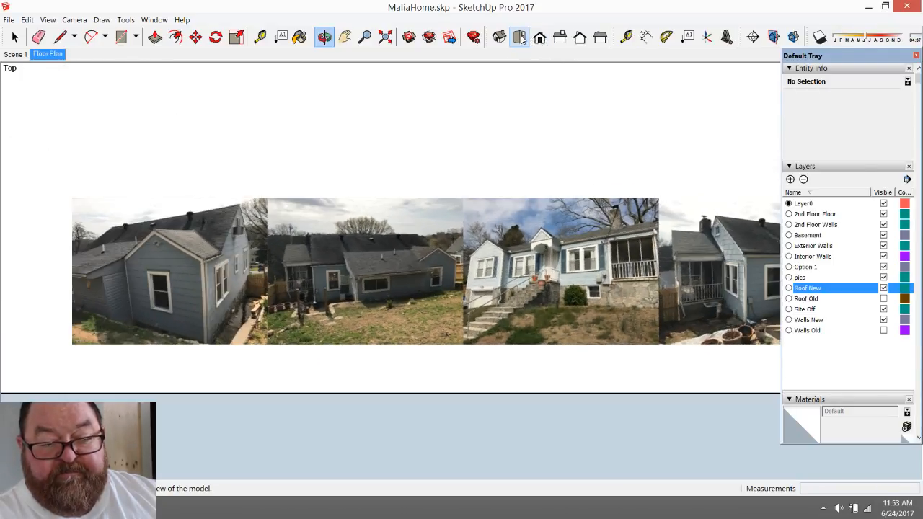
pyautogui.scroll(2, 594, 300)
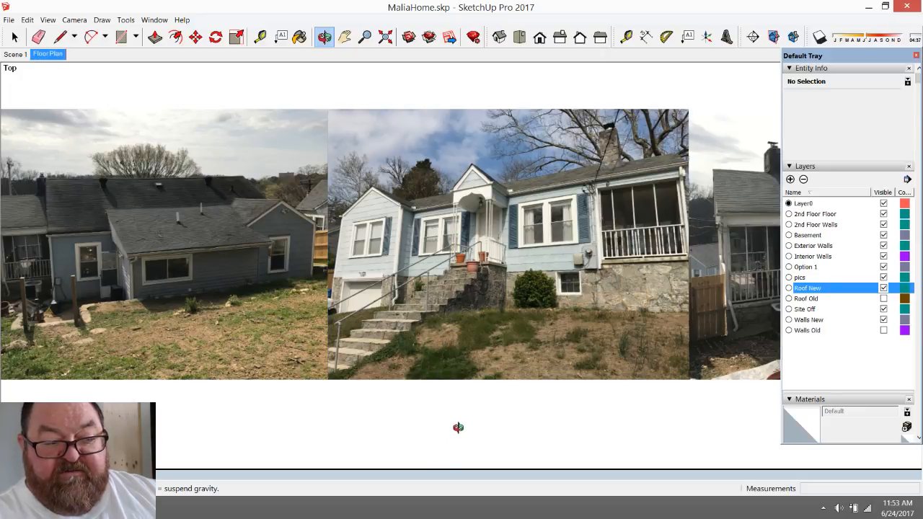
pyautogui.moveTo(579, 308); pyautogui.dragTo(146, 299)
pyautogui.scroll(-10, 264, 310)
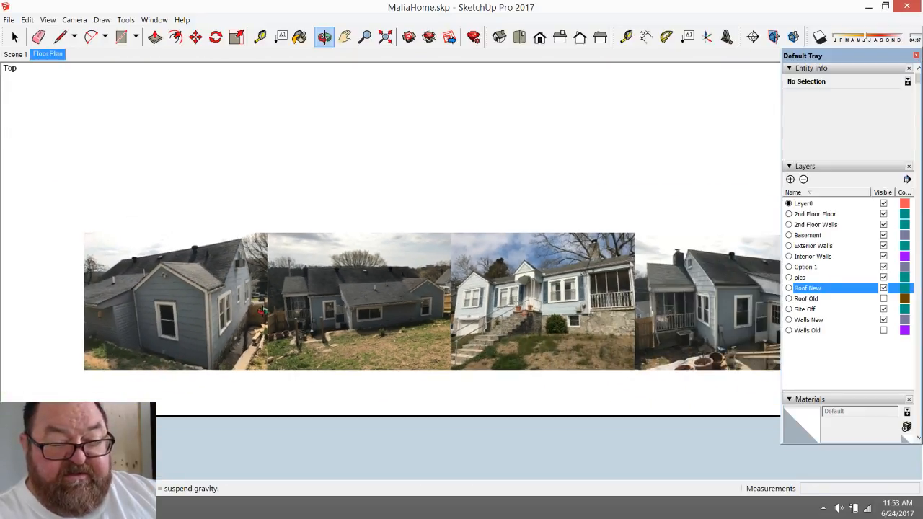
pyautogui.scroll(-5, 264, 310)
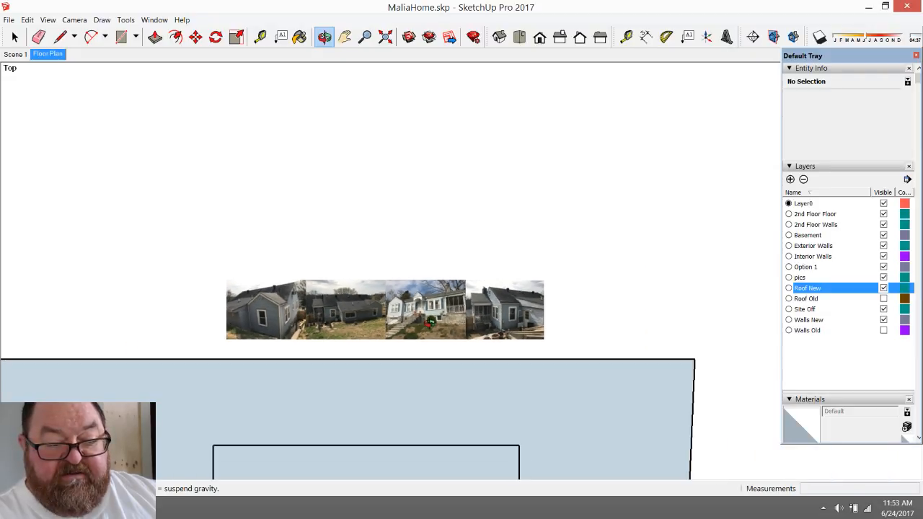
pyautogui.scroll(5, 346, 323)
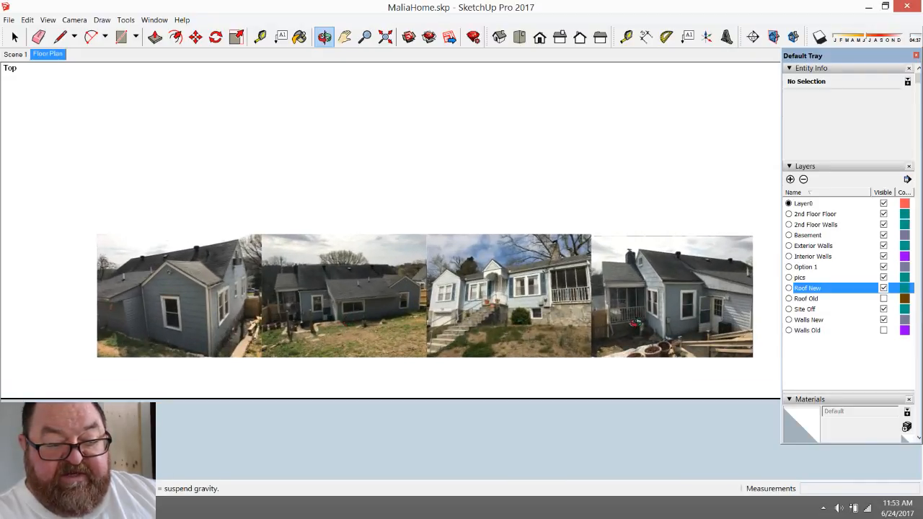
pyautogui.scroll(-2, 454, 321)
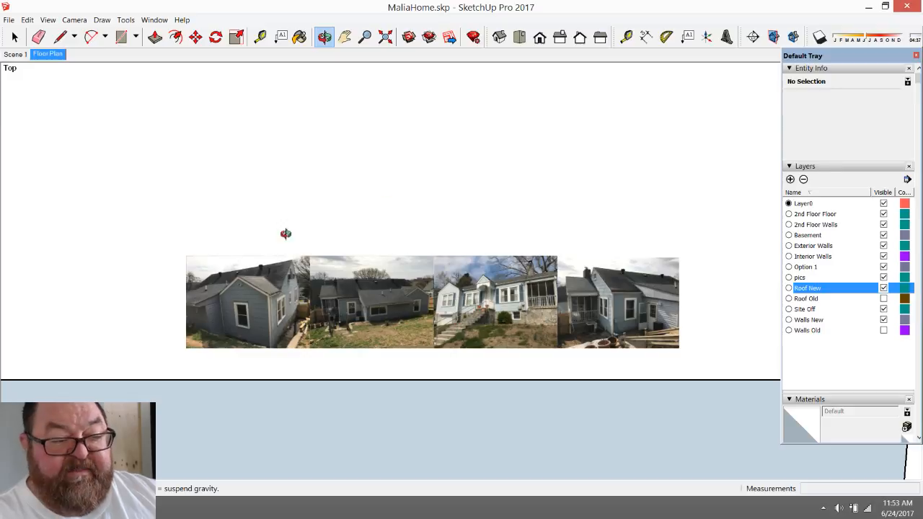
# - Switch to the browser to check the YouTube Live Dashboard chat, and return to SketchUp
pyautogui.hotkey('alt', 'Tab')
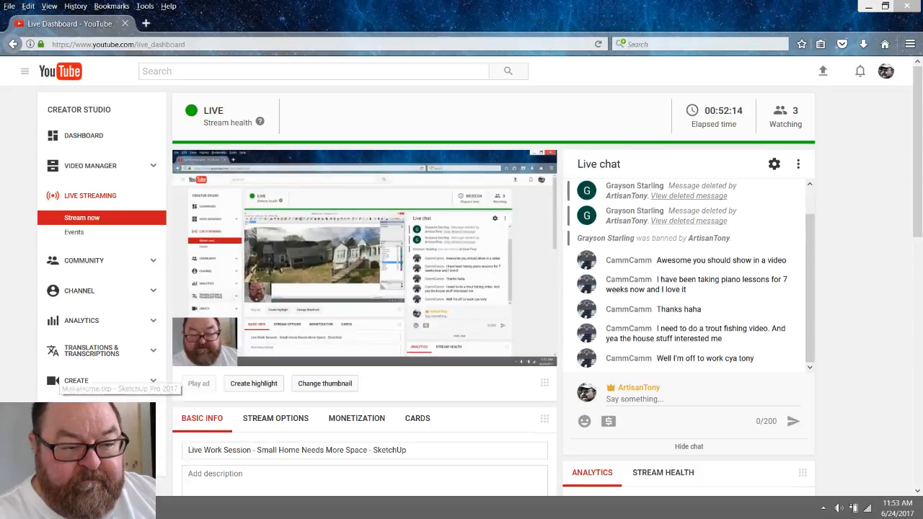
pyautogui.hotkey('alt', 'Tab')
# - Examine the covered corner porch with its posts, floor and gable roof at the front of the house
pyautogui.scroll(-10, 366, 315)
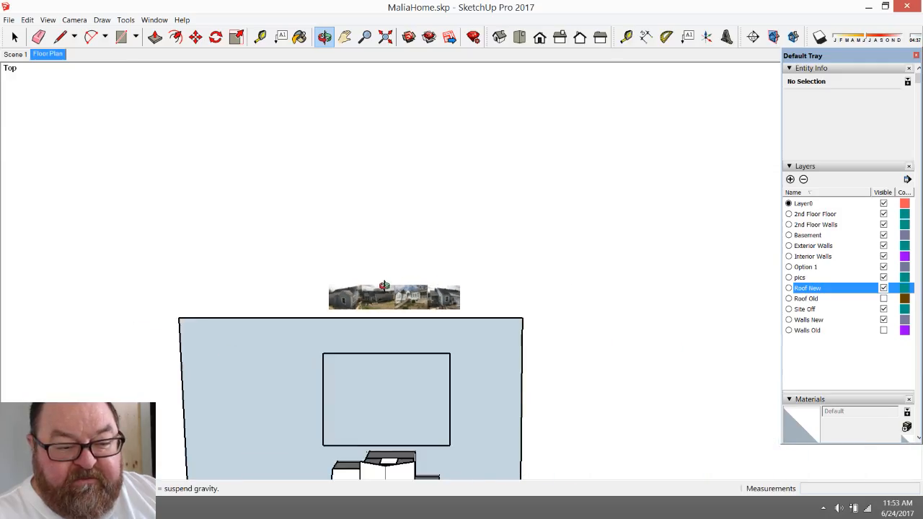
pyautogui.moveTo(398, 402); pyautogui.dragTo(339, 156)
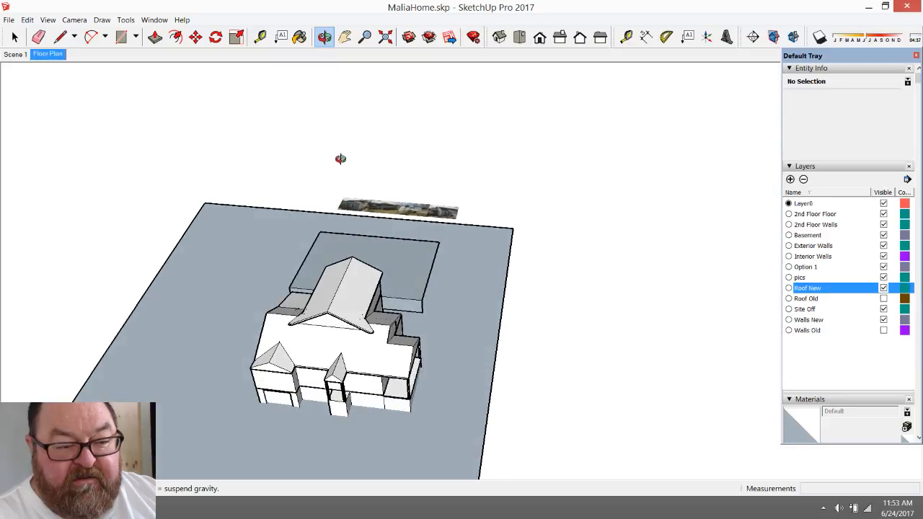
pyautogui.scroll(5, 398, 383)
pyautogui.moveTo(397, 384); pyautogui.dragTo(231, 299)
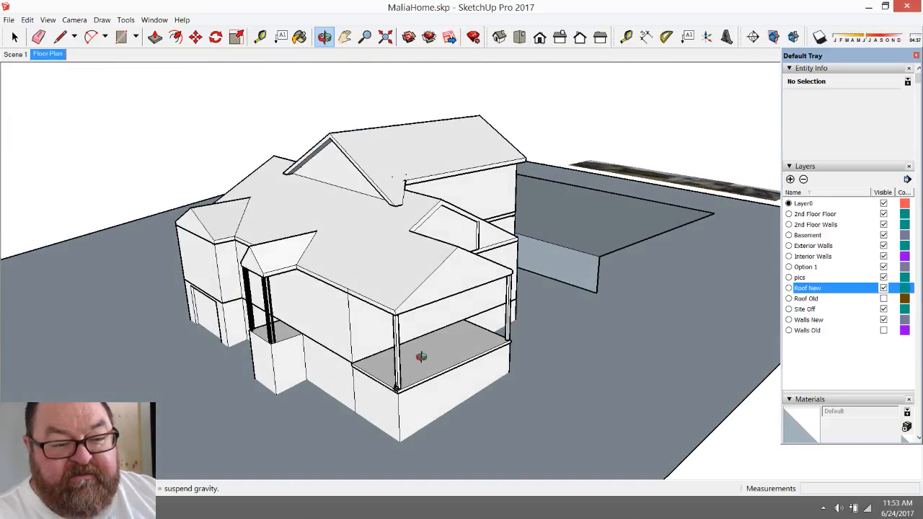
pyautogui.scroll(6, 426, 355)
pyautogui.scroll(-3, 251, 341)
pyautogui.moveTo(290, 371); pyautogui.dragTo(355, 388)
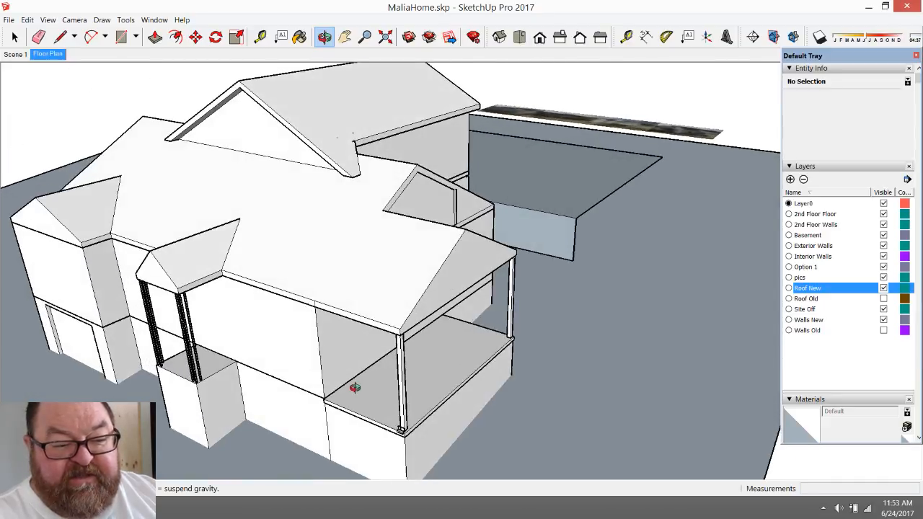
pyautogui.scroll(3, 401, 404)
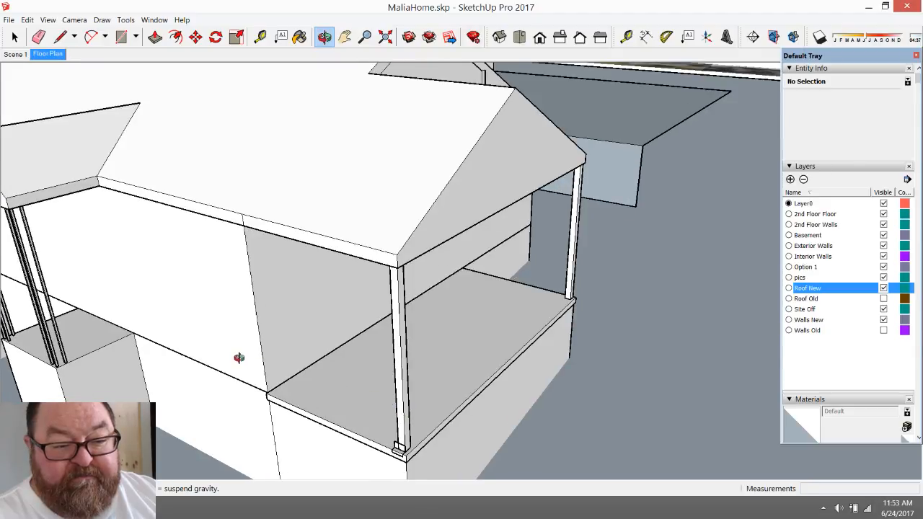
pyautogui.scroll(-2, 239, 359)
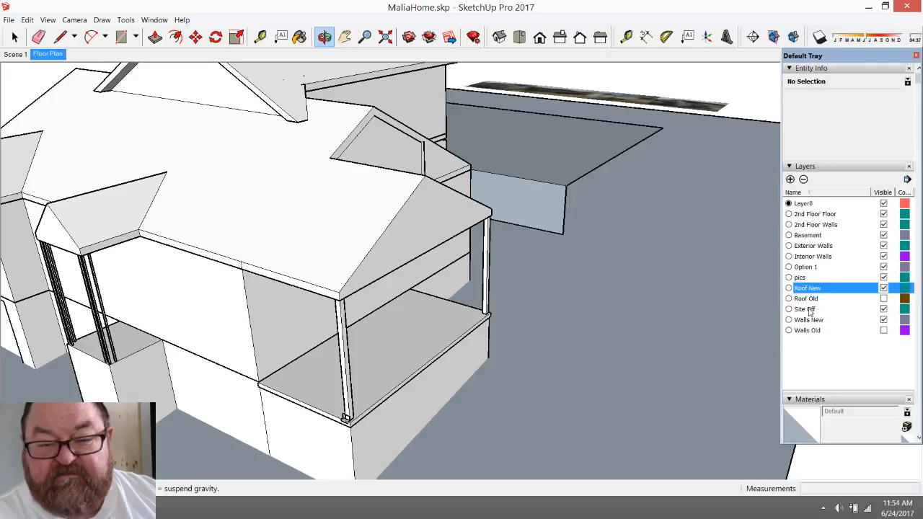
# - Add a new layer named Walls New Porch
pyautogui.click(791, 179)
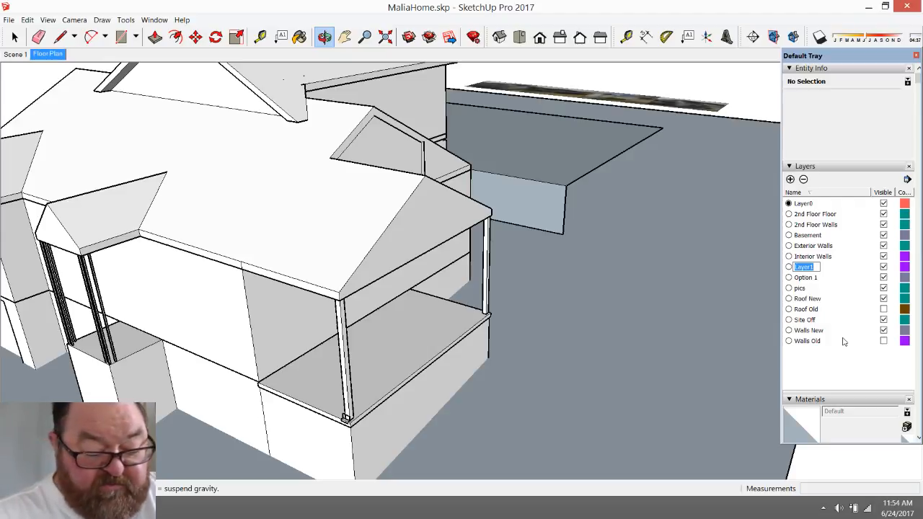
pyautogui.write('Porch')
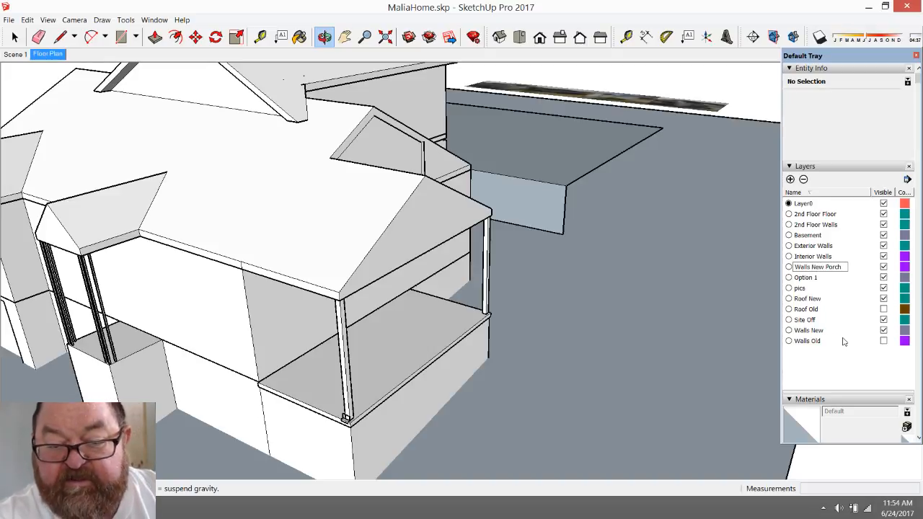
pyautogui.press('Return')
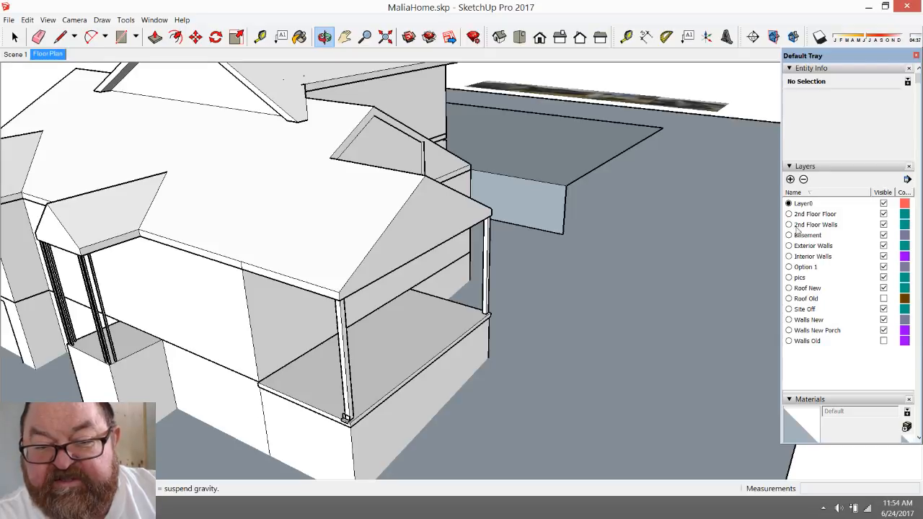
# - Rename the 2nd Floor Walls layer as Walls 2nd Floor and the Interior Walls layer as Walls Interior
pyautogui.click(826, 226)
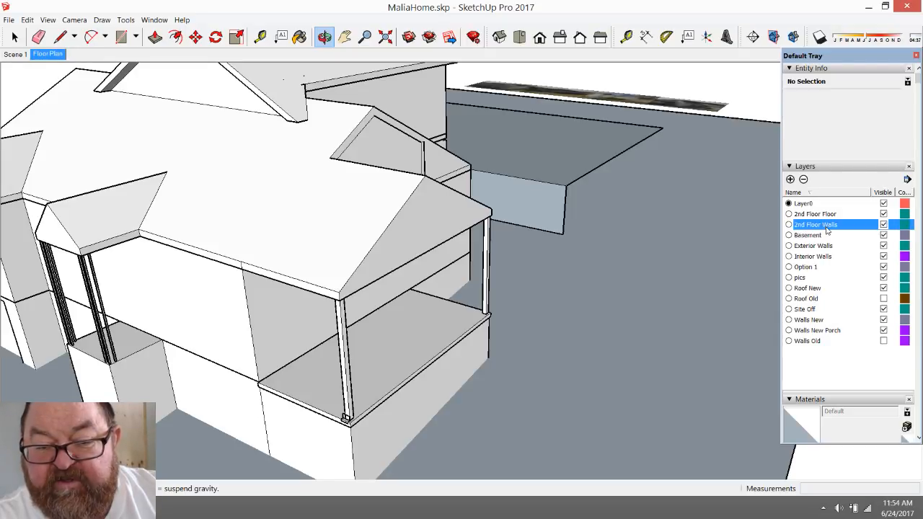
pyautogui.click(825, 226)
pyautogui.click(824, 225)
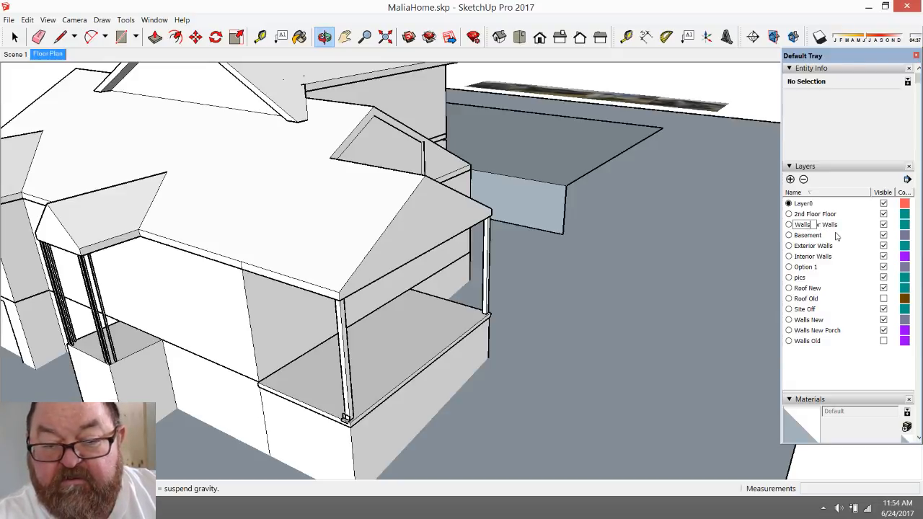
pyautogui.write('Walls 2nd Floor')
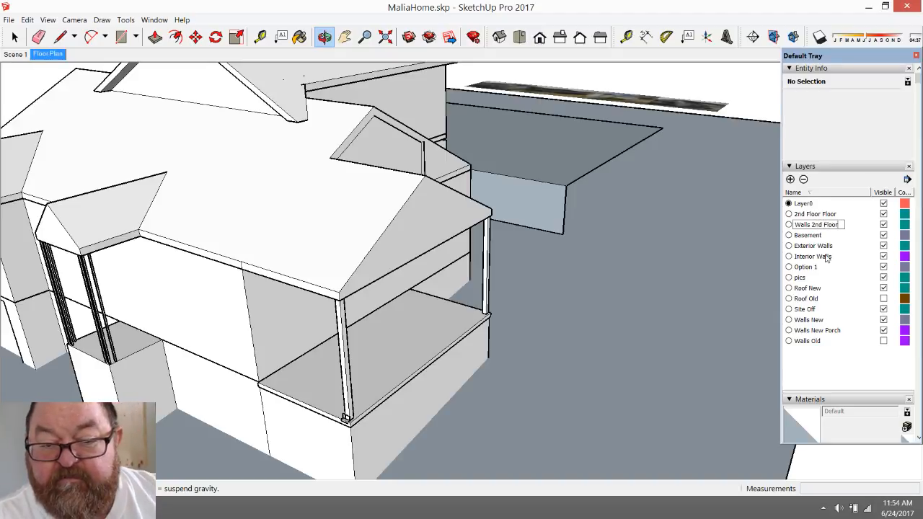
pyautogui.doubleClick(827, 258)
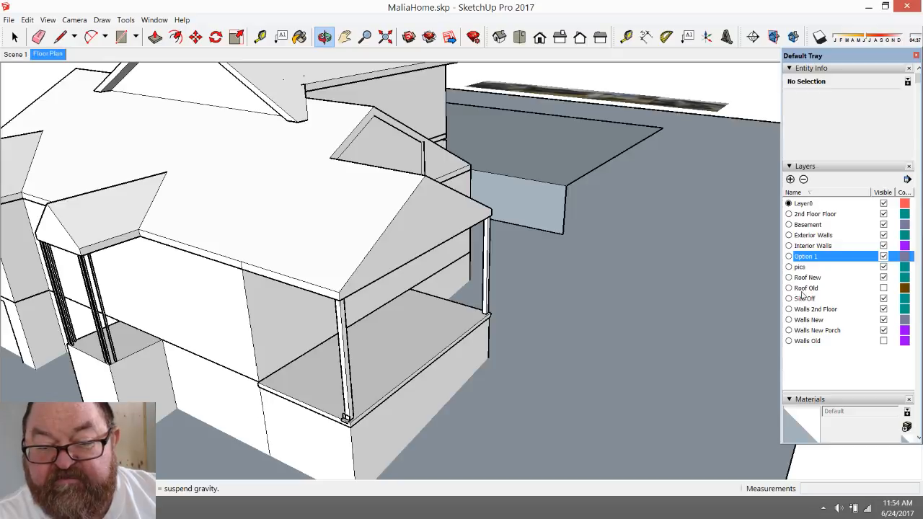
pyautogui.doubleClick(812, 246)
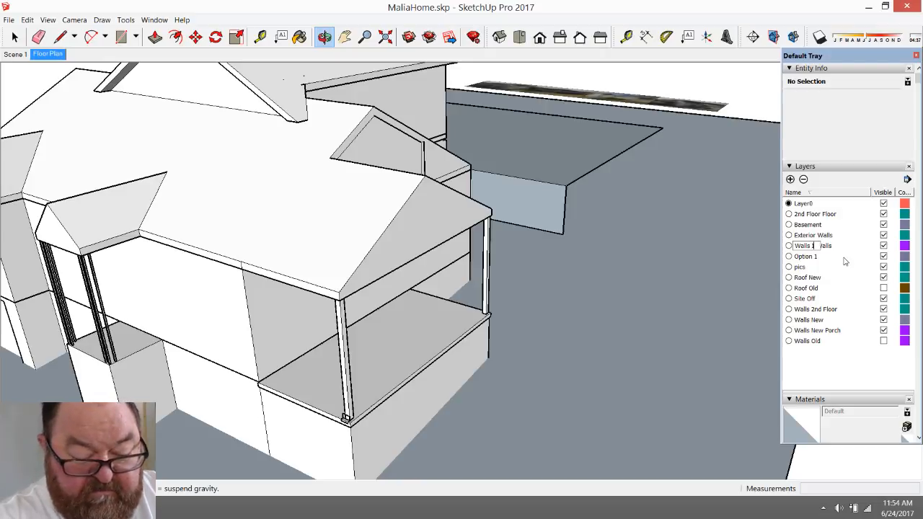
pyautogui.press('Return')
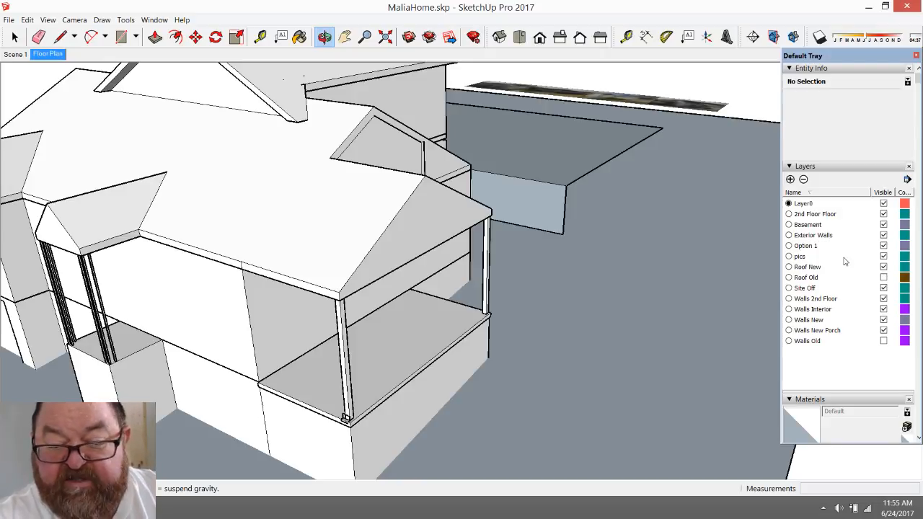
# - Rename the Exterior Walls layer as Walls Exterior
pyautogui.doubleClick(813, 235)
pyautogui.click(821, 238)
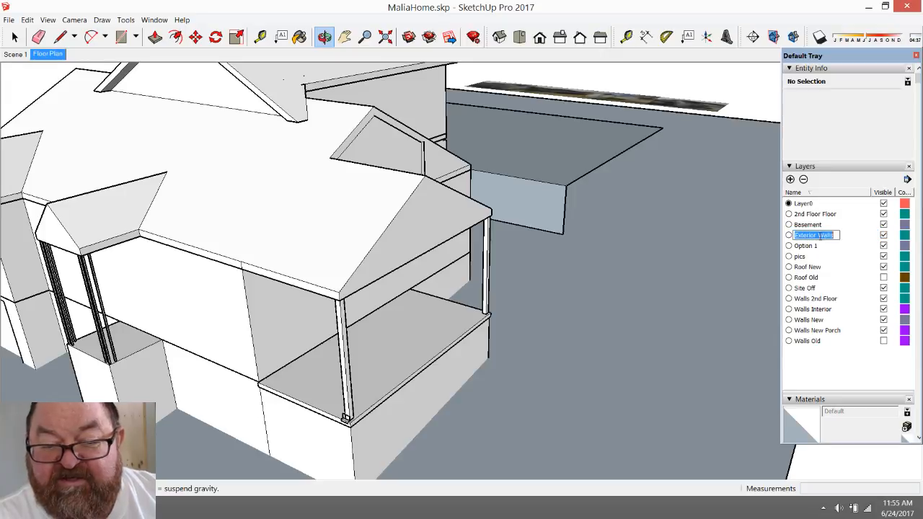
pyautogui.press('BackSpace')
pyautogui.press('BackSpace')
pyautogui.press('BackSpace')
pyautogui.press('BackSpace')
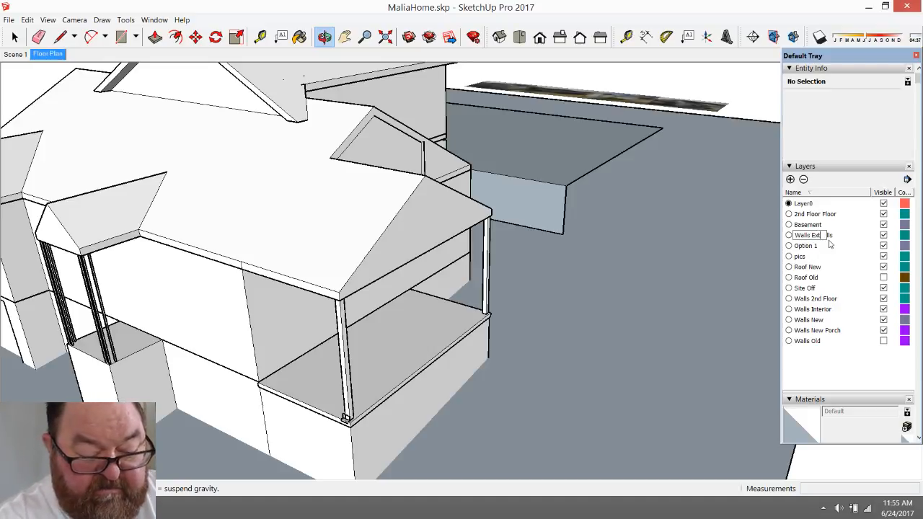
pyautogui.press('Return')
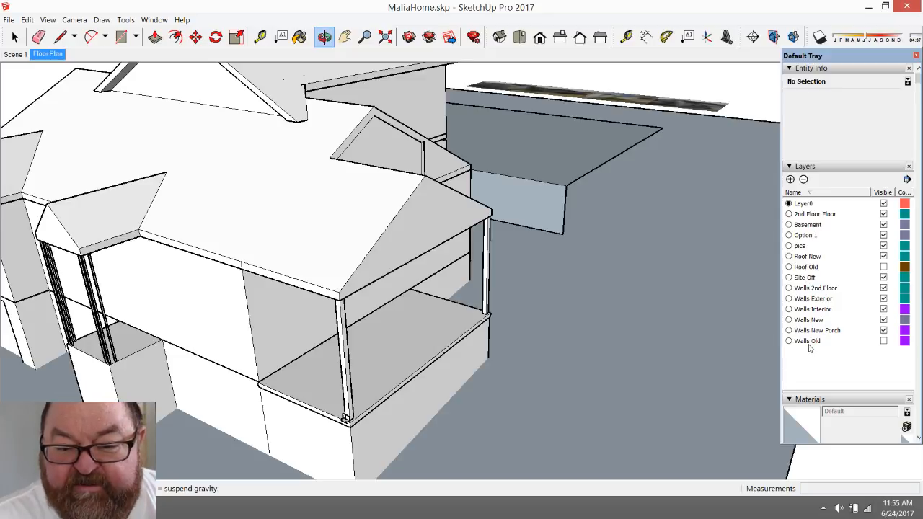
pyautogui.click(60, 38)
pyautogui.scroll(6, 417, 293)
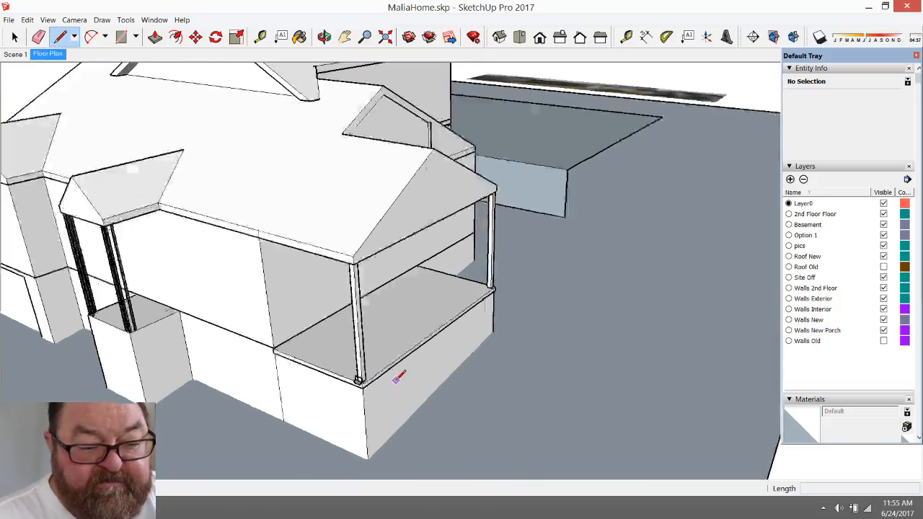
pyautogui.click(364, 354)
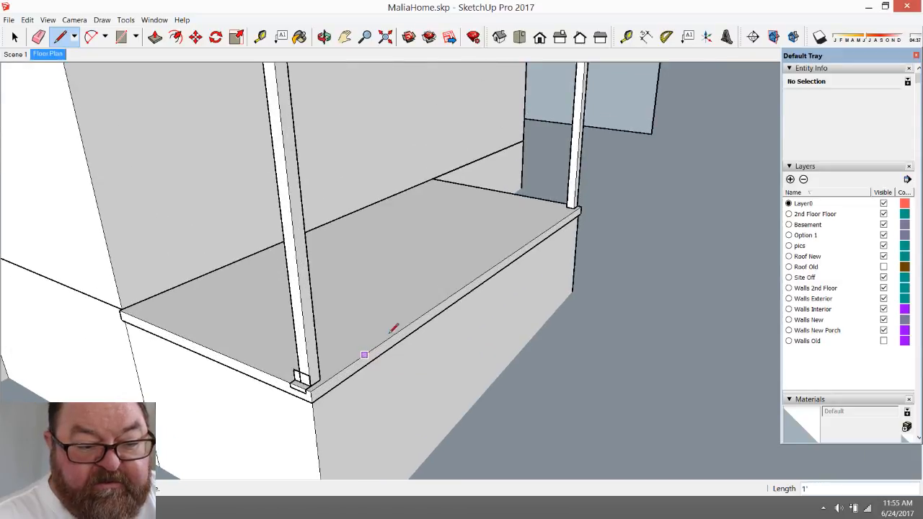
# - Draw a 36" by 4.5" rectangle on the porch floor along its outer long edge, between the two posts
pyautogui.click(121, 38)
pyautogui.scroll(3, 361, 279)
pyautogui.click(398, 365)
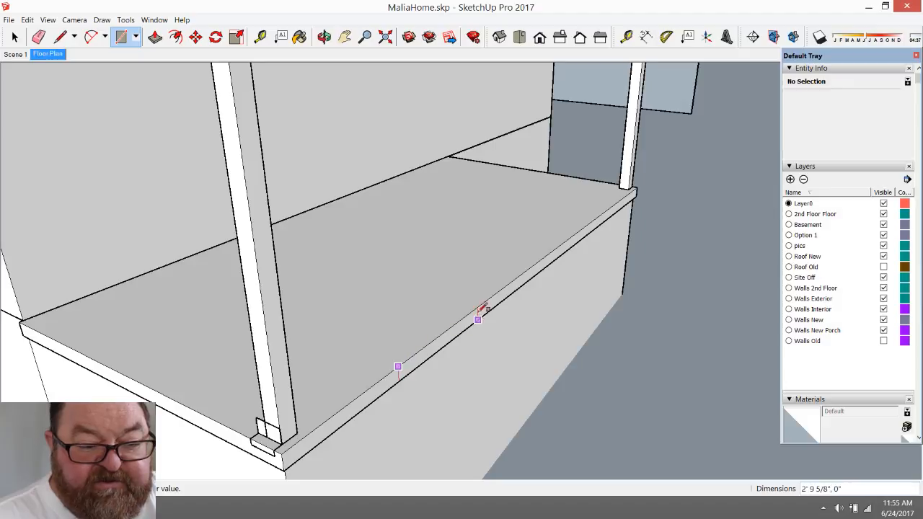
pyautogui.click(486, 296)
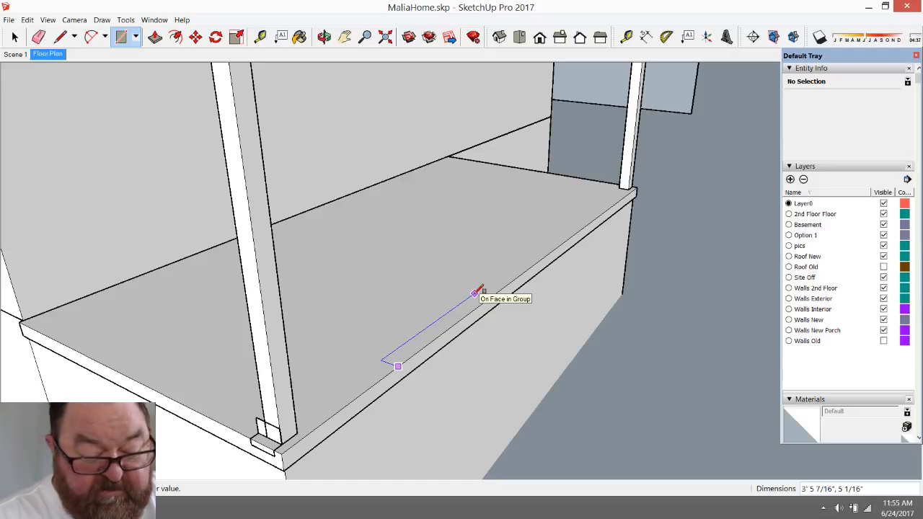
pyautogui.write('36')
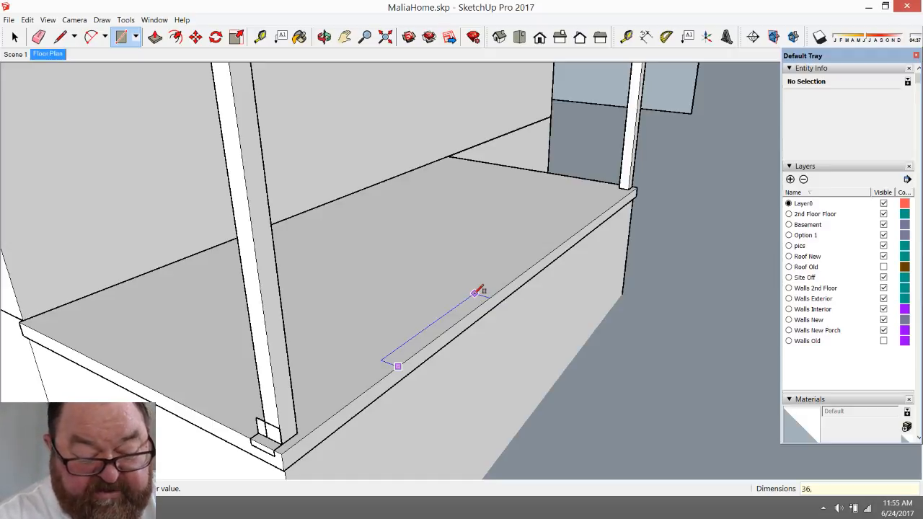
pyautogui.write(',4.5')
pyautogui.press('Return')
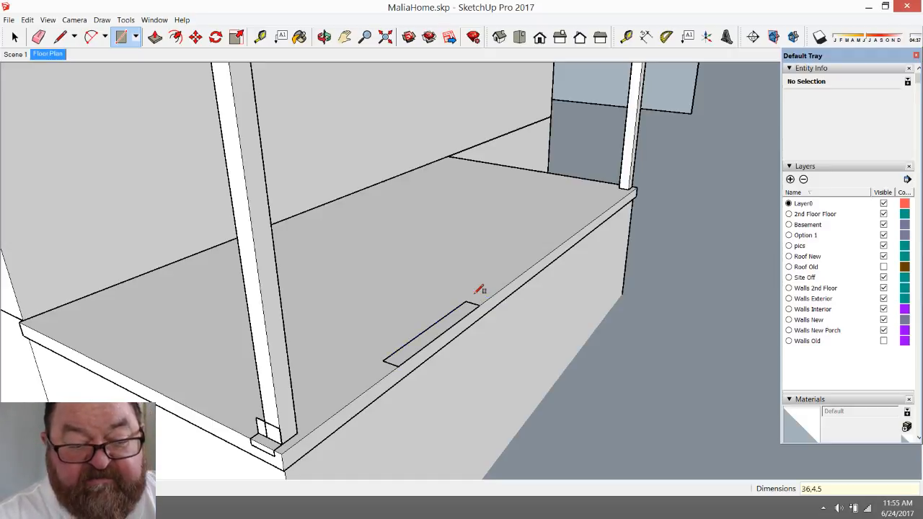
# - Push/Pull the rectangle up about 7 5/8" and make the resulting block a group
pyautogui.click(154, 38)
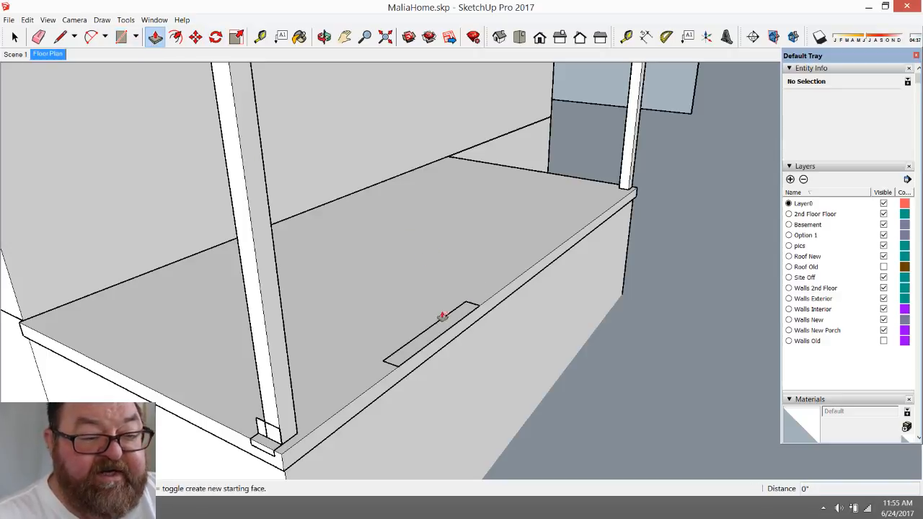
pyautogui.click(445, 334)
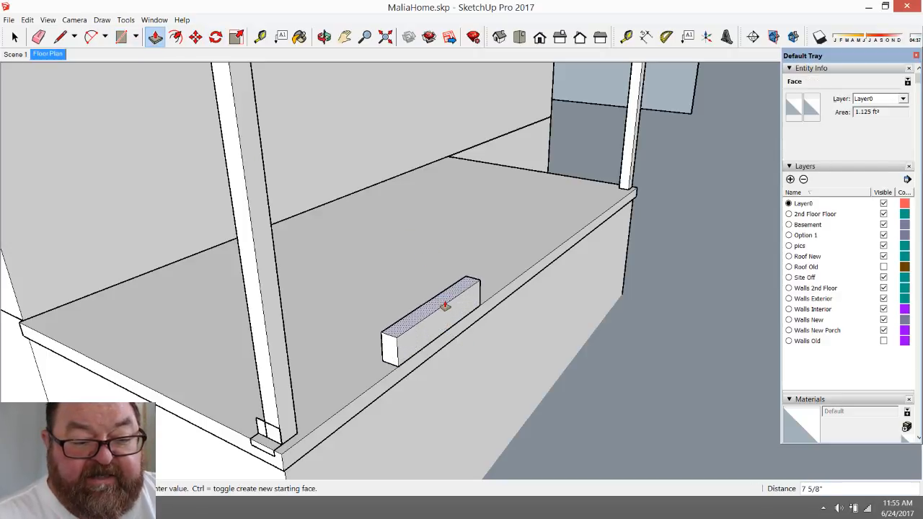
pyautogui.click(444, 307)
pyautogui.press('space')
pyautogui.moveTo(364, 255); pyautogui.dragTo(500, 384)
pyautogui.rightClick(437, 324)
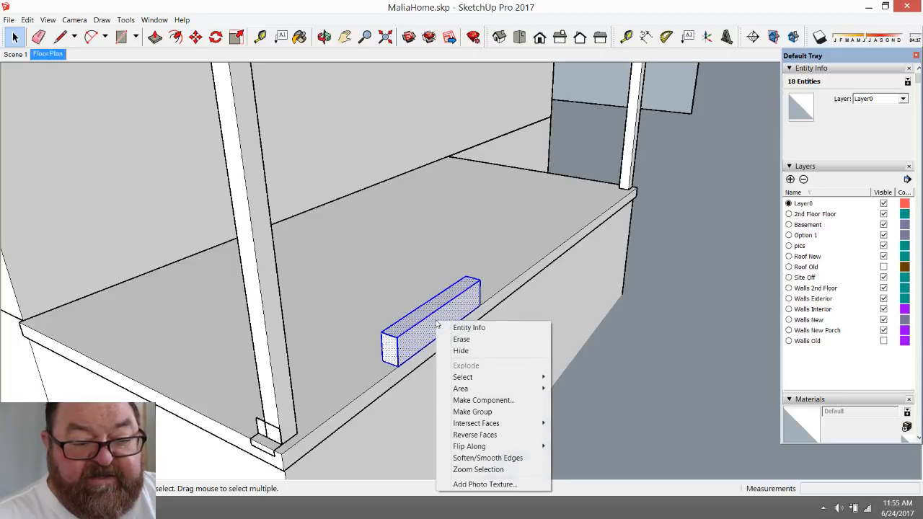
pyautogui.click(473, 412)
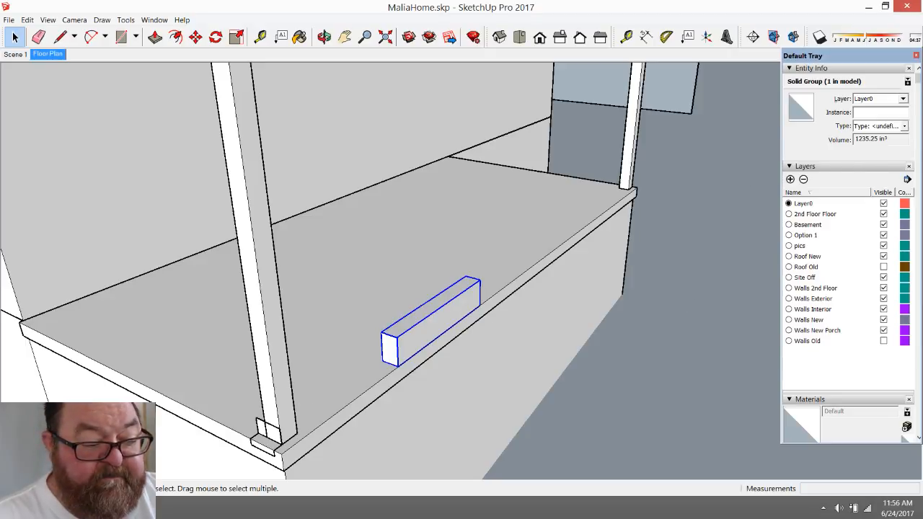
# - Switch to the browser to look at the live stream's chat, and return to SketchUp
pyautogui.click(115, 508)
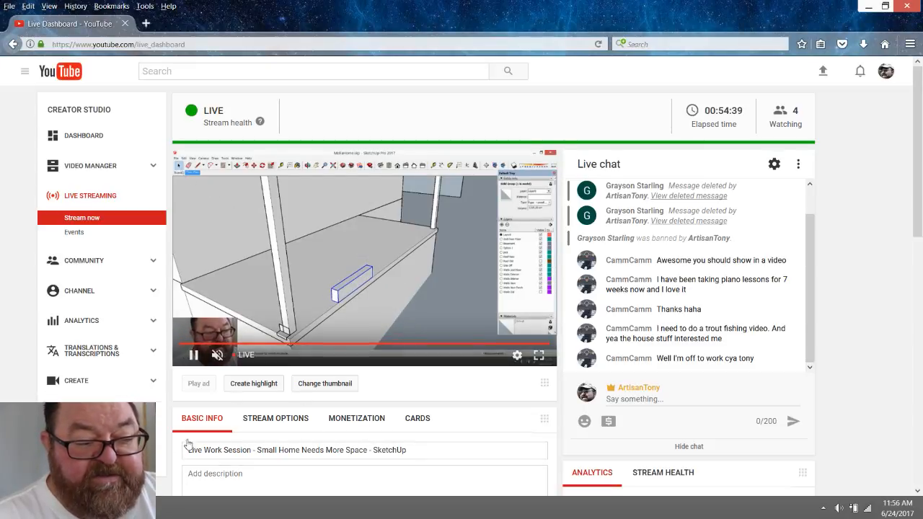
pyautogui.click(130, 508)
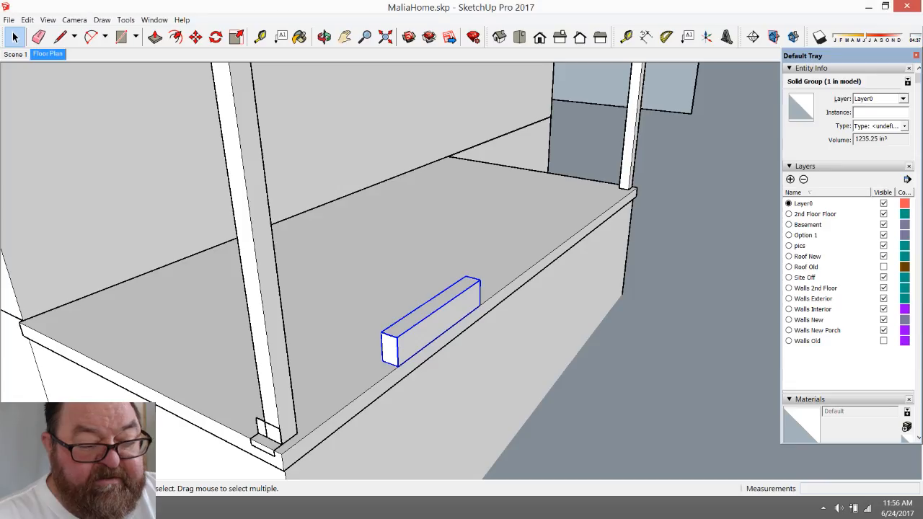
# - Open the block group and extend its near end about 2' 11 11/16" to the porch floor's corner
pyautogui.doubleClick(462, 311)
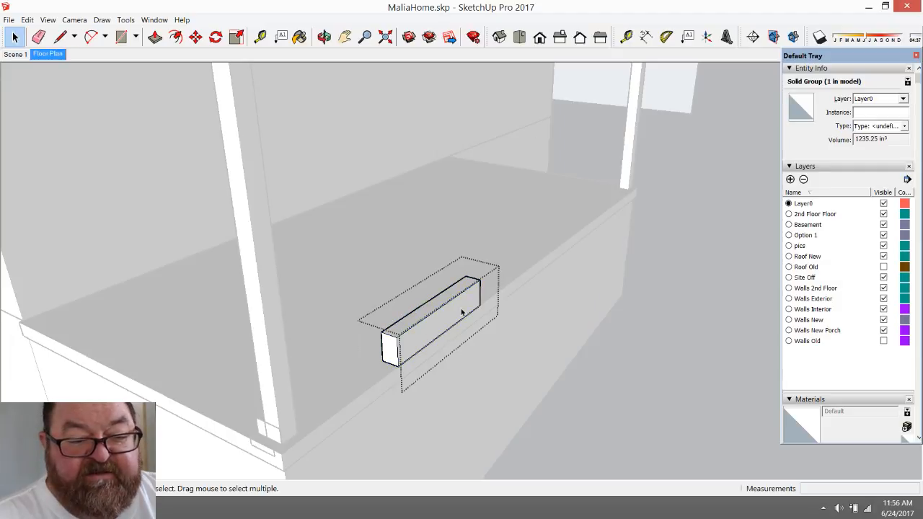
pyautogui.click(155, 36)
pyautogui.click(380, 357)
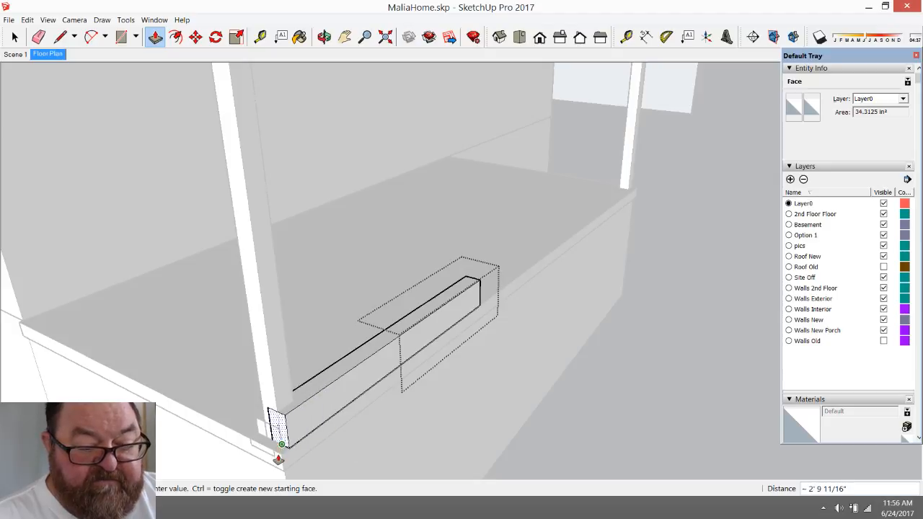
pyautogui.click(281, 465)
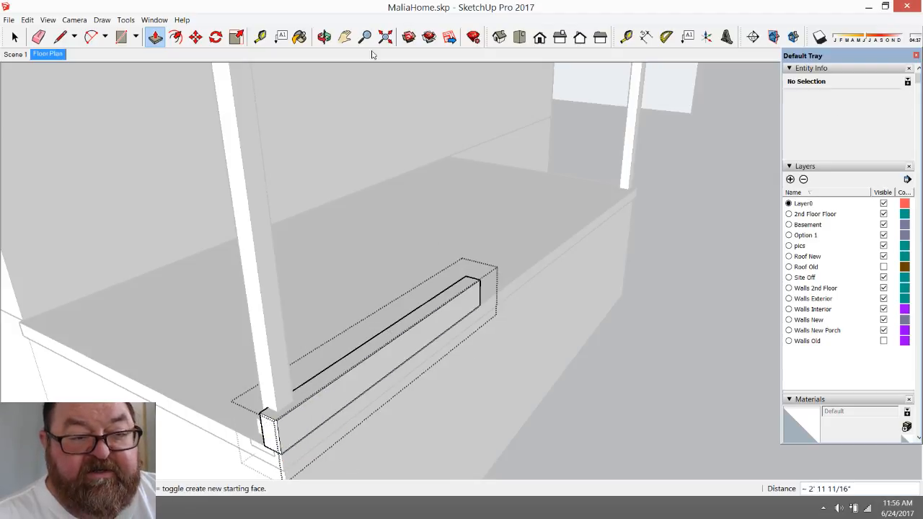
# - Extend the block's opposite end about 10' 7 5/16" to the porch floor's far corner
pyautogui.click(325, 37)
pyautogui.moveTo(505, 216); pyautogui.dragTo(216, 223)
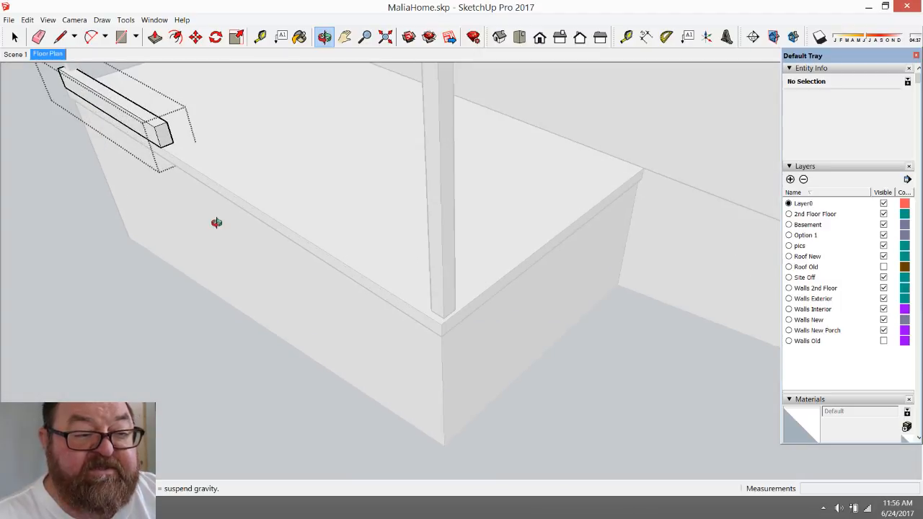
pyautogui.click(155, 38)
pyautogui.click(160, 136)
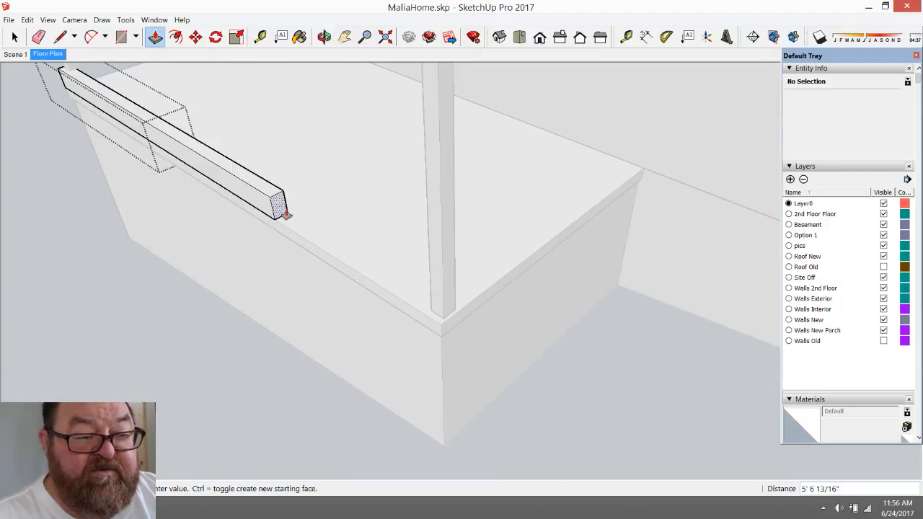
pyautogui.click(440, 320)
# - Push/Pull the block's top face up to the underside of the porch roof to form the full-height wall
pyautogui.scroll(-2, 472, 394)
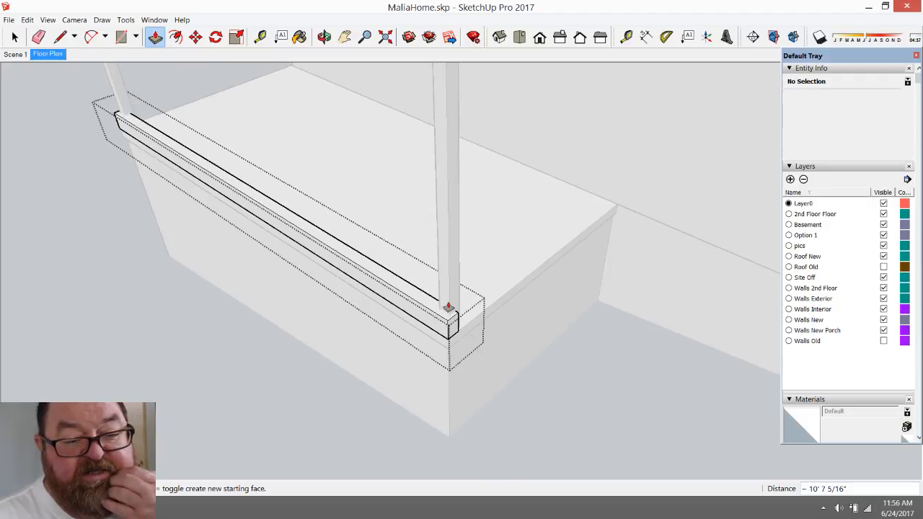
pyautogui.click(435, 313)
pyautogui.moveTo(505, 381); pyautogui.dragTo(439, 301, button='middle')
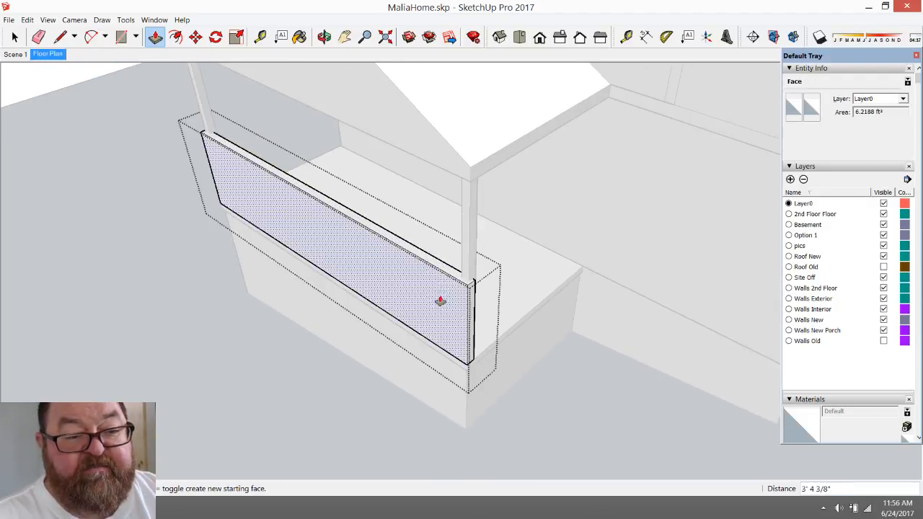
pyautogui.click(461, 180)
# - Place a guide line 4.5" inside the porch floor's short side edge, next to the new wall
pyautogui.press('o')
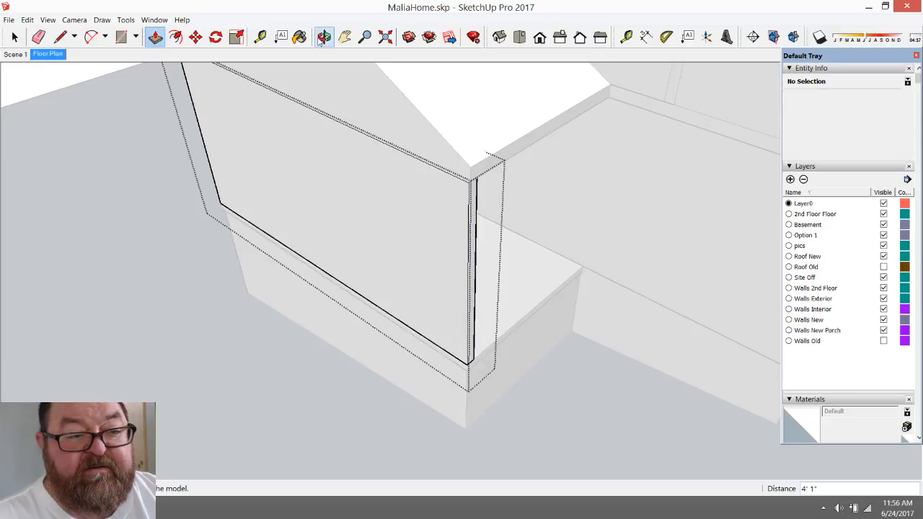
pyautogui.moveTo(271, 207); pyautogui.dragTo(569, 302)
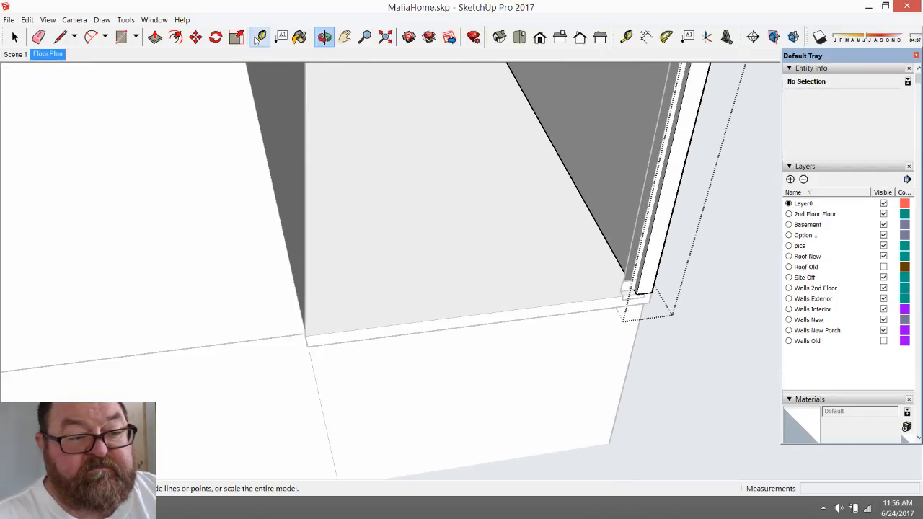
pyautogui.click(260, 37)
pyautogui.click(563, 302)
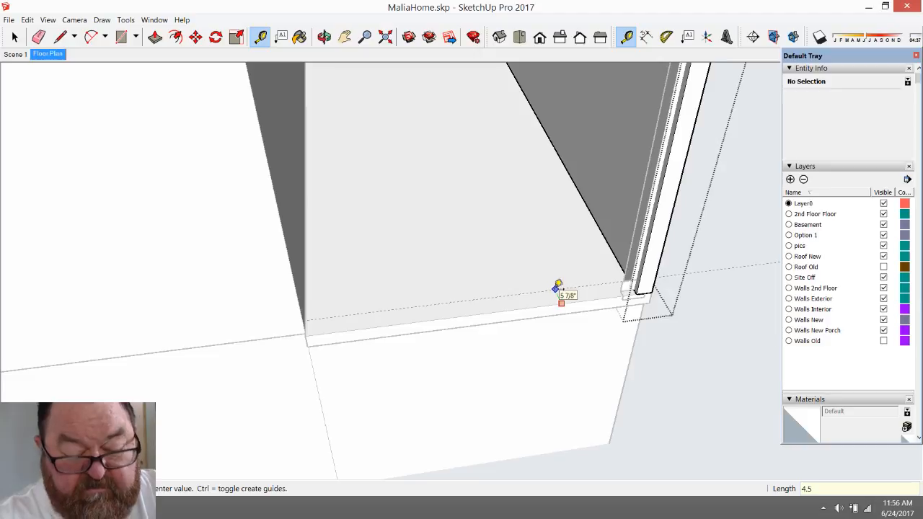
pyautogui.press('Return')
pyautogui.scroll(2, 560, 272)
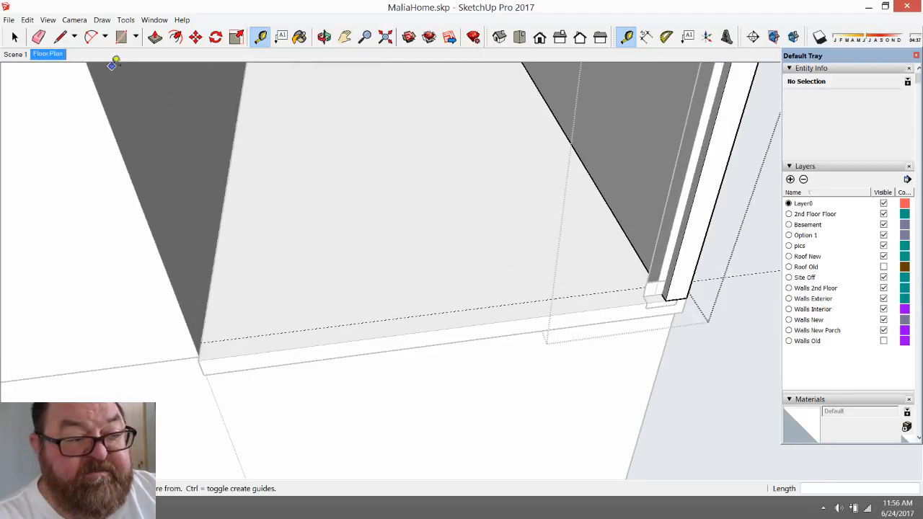
# - Draw a rectangle about 5 1/8" by 7' 6 1/2" on the porch floor, between the guide line and the short side edge
pyautogui.click(121, 38)
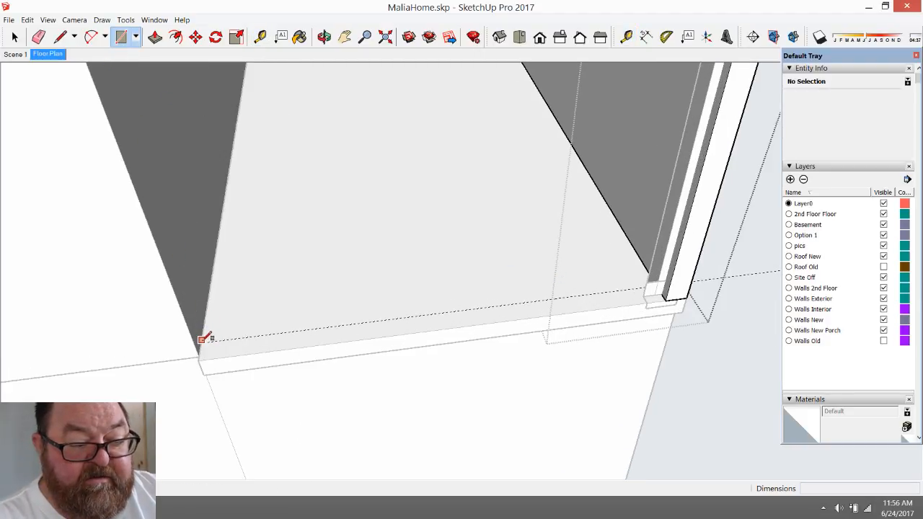
pyautogui.click(202, 340)
pyautogui.click(665, 298)
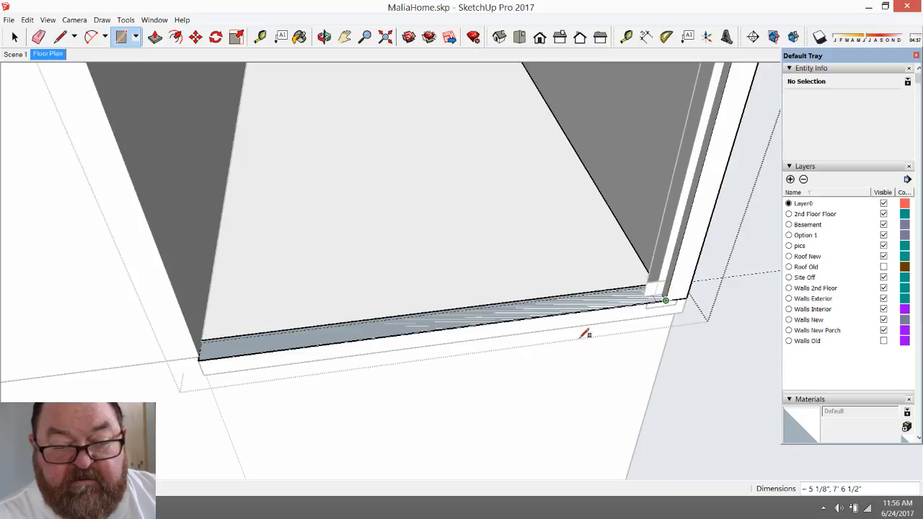
# - Push/Pull the floor strip up to the underside of the porch roof and erase the seam where it meets the long wall
pyautogui.click(155, 37)
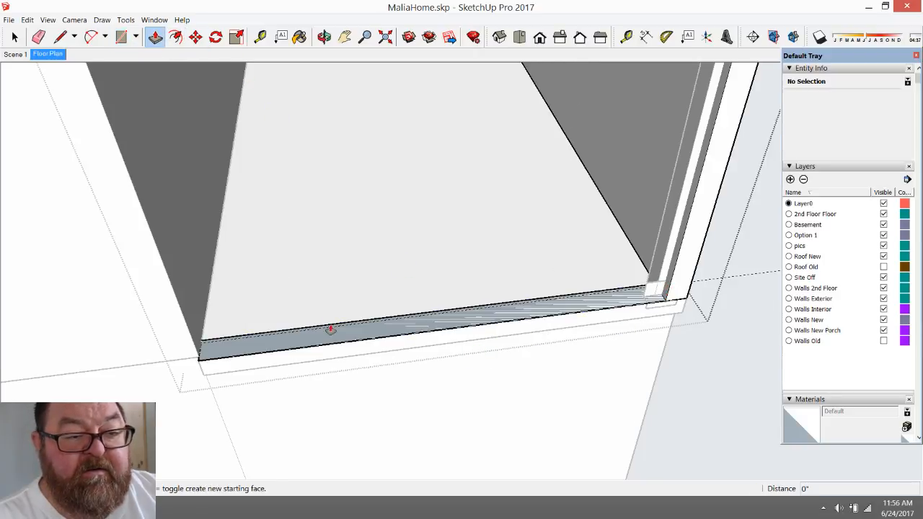
pyautogui.scroll(-1, 330, 331)
pyautogui.click(408, 328)
pyautogui.click(455, 171)
pyautogui.scroll(-2, 478, 393)
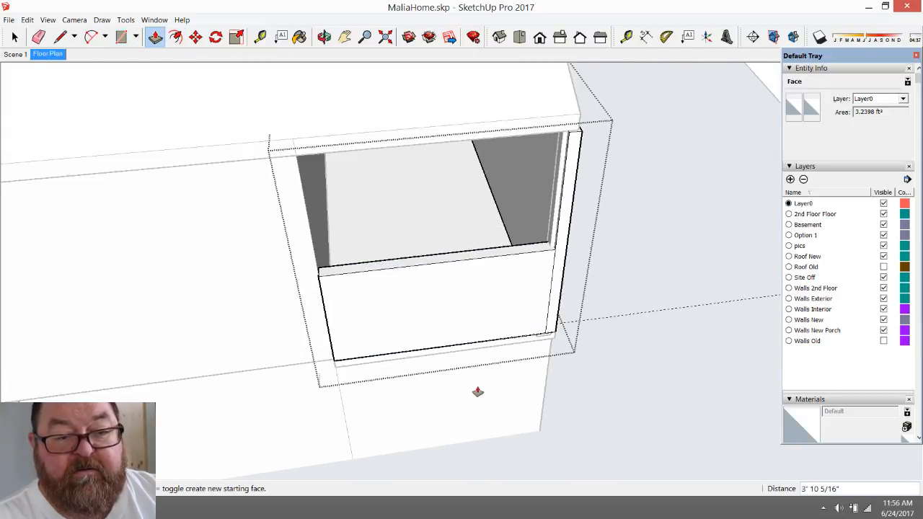
pyautogui.click(501, 257)
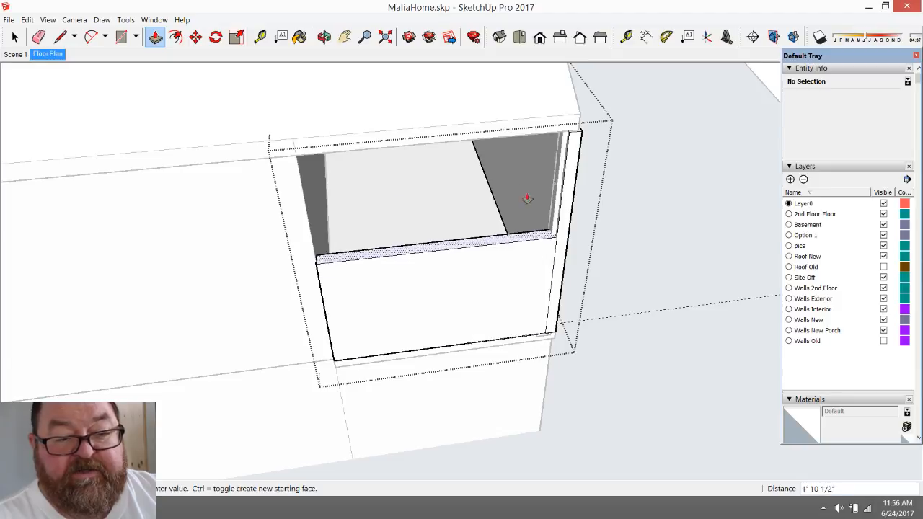
pyautogui.click(554, 139)
pyautogui.scroll(2, 551, 298)
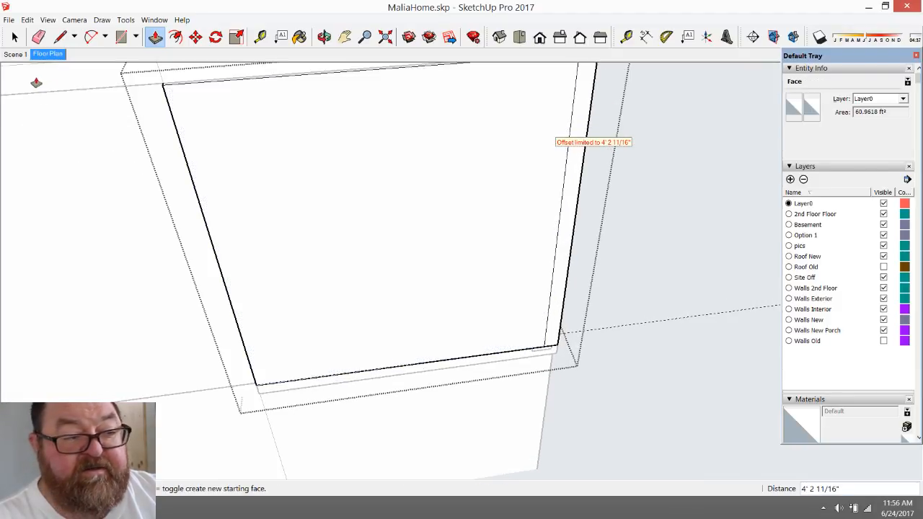
pyautogui.press('e')
pyautogui.click(566, 169)
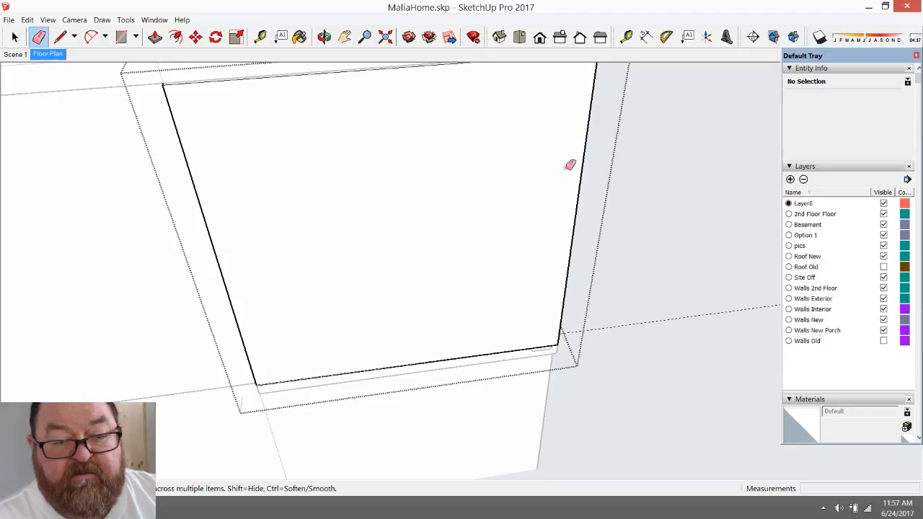
# - Place a guide line 4.5" inside the short edge at the opposite end of the porch floor
pyautogui.scroll(-3, 487, 378)
pyautogui.click(324, 37)
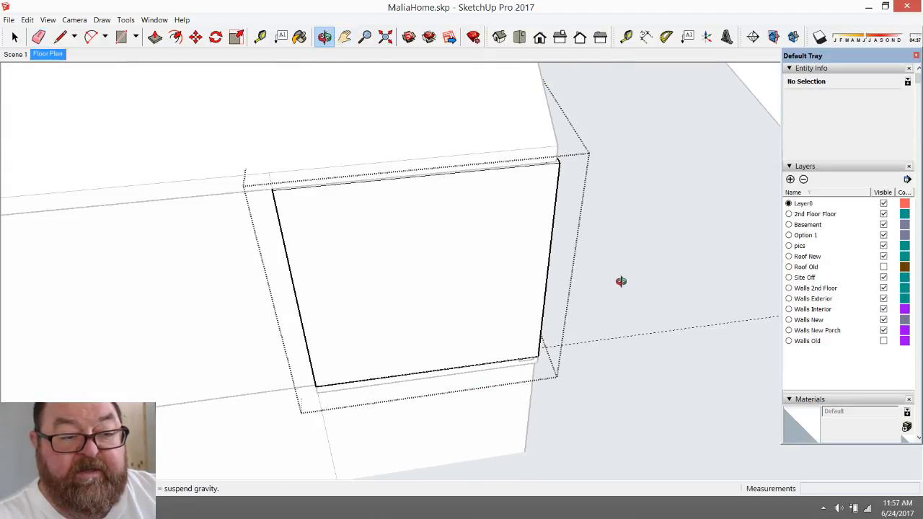
pyautogui.moveTo(621, 282); pyautogui.dragTo(505, 367)
pyautogui.scroll(6, 505, 361)
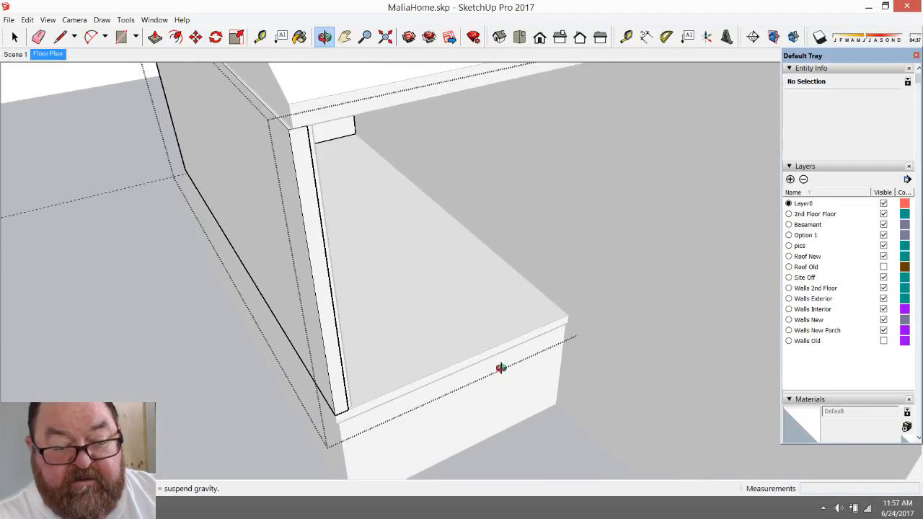
pyautogui.scroll(5, 497, 371)
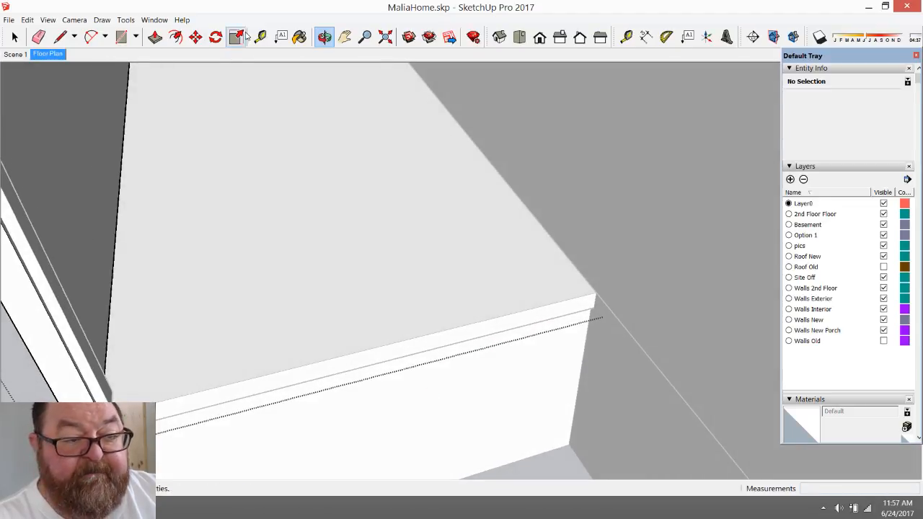
pyautogui.click(260, 37)
pyautogui.click(338, 356)
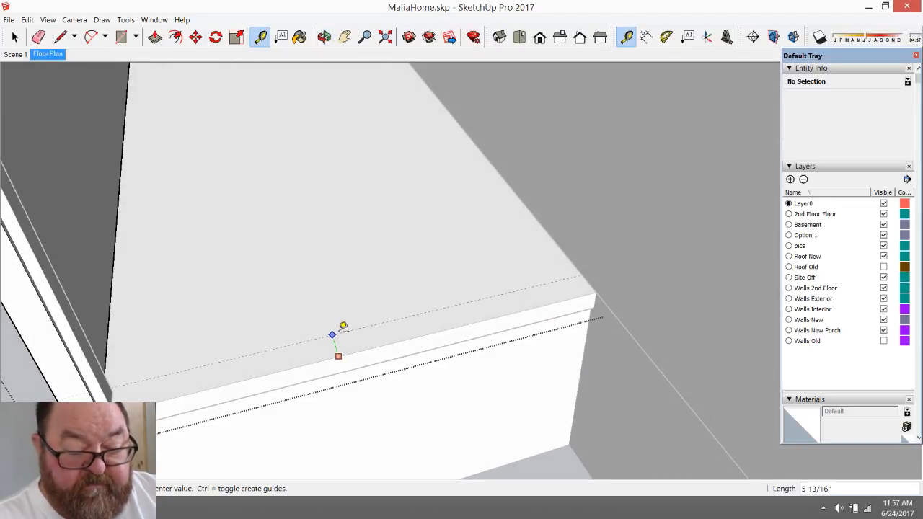
pyautogui.write('4.5')
pyautogui.press('Return')
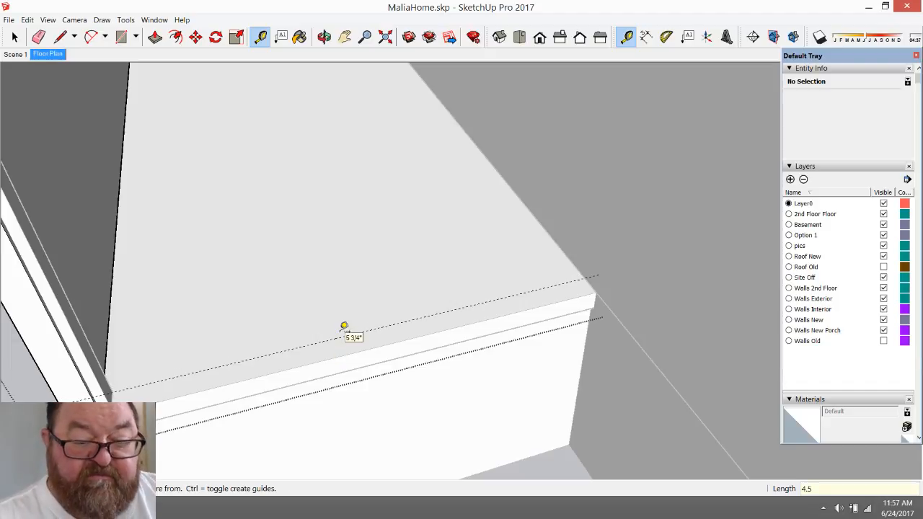
# - Try a rectangle about 7' 3 1/2" by 4 1/2" from the guide to the long wall, and remove it along with the guide
pyautogui.click(121, 37)
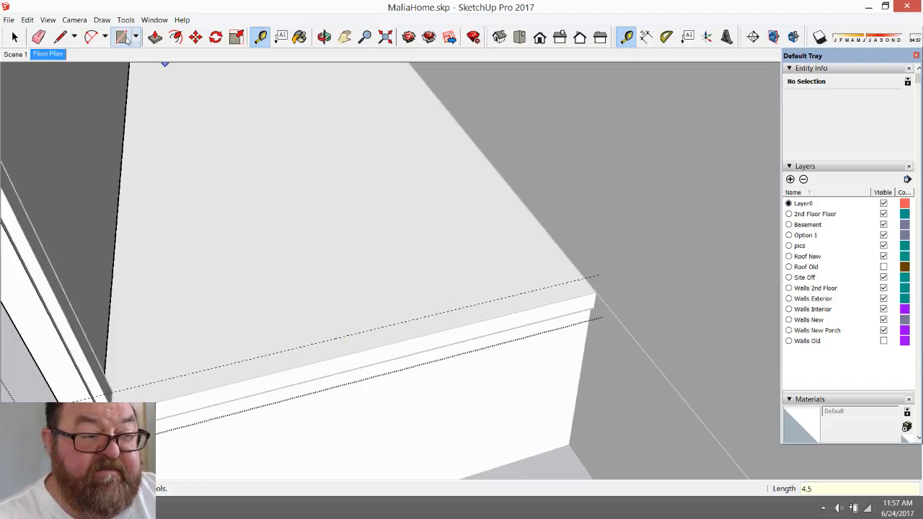
pyautogui.click(586, 277)
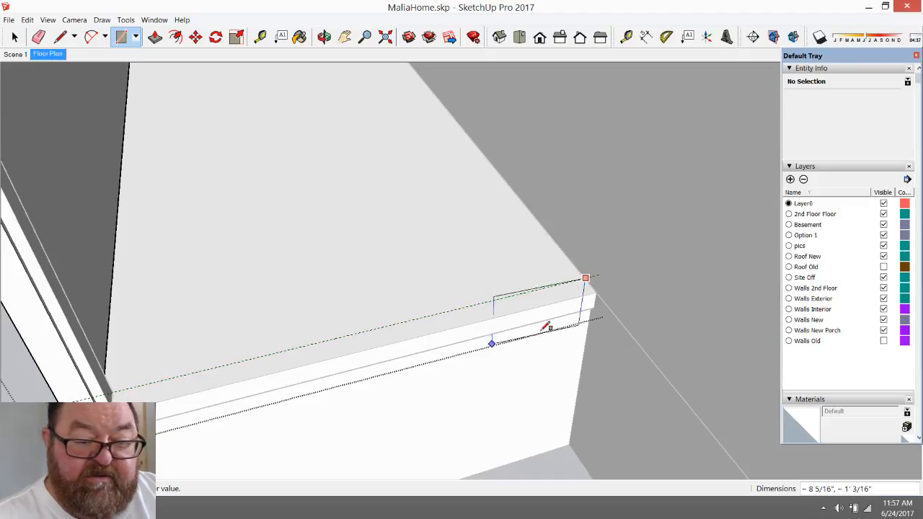
pyautogui.click(116, 397)
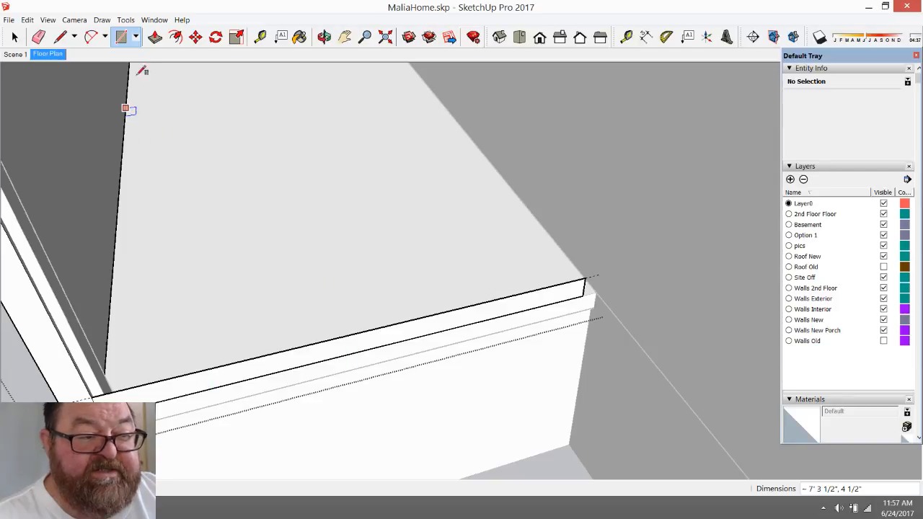
pyautogui.click(155, 37)
pyautogui.click(361, 347)
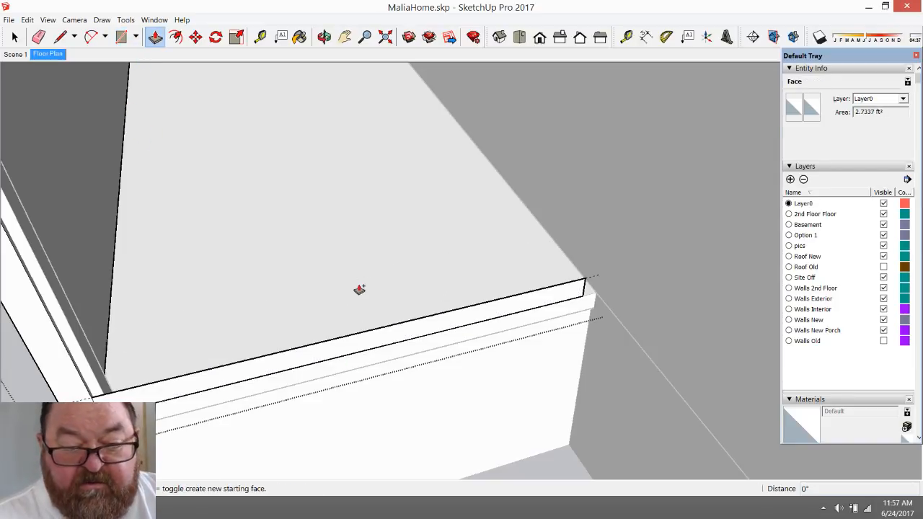
pyautogui.press('Escape')
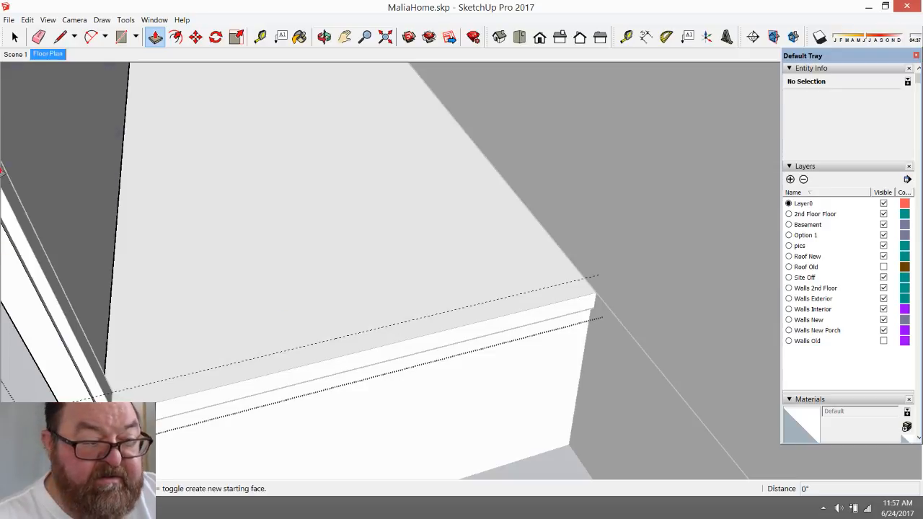
pyautogui.click(38, 37)
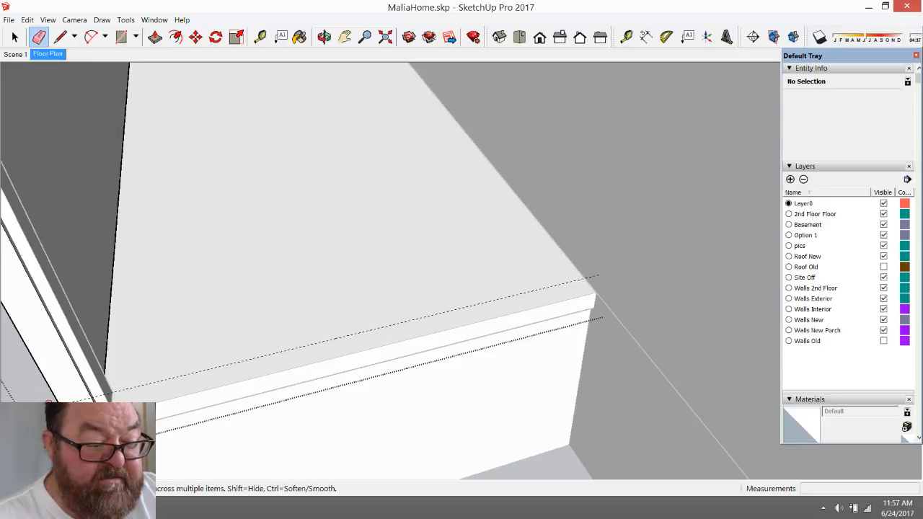
# - Place a guide 4.5" inside the porch floor's opposite short edge and draw a 7' 6 1/2" by 4 1/2" rectangle between guide and edge
pyautogui.click(260, 36)
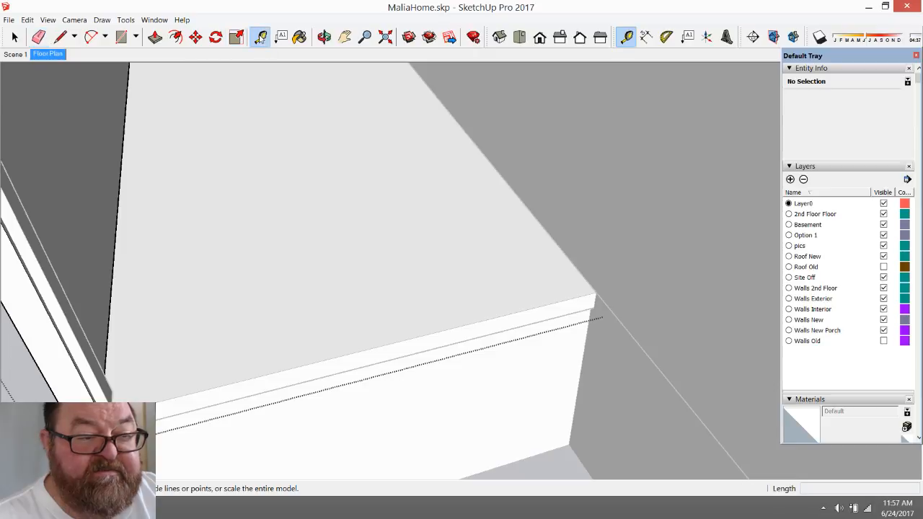
pyautogui.click(407, 339)
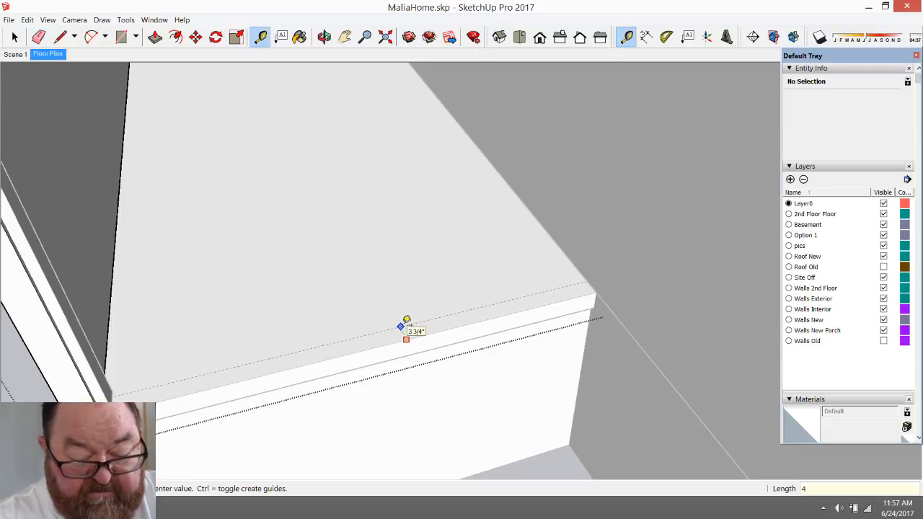
pyautogui.write('4.5')
pyautogui.press('Return')
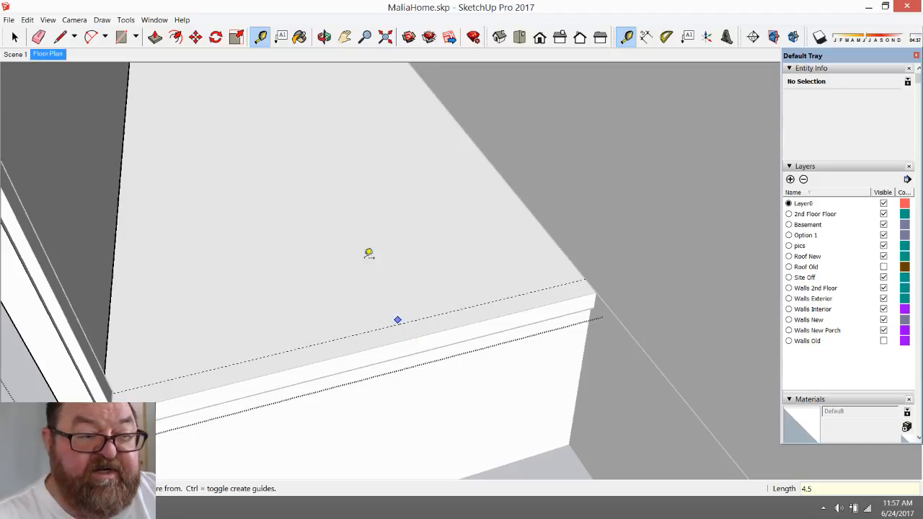
pyautogui.click(124, 38)
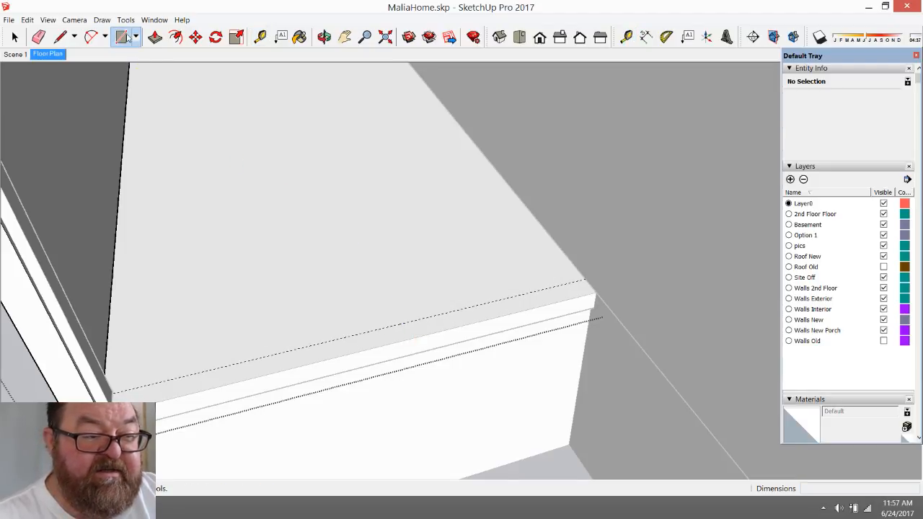
pyautogui.click(586, 279)
pyautogui.click(118, 412)
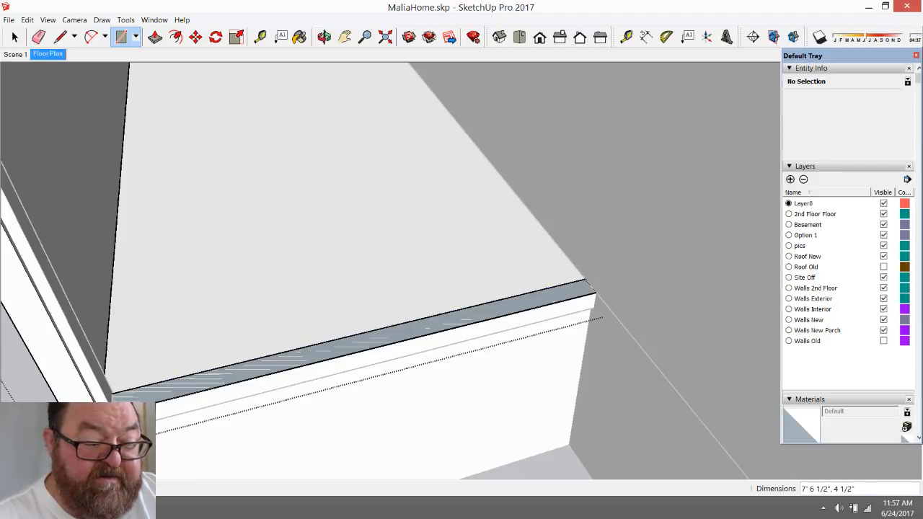
# - Push/Pull the second end strip up to the porch roof's underside and erase its vertical seam with the long wall
pyautogui.click(155, 36)
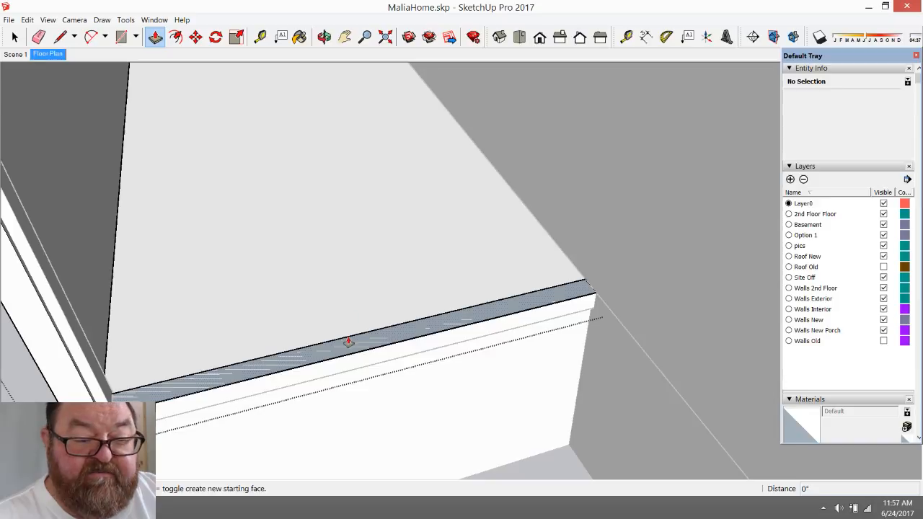
pyautogui.moveTo(349, 342); pyautogui.dragTo(354, 233)
pyautogui.moveTo(355, 233); pyautogui.dragTo(374, 378, button='middle')
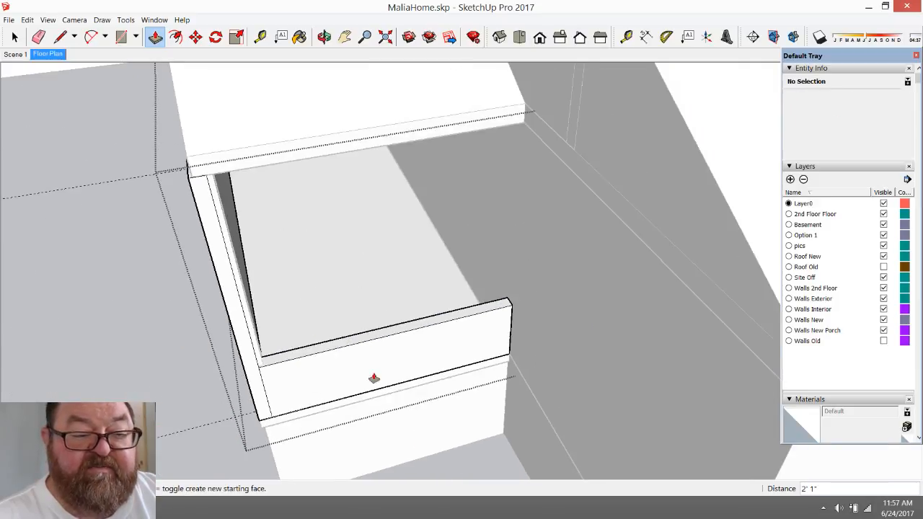
pyautogui.moveTo(301, 352)
pyautogui.mouseDown()
pyautogui.moveTo(241, 201)
pyautogui.moveTo(211, 178)
pyautogui.mouseUp()
pyautogui.press('e')
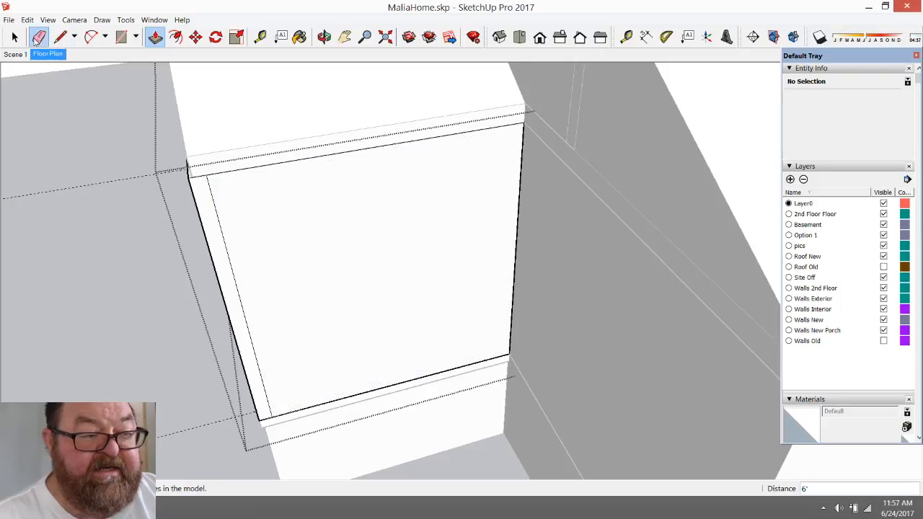
pyautogui.click(228, 252)
# - Close the porch wall group to return to the main model
pyautogui.scroll(-2, 309, 357)
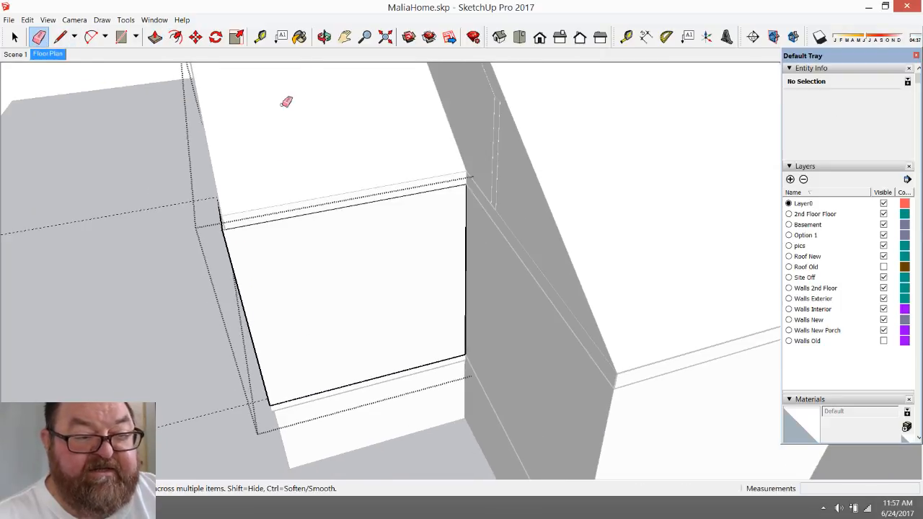
pyautogui.click(324, 39)
pyautogui.moveTo(327, 283); pyautogui.dragTo(532, 280)
pyautogui.scroll(-3, 267, 307)
pyautogui.press('space')
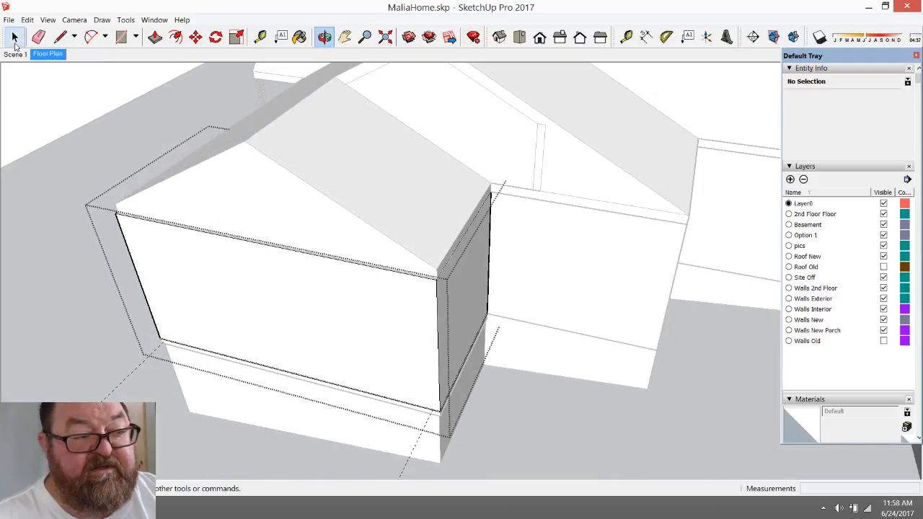
pyautogui.scroll(2, 113, 155)
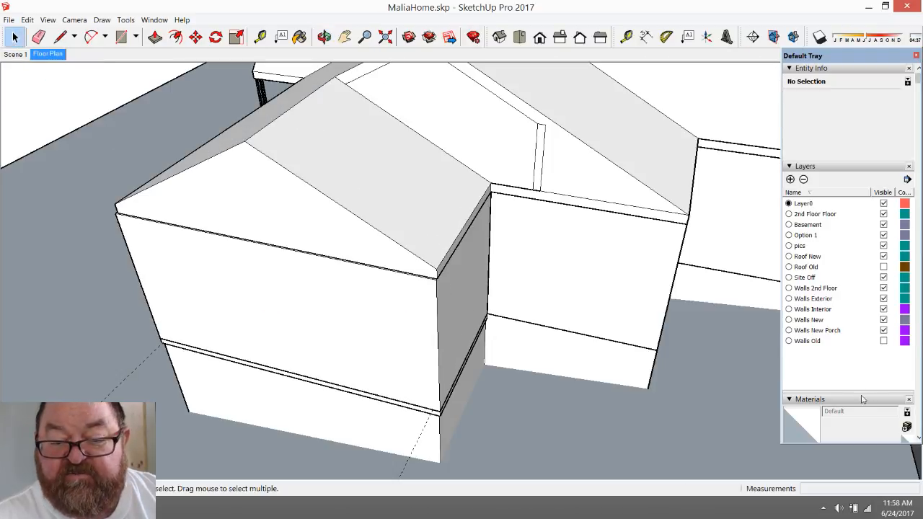
# - Assign the porch wall group to the Walls New Porch layer, hiding and reshowing that layer to check the assignment
pyautogui.click(883, 331)
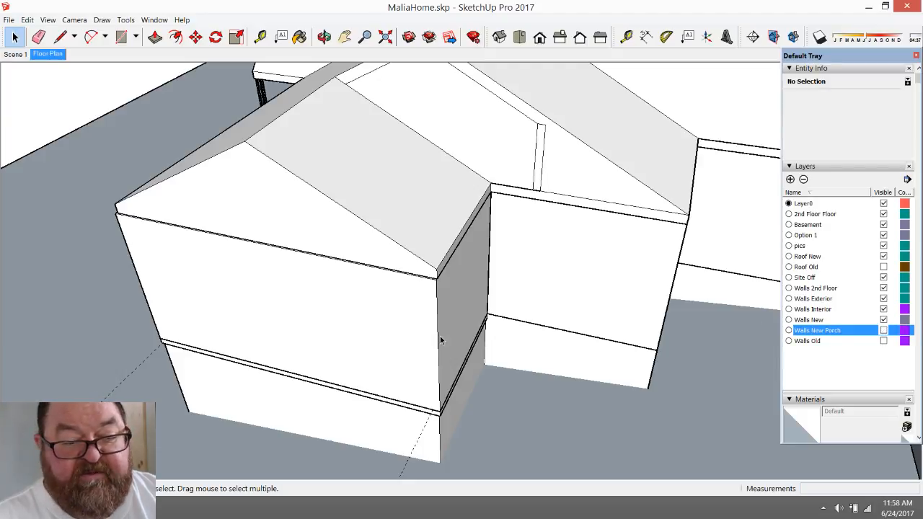
pyautogui.click(401, 346)
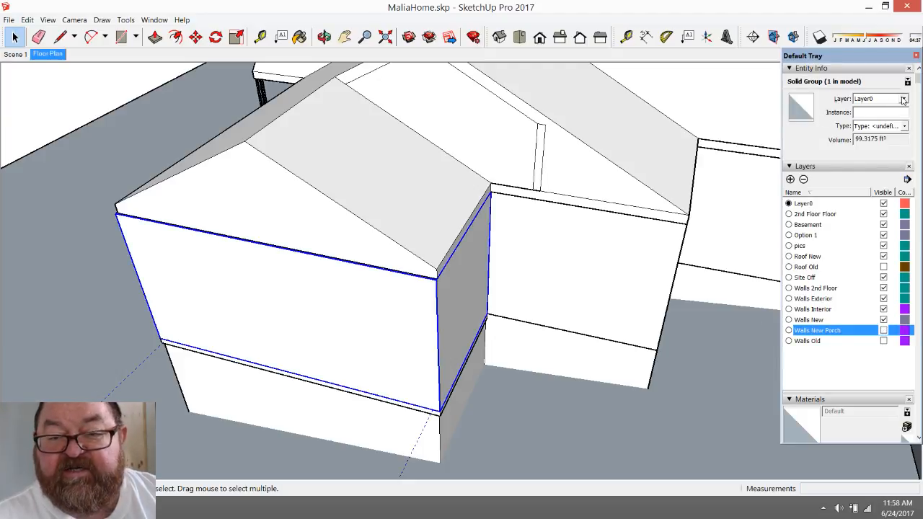
pyautogui.click(903, 99)
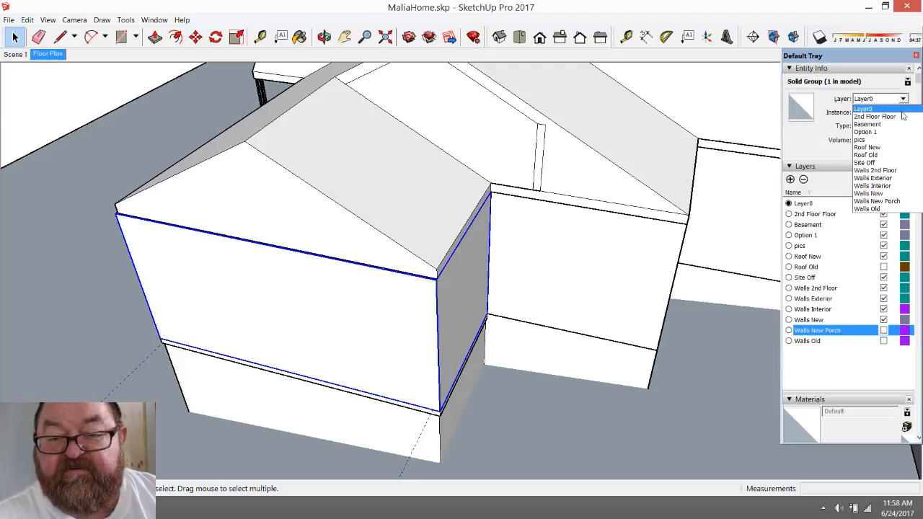
pyautogui.click(891, 201)
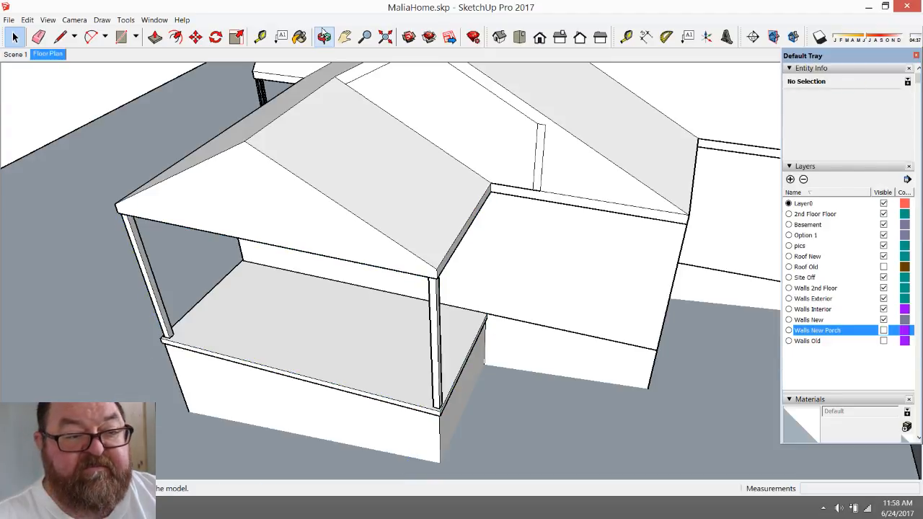
pyautogui.click(884, 330)
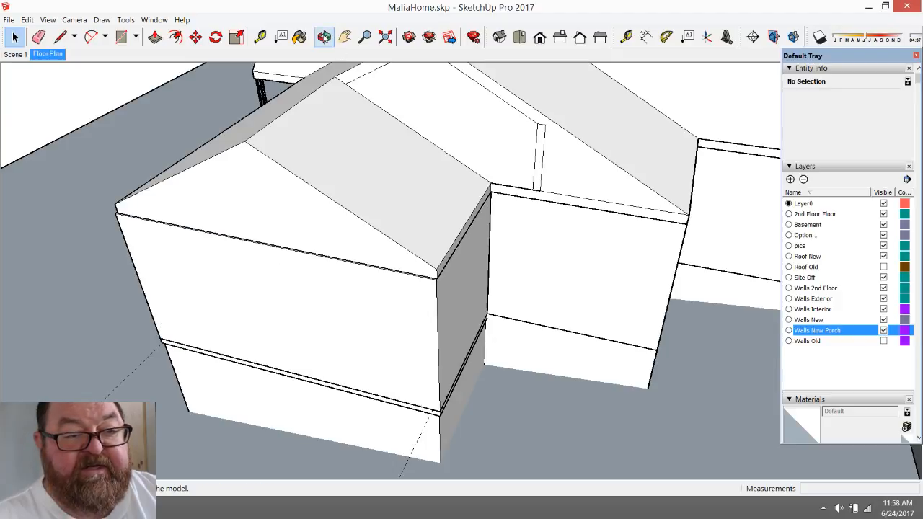
# - Examine the front photo of the house around the screened corner porch
pyautogui.click(324, 36)
pyautogui.moveTo(411, 299); pyautogui.dragTo(391, 257)
pyautogui.scroll(5, 529, 145)
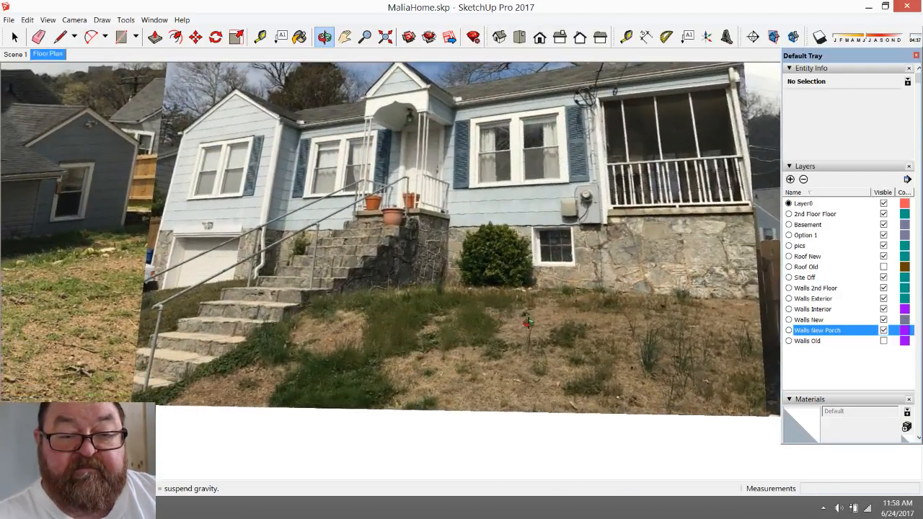
# - Place a horizontal Tape Measure guide on the front wall beside the entry, 12" below the eave line
pyautogui.moveTo(528, 322); pyautogui.dragTo(468, 353)
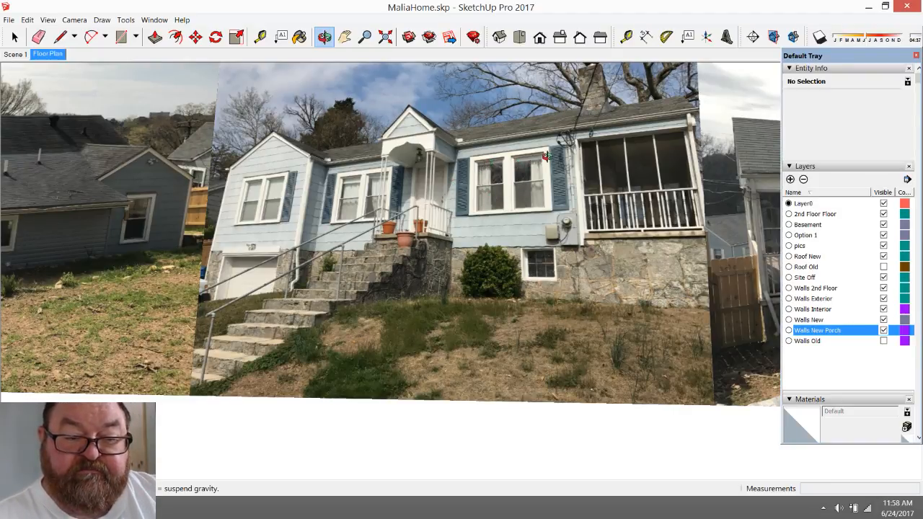
pyautogui.scroll(-6, 467, 180)
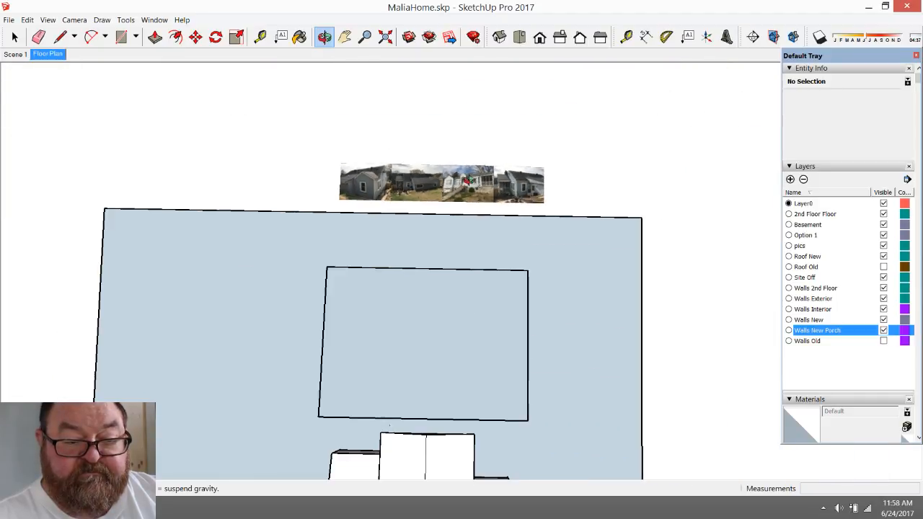
pyautogui.moveTo(467, 180); pyautogui.dragTo(441, 277)
pyautogui.scroll(8, 490, 337)
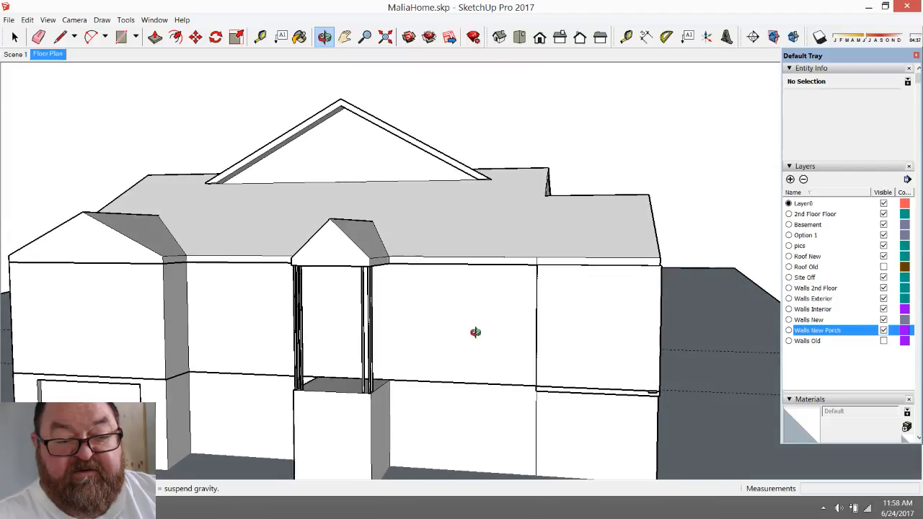
pyautogui.scroll(3, 476, 332)
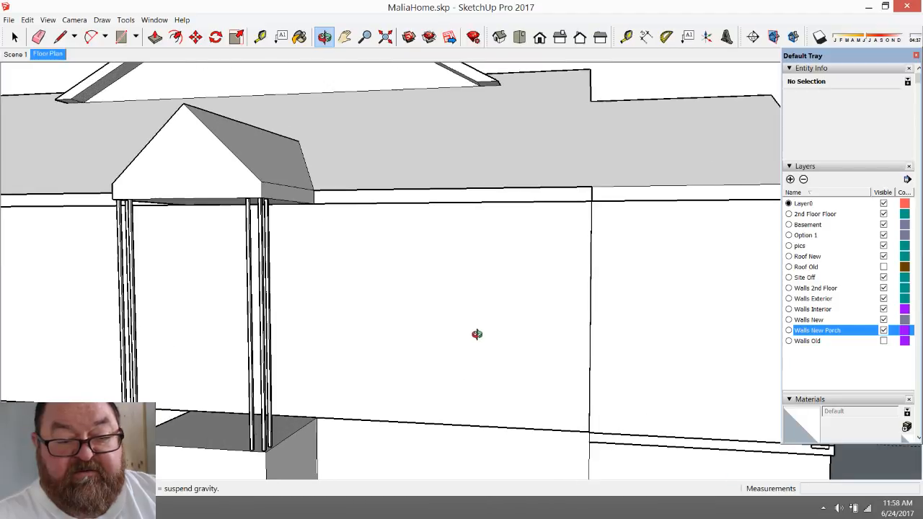
pyautogui.click(261, 37)
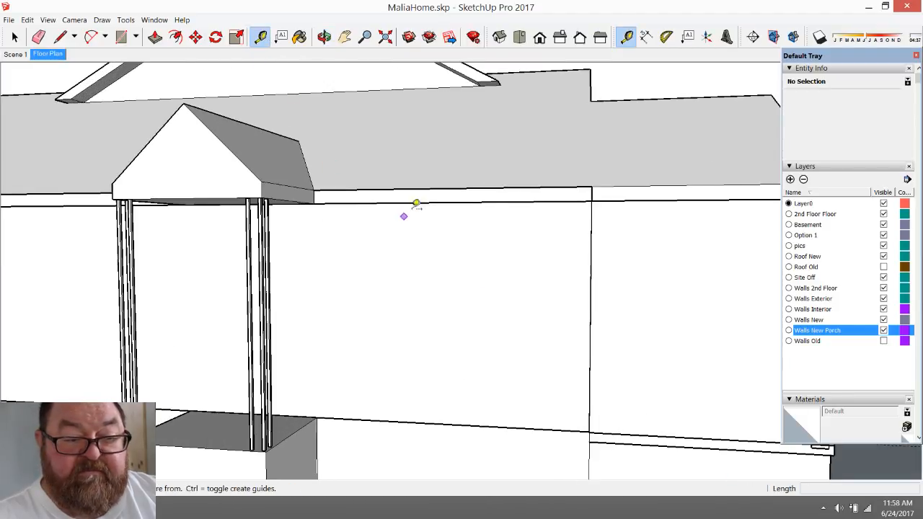
pyautogui.click(421, 199)
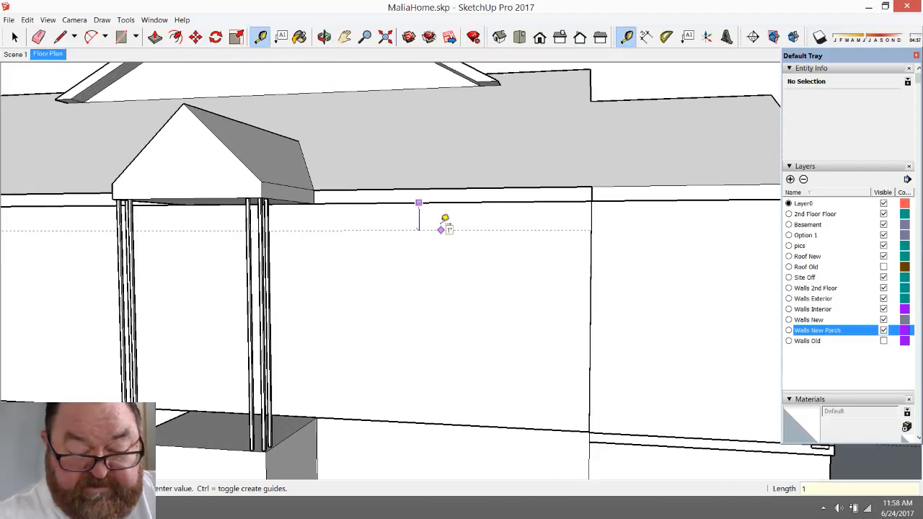
pyautogui.write('12')
pyautogui.press('Return')
# - Place another horizontal guide 48" below the upper guide on the front wall
pyautogui.click(445, 229)
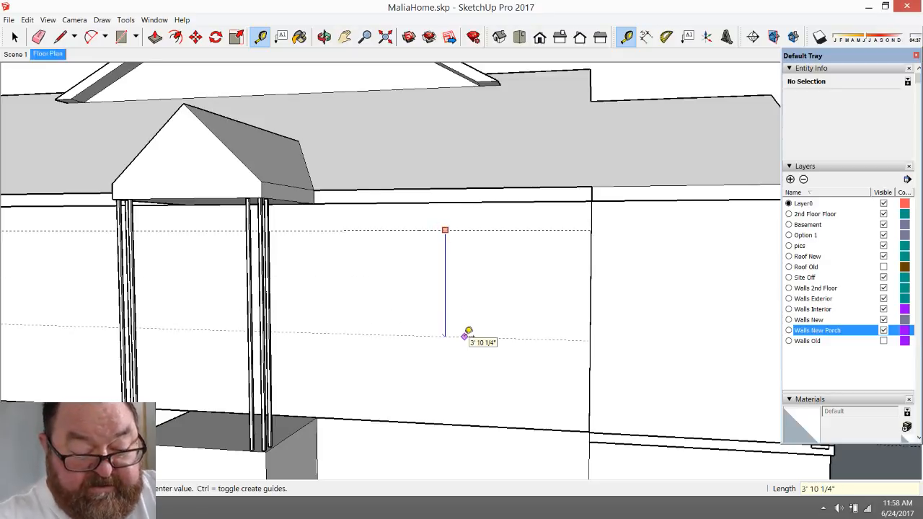
pyautogui.write('48')
pyautogui.press('Return')
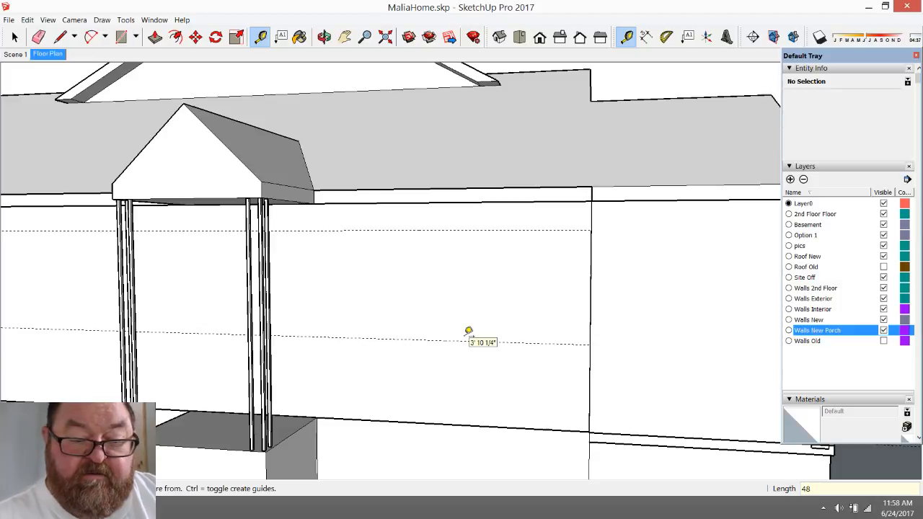
# - Examine the front photo to judge the height of the double window's sill above the stone foundation
pyautogui.scroll(-3, 490, 393)
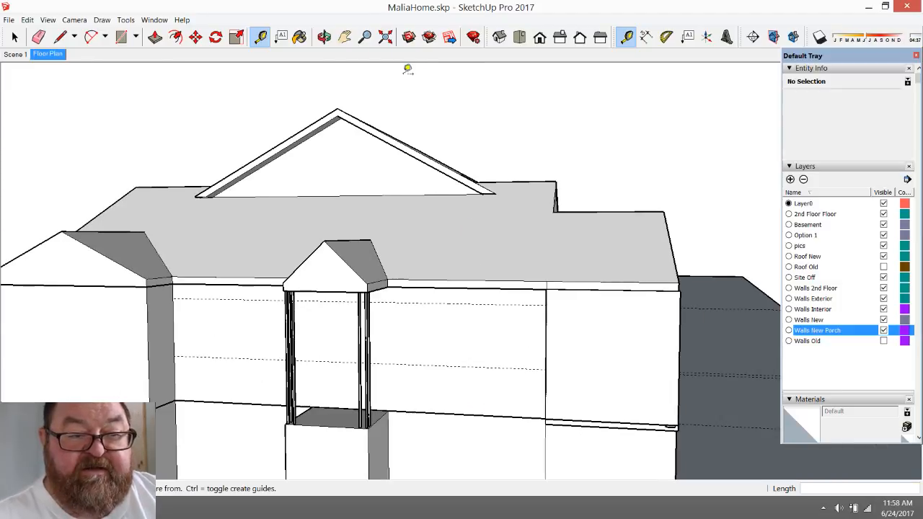
pyautogui.click(325, 37)
pyautogui.moveTo(494, 217); pyautogui.dragTo(511, 450)
pyautogui.scroll(12, 499, 114)
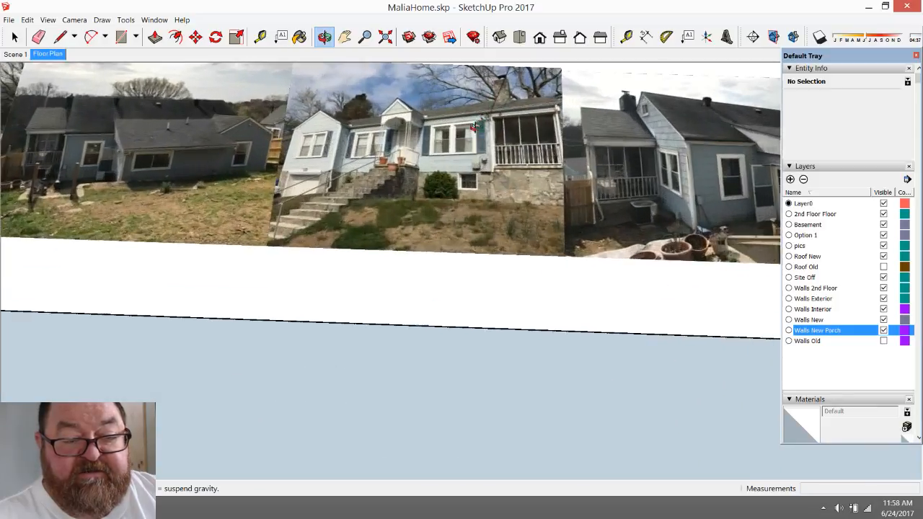
pyautogui.scroll(2, 455, 159)
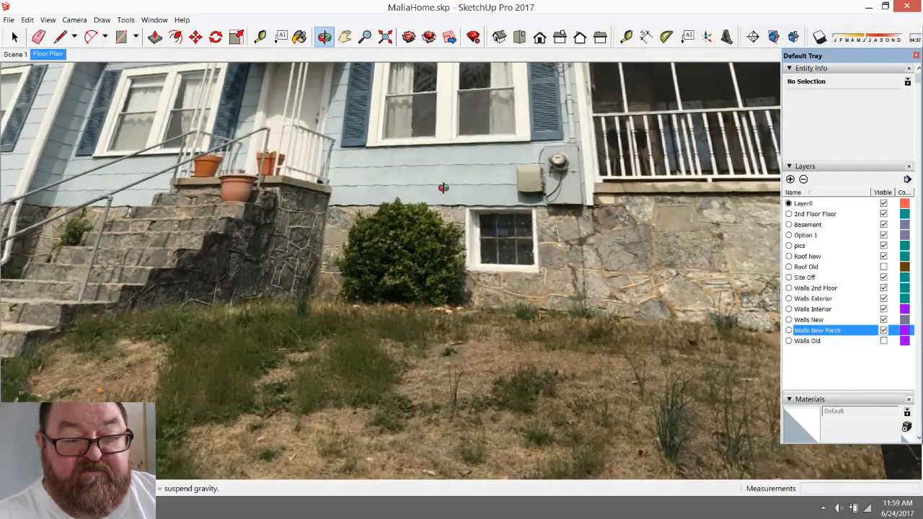
pyautogui.scroll(-10, 447, 144)
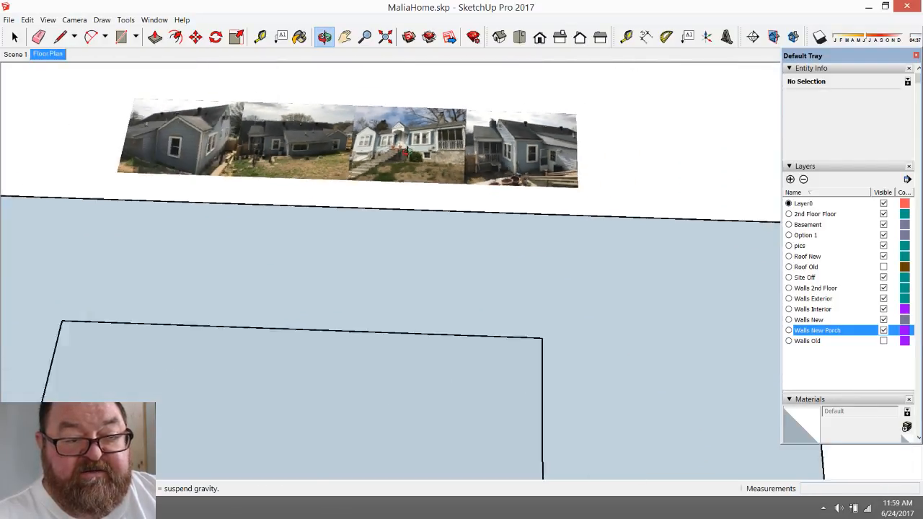
pyautogui.scroll(-4, 397, 183)
pyautogui.moveTo(370, 366); pyautogui.dragTo(349, 270)
pyautogui.scroll(7, 404, 327)
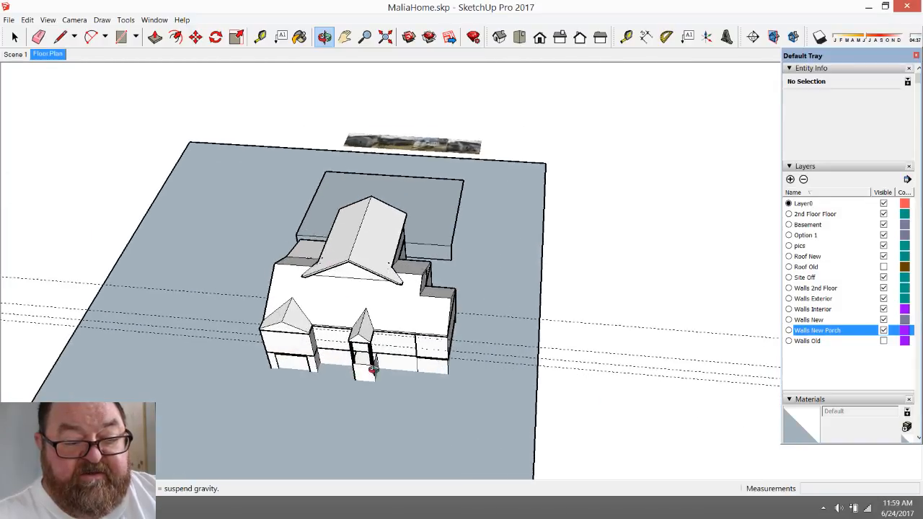
pyautogui.scroll(8, 405, 327)
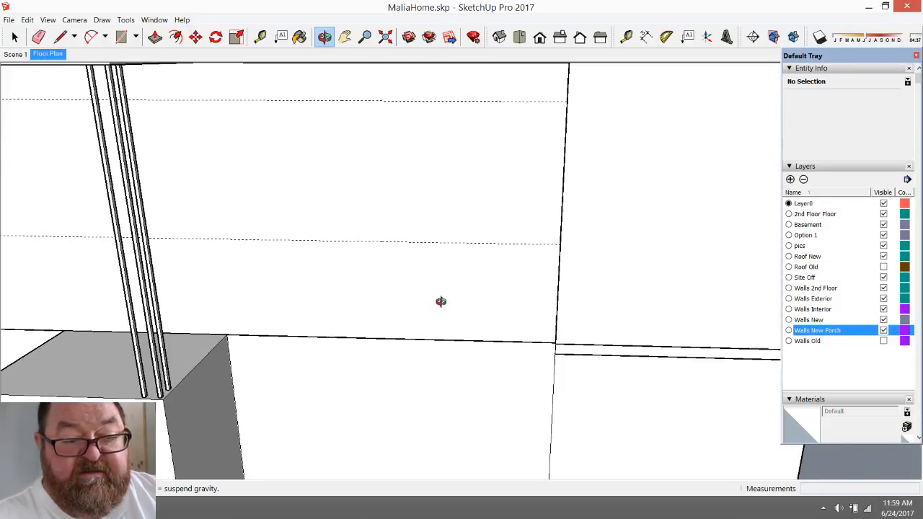
# - Place a horizontal guide up from the front wall's bottom edge and erase the 48" guide just above it
pyautogui.click(260, 36)
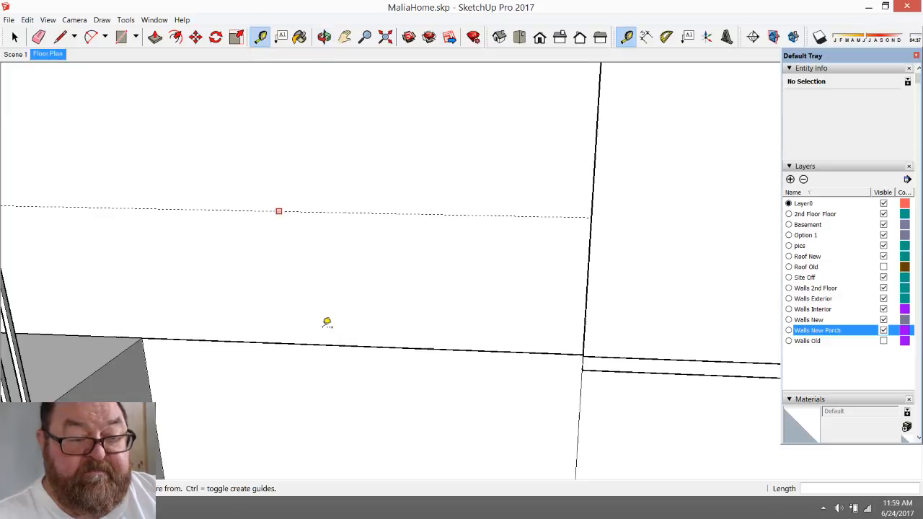
pyautogui.click(342, 344)
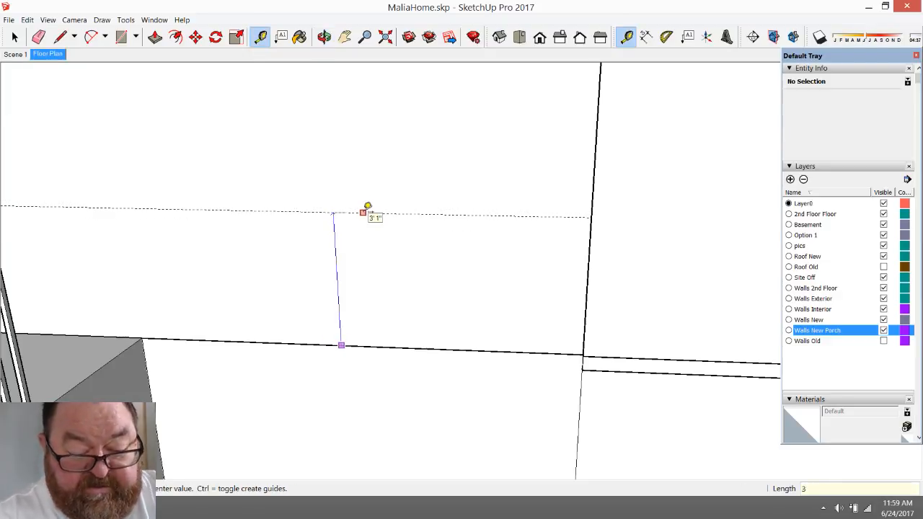
pyautogui.press('Return')
pyautogui.moveTo(373, 208); pyautogui.dragTo(317, 243, button='middle')
pyautogui.click(38, 37)
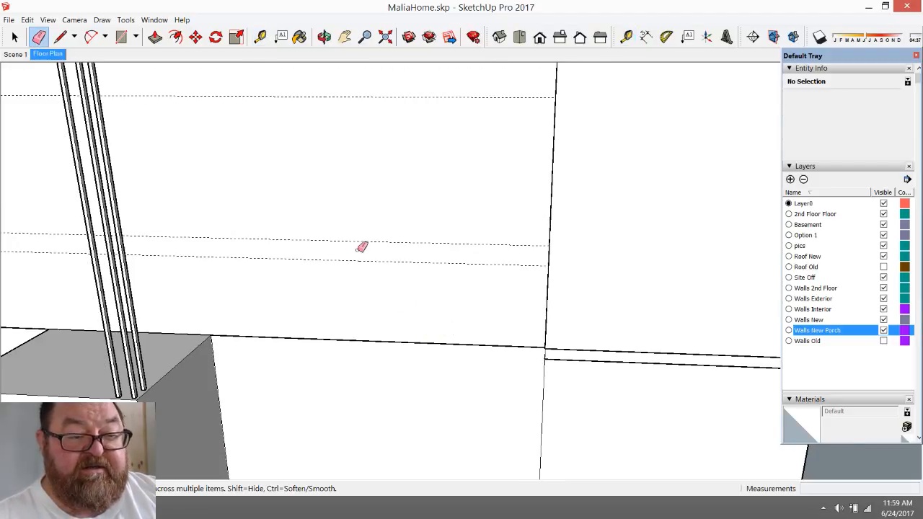
pyautogui.scroll(-3, 500, 321)
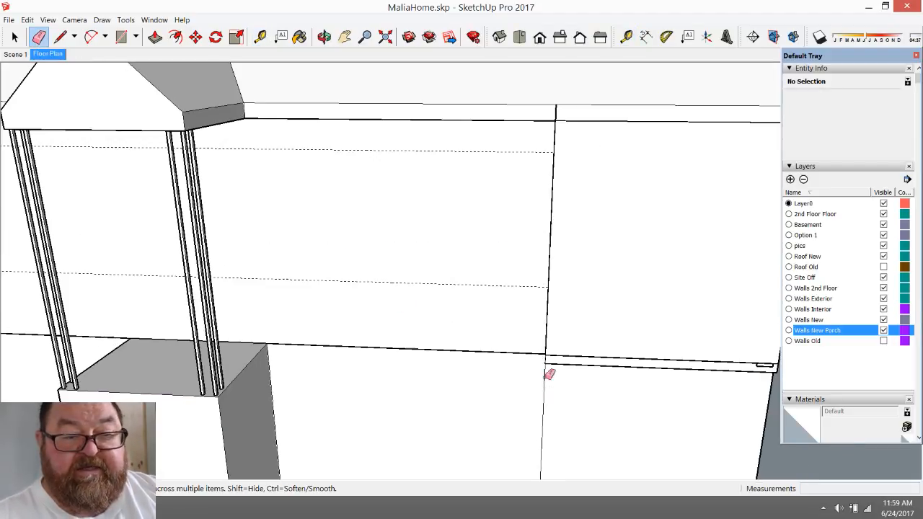
# - Place a vertical guide on the front wall 14" from the vertical edge at the porch, toward the entry
pyautogui.click(260, 37)
pyautogui.click(552, 206)
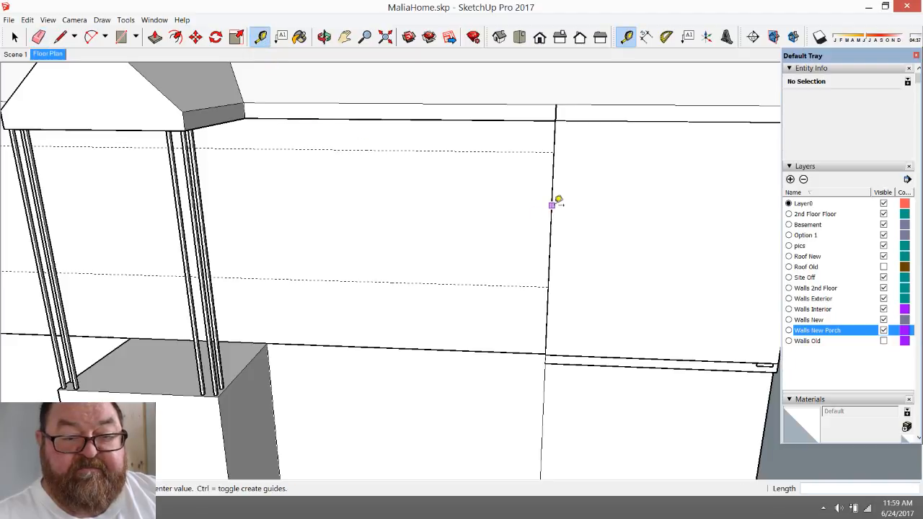
pyautogui.write('1')
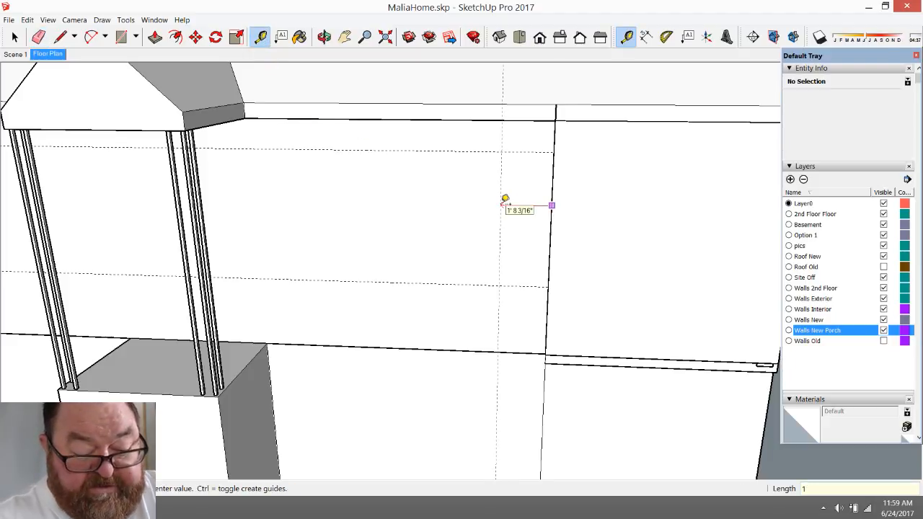
pyautogui.write('4')
pyautogui.press('Return')
# - Examine the front photo for the spacing between the double window, its shutter and the porch corner
pyautogui.scroll(-8, 496, 439)
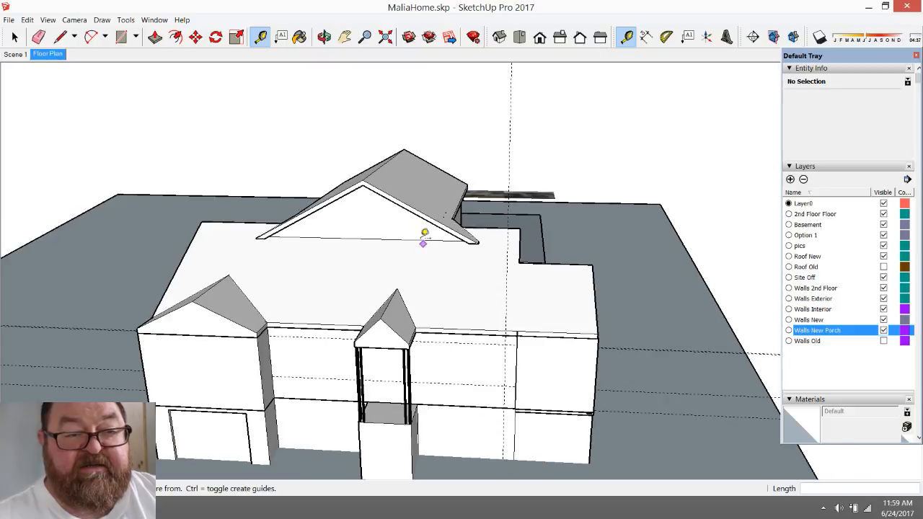
pyautogui.click(323, 37)
pyautogui.moveTo(375, 216); pyautogui.dragTo(481, 231)
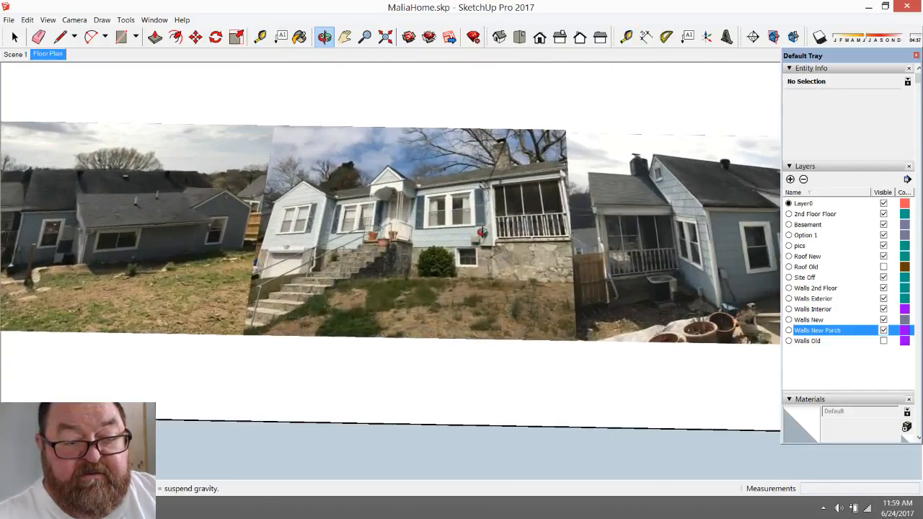
pyautogui.scroll(5, 481, 232)
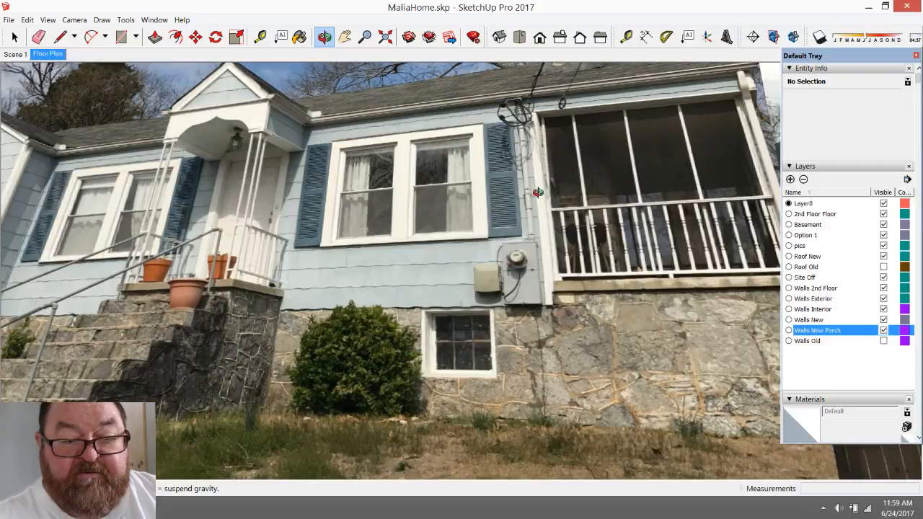
pyautogui.scroll(4, 532, 152)
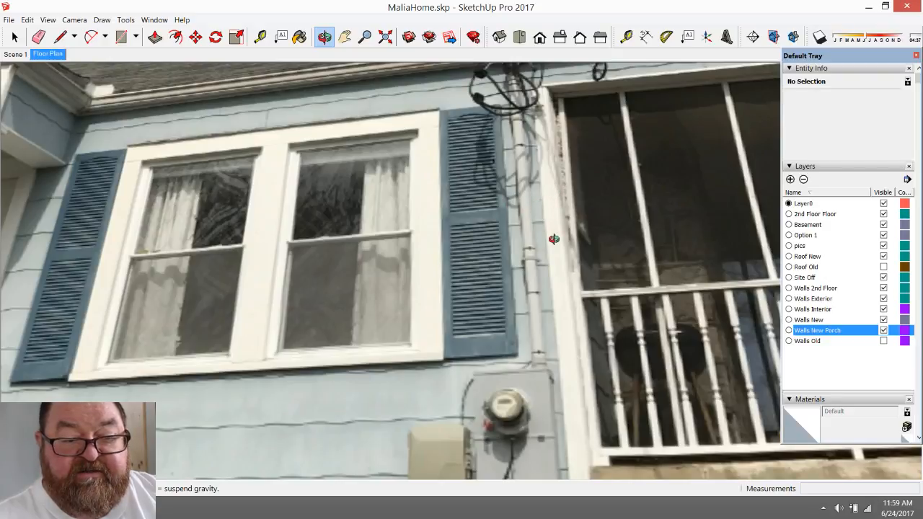
pyautogui.scroll(-2, 550, 243)
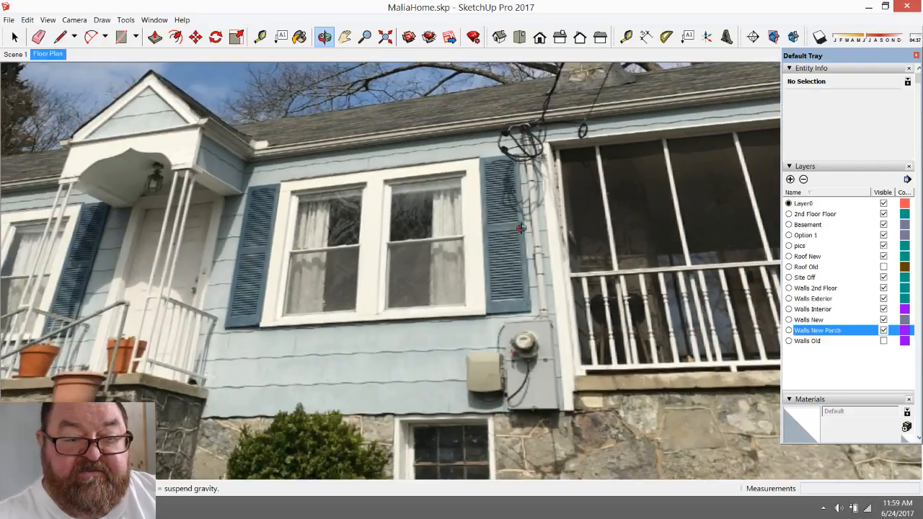
pyautogui.scroll(2, 449, 208)
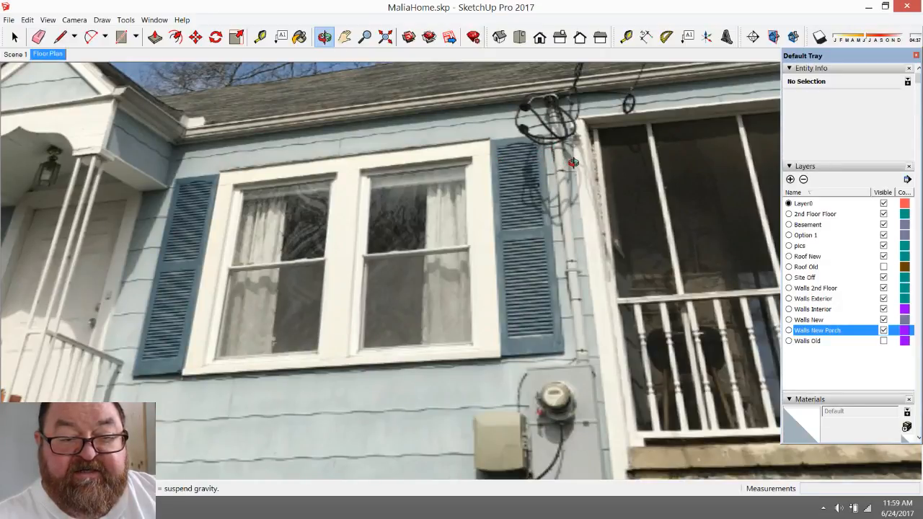
pyautogui.scroll(-10, 575, 180)
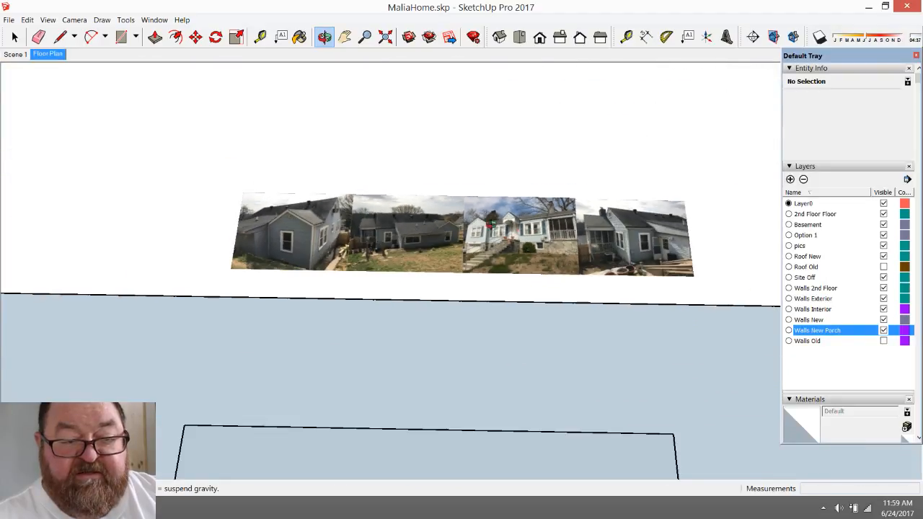
pyautogui.moveTo(490, 224); pyautogui.dragTo(467, 433)
pyautogui.scroll(10, 467, 433)
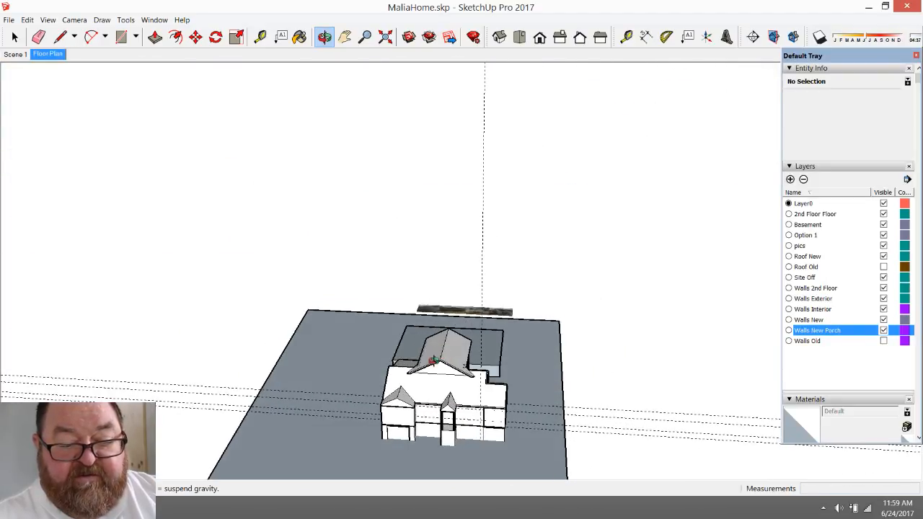
pyautogui.scroll(3, 516, 370)
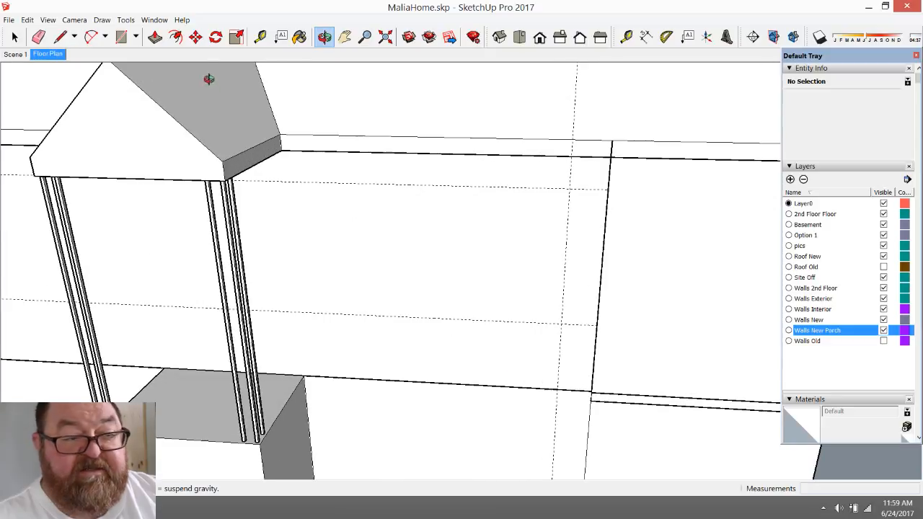
# - Place a second vertical guide 24" from the front wall's porch-side edge, toward the entry
pyautogui.click(261, 37)
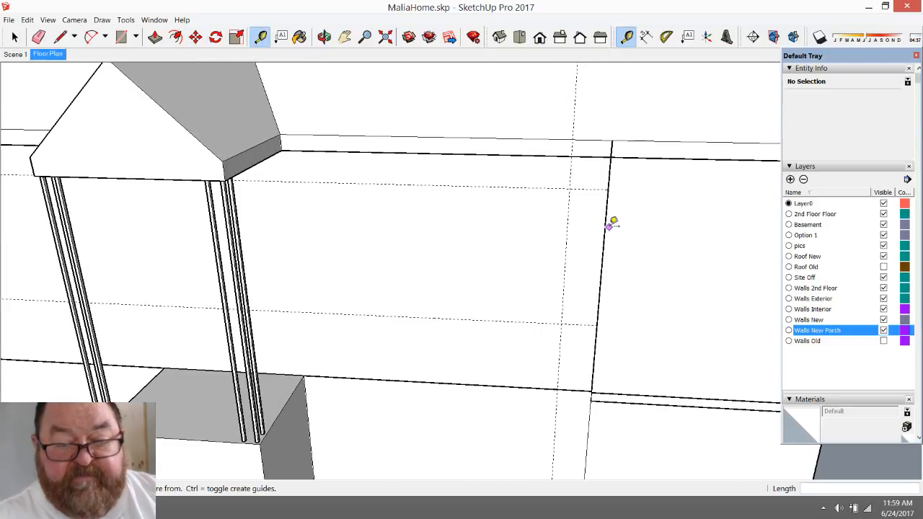
pyautogui.click(607, 224)
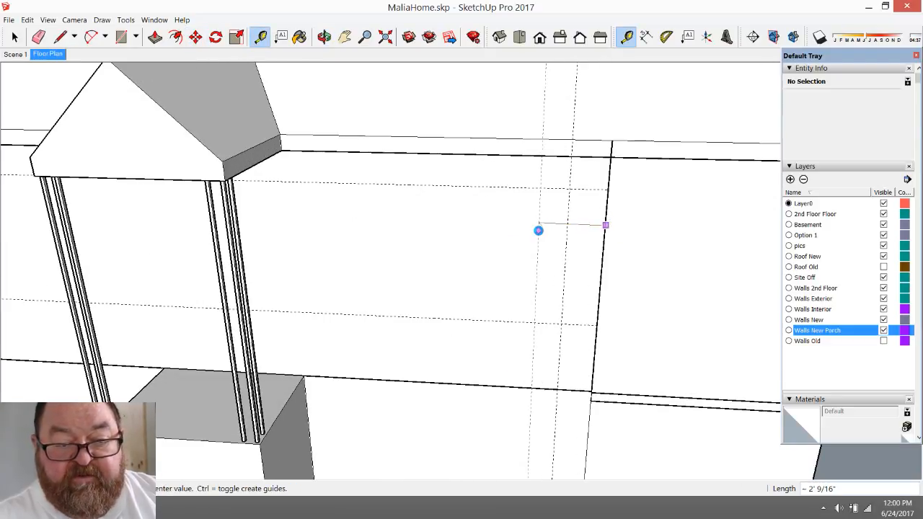
pyautogui.write('24')
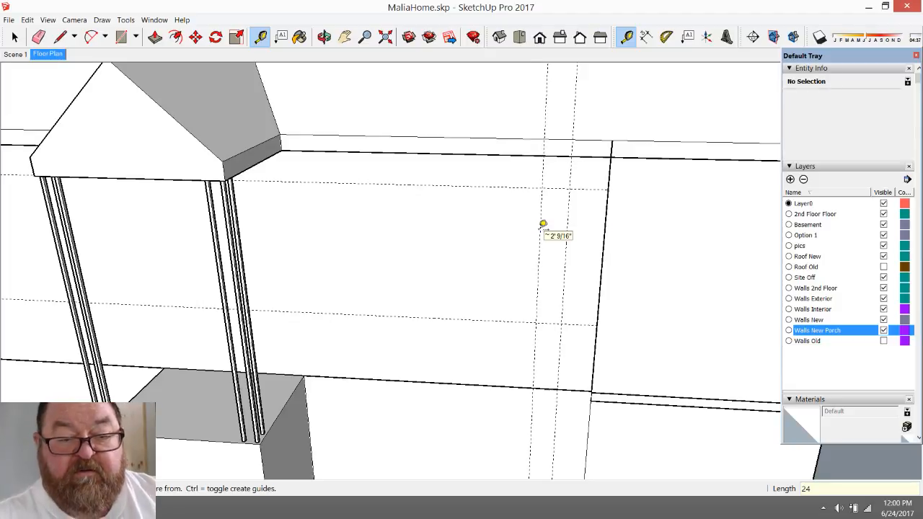
pyautogui.click(540, 252)
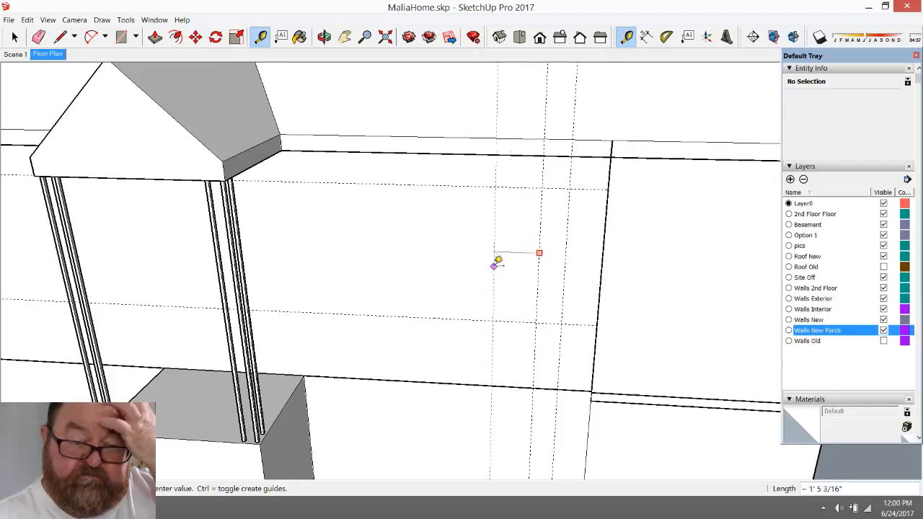
pyautogui.scroll(-1, 496, 264)
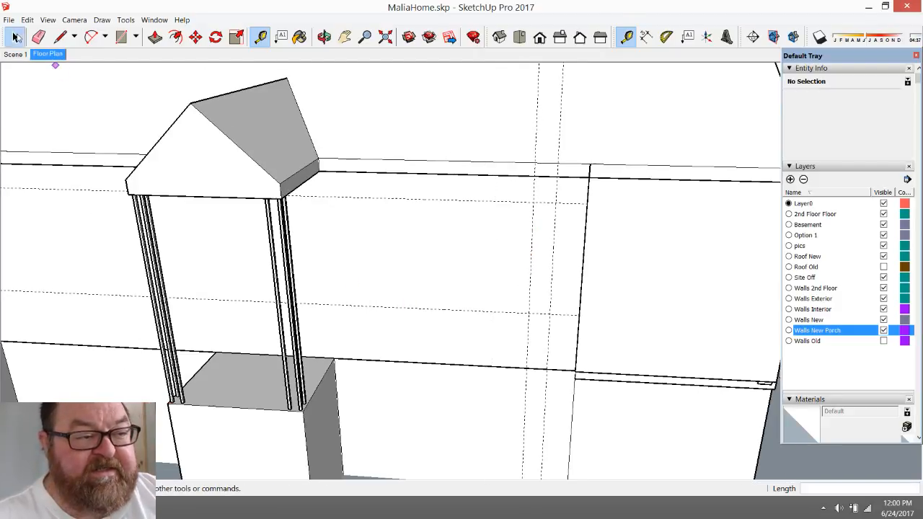
# - Open the Walls Exterior group on the front wall for editing
pyautogui.click(14, 37)
pyautogui.click(421, 230)
pyautogui.scroll(-3, 264, 384)
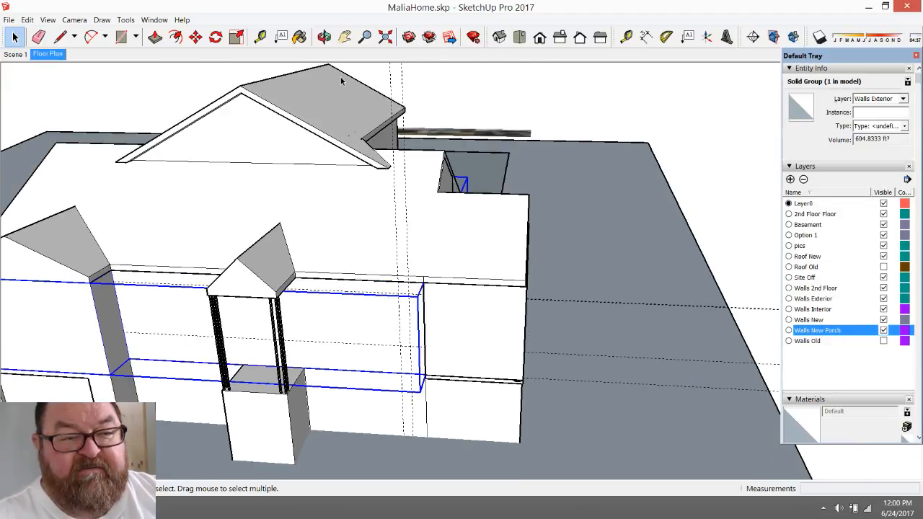
pyautogui.click(325, 36)
pyautogui.moveTo(408, 303); pyautogui.dragTo(483, 278)
pyautogui.scroll(2, 390, 359)
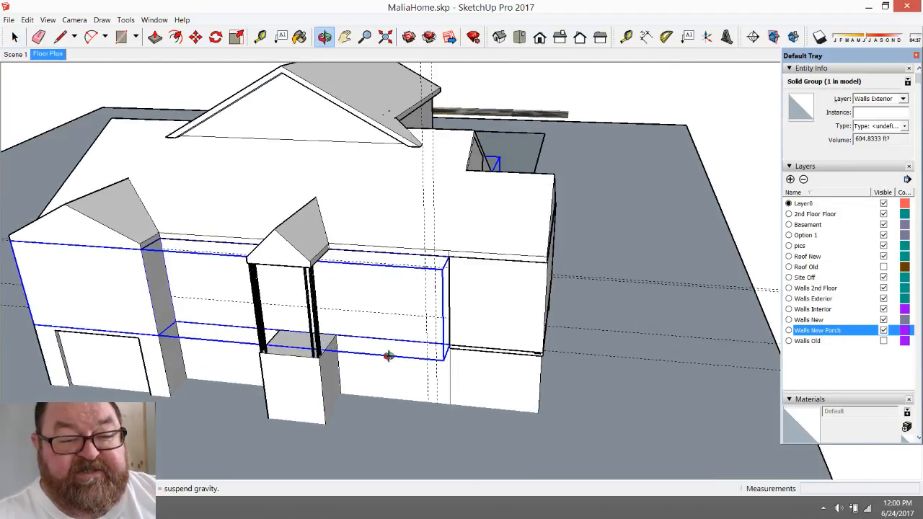
pyautogui.scroll(3, 390, 354)
pyautogui.hotkey('alt', 'Tab')
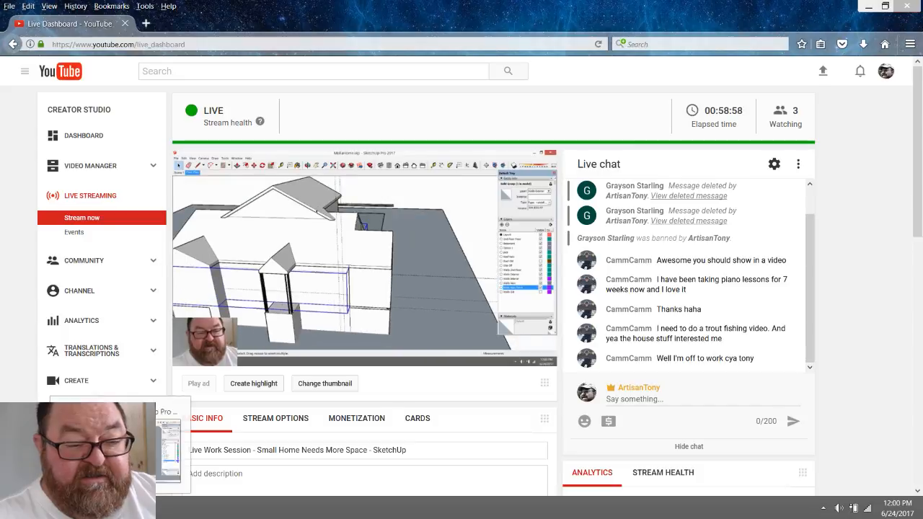
pyautogui.hotkey('alt', 'Tab')
pyautogui.moveTo(408, 316); pyautogui.dragTo(237, 204)
pyautogui.click(15, 37)
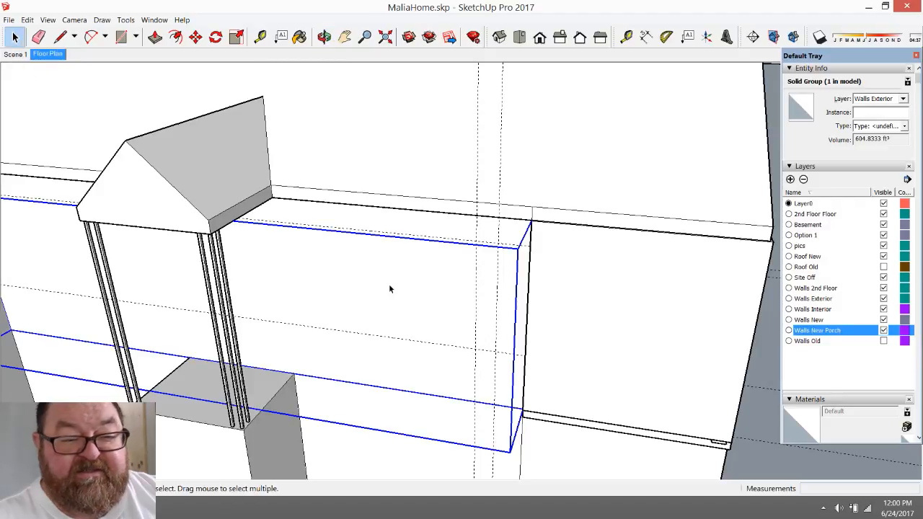
pyautogui.click(417, 298)
pyautogui.scroll(1, 441, 321)
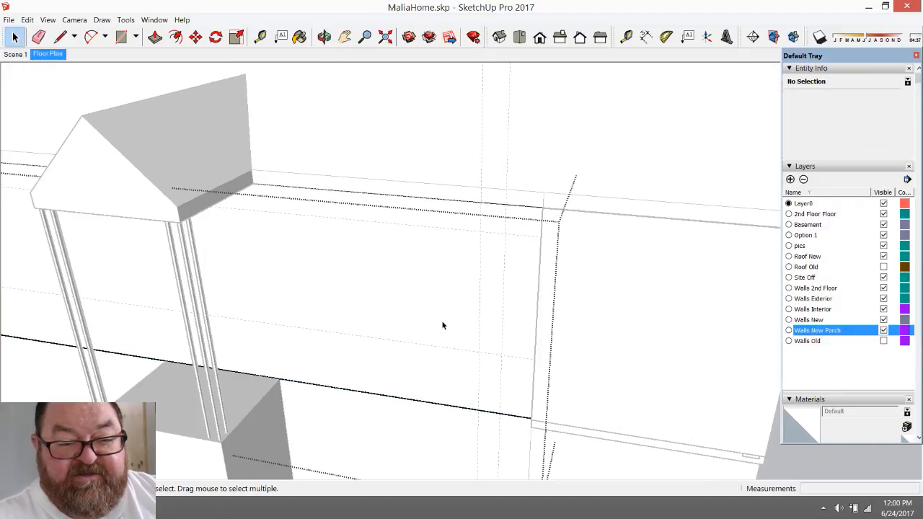
# - Inside the wall group, place a vertical guide 3" from the 24" guide toward the entry and another 32" beyond it
pyautogui.click(260, 37)
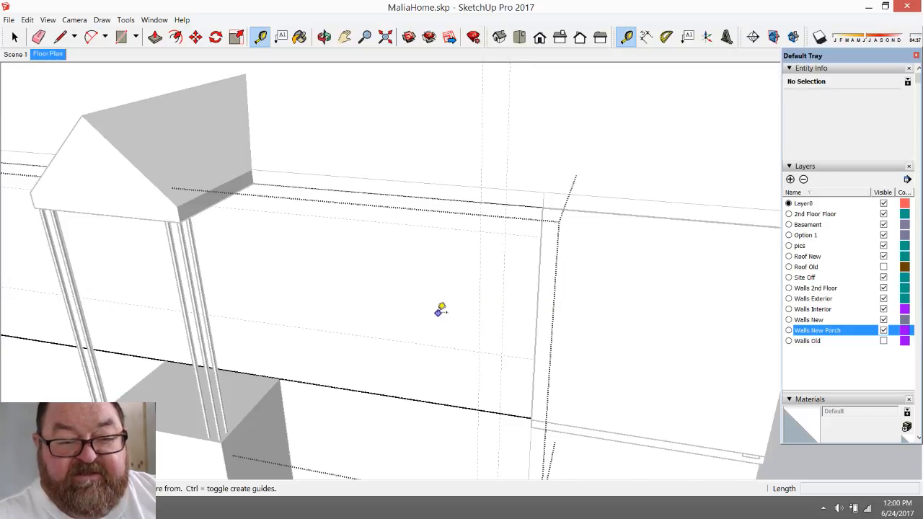
pyautogui.scroll(2, 439, 310)
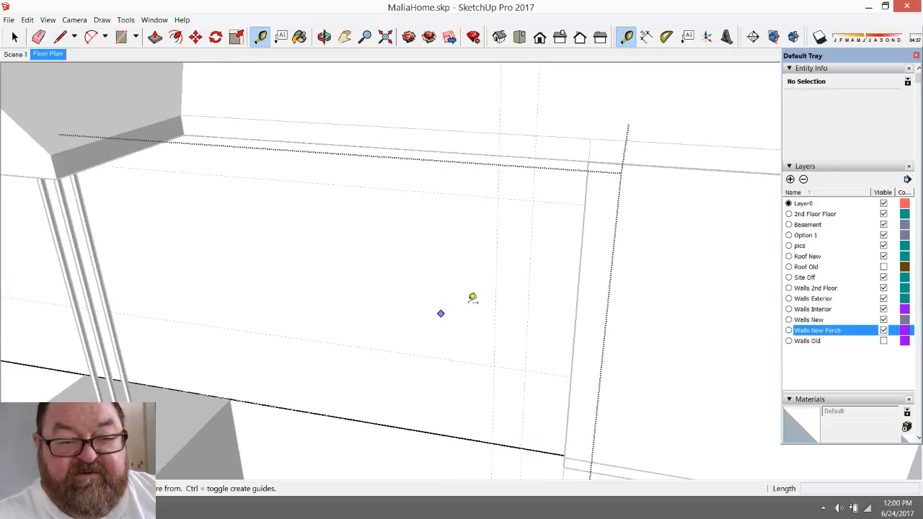
pyautogui.click(501, 248)
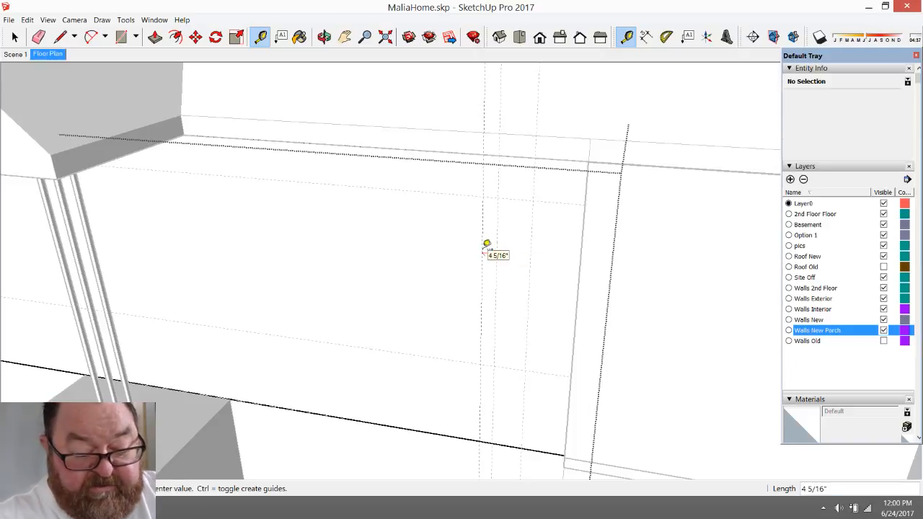
pyautogui.write('3')
pyautogui.press('Return')
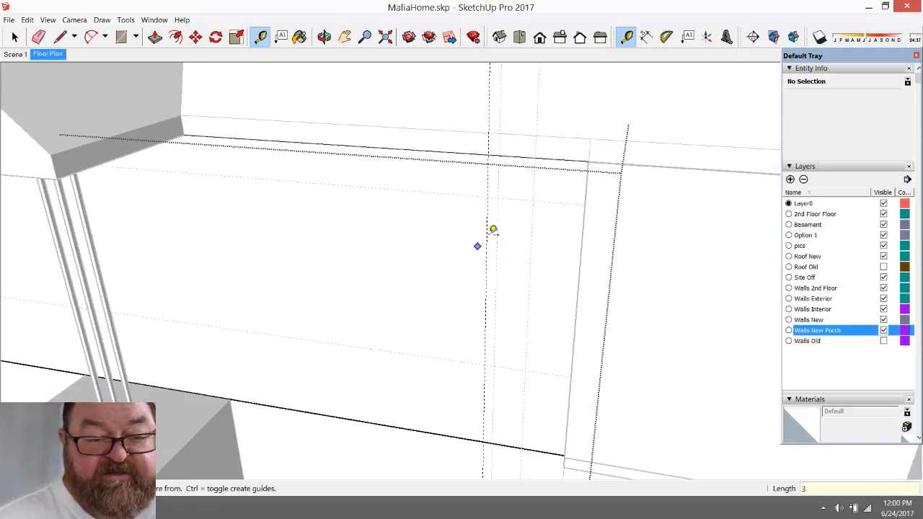
pyautogui.click(488, 235)
pyautogui.write('3')
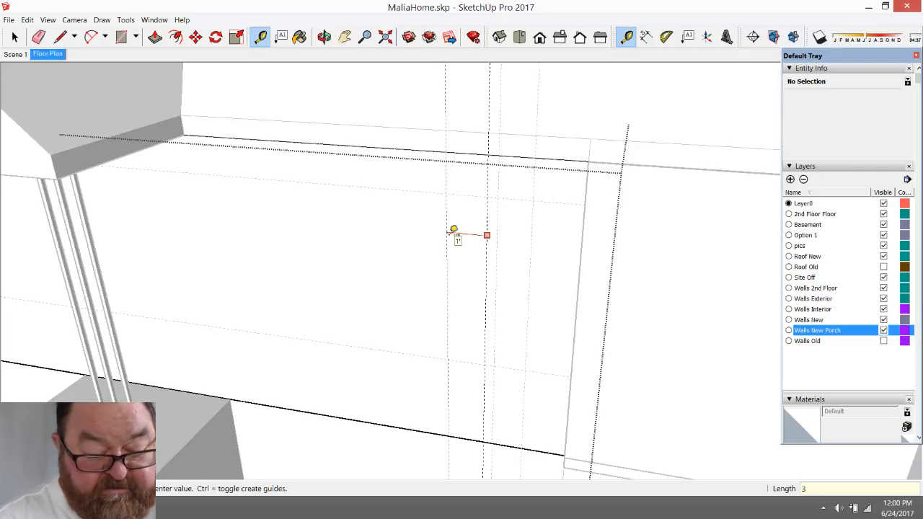
pyautogui.write('2')
pyautogui.press('Return')
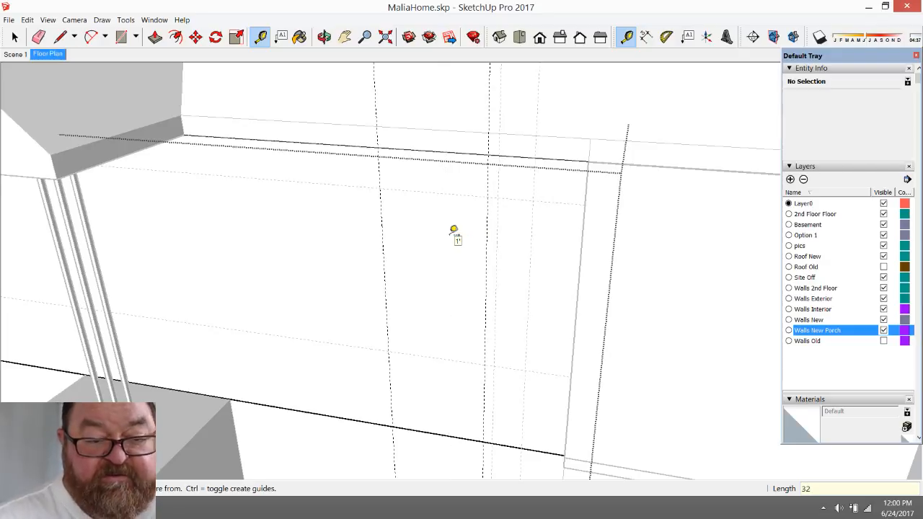
# - Continue toward the entry with three more vertical guides on the front wall, spaced 3", 32" and 3" apart
pyautogui.click(382, 243)
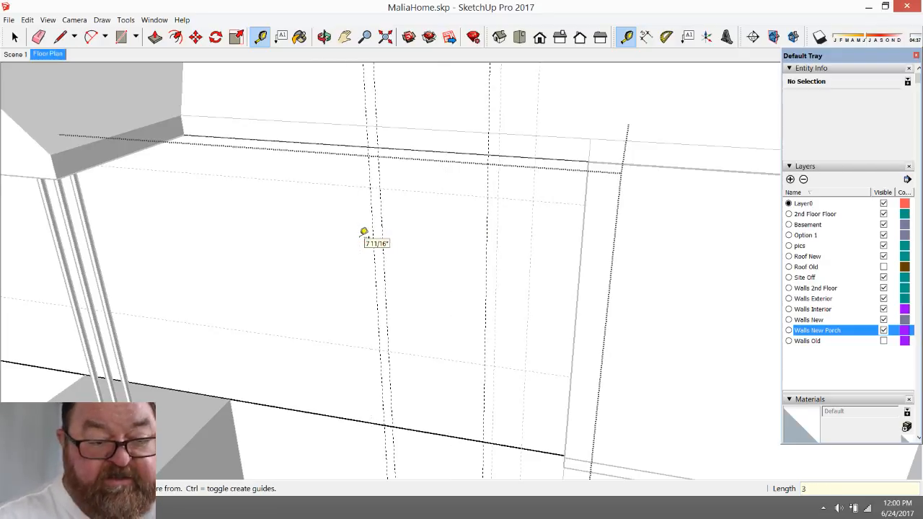
pyautogui.press('Return')
pyautogui.click(380, 242)
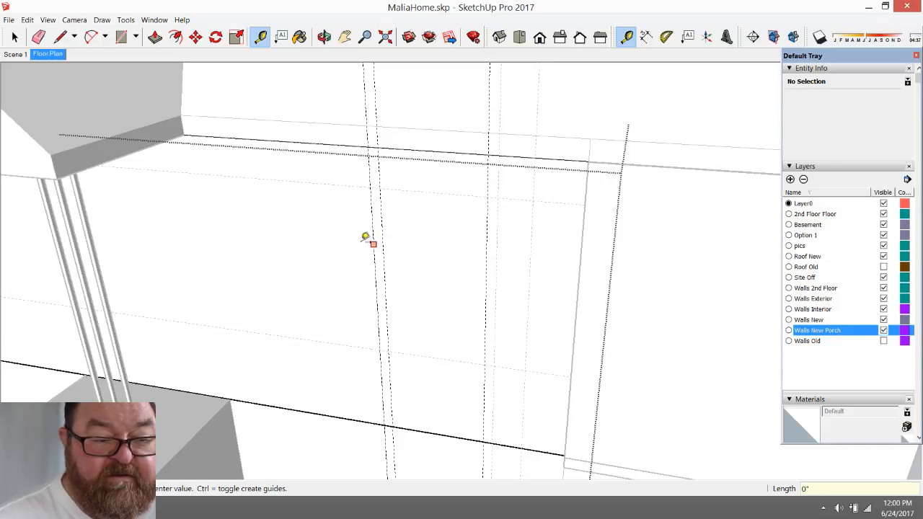
pyautogui.press('Return')
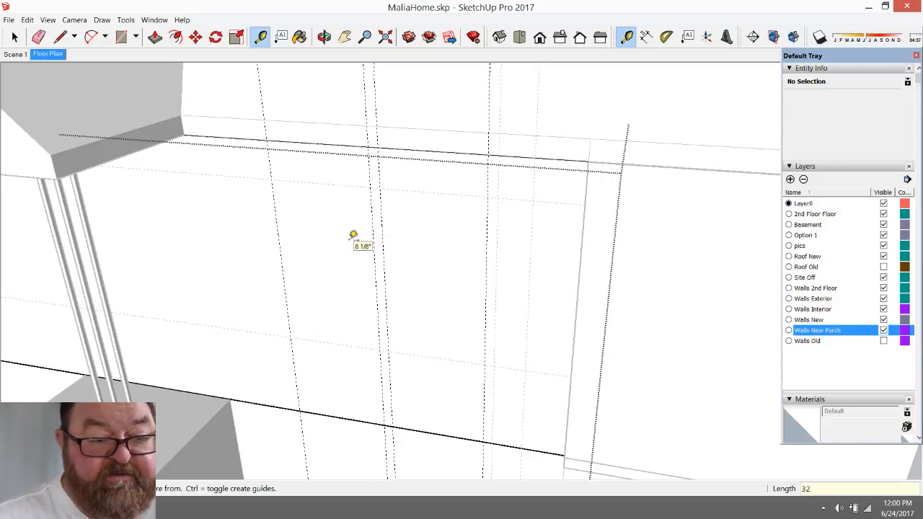
pyautogui.click(277, 228)
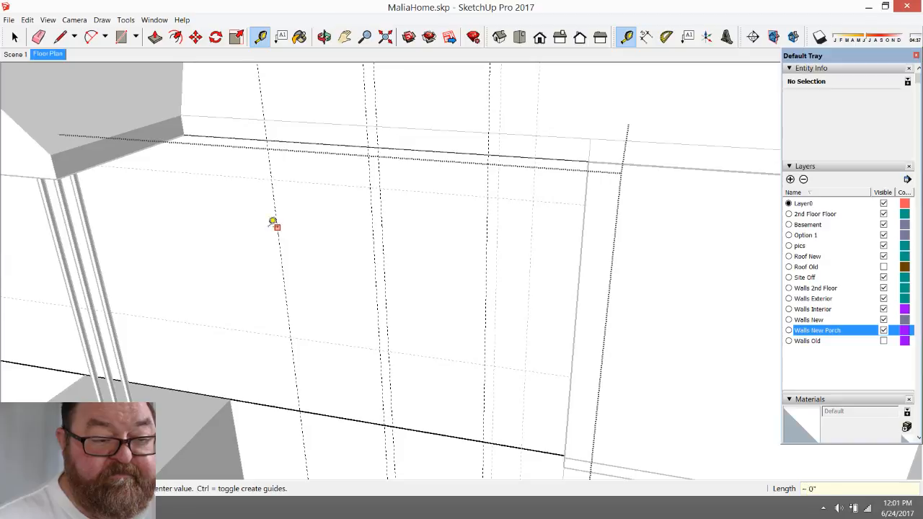
pyautogui.write('3')
pyautogui.press('Return')
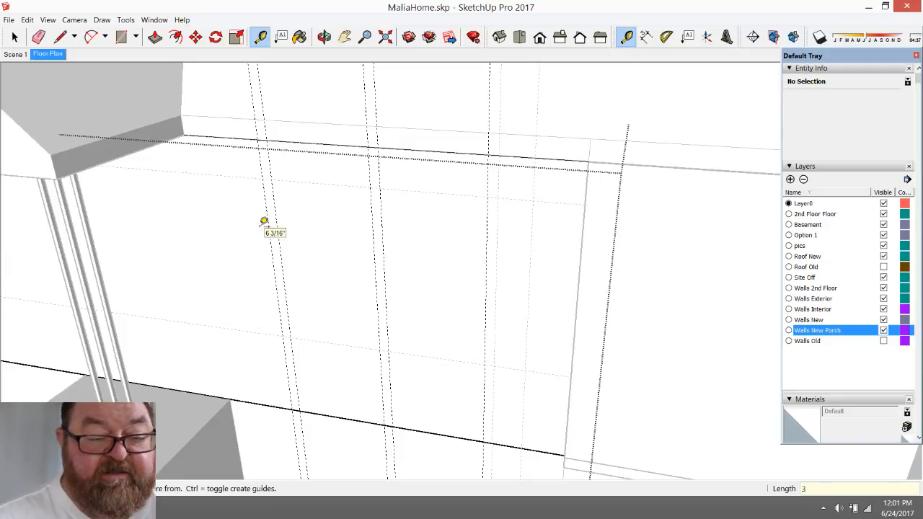
# - Place a horizontal guide 3" below the upper window guide on the front wall
pyautogui.click(418, 190)
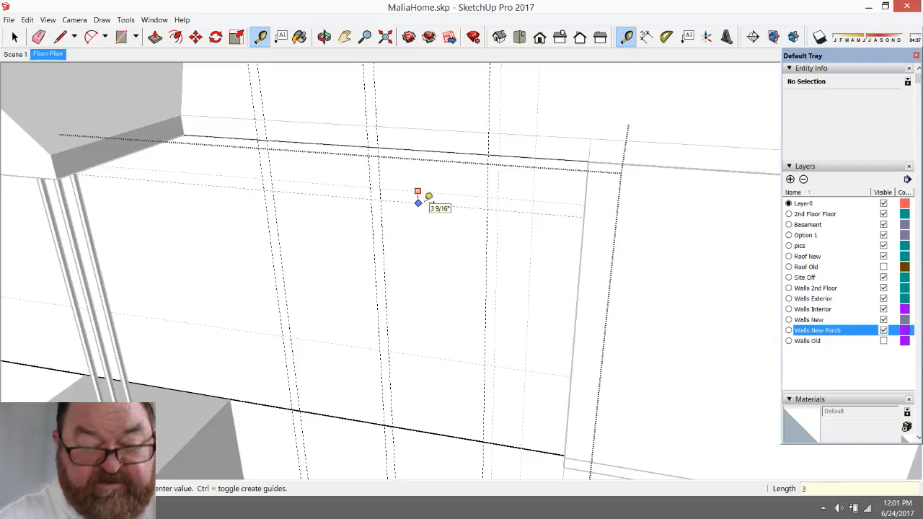
pyautogui.press('Escape')
pyautogui.scroll(3, 354, 308)
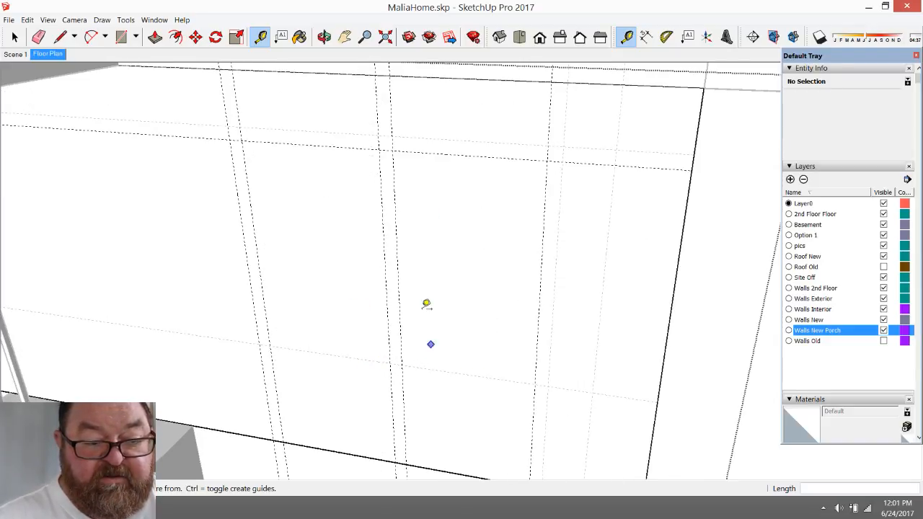
# - Add guides inside the wall group for the window's outer frame, 3" above the new horizontal guide and 3" outside the porch-side vertical guide
pyautogui.click(120, 37)
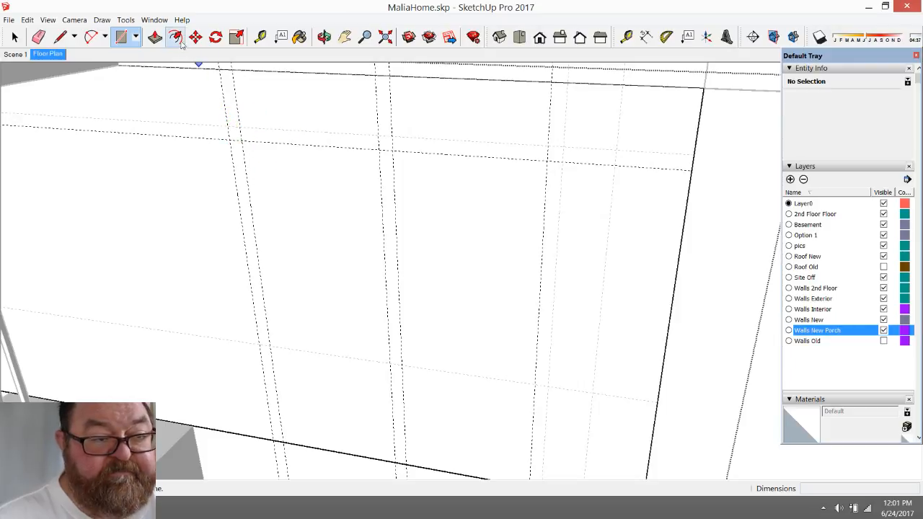
pyautogui.click(260, 37)
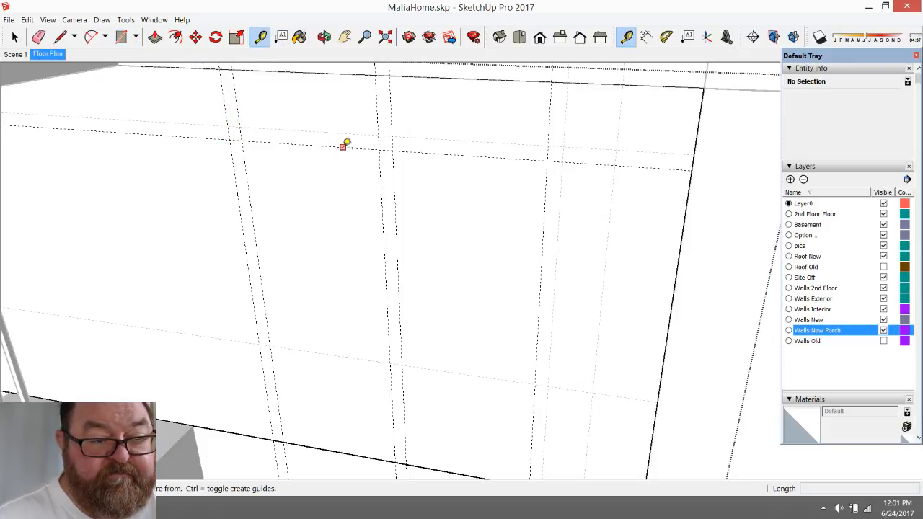
pyautogui.click(344, 145)
pyautogui.click(342, 132)
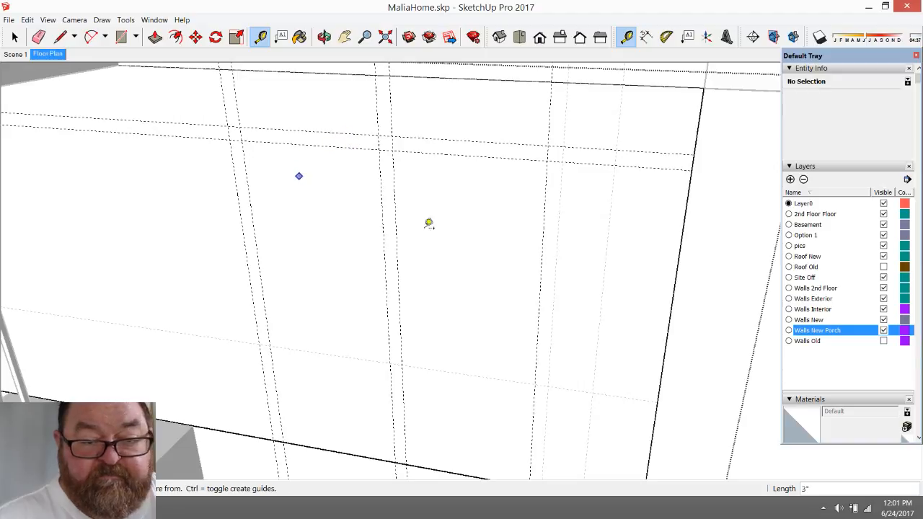
pyautogui.click(546, 196)
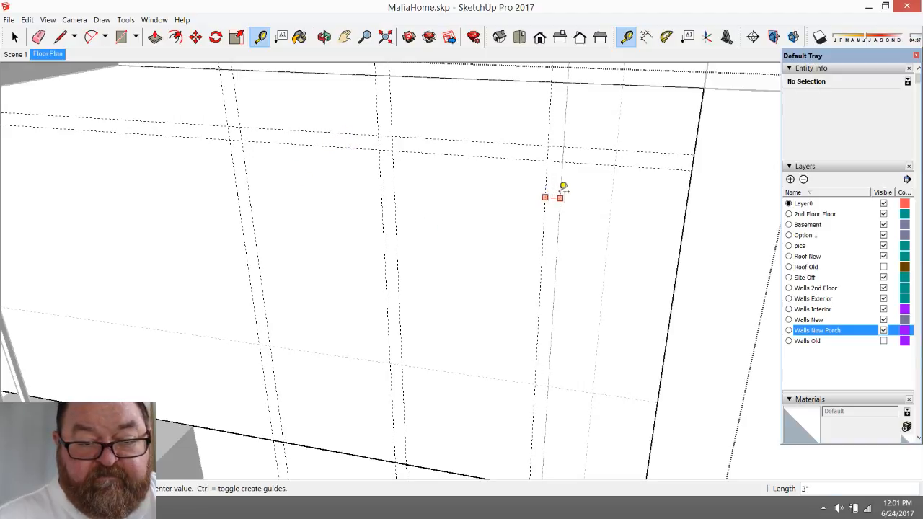
pyautogui.click(558, 196)
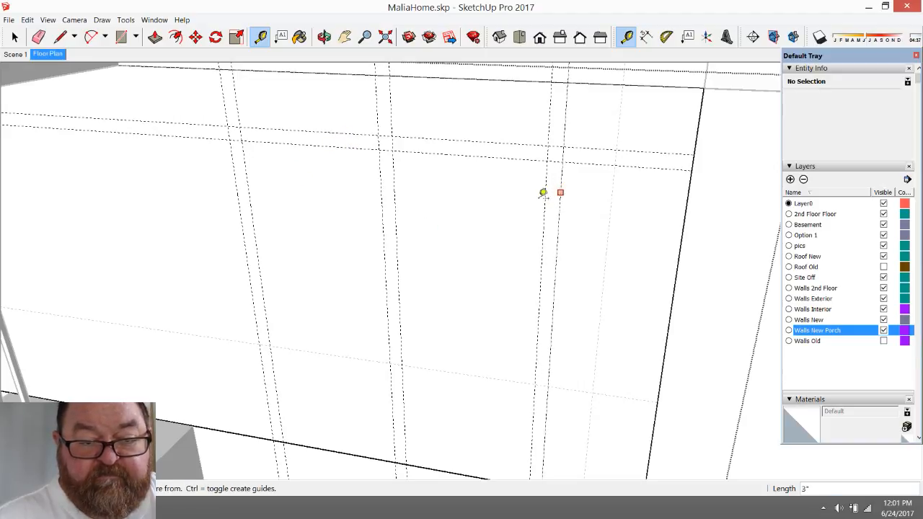
pyautogui.click(121, 36)
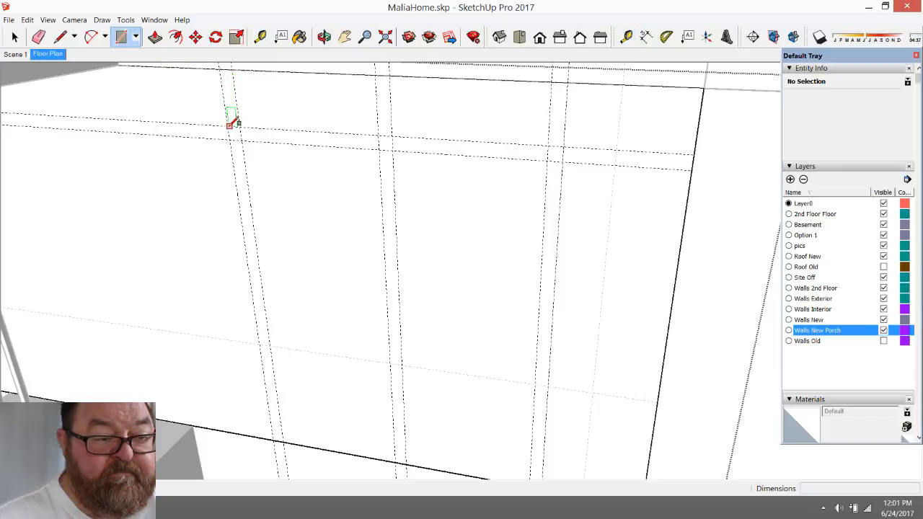
pyautogui.scroll(2, 229, 124)
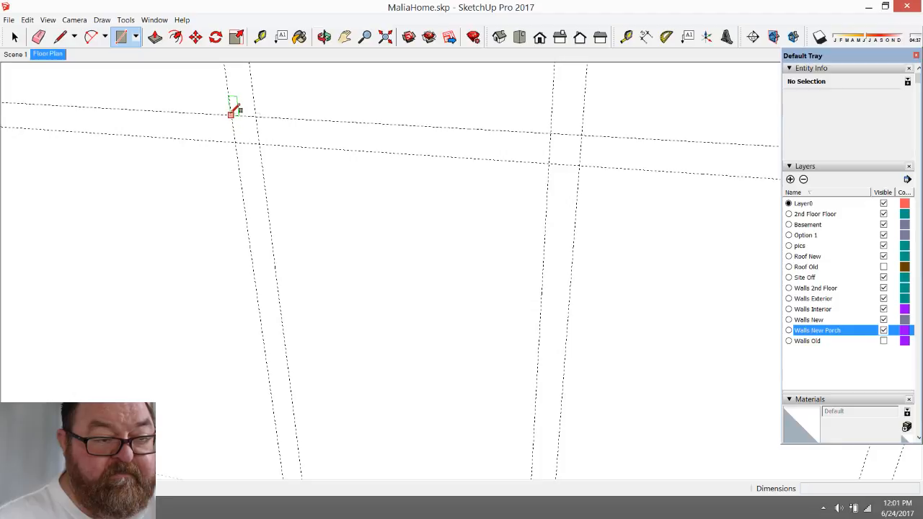
pyautogui.scroll(-3, 311, 314)
pyautogui.click(14, 37)
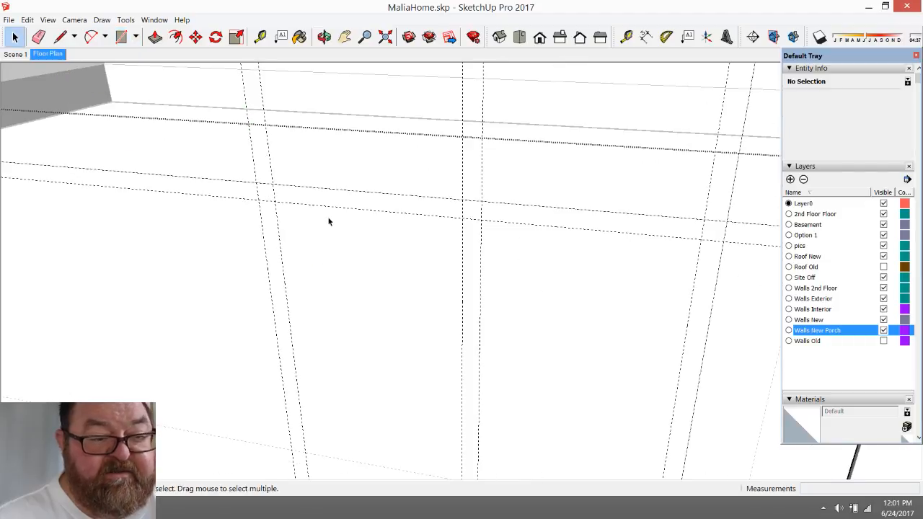
pyautogui.click(328, 219)
pyautogui.scroll(2, 296, 281)
pyautogui.scroll(-3, 328, 320)
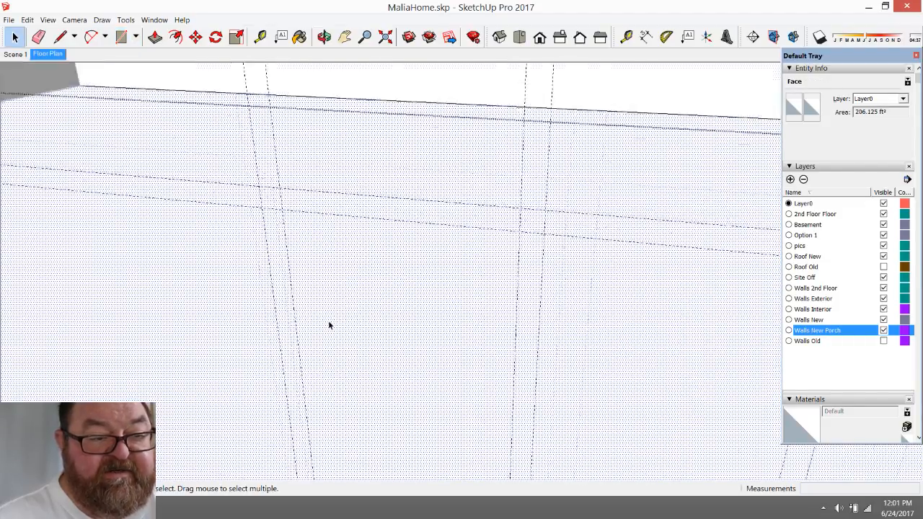
pyautogui.scroll(3, 326, 307)
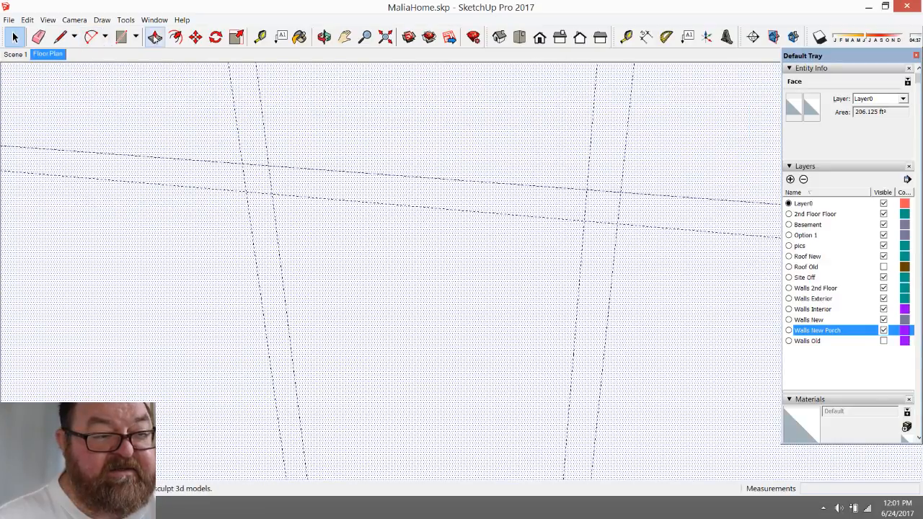
# - Remove the window guides placed inside the wall group and close the group
pyautogui.click(261, 38)
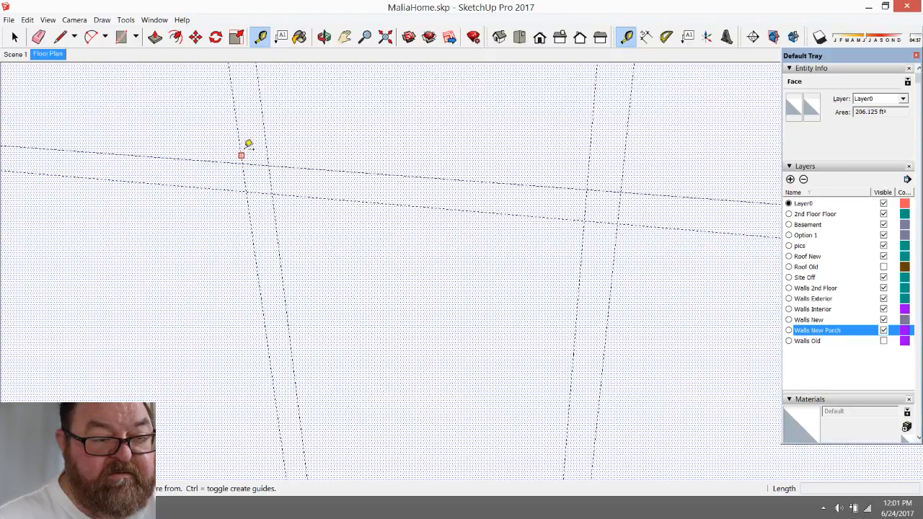
pyautogui.scroll(-5, 244, 152)
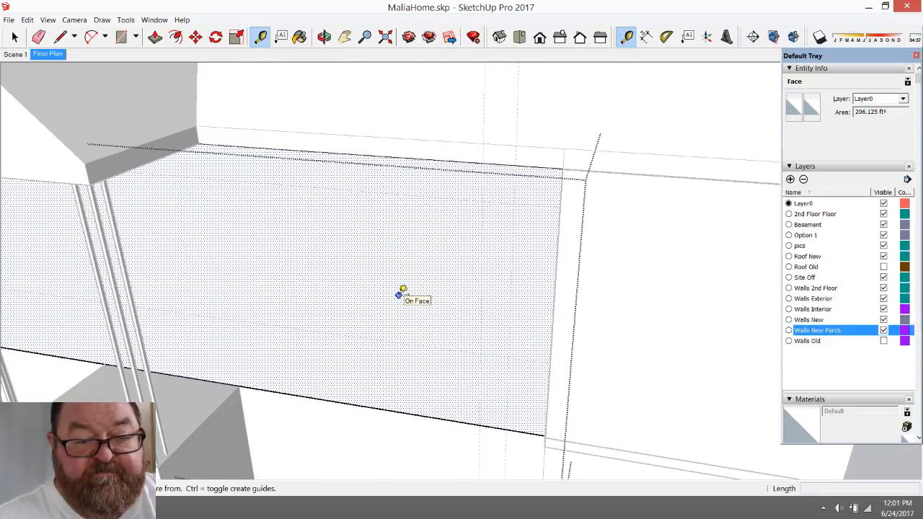
pyautogui.scroll(-3, 402, 292)
pyautogui.scroll(-5, 403, 293)
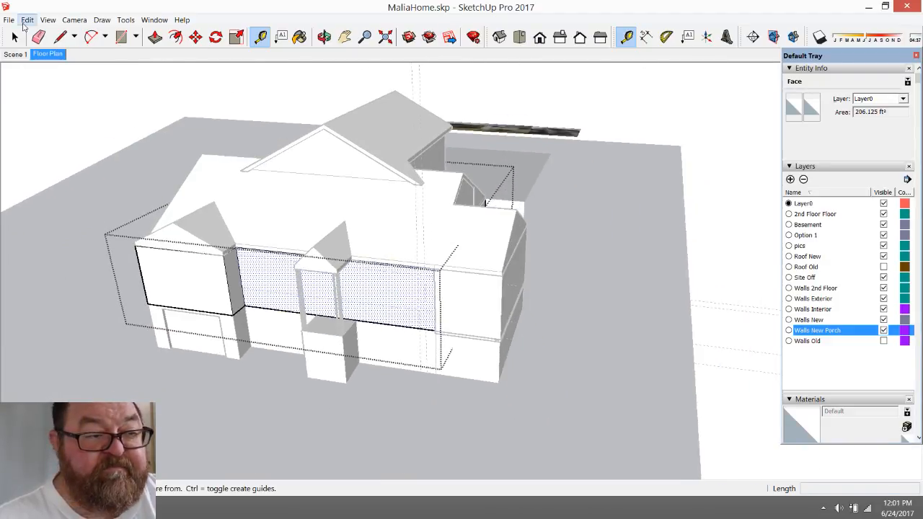
pyautogui.press('e')
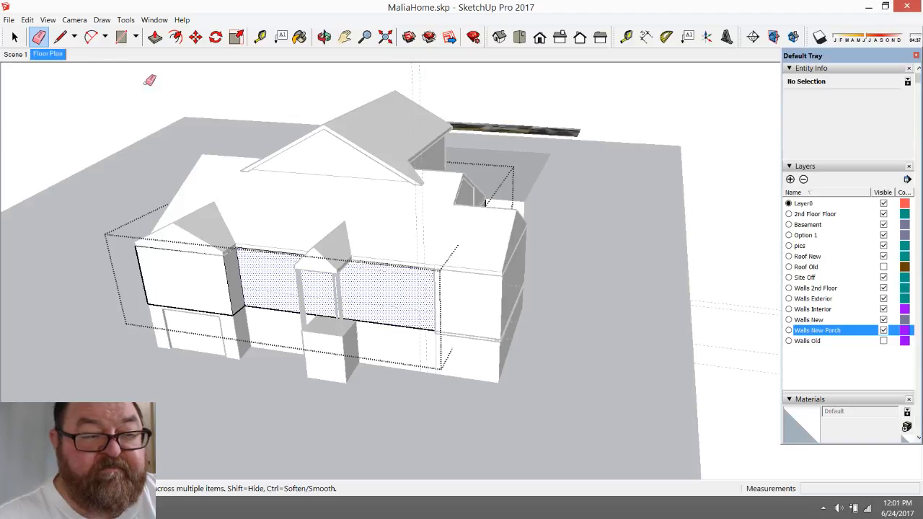
pyautogui.click(14, 37)
pyautogui.click(282, 94)
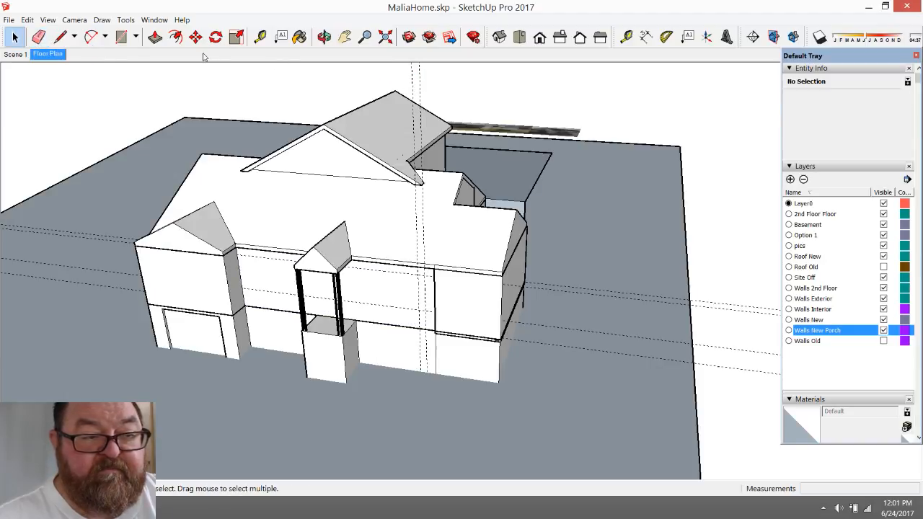
# - Erase the two vertical guides remaining on the front wall between the porch and the wall's vertical edge
pyautogui.click(38, 37)
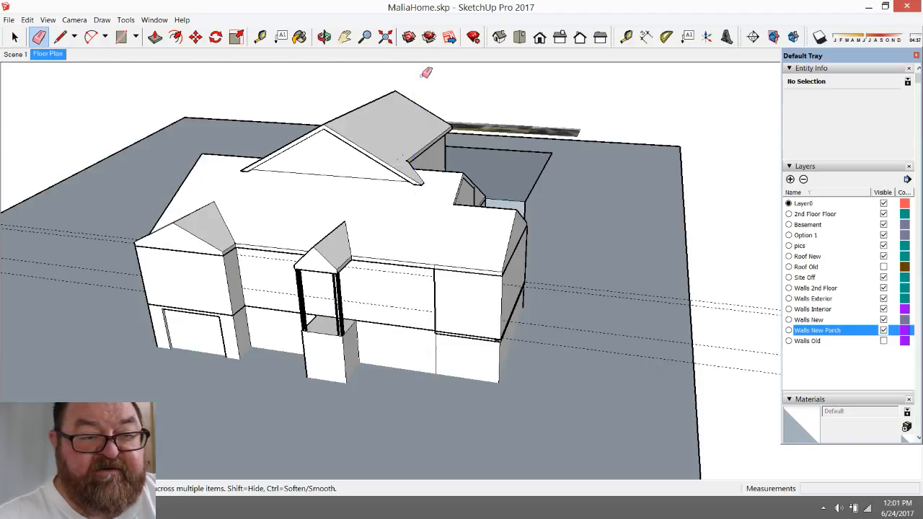
pyautogui.scroll(3, 428, 320)
pyautogui.scroll(-4, 418, 325)
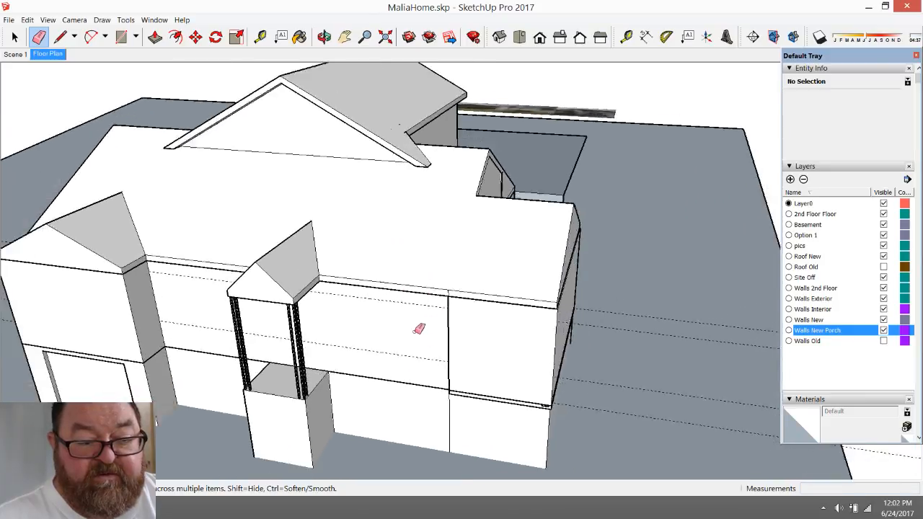
# - Open the new porch wall group, erase the two remaining horizontal guides, and close the group
pyautogui.scroll(-3, 206, 267)
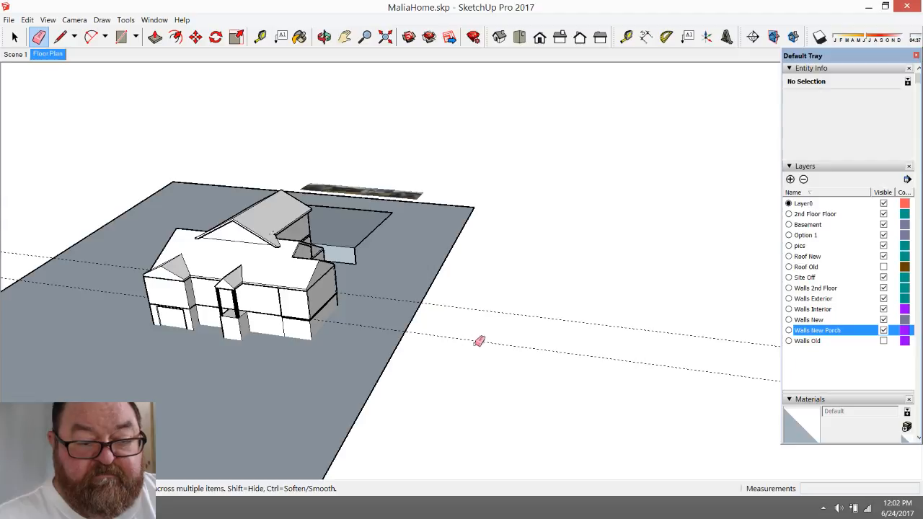
pyautogui.press('space')
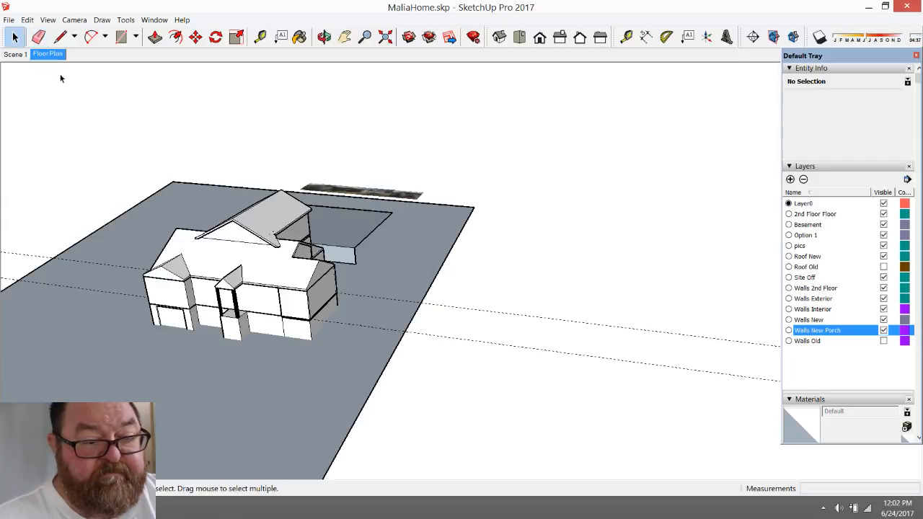
pyautogui.press('Return')
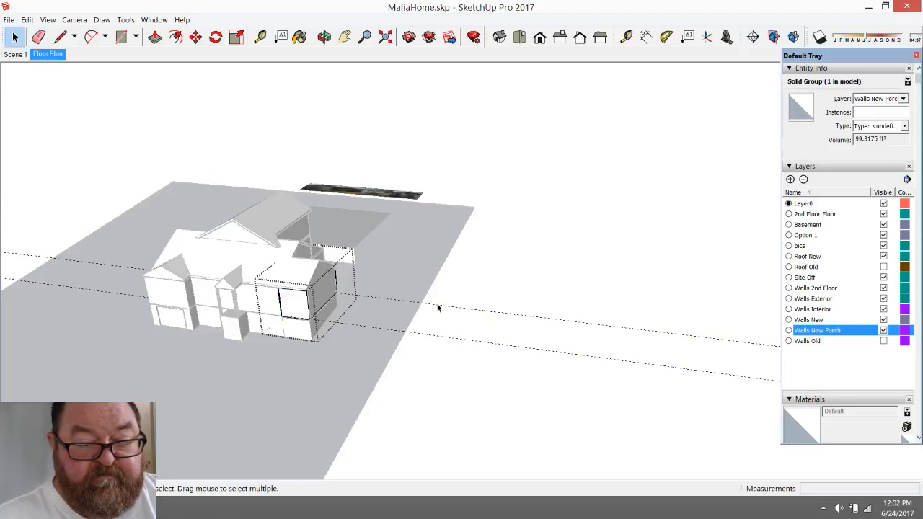
pyautogui.click(40, 38)
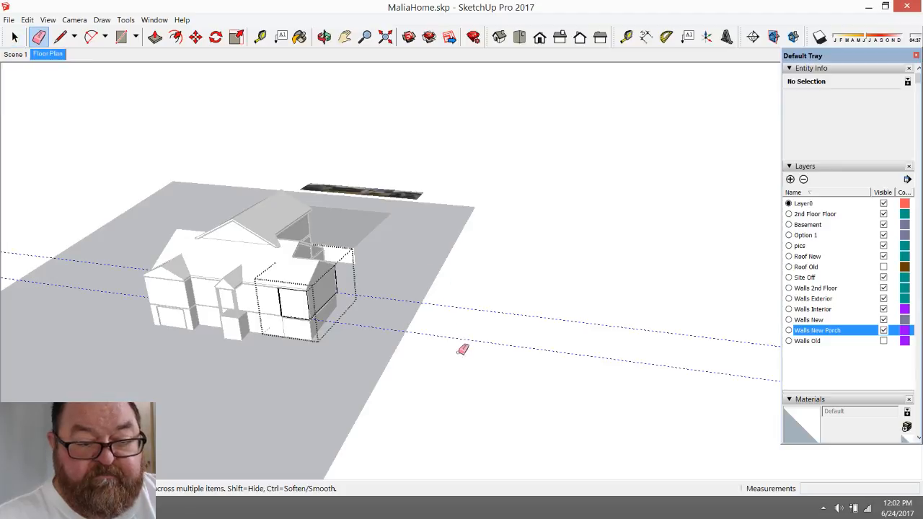
pyautogui.scroll(3, 303, 303)
pyautogui.press('space')
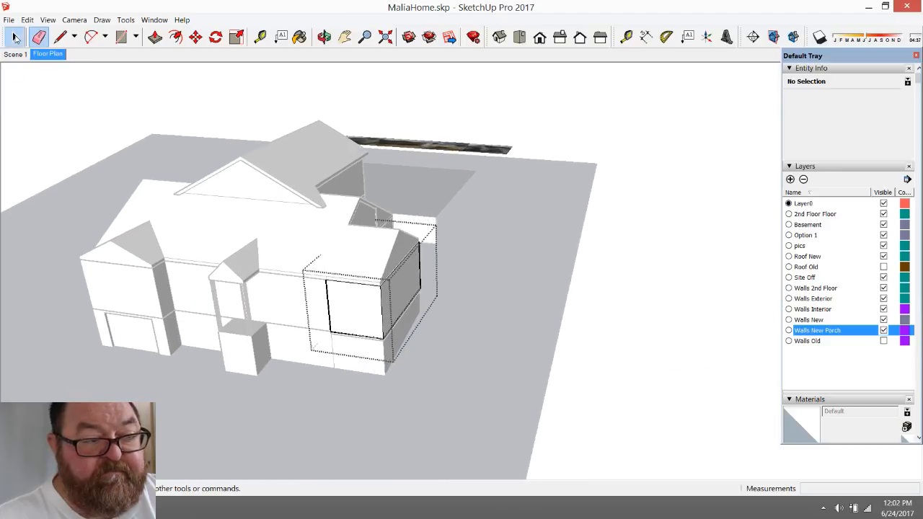
pyautogui.scroll(6, 221, 298)
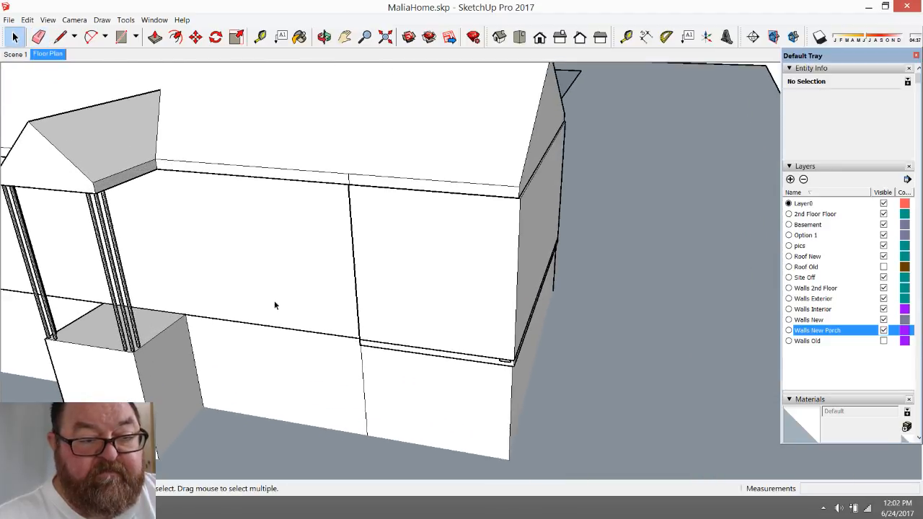
# - Open the front exterior wall group and place a vertical guide 24" from its vertical edge, toward the porch
pyautogui.scroll(-1, 507, 363)
pyautogui.click(371, 284)
pyautogui.doubleClick(371, 284)
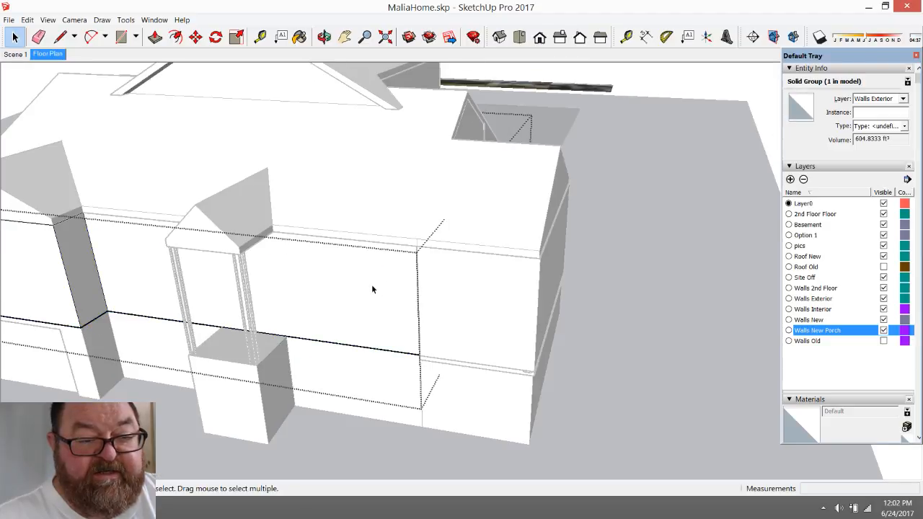
pyautogui.scroll(1, 328, 277)
pyautogui.scroll(4, 331, 276)
pyautogui.click(261, 36)
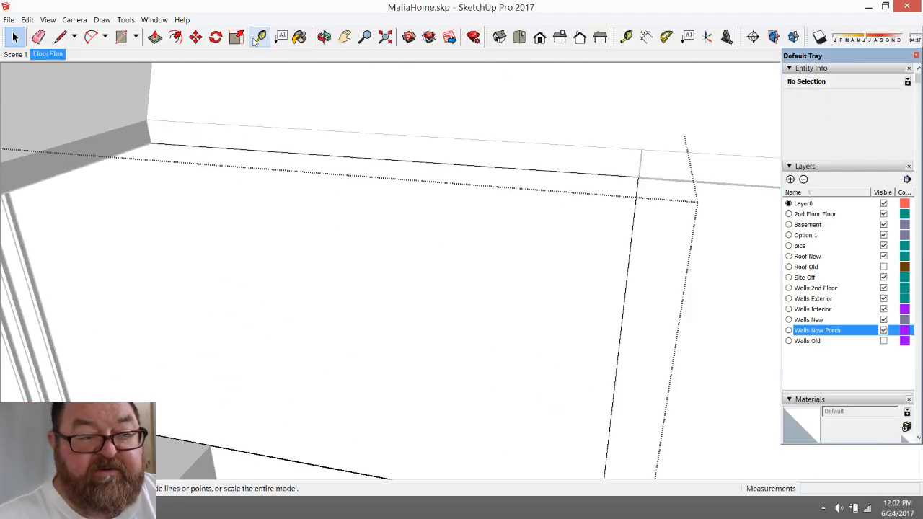
pyautogui.click(625, 302)
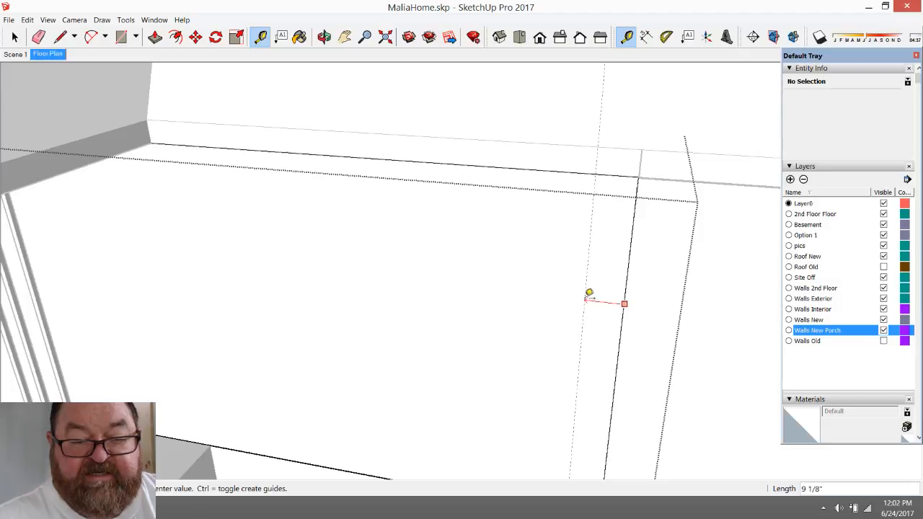
pyautogui.write('24')
pyautogui.press('Return')
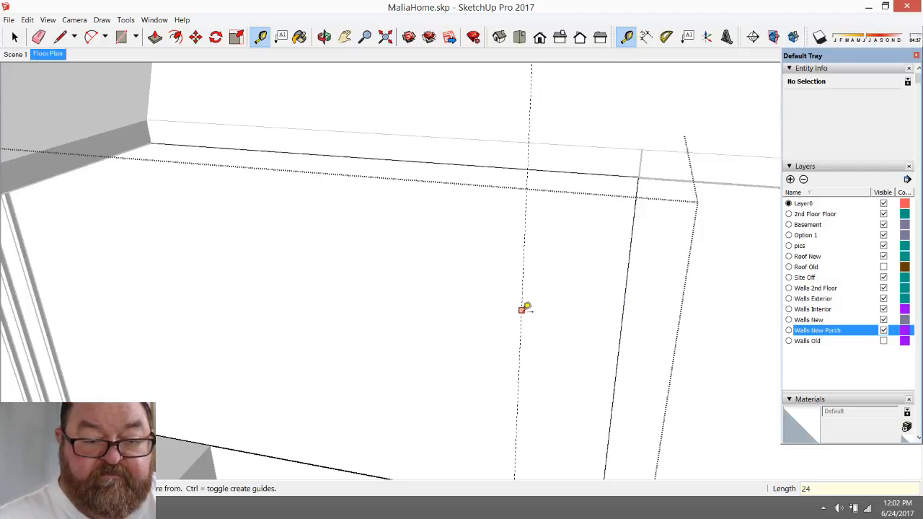
# - Add a vertical guide 3" from the first one toward the porch, and another 32" beyond it for the first window opening
pyautogui.click(524, 304)
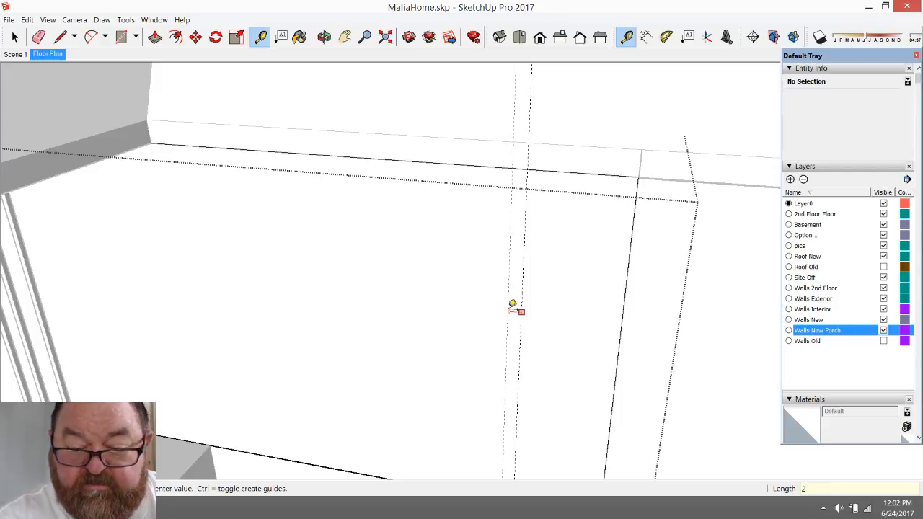
pyautogui.write('3')
pyautogui.press('Return')
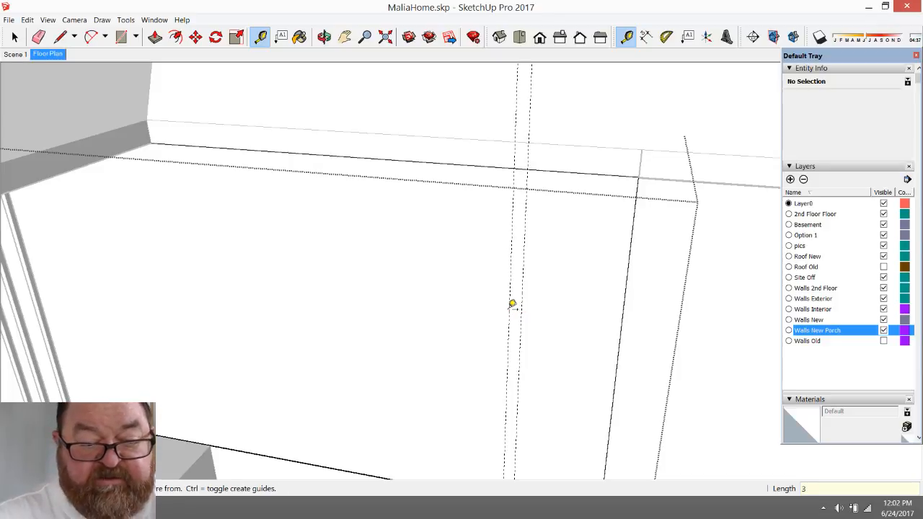
pyautogui.click(510, 293)
pyautogui.write('3')
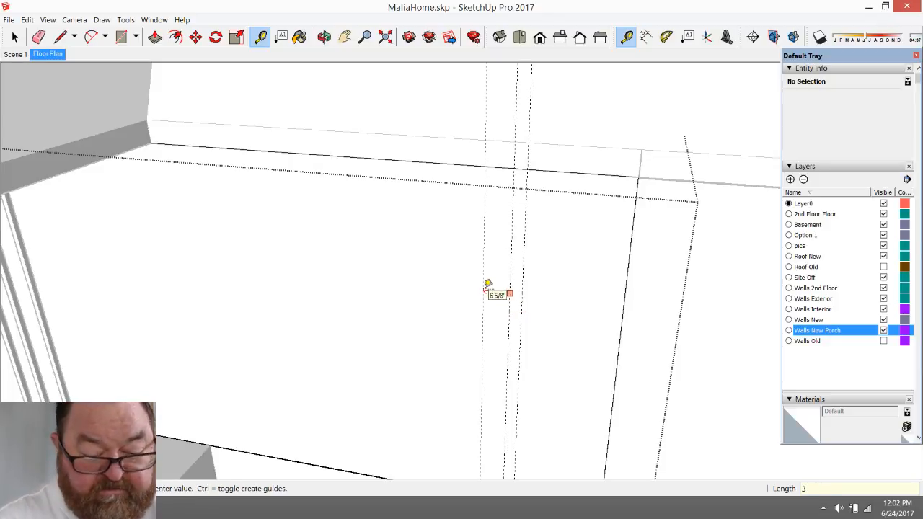
pyautogui.write('2')
pyautogui.press('Return')
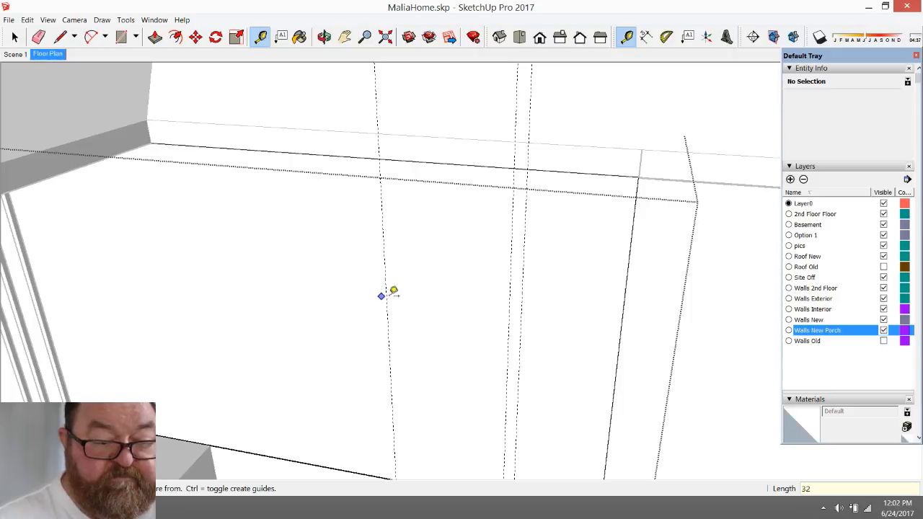
# - Continue the vertical guides toward the porch with successive offsets of 2", 32" and 3" for the mullion, second opening and outer frame
pyautogui.click(388, 293)
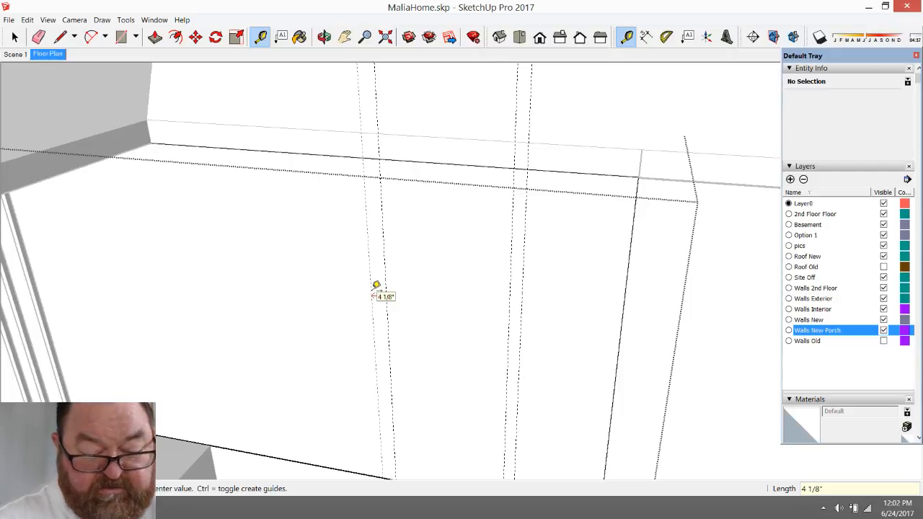
pyautogui.write('2')
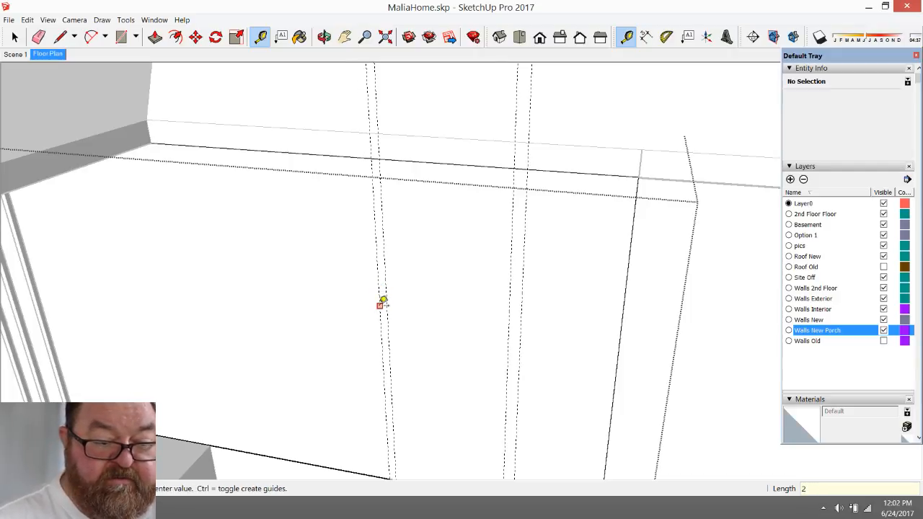
pyautogui.press('Return')
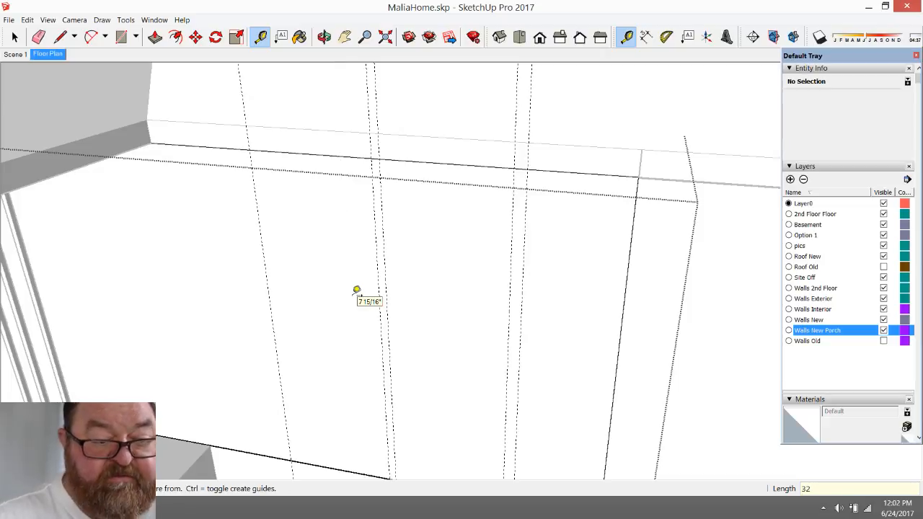
pyautogui.click(271, 295)
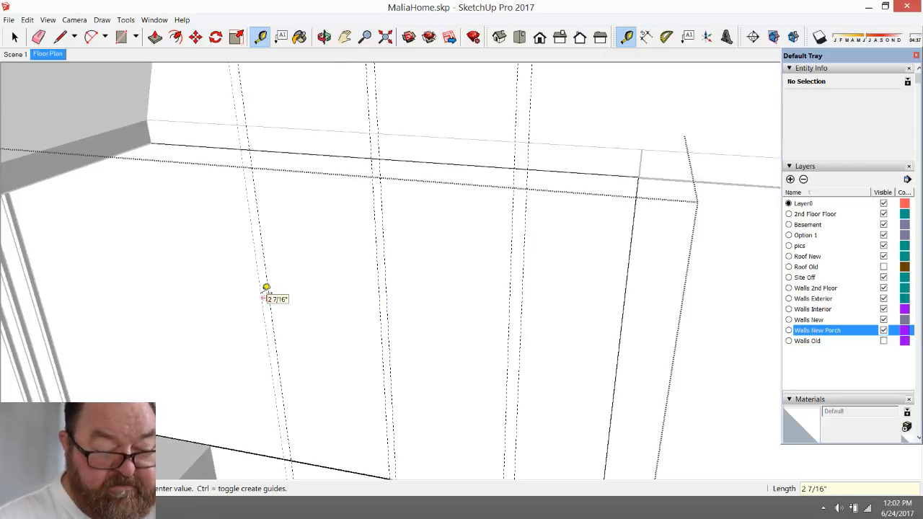
pyautogui.write('3')
pyautogui.press('Return')
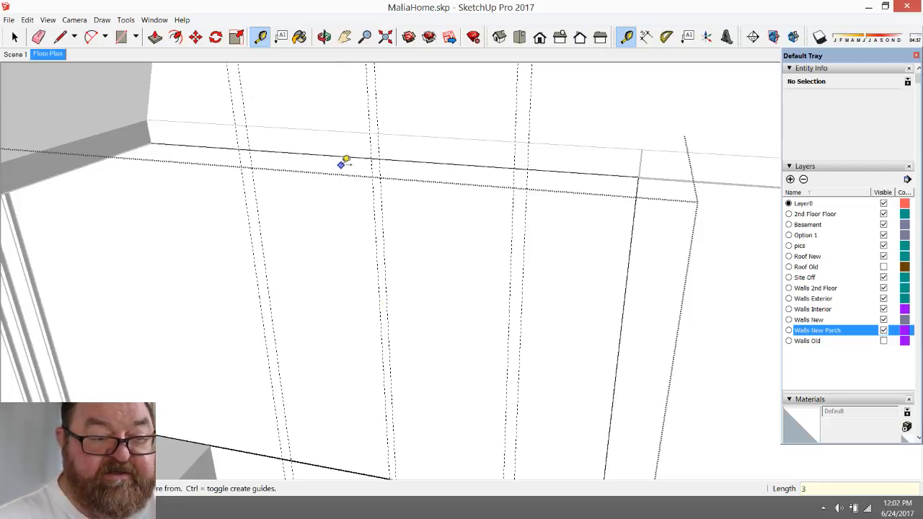
# - Place a horizontal guide 12" below the wall's upper edge and a second one 3" below that
pyautogui.click(351, 157)
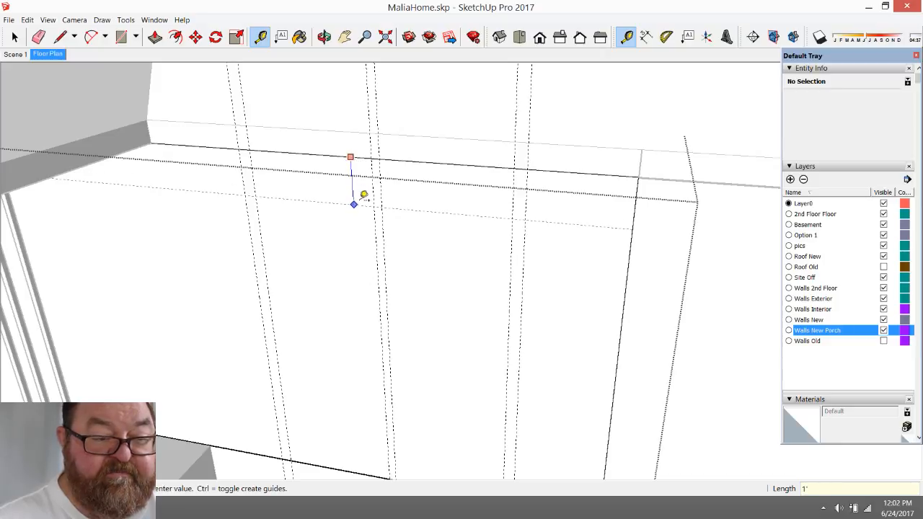
pyautogui.write('12')
pyautogui.press('Return')
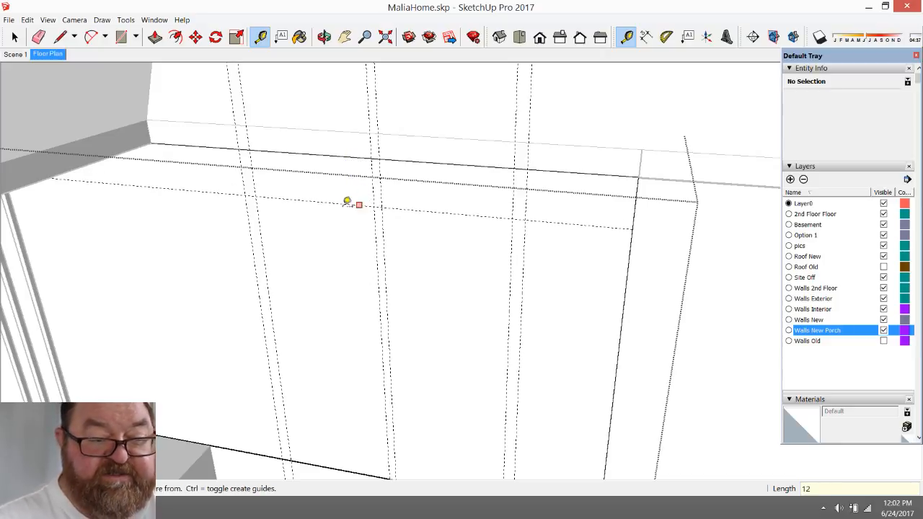
pyautogui.click(331, 202)
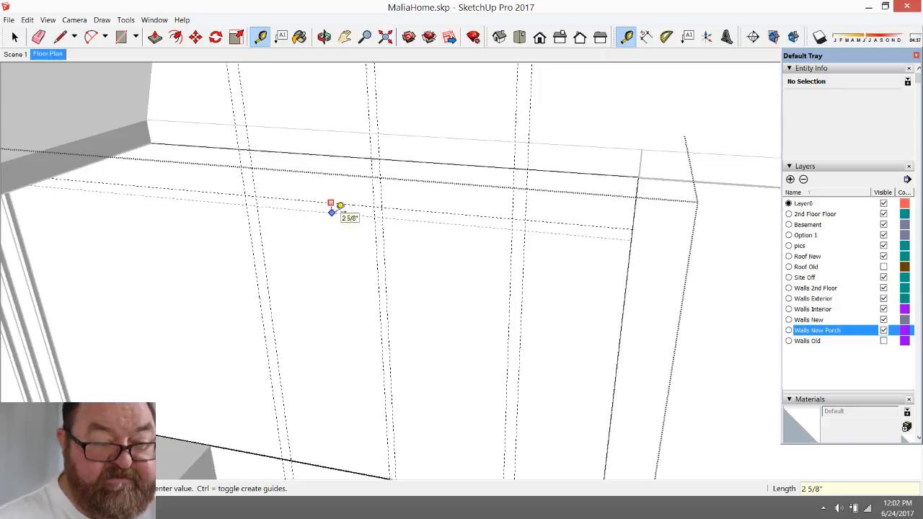
pyautogui.write('3')
pyautogui.press('Return')
pyautogui.click(324, 213)
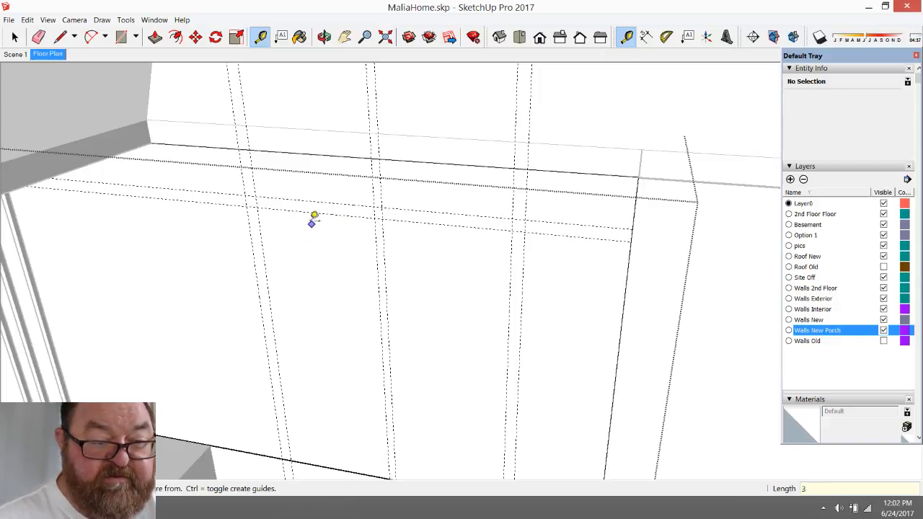
# - Place a horizontal guide 30" above the wall's lower edge and a second one just above it
pyautogui.click(335, 469)
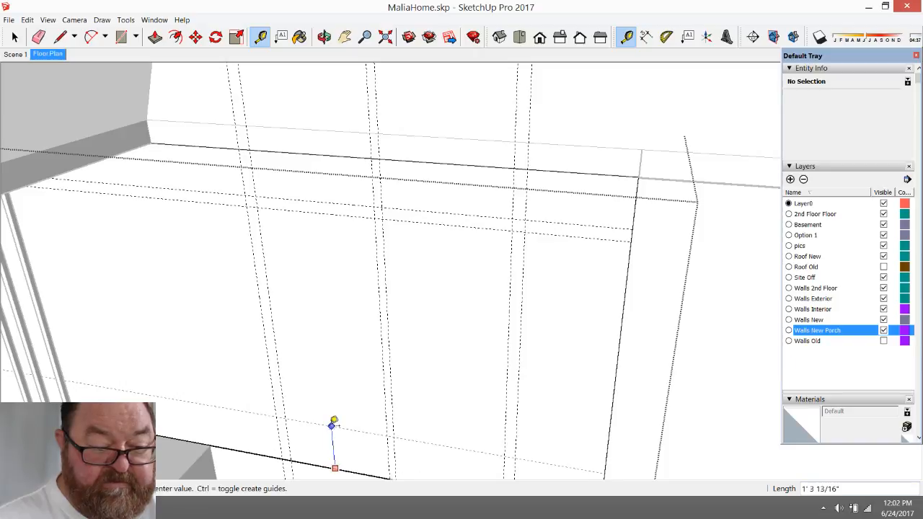
pyautogui.press('Return')
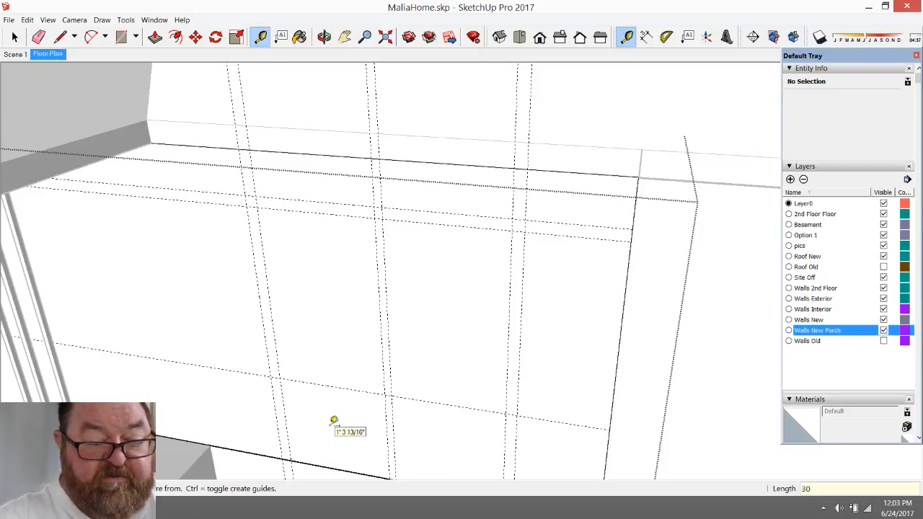
pyautogui.click(353, 388)
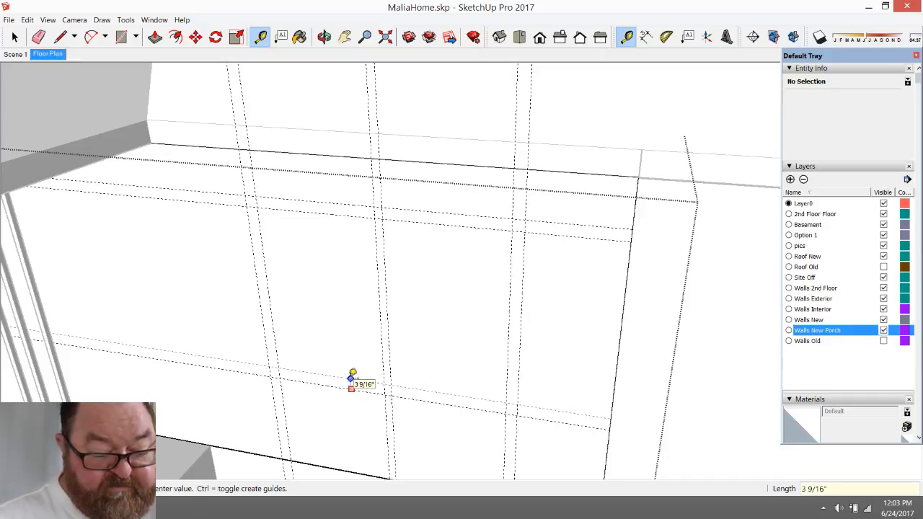
pyautogui.press('Return')
pyautogui.scroll(2, 375, 438)
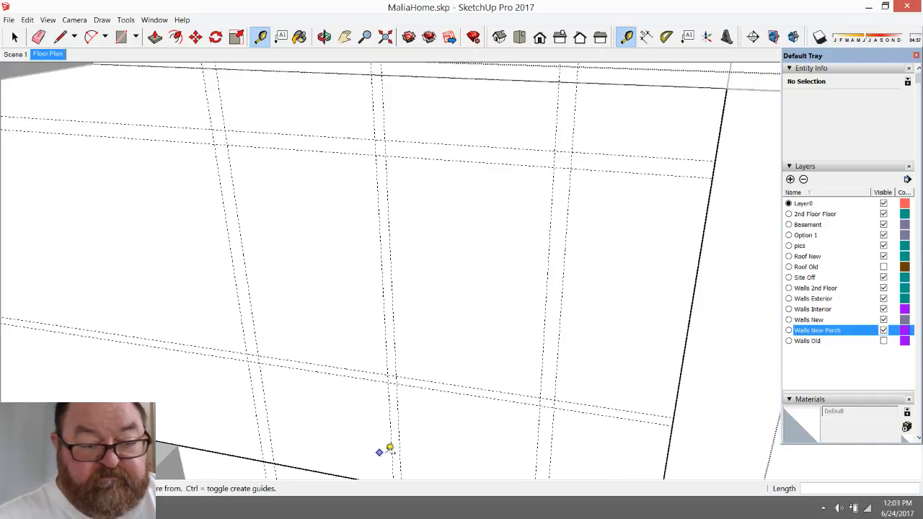
# - Draw the window's outer rectangle between the outermost guide intersections, 6' wide by about 4' 6 5/8" high
pyautogui.click(121, 37)
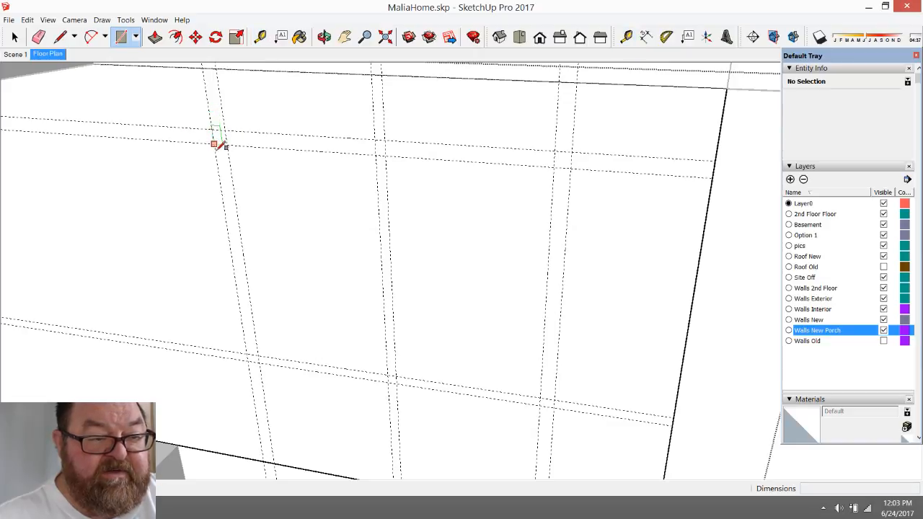
pyautogui.click(572, 152)
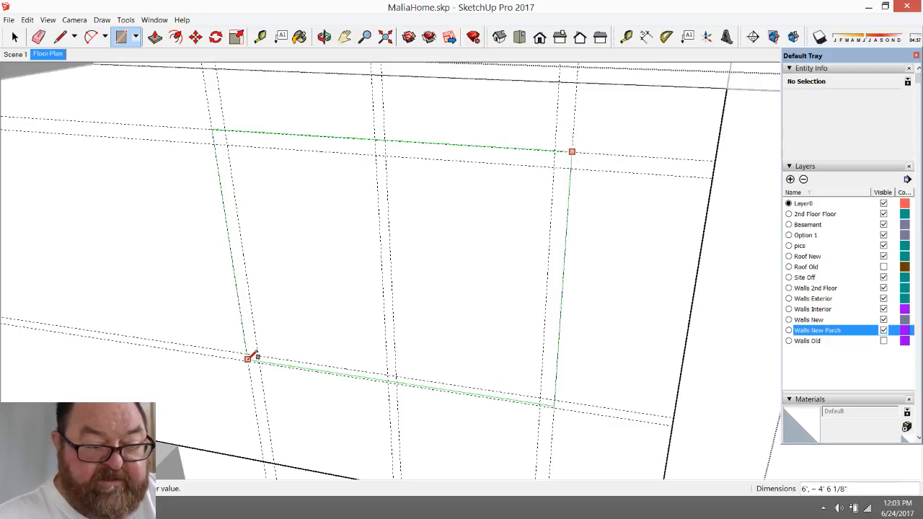
pyautogui.scroll(3, 249, 359)
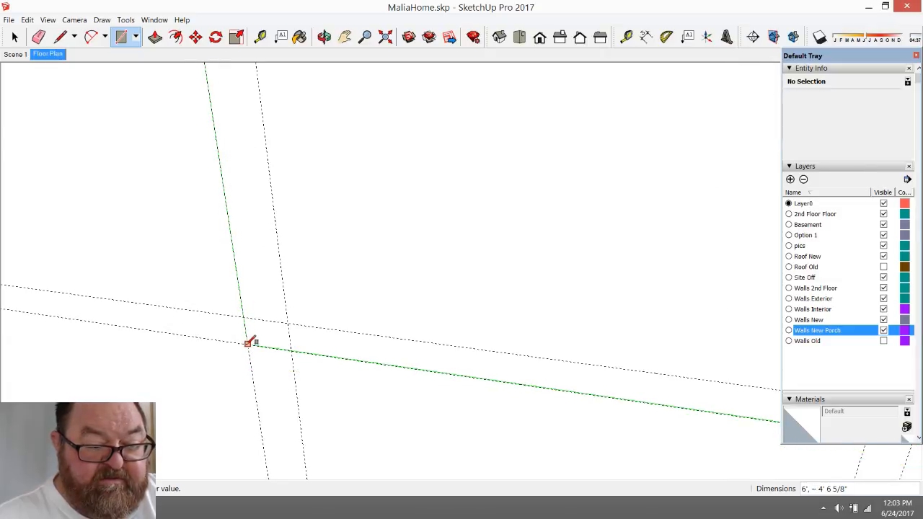
pyautogui.click(249, 344)
pyautogui.scroll(-3, 282, 404)
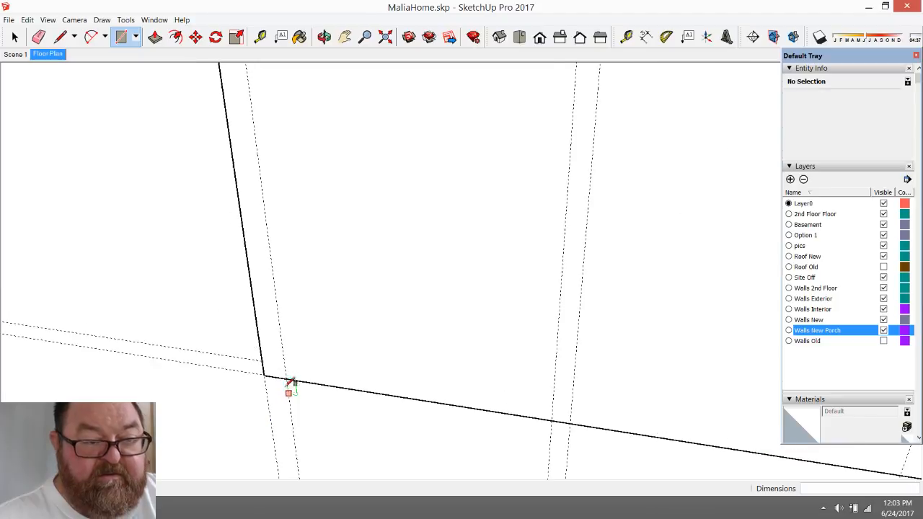
pyautogui.scroll(-2, 289, 374)
pyautogui.press('p')
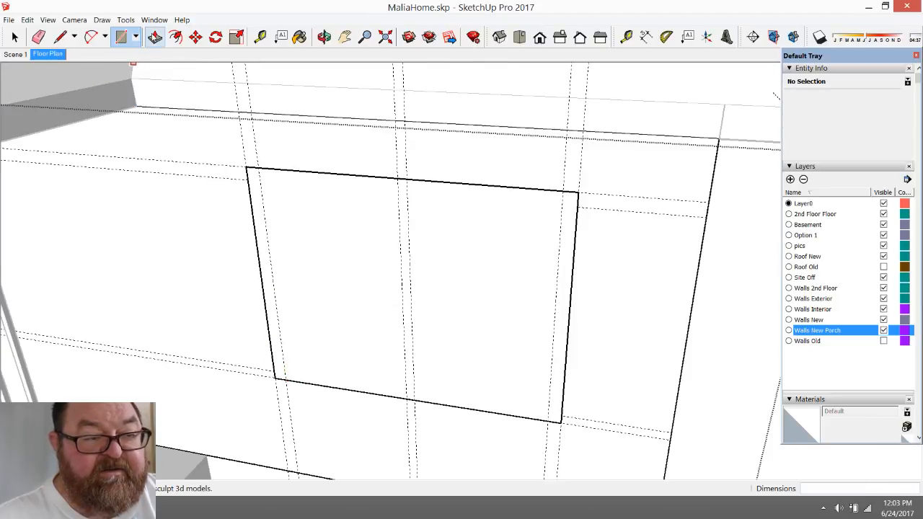
pyautogui.click(357, 237)
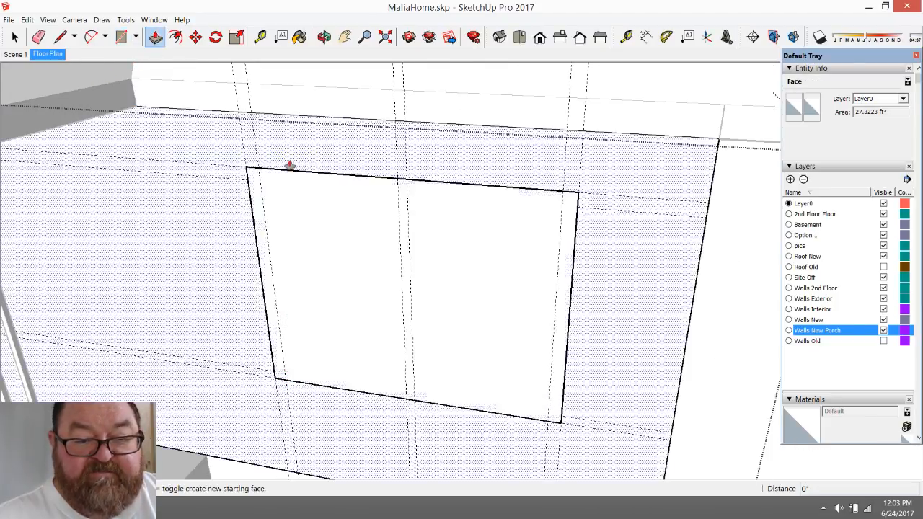
pyautogui.click(156, 38)
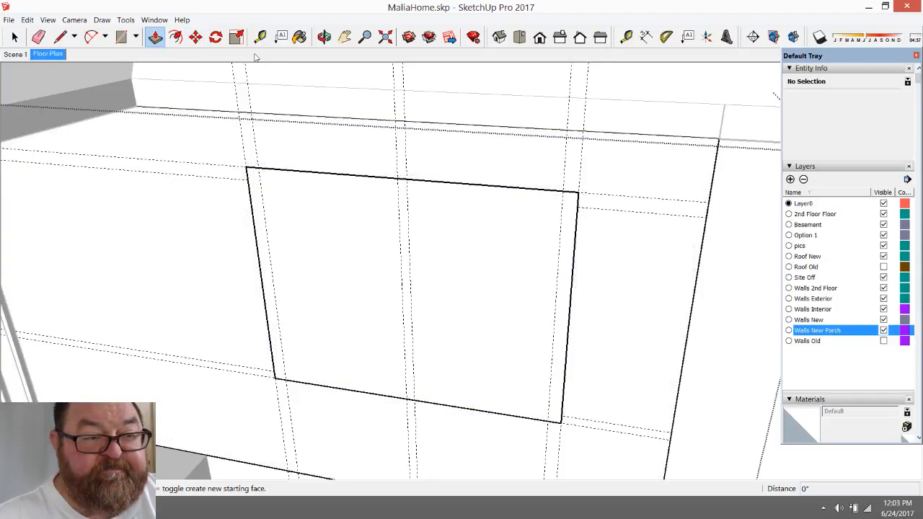
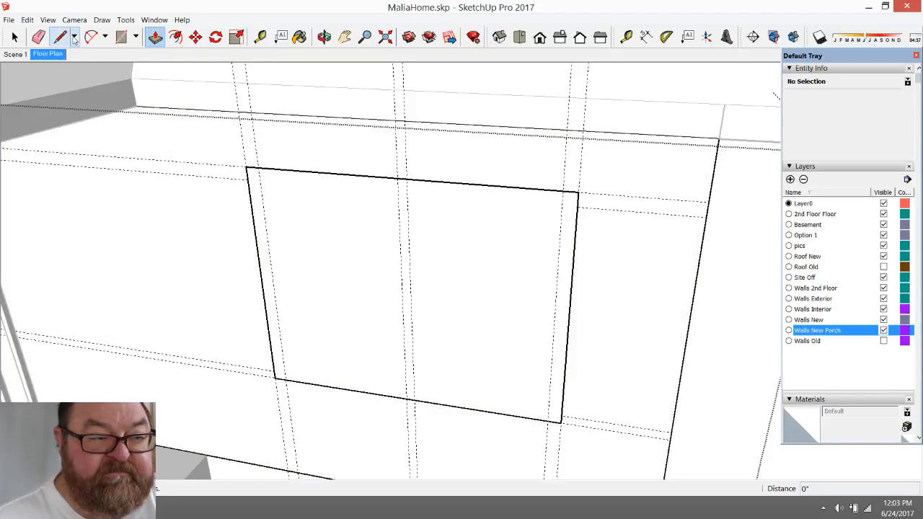
# - Offset the window's outer rectangle inward by 3" to form the outer frame
pyautogui.click(121, 37)
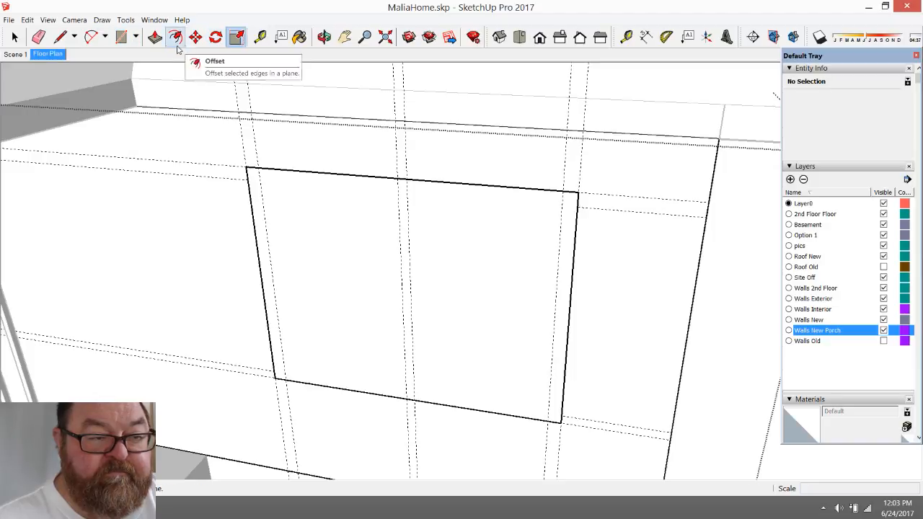
pyautogui.click(176, 38)
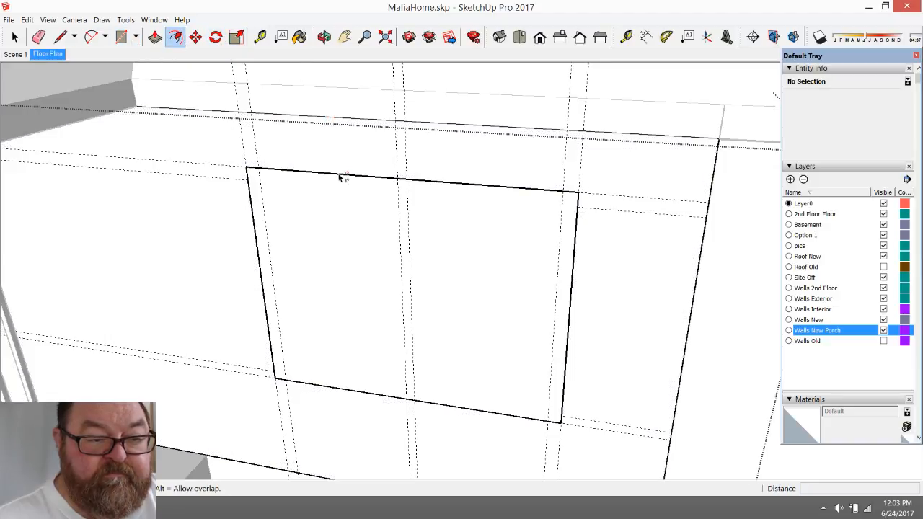
pyautogui.click(344, 179)
pyautogui.click(344, 180)
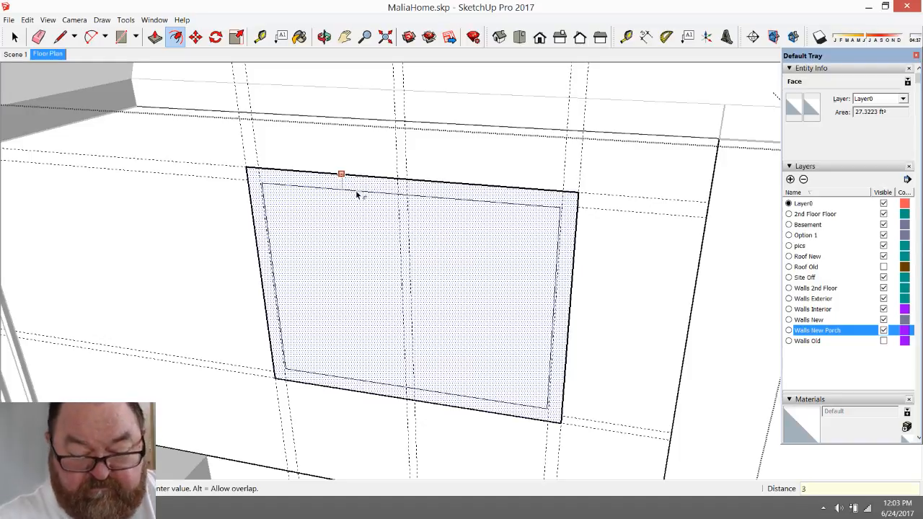
pyautogui.click(355, 189)
pyautogui.scroll(-3, 364, 274)
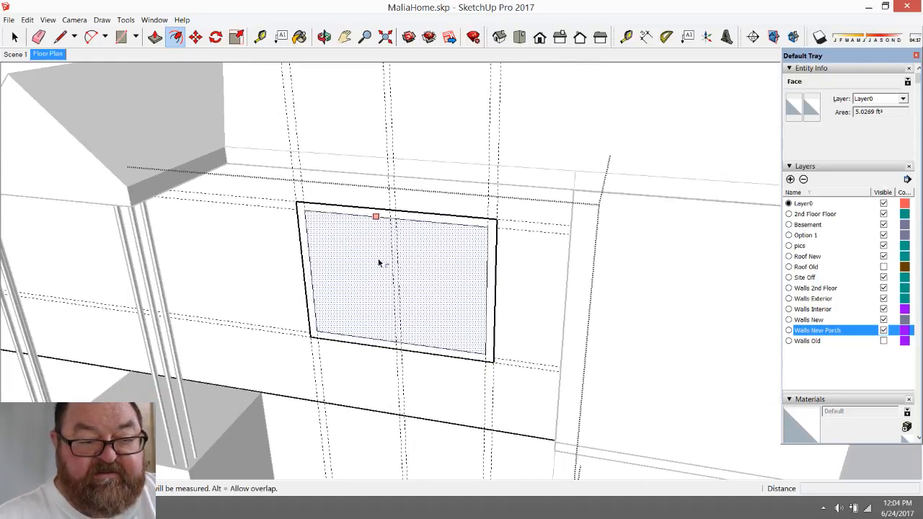
# - Draw two vertical lines along the central guides, between the inner frame's upper and lower edges, to form the 2" mullion
pyautogui.scroll(3, 393, 324)
pyautogui.click(64, 37)
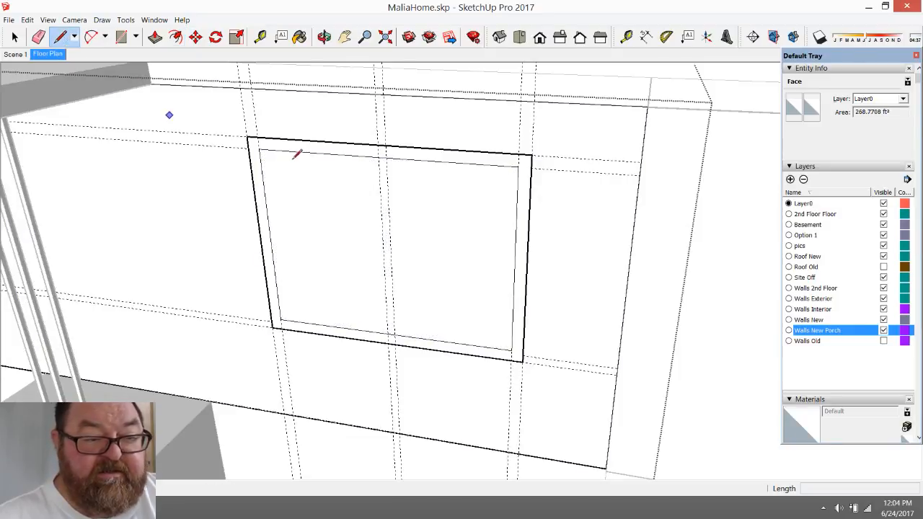
pyautogui.click(378, 156)
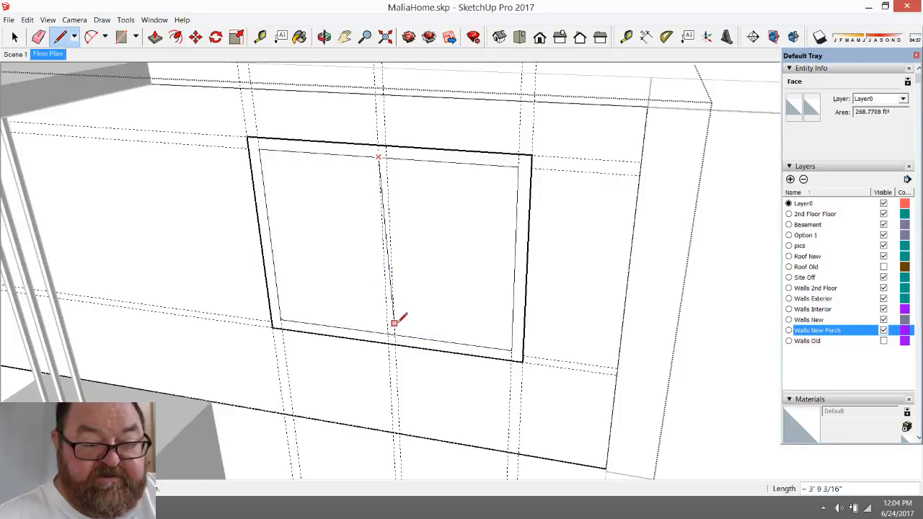
pyautogui.click(386, 157)
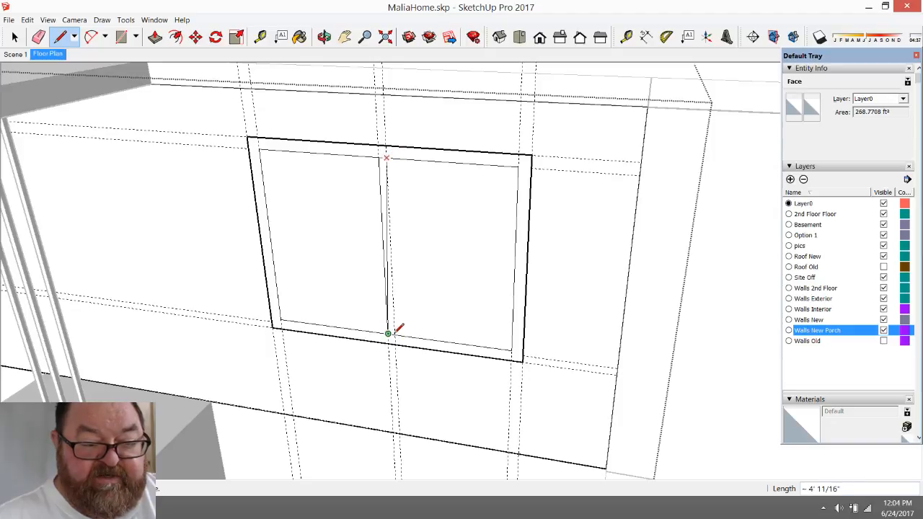
pyautogui.click(387, 326)
pyautogui.scroll(3, 389, 310)
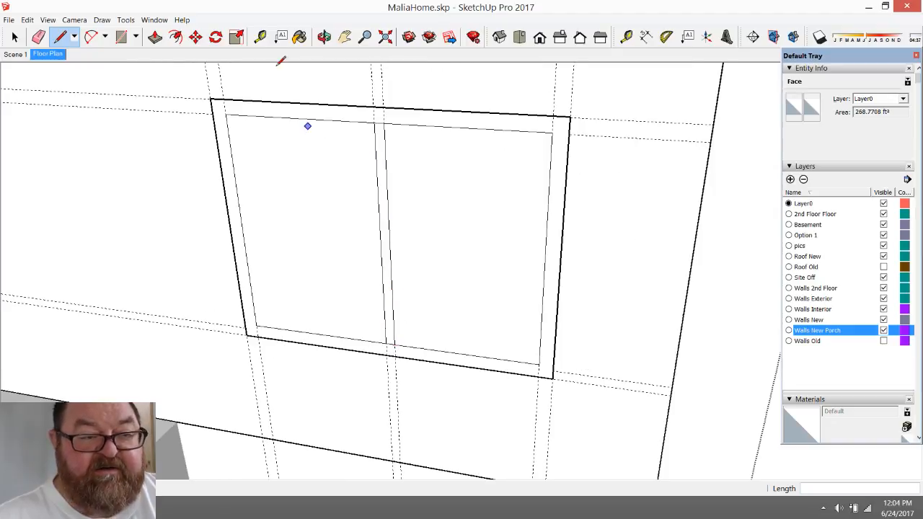
# - Offset the edges of the window opening right of the mullion inward by 2" to form its sash frame
pyautogui.click(177, 38)
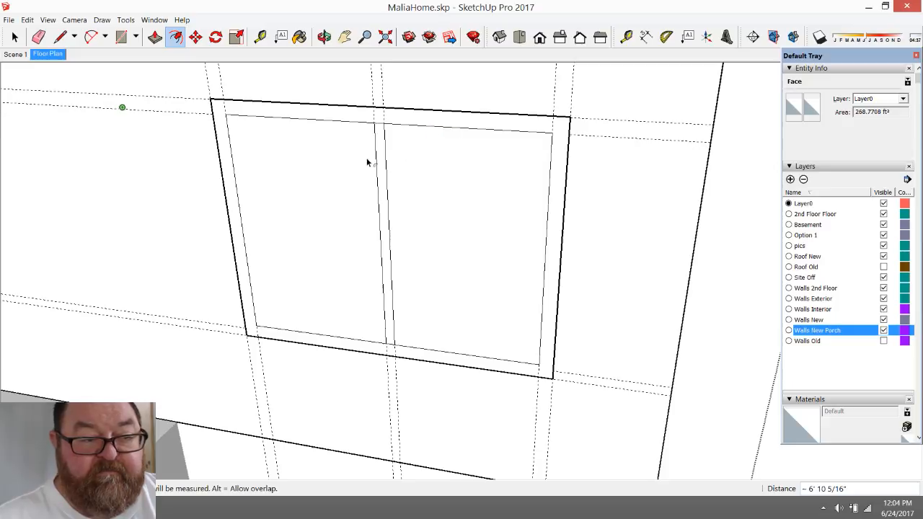
pyautogui.click(15, 36)
pyautogui.click(441, 199)
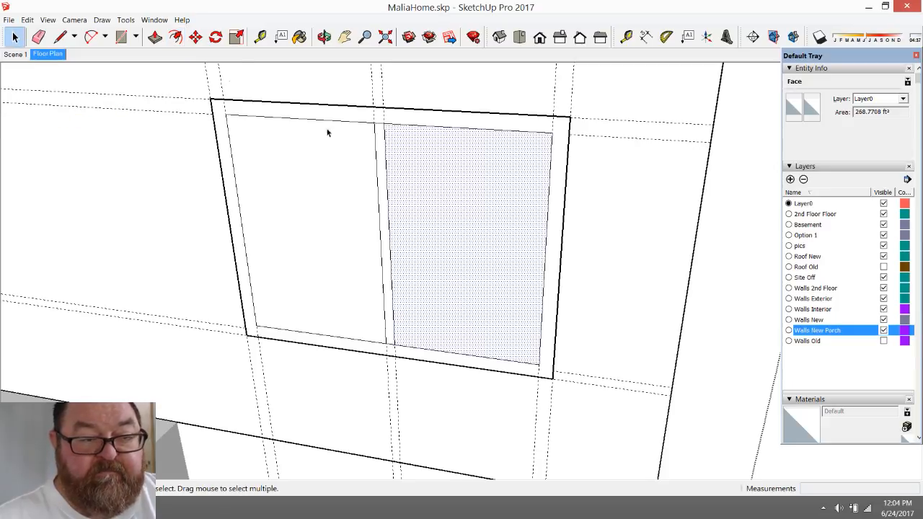
pyautogui.click(175, 37)
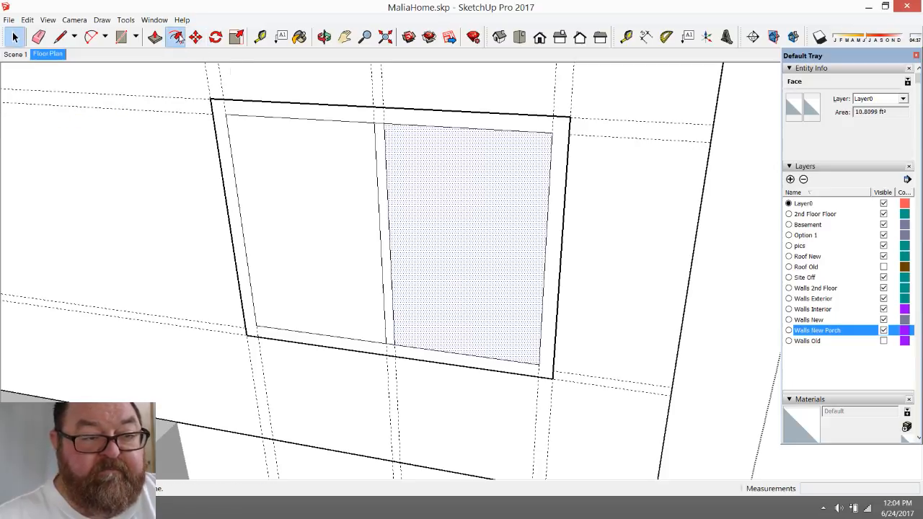
pyautogui.click(415, 125)
pyautogui.click(425, 140)
pyautogui.press('Return')
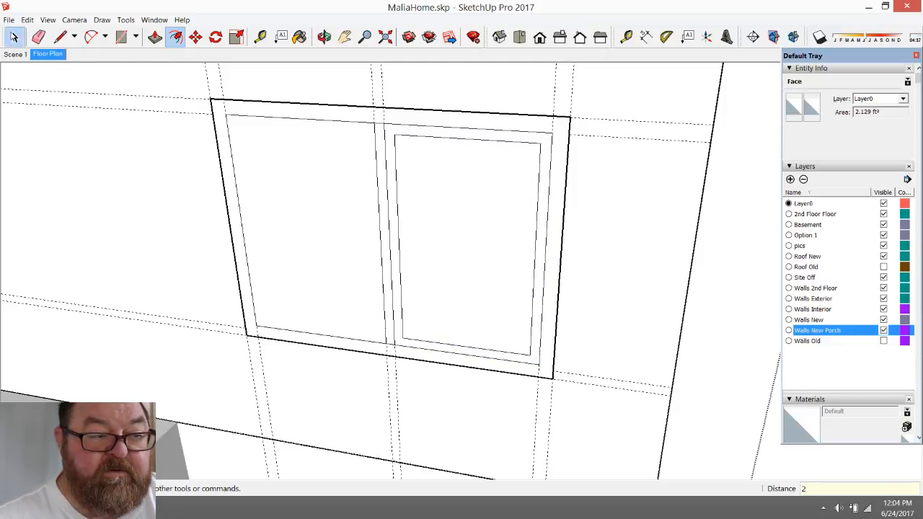
# - Offset the edges of the window opening left of the mullion inward by 2" to form the matching sash frame
pyautogui.click(14, 36)
pyautogui.click(250, 143)
pyautogui.click(175, 37)
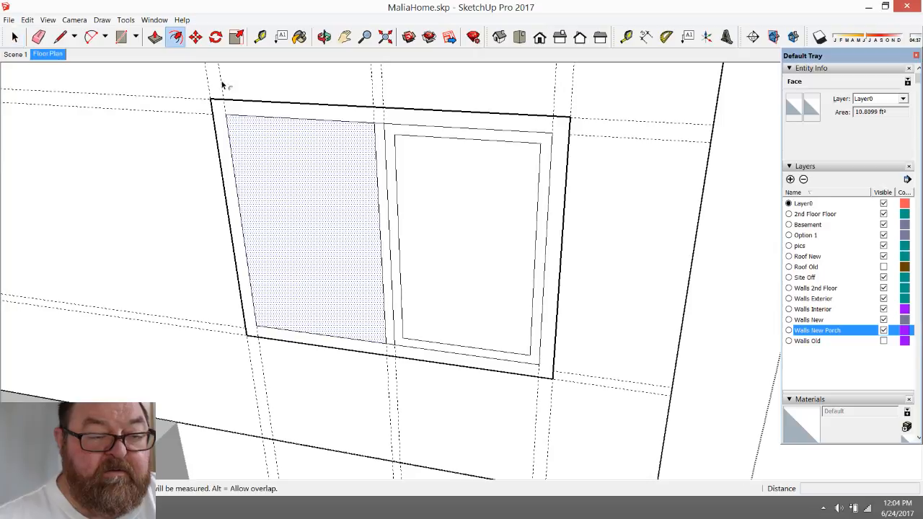
pyautogui.click(287, 119)
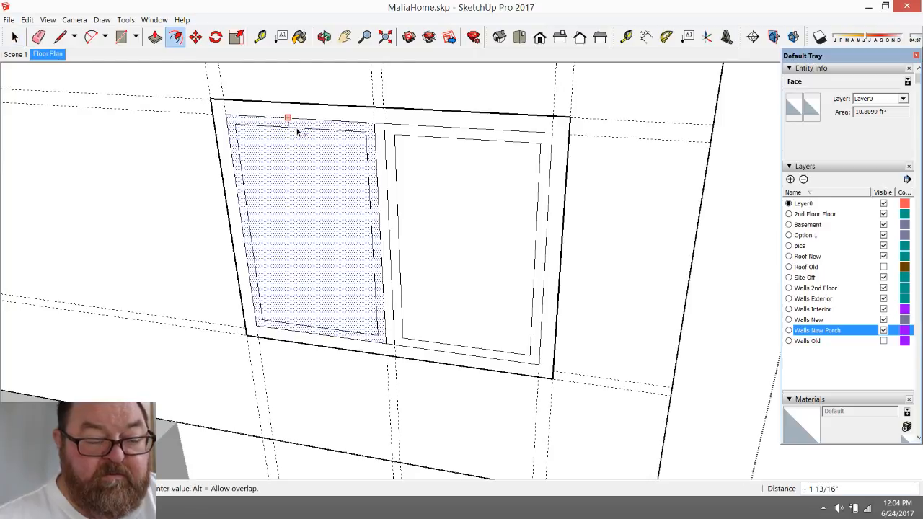
pyautogui.write('2')
pyautogui.press('Return')
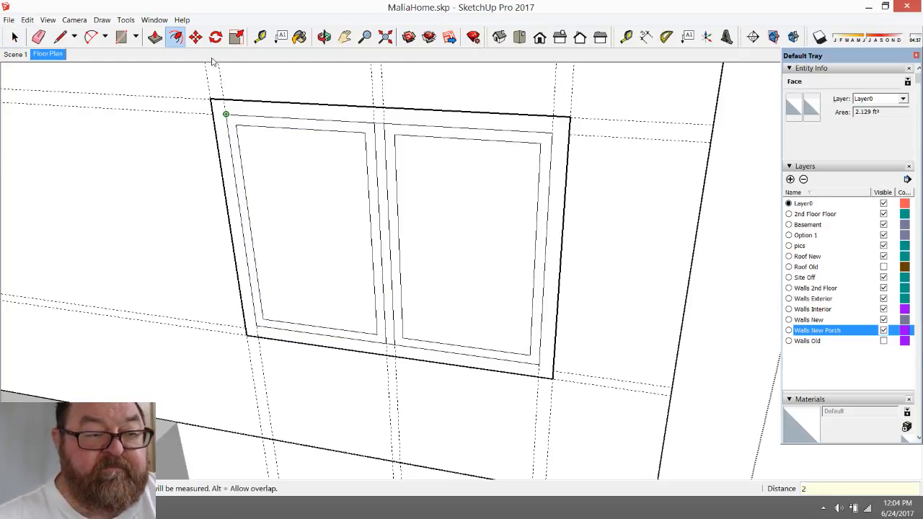
# - Draw a horizontal line across the left sash between the midpoints of its inner vertical edges
pyautogui.click(60, 37)
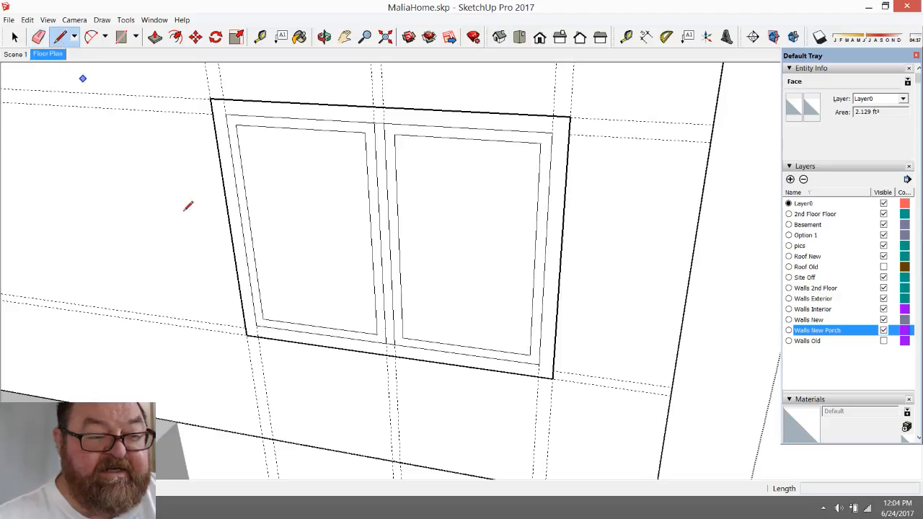
pyautogui.click(251, 228)
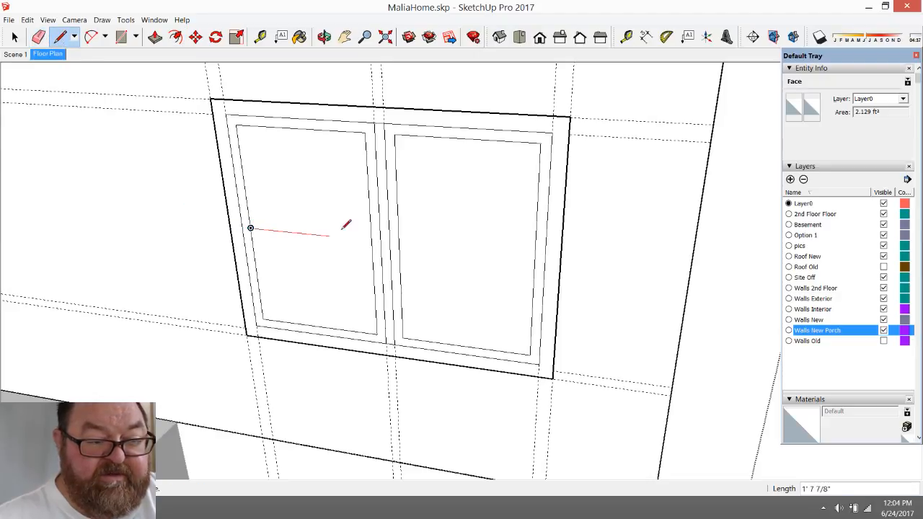
pyautogui.click(371, 239)
pyautogui.scroll(3, 316, 246)
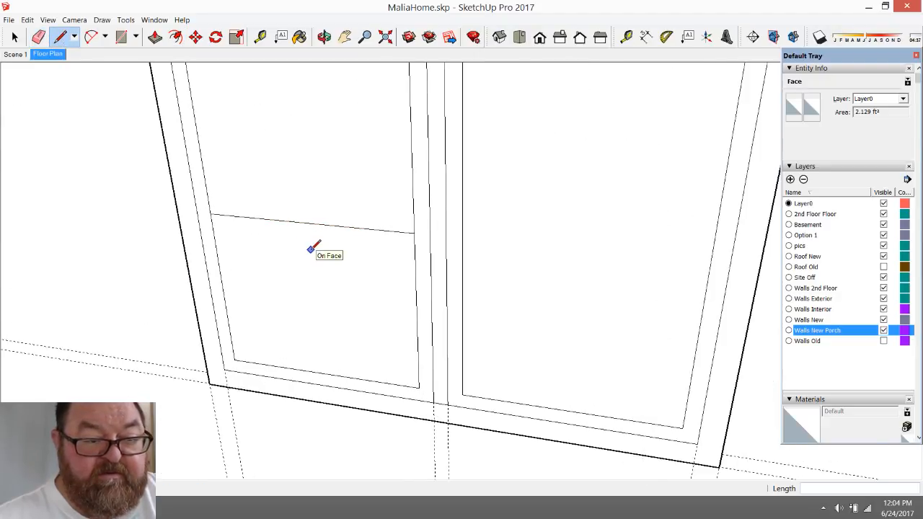
# - Place horizontal guides 1" above and 1" below the left sash's midline for the meeting rail
pyautogui.press('t')
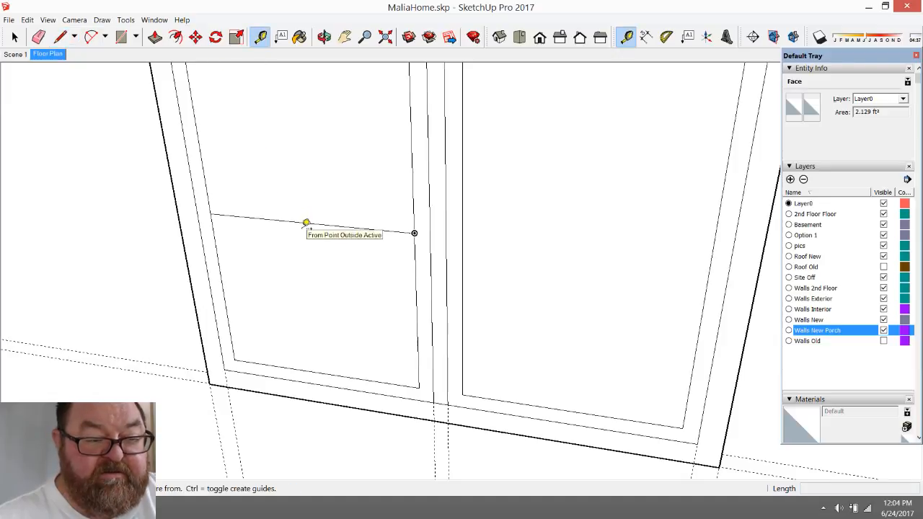
pyautogui.click(309, 222)
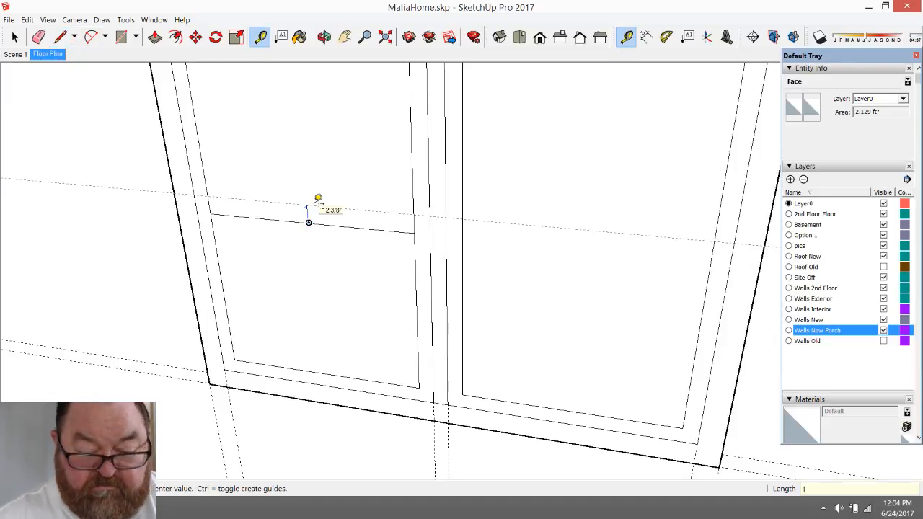
pyautogui.write('1')
pyautogui.press('Return')
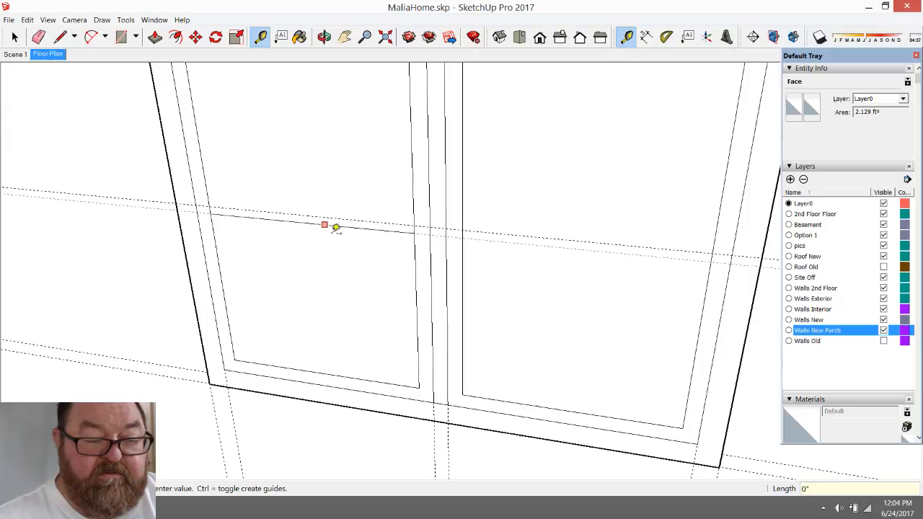
pyautogui.write('1')
pyautogui.press('Return')
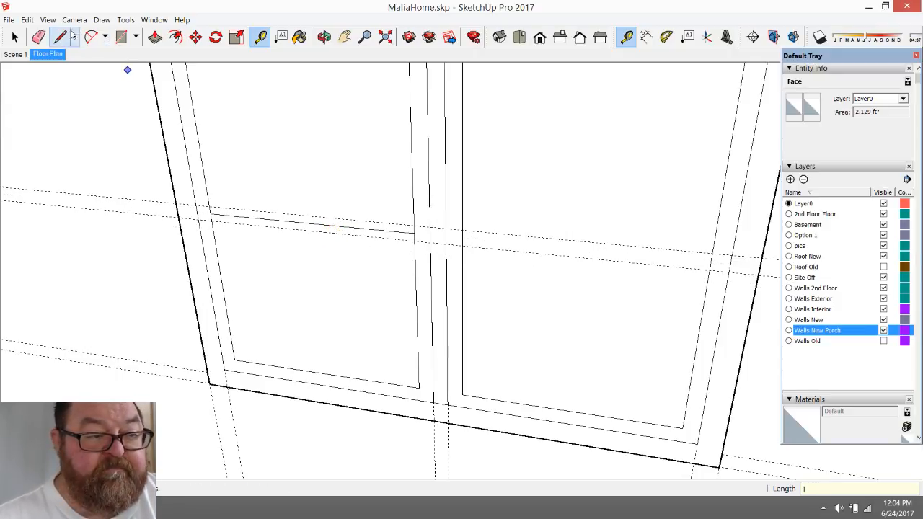
# - Draw the meeting rail's lower edge along the lower guide, across the left opening, the mullion and the 2' 8" right opening
pyautogui.press('l')
pyautogui.click(199, 218)
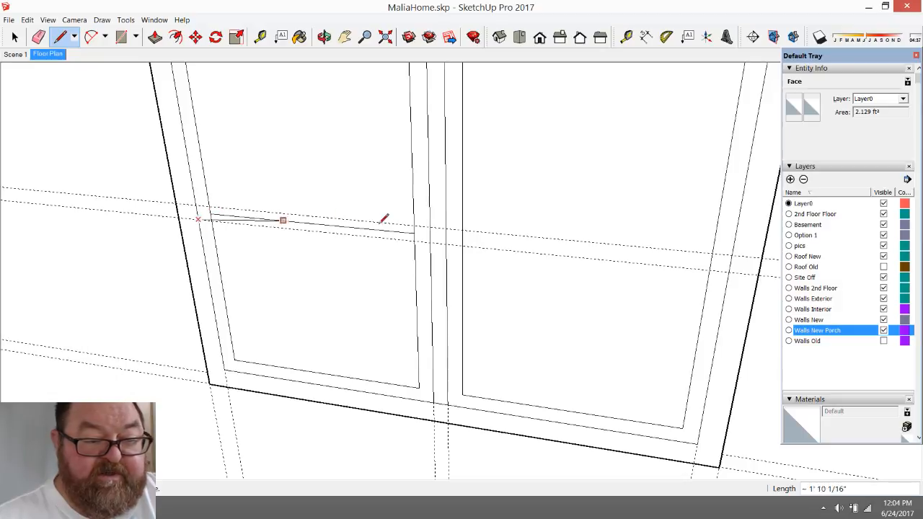
pyautogui.click(447, 245)
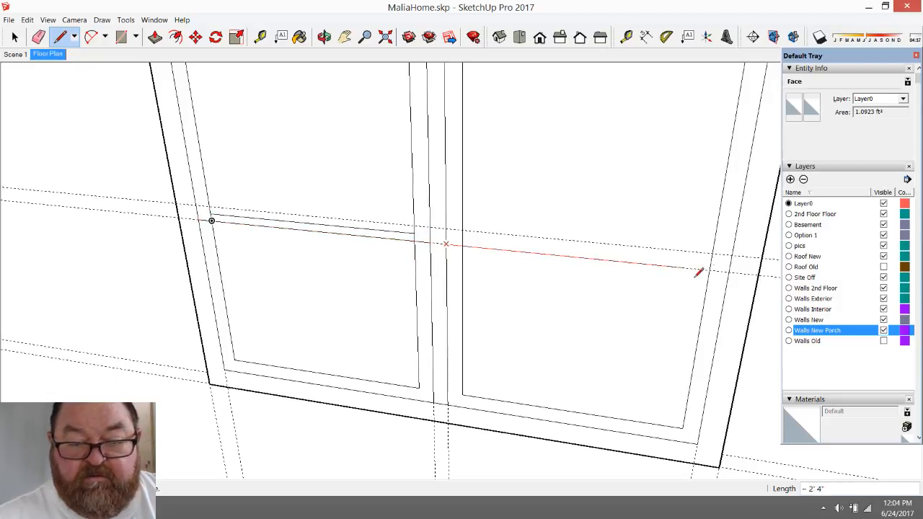
pyautogui.click(727, 271)
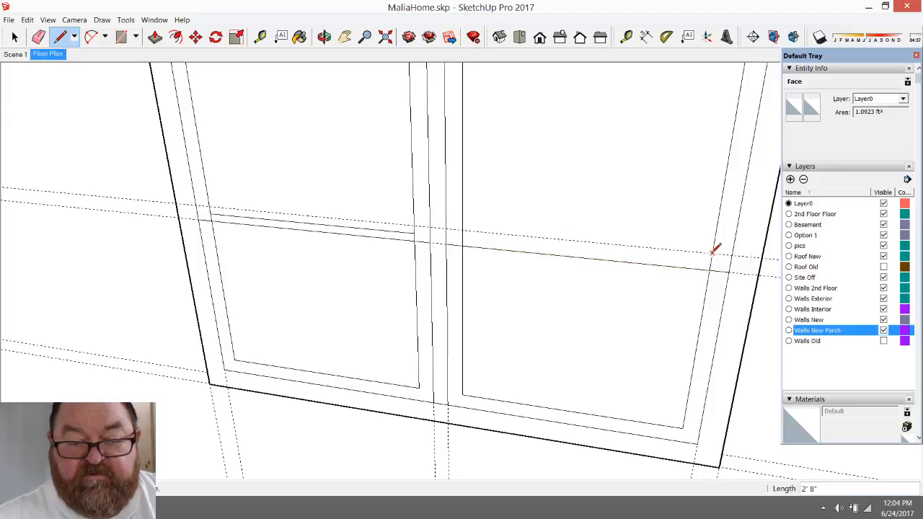
# - Draw the upper edge of the middle rail across both window sashes along the upper horizontal guide
pyautogui.click(714, 251)
pyautogui.click(463, 229)
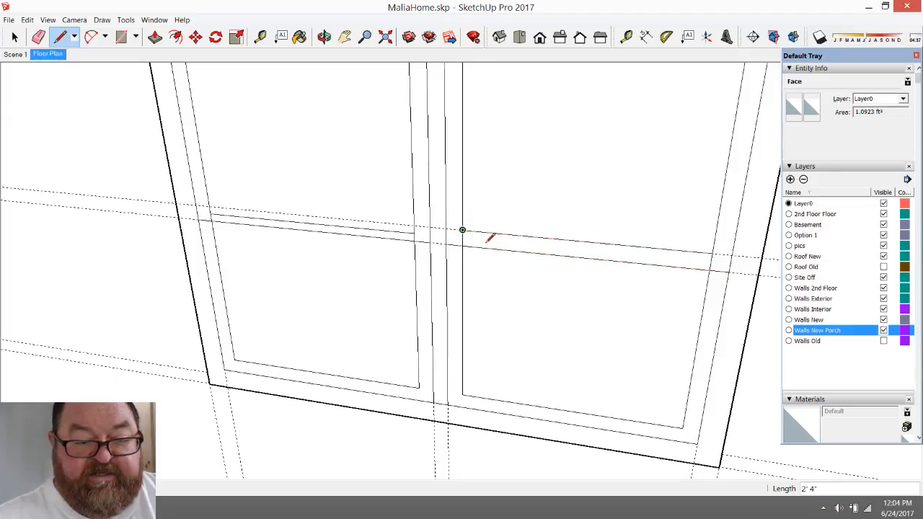
pyautogui.click(415, 224)
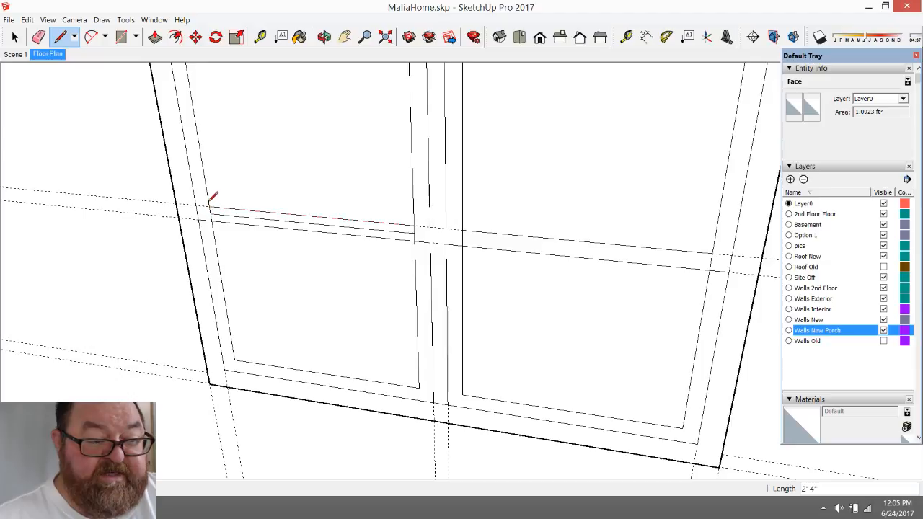
# - Erase the extra line in the left sash, the edge stubs crossing the middle rail, and both horizontal guides there
pyautogui.click(38, 37)
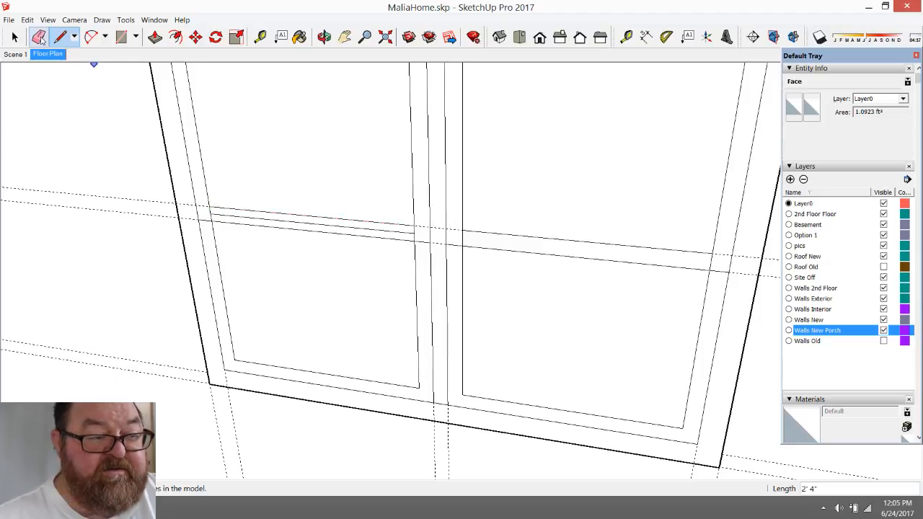
pyautogui.click(216, 216)
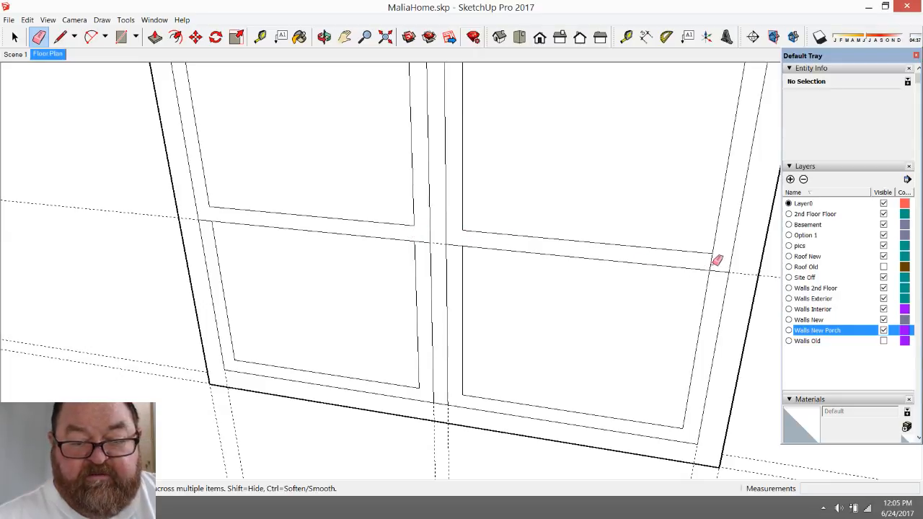
pyautogui.click(713, 263)
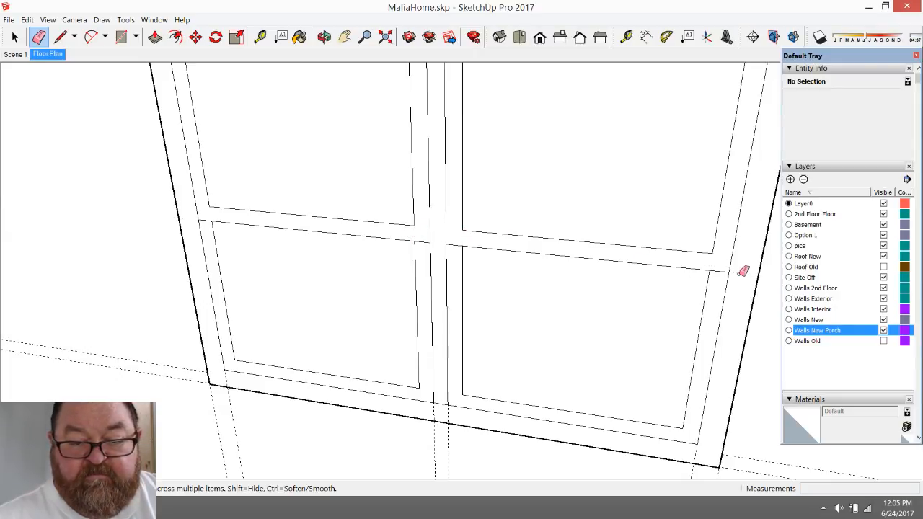
# - Erase the remaining horizontal and vertical guides around the lower part of the window
pyautogui.scroll(-3, 532, 305)
pyautogui.scroll(3, 490, 463)
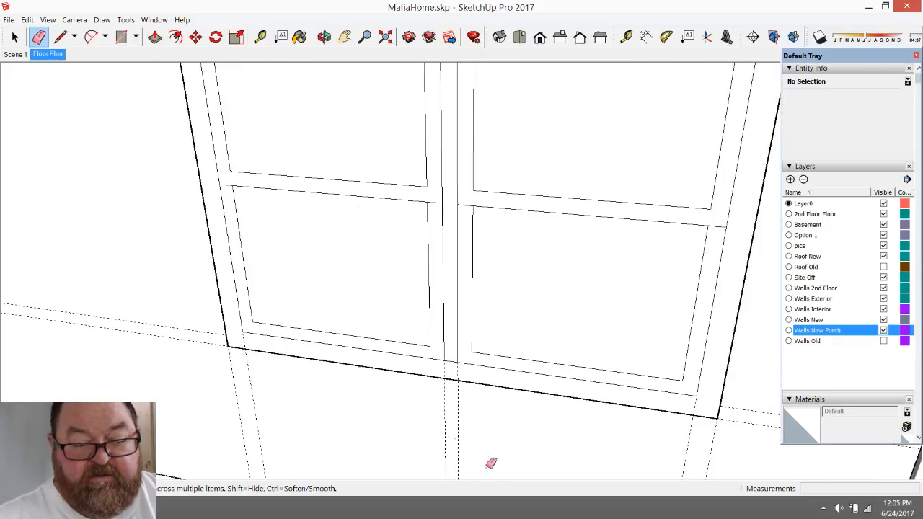
pyautogui.click(60, 39)
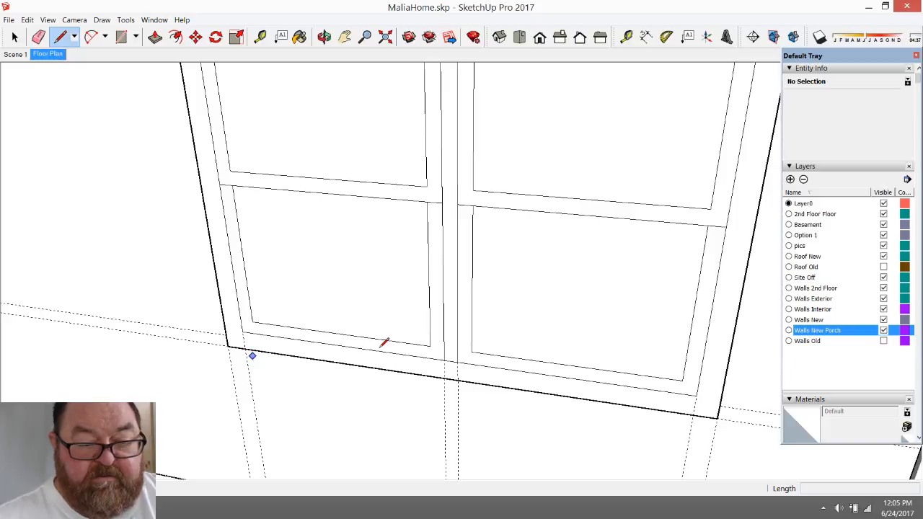
pyautogui.click(39, 38)
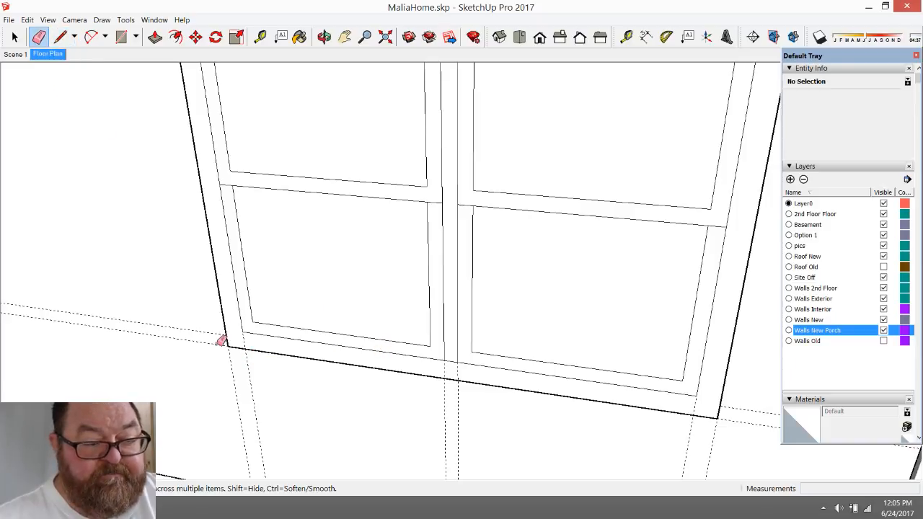
pyautogui.click(217, 342)
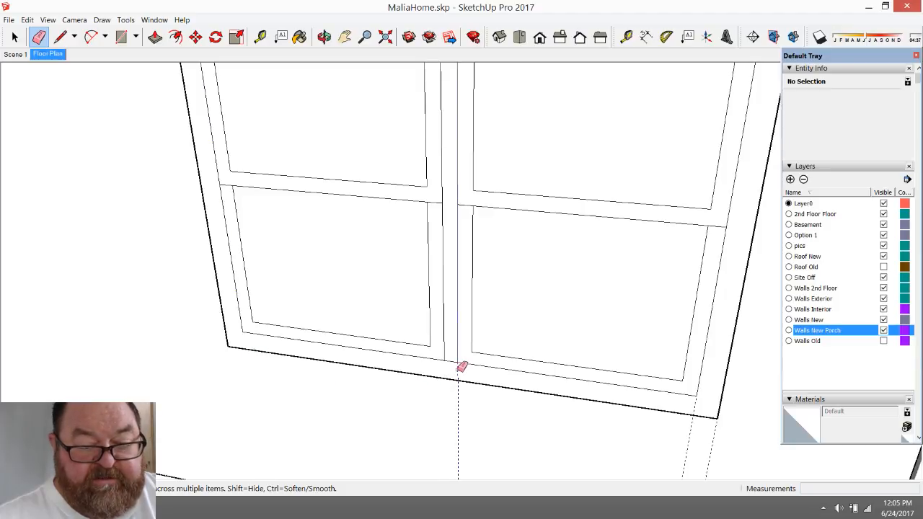
pyautogui.click(717, 435)
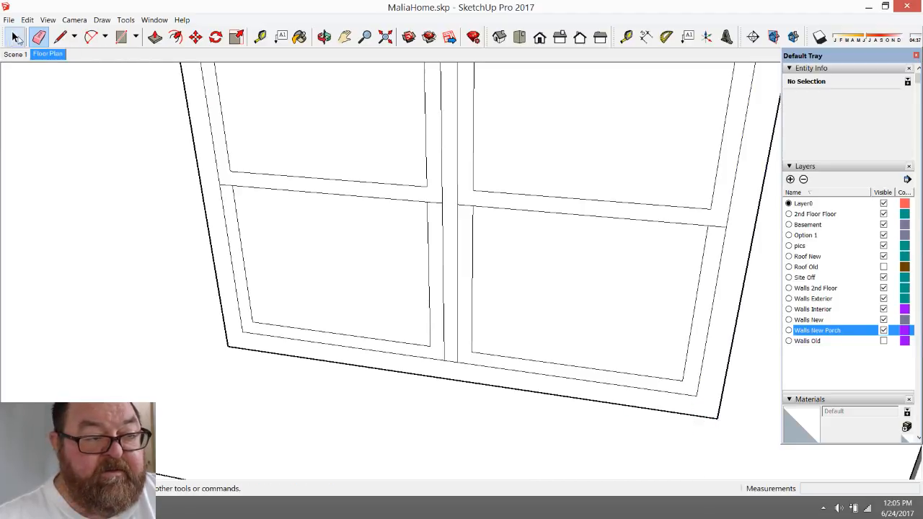
# - Move the bottom outer edge of the window trim up 1 inch
pyautogui.click(16, 38)
pyautogui.click(357, 366)
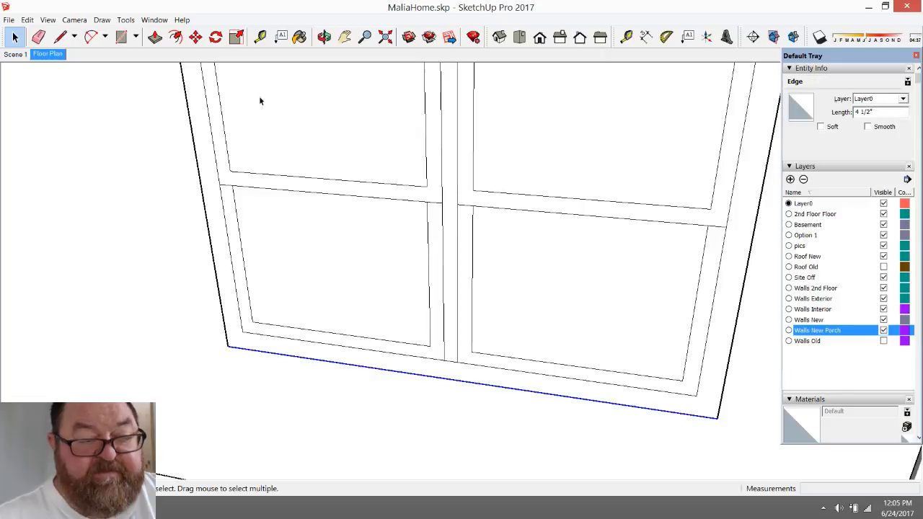
pyautogui.click(195, 37)
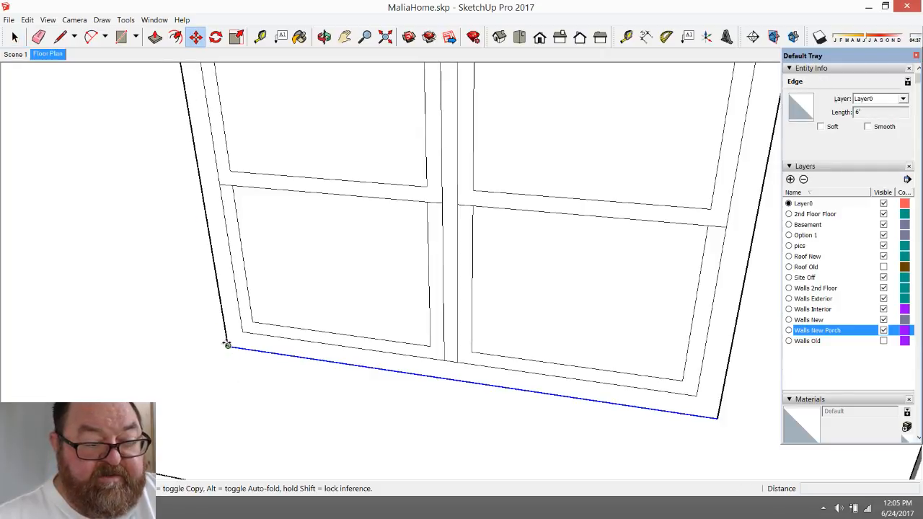
pyautogui.click(228, 345)
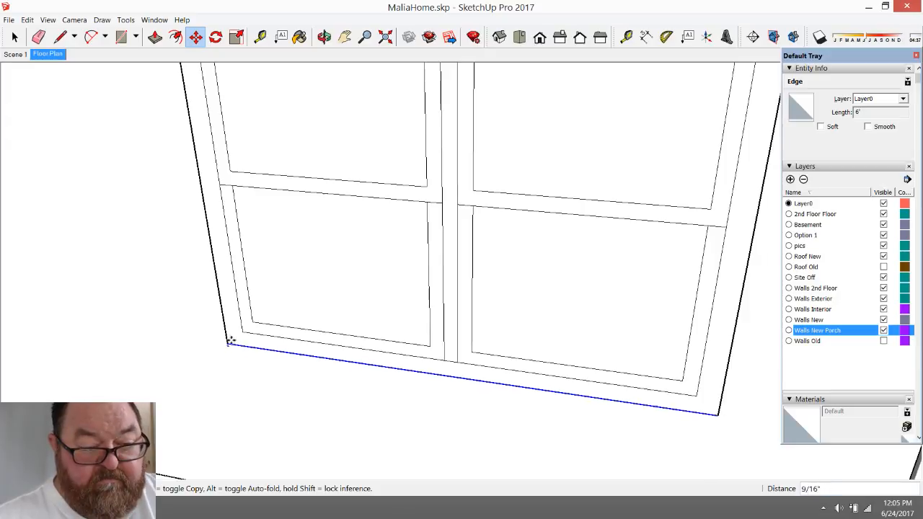
pyautogui.write('1')
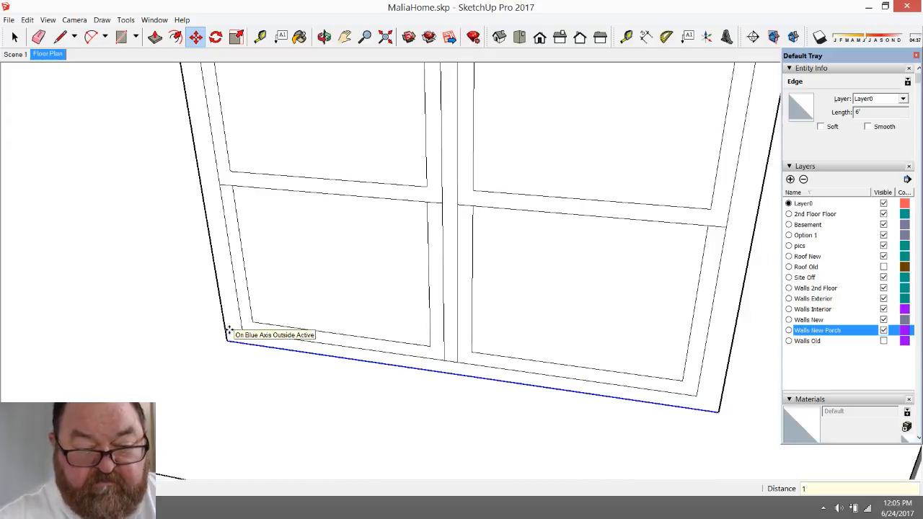
pyautogui.press('Return')
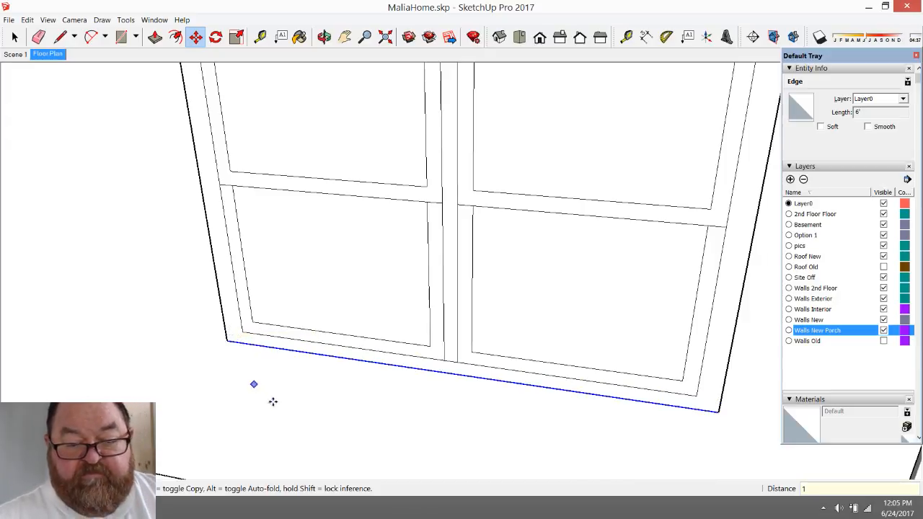
# - Draw 3-inch lines from the inner frame's lower corners to the outer trim edges to form the sill
pyautogui.click(60, 37)
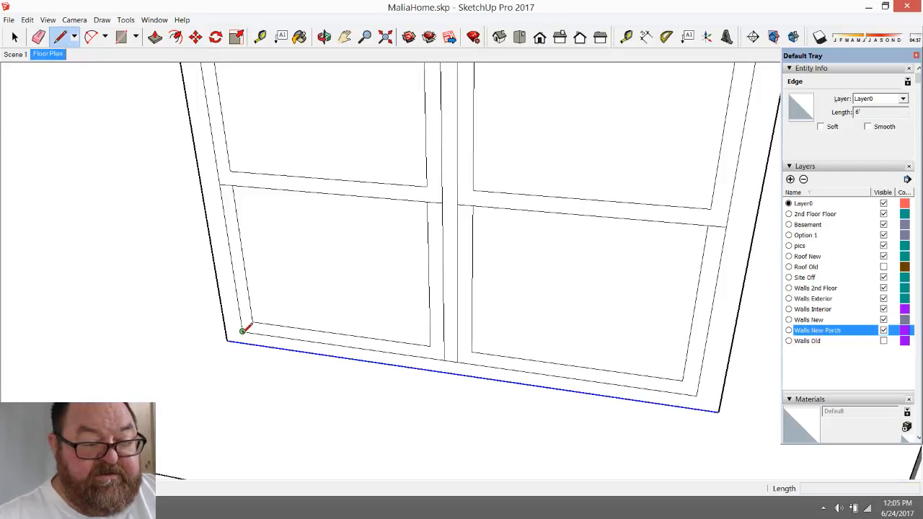
pyautogui.click(242, 331)
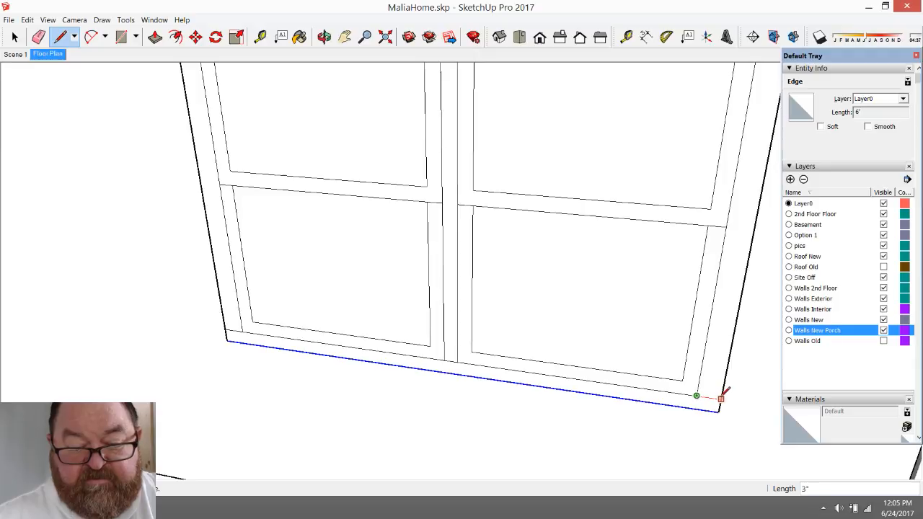
pyautogui.scroll(-3, 596, 447)
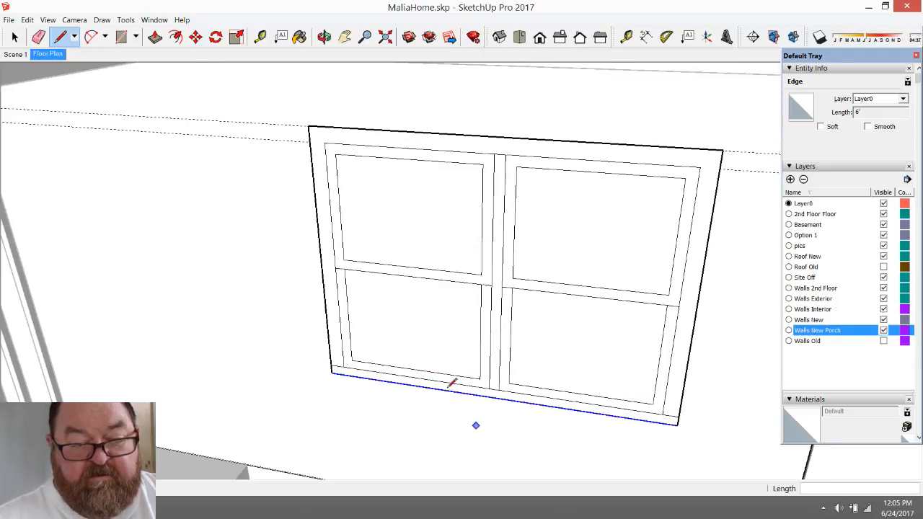
# - Erase the two long horizontal guides that run along the top of the window and past the house
pyautogui.click(14, 37)
pyautogui.click(105, 196)
pyautogui.scroll(-1, 252, 340)
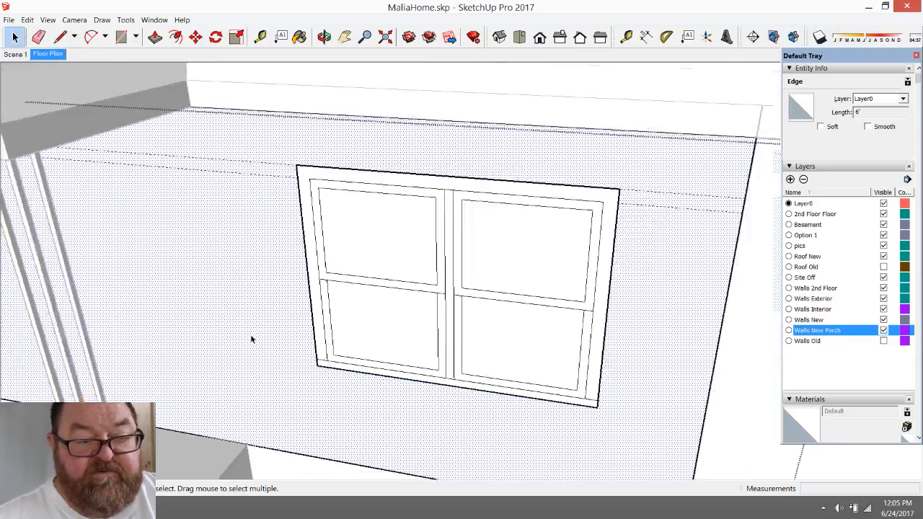
pyautogui.scroll(-1, 251, 339)
pyautogui.scroll(-2, 378, 371)
pyautogui.scroll(-2, 385, 369)
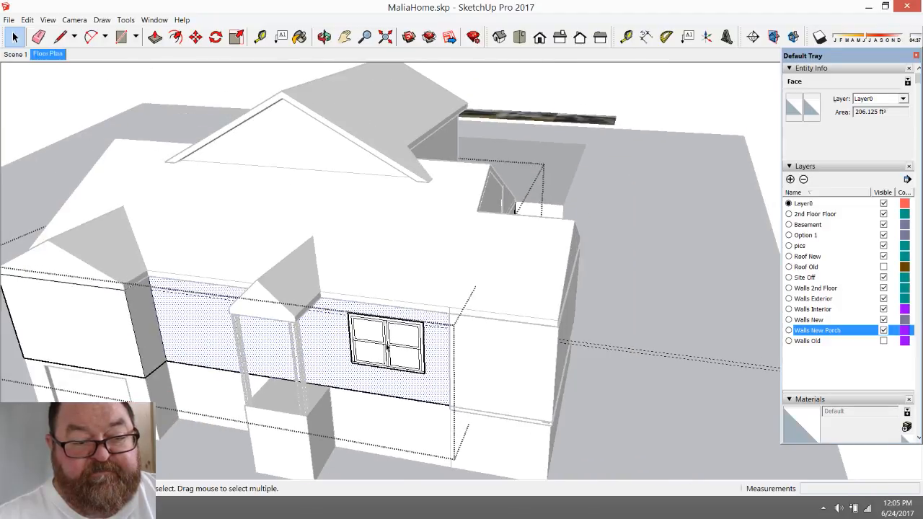
pyautogui.scroll(-1, 267, 182)
pyautogui.click(39, 37)
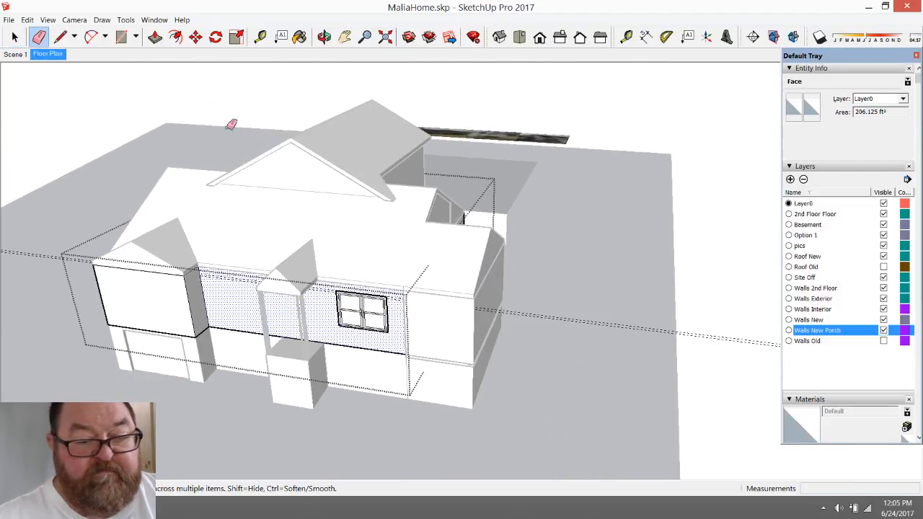
pyautogui.moveTo(710, 325); pyautogui.dragTo(716, 346)
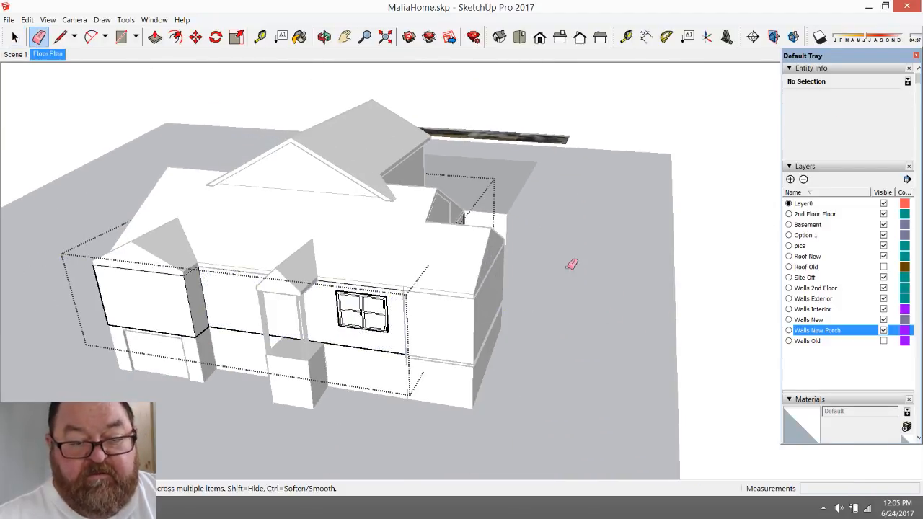
# - Examine the double window and its trim in the front house photo and compare it with the modeled window
pyautogui.click(299, 36)
pyautogui.press('space')
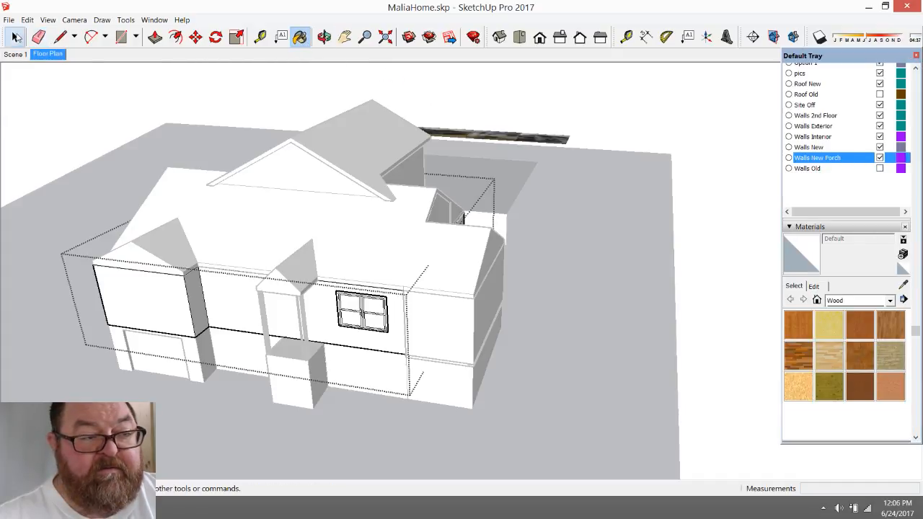
pyautogui.scroll(4, 357, 332)
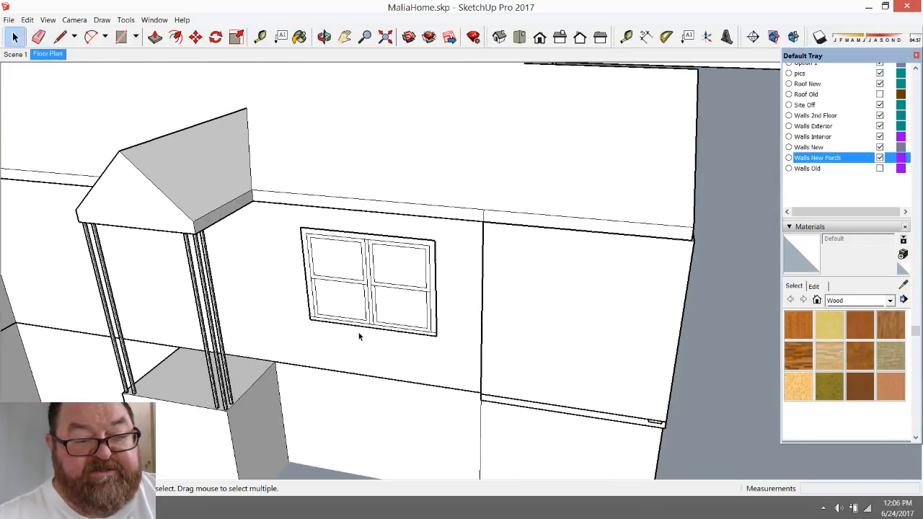
pyautogui.click(324, 37)
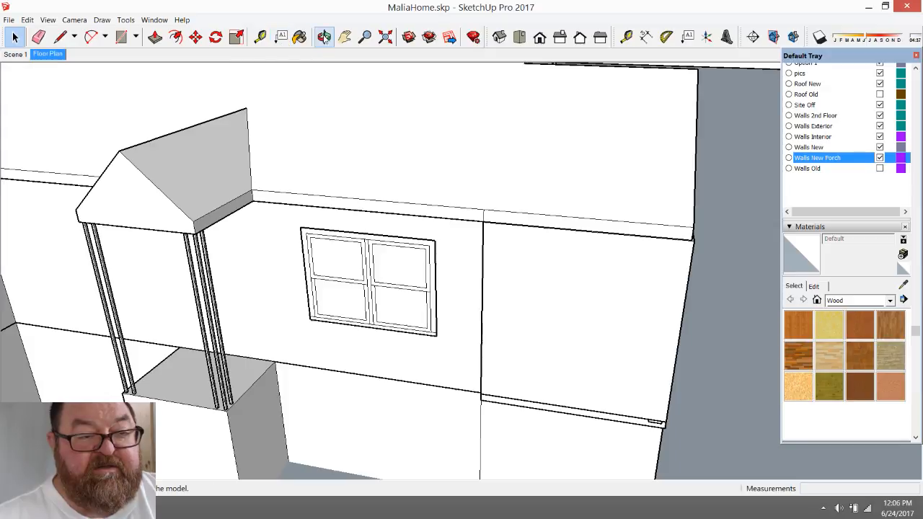
pyautogui.moveTo(364, 282); pyautogui.dragTo(354, 414)
pyautogui.scroll(-5, 353, 415)
pyautogui.moveTo(302, 323)
pyautogui.mouseDown()
pyautogui.moveTo(363, 495)
pyautogui.moveTo(355, 497)
pyautogui.mouseUp()
pyautogui.scroll(-5, 355, 498)
pyautogui.scroll(12, 295, 266)
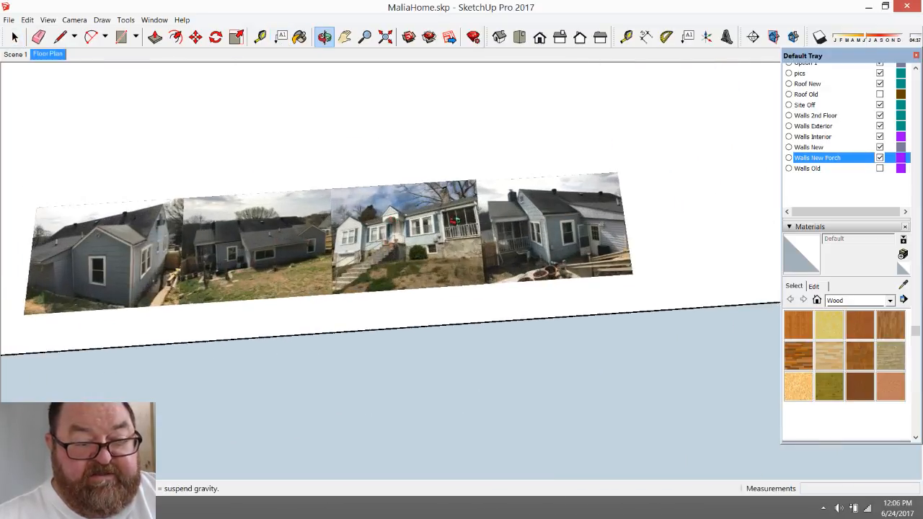
pyautogui.scroll(4, 380, 246)
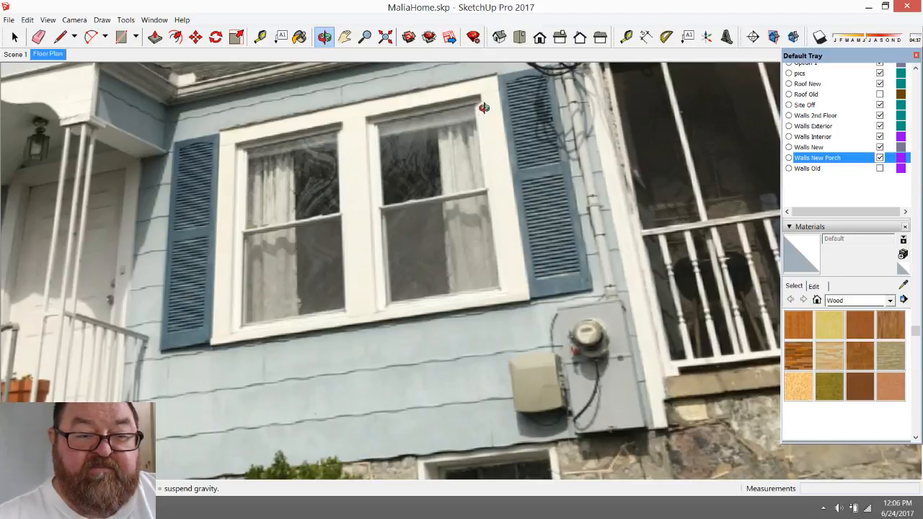
pyautogui.scroll(-5, 357, 163)
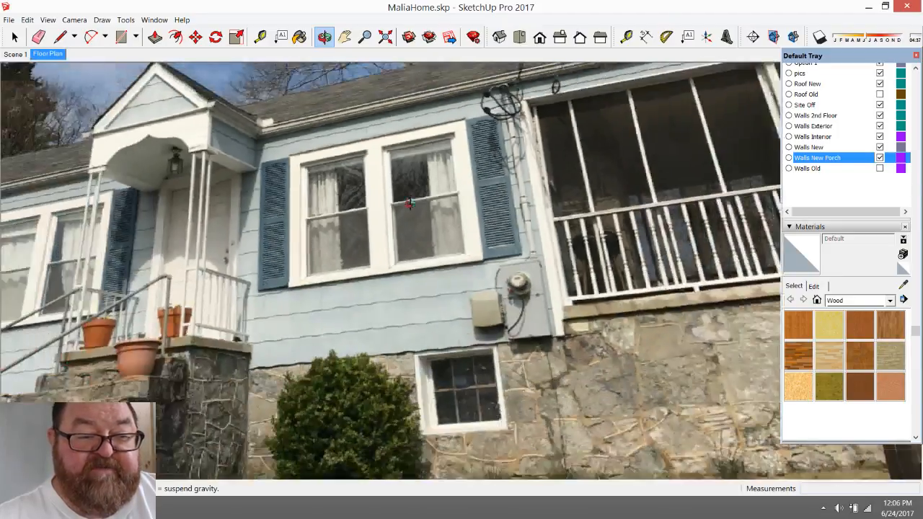
pyautogui.scroll(-10, 279, 235)
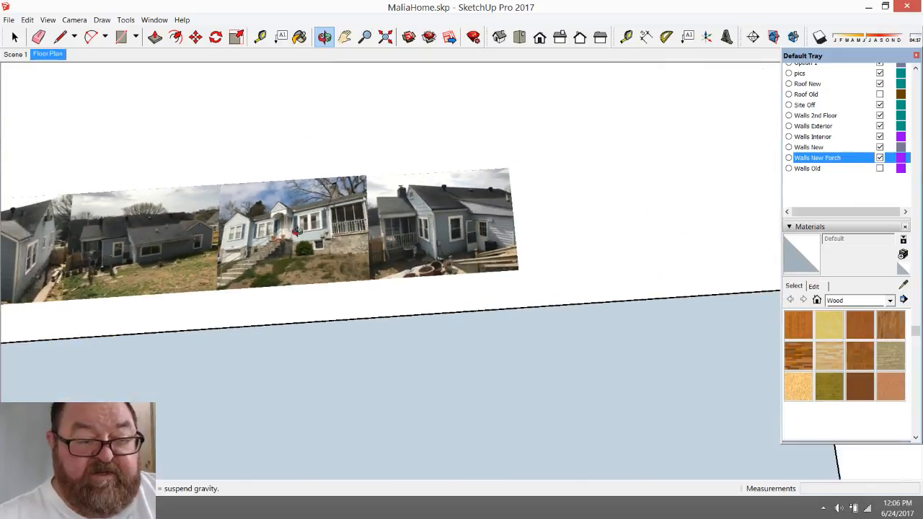
pyautogui.scroll(-5, 307, 235)
pyautogui.moveTo(295, 317); pyautogui.dragTo(258, 193, button='middle')
pyautogui.scroll(4, 302, 316)
pyautogui.scroll(6, 288, 353)
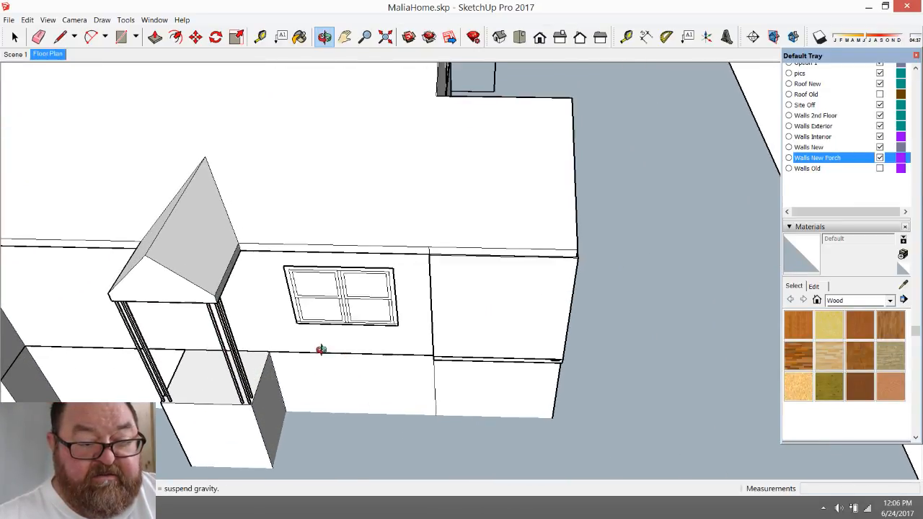
pyautogui.moveTo(320, 351)
pyautogui.mouseDown(button='middle')
pyautogui.moveTo(327, 169)
pyautogui.moveTo(318, 196)
pyautogui.mouseUp(button='middle')
pyautogui.scroll(7, 343, 196)
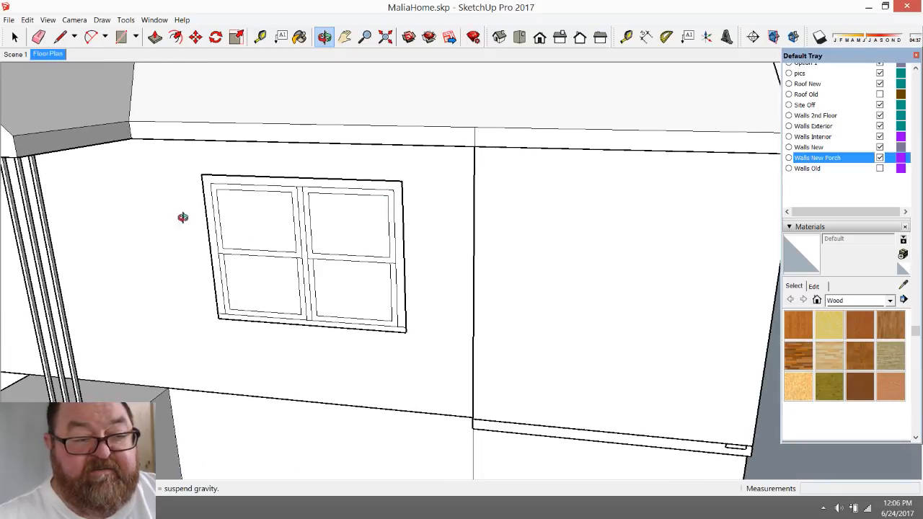
# - Open the wall group with the double window for editing and bring up the Glass and Mirrors material collection for painting
pyautogui.click(16, 39)
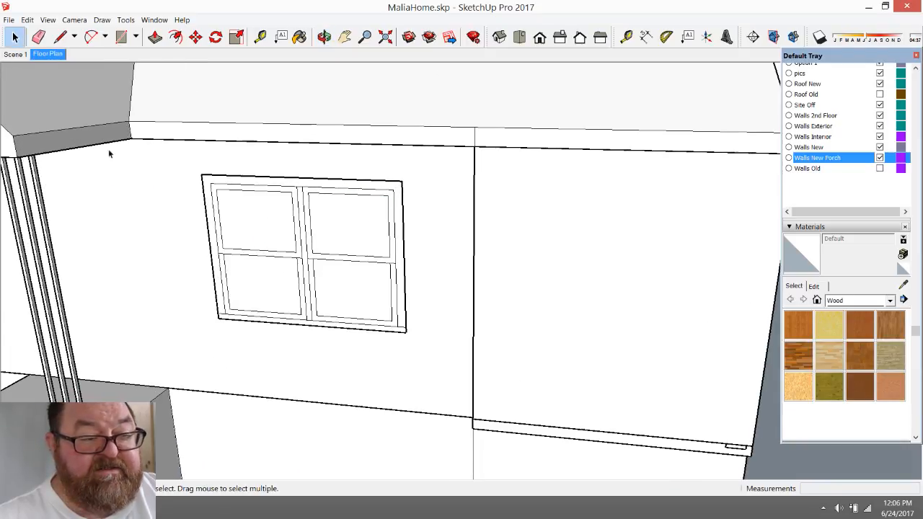
pyautogui.click(190, 176)
pyautogui.doubleClick(190, 176)
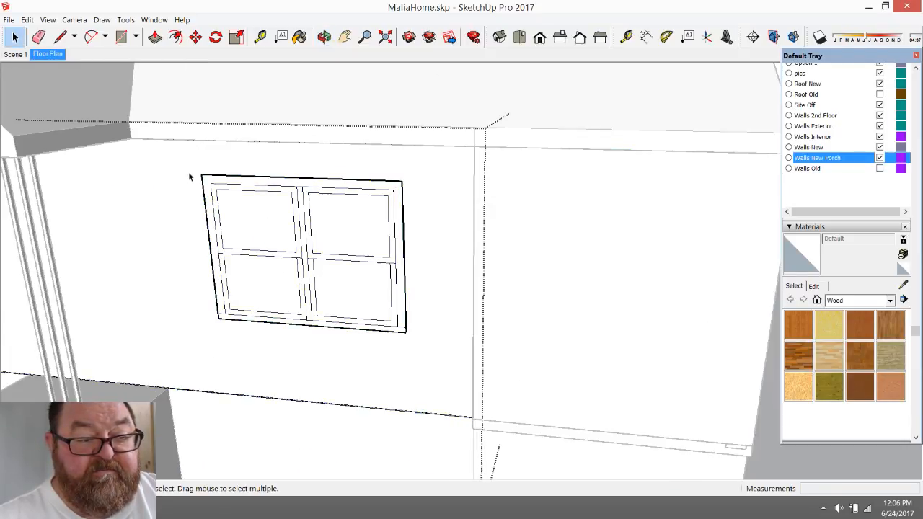
pyautogui.click(253, 215)
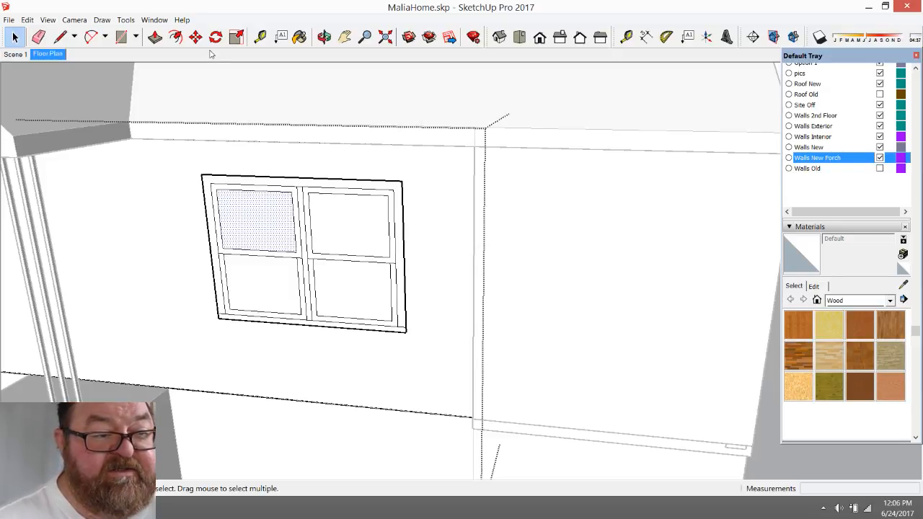
pyautogui.click(299, 37)
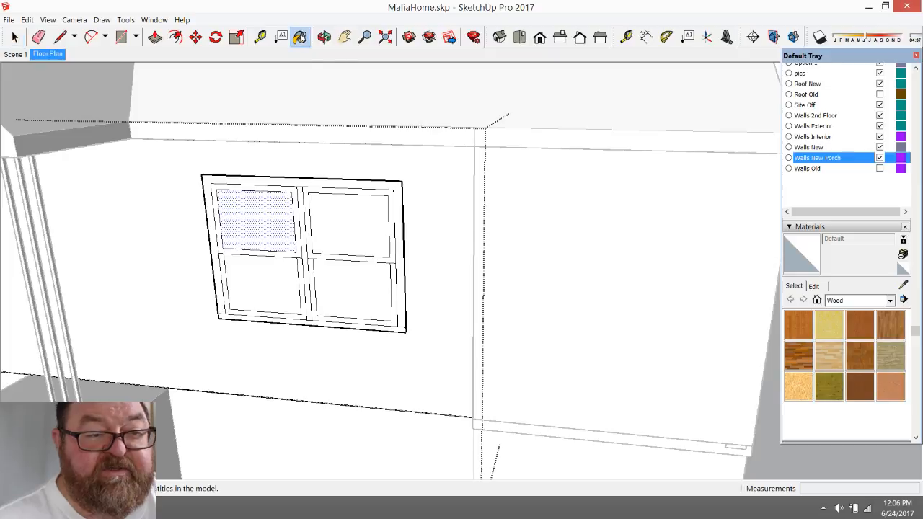
pyautogui.click(879, 300)
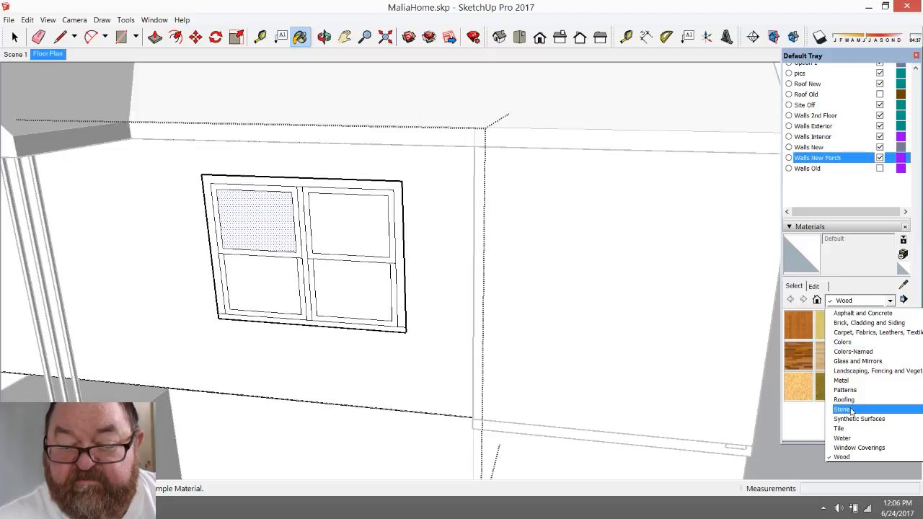
pyautogui.scroll(1, 852, 411)
pyautogui.scroll(-3, 852, 411)
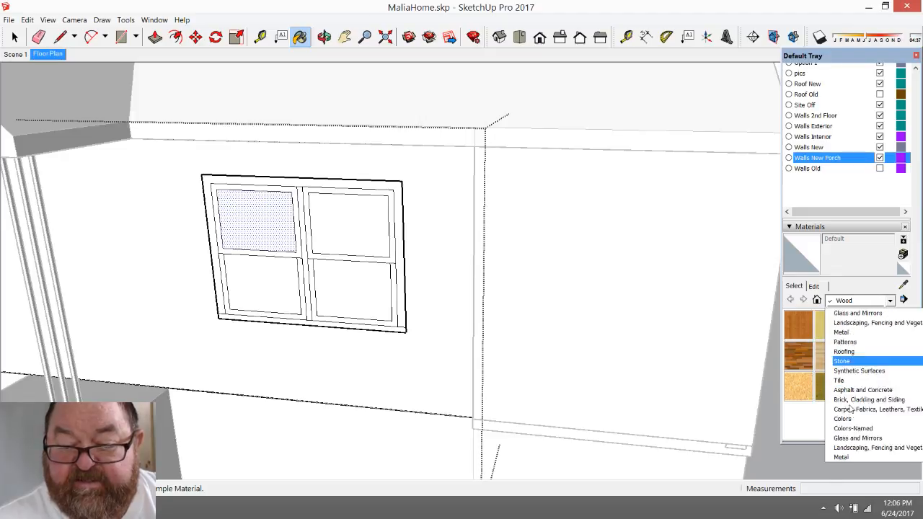
pyautogui.scroll(3, 852, 409)
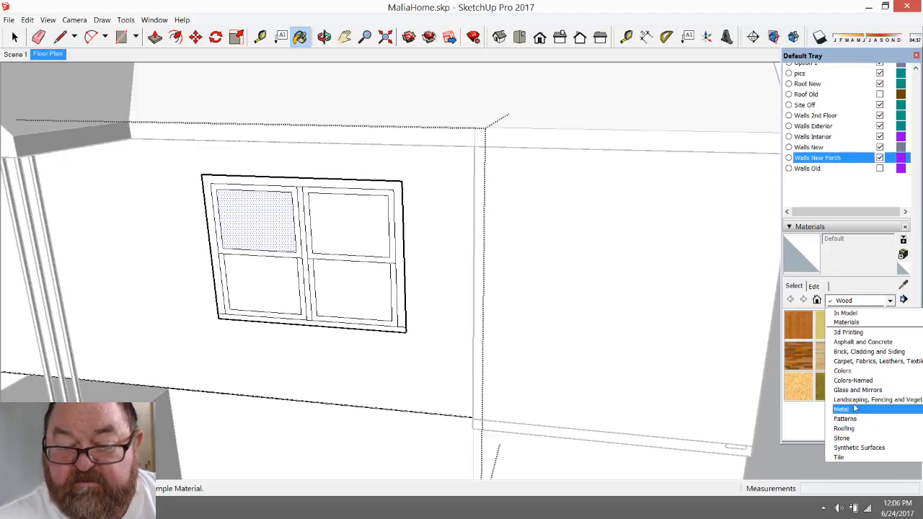
pyautogui.click(856, 391)
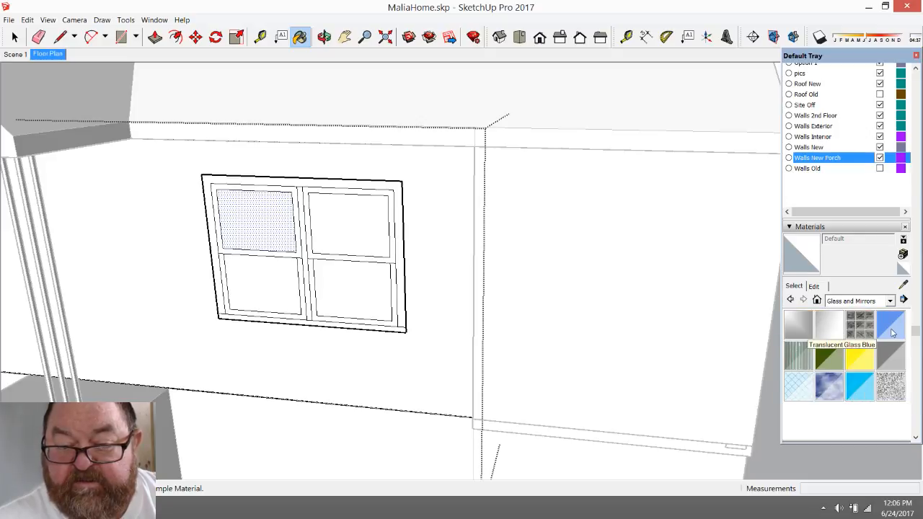
# - Paint all four panes of the double window with the Mirror 02 material
pyautogui.click(830, 332)
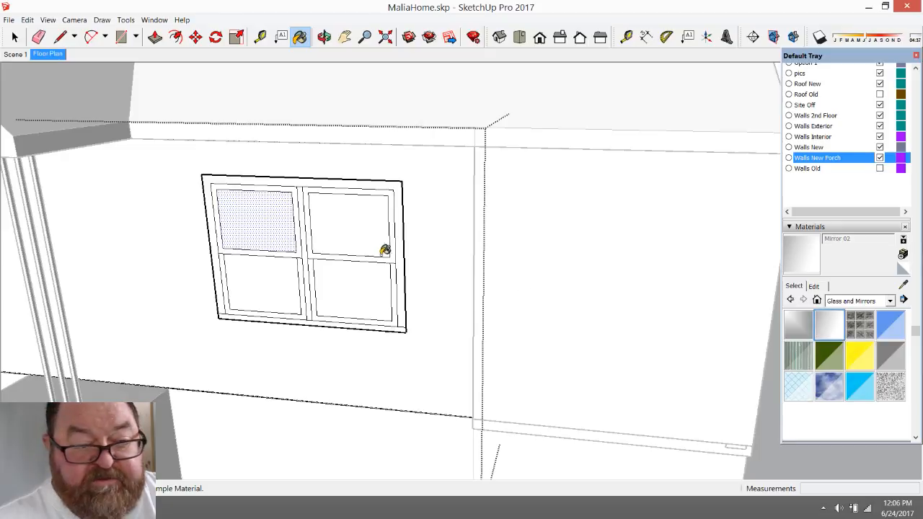
pyautogui.click(256, 212)
pyautogui.click(344, 218)
pyautogui.click(266, 274)
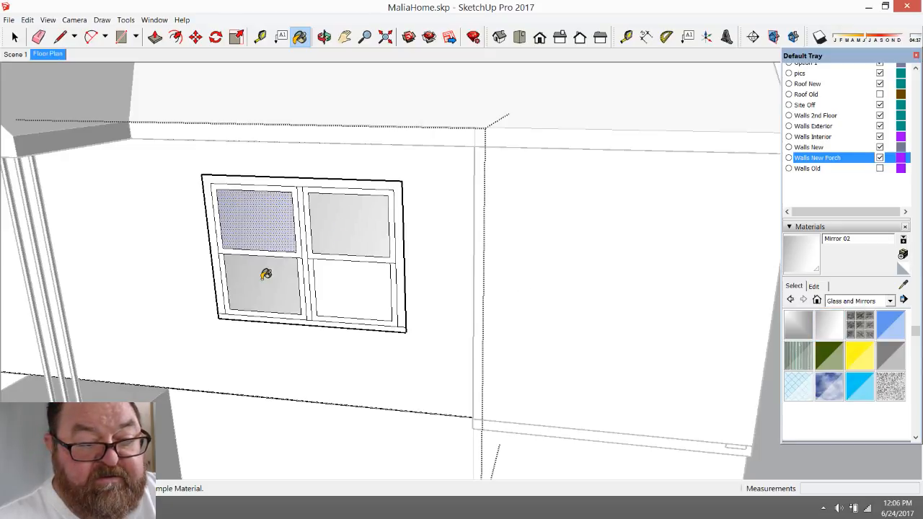
pyautogui.click(336, 287)
pyautogui.scroll(-1, 318, 359)
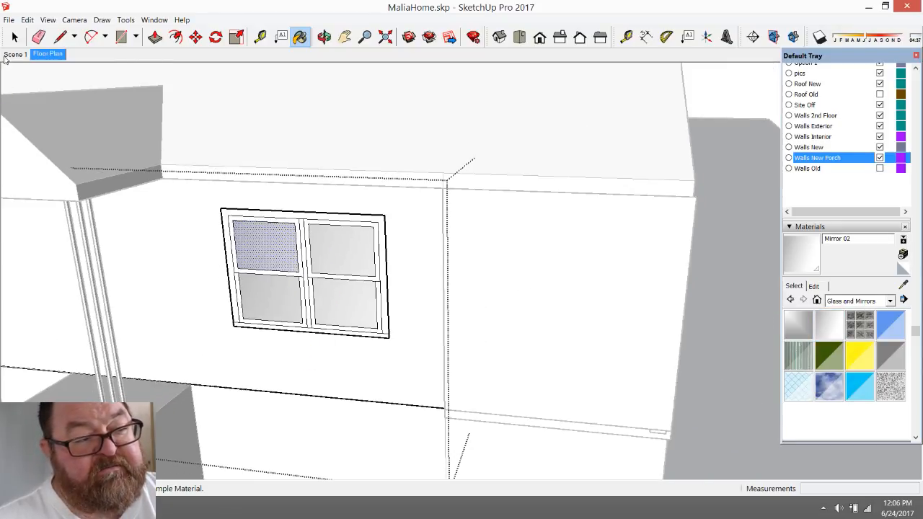
# - Select the complete double window with its trim and sill inside the wall group and copy it
pyautogui.click(15, 37)
pyautogui.scroll(-3, 382, 306)
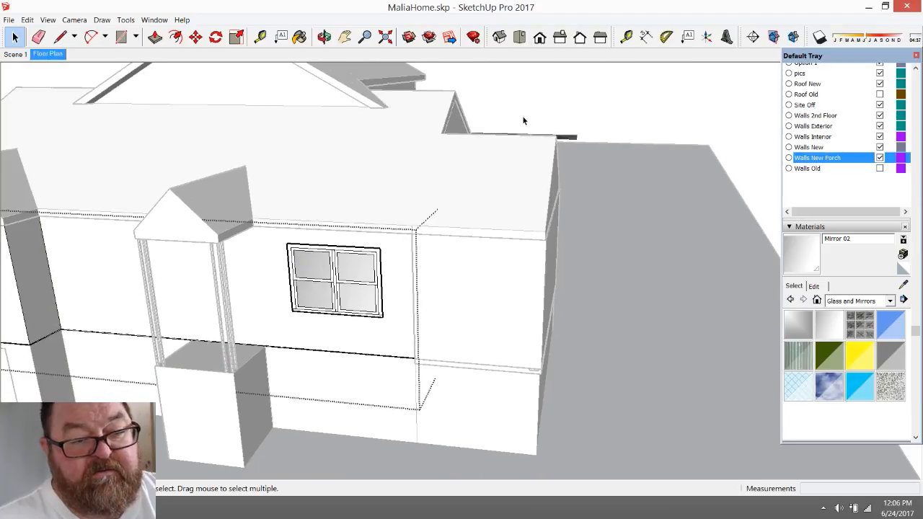
pyautogui.scroll(2, 360, 312)
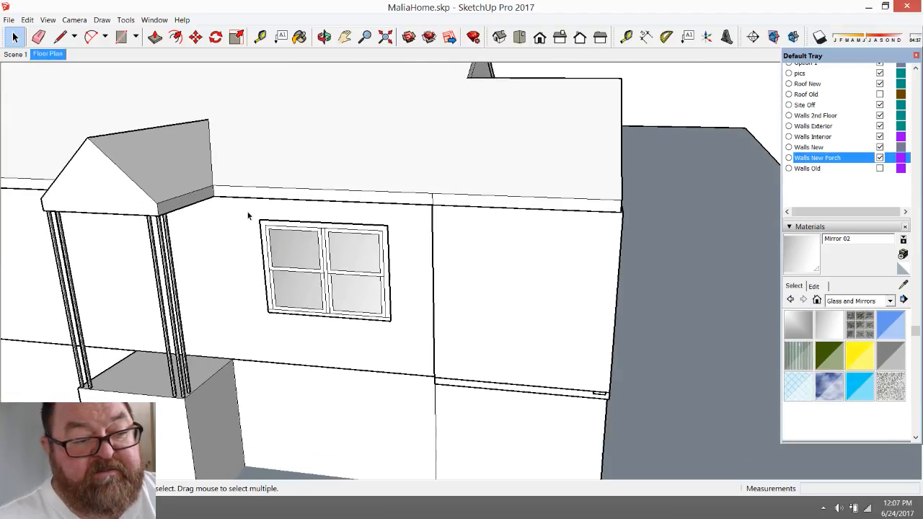
pyautogui.moveTo(247, 216); pyautogui.dragTo(404, 339)
pyautogui.click(311, 271)
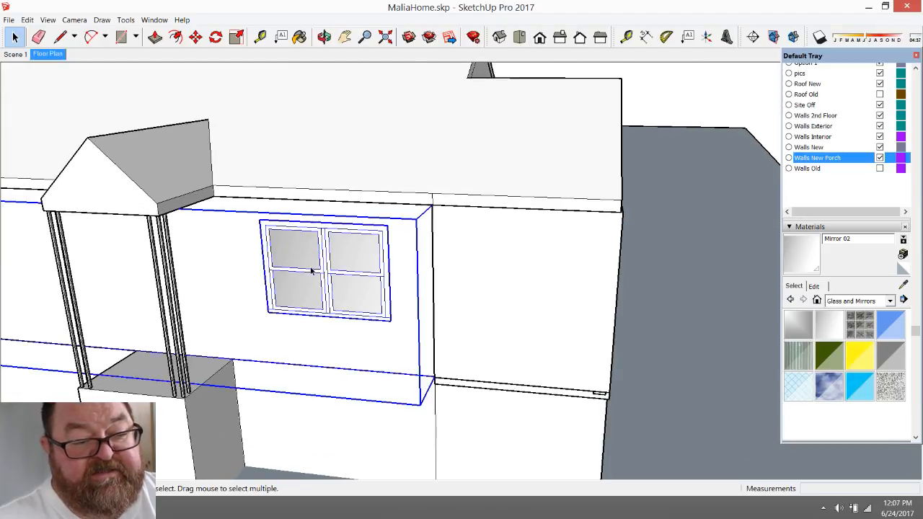
pyautogui.doubleClick(302, 270)
pyautogui.moveTo(237, 220); pyautogui.dragTo(416, 335)
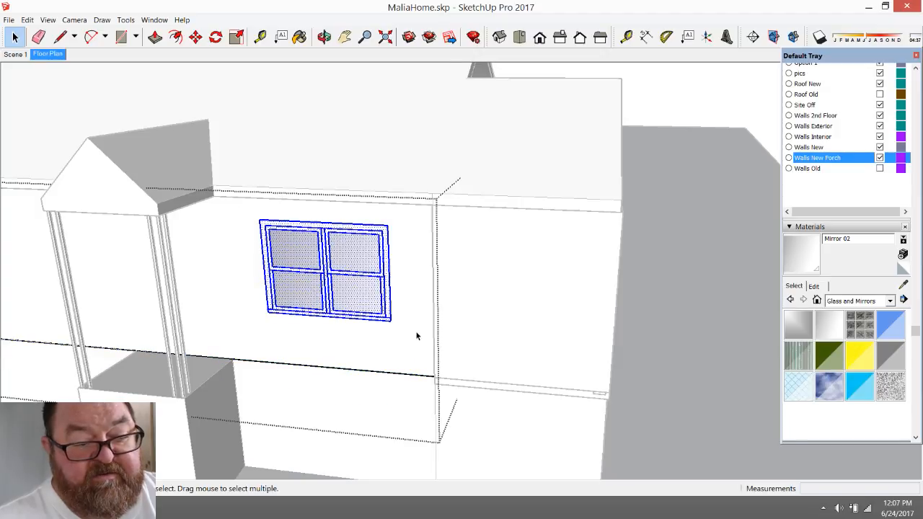
pyautogui.click(27, 20)
pyautogui.click(43, 70)
pyautogui.scroll(-2, 188, 238)
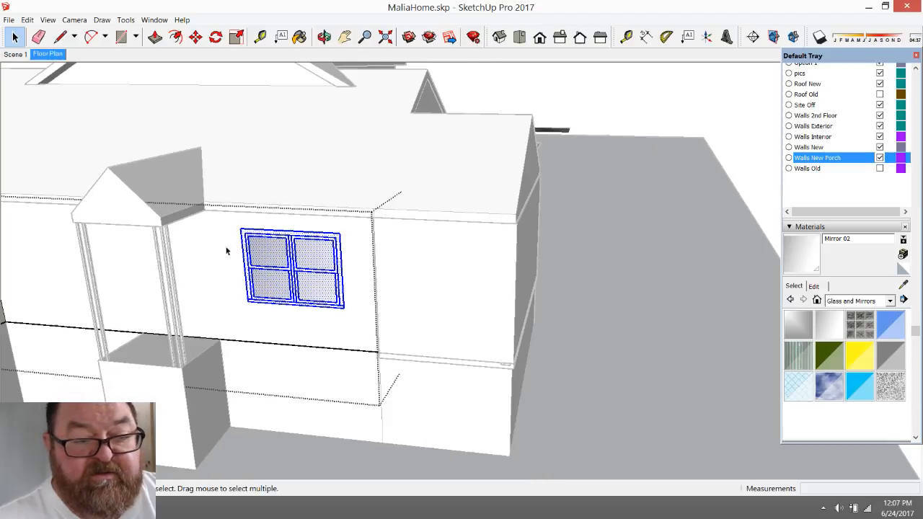
# - Open the adjoining corner wall group and paste the double window onto its front face, level with the existing window's sill
pyautogui.click(560, 102)
pyautogui.doubleClick(459, 292)
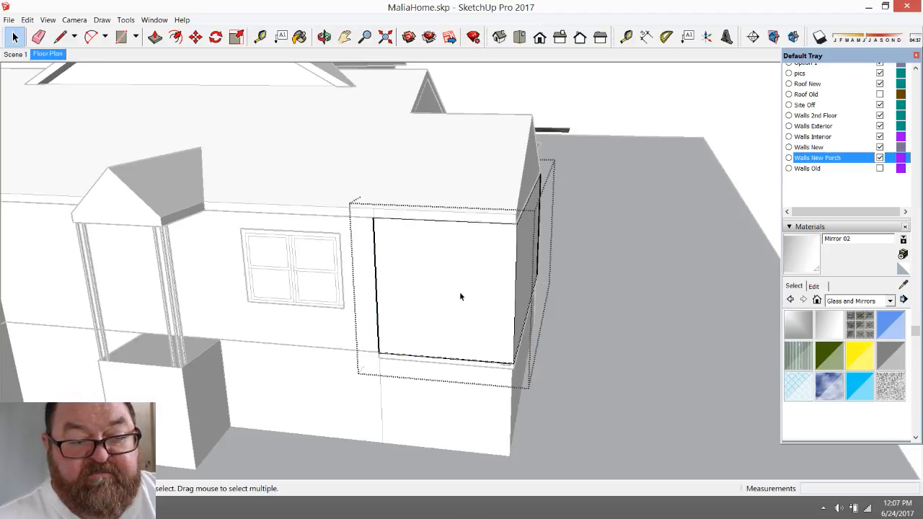
pyautogui.scroll(2, 459, 291)
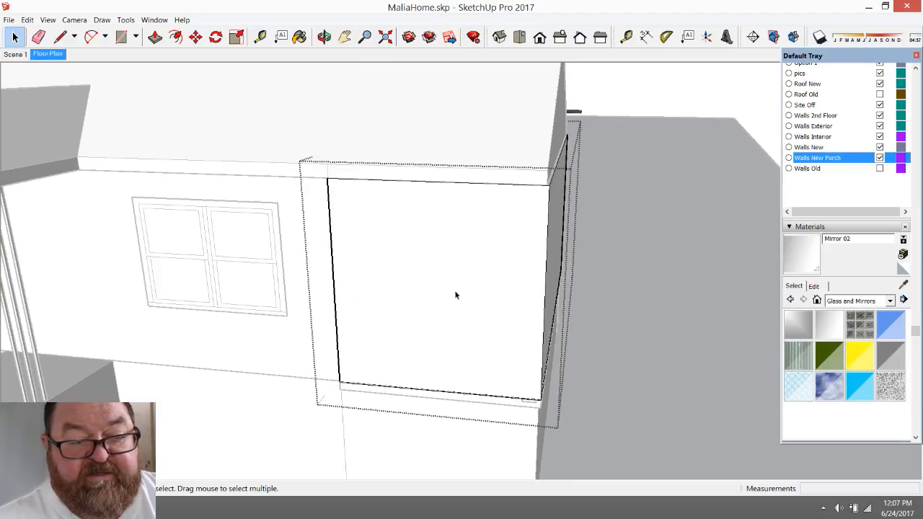
pyautogui.click(26, 20)
pyautogui.click(55, 86)
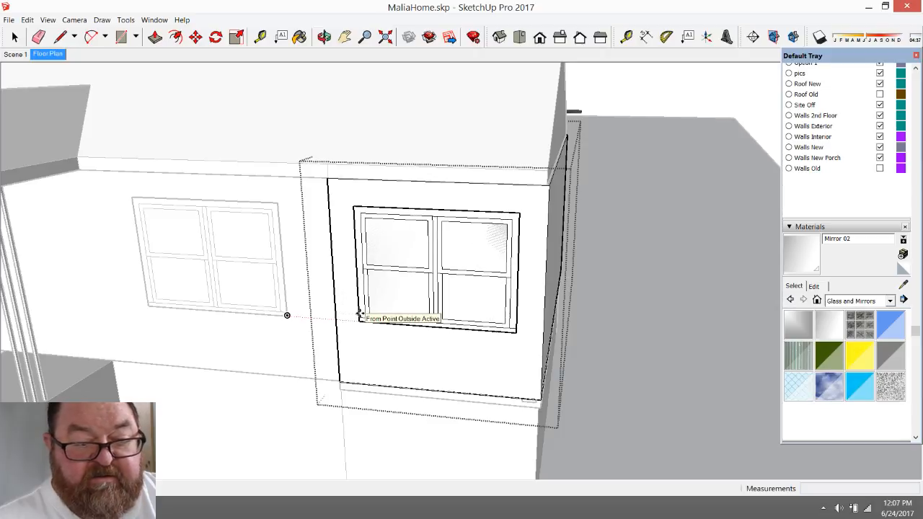
pyautogui.click(360, 315)
# - Draw a rectangle between opposite corners of the corner wall's front to rebuild the missing wall face around the pasted window
pyautogui.press('m')
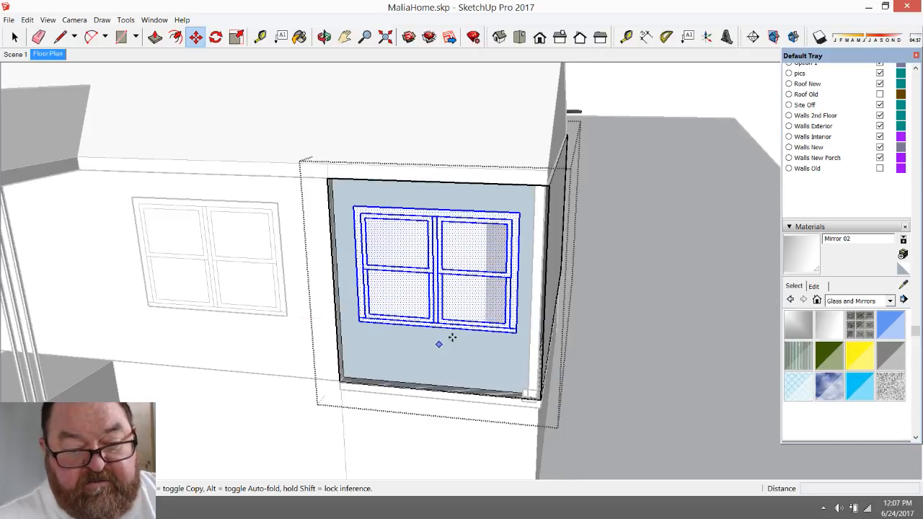
pyautogui.scroll(2, 451, 337)
pyautogui.scroll(-2, 445, 350)
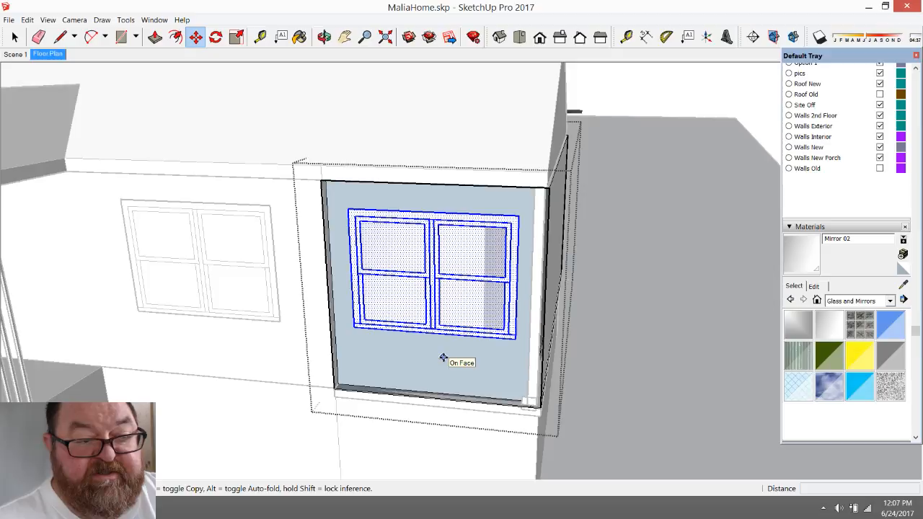
pyautogui.click(325, 37)
pyautogui.moveTo(447, 295); pyautogui.dragTo(416, 336)
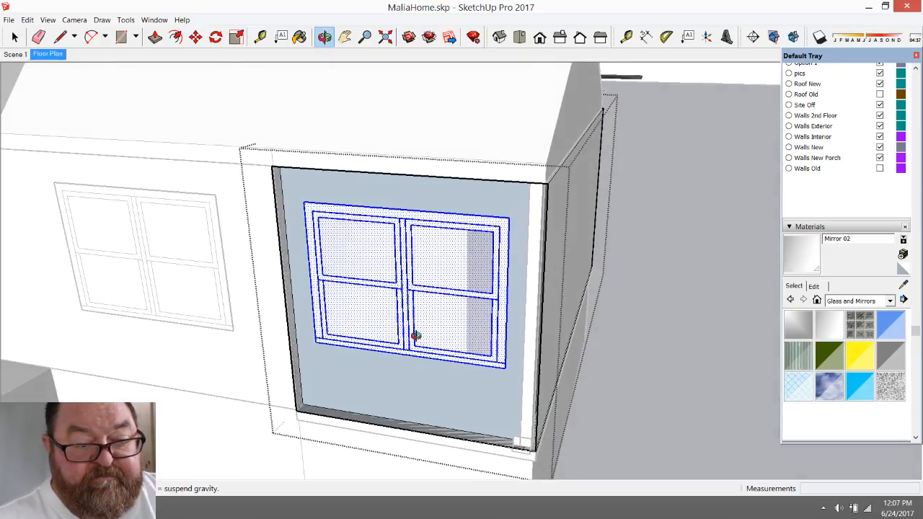
pyautogui.scroll(2, 416, 336)
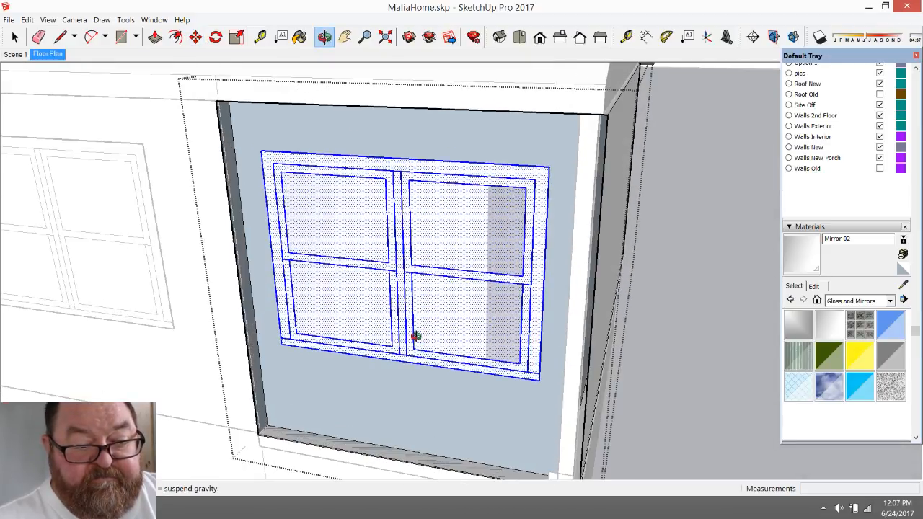
pyautogui.click(121, 37)
pyautogui.moveTo(252, 254); pyautogui.dragTo(303, 303, button='middle')
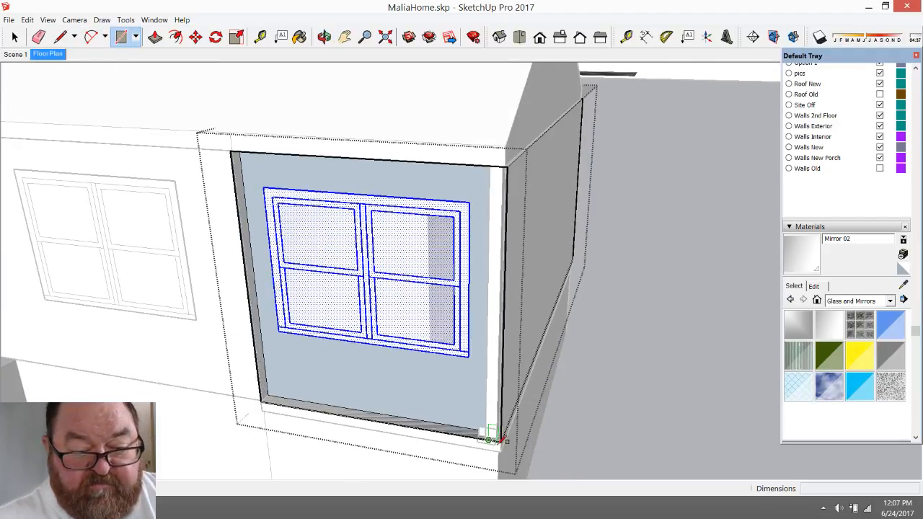
pyautogui.click(501, 440)
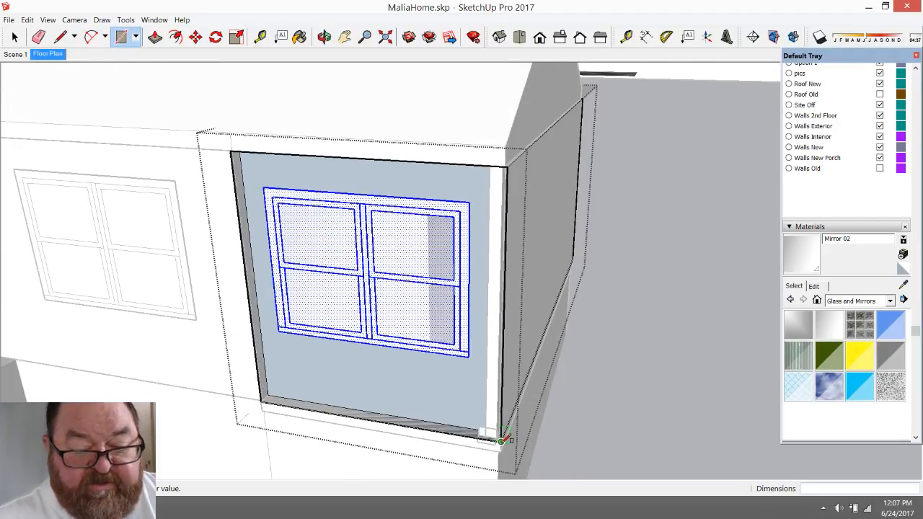
pyautogui.click(231, 149)
pyautogui.scroll(2, 296, 281)
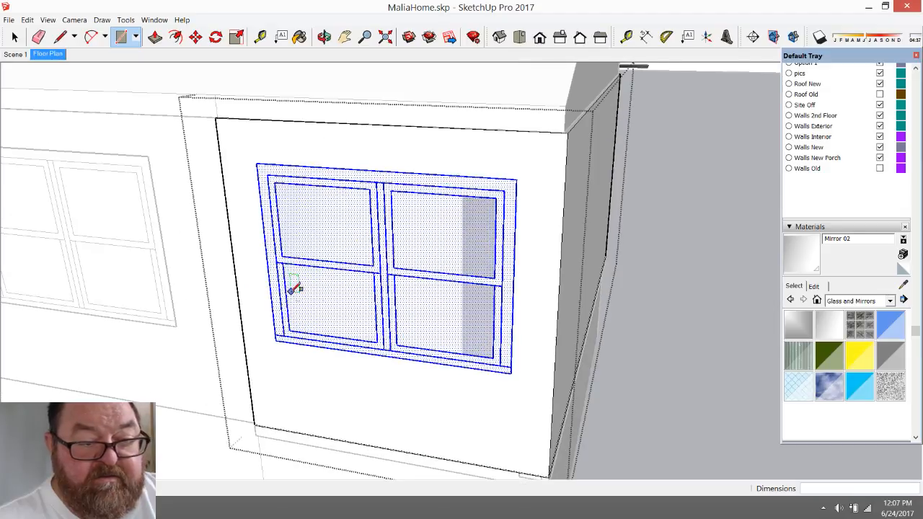
# - Try to intersect the pasted window's faces with the surrounding wall geometry using Intersect Faces With Context
pyautogui.click(14, 36)
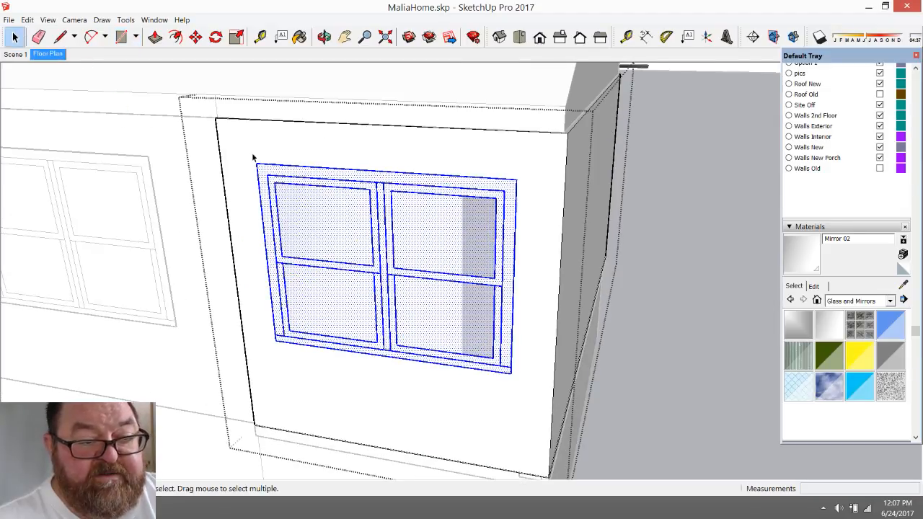
pyautogui.moveTo(253, 157); pyautogui.dragTo(525, 414)
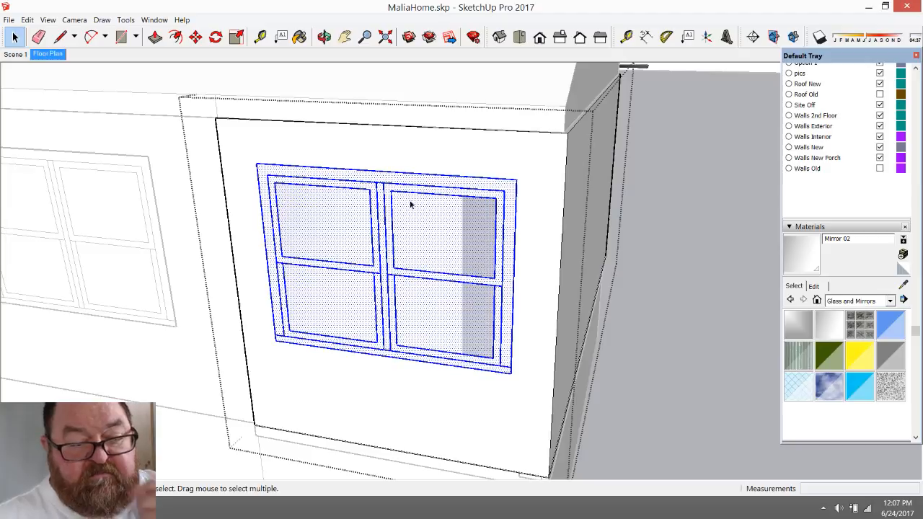
pyautogui.rightClick(387, 190)
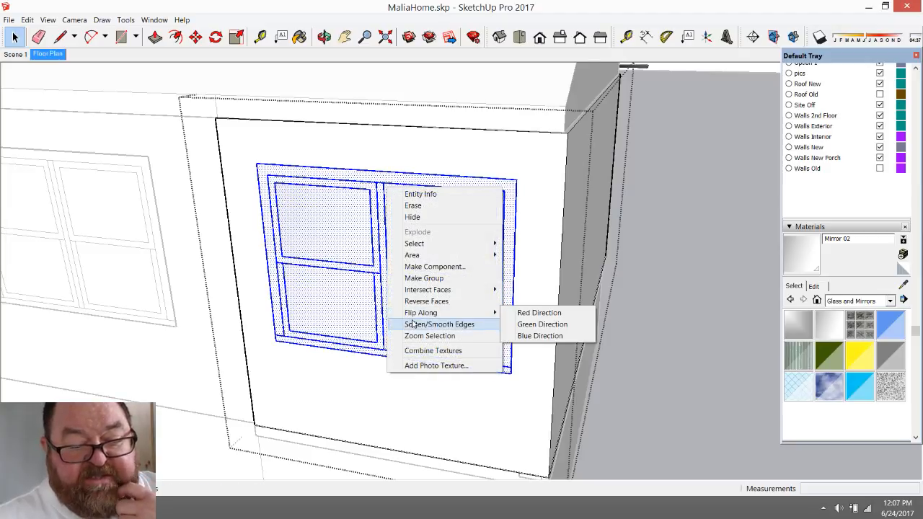
pyautogui.moveTo(429, 294)
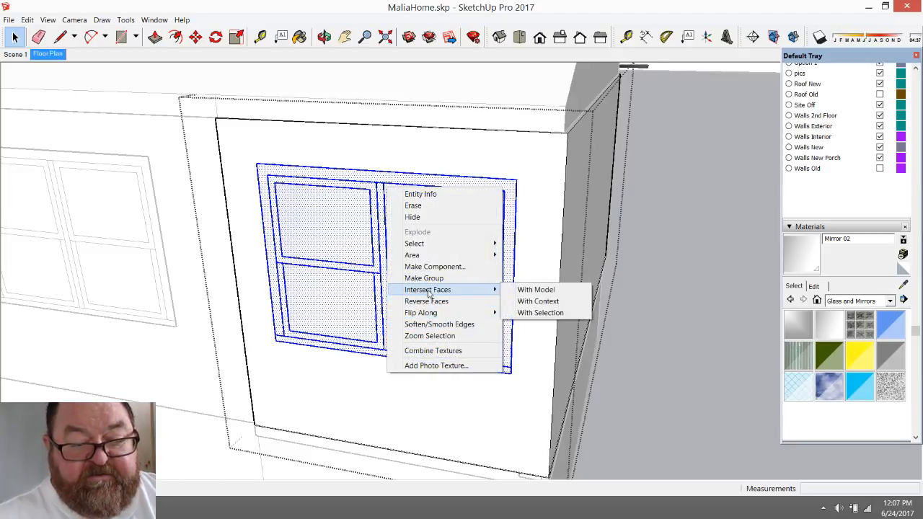
pyautogui.click(537, 302)
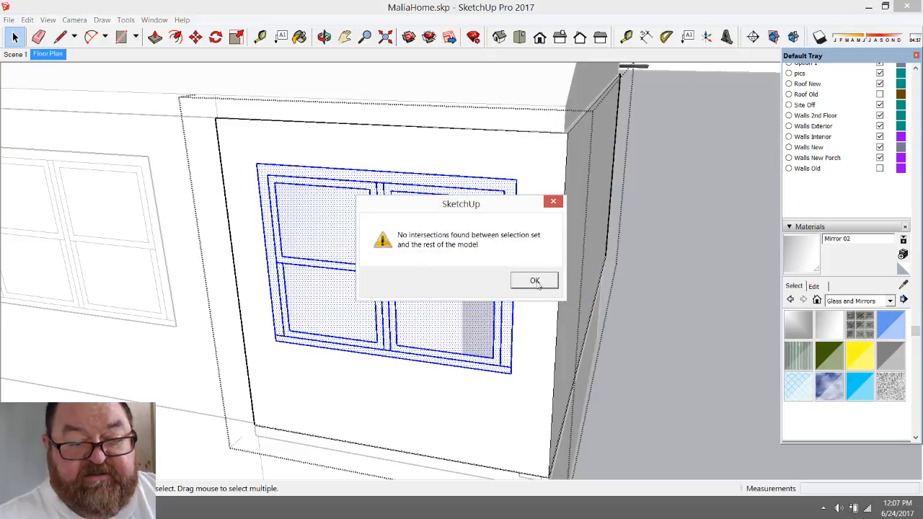
pyautogui.click(534, 280)
pyautogui.scroll(-3, 645, 266)
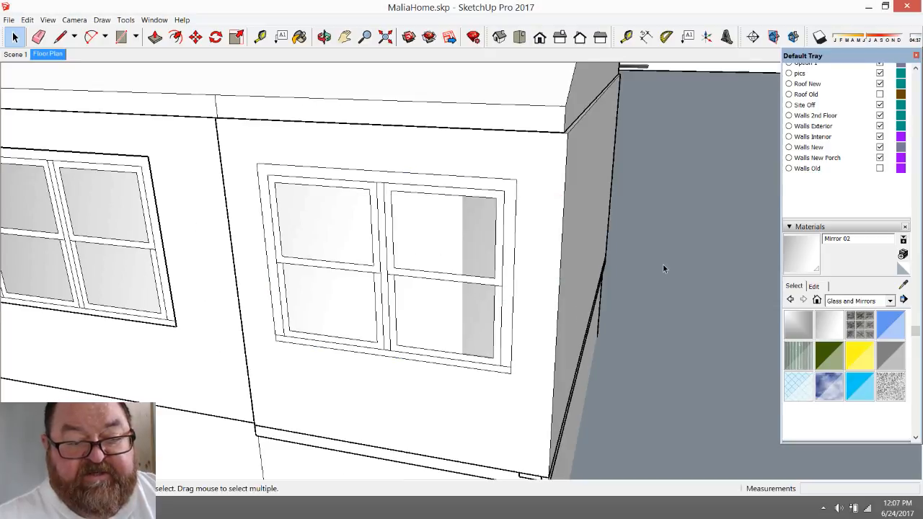
# - Open the corner wall group that holds the pasted double window for editing
pyautogui.scroll(-3, 647, 322)
pyautogui.scroll(2, 489, 313)
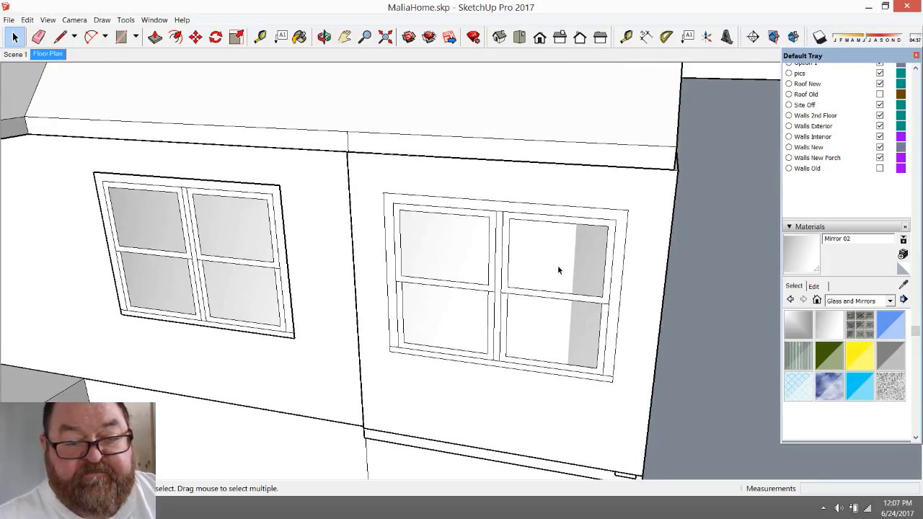
pyautogui.click(325, 37)
pyautogui.moveTo(444, 273); pyautogui.dragTo(516, 267)
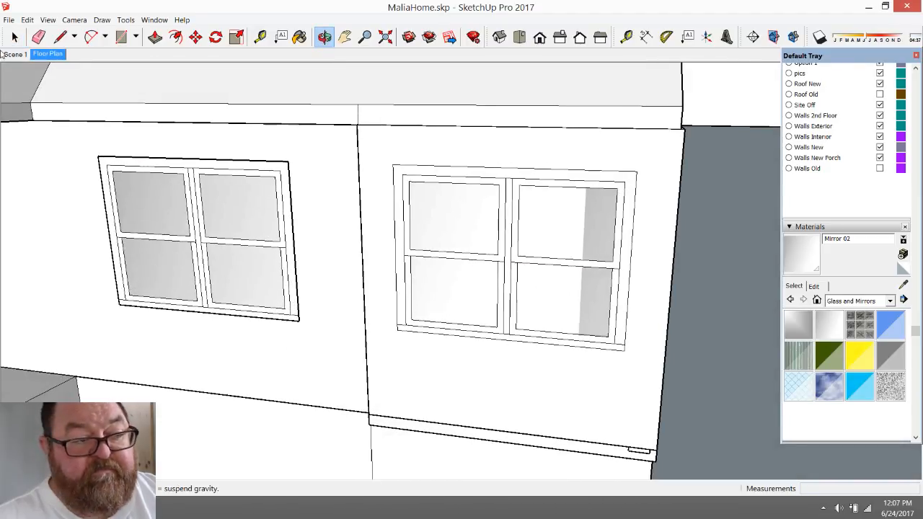
pyautogui.click(14, 37)
pyautogui.click(540, 242)
pyautogui.doubleClick(541, 241)
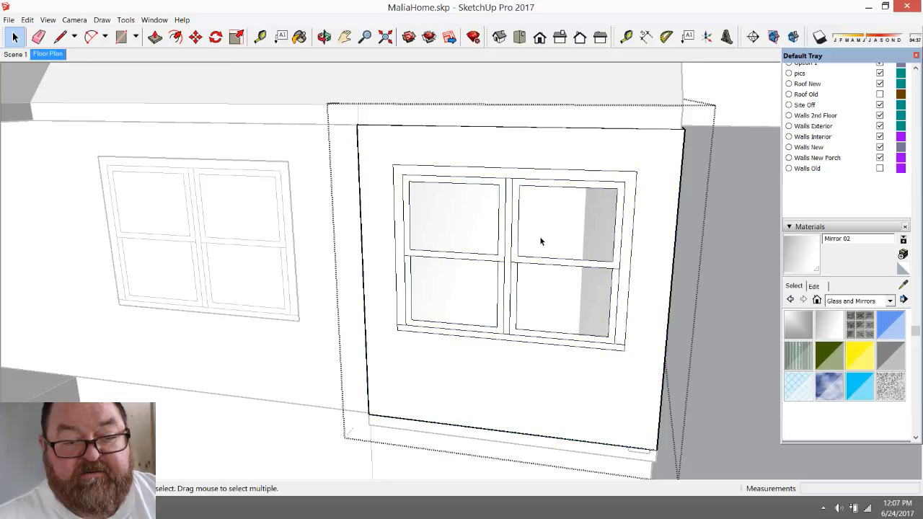
# - Paint all four panes of the corner wall's double window with Mirror 02 and close the group
pyautogui.click(542, 241)
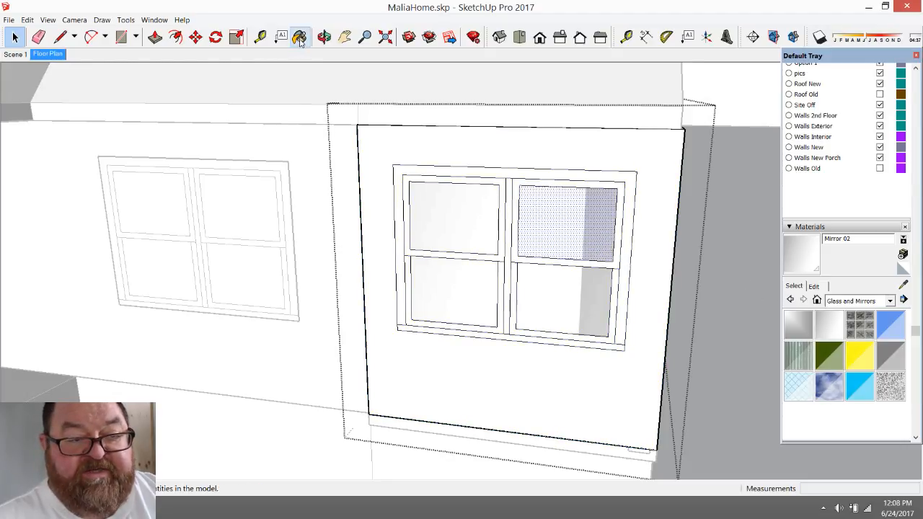
pyautogui.click(324, 37)
pyautogui.moveTo(440, 299); pyautogui.dragTo(530, 313)
pyautogui.click(299, 37)
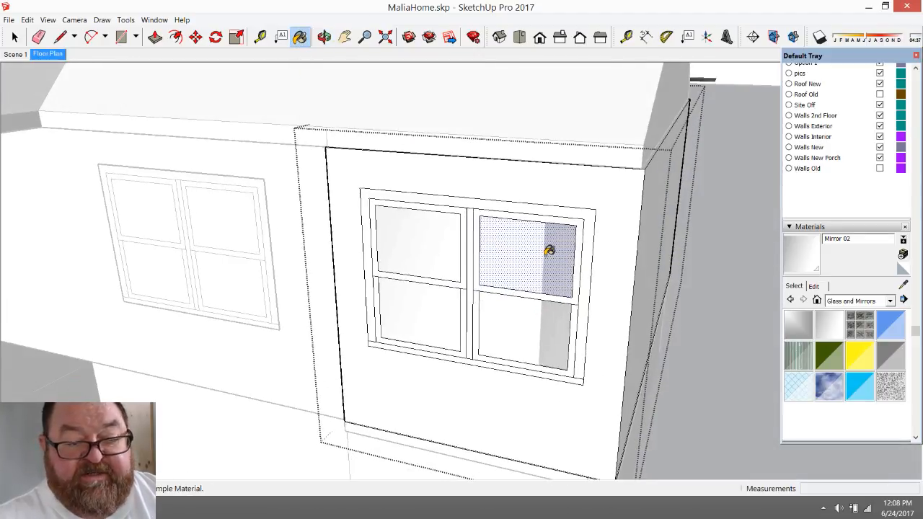
pyautogui.click(551, 251)
pyautogui.click(533, 316)
pyautogui.click(433, 310)
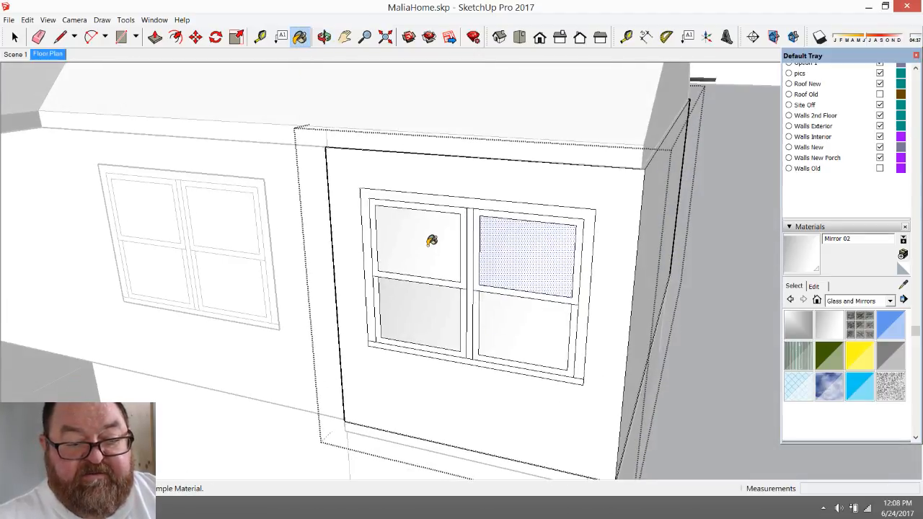
pyautogui.click(432, 240)
pyautogui.scroll(-2, 504, 343)
pyautogui.click(15, 37)
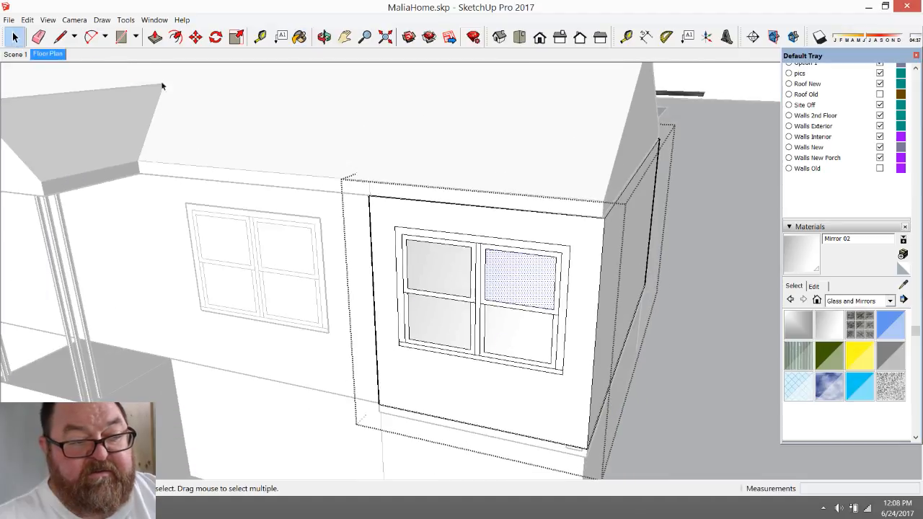
pyautogui.click(737, 92)
# - Examine the two front double windows and the corner wall from several angles around the house front
pyautogui.scroll(-3, 474, 373)
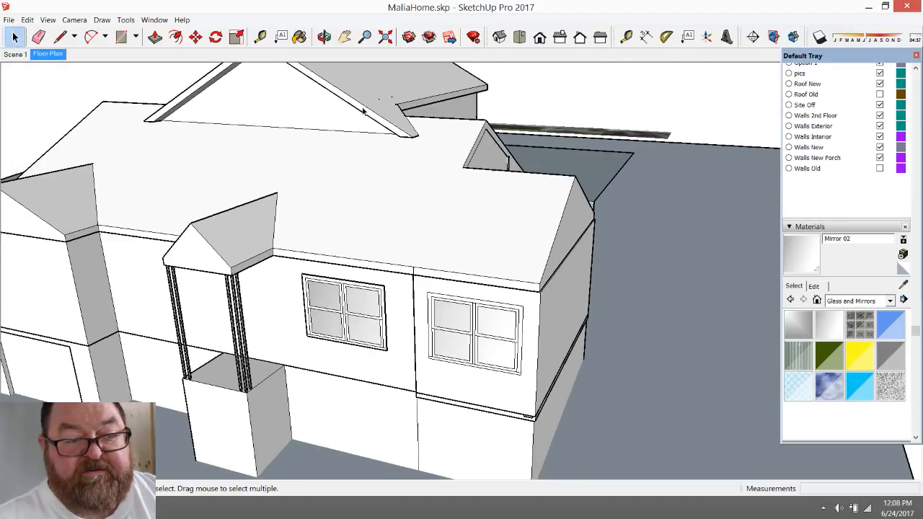
pyautogui.click(324, 37)
pyautogui.moveTo(505, 267); pyautogui.dragTo(541, 275)
pyautogui.scroll(-3, 555, 318)
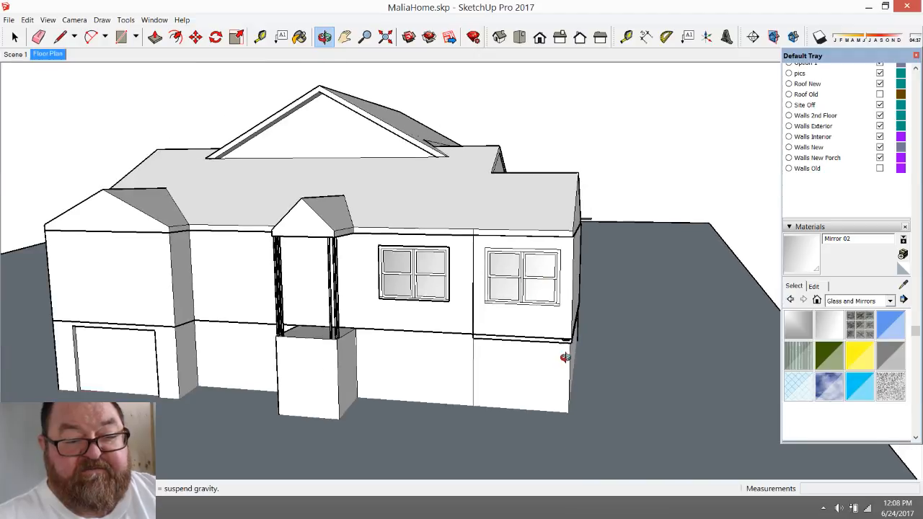
pyautogui.moveTo(567, 354)
pyautogui.mouseDown()
pyautogui.moveTo(433, 330)
pyautogui.moveTo(414, 375)
pyautogui.moveTo(512, 394)
pyautogui.moveTo(524, 419)
pyautogui.mouseUp()
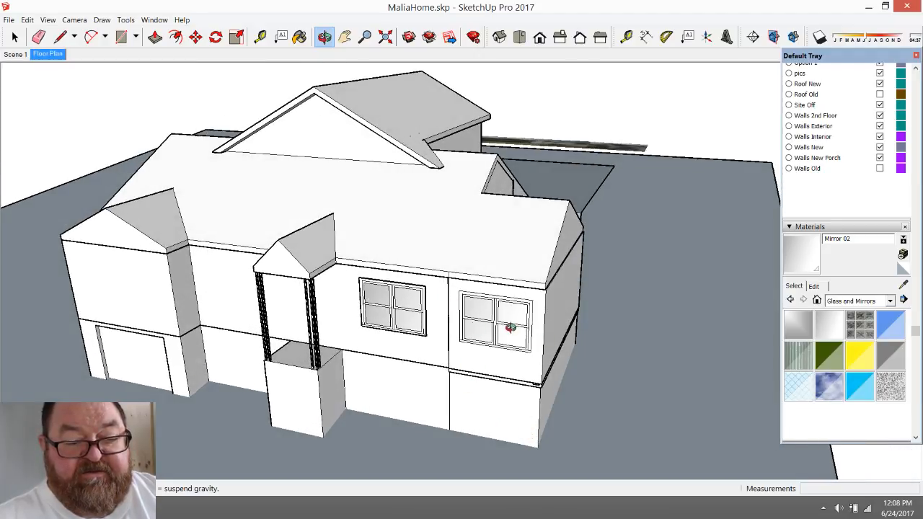
pyautogui.scroll(6, 487, 362)
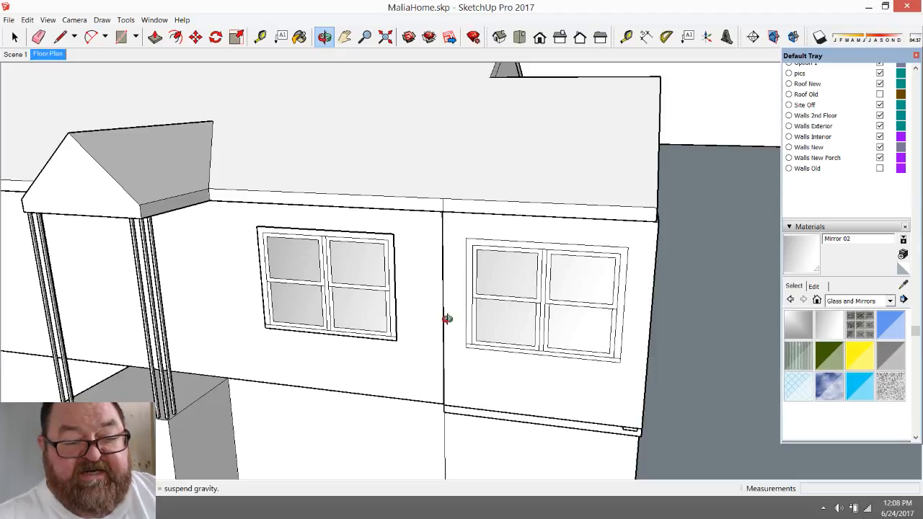
pyautogui.moveTo(470, 412); pyautogui.dragTo(644, 420, button='middle')
pyautogui.scroll(3, 644, 419)
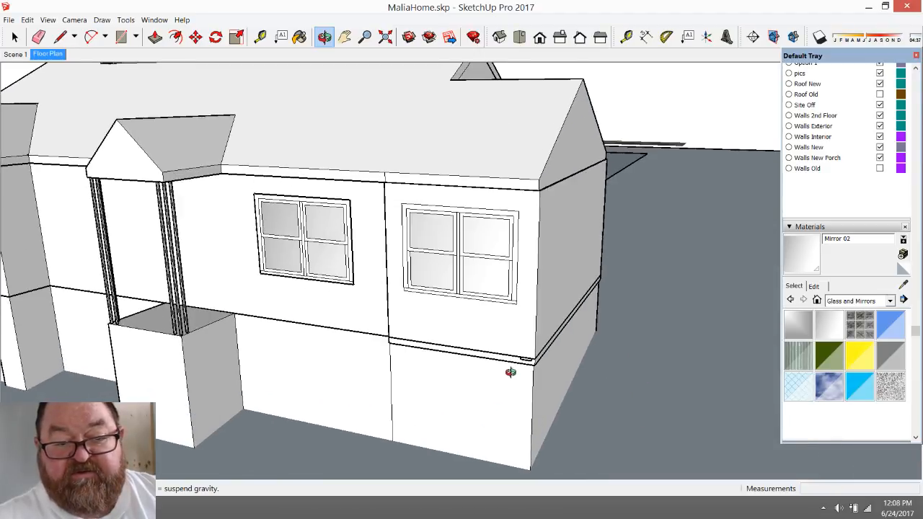
pyautogui.moveTo(511, 373); pyautogui.dragTo(489, 401, button='middle')
# - Hide the Walls New Porch layer to inspect the open porch at the corner, and show the layer again
pyautogui.click(790, 227)
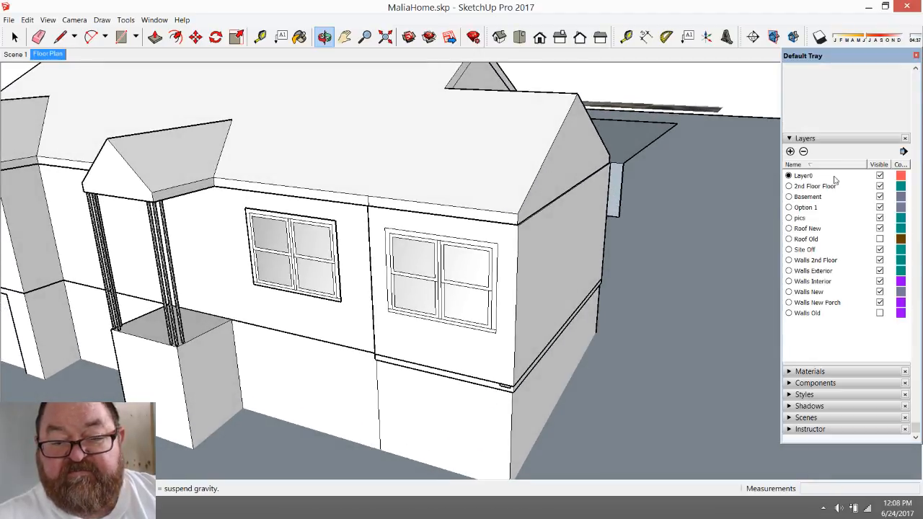
pyautogui.click(880, 303)
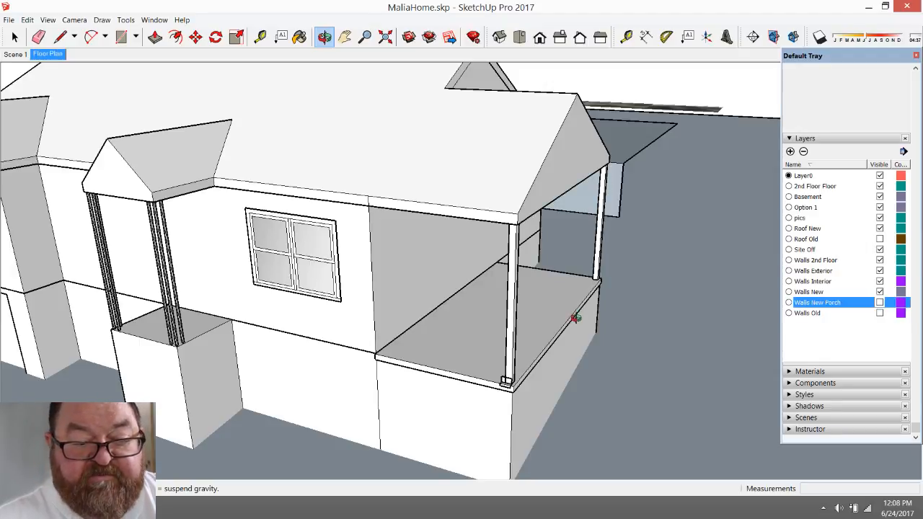
pyautogui.moveTo(576, 318); pyautogui.dragTo(551, 329)
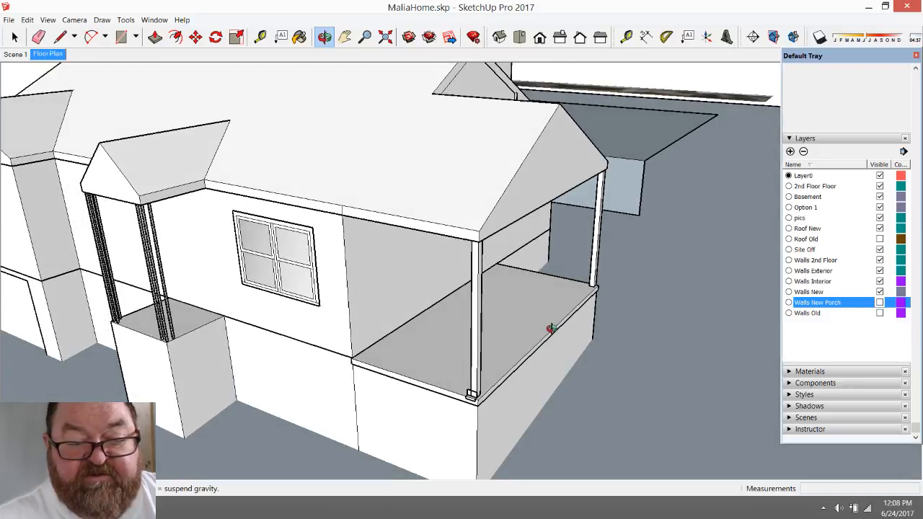
pyautogui.click(880, 302)
pyautogui.moveTo(509, 363); pyautogui.dragTo(580, 333)
pyautogui.scroll(-5, 559, 364)
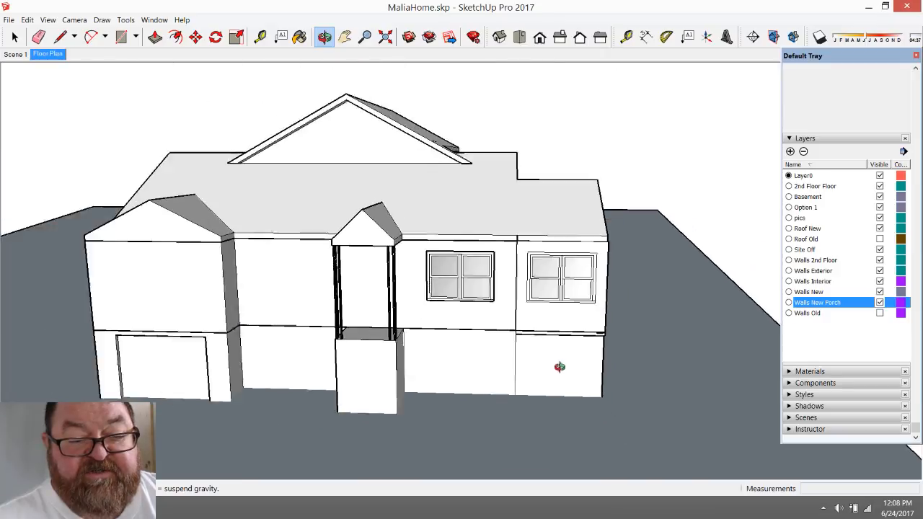
# - Copy the double window inside the front wall group about 15' 5 1/2" along the red axis to the wall left of the entry porch
pyautogui.moveTo(515, 314); pyautogui.dragTo(428, 345)
pyautogui.scroll(8, 428, 345)
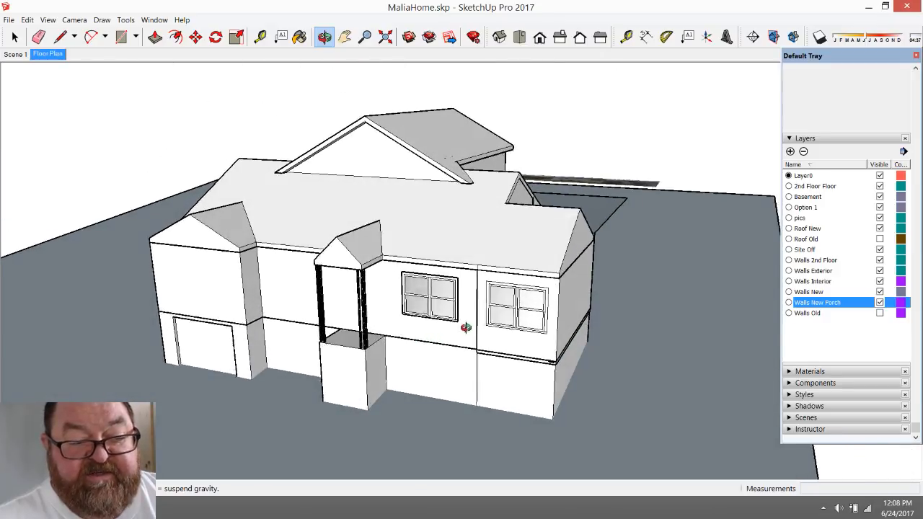
pyautogui.click(14, 38)
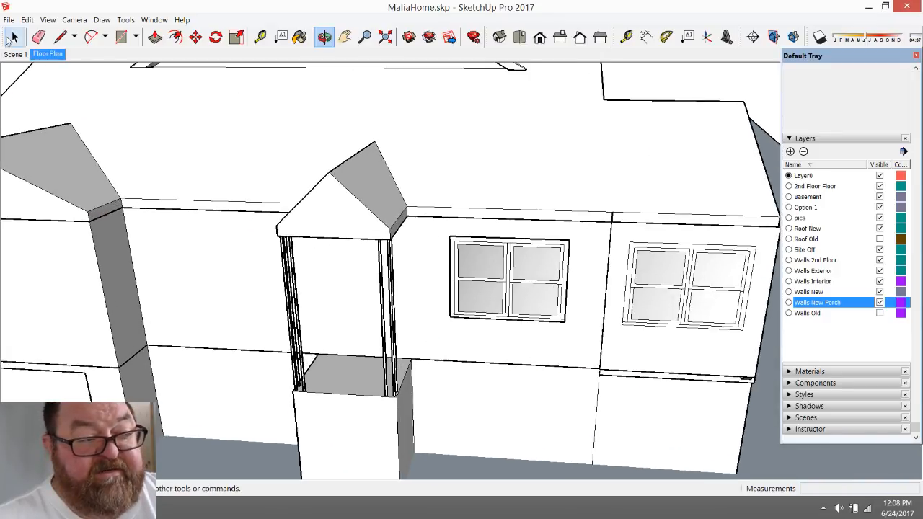
pyautogui.click(513, 300)
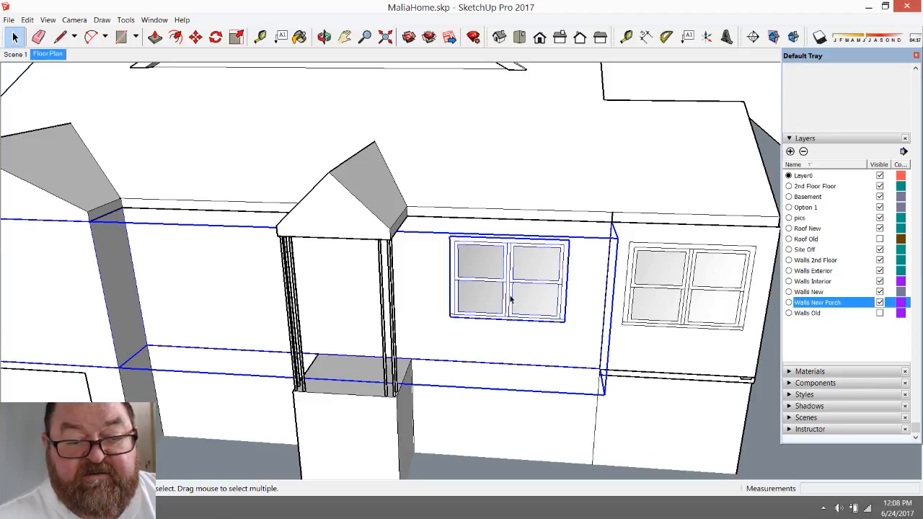
pyautogui.doubleClick(512, 300)
pyautogui.moveTo(445, 232); pyautogui.dragTo(585, 336)
pyautogui.scroll(2, 375, 286)
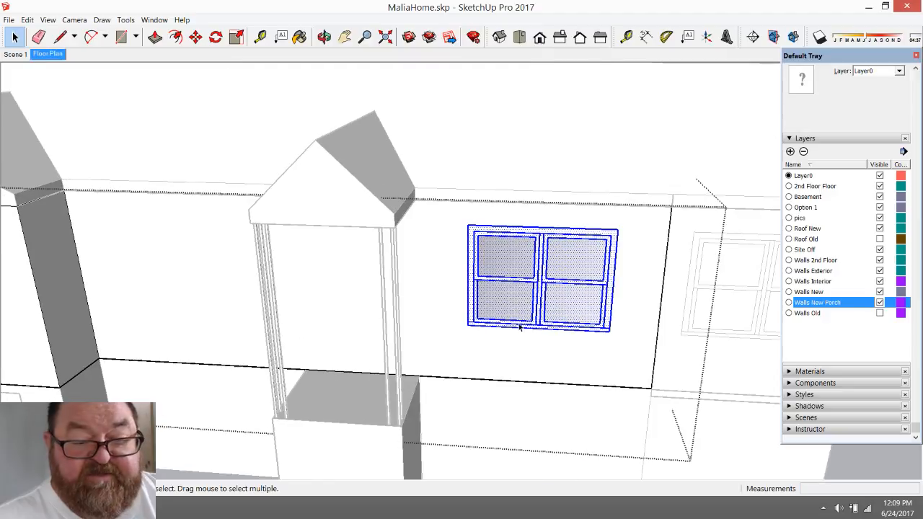
pyautogui.click(195, 37)
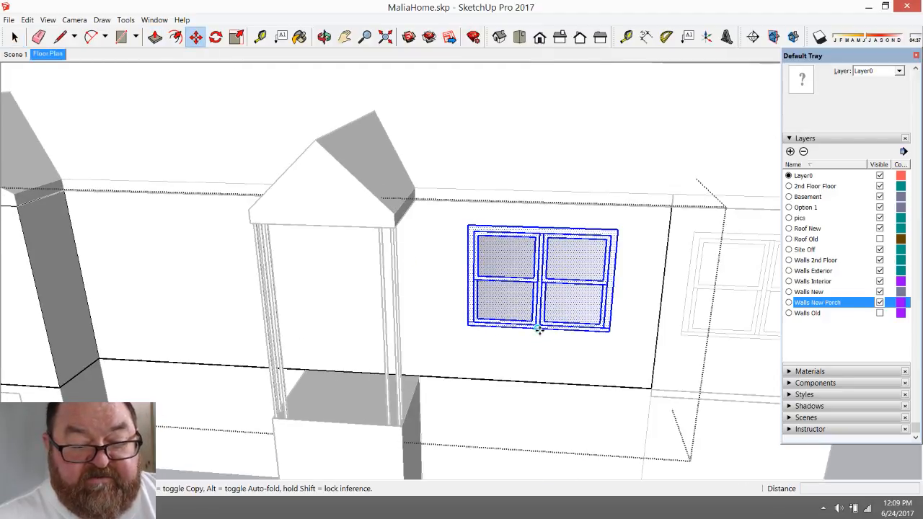
pyautogui.press('ctrl')
pyautogui.click(540, 330)
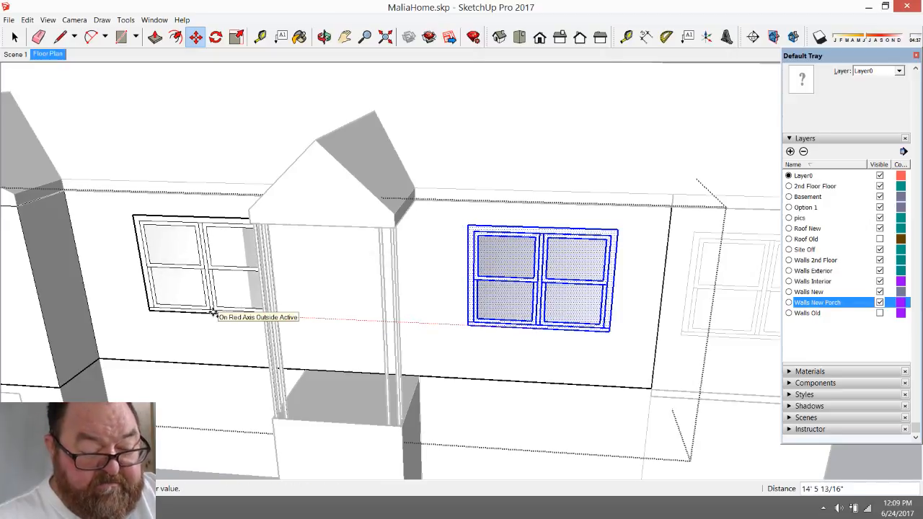
pyautogui.click(204, 363)
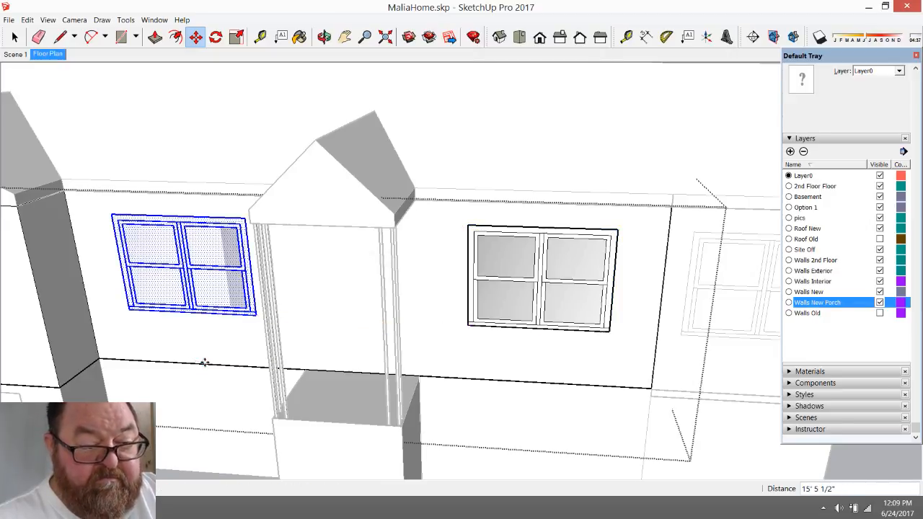
# - Place a vertical guide near the middle of the front wall behind the entry porch, measured from the wall's left edge
pyautogui.scroll(-2, 384, 331)
pyautogui.click(324, 37)
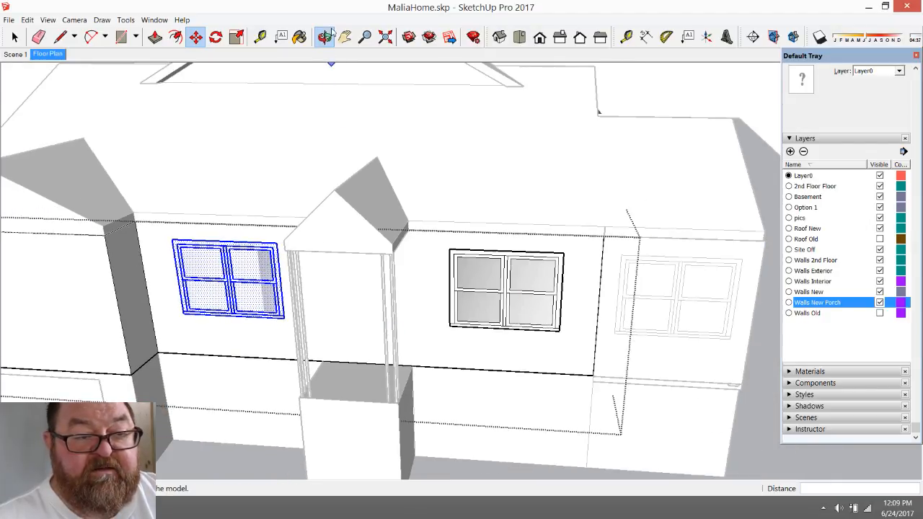
pyautogui.moveTo(433, 166); pyautogui.dragTo(415, 348)
pyautogui.scroll(2, 415, 348)
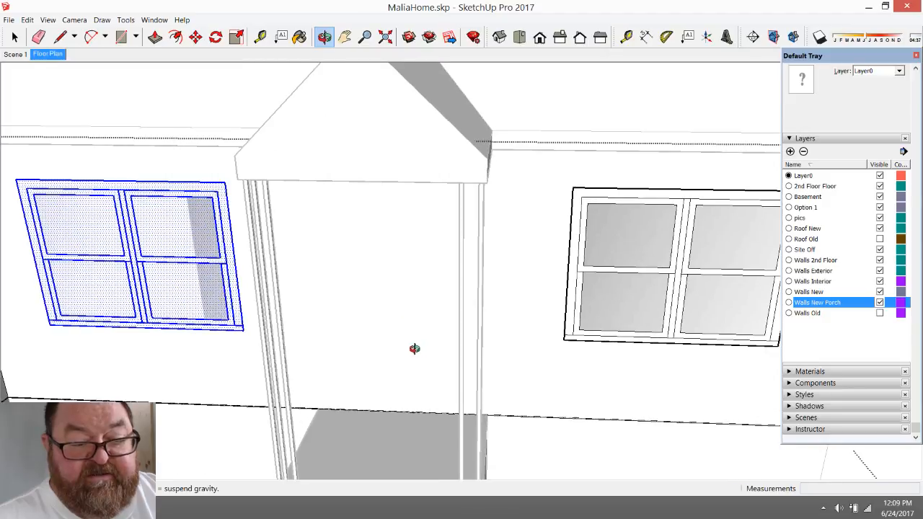
pyautogui.click(260, 37)
pyautogui.scroll(-2, 284, 99)
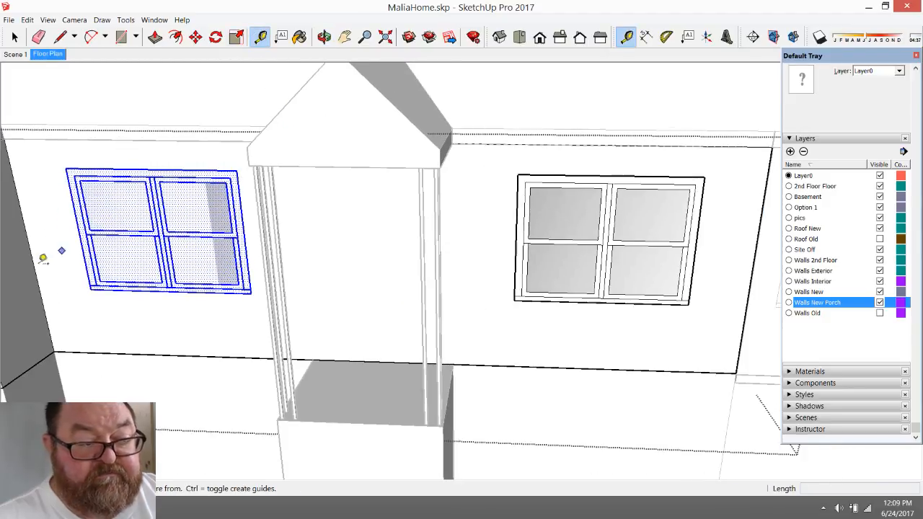
pyautogui.click(36, 275)
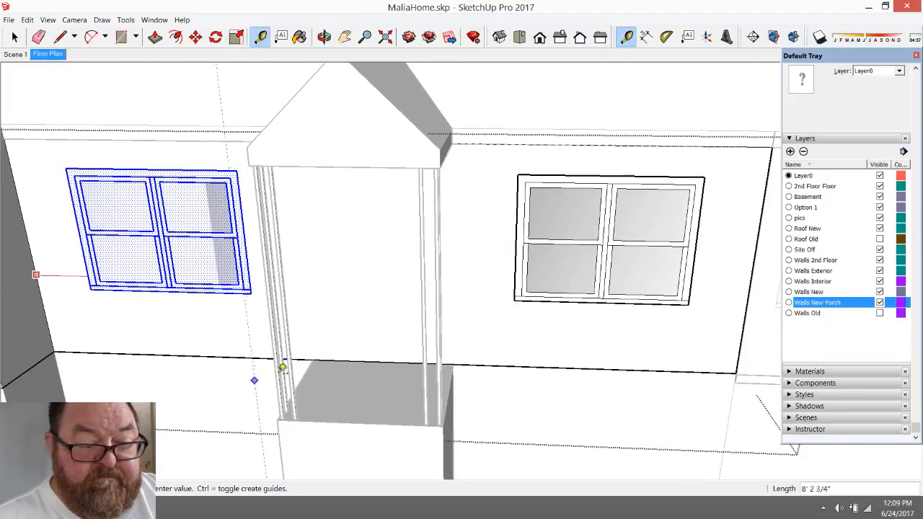
pyautogui.click(383, 363)
# - Try to offset a vertical guide 36 inches to the left of the center guide behind the entry porch
pyautogui.scroll(1, 322, 374)
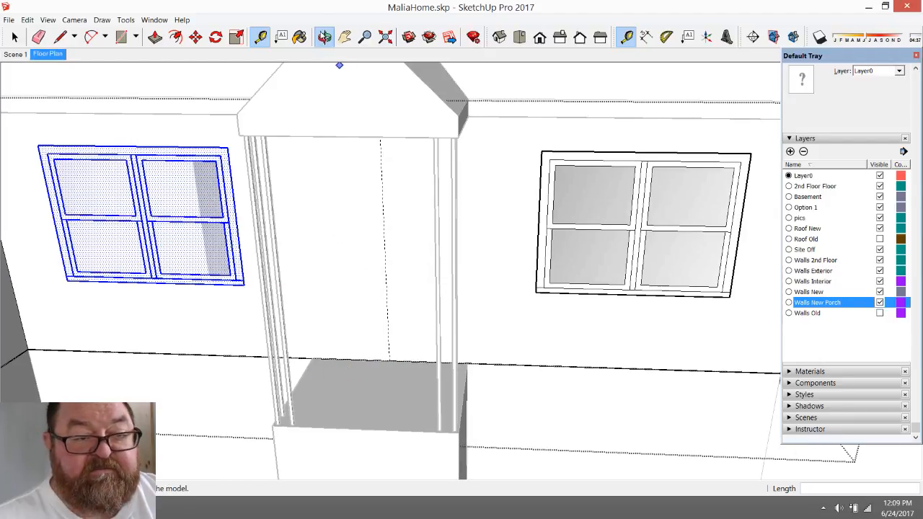
pyautogui.click(324, 37)
pyautogui.moveTo(433, 175); pyautogui.dragTo(394, 192)
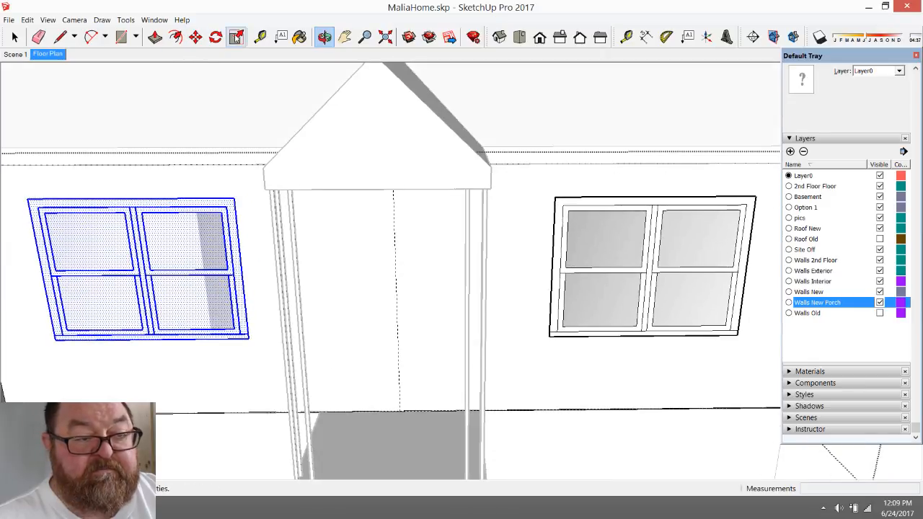
pyautogui.click(261, 37)
pyautogui.scroll(2, 399, 362)
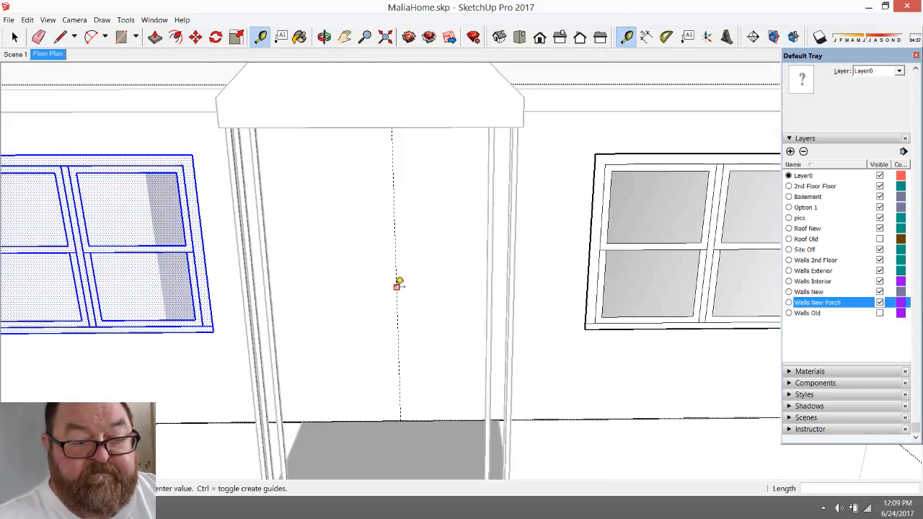
pyautogui.click(397, 287)
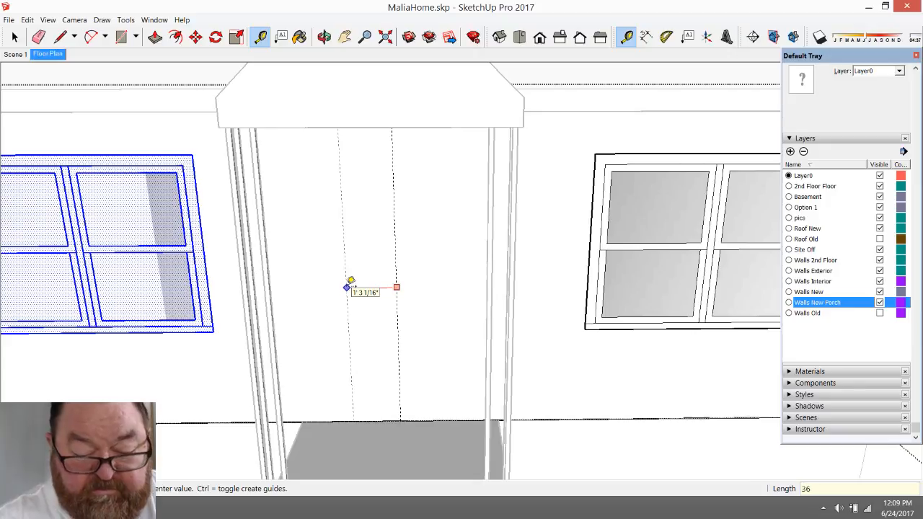
pyautogui.write('36')
pyautogui.press('Return')
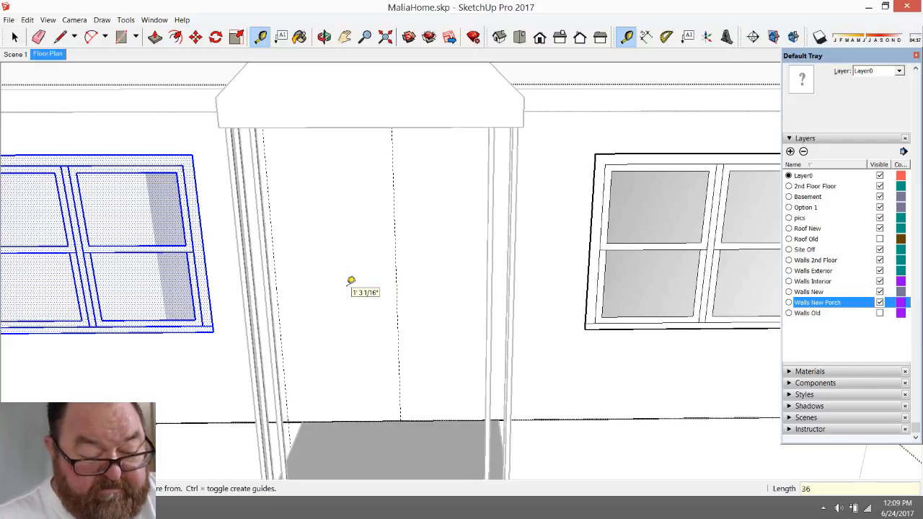
# - Place vertical guides 18 inches to each side of the center guide on the wall behind the entry porch
pyautogui.click(396, 241)
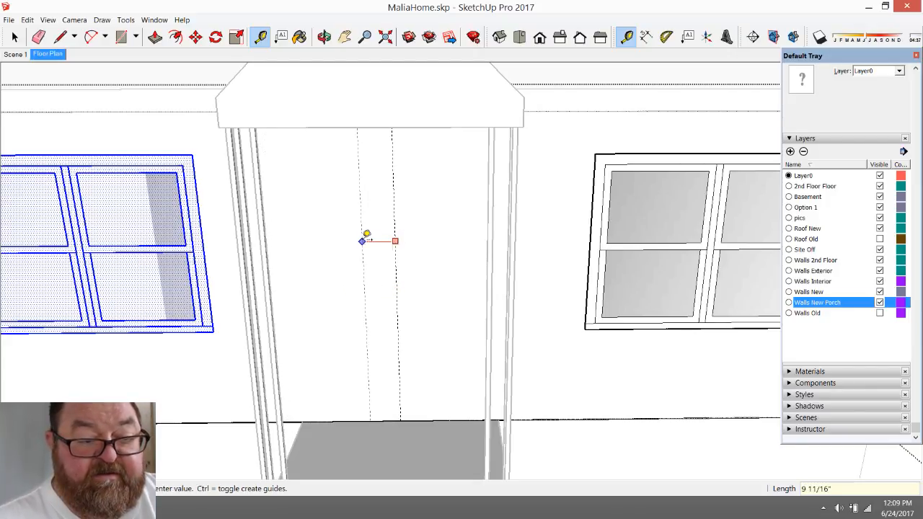
pyautogui.write('18')
pyautogui.press('Return')
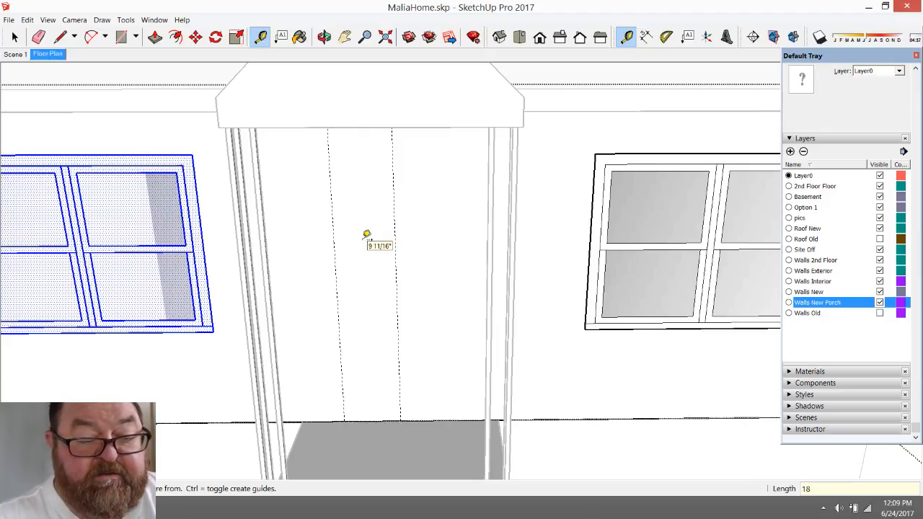
pyautogui.click(396, 241)
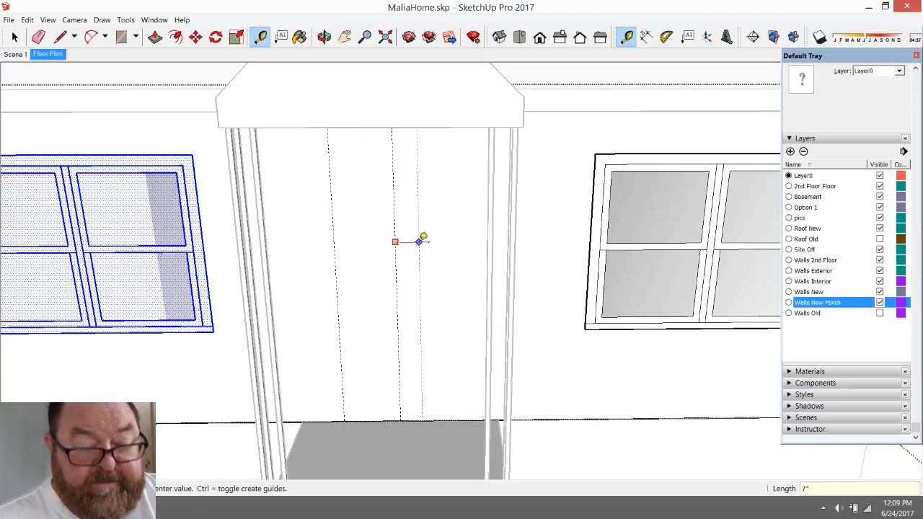
pyautogui.write('18')
pyautogui.press('Return')
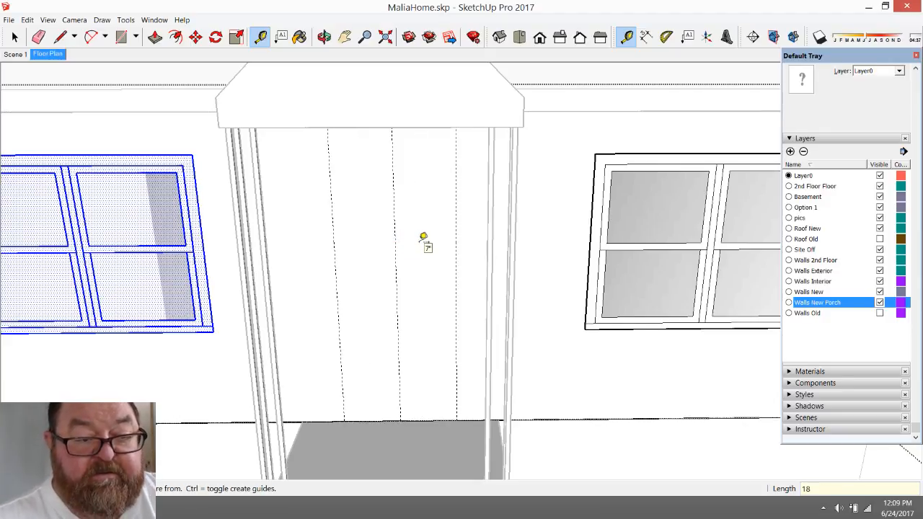
# - Draw a 6'8" by 36" door rectangle on the wall behind the porch, from the floor line between the two outer guides
pyautogui.click(122, 36)
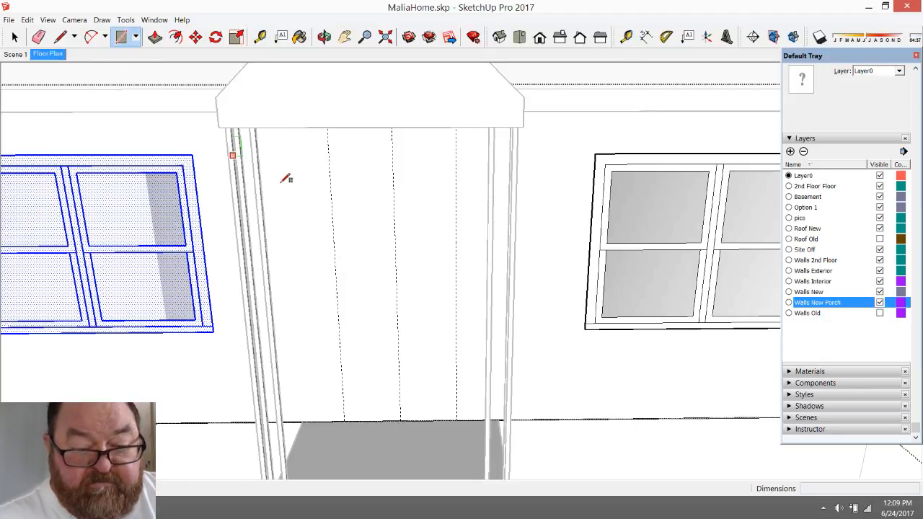
pyautogui.scroll(2, 483, 458)
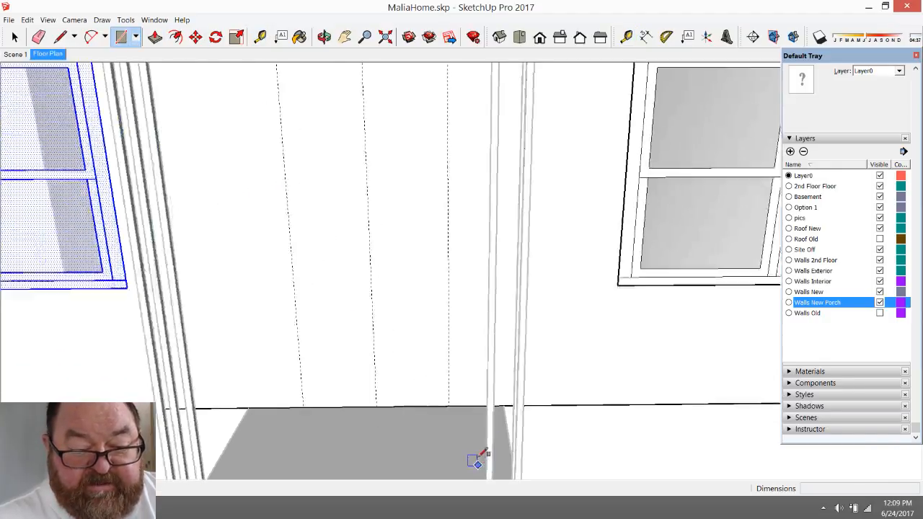
pyautogui.scroll(1, 498, 433)
pyautogui.click(506, 401)
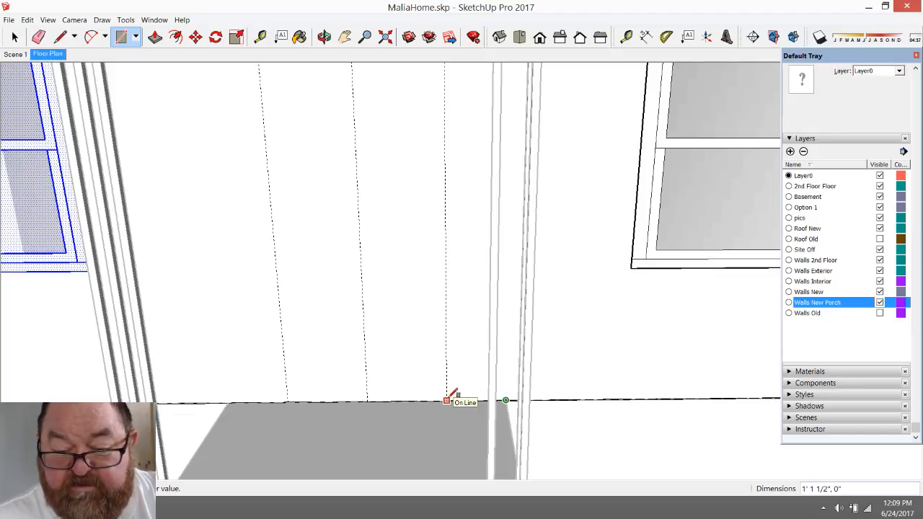
pyautogui.click(228, 403)
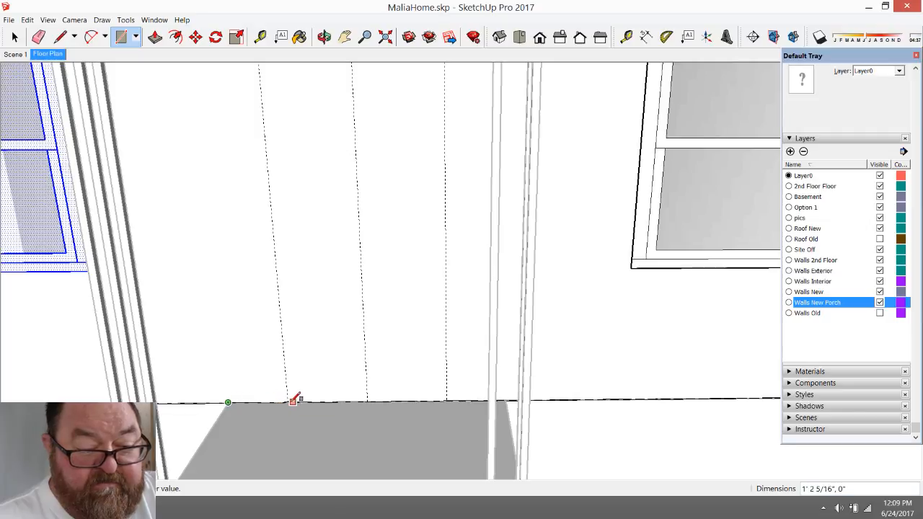
pyautogui.press('Escape')
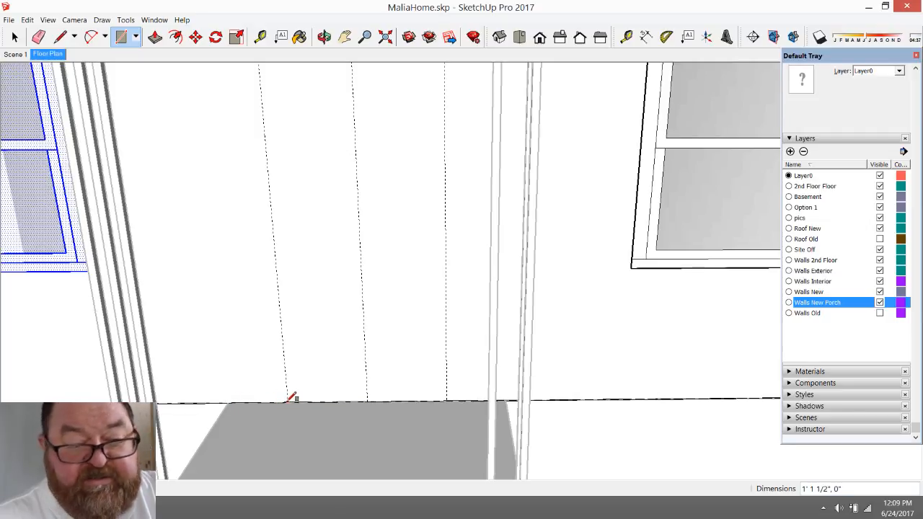
pyautogui.scroll(-1, 336, 431)
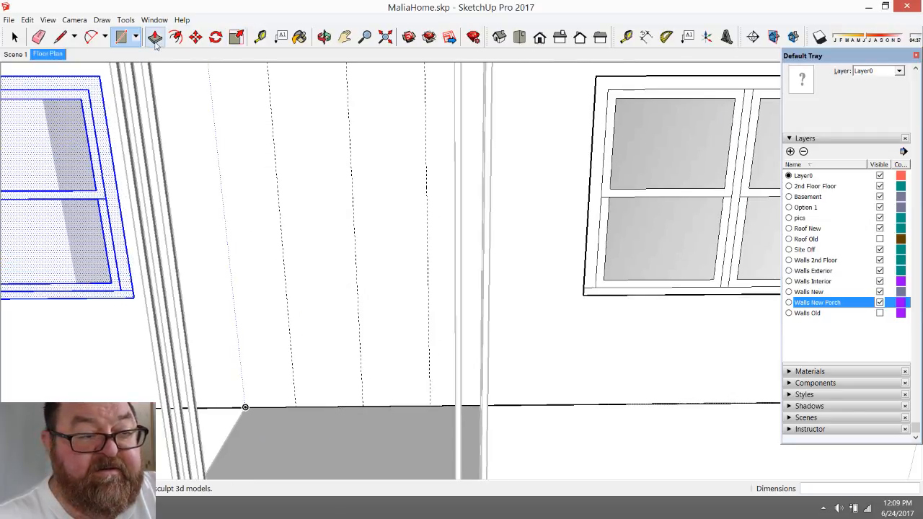
pyautogui.click(296, 407)
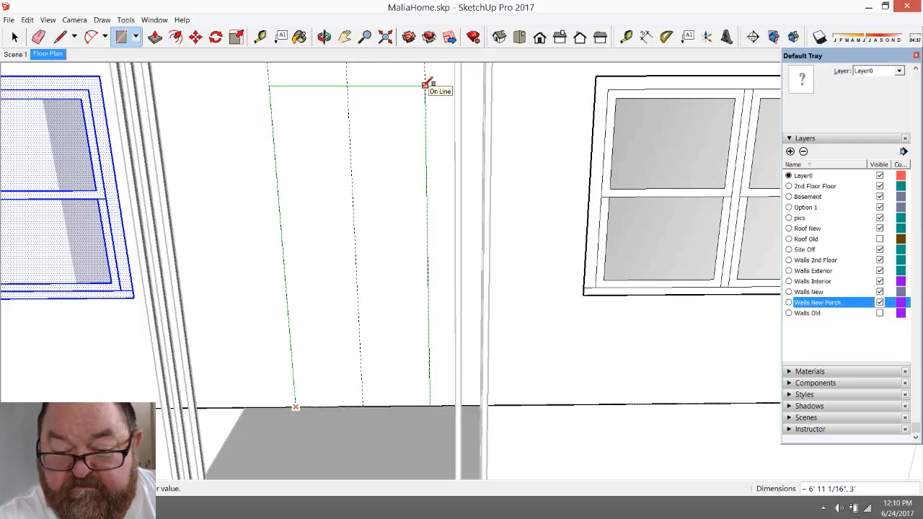
pyautogui.write('6')
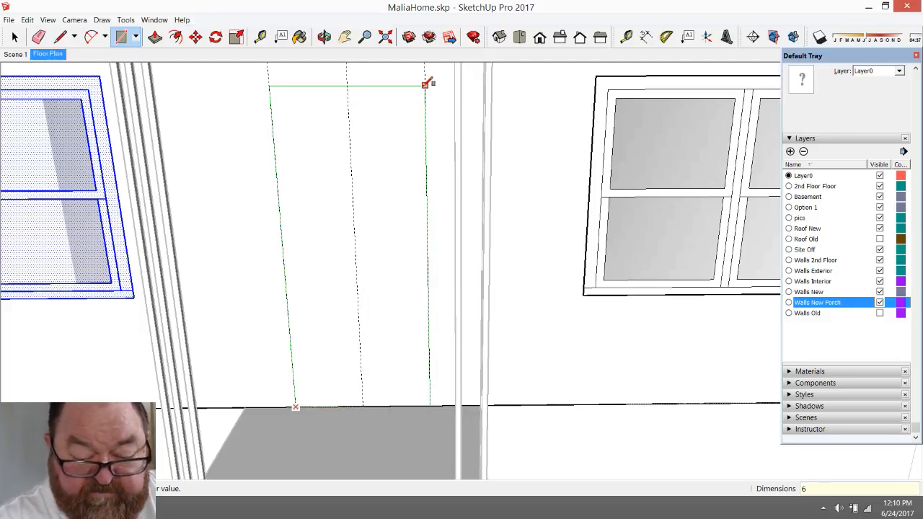
pyautogui.write("'8,36")
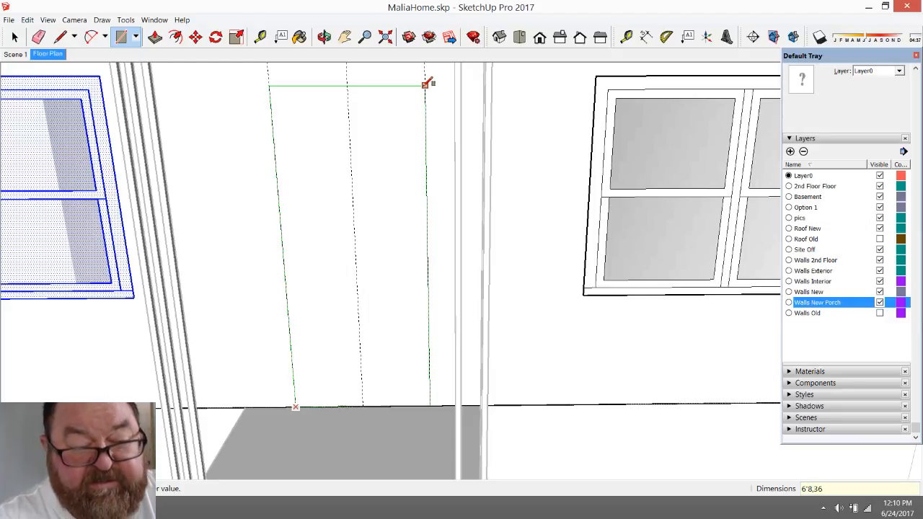
pyautogui.press('Return')
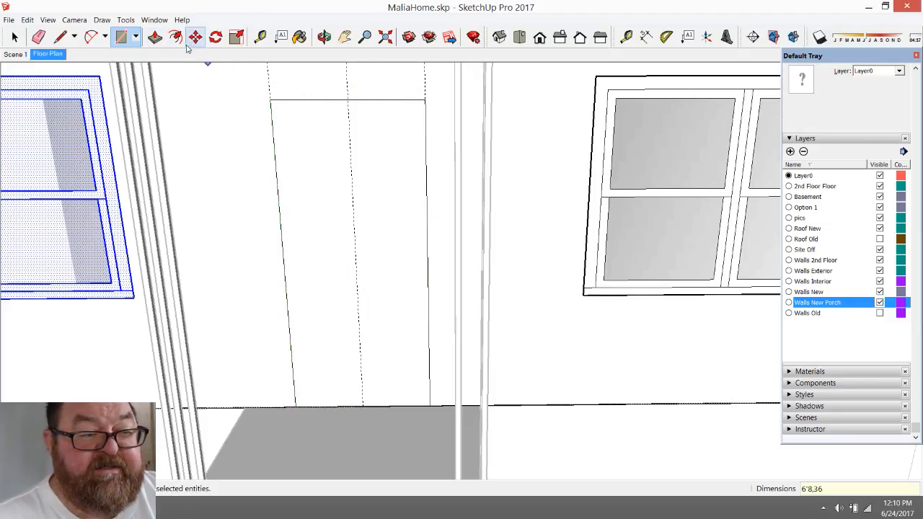
# - Place guides 3 inches outside the left, top and right edges of the door rectangle for its trim
pyautogui.click(260, 36)
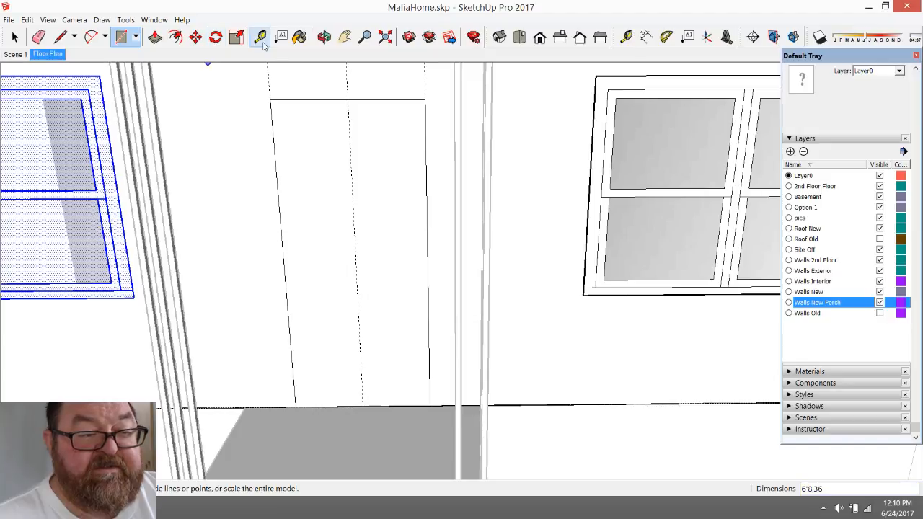
pyautogui.click(275, 121)
pyautogui.write('3')
pyautogui.press('Return')
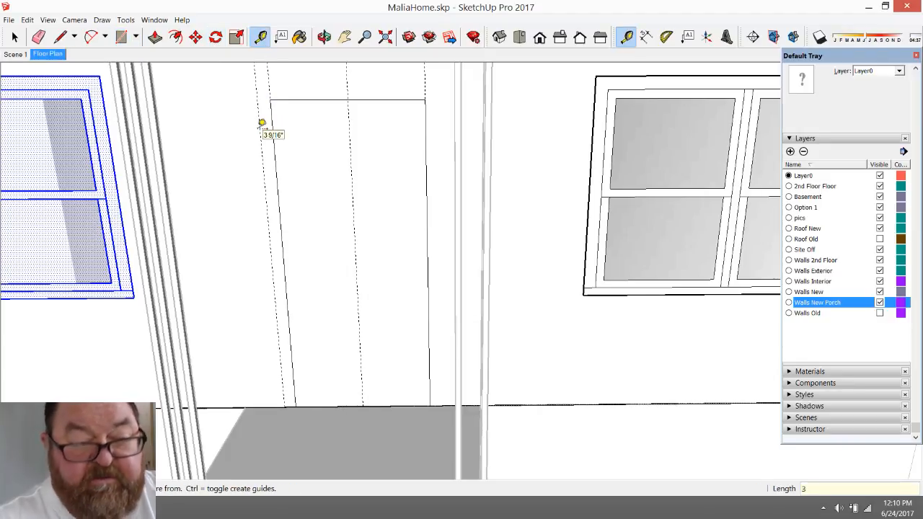
pyautogui.click(316, 99)
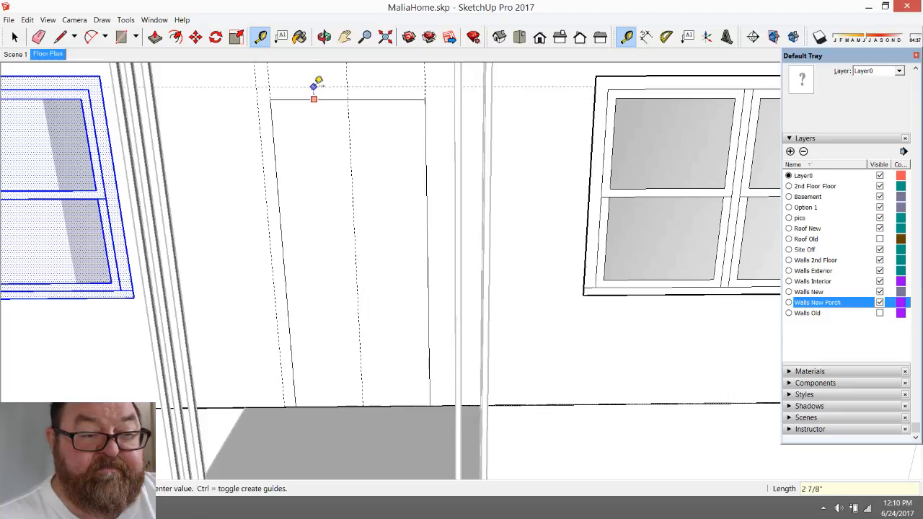
pyautogui.click(318, 80)
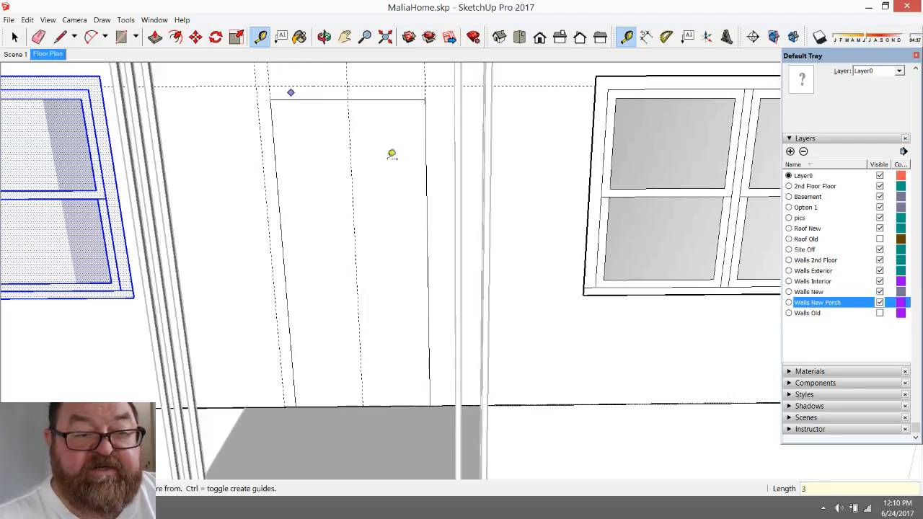
pyautogui.click(428, 145)
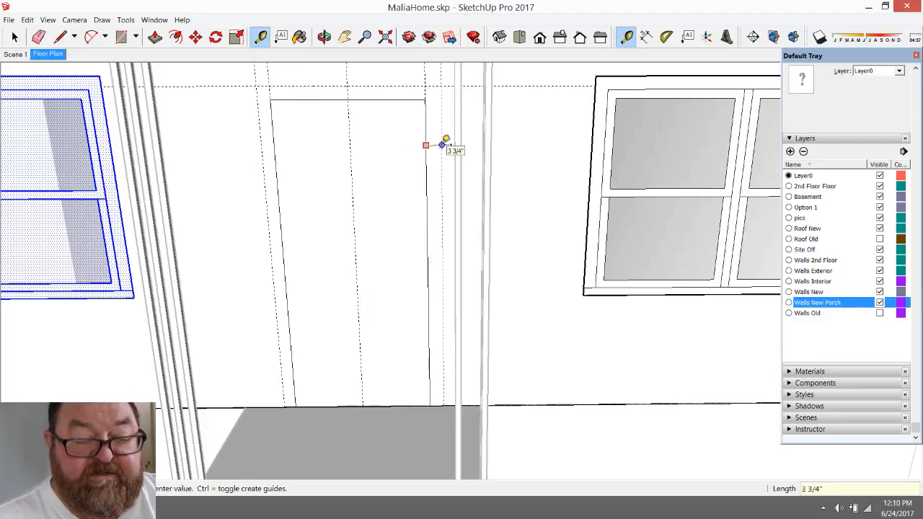
pyautogui.write('3')
pyautogui.press('Return')
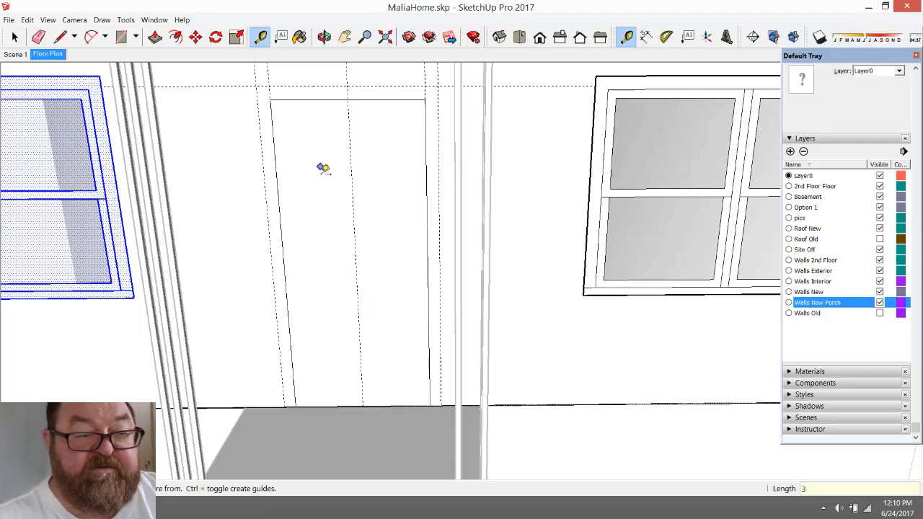
# - Draw the outer door trim outline with lines along the guides, up one side, across the top and down to the floor
pyautogui.click(67, 38)
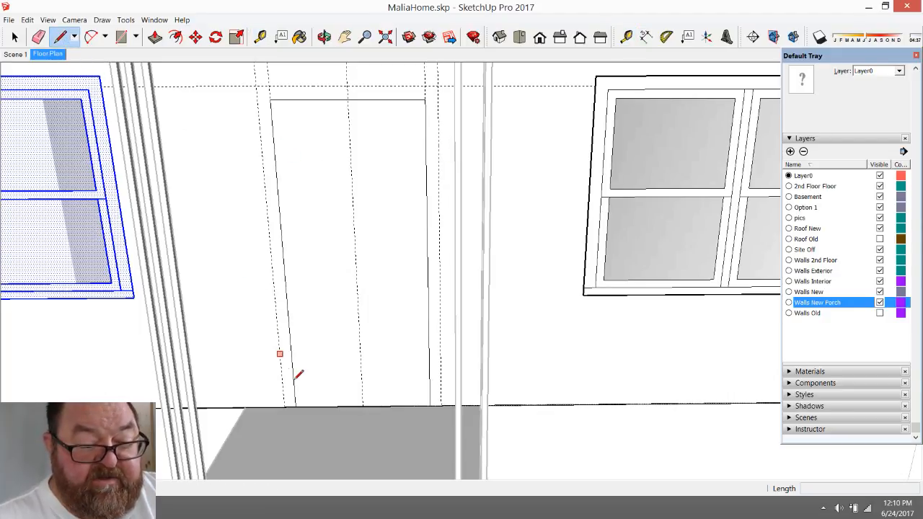
pyautogui.click(285, 406)
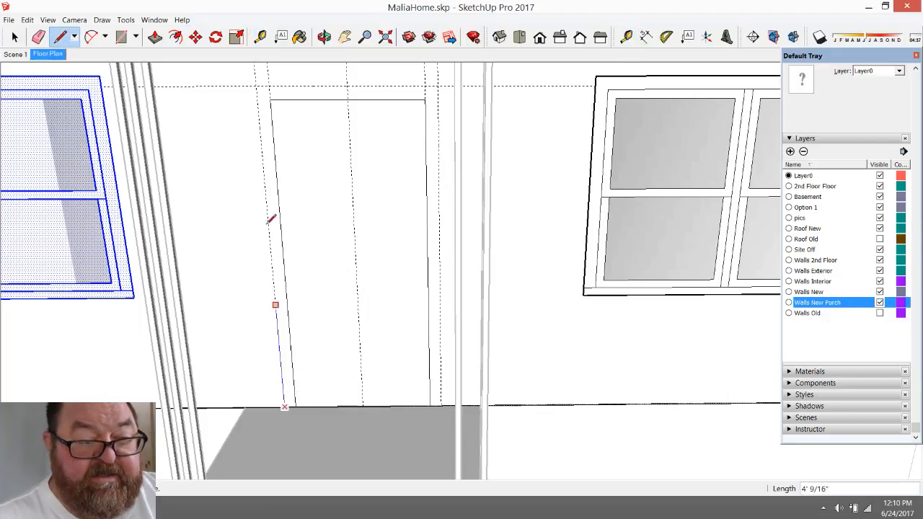
pyautogui.click(257, 86)
pyautogui.click(438, 85)
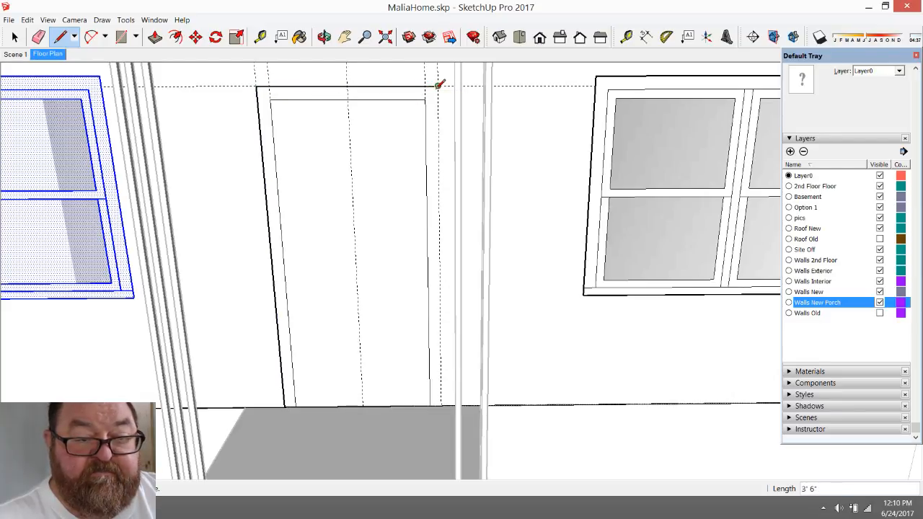
pyautogui.click(440, 406)
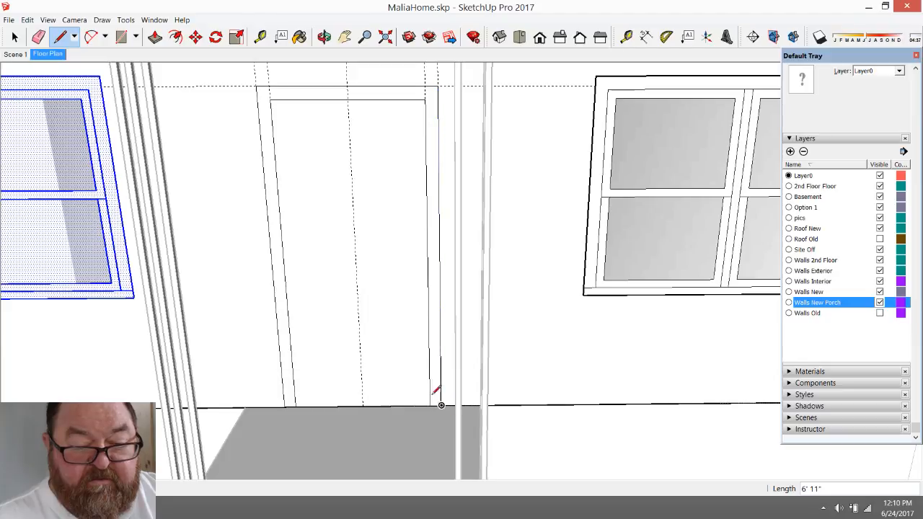
# - Erase the construction guides around the entry door and its trim
pyautogui.click(38, 36)
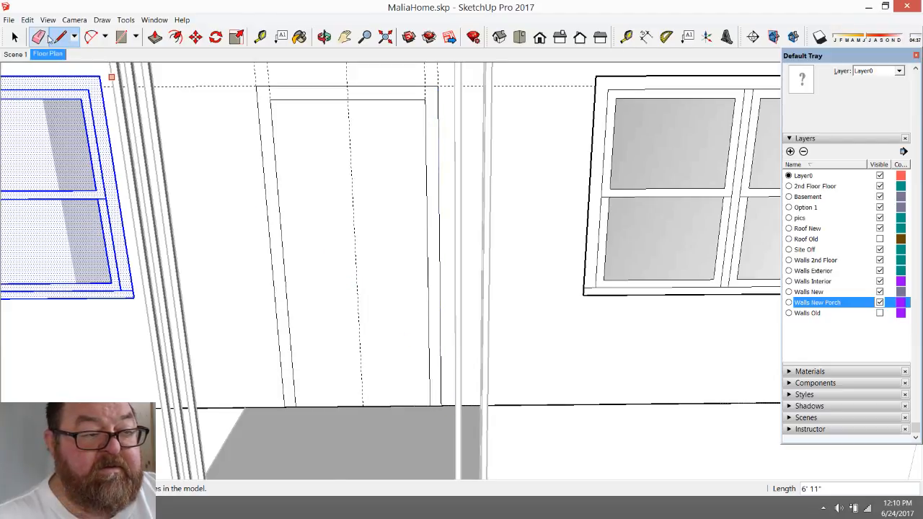
pyautogui.click(347, 93)
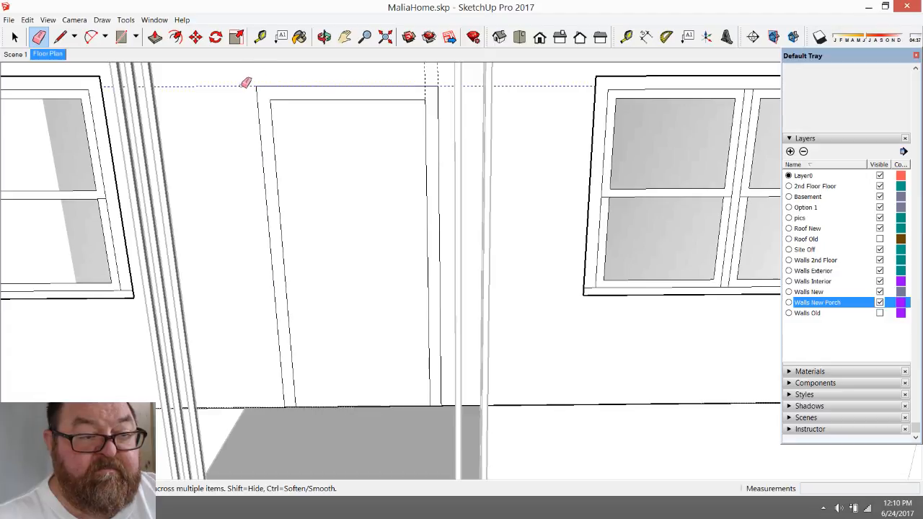
pyautogui.click(244, 86)
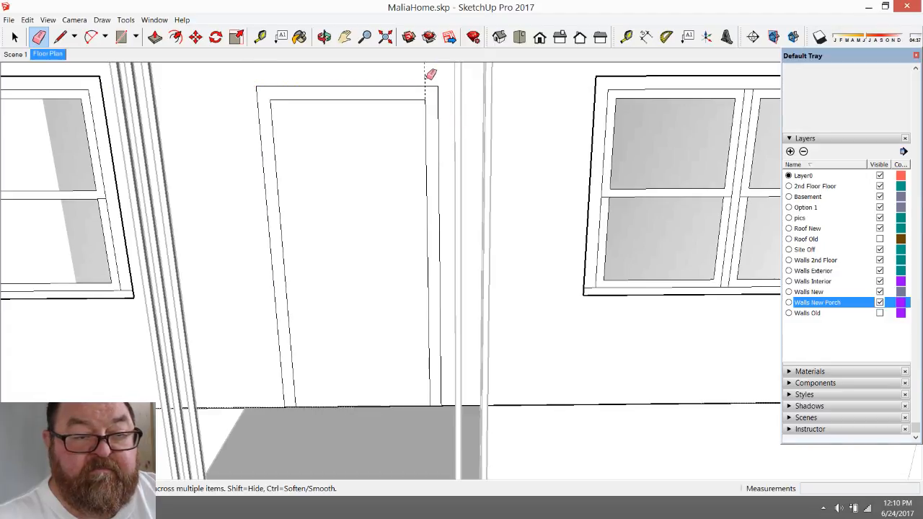
# - Examine the front photo of the existing house around the entry door, porch and windows, and return to the modelled garage wing
pyautogui.scroll(-5, 425, 217)
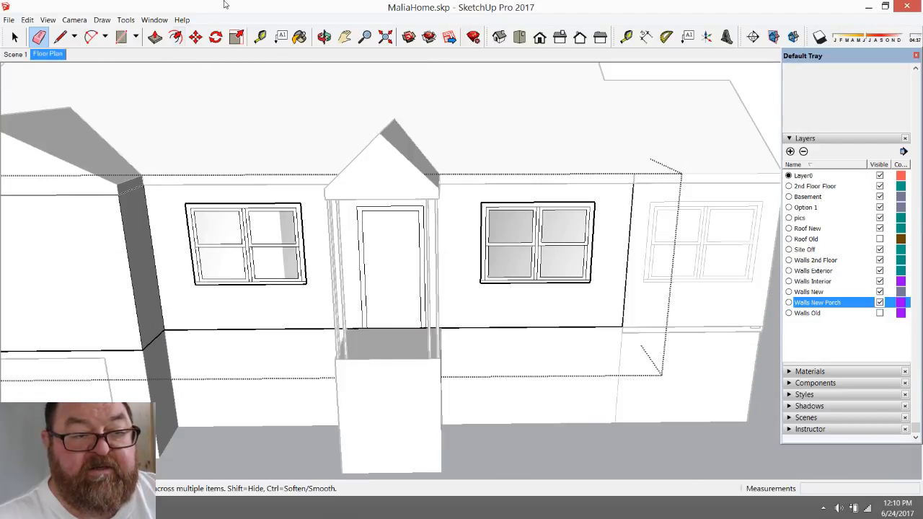
pyautogui.click(325, 36)
pyautogui.moveTo(318, 115)
pyautogui.mouseDown()
pyautogui.moveTo(281, 219)
pyautogui.moveTo(417, 315)
pyautogui.mouseUp()
pyautogui.scroll(-5, 417, 314)
pyautogui.moveTo(363, 300); pyautogui.dragTo(367, 480)
pyautogui.scroll(10, 426, 148)
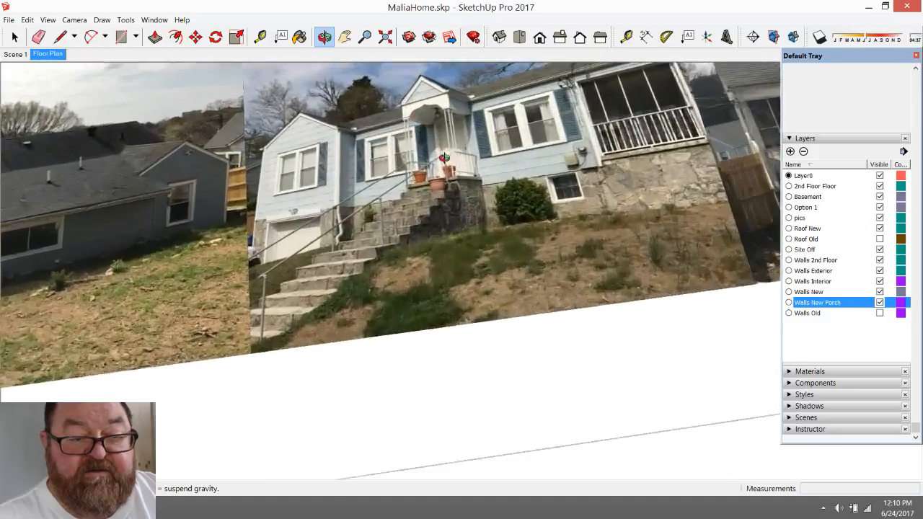
pyautogui.scroll(5, 445, 148)
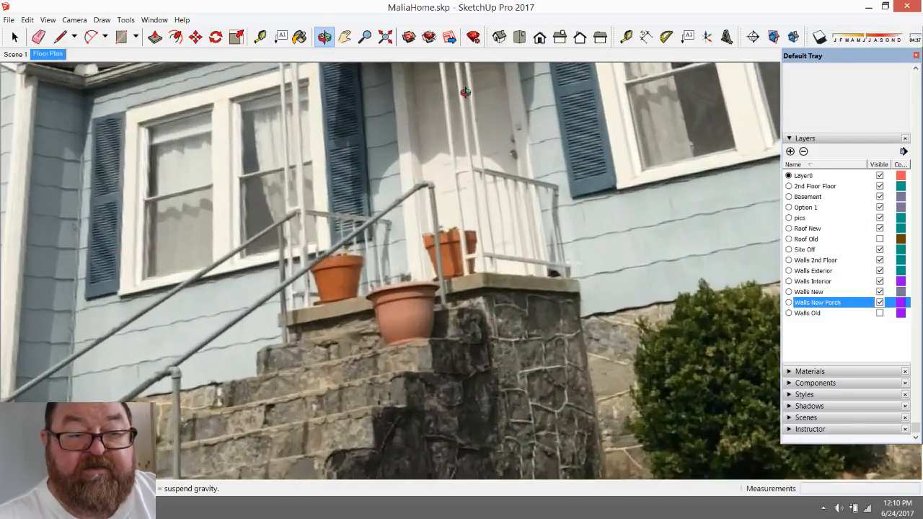
pyautogui.scroll(-5, 470, 183)
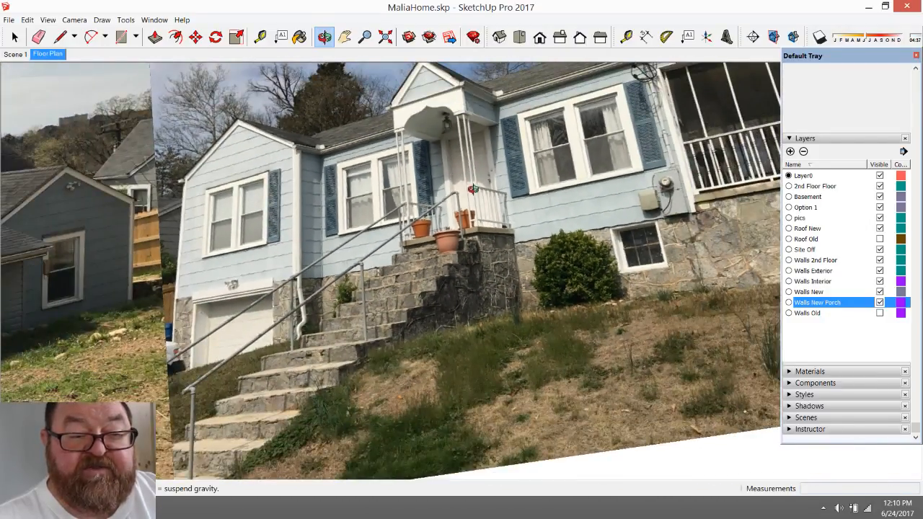
pyautogui.scroll(-1, 464, 177)
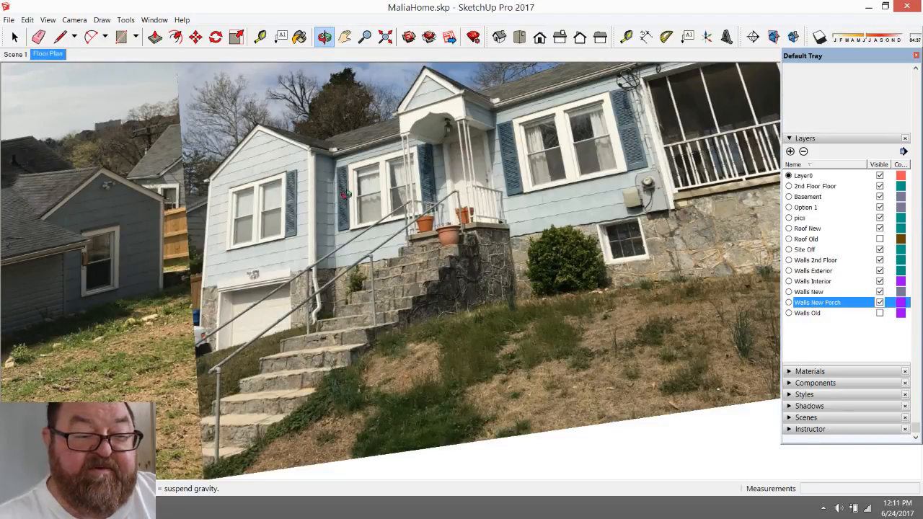
pyautogui.scroll(-10, 349, 210)
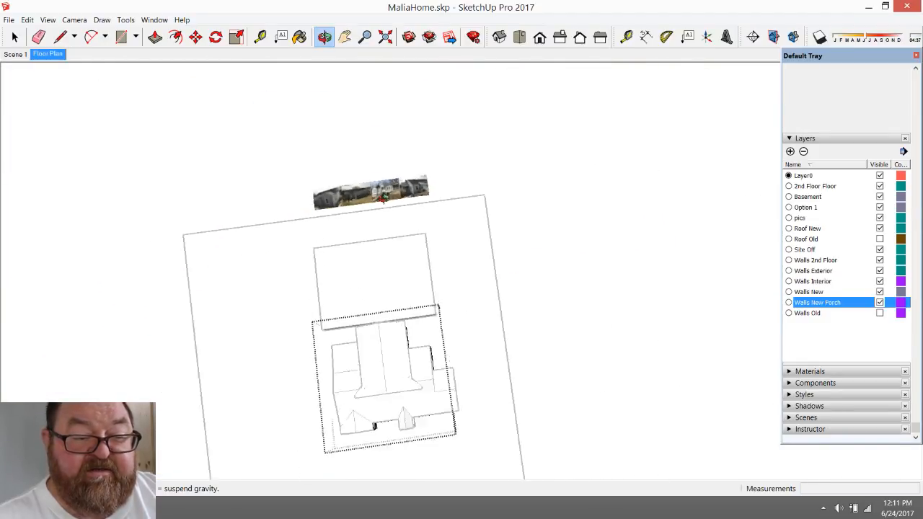
pyautogui.moveTo(325, 326); pyautogui.dragTo(326, 289)
pyautogui.scroll(6, 305, 373)
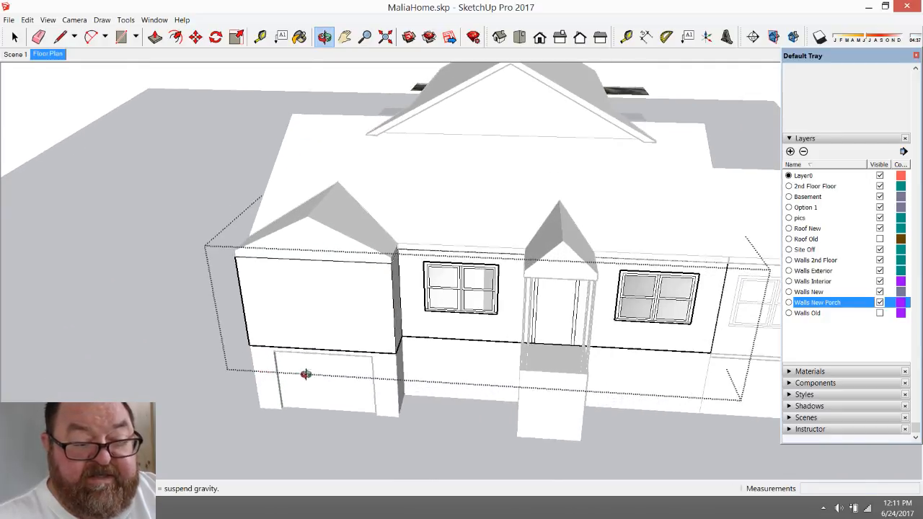
pyautogui.click(15, 37)
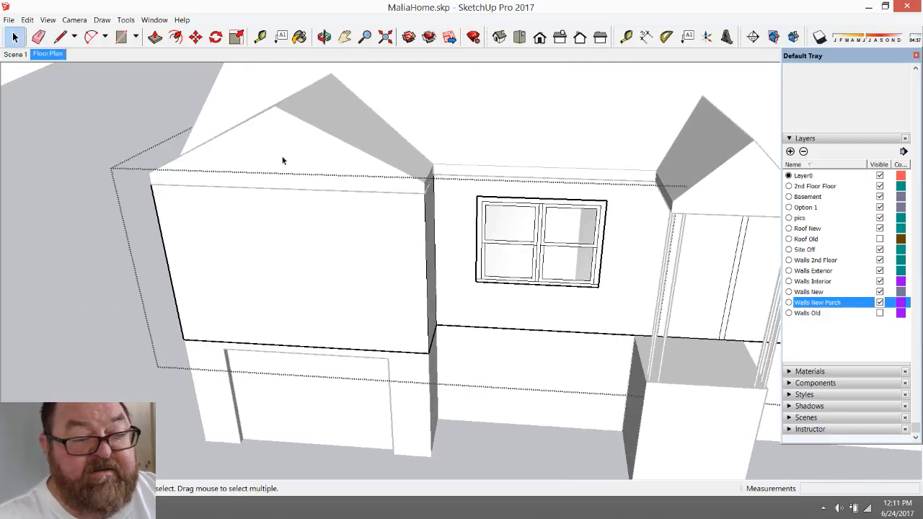
# - Select the whole double window between the garage wing and the porch and paint it with the Mirror 02 material
pyautogui.moveTo(526, 223); pyautogui.dragTo(627, 315)
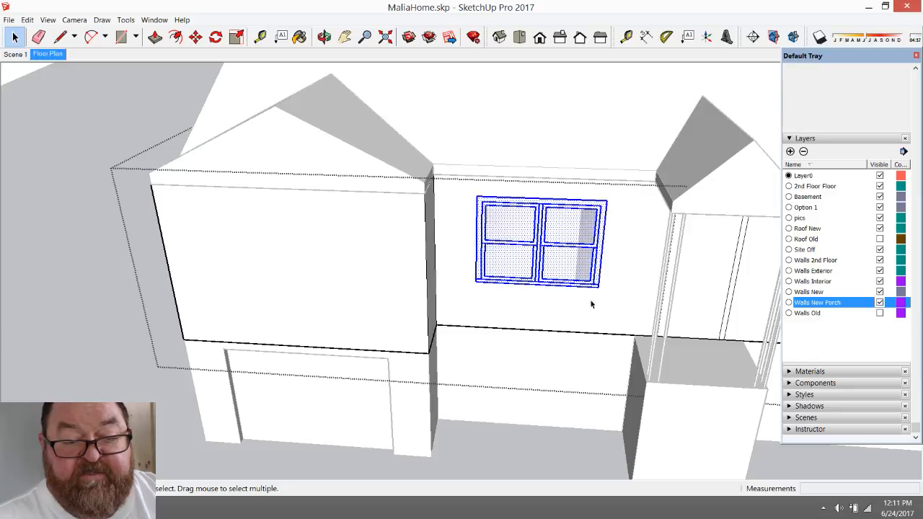
pyautogui.scroll(3, 523, 299)
pyautogui.press('b')
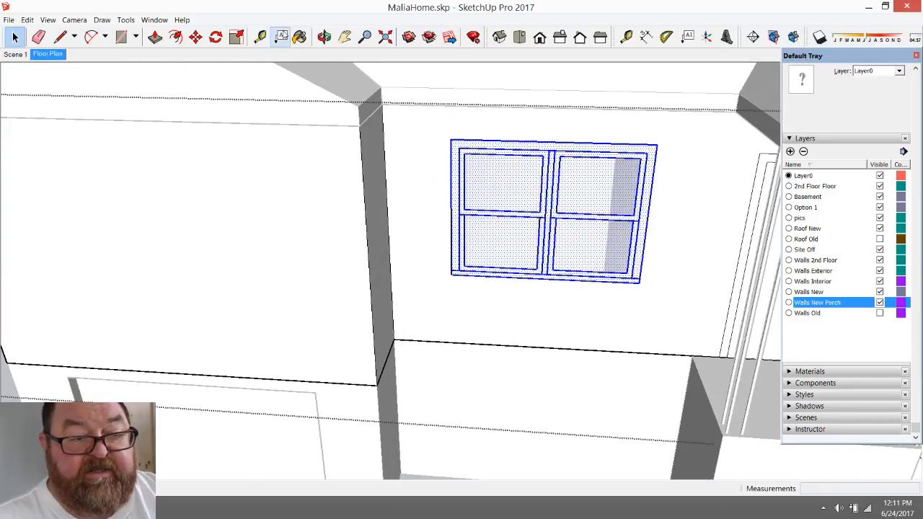
pyautogui.click(593, 178)
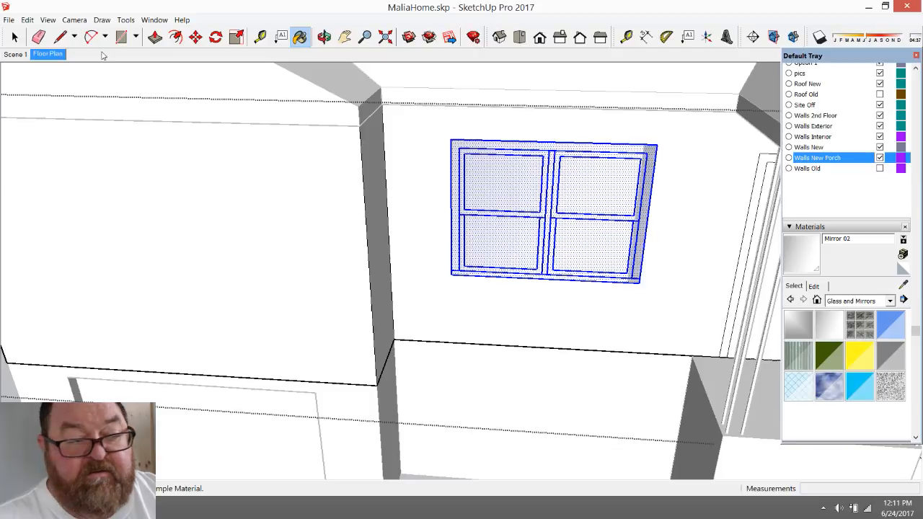
pyautogui.click(14, 37)
pyautogui.click(409, 144)
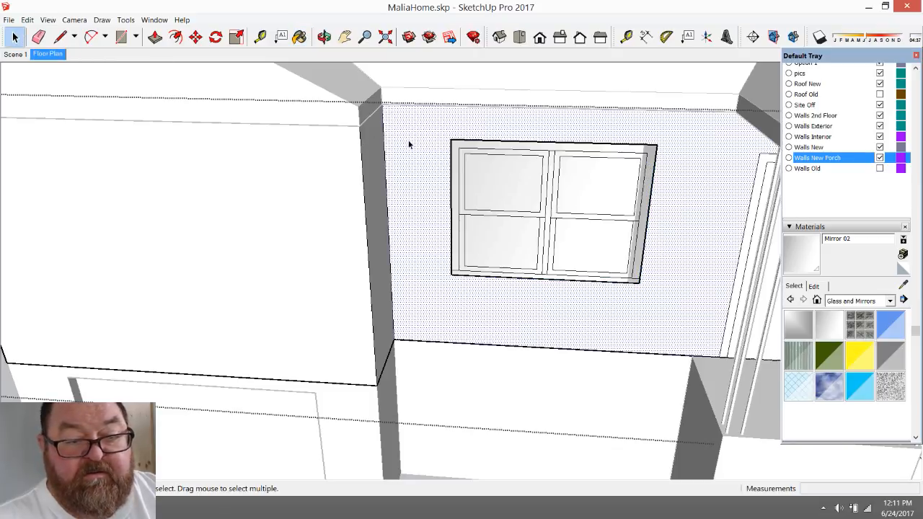
# - Sample the default material from the front wall and repaint that window's trim, right-hand frame and sill with it
pyautogui.click(651, 167)
pyautogui.scroll(3, 650, 171)
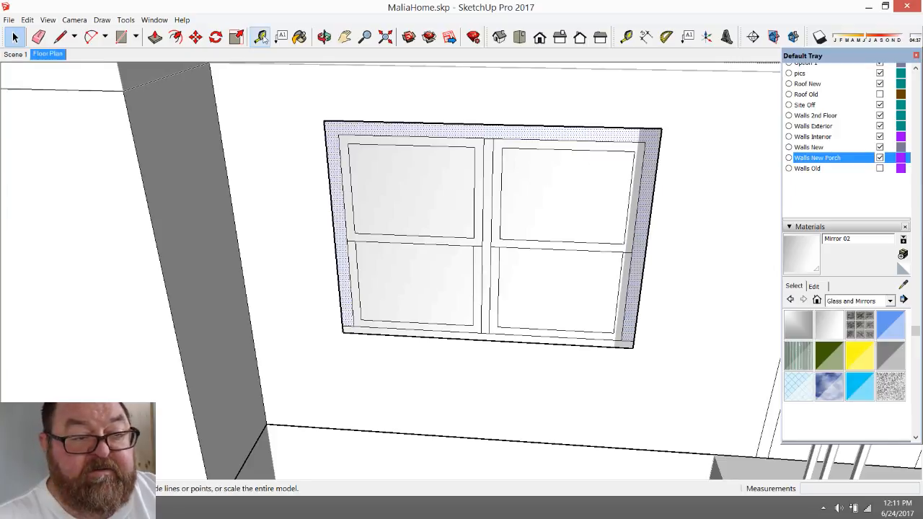
pyautogui.click(299, 37)
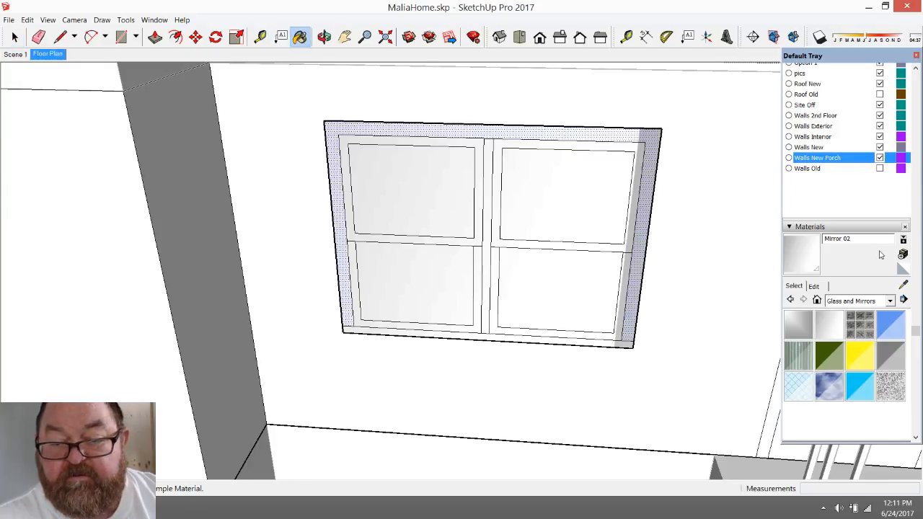
pyautogui.click(905, 285)
pyautogui.click(685, 181)
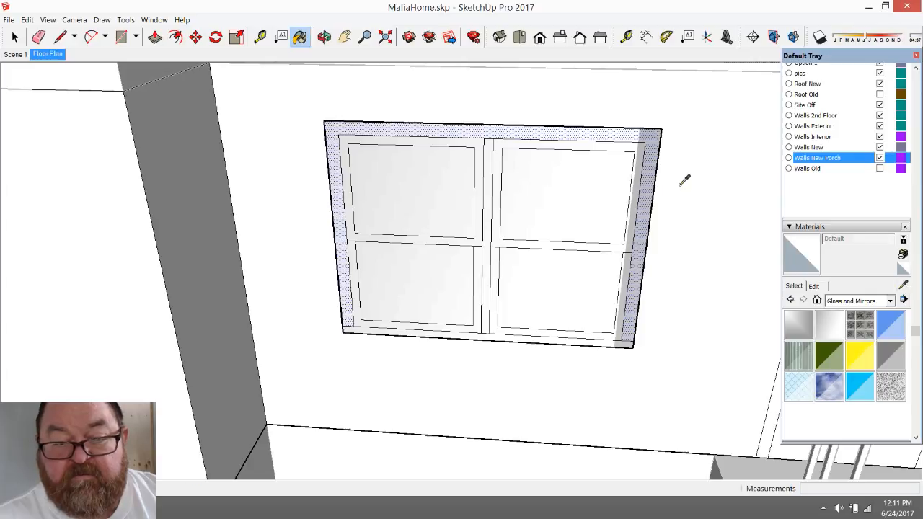
pyautogui.click(657, 139)
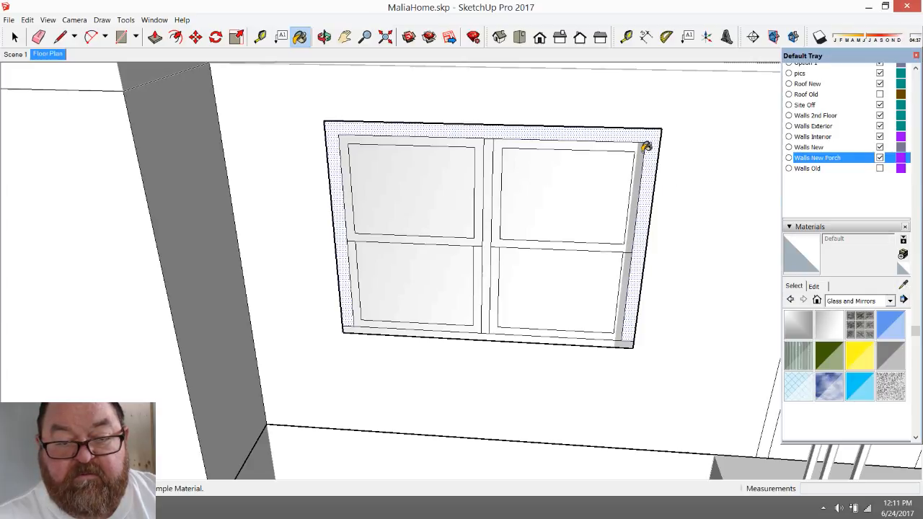
pyautogui.click(647, 147)
pyautogui.click(629, 261)
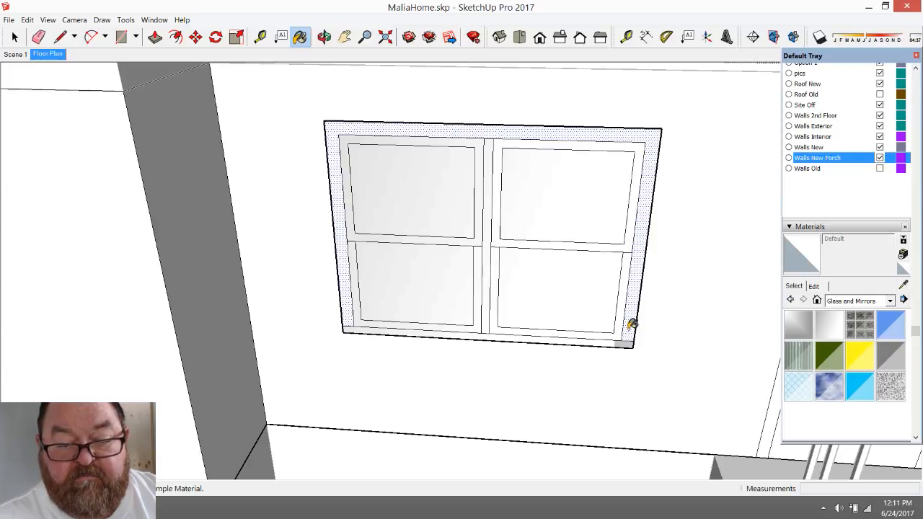
pyautogui.click(628, 339)
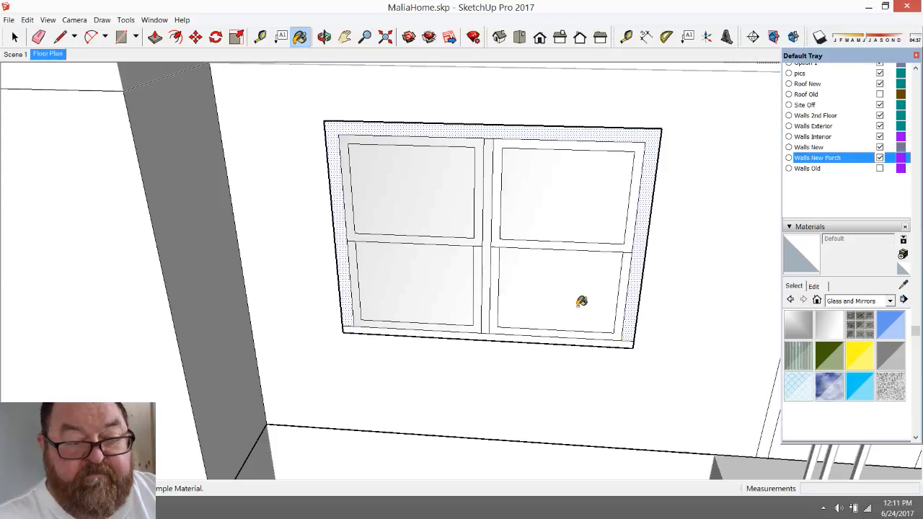
pyautogui.scroll(-2, 561, 296)
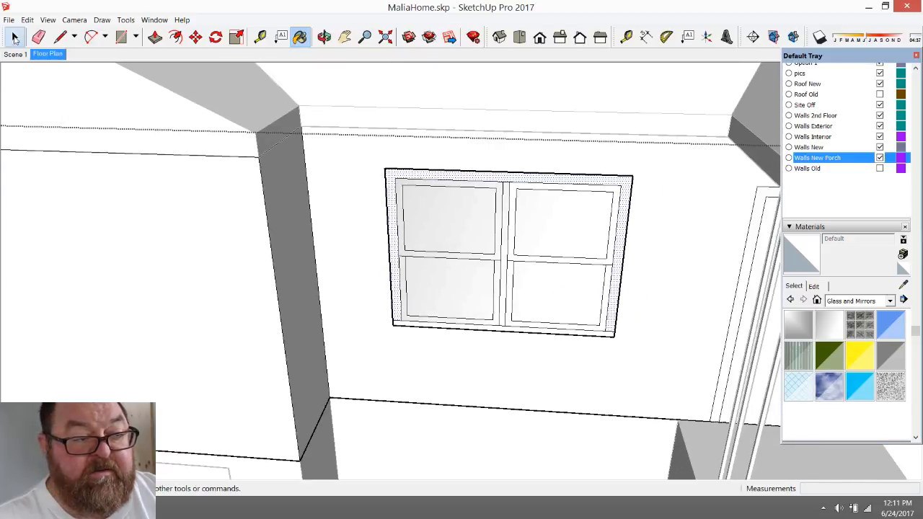
# - Copy the double window by its bottom midpoint onto the garage wing's upper front wall, about 11' 6 1/4" away
pyautogui.click(14, 37)
pyautogui.click(345, 156)
pyautogui.scroll(-3, 368, 180)
pyautogui.scroll(-3, 371, 183)
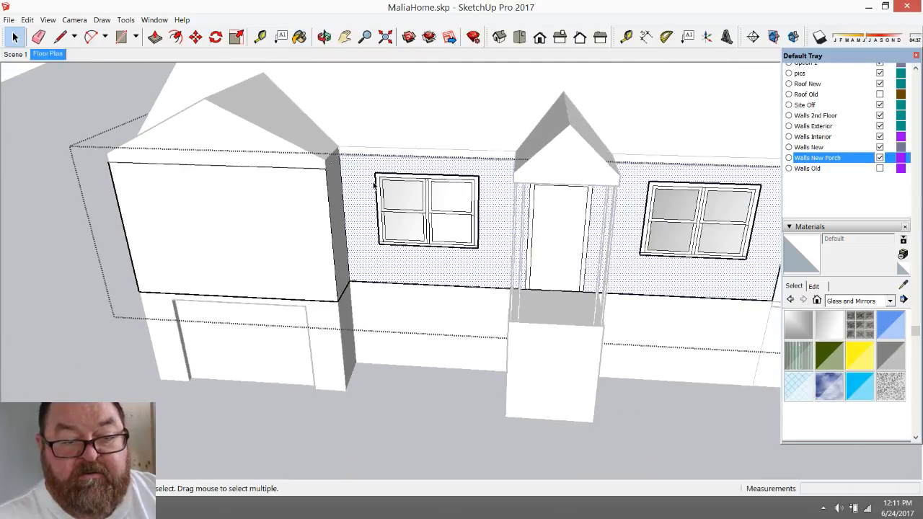
pyautogui.scroll(1, 374, 185)
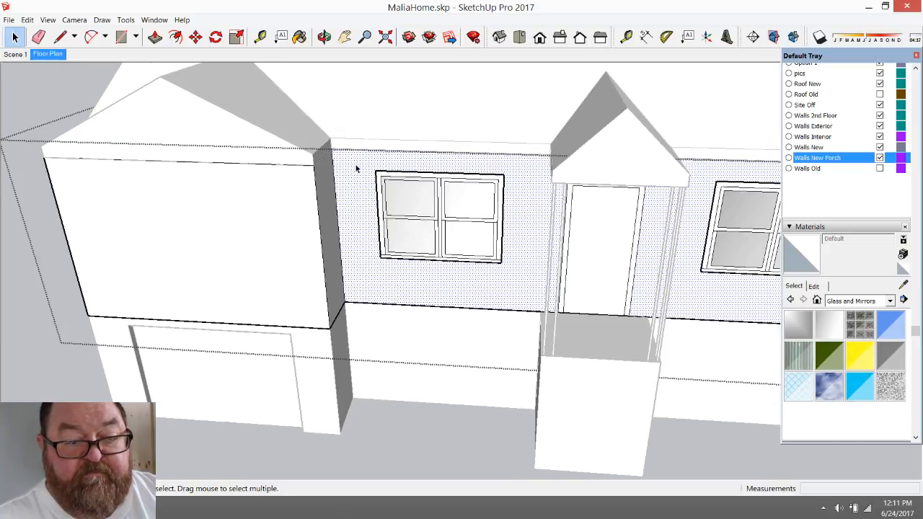
pyautogui.click(490, 259)
pyautogui.scroll(2, 358, 260)
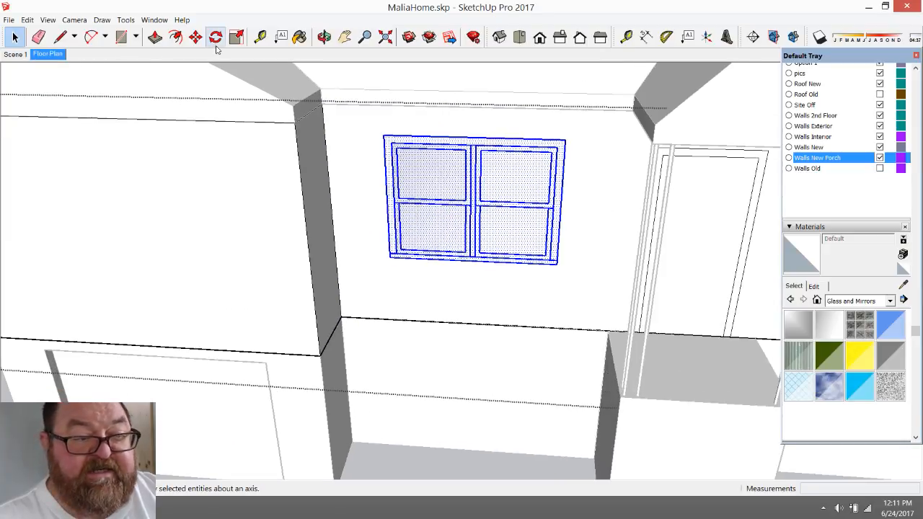
pyautogui.click(196, 36)
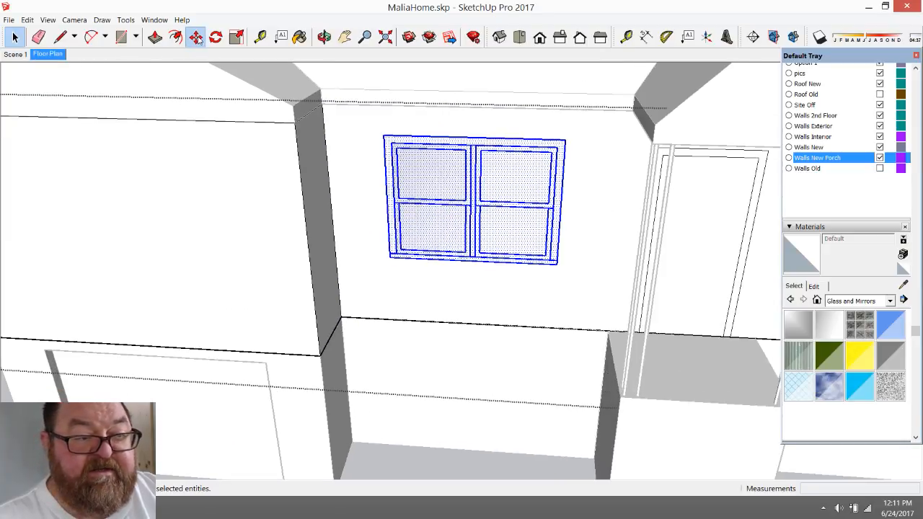
pyautogui.click(475, 262)
pyautogui.scroll(-3, 470, 261)
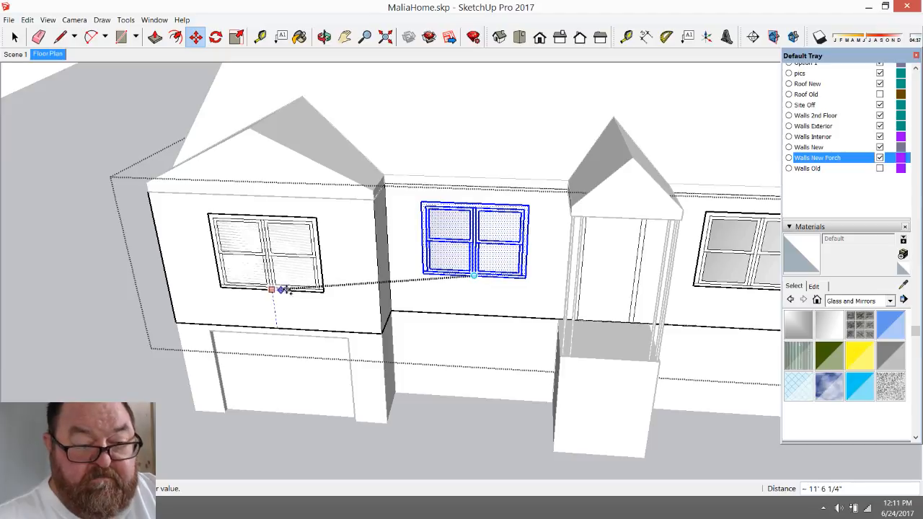
pyautogui.click(424, 274)
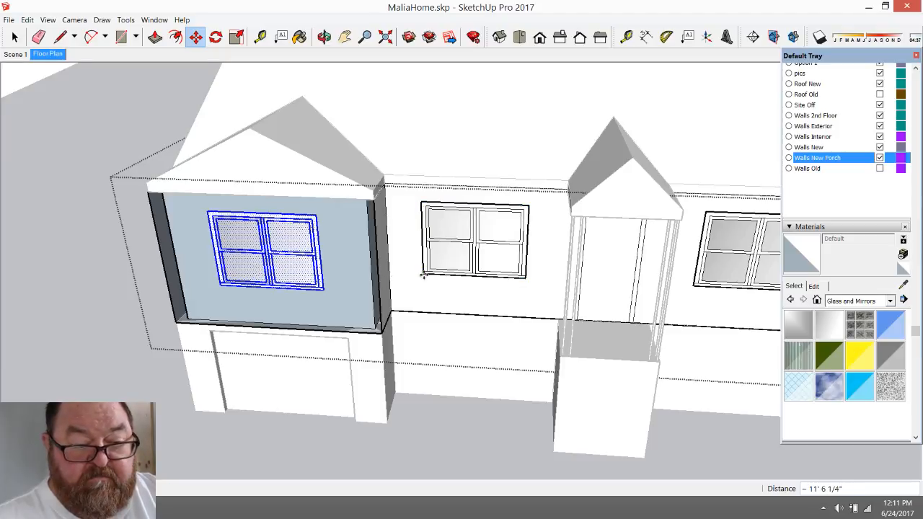
# - Draw a 12' 4" by 8' 1" rectangle across the garage wing's open upper front to restore the wall face around the window
pyautogui.scroll(2, 158, 240)
pyautogui.scroll(1, 158, 240)
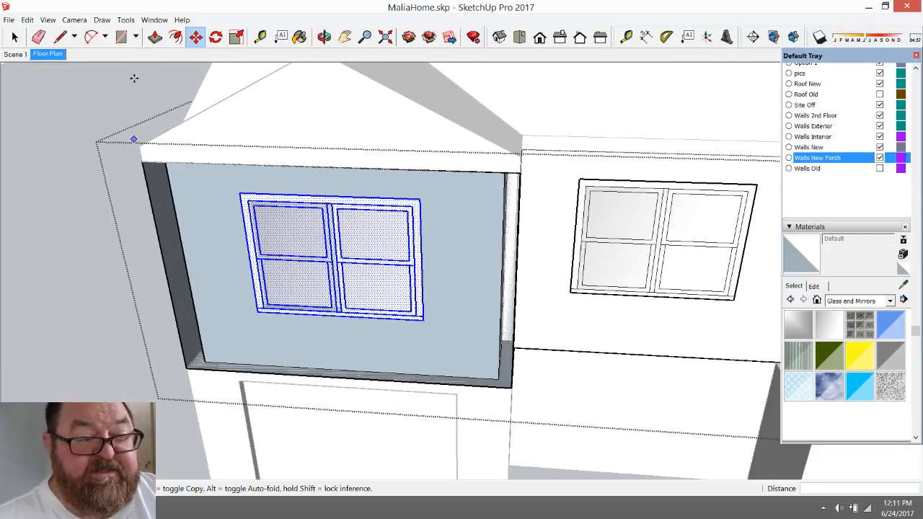
pyautogui.click(121, 37)
pyautogui.scroll(2, 386, 289)
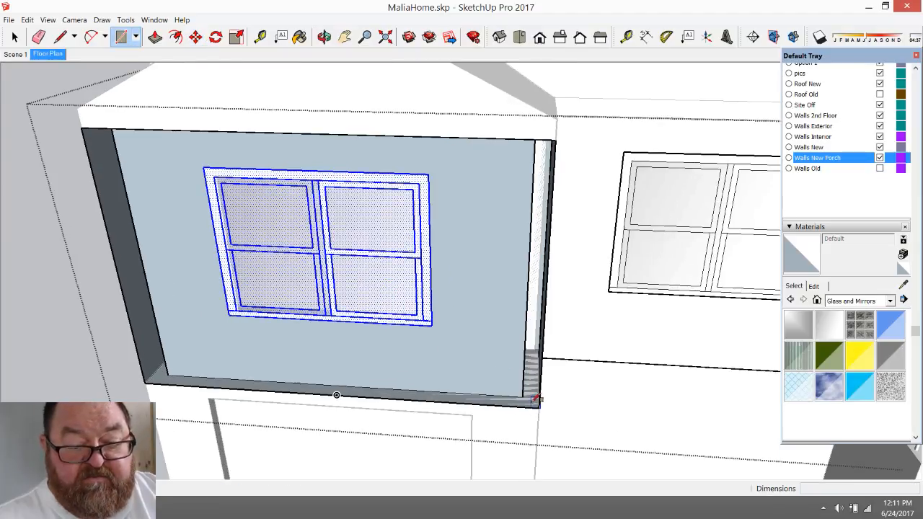
pyautogui.click(539, 408)
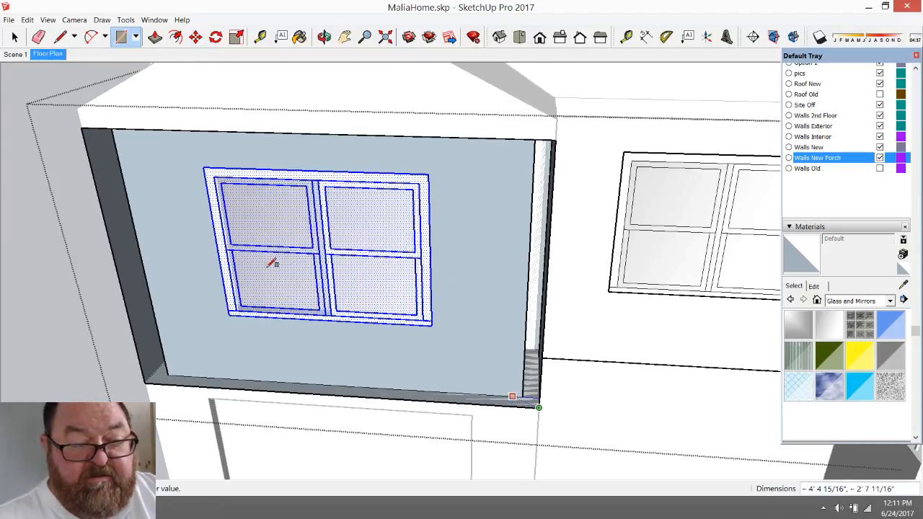
pyautogui.click(83, 129)
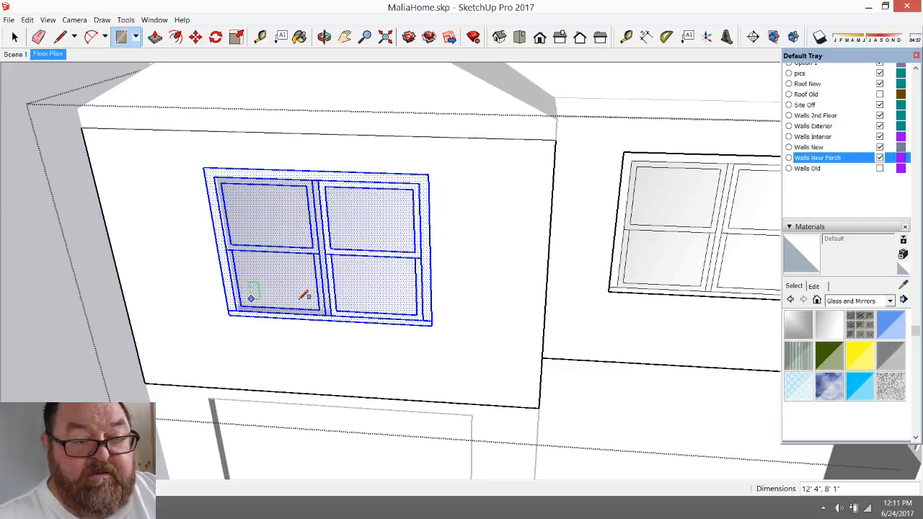
pyautogui.click(14, 36)
pyautogui.click(62, 169)
# - Paint the shaded frame and mullion of the garage wing window's left half with the default material
pyautogui.scroll(2, 229, 255)
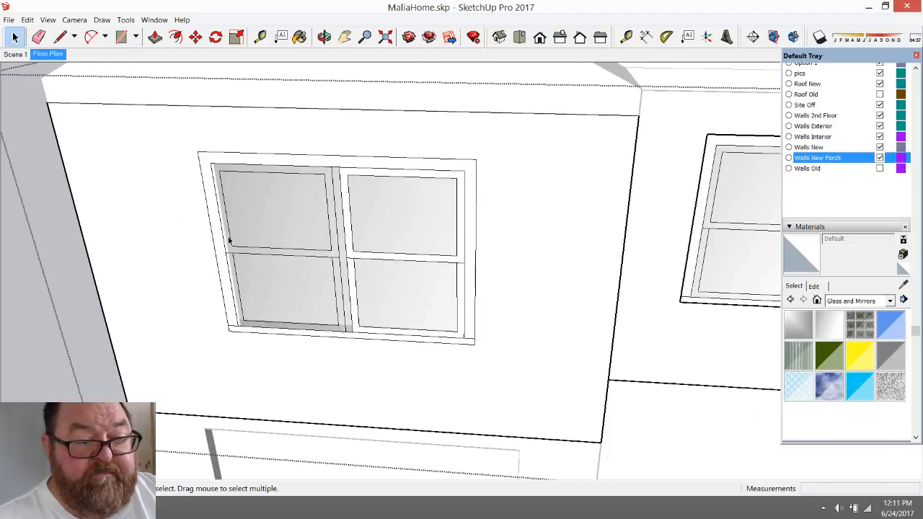
pyautogui.click(255, 226)
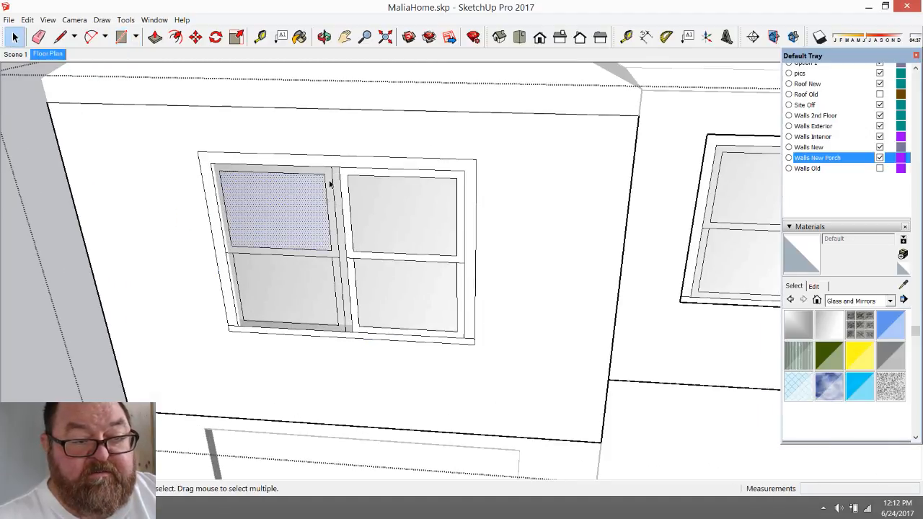
pyautogui.click(299, 37)
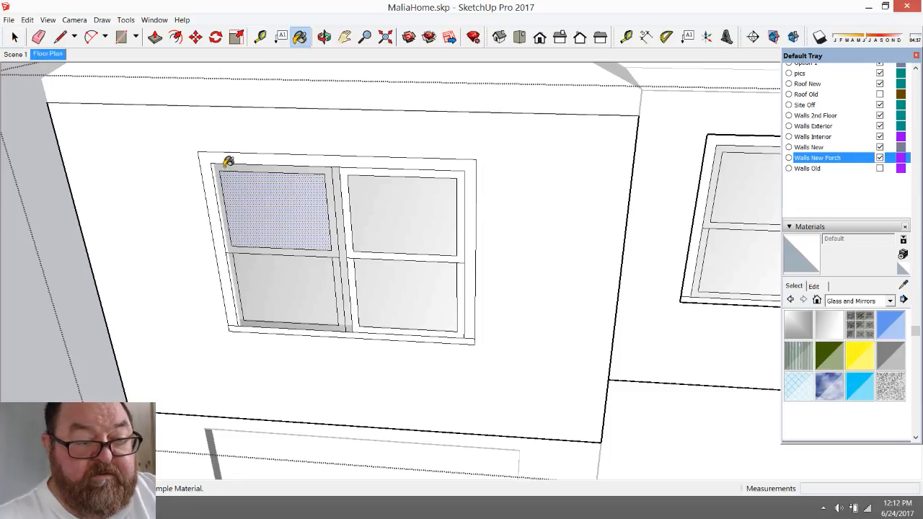
pyautogui.click(306, 199)
pyautogui.click(338, 178)
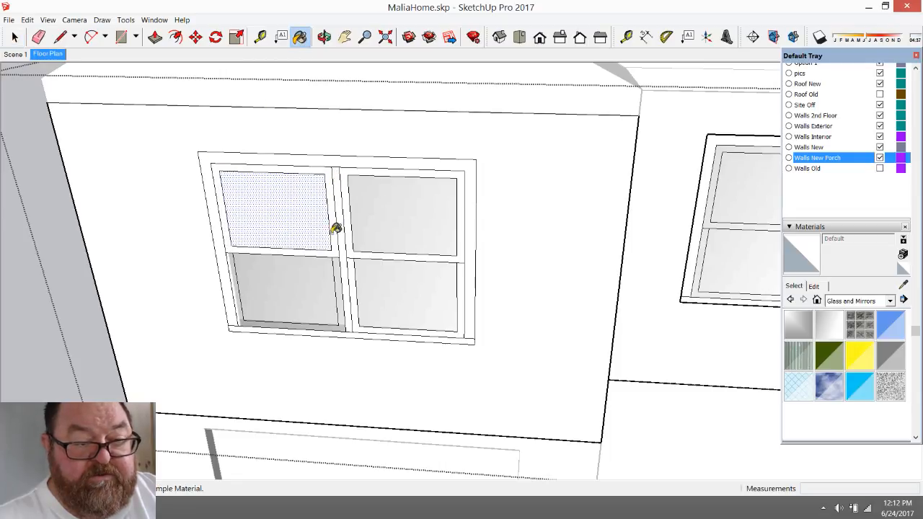
pyautogui.click(309, 272)
pyautogui.click(340, 272)
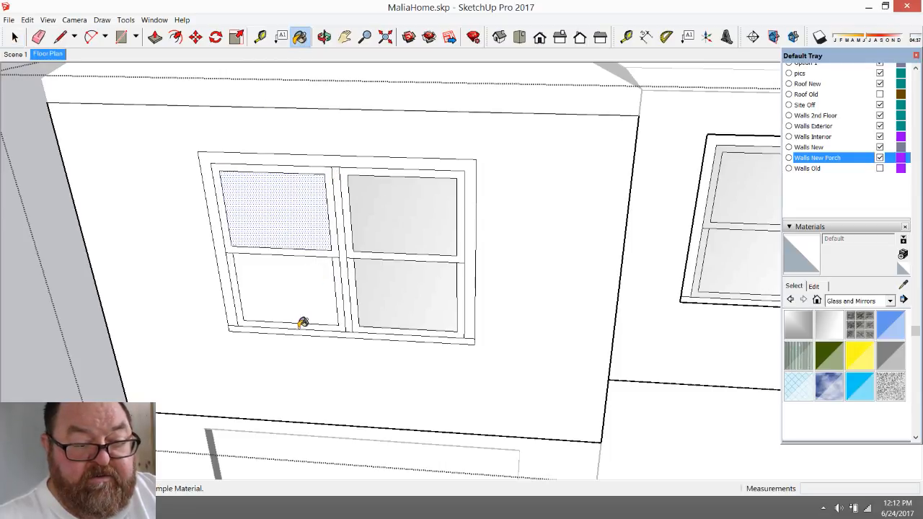
# - Repaint the upper and lower left panes of the garage wing window with Mirror 02
pyautogui.click(298, 38)
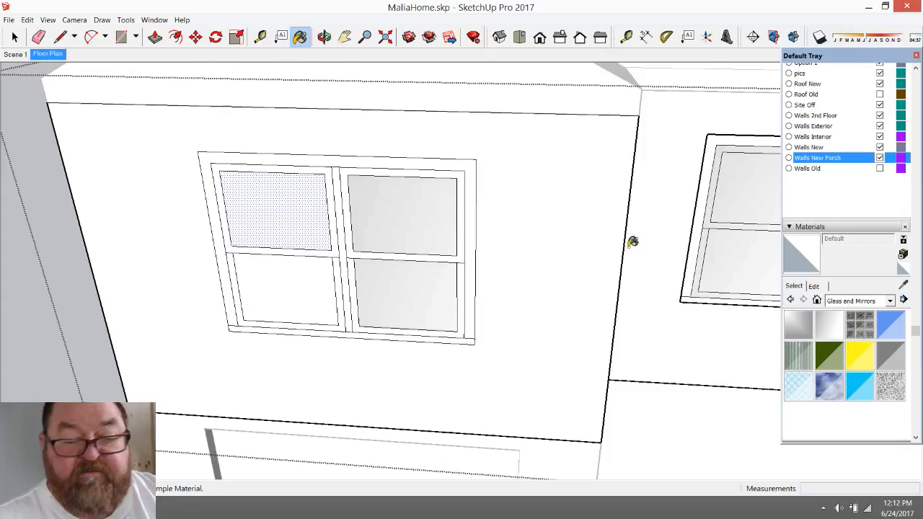
pyautogui.click(830, 325)
pyautogui.click(274, 210)
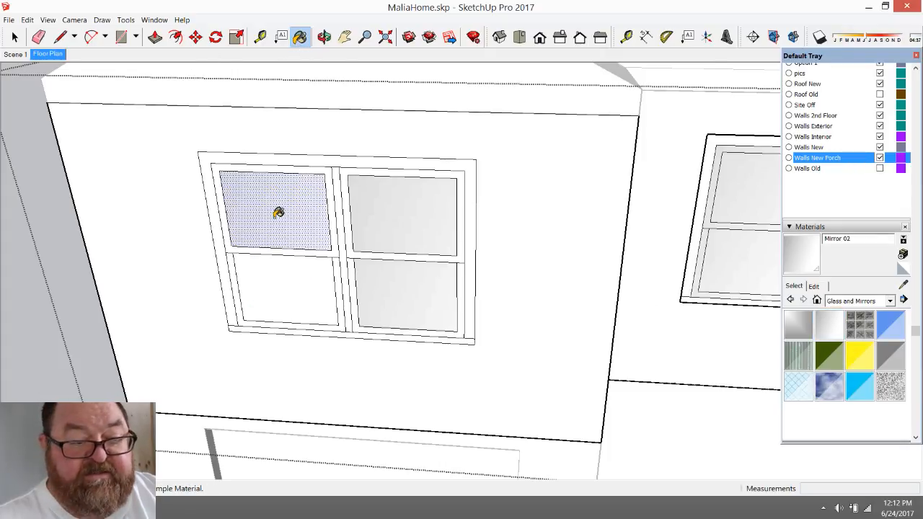
pyautogui.click(286, 283)
pyautogui.scroll(-5, 286, 283)
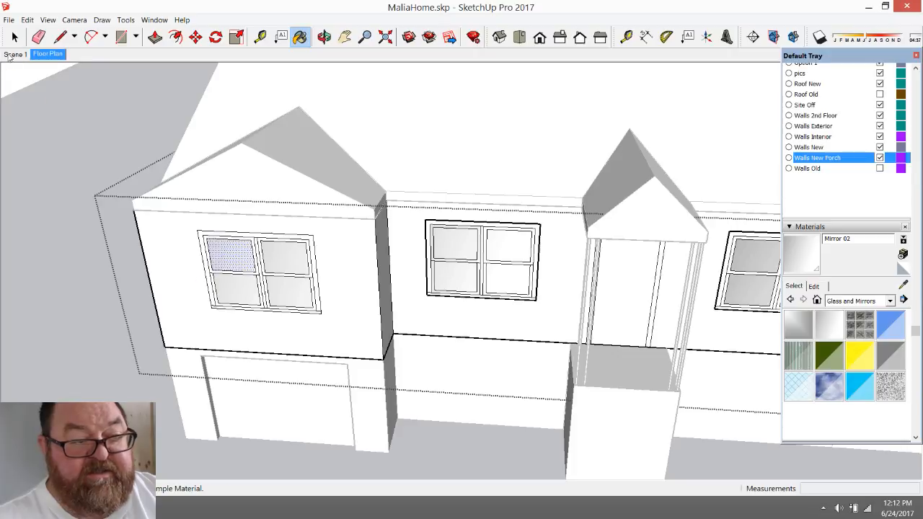
# - Examine the whole front of the house, checking the windows, porch and entry door from several angles
pyautogui.press('space')
pyautogui.scroll(-6, 69, 162)
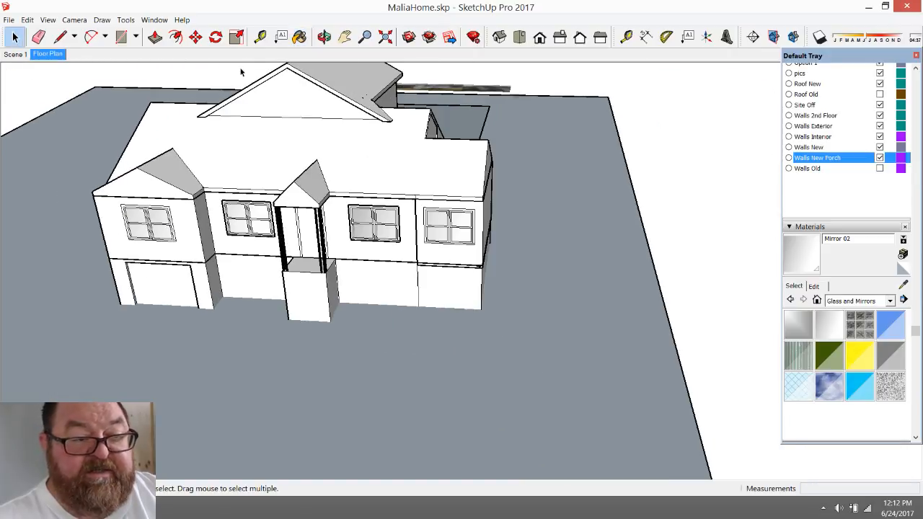
pyautogui.press('o')
pyautogui.moveTo(431, 233); pyautogui.dragTo(521, 186)
pyautogui.scroll(3, 256, 199)
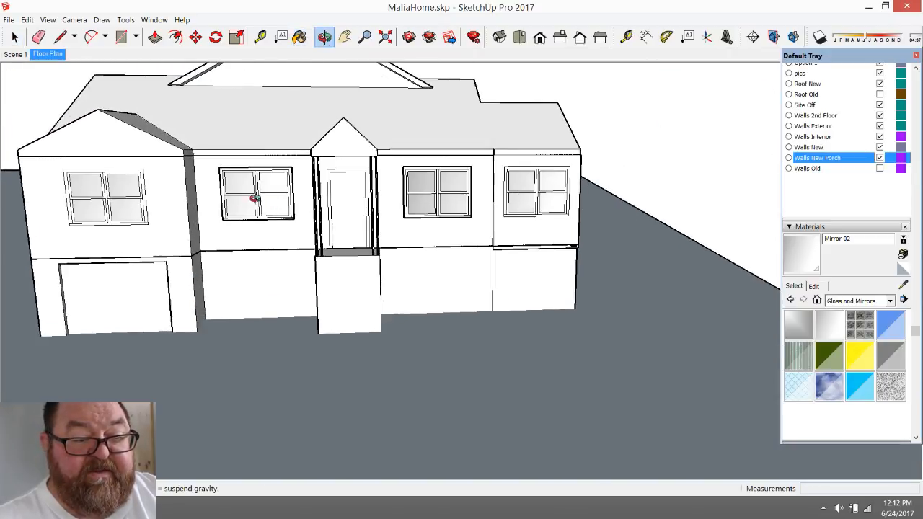
pyautogui.scroll(2, 229, 199)
pyautogui.moveTo(391, 283); pyautogui.dragTo(314, 291)
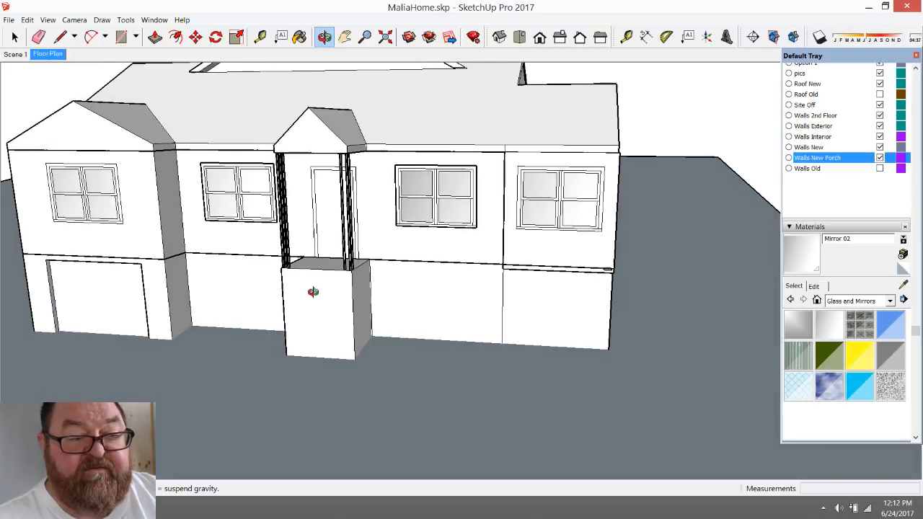
# - Place vertical guides 4.5" inside the two inner side edges of the entry door's trim
pyautogui.scroll(8, 366, 305)
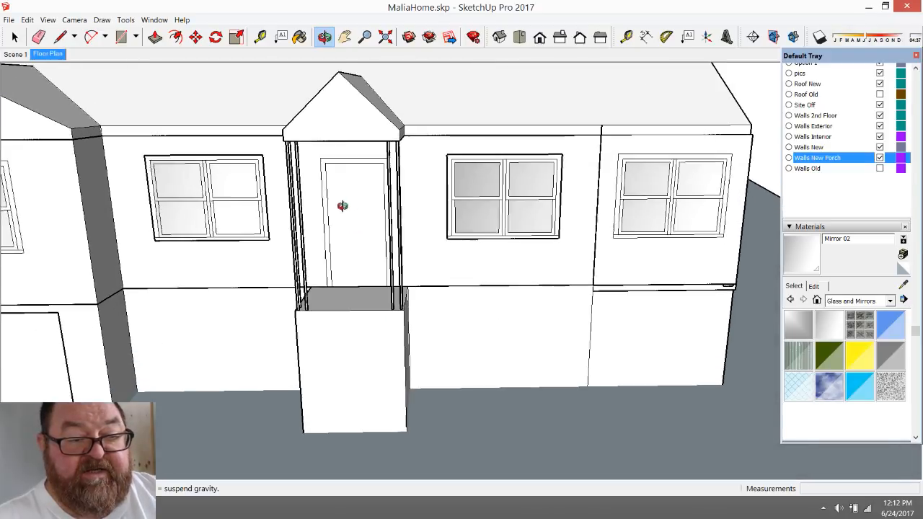
pyautogui.press('t')
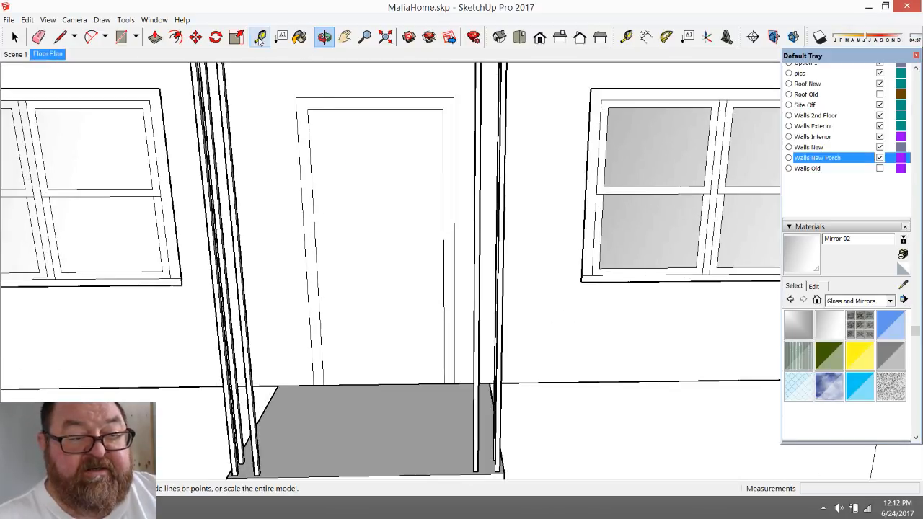
pyautogui.click(448, 193)
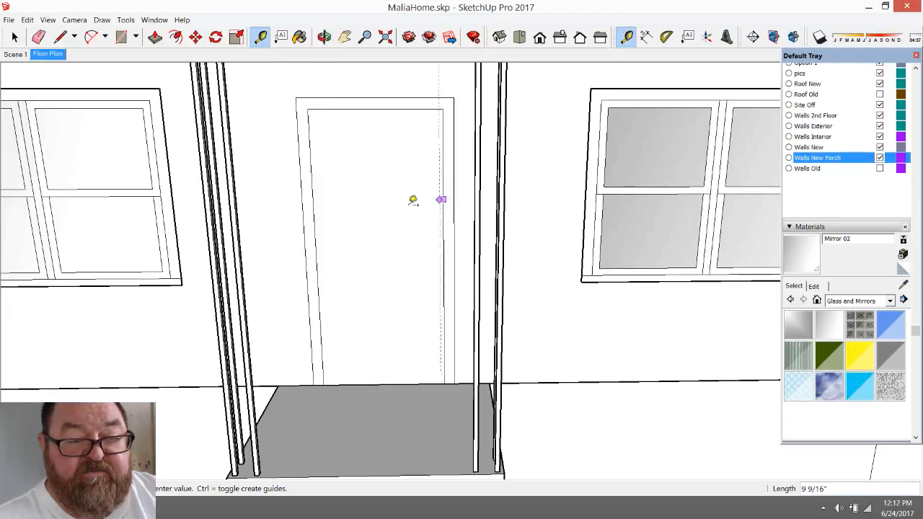
pyautogui.write('4.5')
pyautogui.press('Return')
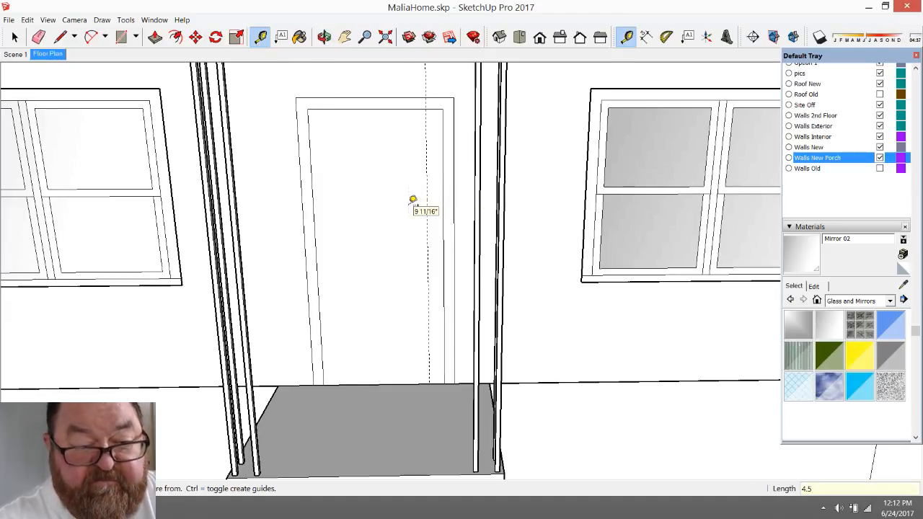
pyautogui.click(315, 226)
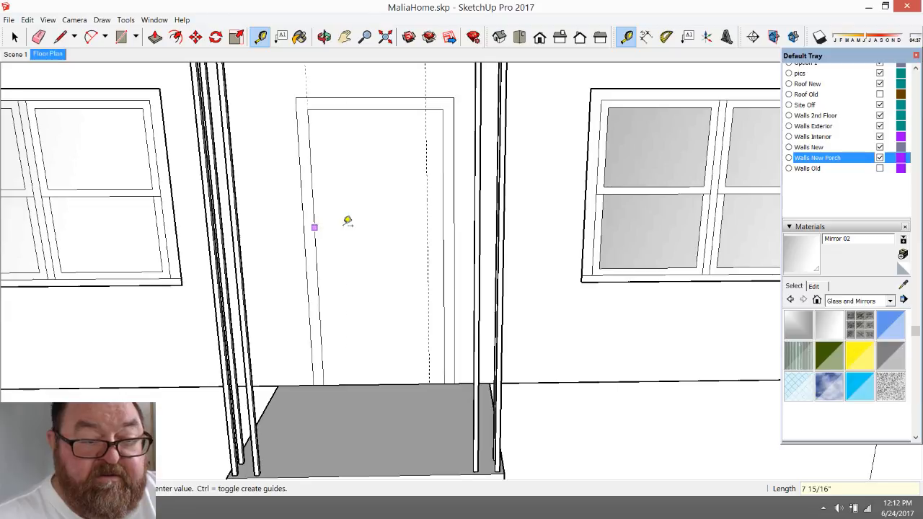
pyautogui.write('4.')
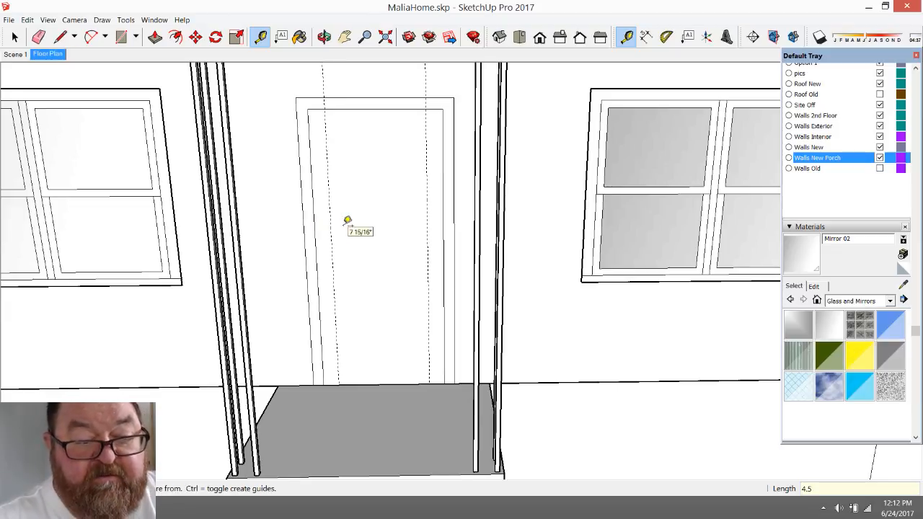
pyautogui.write('5')
pyautogui.press('Return')
# - Place horizontal guides 4.5" below the door trim's inner top edge and 9" above the bottom of the entry door
pyautogui.click(369, 108)
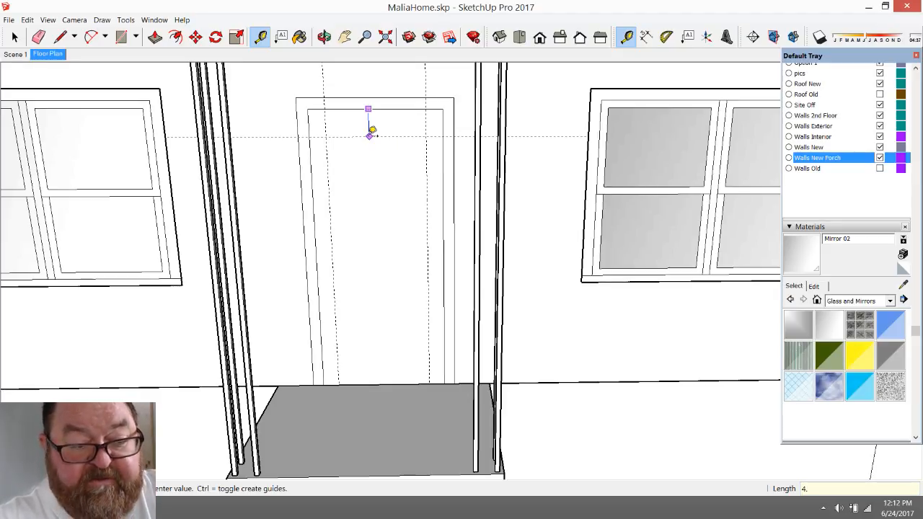
pyautogui.press('Return')
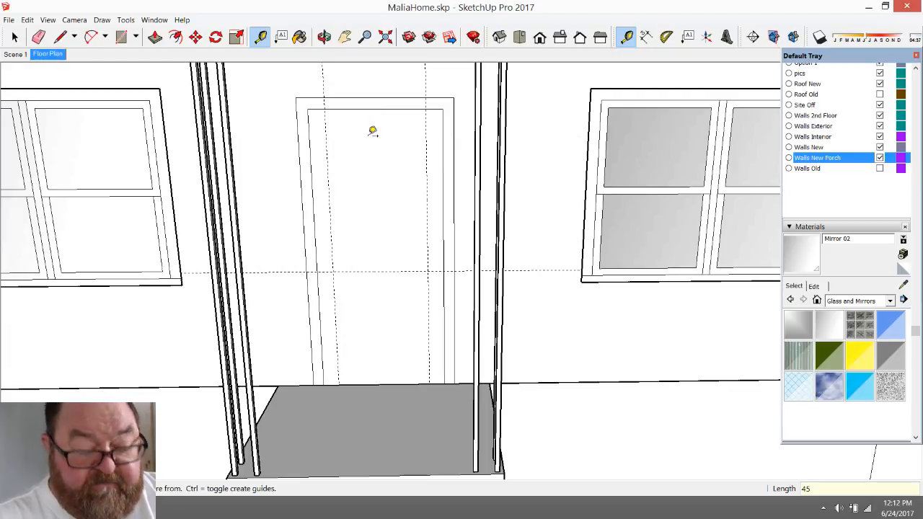
pyautogui.click(374, 106)
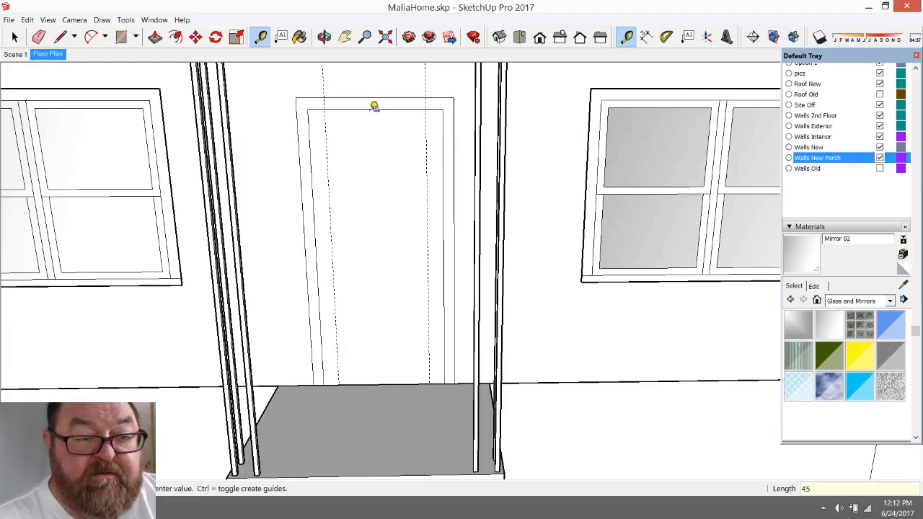
pyautogui.write('4.5')
pyautogui.press('Return')
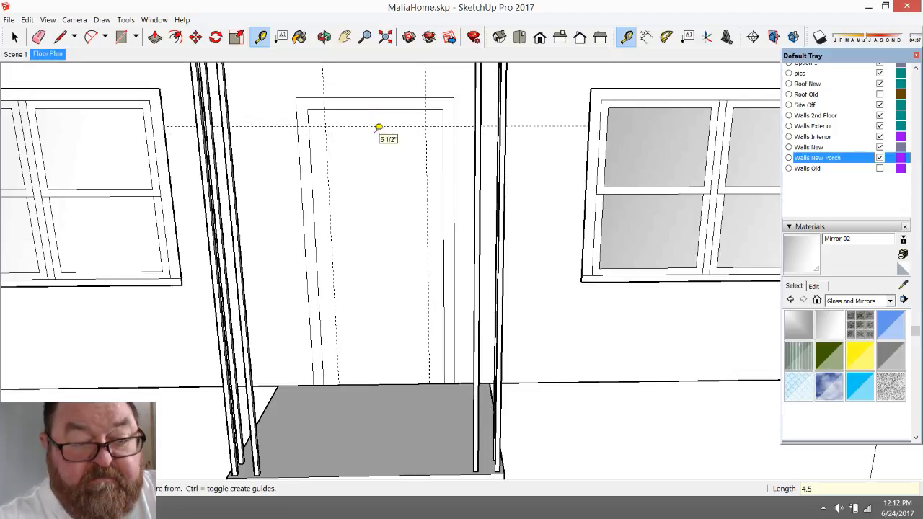
pyautogui.click(384, 383)
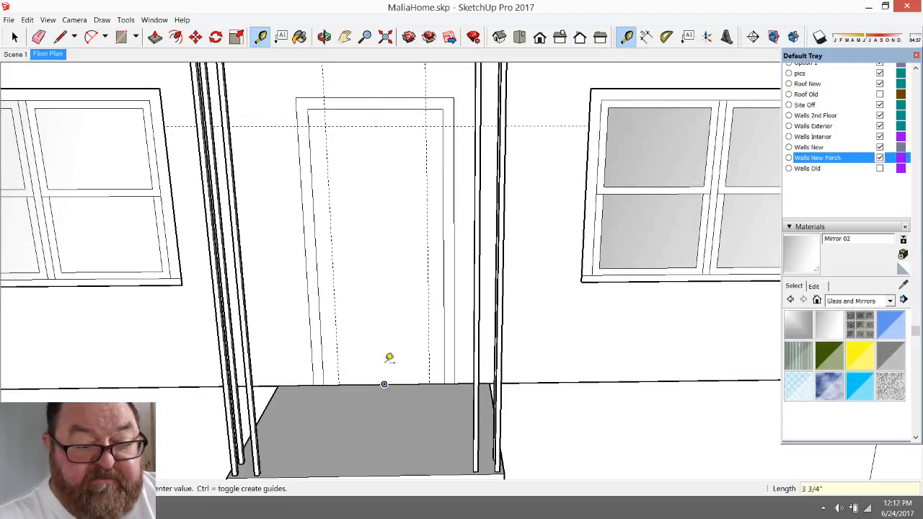
pyautogui.write('9')
pyautogui.press('Return')
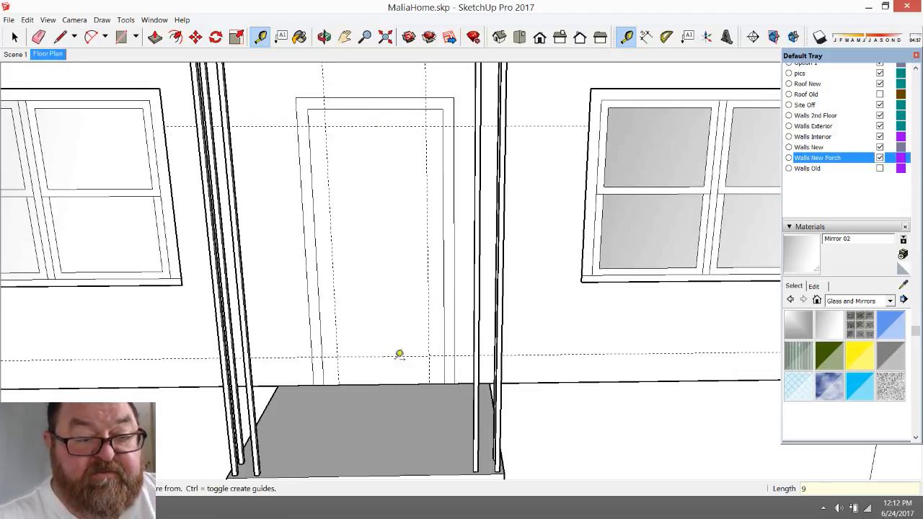
# - Draw a panel rectangle on the entry door between the intersections of the four guides
pyautogui.click(121, 37)
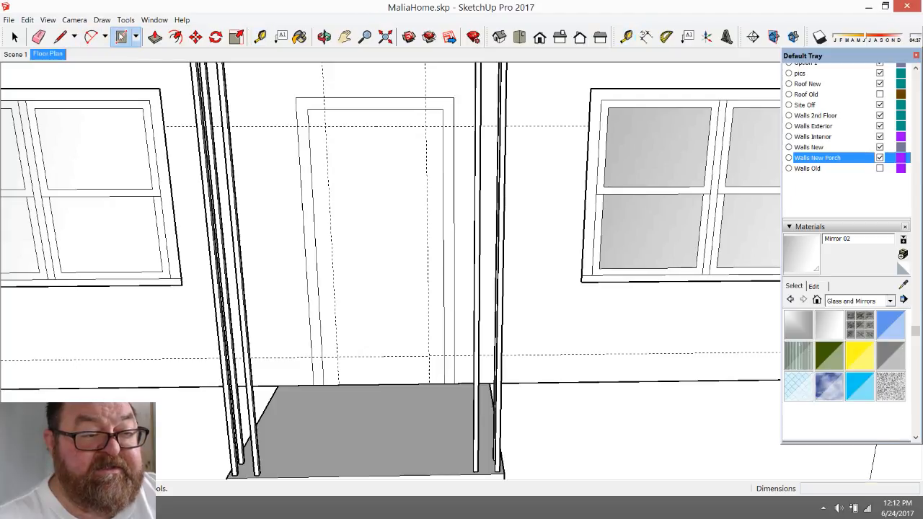
pyautogui.click(326, 125)
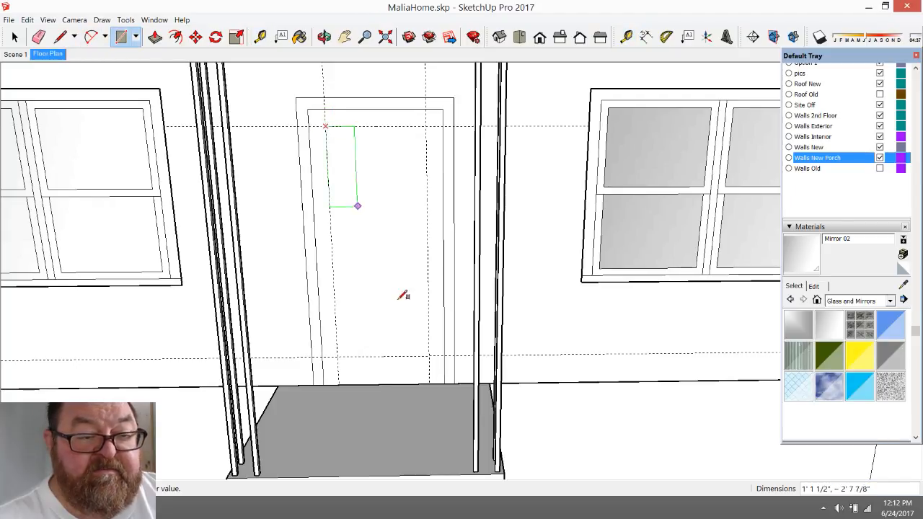
pyautogui.click(430, 355)
pyautogui.press('space')
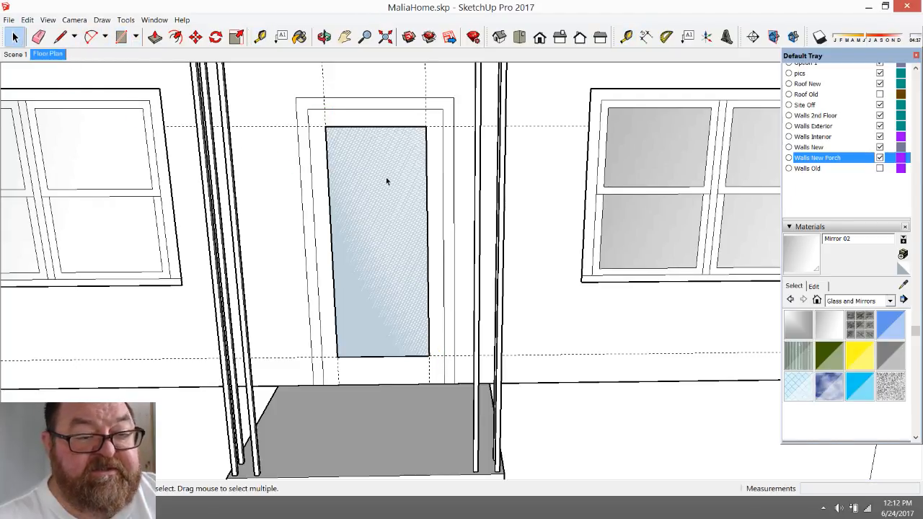
# - Sample the default material from the door surface beside the new panel rectangle
pyautogui.click(370, 171)
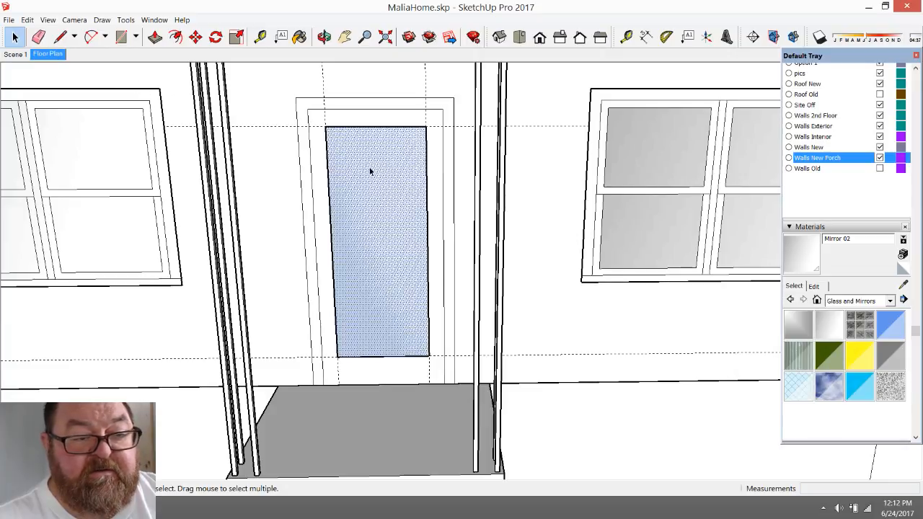
pyautogui.click(381, 89)
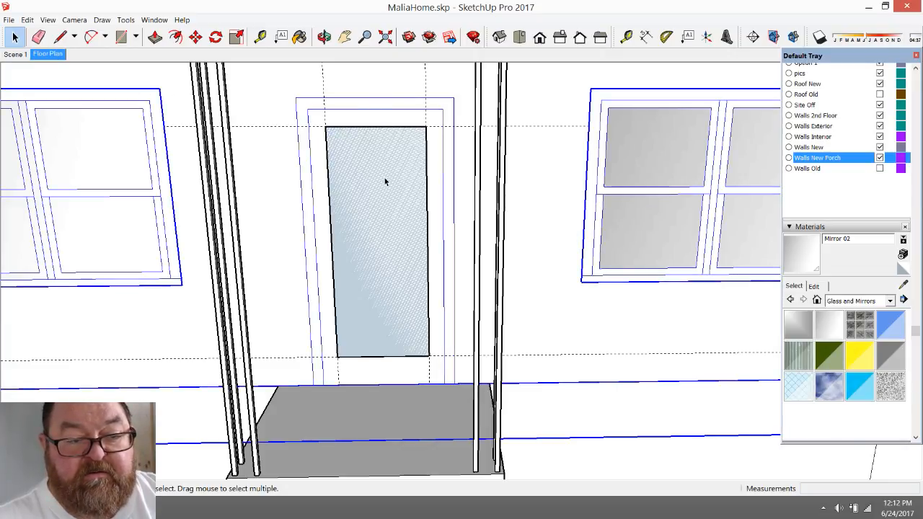
pyautogui.click(299, 37)
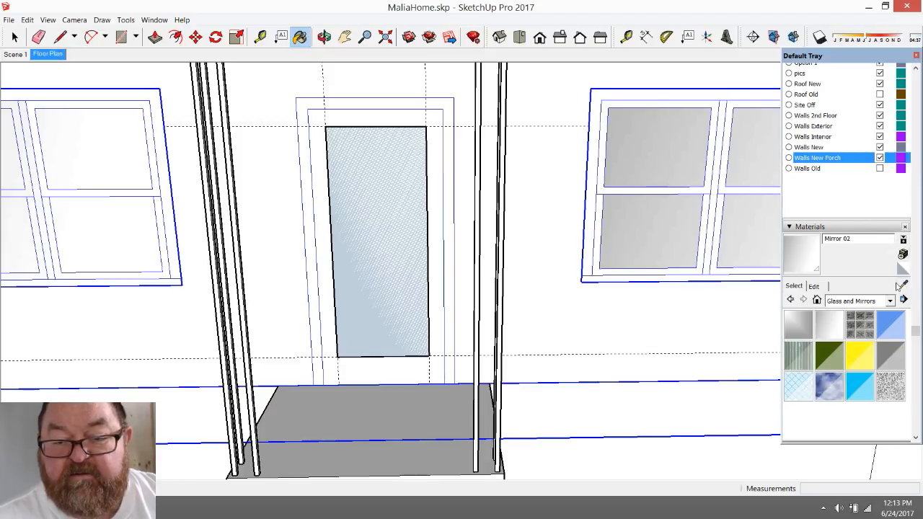
pyautogui.click(901, 286)
pyautogui.click(437, 162)
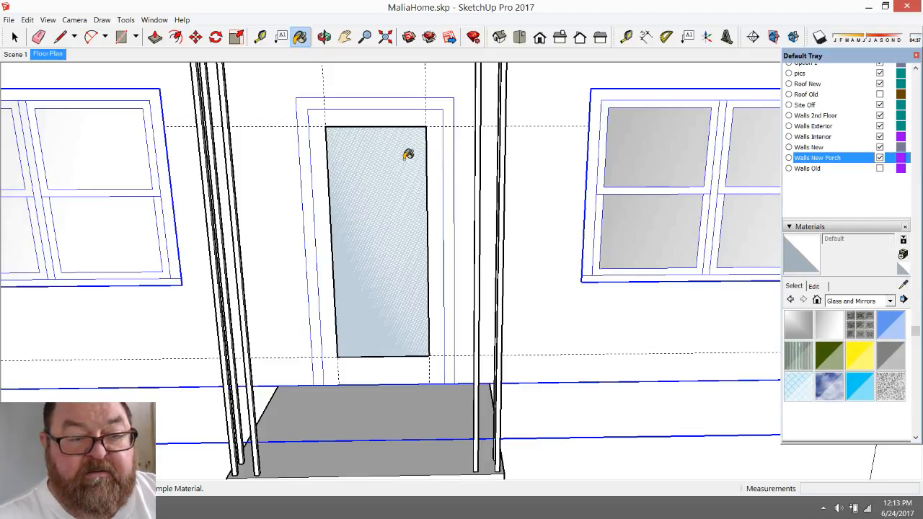
# - Delete the face inside the entry door's panel rectangle and erase the guides around it
pyautogui.click(14, 37)
pyautogui.click(360, 165)
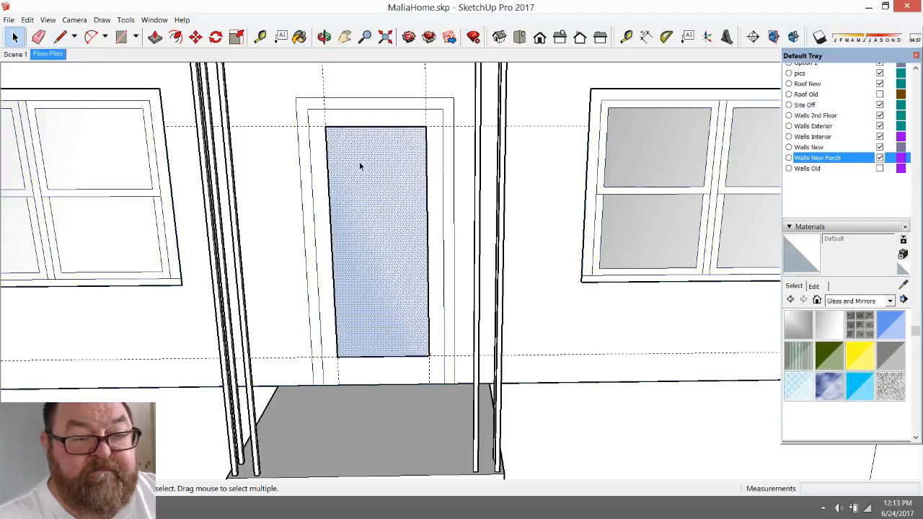
pyautogui.press('Delete')
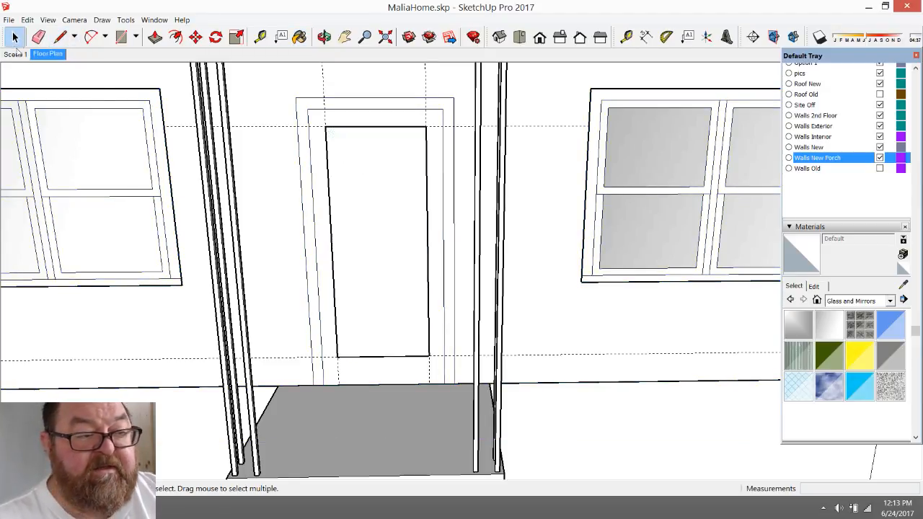
pyautogui.click(39, 37)
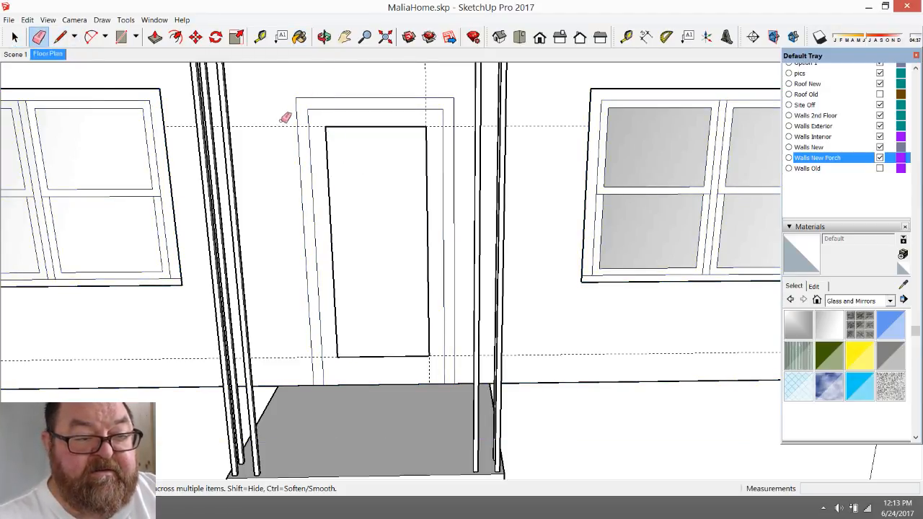
pyautogui.click(427, 81)
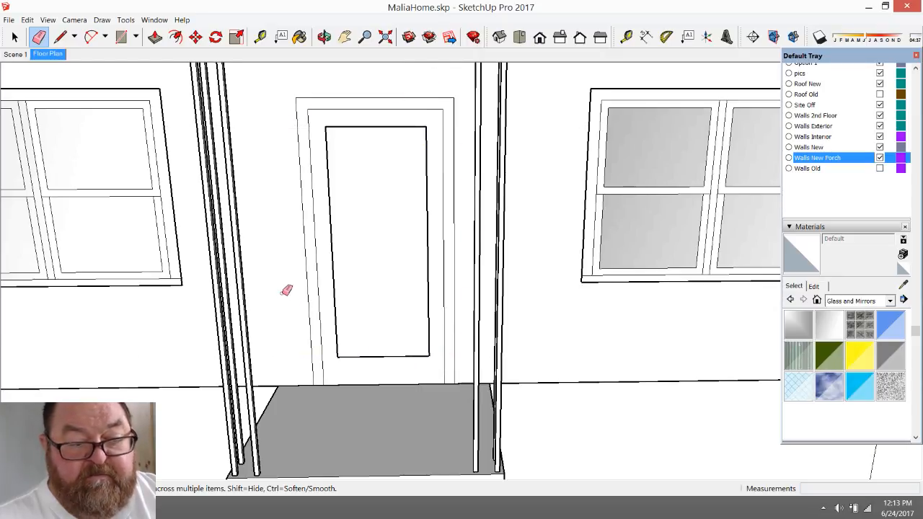
# - Examine the front of the house with its paneled entry door, and the gable wall with the open doorway
pyautogui.scroll(-10, 287, 290)
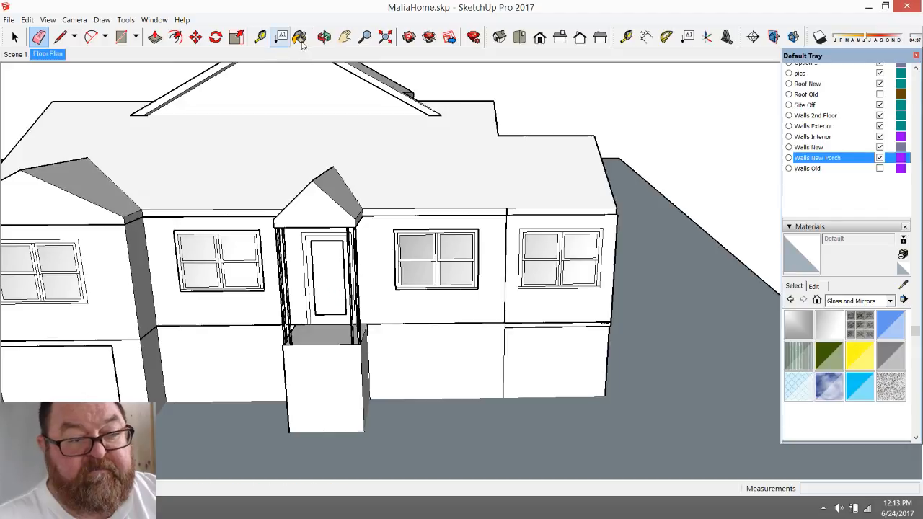
pyautogui.click(324, 38)
pyautogui.moveTo(382, 292); pyautogui.dragTo(298, 267)
pyautogui.scroll(4, 271, 256)
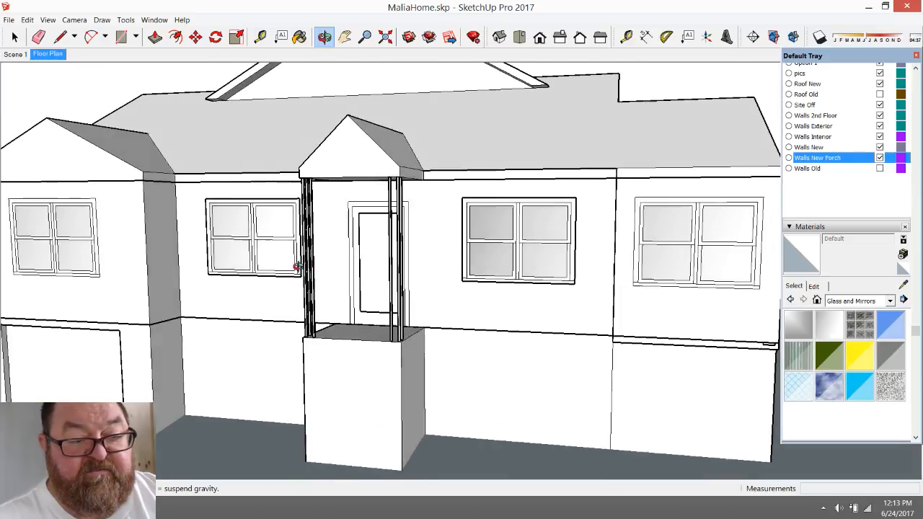
pyautogui.scroll(-3, 412, 370)
pyautogui.scroll(-3, 515, 346)
pyautogui.moveTo(515, 346); pyautogui.dragTo(255, 331)
pyautogui.scroll(3, 464, 262)
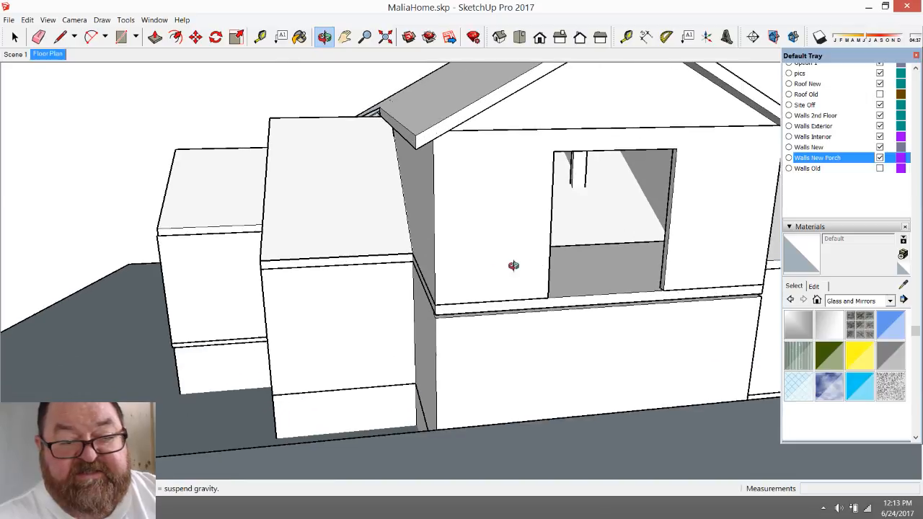
# - Open the upper gable wall containing the empty doorway for editing
pyautogui.moveTo(512, 266); pyautogui.dragTo(280, 291)
pyautogui.scroll(1, 280, 290)
pyautogui.click(15, 38)
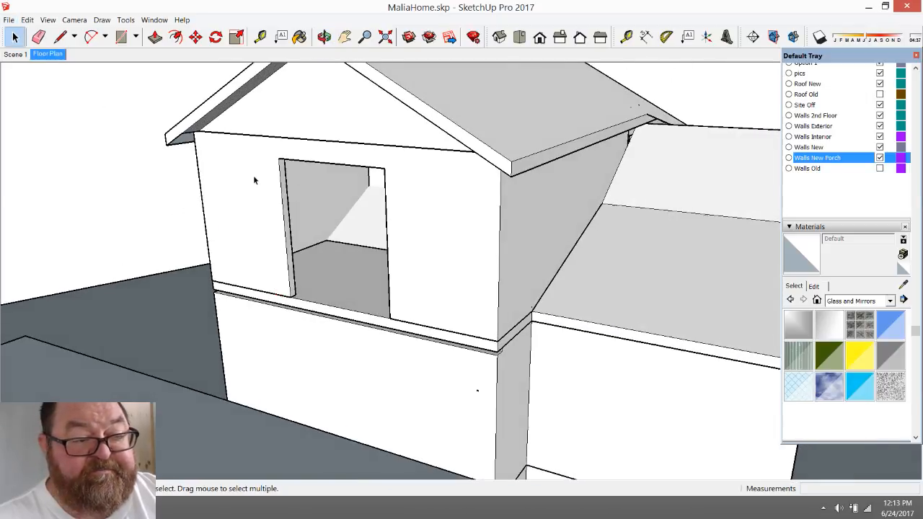
pyautogui.click(254, 176)
pyautogui.doubleClick(254, 176)
pyautogui.scroll(2, 265, 199)
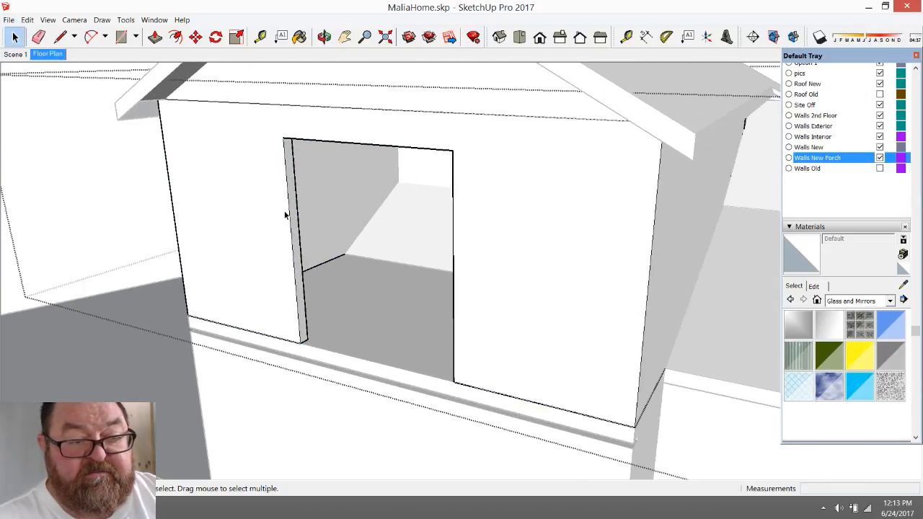
# - Draw a vertical centre line through the gable wall's doorway and close its bottom edge to fill both door leaves
pyautogui.click(60, 37)
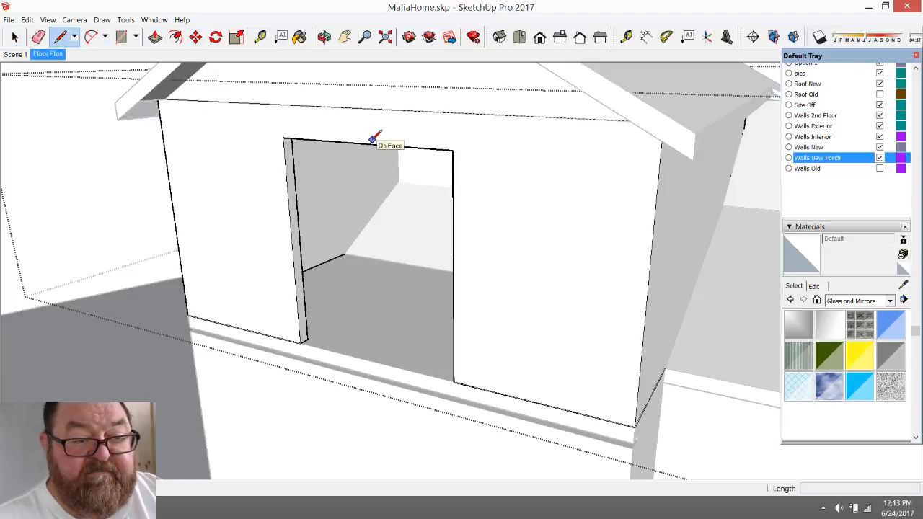
pyautogui.click(362, 143)
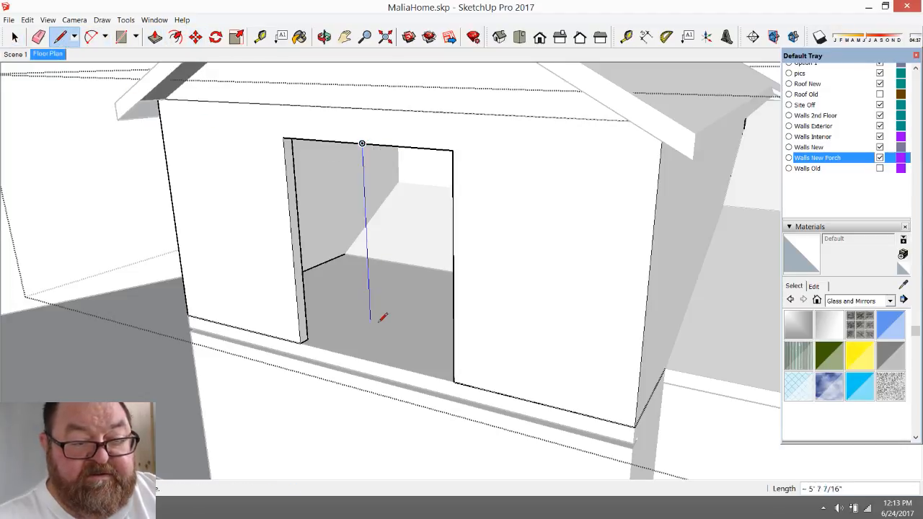
pyautogui.click(372, 361)
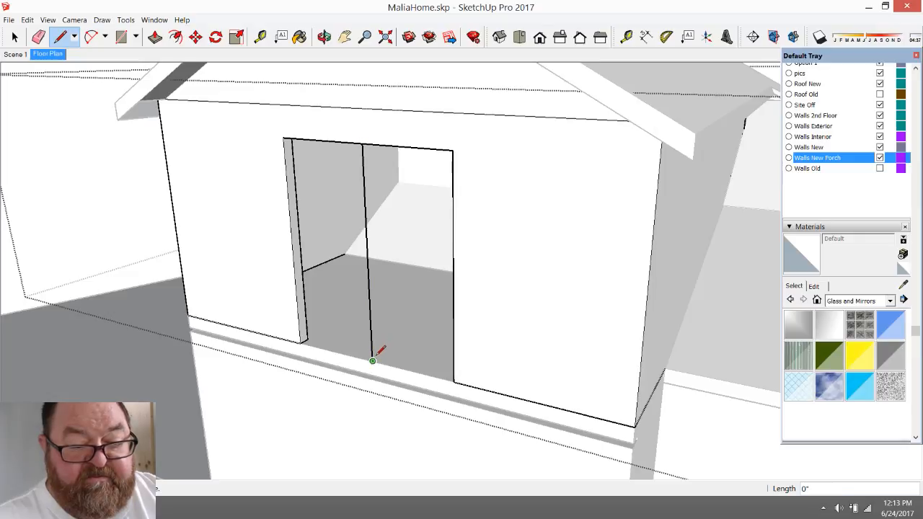
pyautogui.click(453, 381)
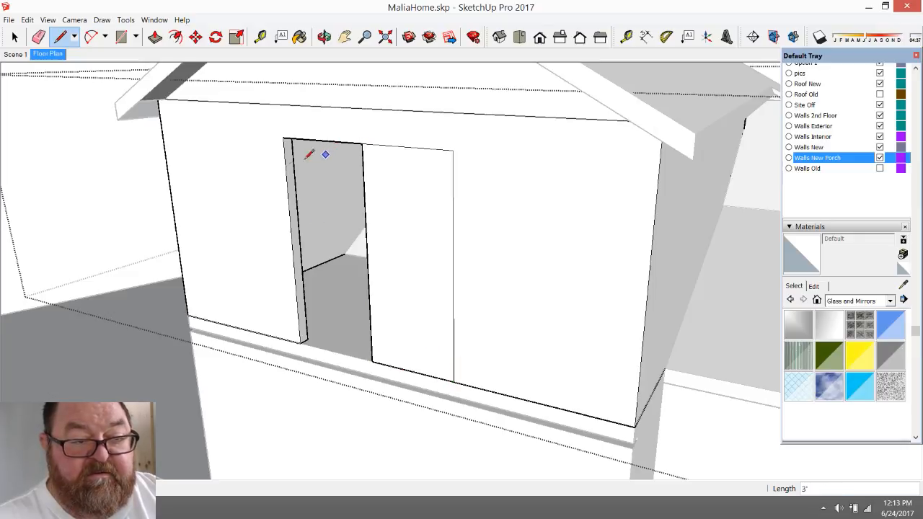
pyautogui.click(303, 341)
pyautogui.scroll(4, 317, 198)
pyautogui.scroll(-3, 345, 238)
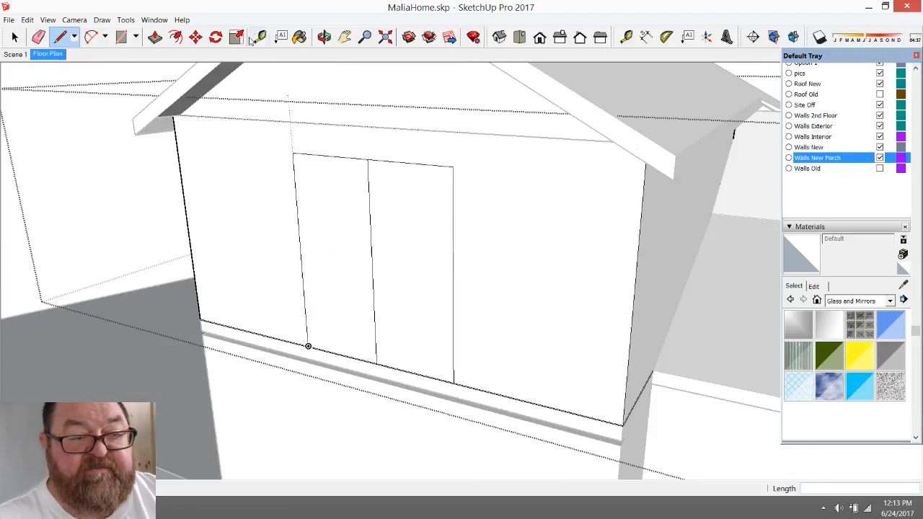
# - Offset the outline of each door leaf in the gable wall inward by 4.5 inches to form two panels
pyautogui.click(175, 37)
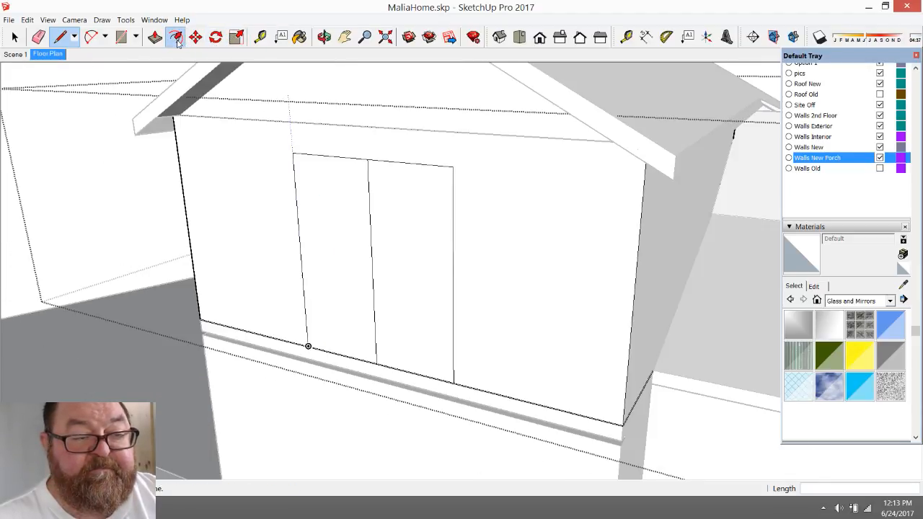
pyautogui.click(325, 155)
pyautogui.click(329, 180)
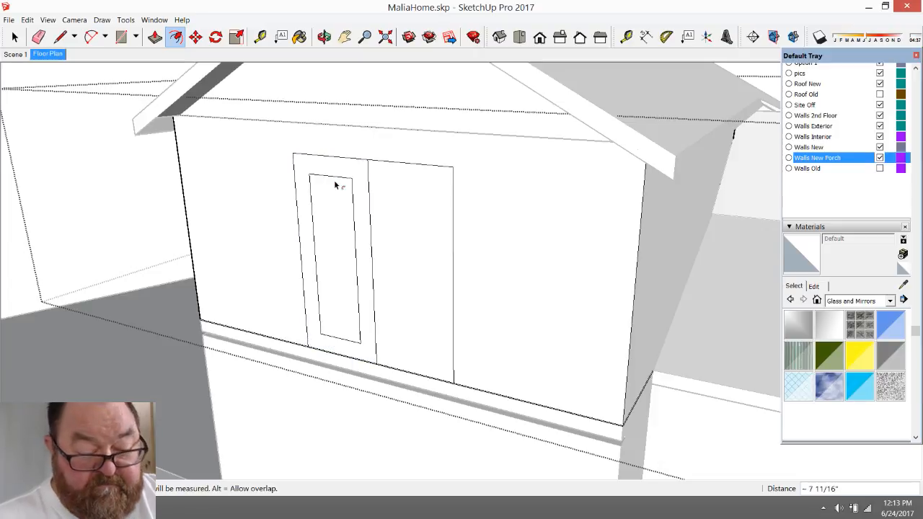
pyautogui.write('4.5')
pyautogui.press('Return')
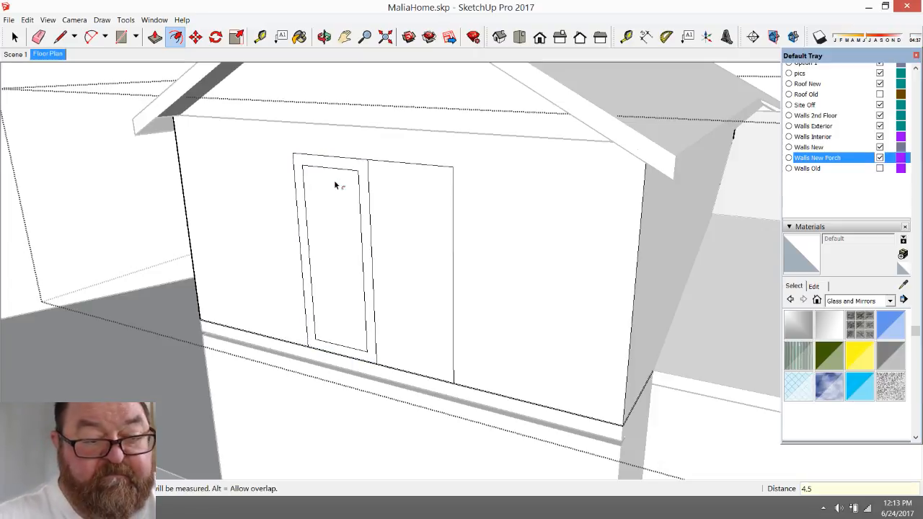
pyautogui.click(399, 172)
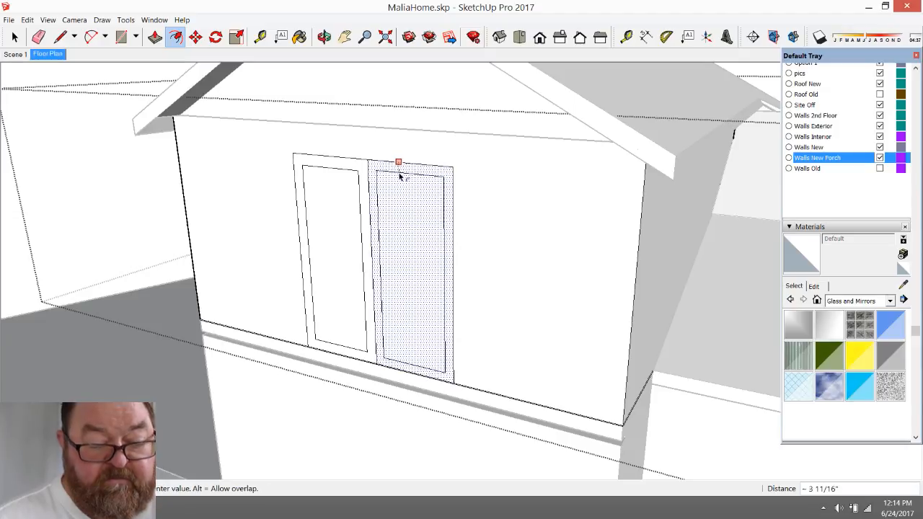
pyautogui.click(400, 177)
pyautogui.write('4.5')
pyautogui.press('Return')
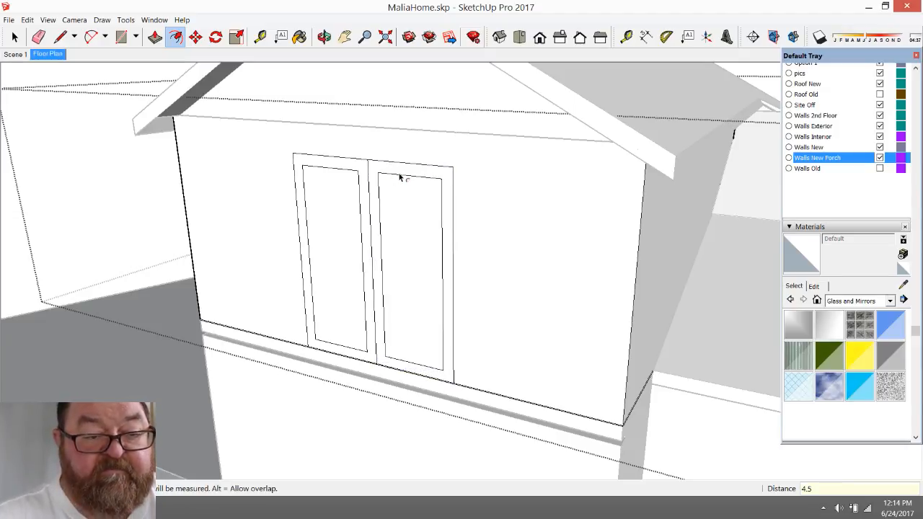
pyautogui.scroll(-2, 399, 176)
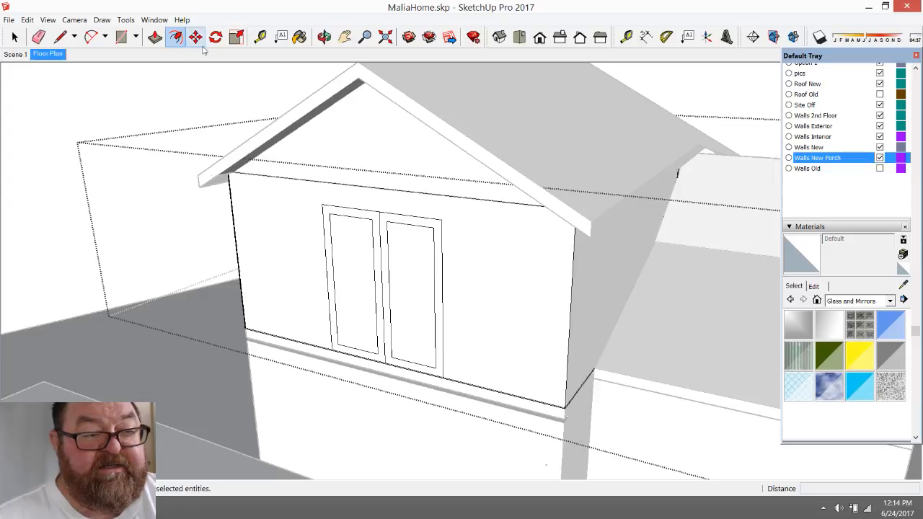
# - Paint both inner panels of the double door with the Mirror 02 material
pyautogui.click(300, 37)
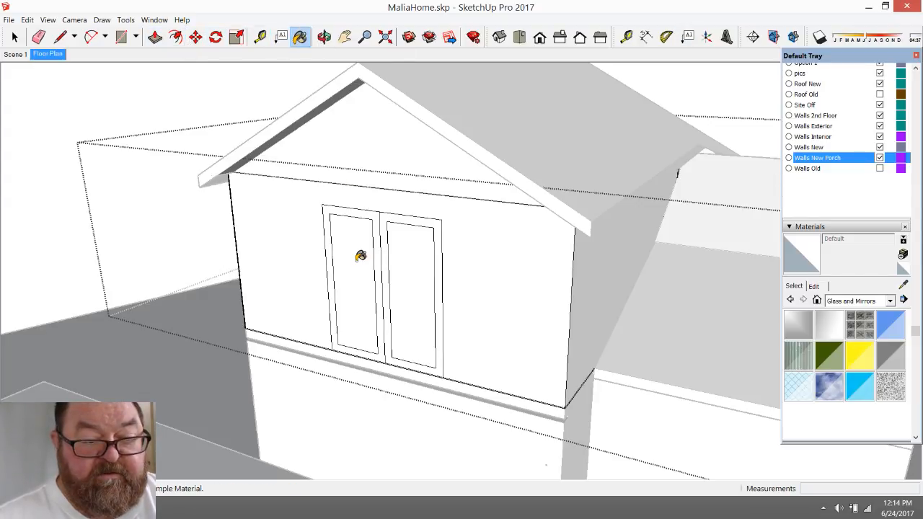
pyautogui.click(830, 326)
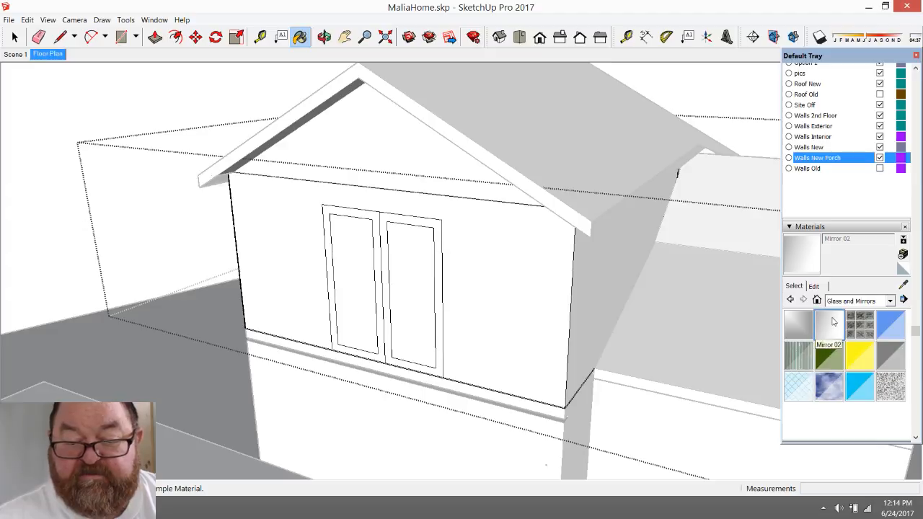
pyautogui.click(416, 277)
pyautogui.click(362, 271)
pyautogui.scroll(-5, 418, 329)
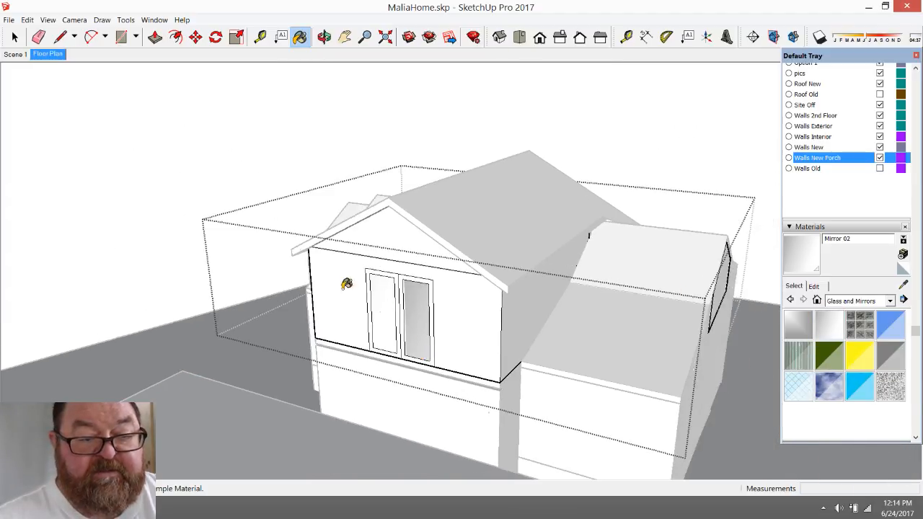
# - Sample the plain wall's default material, repaint the right door leaf's glass panel with it, and close the wall for editing
pyautogui.click(324, 37)
pyautogui.moveTo(375, 274)
pyautogui.mouseDown()
pyautogui.moveTo(450, 264)
pyautogui.moveTo(595, 331)
pyautogui.moveTo(485, 256)
pyautogui.mouseUp()
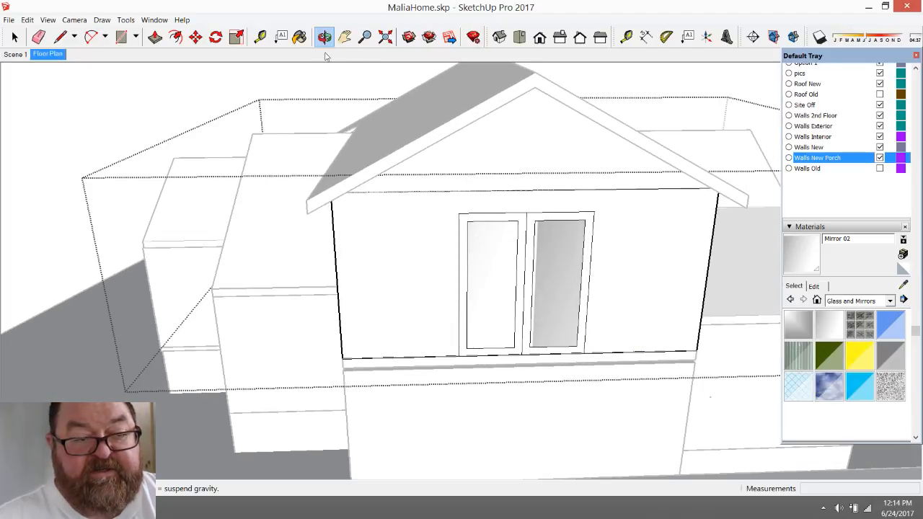
pyautogui.press('b')
pyautogui.scroll(4, 476, 253)
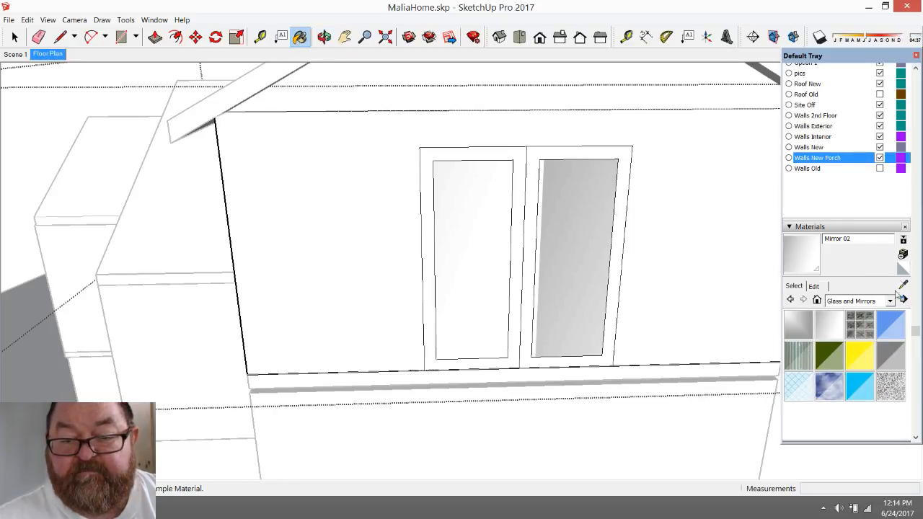
pyautogui.click(905, 287)
pyautogui.click(681, 218)
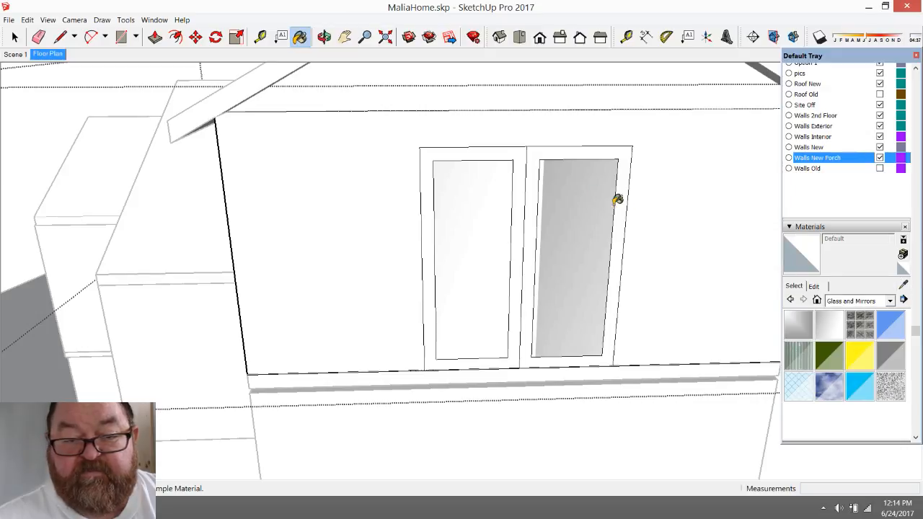
pyautogui.click(571, 194)
pyautogui.scroll(-3, 563, 335)
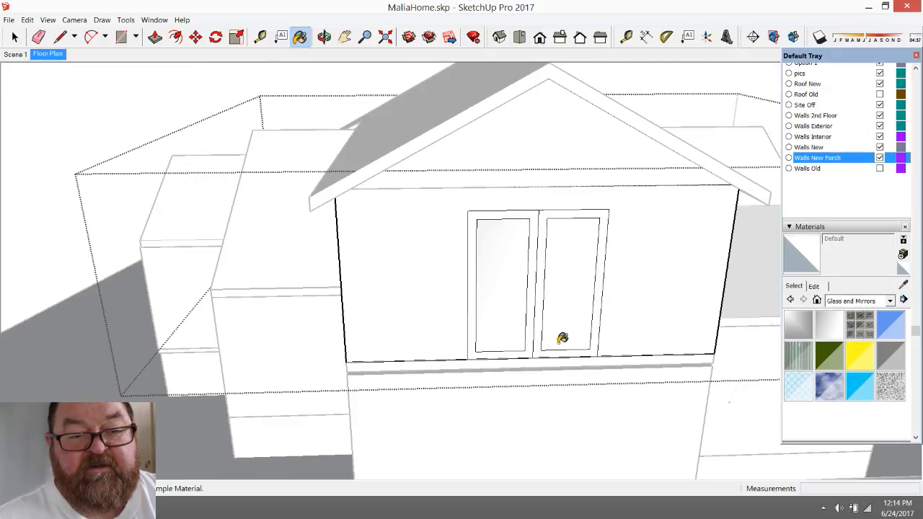
pyautogui.click(15, 39)
pyautogui.scroll(-5, 262, 333)
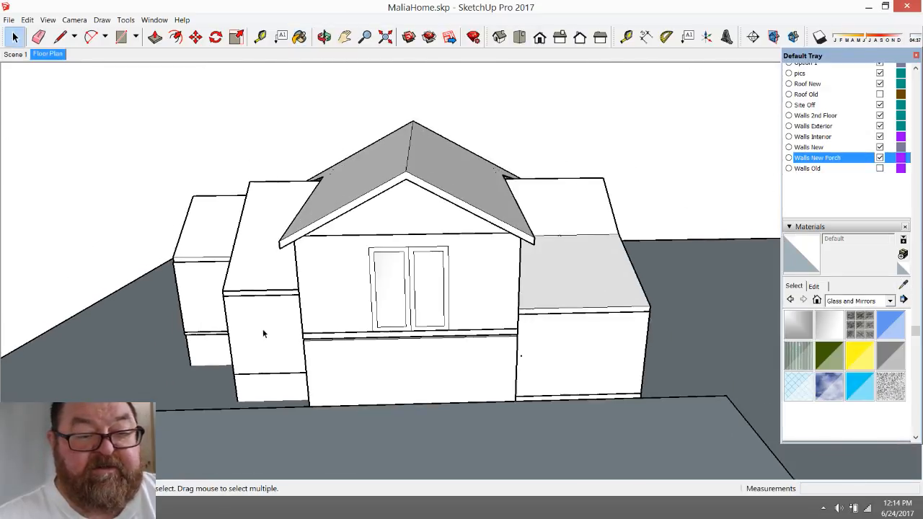
# - Examine the gable wall and its double door from several angles
pyautogui.click(323, 37)
pyautogui.moveTo(346, 142); pyautogui.dragTo(506, 292)
pyautogui.scroll(8, 506, 291)
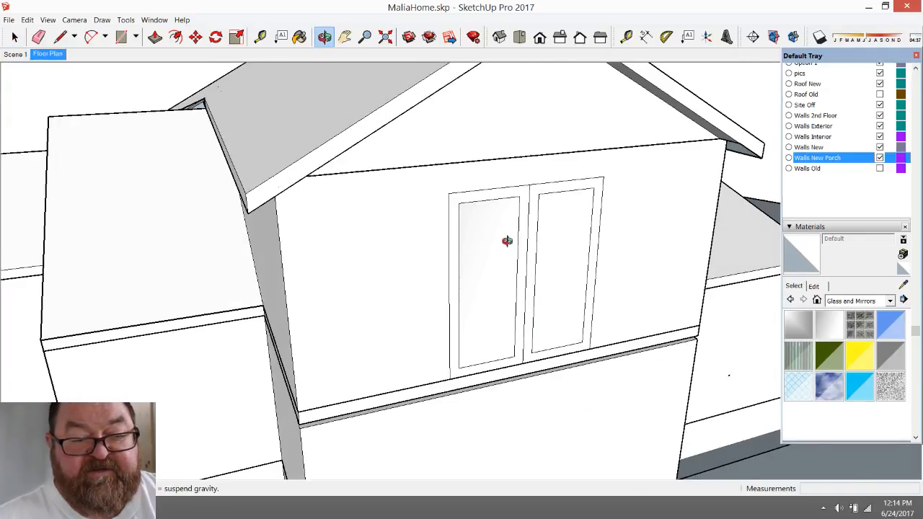
pyautogui.scroll(-3, 523, 268)
pyautogui.moveTo(550, 295); pyautogui.dragTo(619, 318)
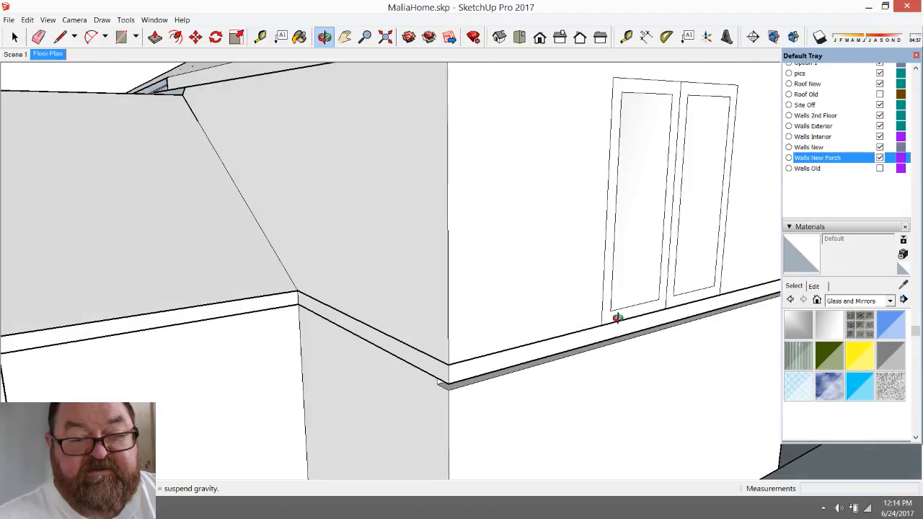
pyautogui.scroll(-5, 517, 339)
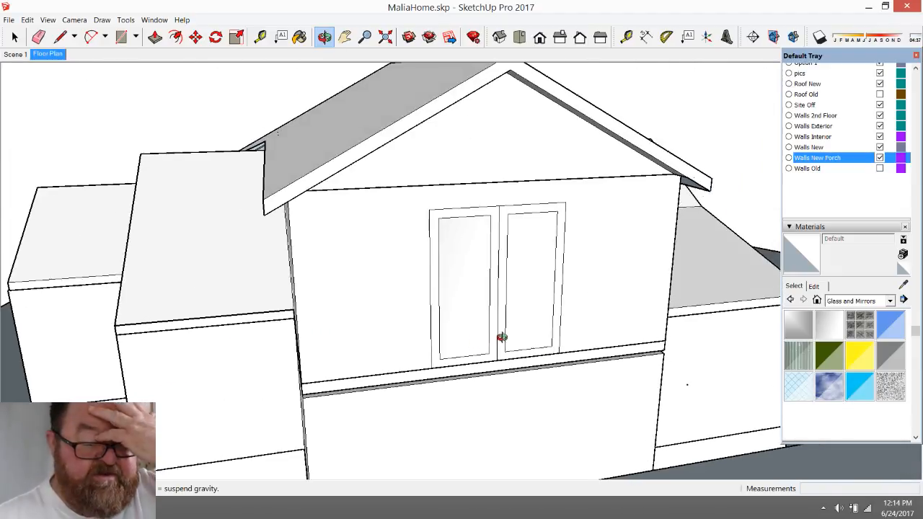
pyautogui.scroll(2, 547, 324)
pyautogui.moveTo(546, 325); pyautogui.dragTo(428, 334)
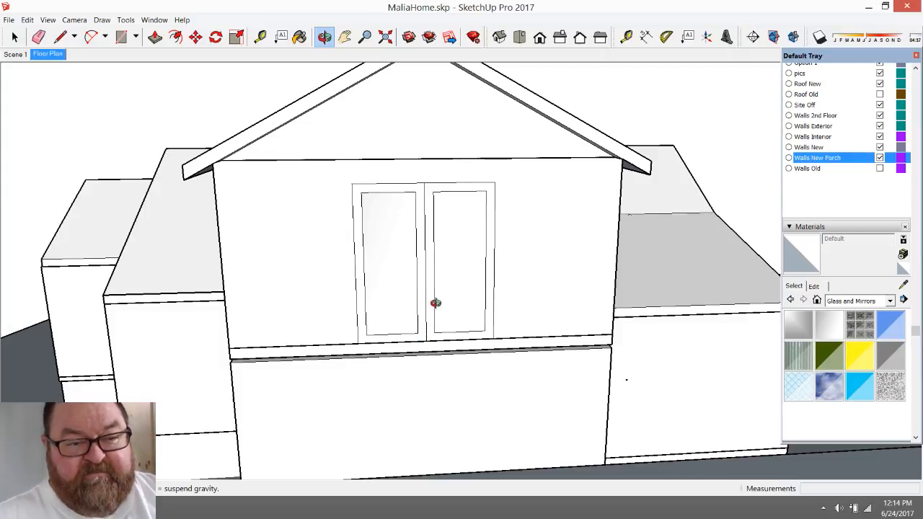
pyautogui.moveTo(580, 332); pyautogui.dragTo(614, 334)
# - Undo the double door's paint, offsets, leaf faces and centre line, back to the empty doorway in the gable wall
pyautogui.hotkey('ctrl', 'z')
pyautogui.hotkey('ctrl', 'z')
pyautogui.hotkey('ctrl', 'z')
pyautogui.hotkey('ctrl', 'z')
pyautogui.hotkey('ctrl', 'z')
pyautogui.hotkey('ctrl', 'z')
pyautogui.hotkey('ctrl', 'z')
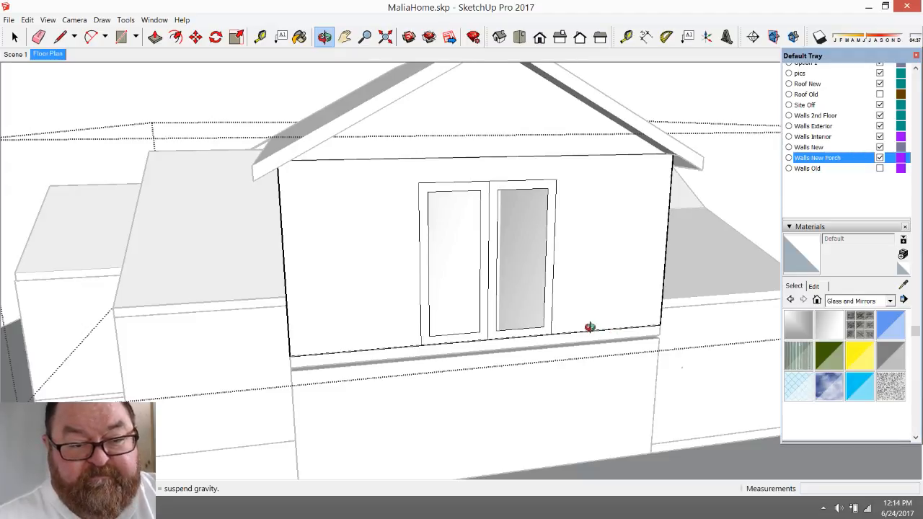
pyautogui.hotkey('ctrl', 'z')
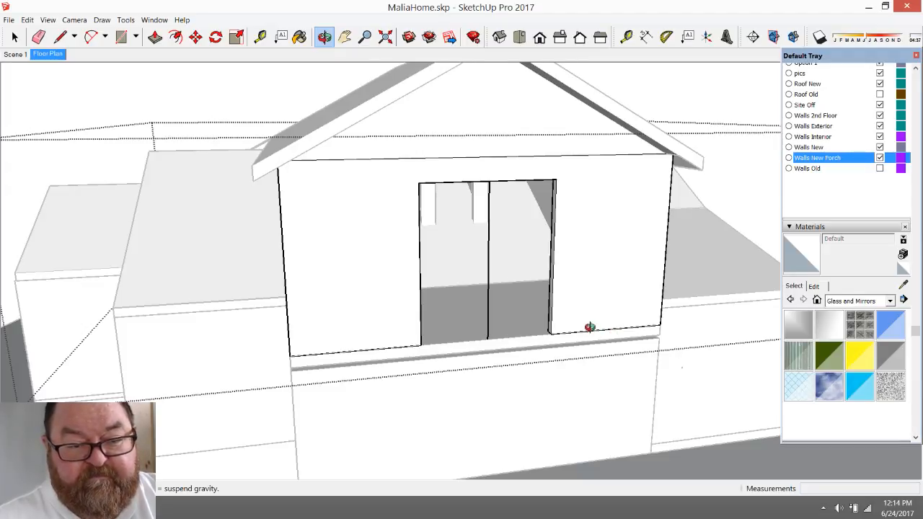
pyautogui.hotkey('ctrl', 'z')
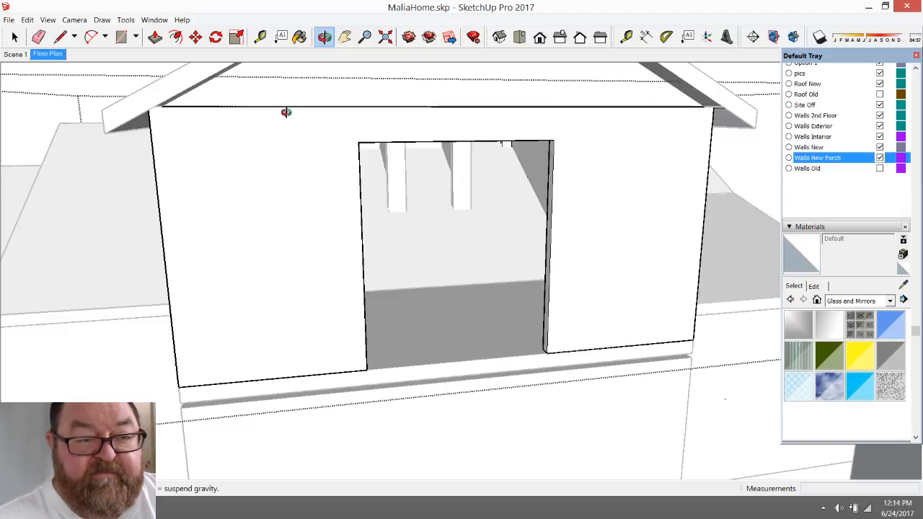
# - Push the doorway's side face 6' across to the opposite jamb to close the opening in the gable wall
pyautogui.moveTo(324, 247); pyautogui.dragTo(401, 234)
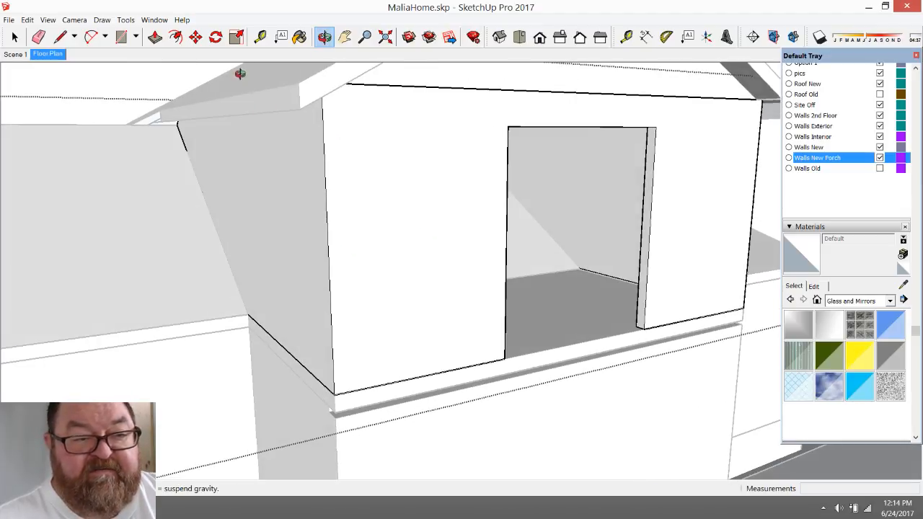
pyautogui.click(155, 37)
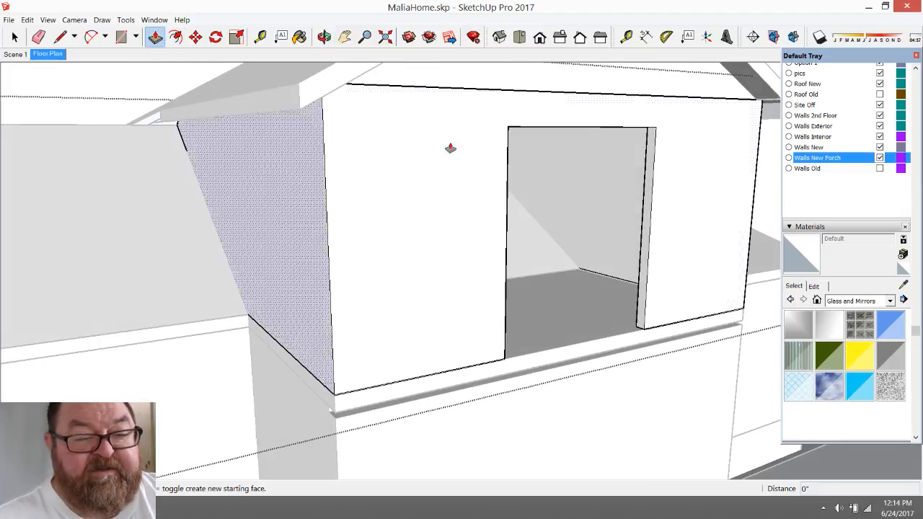
pyautogui.click(645, 150)
pyautogui.click(505, 242)
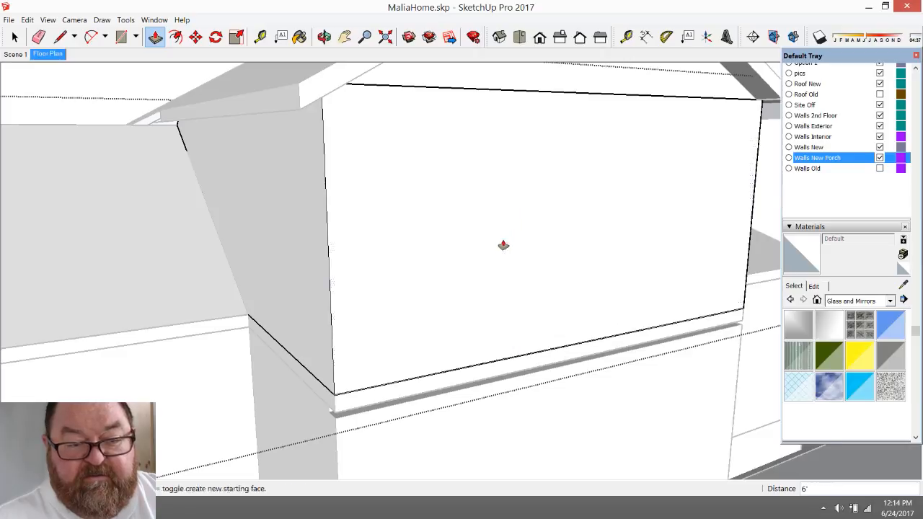
# - Open the front wall for editing, select the entire double window just right of the porch, and copy it
pyautogui.click(325, 36)
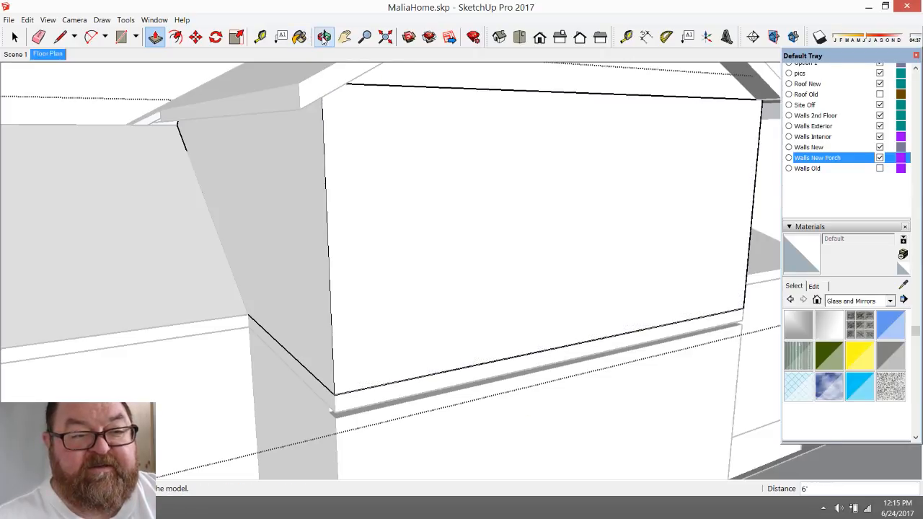
pyautogui.scroll(-10, 515, 250)
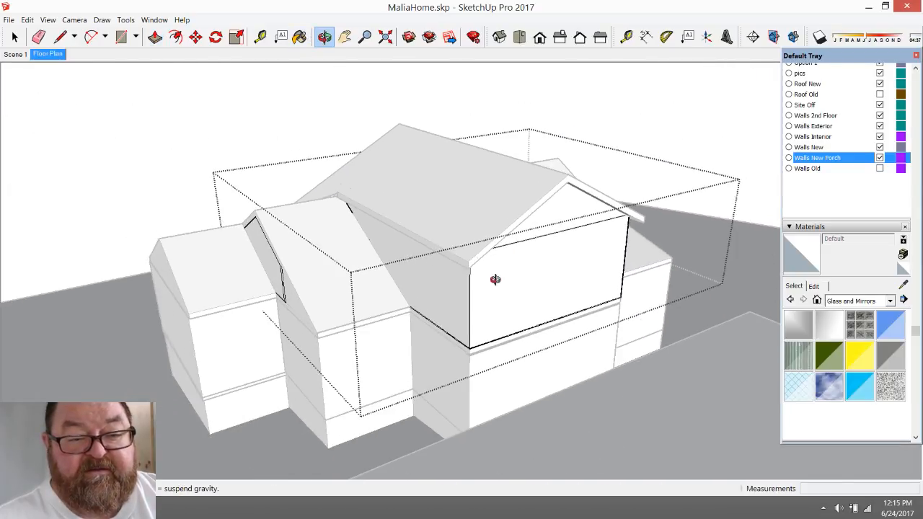
pyautogui.moveTo(495, 280); pyautogui.dragTo(652, 279)
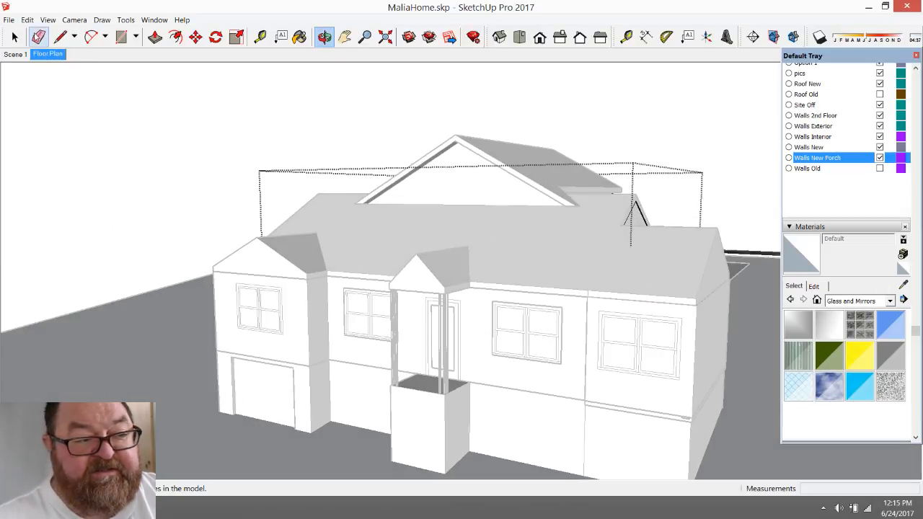
pyautogui.click(14, 37)
pyautogui.scroll(5, 576, 355)
pyautogui.scroll(2, 575, 355)
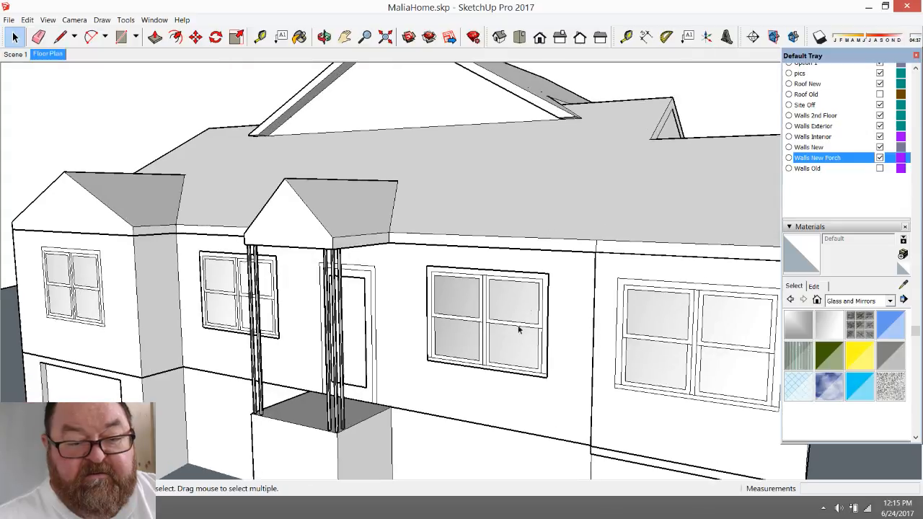
pyautogui.doubleClick(556, 272)
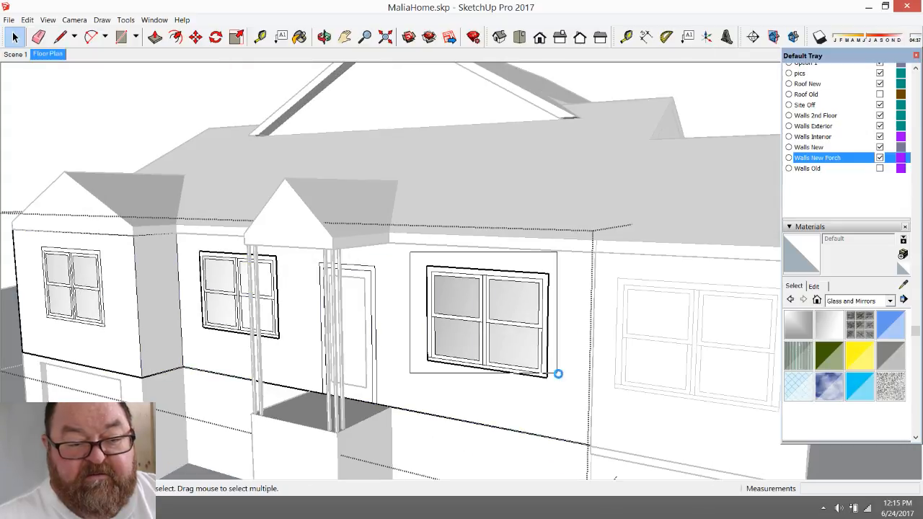
pyautogui.click(543, 367)
pyautogui.rightClick(487, 300)
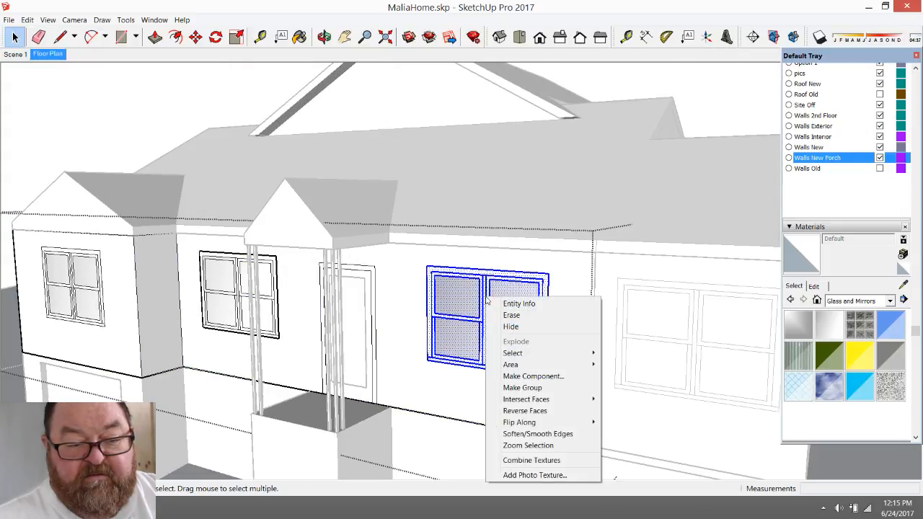
pyautogui.click(27, 18)
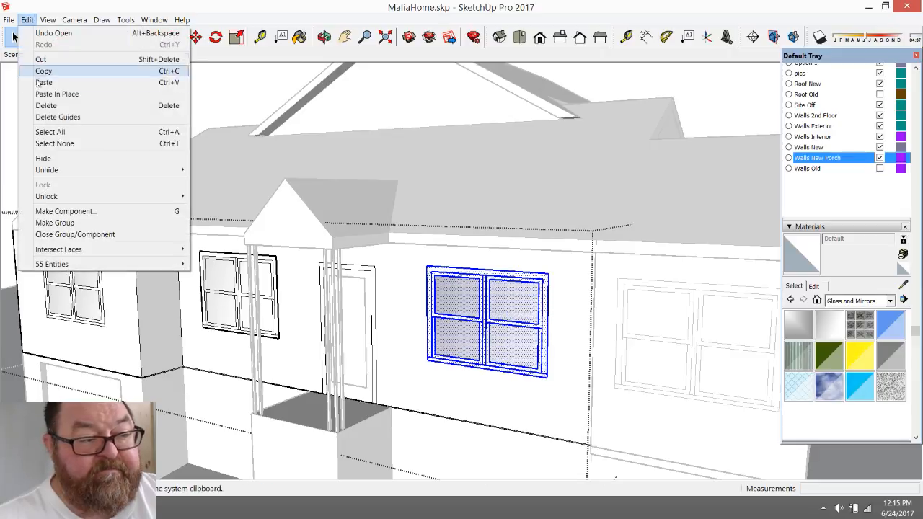
pyautogui.click(41, 68)
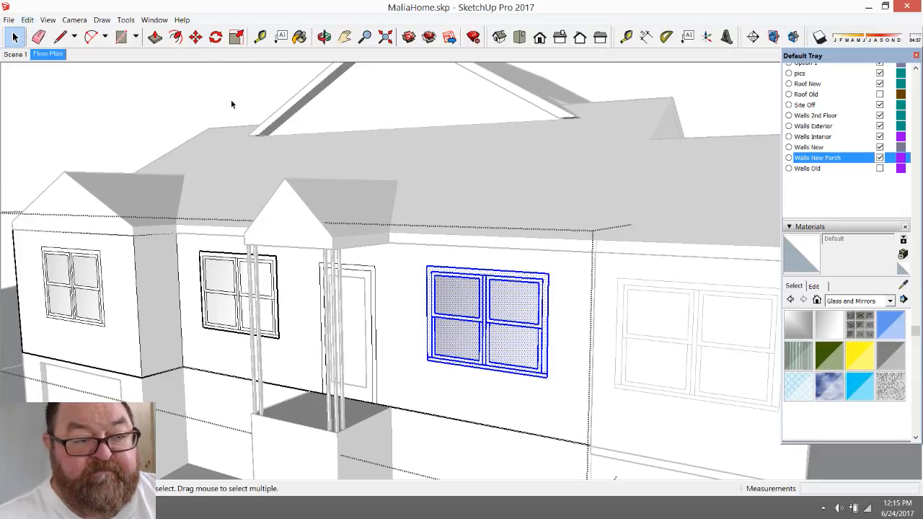
# - Leave the front wall group, orbit to the upper gable wall and paste the copied double window beside it
pyautogui.scroll(-3, 405, 321)
pyautogui.click(270, 104)
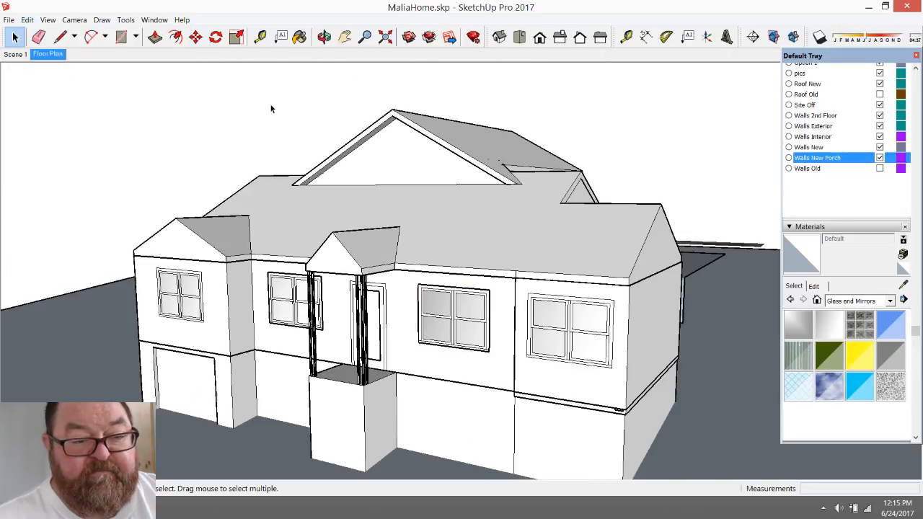
pyautogui.click(324, 37)
pyautogui.moveTo(571, 264); pyautogui.dragTo(308, 242)
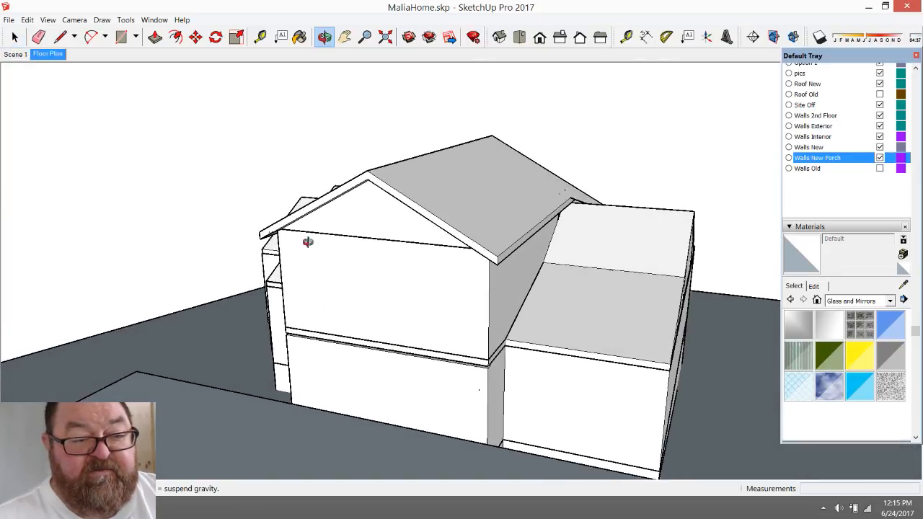
pyautogui.click(27, 19)
pyautogui.click(36, 80)
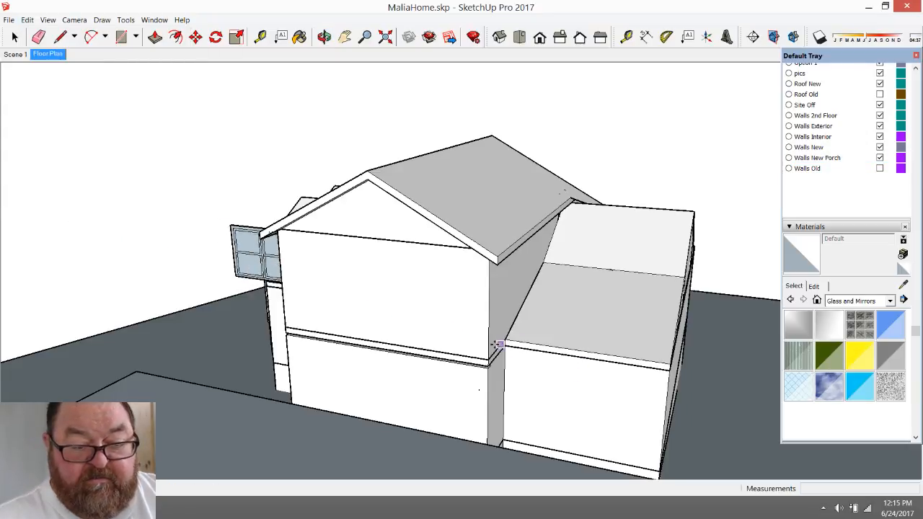
pyautogui.click(416, 325)
# - Move the pasted double window by its bottom-edge midpoint onto the face of the upper gable wall
pyautogui.scroll(2, 192, 269)
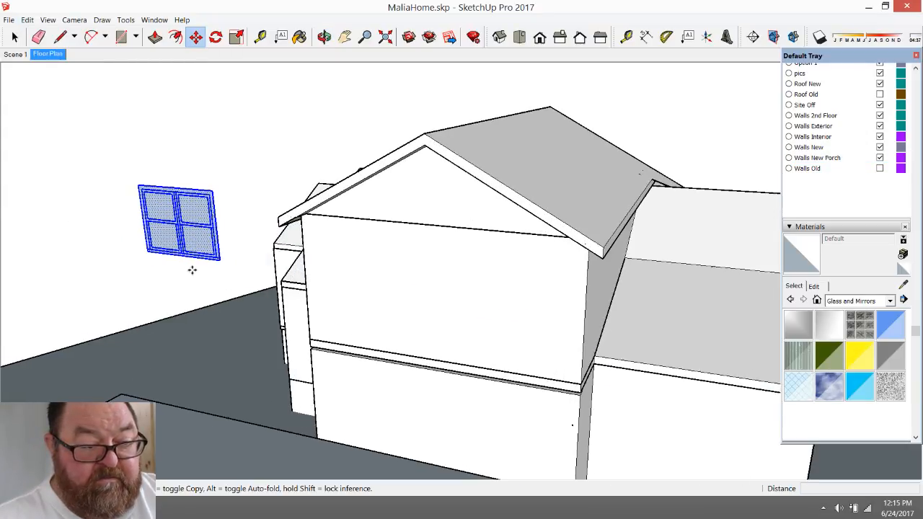
pyautogui.click(182, 258)
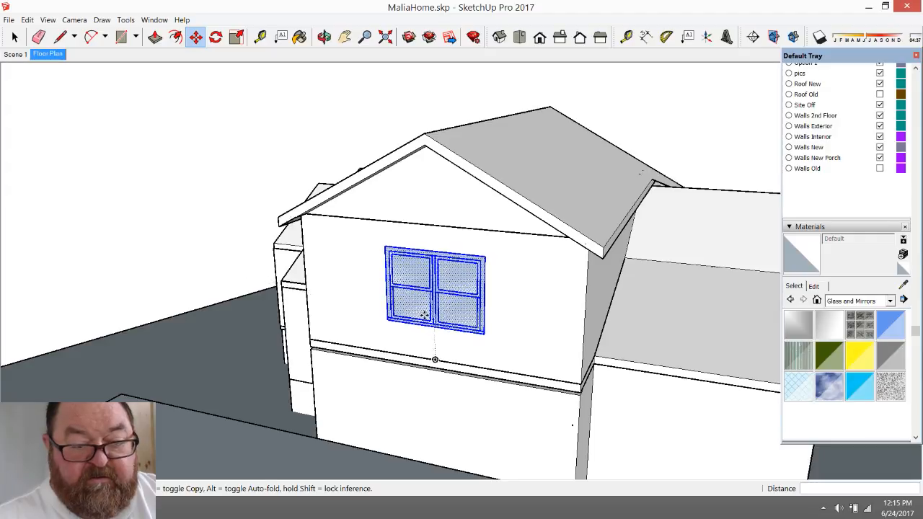
pyautogui.scroll(2, 423, 320)
pyautogui.click(424, 318)
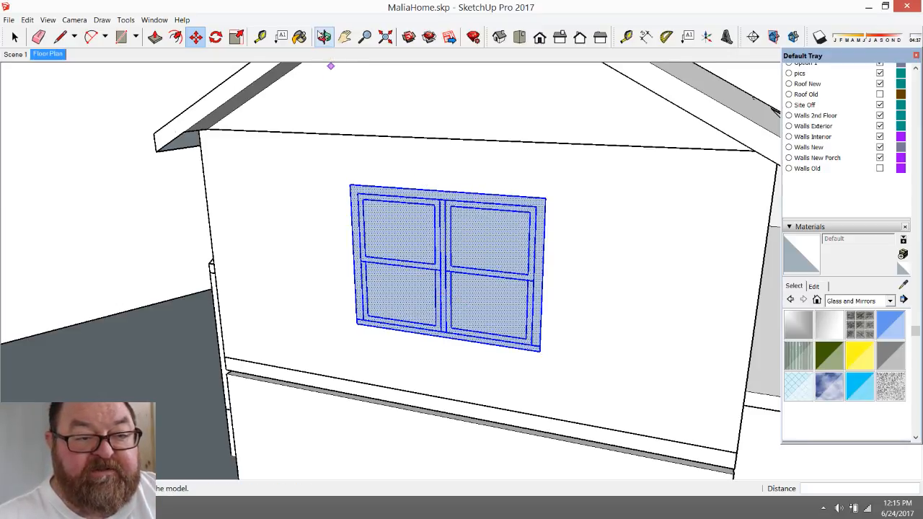
pyautogui.click(260, 37)
pyautogui.click(208, 212)
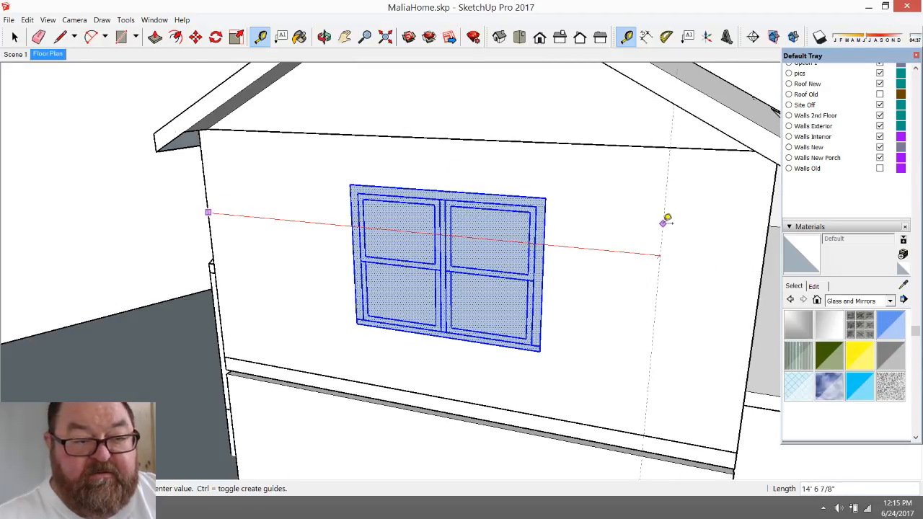
pyautogui.press('Escape')
pyautogui.press('space')
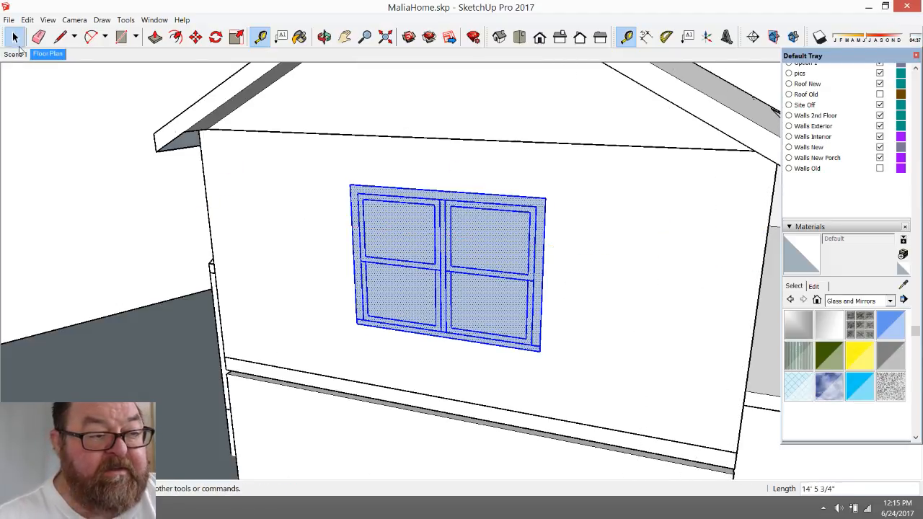
pyautogui.click(62, 38)
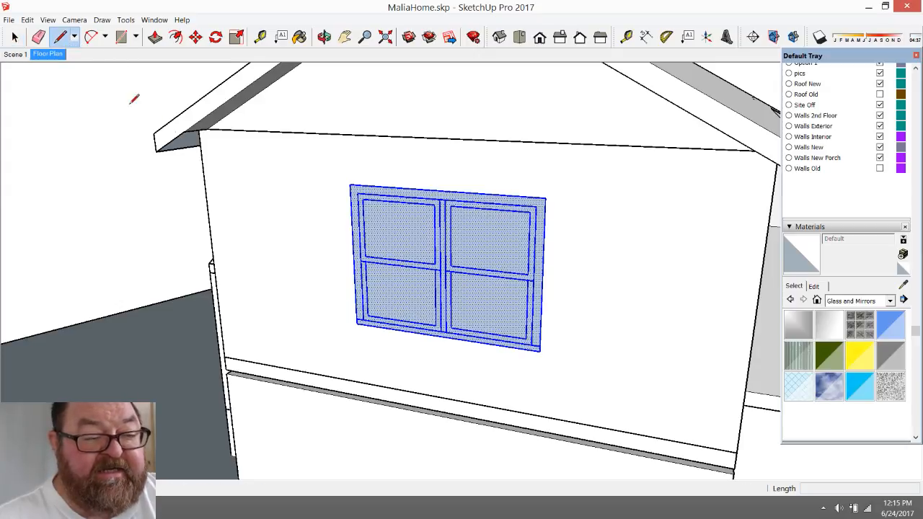
# - Place a guide 12" below the gable wall's top edge and draw a line along it across the full wall
pyautogui.click(260, 38)
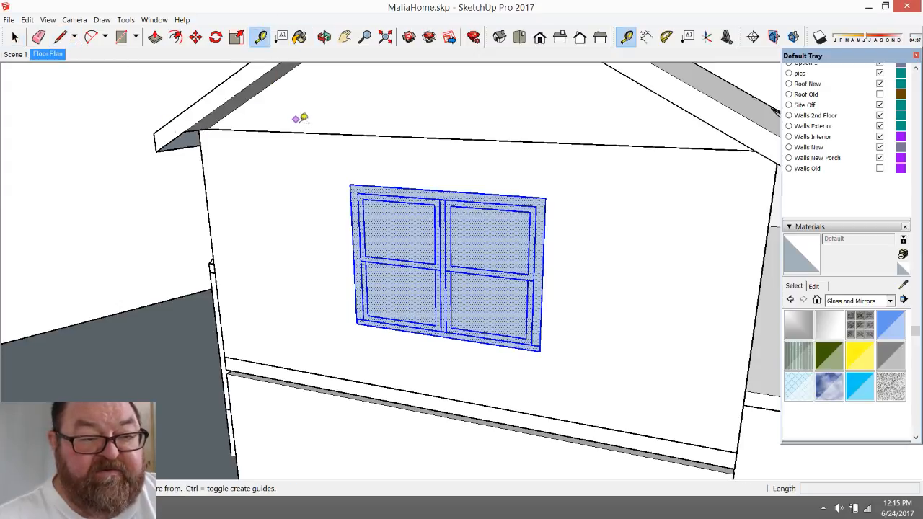
pyautogui.click(312, 128)
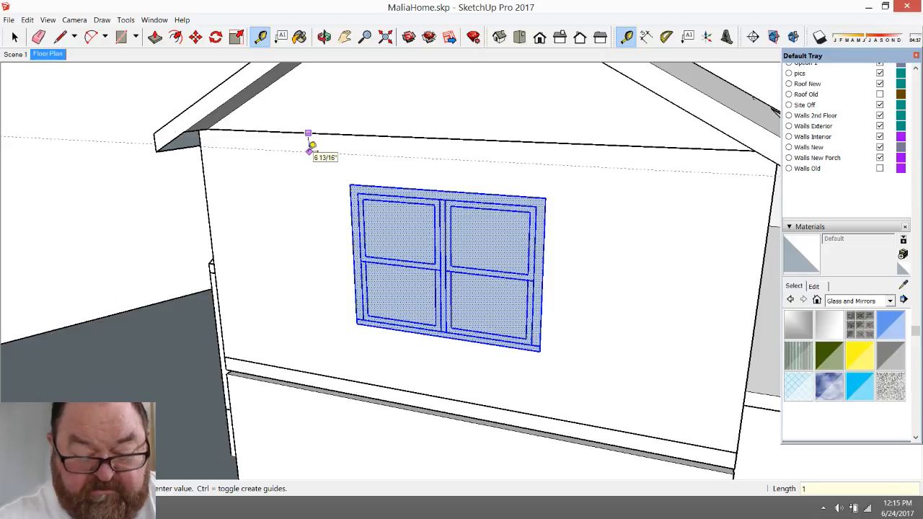
pyautogui.write('12')
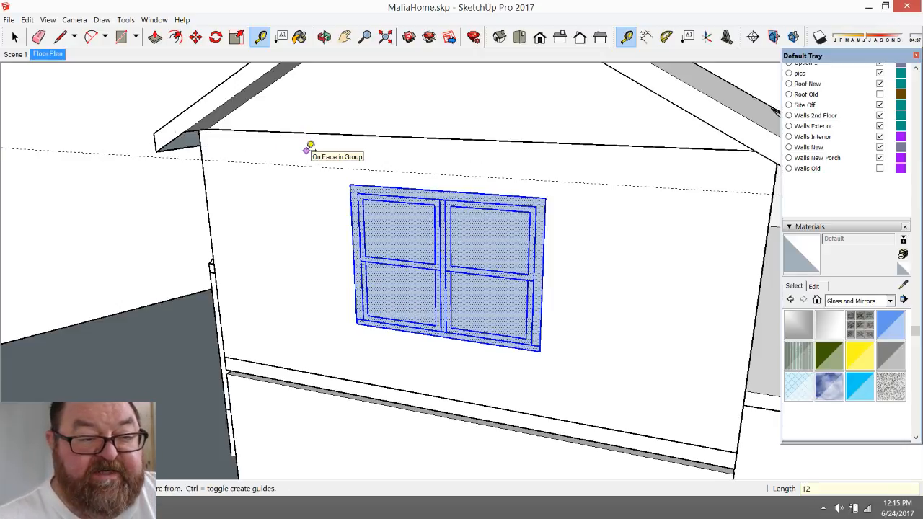
pyautogui.click(58, 37)
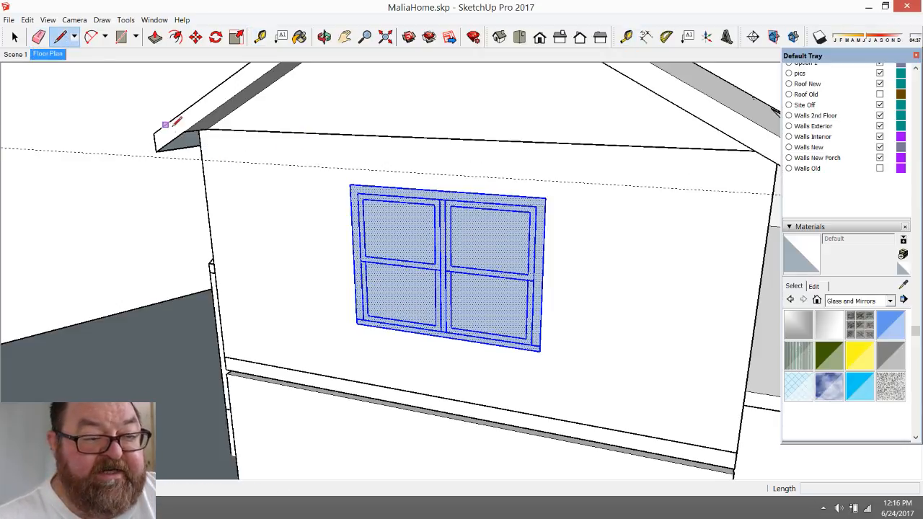
pyautogui.click(202, 157)
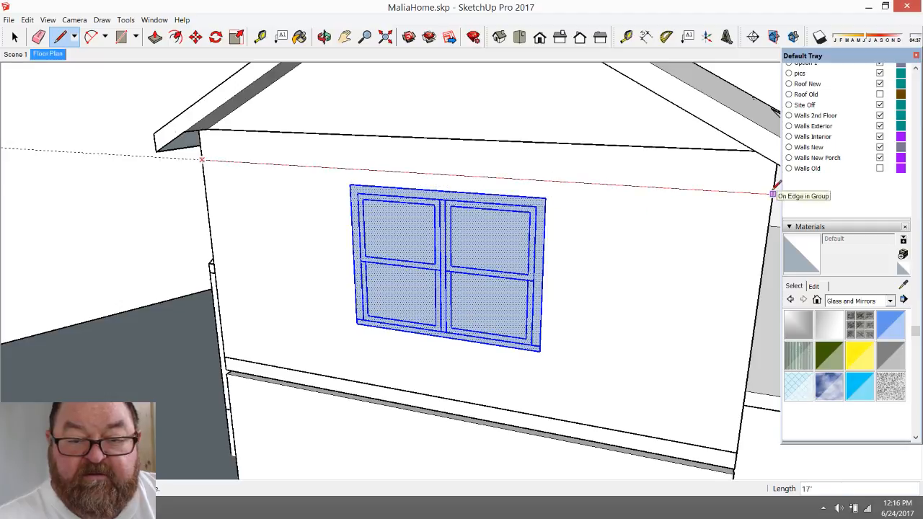
pyautogui.click(773, 193)
# - Divide the line across the gable wall into 4 equal segments
pyautogui.click(15, 38)
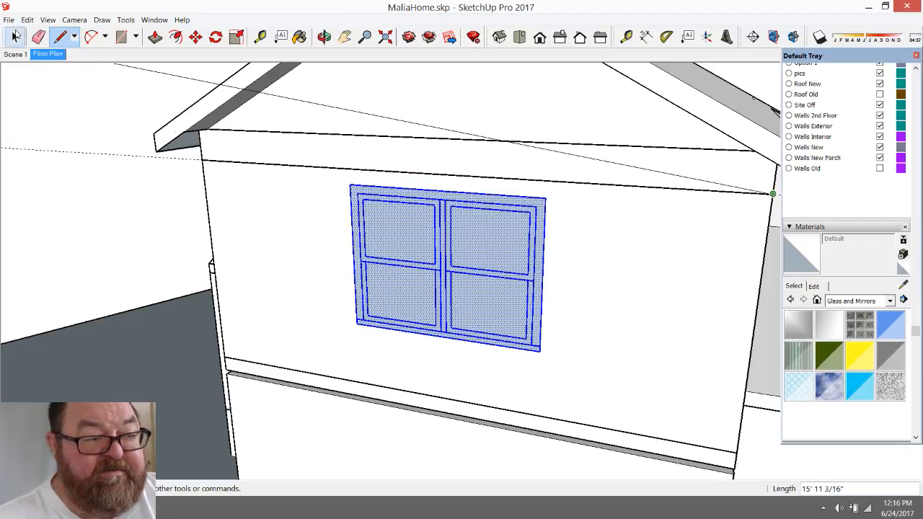
pyautogui.click(346, 171)
pyautogui.rightClick(345, 167)
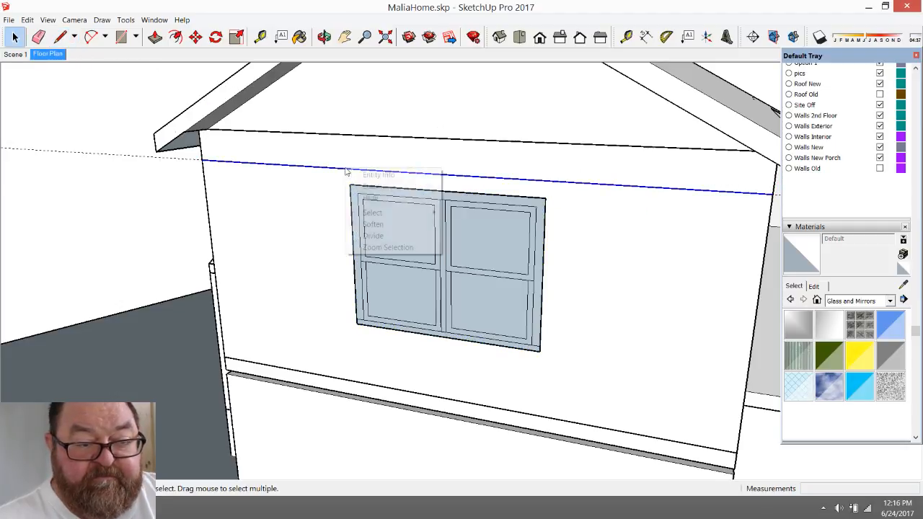
pyautogui.click(371, 236)
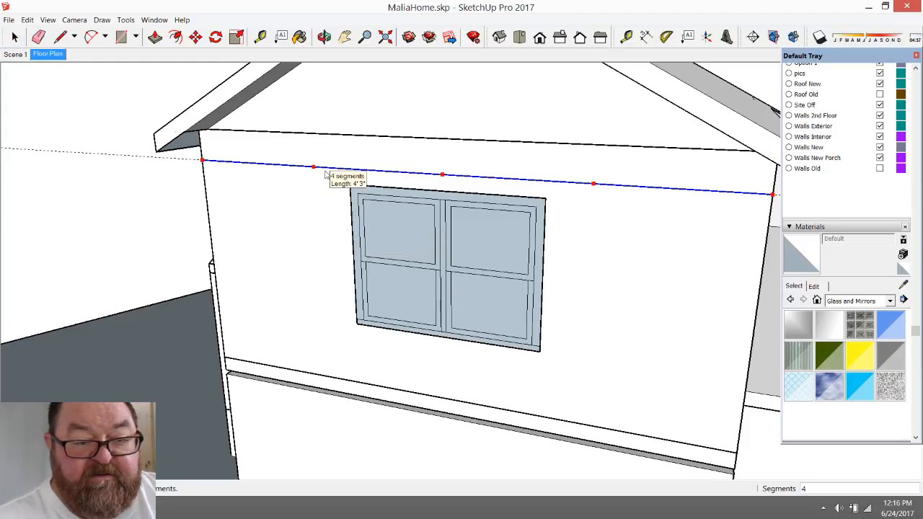
pyautogui.click(324, 173)
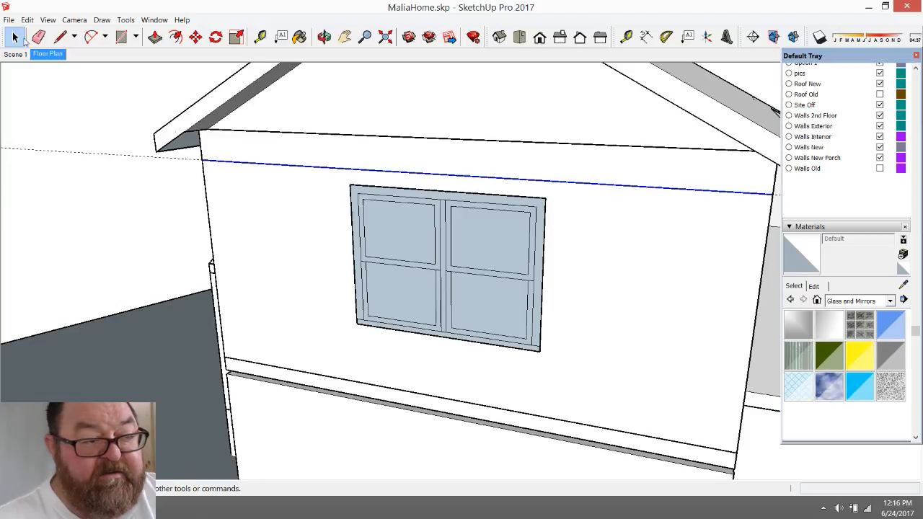
# - Select the whole double window and move it sideways by its top midpoint to align with the divided line's first quarter point
pyautogui.click(16, 37)
pyautogui.moveTo(343, 176); pyautogui.dragTo(337, 220)
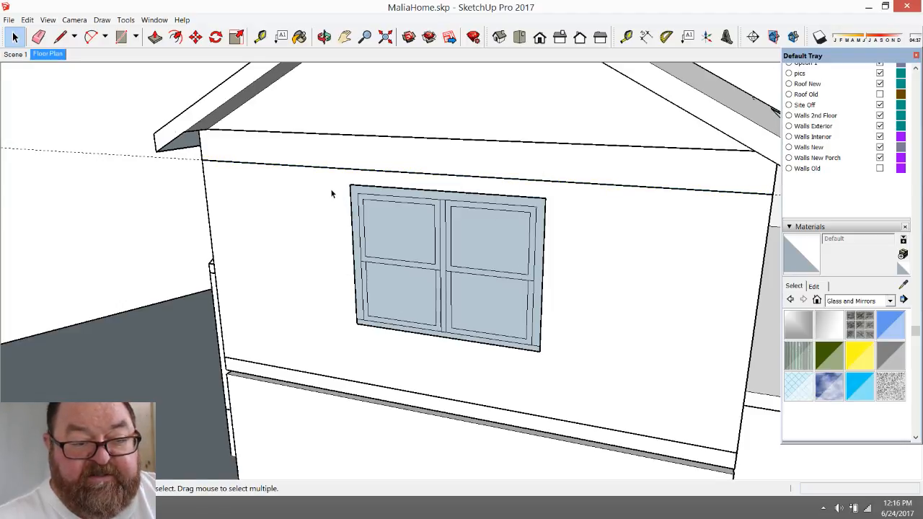
pyautogui.click(324, 37)
pyautogui.moveTo(357, 156); pyautogui.dragTo(422, 128)
pyautogui.click(15, 37)
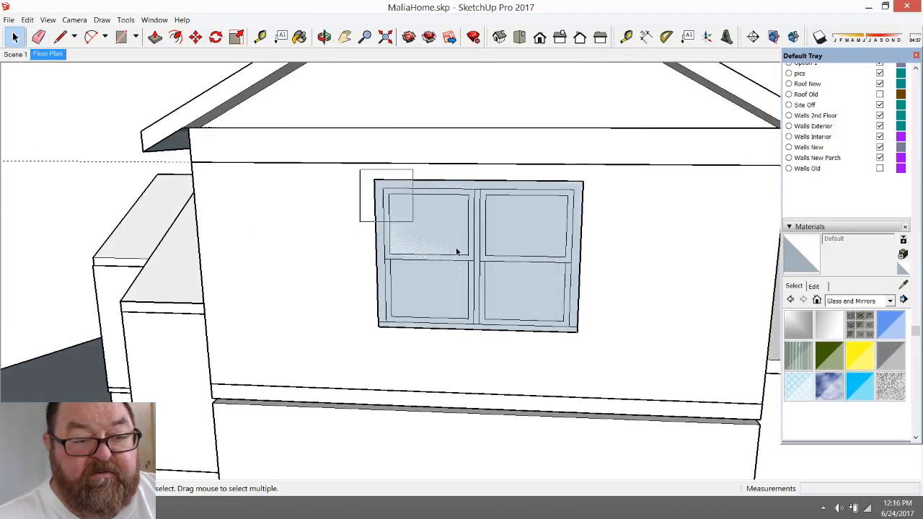
pyautogui.moveTo(456, 252); pyautogui.dragTo(608, 361)
pyautogui.press('m')
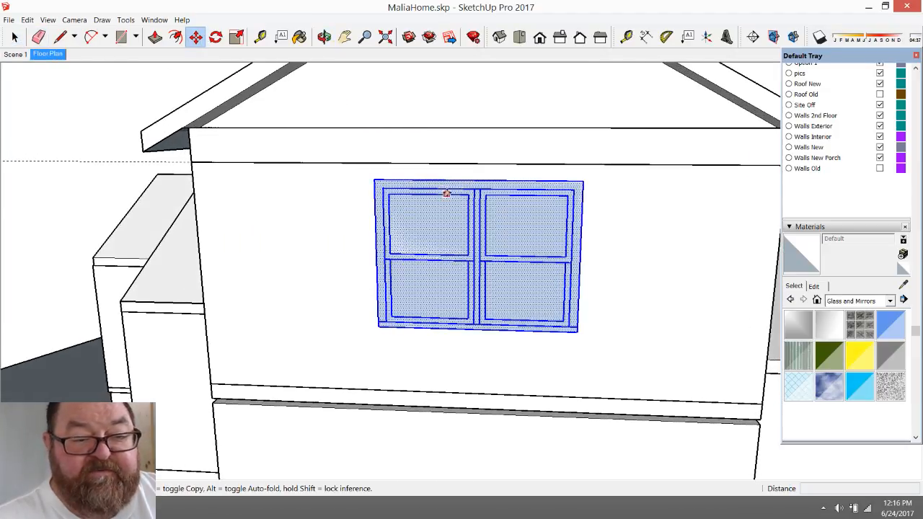
pyautogui.click(474, 185)
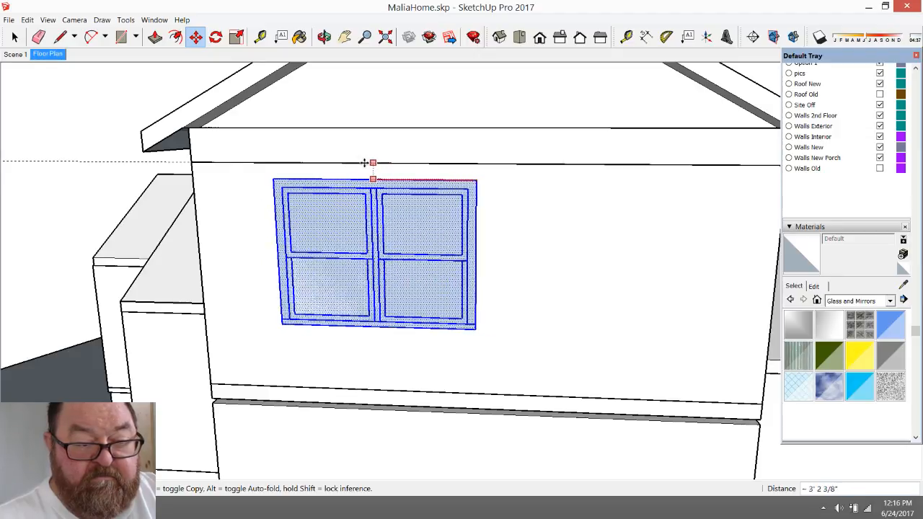
pyautogui.click(329, 165)
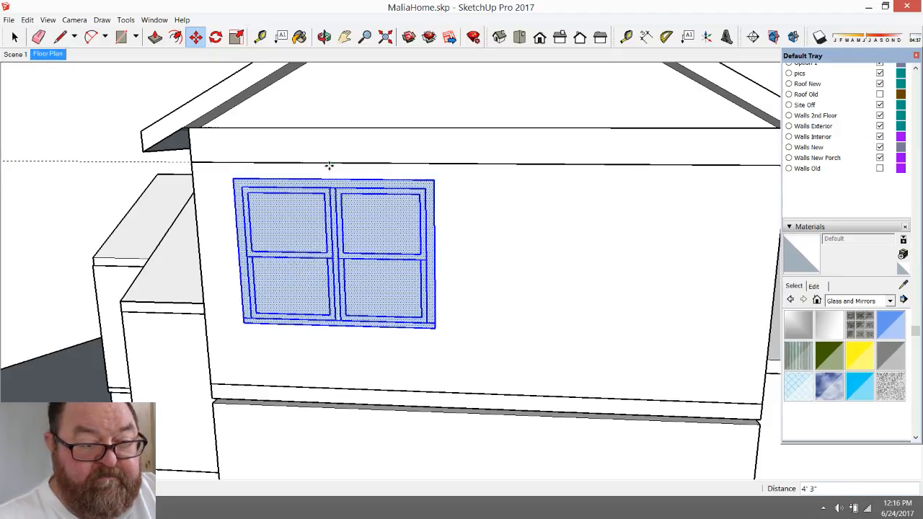
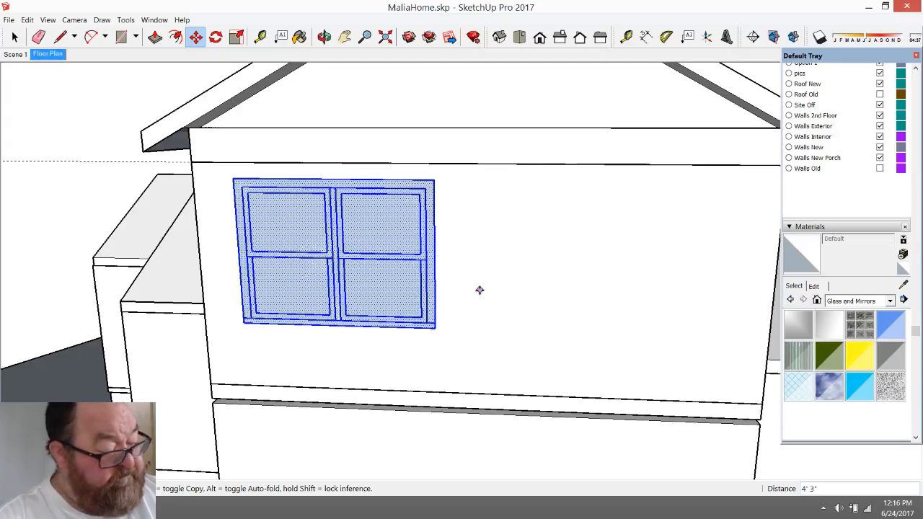
# - Copy the double window 8' 6" sideways along the gable wall, aligned with the divided line's third quarter point
pyautogui.scroll(-4, 202, 423)
pyautogui.scroll(4, 314, 374)
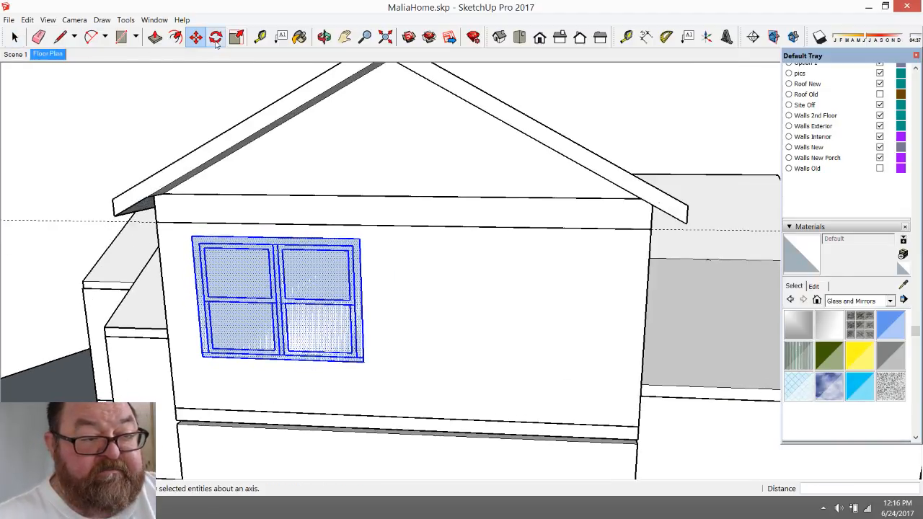
pyautogui.keyDown('ctrl'); pyautogui.click(274, 237); pyautogui.keyUp('ctrl')
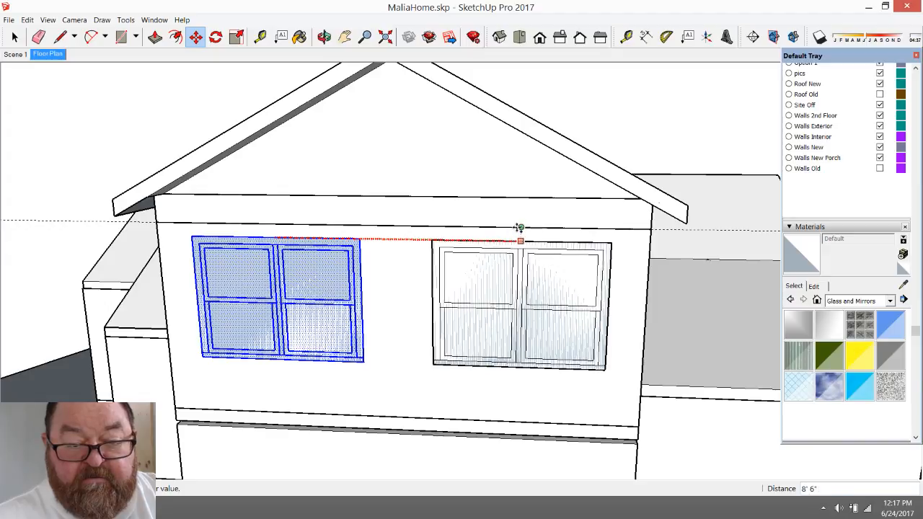
pyautogui.click(516, 231)
pyautogui.moveTo(310, 306); pyautogui.dragTo(280, 326, button='middle')
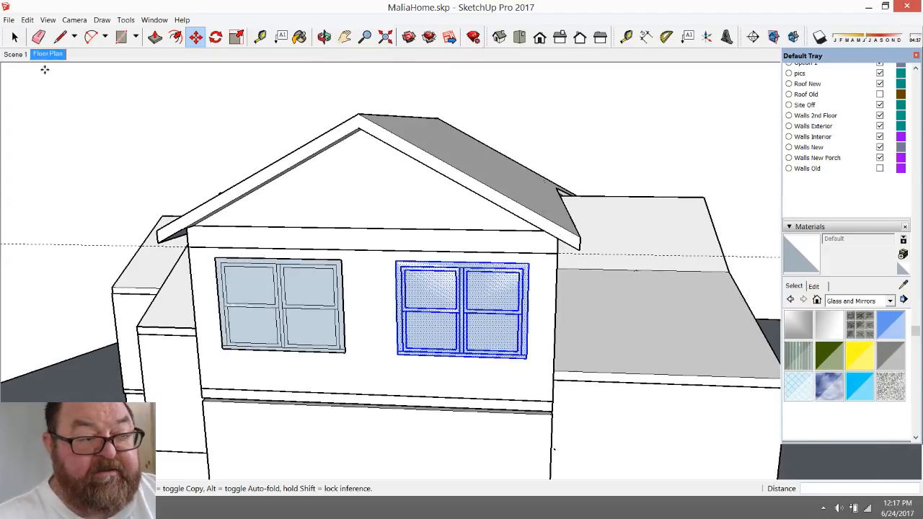
# - Erase the guide and all segments of the divided line above the two gable wall windows
pyautogui.press('e')
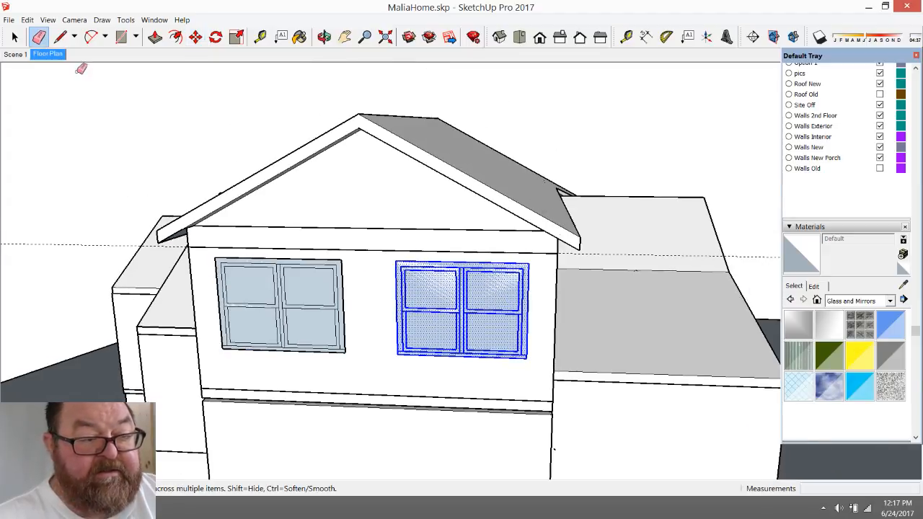
pyautogui.click(259, 249)
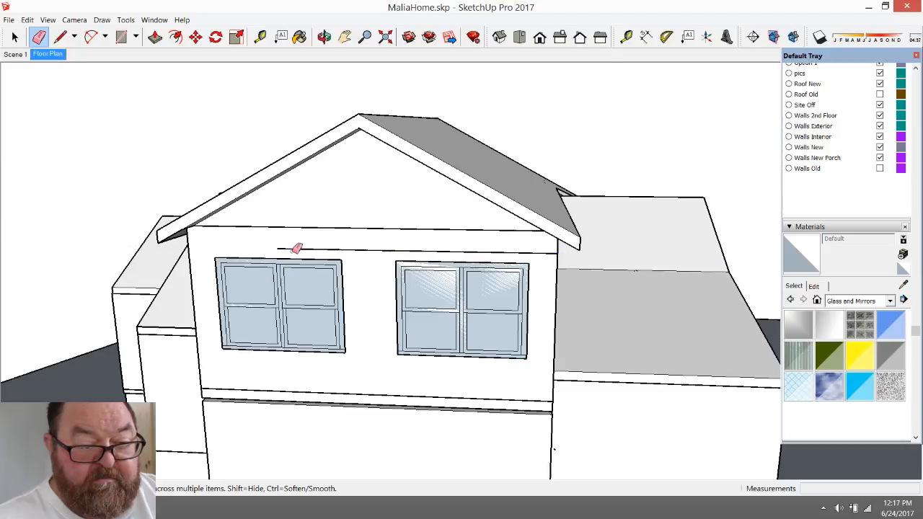
pyautogui.click(341, 249)
pyautogui.click(403, 250)
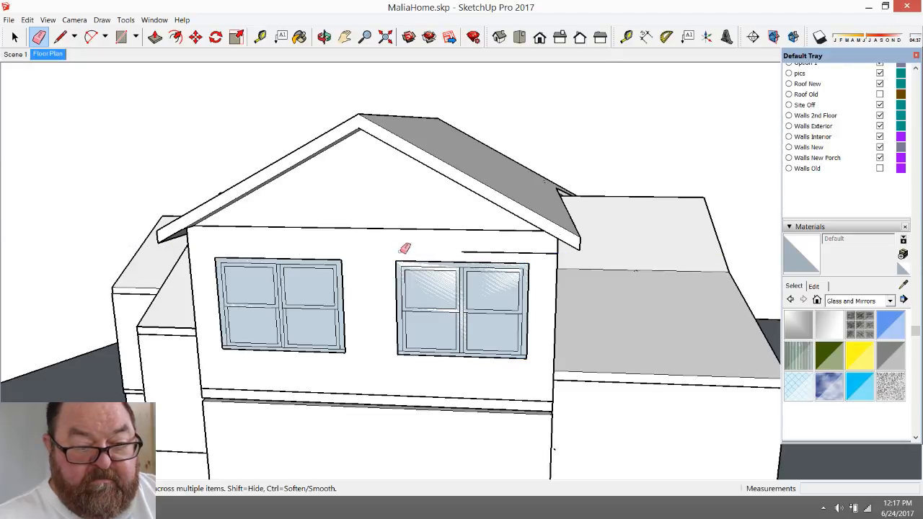
pyautogui.scroll(2, 321, 307)
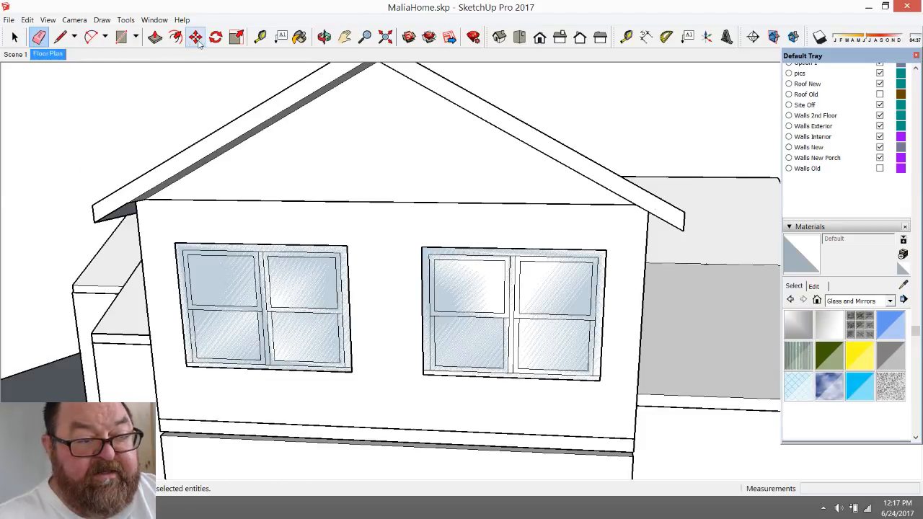
# - Place a new guide 12" below the gable wall's top edge
pyautogui.click(261, 38)
pyautogui.click(383, 202)
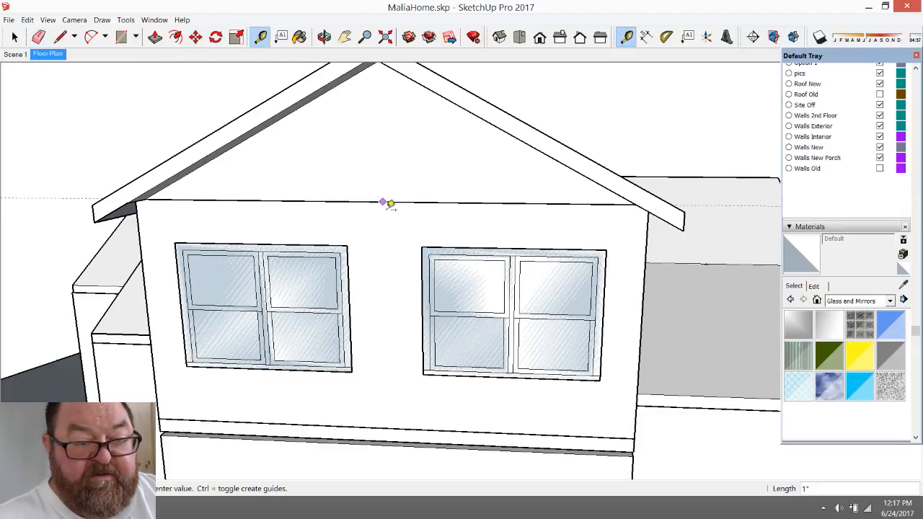
pyautogui.write('12')
pyautogui.press('Return')
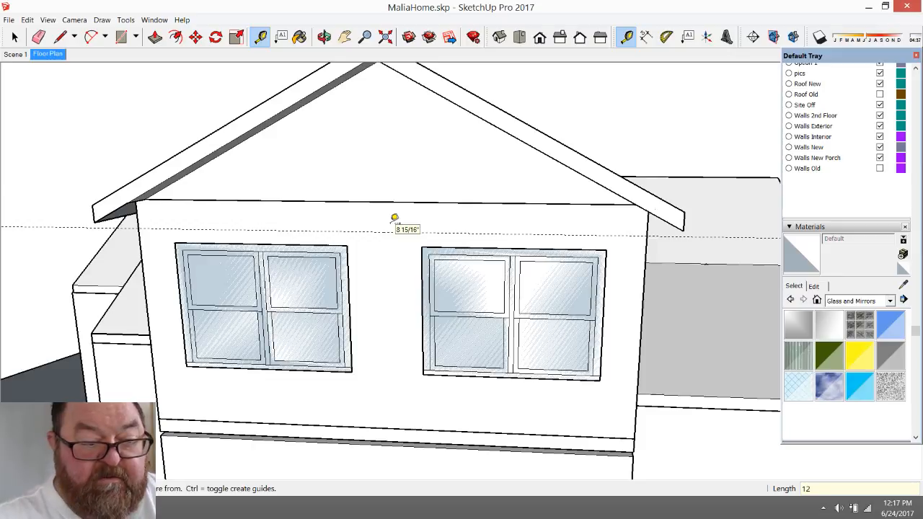
# - Select both gable wall double windows and move them up by a top midpoint onto the guide
pyautogui.click(15, 37)
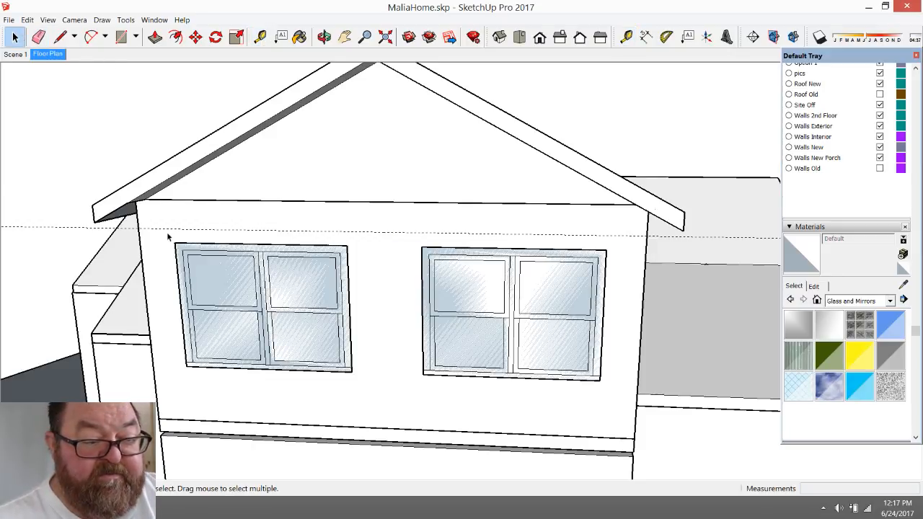
pyautogui.moveTo(167, 236); pyautogui.dragTo(610, 400)
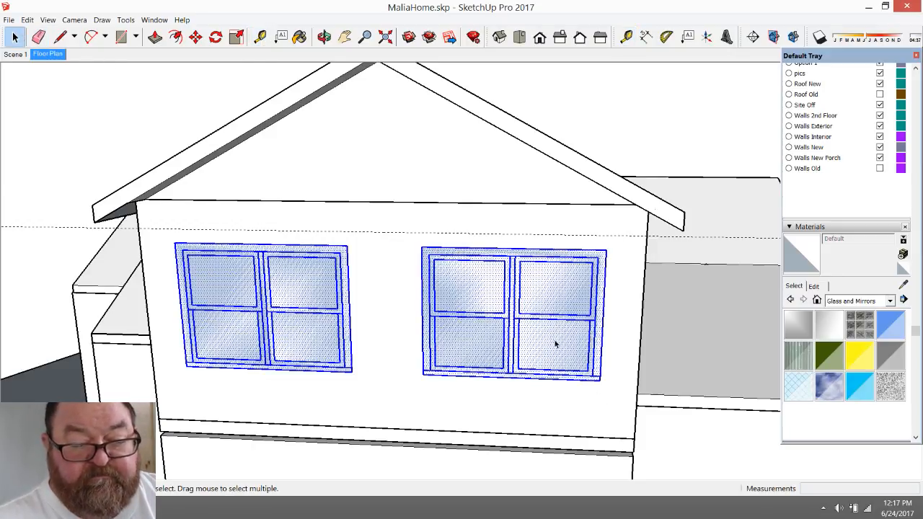
pyautogui.click(195, 36)
pyautogui.click(260, 245)
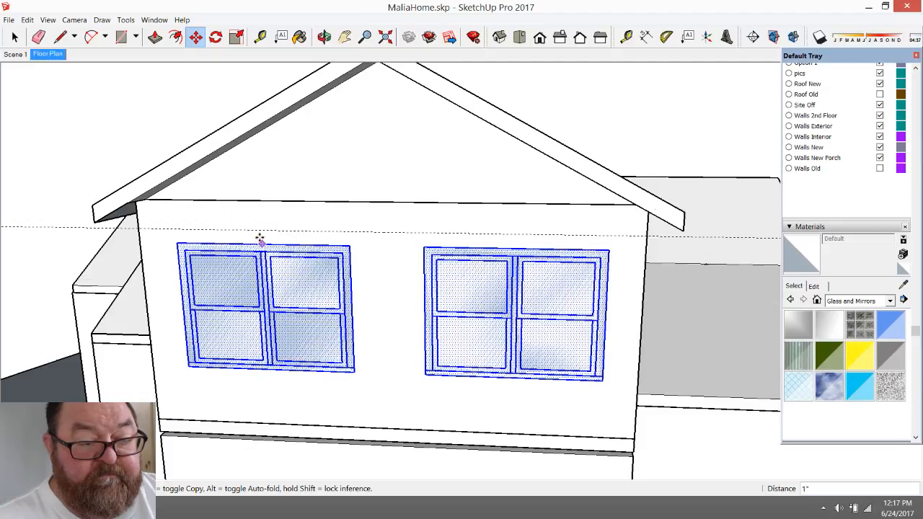
pyautogui.click(259, 232)
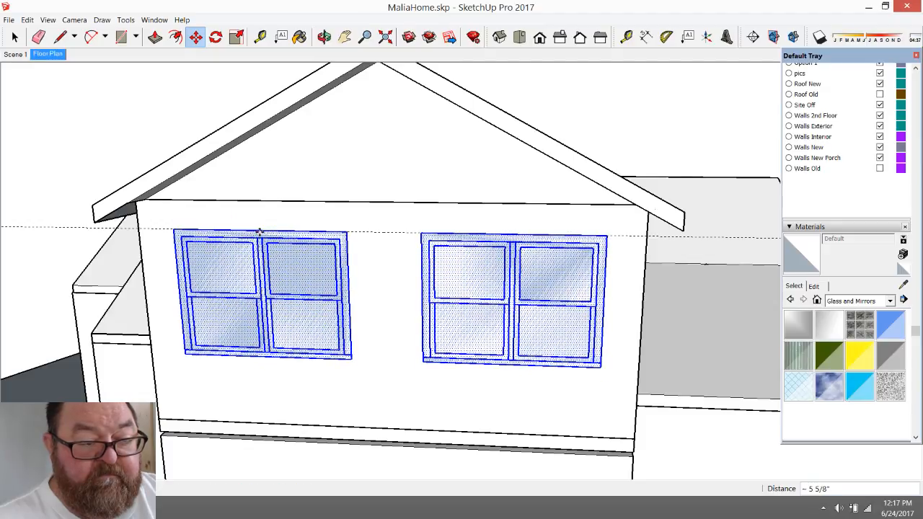
# - Erase the guide running along the top edge of the two gable wall windows
pyautogui.moveTo(315, 380); pyautogui.dragTo(534, 204, button='middle')
pyautogui.click(324, 36)
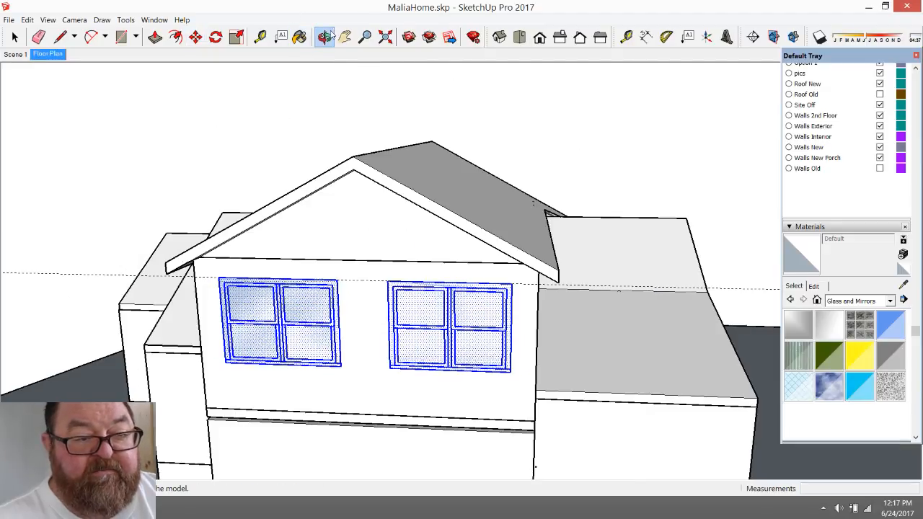
pyautogui.moveTo(383, 290); pyautogui.dragTo(367, 359)
pyautogui.scroll(-2, 376, 300)
pyautogui.scroll(2, 368, 375)
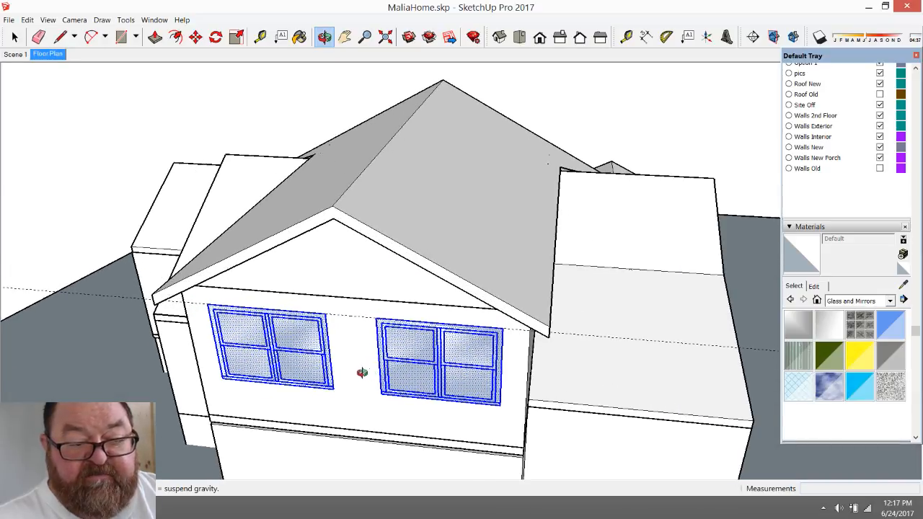
pyautogui.click(39, 38)
pyautogui.scroll(-2, 349, 268)
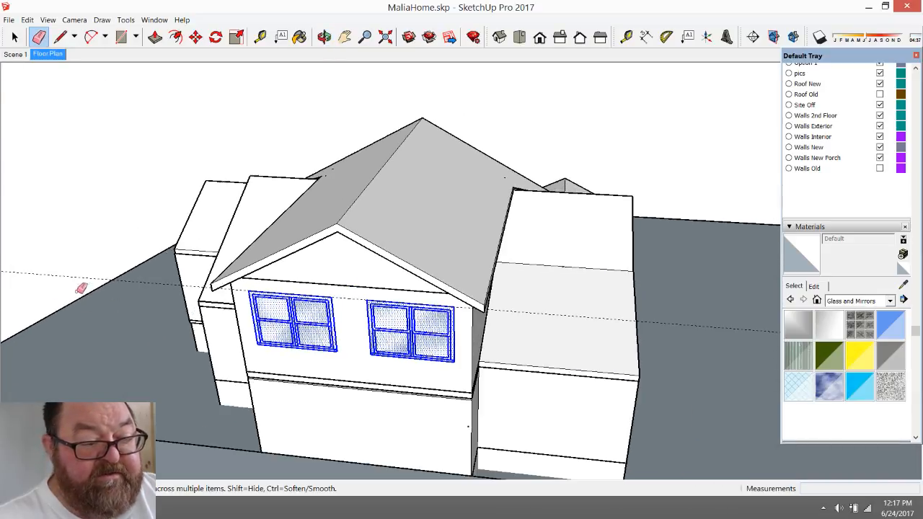
pyautogui.moveTo(63, 282); pyautogui.dragTo(64, 267)
pyautogui.scroll(2, 289, 349)
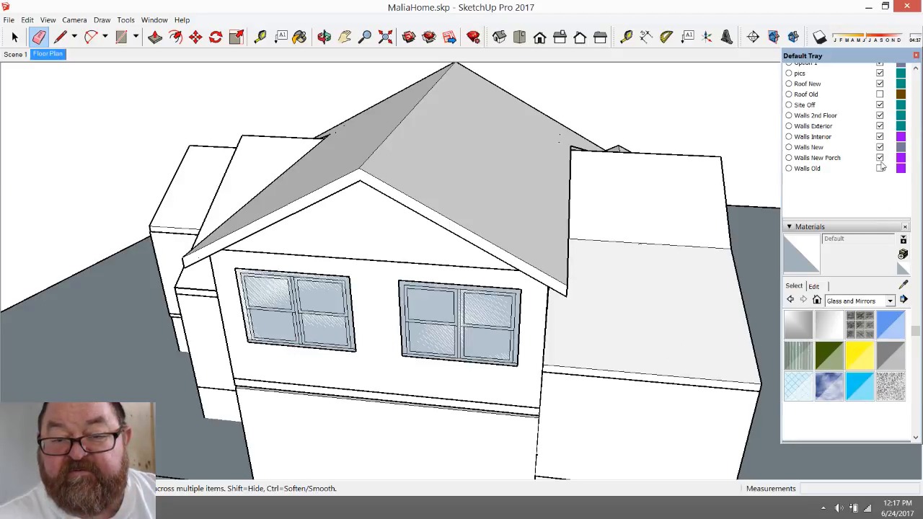
# - Hide the Roof New layer to expose the second-floor rooms
pyautogui.click(880, 84)
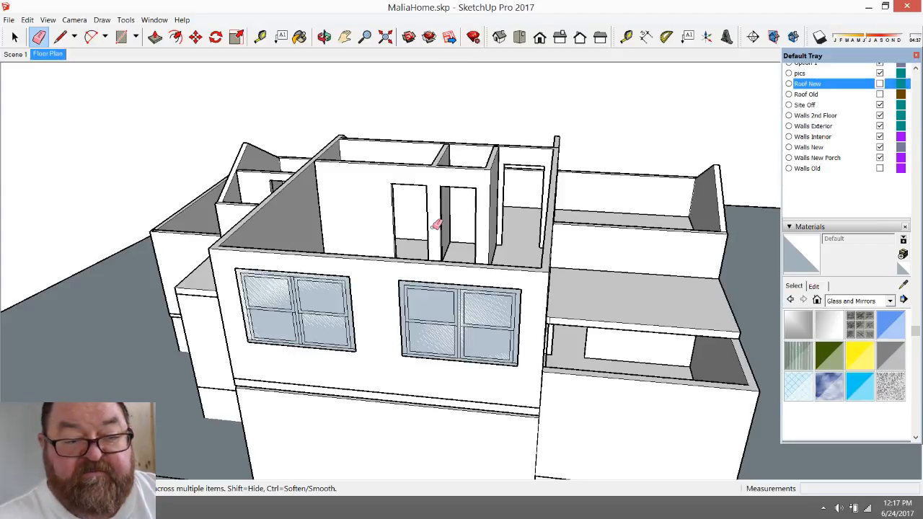
pyautogui.click(429, 365)
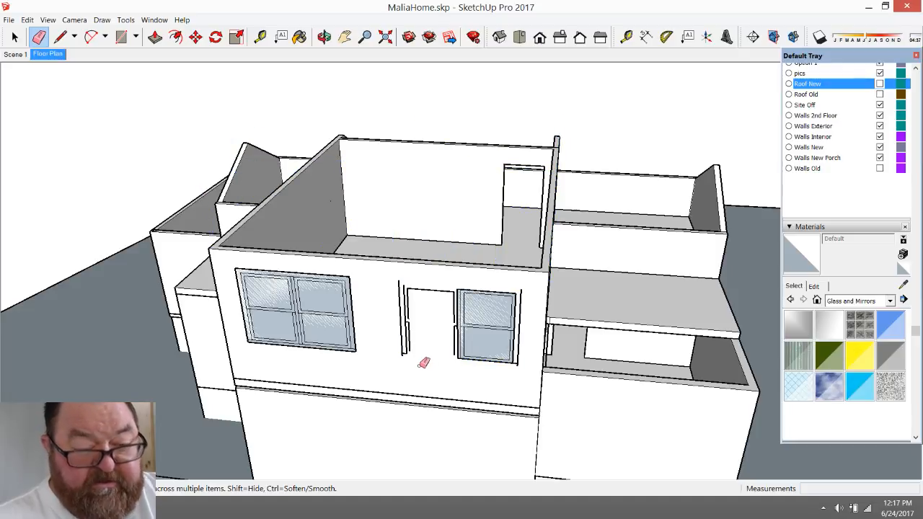
pyautogui.hotkey('ctrl', 'z')
# - Examine the second-floor interior walls and whether the gable windows show through the inside of the wall
pyautogui.click(325, 36)
pyautogui.moveTo(405, 303); pyautogui.dragTo(398, 396)
pyautogui.scroll(4, 363, 167)
pyautogui.scroll(1, 363, 166)
pyautogui.moveTo(330, 306); pyautogui.dragTo(212, 264)
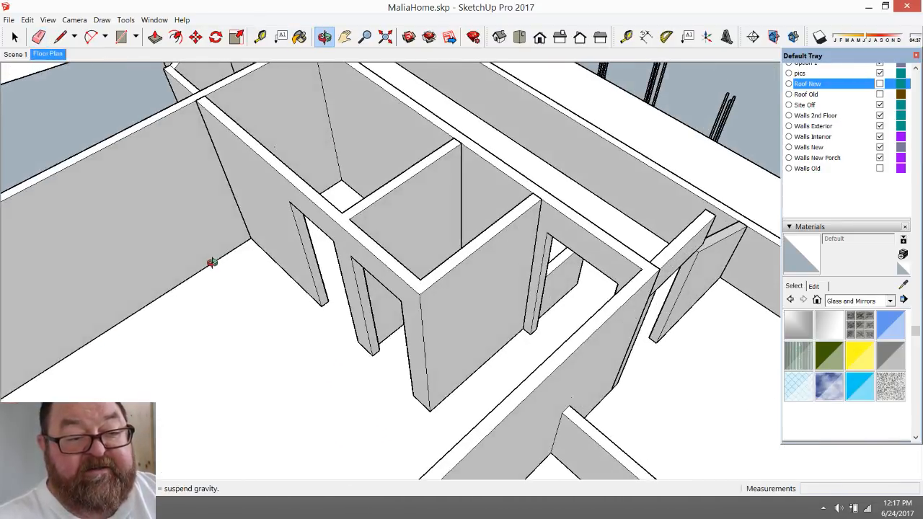
pyautogui.scroll(-4, 625, 429)
pyautogui.moveTo(595, 389); pyautogui.dragTo(142, 304)
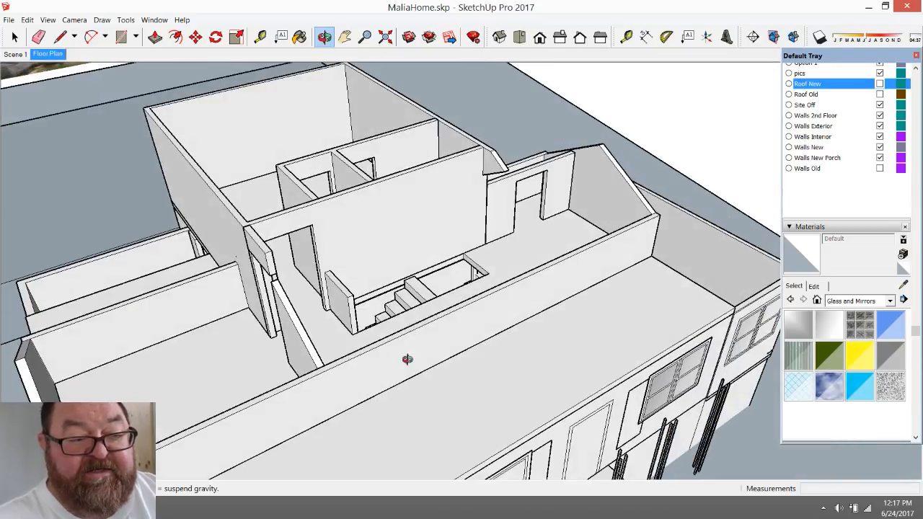
pyautogui.moveTo(262, 247); pyautogui.dragTo(695, 298)
pyautogui.moveTo(417, 334); pyautogui.dragTo(414, 344)
pyautogui.scroll(4, 476, 396)
pyautogui.moveTo(480, 391); pyautogui.dragTo(474, 375)
pyautogui.click(15, 37)
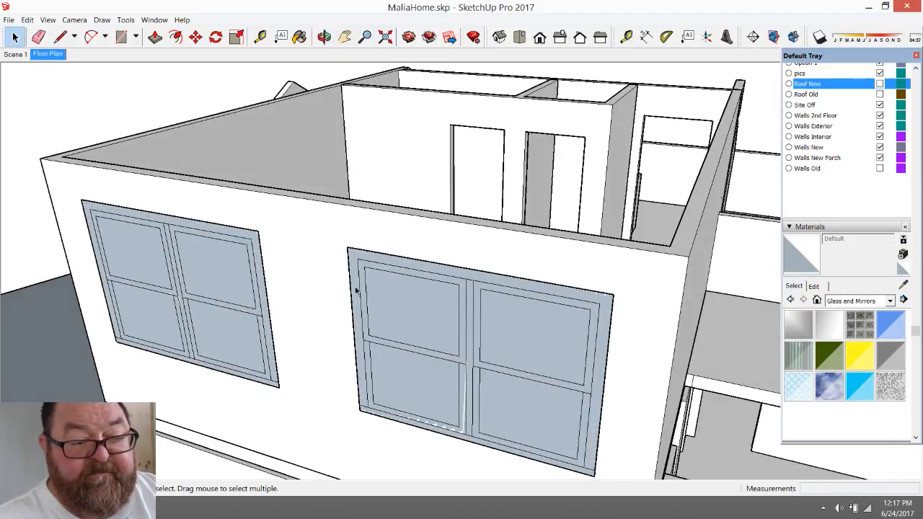
pyautogui.click(325, 304)
pyautogui.doubleClick(325, 304)
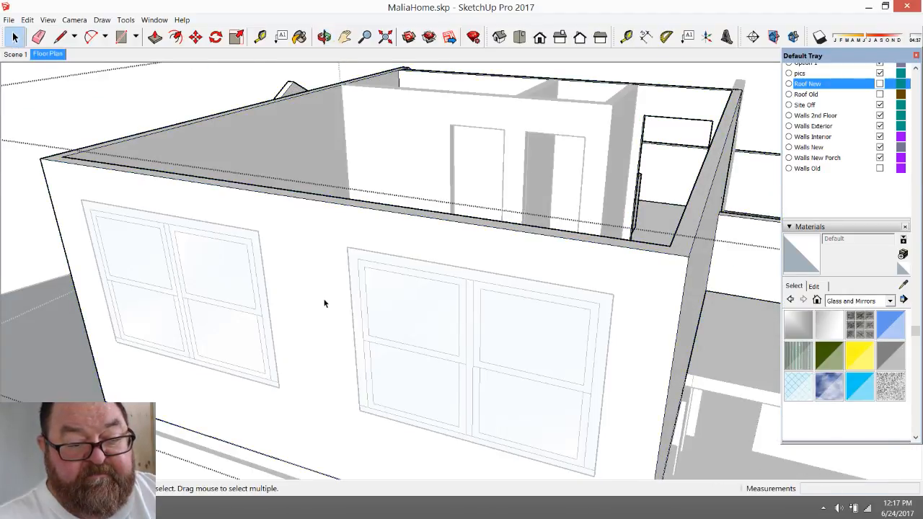
pyautogui.click(395, 314)
pyautogui.scroll(-2, 395, 316)
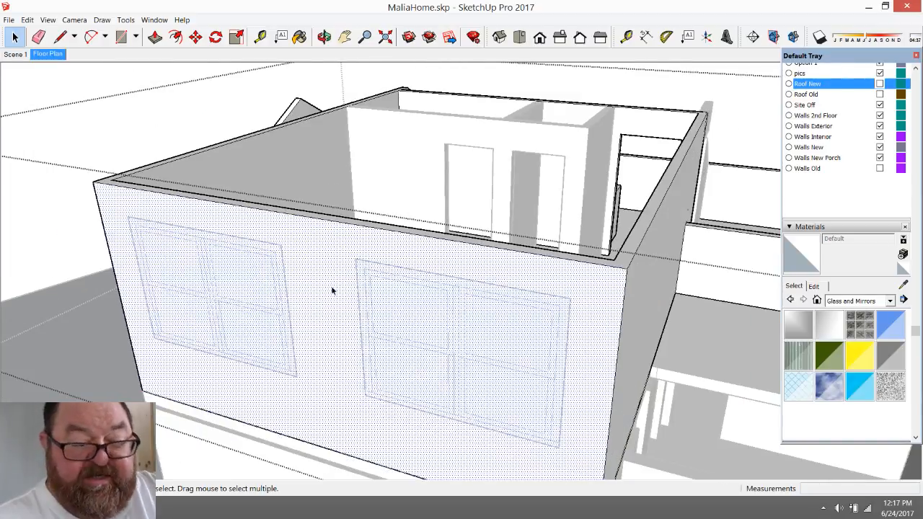
pyautogui.scroll(-2, 315, 354)
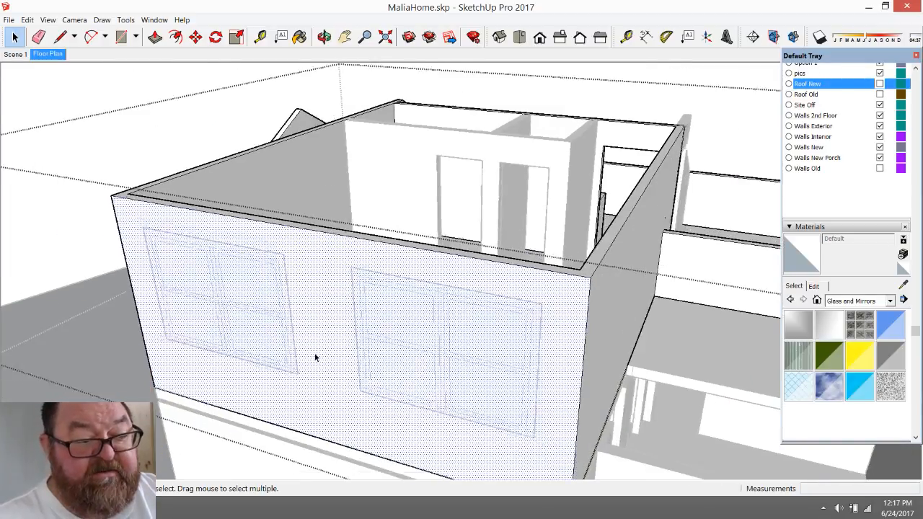
pyautogui.click(138, 118)
# - Select both double windows on the gable wall and cut them out of the model
pyautogui.click(212, 283)
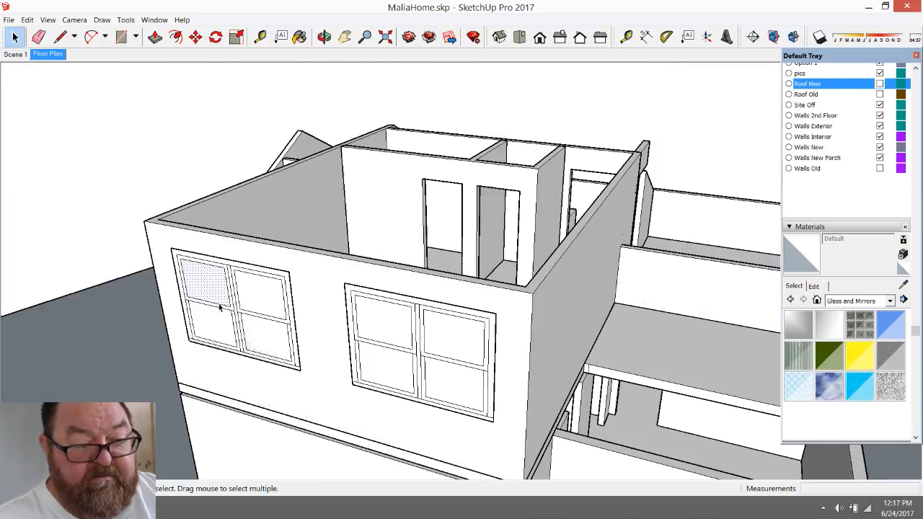
pyautogui.click(325, 37)
pyautogui.moveTo(256, 315); pyautogui.dragTo(330, 322)
pyautogui.click(16, 37)
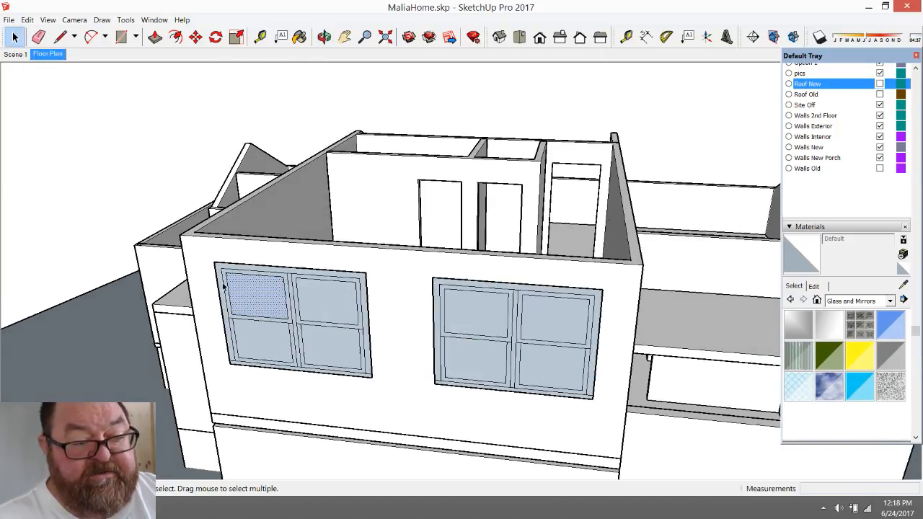
pyautogui.moveTo(211, 261); pyautogui.dragTo(380, 402)
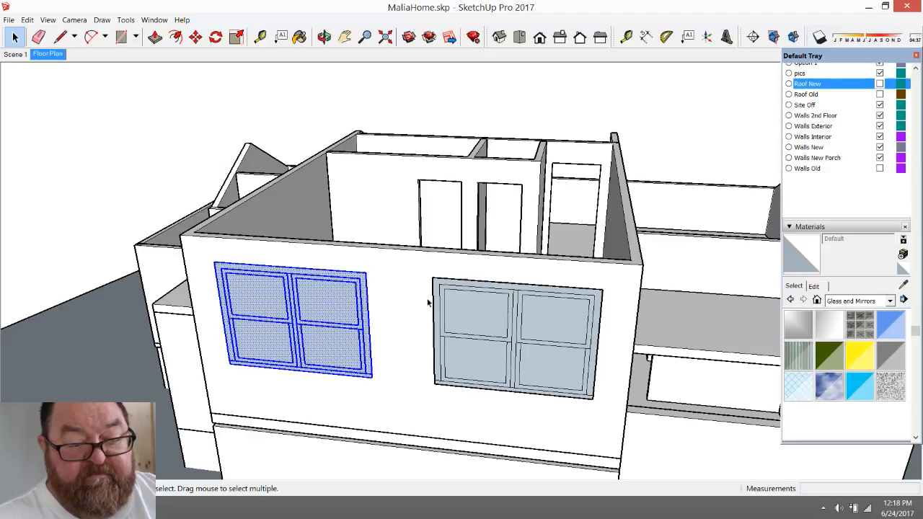
pyautogui.keyDown('shift'); pyautogui.moveTo(430, 273); pyautogui.dragTo(606, 415); pyautogui.keyUp('shift')
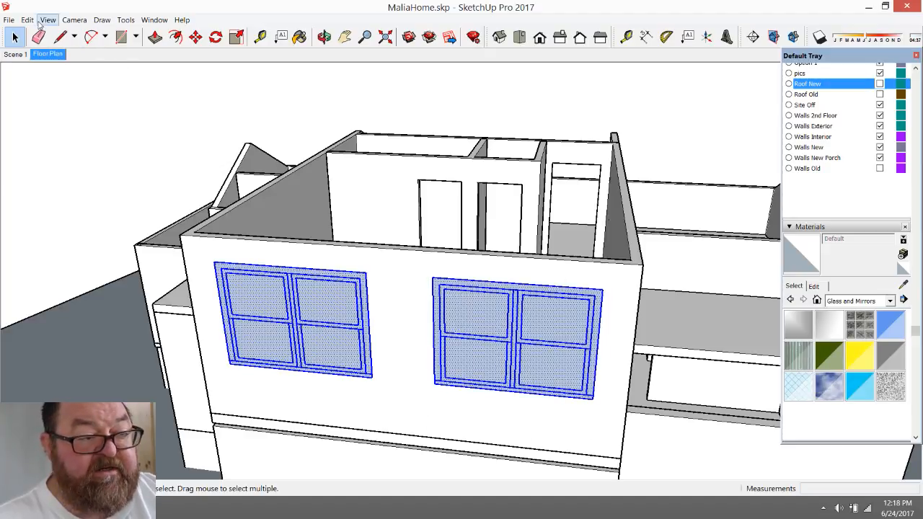
pyautogui.click(28, 20)
pyautogui.click(46, 62)
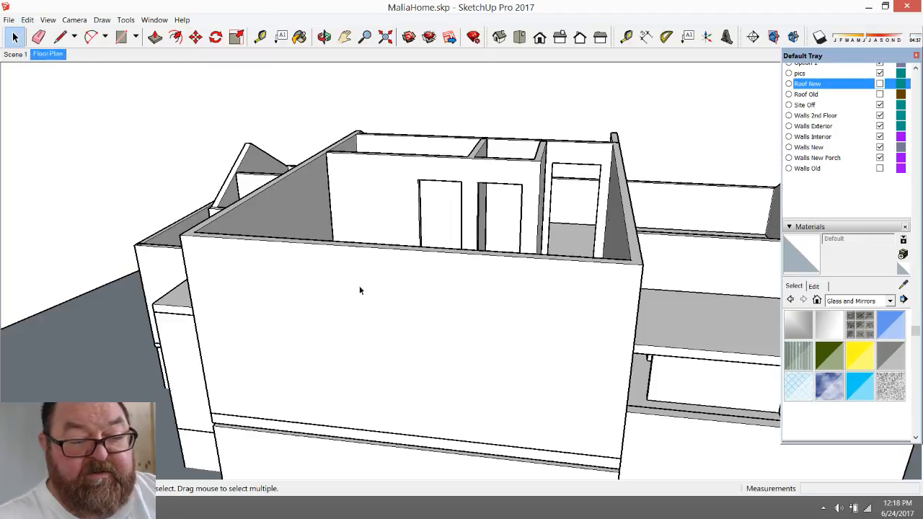
# - Open the second-floor wall group for editing and paste the two cut windows in place inside it
pyautogui.click(351, 312)
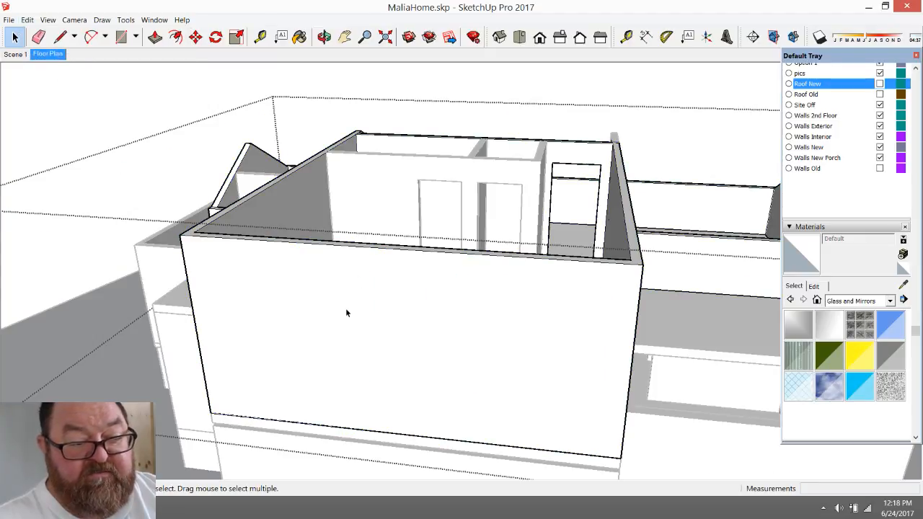
pyautogui.click(27, 19)
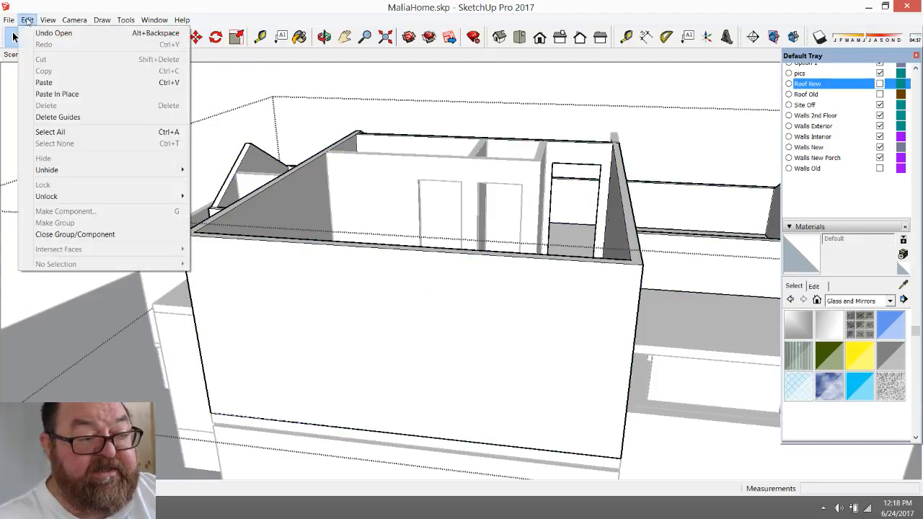
pyautogui.click(57, 94)
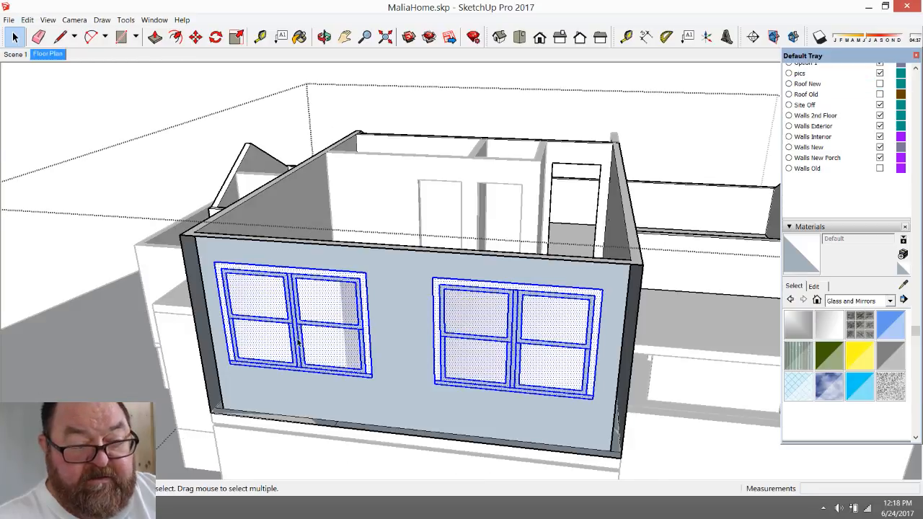
# - Draw a 17' by 8' rectangle from corner to corner over the gable wall to rebuild its outer face
pyautogui.scroll(2, 298, 344)
pyautogui.click(121, 36)
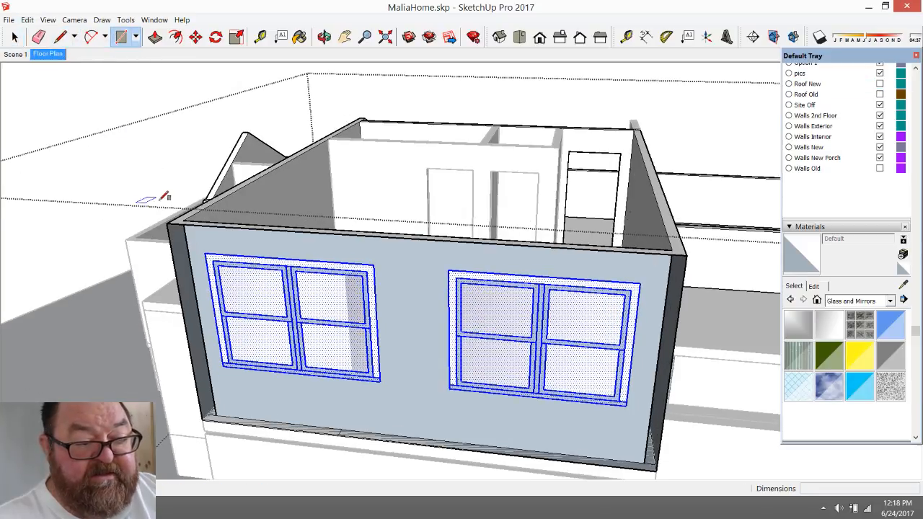
pyautogui.click(166, 223)
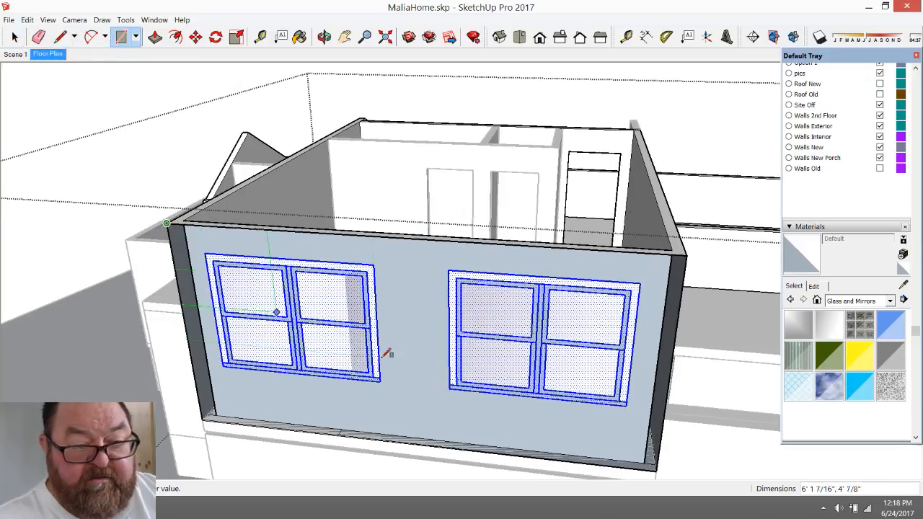
pyautogui.click(656, 463)
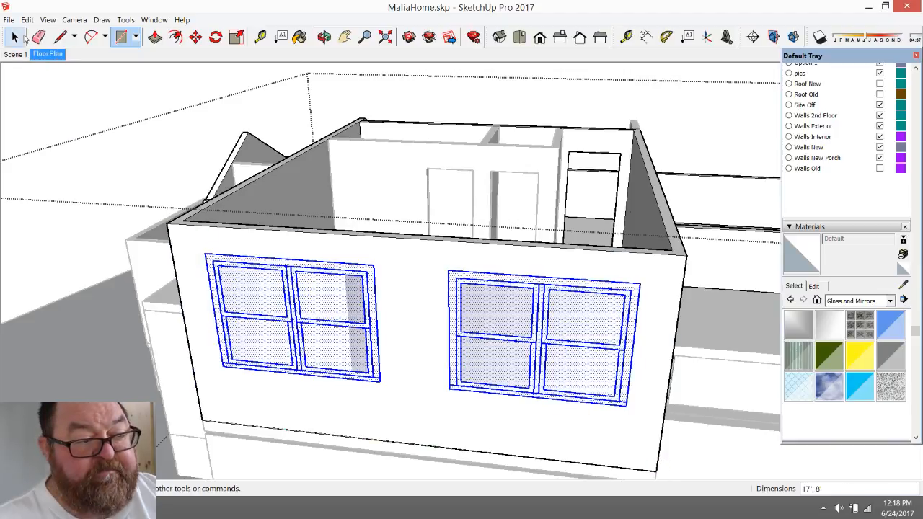
# - Push the four glass panes of the left double window 4 1/2" inward to cut openings through the wall
pyautogui.click(16, 36)
pyautogui.scroll(2, 321, 307)
pyautogui.click(346, 299)
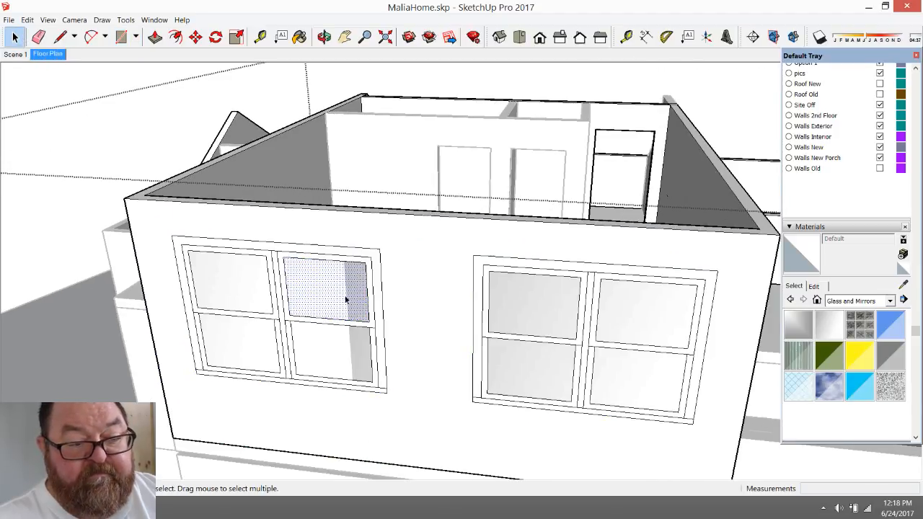
pyautogui.click(155, 37)
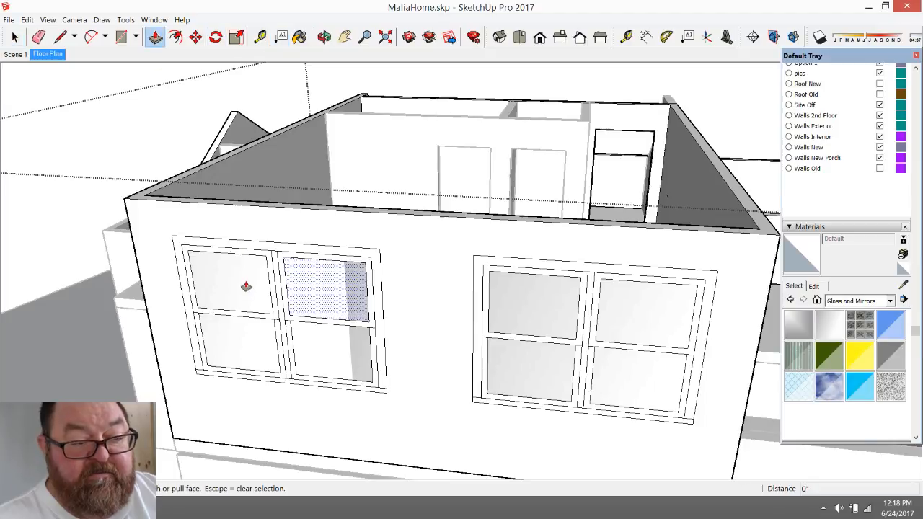
pyautogui.click(238, 291)
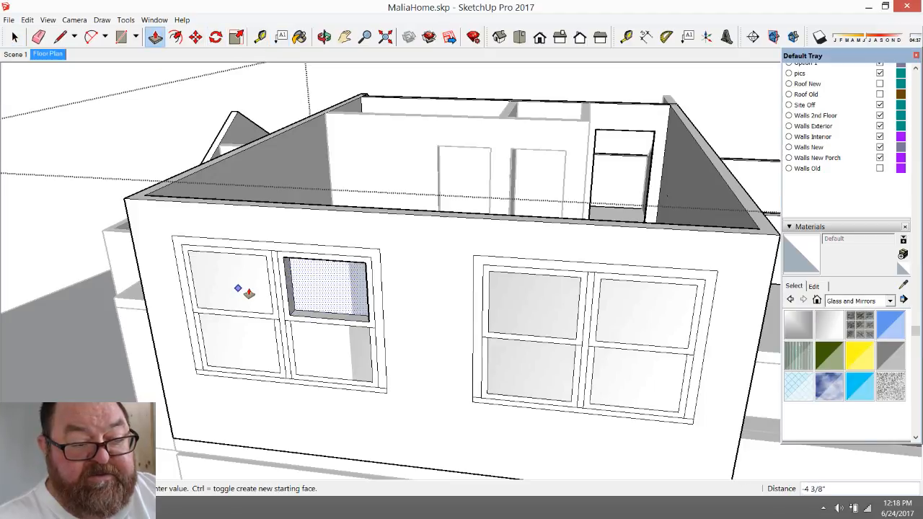
pyautogui.click(313, 296)
pyautogui.click(220, 298)
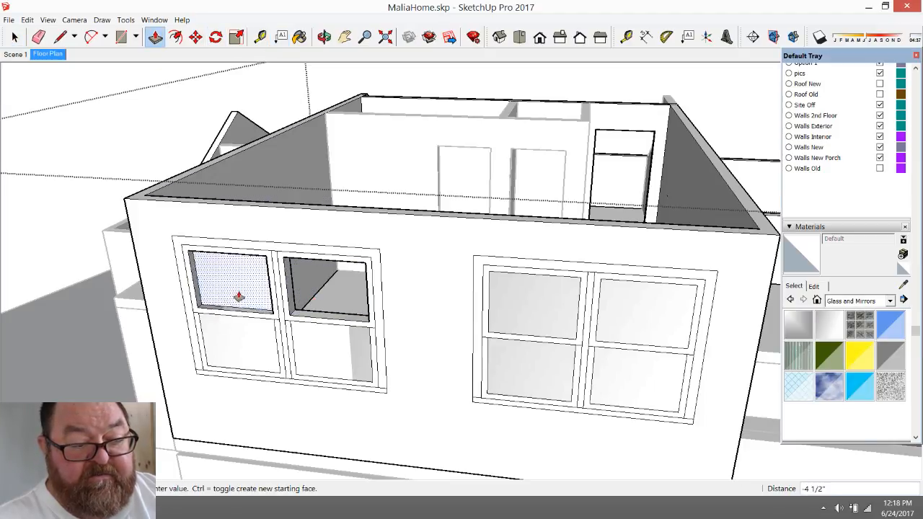
pyautogui.click(243, 292)
pyautogui.click(243, 342)
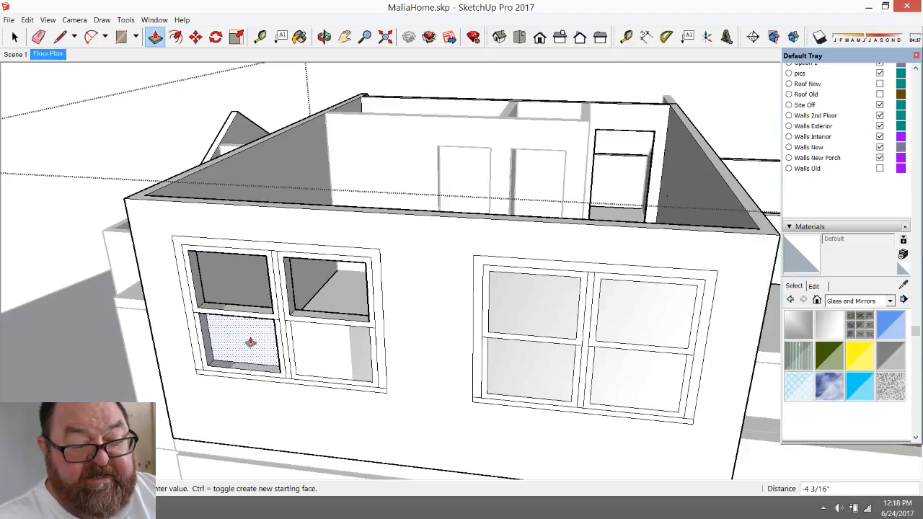
pyautogui.click(259, 342)
pyautogui.click(318, 361)
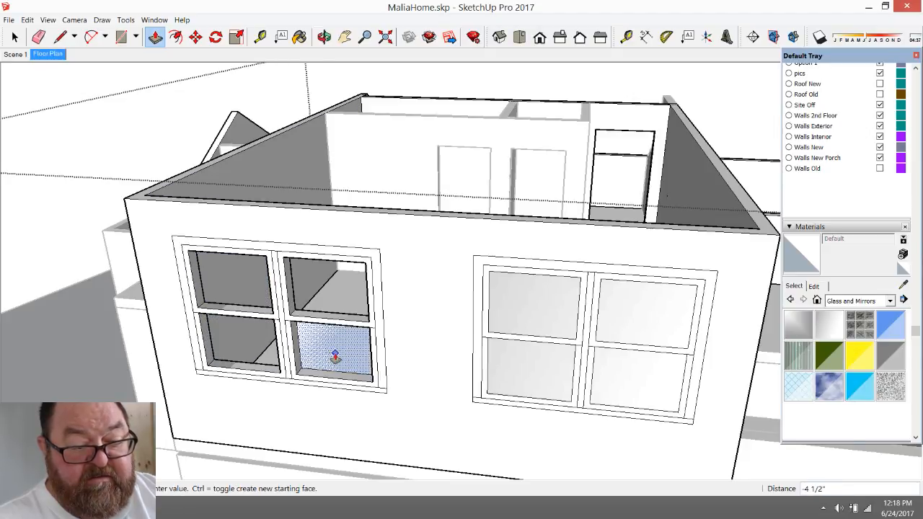
pyautogui.click(335, 359)
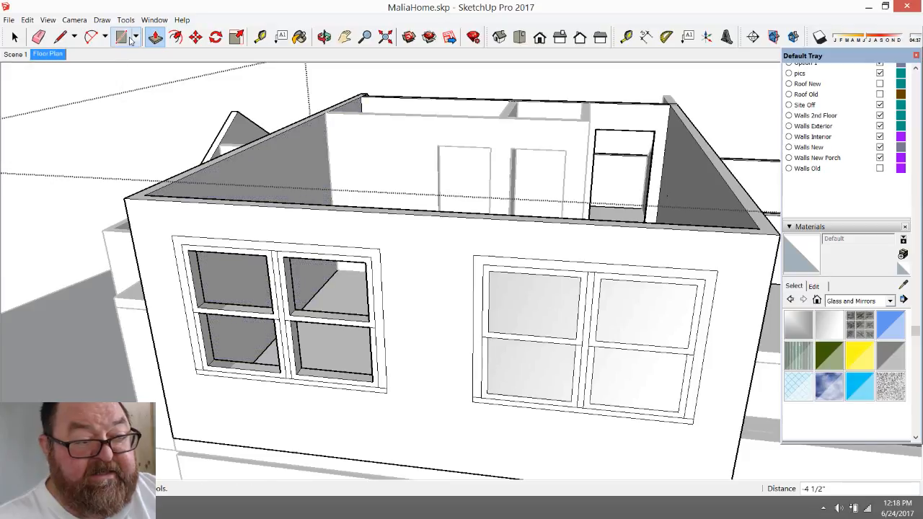
# - Draw corner-to-corner rectangles over the four pane openings of the left double window to close them
pyautogui.click(121, 37)
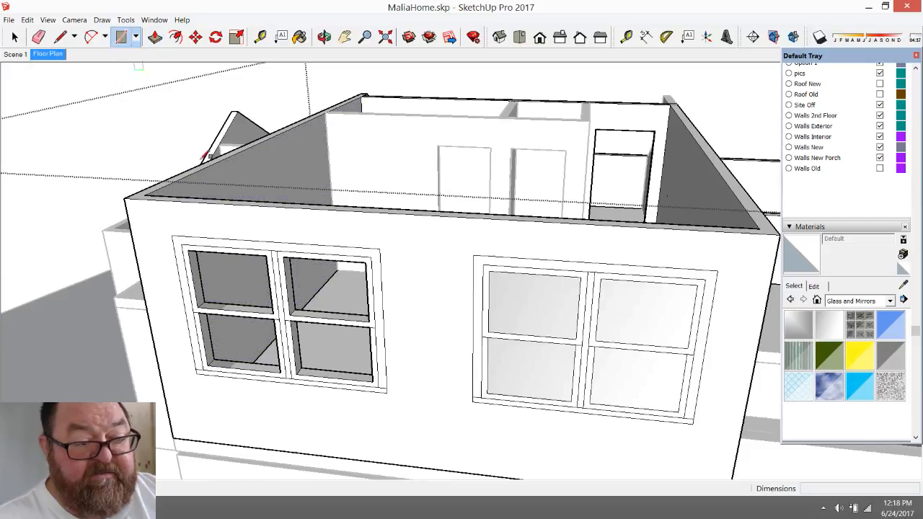
pyautogui.click(187, 250)
pyautogui.click(275, 309)
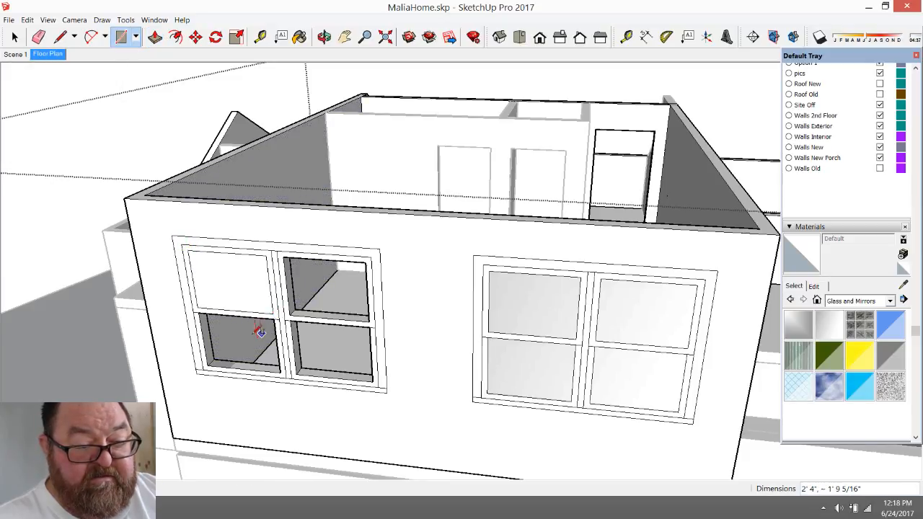
pyautogui.click(202, 312)
pyautogui.click(280, 372)
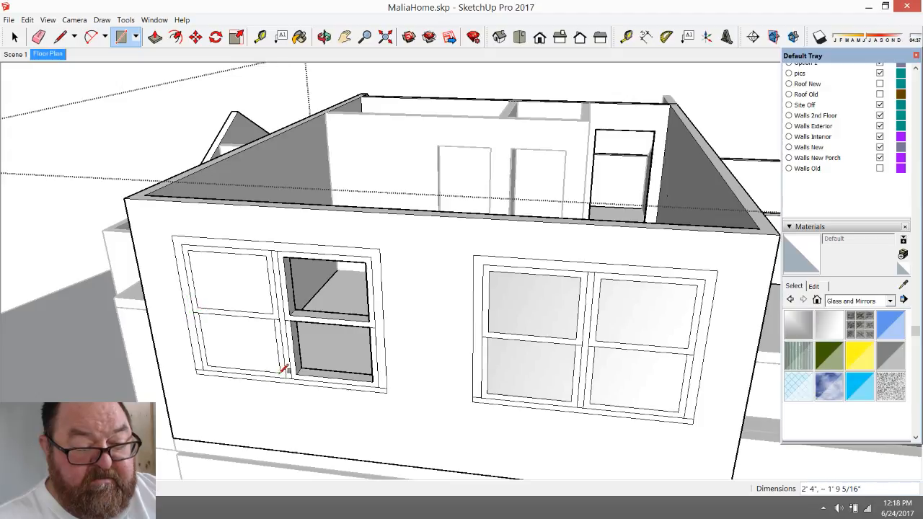
pyautogui.click(291, 328)
pyautogui.click(374, 378)
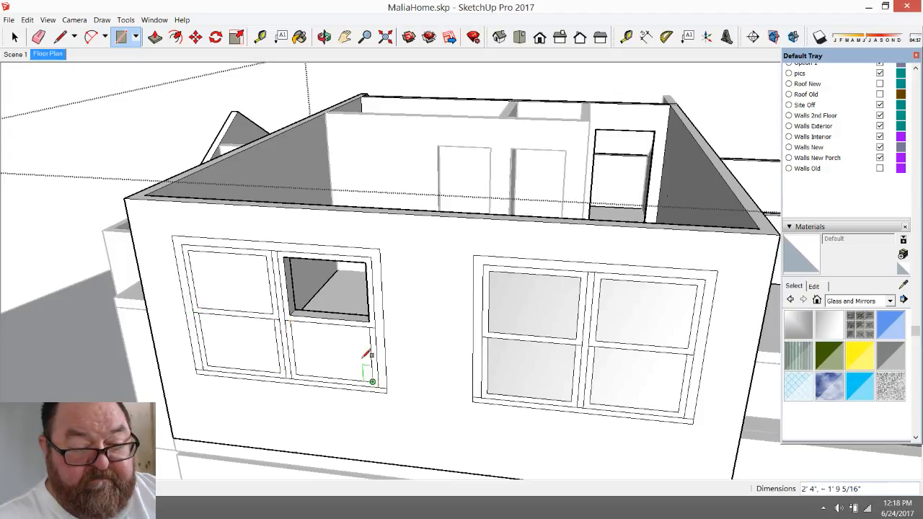
pyautogui.click(284, 257)
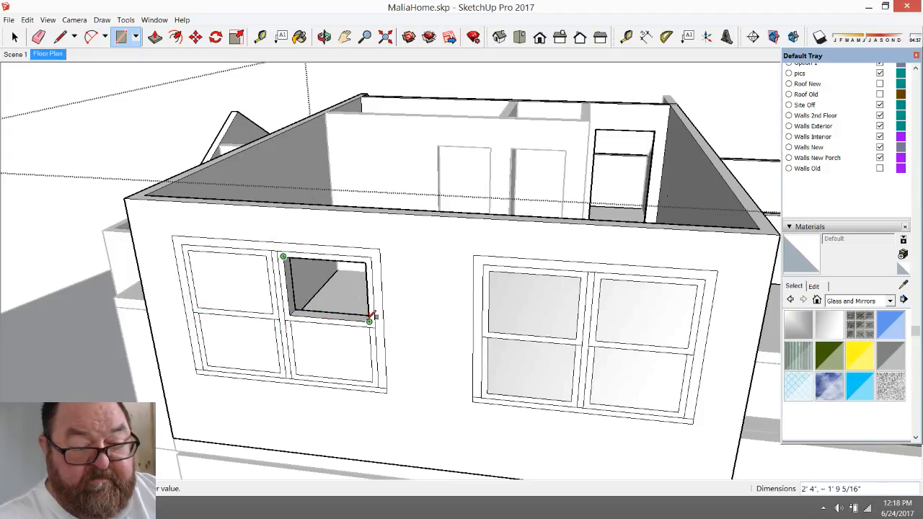
pyautogui.click(370, 318)
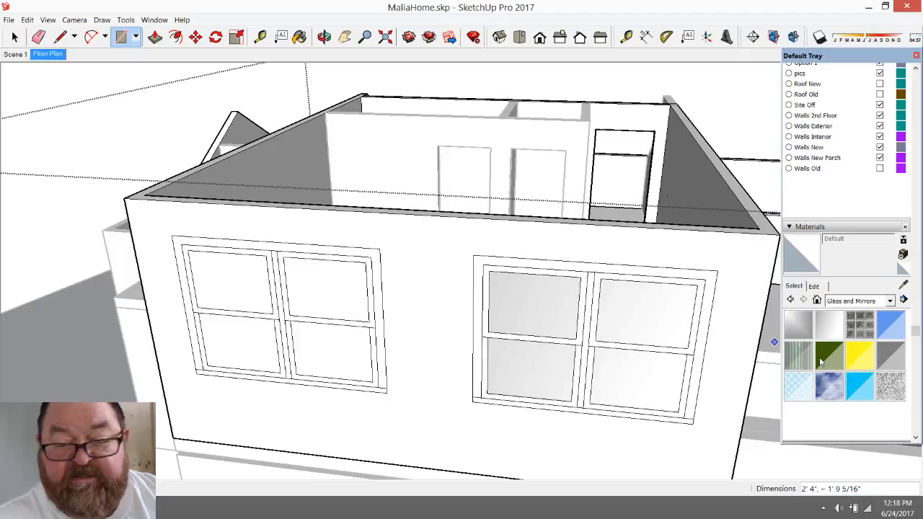
# - Paint the four new panes of the left double window with the Mirror 02 material
pyautogui.click(299, 37)
pyautogui.click(829, 333)
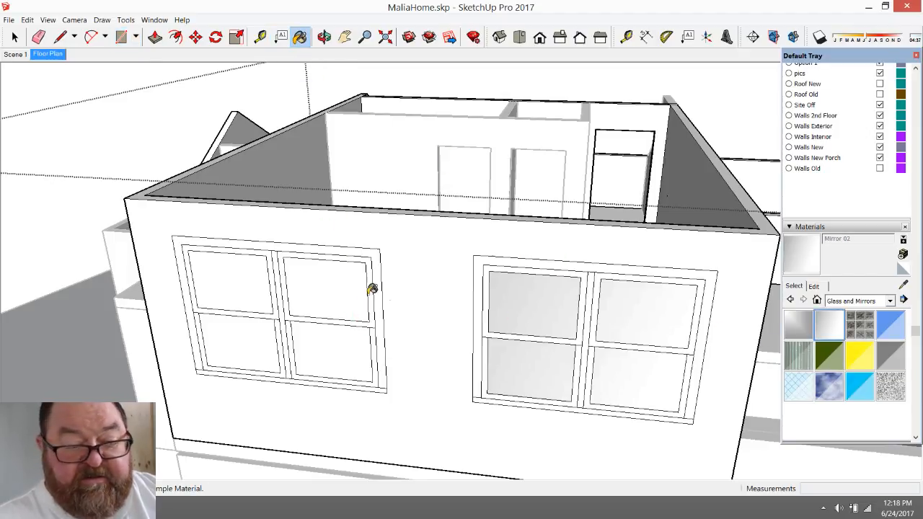
pyautogui.click(346, 292)
pyautogui.click(346, 357)
pyautogui.click(240, 318)
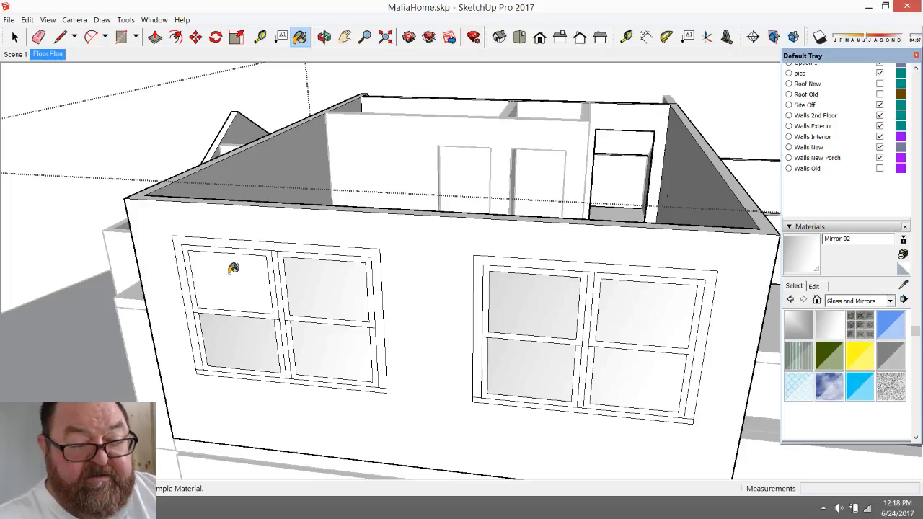
pyautogui.click(233, 270)
# - Repaint the left double window's four panes with Translucent Glass Blue and check the look through the wall
pyautogui.click(324, 37)
pyautogui.moveTo(338, 264); pyautogui.dragTo(344, 282)
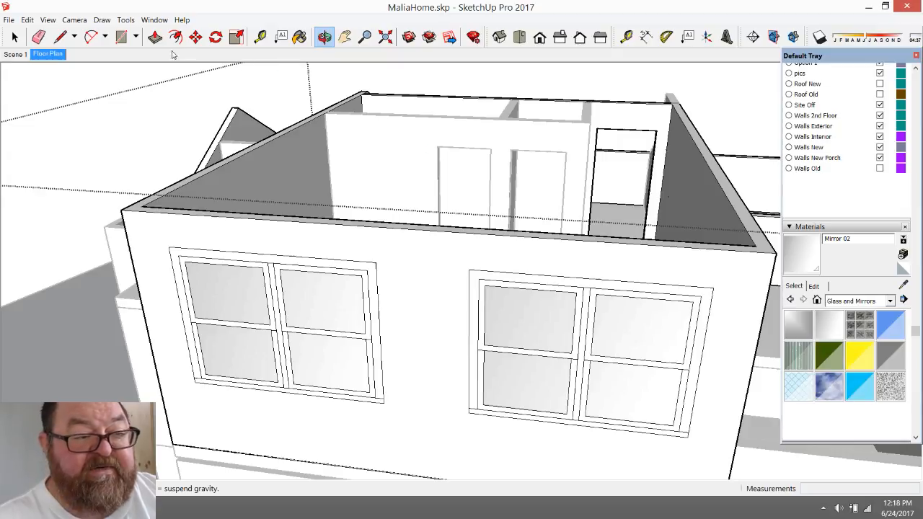
pyautogui.click(299, 37)
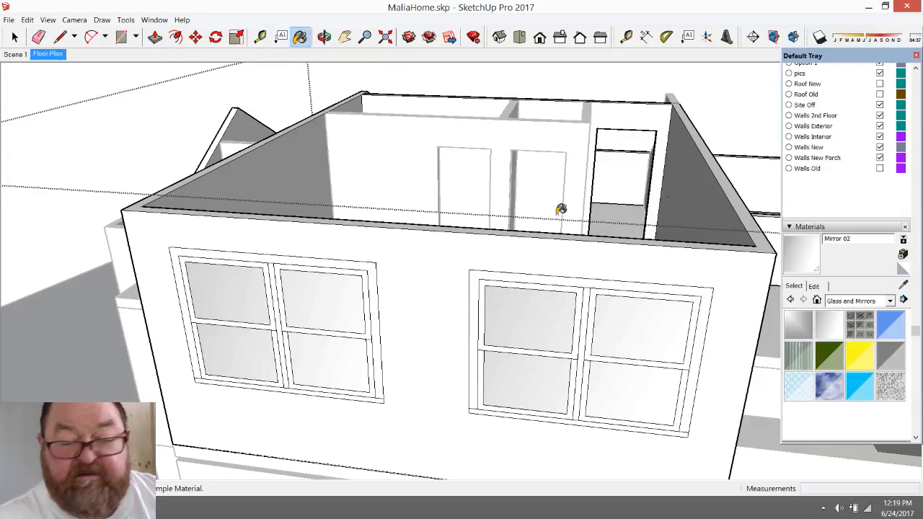
pyautogui.click(890, 325)
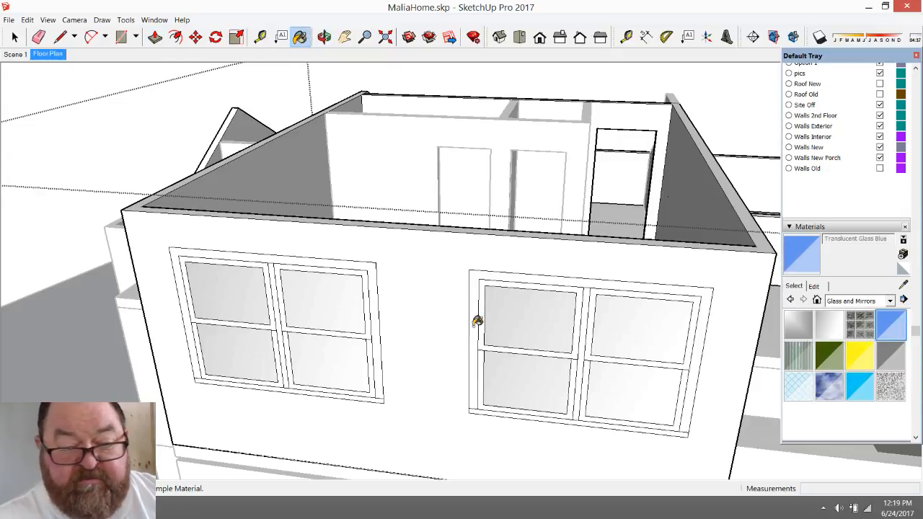
pyautogui.click(325, 302)
pyautogui.click(323, 348)
pyautogui.click(256, 349)
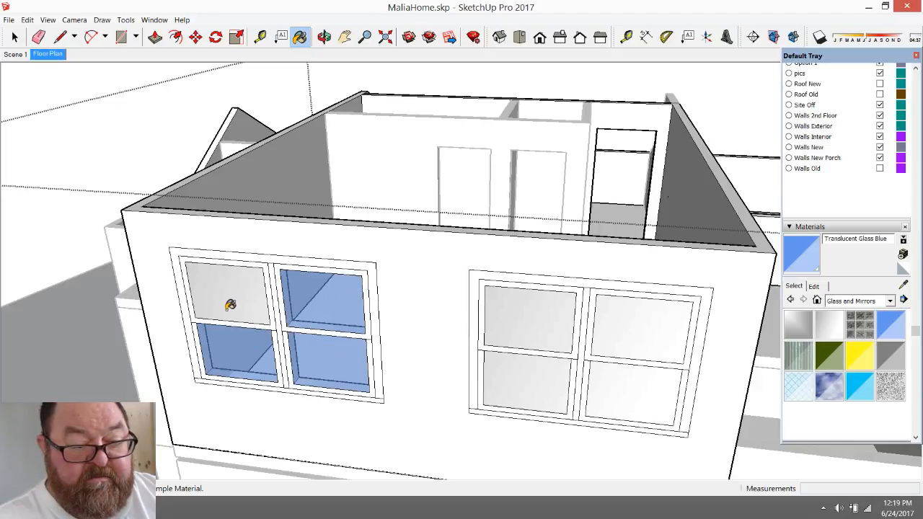
pyautogui.click(235, 318)
pyautogui.moveTo(324, 373); pyautogui.dragTo(276, 110, button='middle')
pyautogui.click(324, 37)
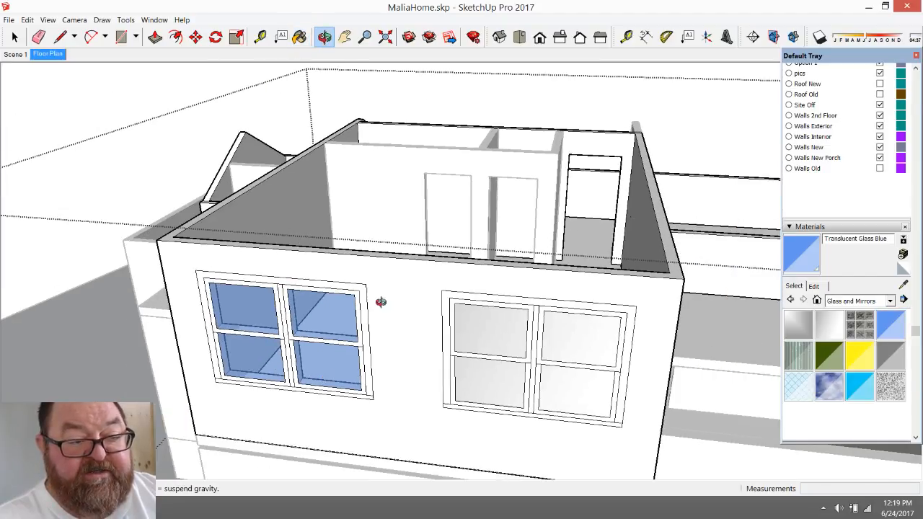
pyautogui.scroll(5, 375, 305)
pyautogui.moveTo(361, 303)
pyautogui.mouseDown()
pyautogui.moveTo(358, 240)
pyautogui.moveTo(495, 289)
pyautogui.moveTo(534, 290)
pyautogui.moveTo(526, 303)
pyautogui.moveTo(470, 309)
pyautogui.moveTo(395, 302)
pyautogui.mouseUp()
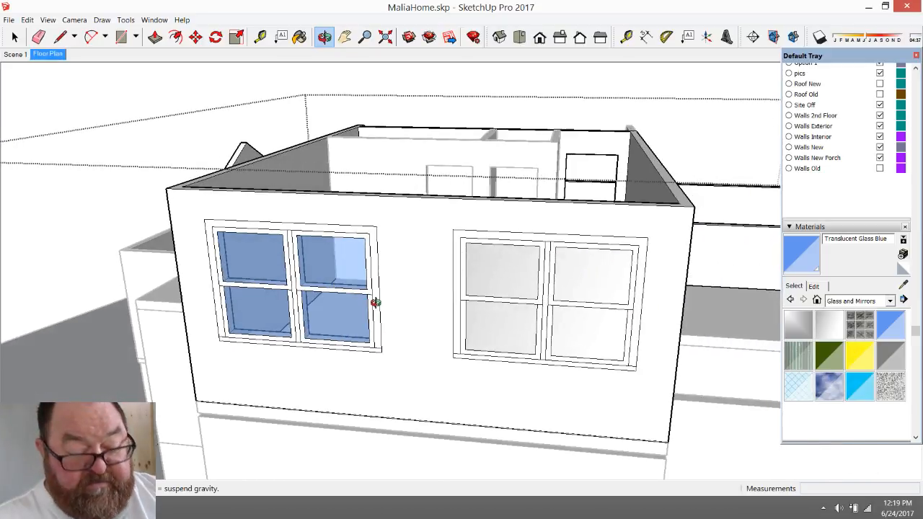
# - Undo the Translucent Glass Blue painting on the left double window's four panes
pyautogui.hotkey('ctrl', 'z')
pyautogui.hotkey('ctrl', 'z')
pyautogui.hotkey('ctrl', 'z')
pyautogui.hotkey('ctrl', 'z')
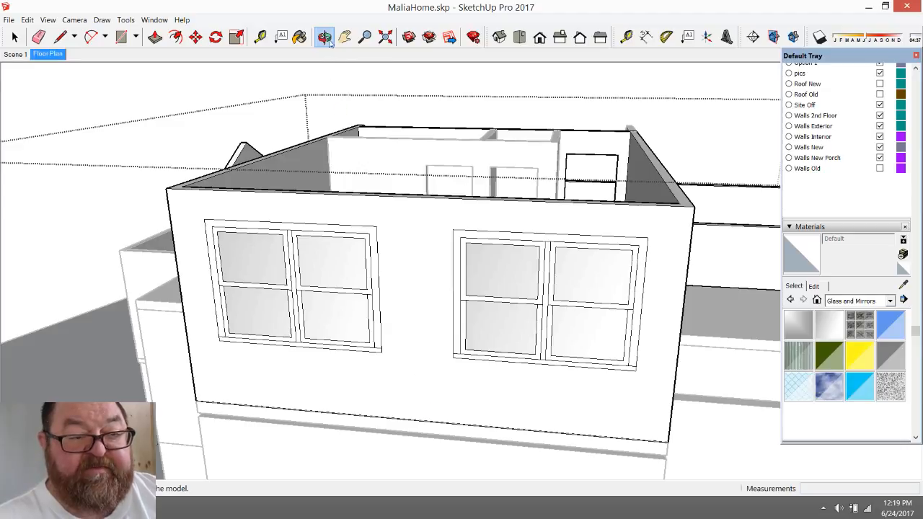
# - Show the Roof New layer and close the second-floor wall group
pyautogui.moveTo(341, 119); pyautogui.dragTo(497, 349)
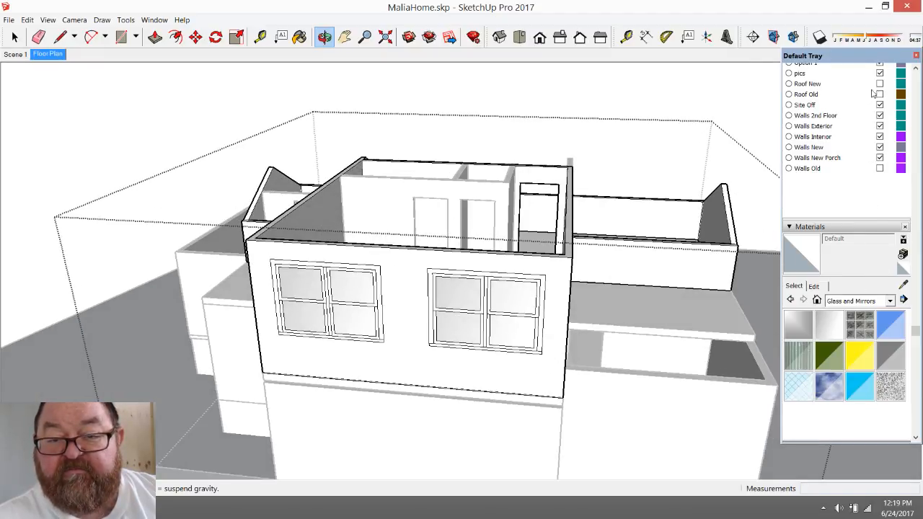
pyautogui.click(880, 84)
pyautogui.moveTo(400, 322); pyautogui.dragTo(485, 283)
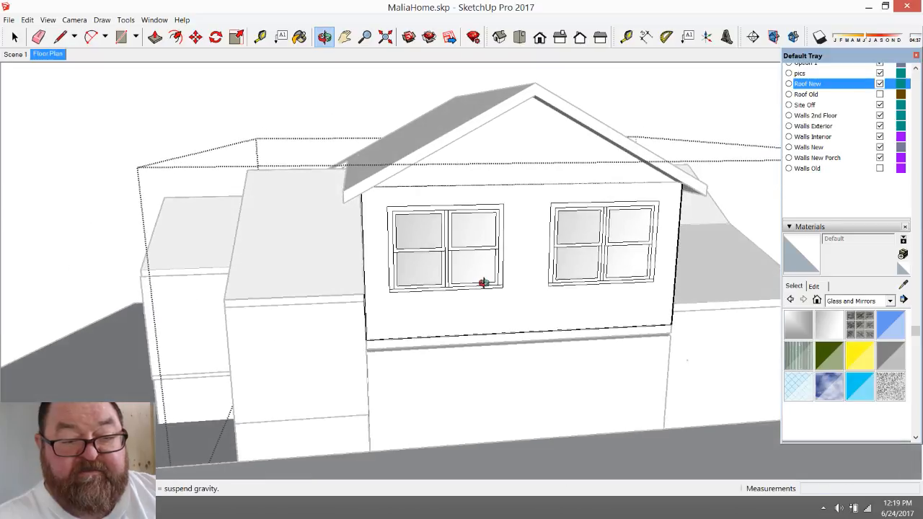
pyautogui.click(15, 38)
pyautogui.click(78, 80)
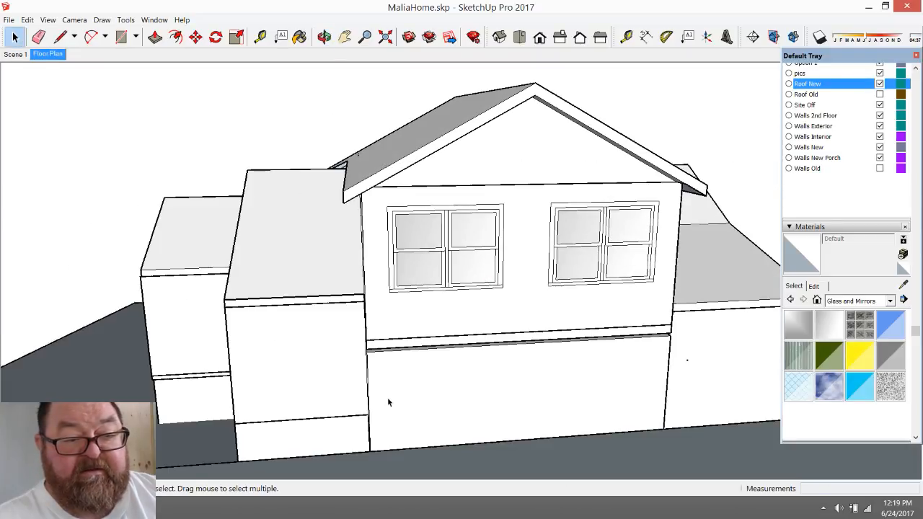
# - Examine the front of the house around the porch, its columns and the neighbouring windows
pyautogui.scroll(-3, 388, 399)
pyautogui.click(324, 37)
pyautogui.moveTo(425, 332); pyautogui.dragTo(615, 366)
pyautogui.moveTo(385, 361); pyautogui.dragTo(569, 356)
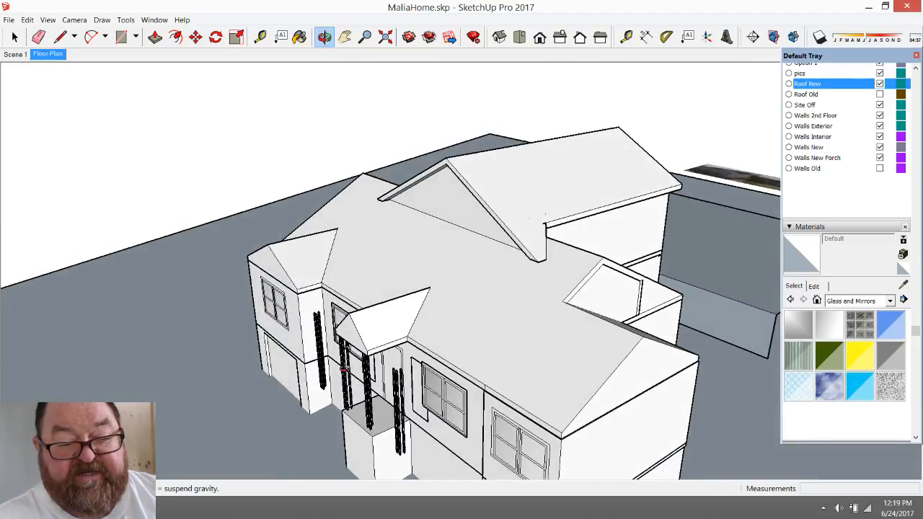
pyautogui.scroll(3, 363, 420)
pyautogui.moveTo(344, 430); pyautogui.dragTo(353, 409)
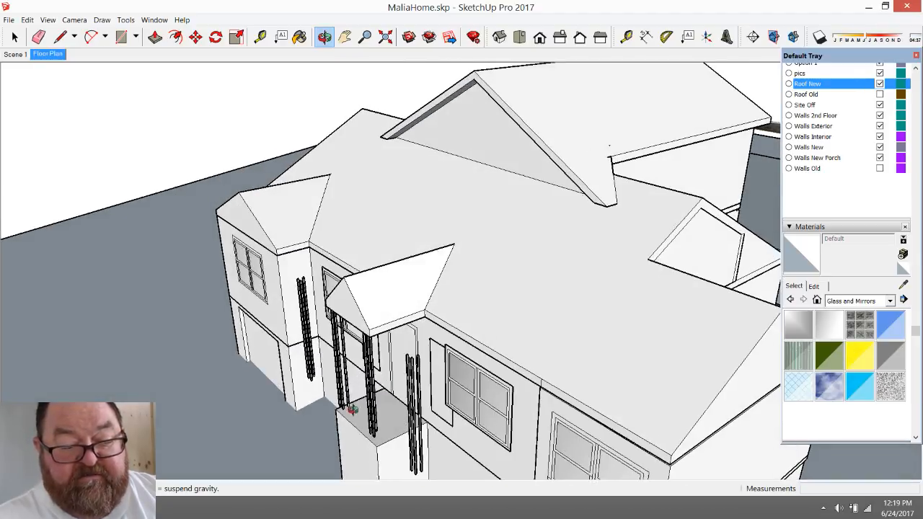
pyautogui.scroll(-3, 352, 410)
pyautogui.moveTo(500, 371); pyautogui.dragTo(430, 413)
pyautogui.scroll(3, 340, 389)
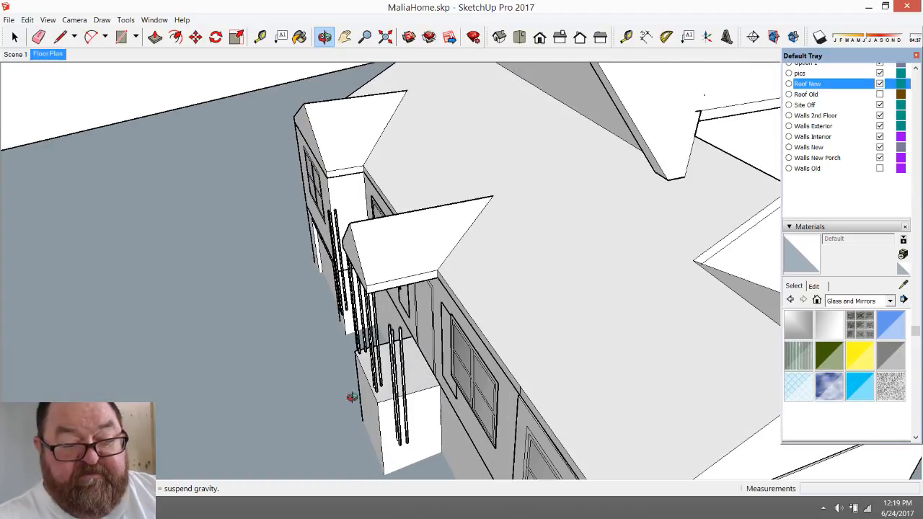
pyautogui.moveTo(351, 397); pyautogui.dragTo(529, 351)
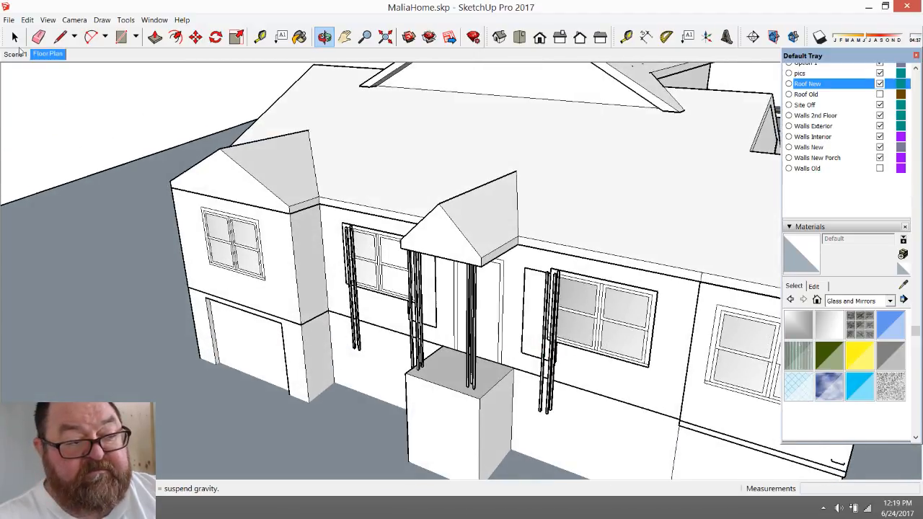
# - Delete the two stray columns standing outside the porch in front of the facade windows
pyautogui.click(15, 38)
pyautogui.click(359, 344)
pyautogui.scroll(-2, 349, 387)
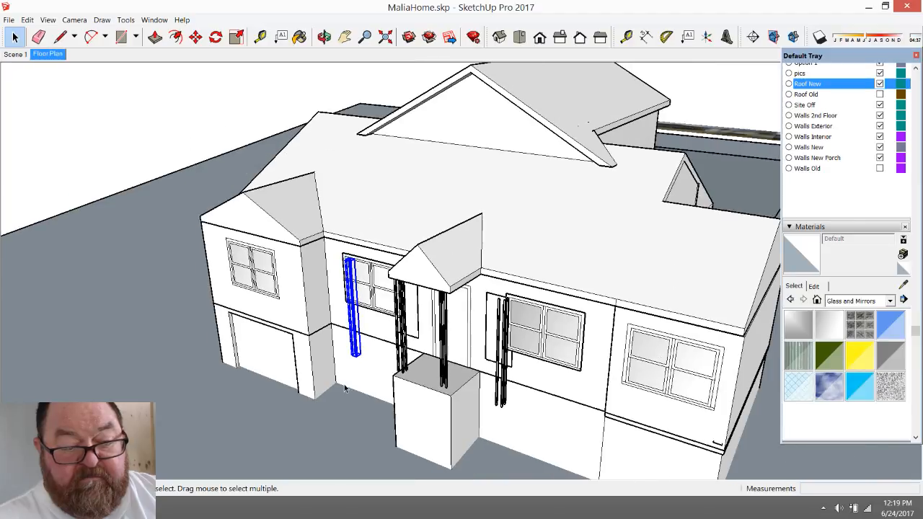
pyautogui.press('Delete')
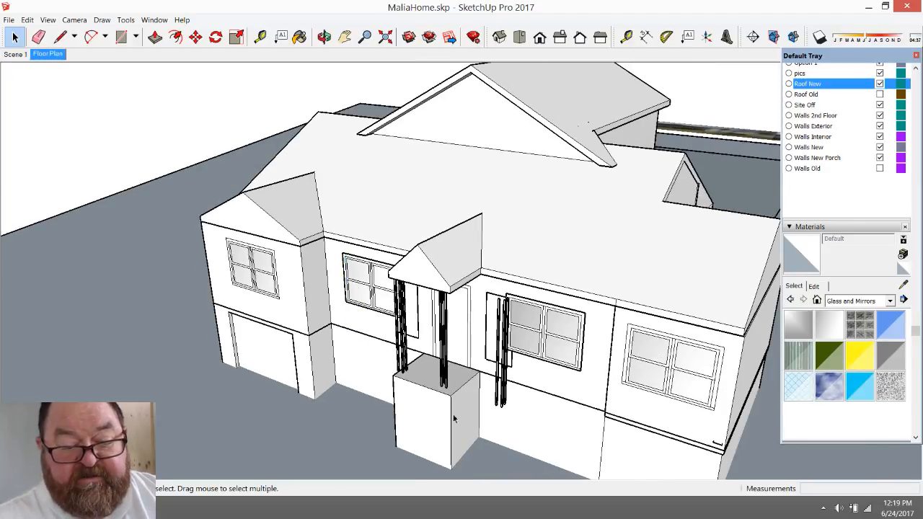
pyautogui.click(501, 404)
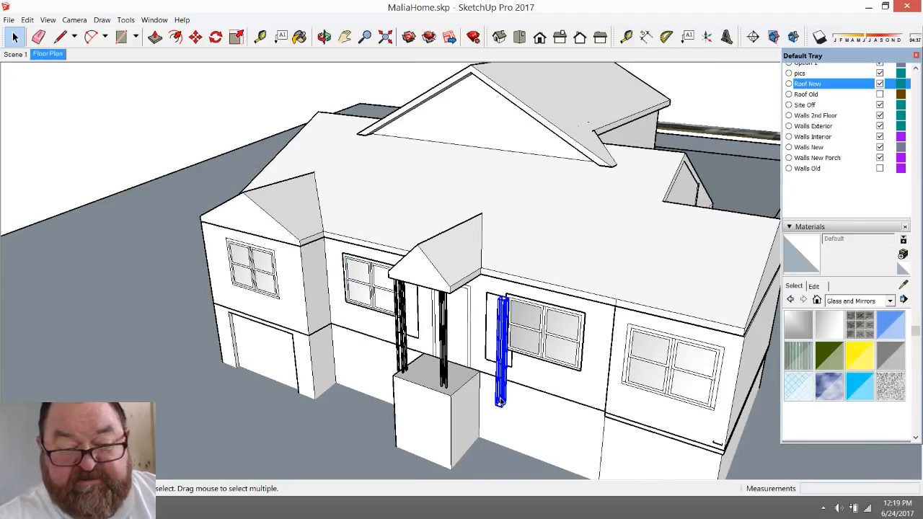
pyautogui.press('Delete')
pyautogui.scroll(-2, 376, 327)
pyautogui.scroll(5, 390, 332)
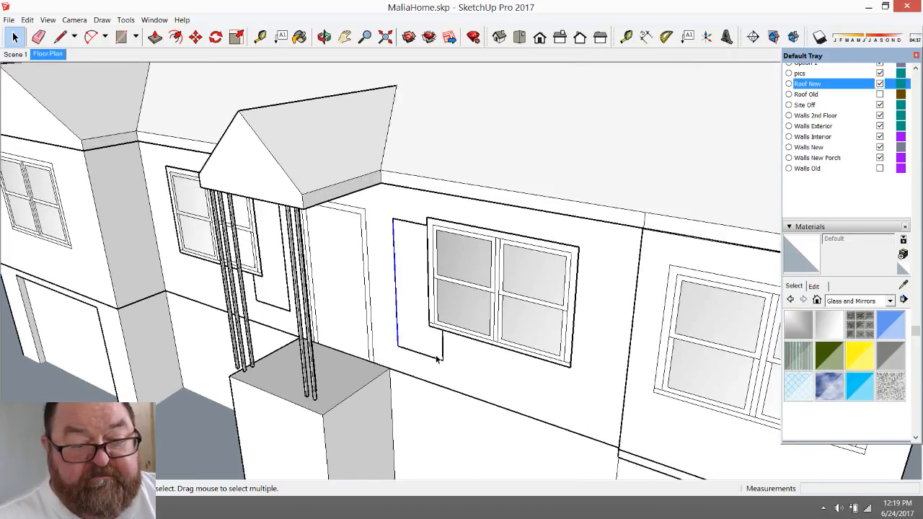
# - Undo the recent edits back to the model with only the porch's own columns and the paneled entry door
pyautogui.scroll(-2, 437, 360)
pyautogui.hotkey('ctrl', 'z')
pyautogui.hotkey('ctrl', 'z')
pyautogui.hotkey('ctrl', 'z')
pyautogui.hotkey('ctrl', 'z')
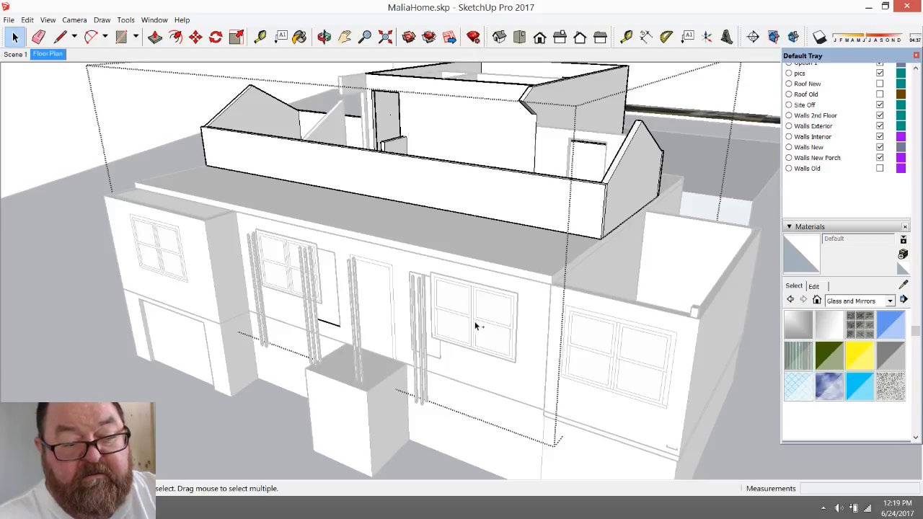
pyautogui.click(324, 36)
pyautogui.moveTo(530, 311); pyautogui.dragTo(539, 388)
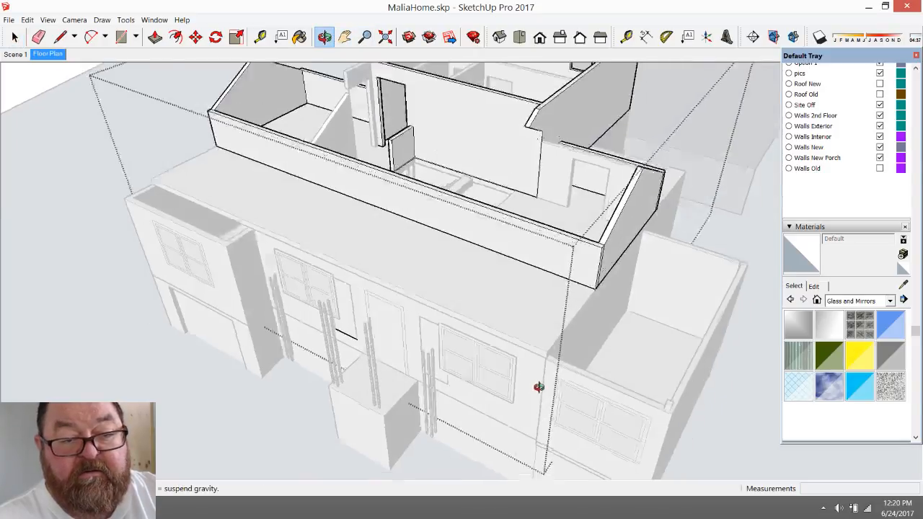
pyautogui.scroll(-3, 539, 387)
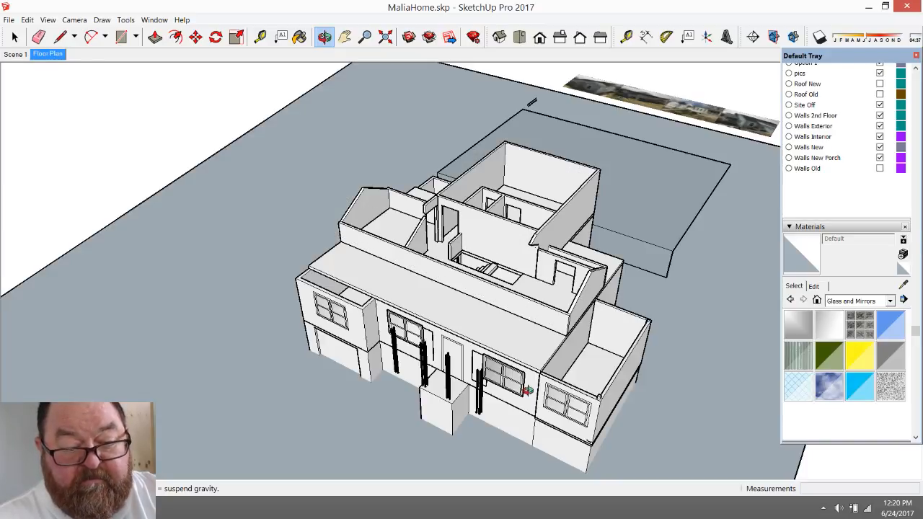
pyautogui.hotkey('ctrl', 'z')
pyautogui.hotkey('ctrl', 'z')
pyautogui.hotkey('ctrl', 'z')
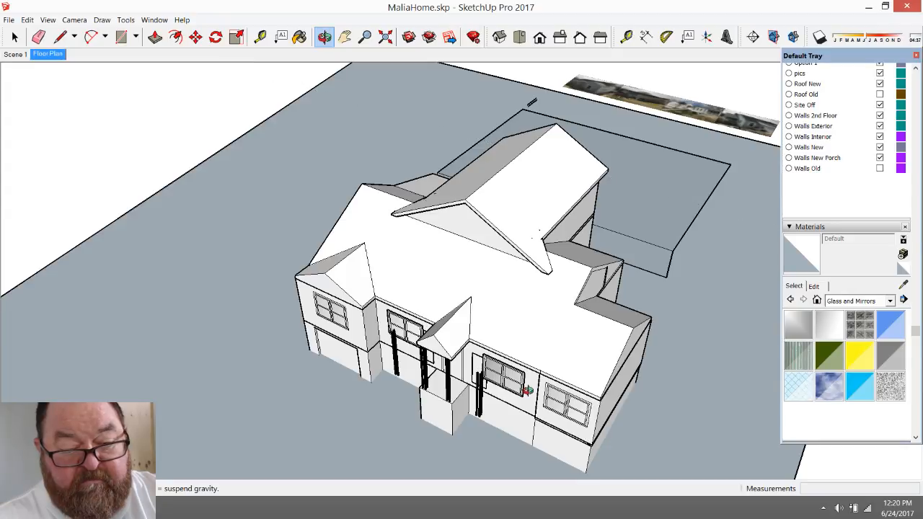
pyautogui.hotkey('ctrl', 'z')
pyautogui.hotkey('ctrl', 'z')
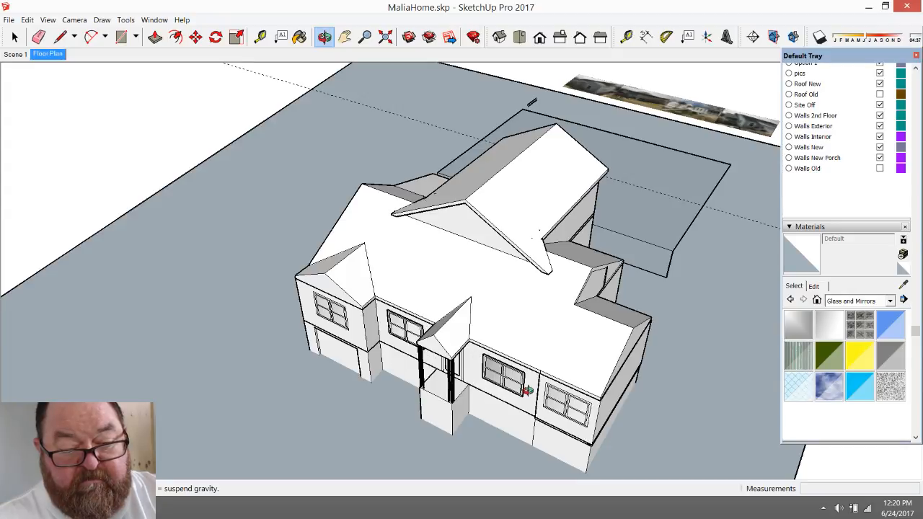
# - Hide the Roof New layer to expose the second-floor walls behind the single gable window
pyautogui.moveTo(627, 317); pyautogui.dragTo(644, 329)
pyautogui.scroll(5, 482, 343)
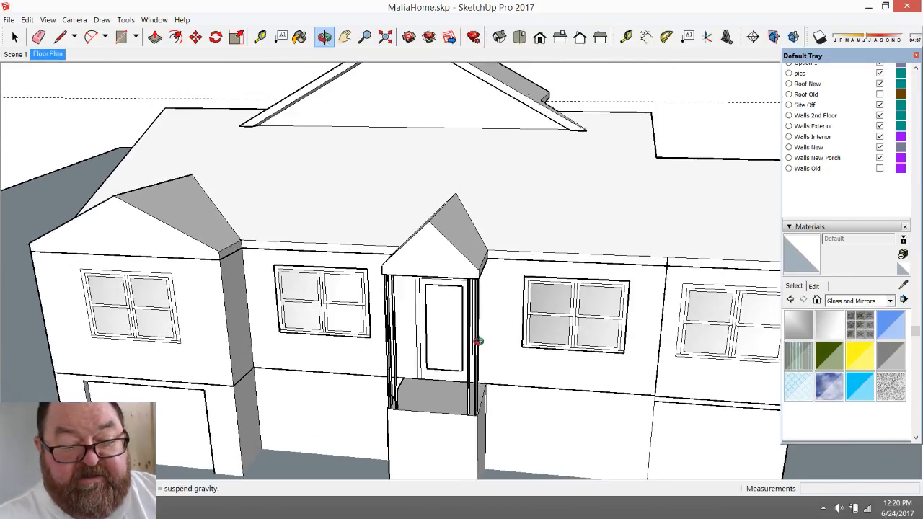
pyautogui.moveTo(525, 256); pyautogui.dragTo(340, 358)
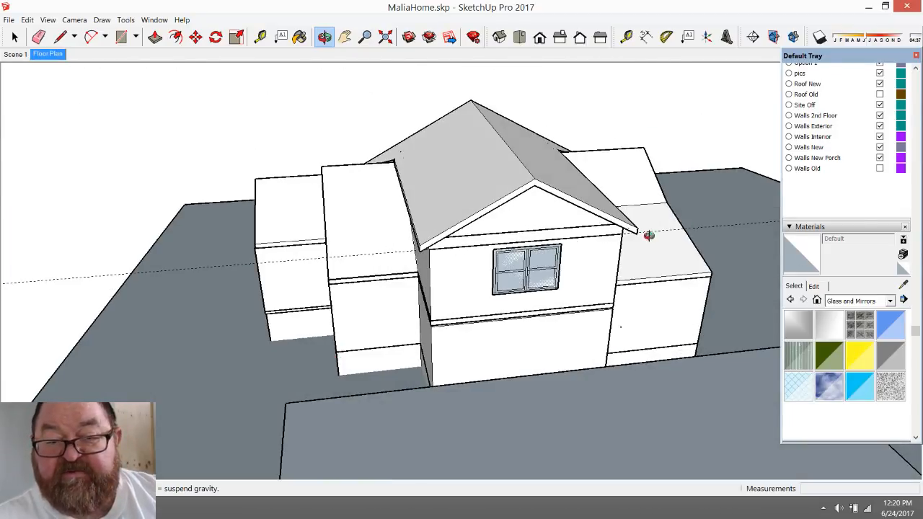
pyautogui.scroll(5, 649, 235)
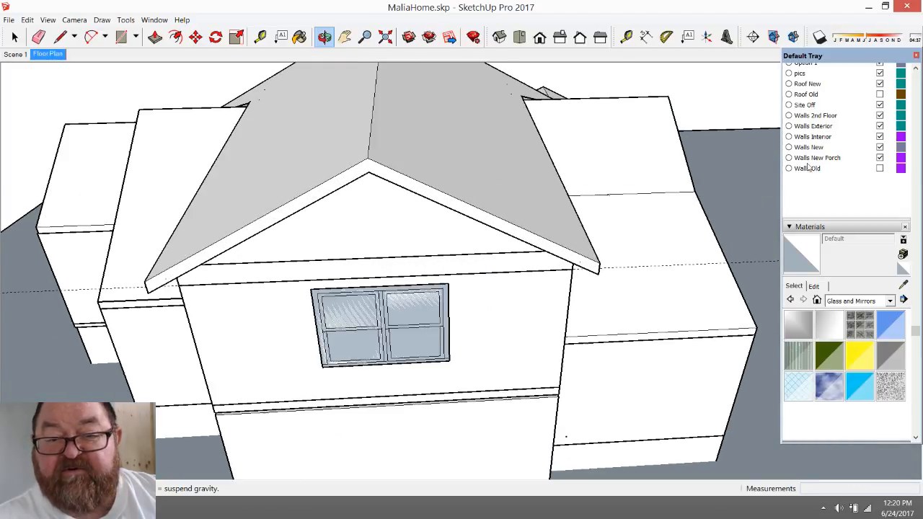
pyautogui.click(880, 84)
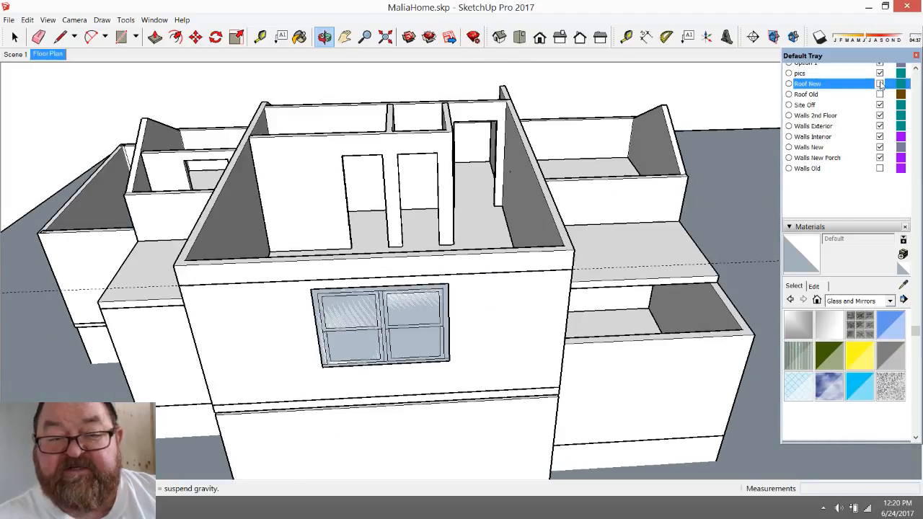
# - Examine the exposed second-floor rooms, the stair opening and the outer wall holding the single double window
pyautogui.moveTo(357, 228); pyautogui.dragTo(360, 342)
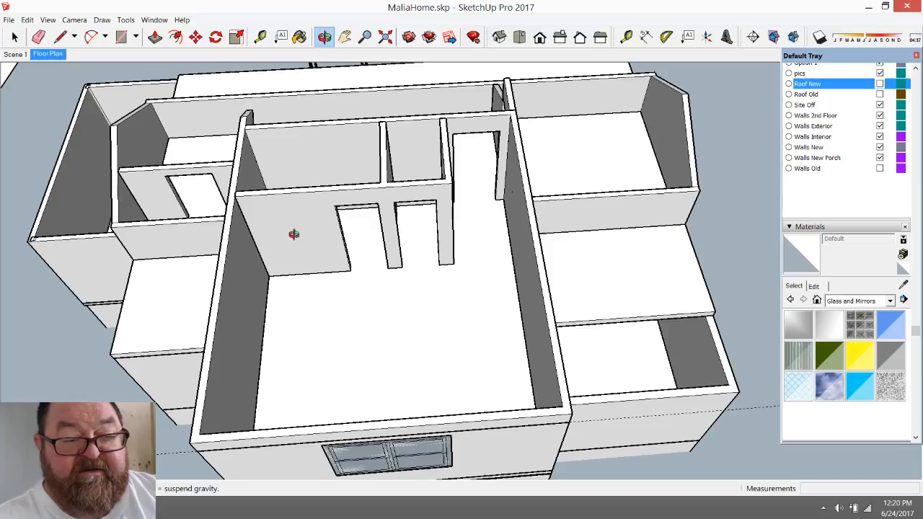
pyautogui.moveTo(293, 234); pyautogui.dragTo(333, 383)
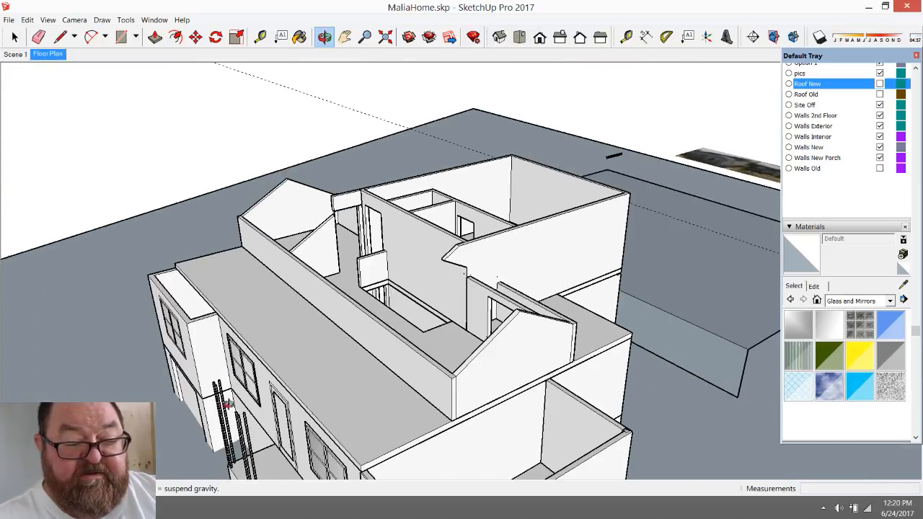
pyautogui.moveTo(463, 279); pyautogui.dragTo(119, 332)
pyautogui.moveTo(510, 327); pyautogui.dragTo(183, 296)
pyautogui.press('space')
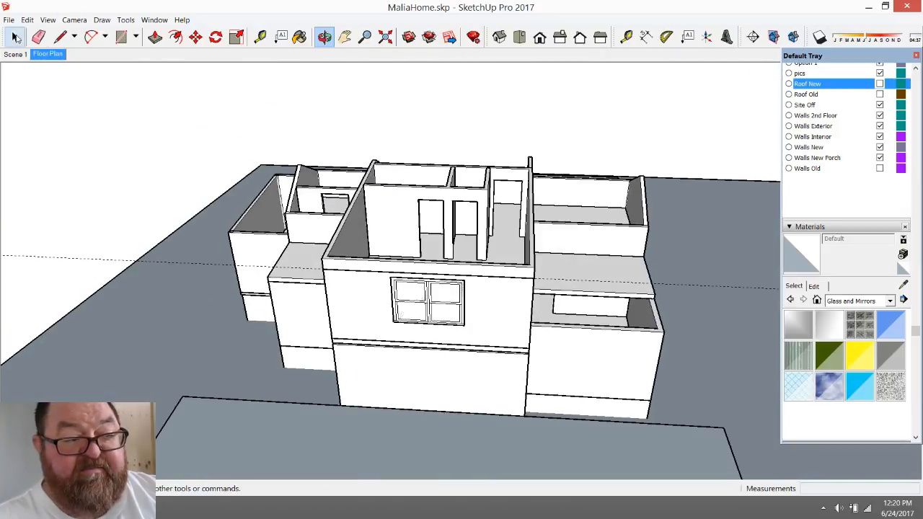
pyautogui.moveTo(345, 256); pyautogui.dragTo(507, 362)
pyautogui.click(324, 37)
pyautogui.moveTo(403, 303); pyautogui.dragTo(461, 439)
pyautogui.scroll(8, 426, 318)
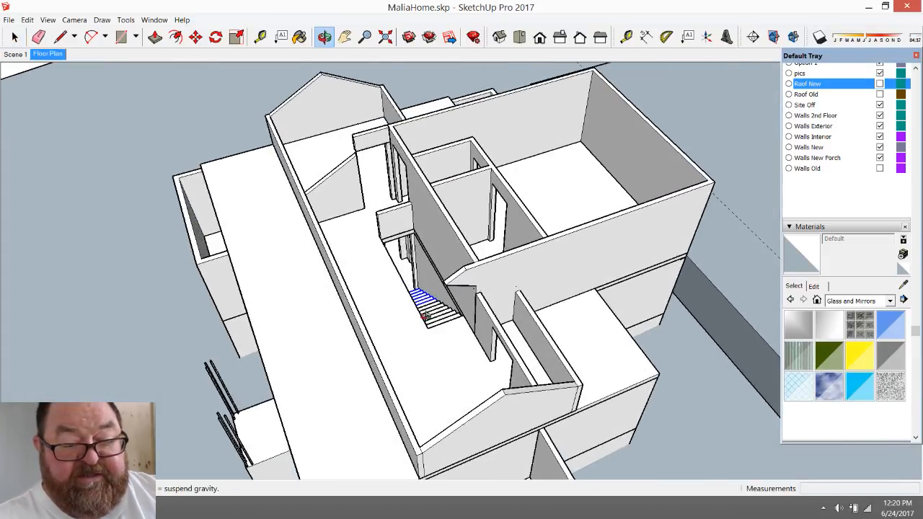
pyautogui.moveTo(402, 316); pyautogui.dragTo(393, 279)
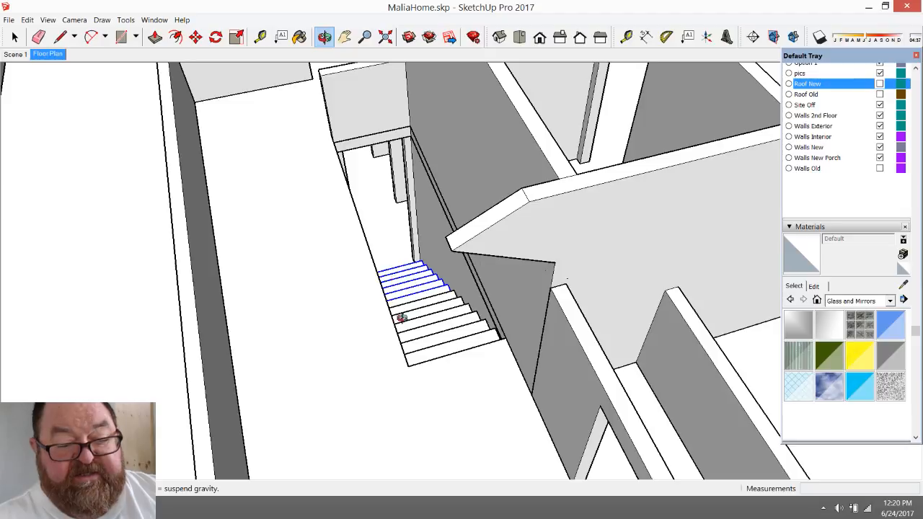
pyautogui.scroll(-10, 389, 331)
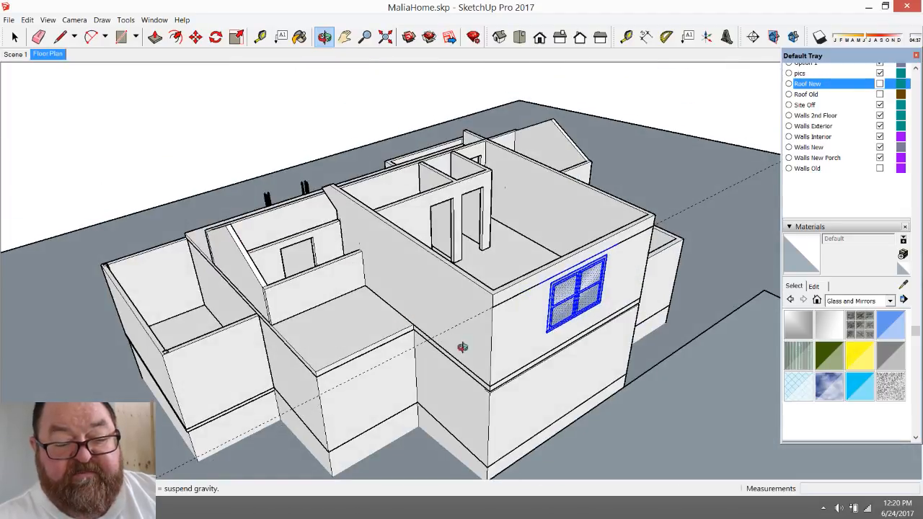
pyautogui.moveTo(480, 342)
pyautogui.mouseDown()
pyautogui.moveTo(531, 354)
pyautogui.moveTo(527, 218)
pyautogui.mouseUp()
pyautogui.scroll(3, 527, 216)
pyautogui.scroll(3, 620, 210)
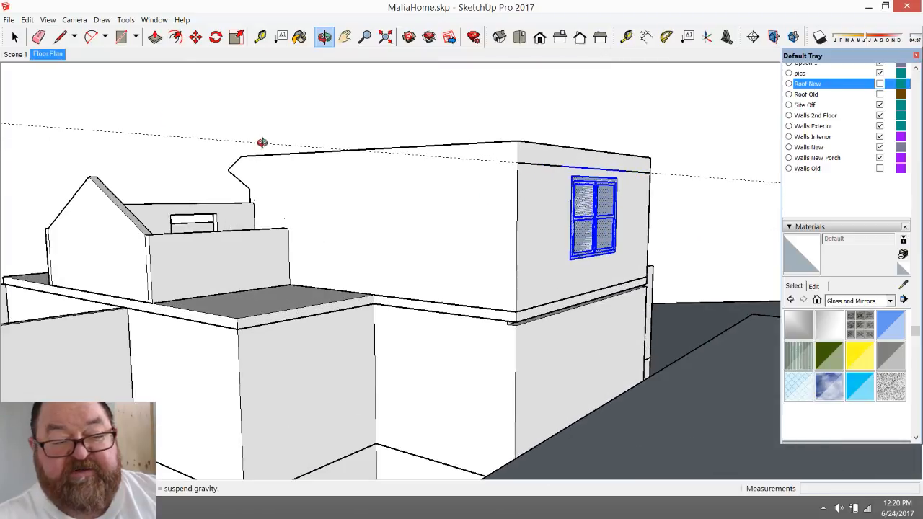
# - Shift the double window up to the wall's horizontal line and copy it 8' 6" along the wall to make a pair
pyautogui.click(14, 37)
pyautogui.click(596, 172)
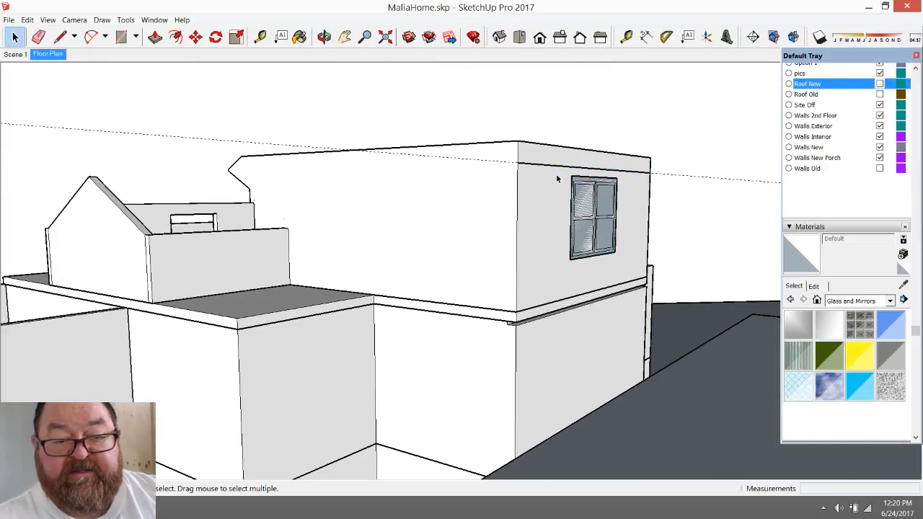
pyautogui.moveTo(564, 173); pyautogui.dragTo(400, 259)
pyautogui.click(325, 37)
pyautogui.scroll(3, 395, 246)
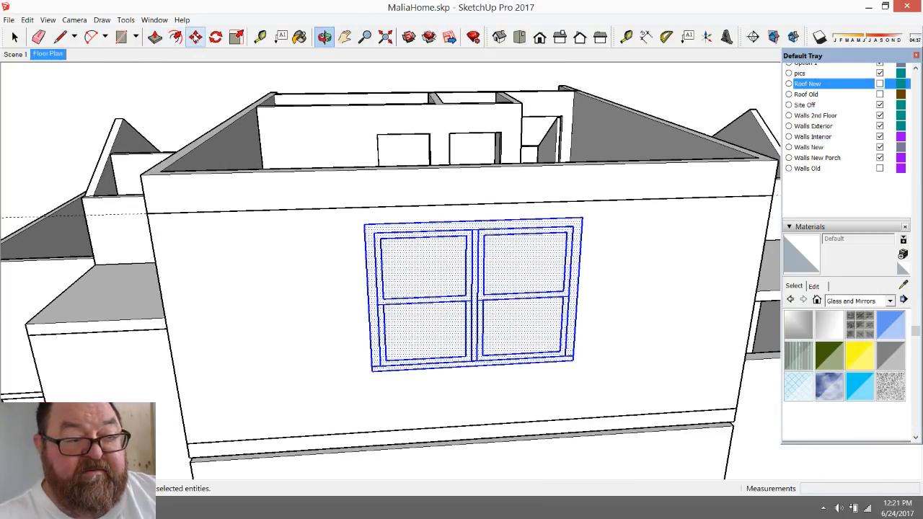
pyautogui.click(195, 37)
pyautogui.moveTo(474, 220); pyautogui.dragTo(624, 199)
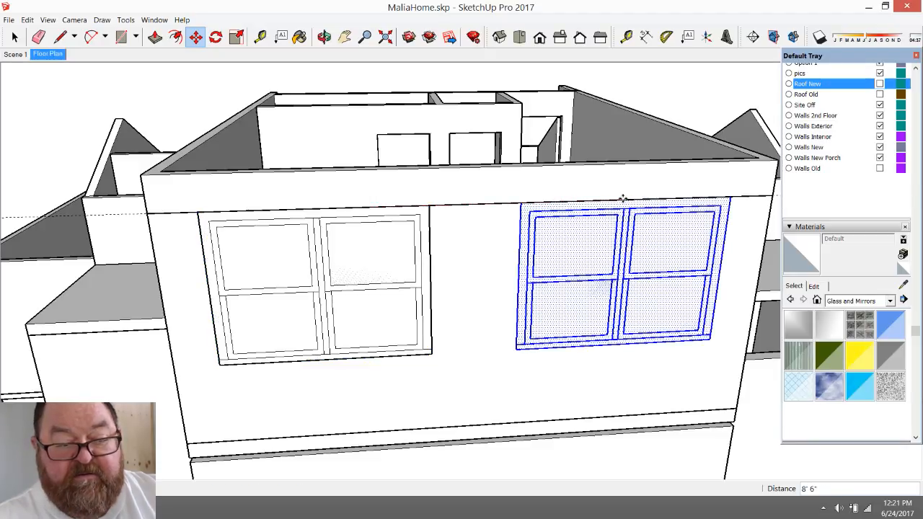
# - Erase the horizontal line running across the wall along the tops of the two windows
pyautogui.scroll(-5, 238, 330)
pyautogui.click(15, 38)
pyautogui.click(38, 38)
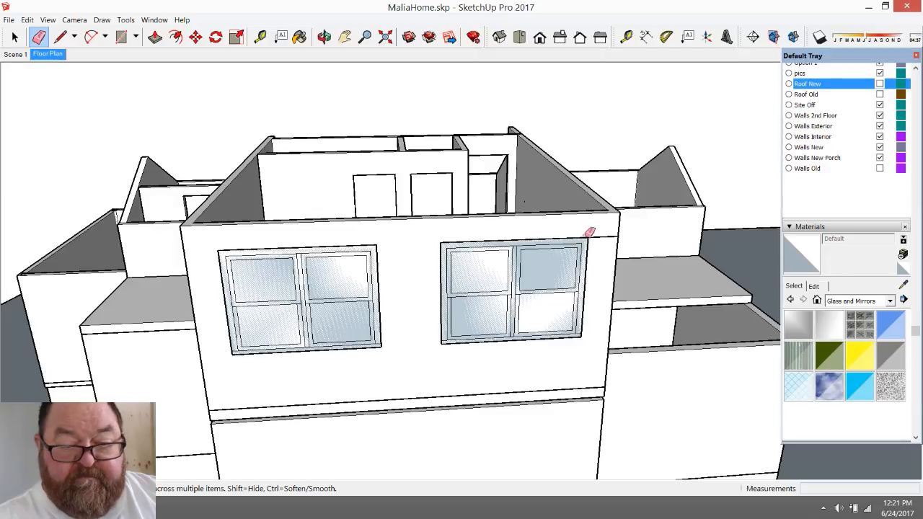
pyautogui.scroll(-3, 605, 234)
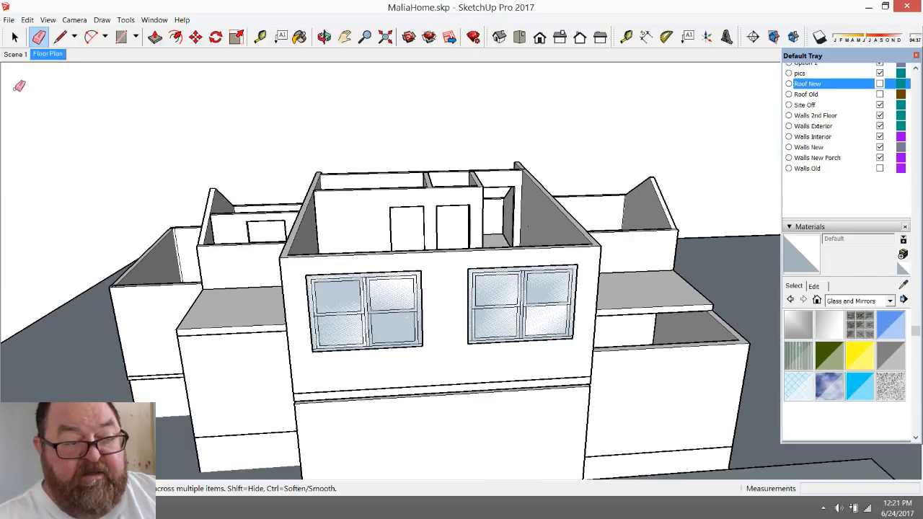
# - Turn the Roof New layer back on over the second-floor walls
pyautogui.click(324, 37)
pyautogui.moveTo(324, 270)
pyautogui.mouseDown()
pyautogui.moveTo(324, 324)
pyautogui.moveTo(330, 246)
pyautogui.moveTo(545, 363)
pyautogui.mouseUp()
pyautogui.scroll(-5, 450, 330)
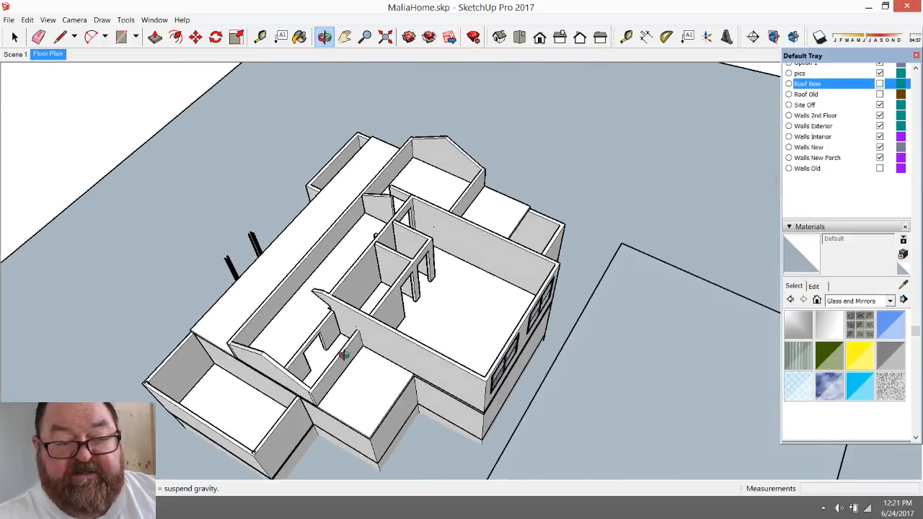
pyautogui.moveTo(450, 330); pyautogui.dragTo(576, 267)
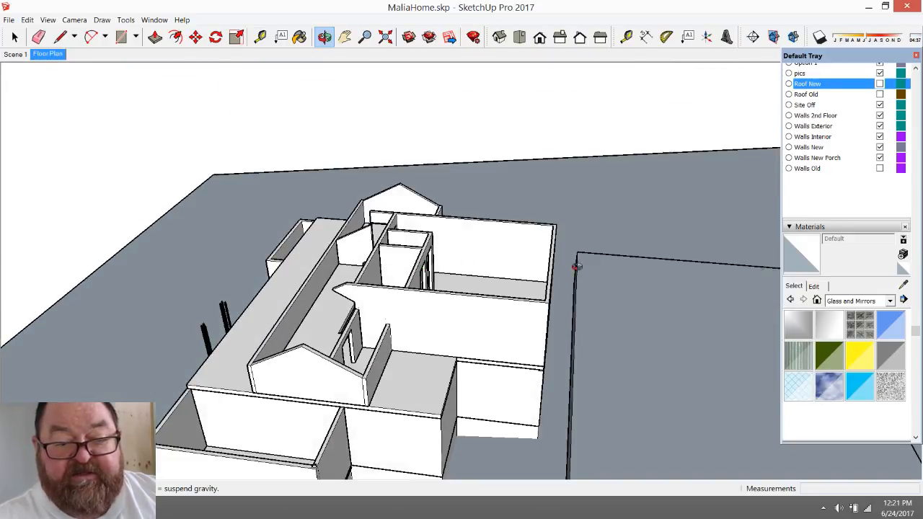
pyautogui.click(880, 84)
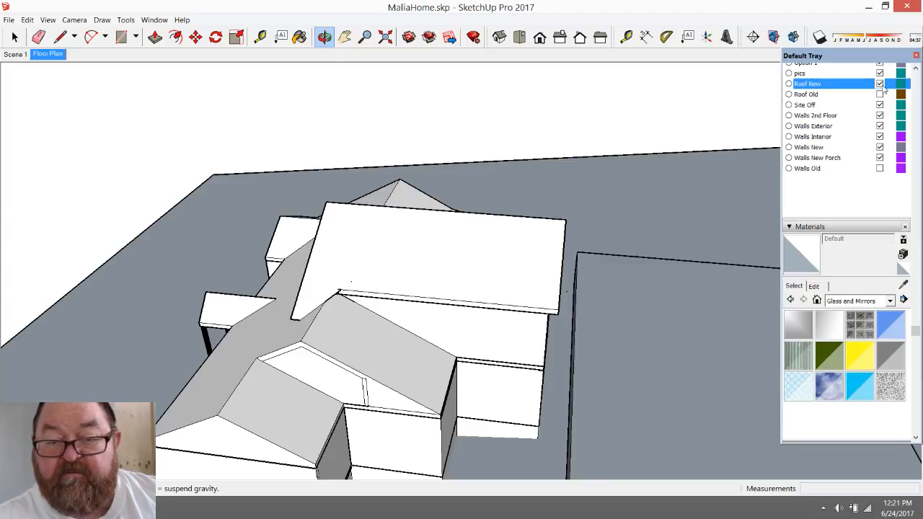
pyautogui.moveTo(409, 302); pyautogui.dragTo(443, 309)
pyautogui.click(14, 36)
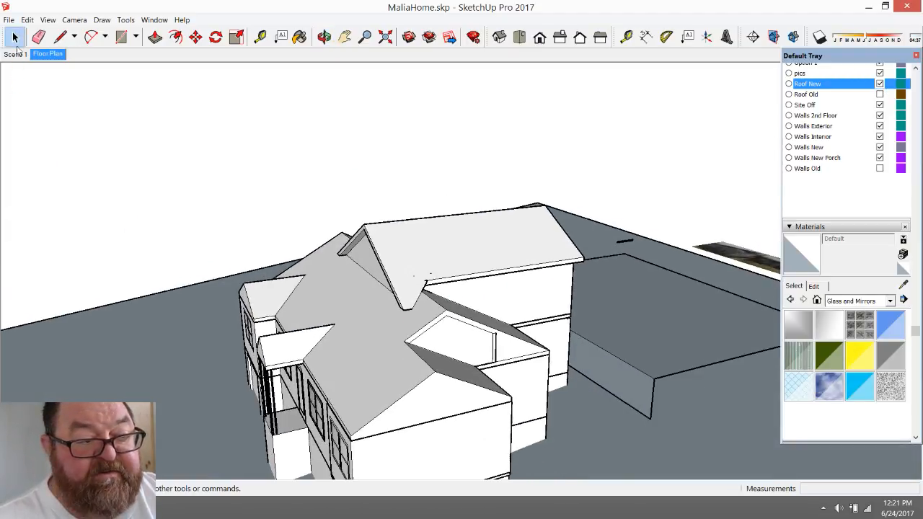
pyautogui.click(336, 348)
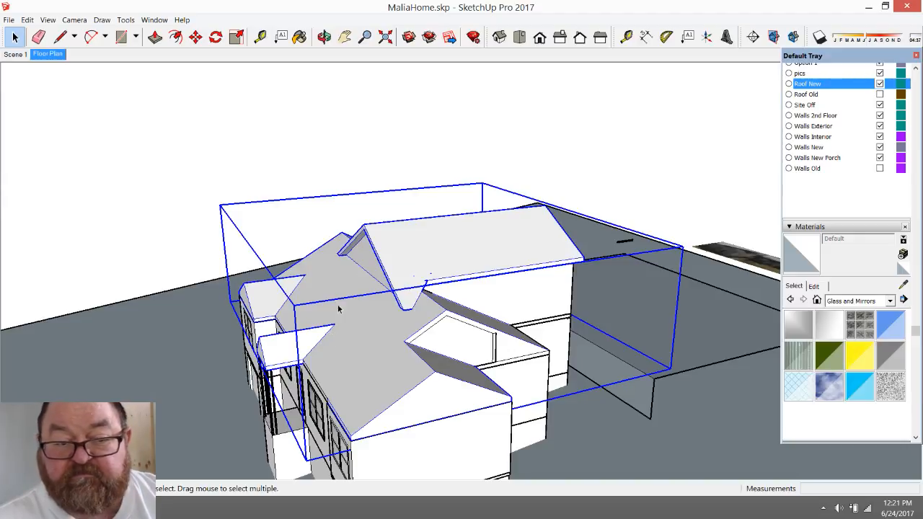
pyautogui.click(398, 189)
pyautogui.click(433, 247)
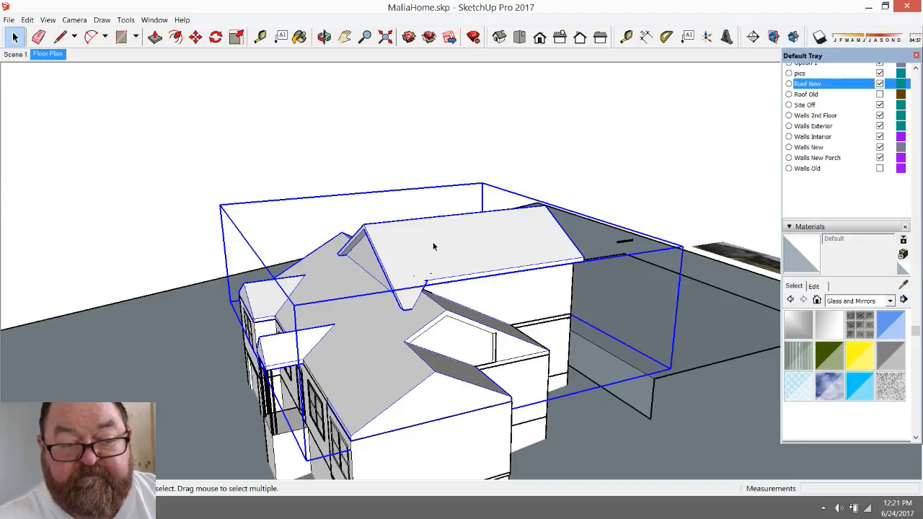
pyautogui.doubleClick(434, 246)
pyautogui.click(433, 247)
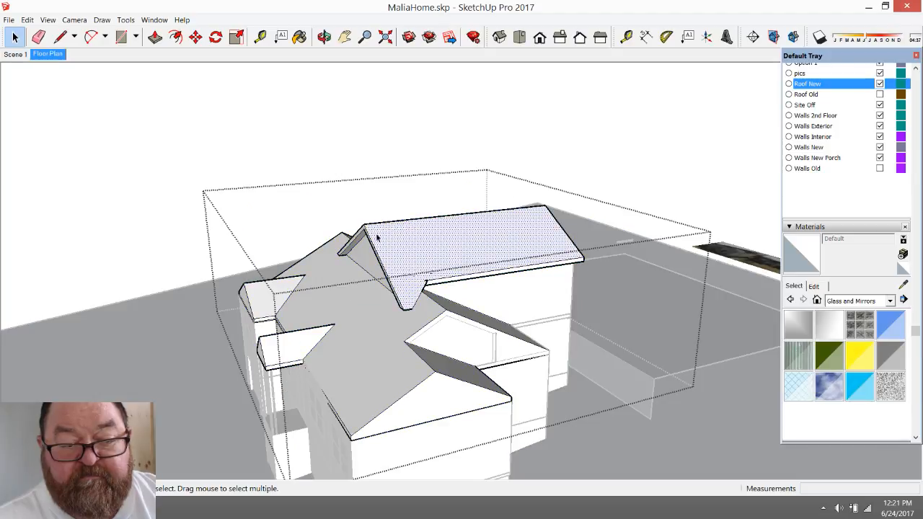
pyautogui.click(242, 143)
pyautogui.click(334, 301)
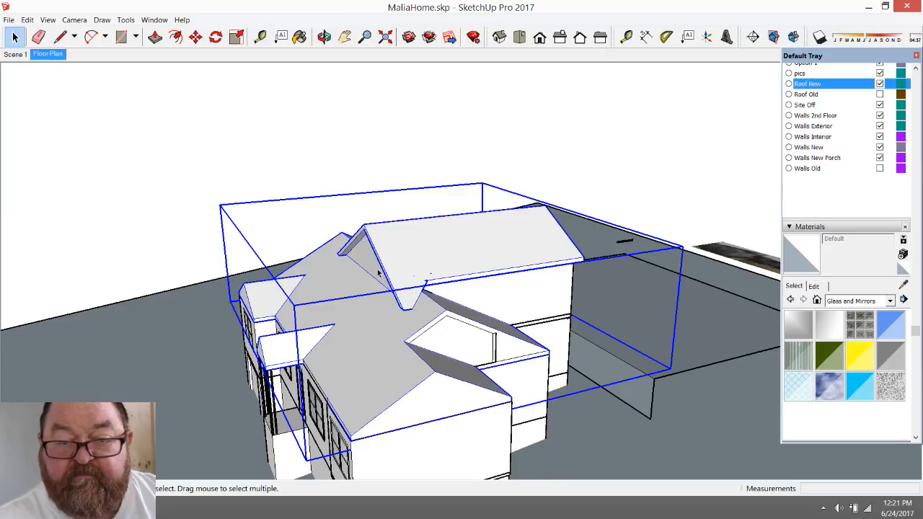
pyautogui.click(431, 196)
# - Examine the blank triangular front gable under the upper roof
pyautogui.click(324, 37)
pyautogui.moveTo(317, 122); pyautogui.dragTo(346, 256)
pyautogui.moveTo(422, 327); pyautogui.dragTo(382, 388)
pyautogui.moveTo(388, 333); pyautogui.dragTo(542, 303)
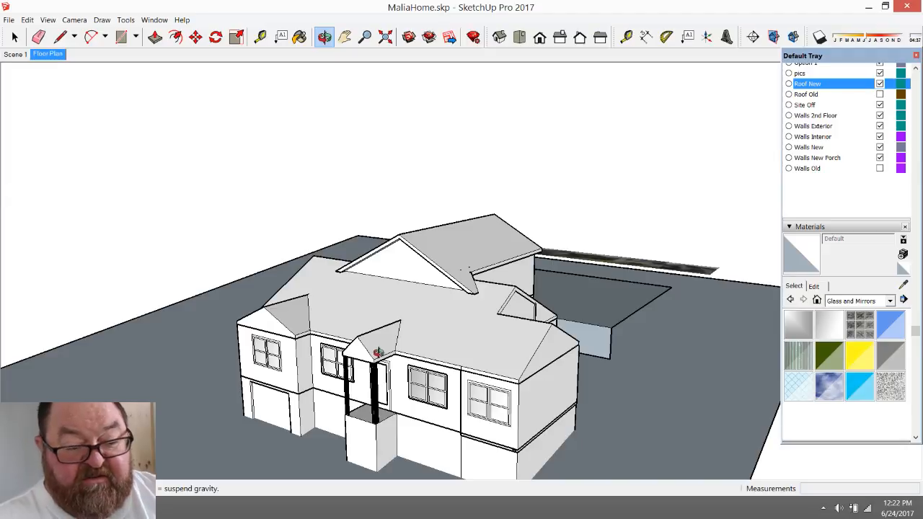
pyautogui.scroll(-2, 388, 317)
pyautogui.scroll(2, 413, 262)
pyautogui.scroll(6, 414, 252)
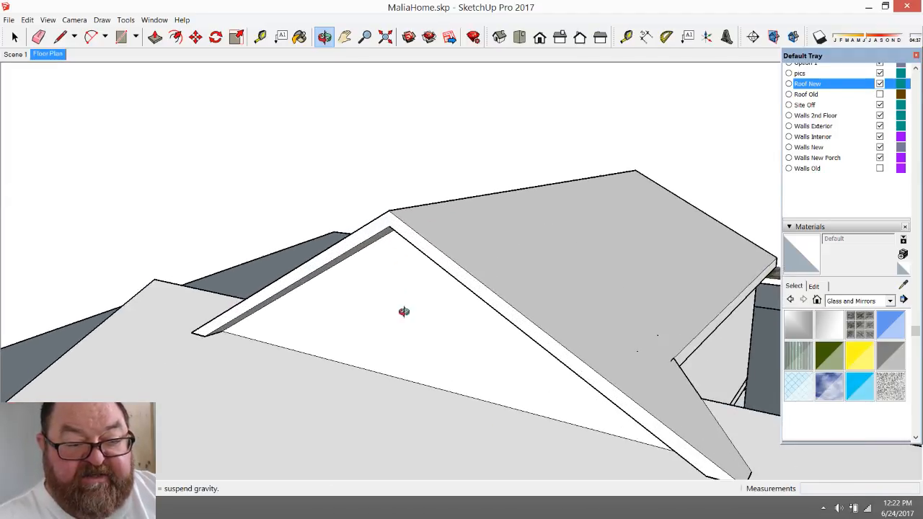
pyautogui.moveTo(431, 308); pyautogui.dragTo(415, 336)
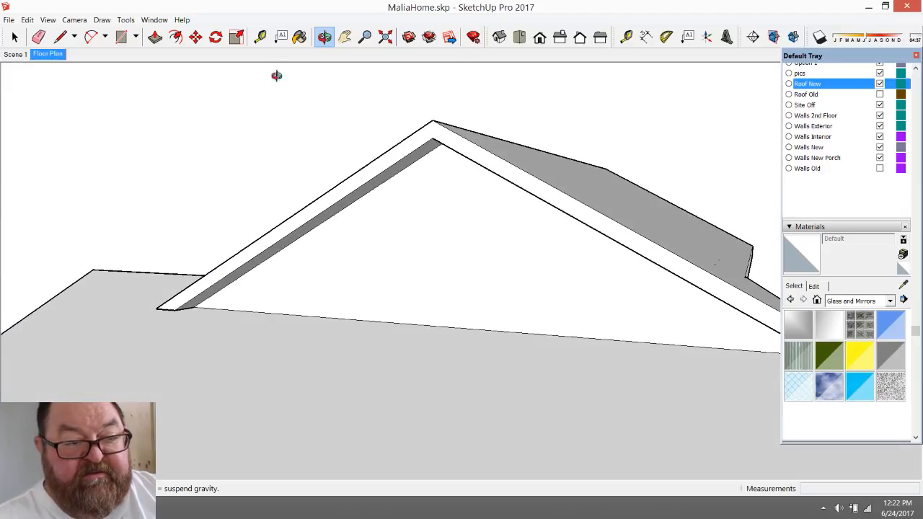
pyautogui.click(262, 37)
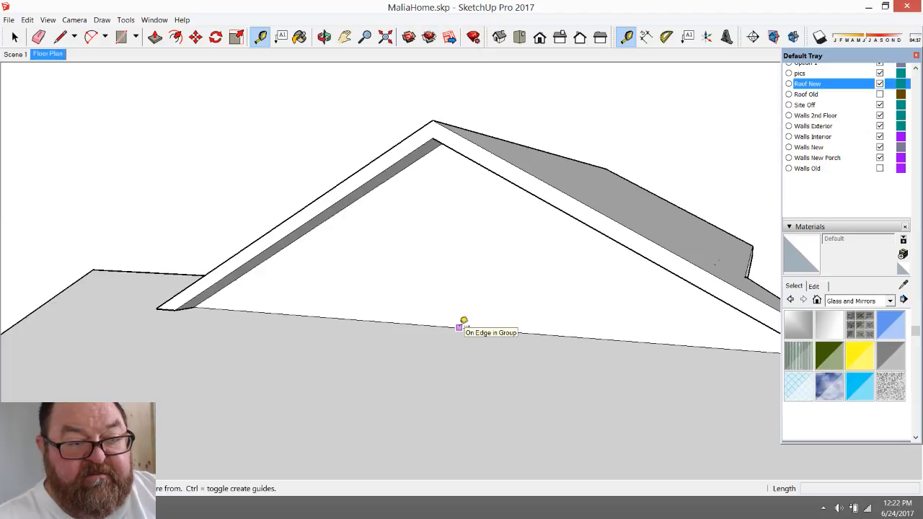
pyautogui.moveTo(460, 327); pyautogui.dragTo(371, 223, button='middle')
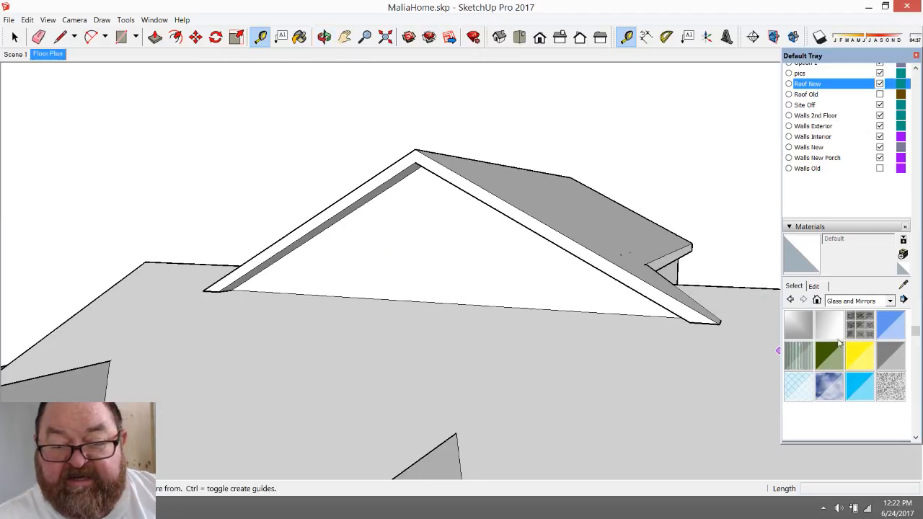
# - Browse the Brick, Cladding and Siding material collection as far as Cladding Siding White
pyautogui.click(814, 287)
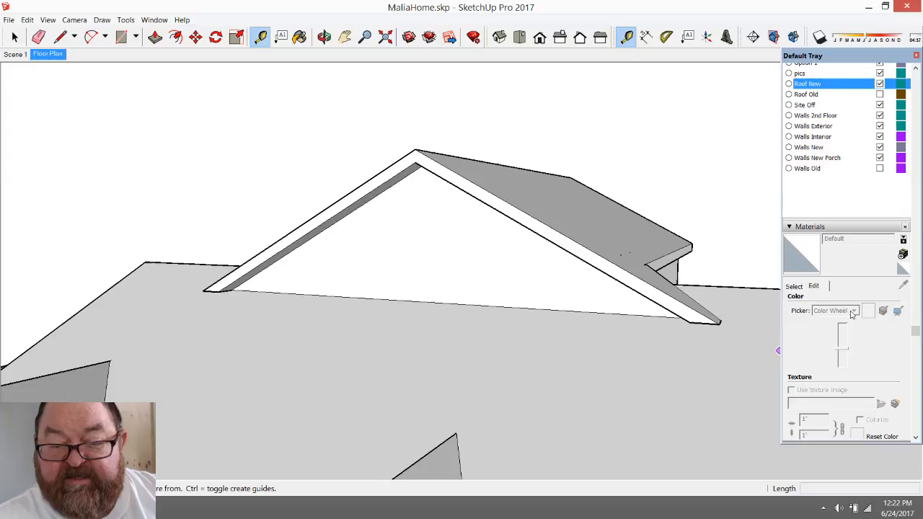
pyautogui.click(794, 286)
pyautogui.click(892, 301)
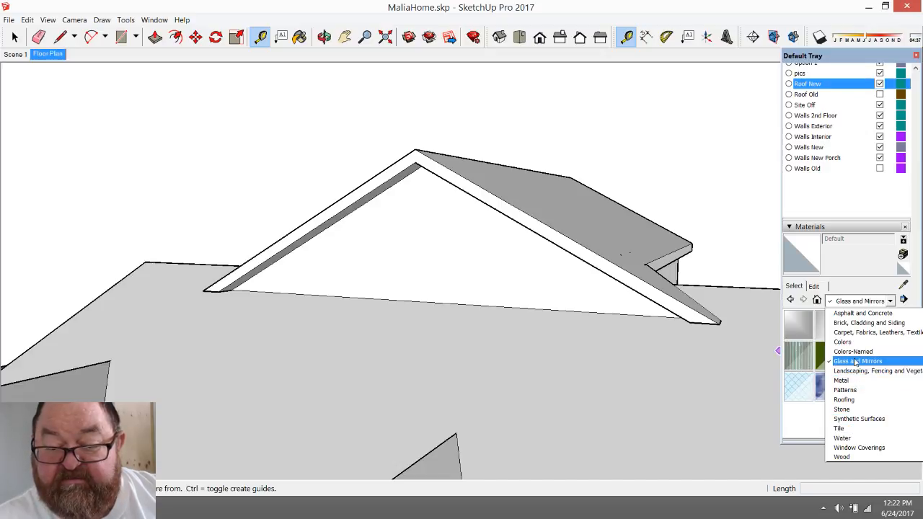
pyautogui.scroll(1, 856, 364)
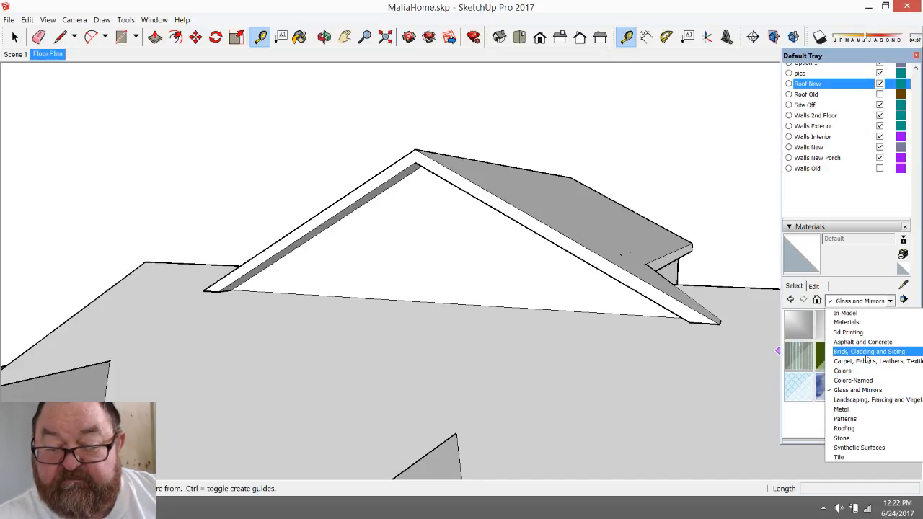
pyautogui.click(862, 353)
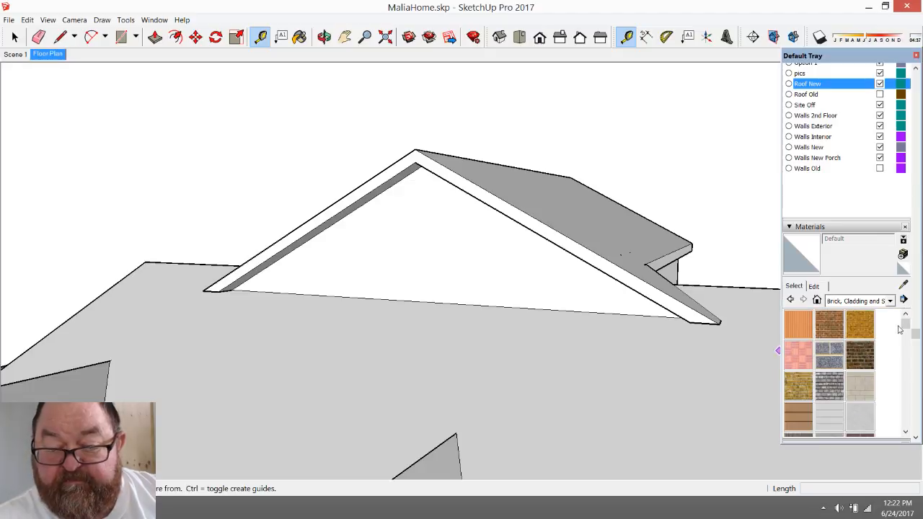
pyautogui.moveTo(906, 326); pyautogui.dragTo(915, 368)
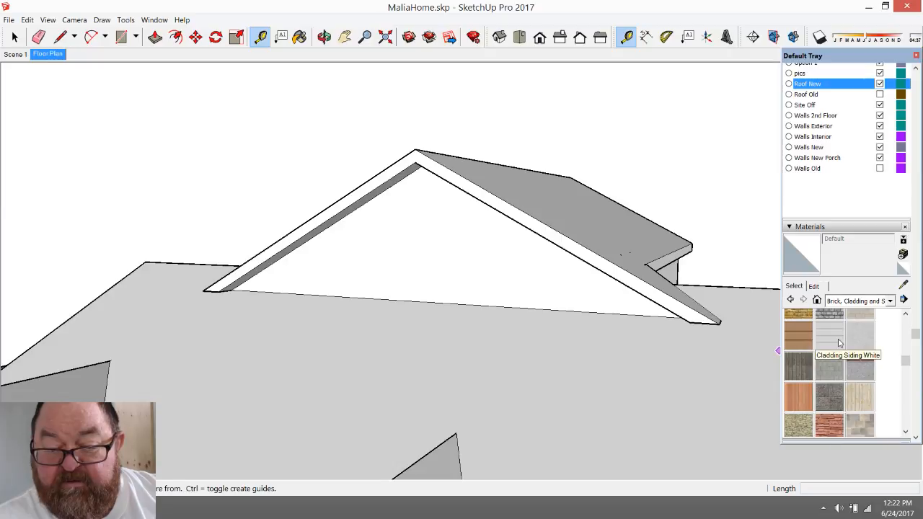
# - Try to paint the front gable with Cladding Siding White from outside the roof group, and undo it
pyautogui.click(839, 343)
pyautogui.click(404, 263)
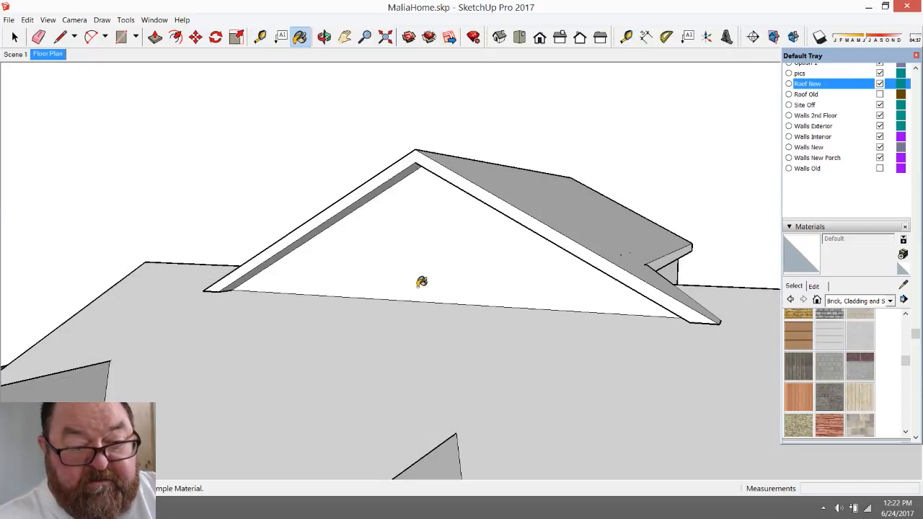
pyautogui.hotkey('ctrl', 'z')
# - Paint the front gable face inside the roof group with Cladding Siding White, and leave the group
pyautogui.click(15, 37)
pyautogui.doubleClick(408, 212)
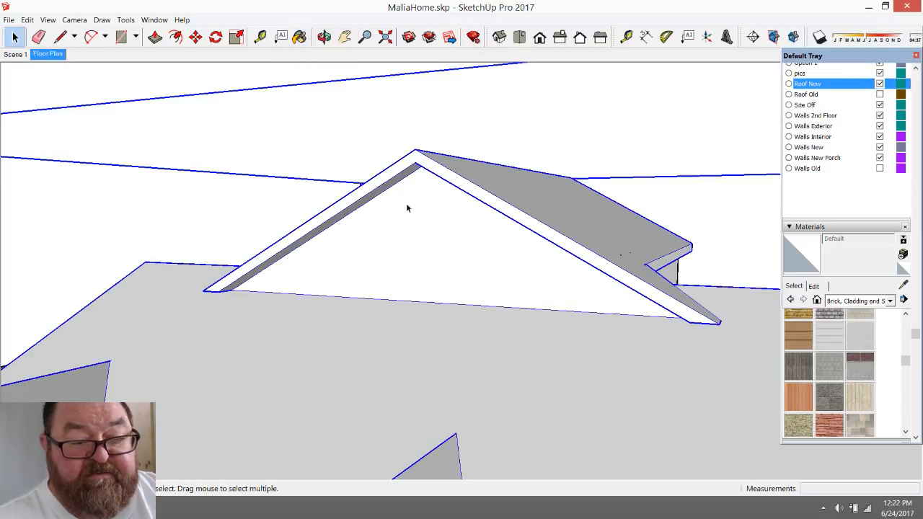
pyautogui.click(410, 216)
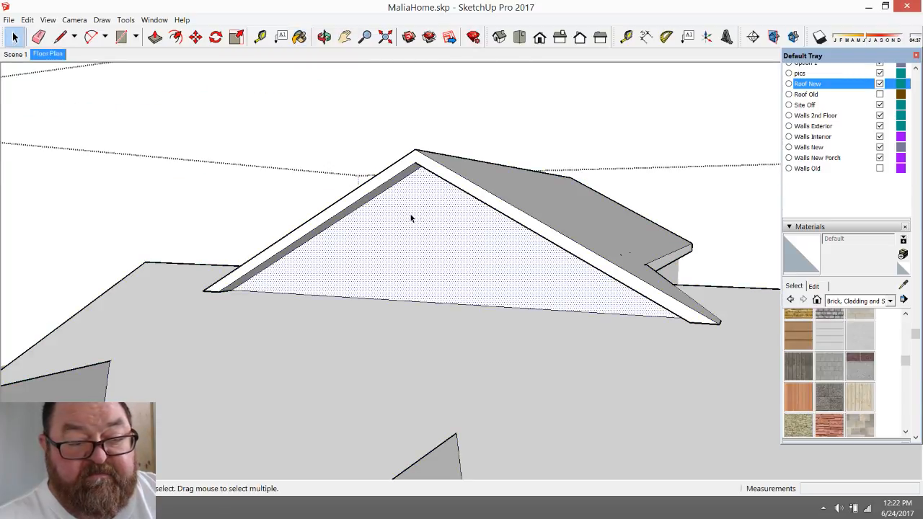
pyautogui.click(829, 333)
pyautogui.click(455, 263)
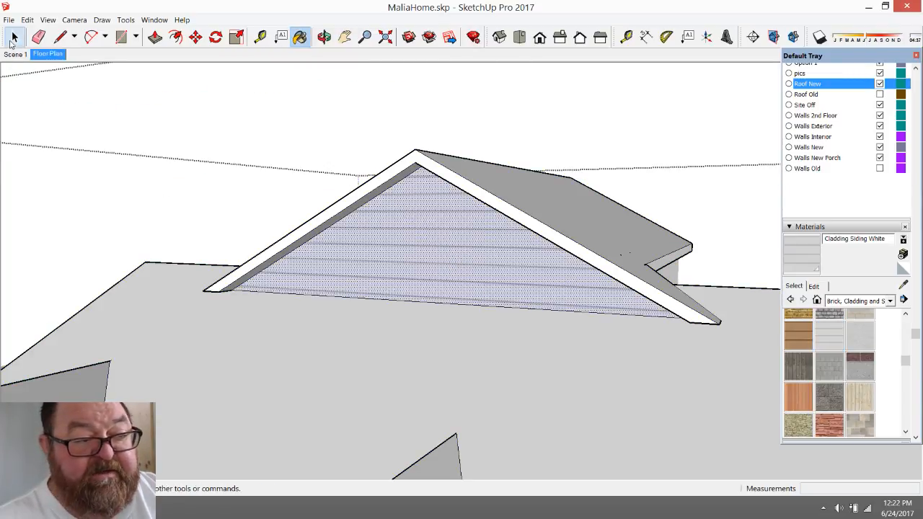
pyautogui.click(13, 42)
pyautogui.click(219, 120)
pyautogui.scroll(-4, 394, 298)
pyautogui.click(276, 135)
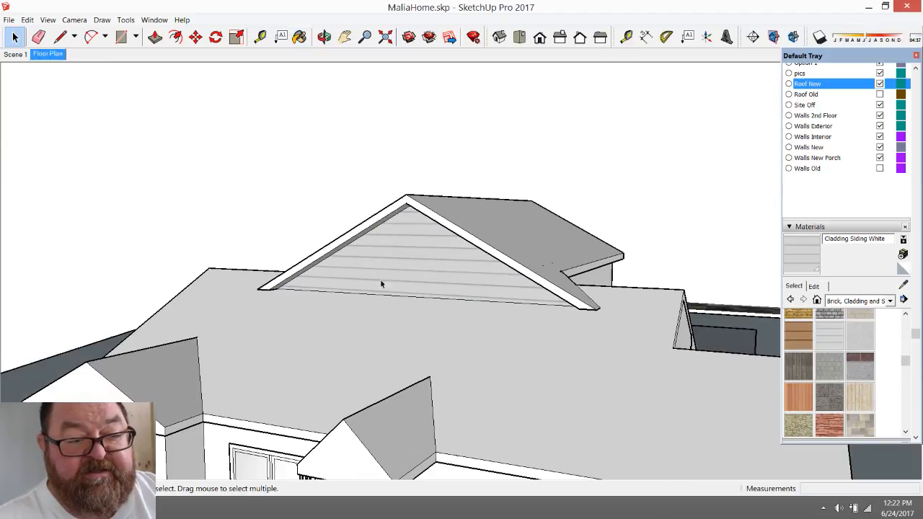
# - Examine the whole front facade with the siding on its upper gable
pyautogui.scroll(-2, 381, 284)
pyautogui.click(324, 37)
pyautogui.moveTo(404, 287); pyautogui.dragTo(428, 376)
pyautogui.scroll(3, 364, 384)
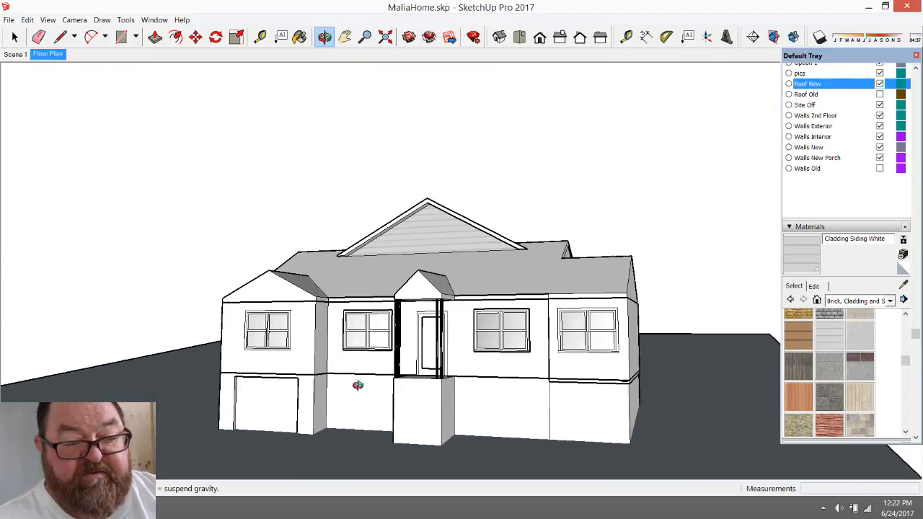
pyautogui.scroll(2, 346, 389)
pyautogui.moveTo(345, 389); pyautogui.dragTo(394, 388)
pyautogui.scroll(-2, 419, 401)
pyautogui.moveTo(455, 430); pyautogui.dragTo(382, 423)
# - Switch to the YouTube live dashboard and bring up the OBS window
pyautogui.hotkey('alt', 'Tab')
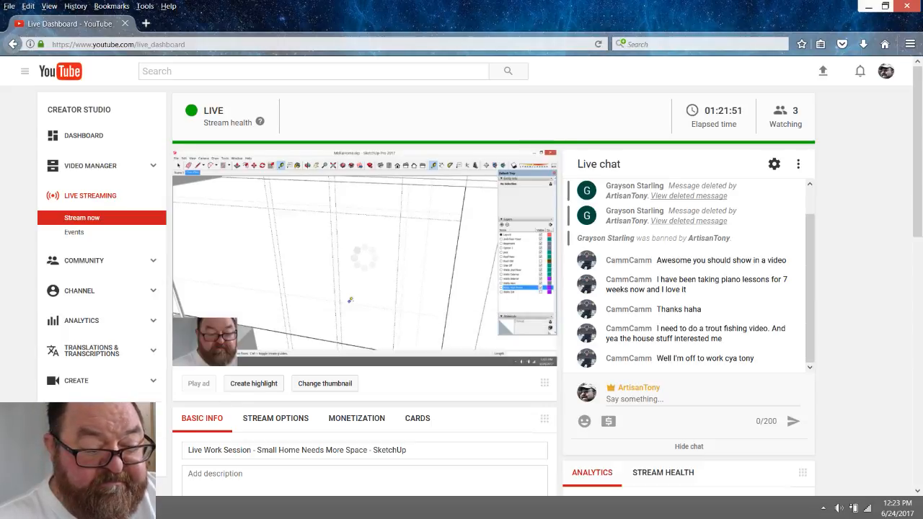
pyautogui.hotkey('alt', 'Tab')
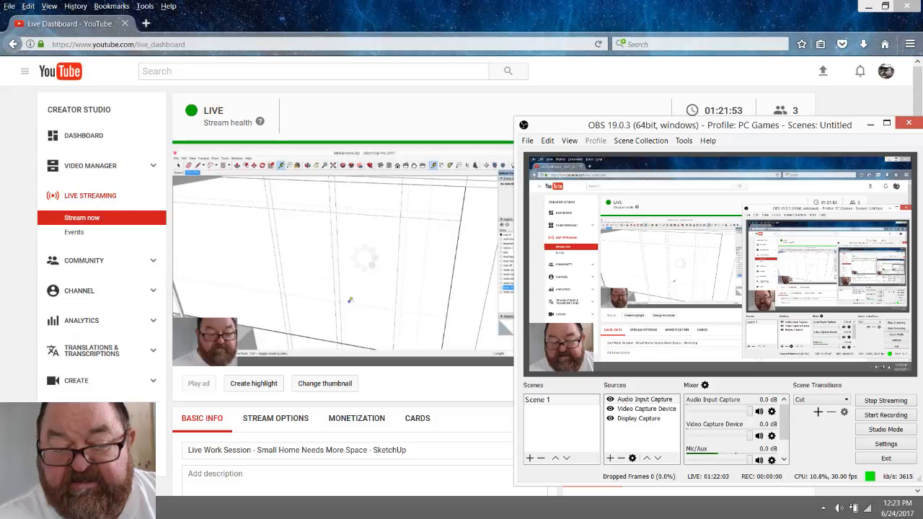